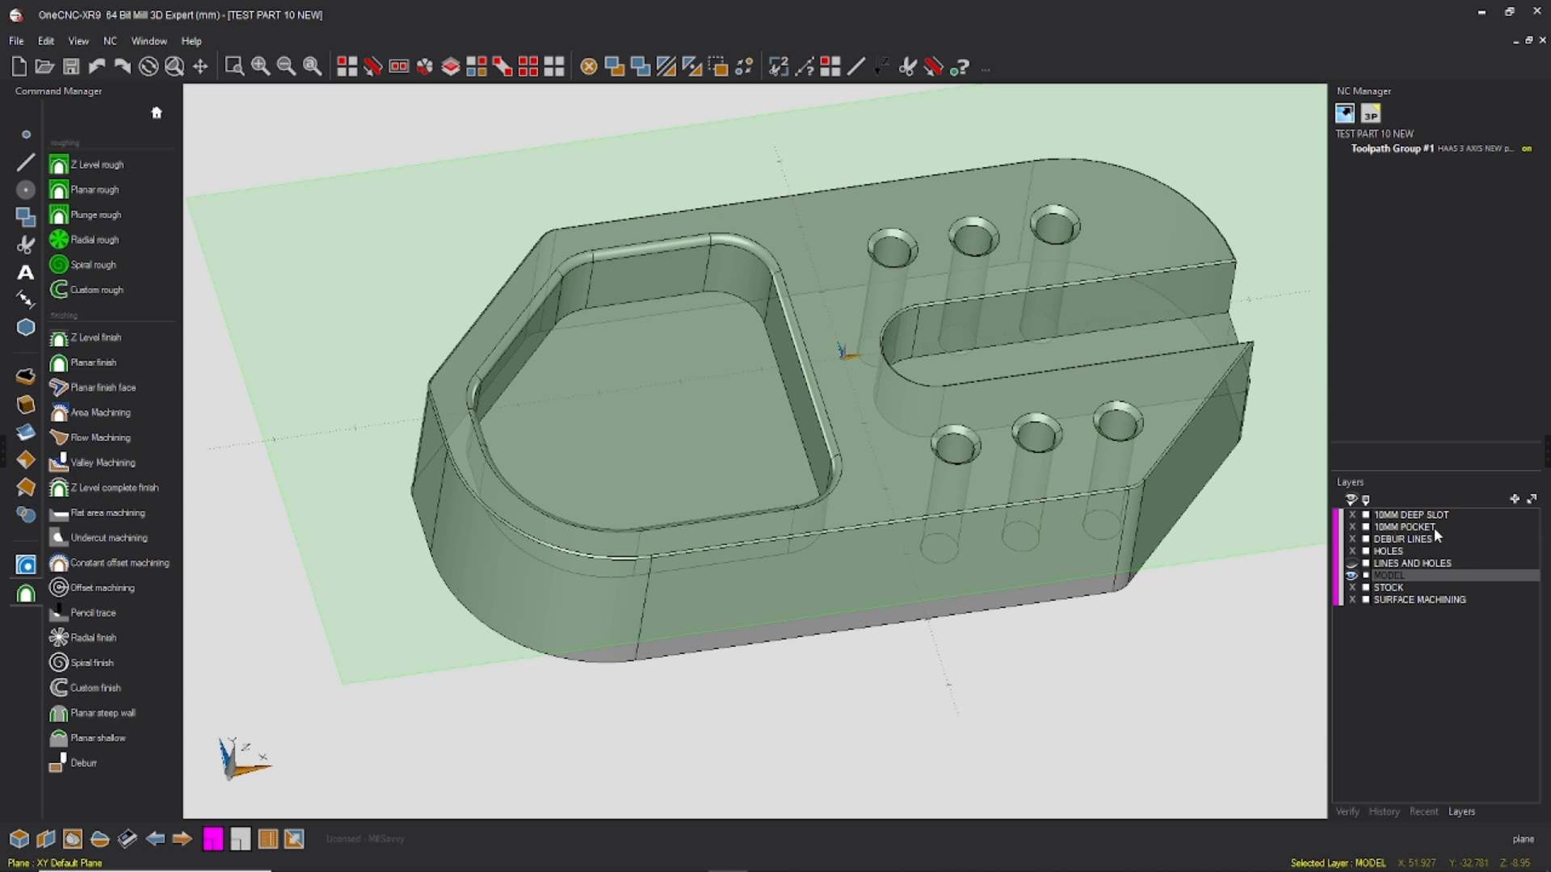
# Step: Rename the 10MM POCKET layer as 10MM DEEP POCKET
pyautogui.doubleClick(1398, 526)
pyautogui.click(290, 715)
pyautogui.write('DE')
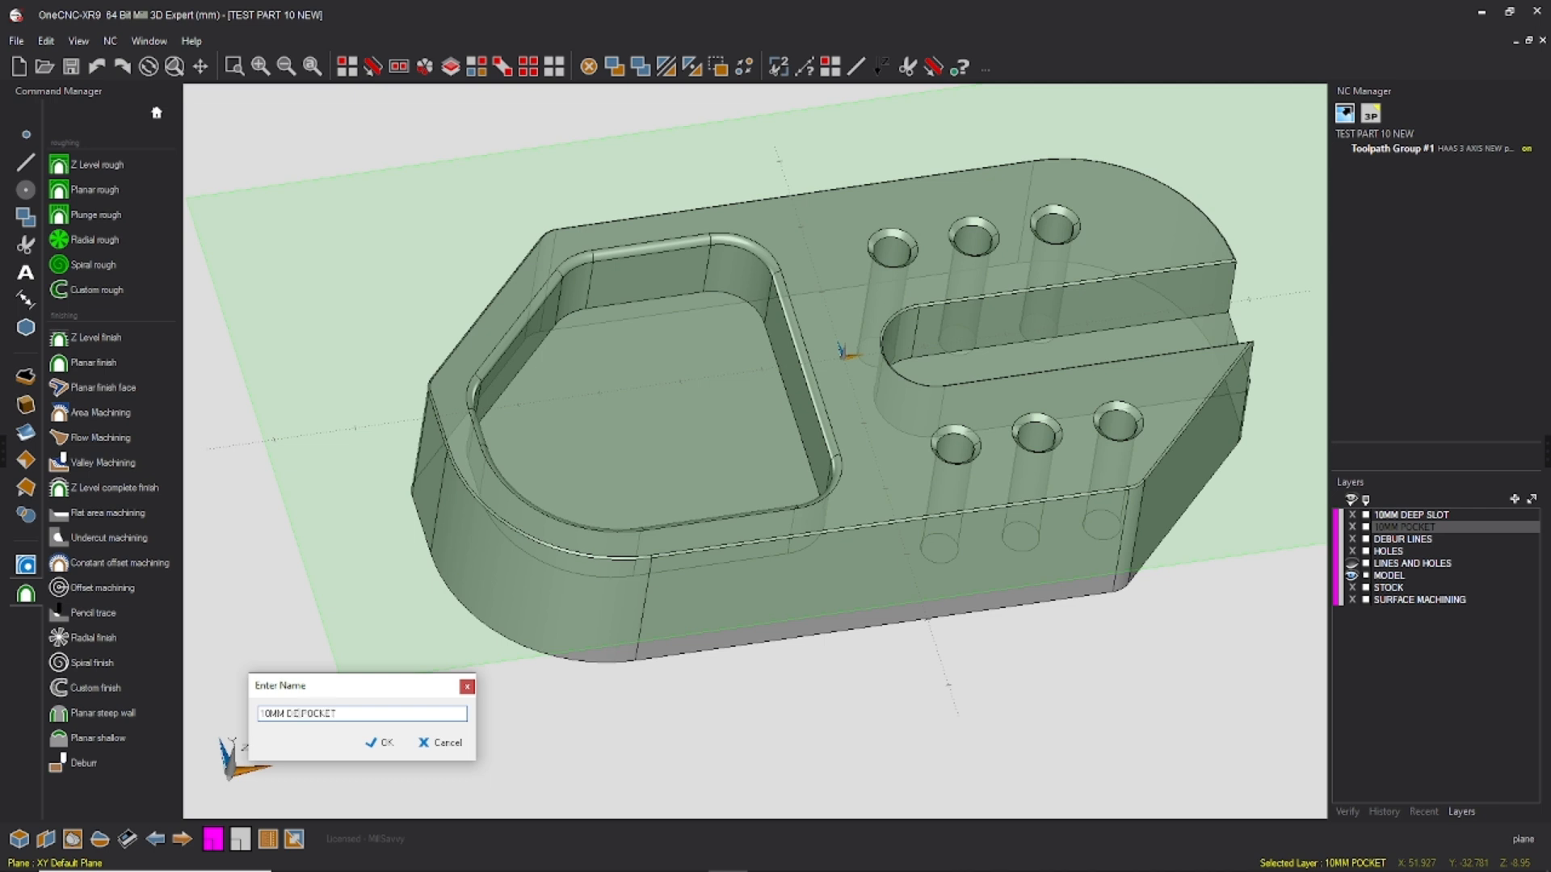
pyautogui.write('EP')
pyautogui.click(379, 743)
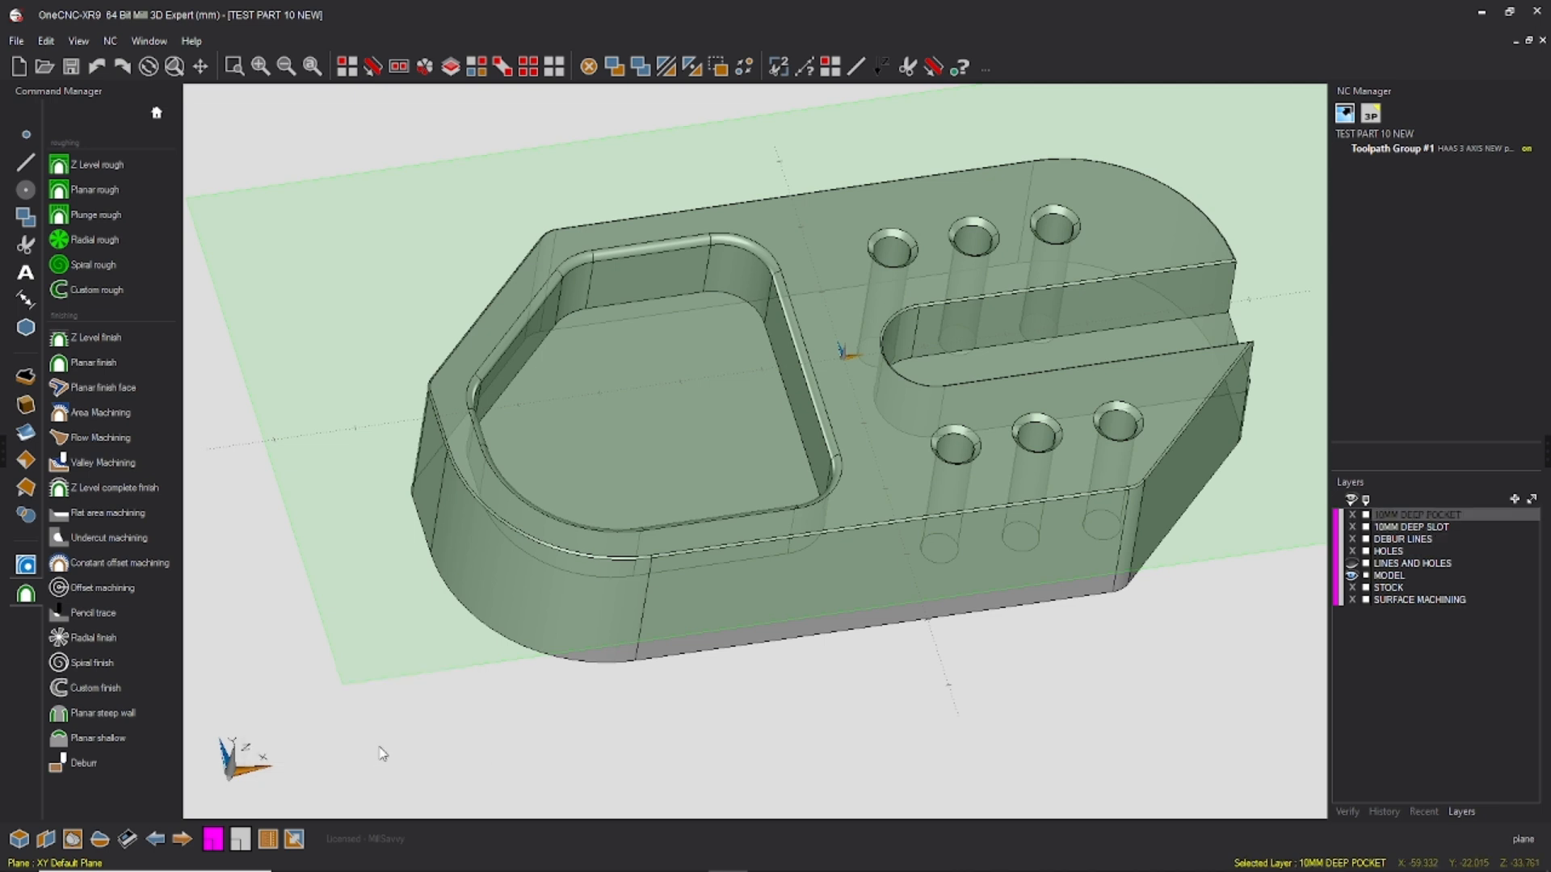
# Step: Preview the LINES AND HOLES layer's geometry and go through the STOCK and SURFACE MACHINING layers
pyautogui.click(1402, 553)
pyautogui.click(1404, 565)
pyautogui.click(1354, 564)
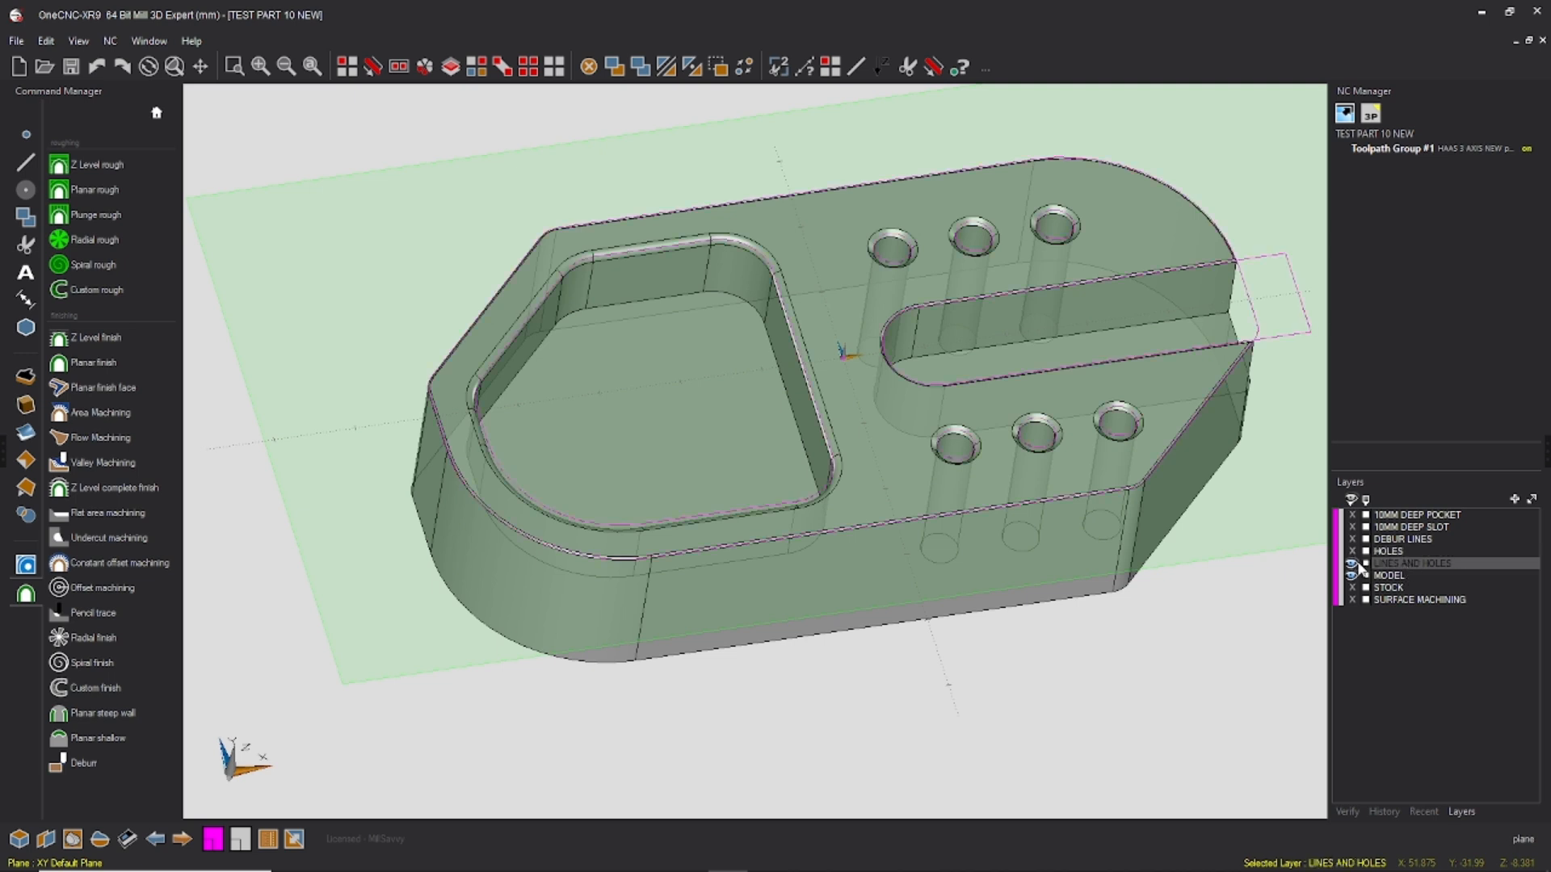
pyautogui.click(1355, 564)
pyautogui.click(1391, 588)
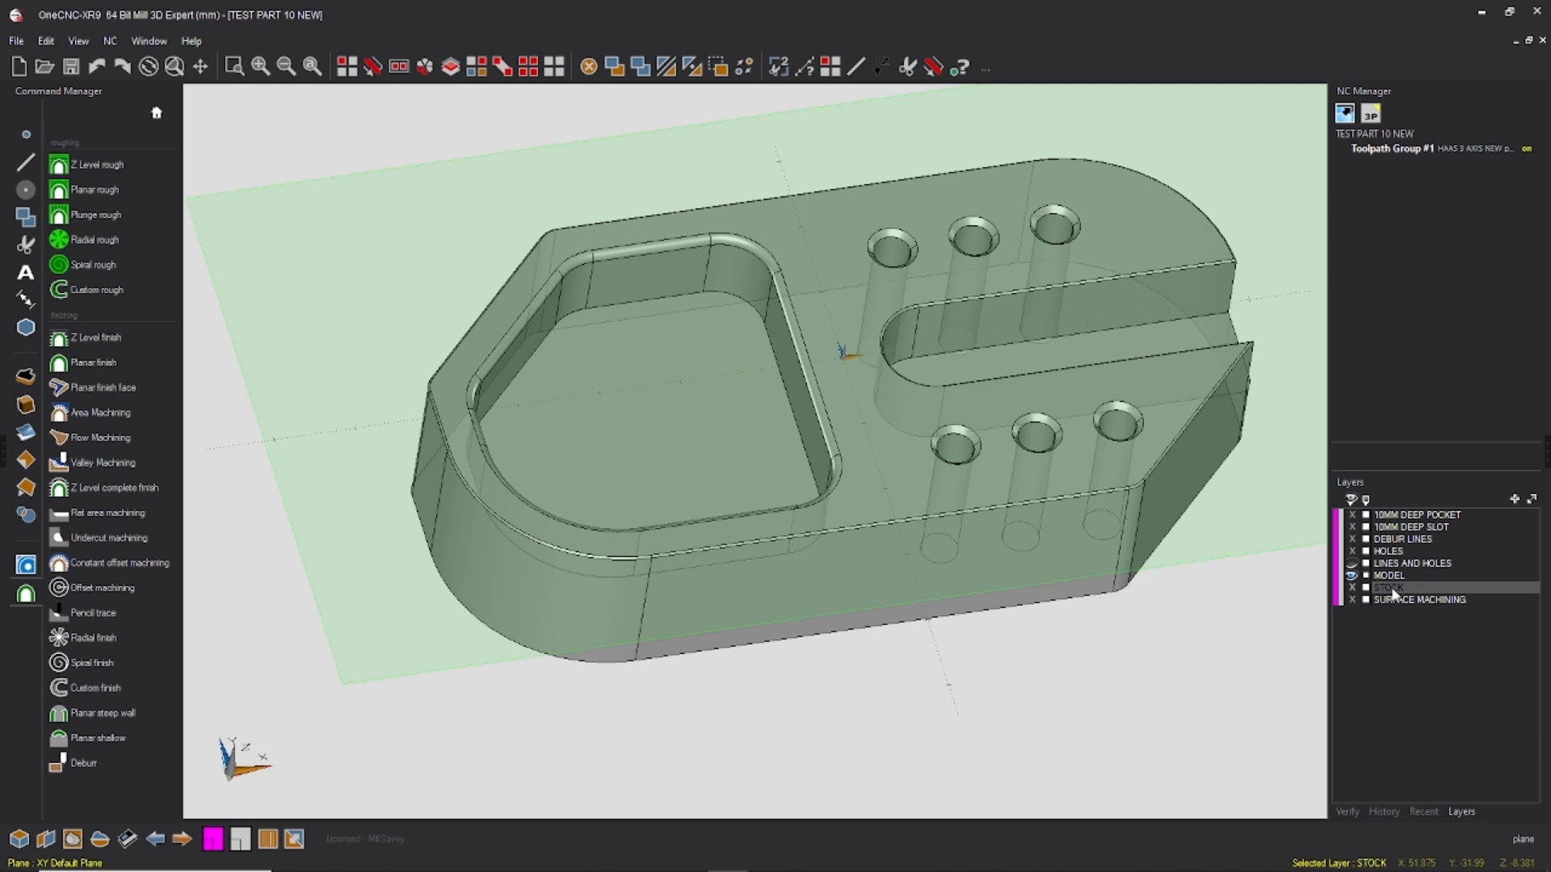
pyautogui.click(1407, 600)
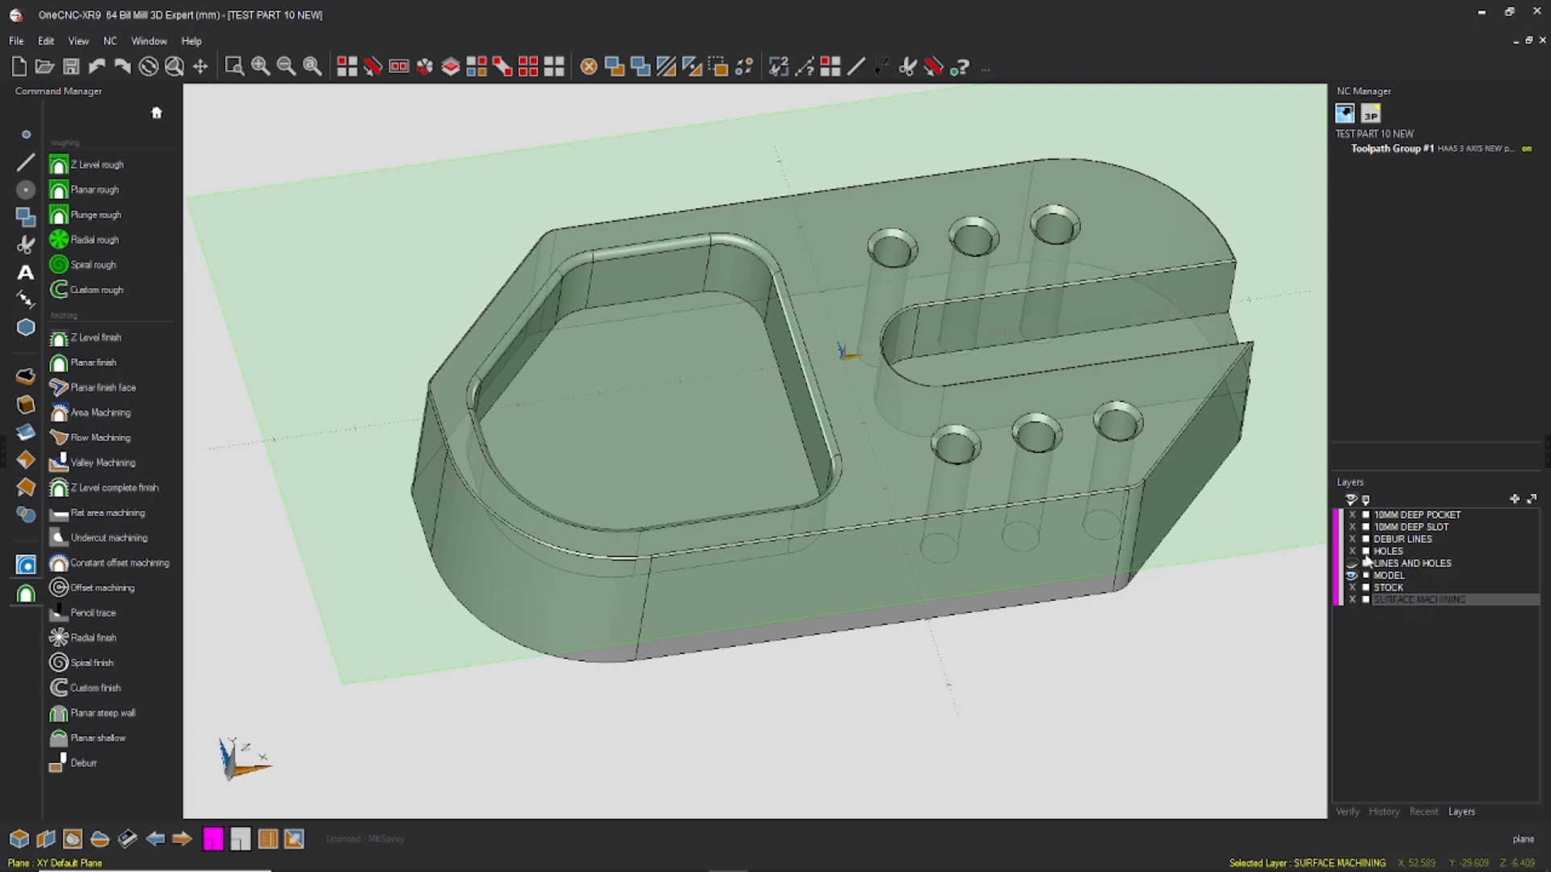
# Step: Show the LINES AND HOLES layer, reassign the chained pocket outline to the 10MM DEEP POCKET layer, and hide the pocket layer
pyautogui.click(1418, 517)
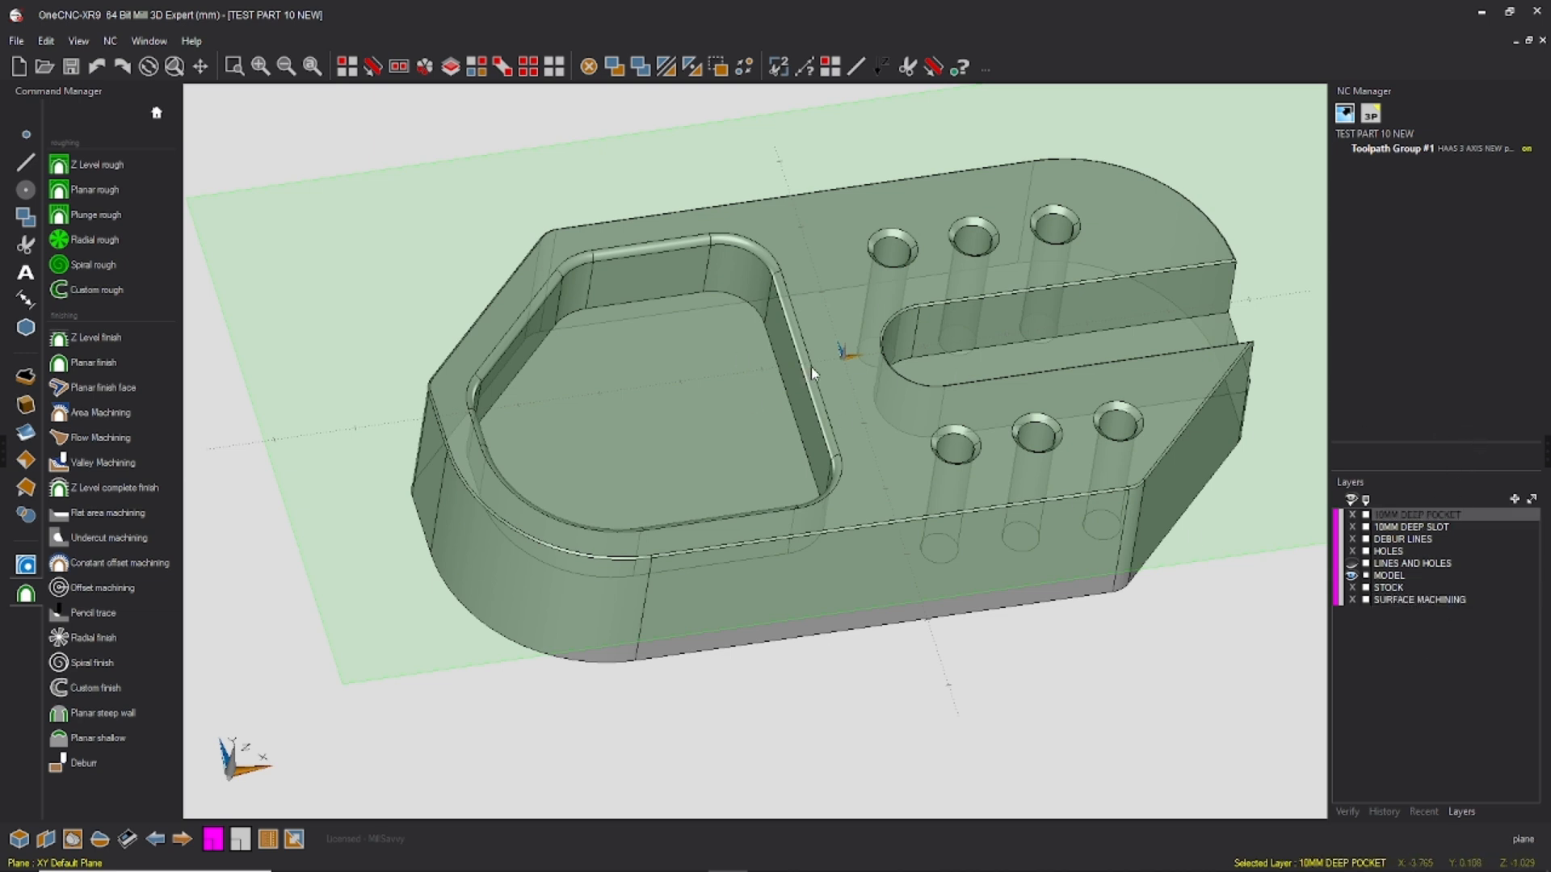
pyautogui.click(1352, 564)
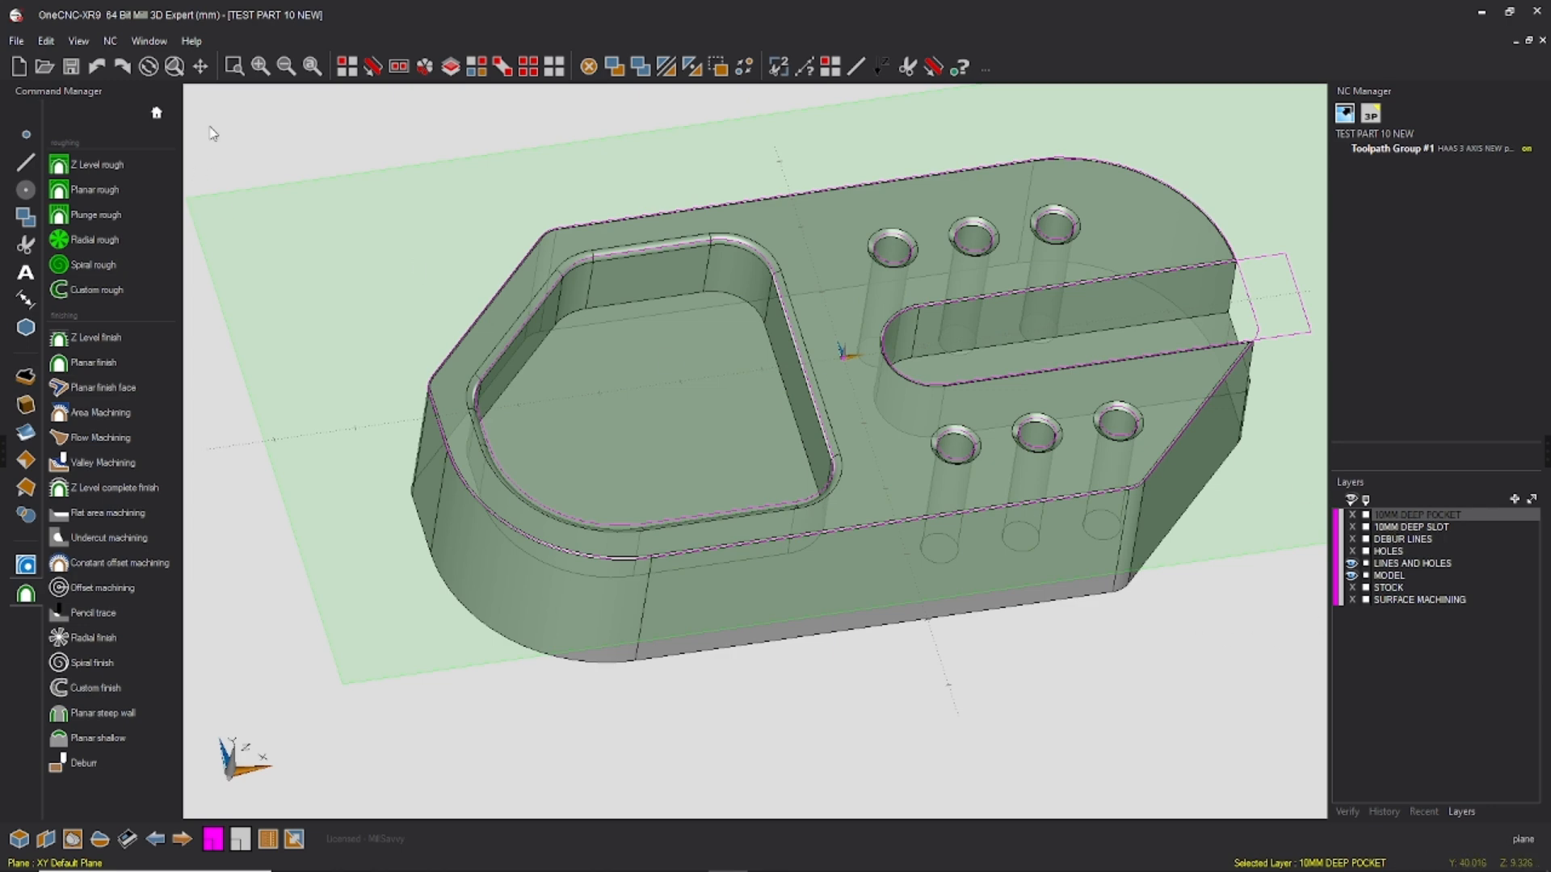
pyautogui.click(372, 67)
pyautogui.click(565, 277)
pyautogui.click(571, 280)
pyautogui.click(572, 277)
pyautogui.press('Escape')
pyautogui.click(296, 833)
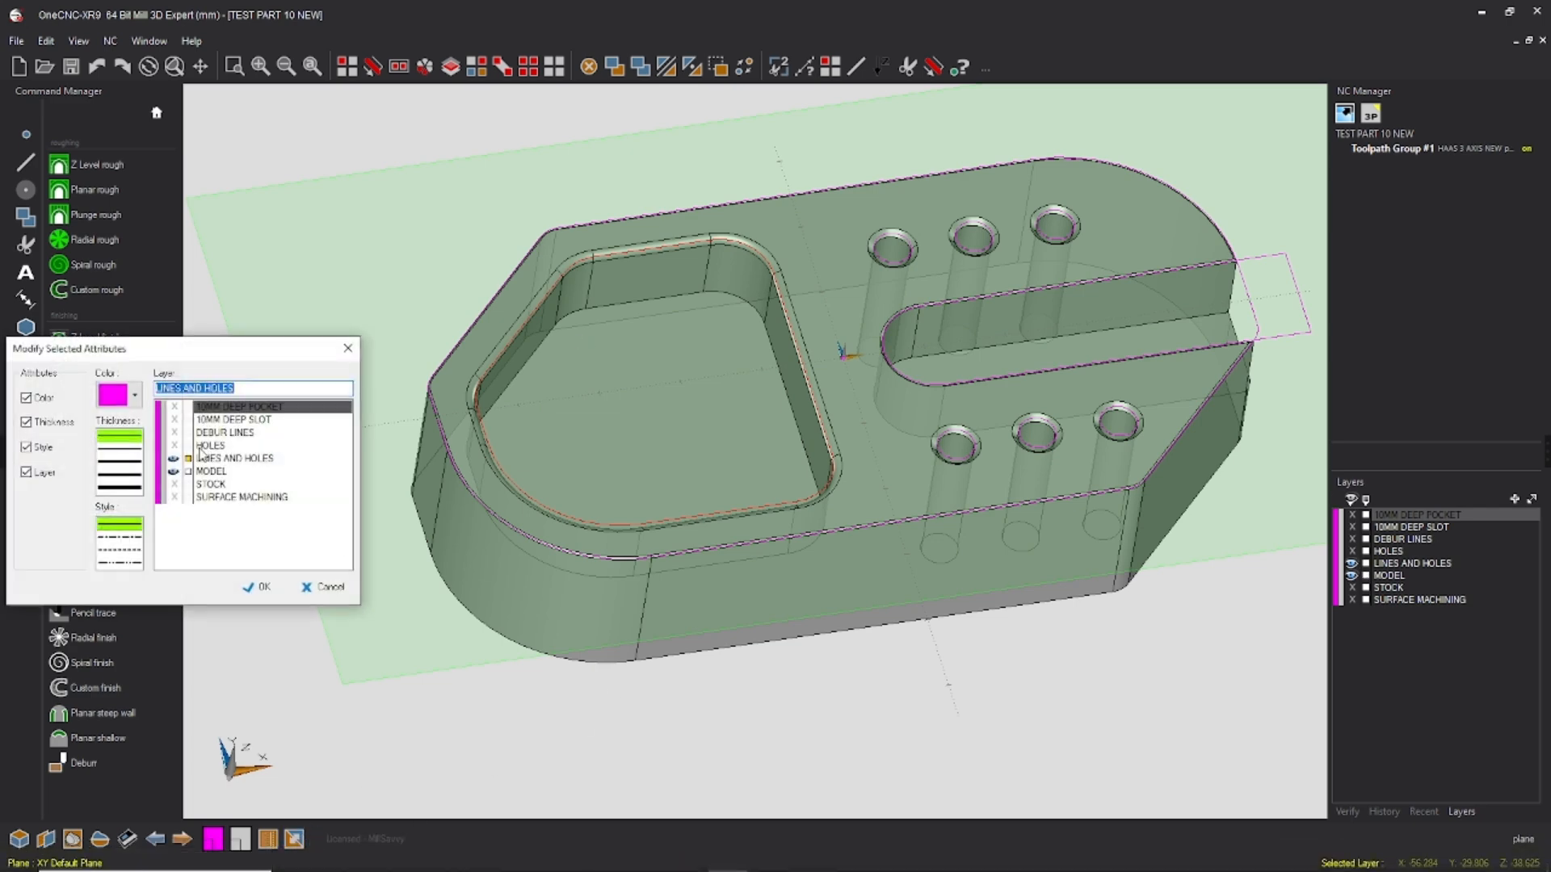
pyautogui.click(215, 407)
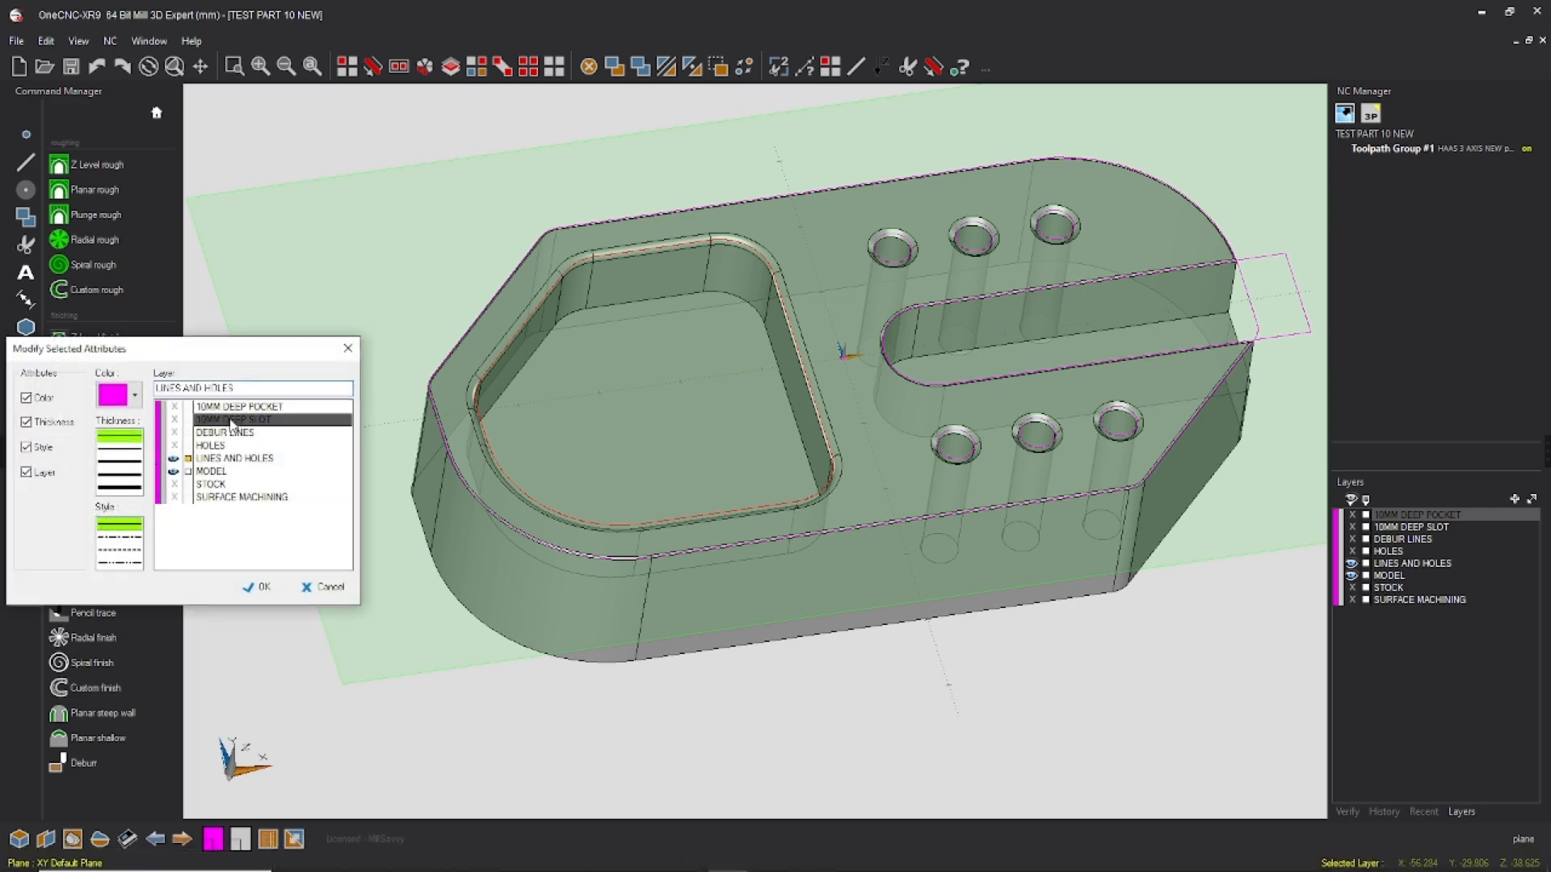
pyautogui.click(257, 587)
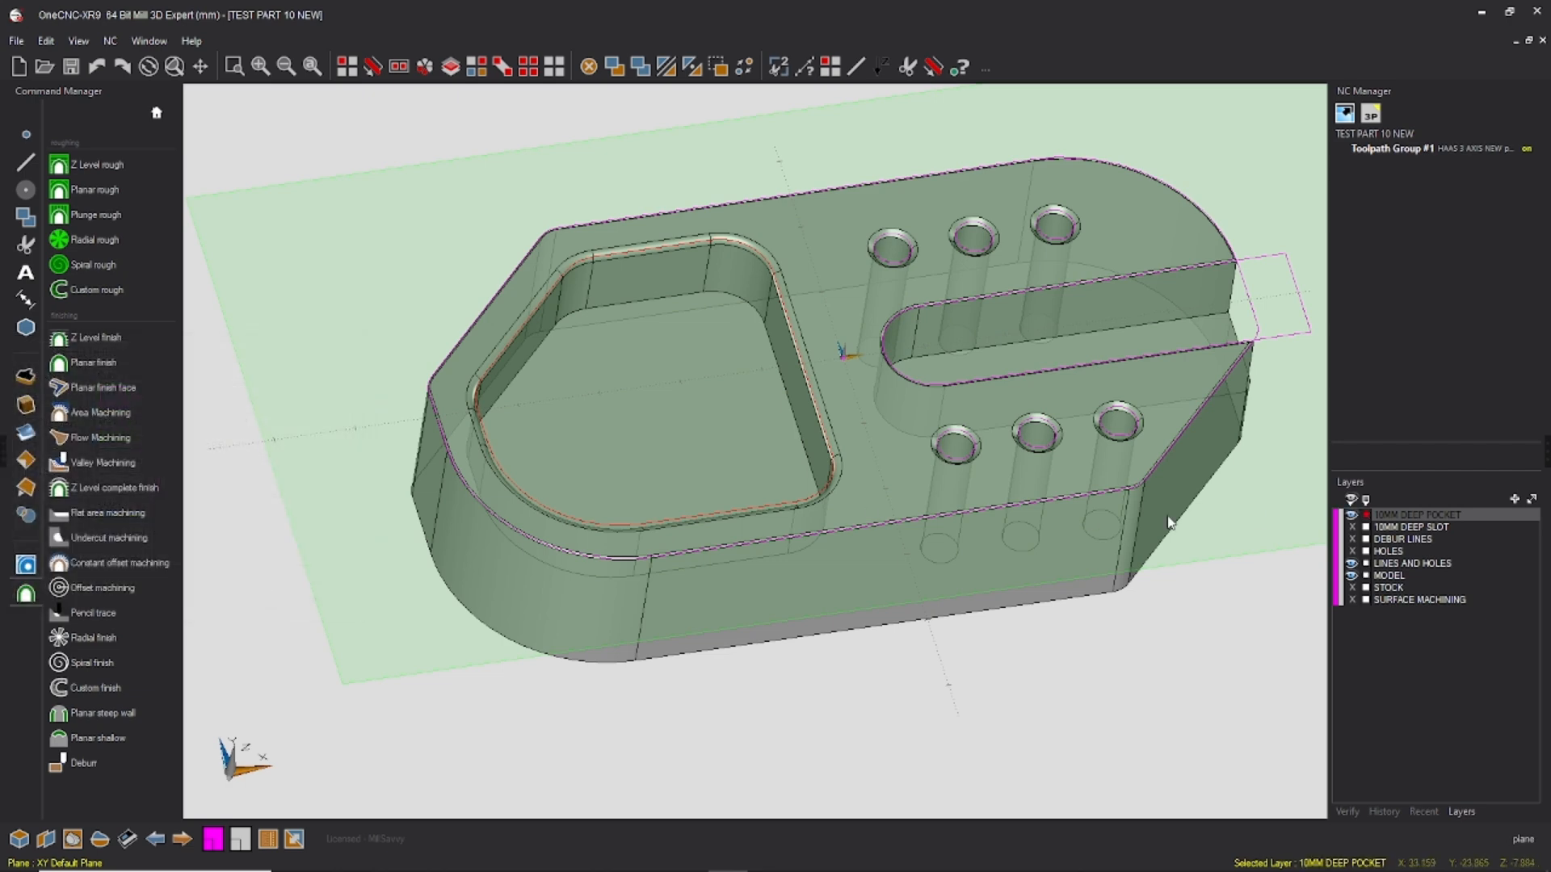
pyautogui.click(1352, 516)
# Step: Reassign the chained slot outline to the 10MM DEEP SLOT layer and hide that layer
pyautogui.click(1406, 528)
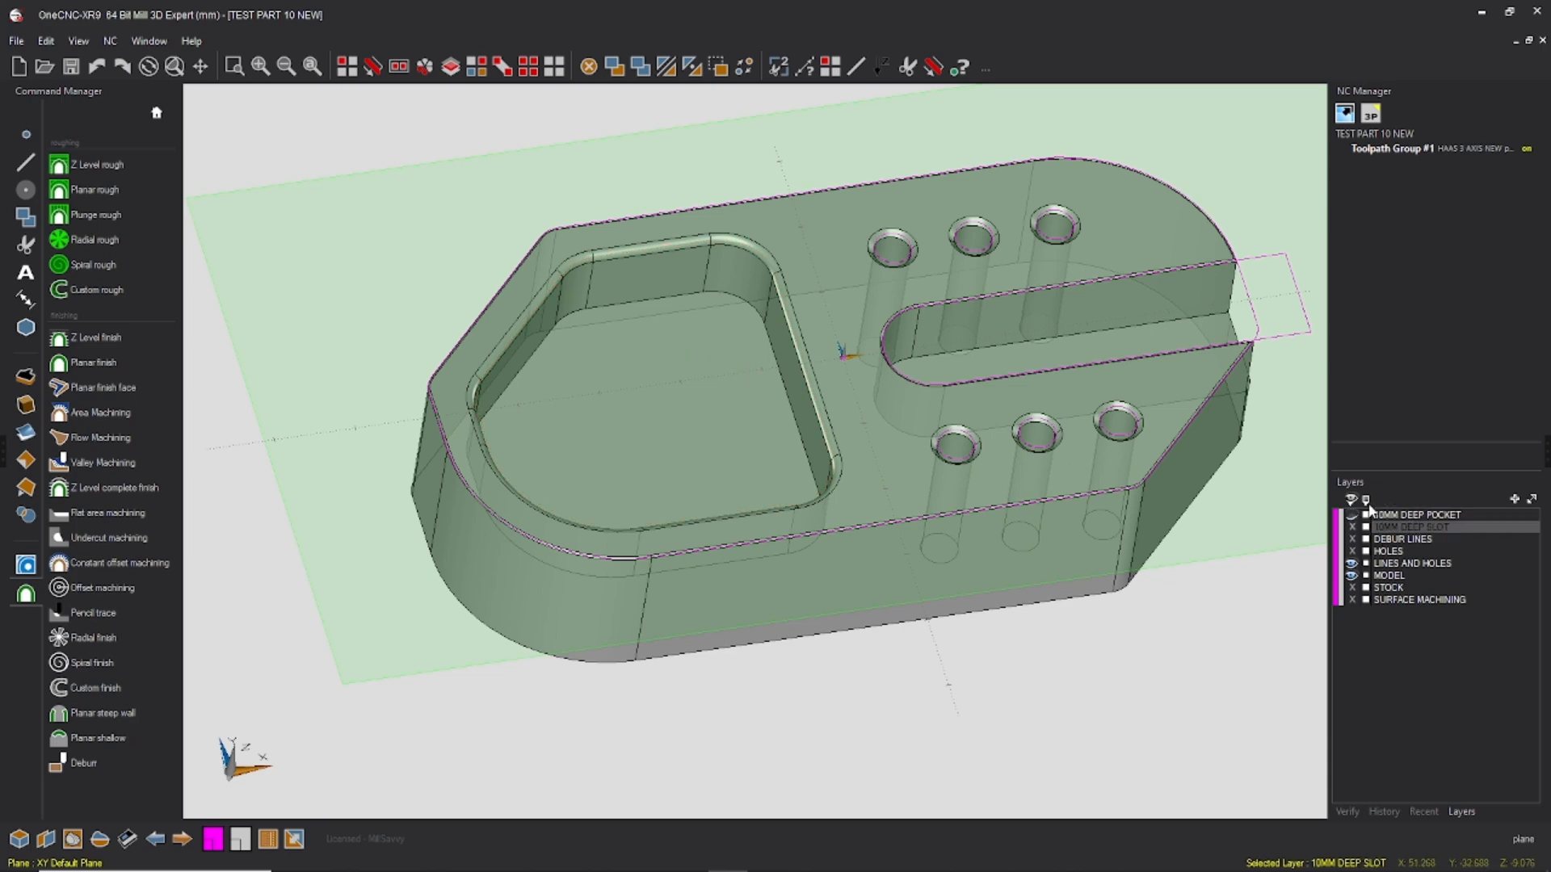
pyautogui.click(373, 68)
pyautogui.press('F3')
pyautogui.press('Escape')
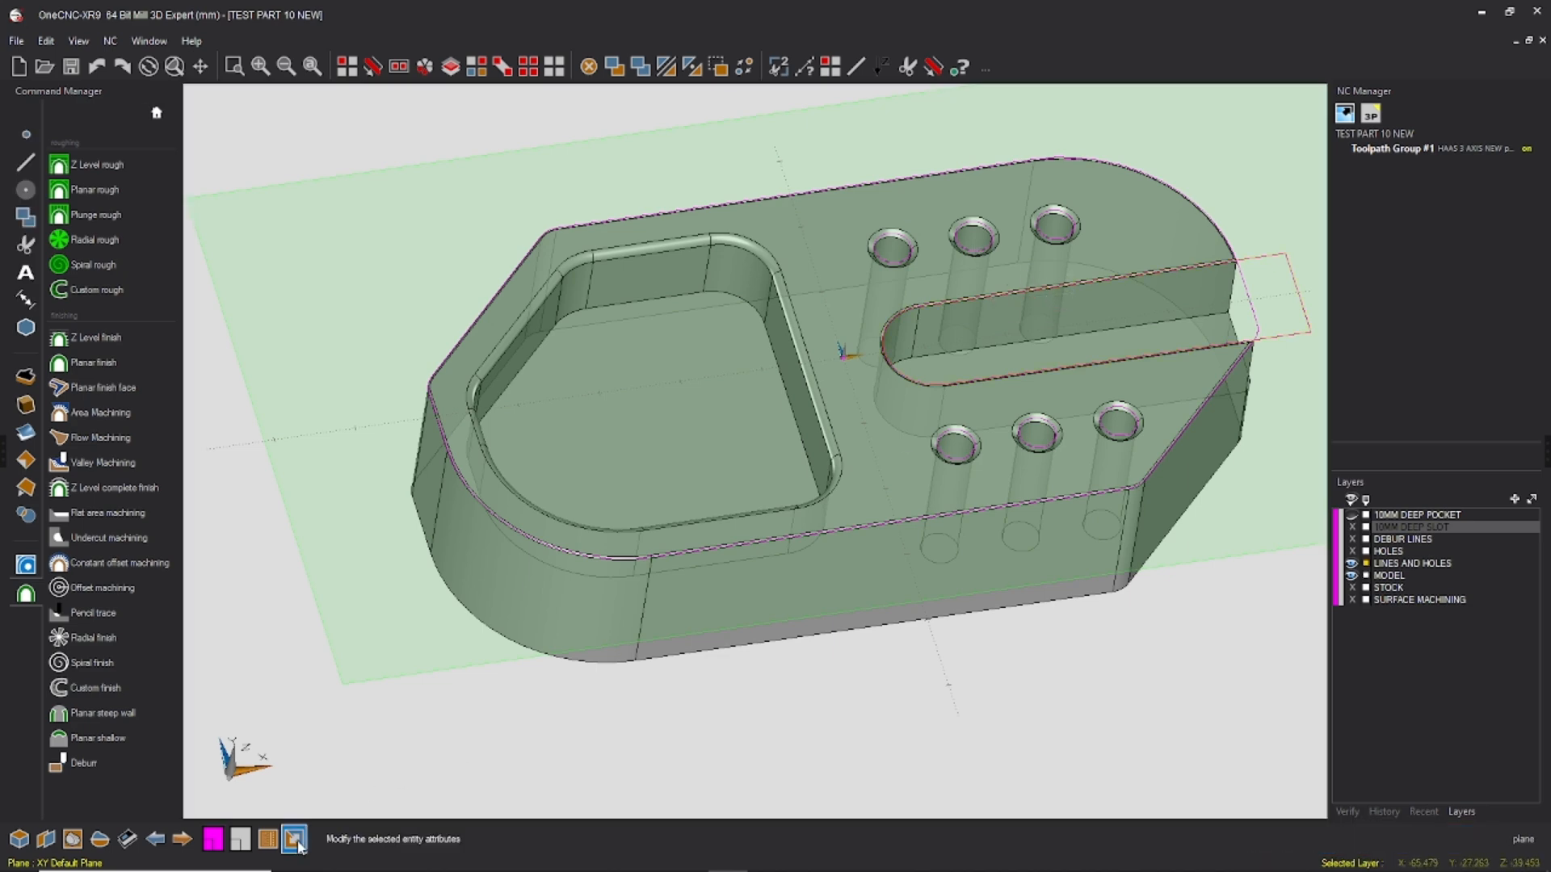
pyautogui.click(296, 840)
pyautogui.click(264, 422)
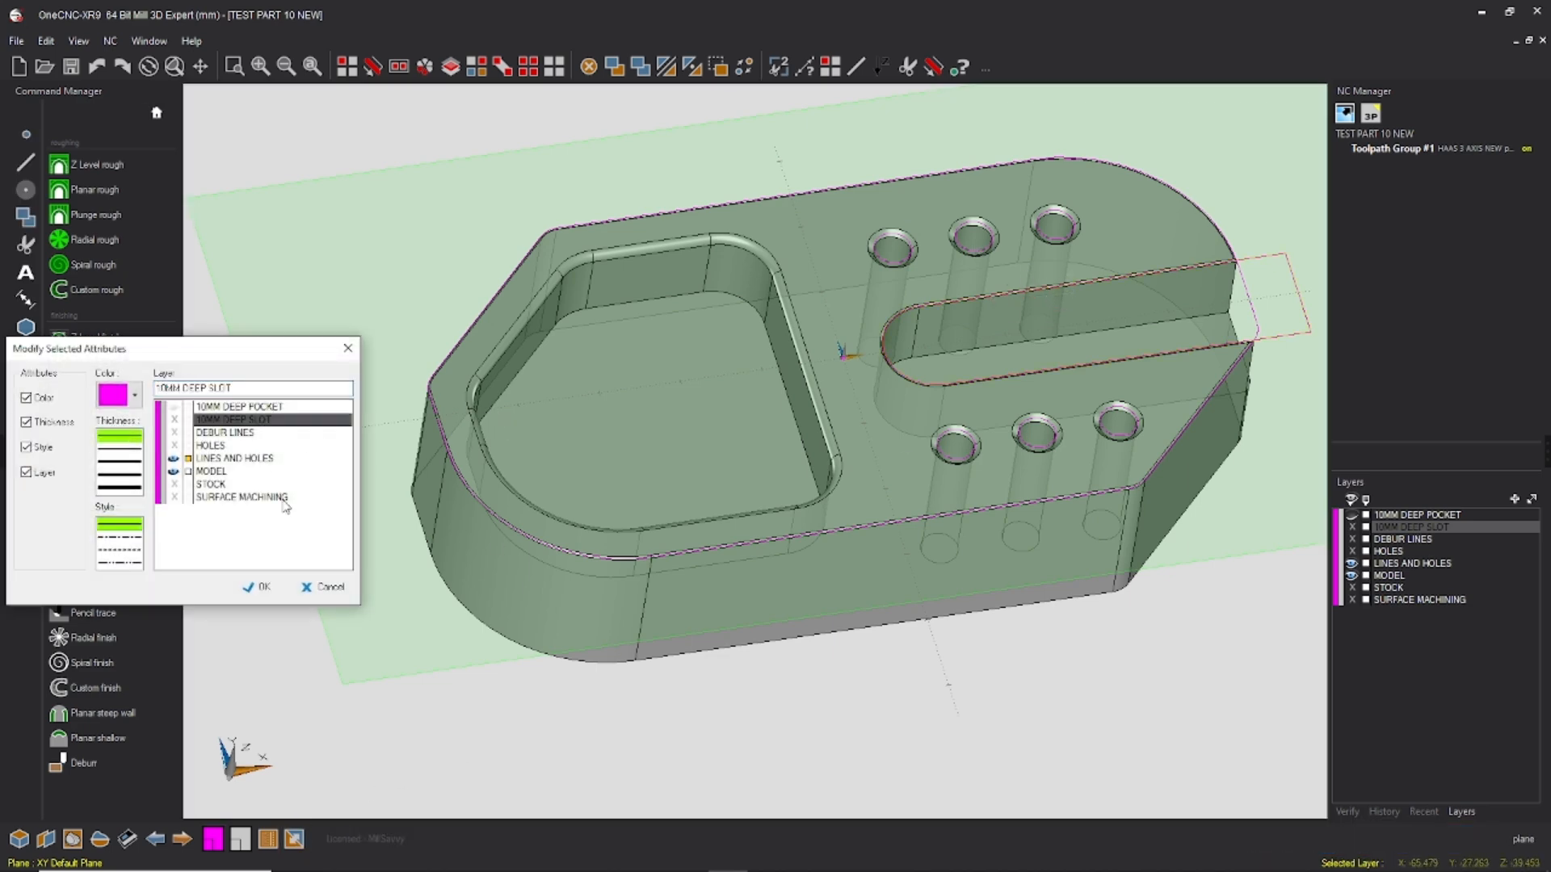
pyautogui.click(257, 588)
pyautogui.click(1352, 526)
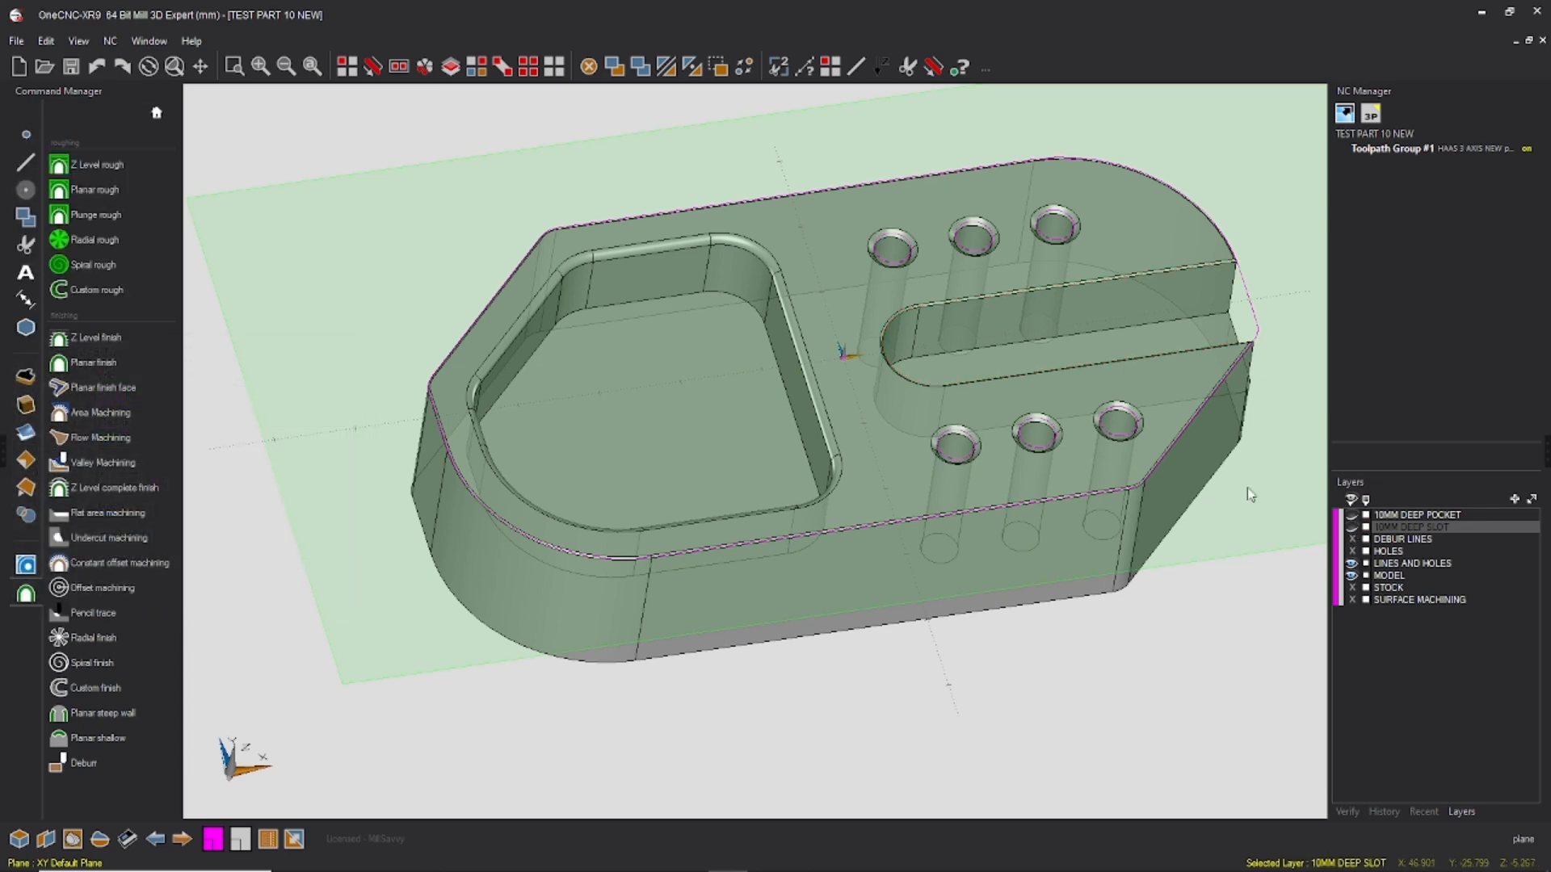
# Step: Reassign the circles of all six holes, window-selected in the top view, to the HOLES layer and hide that layer
pyautogui.click(1391, 552)
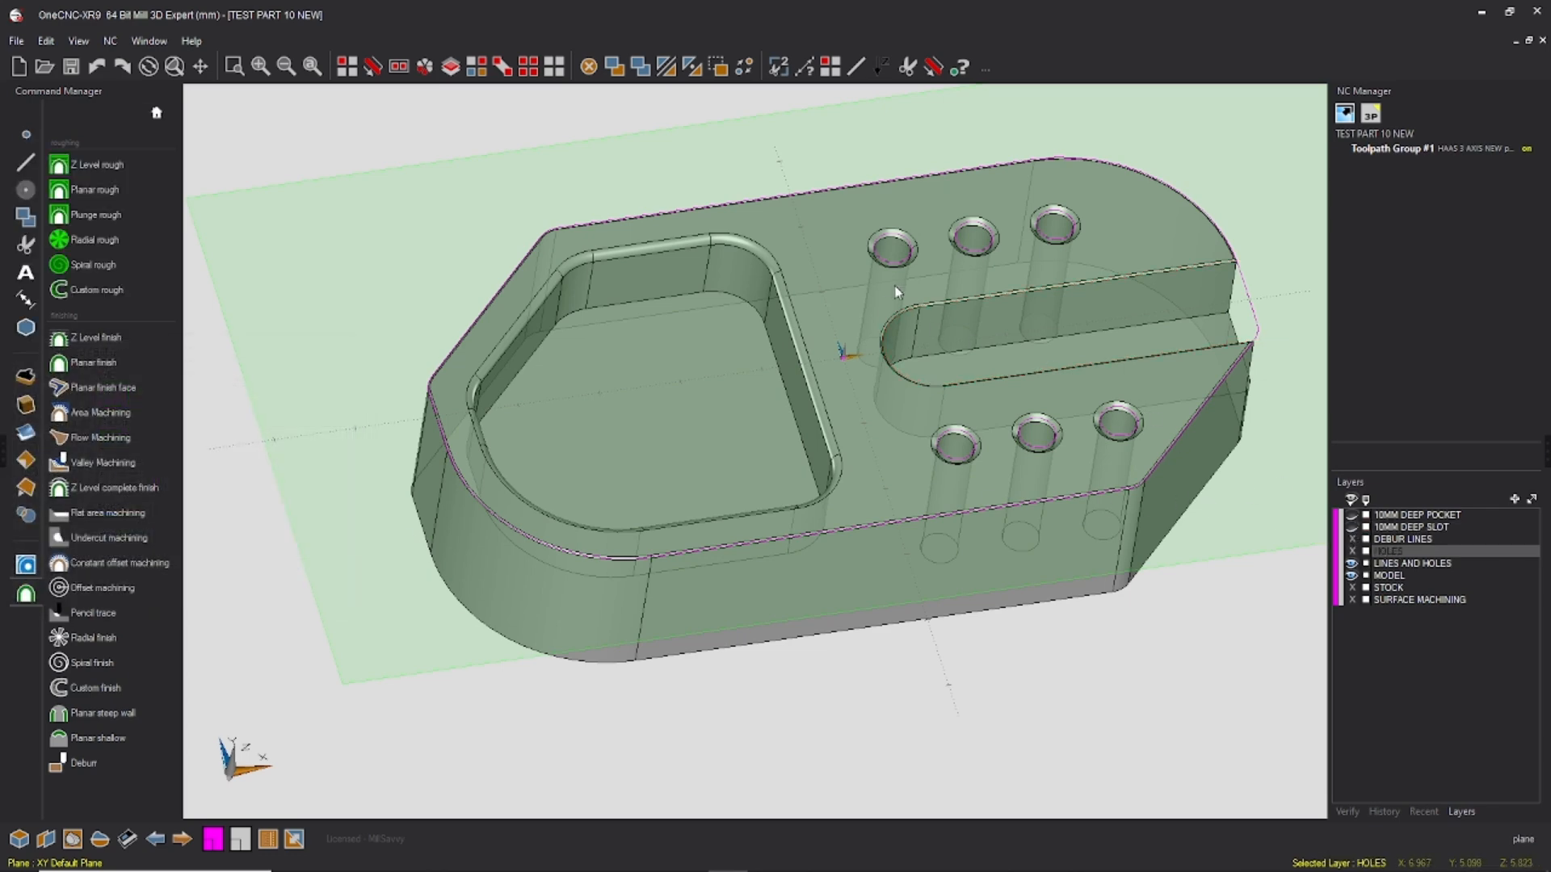
pyautogui.click(399, 67)
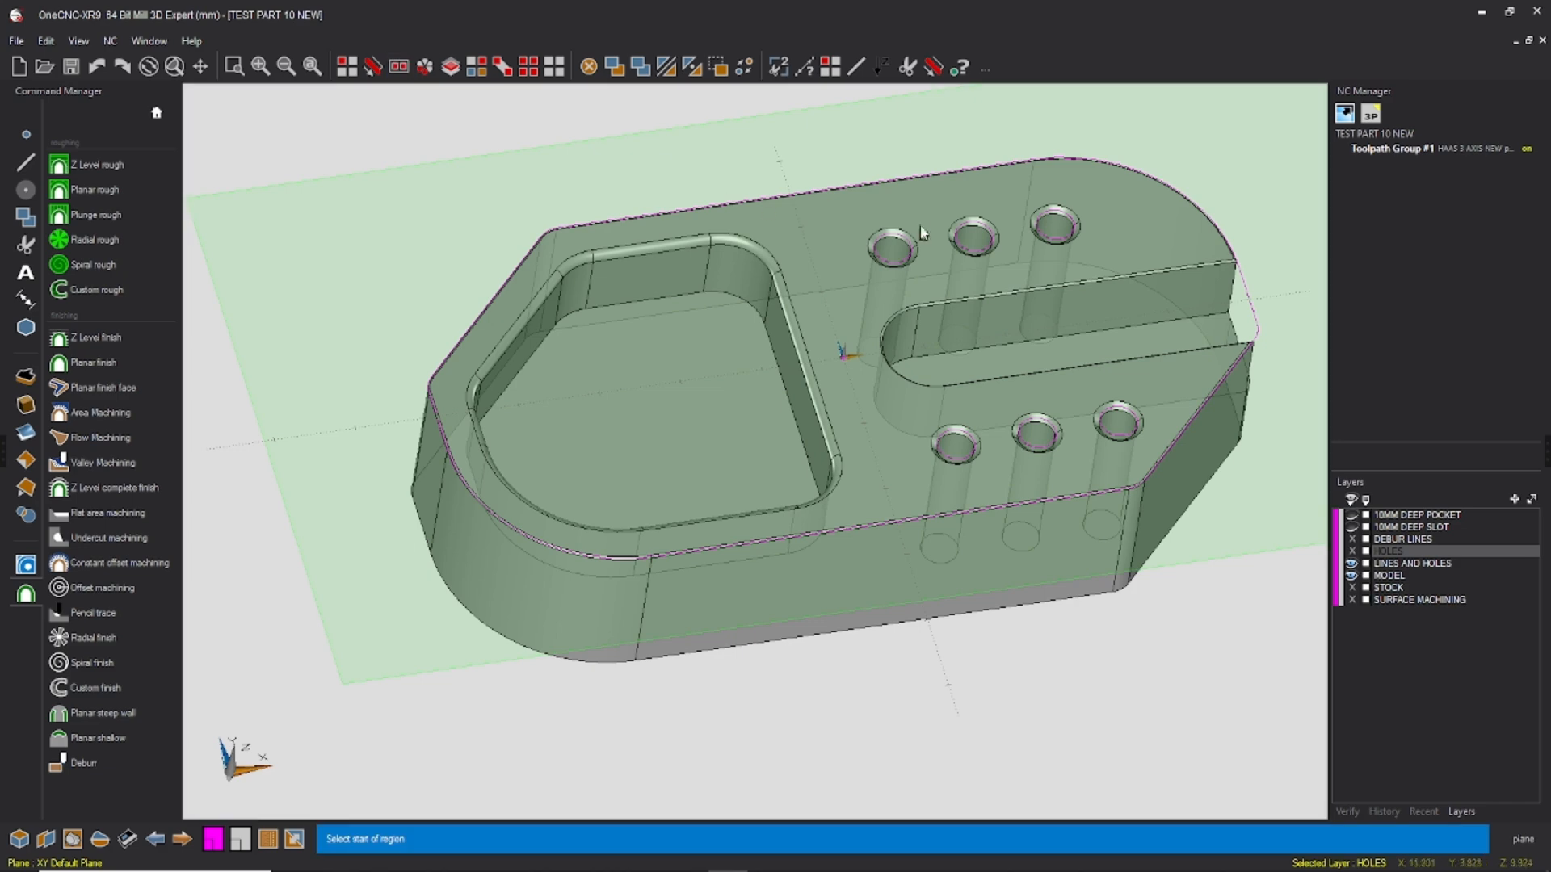
pyautogui.rightClick(871, 223)
pyautogui.click(866, 279)
pyautogui.click(800, 232)
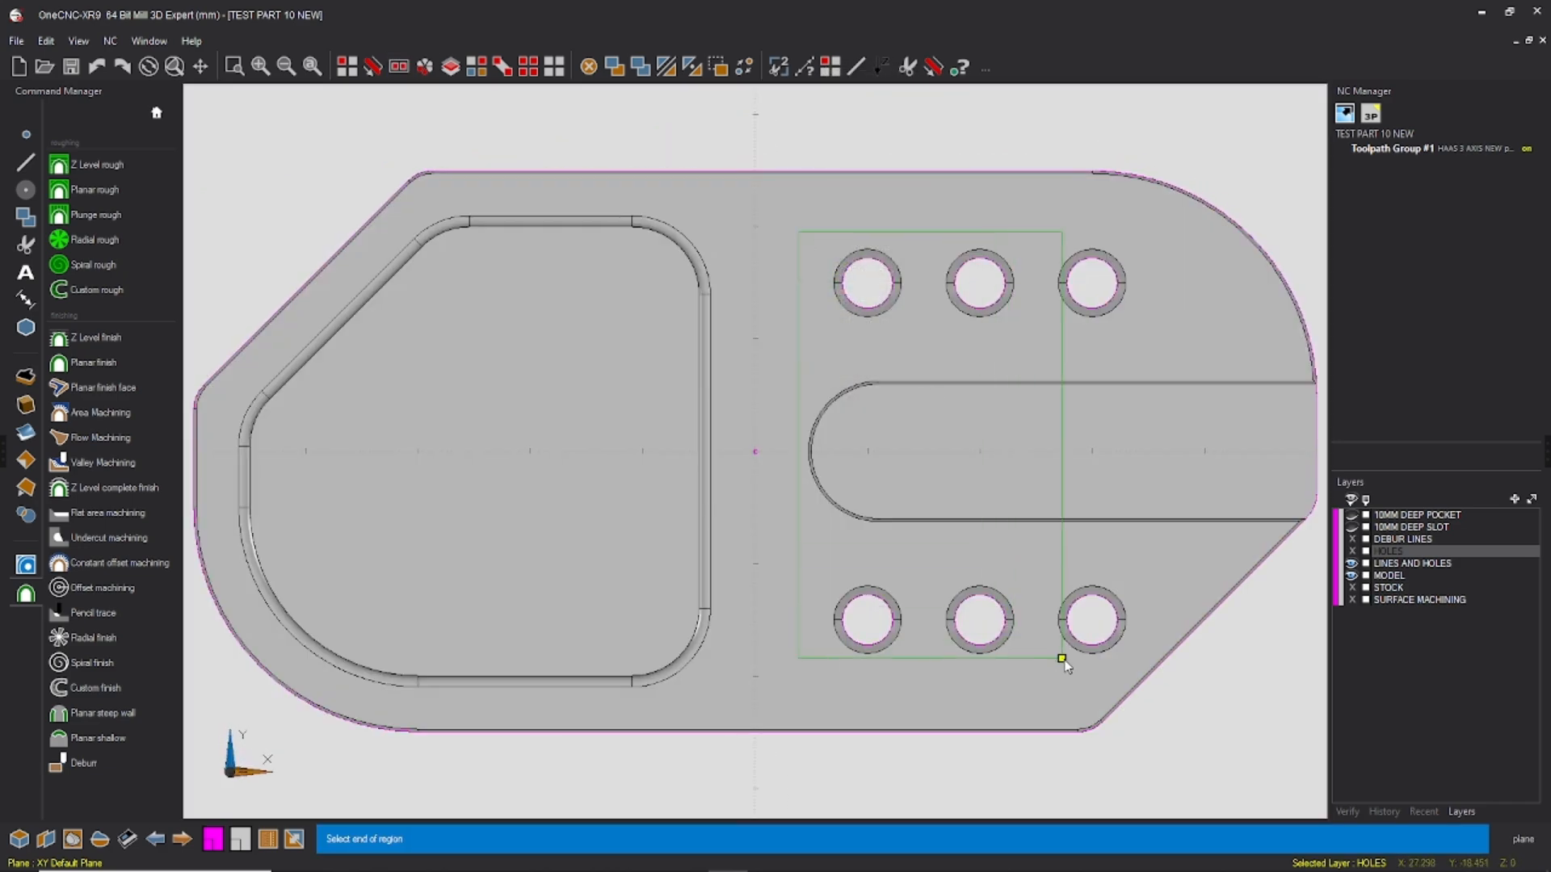
pyautogui.click(1128, 655)
pyautogui.click(349, 68)
pyautogui.click(509, 282)
pyautogui.moveTo(850, 389); pyautogui.dragTo(906, 271, button='middle')
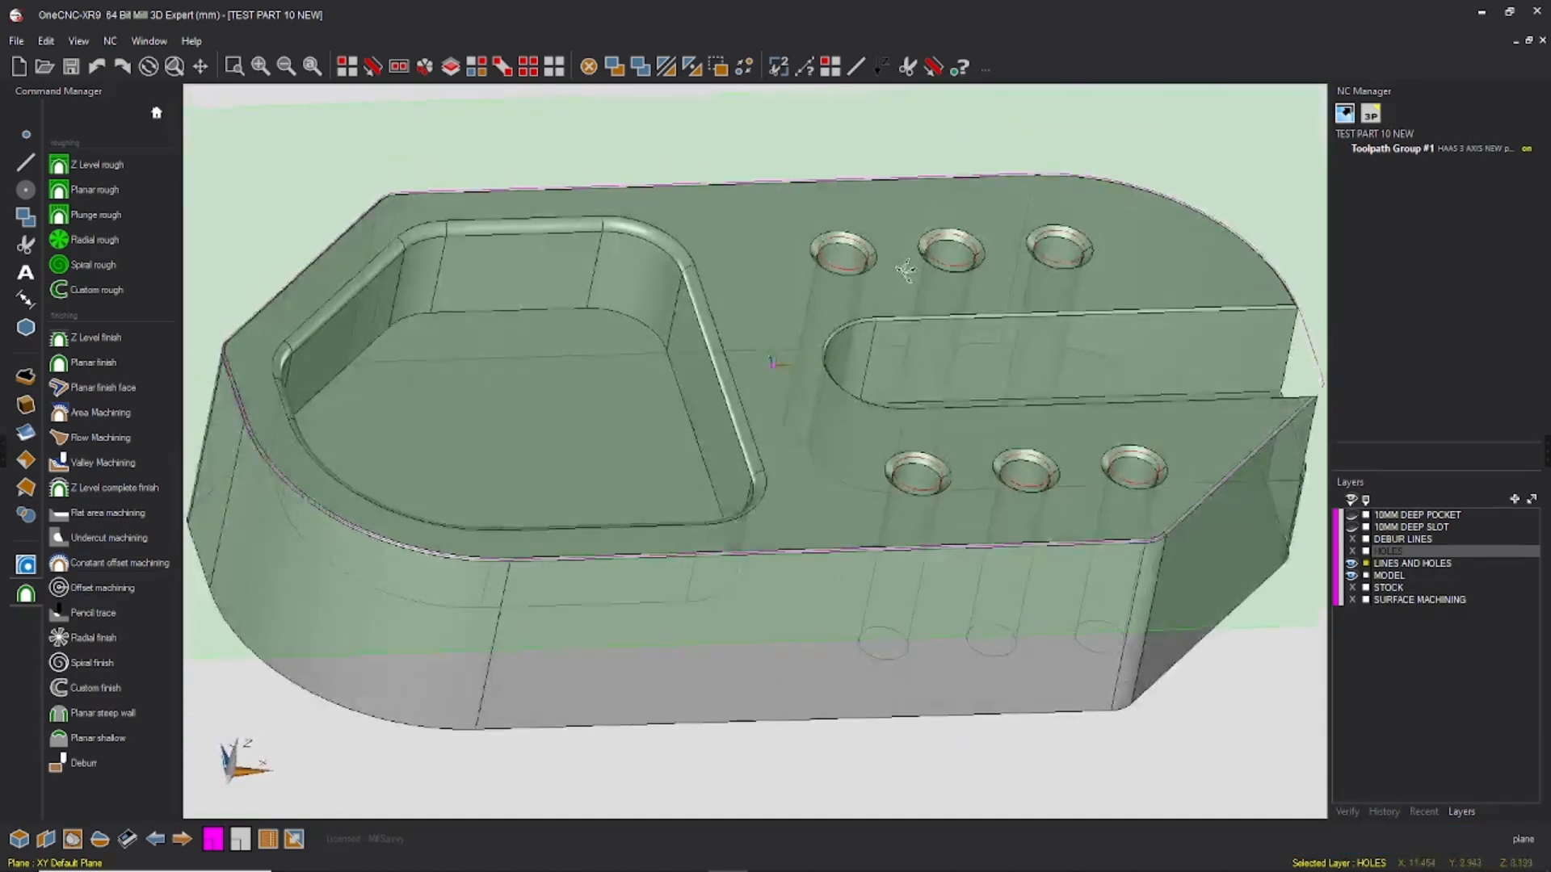
pyautogui.click(294, 839)
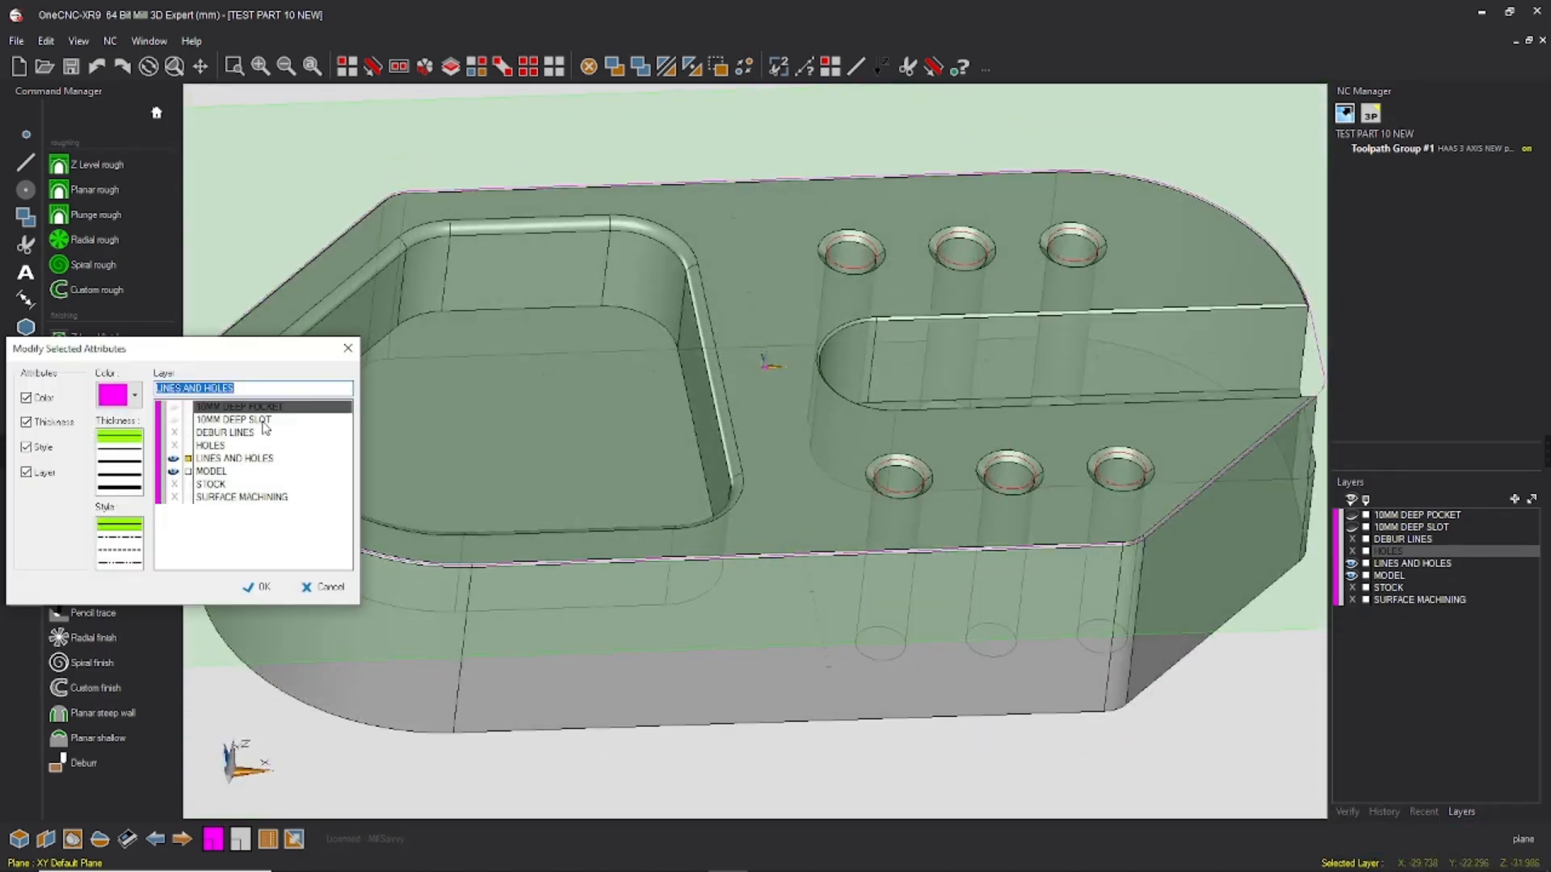
pyautogui.click(226, 447)
pyautogui.click(262, 589)
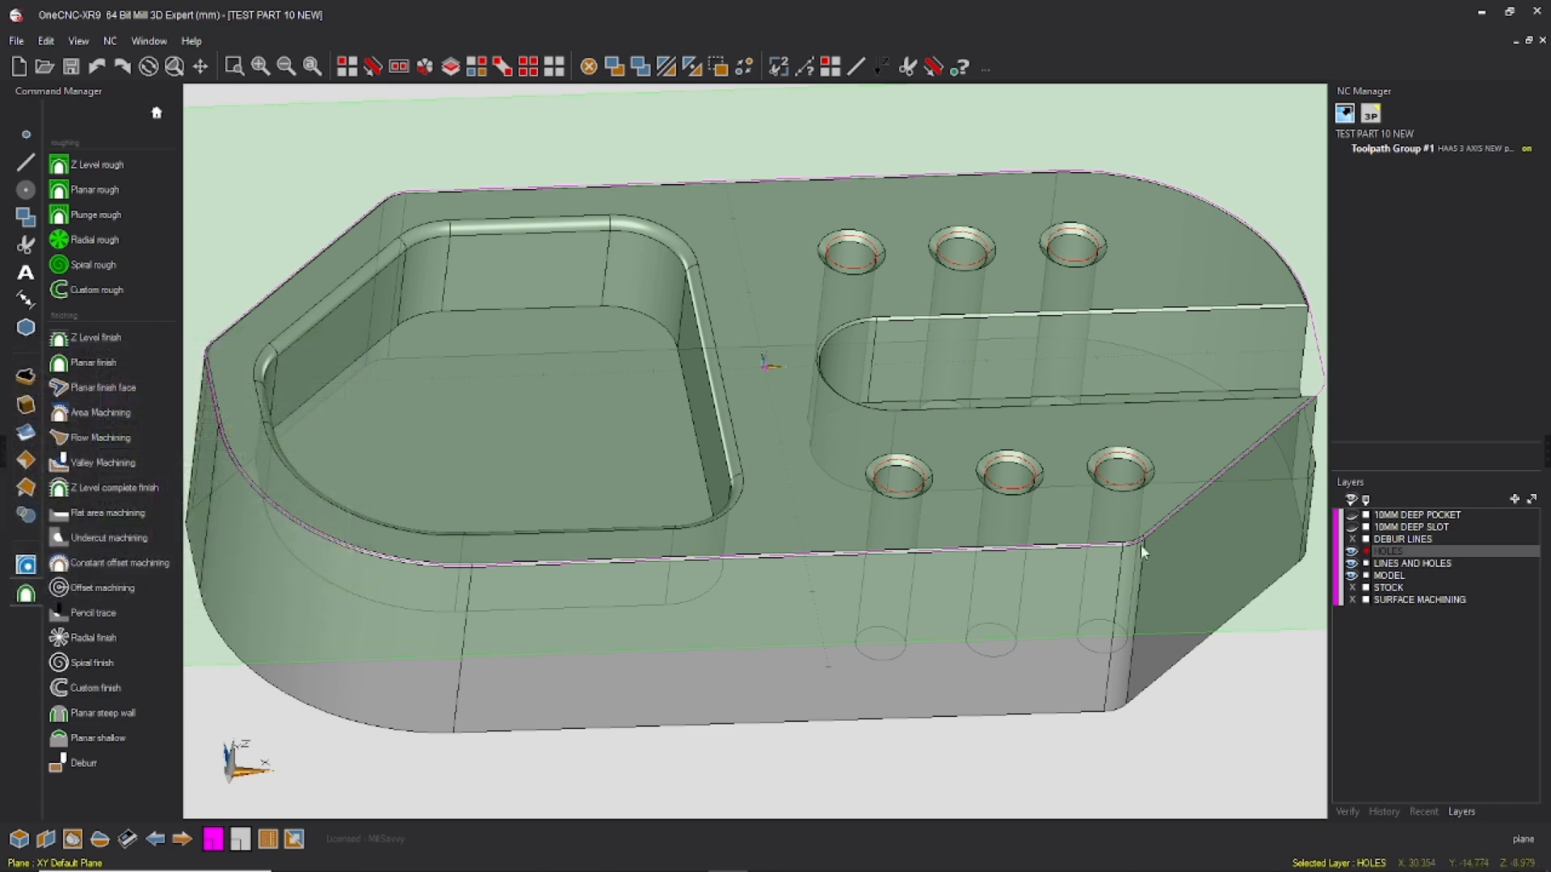
pyautogui.click(1351, 551)
# Step: Make LINES AND HOLES the active layer and extract the slot's upper edges from the model
pyautogui.moveTo(1073, 370); pyautogui.dragTo(995, 400, button='middle')
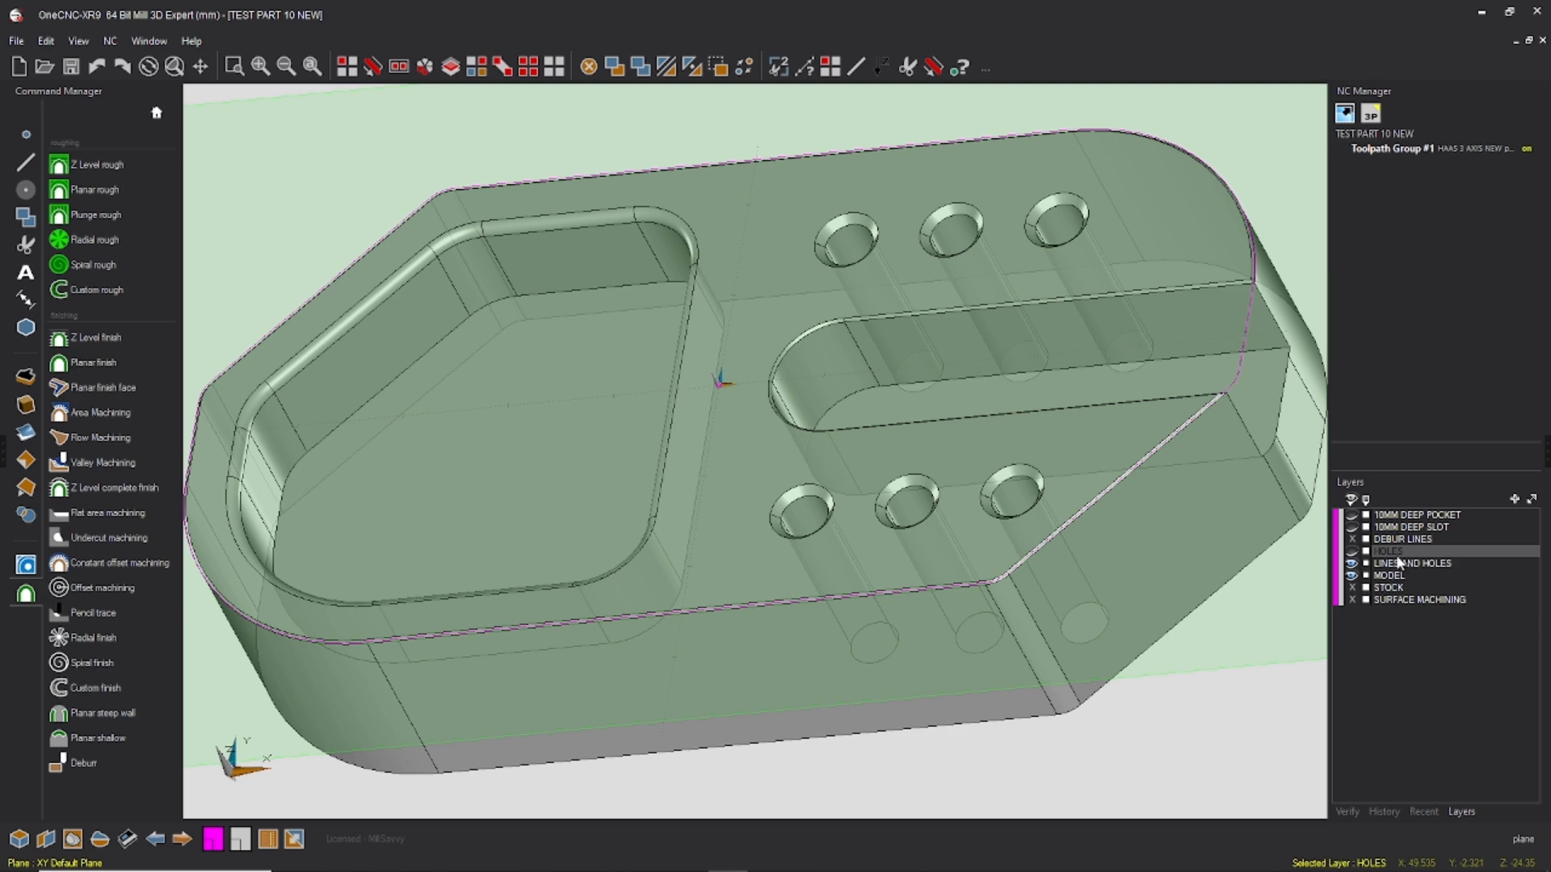
pyautogui.moveTo(1129, 394); pyautogui.dragTo(1125, 385, button='middle')
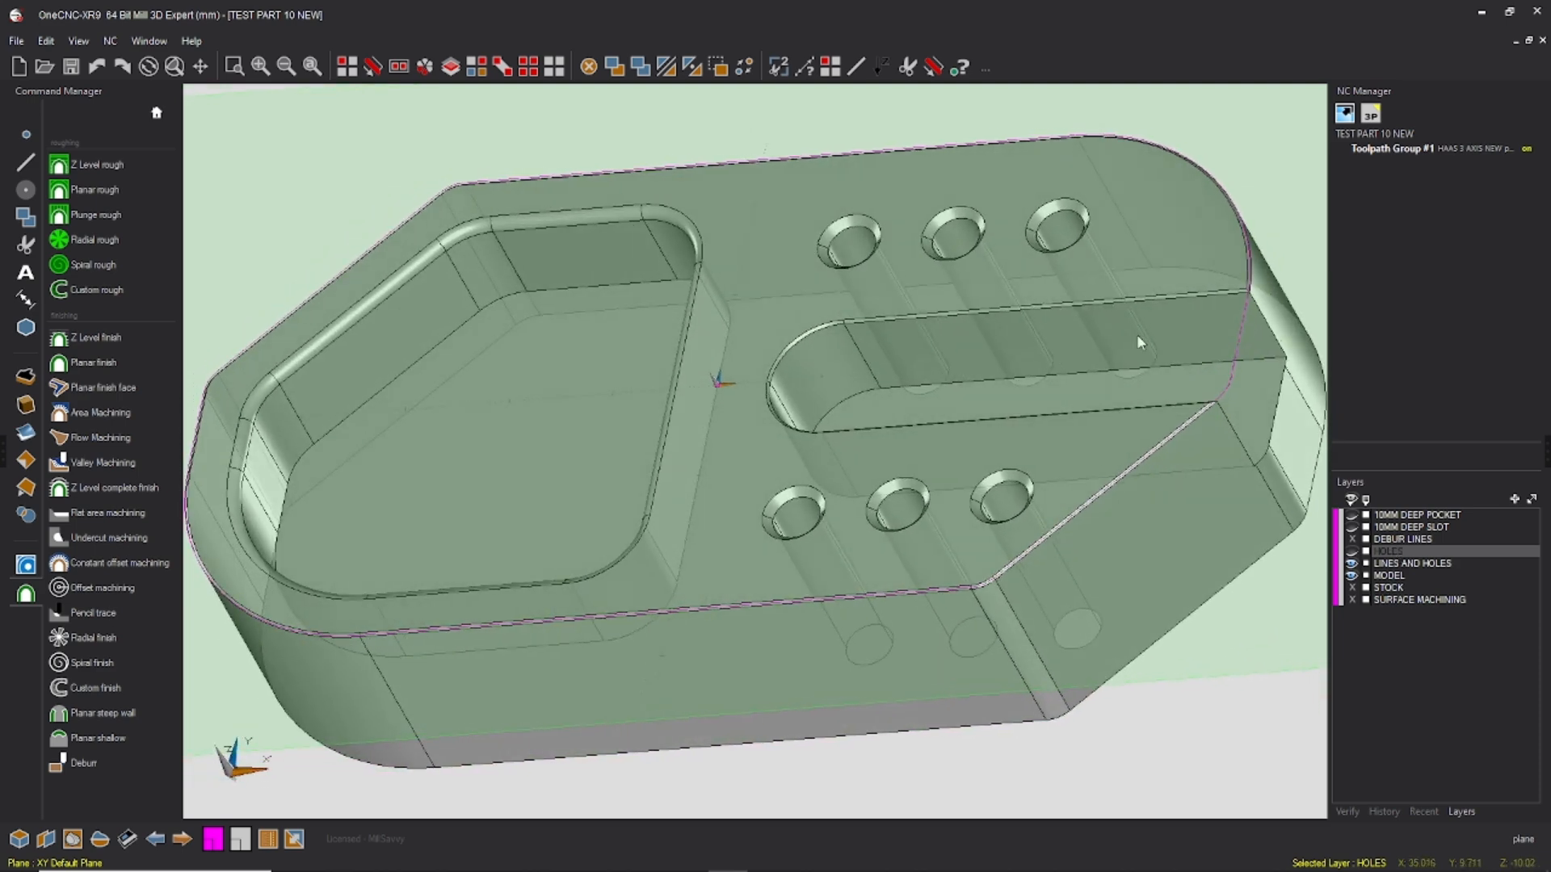
pyautogui.click(25, 487)
pyautogui.click(126, 249)
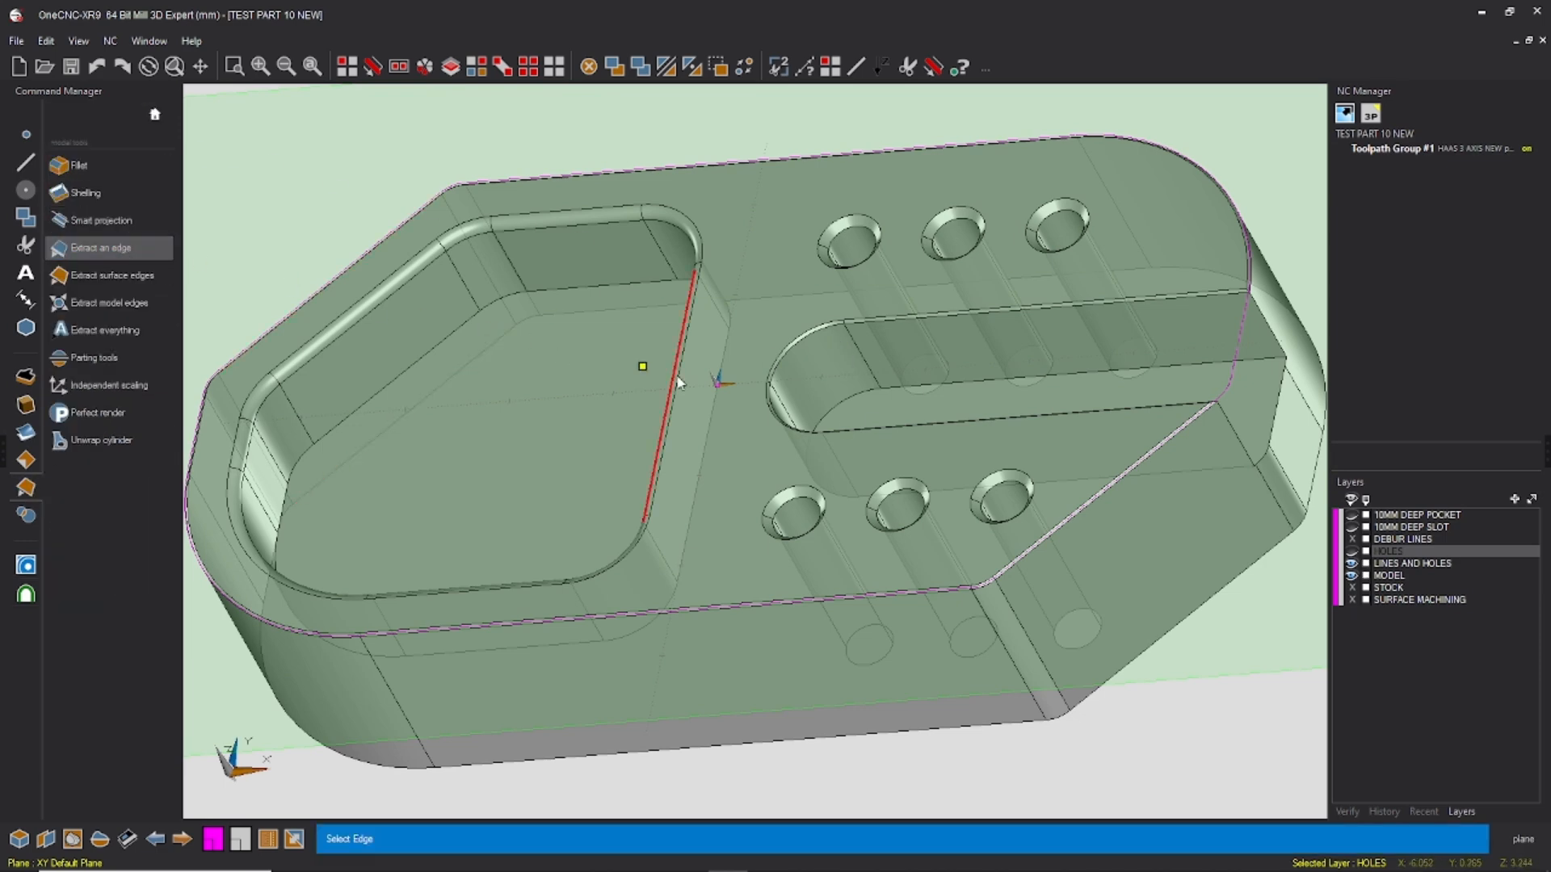
pyautogui.click(1218, 399)
pyautogui.click(1398, 564)
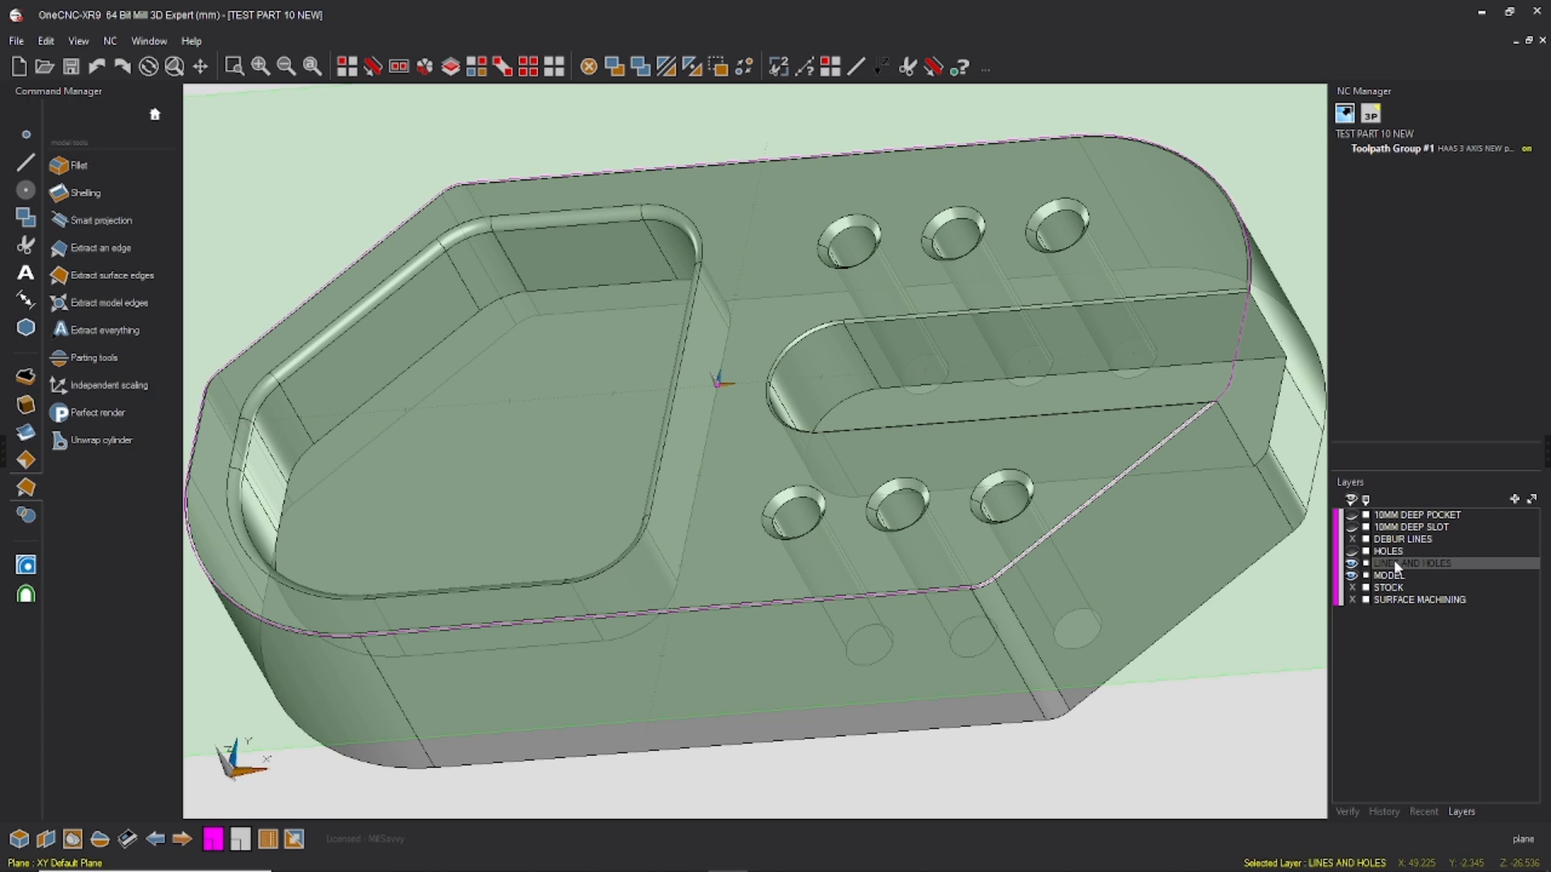
pyautogui.click(113, 248)
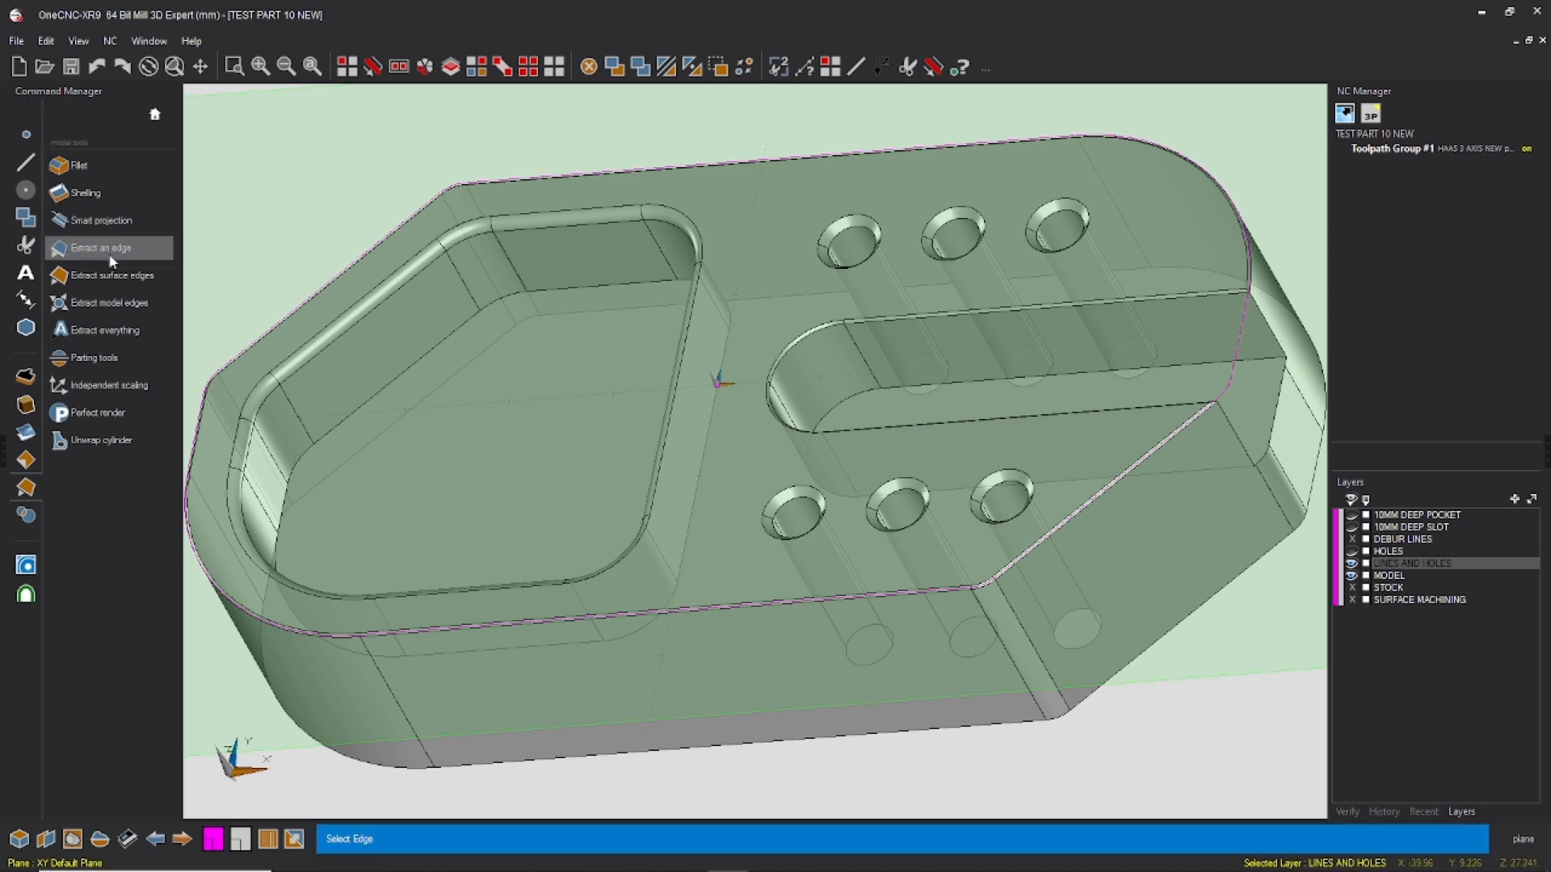
pyautogui.click(1203, 301)
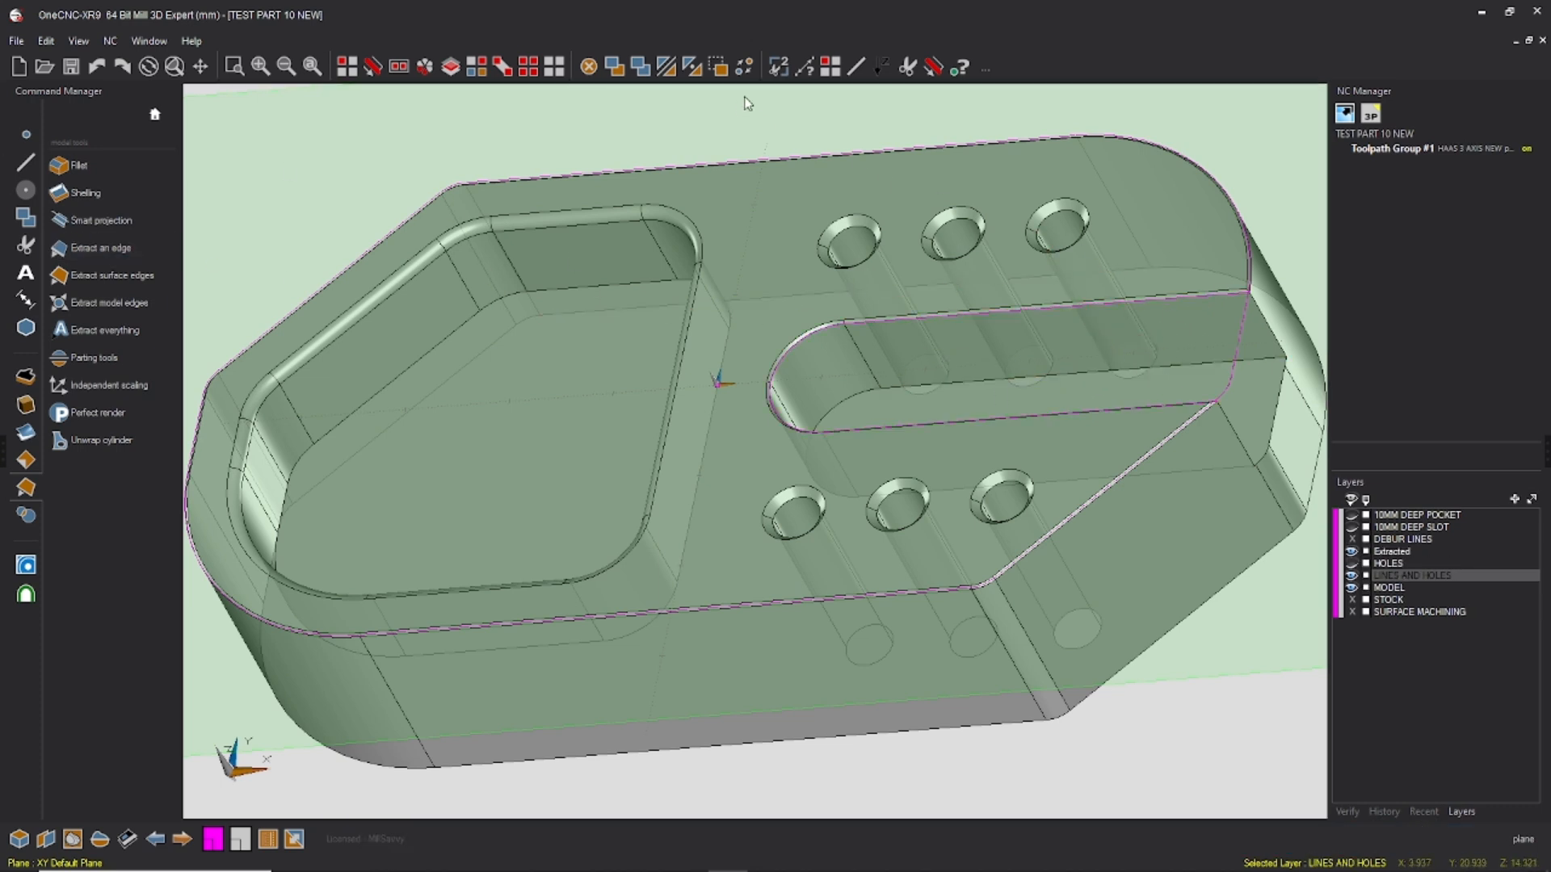
# Step: Try to trim the extracted slot edges against the outer profile with Trim two
pyautogui.click(778, 66)
pyautogui.scroll(5, 1185, 401)
pyautogui.click(1149, 400)
pyautogui.scroll(-5, 1155, 422)
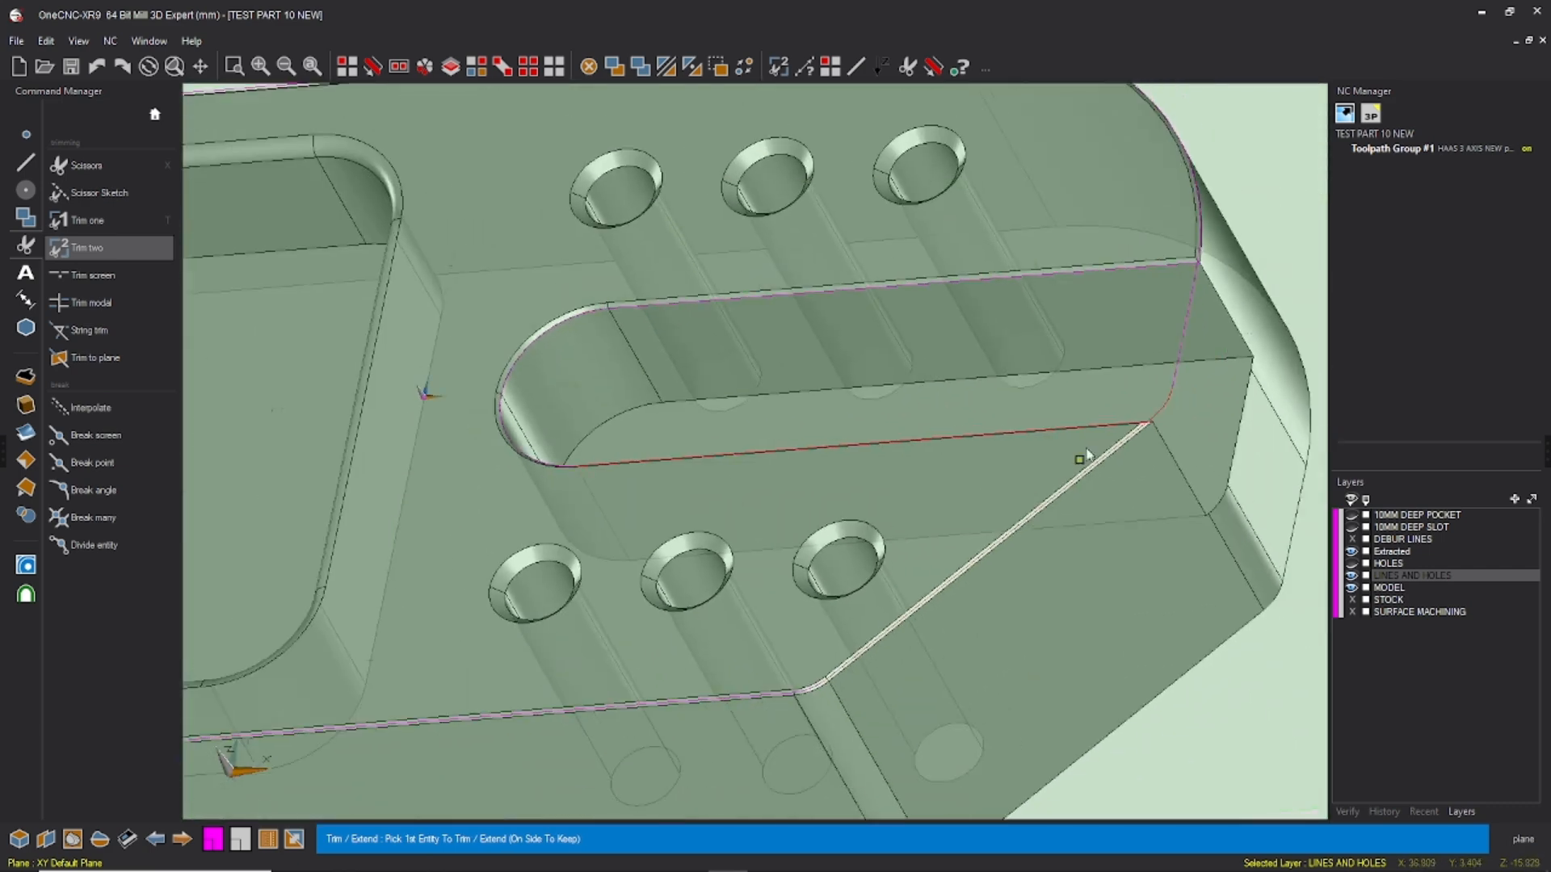
pyautogui.click(1179, 261)
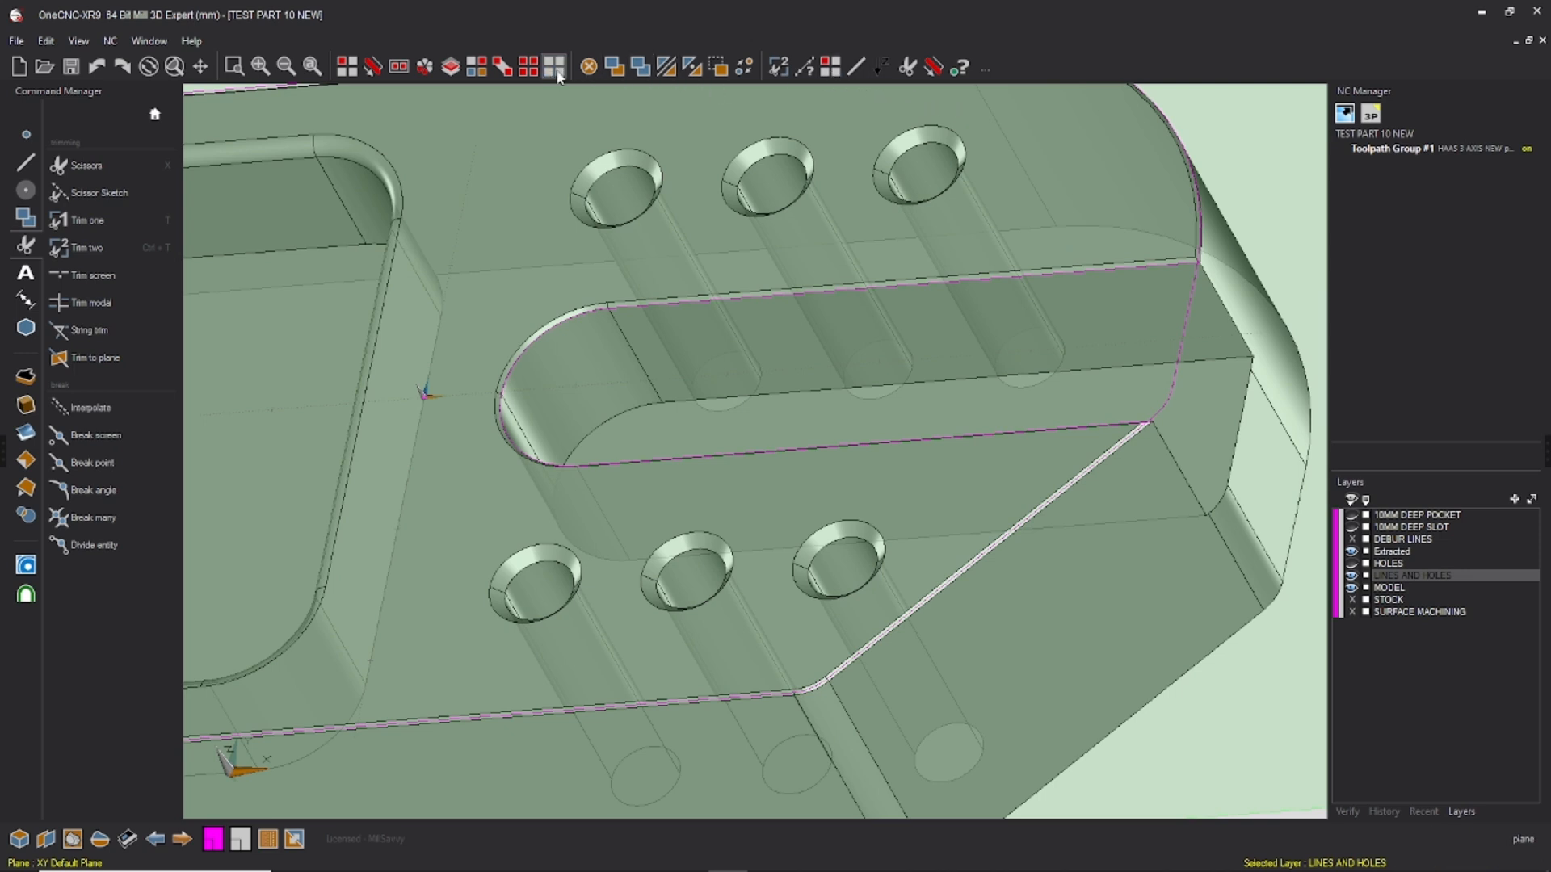
# Step: Cut away the outer profile section that spans the slot's open end with Scissors
pyautogui.press('x')
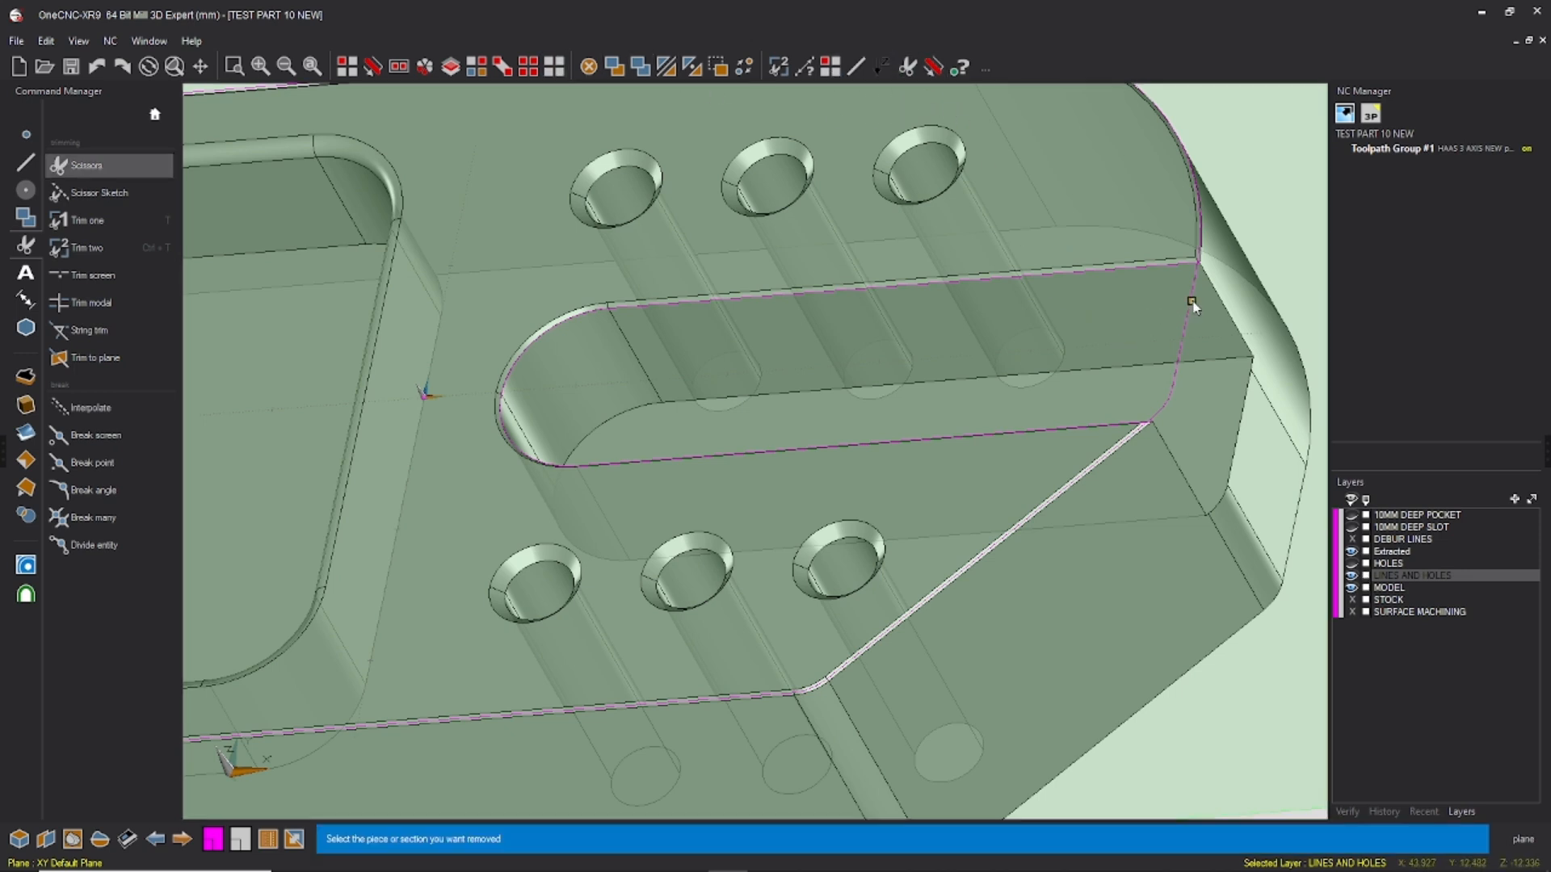
pyautogui.click(1161, 410)
pyautogui.click(107, 68)
pyautogui.scroll(4, 848, 242)
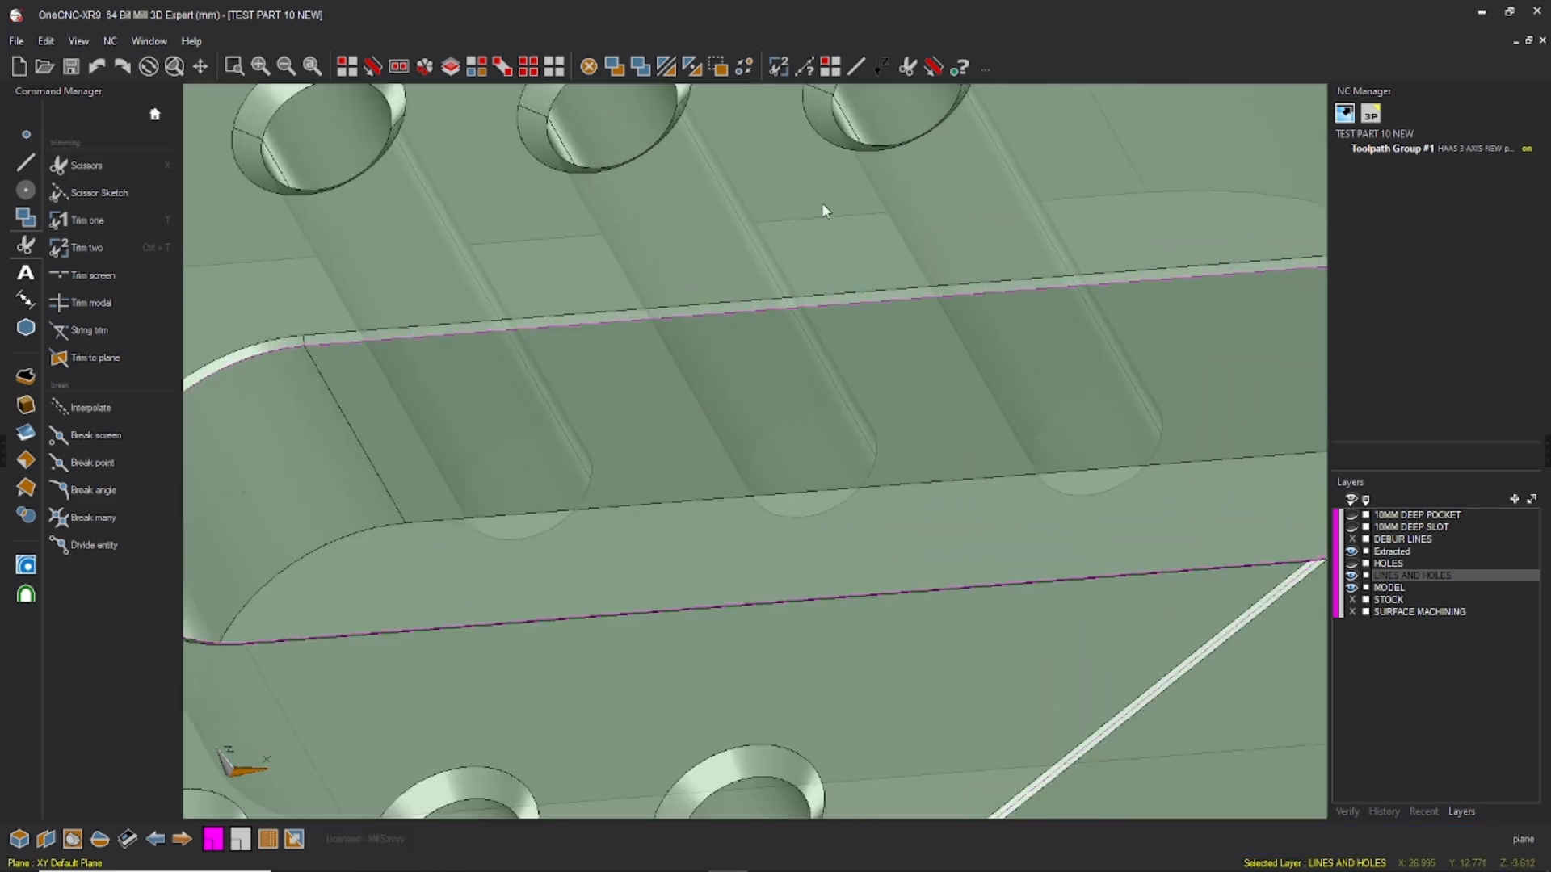
pyautogui.scroll(-4, 865, 209)
pyautogui.moveTo(865, 208); pyautogui.dragTo(628, 222, button='middle')
# Step: Try to cut the leftover profile stub at the slot's open end with Scissors and undo the cut
pyautogui.click(908, 66)
pyautogui.scroll(5, 1039, 329)
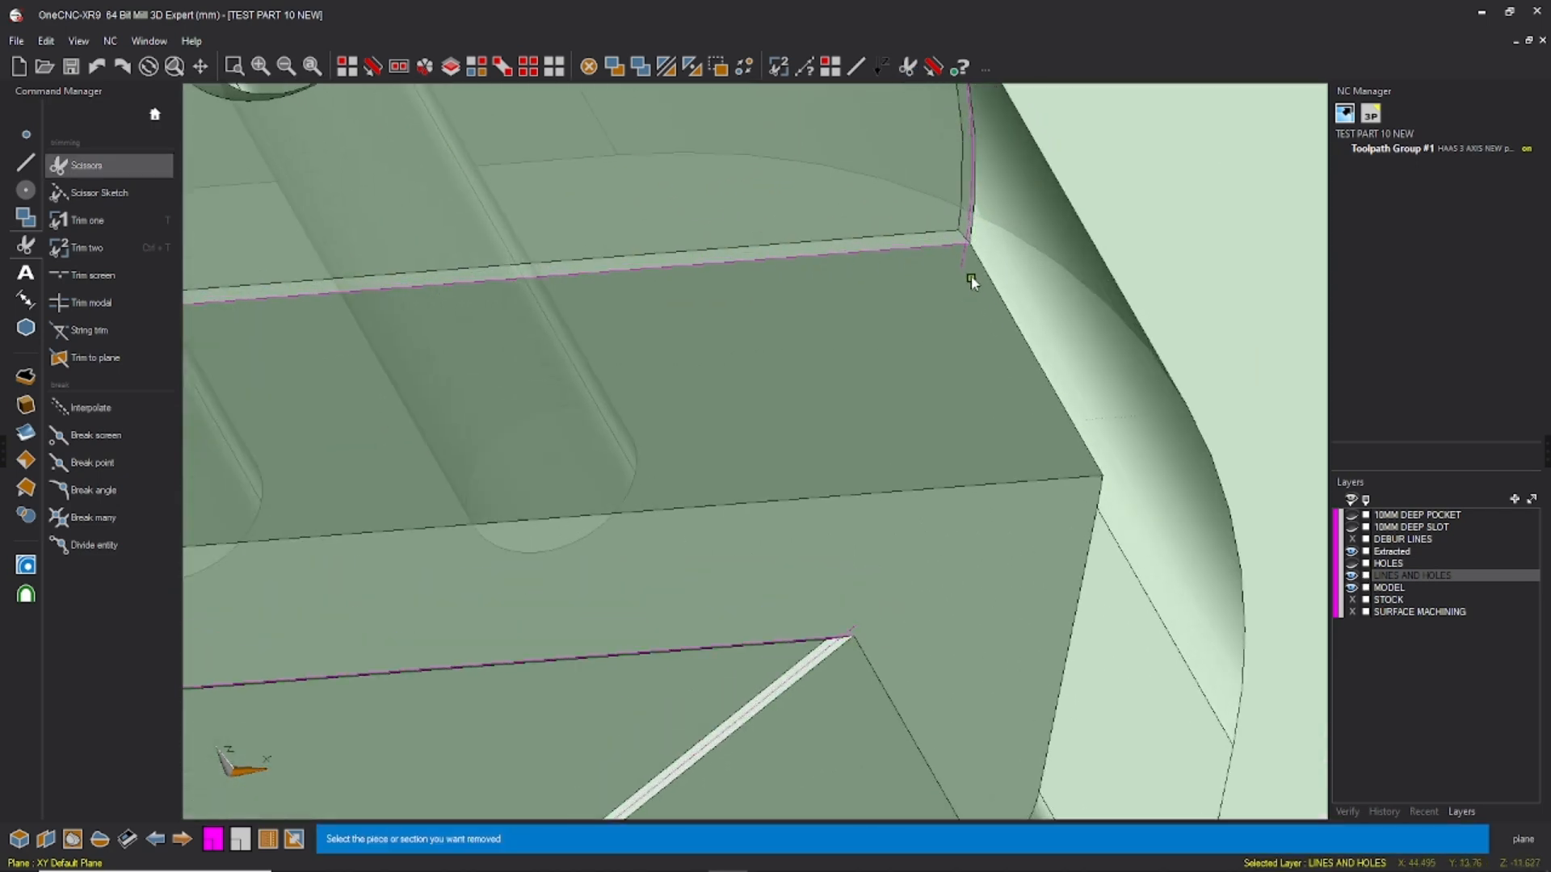
pyautogui.scroll(-5, 963, 263)
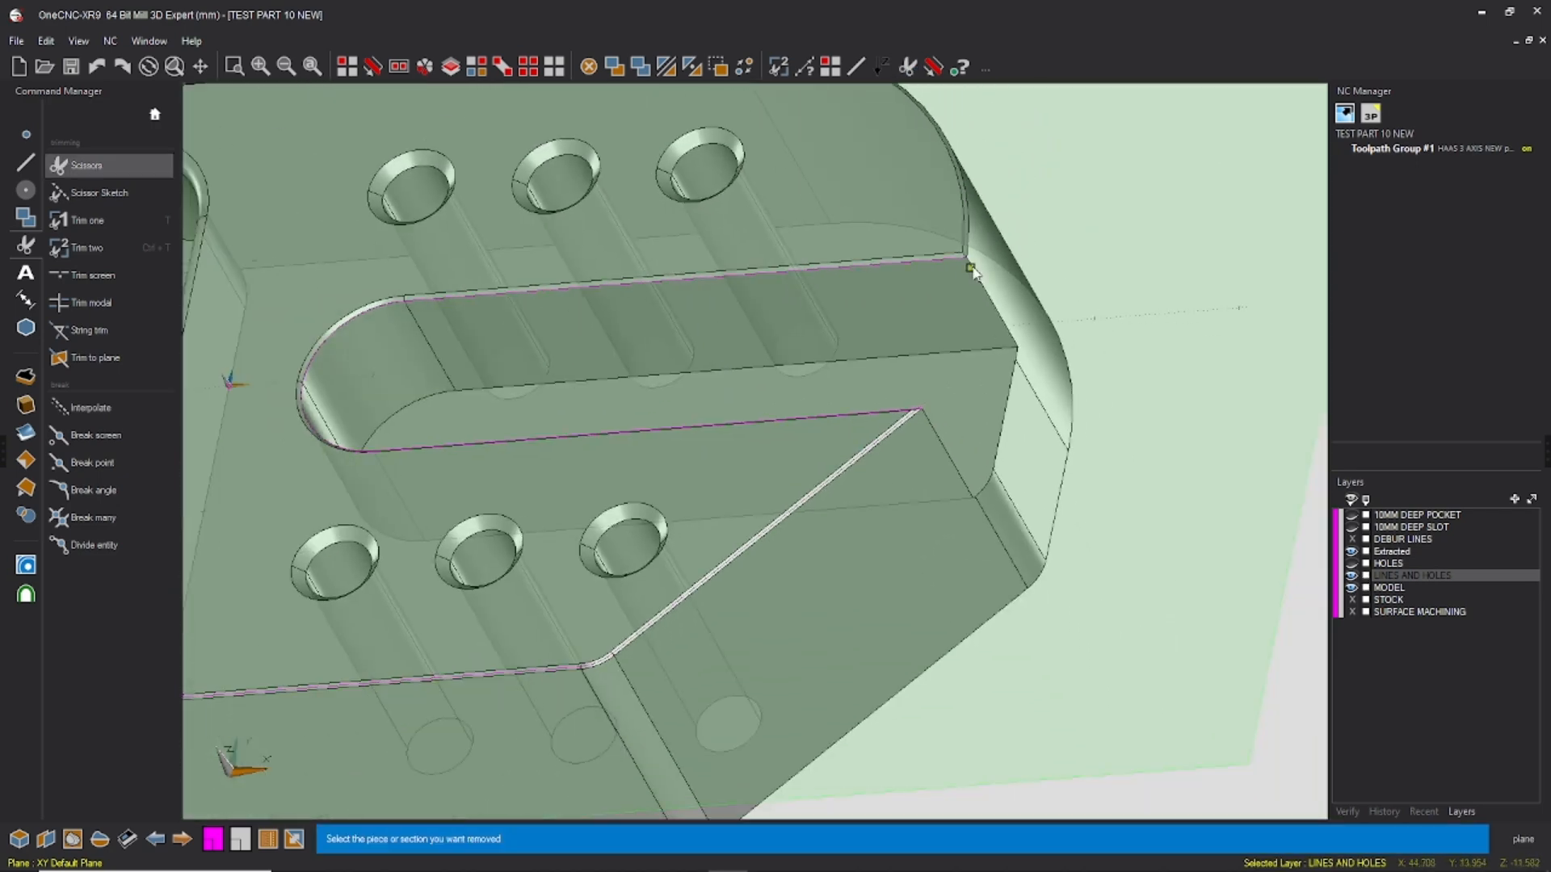
pyautogui.click(97, 67)
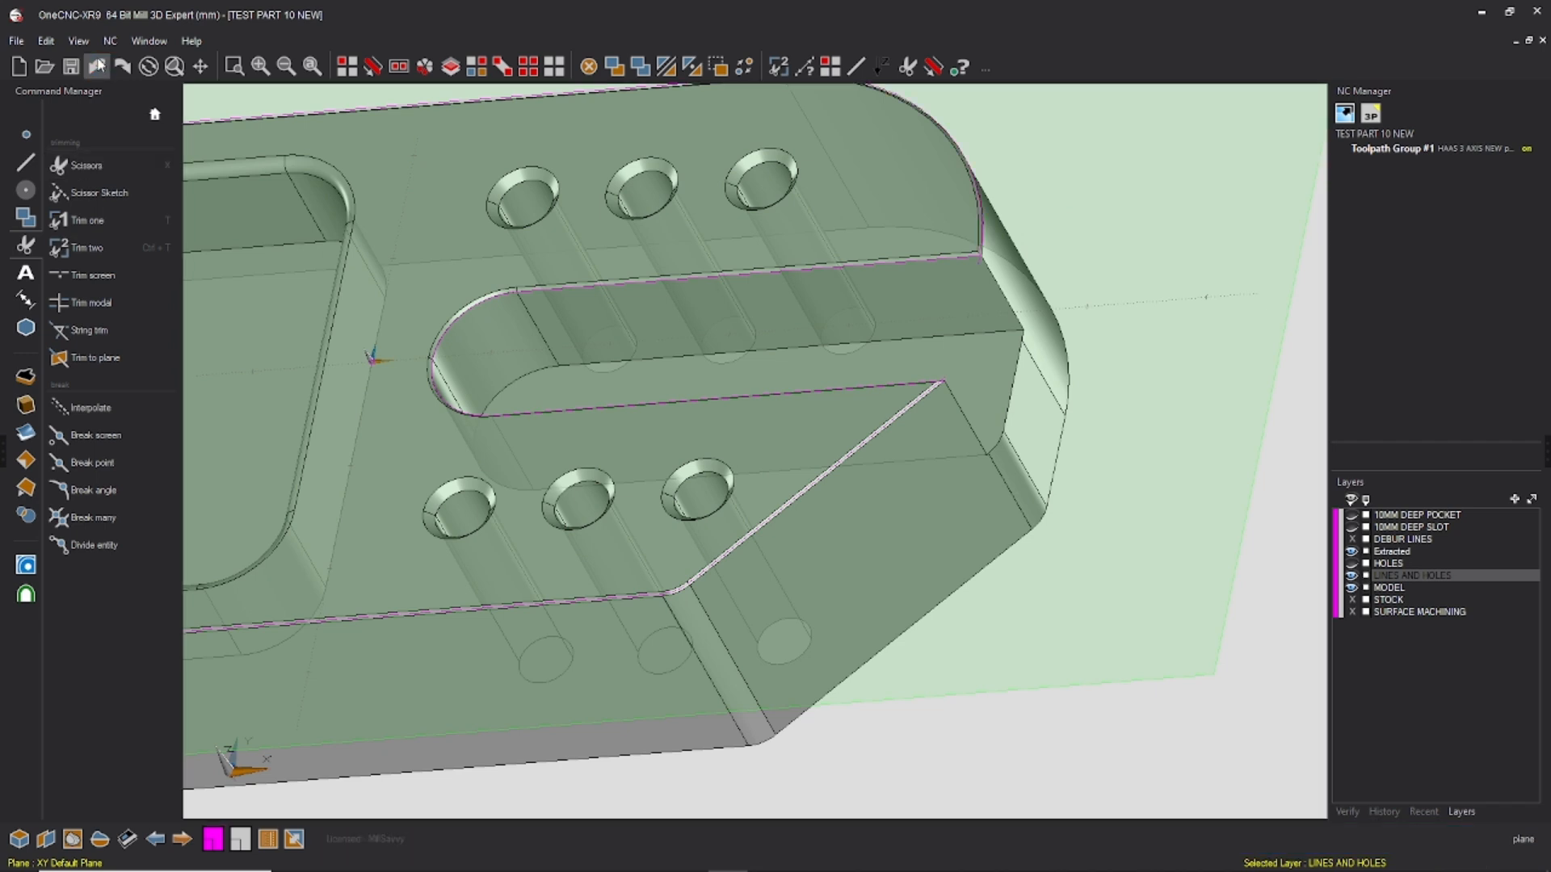
# Step: Select the extracted slot edge chain and project it onto the plane with Project entities, without making a copy
pyautogui.click(372, 67)
pyautogui.click(918, 259)
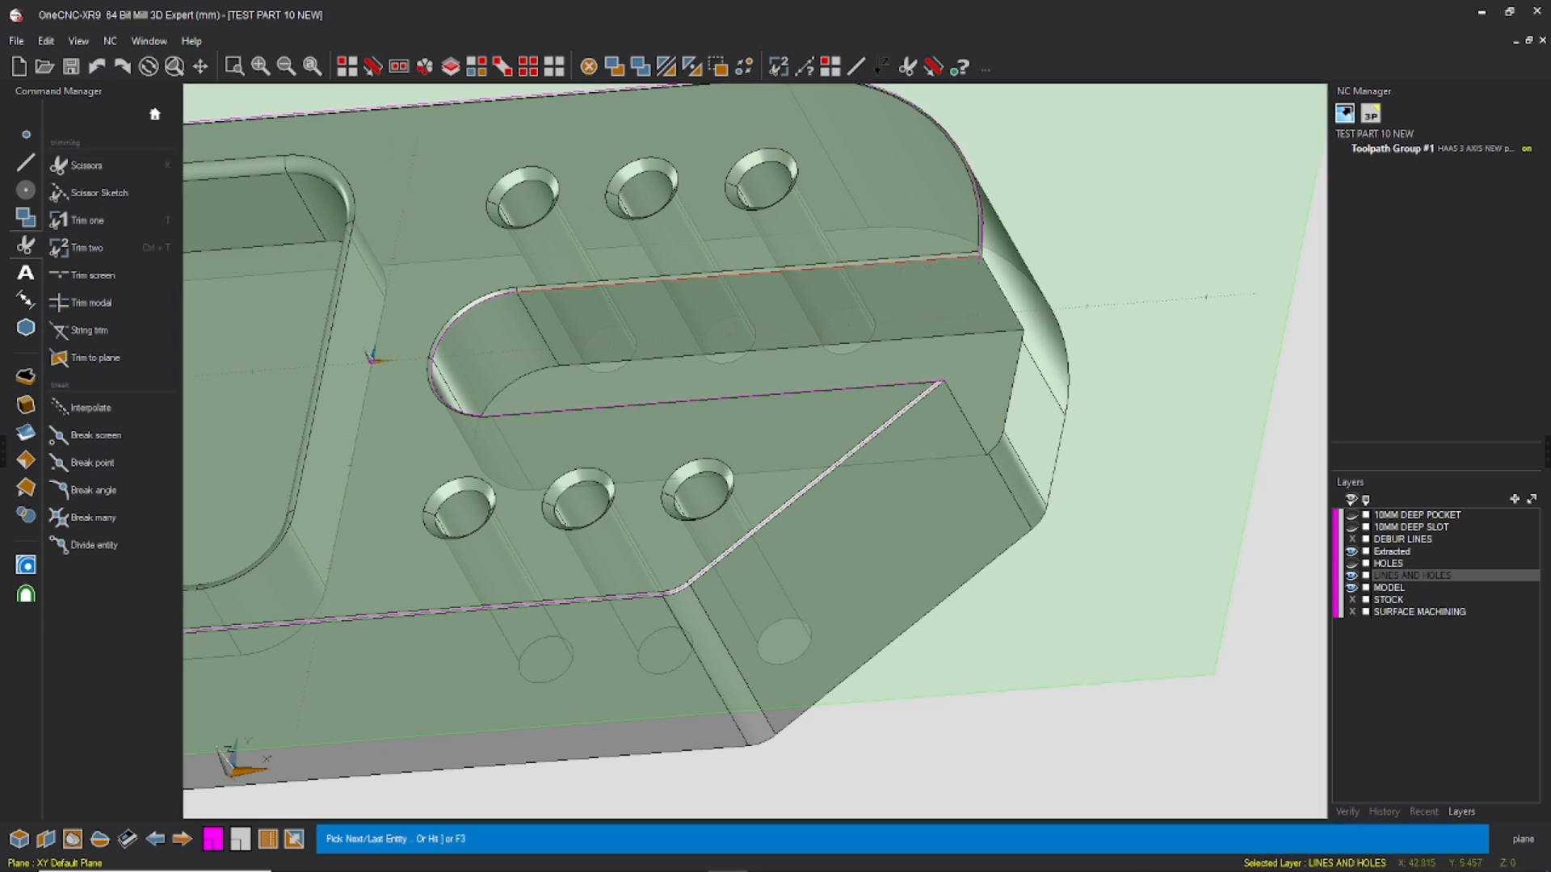
pyautogui.press('F3')
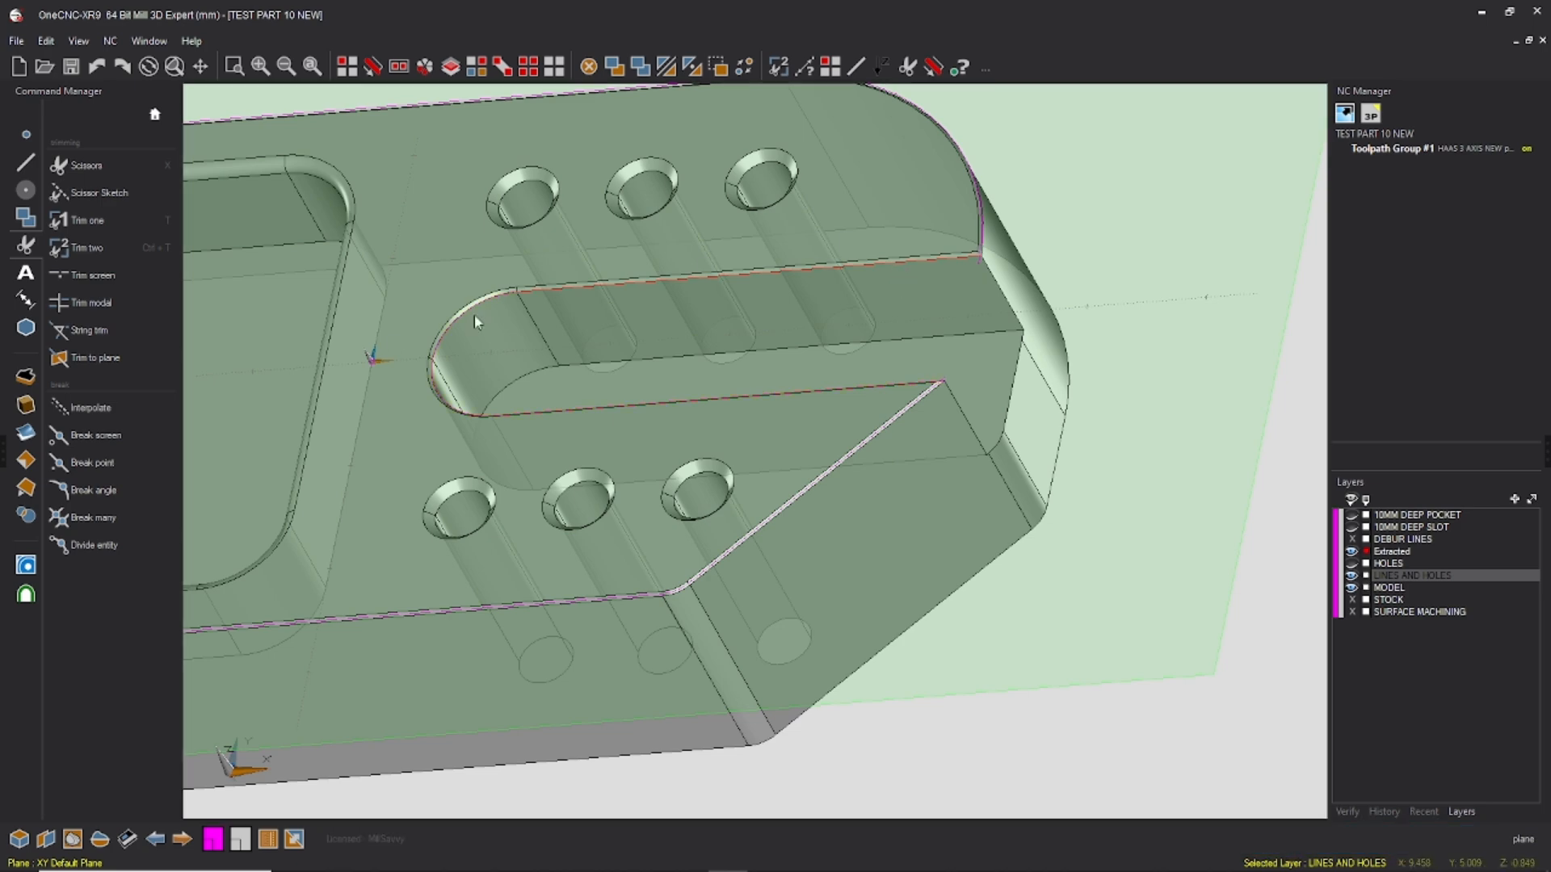
pyautogui.moveTo(904, 263); pyautogui.dragTo(904, 179, button='middle')
pyautogui.scroll(3, 906, 174)
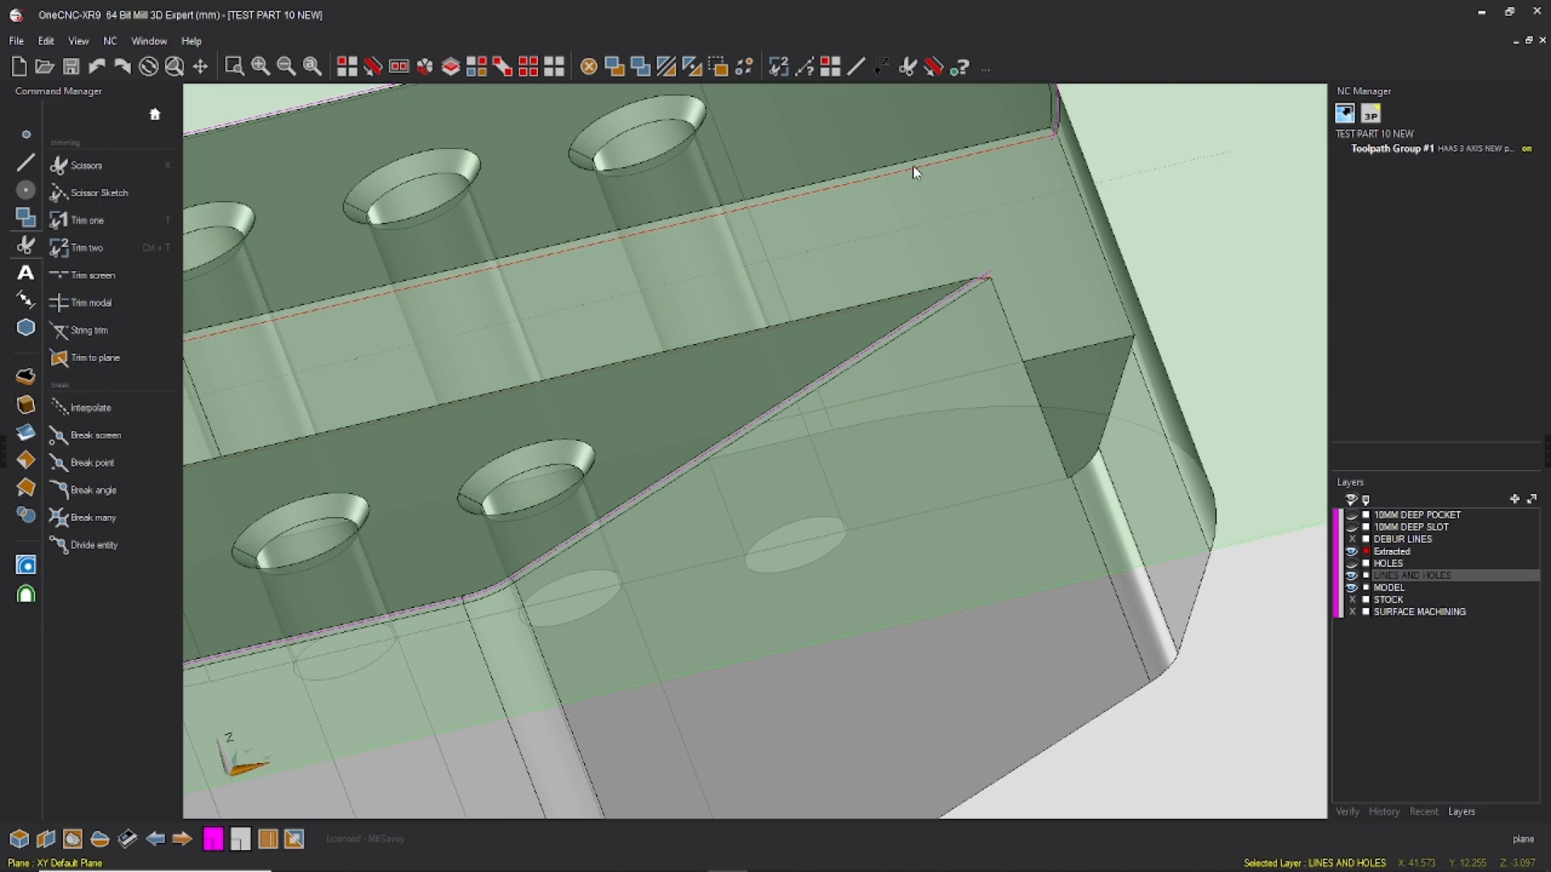
pyautogui.scroll(-3, 1020, 203)
pyautogui.moveTo(1011, 204); pyautogui.dragTo(1018, 222, button='middle')
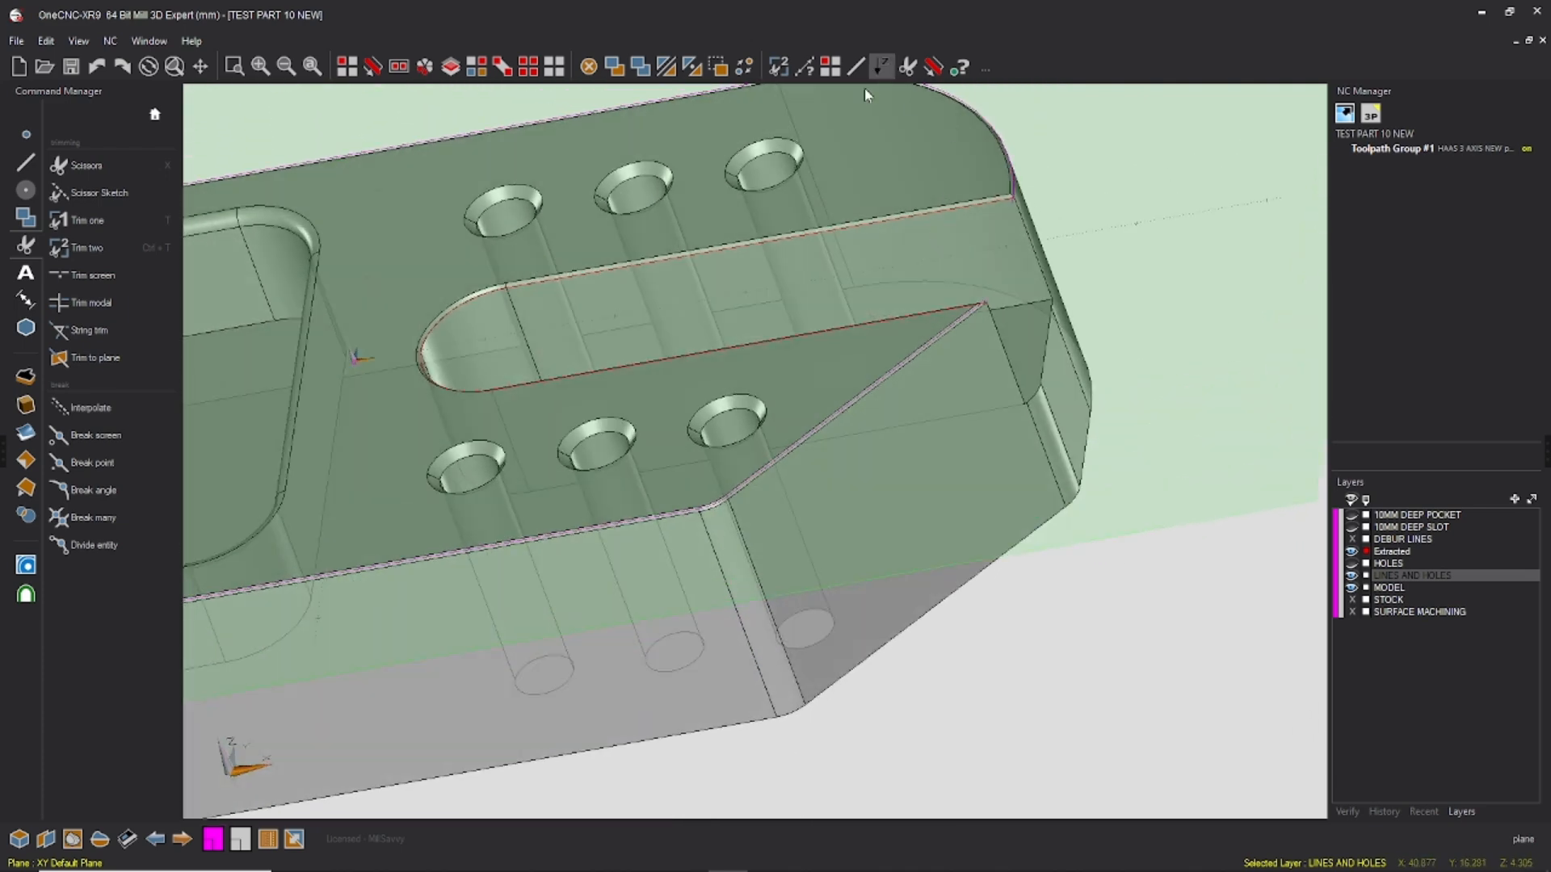
pyautogui.click(26, 218)
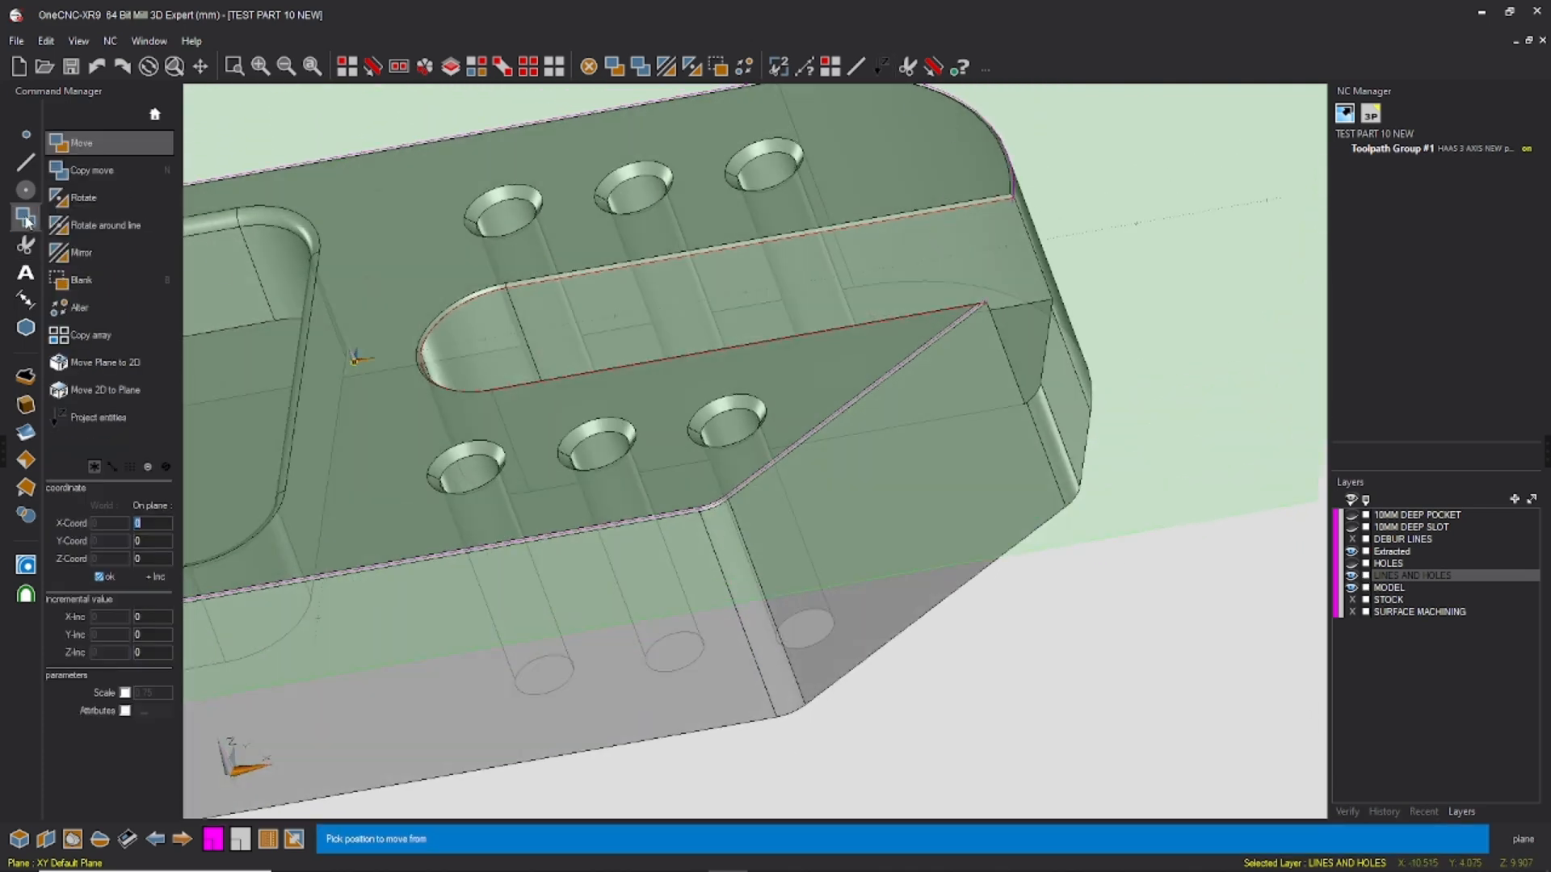
pyautogui.press('Escape')
pyautogui.click(121, 418)
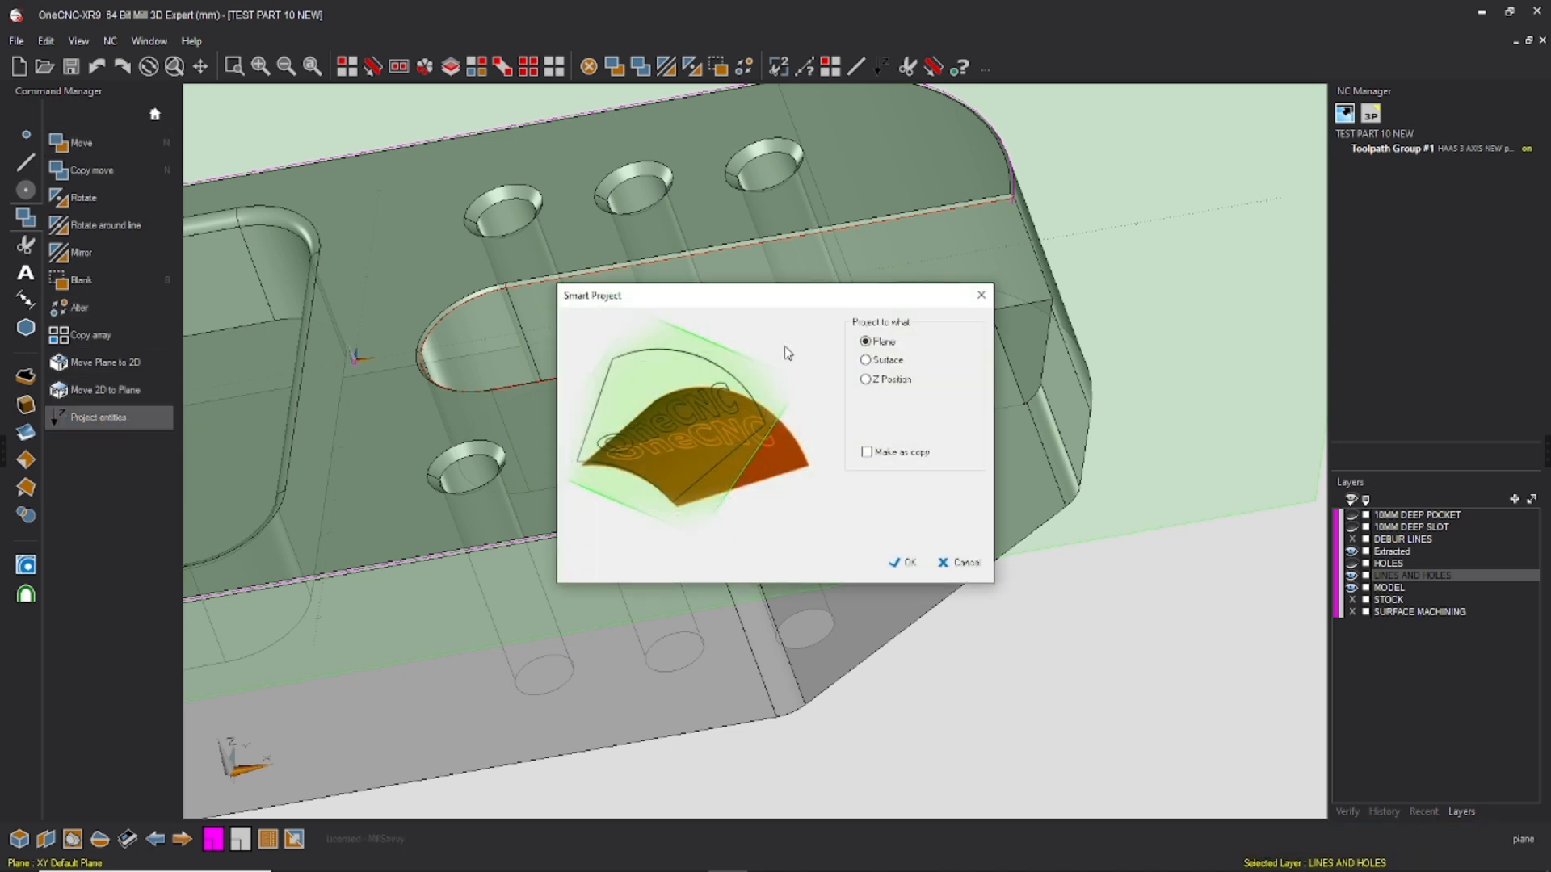
pyautogui.click(903, 563)
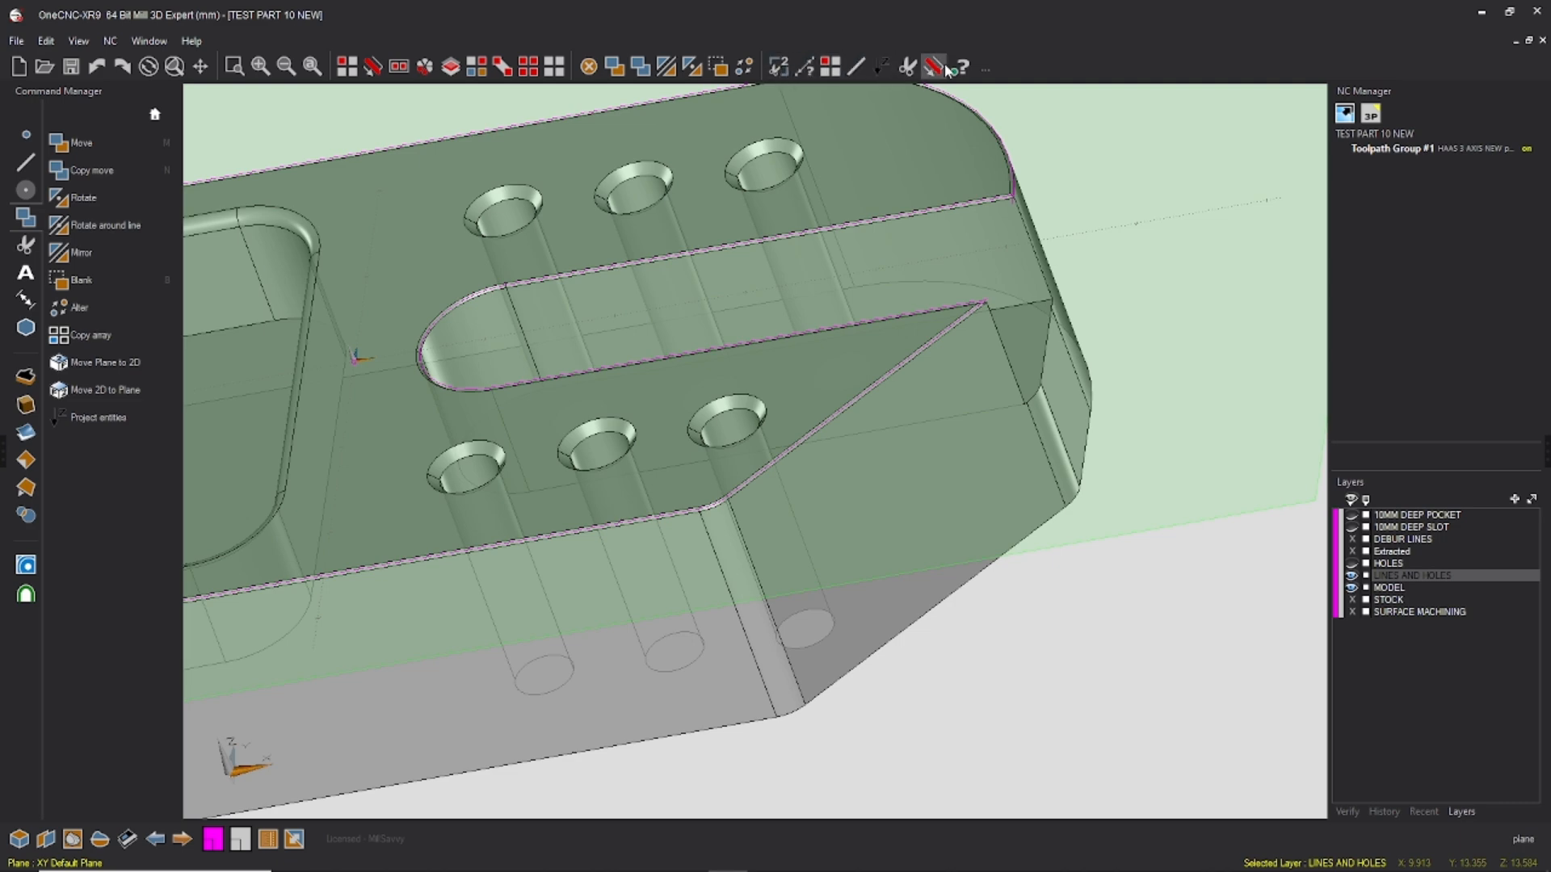
# Step: Trim the projected slot edges against the outer profile at the slot's open end with Trim two
pyautogui.moveTo(881, 228); pyautogui.dragTo(872, 317, button='middle')
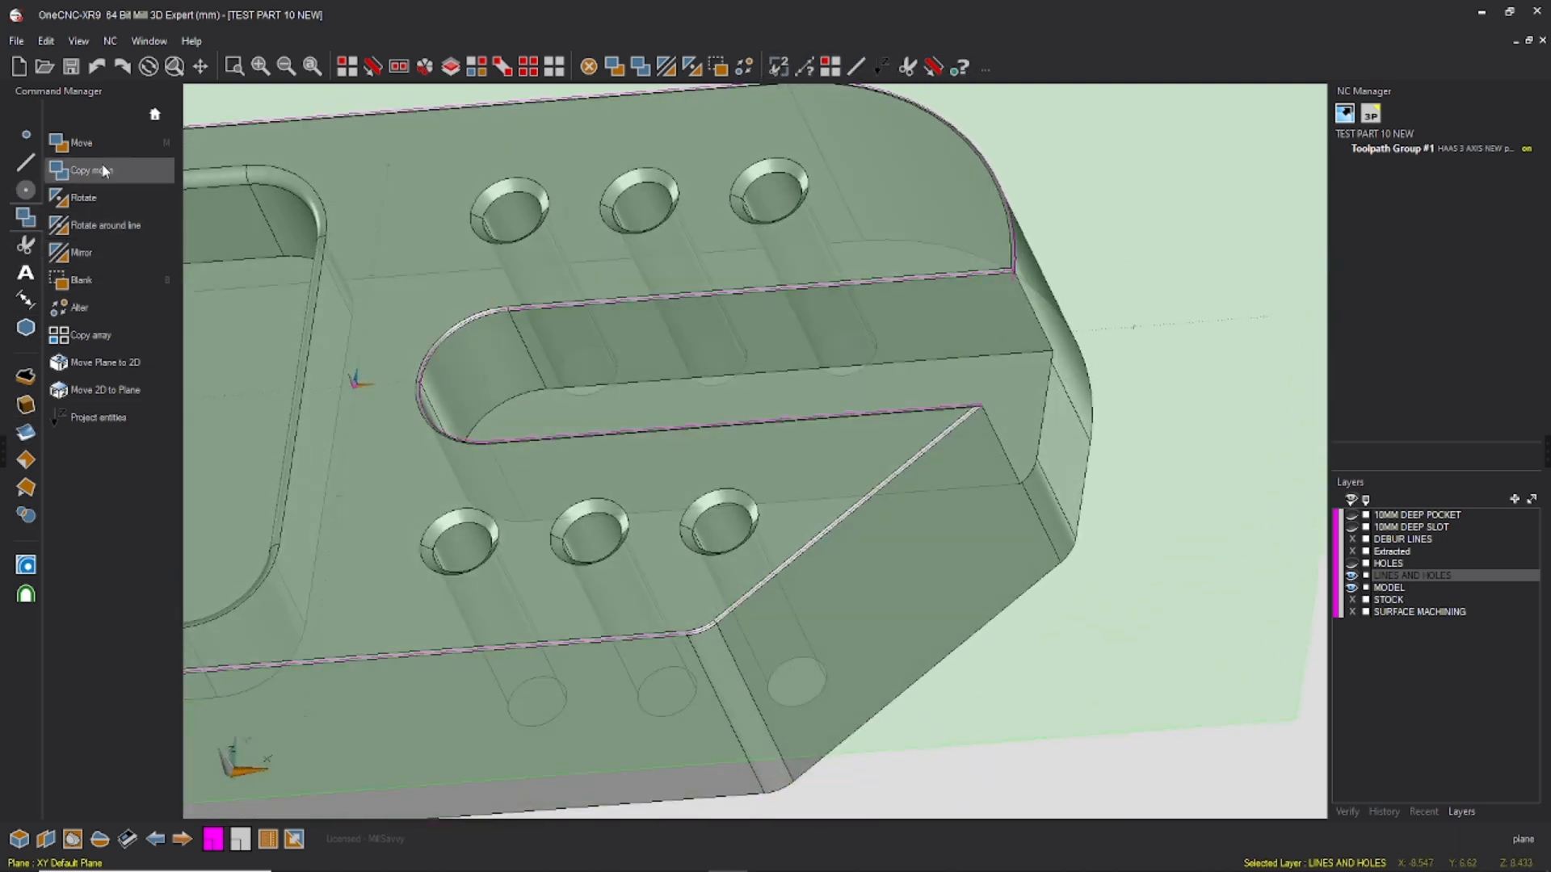
pyautogui.moveTo(87, 144); pyautogui.dragTo(978, 71)
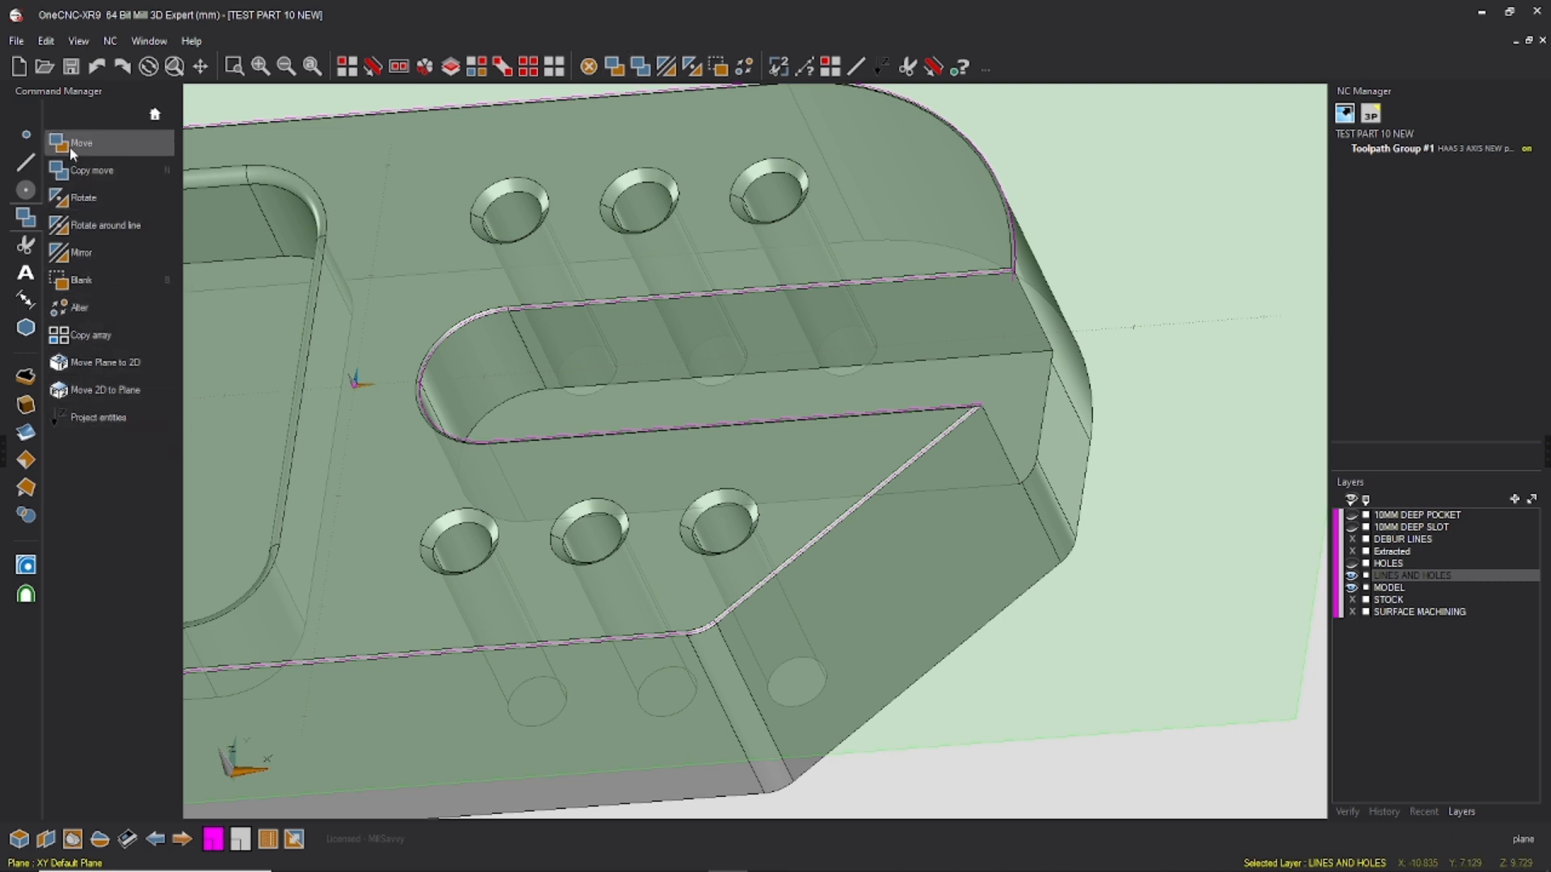
pyautogui.click(26, 189)
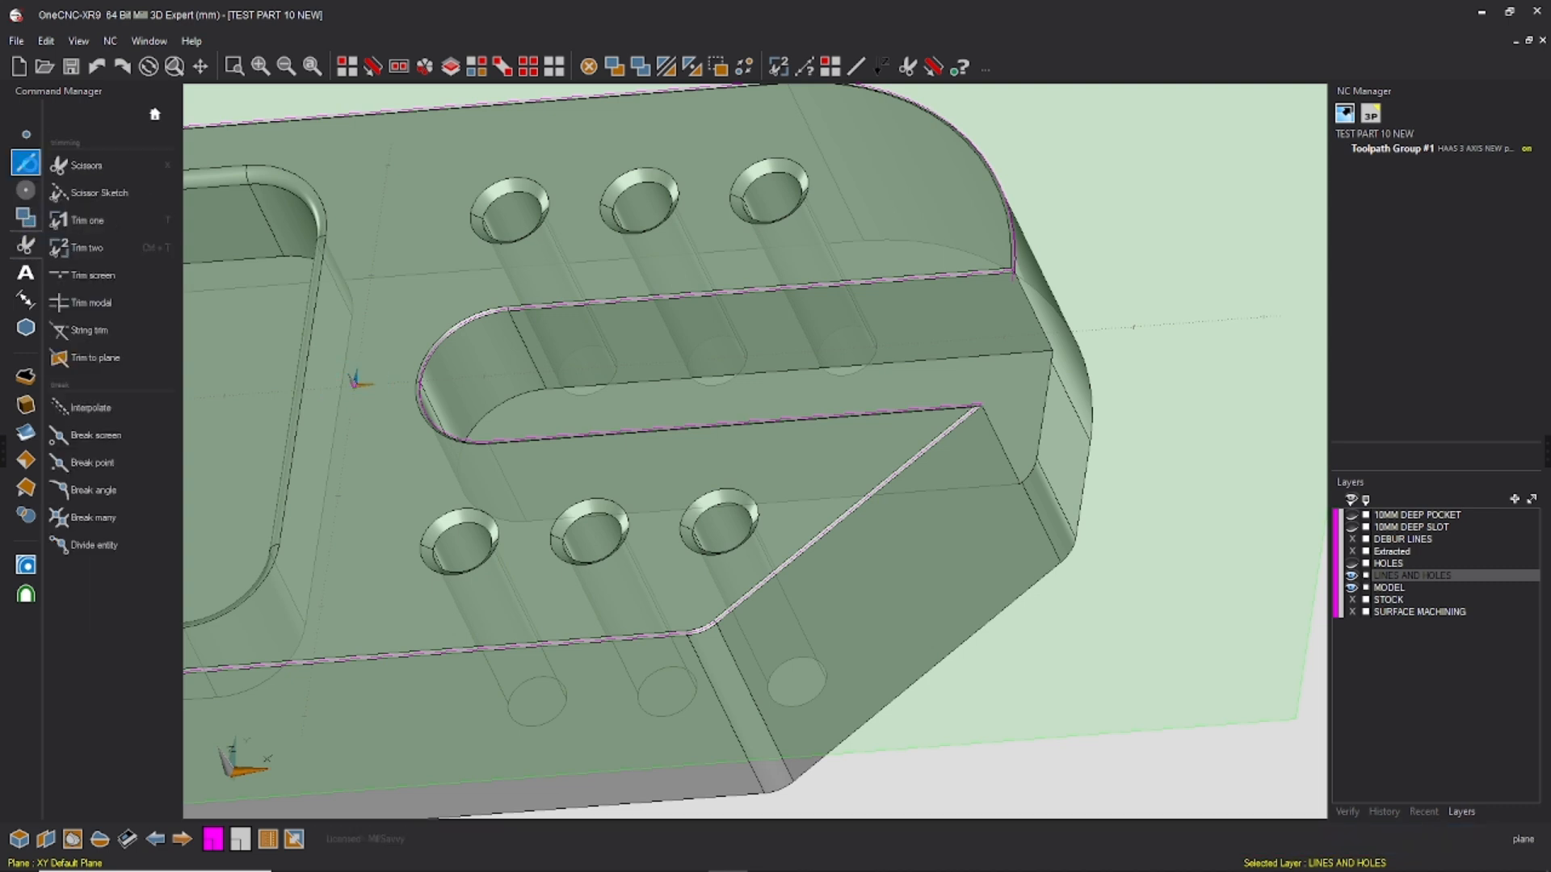
pyautogui.click(26, 244)
pyautogui.click(779, 66)
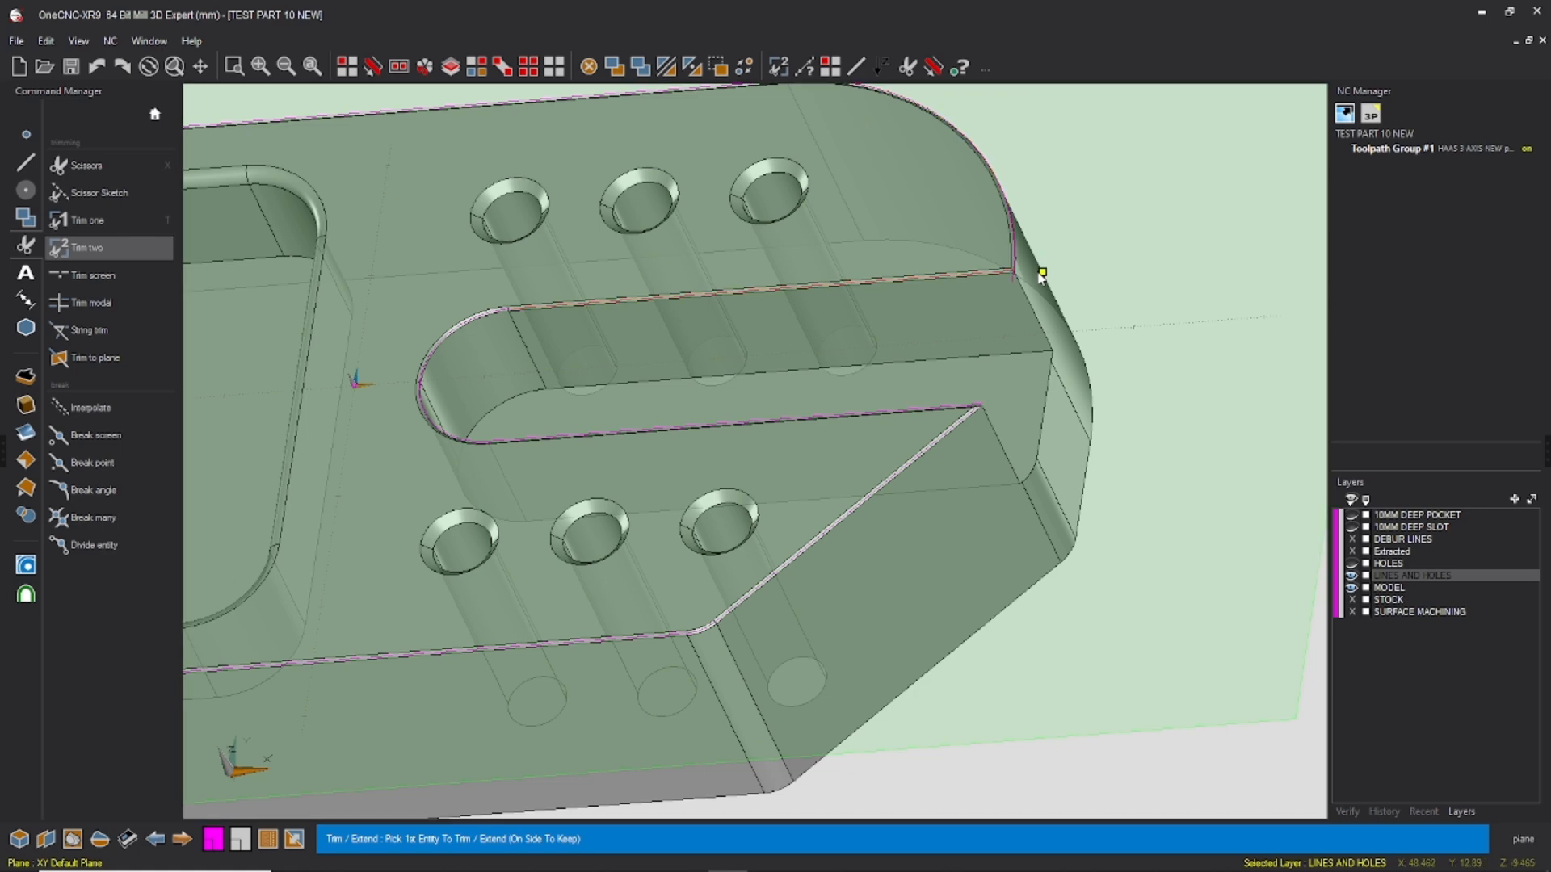
pyautogui.click(987, 271)
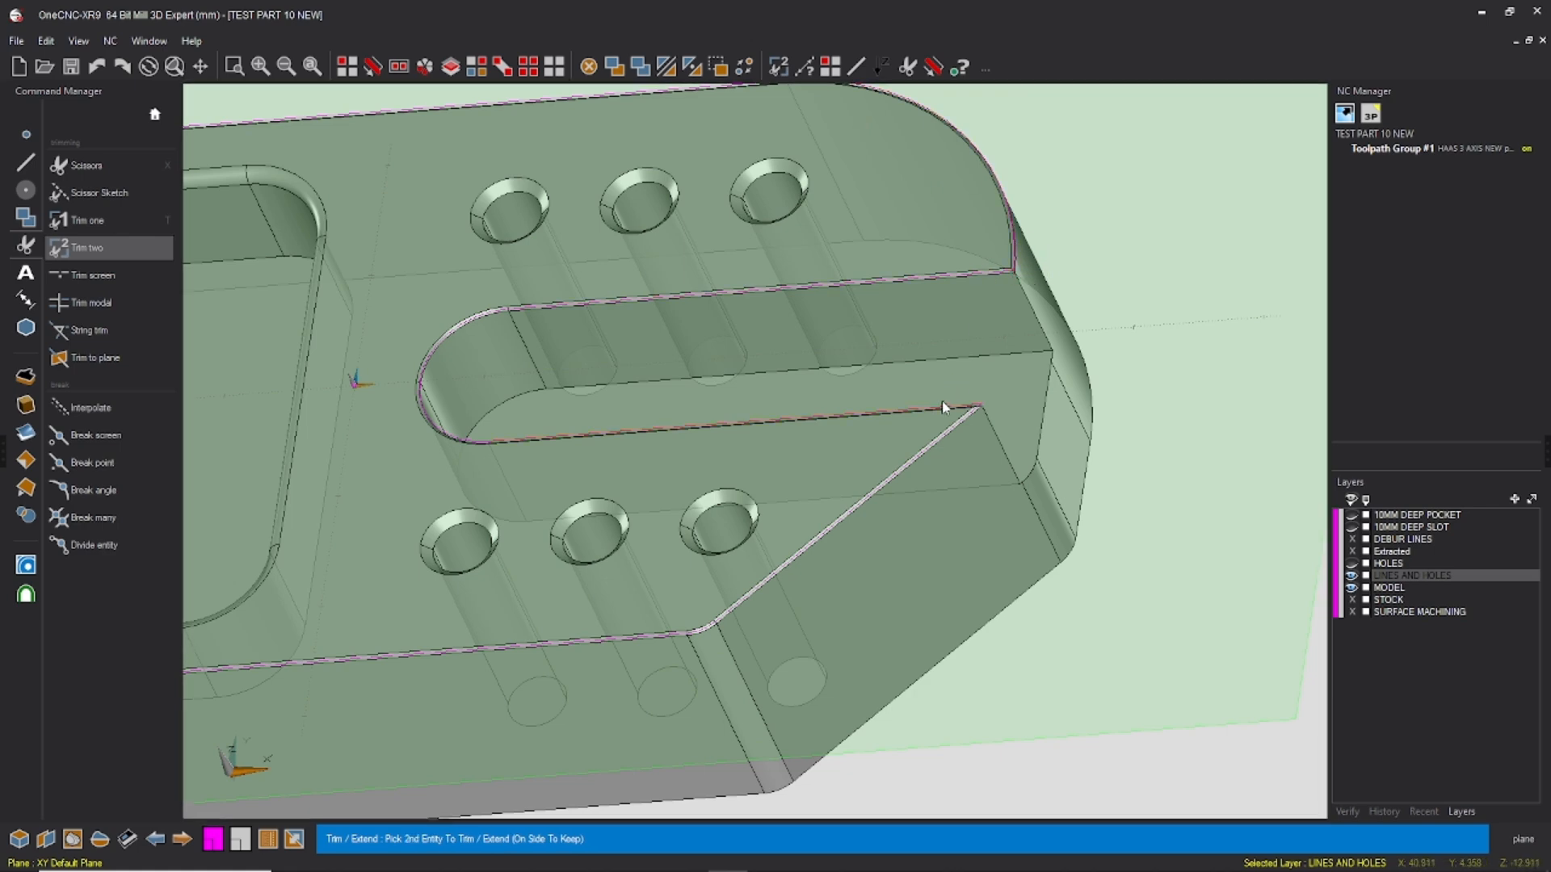
pyautogui.click(968, 423)
pyautogui.press('Escape')
# Step: Select the complete outer profile chain including the slot, transfer it to the DEBUR LINES layer and hide that layer
pyautogui.scroll(-4, 1155, 291)
pyautogui.moveTo(1295, 301); pyautogui.dragTo(1117, 247, button='middle')
pyautogui.click(372, 68)
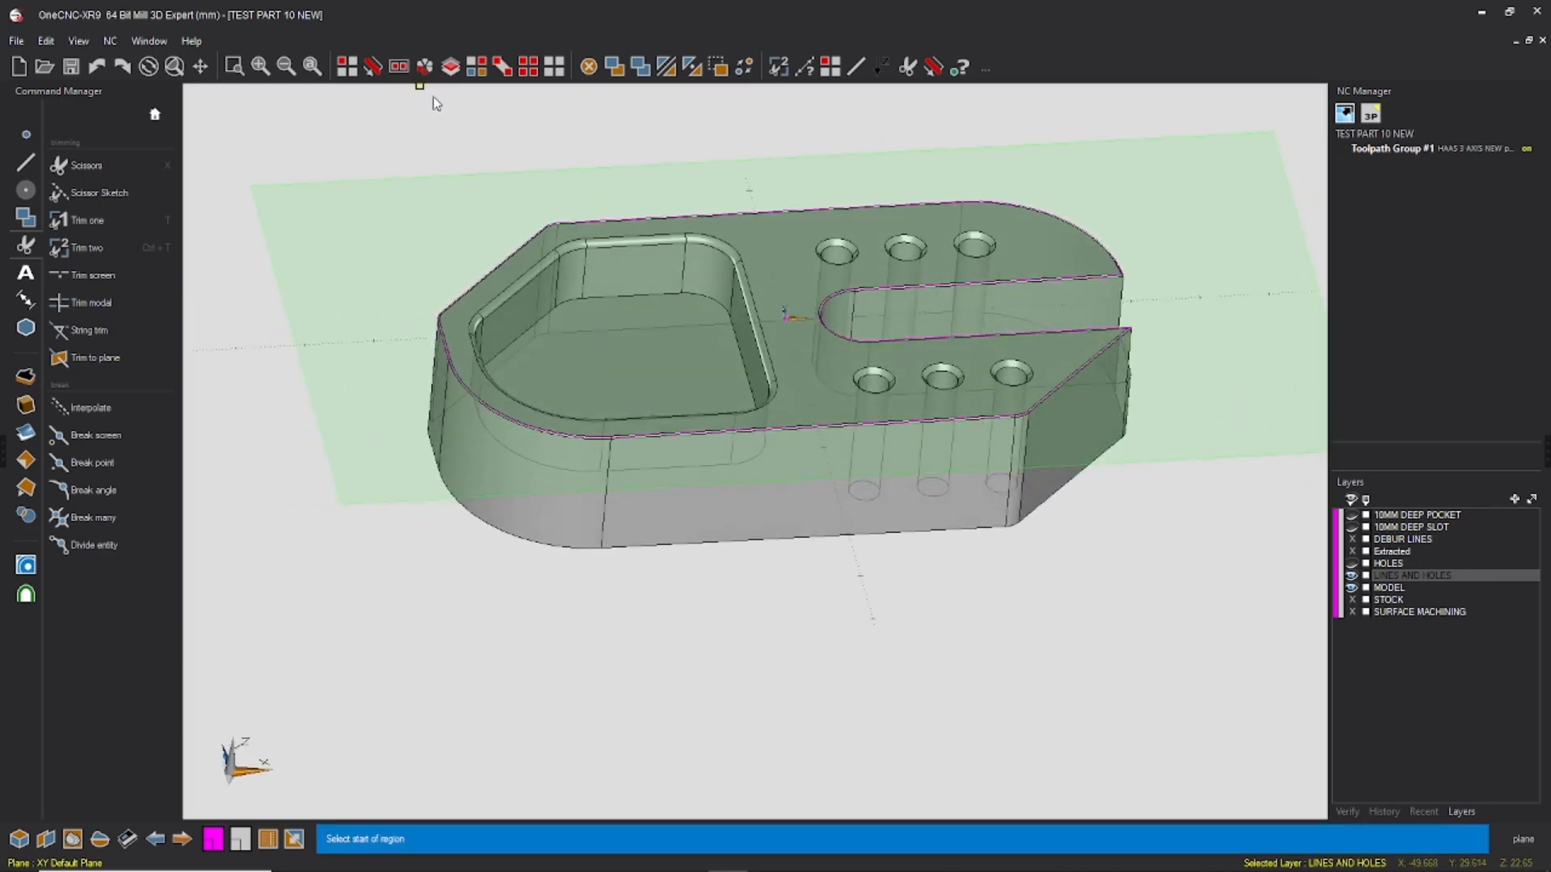
pyautogui.click(658, 215)
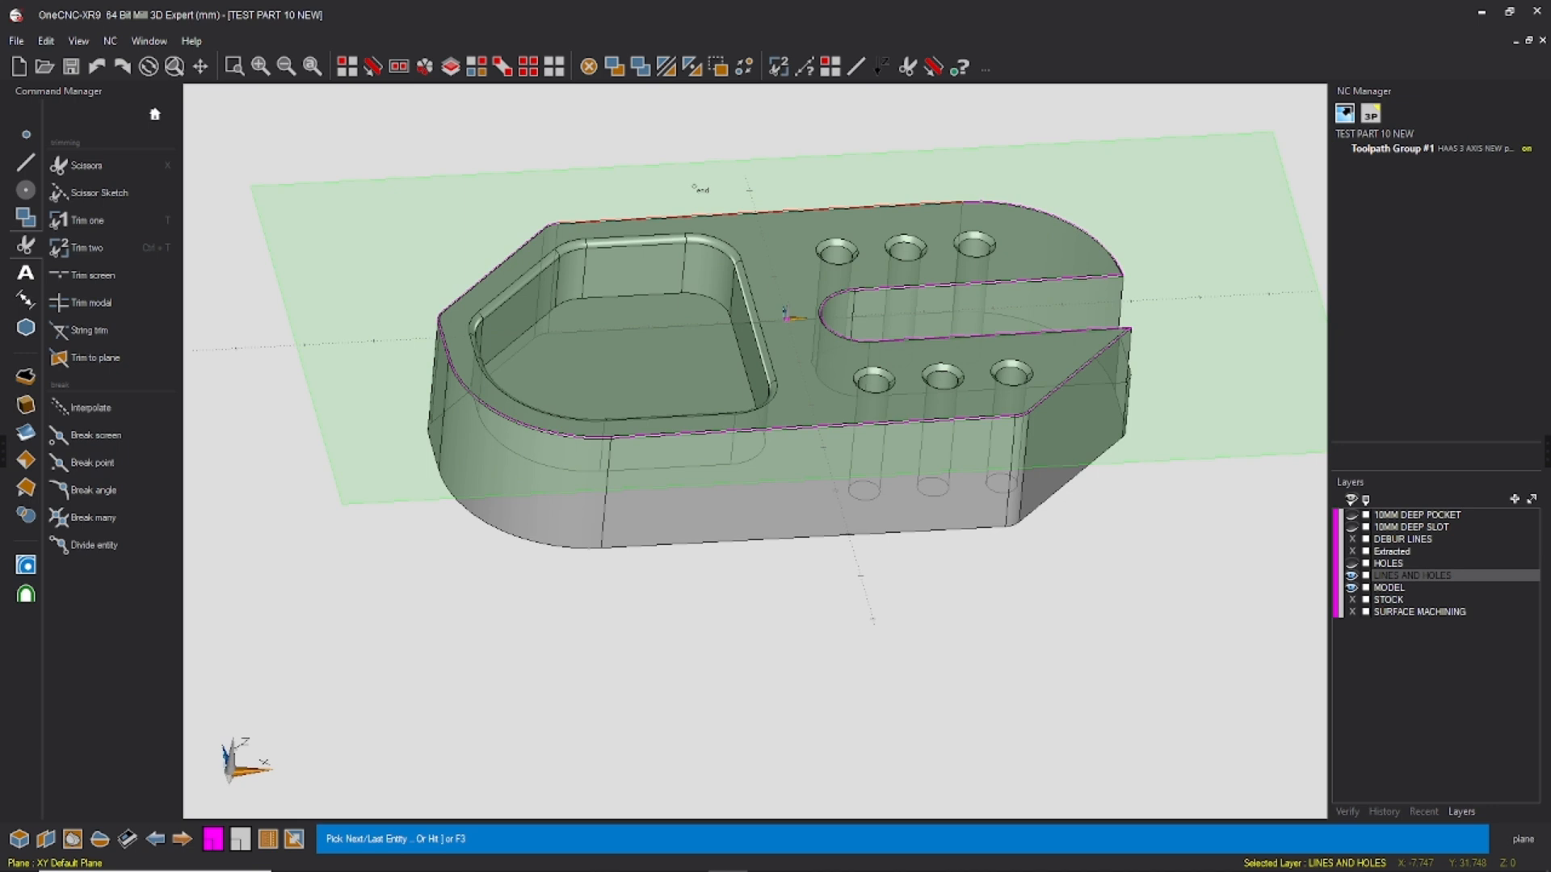
pyautogui.click(699, 188)
pyautogui.click(296, 841)
pyautogui.click(232, 433)
pyautogui.click(261, 587)
pyautogui.click(1352, 538)
pyautogui.click(1352, 575)
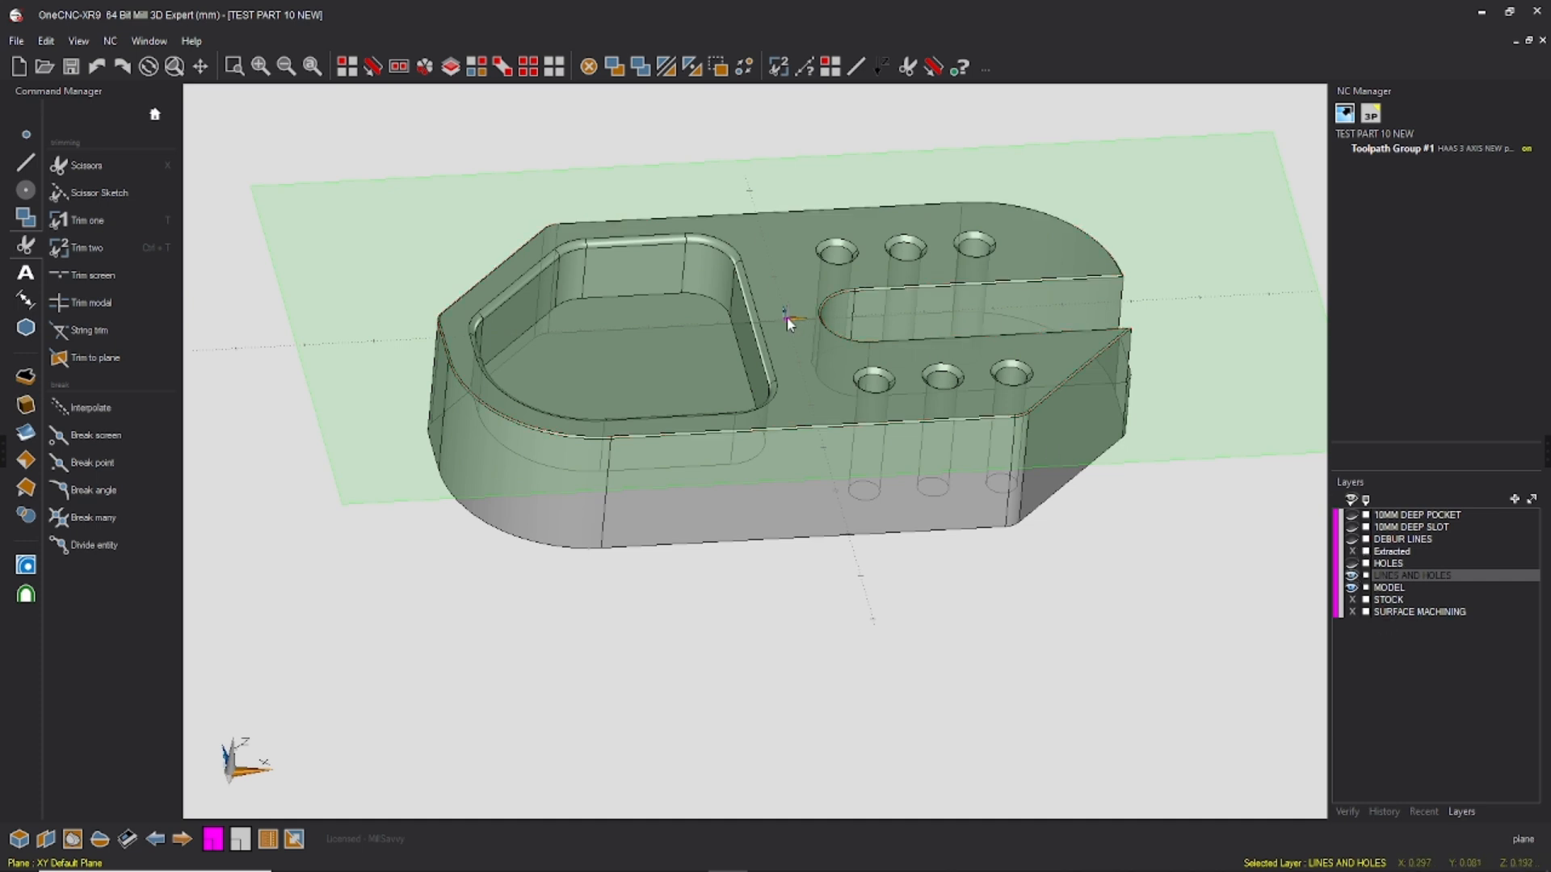
# Step: Rename the LINES AND HOLES layer to DATUM POINT and hide it
pyautogui.doubleClick(1400, 577)
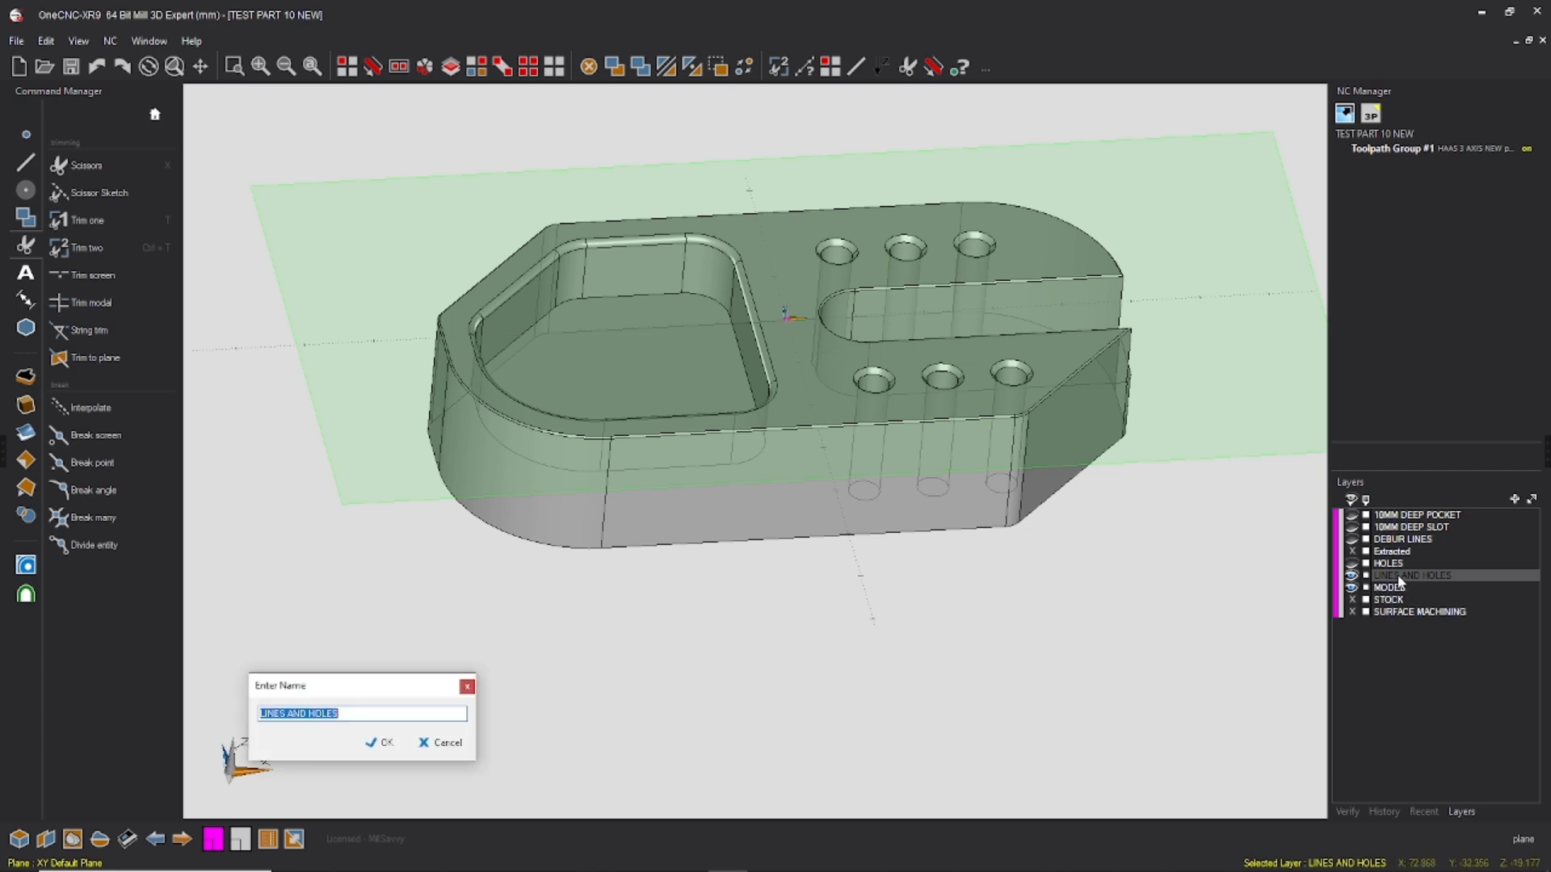
pyautogui.write('DATUM POINT')
pyautogui.click(379, 744)
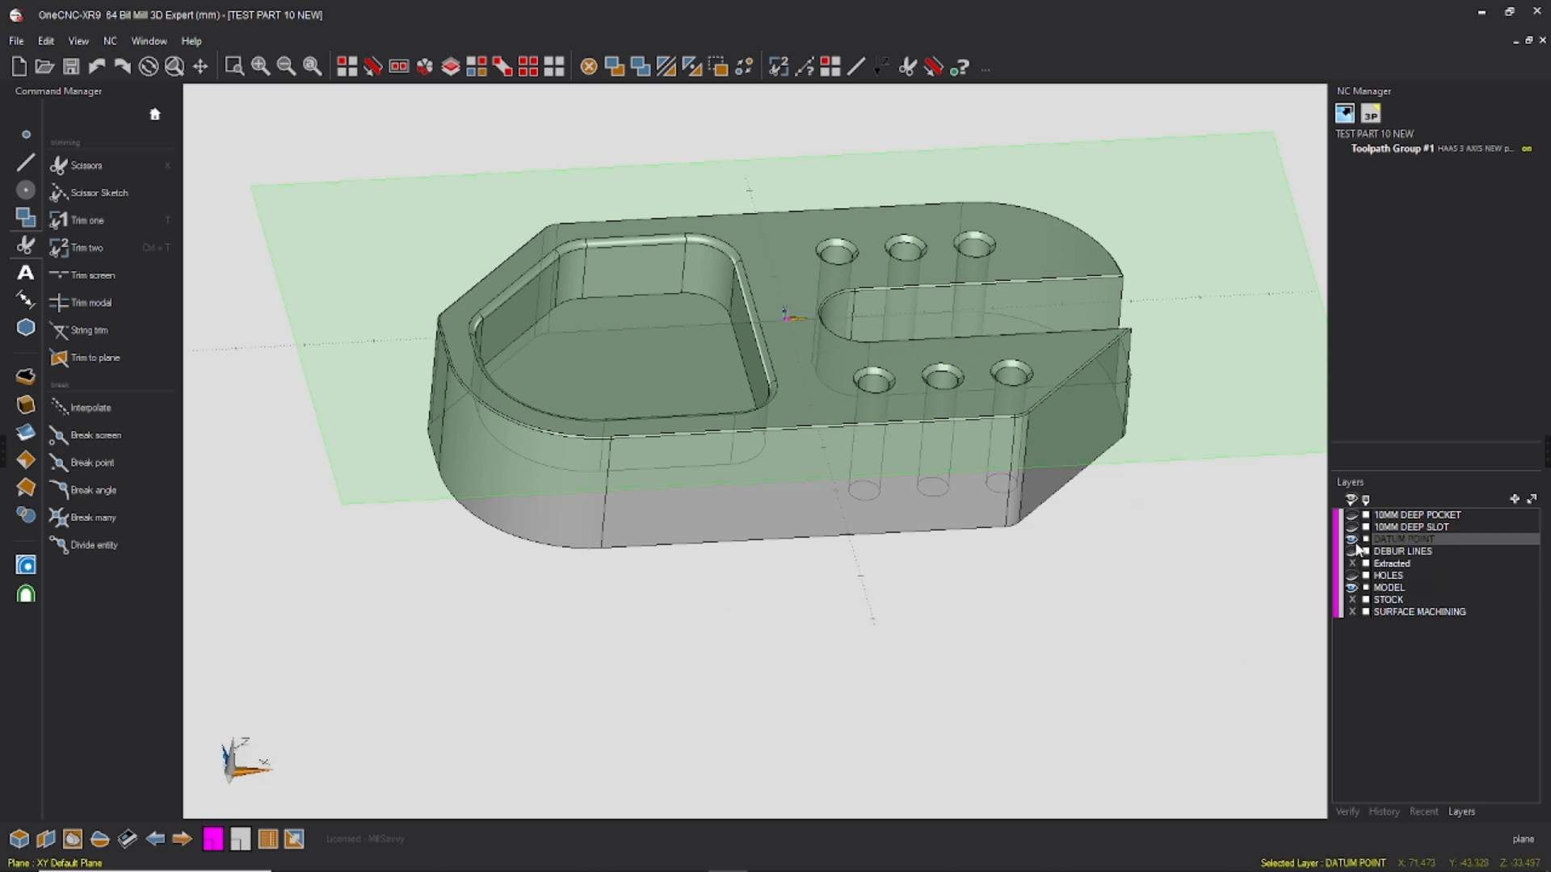
pyautogui.moveTo(891, 241); pyautogui.dragTo(1092, 440, button='middle')
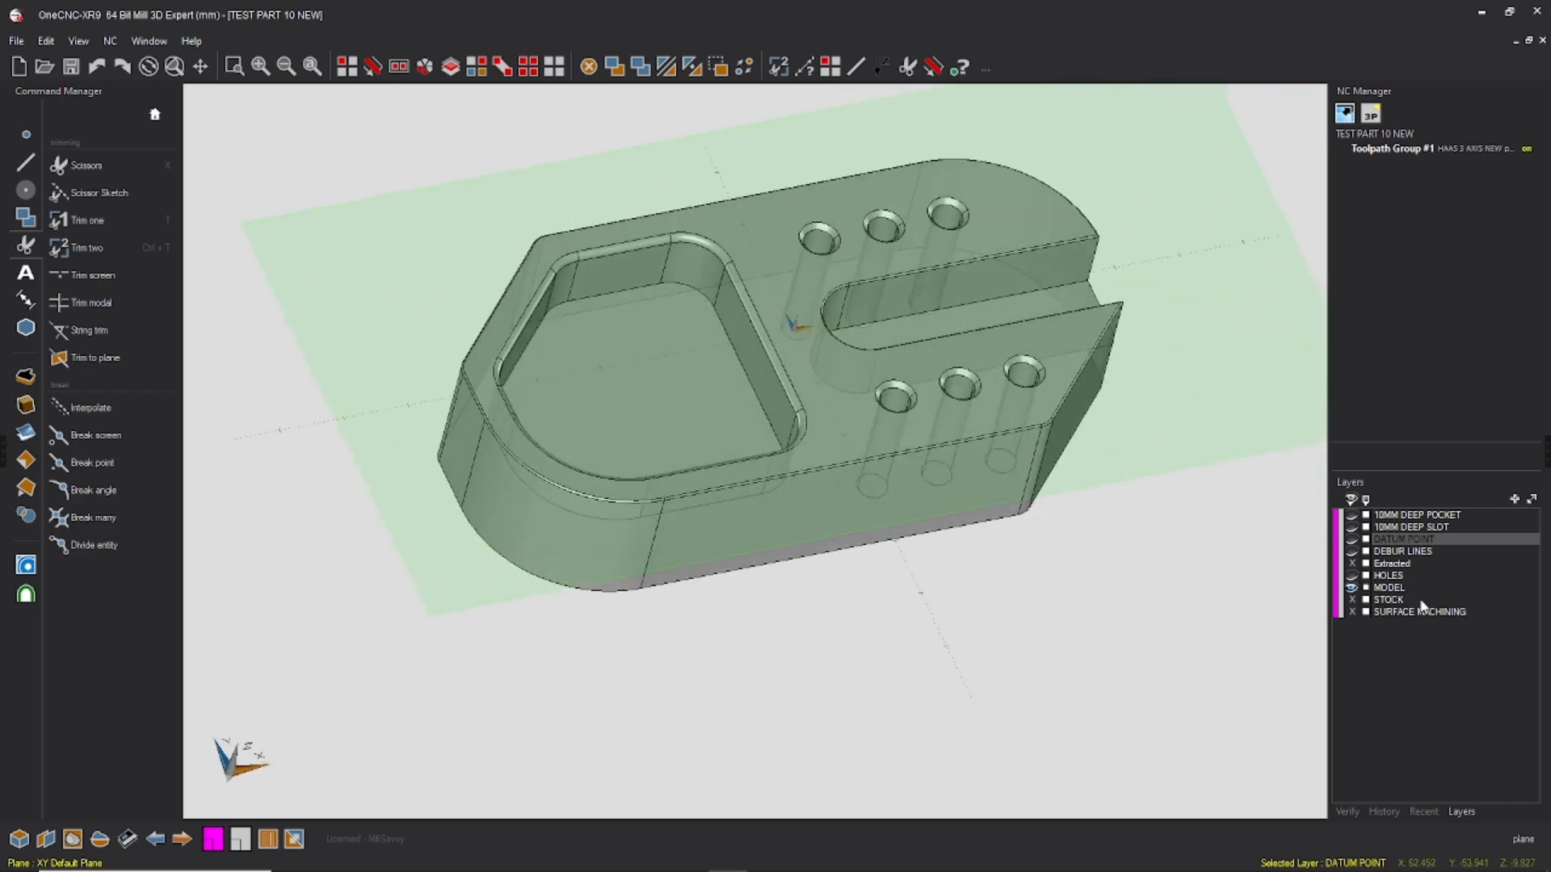
# Step: Show the DEBUR LINES layer and make STOCK the active layer
pyautogui.click(1404, 612)
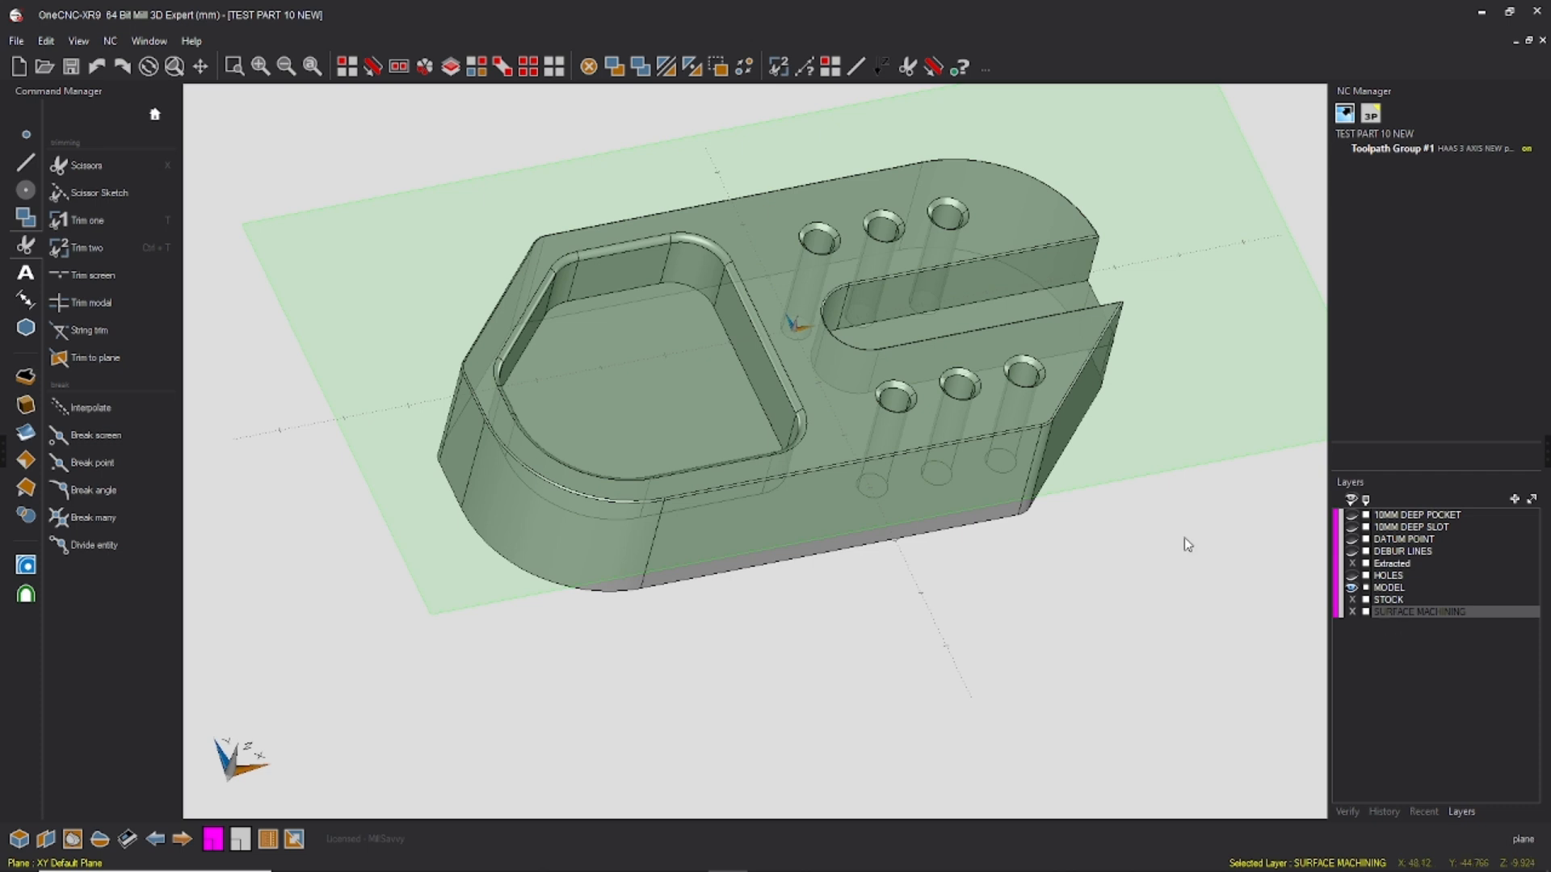
pyautogui.moveTo(1019, 365); pyautogui.dragTo(1083, 403, button='middle')
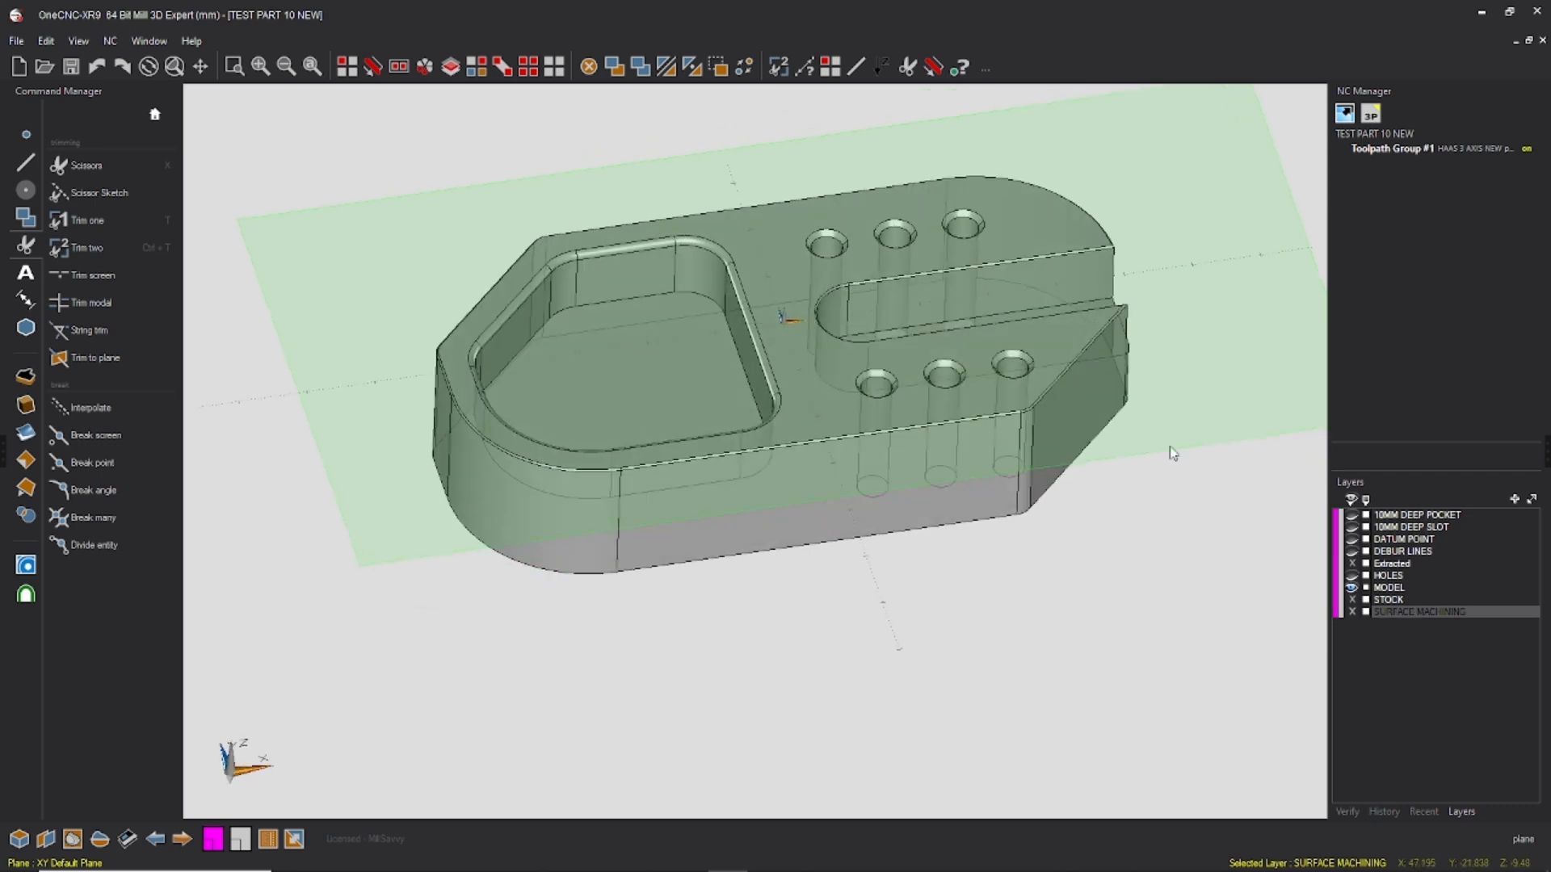
pyautogui.click(1351, 551)
pyautogui.moveTo(968, 282); pyautogui.dragTo(975, 339, button='middle')
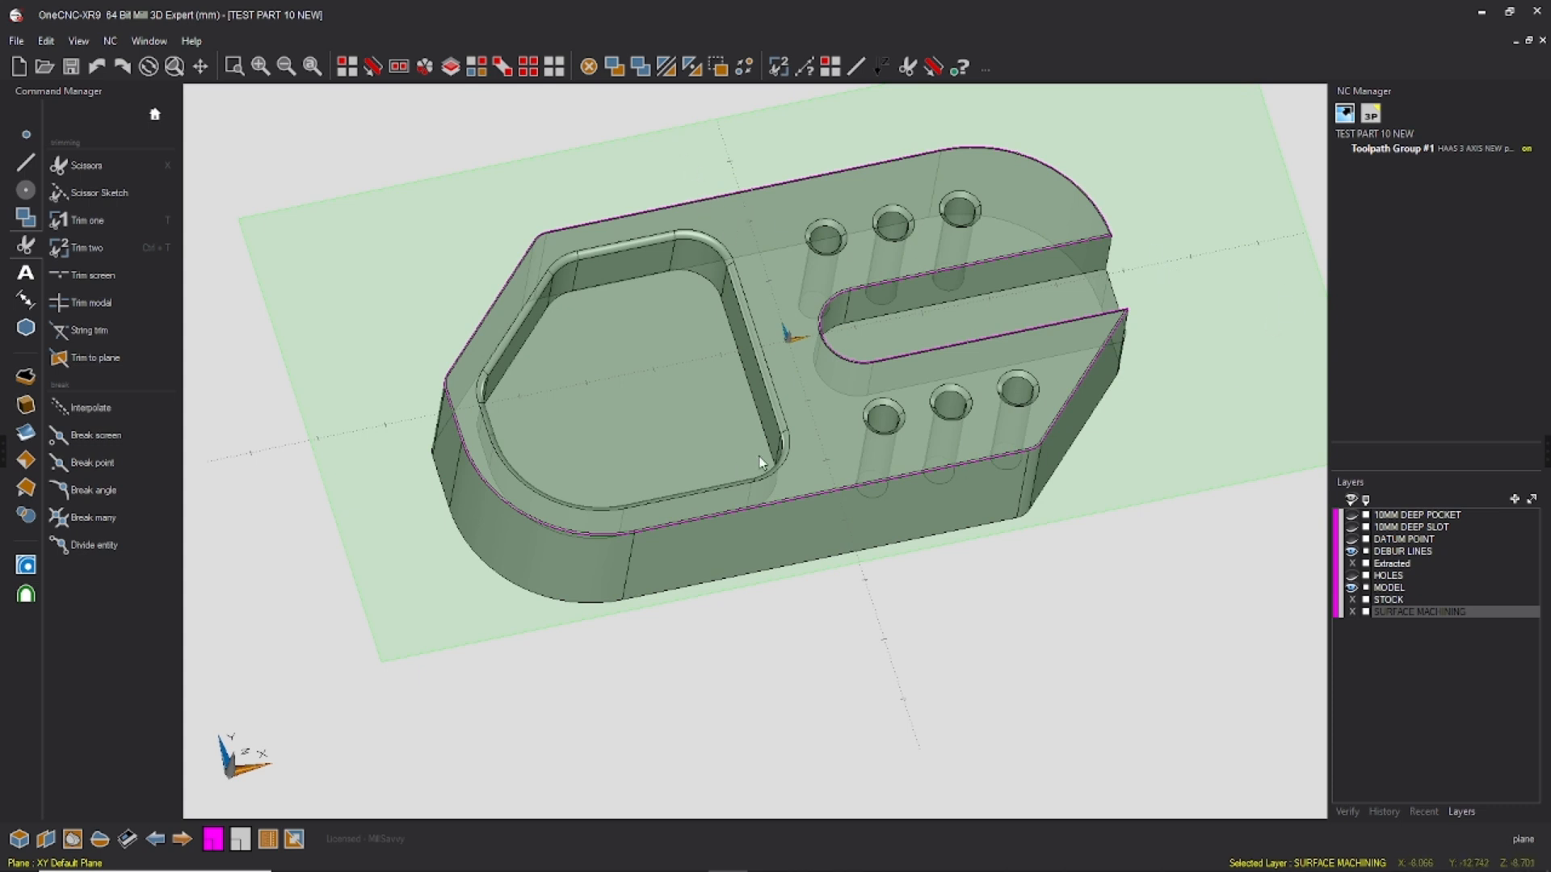
pyautogui.click(25, 161)
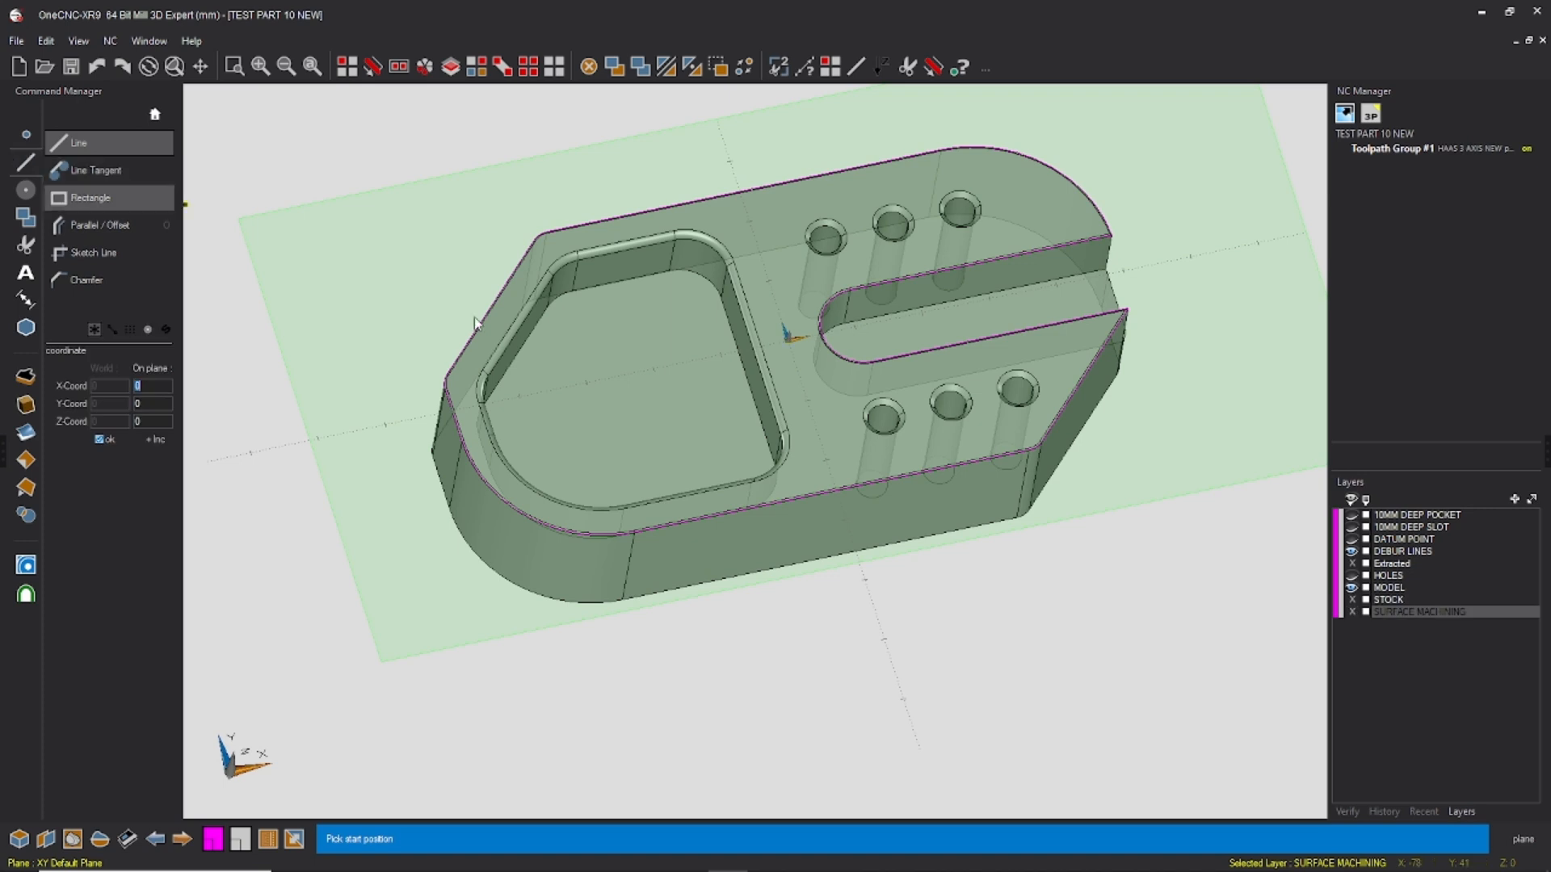
pyautogui.click(1388, 600)
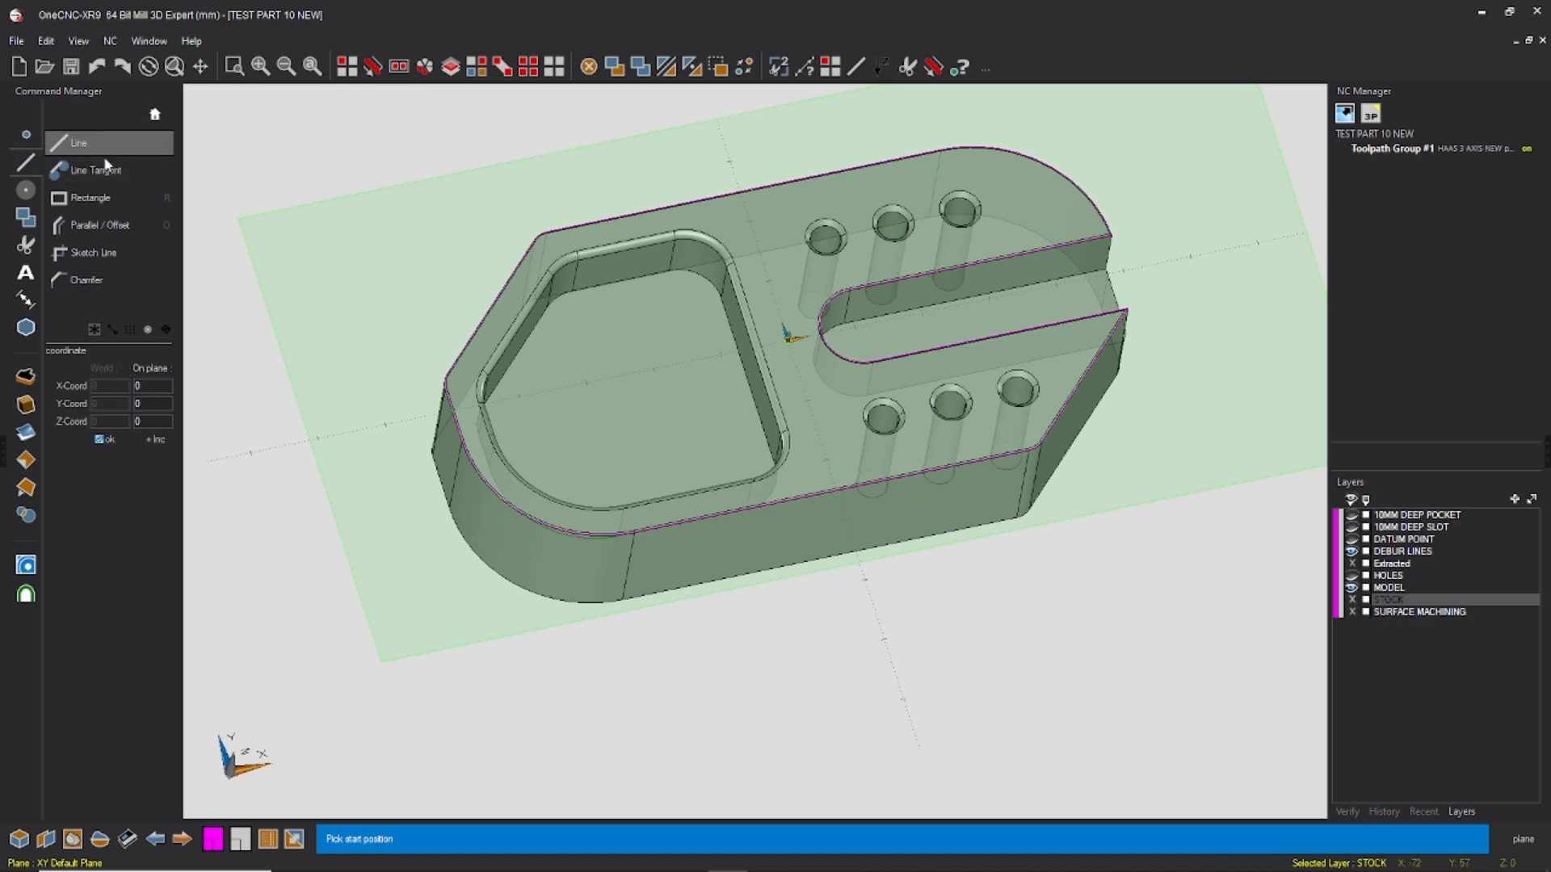
# Step: Offset the profile's two long straight edges and the short edge at the pocket end outward as stock boundary lines
pyautogui.click(117, 226)
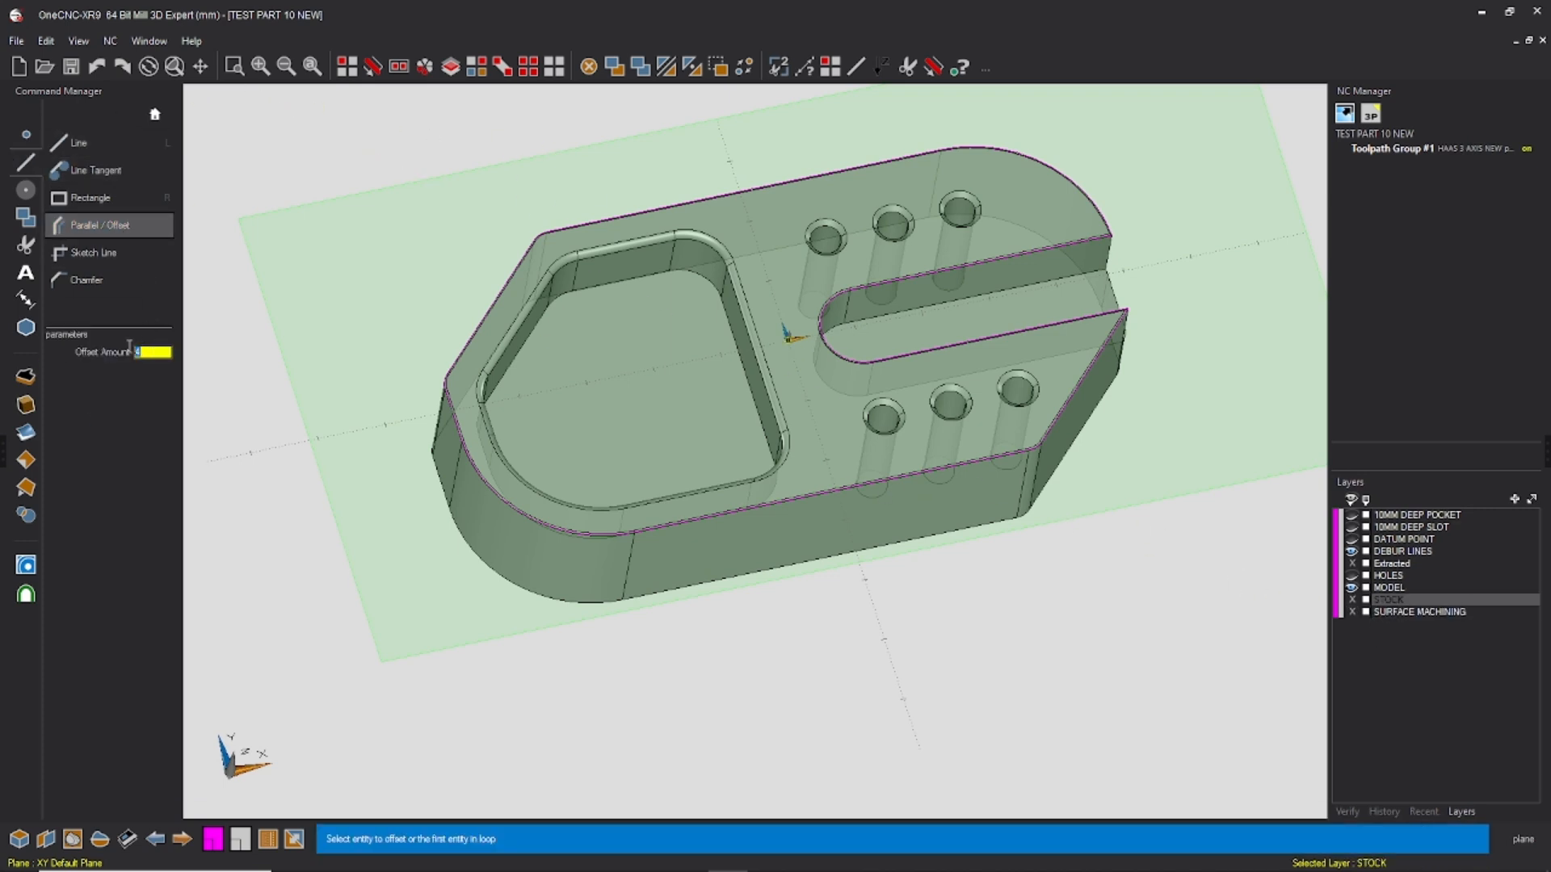
pyautogui.click(721, 198)
pyautogui.click(693, 156)
pyautogui.click(847, 489)
pyautogui.click(868, 567)
pyautogui.moveTo(1037, 329); pyautogui.dragTo(526, 345, button='middle')
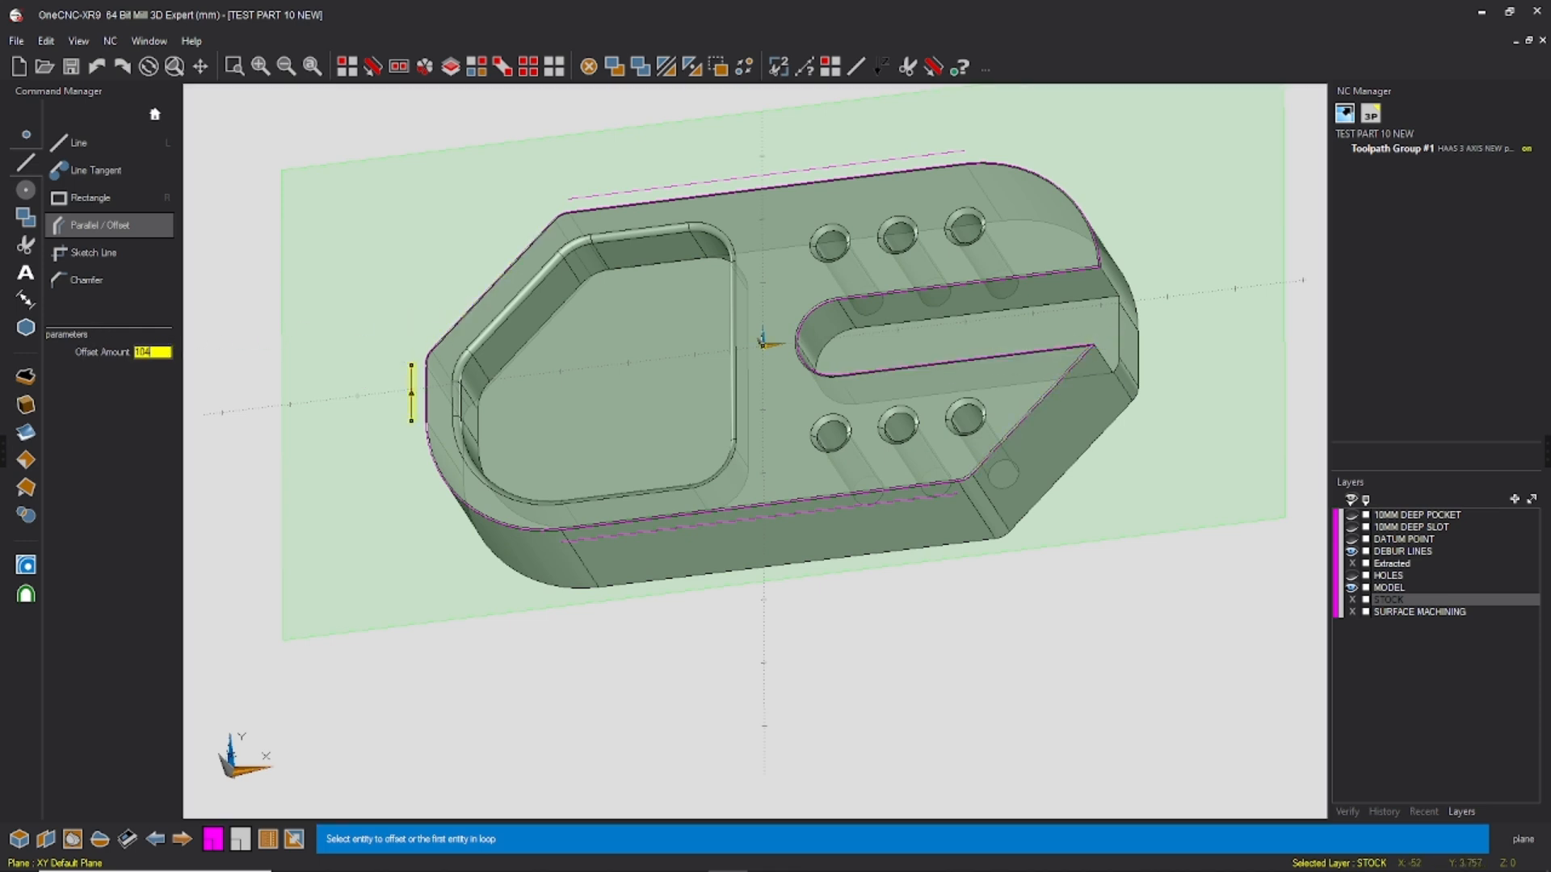
# Step: Offset the stock line at the pocket end by 104 to create the boundary line at the slot end
pyautogui.click(398, 412)
pyautogui.click(1166, 339)
pyautogui.moveTo(1085, 332); pyautogui.dragTo(1116, 342, button='middle')
pyautogui.press('Escape')
pyautogui.moveTo(980, 405); pyautogui.dragTo(1169, 349, button='middle')
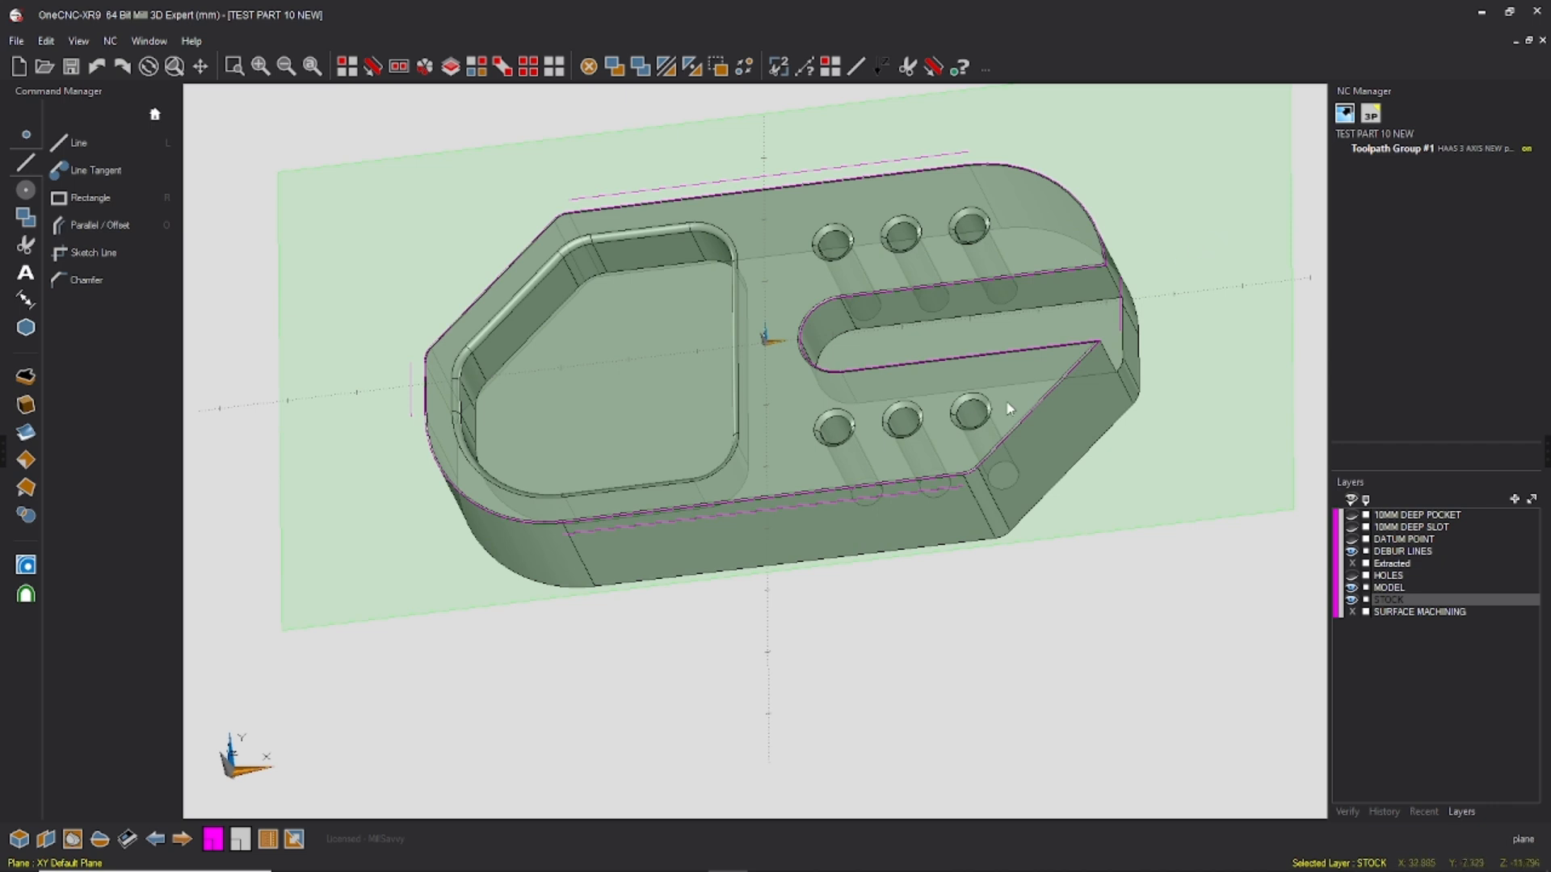
# Step: Join the four stock boundary lines at their corners into a closed rectangle with Trim two
pyautogui.moveTo(818, 307); pyautogui.dragTo(771, 285, button='middle')
pyautogui.click(777, 68)
pyautogui.click(412, 374)
pyautogui.click(641, 183)
pyautogui.click(737, 160)
pyautogui.click(1173, 331)
pyautogui.click(1173, 332)
pyautogui.click(954, 527)
pyautogui.click(845, 557)
pyautogui.click(326, 318)
pyautogui.press('Escape')
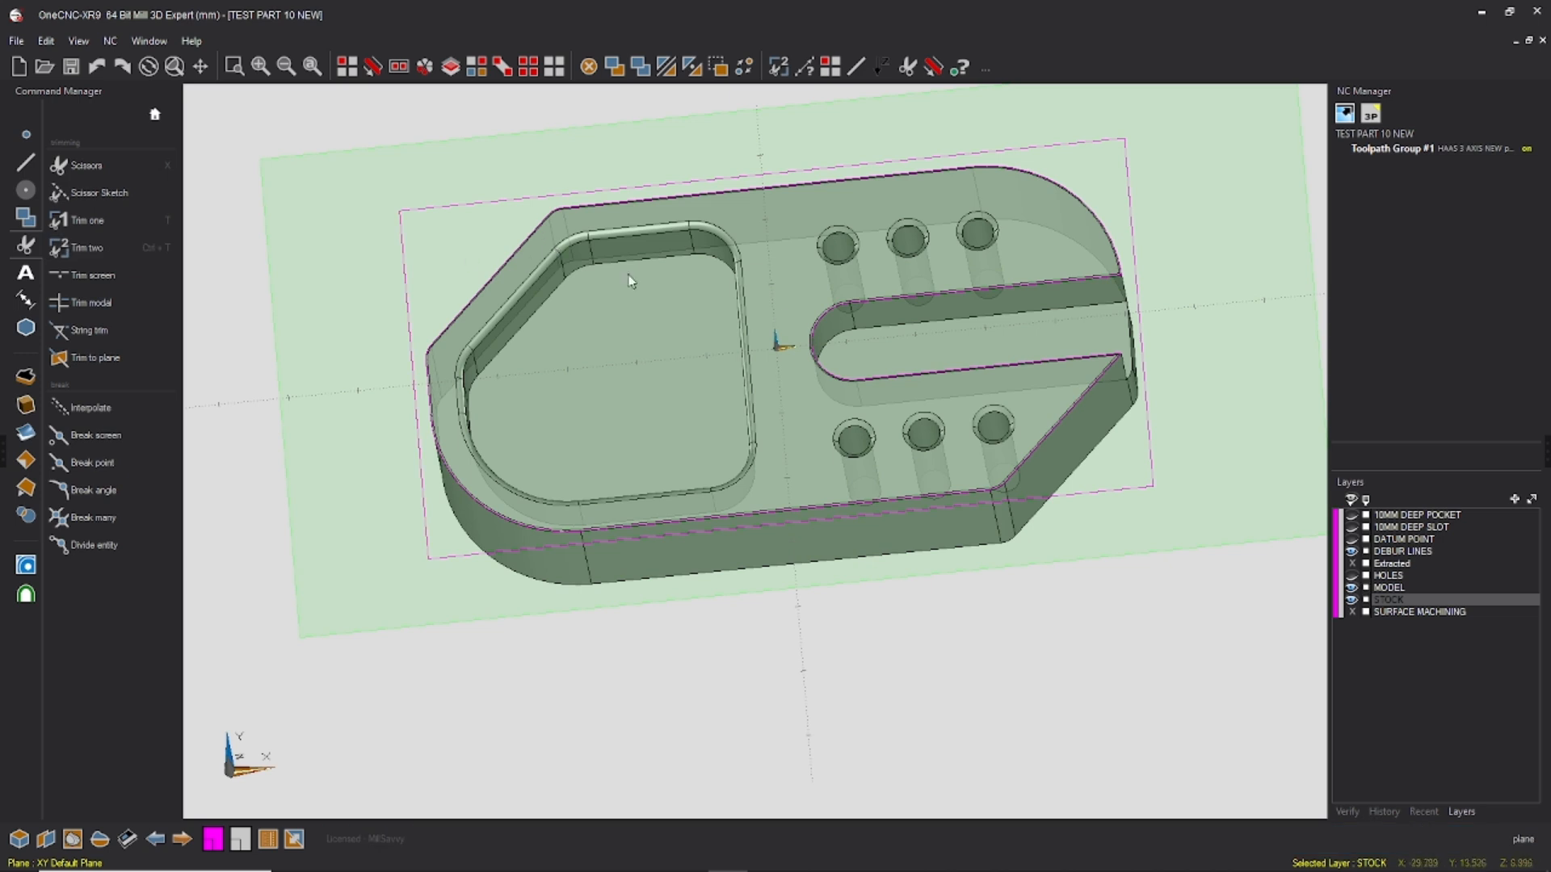
# Step: Hide the STOCK layer and make SURFACE MACHINING the active layer
pyautogui.scroll(-2, 895, 373)
pyautogui.click(1353, 601)
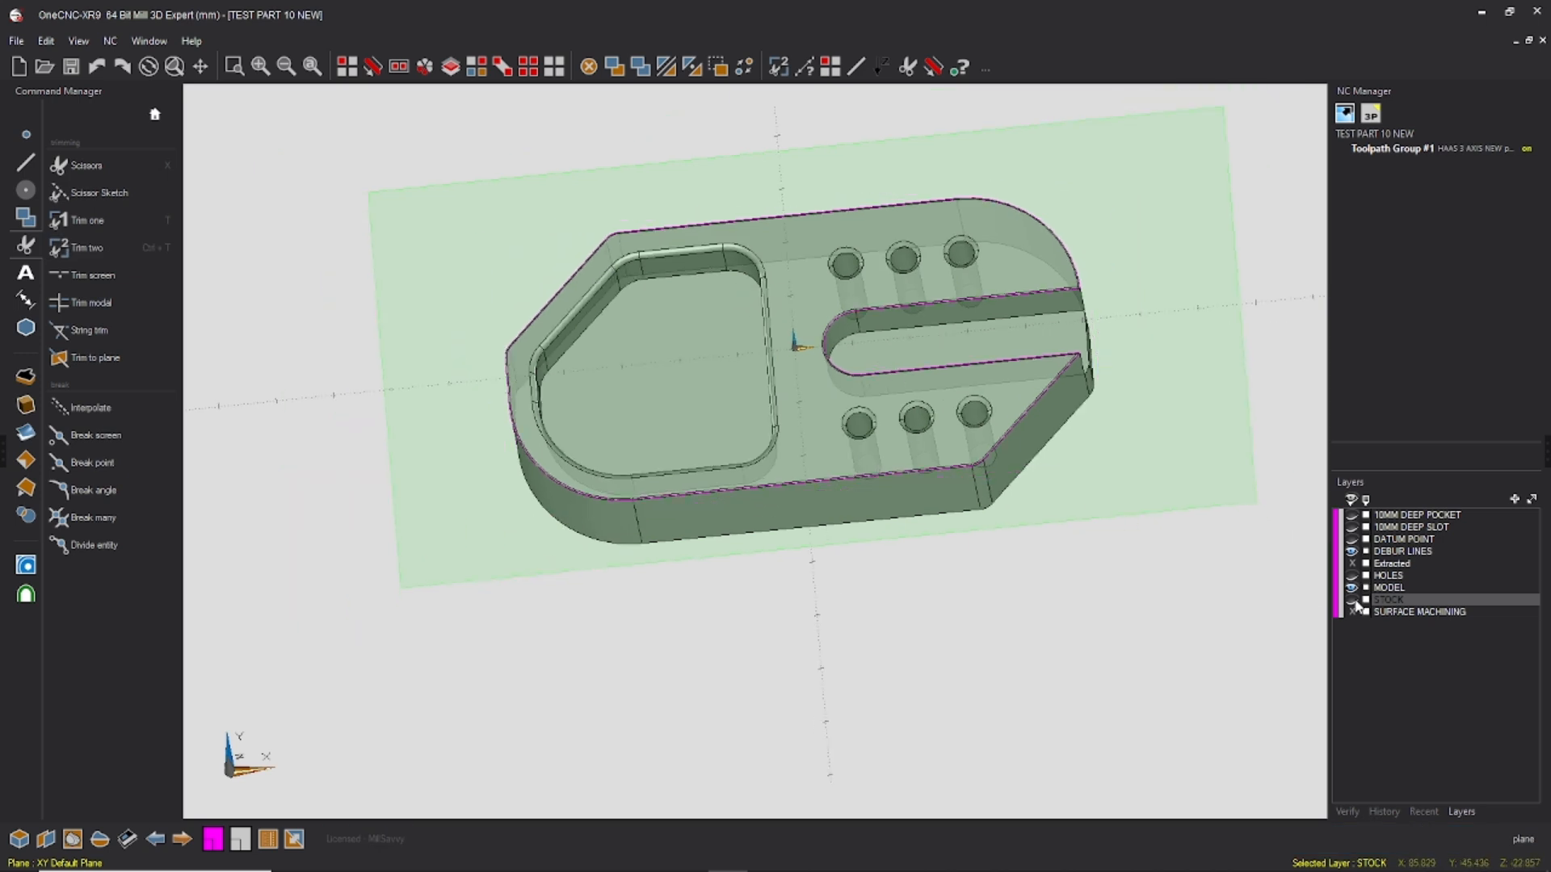
pyautogui.click(1408, 614)
pyautogui.moveTo(743, 310); pyautogui.dragTo(785, 289, button='middle')
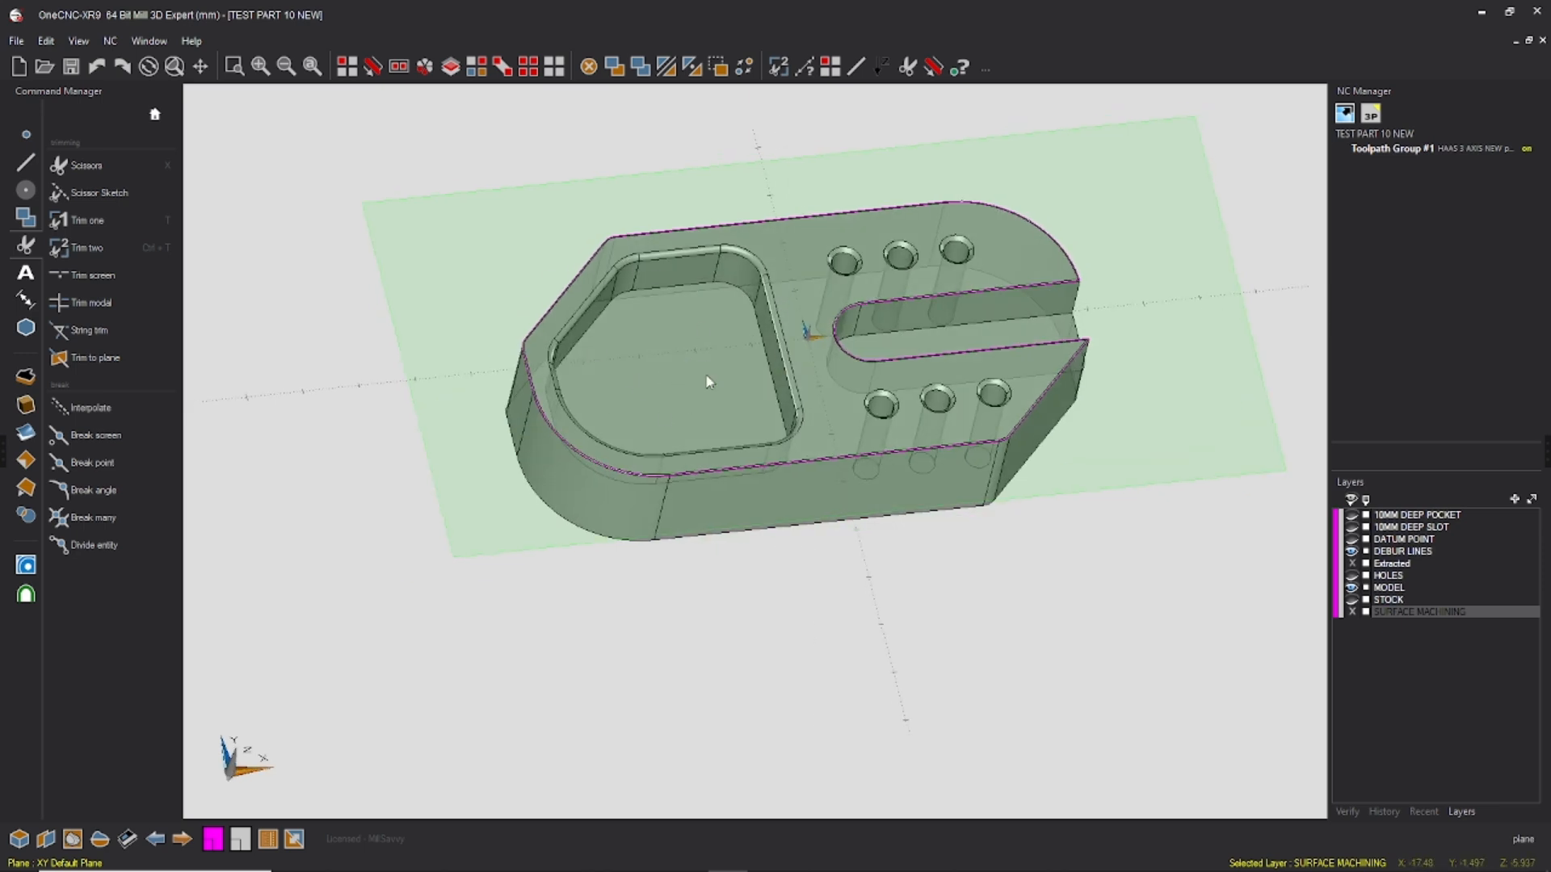
# Step: Extract the outer and inner edge loops of the pocket's rim from the model
pyautogui.scroll(3, 706, 375)
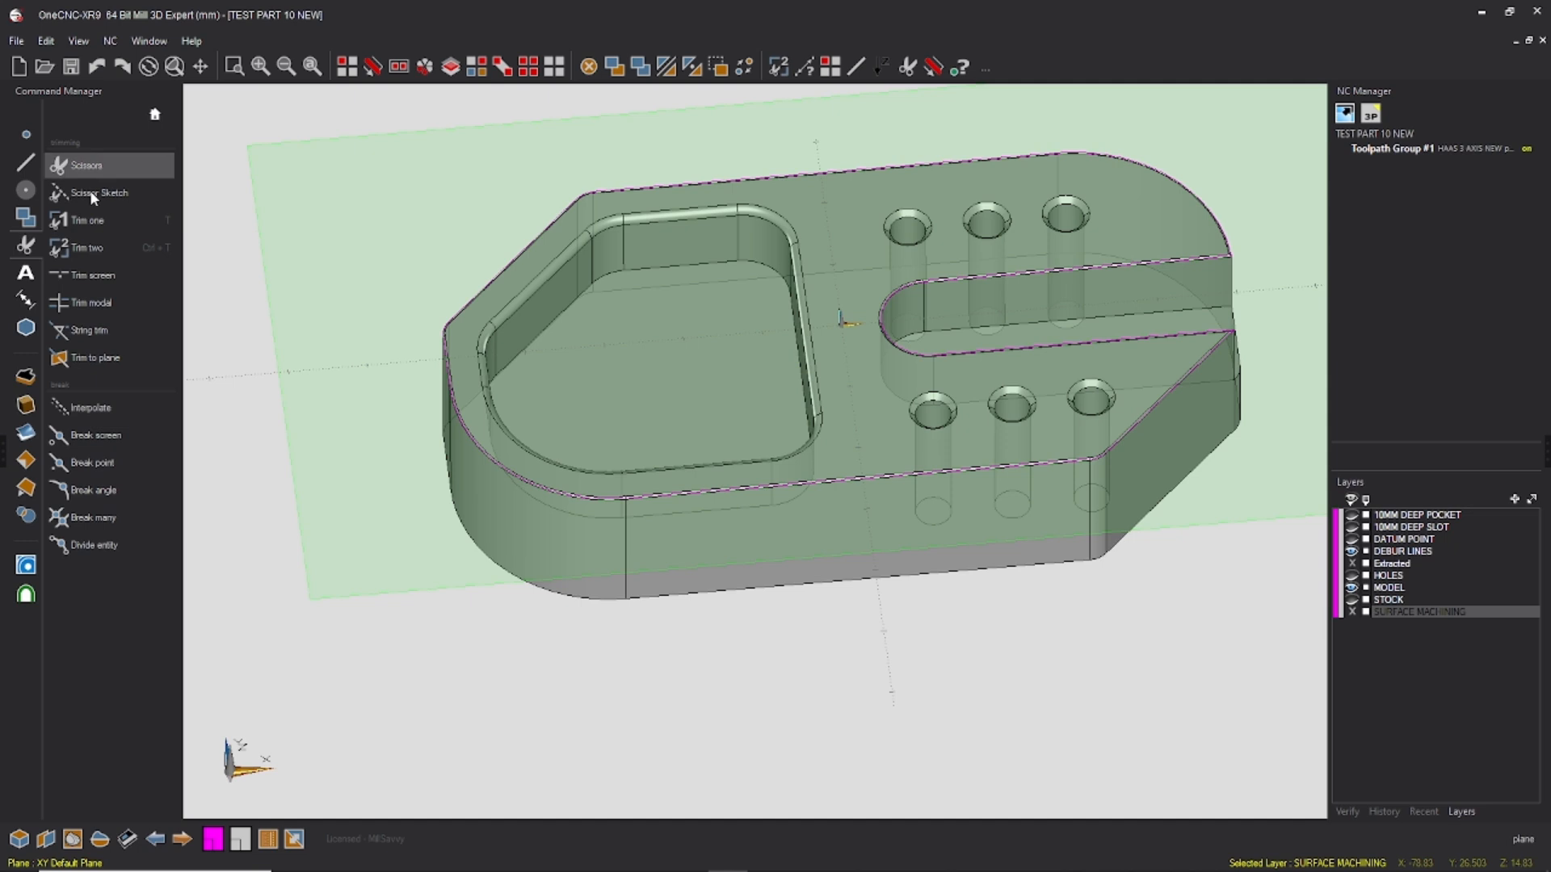
pyautogui.click(25, 162)
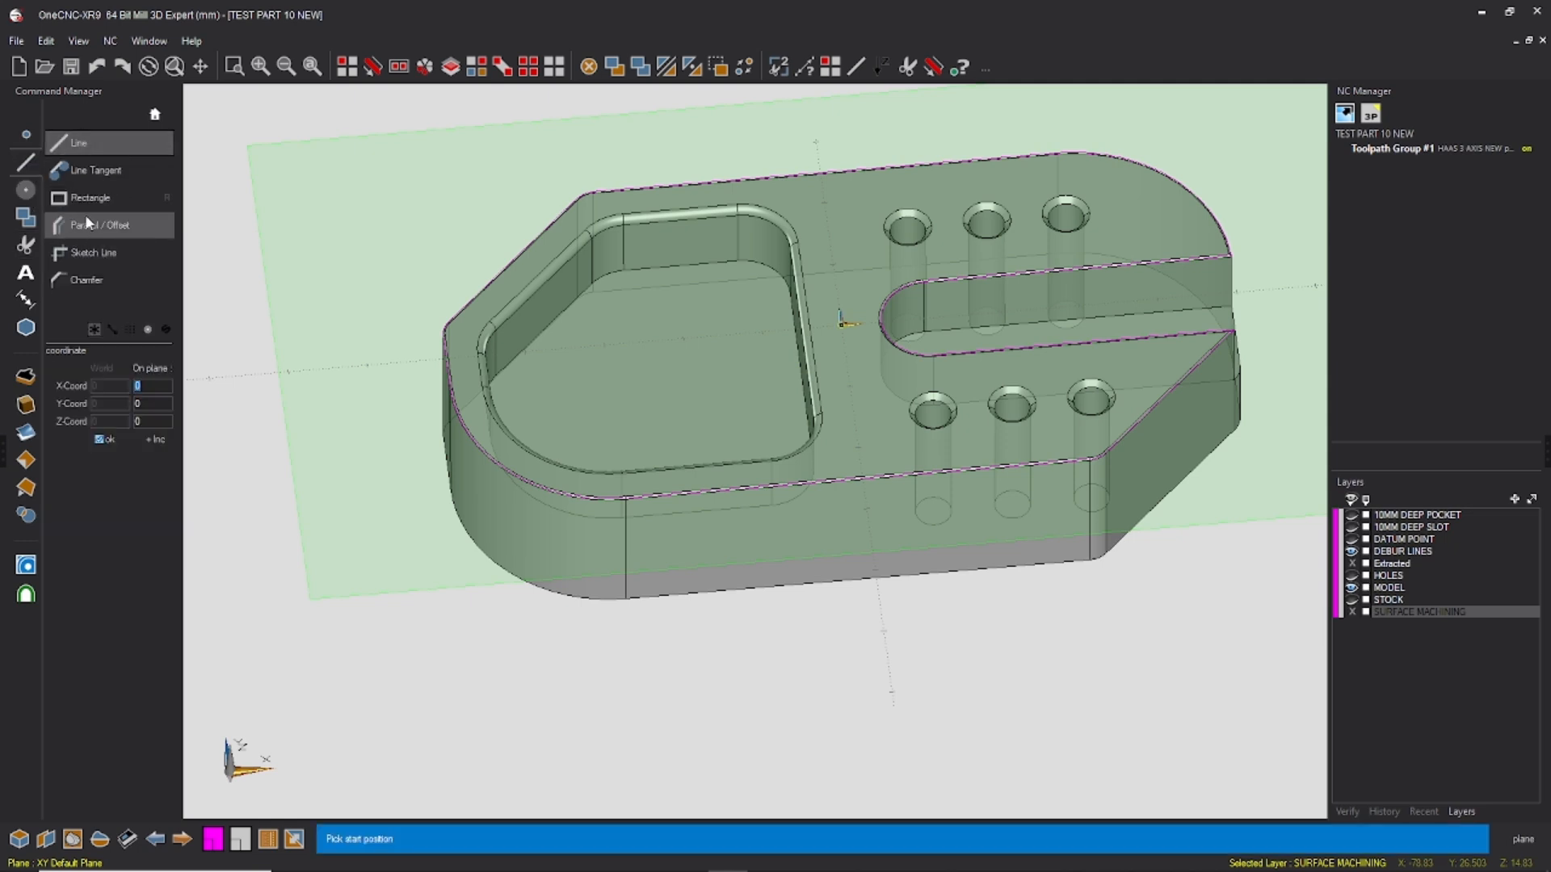
pyautogui.click(26, 487)
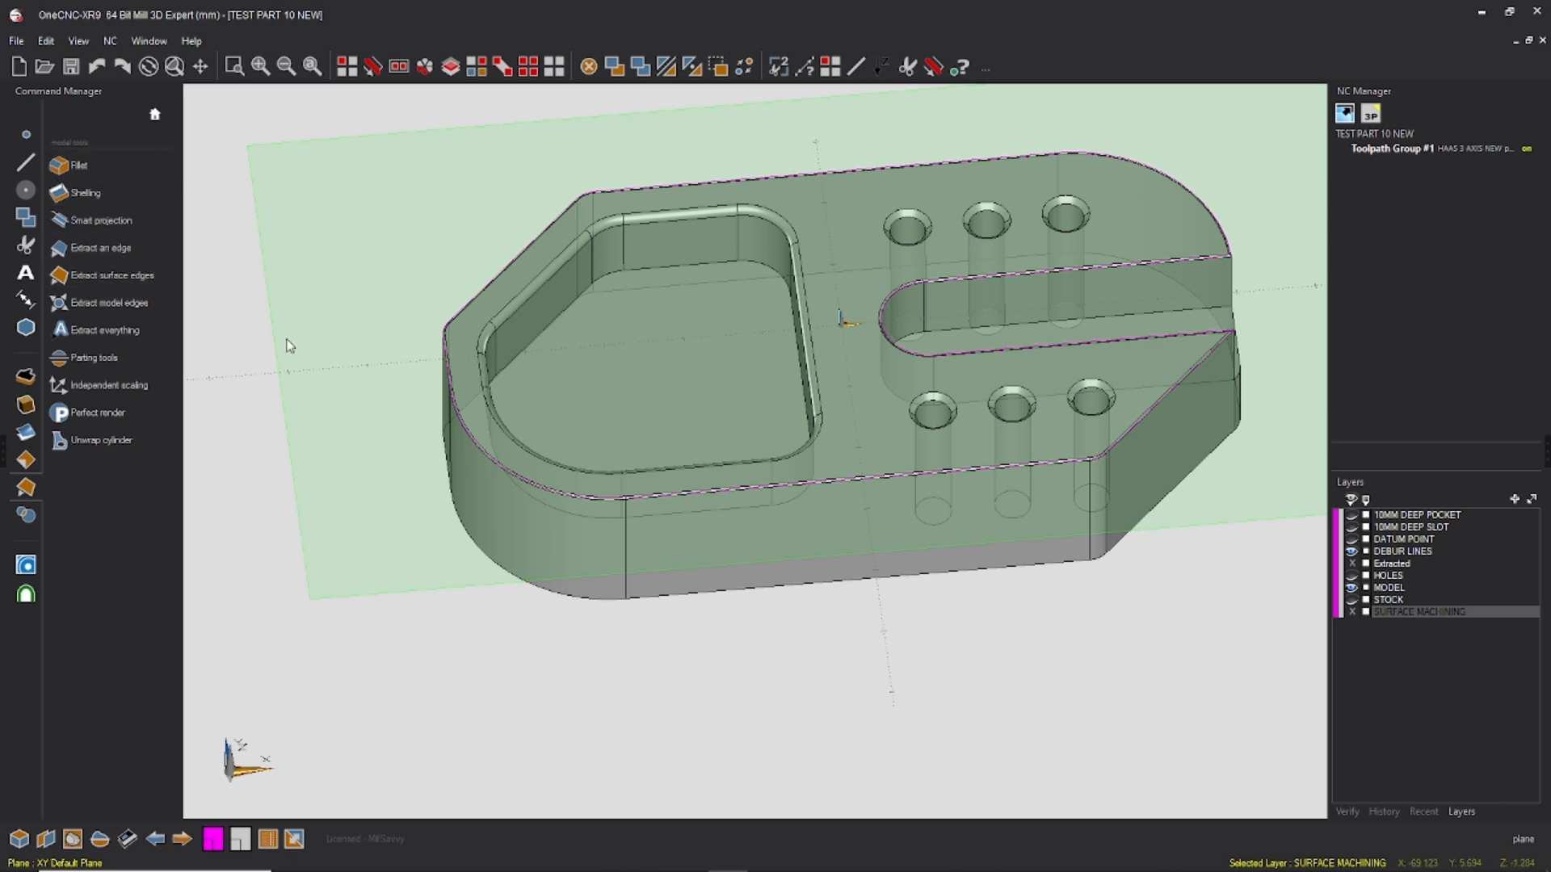
pyautogui.click(107, 245)
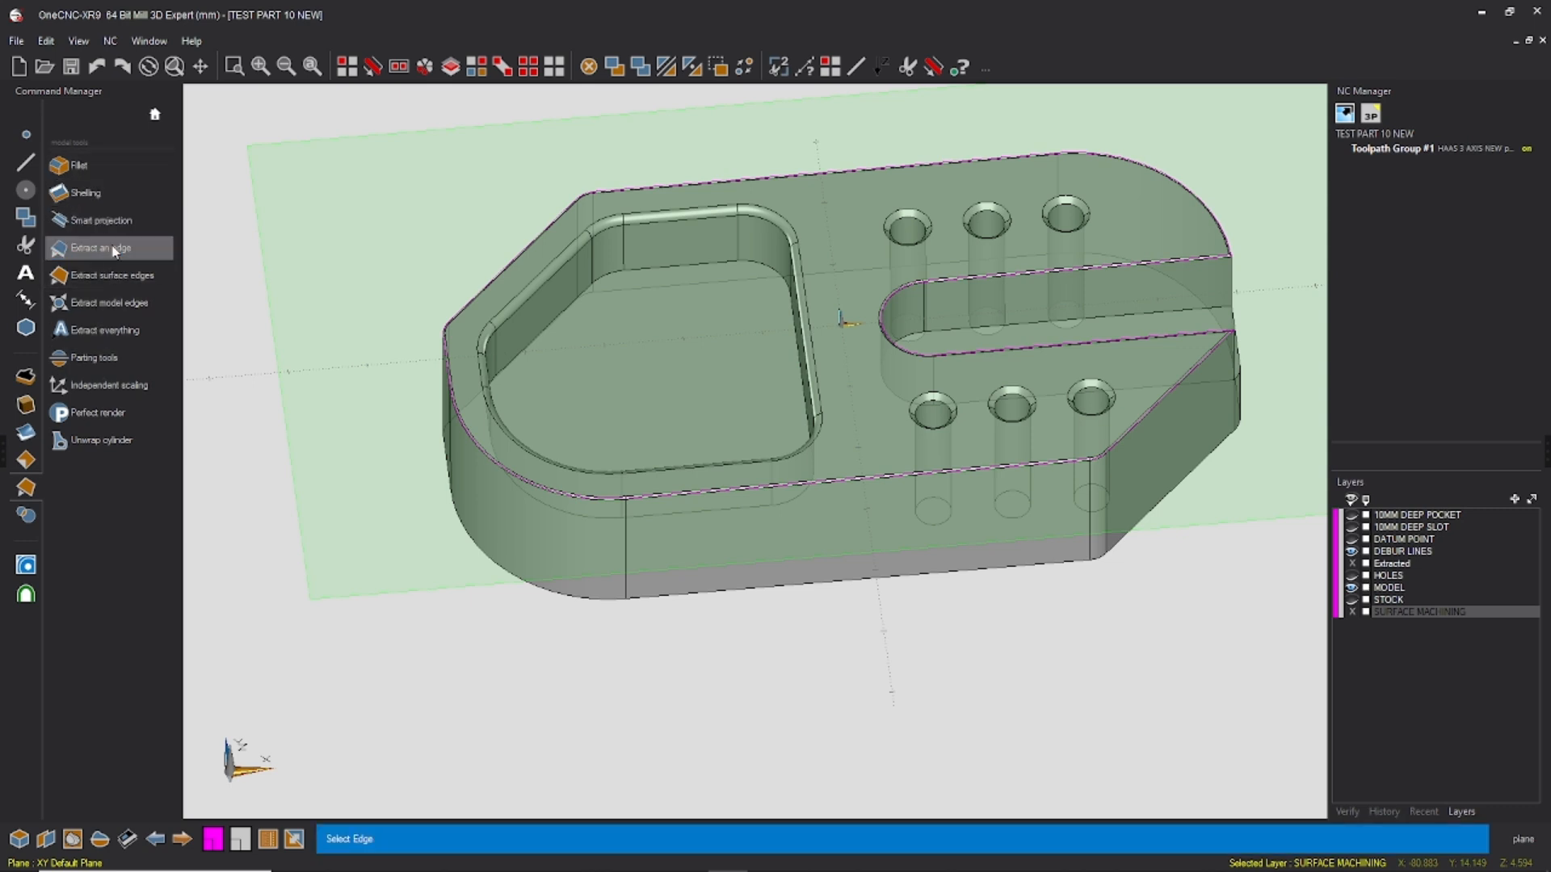
pyautogui.click(800, 293)
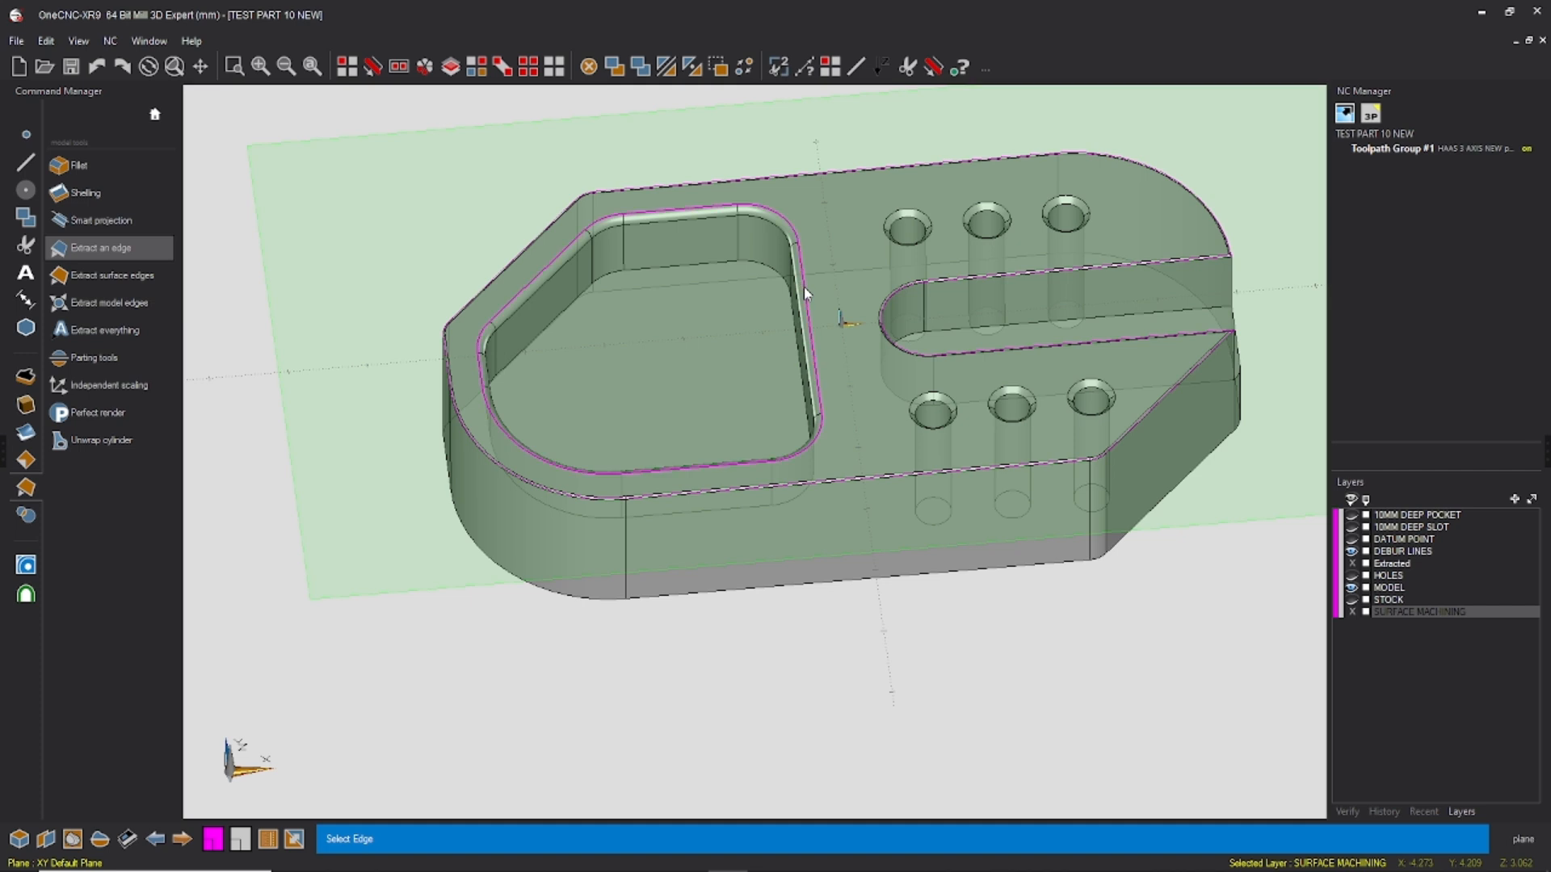
pyautogui.click(796, 290)
pyautogui.press('Escape')
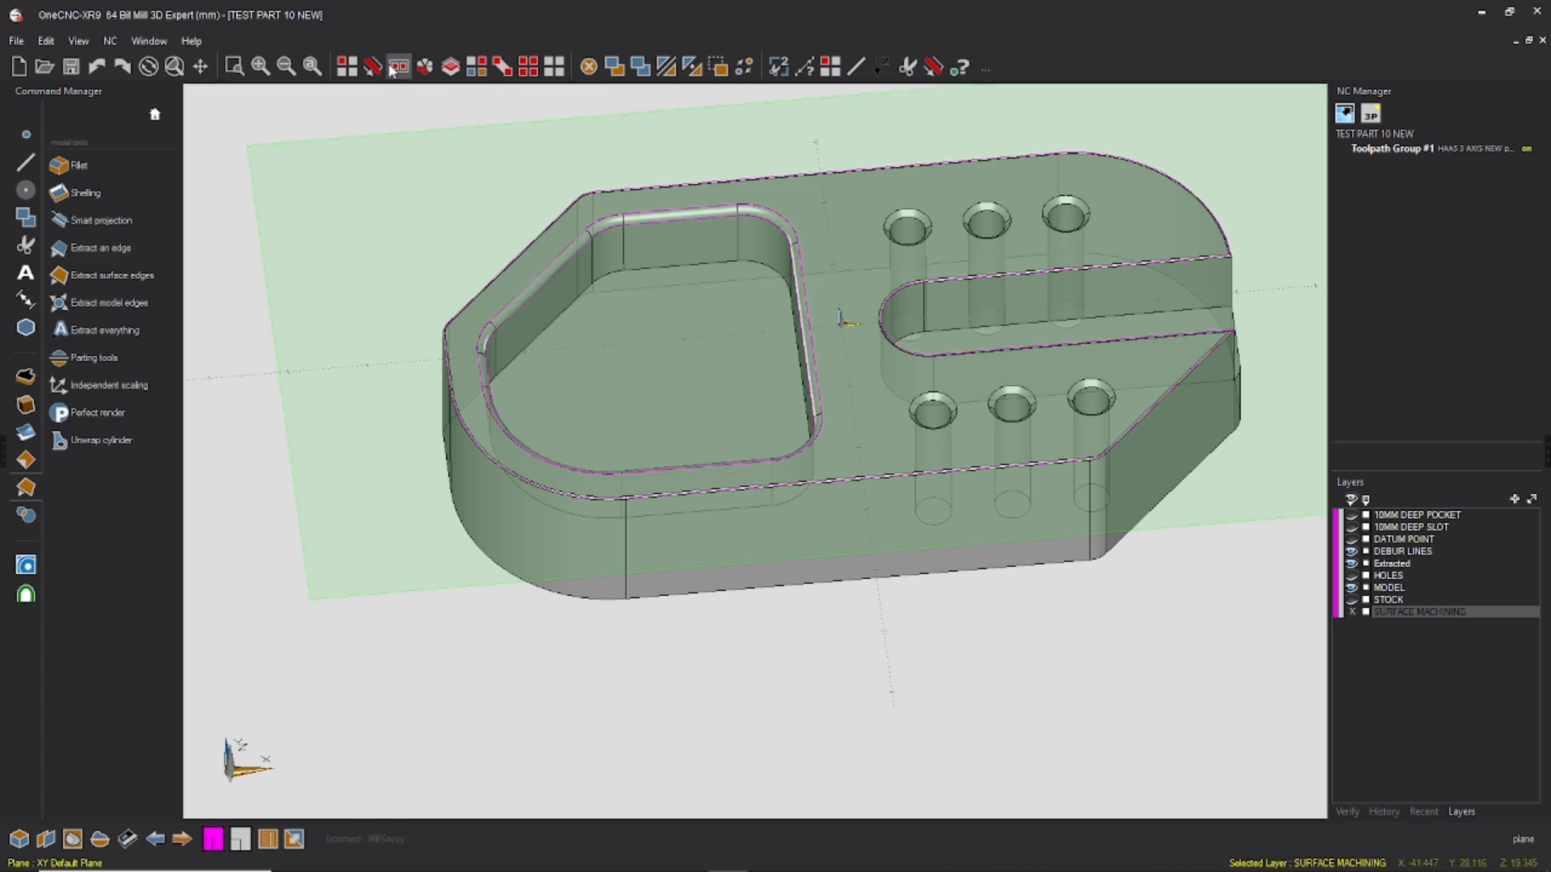
# Step: Select the inner and outer edge loops of the pocket's rim as closed chains
pyautogui.click(396, 67)
pyautogui.click(548, 279)
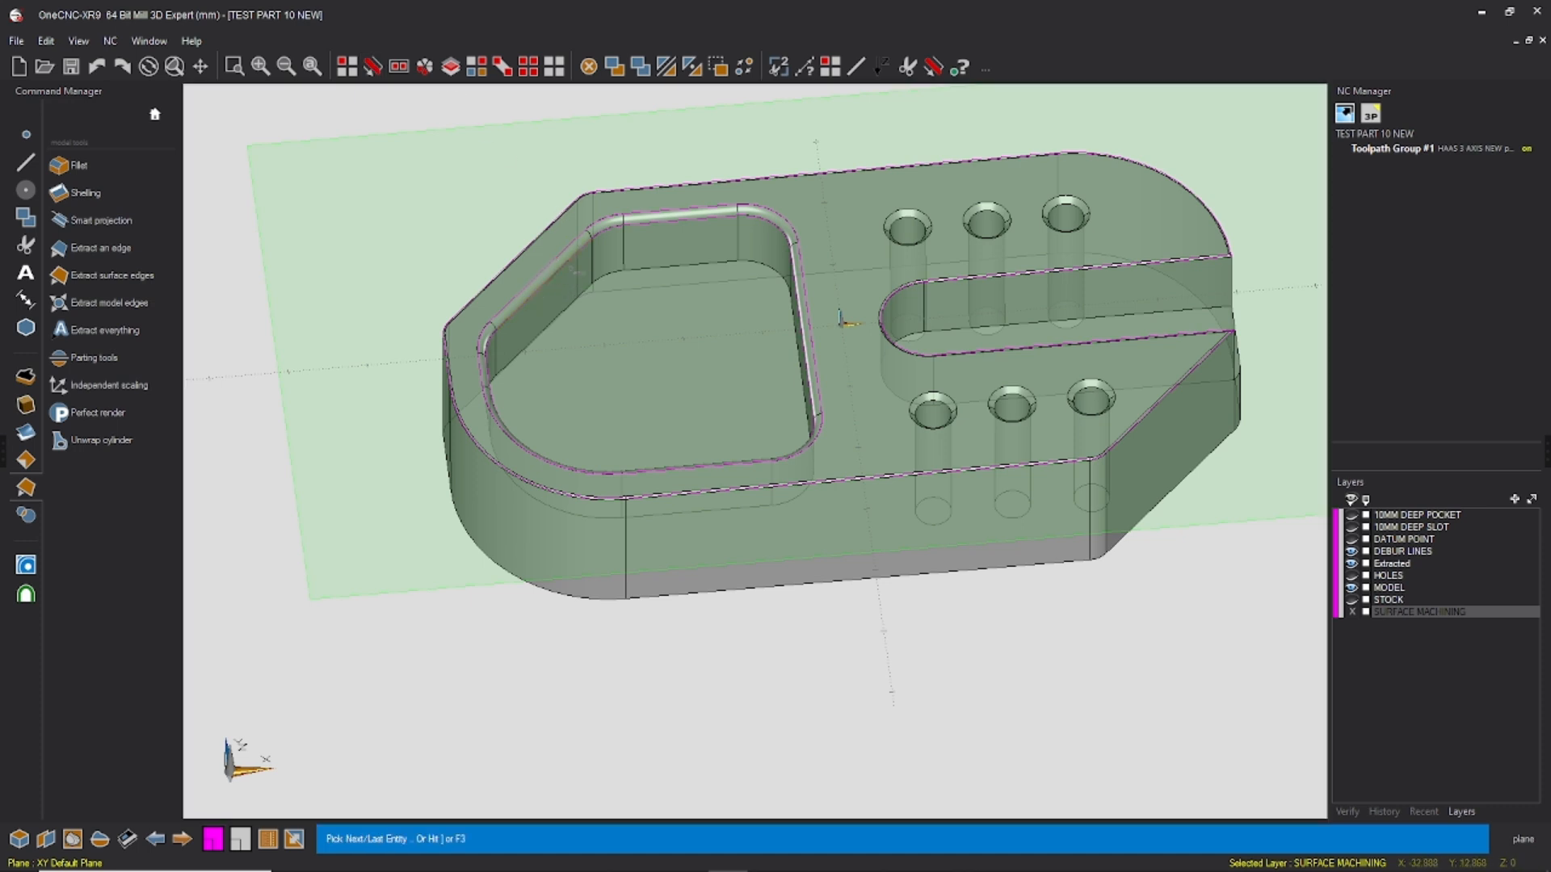
pyautogui.press('F3')
pyautogui.click(550, 264)
pyautogui.press('F3')
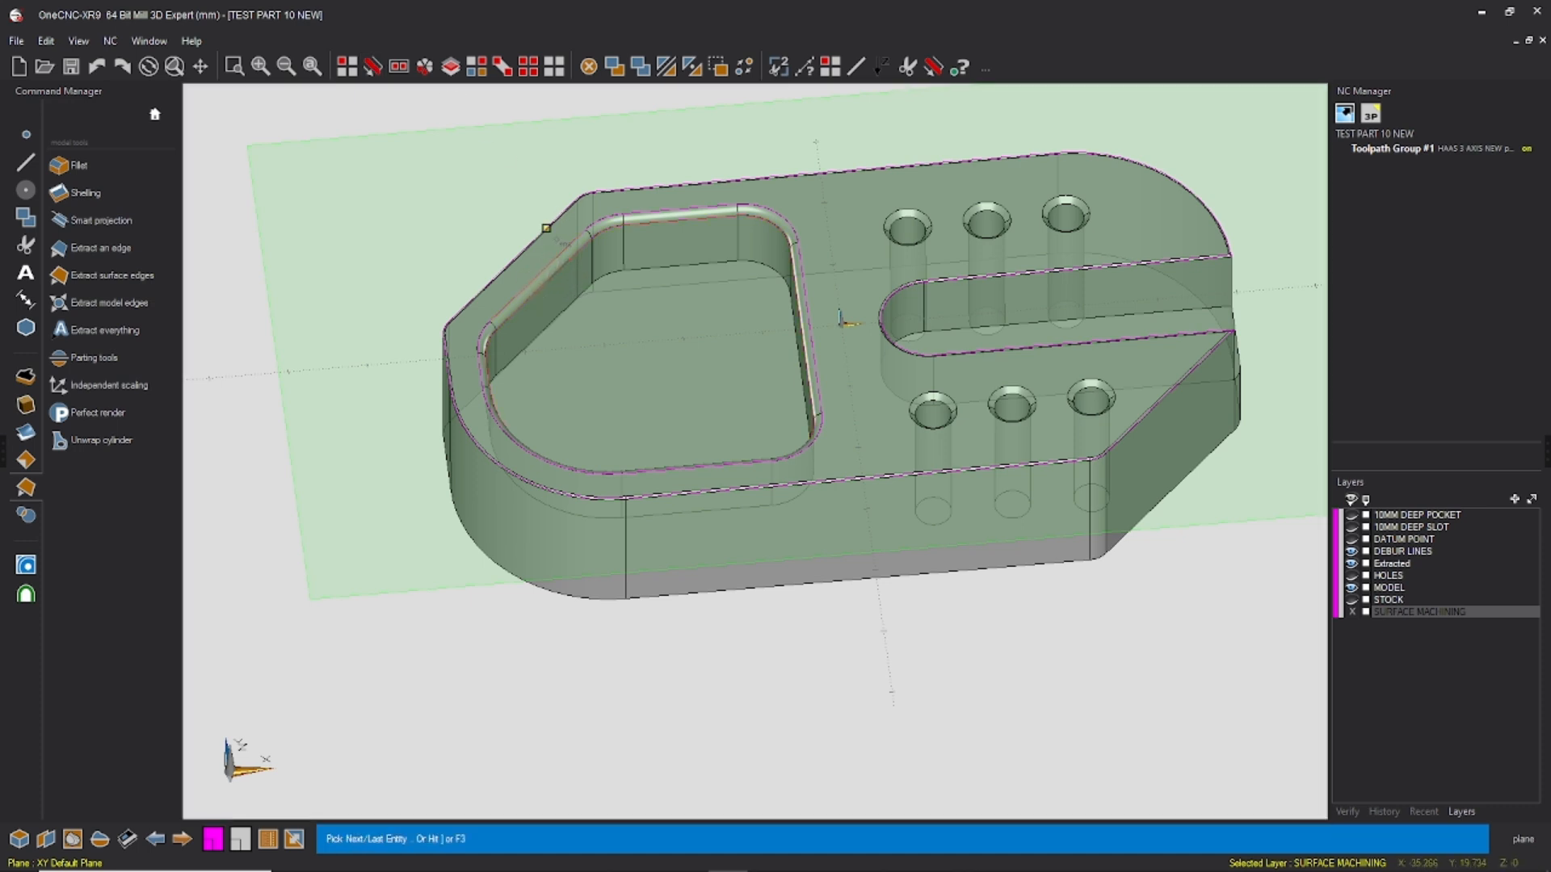
pyautogui.press('Escape')
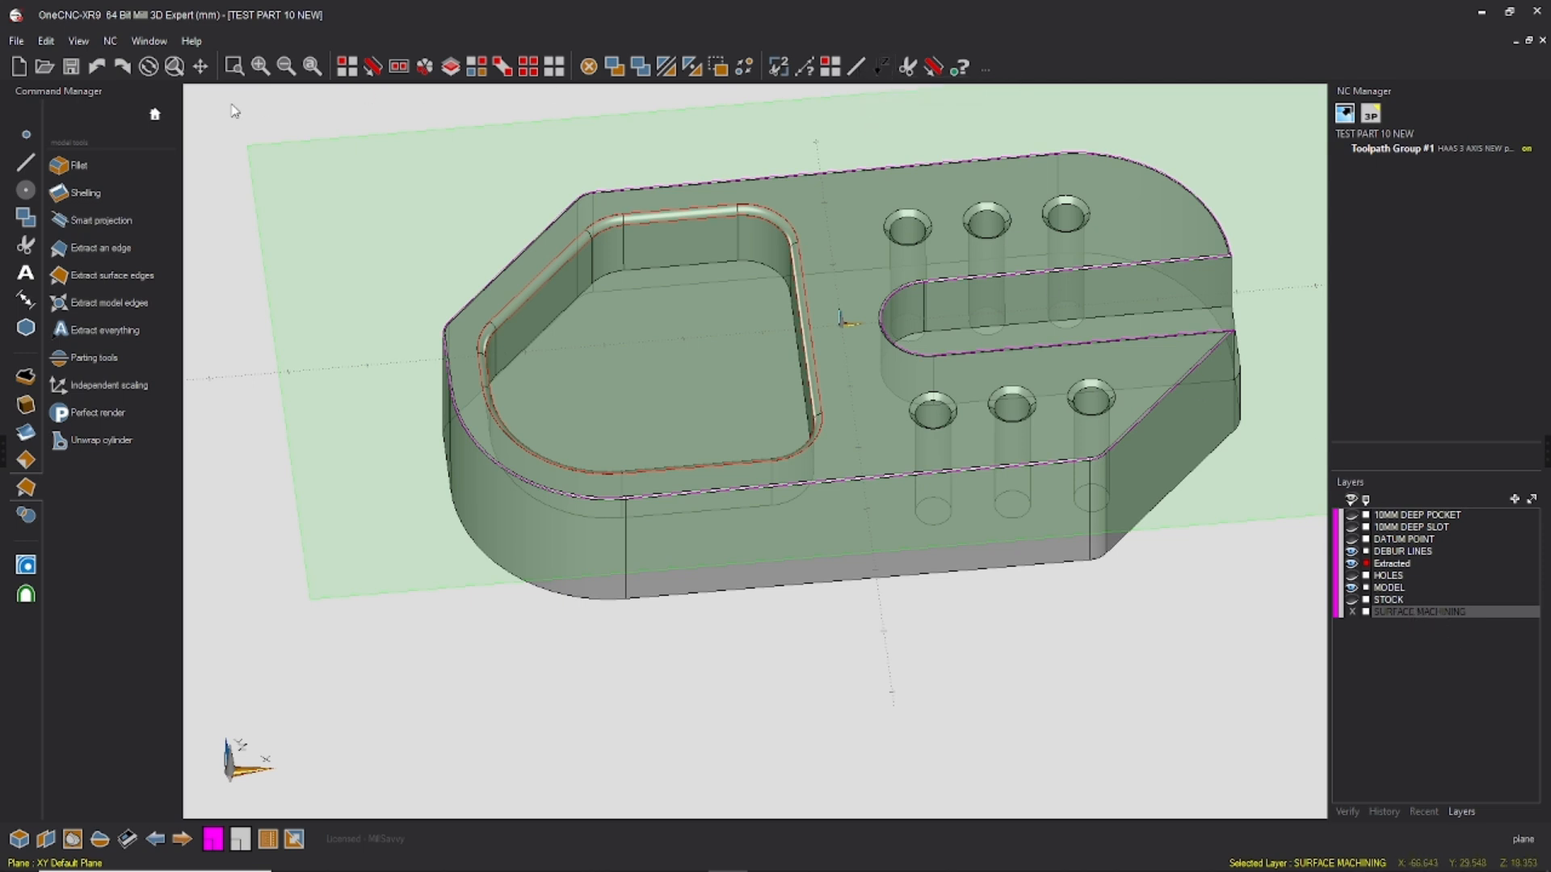
# Step: Project the selected rim loops onto the plane with Project entities, without making a copy
pyautogui.click(26, 216)
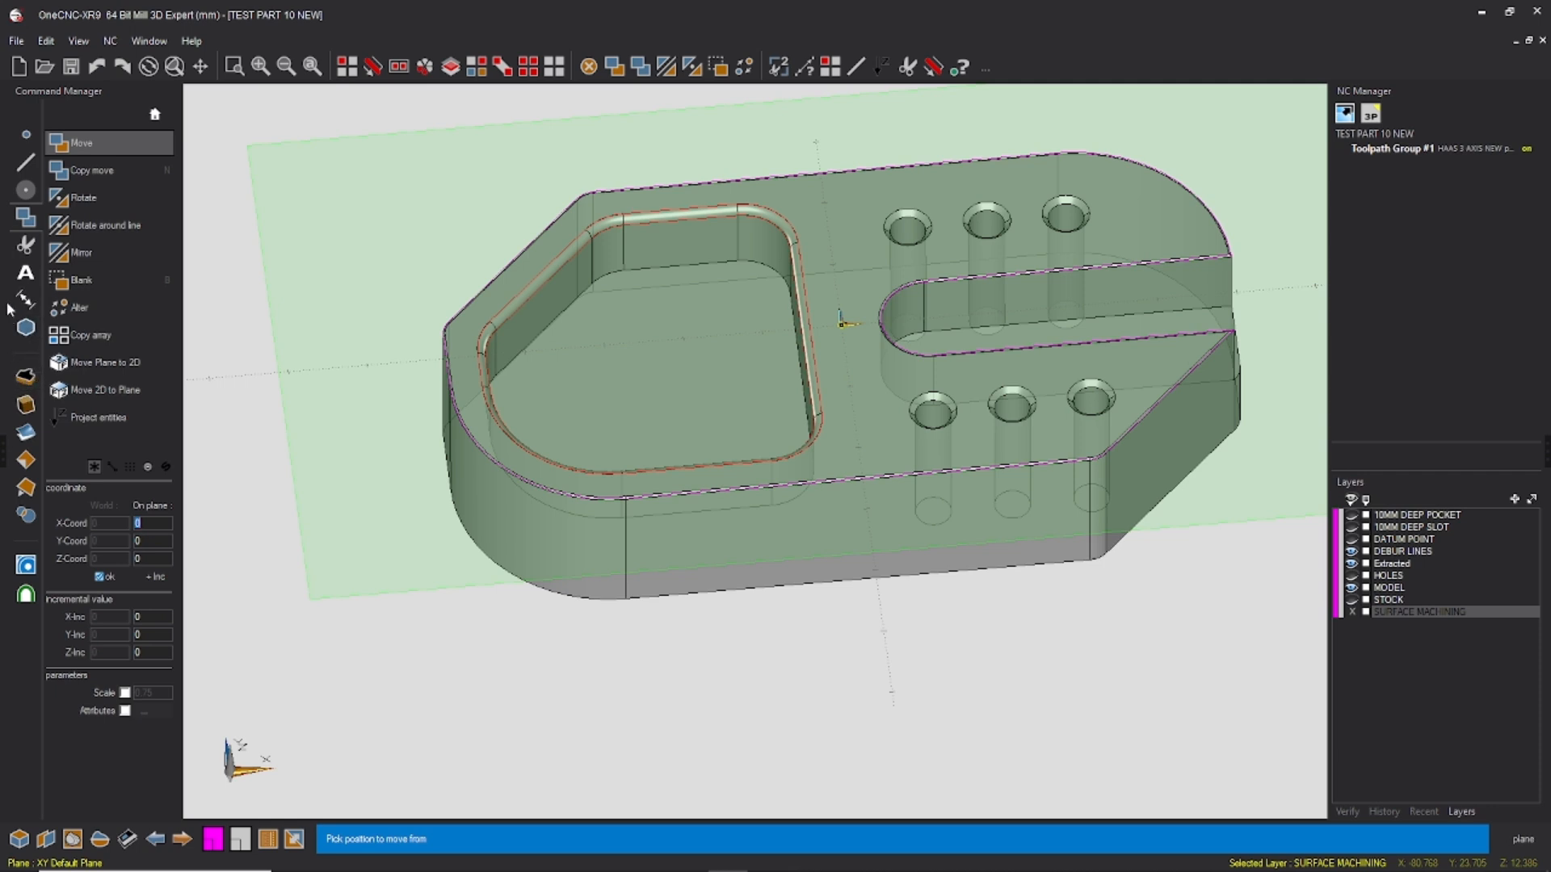
pyautogui.click(25, 246)
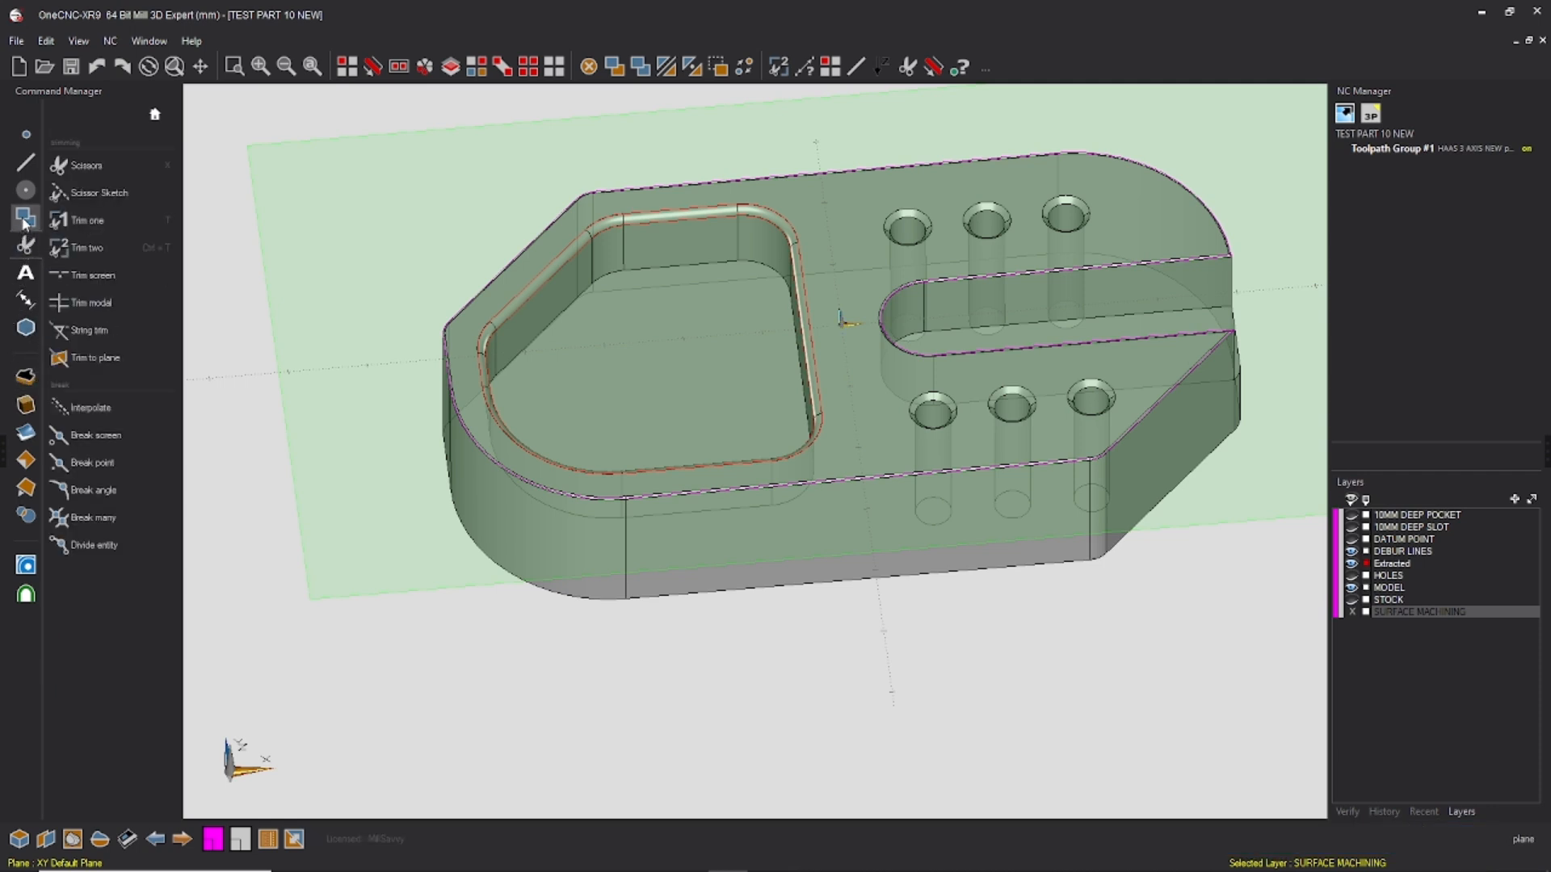
pyautogui.click(26, 194)
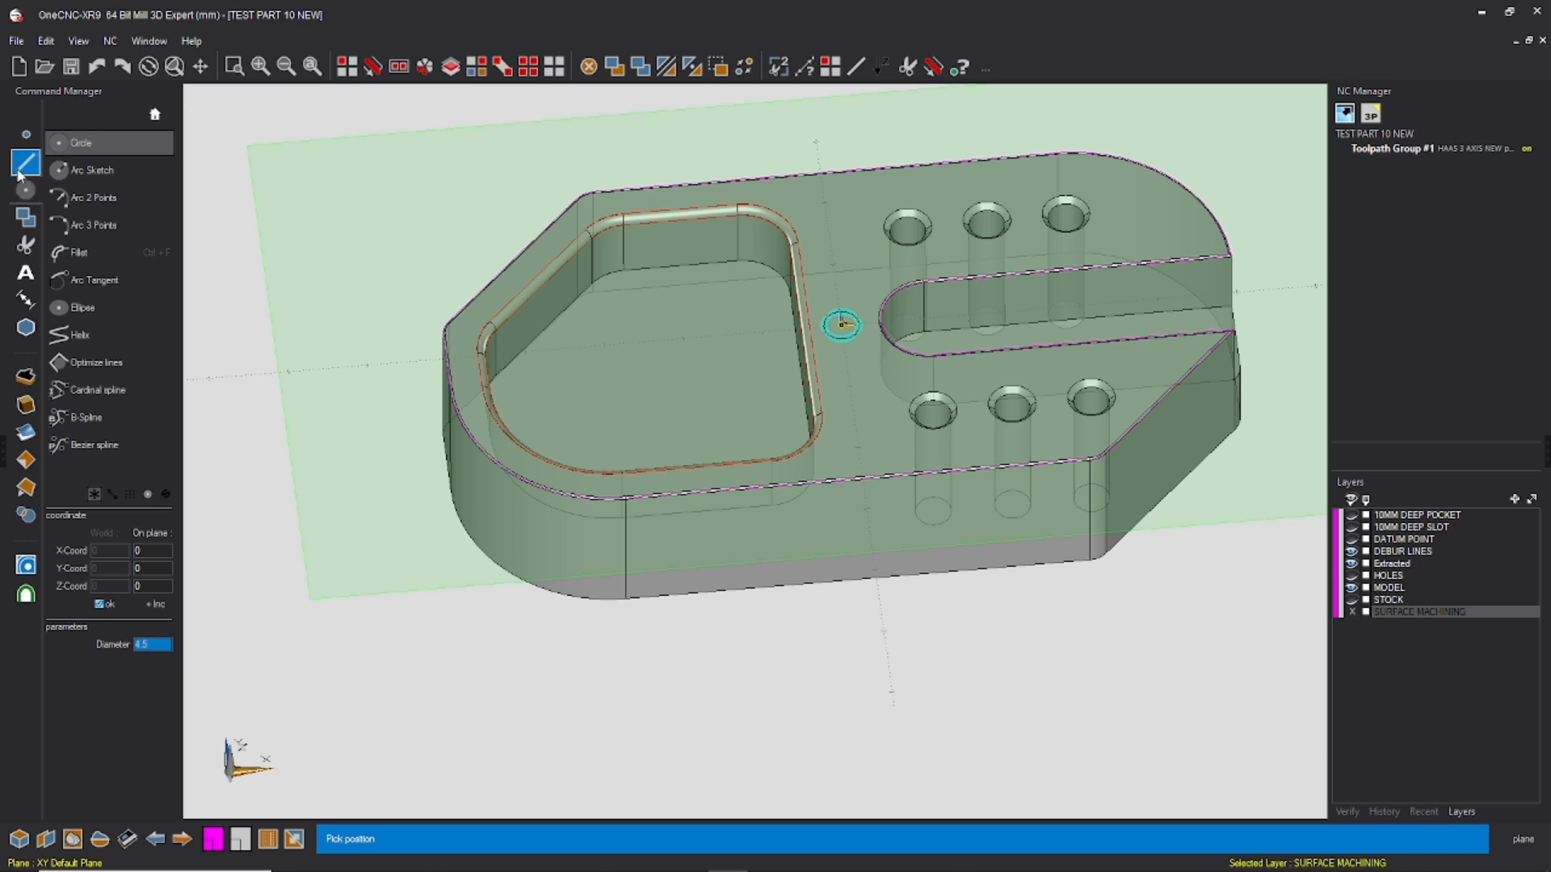
pyautogui.click(17, 172)
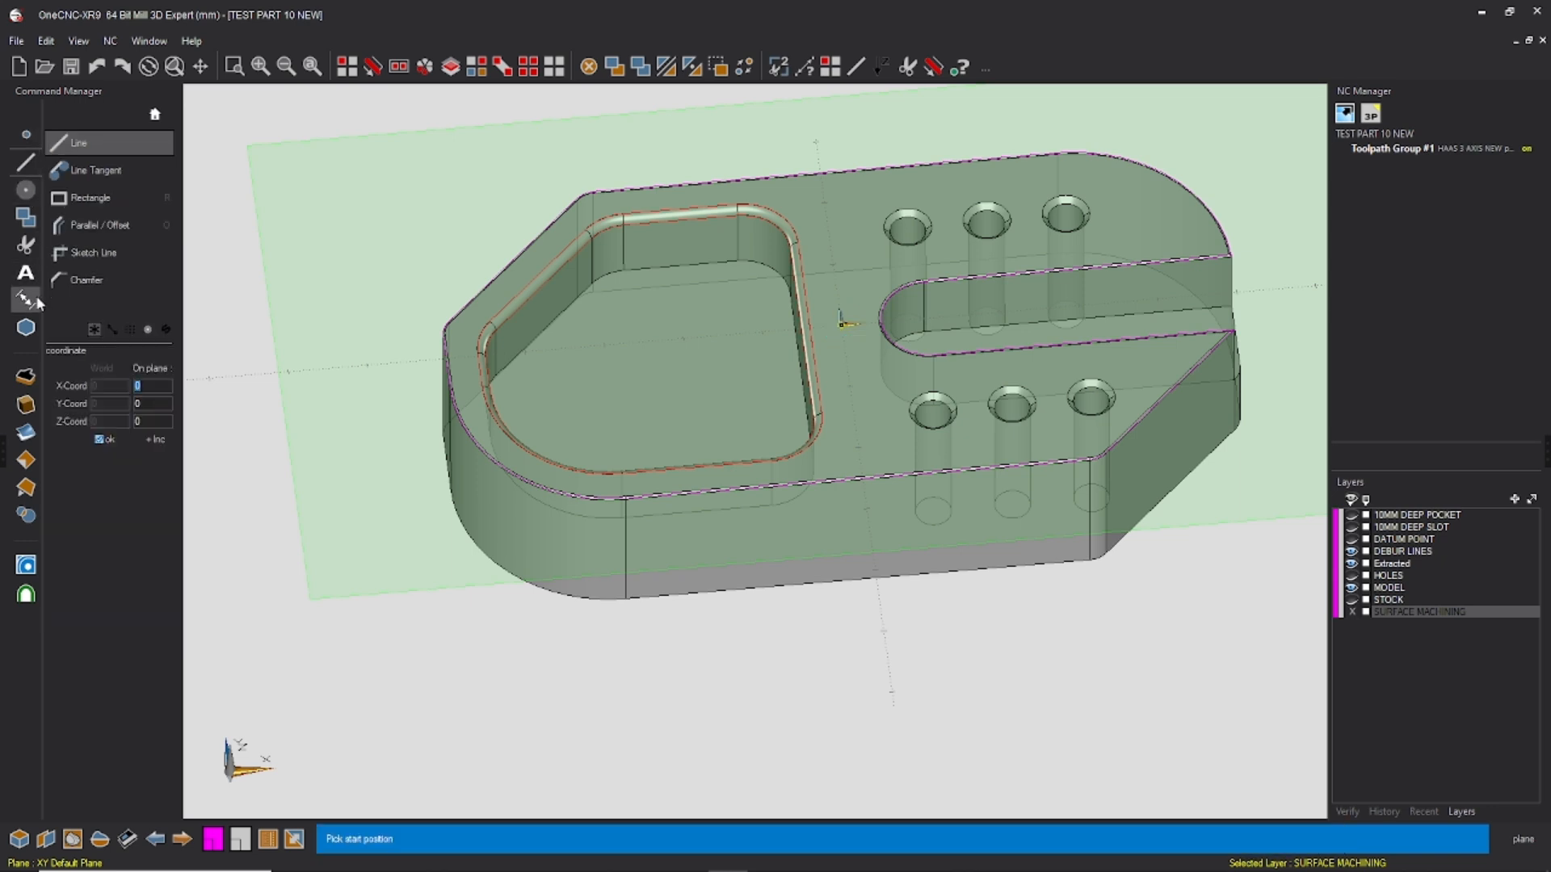
pyautogui.click(25, 216)
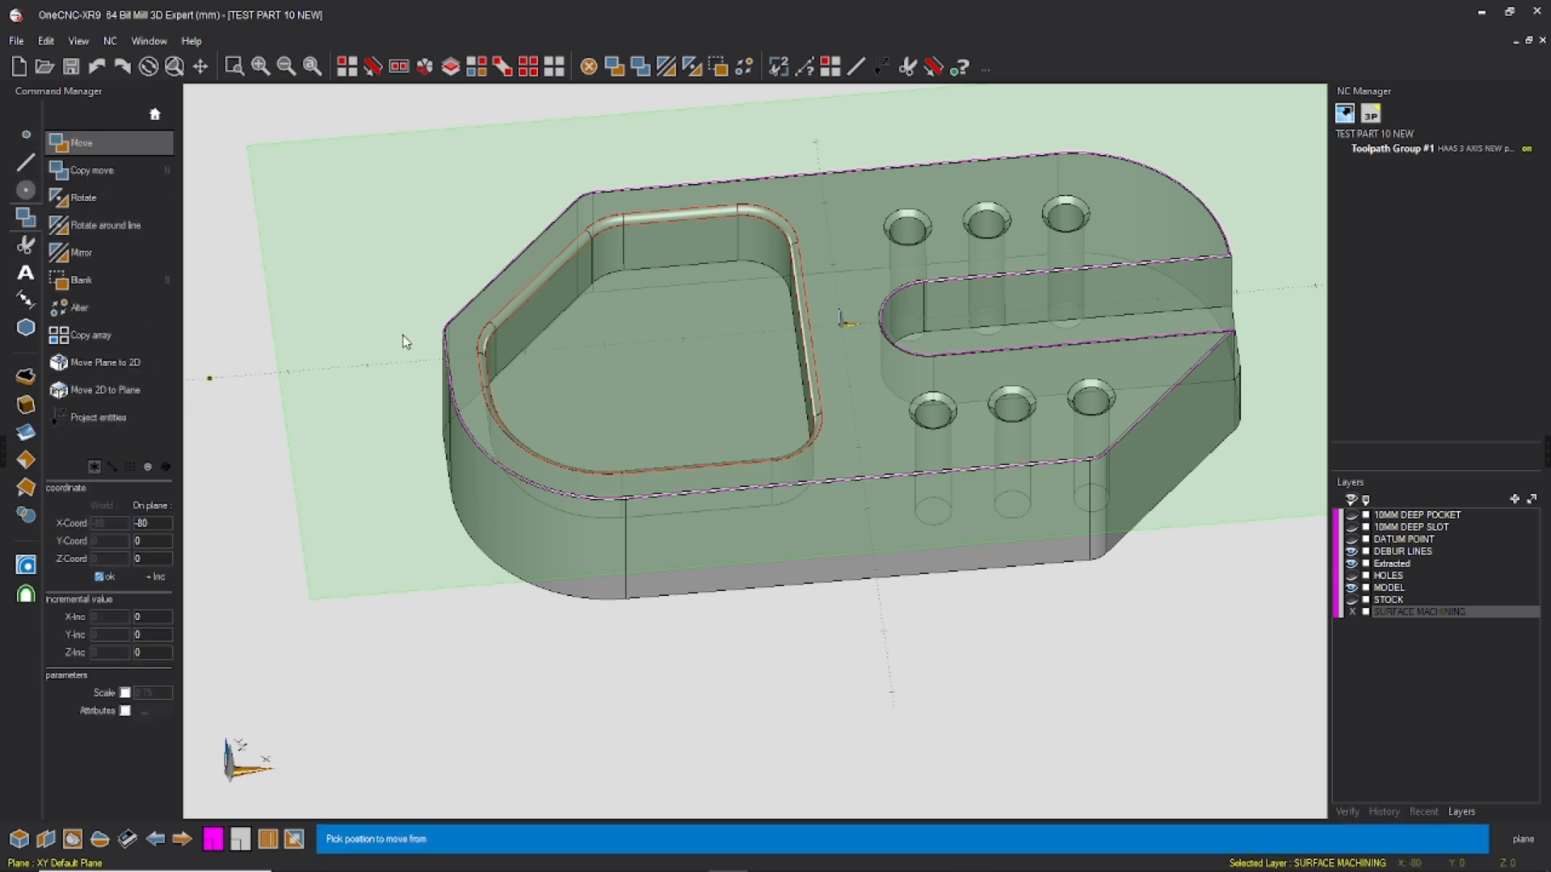
pyautogui.click(882, 69)
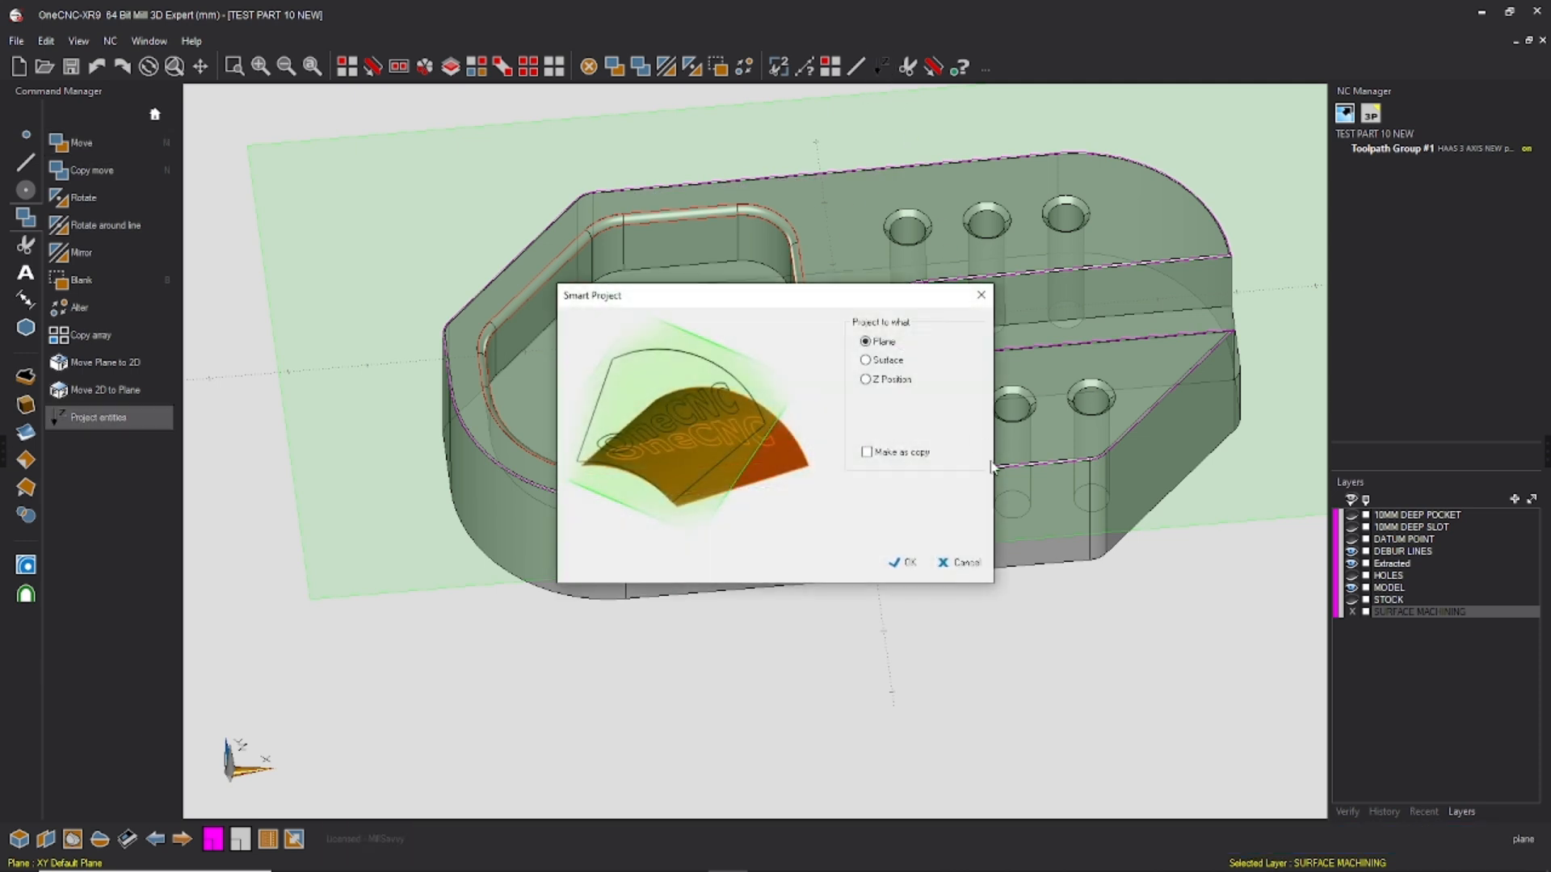
pyautogui.click(911, 563)
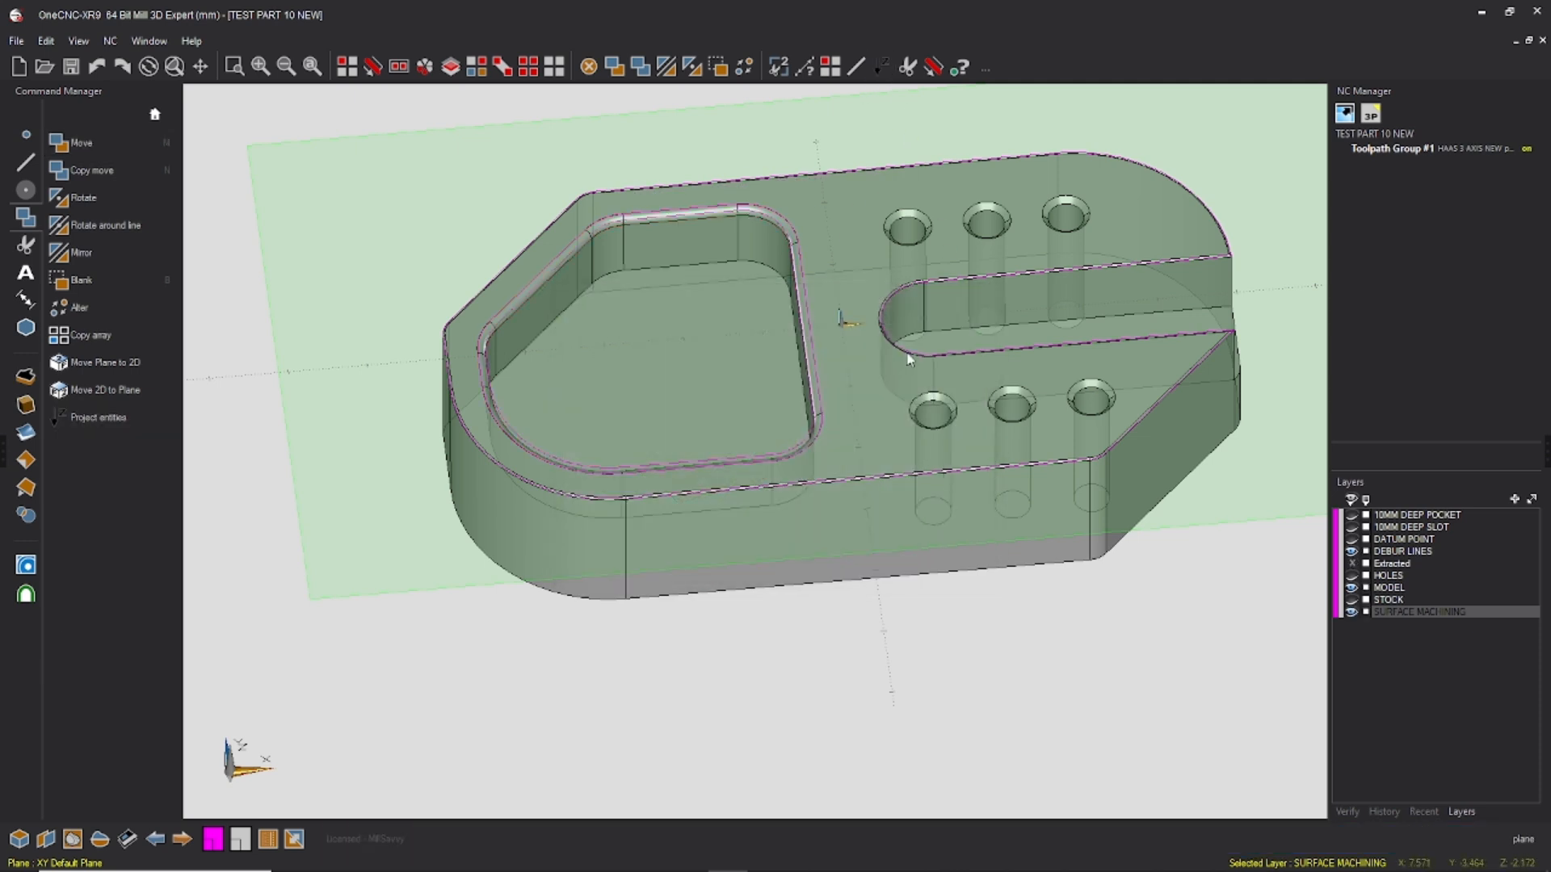
# Step: Hide the DEBUR LINES layer, keep the MODEL layer shown, and save the part file
pyautogui.click(1351, 588)
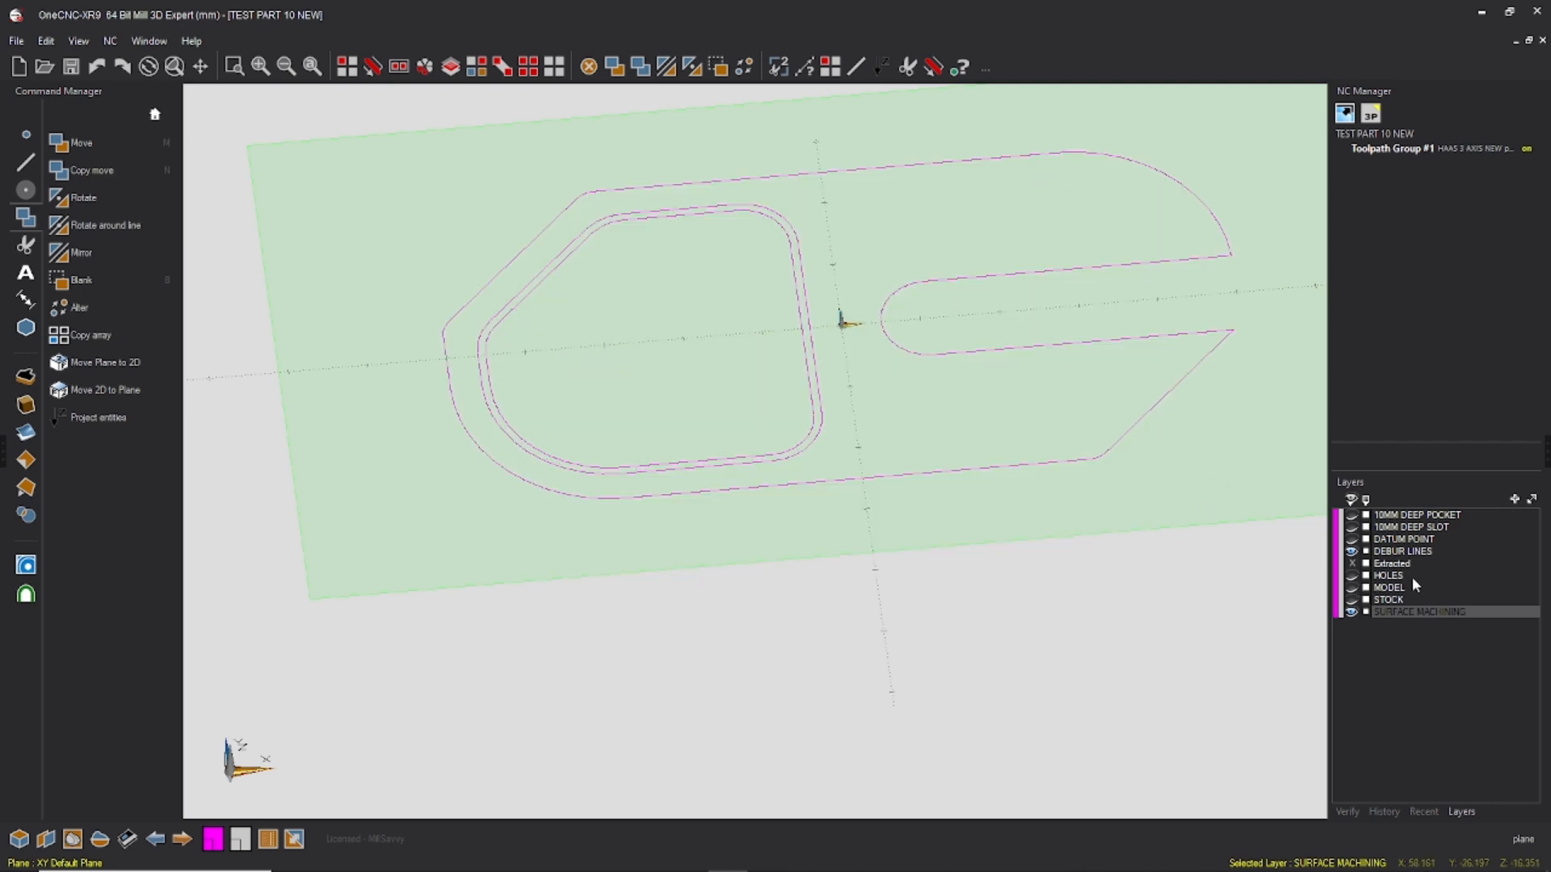
pyautogui.click(1351, 553)
pyautogui.moveTo(904, 135); pyautogui.dragTo(962, 245, button='middle')
pyautogui.scroll(3, 821, 351)
pyautogui.scroll(1, 821, 351)
pyautogui.click(1353, 589)
pyautogui.scroll(-1, 937, 182)
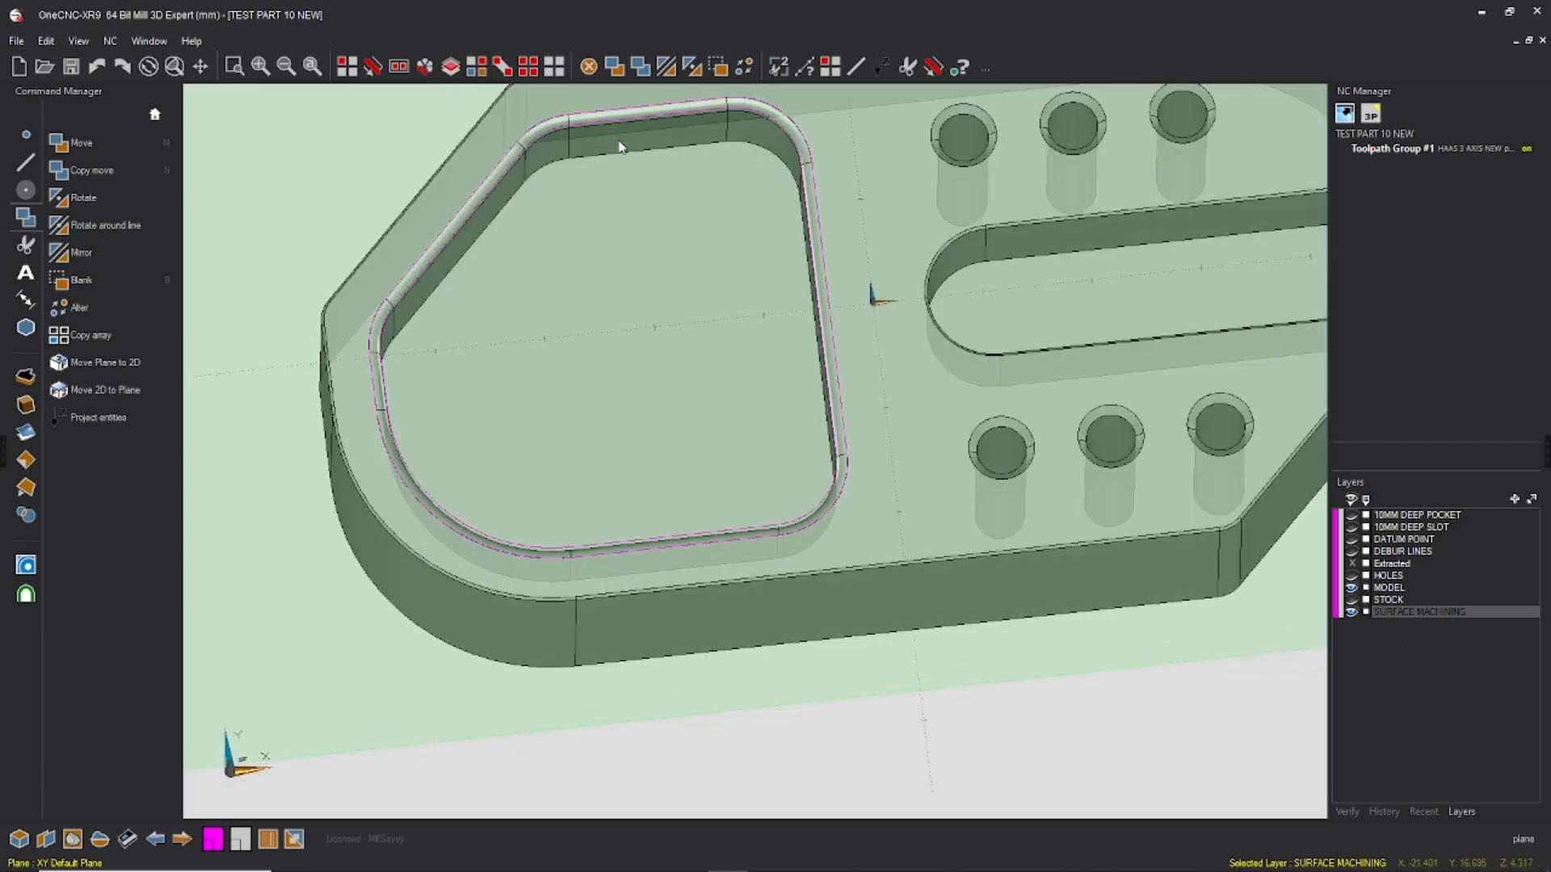
pyautogui.click(17, 40)
pyautogui.click(81, 132)
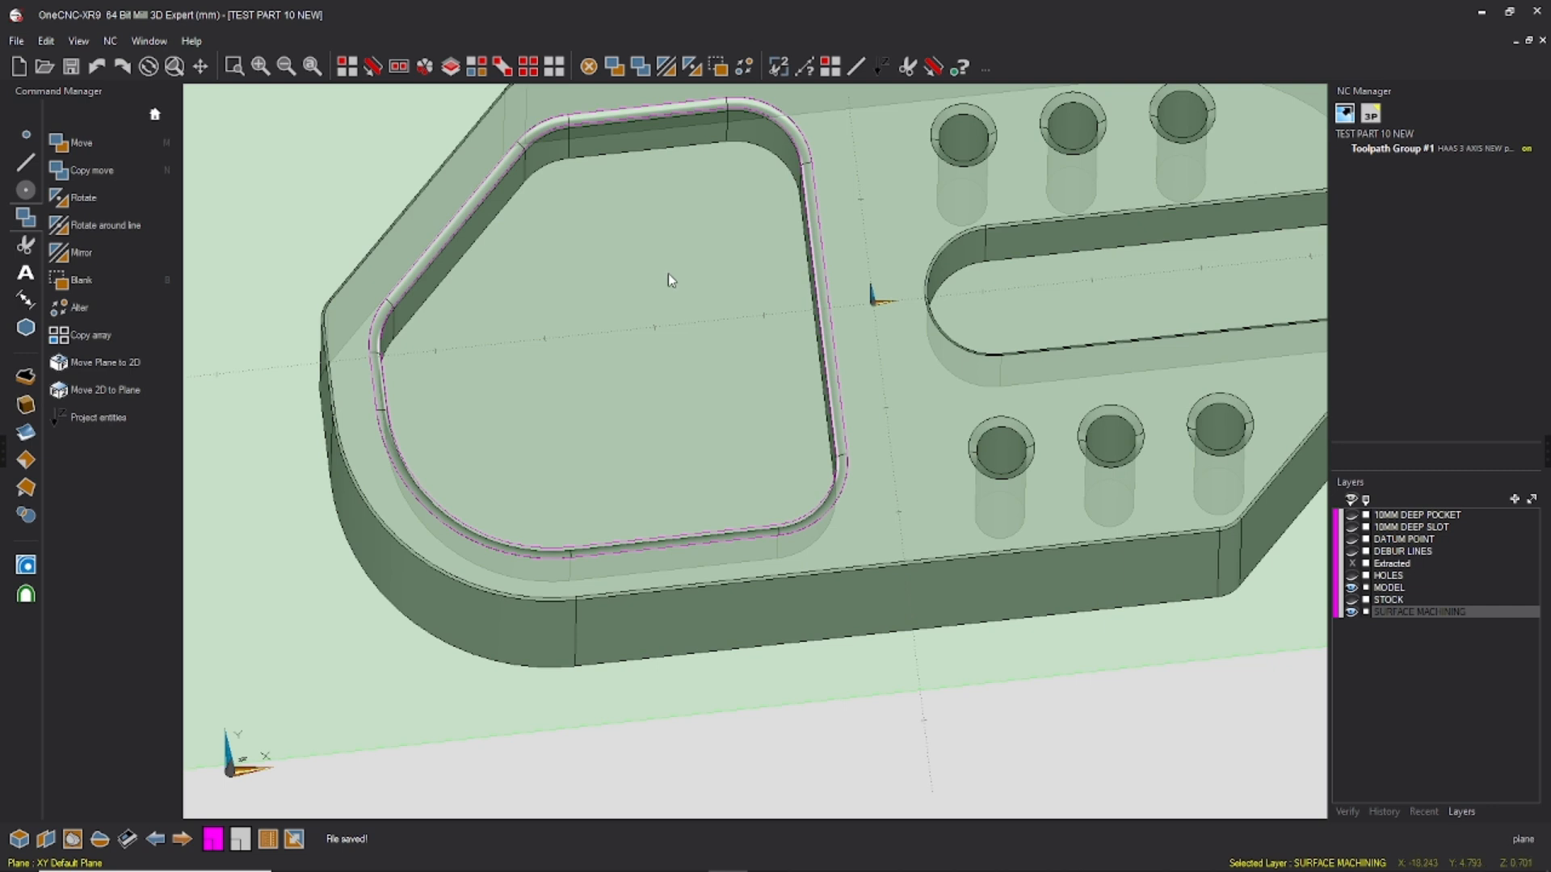
# Step: Offset the inner rim loop by 4 towards the inside of the pocket with Parallel / Offset
pyautogui.click(26, 163)
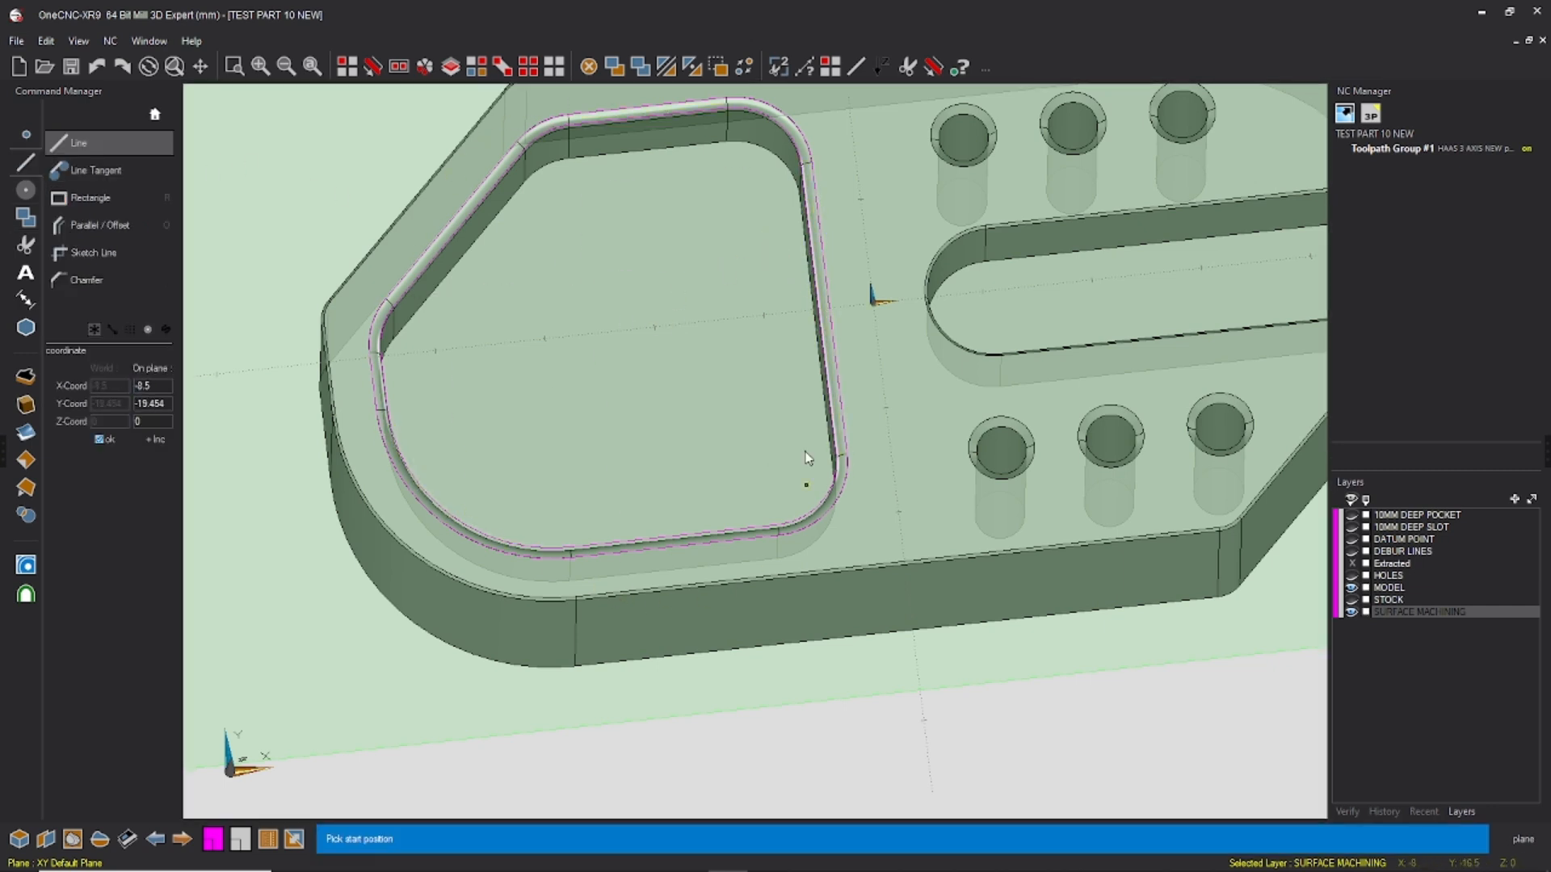
pyautogui.click(103, 227)
pyautogui.write('4')
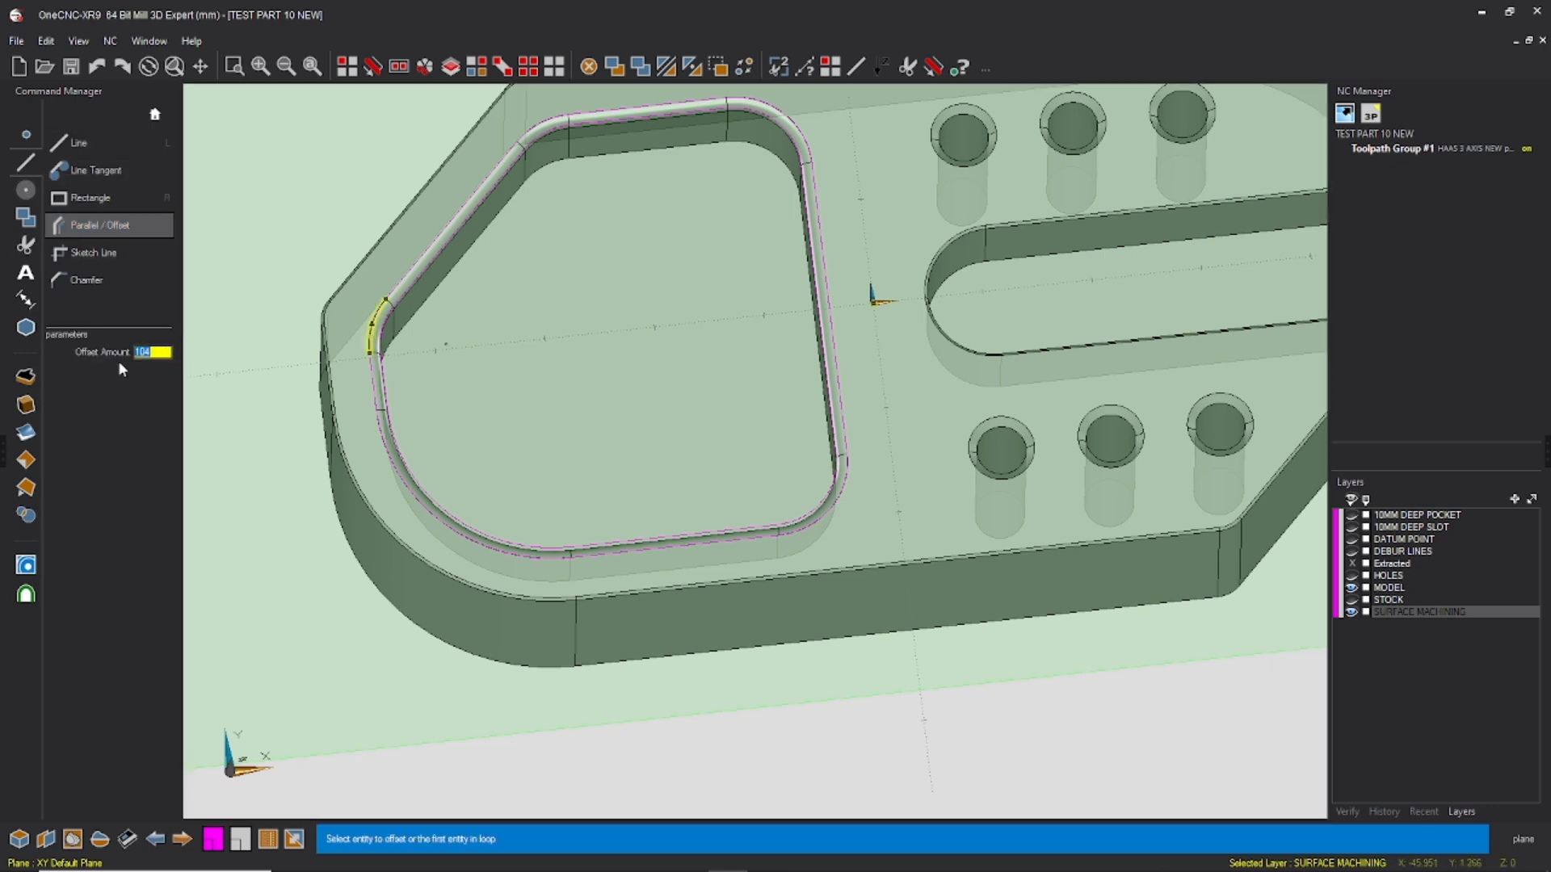
pyautogui.click(812, 295)
pyautogui.press('Escape')
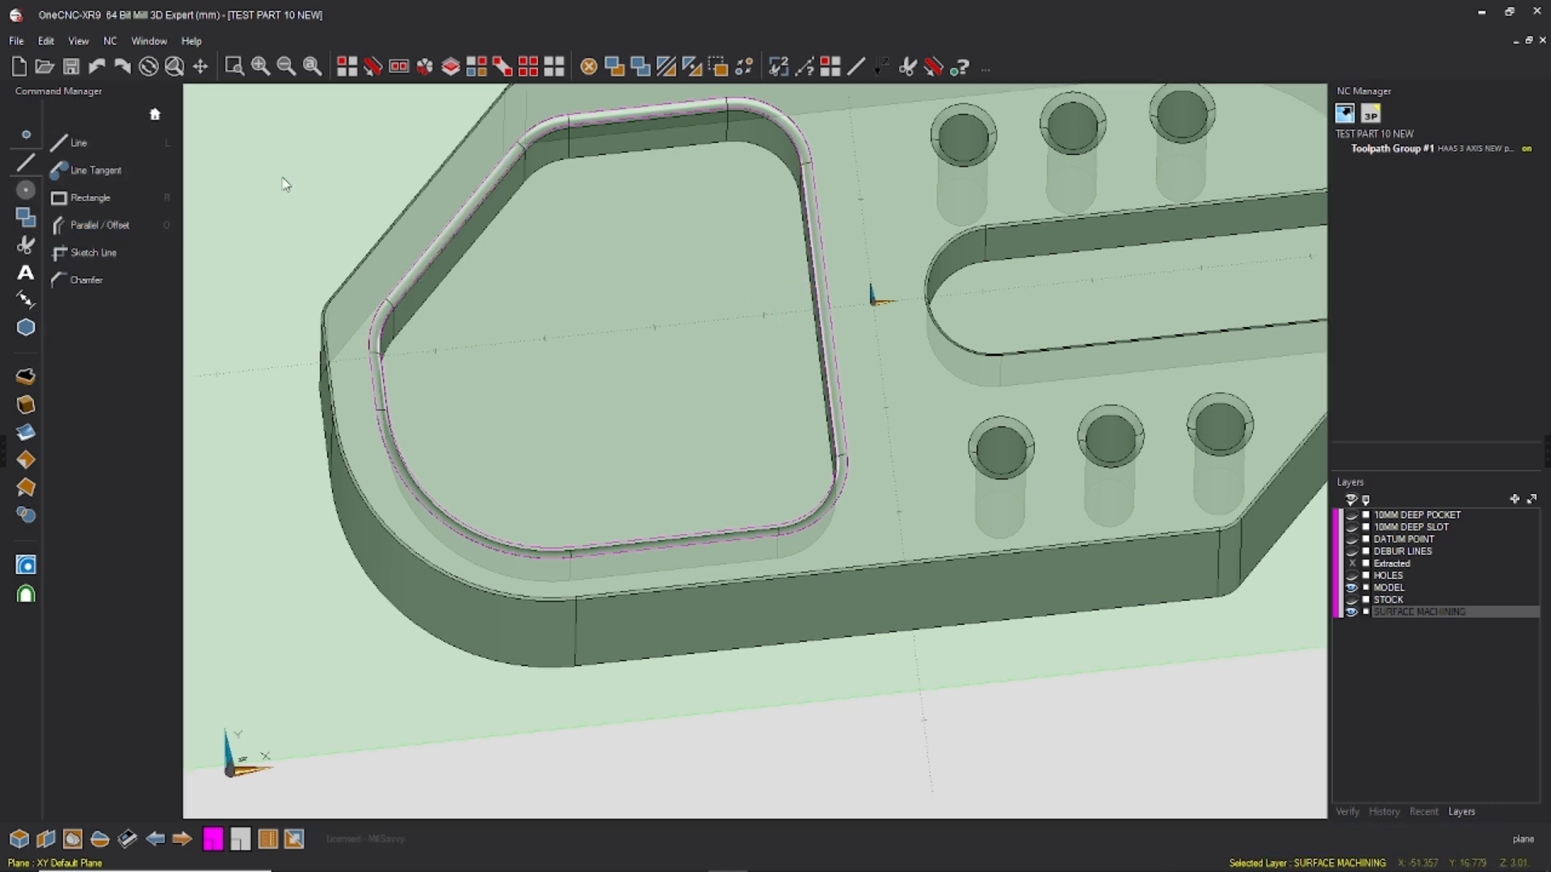
pyautogui.click(113, 227)
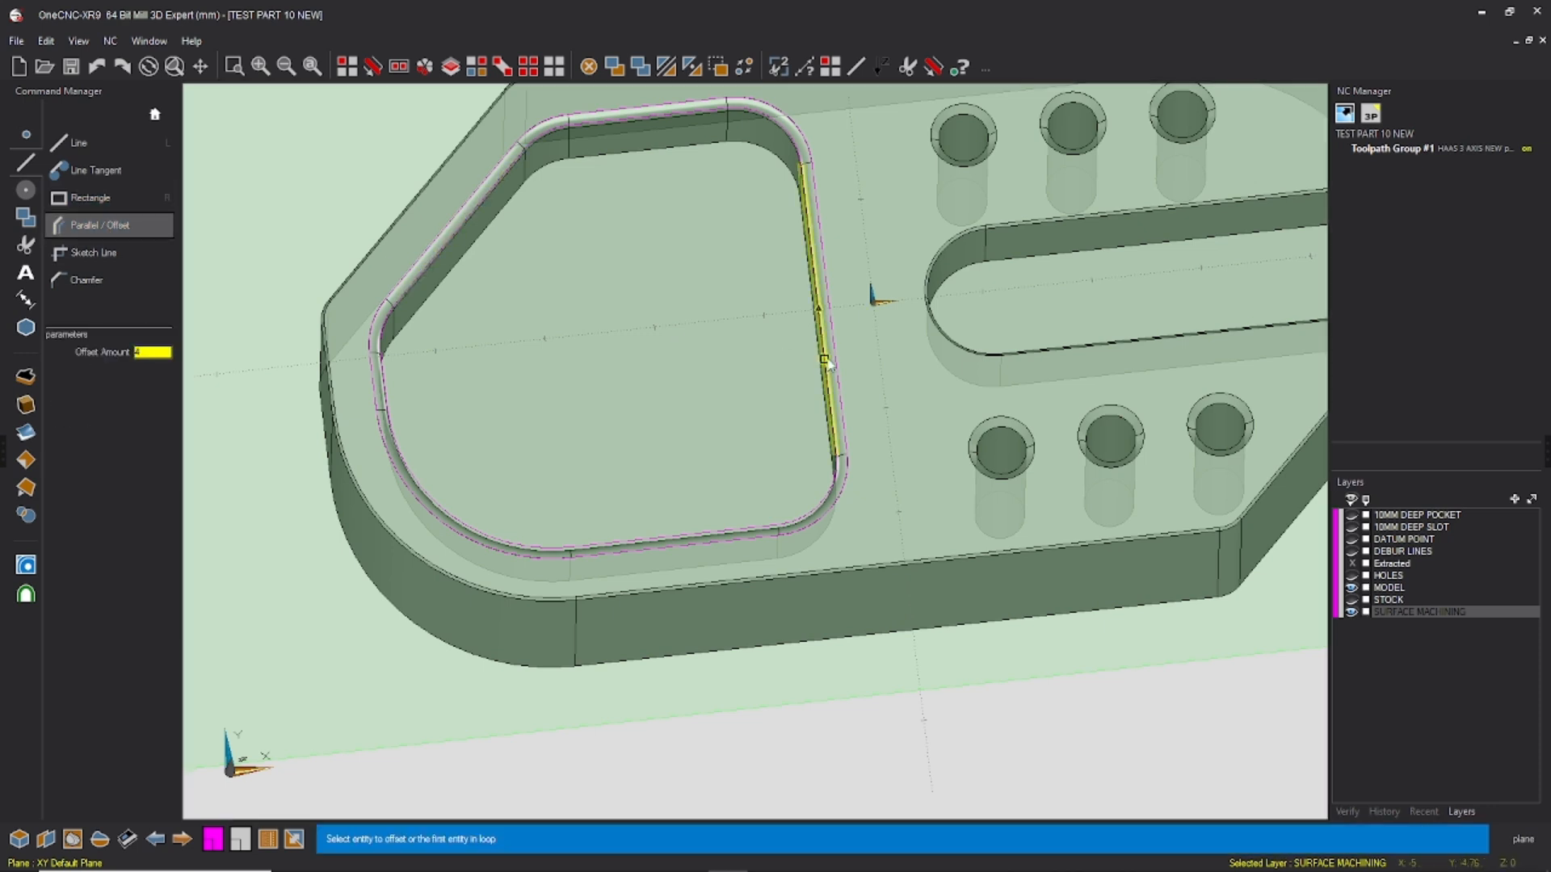
pyautogui.click(818, 310)
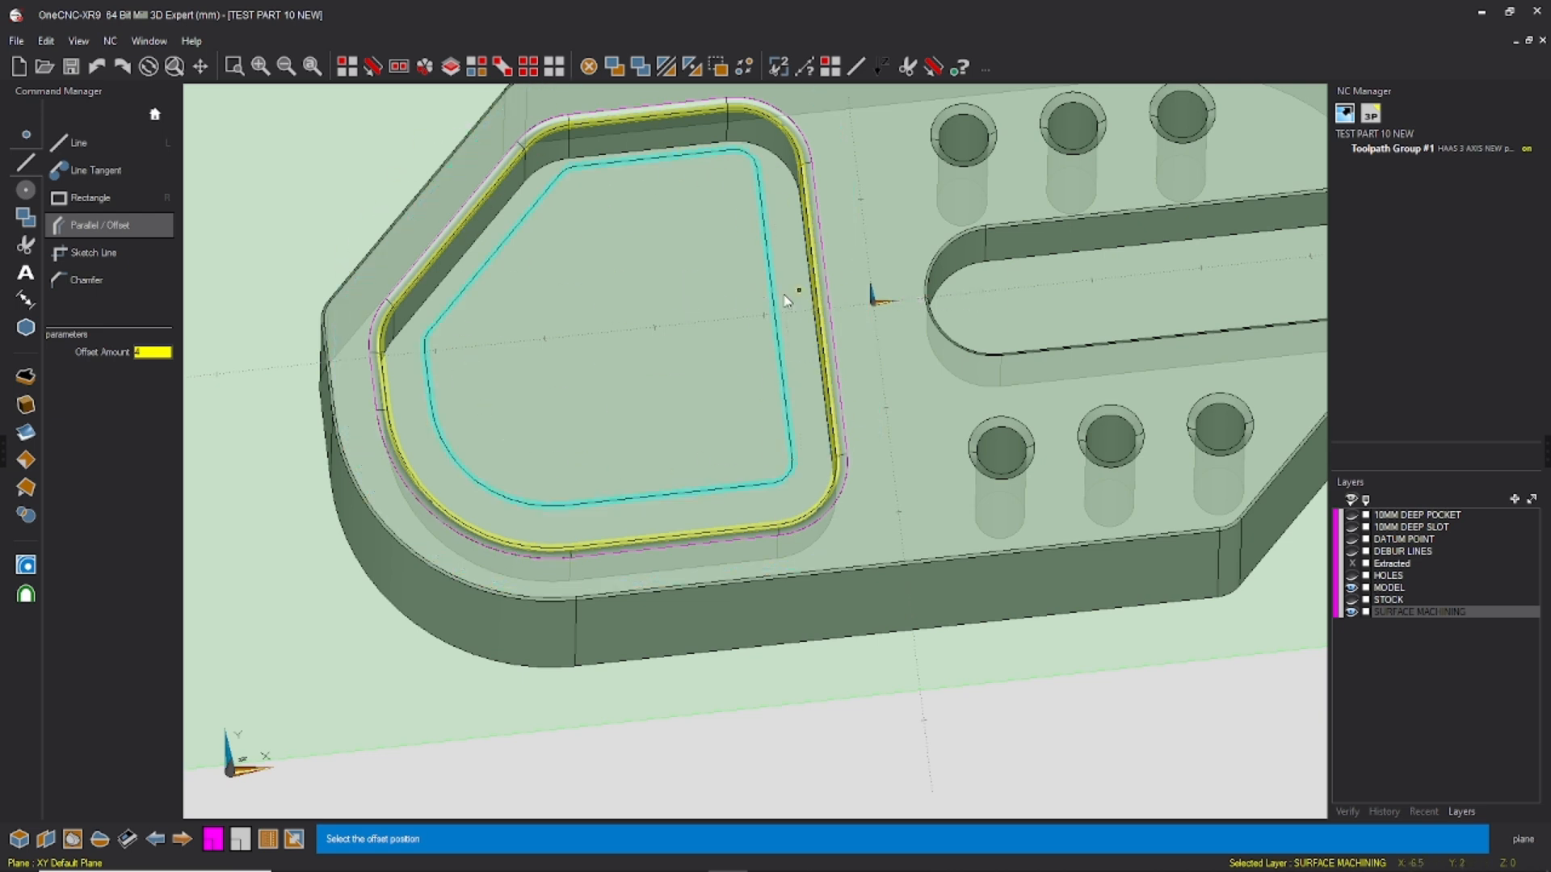
pyautogui.click(737, 316)
pyautogui.press('Escape')
# Step: Delete the original inner rim loop, keeping the outer loop and the new offset loop
pyautogui.moveTo(878, 354); pyautogui.dragTo(844, 287, button='middle')
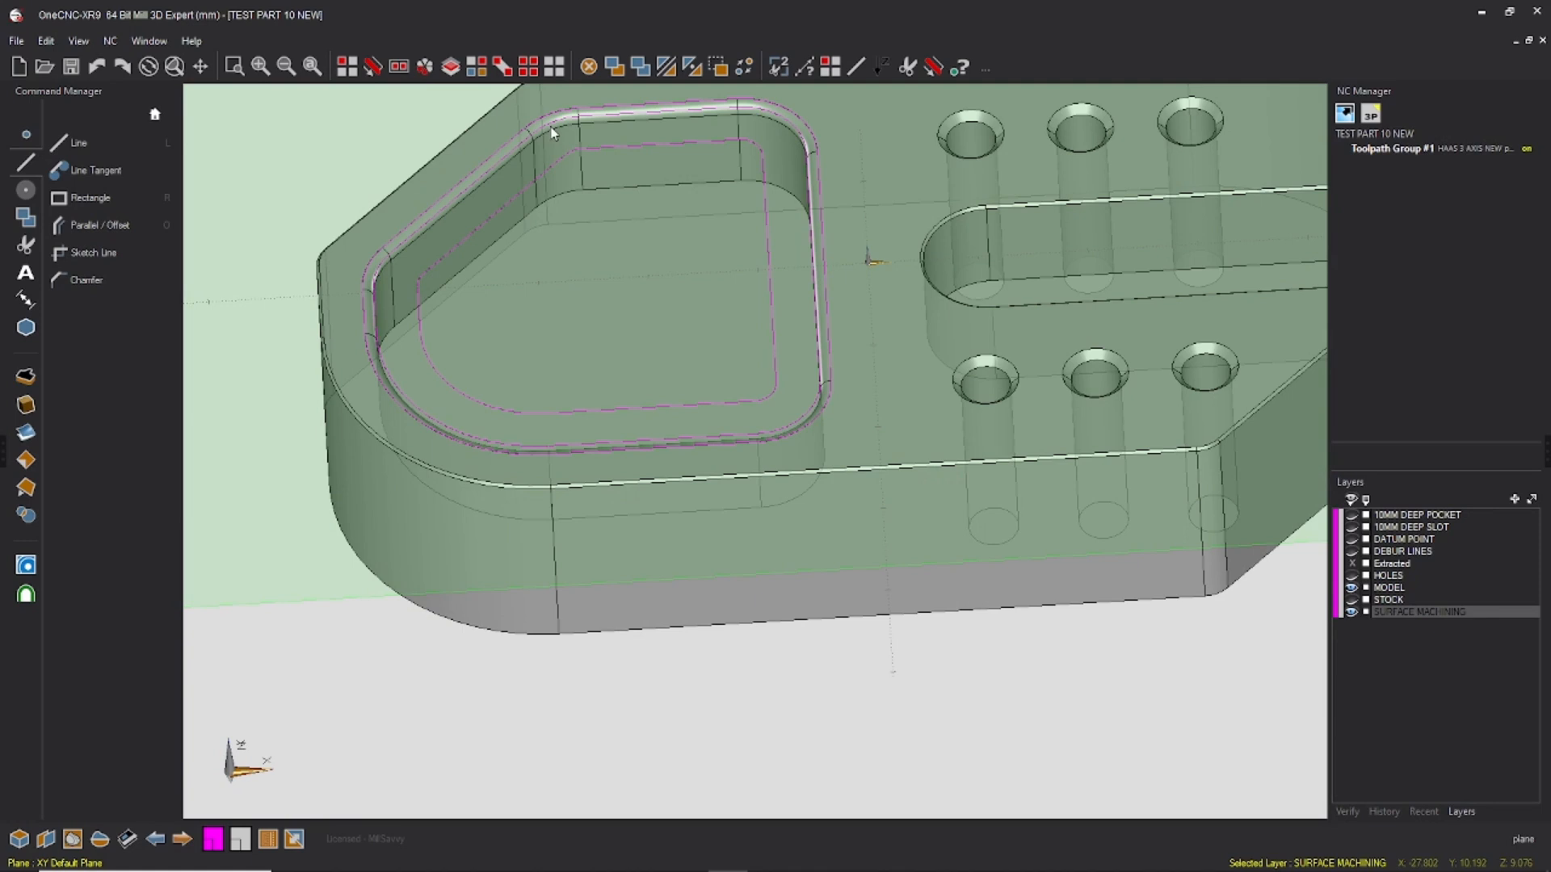
pyautogui.click(372, 66)
pyautogui.click(440, 213)
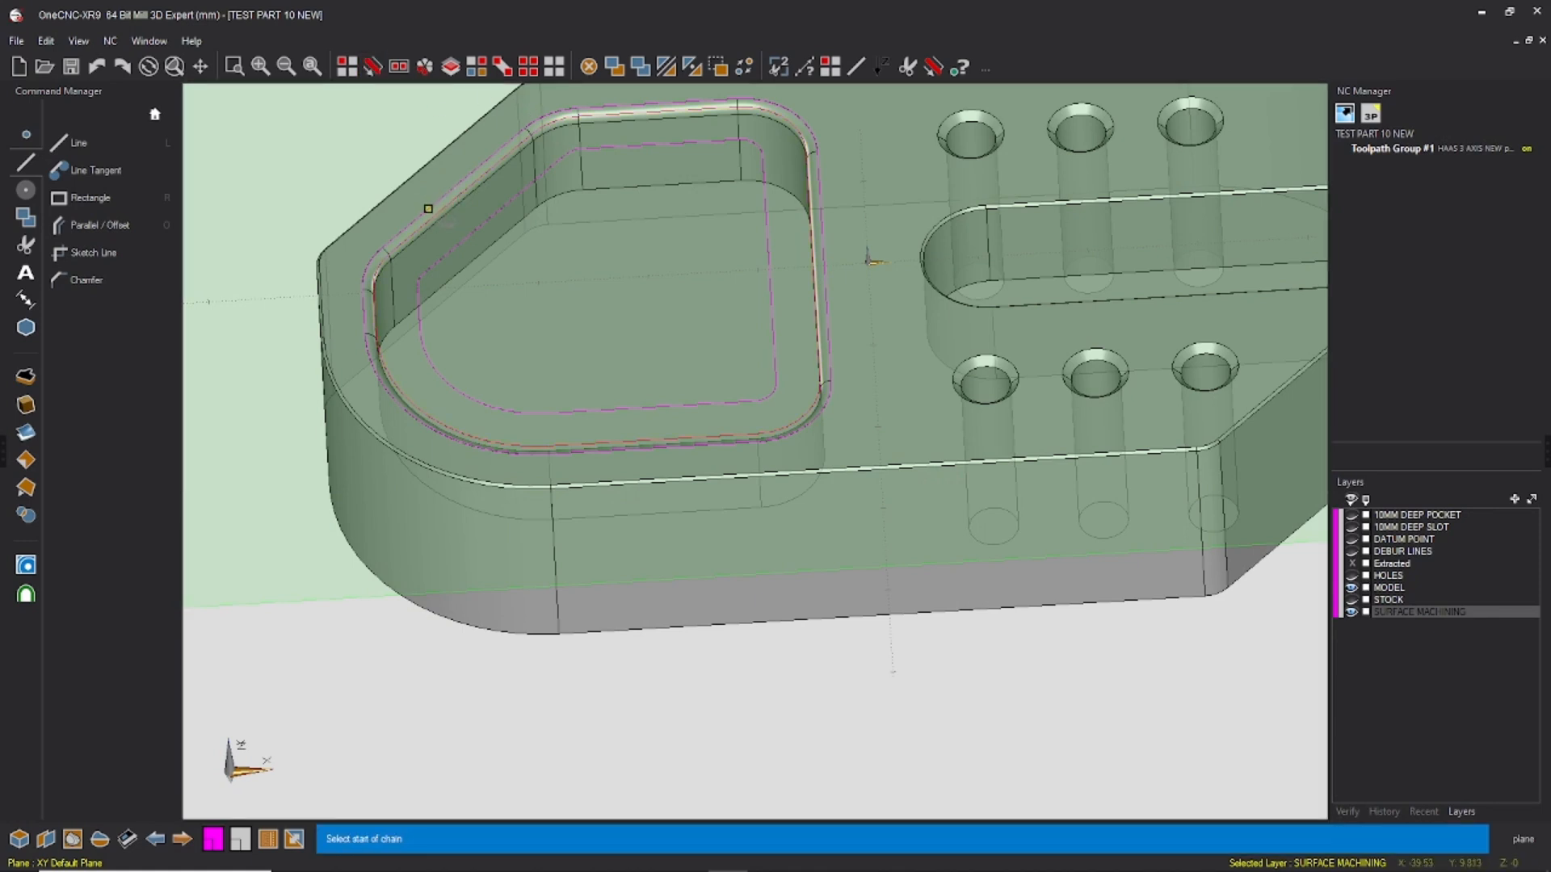
pyautogui.press('Escape')
pyautogui.press('Delete')
# Step: Hide the SURFACE MACHINING layer and save the part file
pyautogui.moveTo(723, 292)
pyautogui.mouseDown(button='middle')
pyautogui.moveTo(665, 281)
pyautogui.moveTo(703, 277)
pyautogui.moveTo(713, 296)
pyautogui.mouseUp(button='middle')
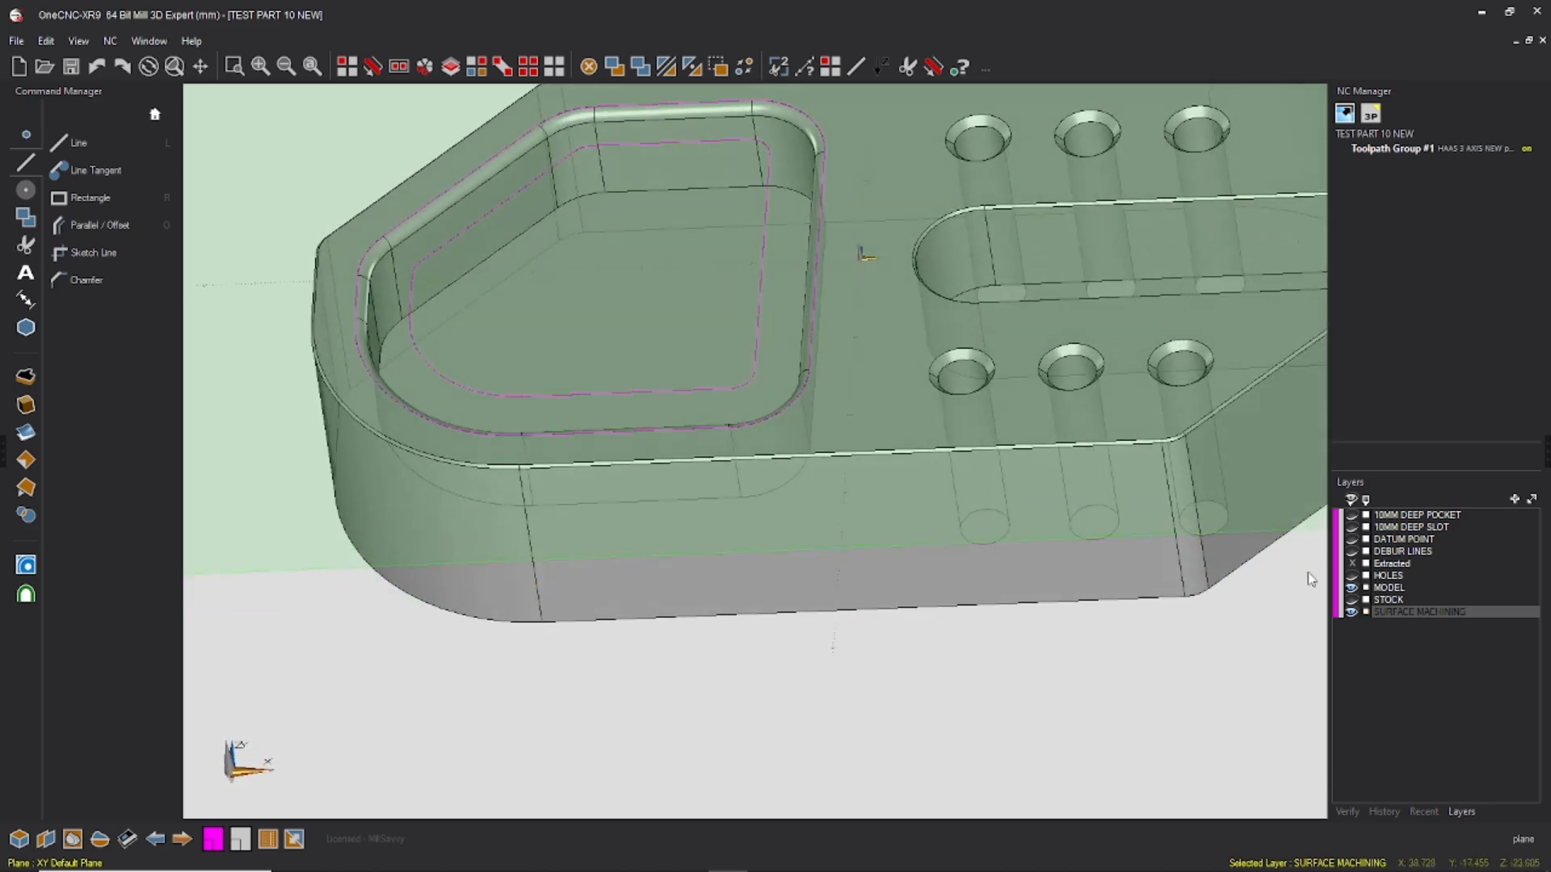
pyautogui.click(1352, 614)
pyautogui.moveTo(1104, 347); pyautogui.dragTo(1186, 414, button='middle')
pyautogui.scroll(-2, 992, 323)
pyautogui.scroll(-1, 943, 328)
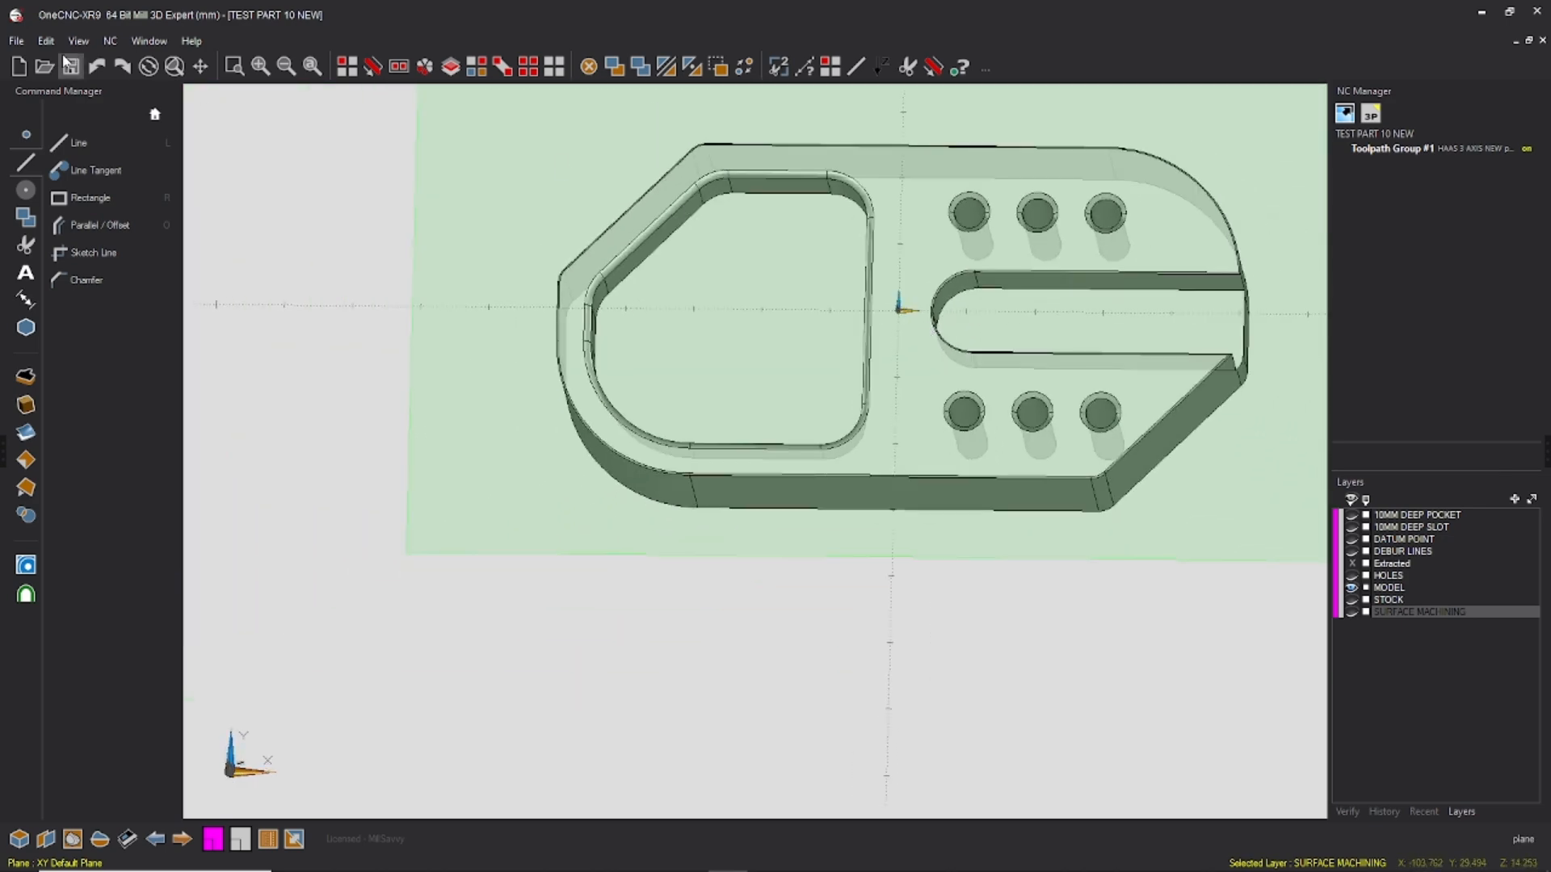
pyautogui.click(20, 40)
pyautogui.click(47, 135)
# Step: Show the STOCK layer together with the model
pyautogui.moveTo(904, 267); pyautogui.dragTo(937, 271, button='middle')
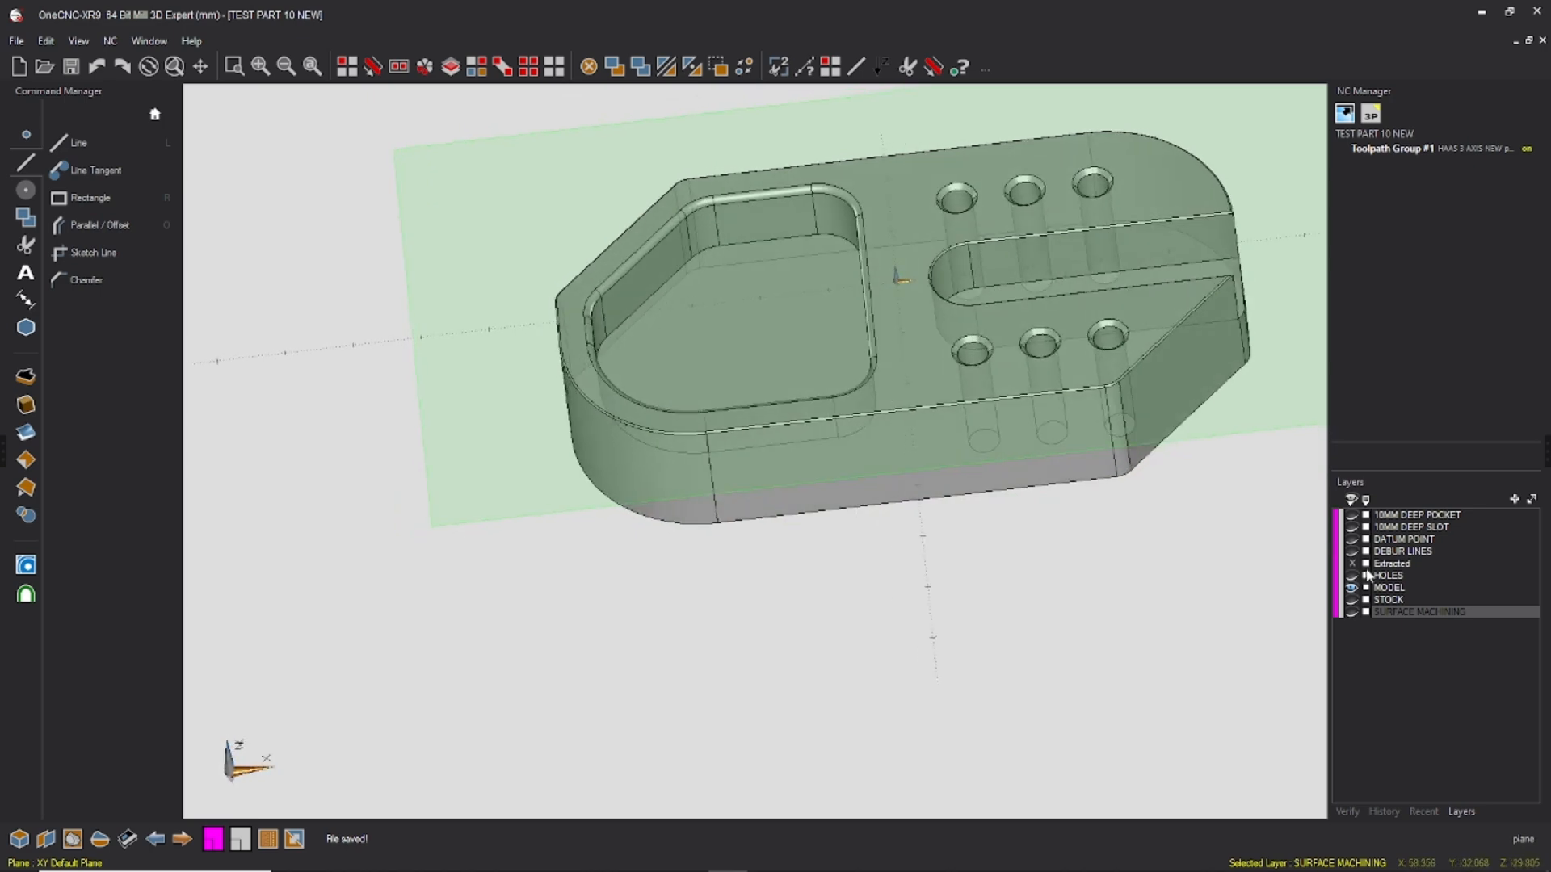
pyautogui.click(1353, 601)
pyautogui.rightClick(817, 255)
pyautogui.click(821, 252)
pyautogui.scroll(-3, 1052, 240)
pyautogui.moveTo(897, 318); pyautogui.dragTo(900, 222, button='middle')
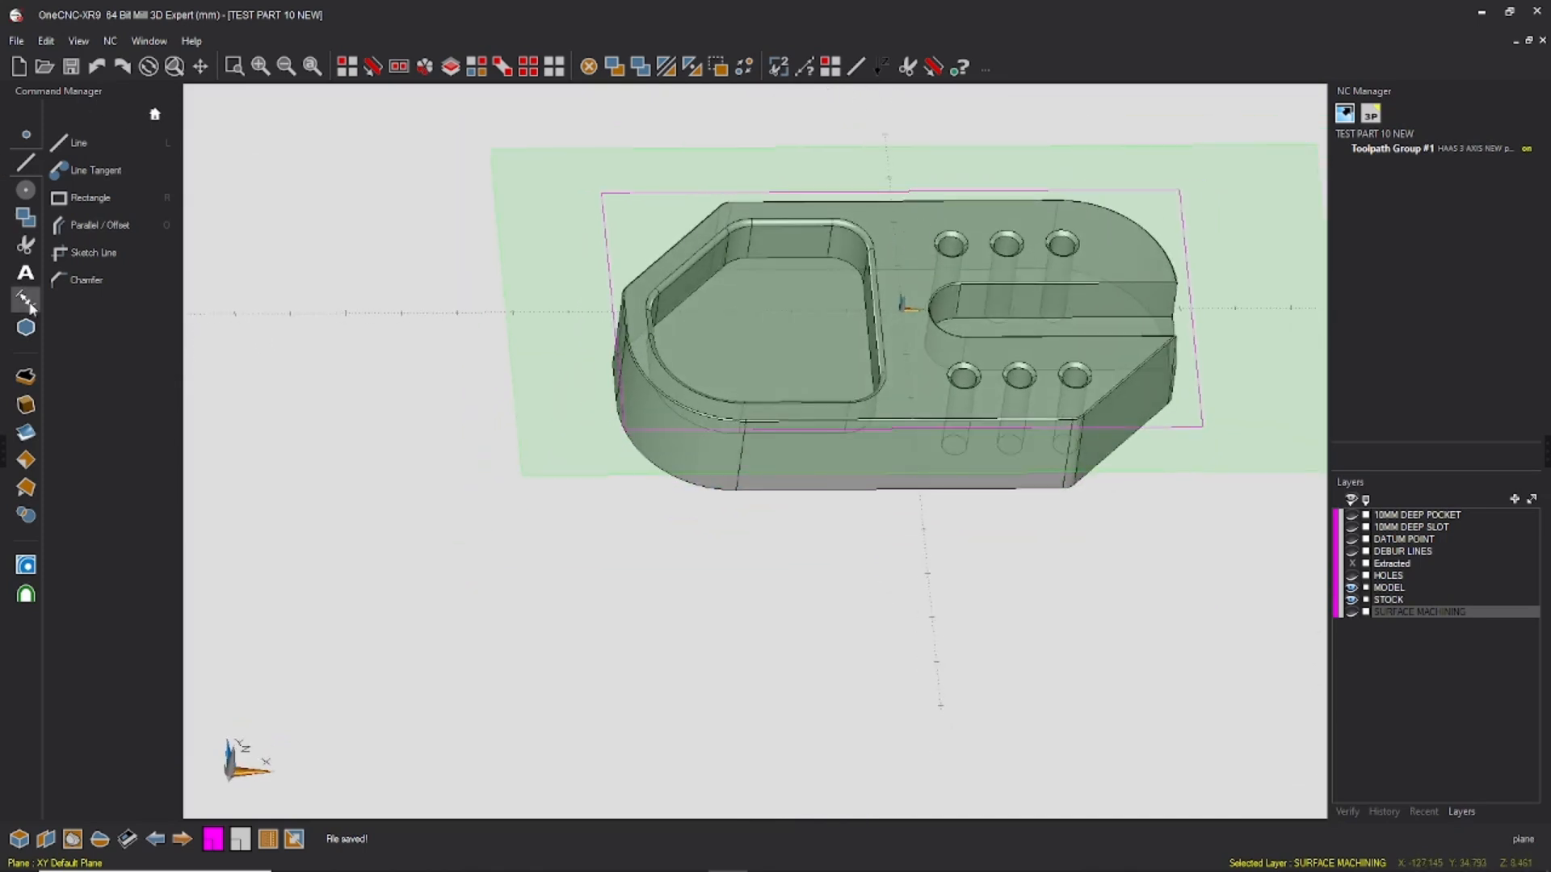
# Step: Start a Facing operation bounded by the stock rectangle and accept the 63MM MITSI face mill as the tool
pyautogui.click(26, 565)
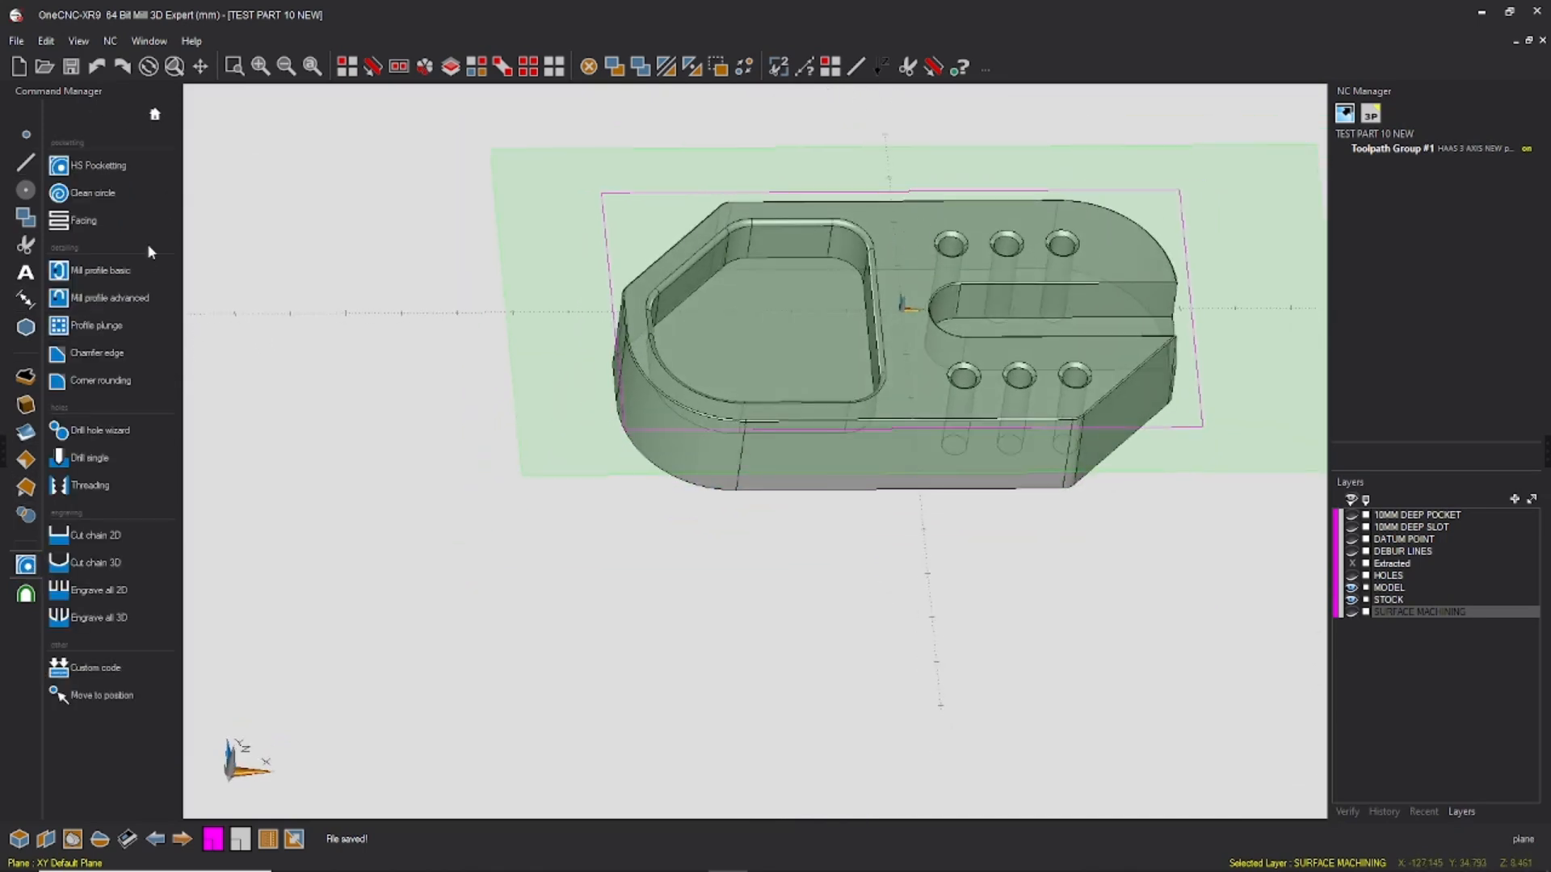
pyautogui.click(92, 216)
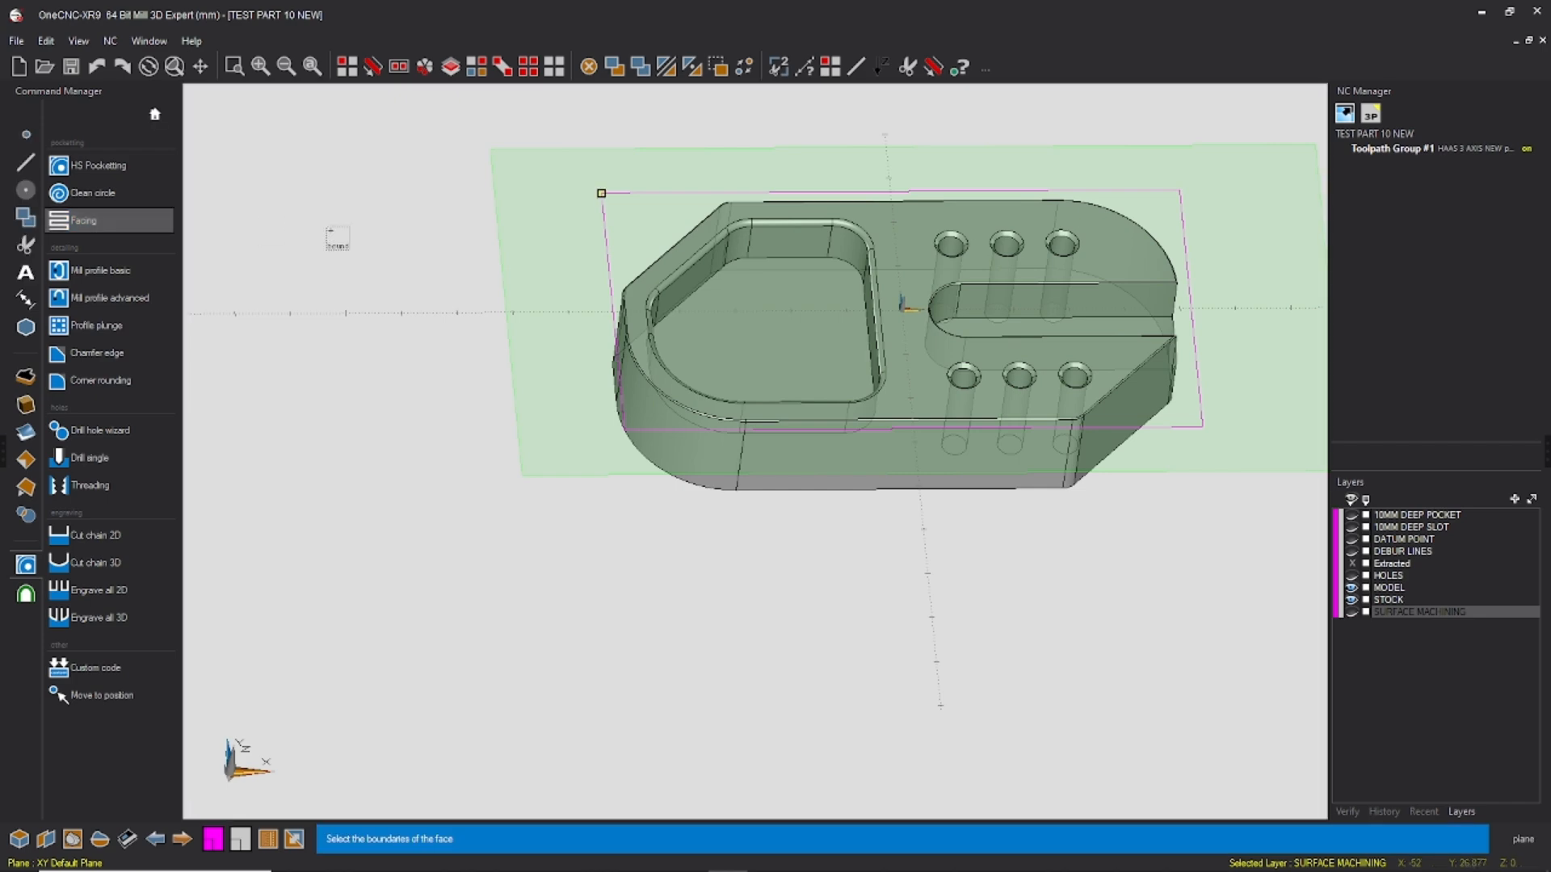
pyautogui.click(687, 192)
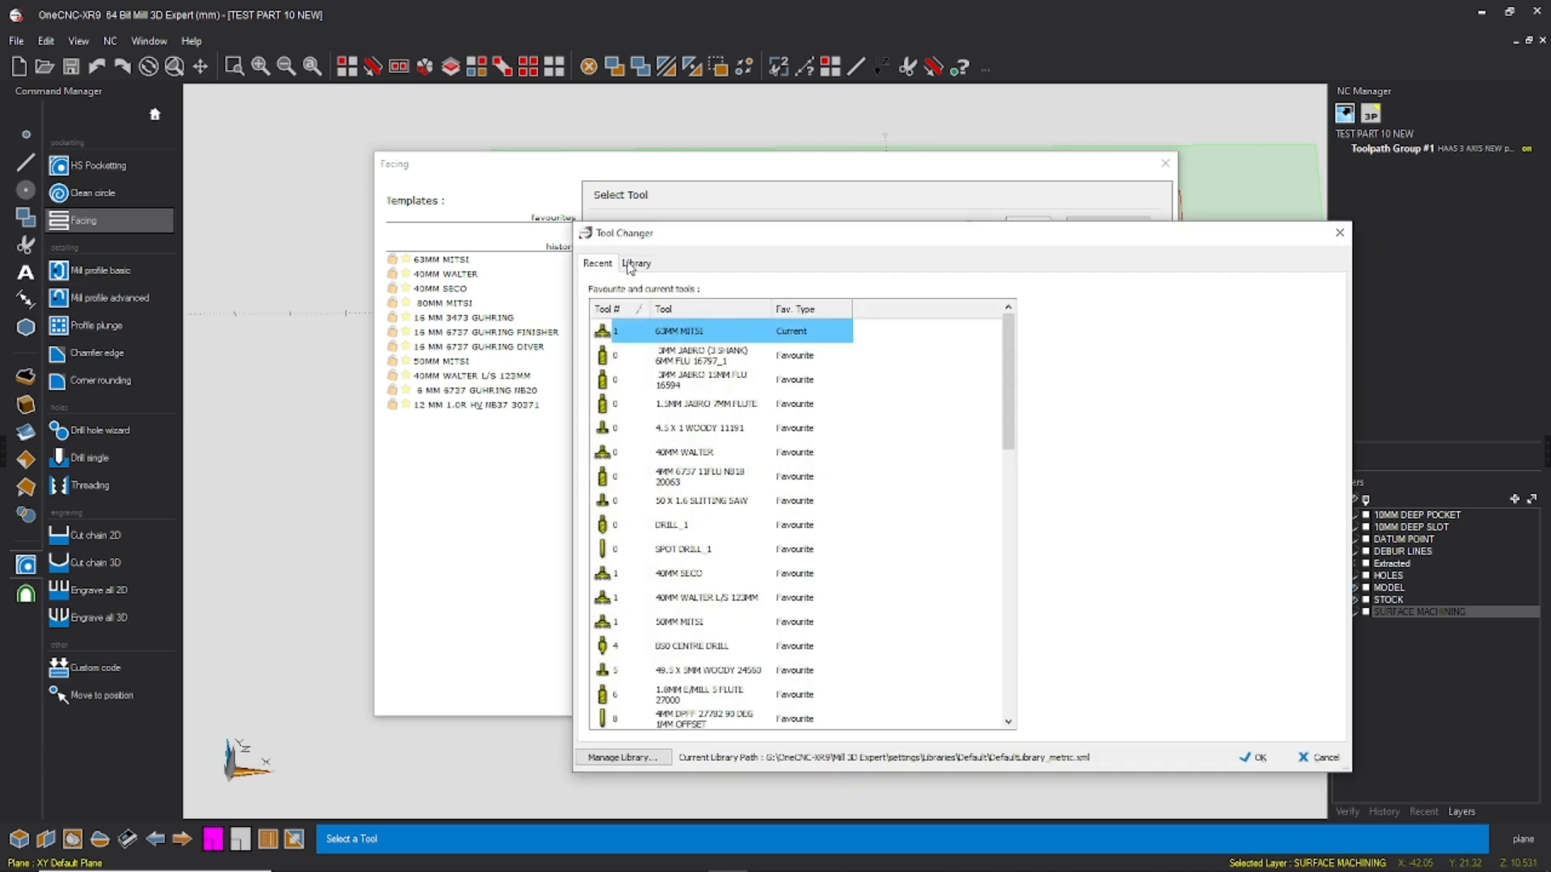
pyautogui.click(635, 263)
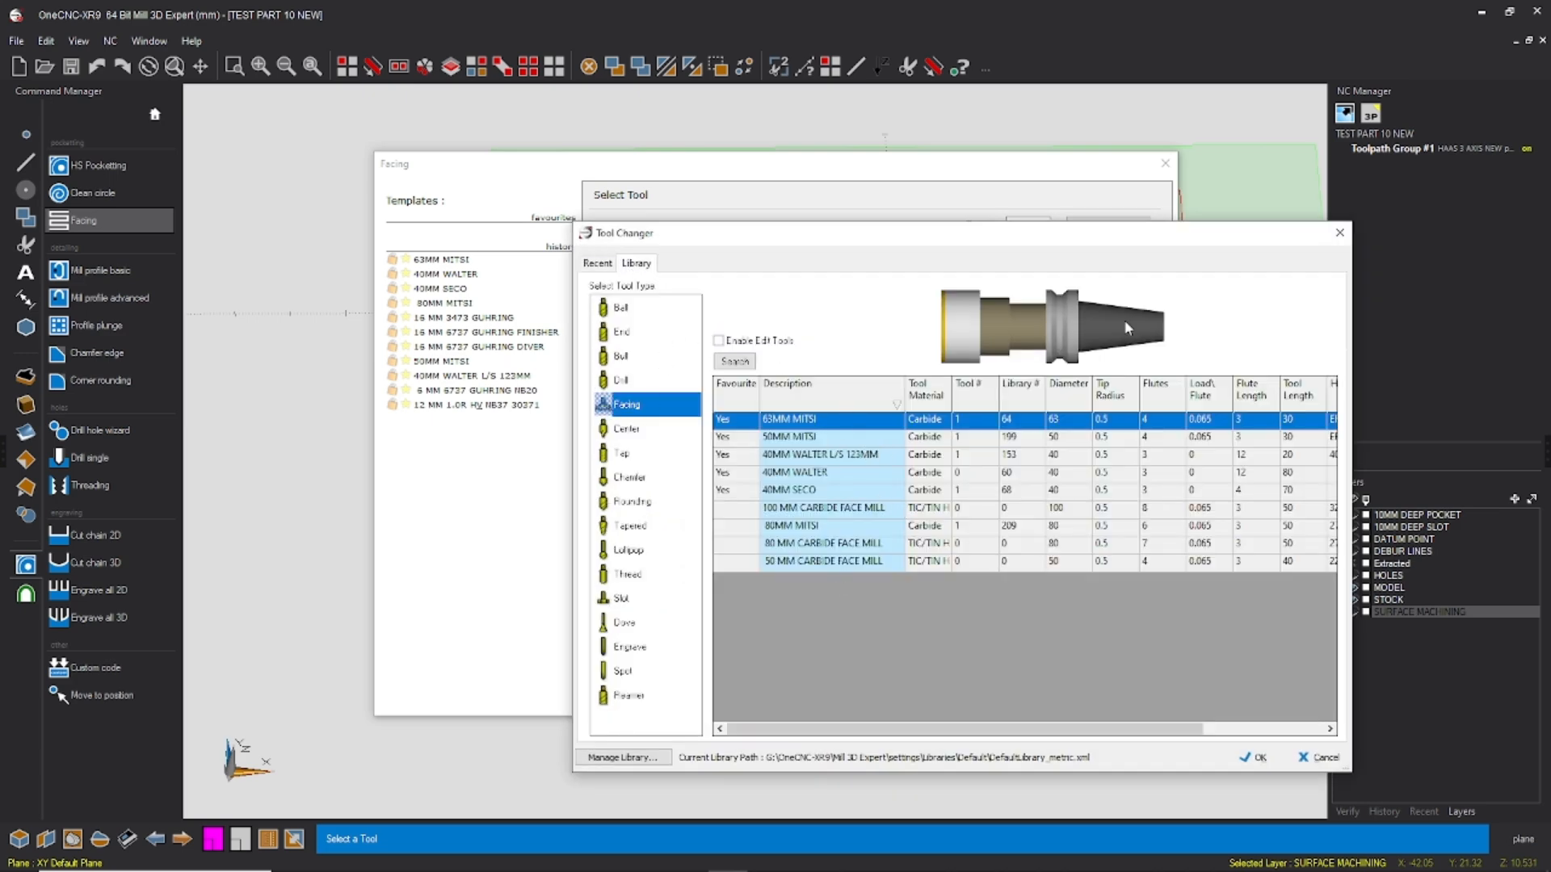
pyautogui.click(1339, 233)
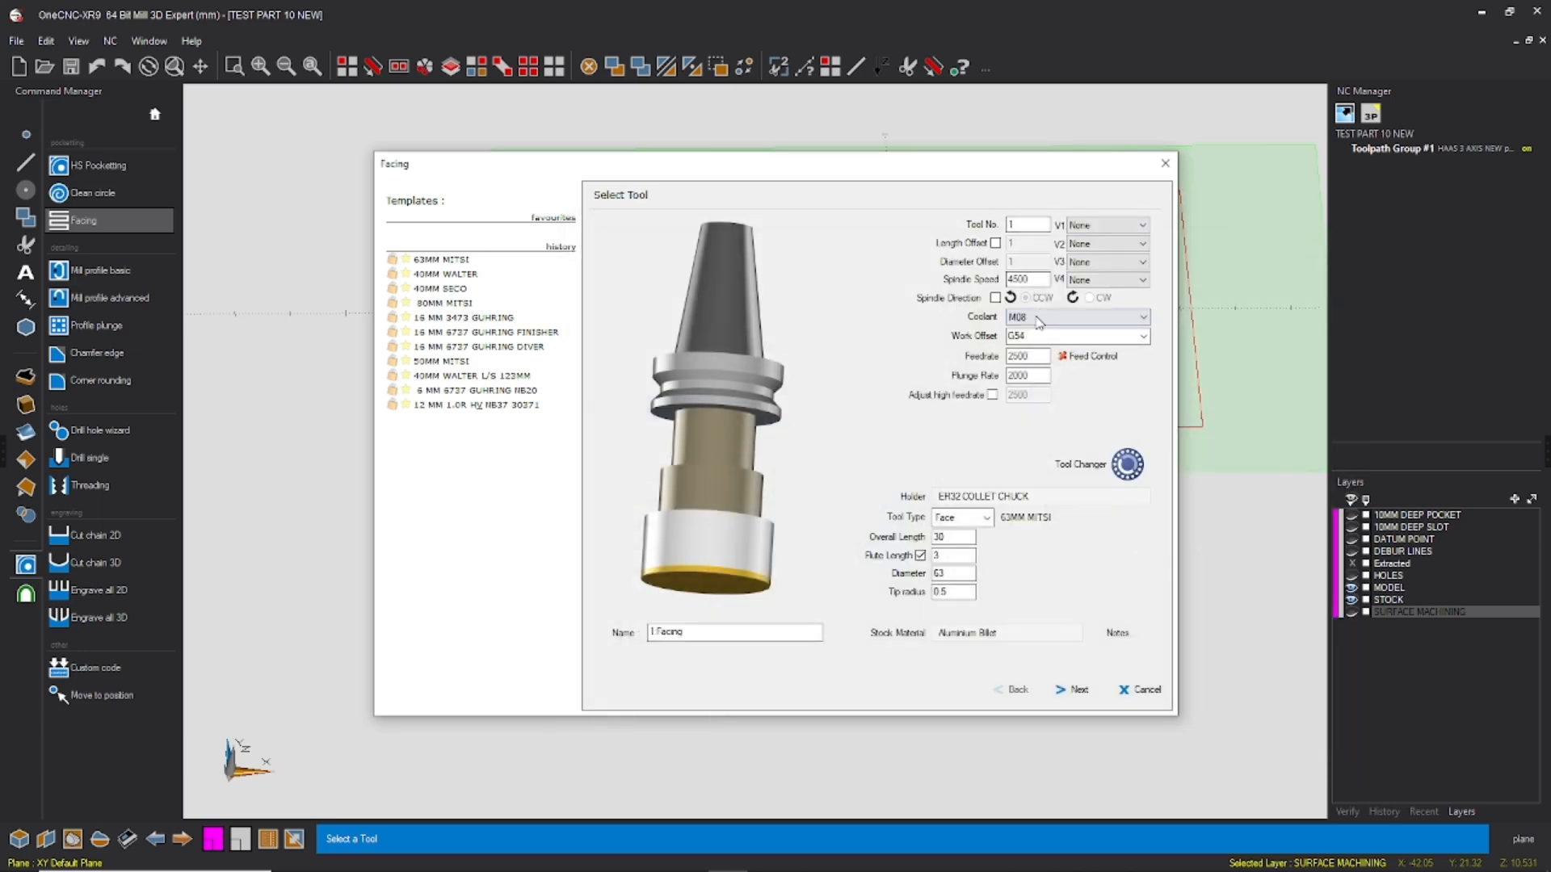
pyautogui.click(1081, 691)
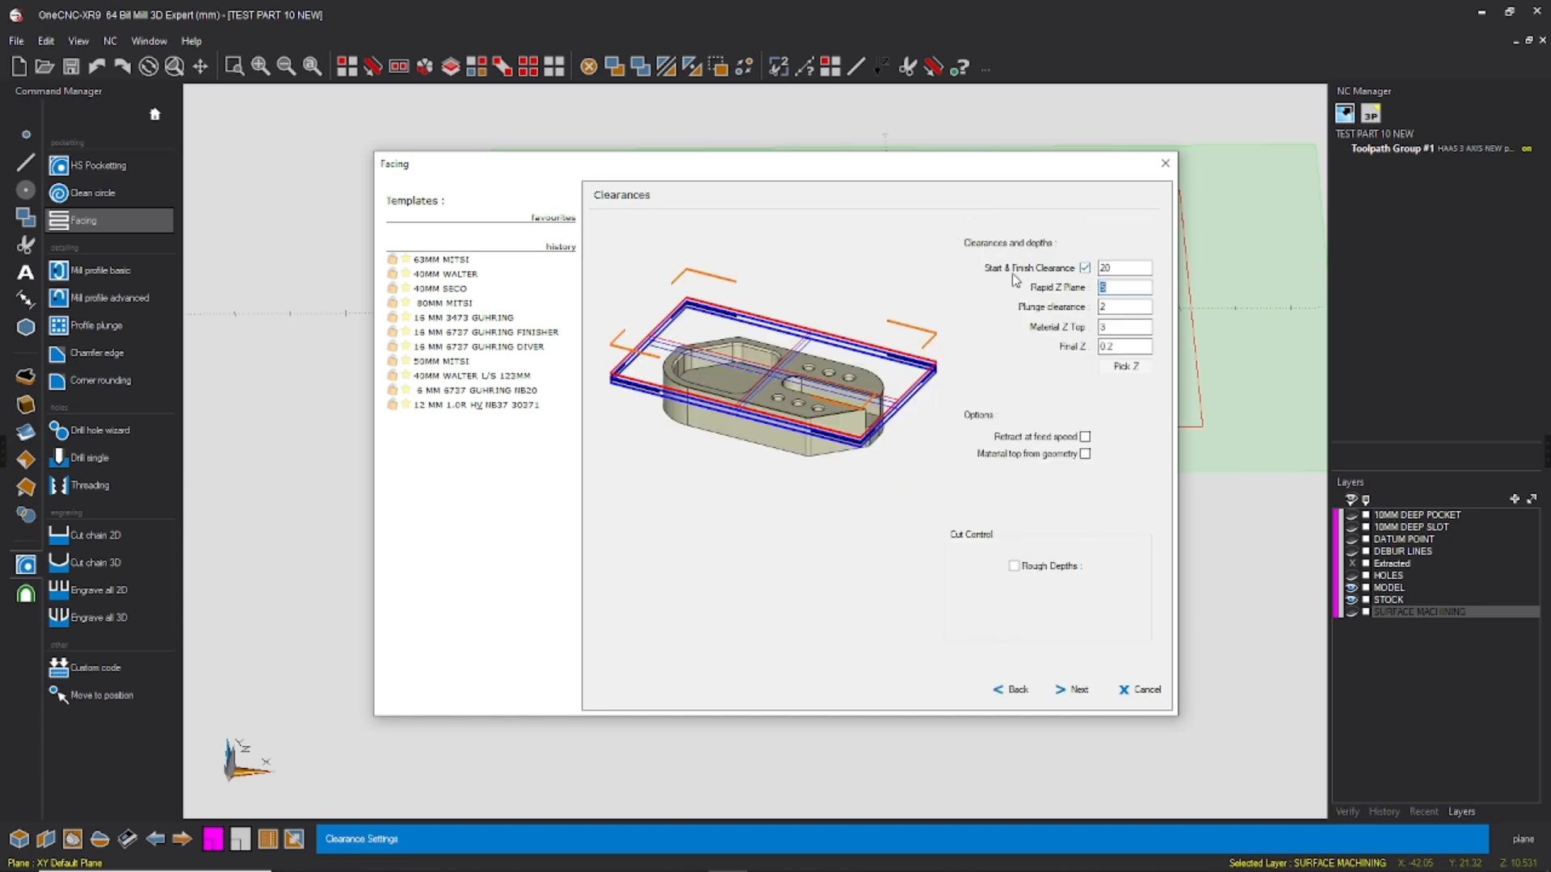
# Step: Set the facing clearances to a Rapid Z Plane of 5 and a Material Z Top of 3
pyautogui.moveTo(1120, 268); pyautogui.dragTo(1069, 271)
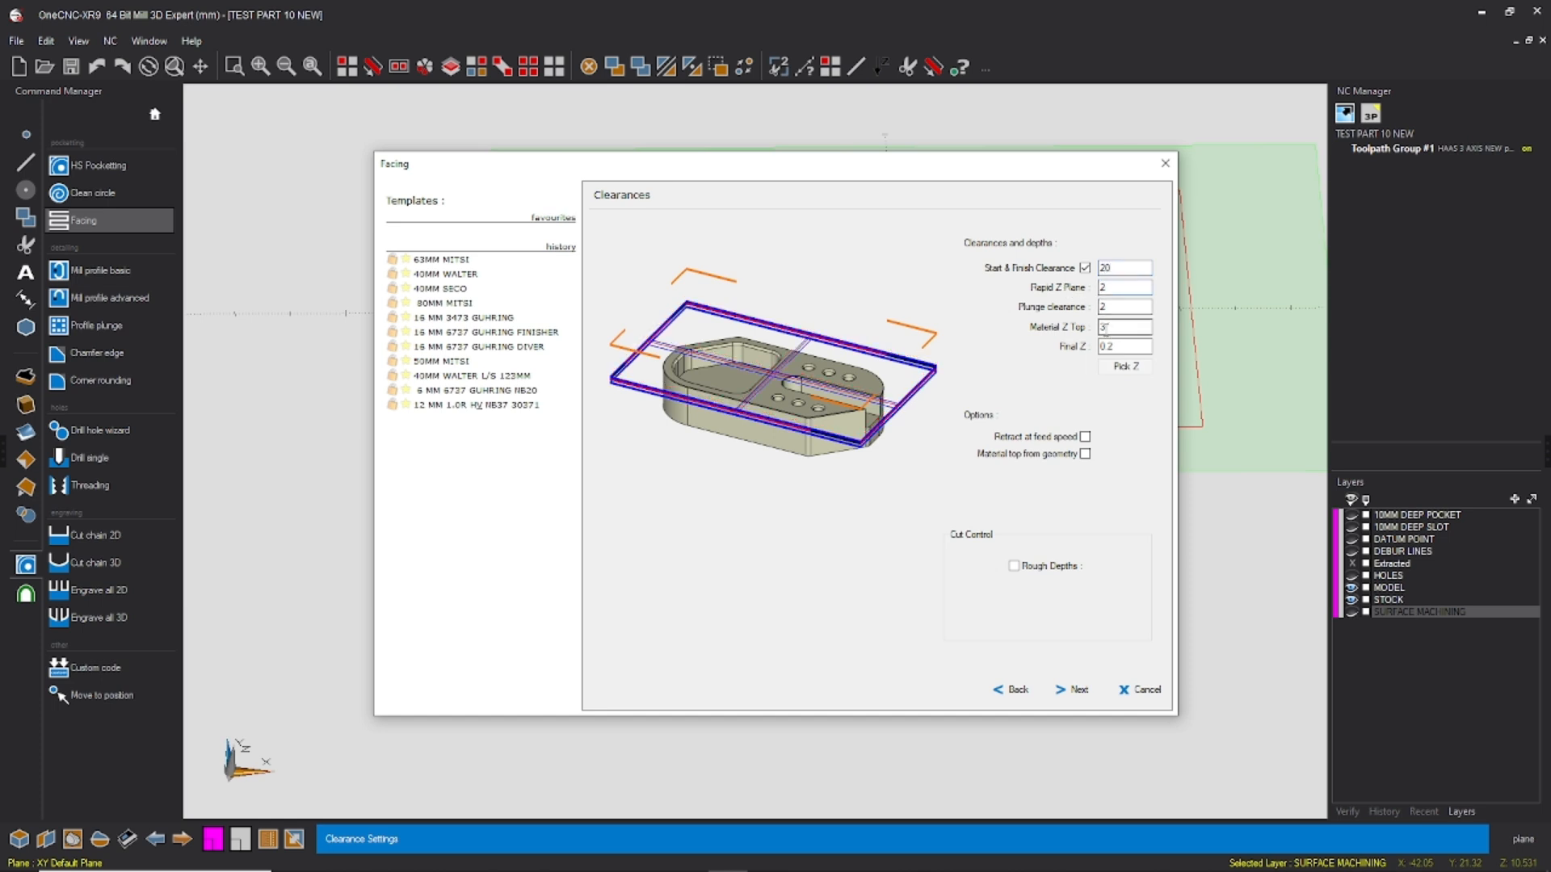
pyautogui.doubleClick(1102, 327)
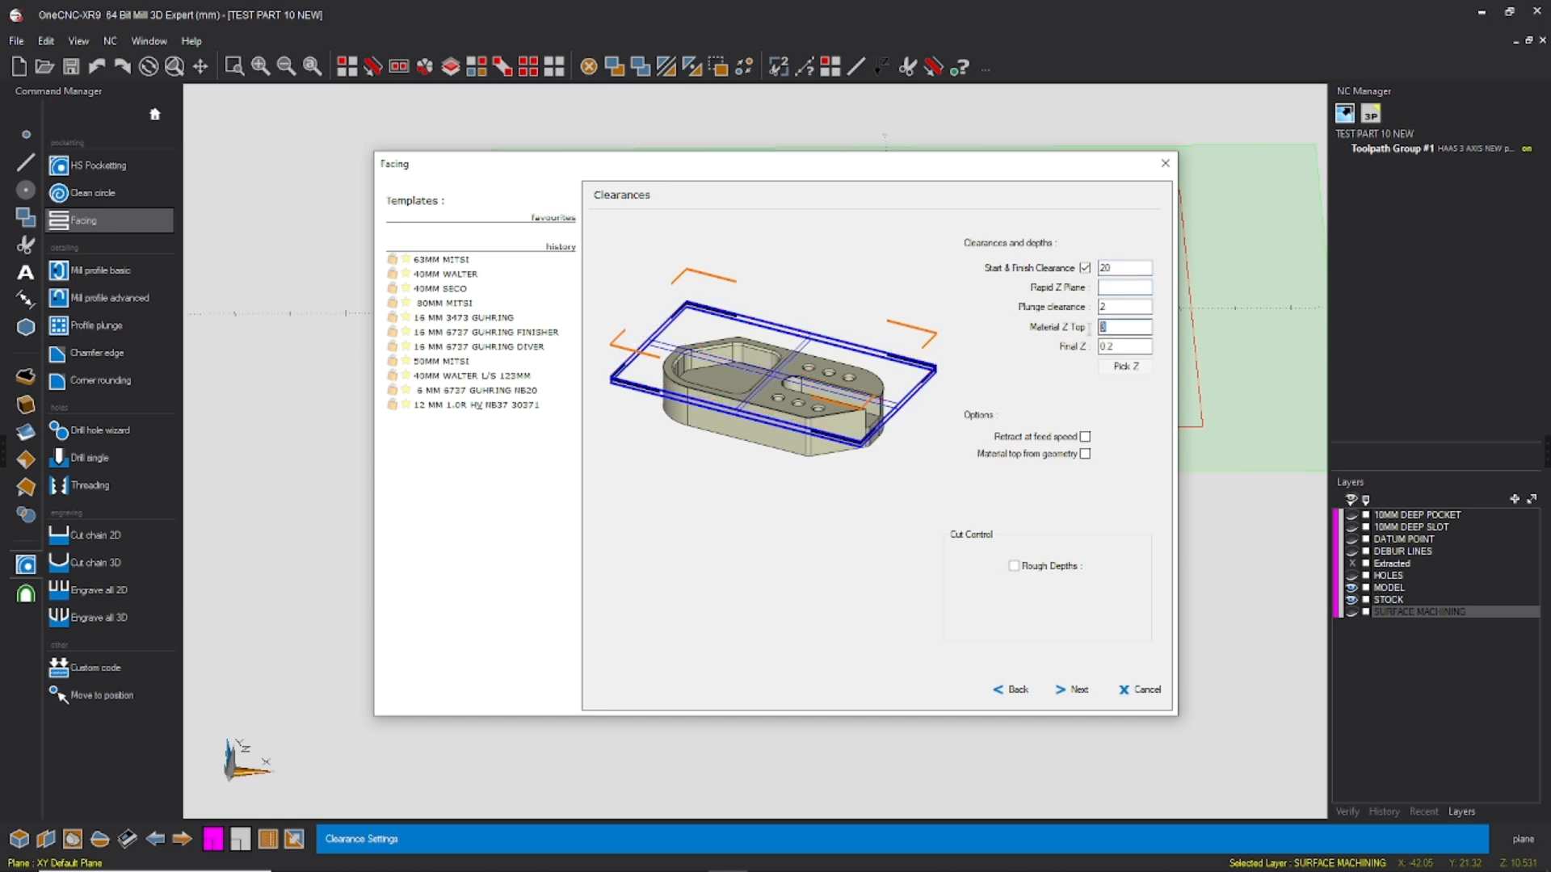
pyautogui.write('3')
pyautogui.click(1103, 288)
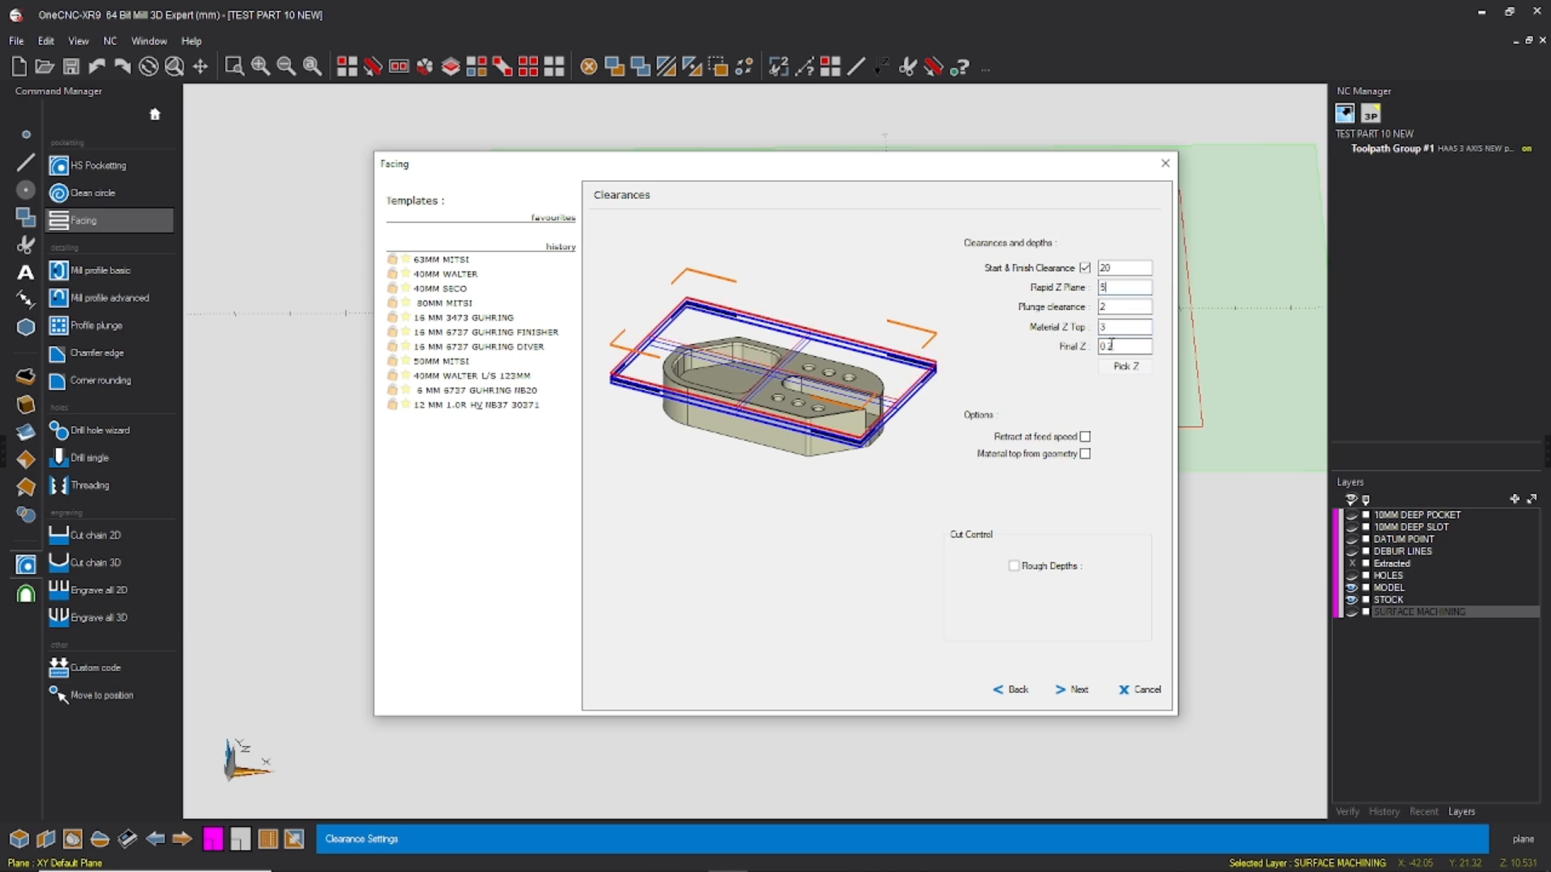
pyautogui.doubleClick(1103, 287)
pyautogui.doubleClick(1103, 327)
pyautogui.press('Tab')
pyautogui.click(1072, 689)
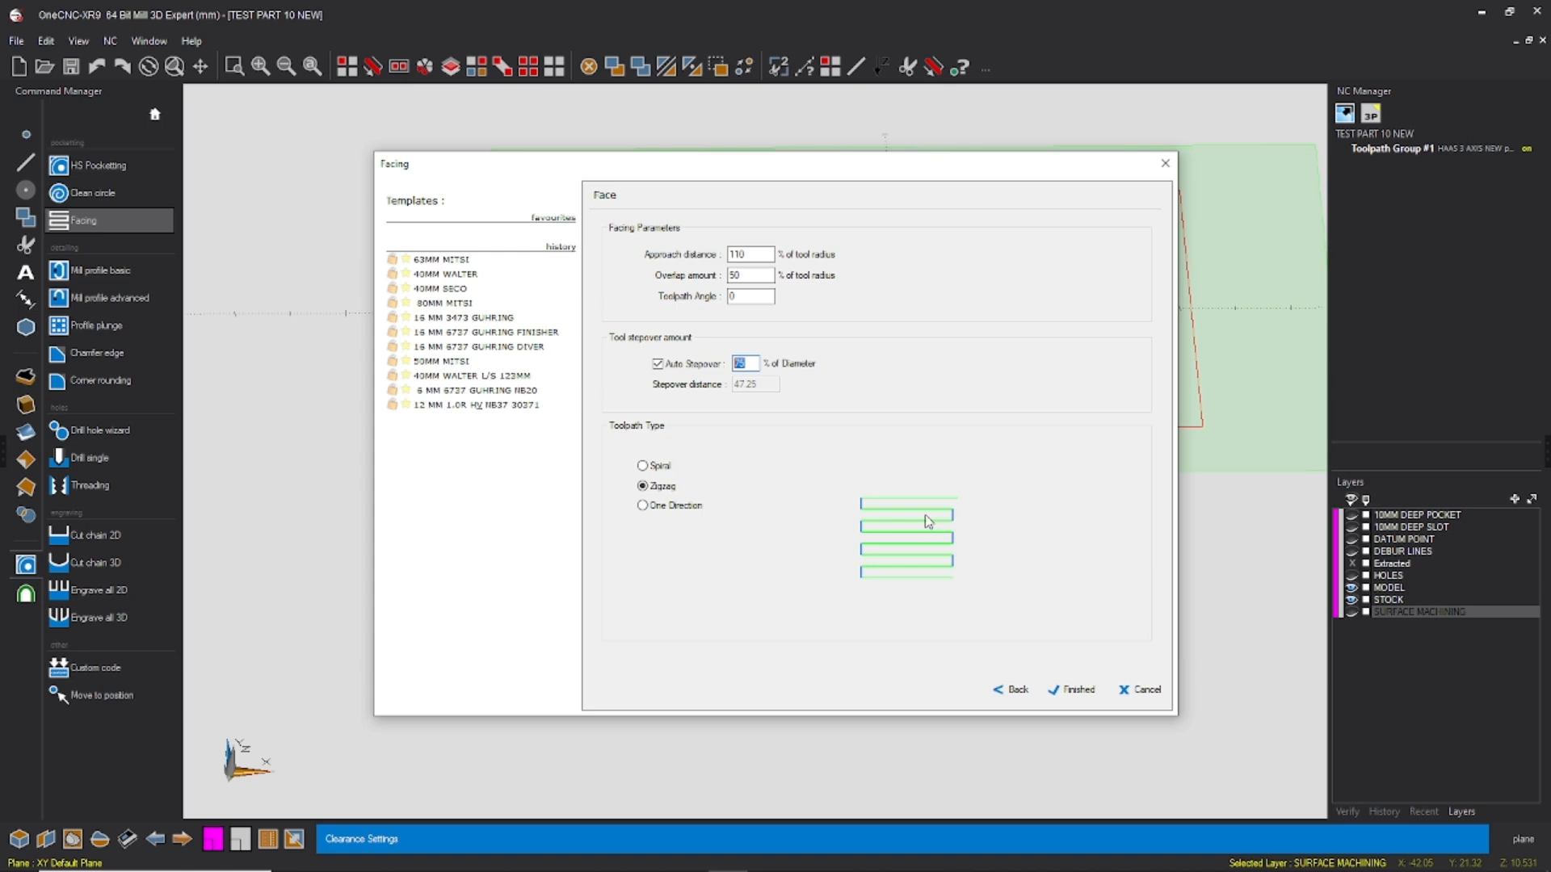
# Step: Choose the Zigzag toolpath type and generate the facing toolpath
pyautogui.click(656, 467)
pyautogui.click(670, 509)
pyautogui.click(664, 487)
pyautogui.click(1072, 689)
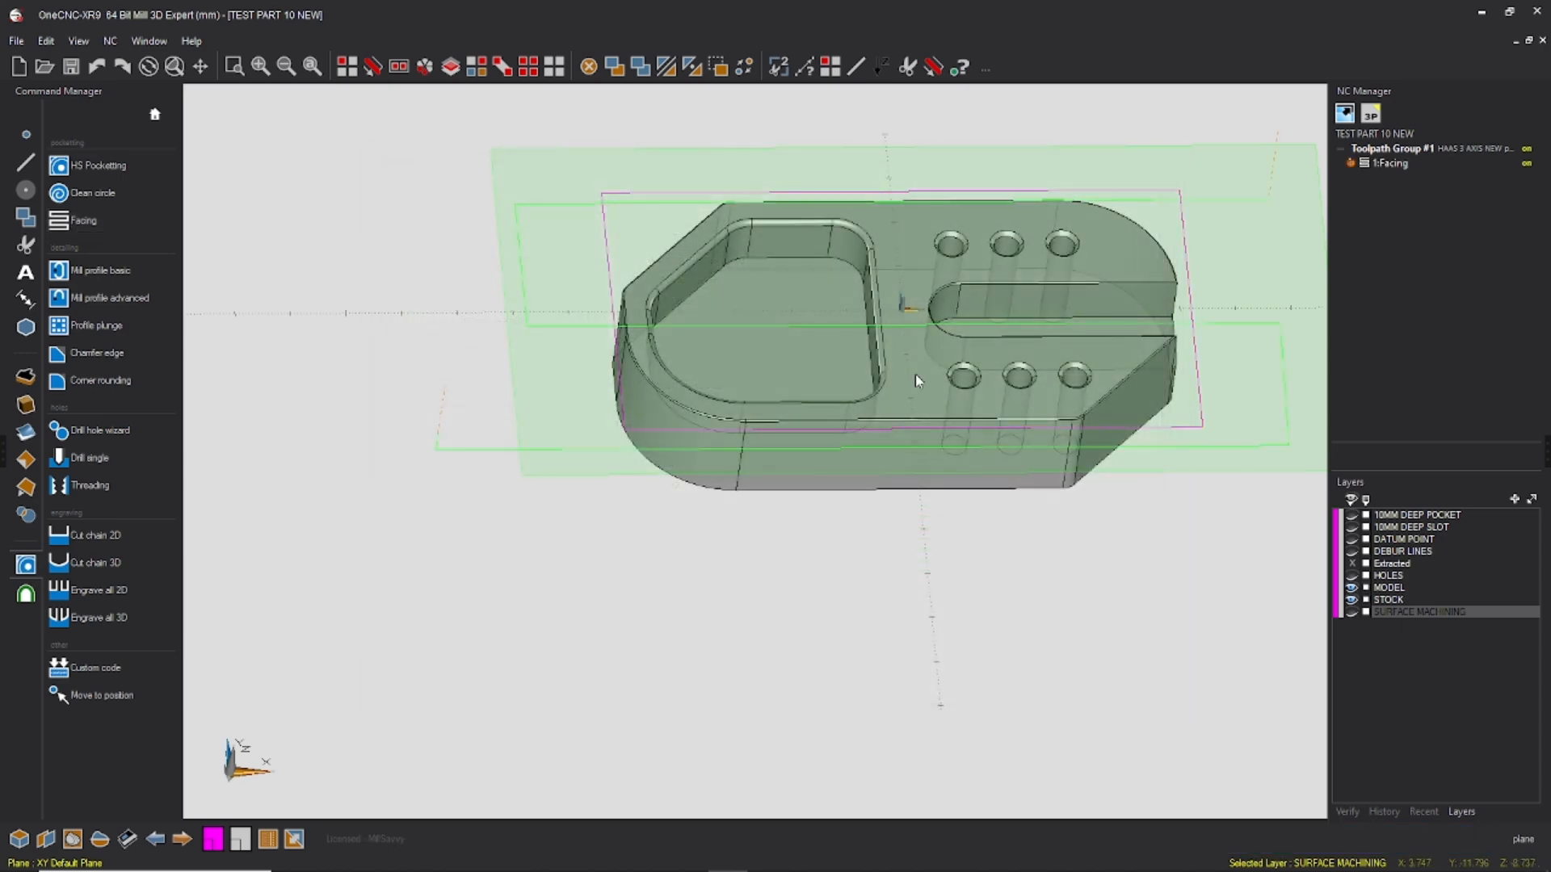
# Step: Edit the Facing operation's automatic stepover percentage to produce a single central pass and regenerate the toolpath
pyautogui.rightClick(769, 350)
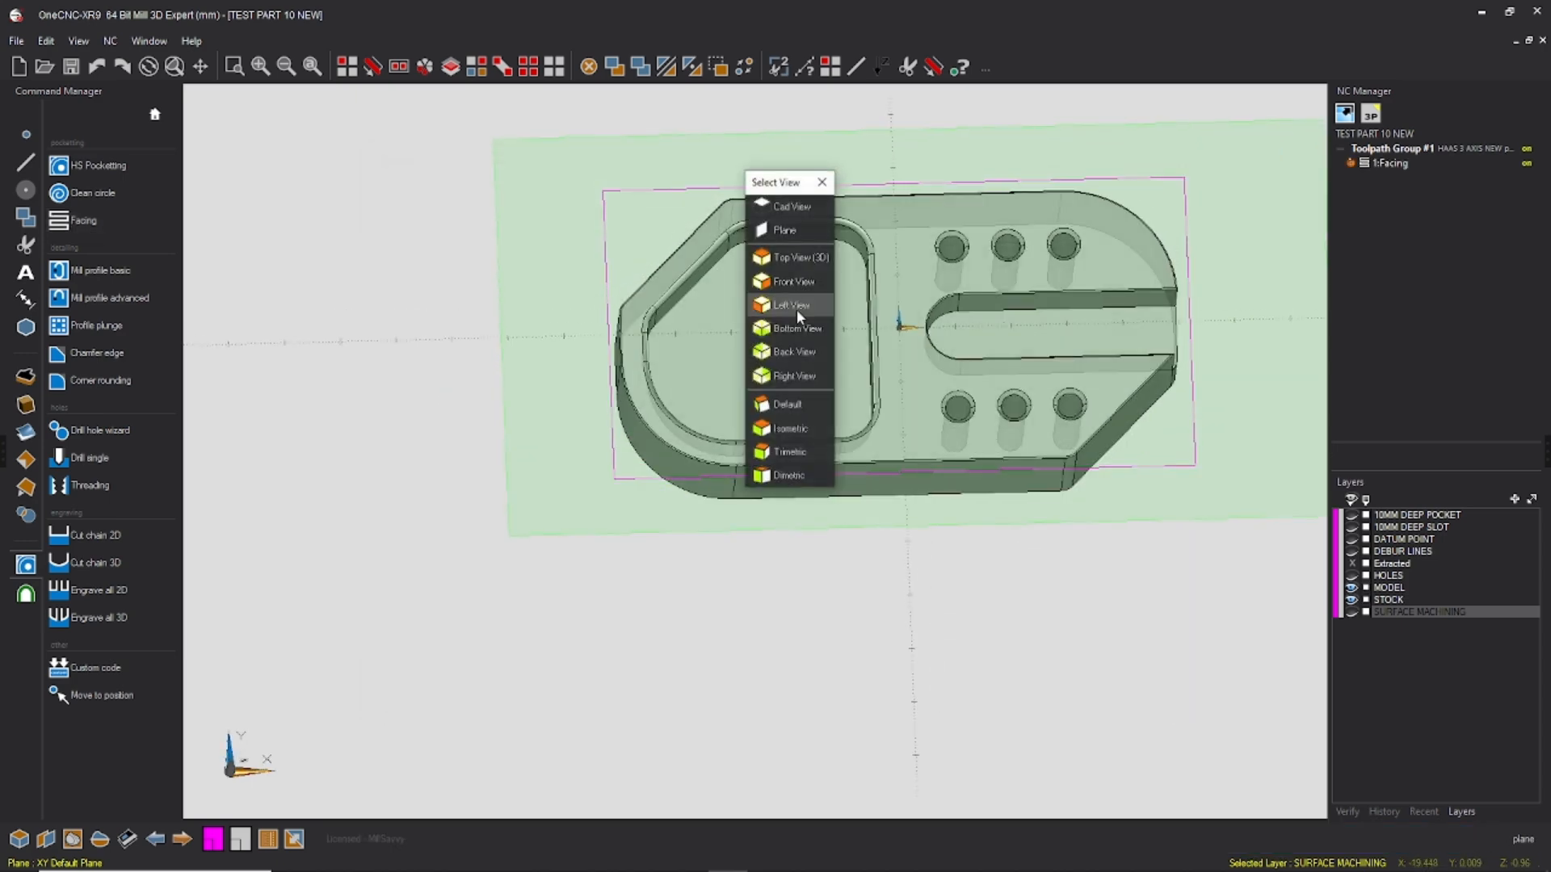
pyautogui.click(785, 230)
pyautogui.click(1352, 165)
pyautogui.scroll(-1, 559, 228)
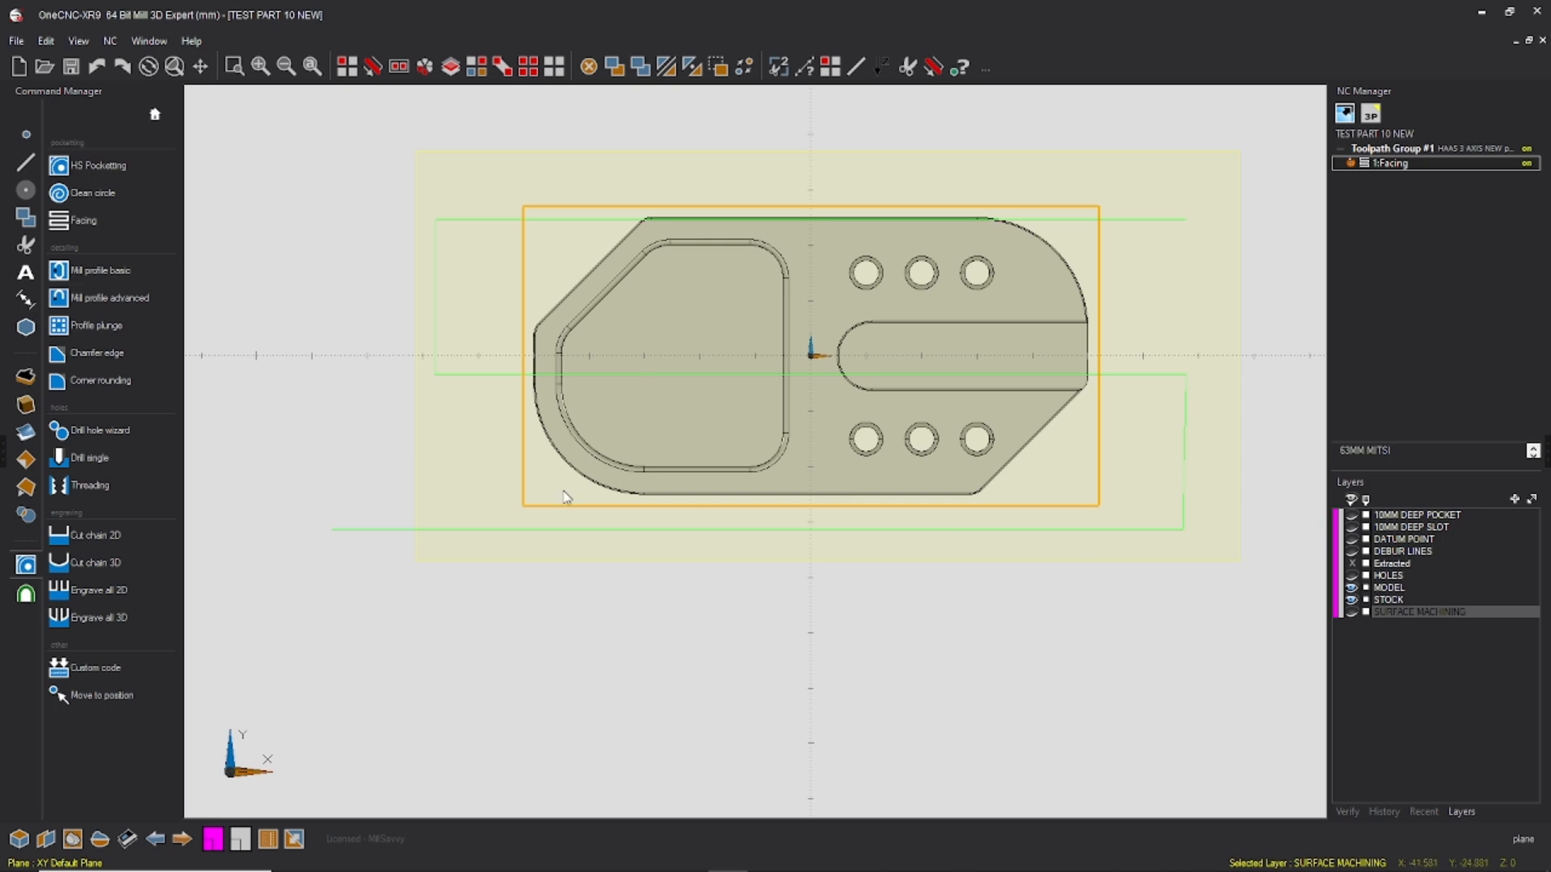
pyautogui.rightClick(1393, 162)
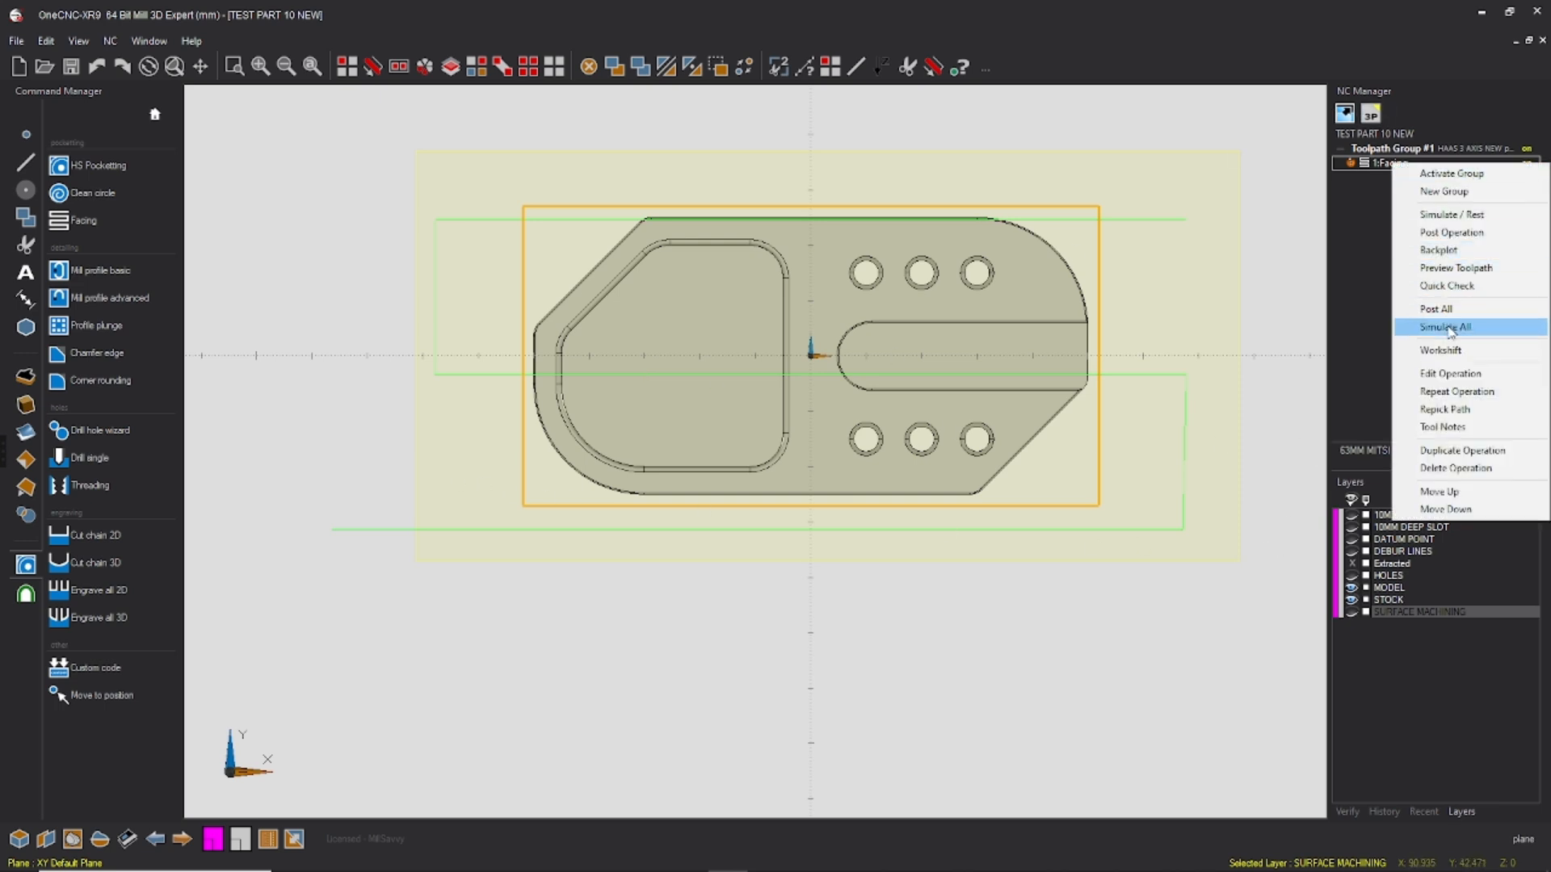
pyautogui.click(1448, 378)
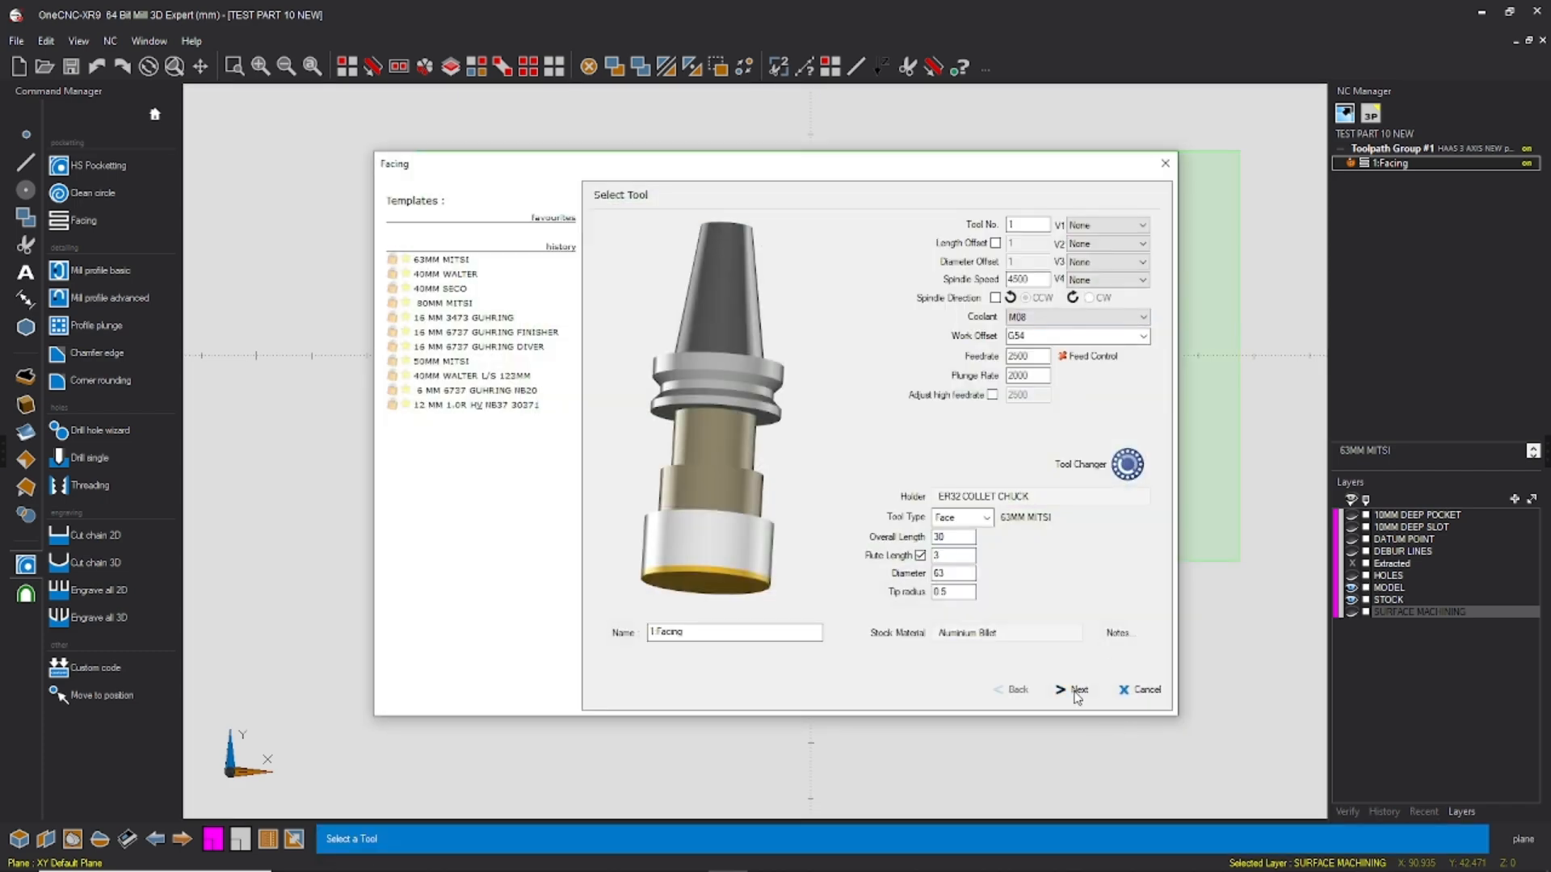
pyautogui.click(1077, 692)
pyautogui.click(1078, 692)
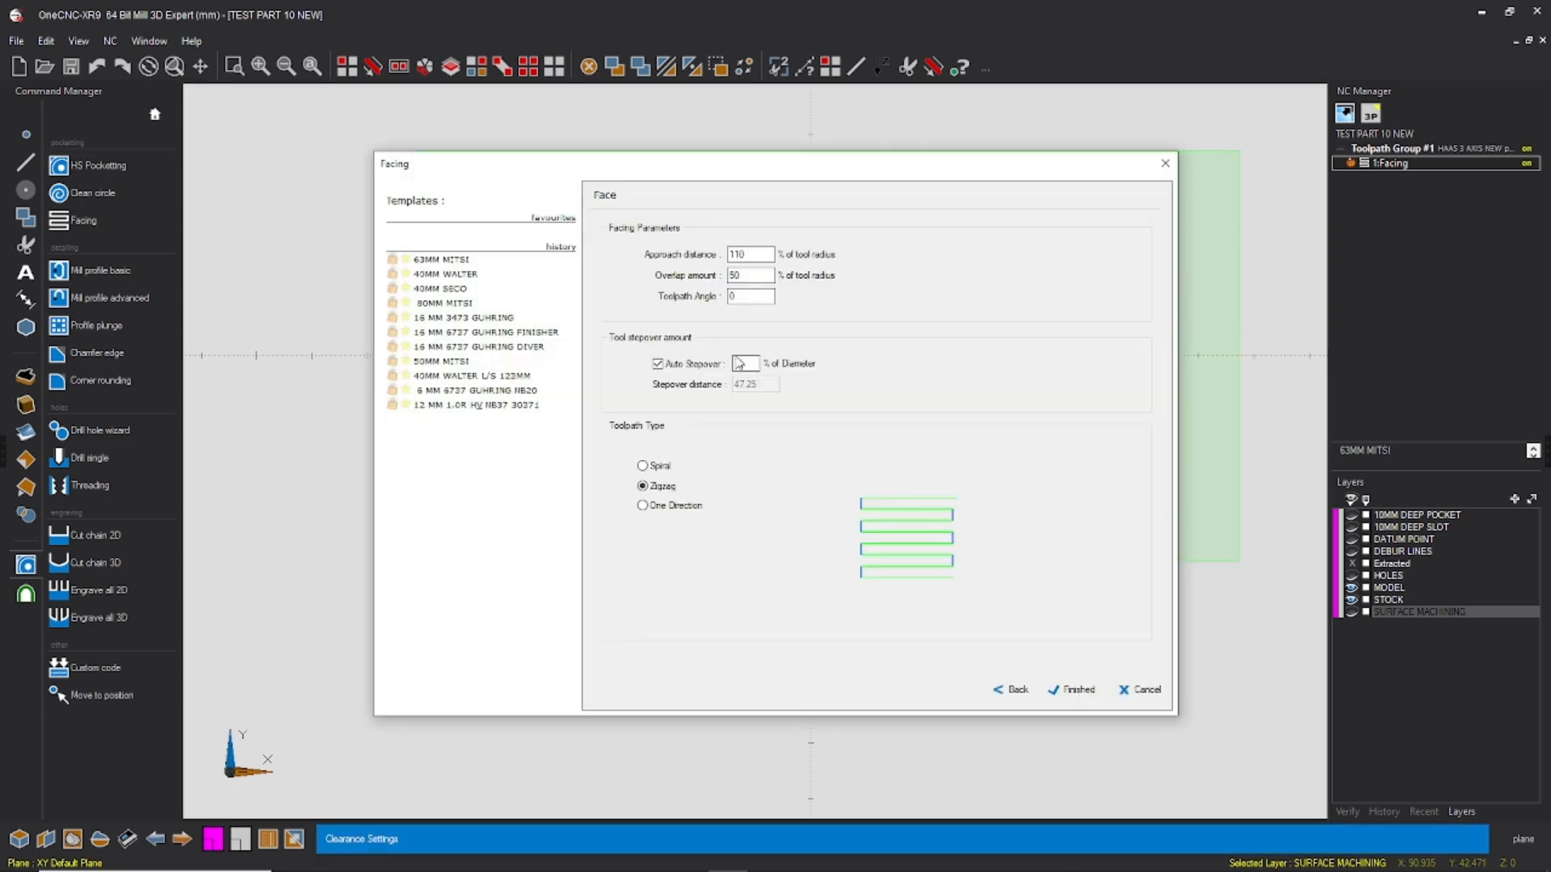
pyautogui.moveTo(752, 364); pyautogui.dragTo(715, 352)
pyautogui.click(1073, 690)
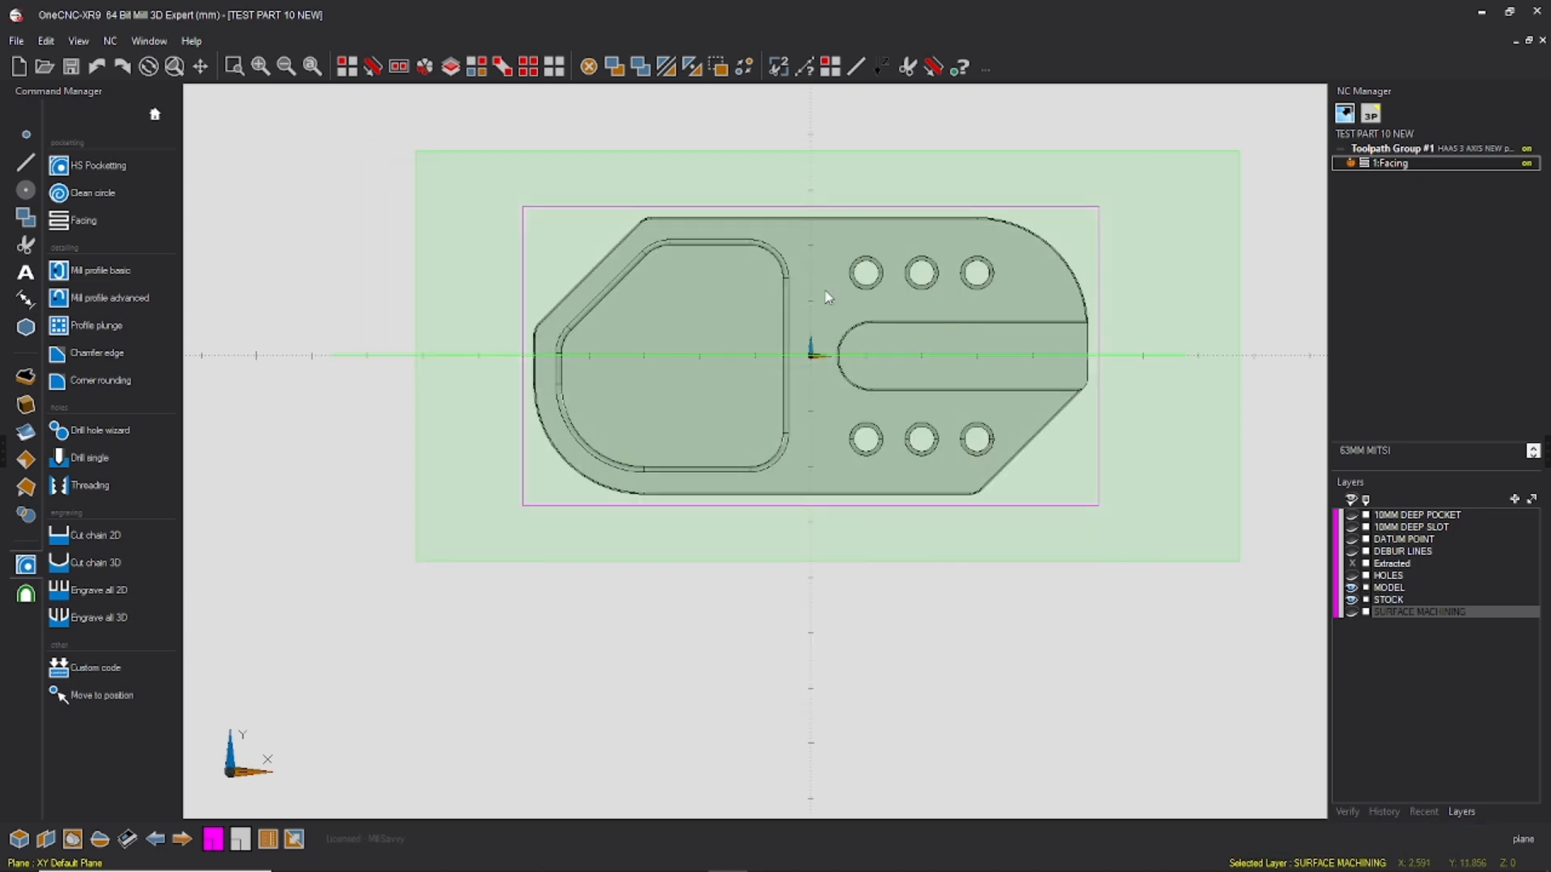
# Step: Duplicate the Facing operation in the toolpath group
pyautogui.click(1373, 162)
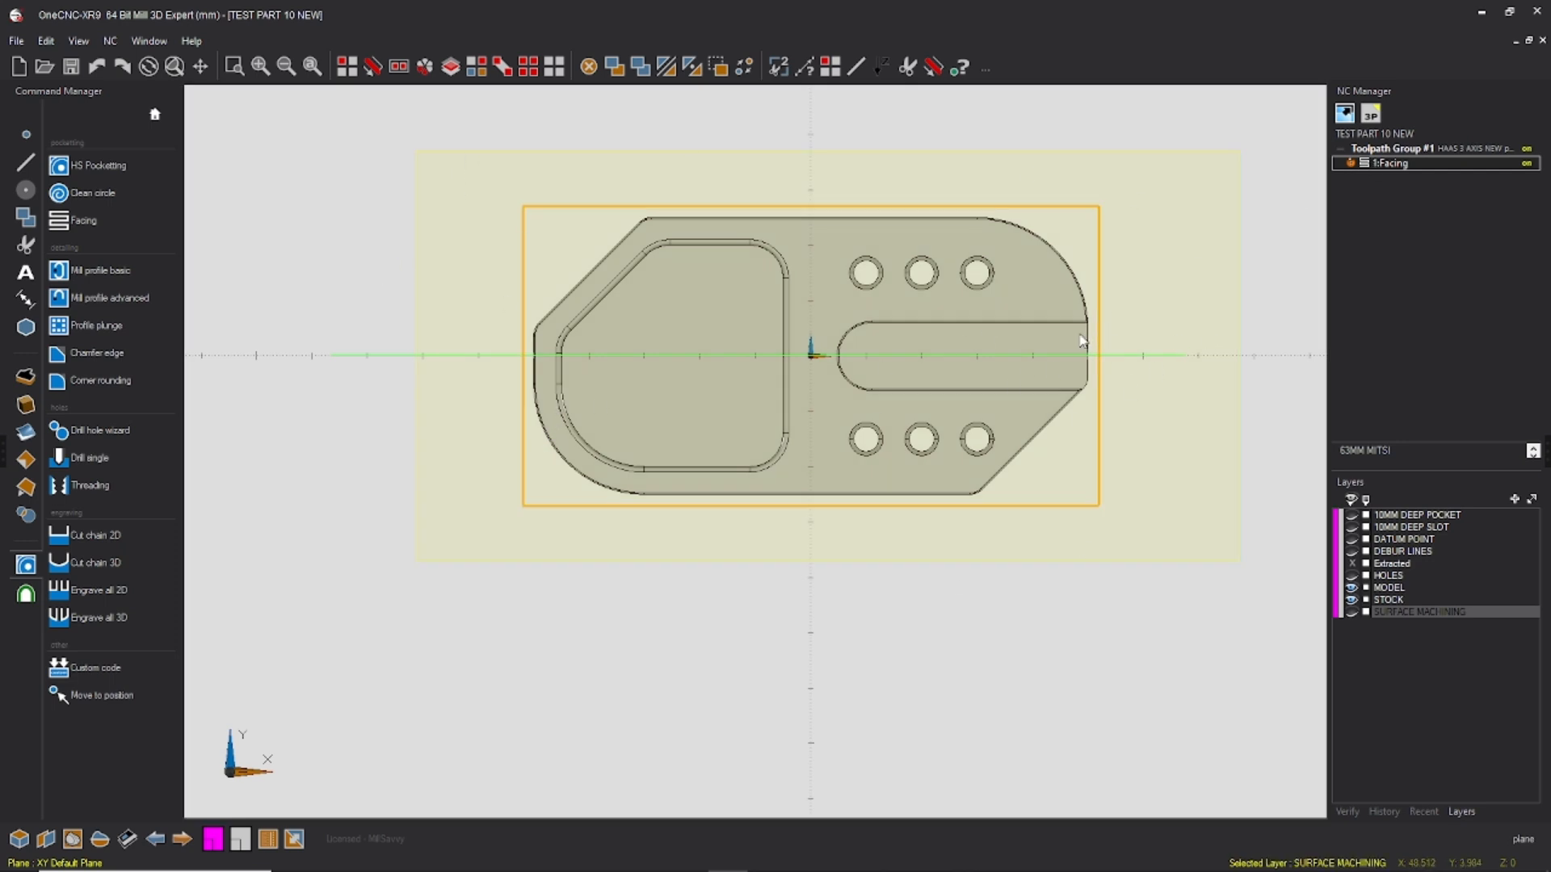
pyautogui.rightClick(1386, 166)
pyautogui.click(1469, 453)
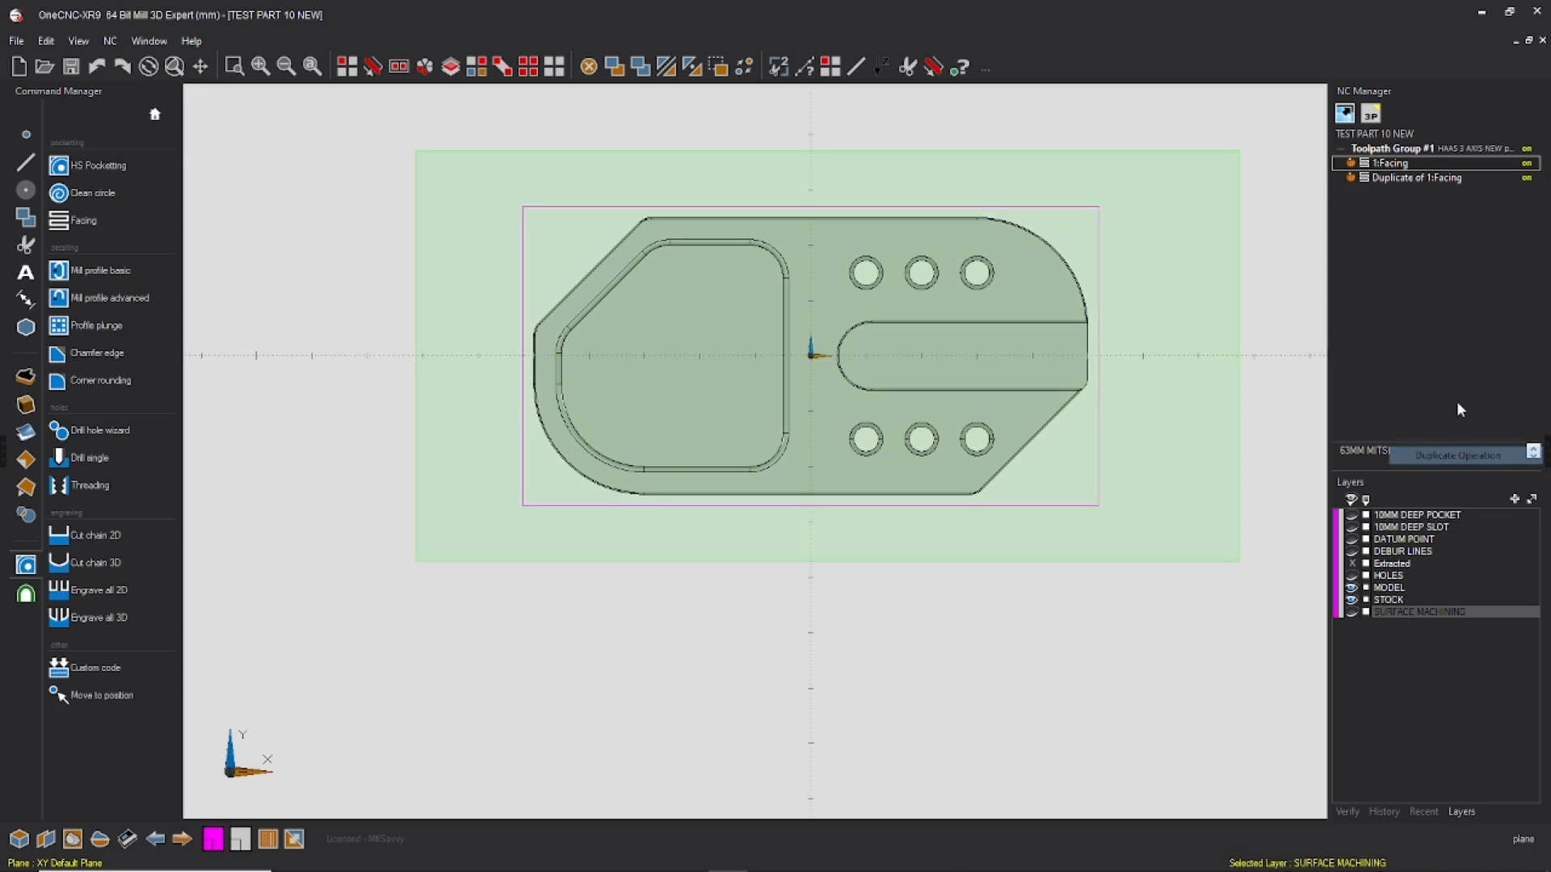
# Step: Edit the duplicated facing operation, entering 2000 and 2500 in its feed settings, and continue to the clearances
pyautogui.click(1413, 182)
pyautogui.rightClick(1413, 181)
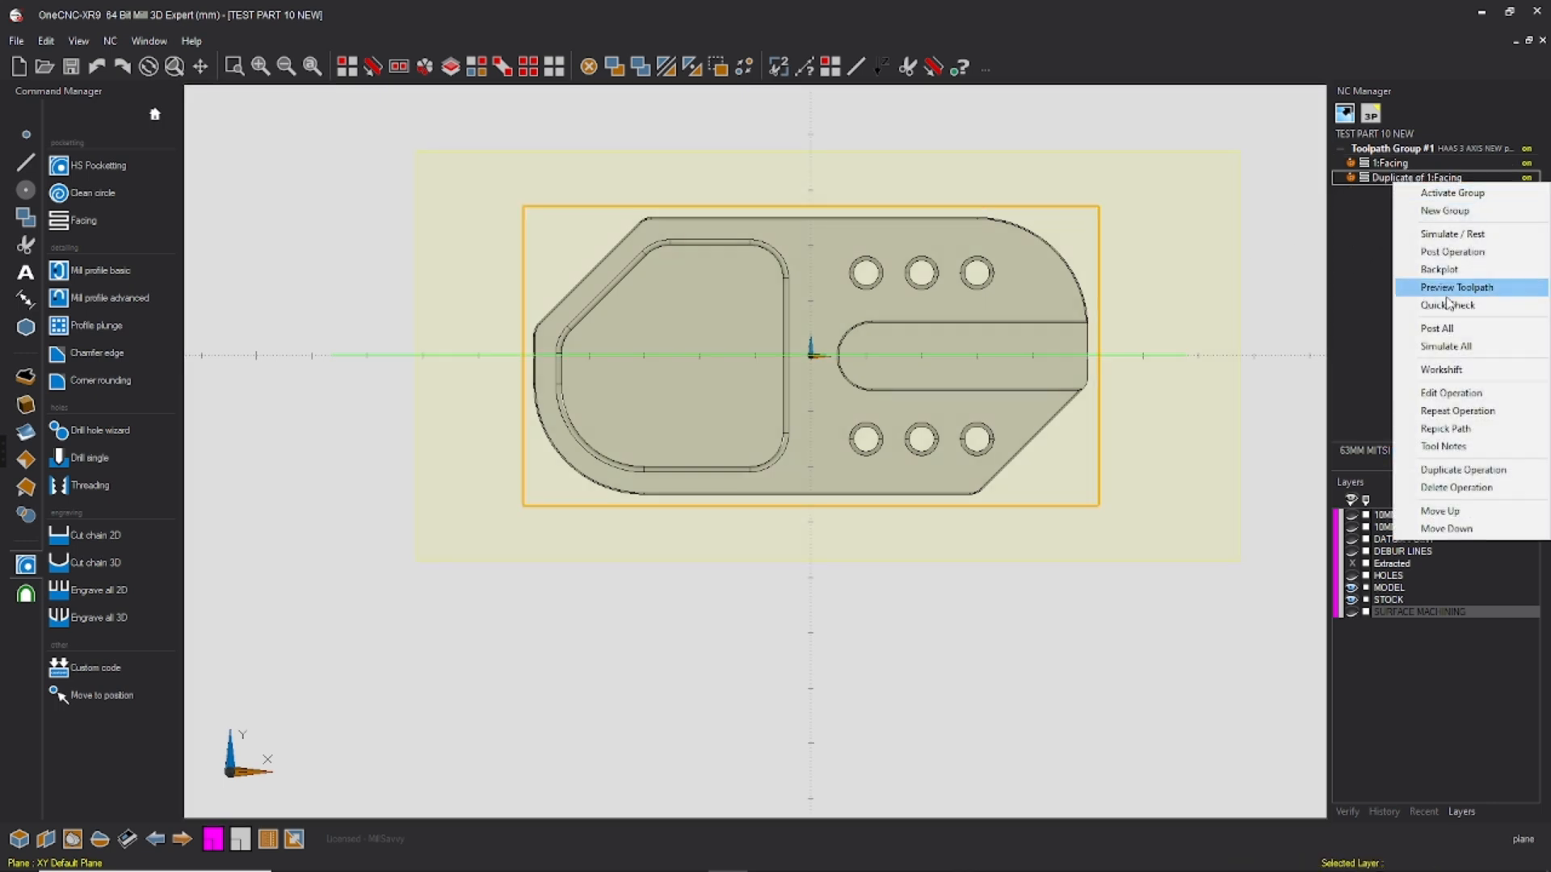
pyautogui.click(1452, 393)
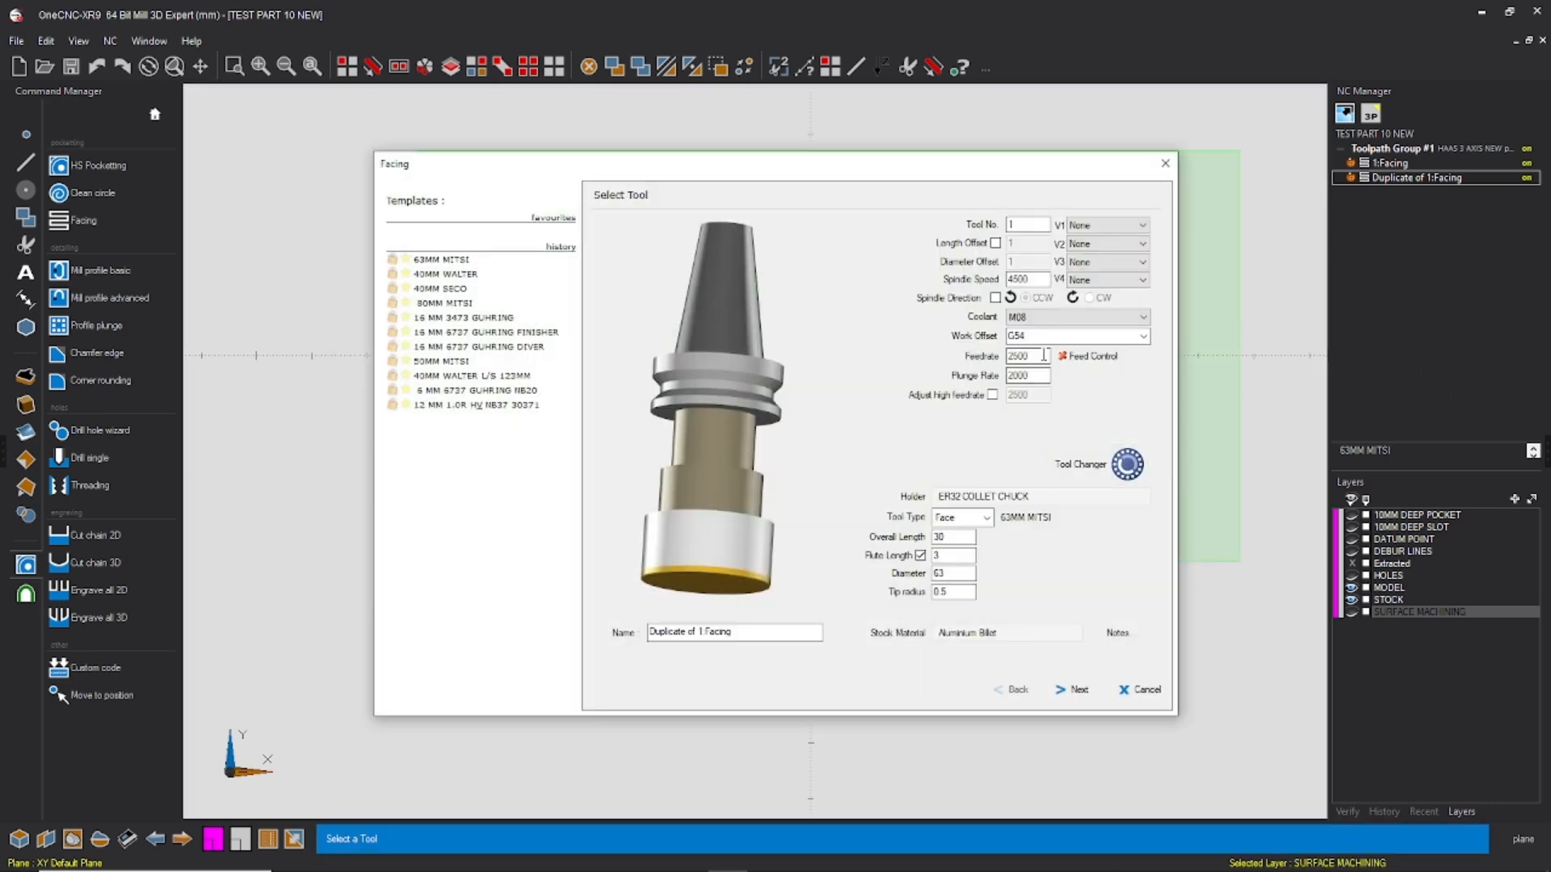
pyautogui.moveTo(1039, 357); pyautogui.dragTo(954, 379)
pyautogui.write('2000')
pyautogui.write('2500')
pyautogui.click(1077, 692)
# Step: Set the duplicate's Final Z to 0, Material Z Top to 0.2 and Rapid Z Plane to 2, and regenerate its toolpath
pyautogui.moveTo(1128, 348); pyautogui.dragTo(1086, 279)
pyautogui.write('00')
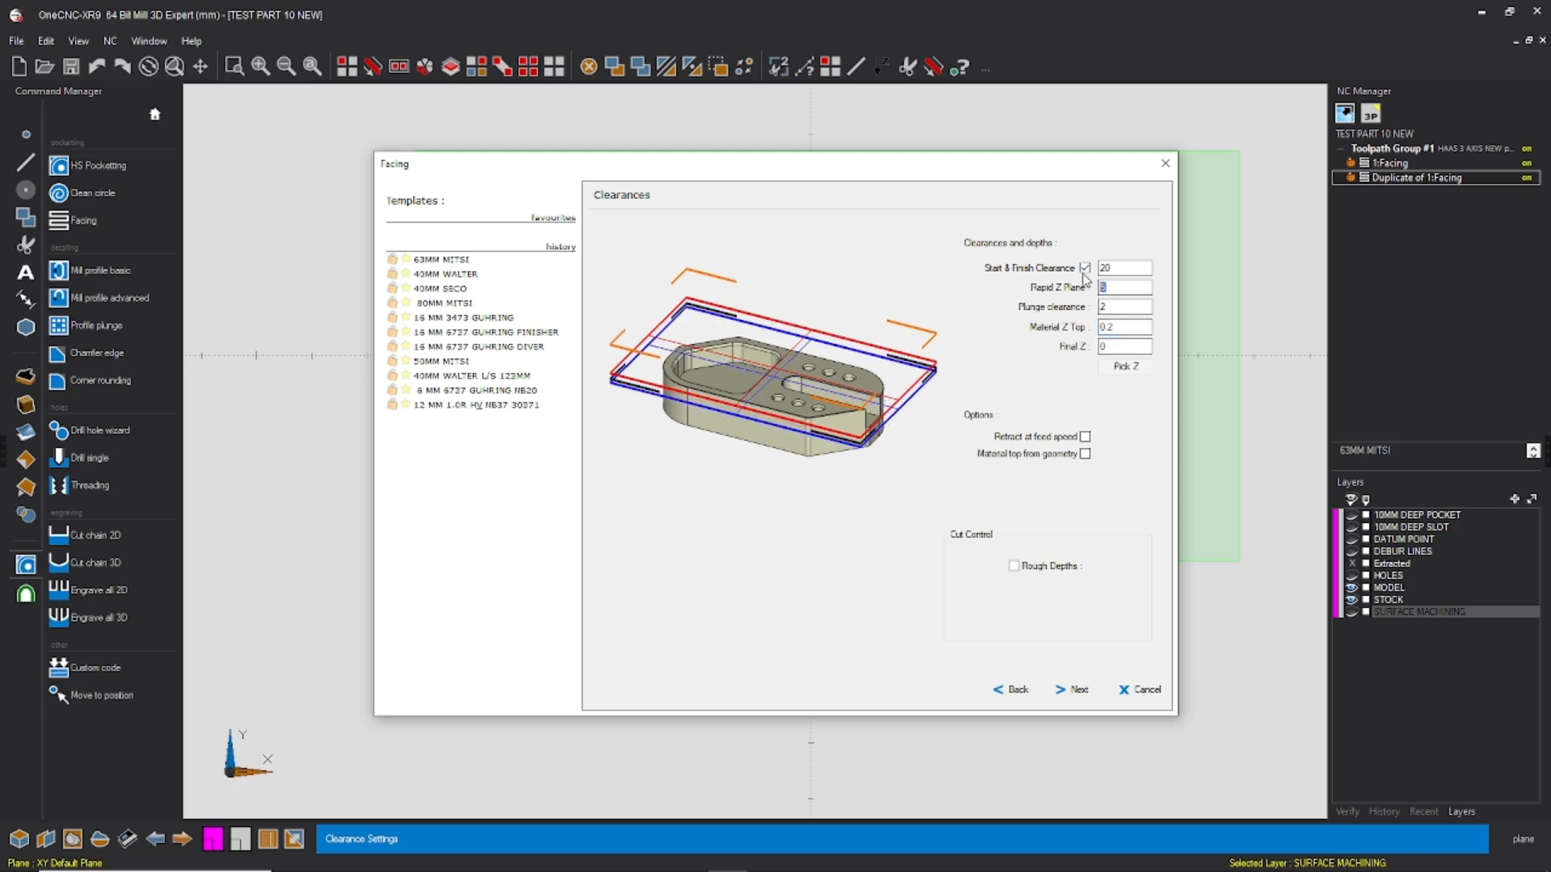
pyautogui.write('2')
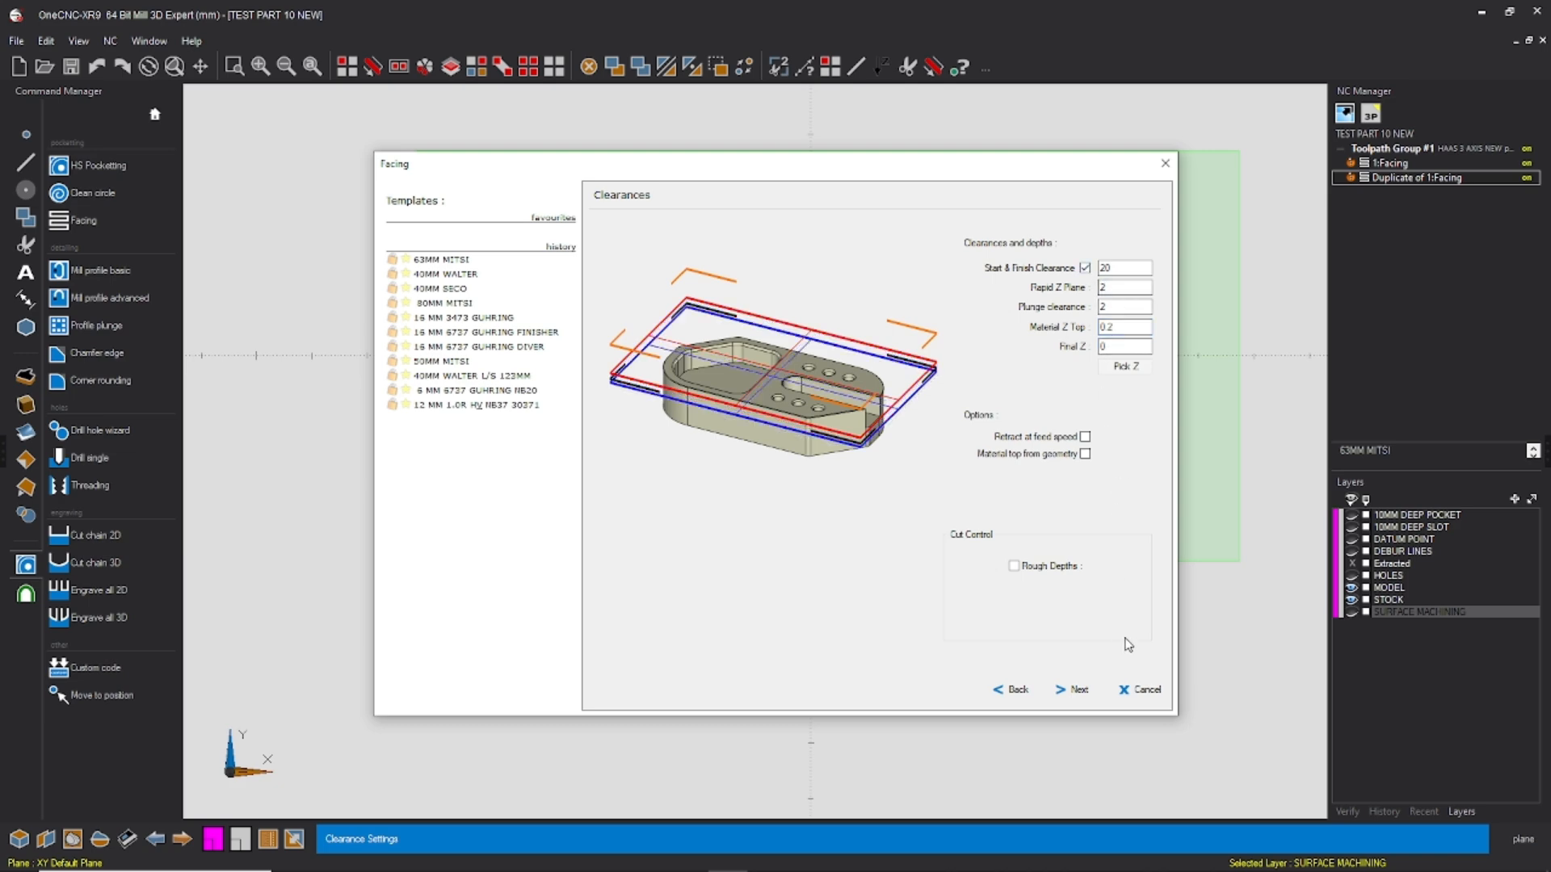
pyautogui.click(1076, 691)
pyautogui.click(1077, 689)
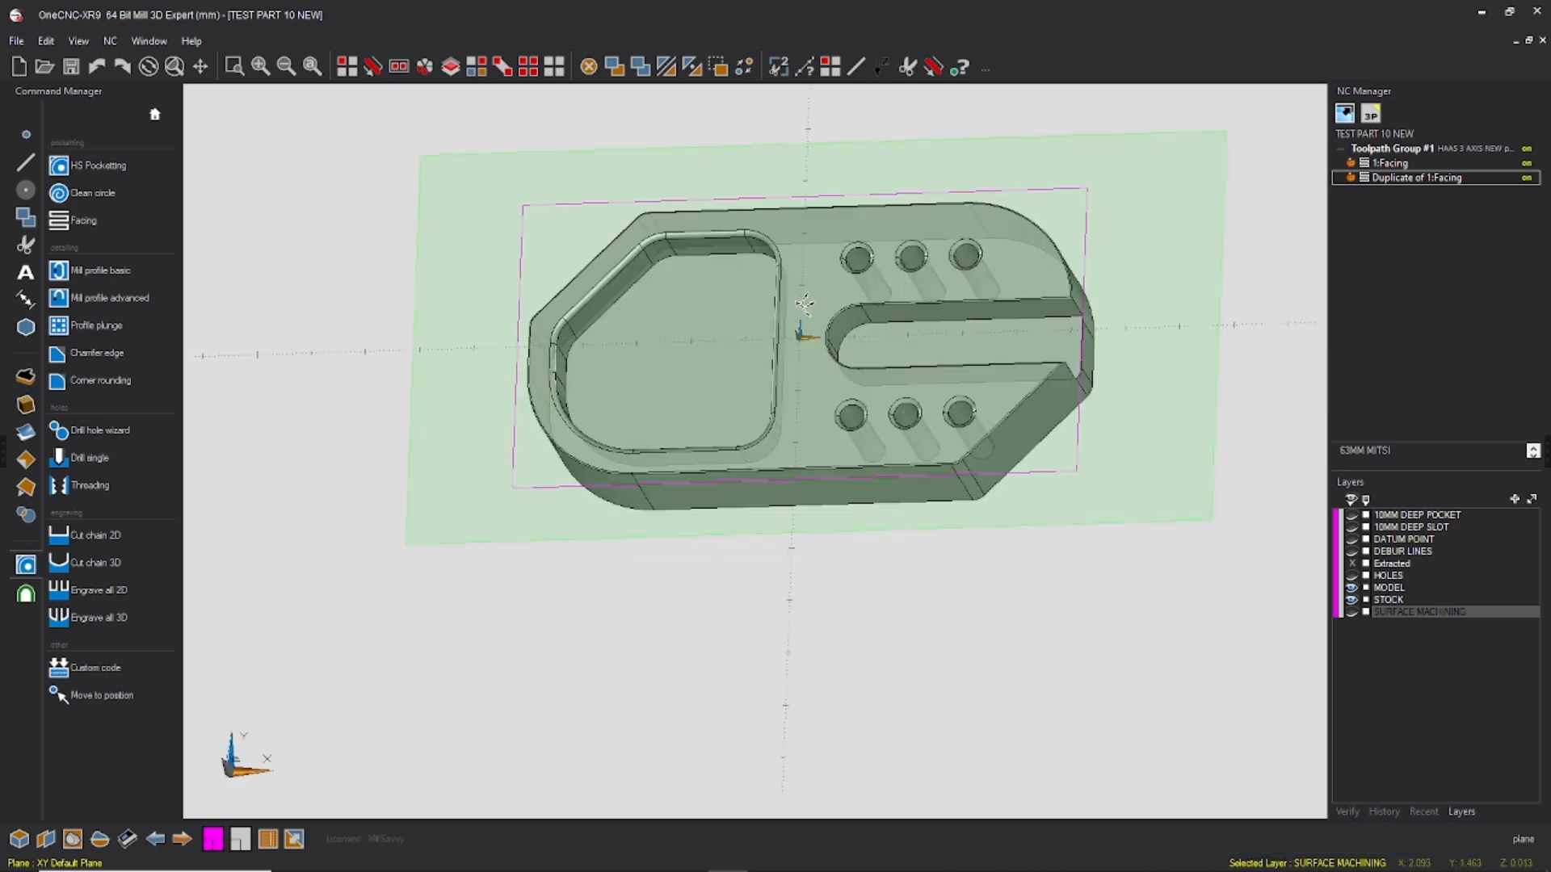
# Step: Create a new layer and name it PROFILE
pyautogui.moveTo(1057, 267); pyautogui.dragTo(877, 386, button='middle')
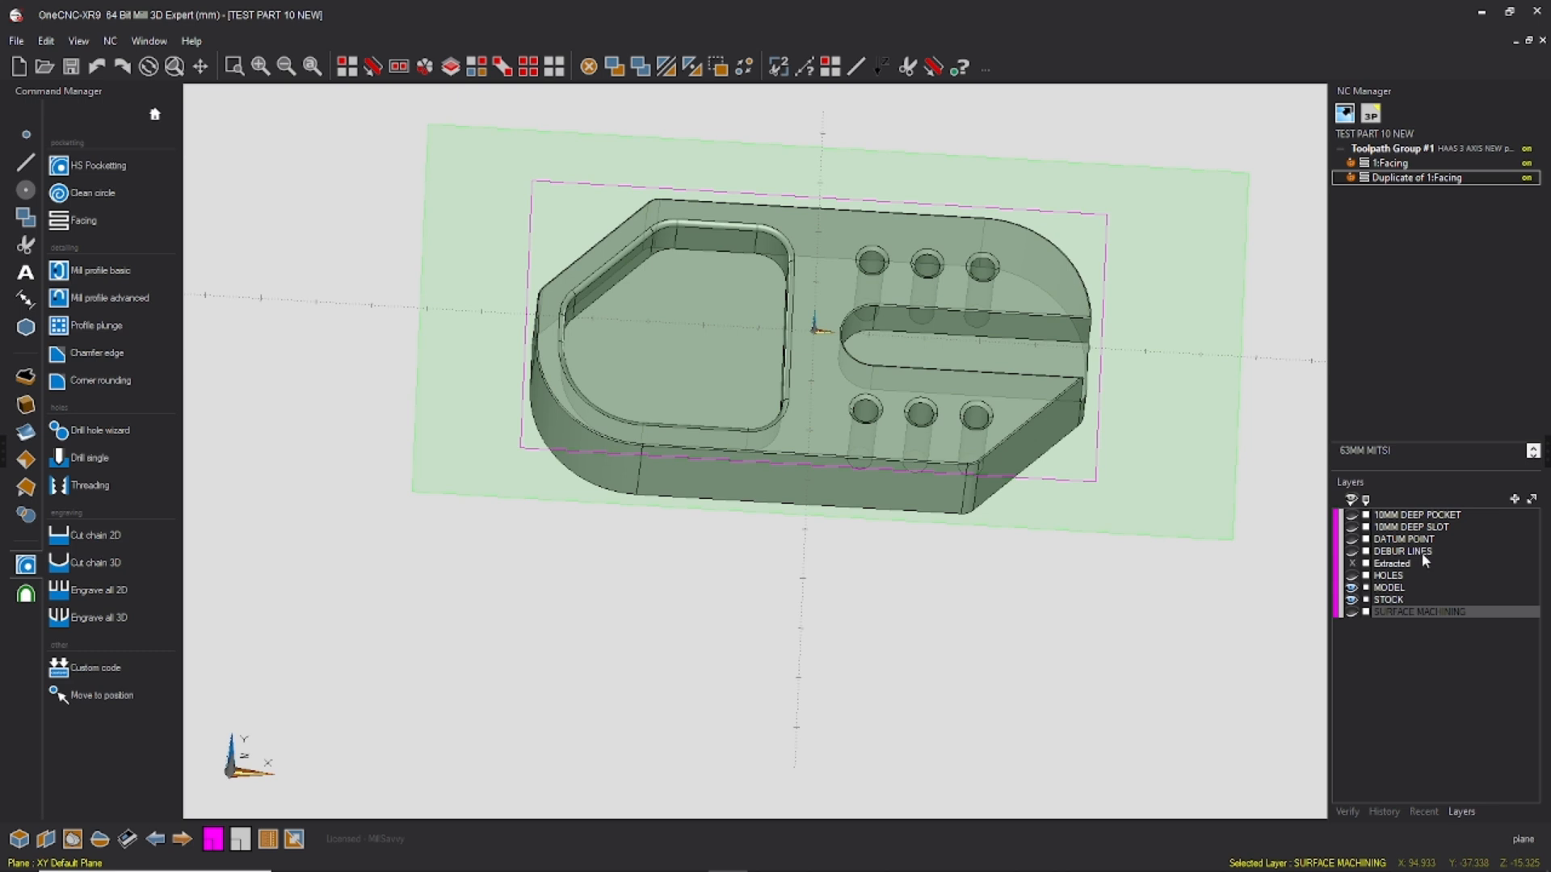
pyautogui.click(1514, 500)
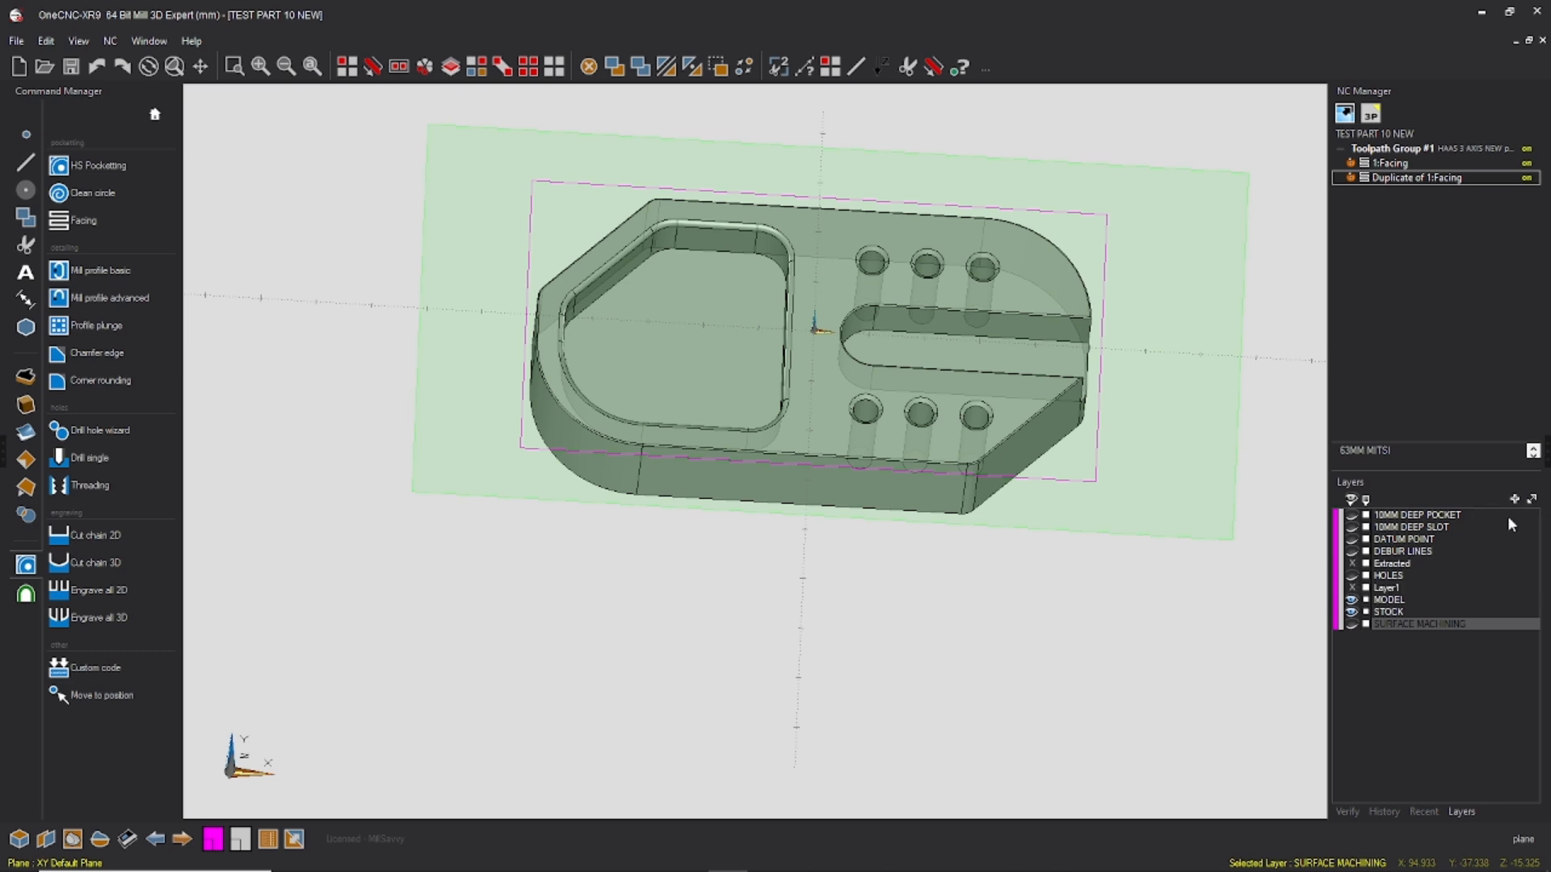
pyautogui.doubleClick(1390, 586)
pyautogui.write('PROFILE')
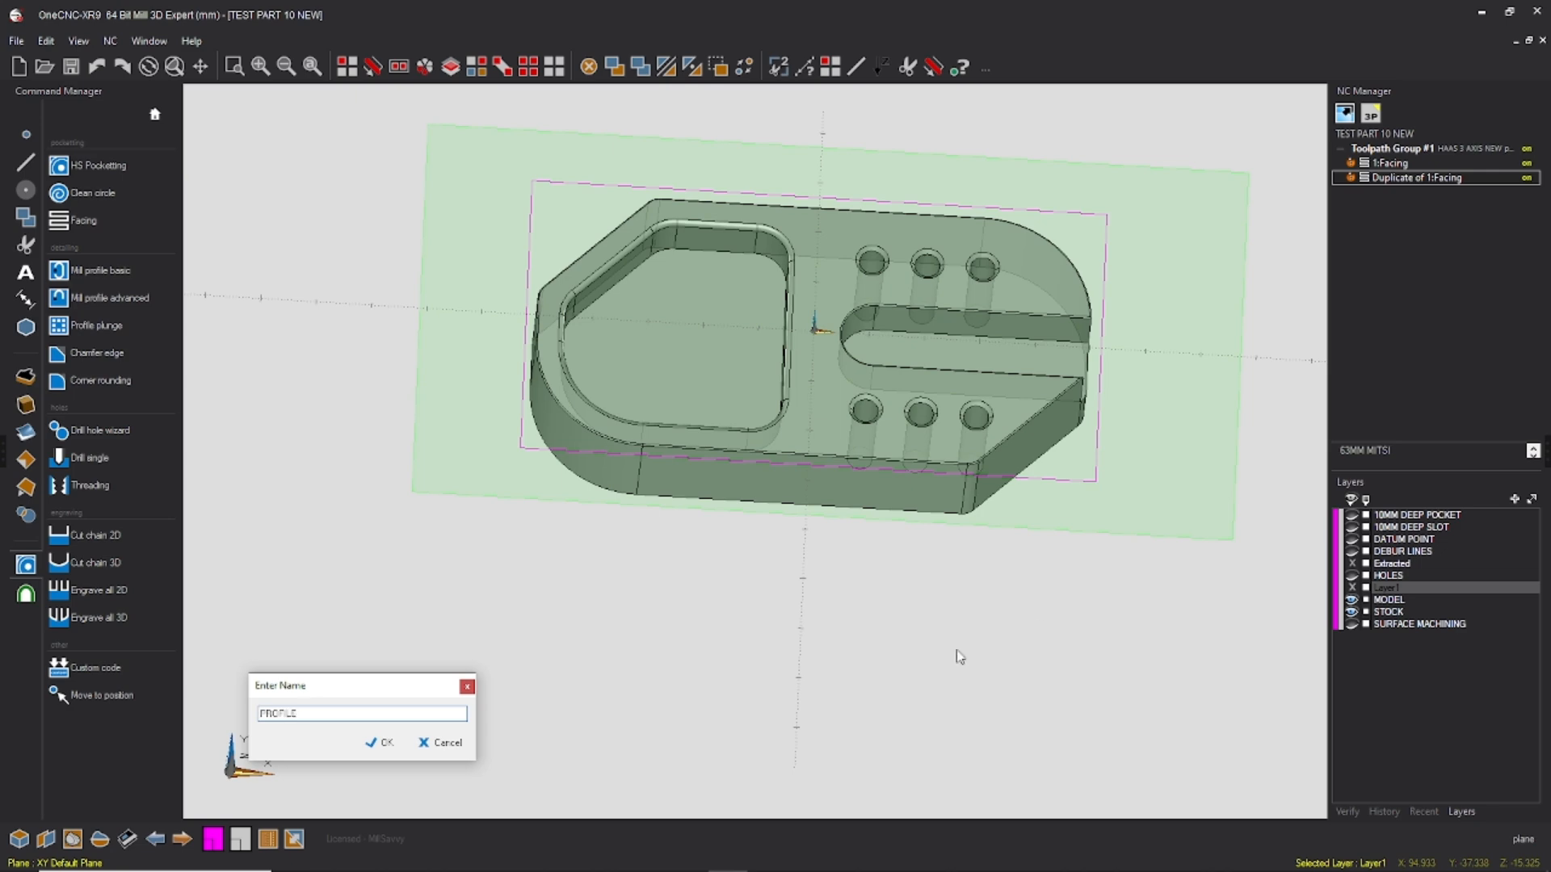
pyautogui.click(387, 744)
# Step: Extract the outer edge loop of the part's underside with Extract an edge
pyautogui.moveTo(1015, 396); pyautogui.dragTo(947, 178, button='middle')
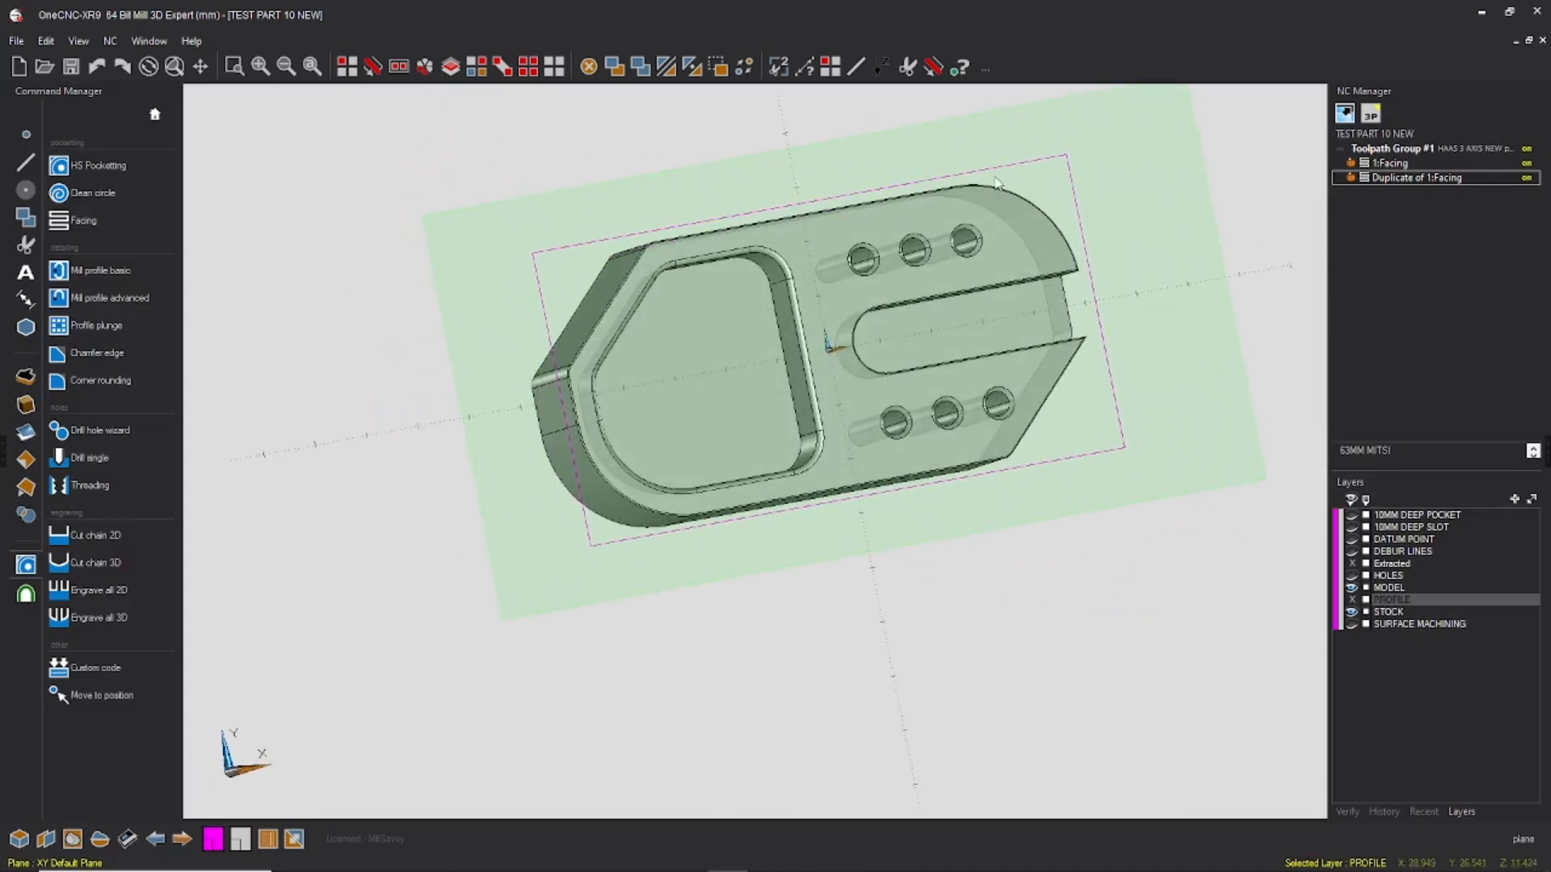
pyautogui.moveTo(1118, 267); pyautogui.dragTo(541, 233, button='middle')
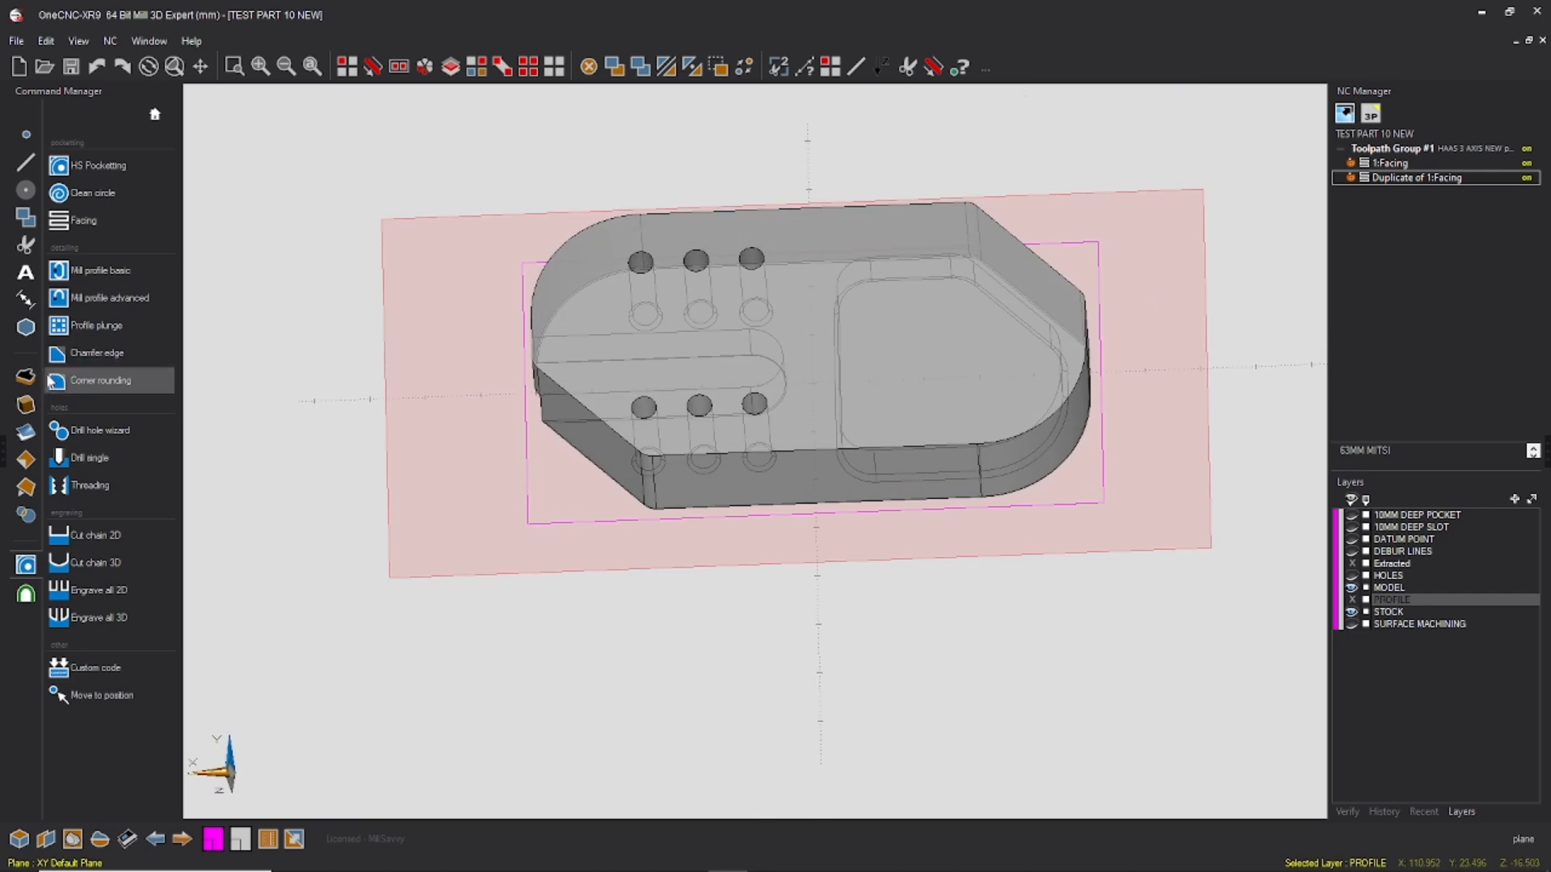
pyautogui.click(25, 487)
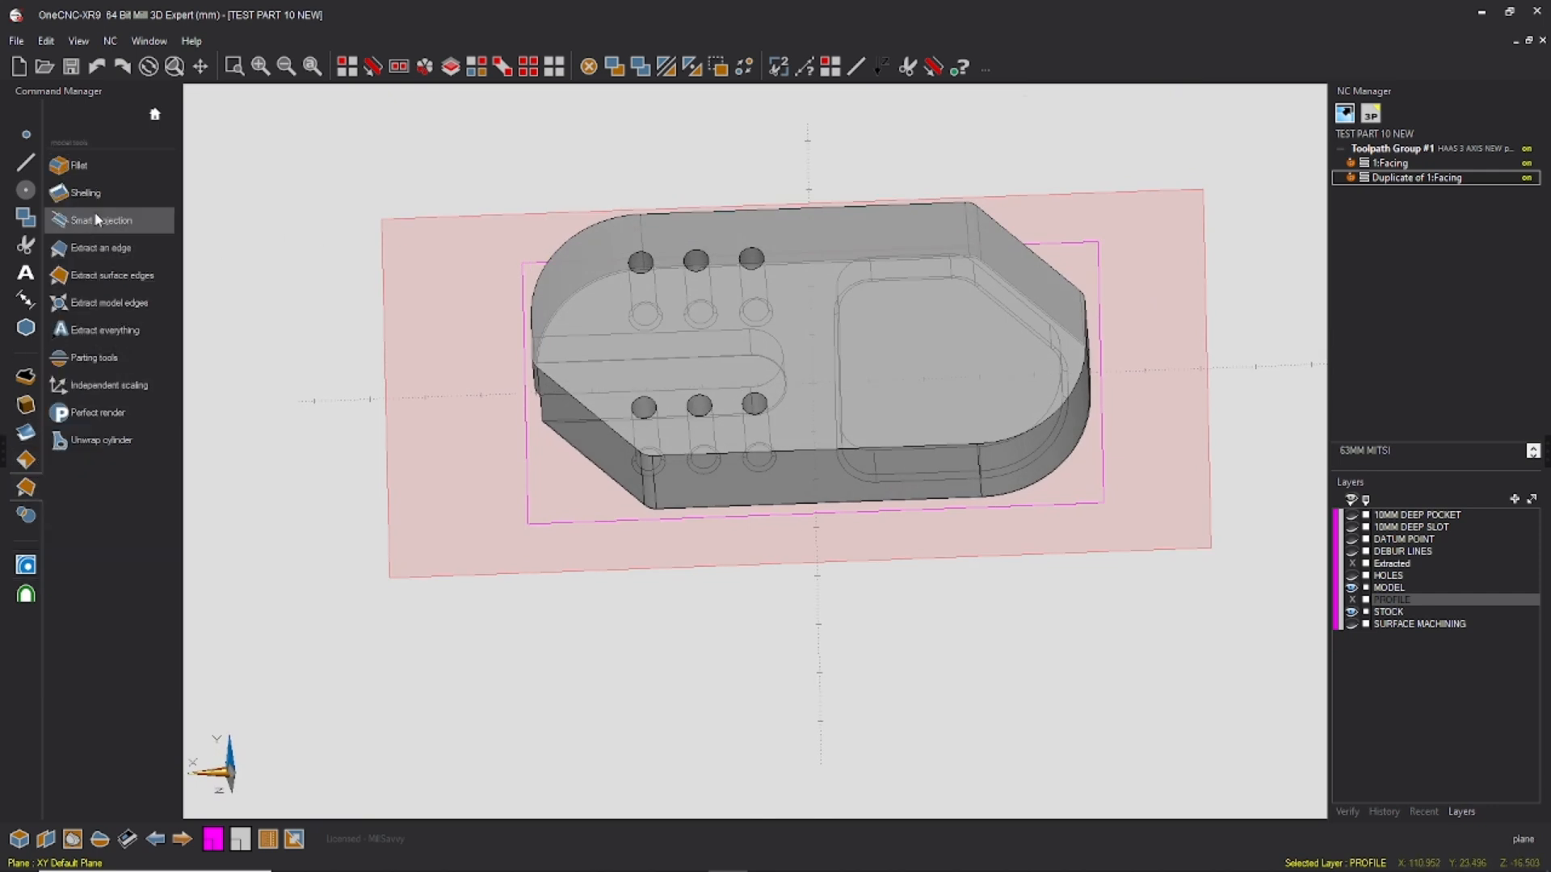
pyautogui.click(121, 247)
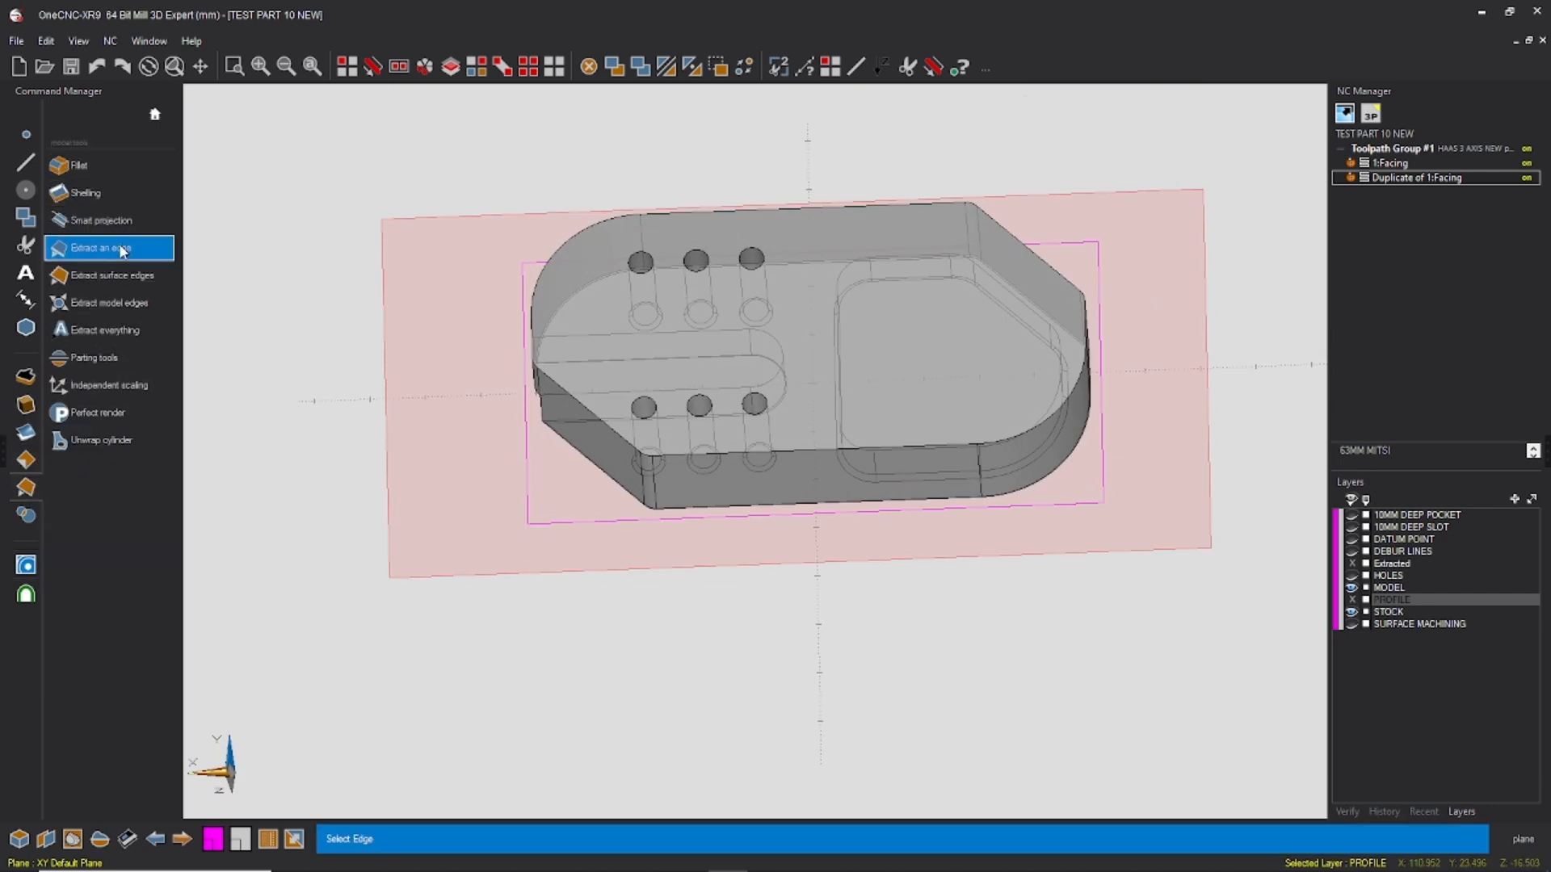
pyautogui.click(697, 212)
# Step: Chain-select the extracted outline and smart-project it onto the plane on the PROFILE layer, without making a copy
pyautogui.moveTo(850, 314); pyautogui.dragTo(763, 267, button='middle')
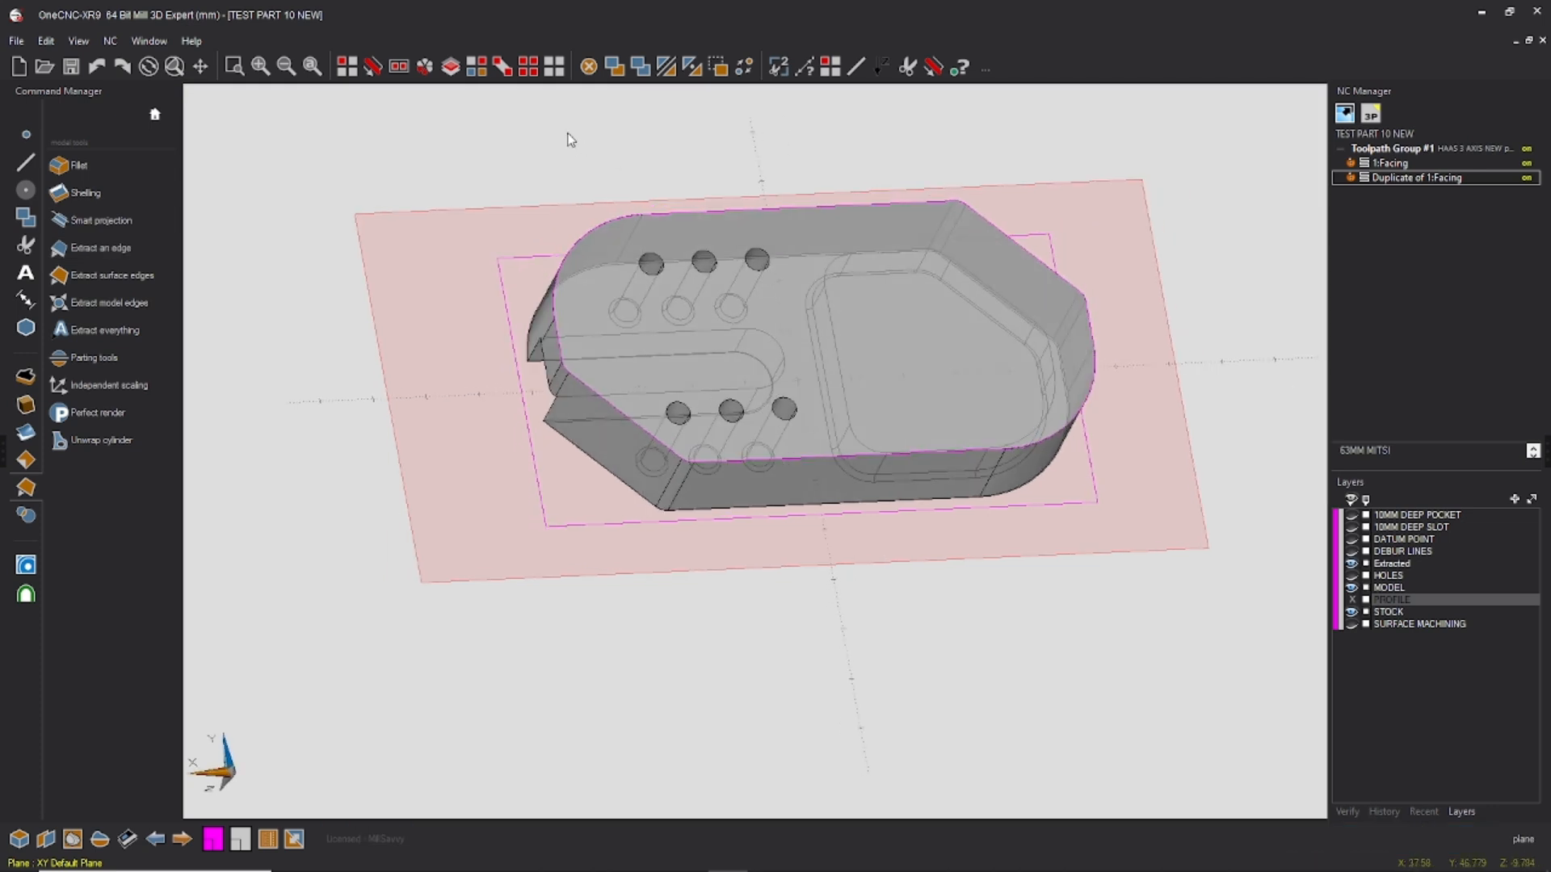
pyautogui.click(373, 66)
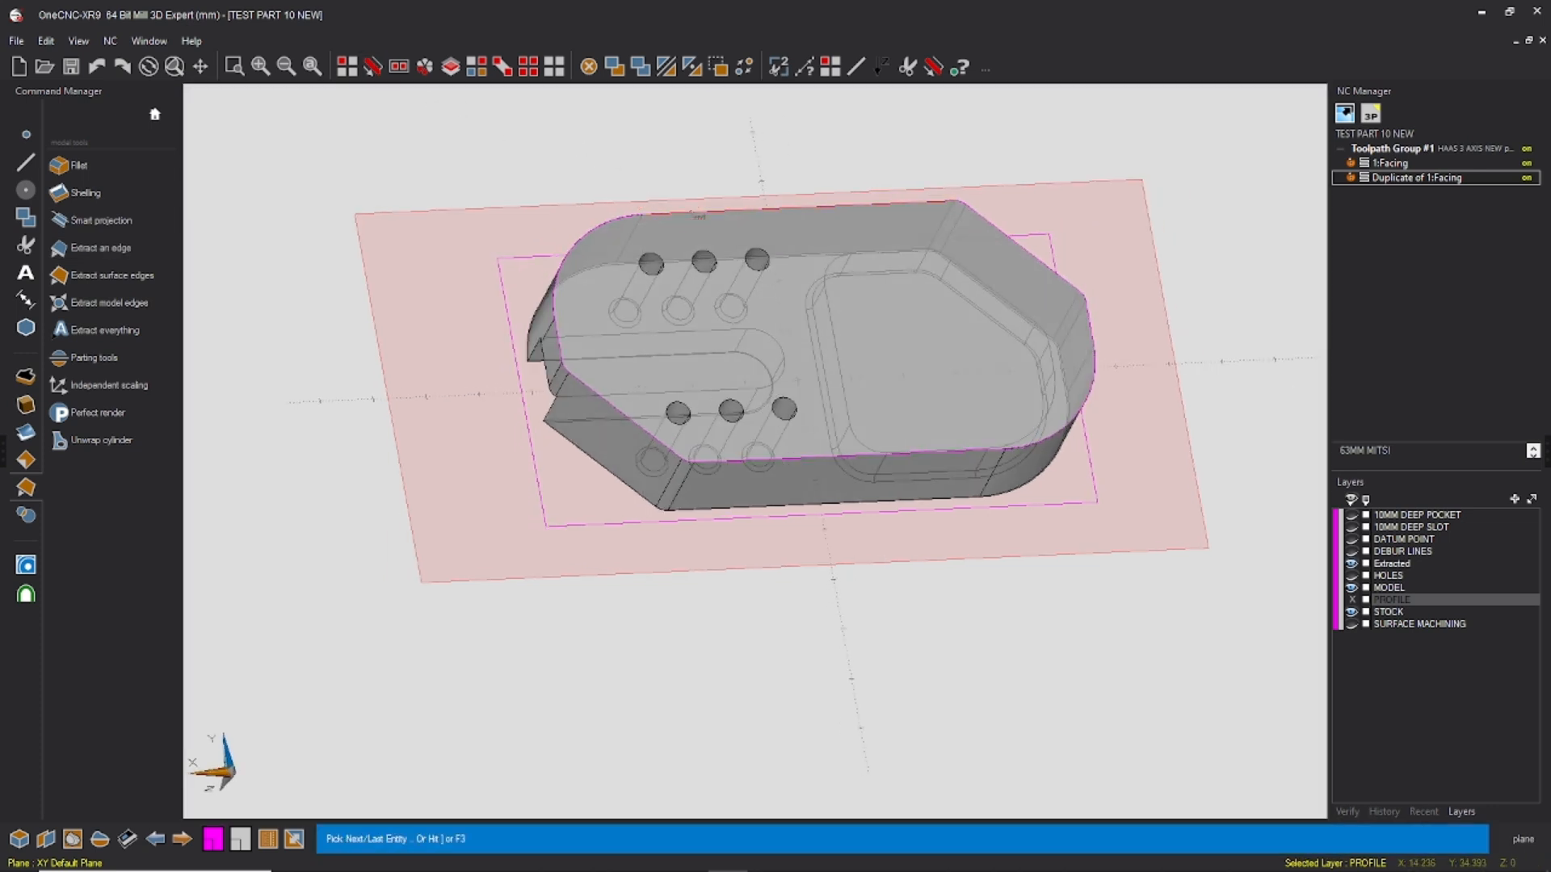
pyautogui.click(693, 212)
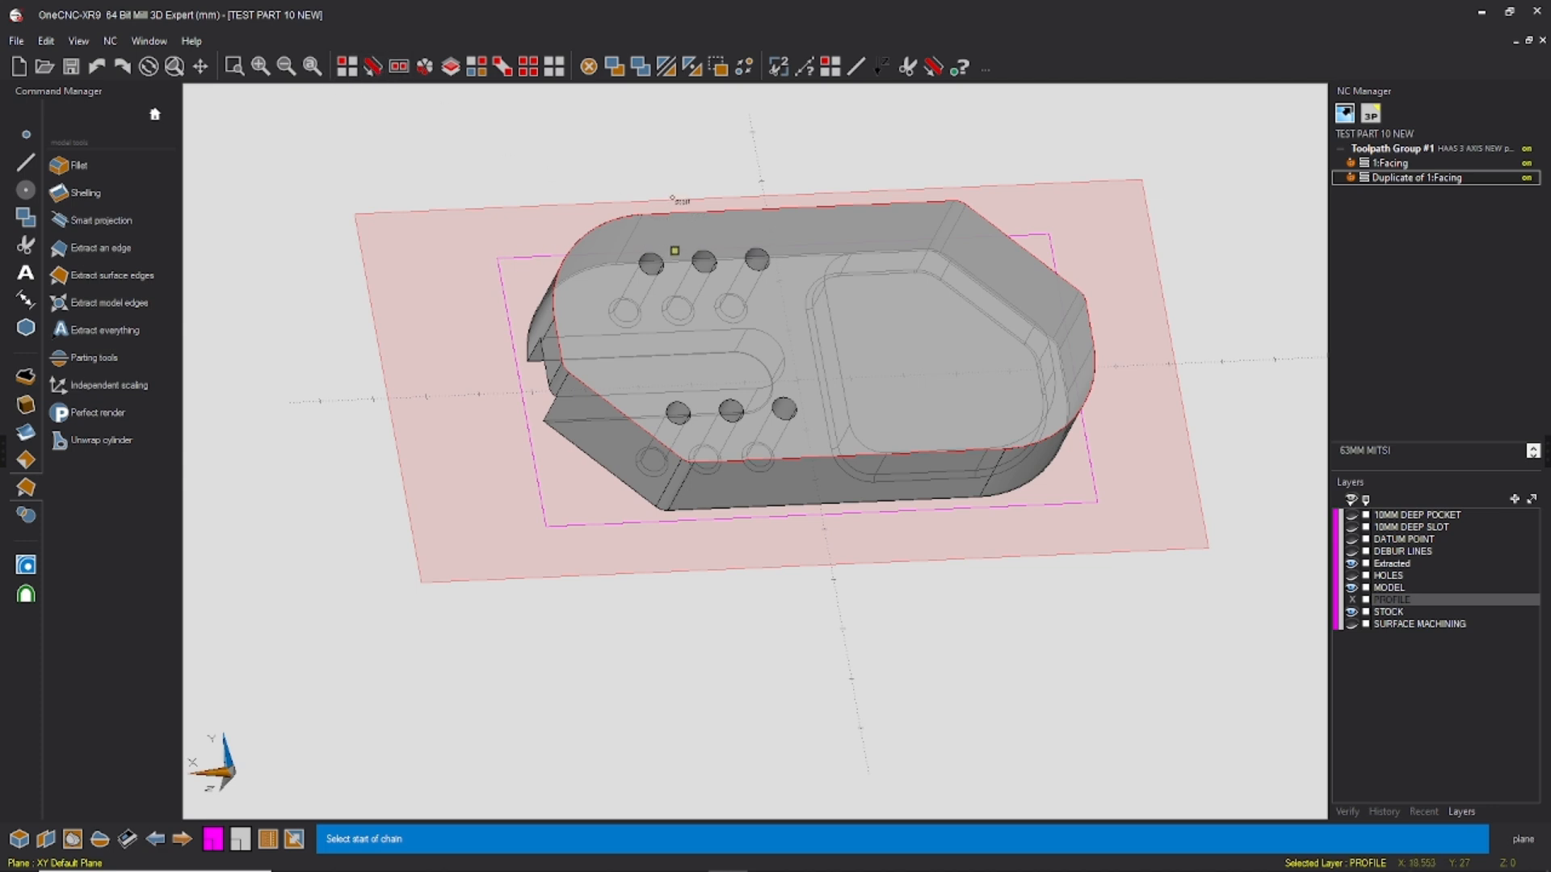
pyautogui.click(675, 202)
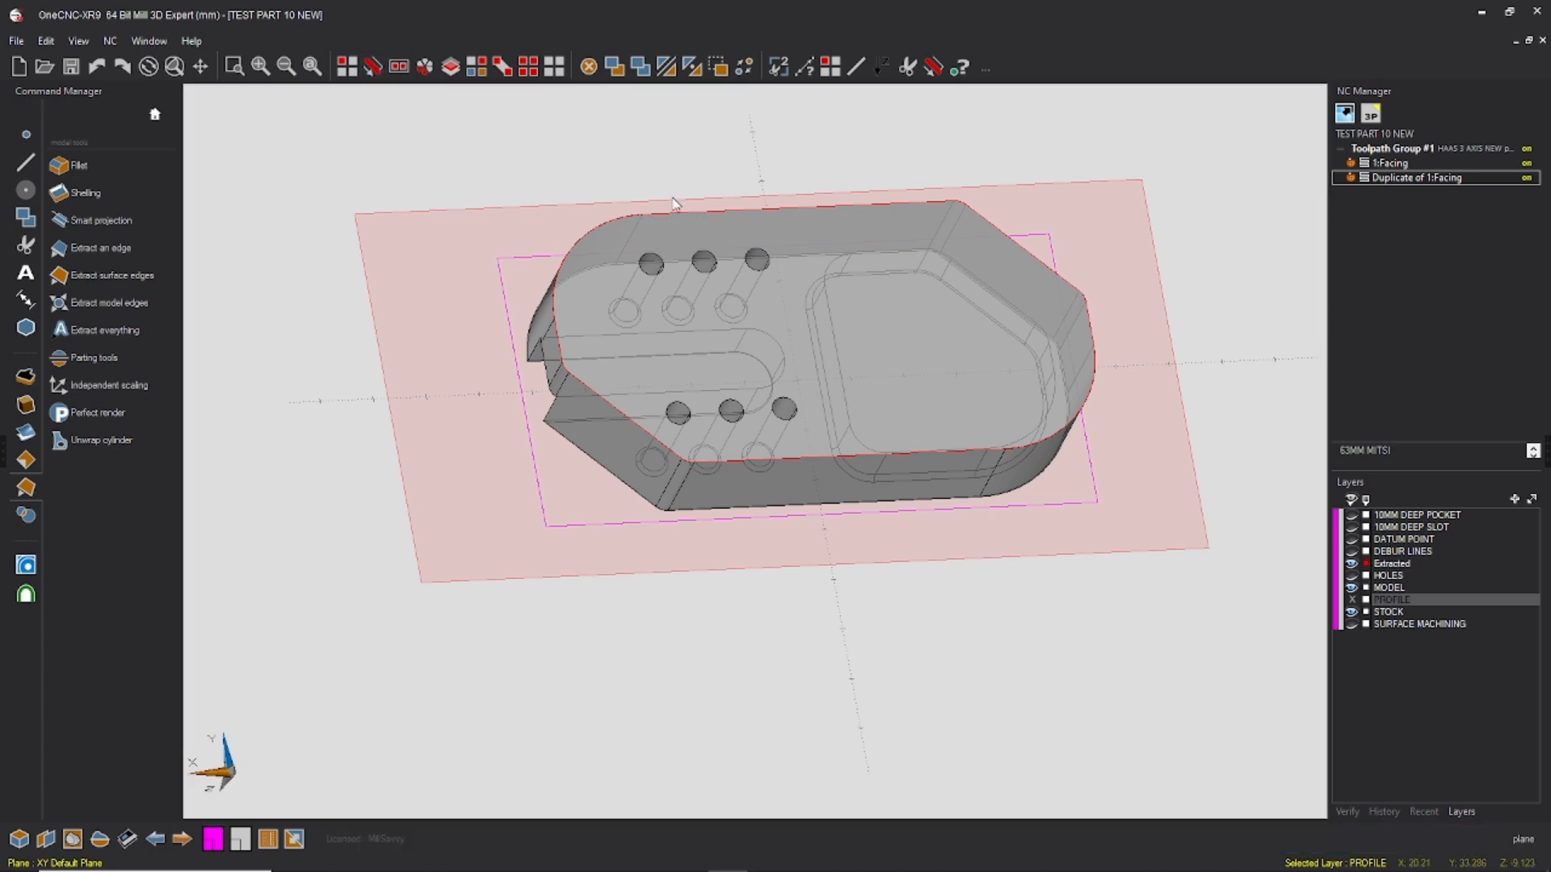
pyautogui.click(887, 68)
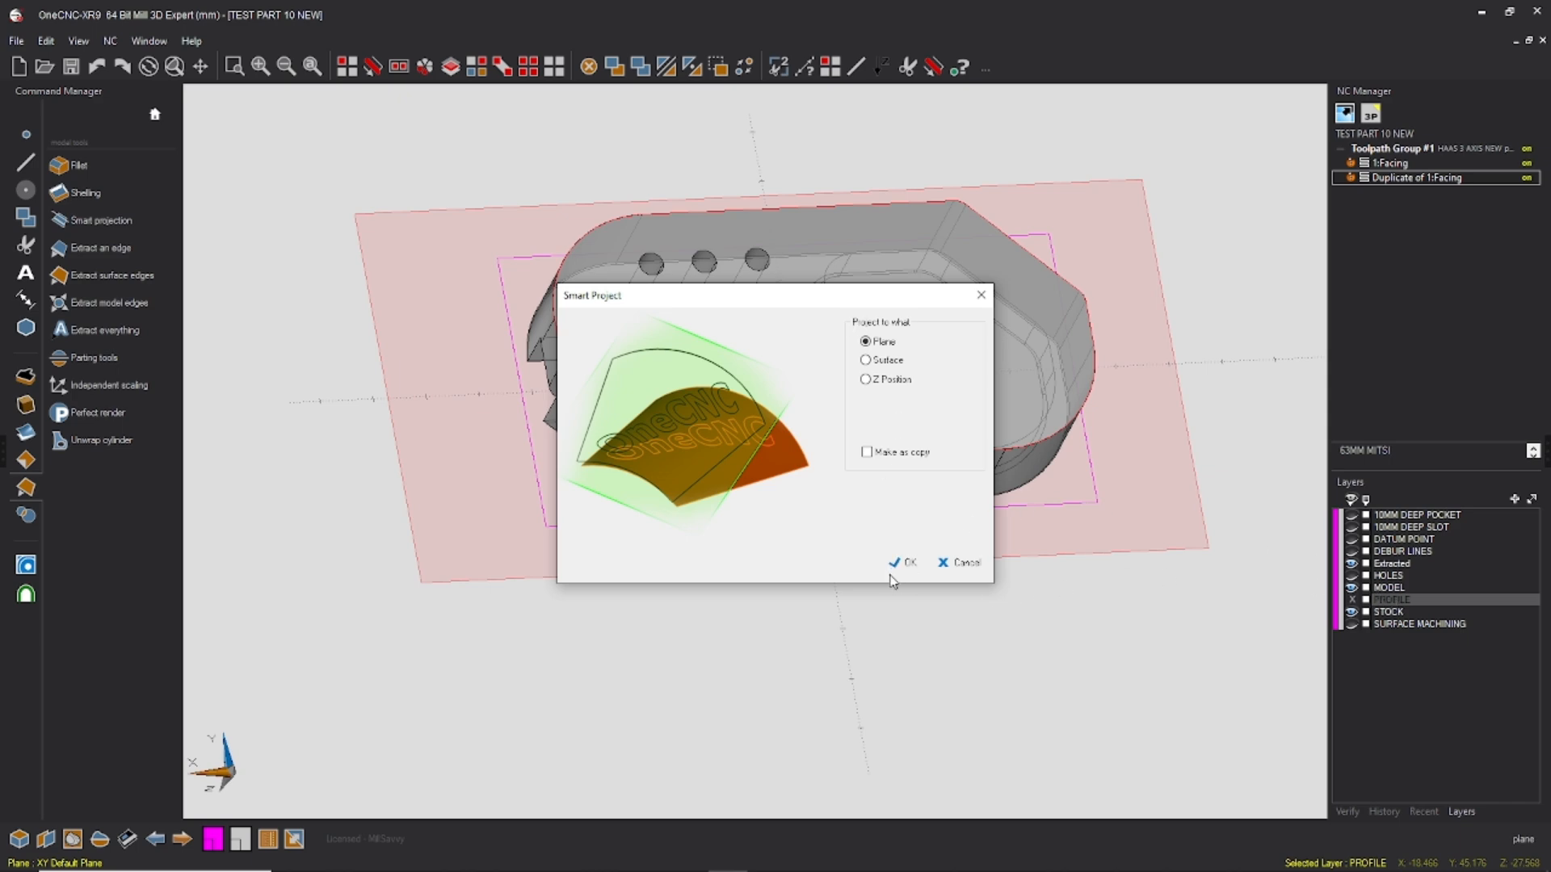
pyautogui.click(903, 563)
pyautogui.moveTo(1064, 78); pyautogui.dragTo(917, 418, button='middle')
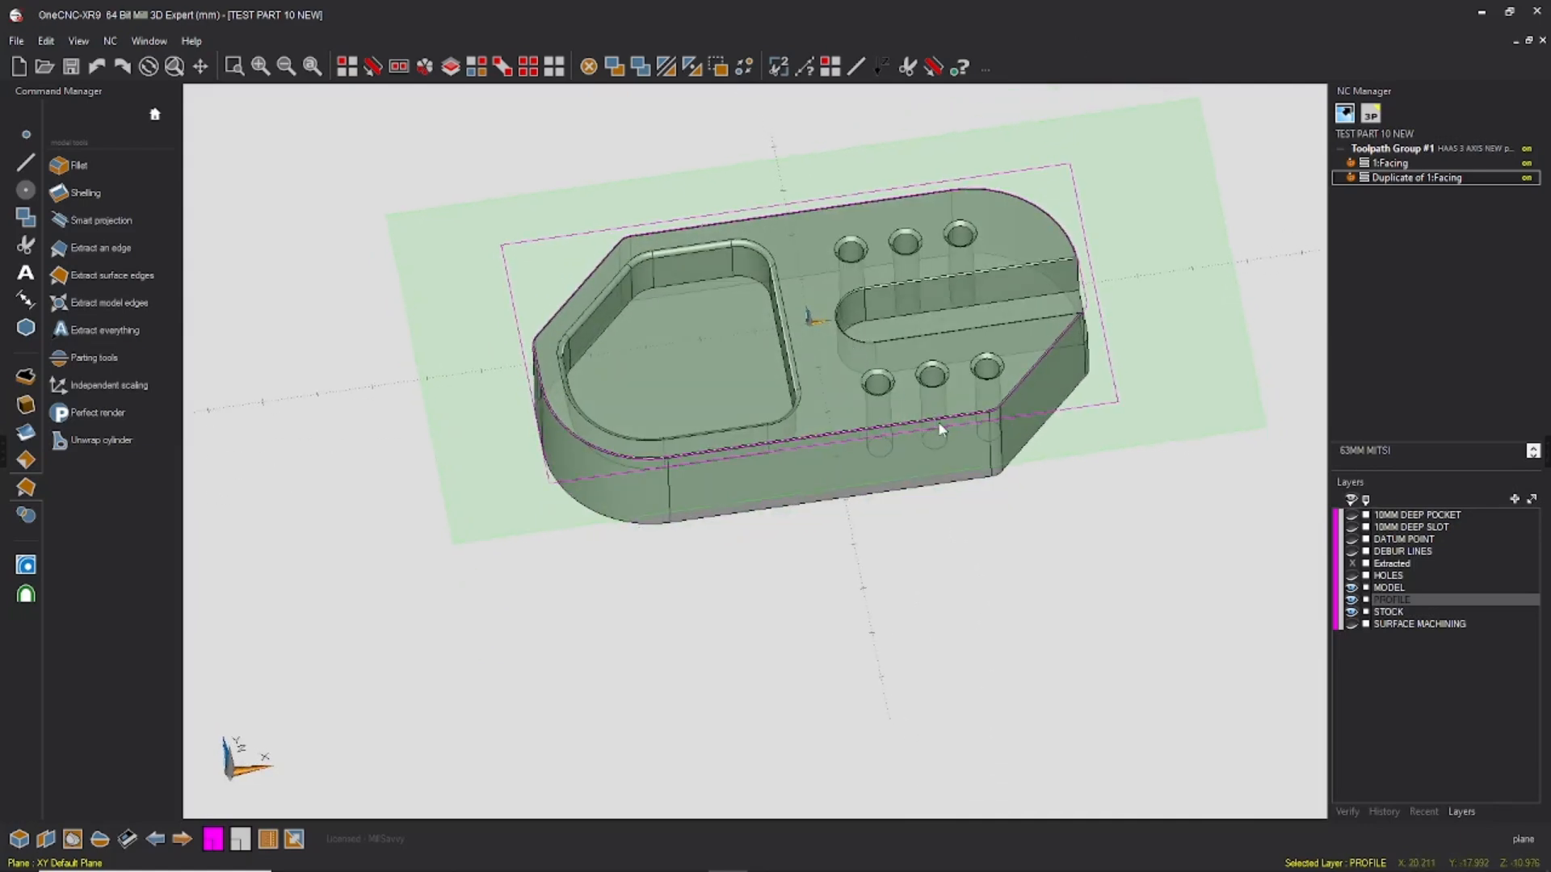
# Step: Start an HS Pocketing operation using the stock rectangle and the projected part outline as its boundaries
pyautogui.rightClick(945, 418)
pyautogui.click(954, 339)
pyautogui.scroll(-3, 1049, 273)
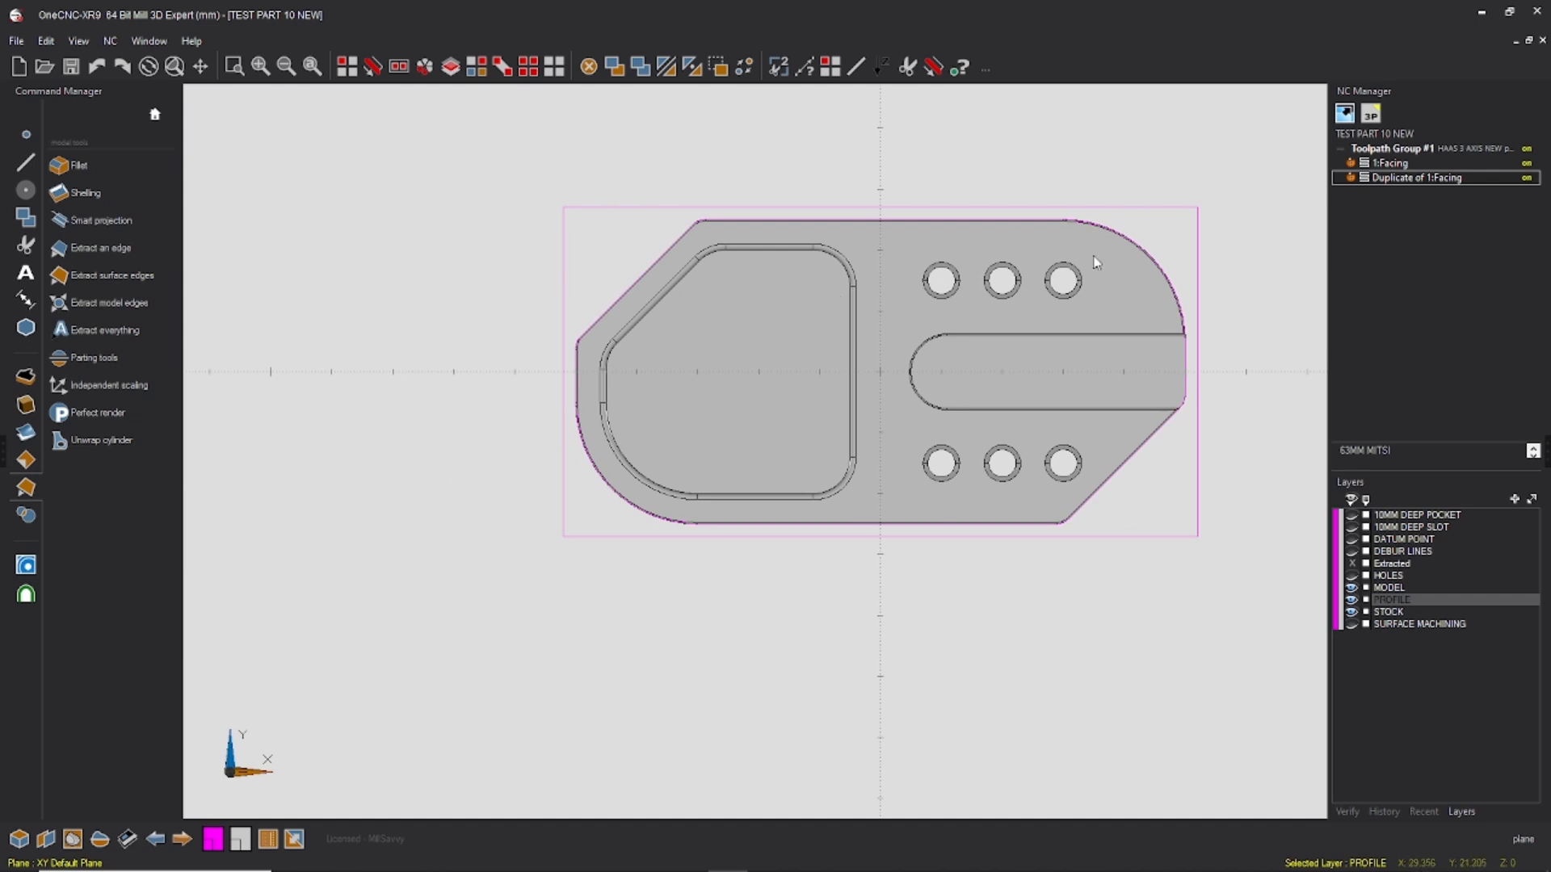
pyautogui.click(28, 598)
pyautogui.click(22, 570)
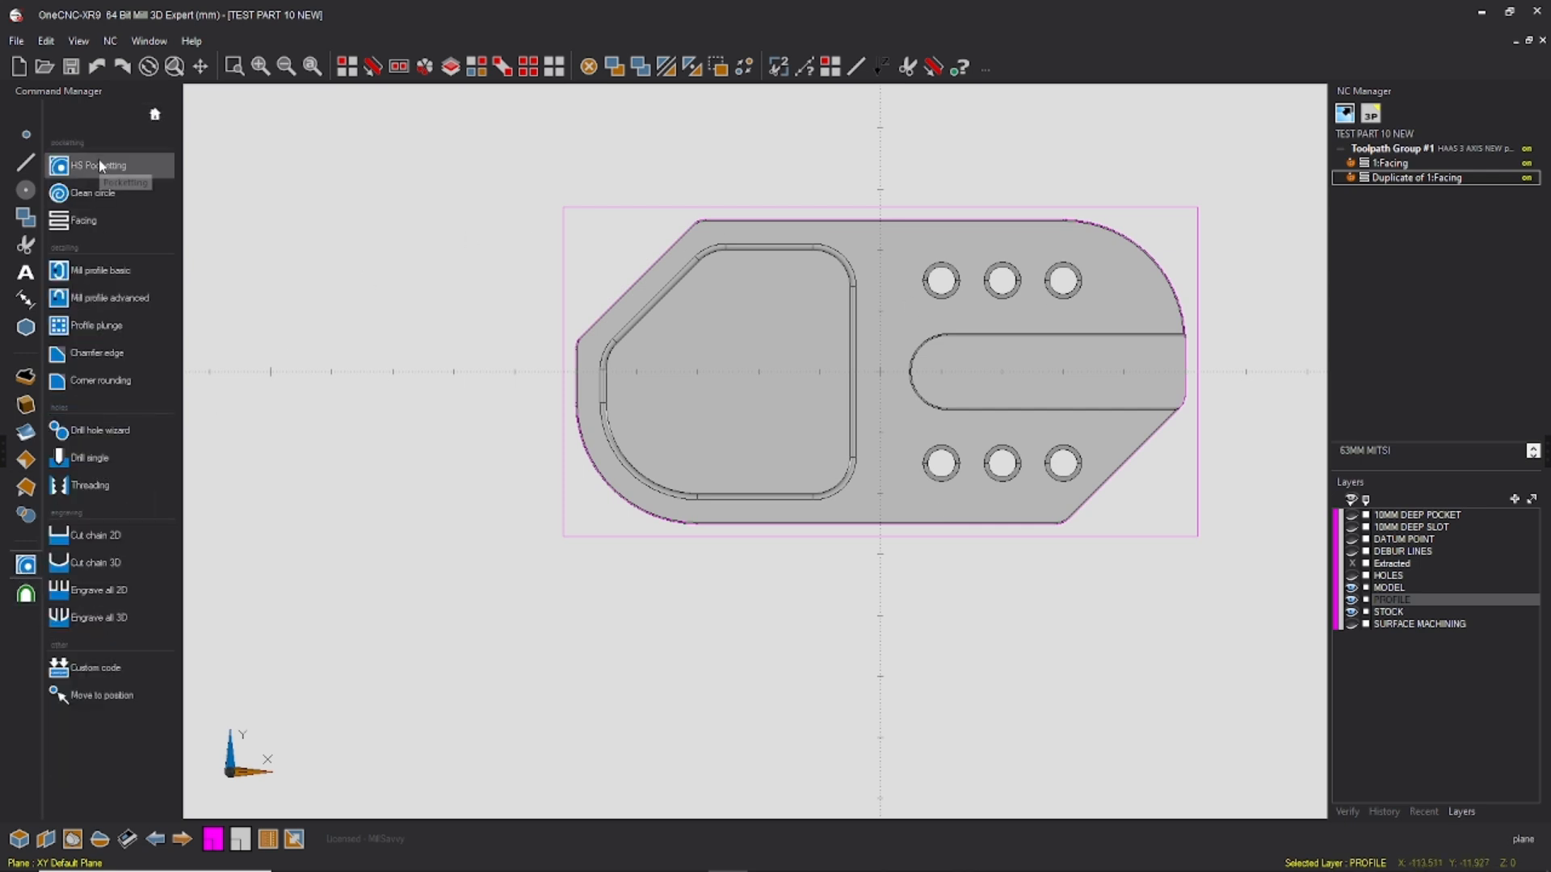
pyautogui.click(100, 167)
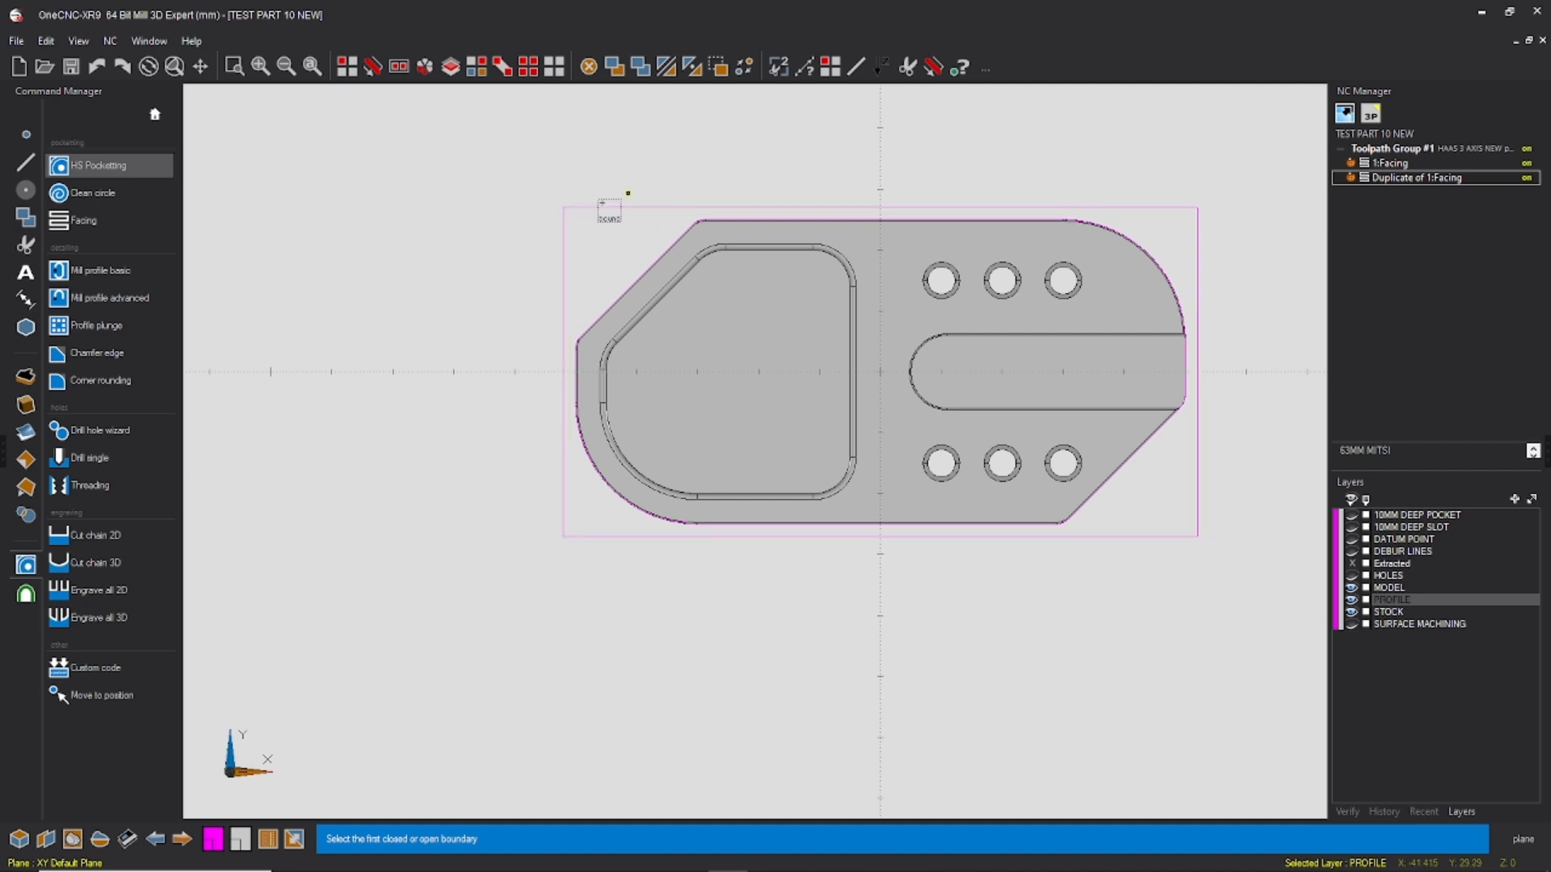
pyautogui.click(607, 208)
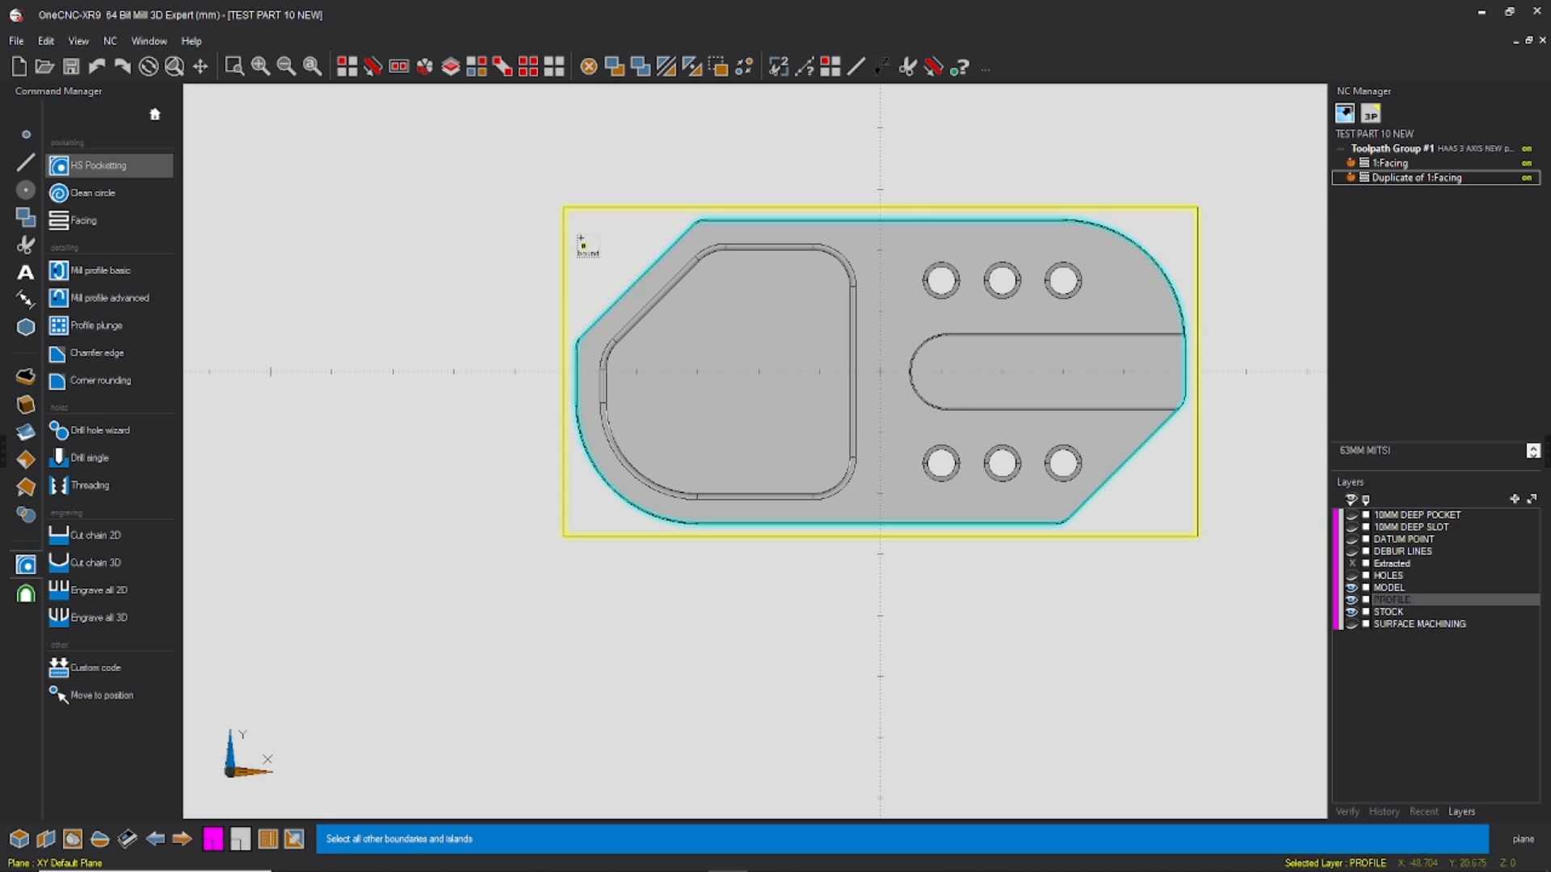
pyautogui.rightClick(616, 268)
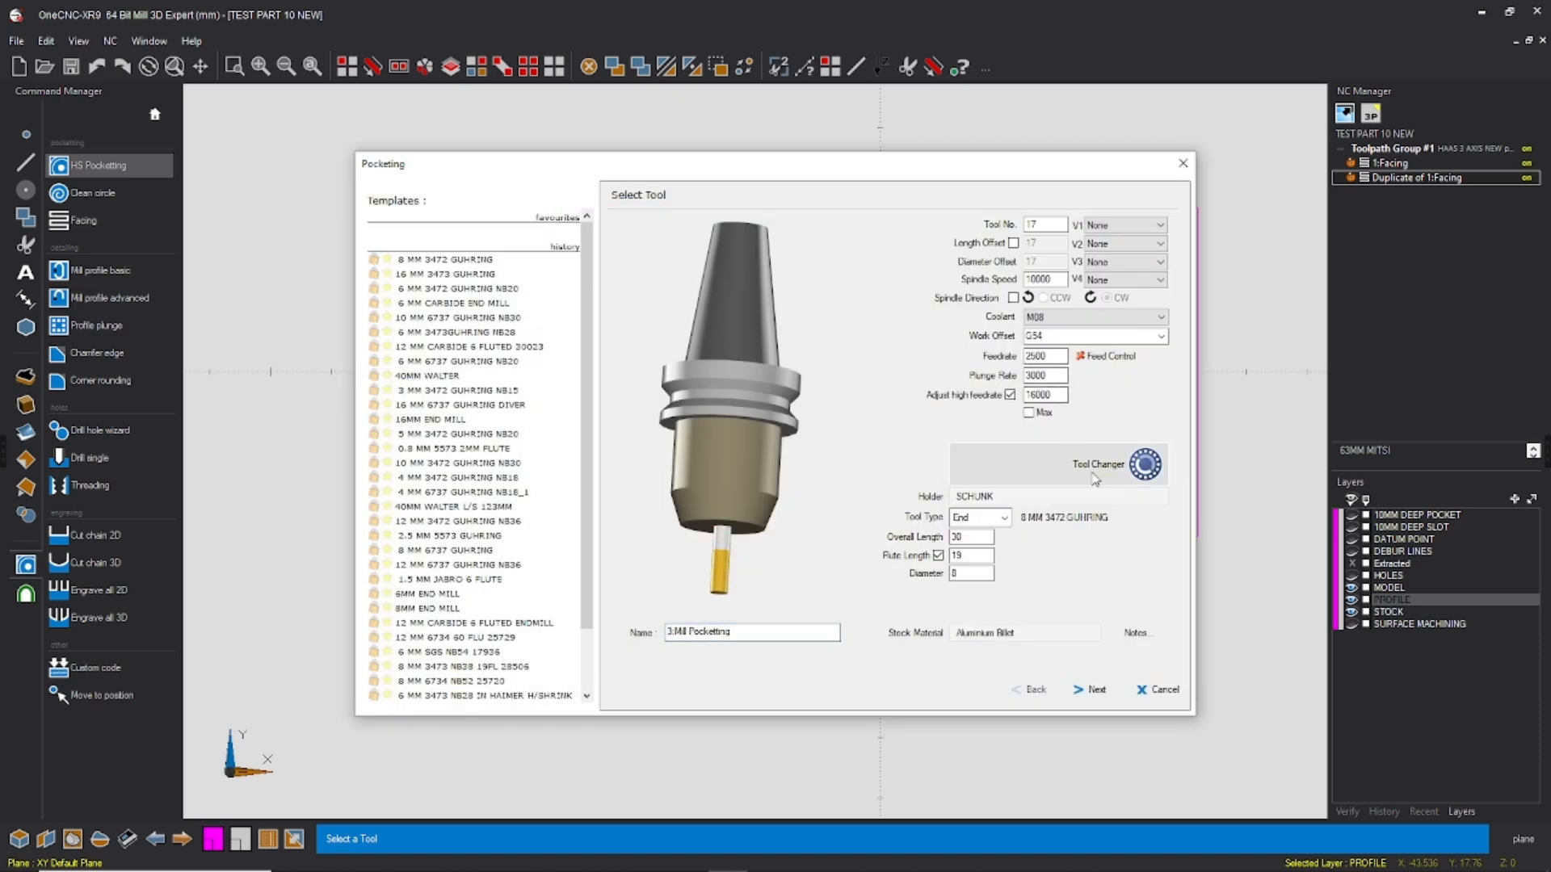
# Step: Load the 12 MM 3472 GUHRING NB36 end mill from the tool library for the pocketing operation
pyautogui.click(1145, 464)
pyautogui.click(636, 264)
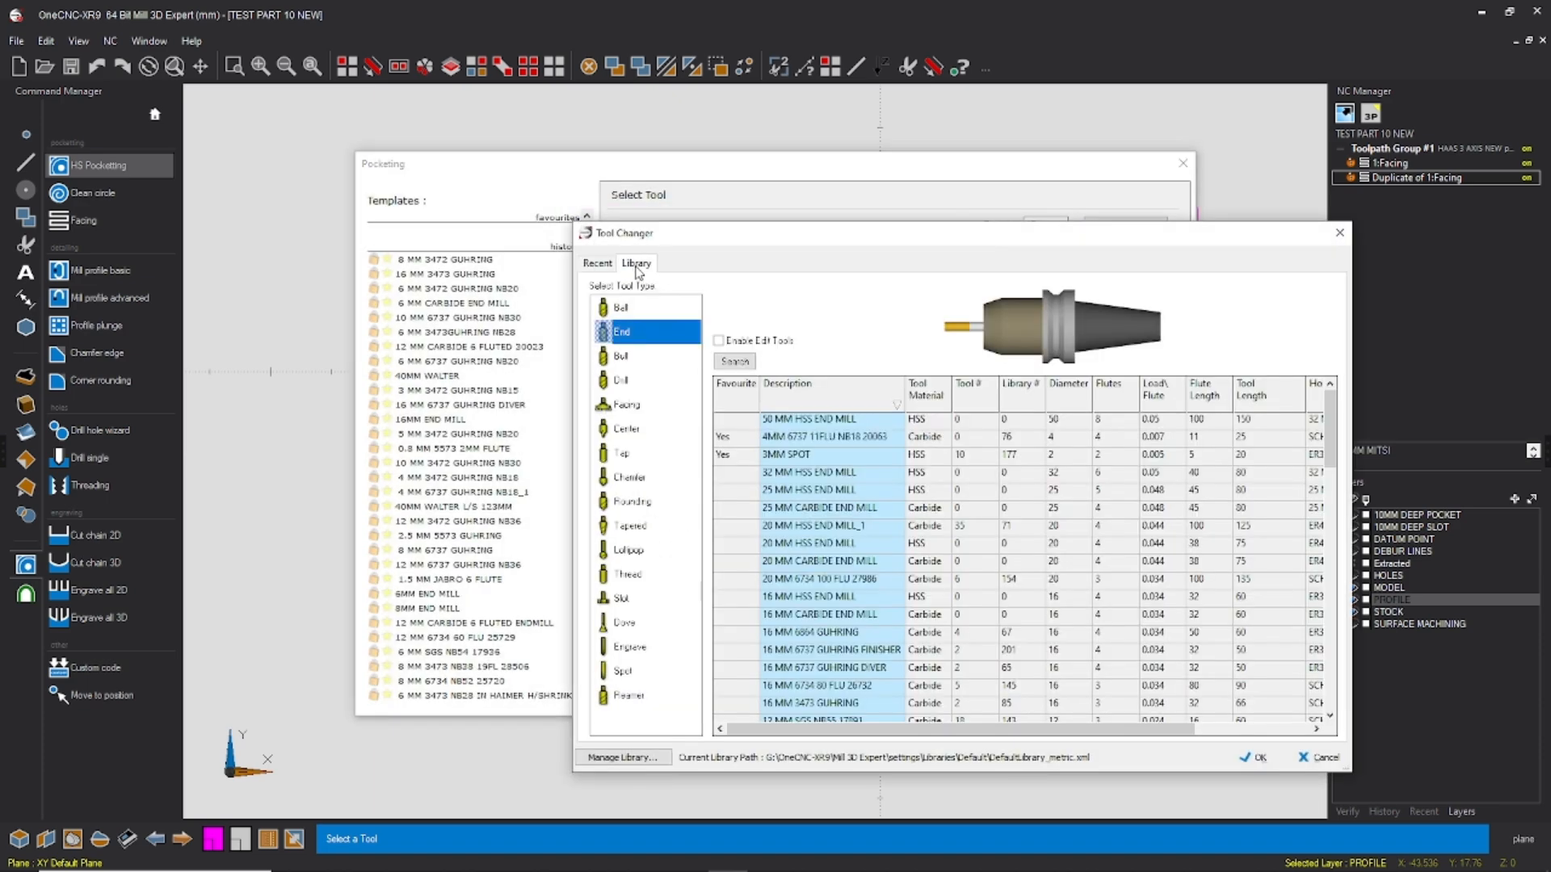
pyautogui.scroll(-4, 808, 557)
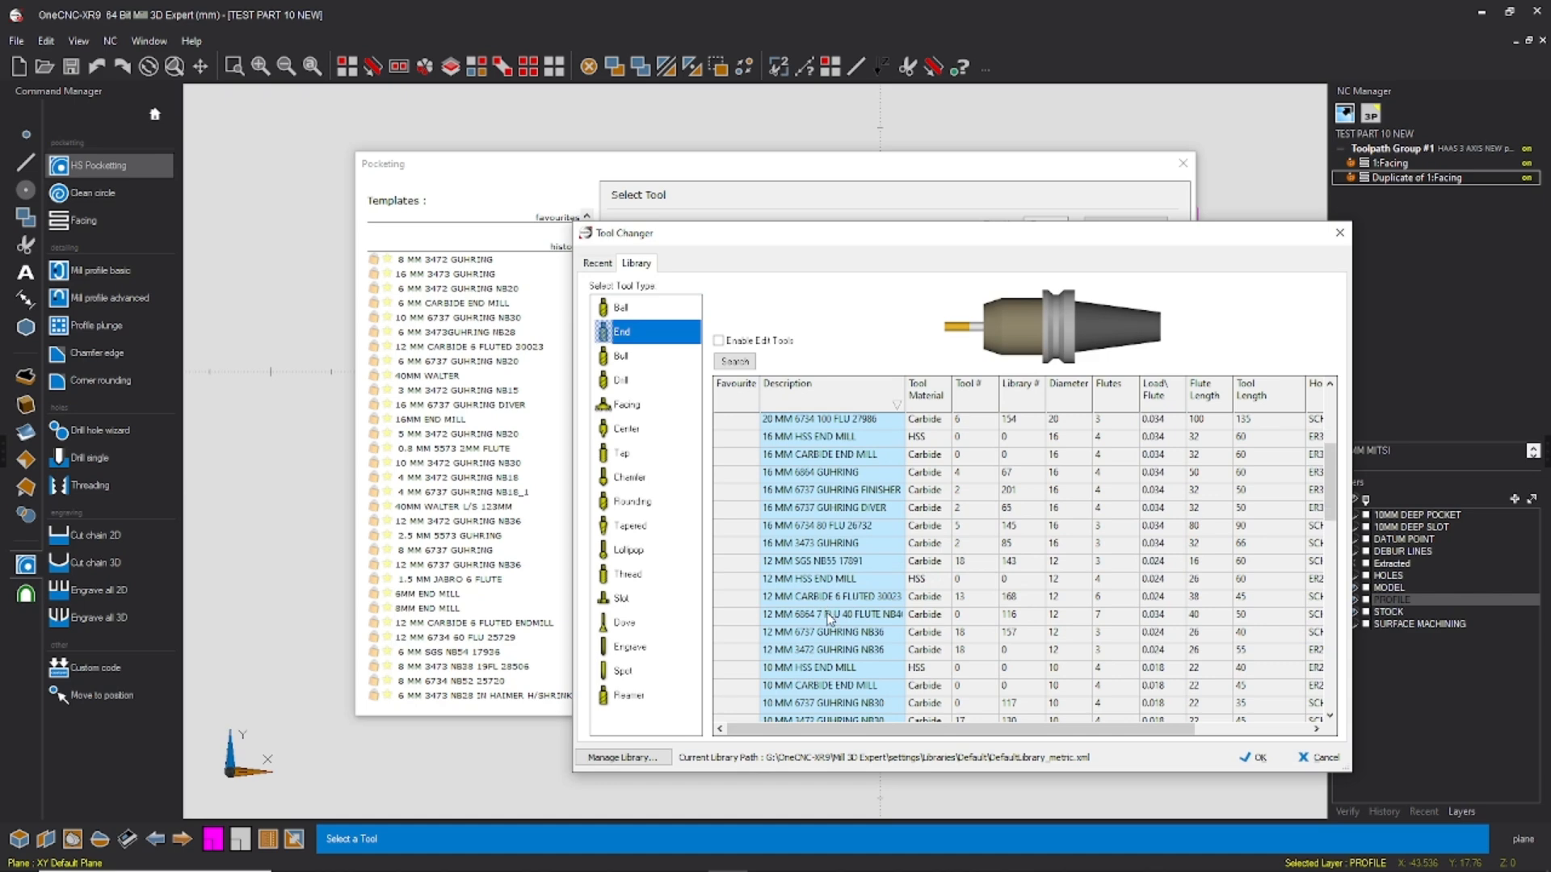
pyautogui.click(824, 598)
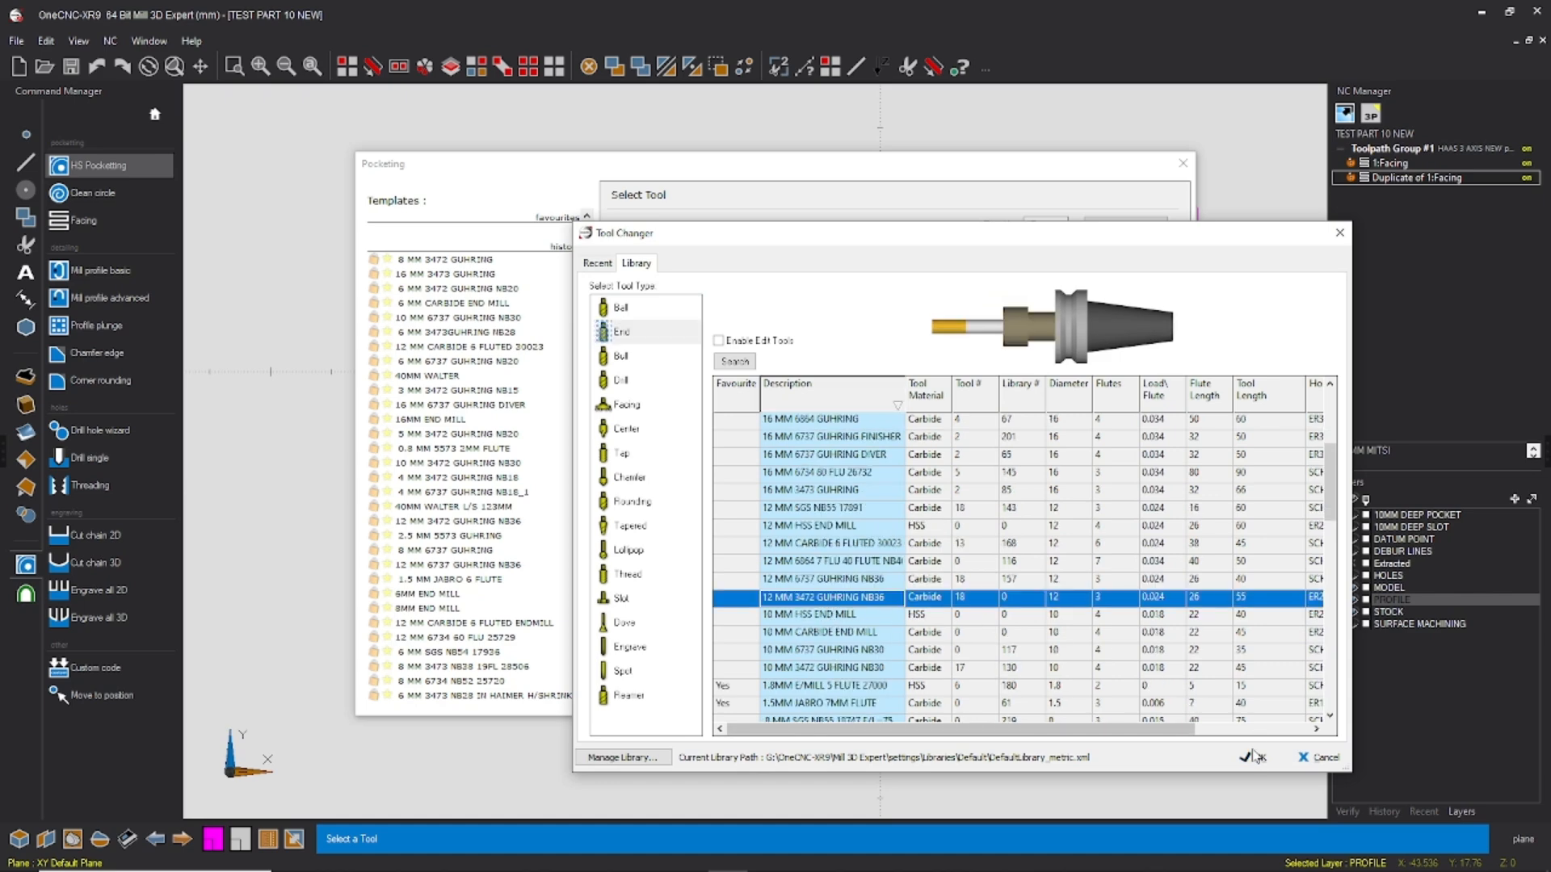
pyautogui.click(1252, 757)
# Step: Assign the pocketing end mill tool number 2, with a spindle speed of 10000 and a feedrate of 3000
pyautogui.write('2')
pyautogui.write('10000')
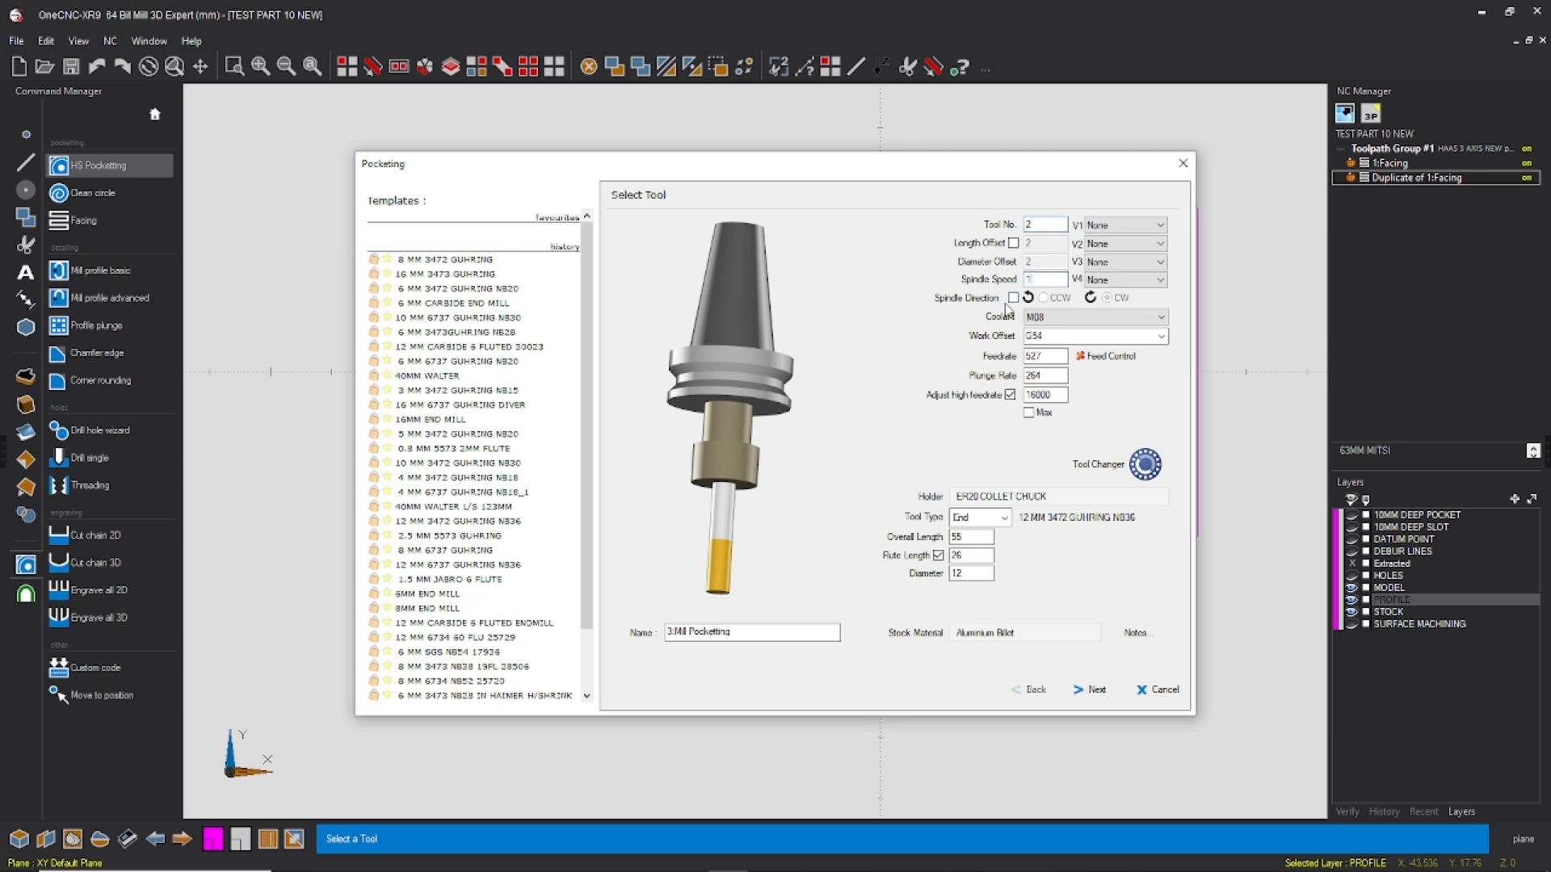
pyautogui.click(1071, 317)
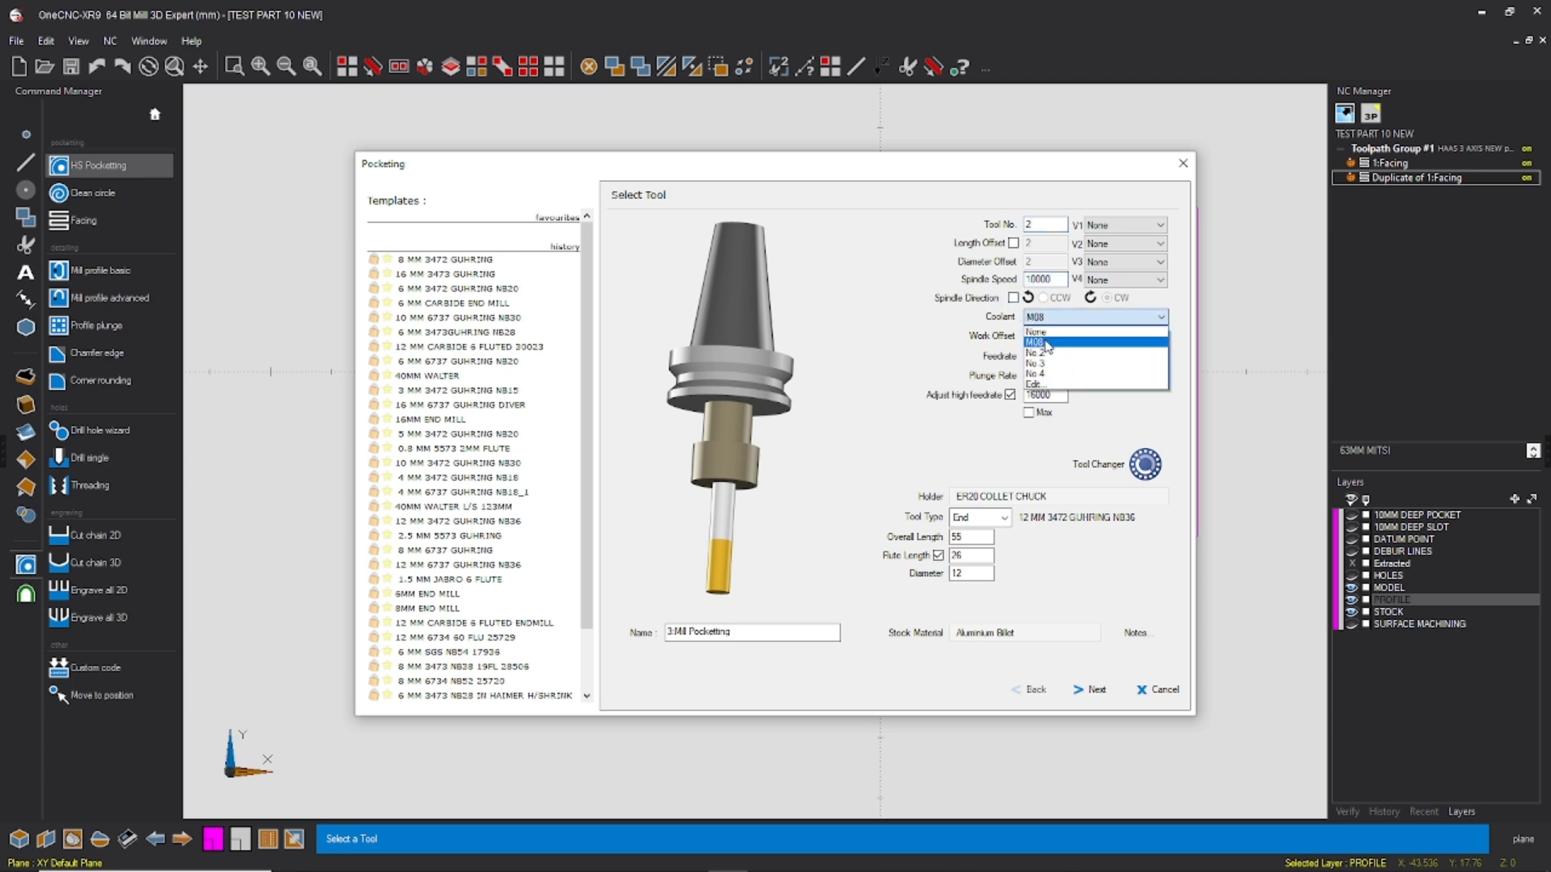
pyautogui.click(1160, 318)
pyautogui.doubleClick(1046, 355)
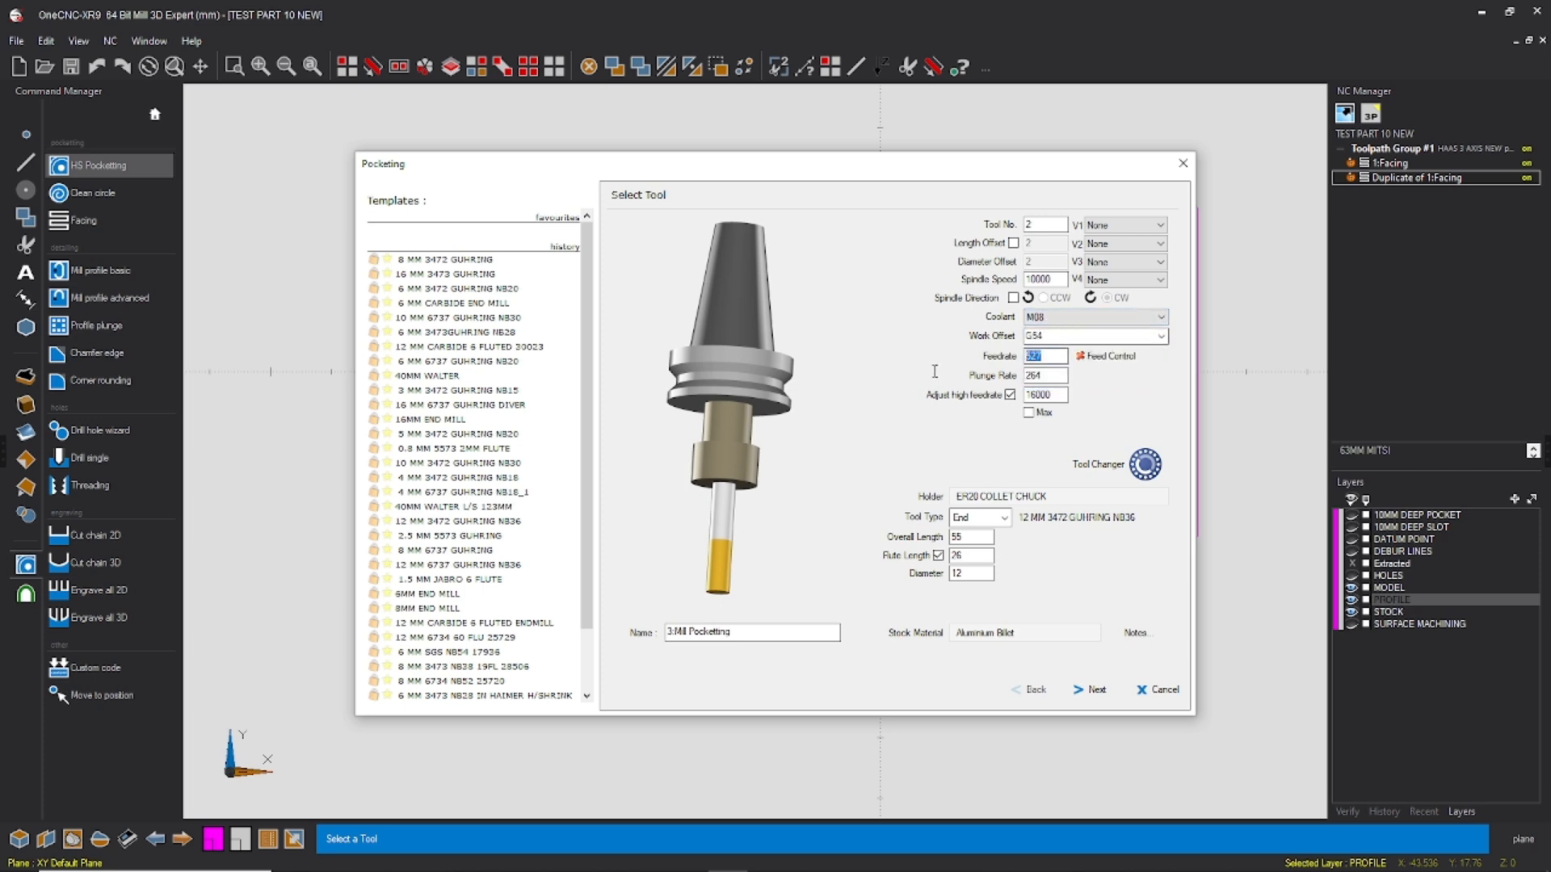
pyautogui.write('2500')
pyautogui.press('Tab')
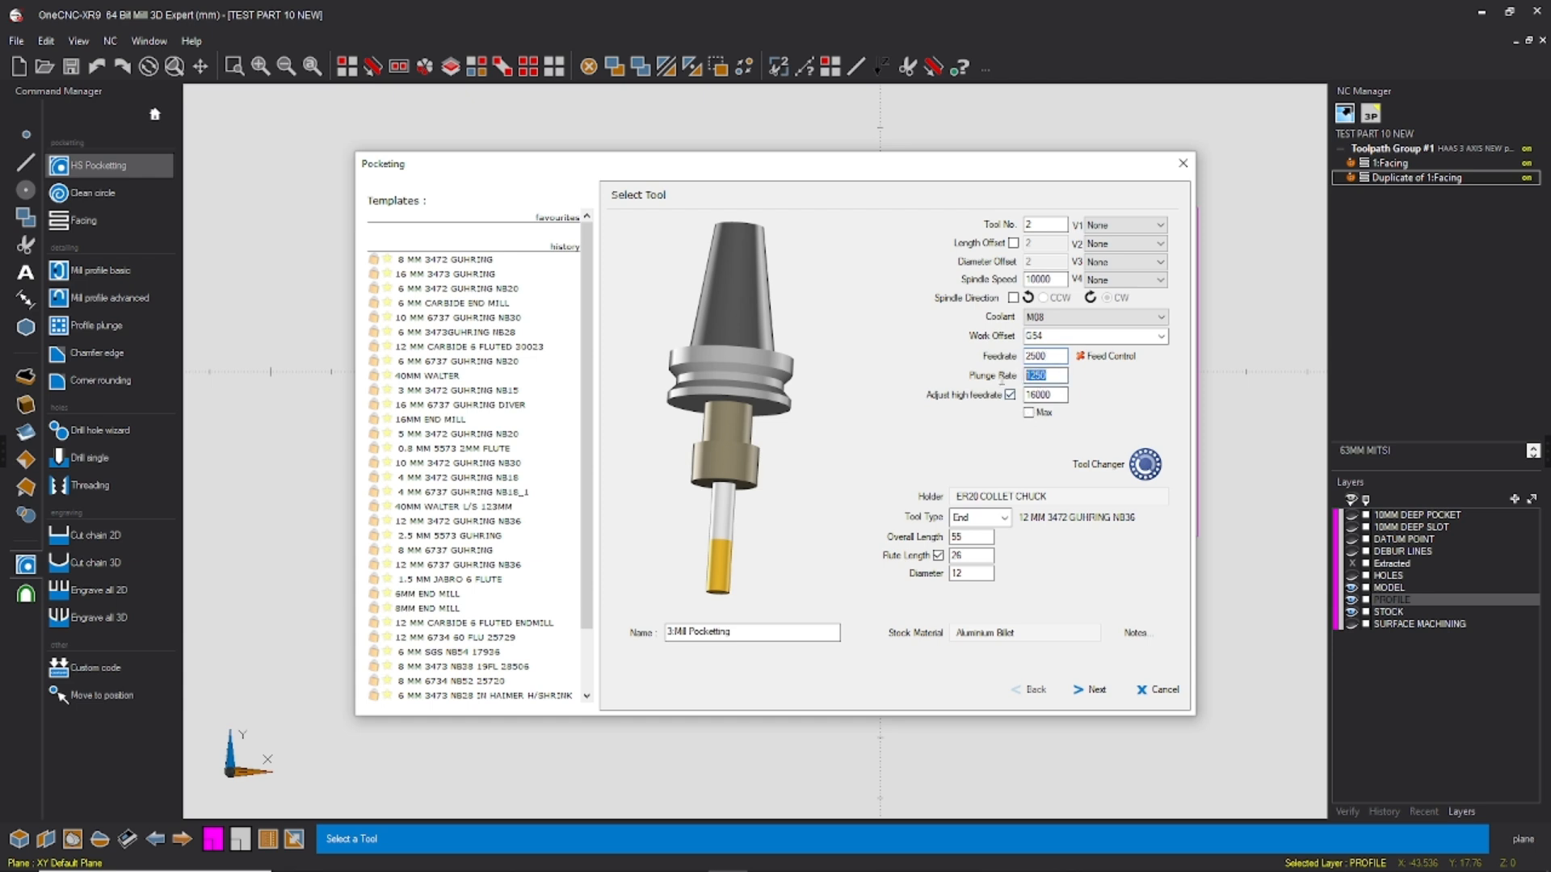
pyautogui.hotkey('shift', 'Tab')
pyautogui.write('3000')
pyautogui.press('Tab')
pyautogui.click(1092, 691)
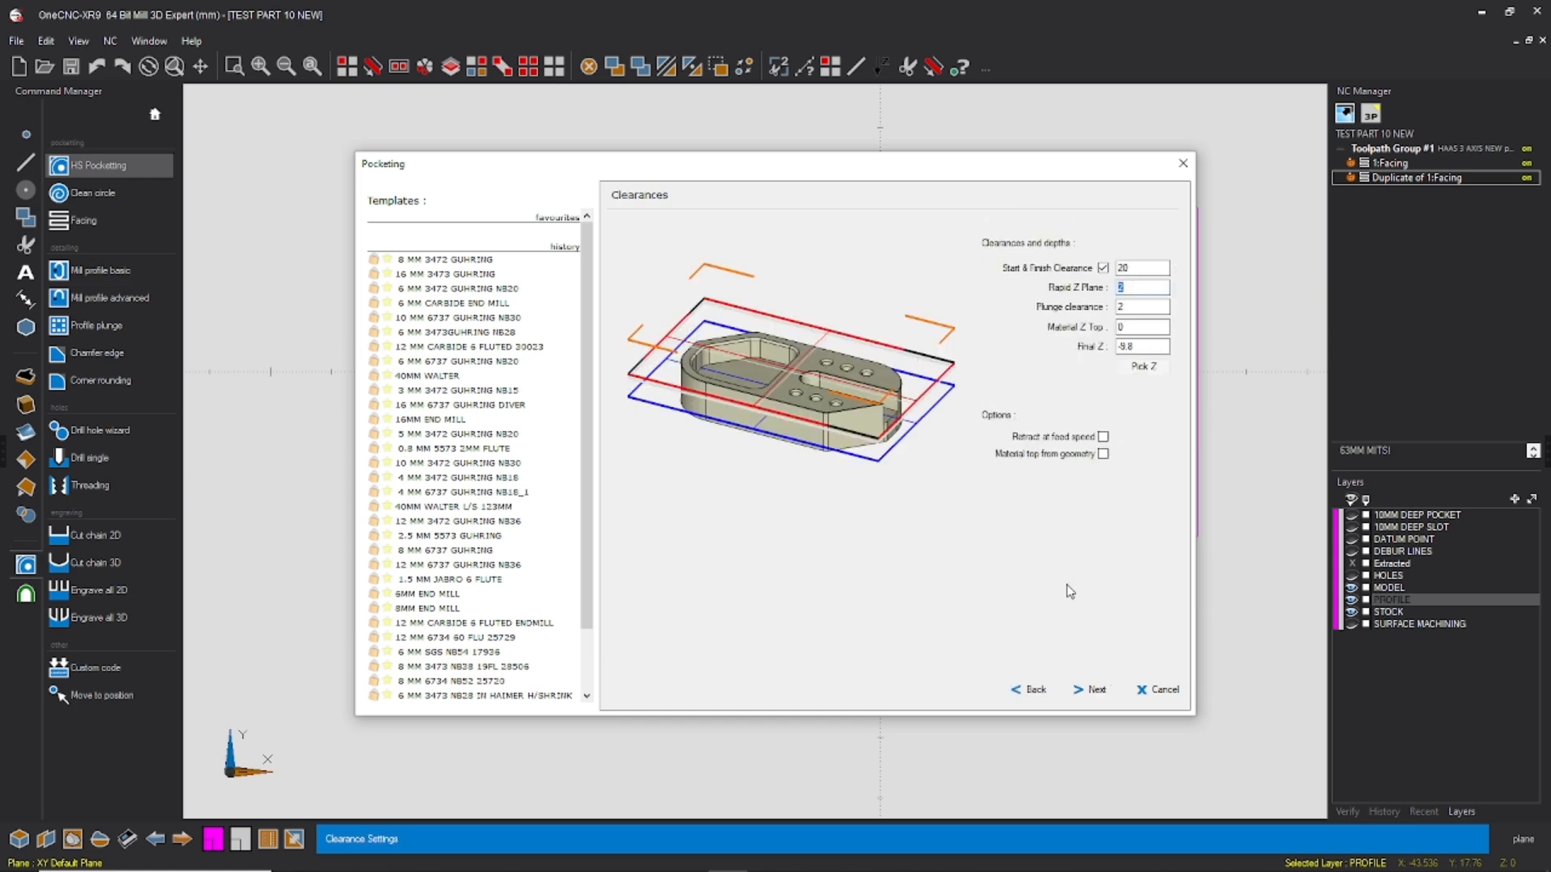
pyautogui.click(1033, 690)
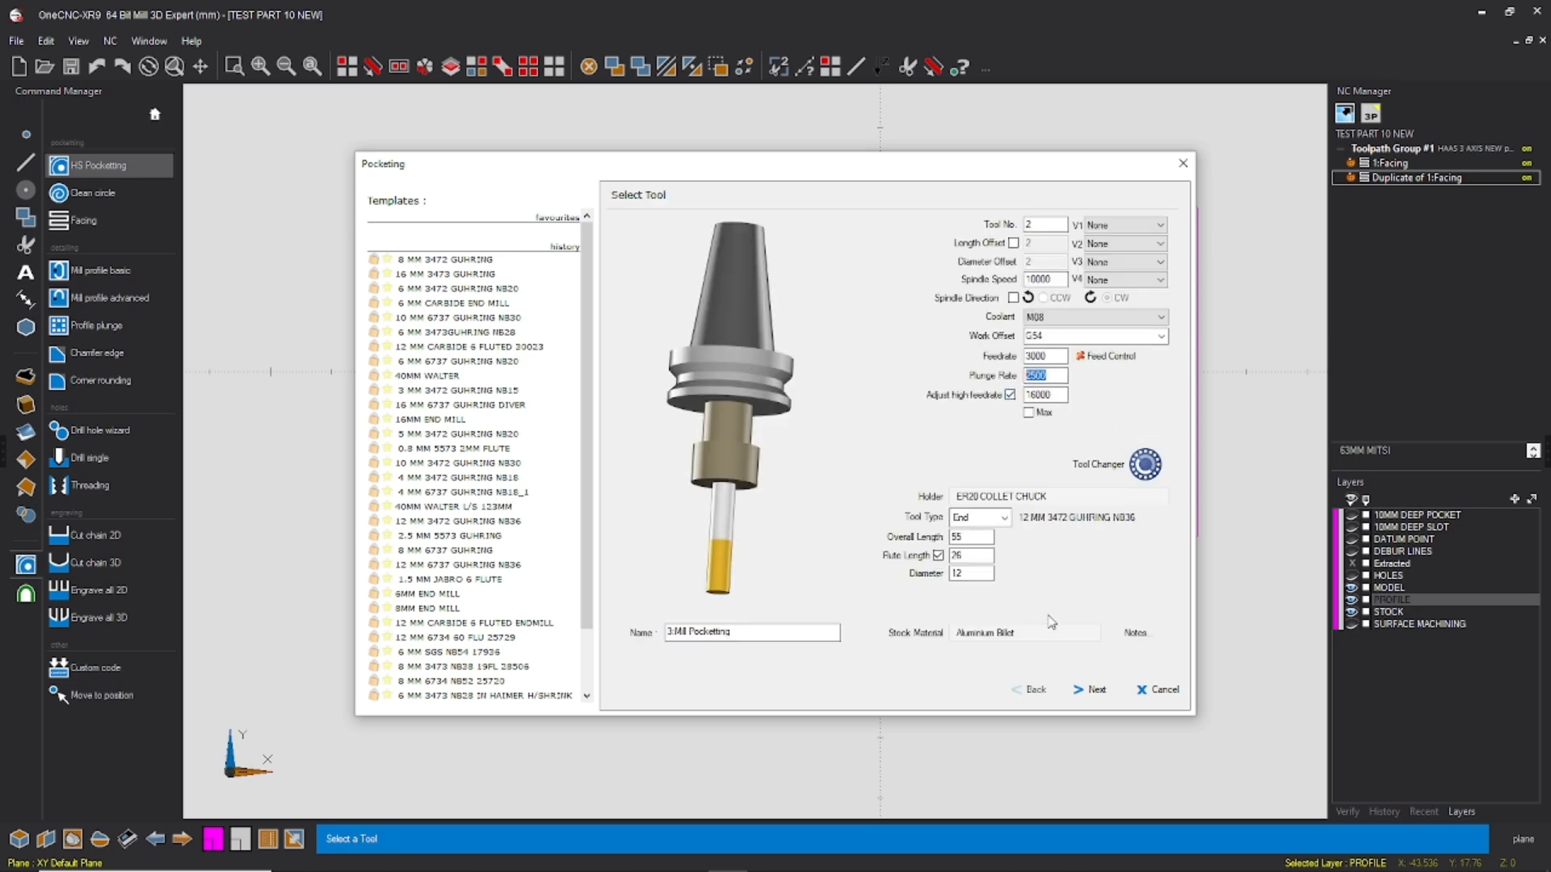
pyautogui.click(1087, 692)
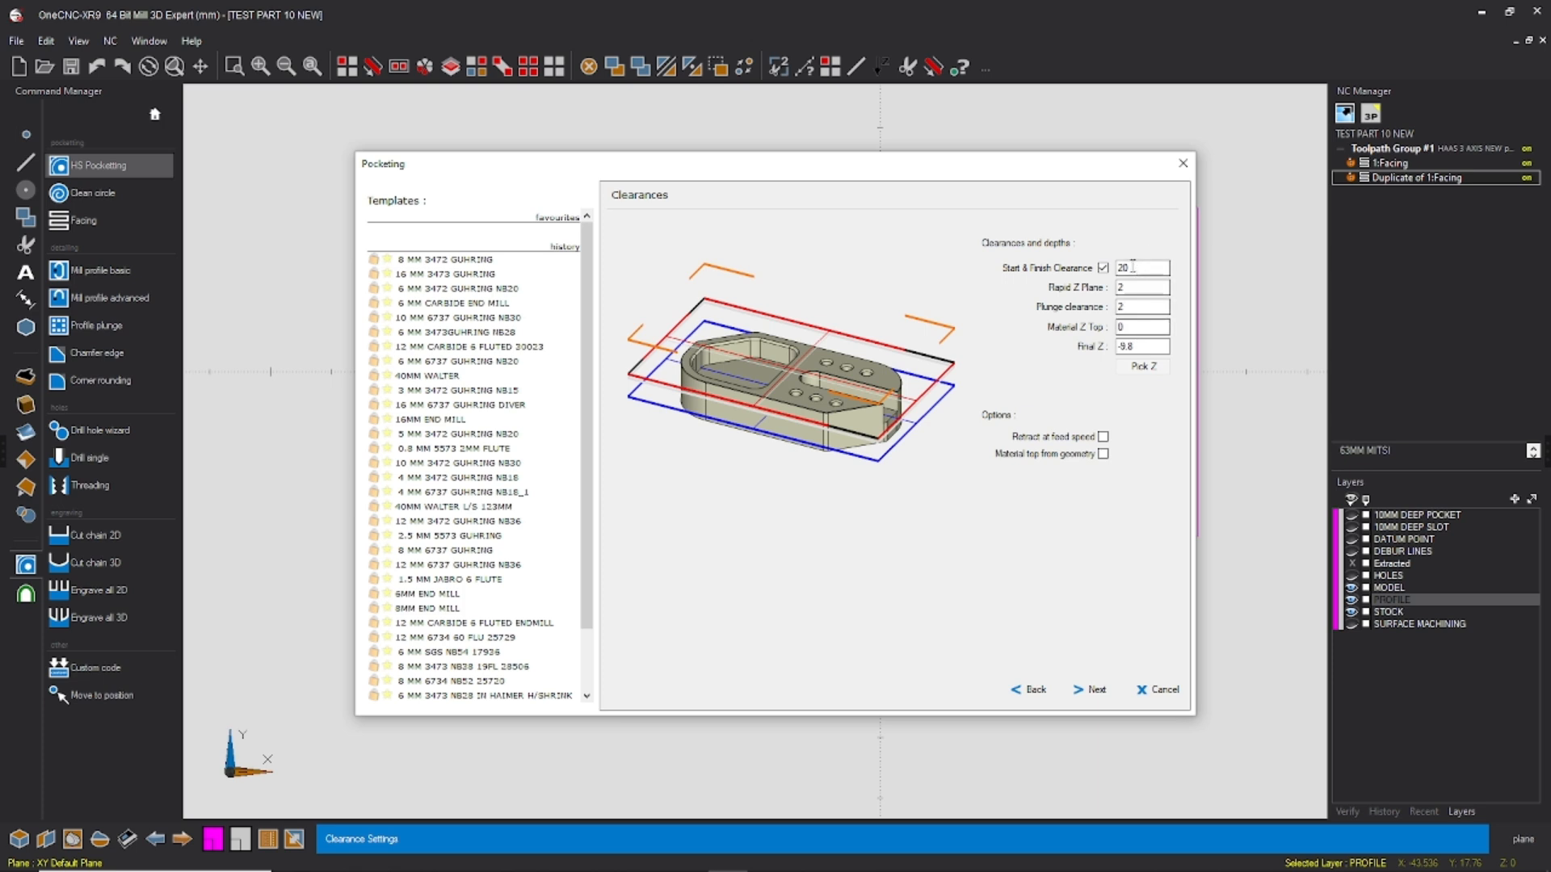
# Step: Set the pocketing operation's Final Z to -21 in the clearance settings
pyautogui.moveTo(1126, 326); pyautogui.dragTo(1036, 356)
pyautogui.press('Tab')
pyautogui.write('-21')
pyautogui.click(1093, 693)
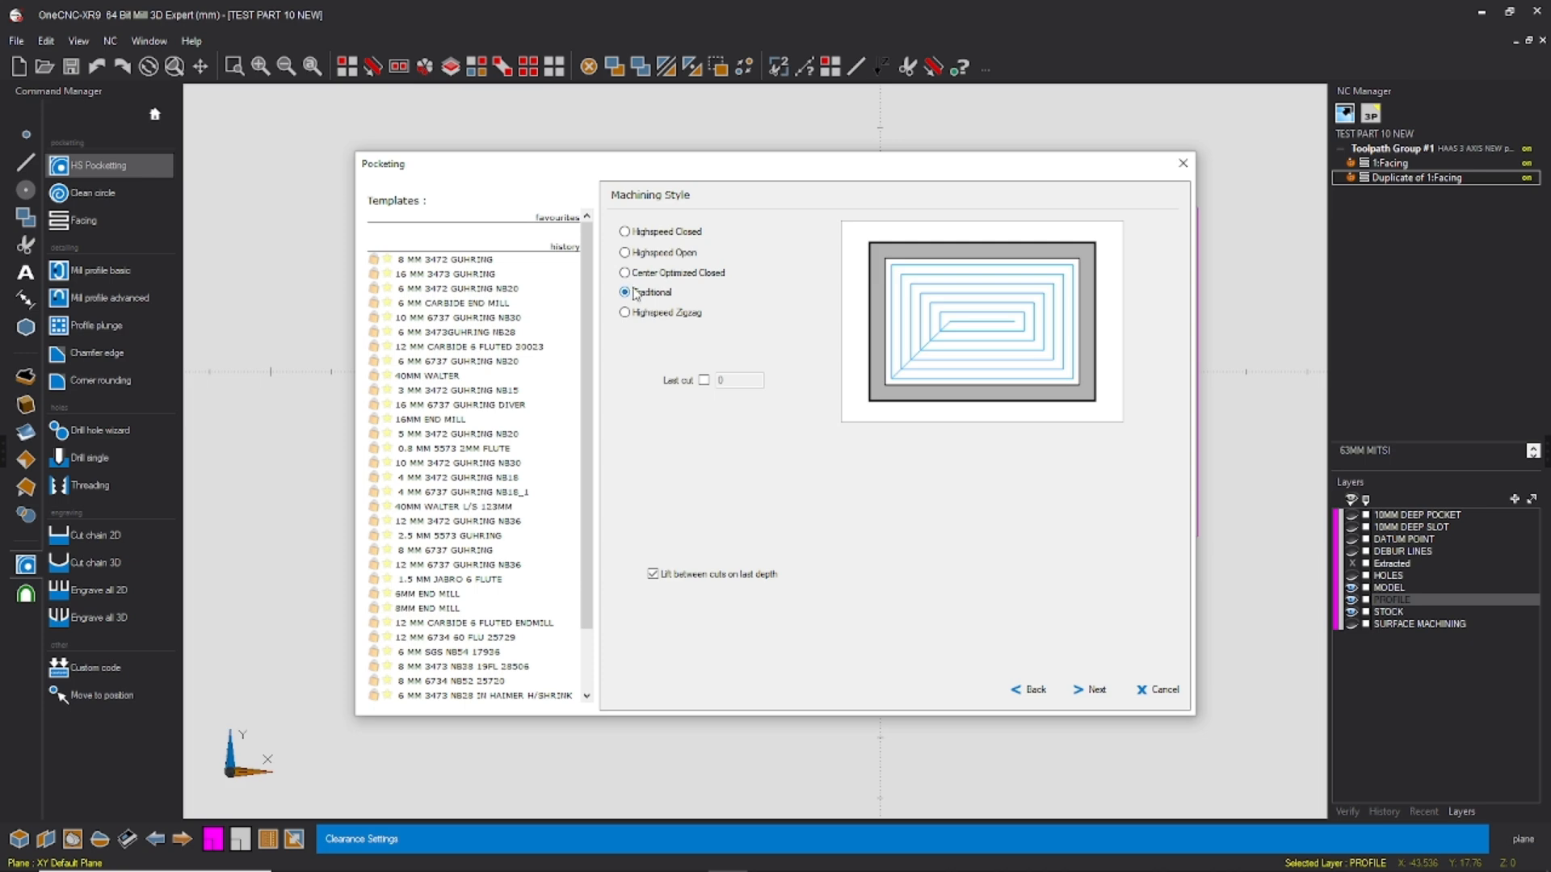
# Step: Choose the Highspeed Open machining style for the pocketing and accept the Plunge approach
pyautogui.click(625, 252)
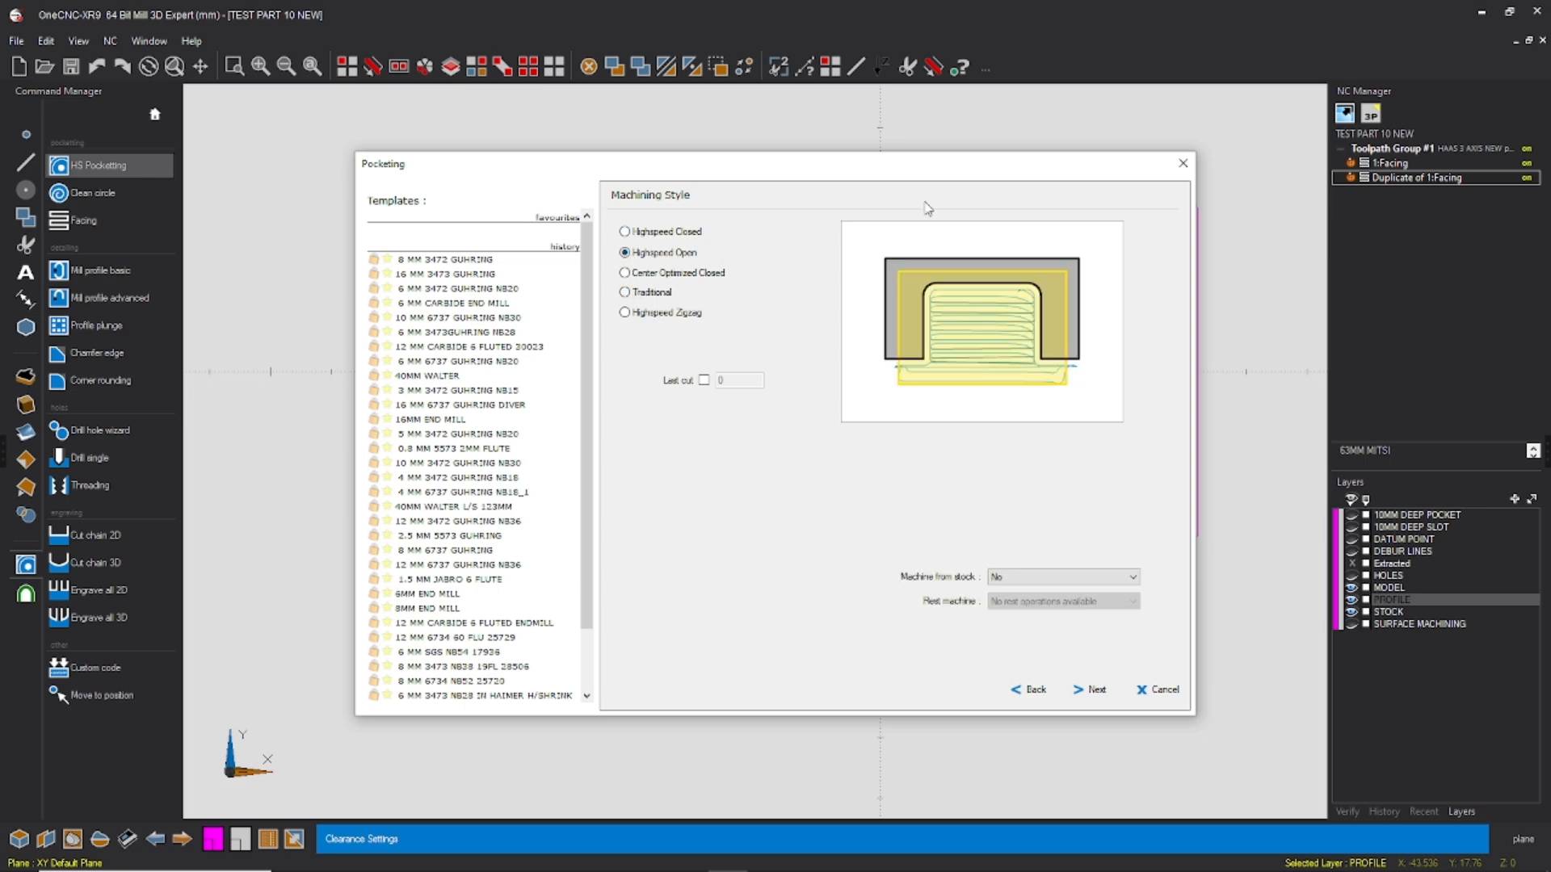
pyautogui.moveTo(888, 177); pyautogui.dragTo(1448, 116)
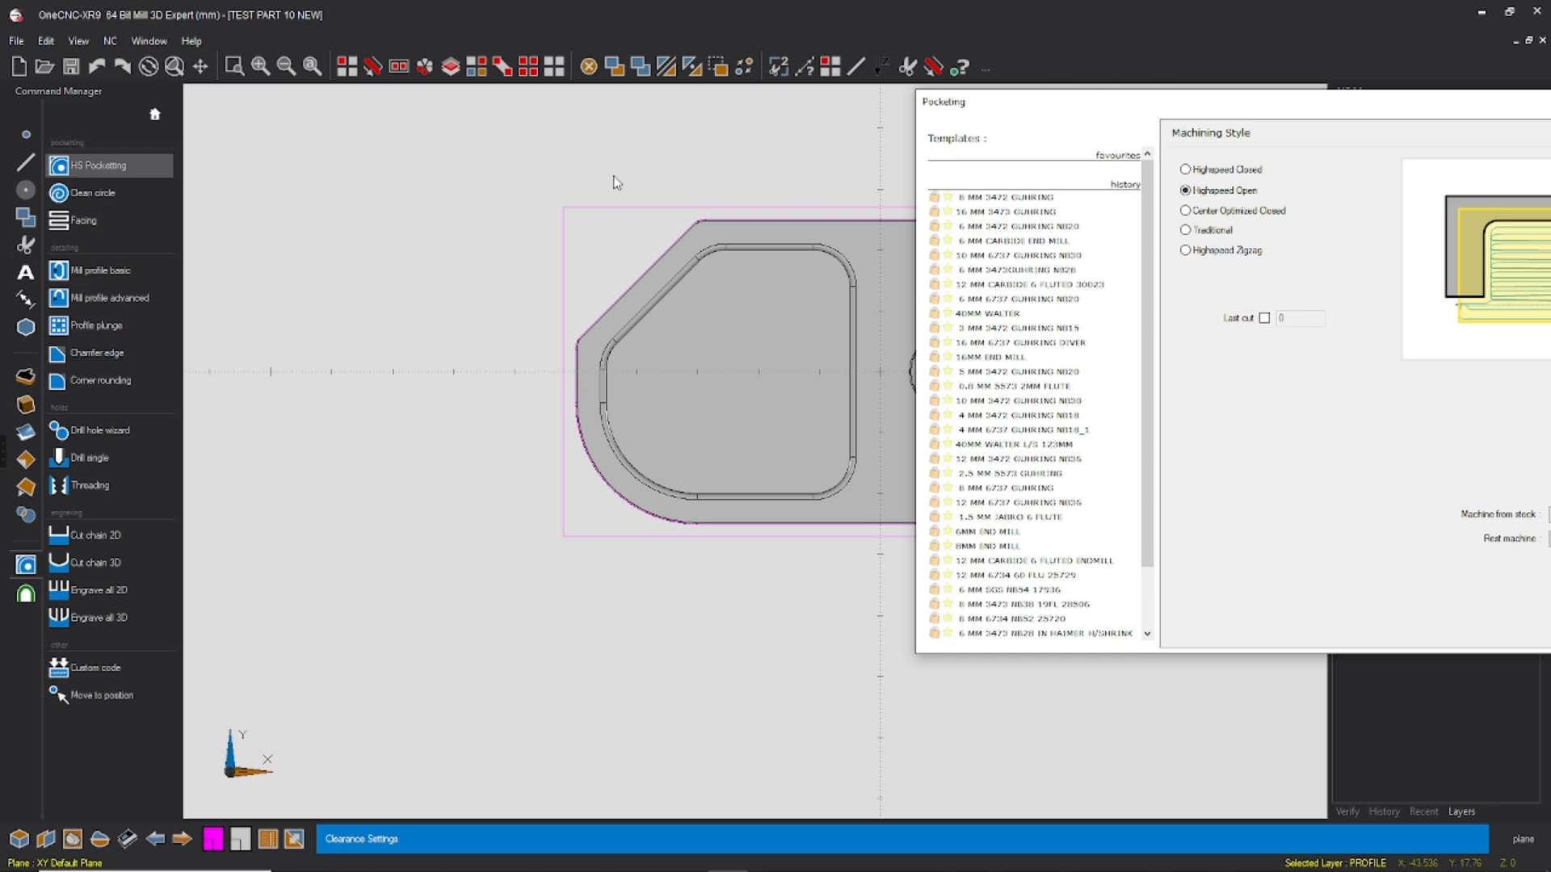
pyautogui.moveTo(1206, 98); pyautogui.dragTo(950, 158)
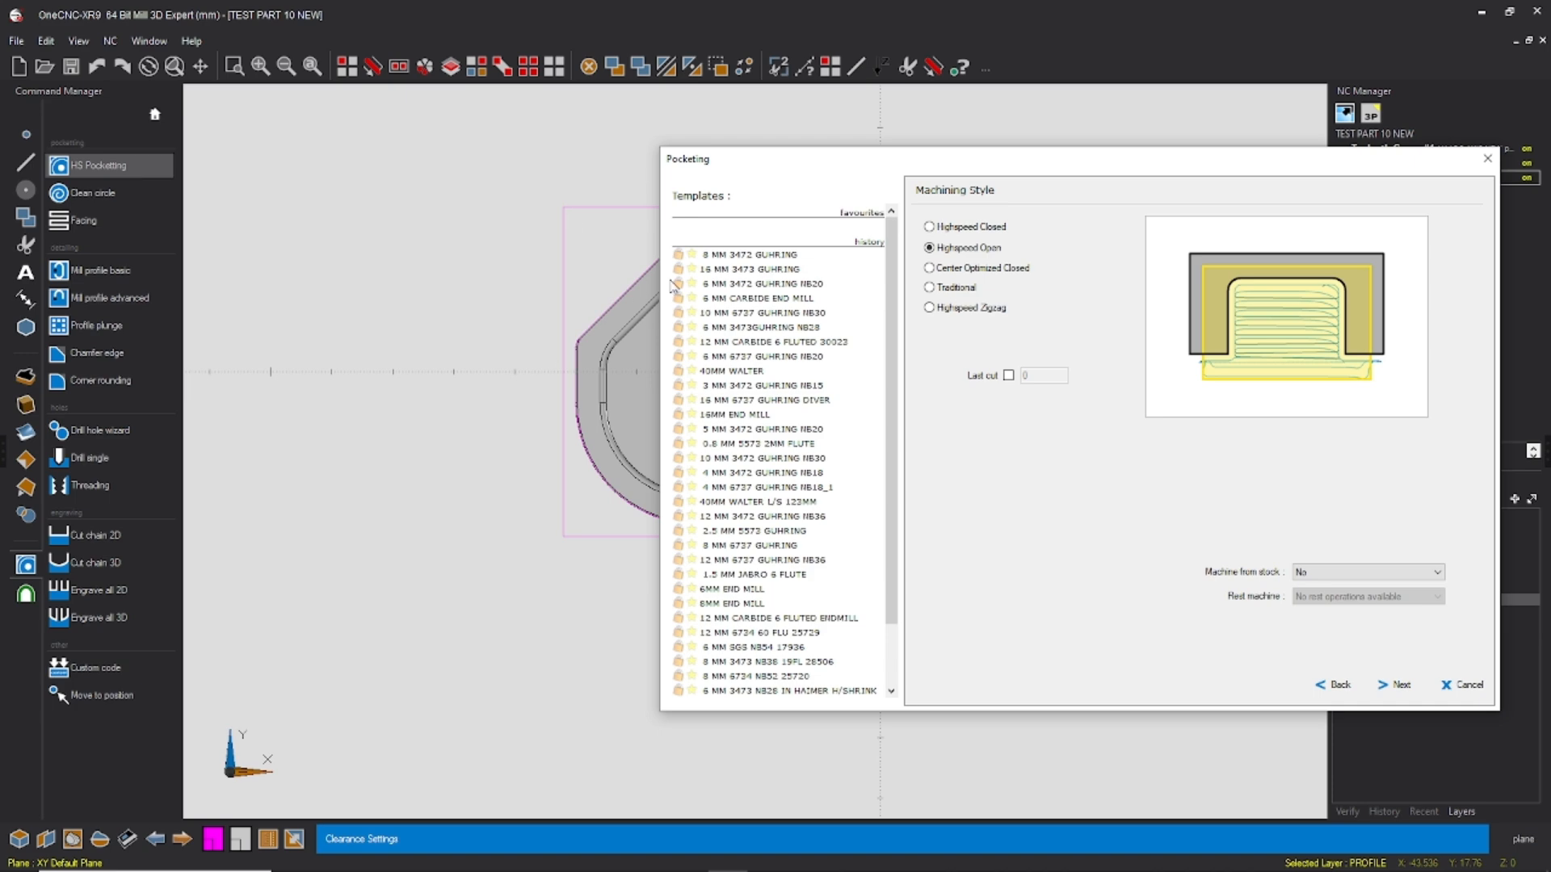
pyautogui.moveTo(1054, 191); pyautogui.dragTo(1544, 215)
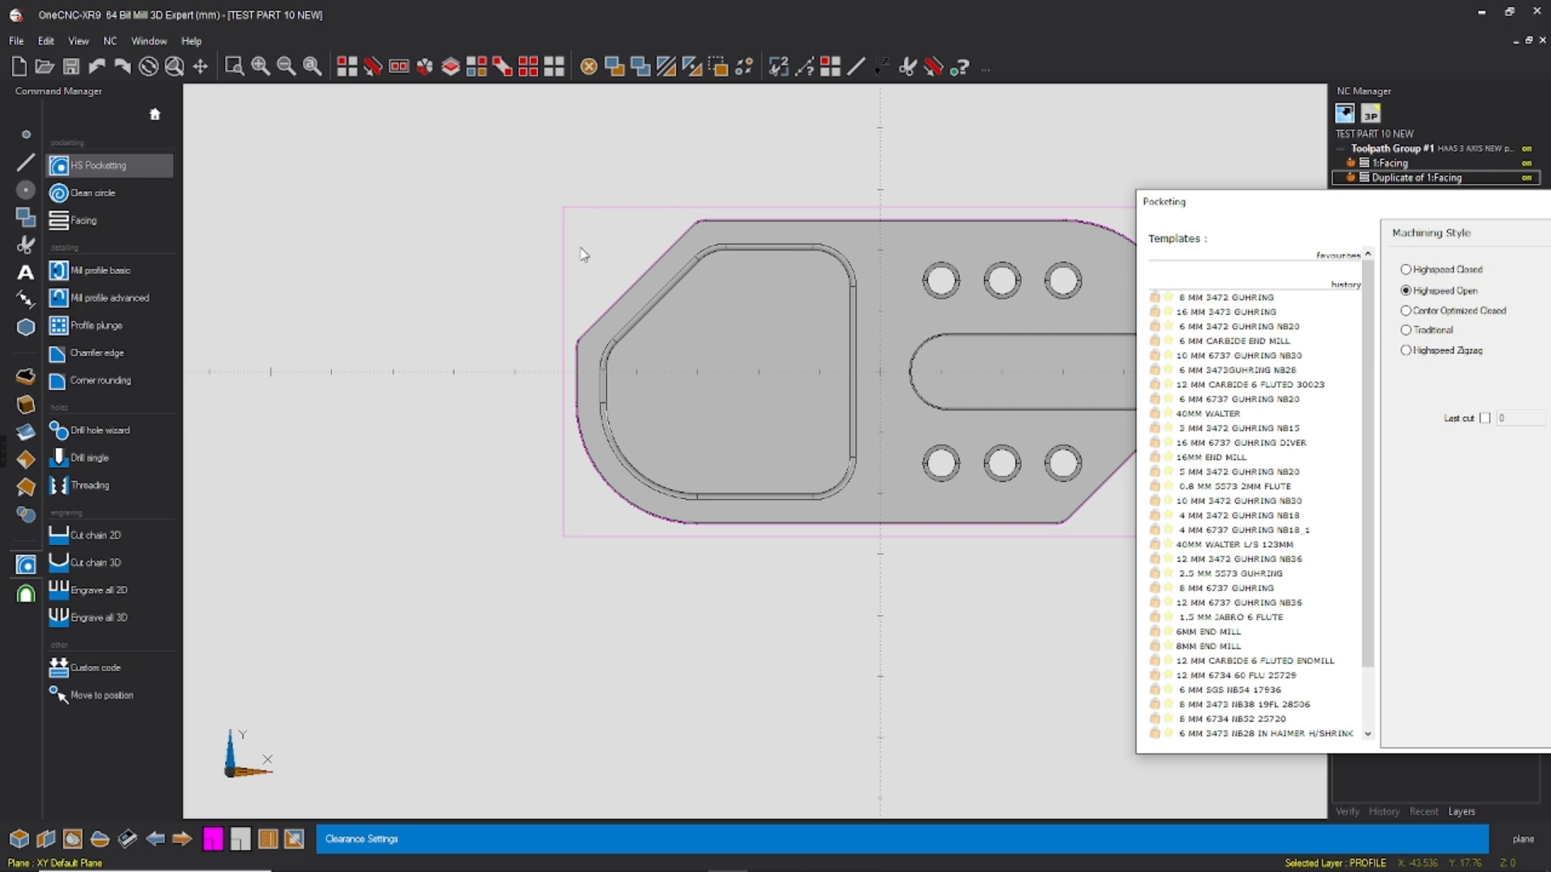
pyautogui.moveTo(1384, 201); pyautogui.dragTo(760, 164)
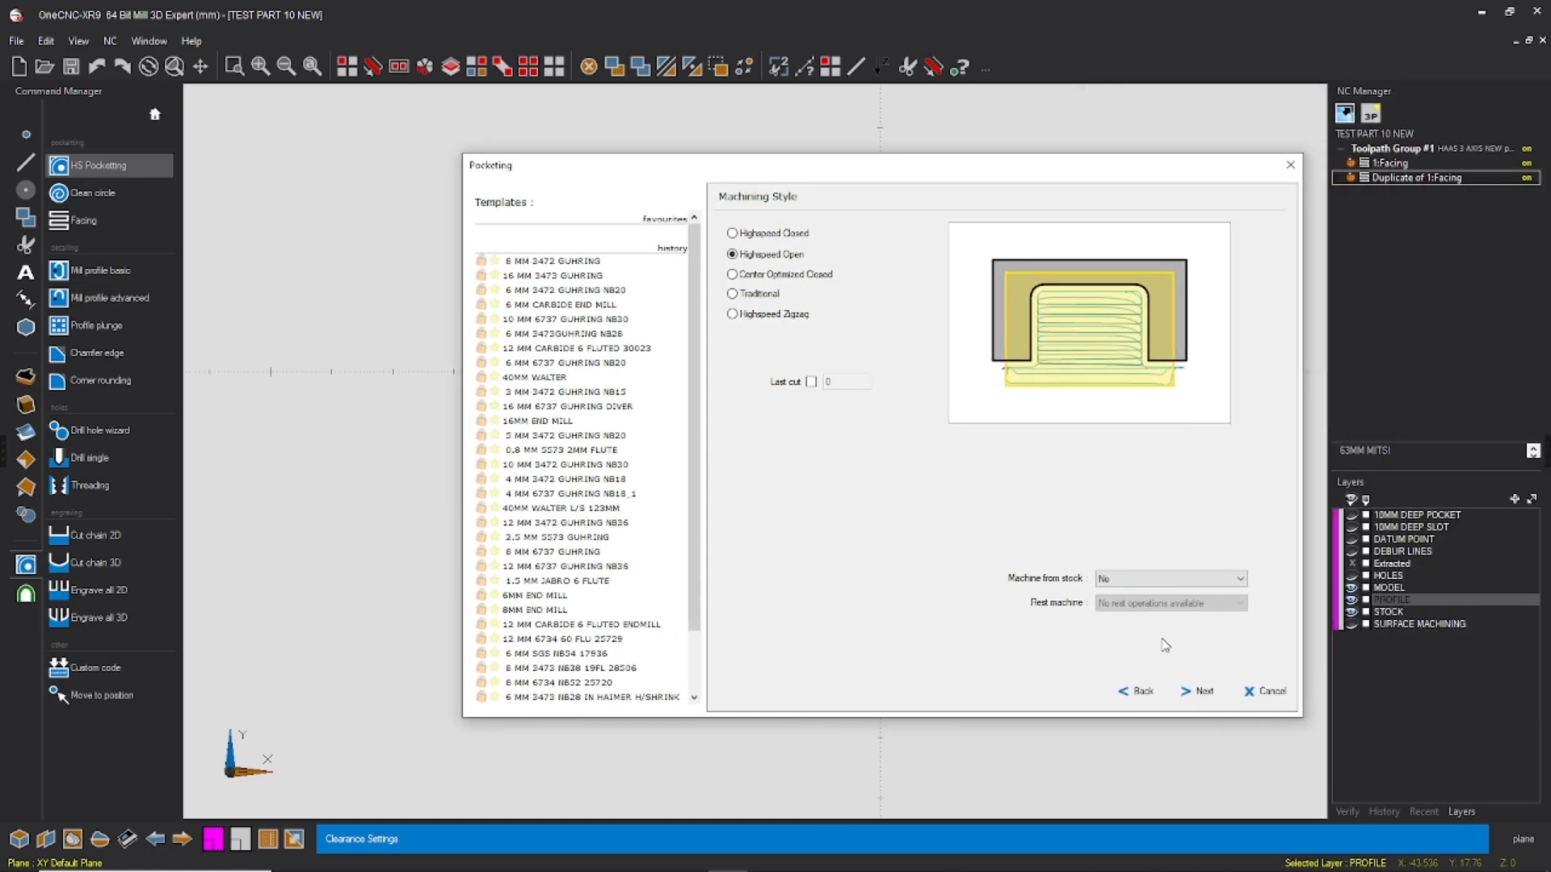
pyautogui.click(1199, 690)
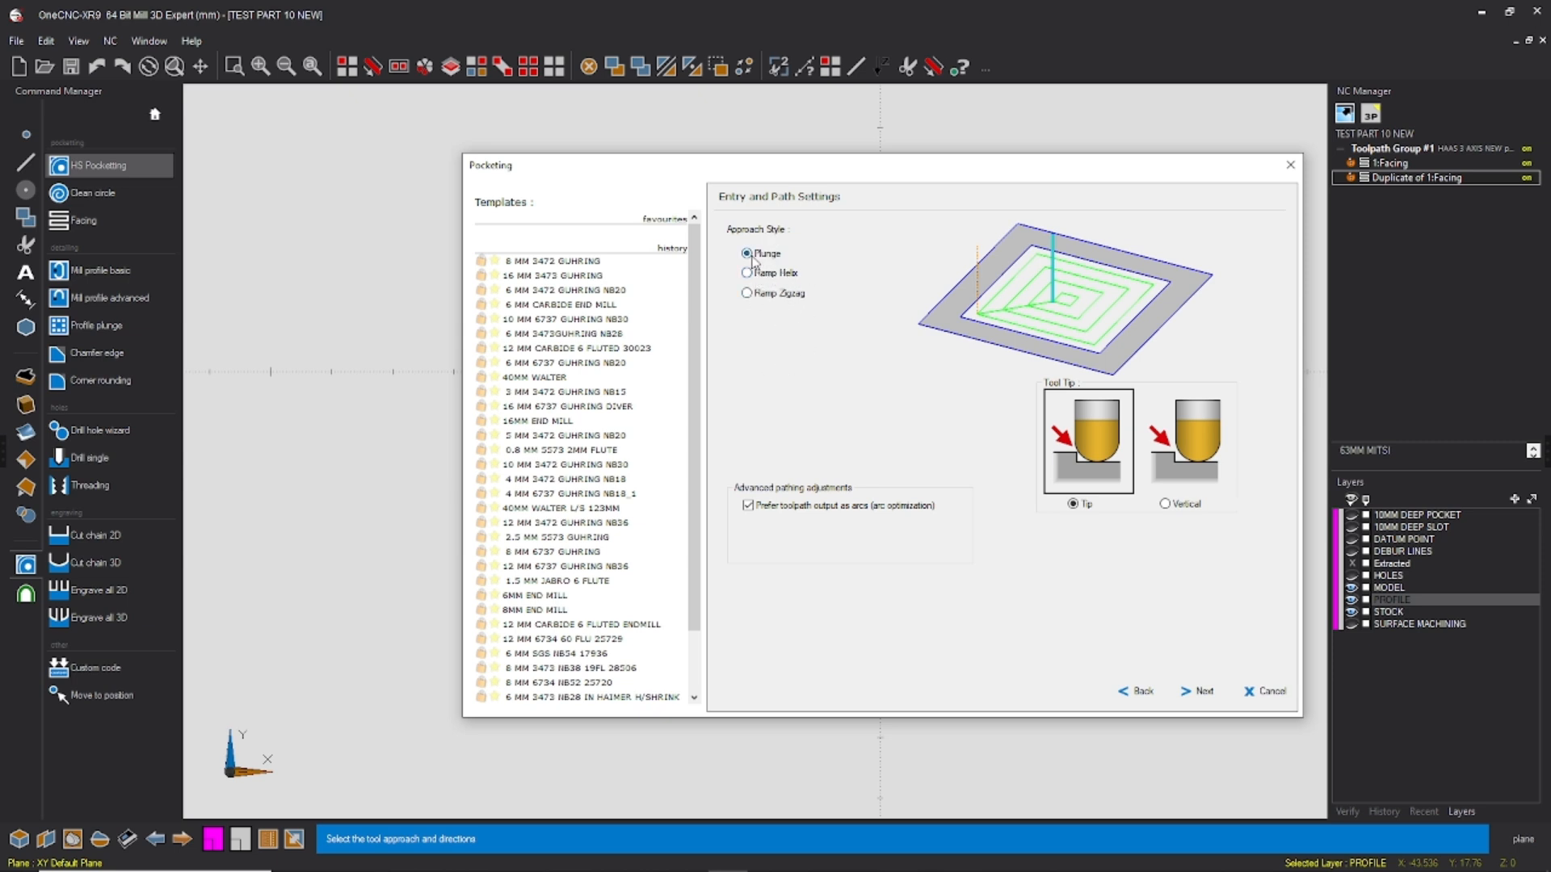
pyautogui.click(1183, 691)
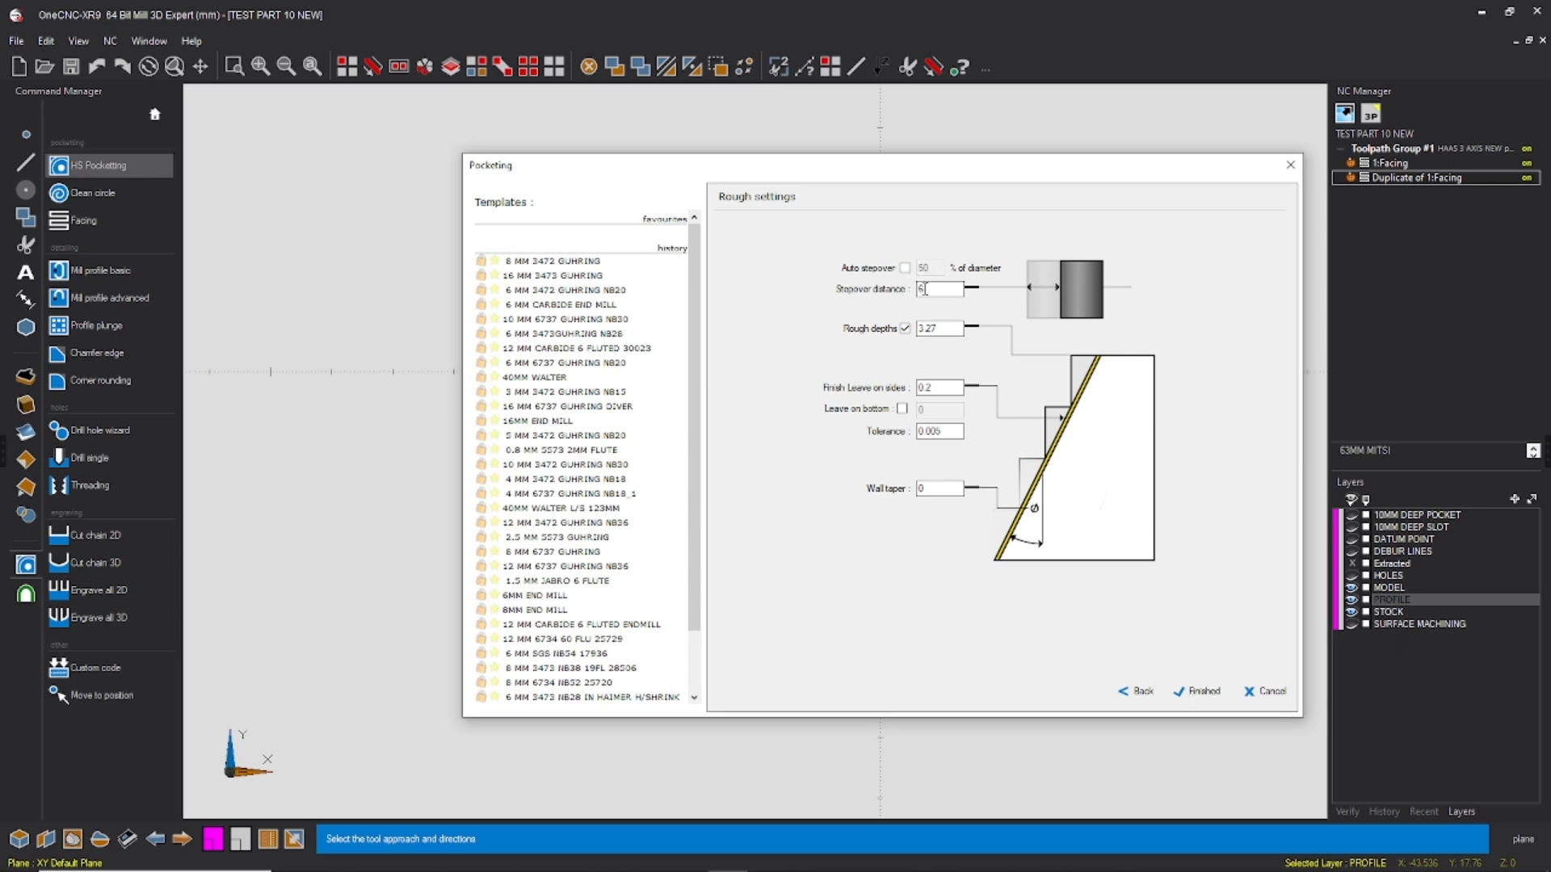
# Step: Finish the pocketing toolpath with a stepover distance of 1 and rough depths turned off, and save the file
pyautogui.write('1')
pyautogui.click(919, 328)
pyautogui.click(905, 329)
pyautogui.moveTo(940, 388); pyautogui.dragTo(865, 382)
pyautogui.click(1197, 693)
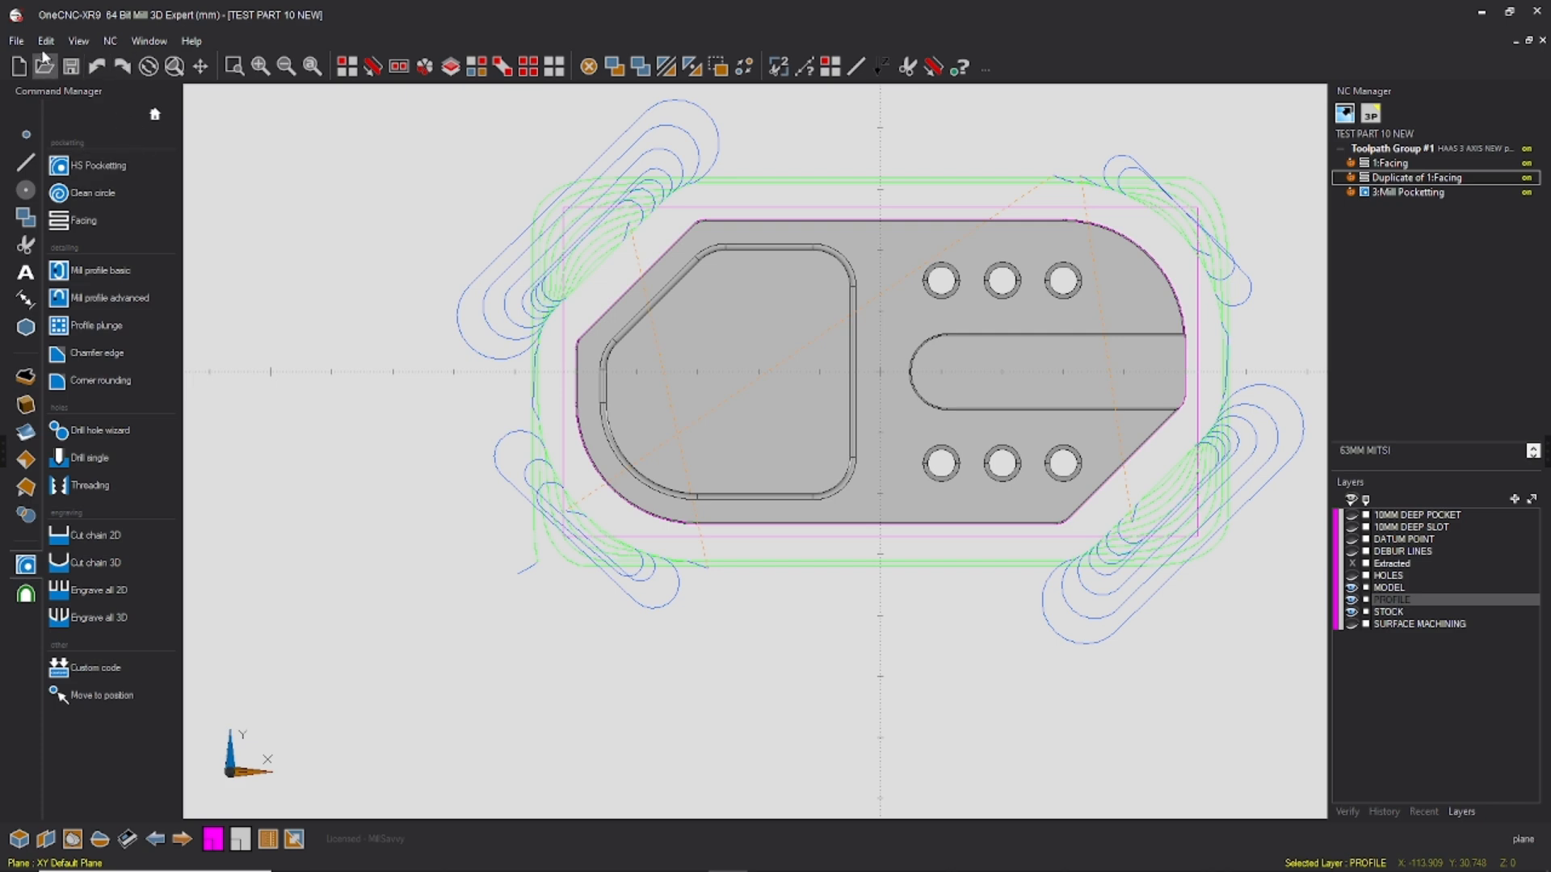
pyautogui.click(16, 40)
pyautogui.click(33, 120)
# Step: Start a Mill Profile Basic operation on the part's outer outline, picking its cutting direction and the outer side
pyautogui.moveTo(725, 398)
pyautogui.mouseDown(button='middle')
pyautogui.moveTo(767, 326)
pyautogui.moveTo(738, 289)
pyautogui.moveTo(650, 349)
pyautogui.mouseUp(button='middle')
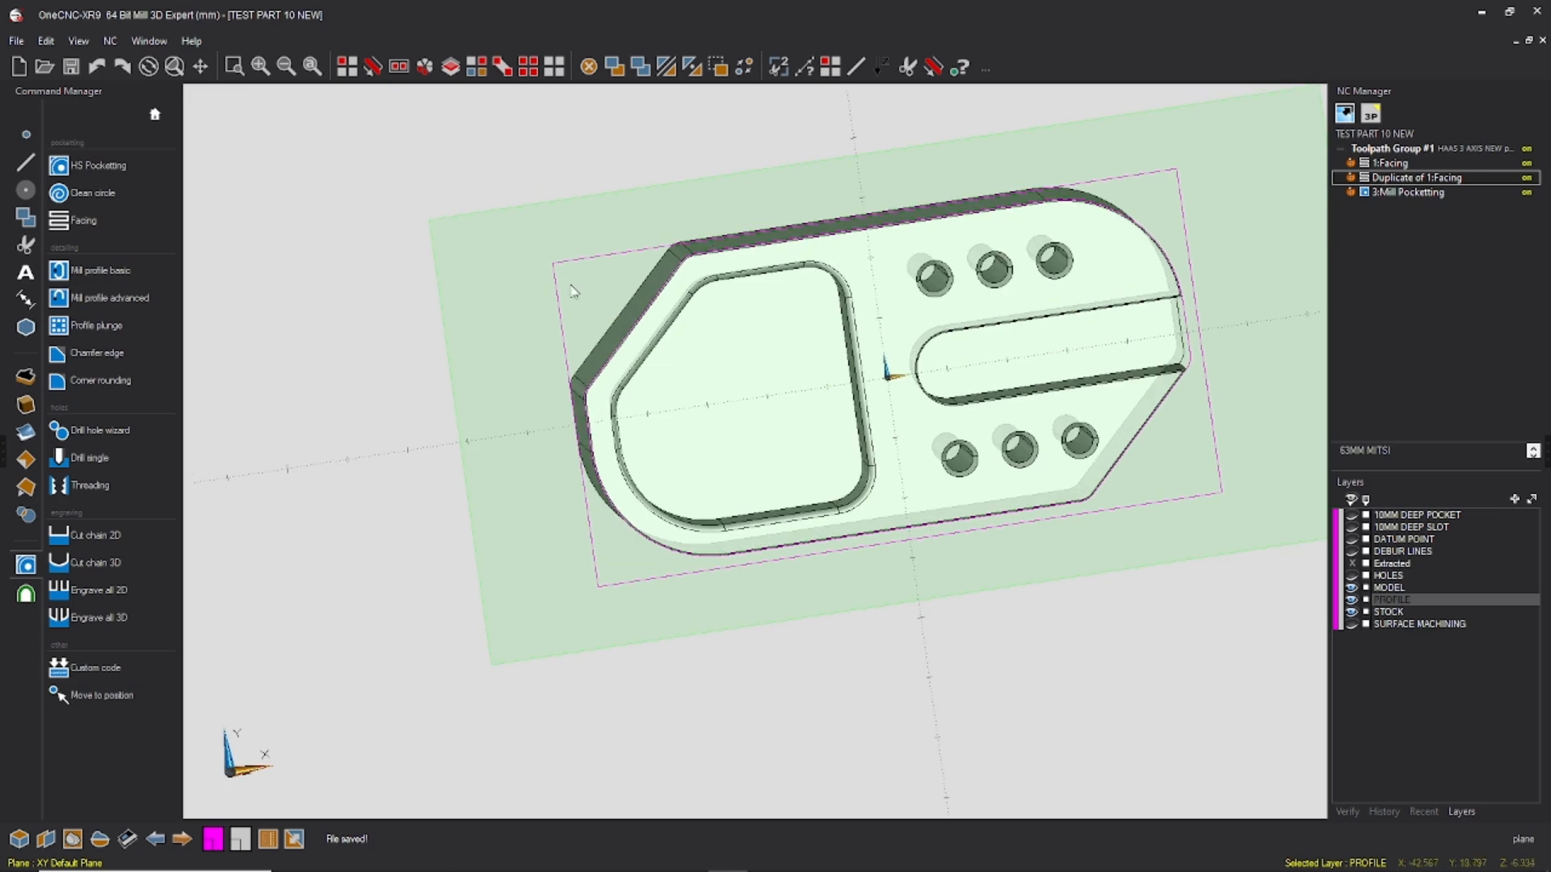
pyautogui.click(108, 272)
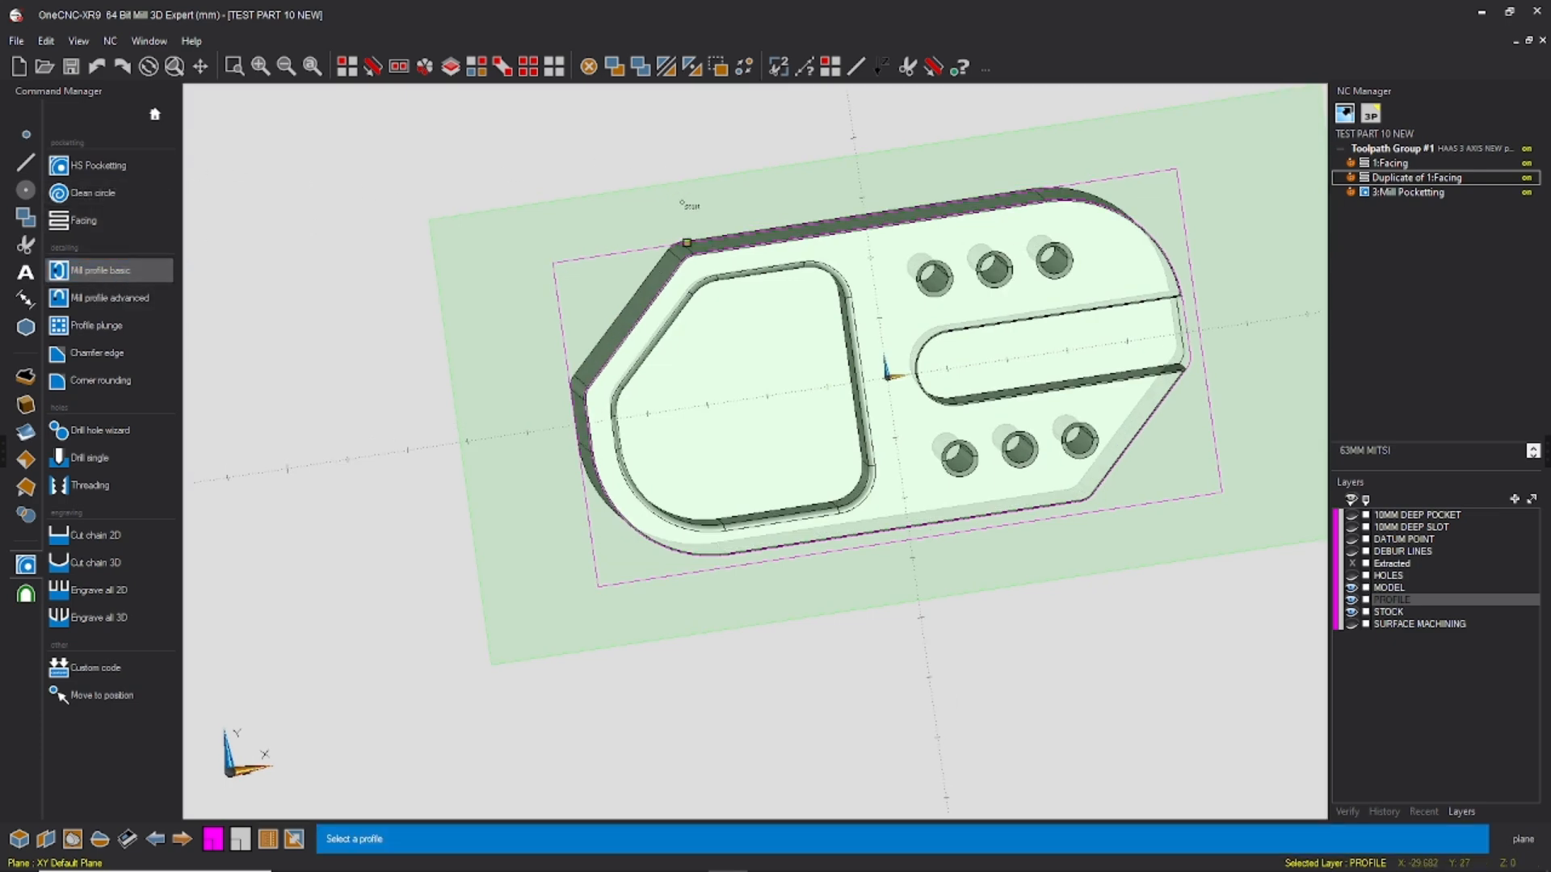
pyautogui.scroll(10, 675, 243)
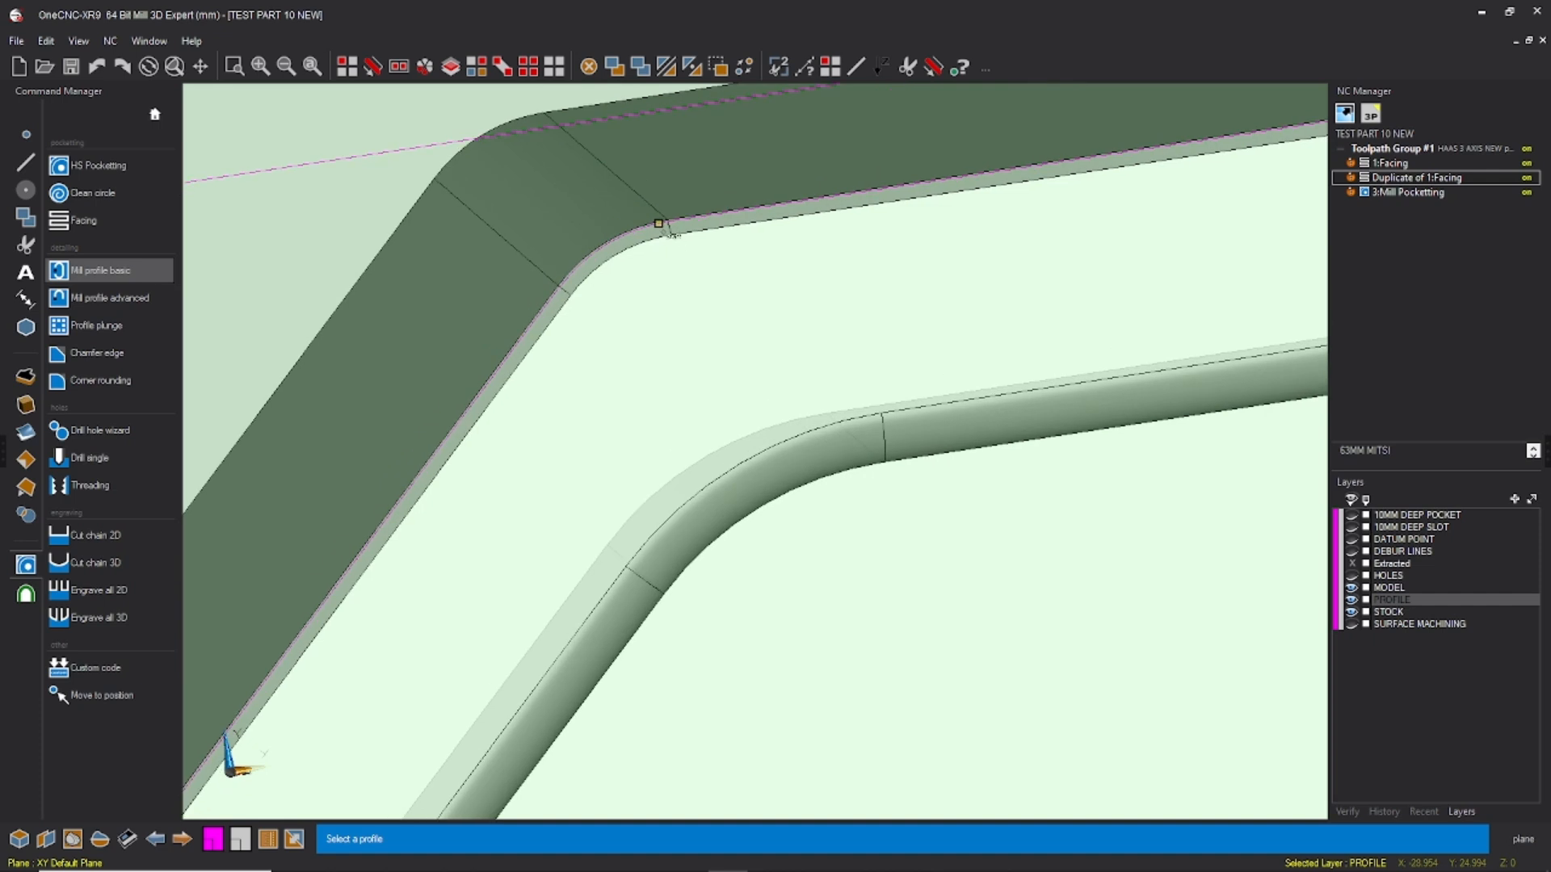
pyautogui.click(677, 220)
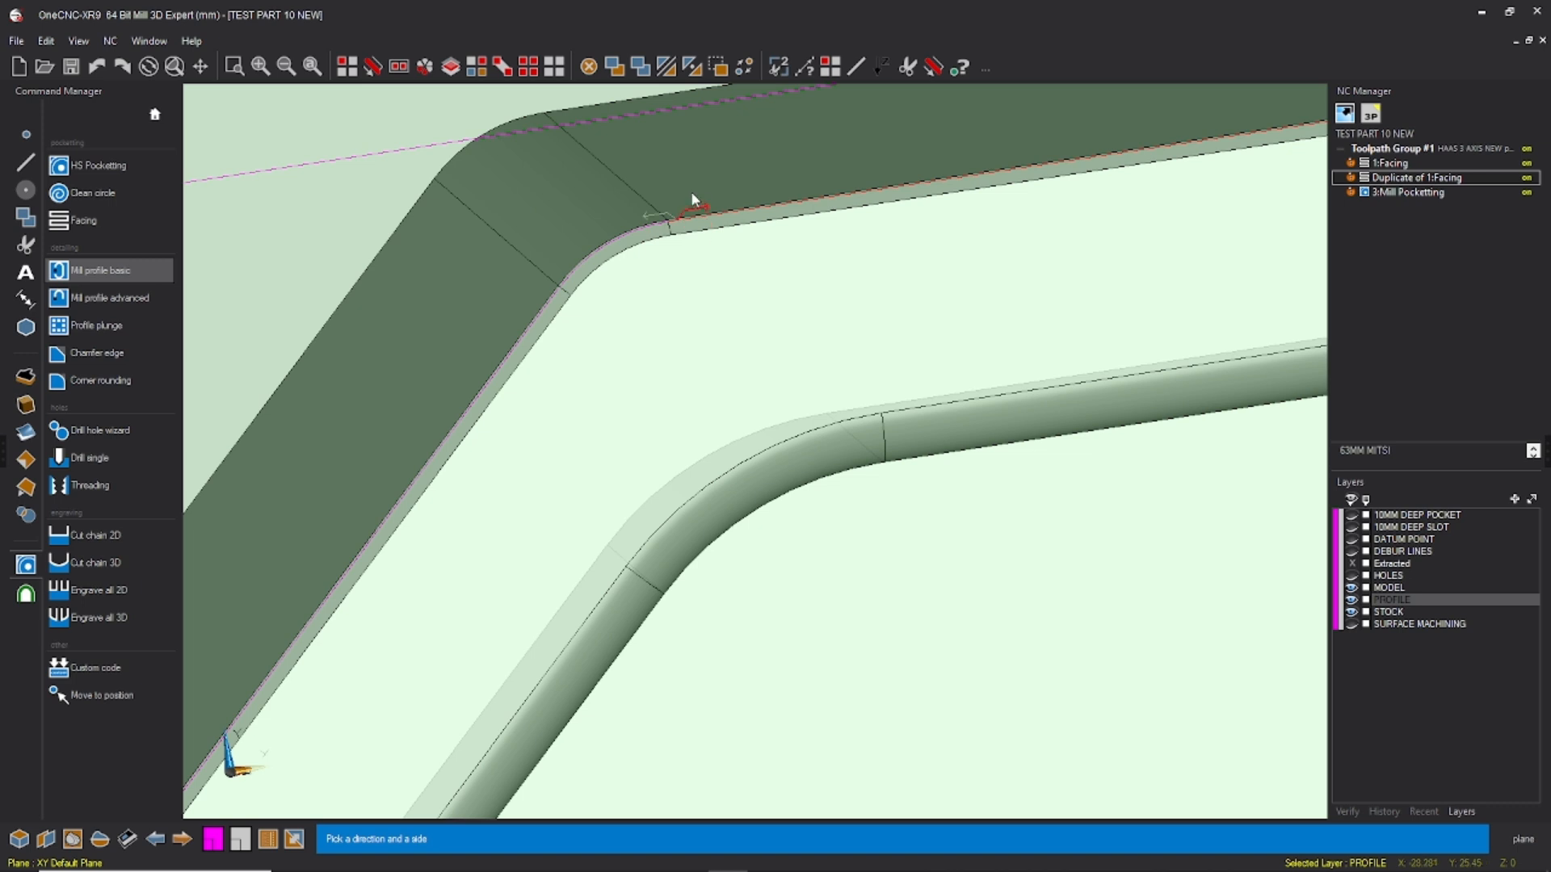
pyautogui.click(692, 195)
pyautogui.press('F3')
# Step: Load the 12 MM 3472 GUHRING NB36 end mill already in use as the profile operation's tool
pyautogui.click(1126, 464)
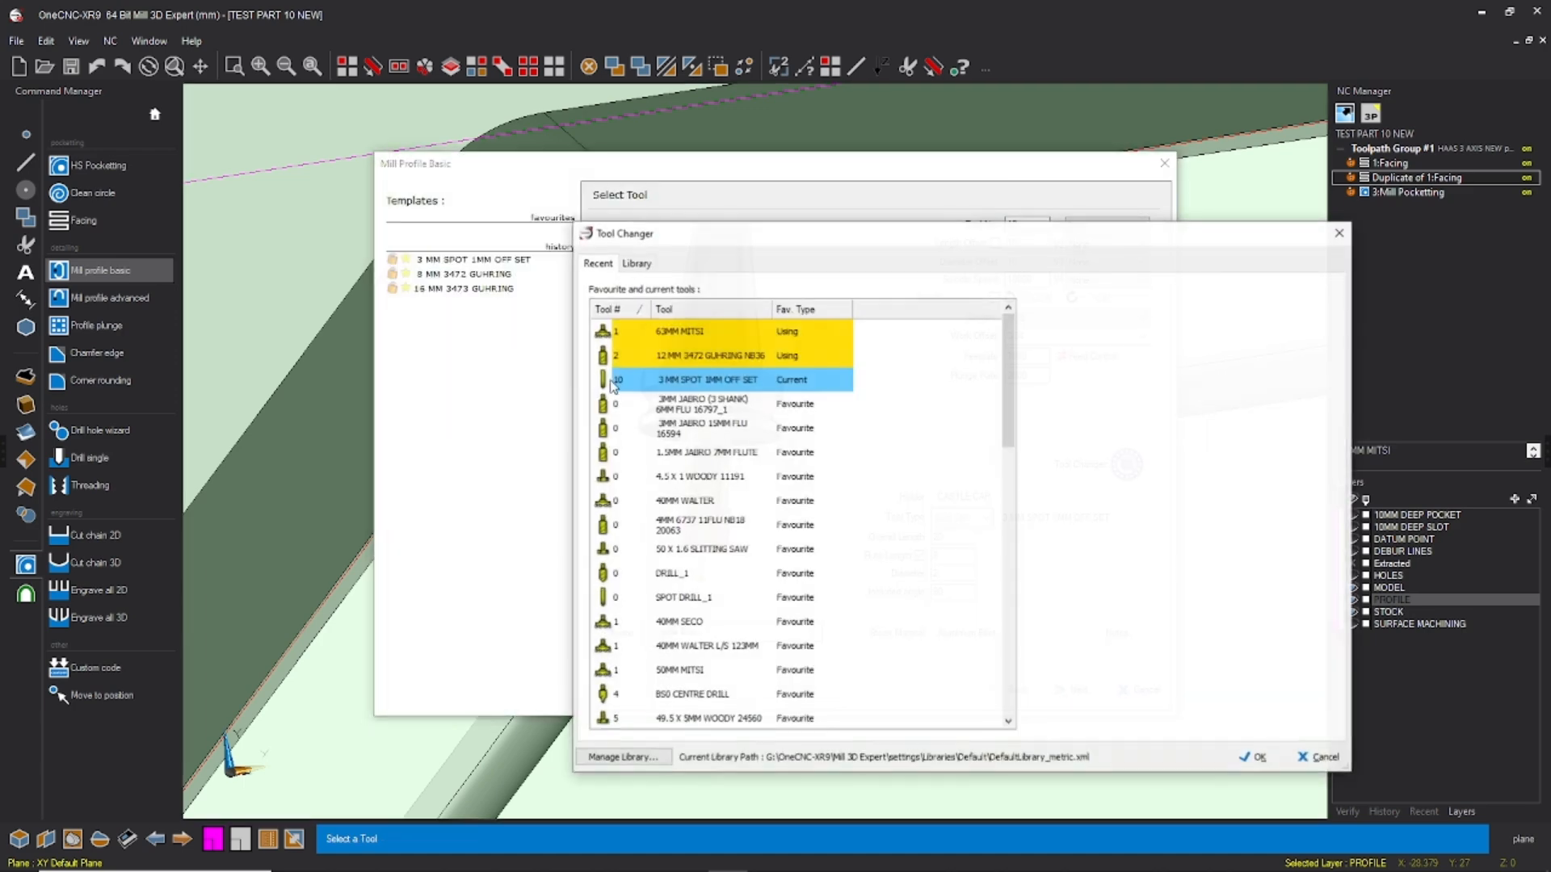
pyautogui.moveTo(973, 234); pyautogui.dragTo(715, 278)
pyautogui.click(1081, 279)
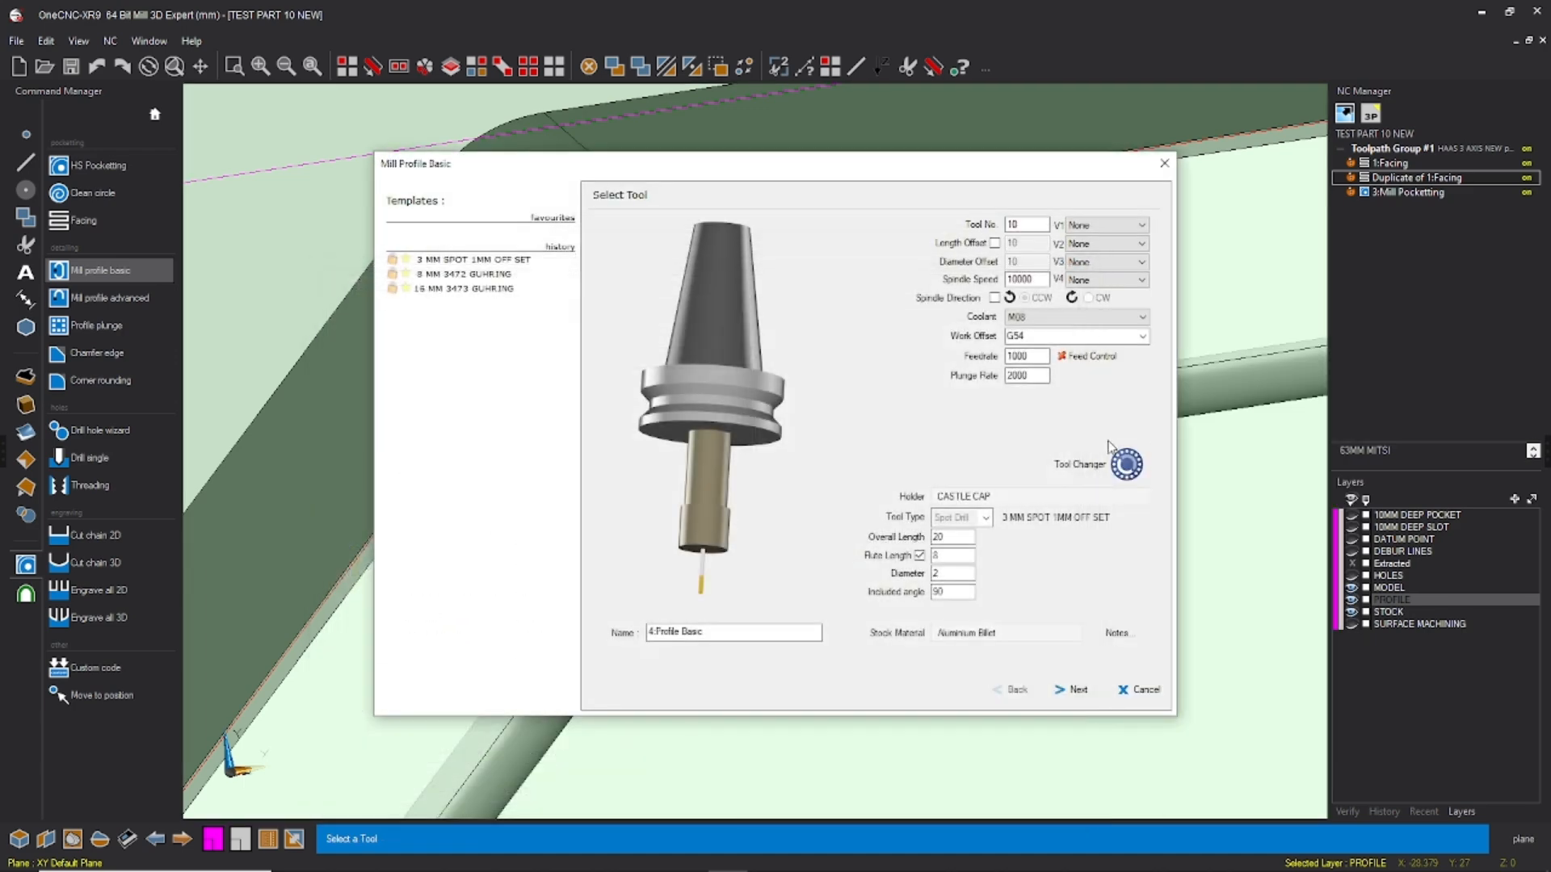
pyautogui.click(1127, 463)
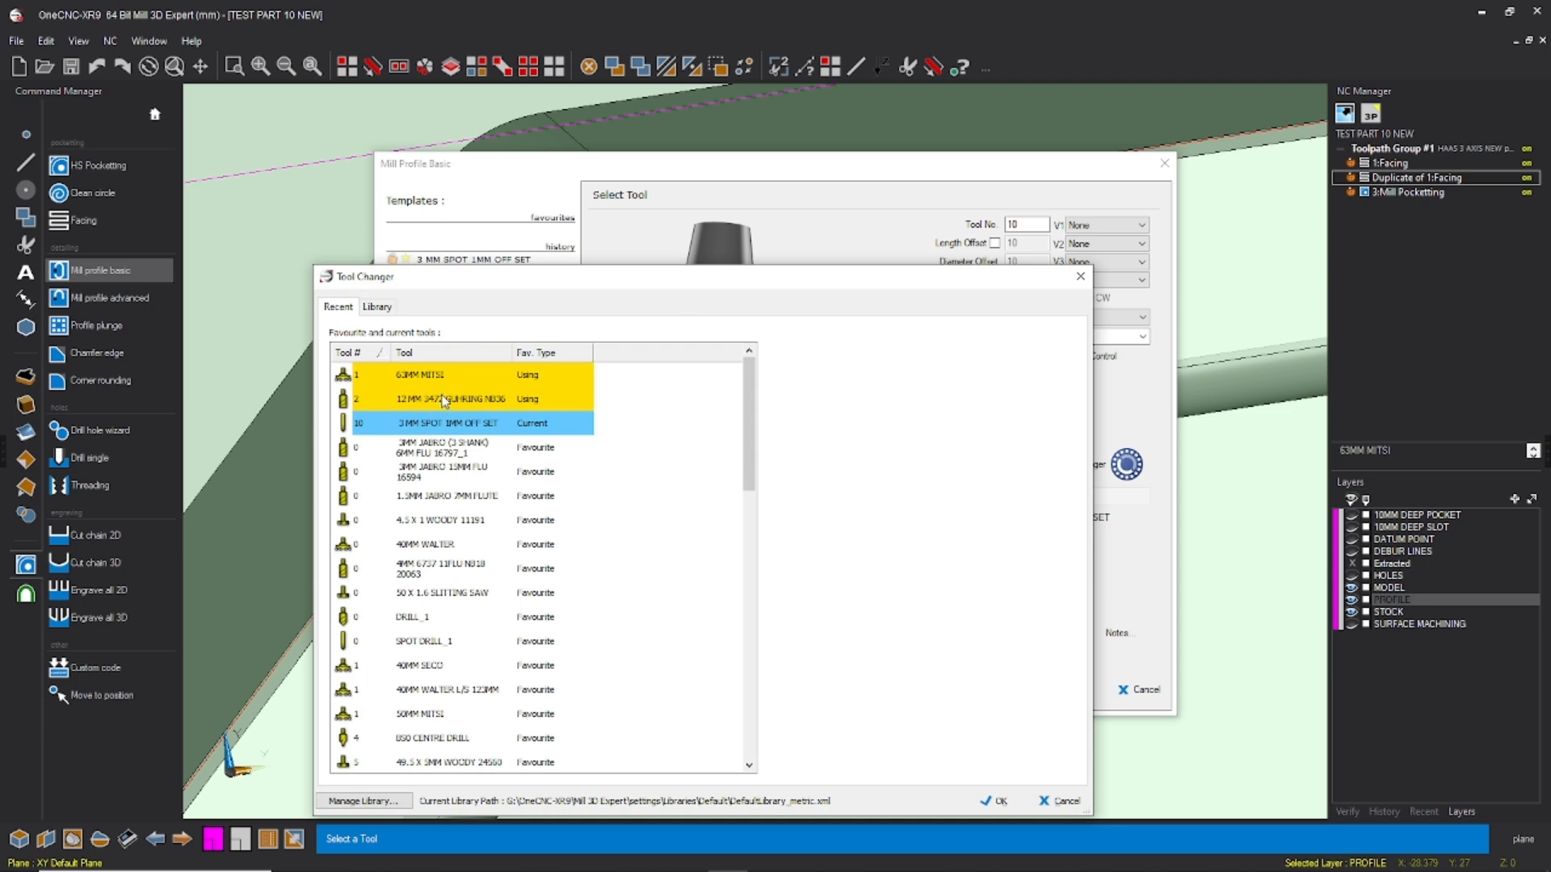
pyautogui.click(444, 399)
pyautogui.click(995, 801)
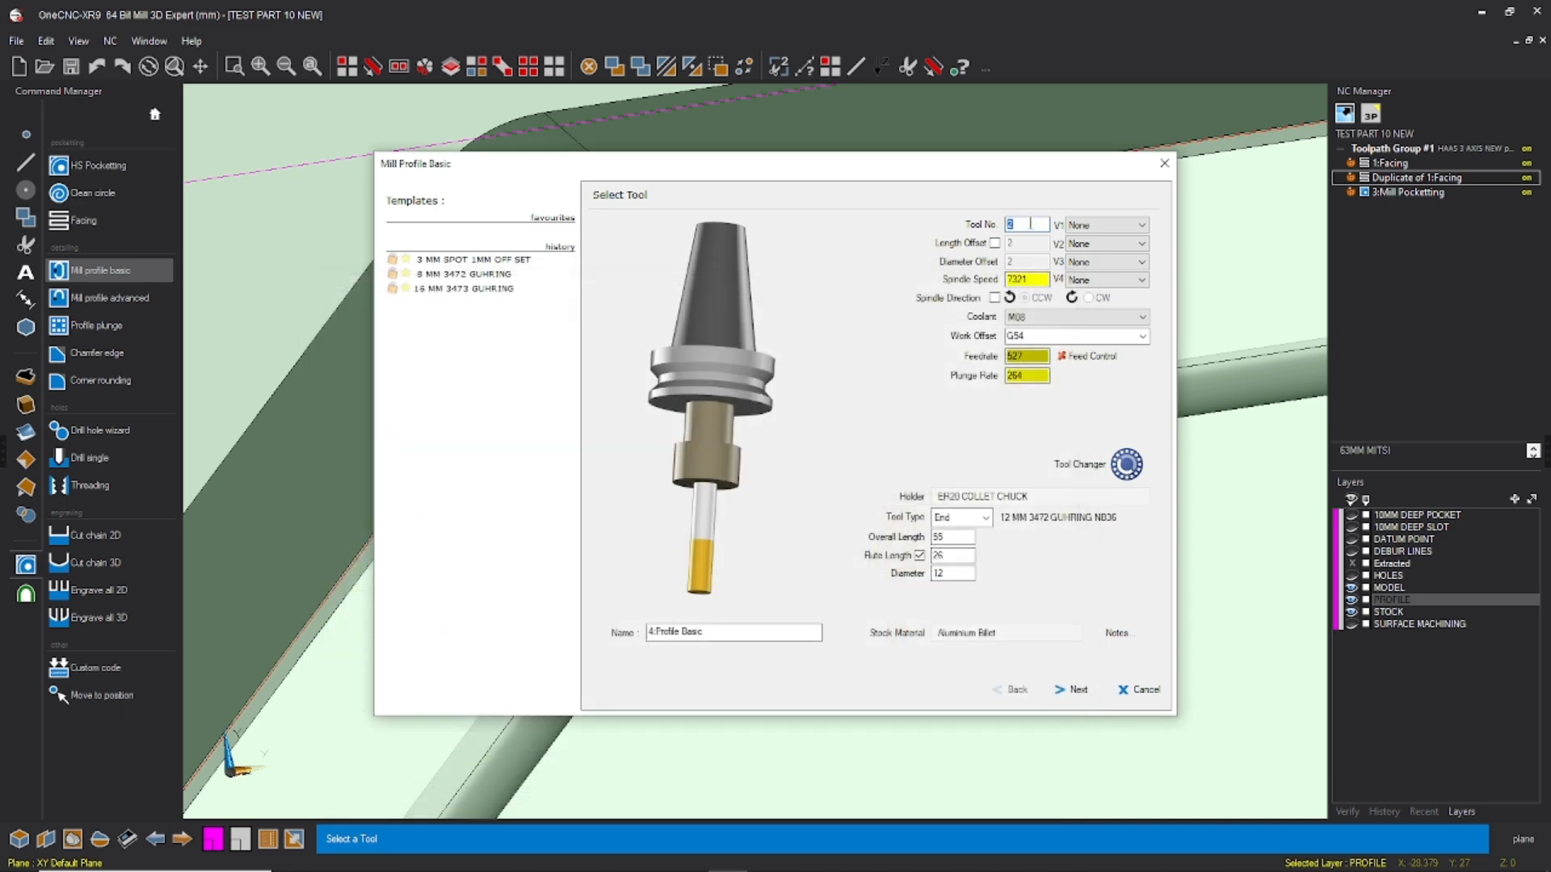
# Step: Set the profile operation's spindle speed to 10000, feedrate to 1500 and plunge rate to 2500
pyautogui.doubleClick(1035, 279)
pyautogui.write('10000')
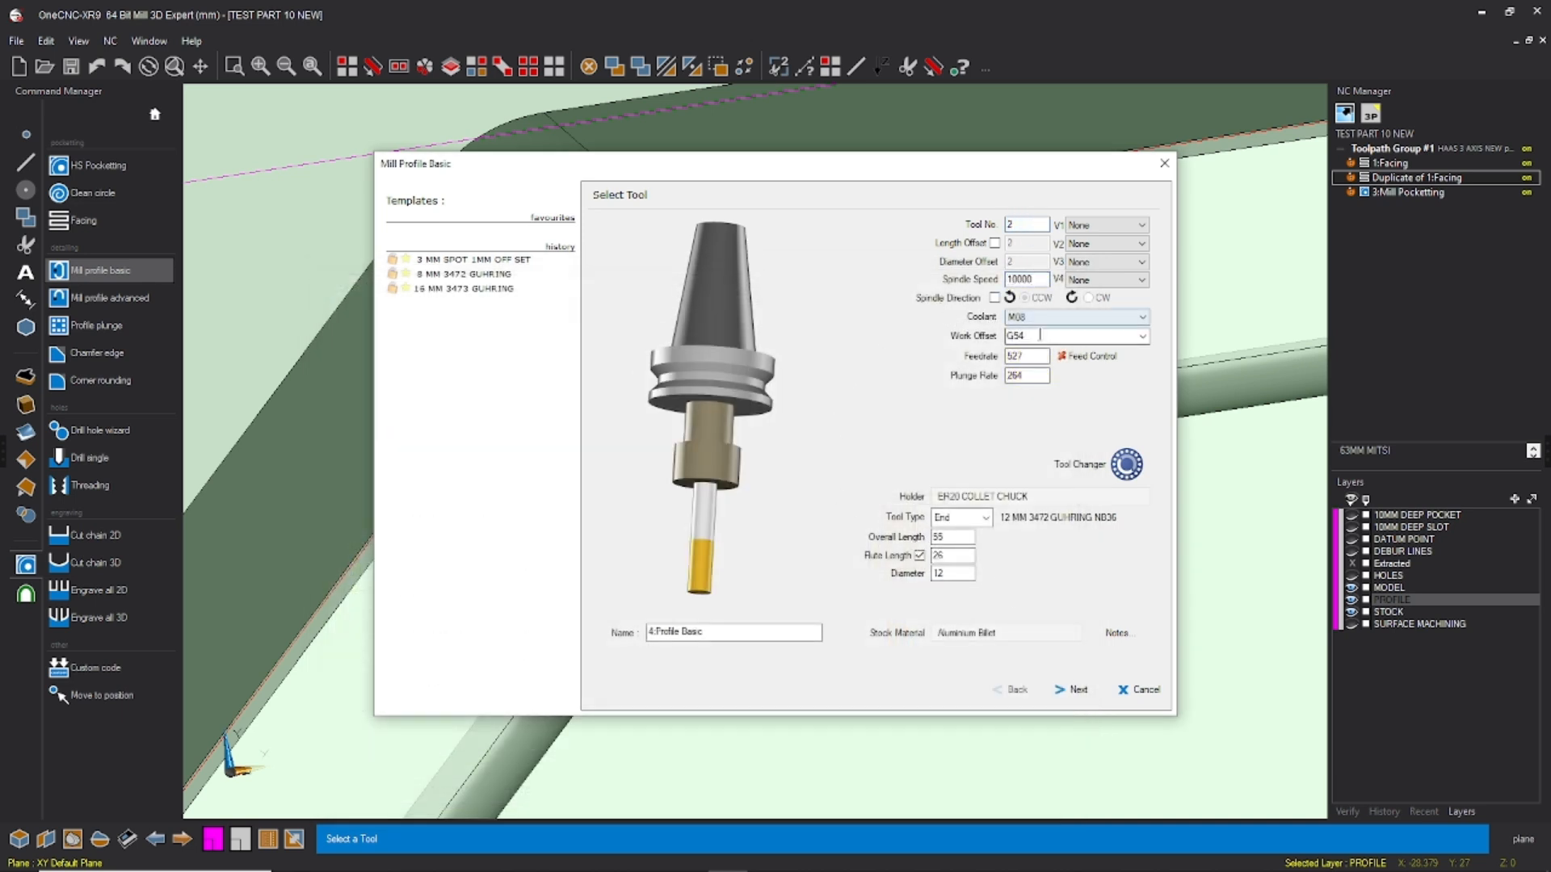
pyautogui.moveTo(1037, 357); pyautogui.dragTo(992, 356)
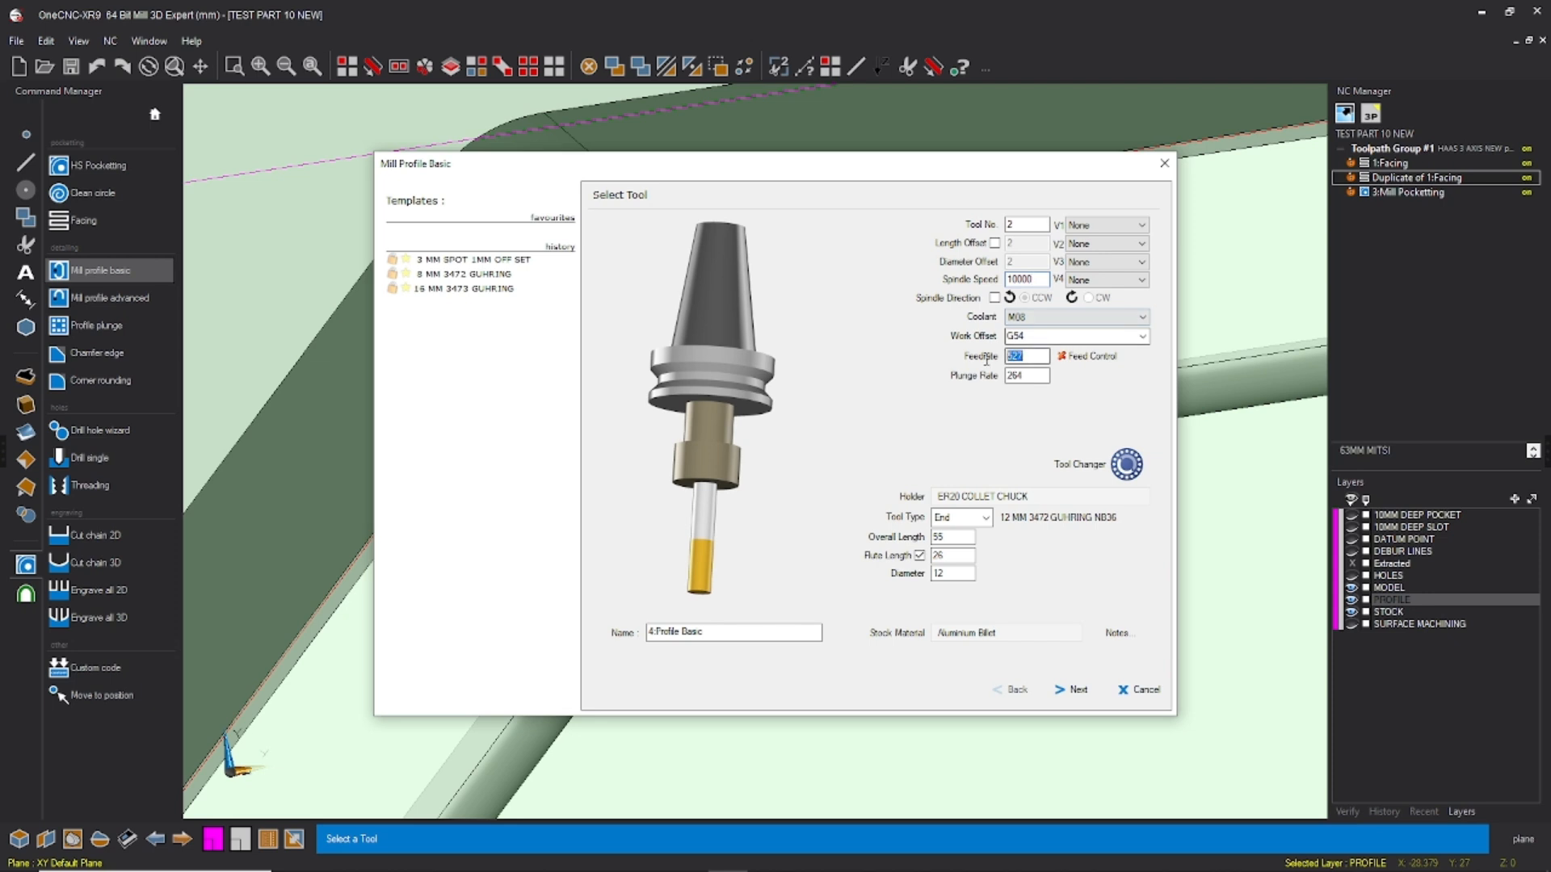
pyautogui.write('1500')
pyautogui.press('Tab')
pyautogui.write('2500')
pyautogui.click(1070, 689)
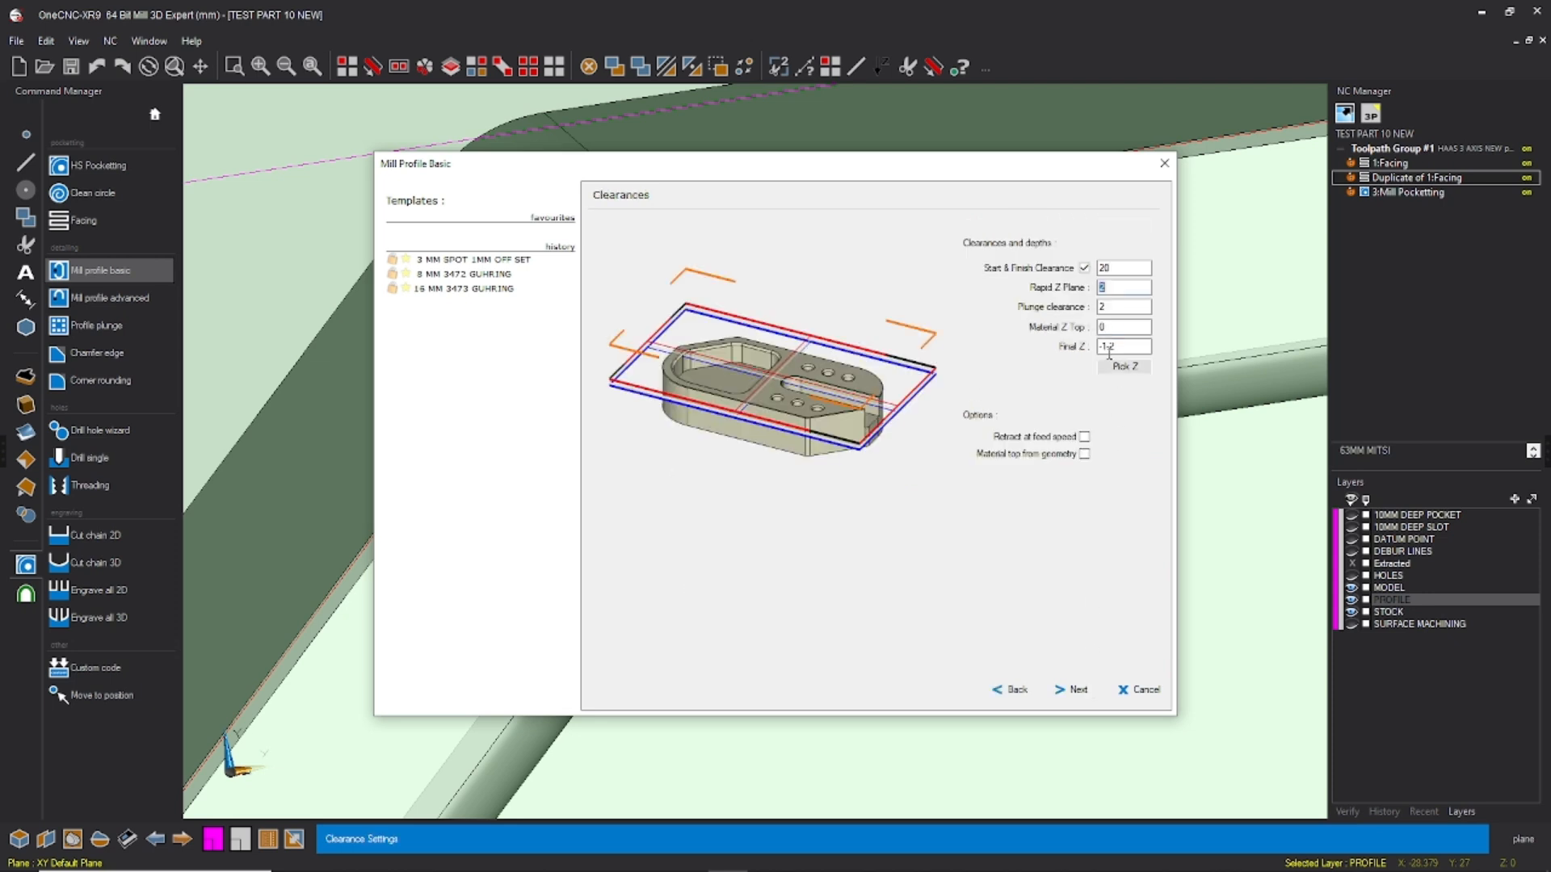
# Step: Enter a negative Final Z depth for the profile operation and accept the Cut Levels approach
pyautogui.moveTo(1128, 347); pyautogui.dragTo(1065, 361)
pyautogui.write('-')
pyautogui.click(1066, 691)
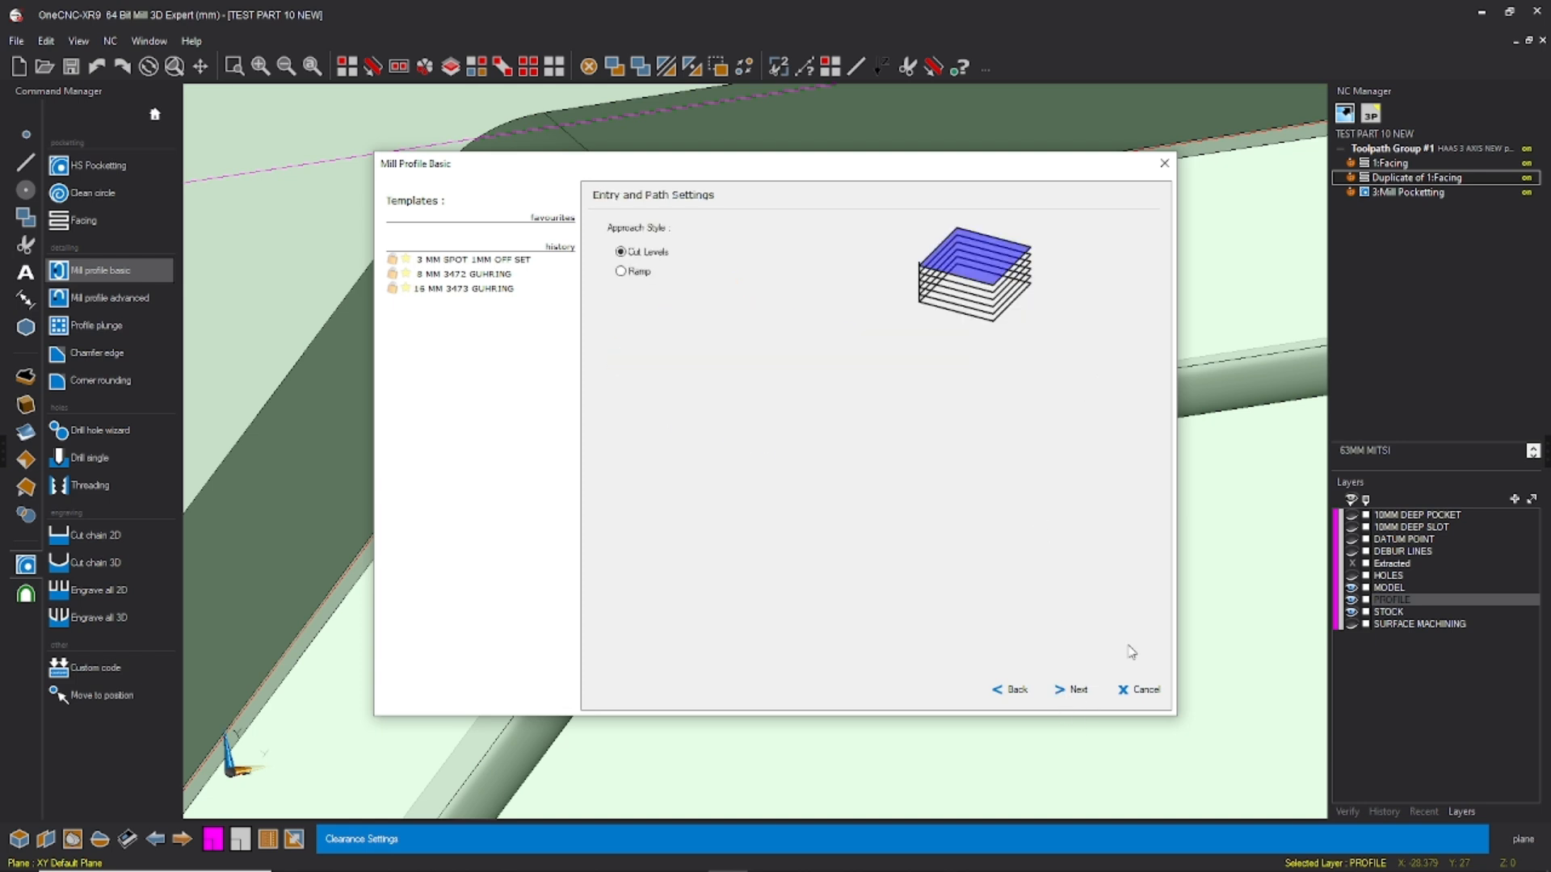
pyautogui.click(1075, 693)
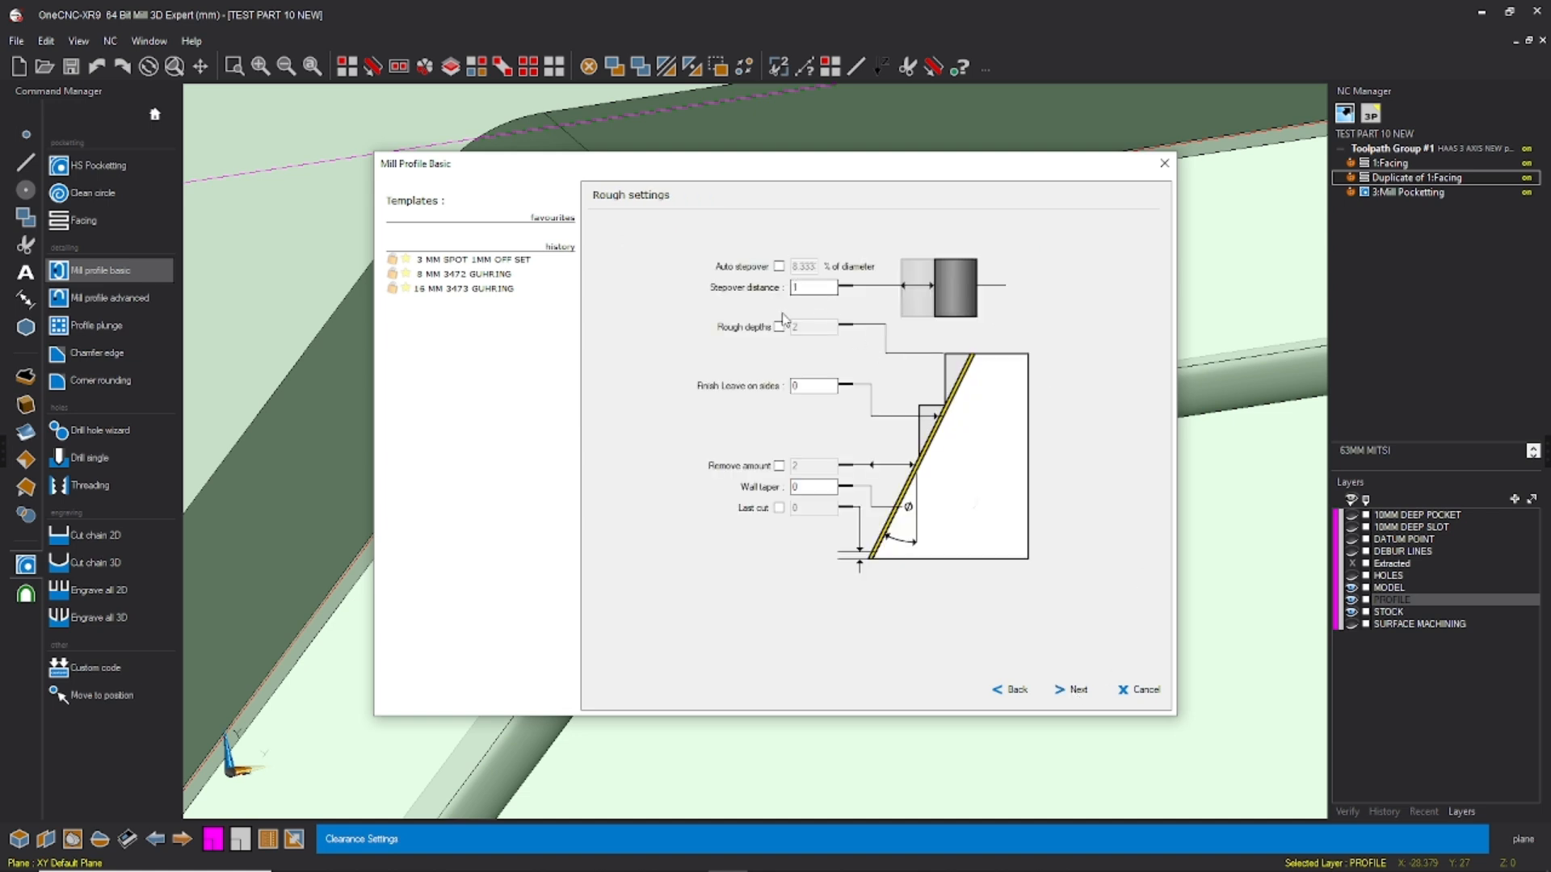
# Step: Go through the profile's stepover, finish leave and remove amount, and accept the rough settings
pyautogui.moveTo(808, 387); pyautogui.dragTo(781, 390)
pyautogui.click(779, 466)
pyautogui.doubleClick(802, 288)
pyautogui.moveTo(815, 465); pyautogui.dragTo(768, 461)
pyautogui.click(778, 467)
pyautogui.moveTo(810, 386); pyautogui.dragTo(747, 386)
pyautogui.click(1070, 689)
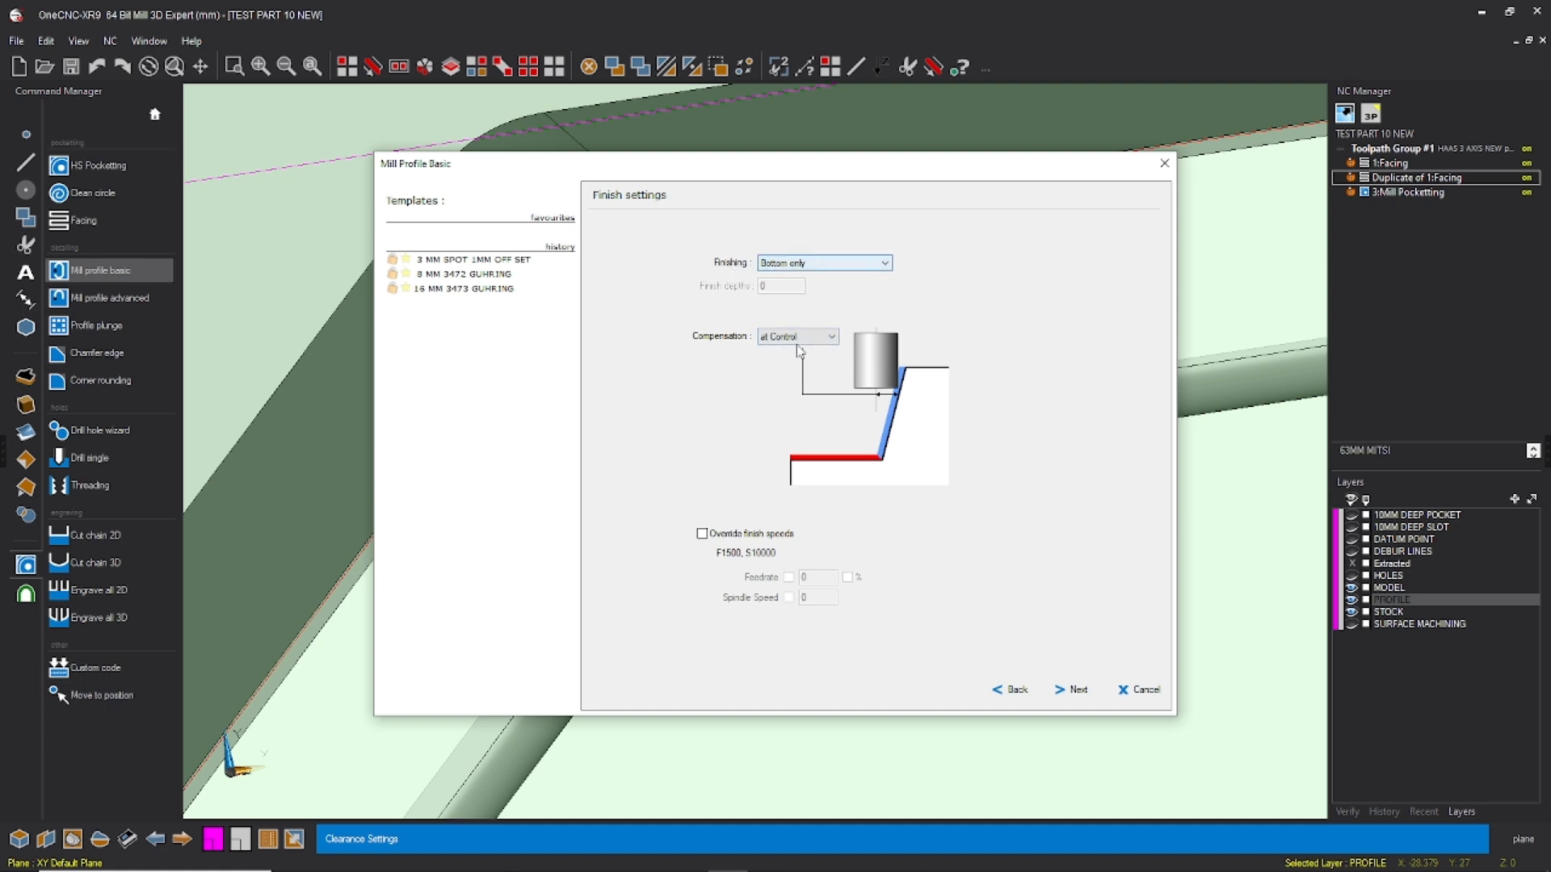
# Step: Keep Bottom only finishing and set the cutter compensation to at Control
pyautogui.click(774, 340)
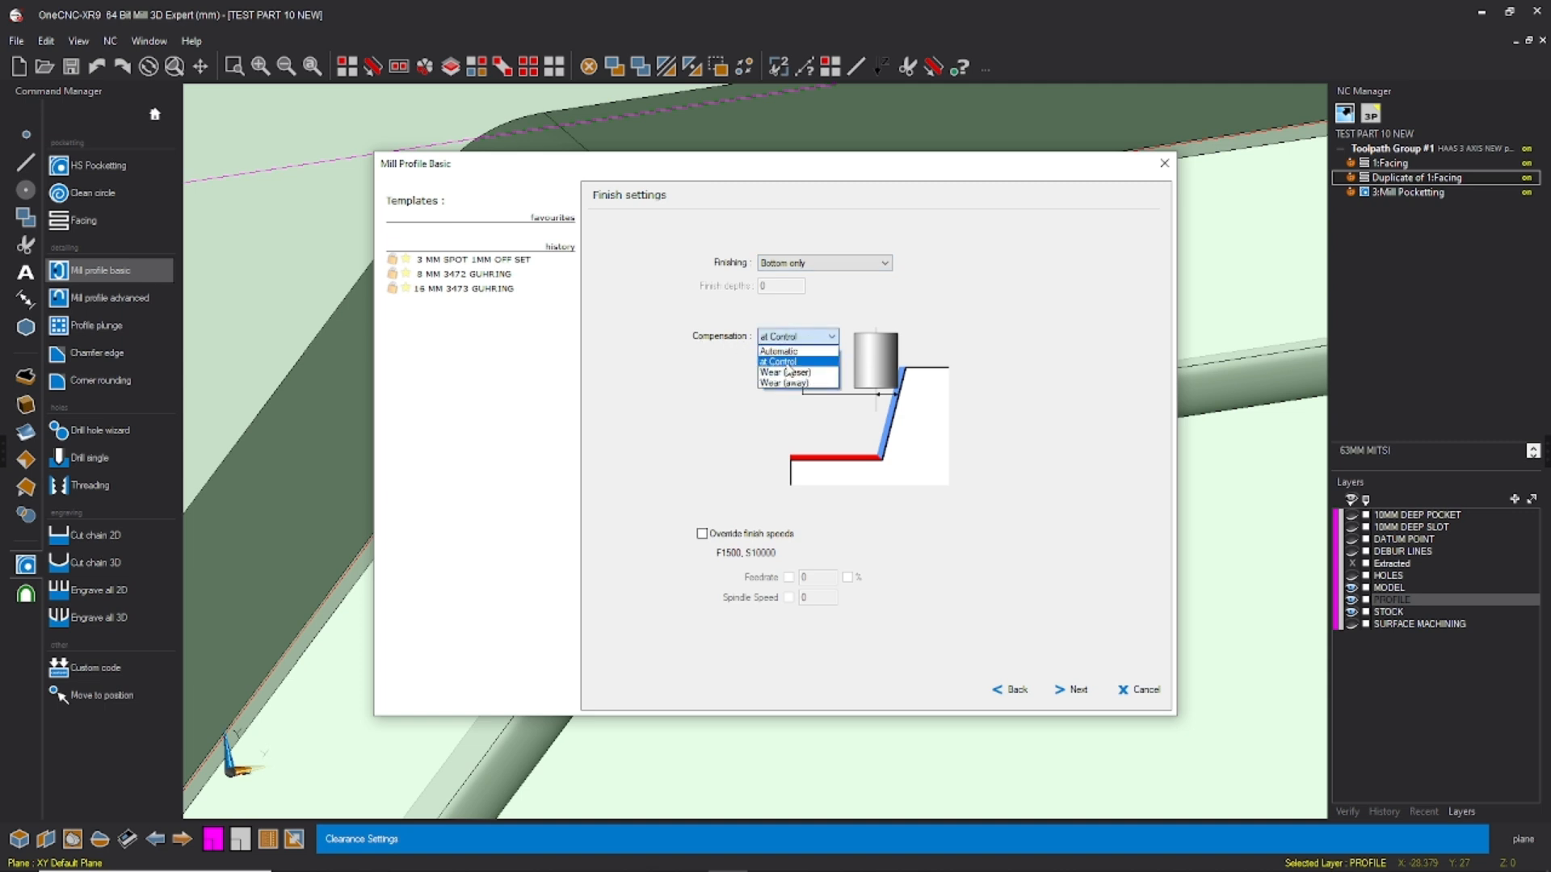
pyautogui.click(781, 362)
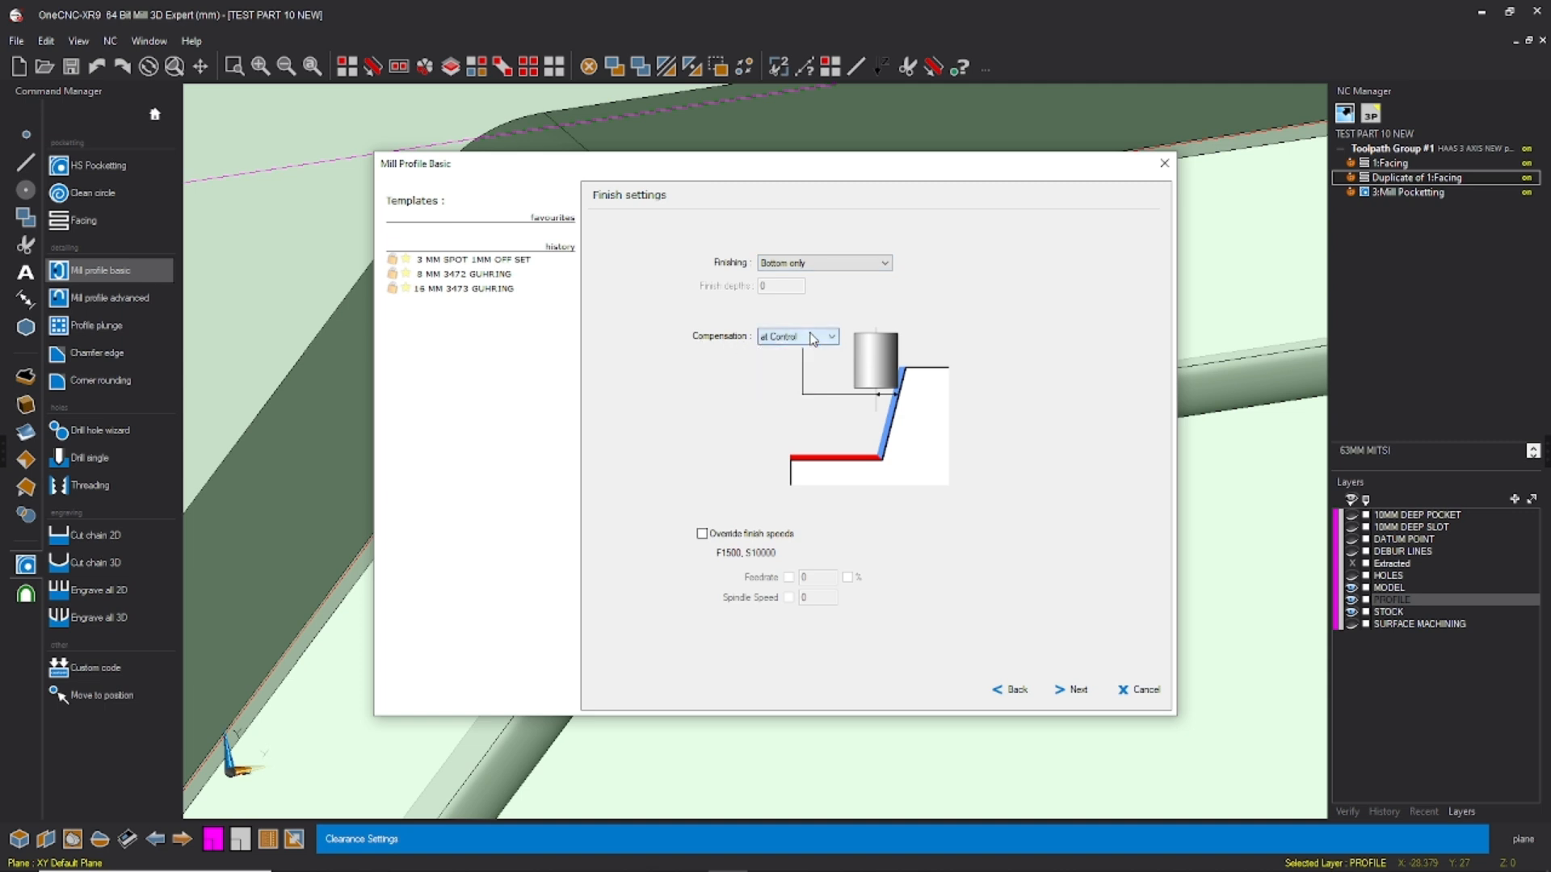
pyautogui.click(1075, 694)
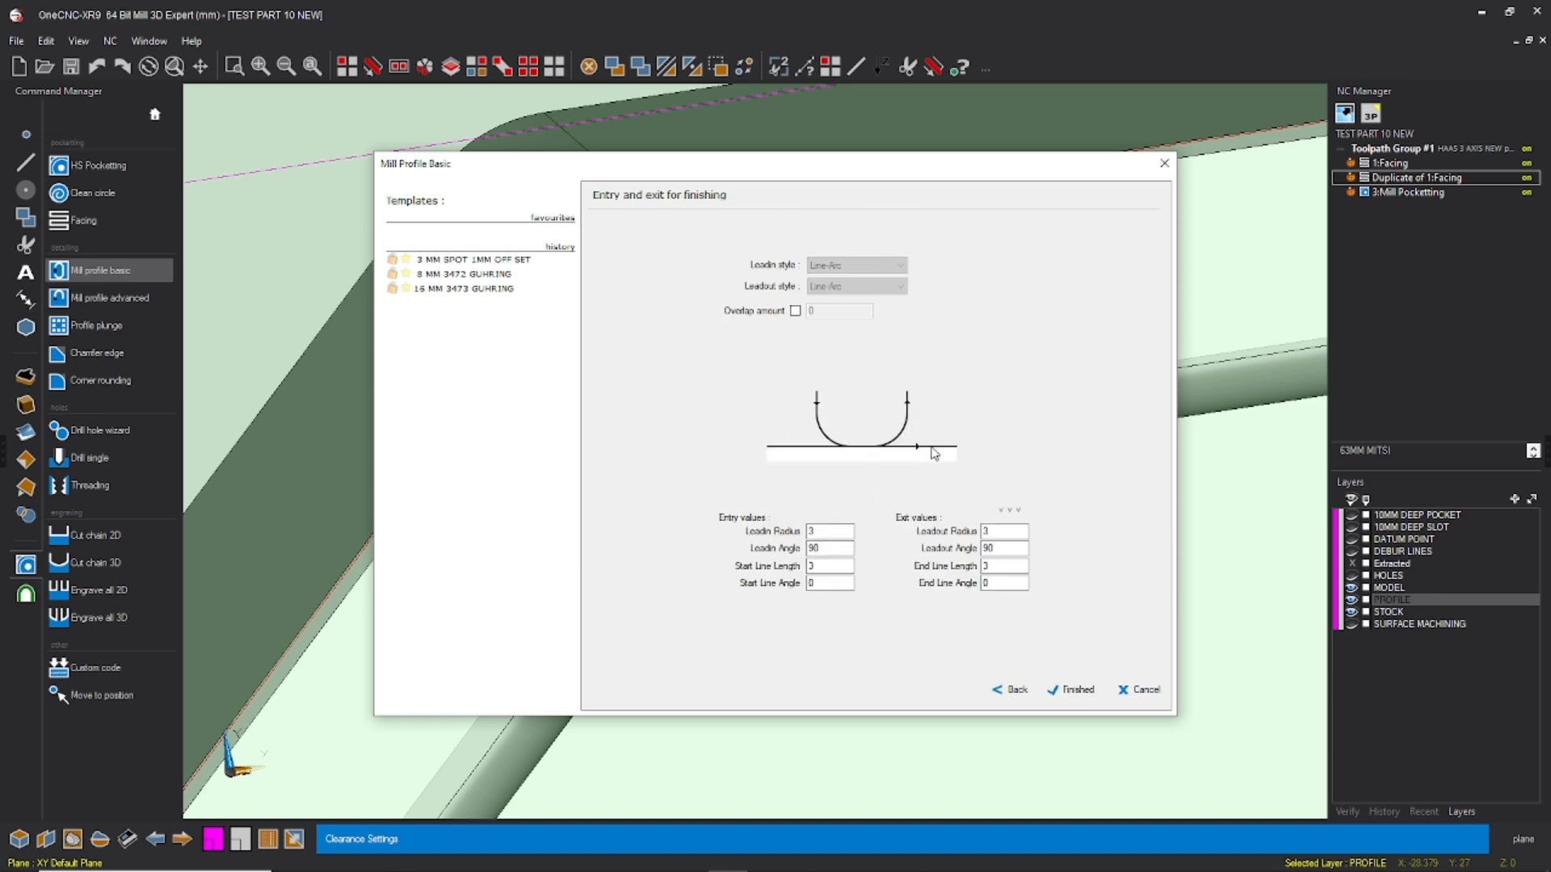
# Step: Set the lead-in radius to 10, angle to 5 and start line length to 10, match the exit values and generate the profile toolpath
pyautogui.click(837, 532)
pyautogui.write('10')
pyautogui.press('Tab')
pyautogui.write('5')
pyautogui.press('Tab')
pyautogui.write('10')
pyautogui.click(1013, 511)
pyautogui.click(1075, 691)
# Step: Inspect the Profile Basic toolpath and the outlines around the part's angled corner from several views
pyautogui.scroll(-3, 803, 347)
pyautogui.click(1407, 209)
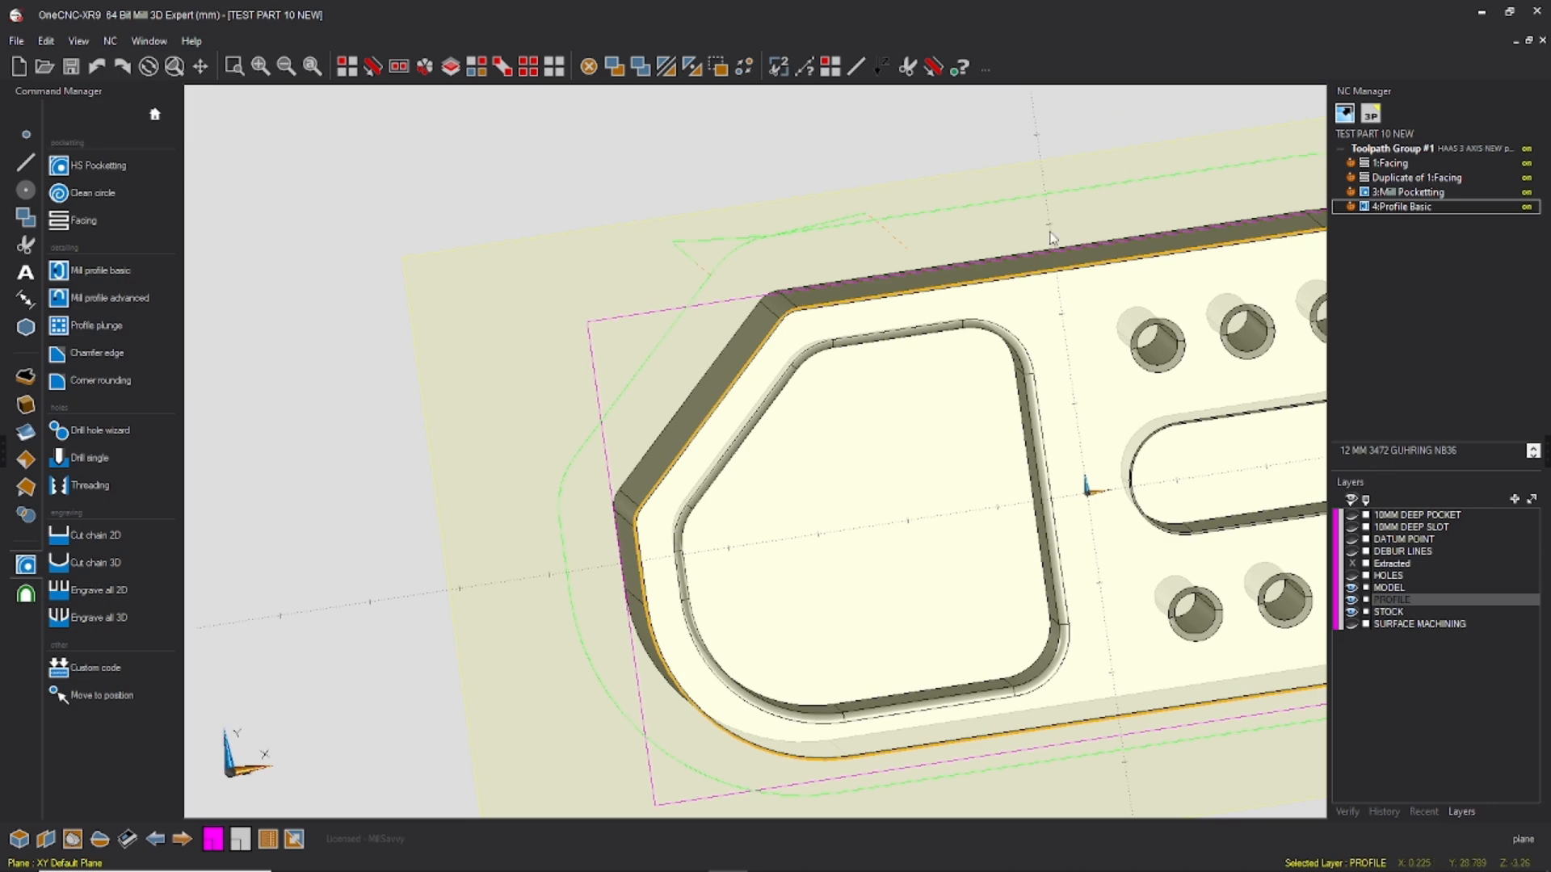
pyautogui.moveTo(918, 308)
pyautogui.mouseDown(button='middle')
pyautogui.moveTo(907, 340)
pyautogui.moveTo(929, 327)
pyautogui.mouseUp(button='middle')
pyautogui.moveTo(850, 360); pyautogui.dragTo(868, 268, button='middle')
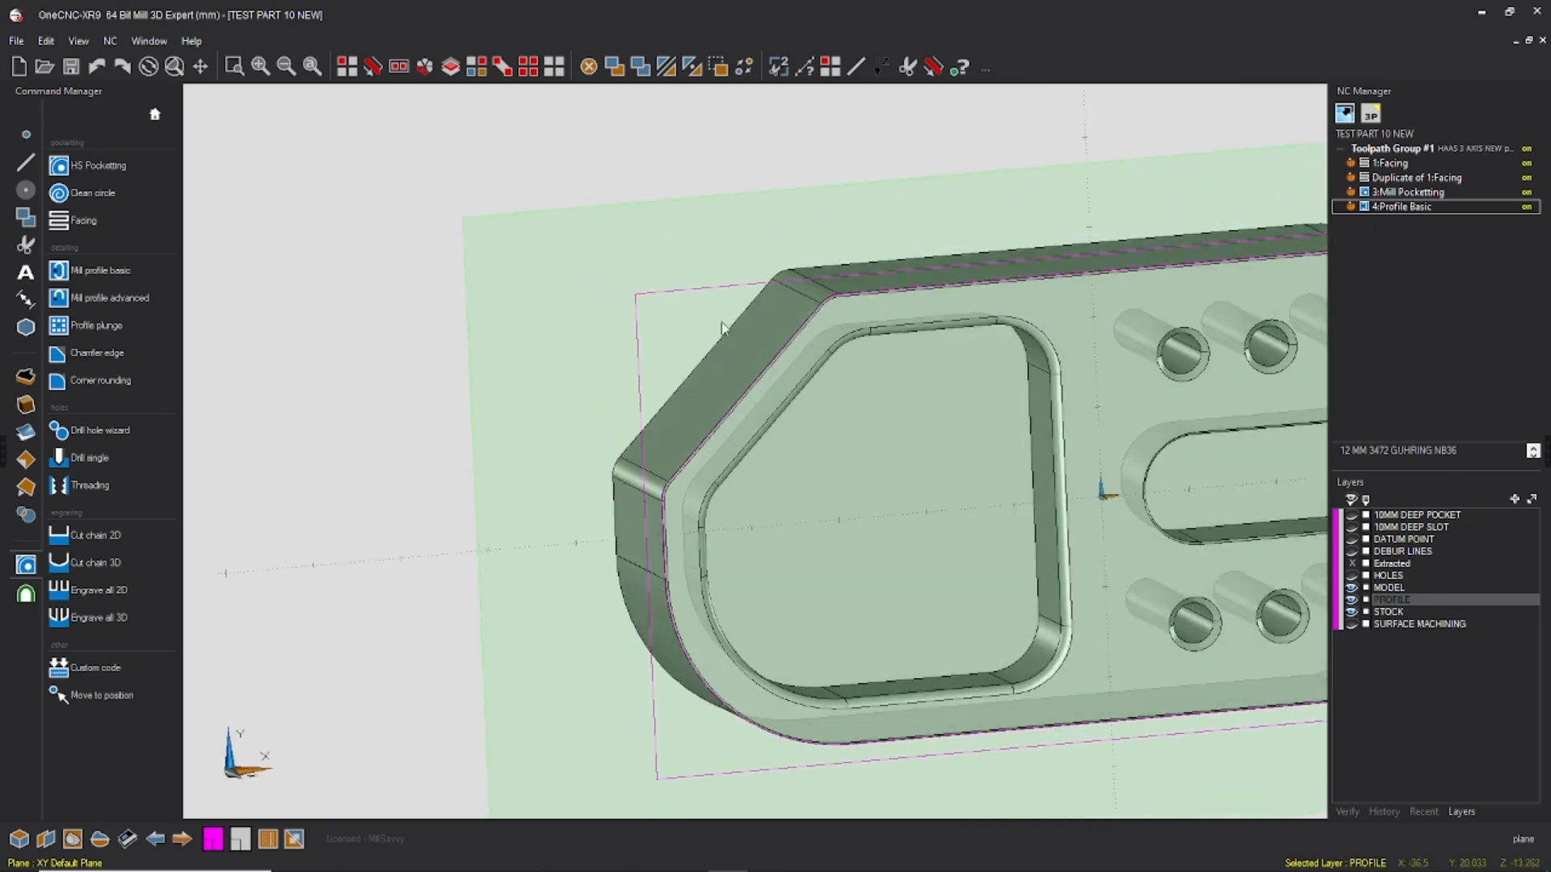
pyautogui.scroll(-2, 675, 284)
pyautogui.moveTo(675, 283); pyautogui.dragTo(656, 297, button='middle')
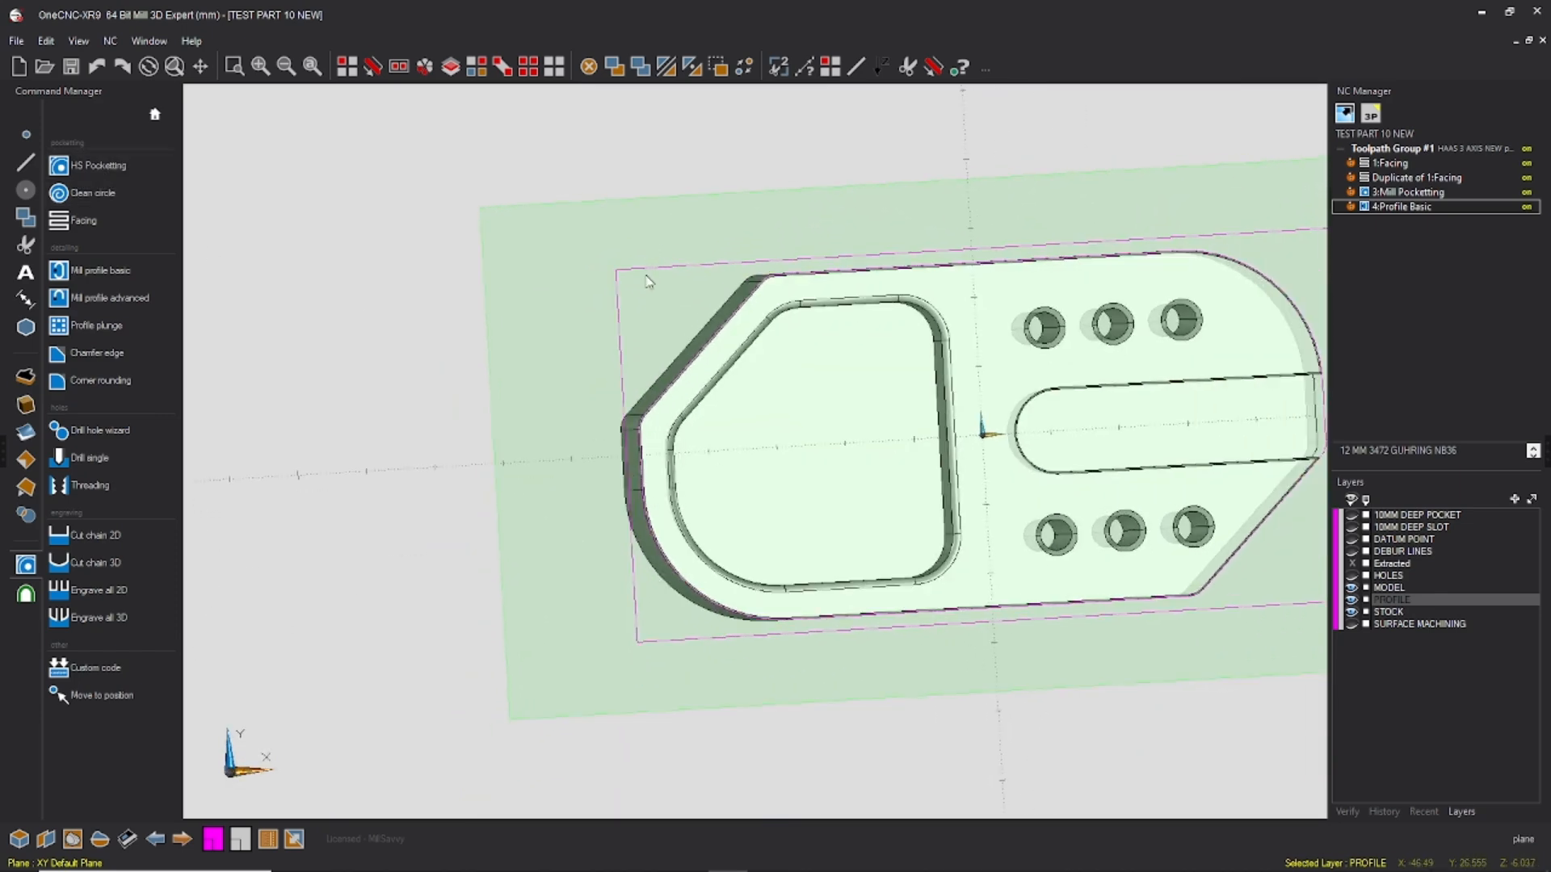
# Step: Save the part file with the current toolpaths
pyautogui.scroll(-2, 591, 320)
pyautogui.moveTo(966, 335); pyautogui.dragTo(980, 387, button='middle')
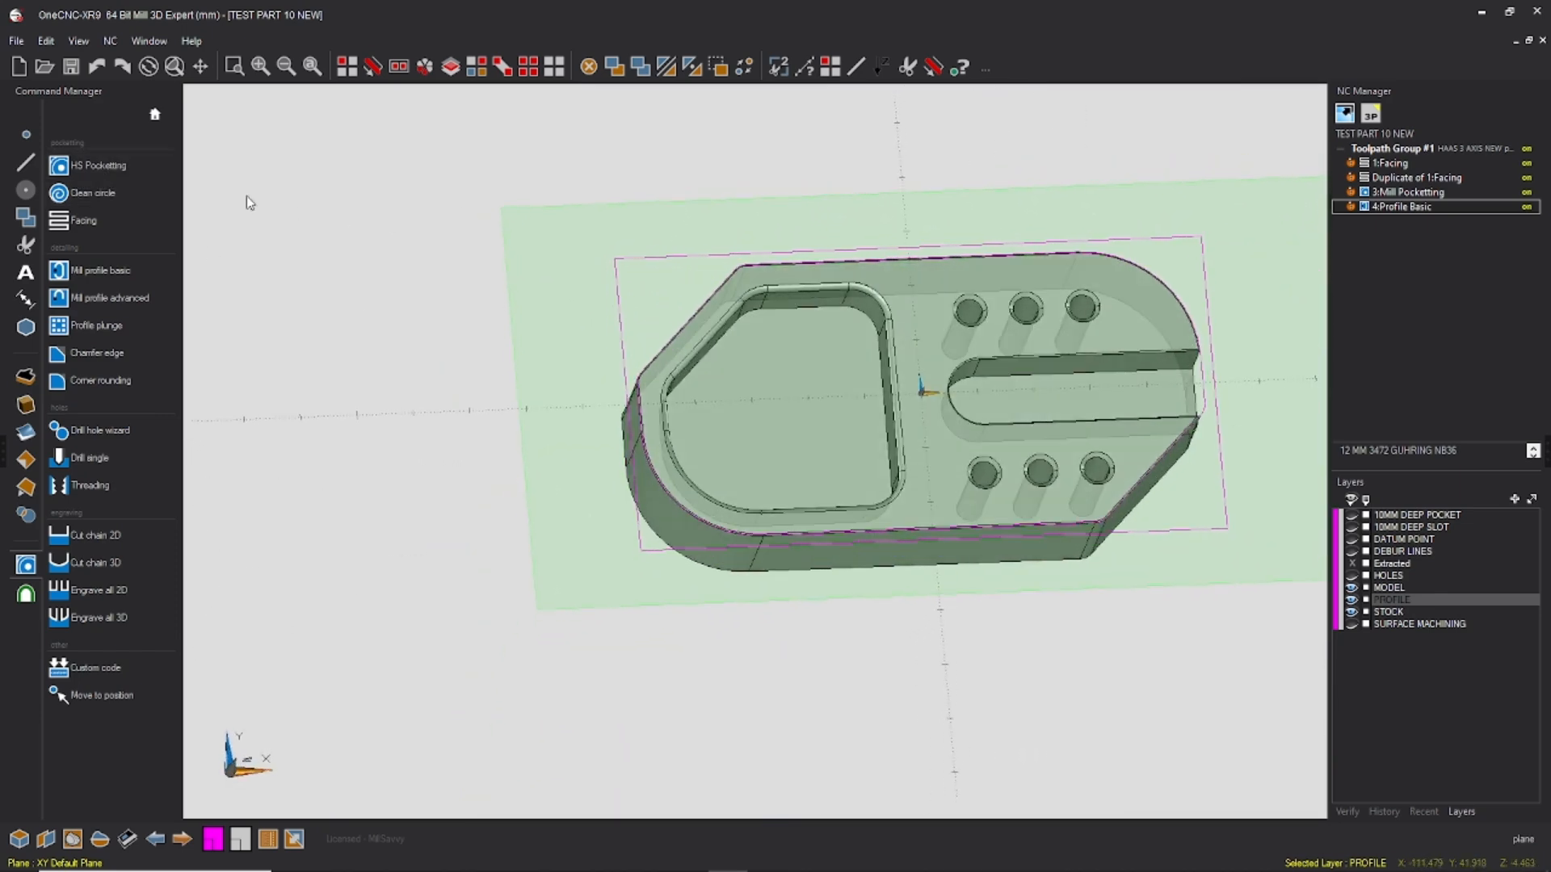
pyautogui.click(16, 40)
pyautogui.click(32, 125)
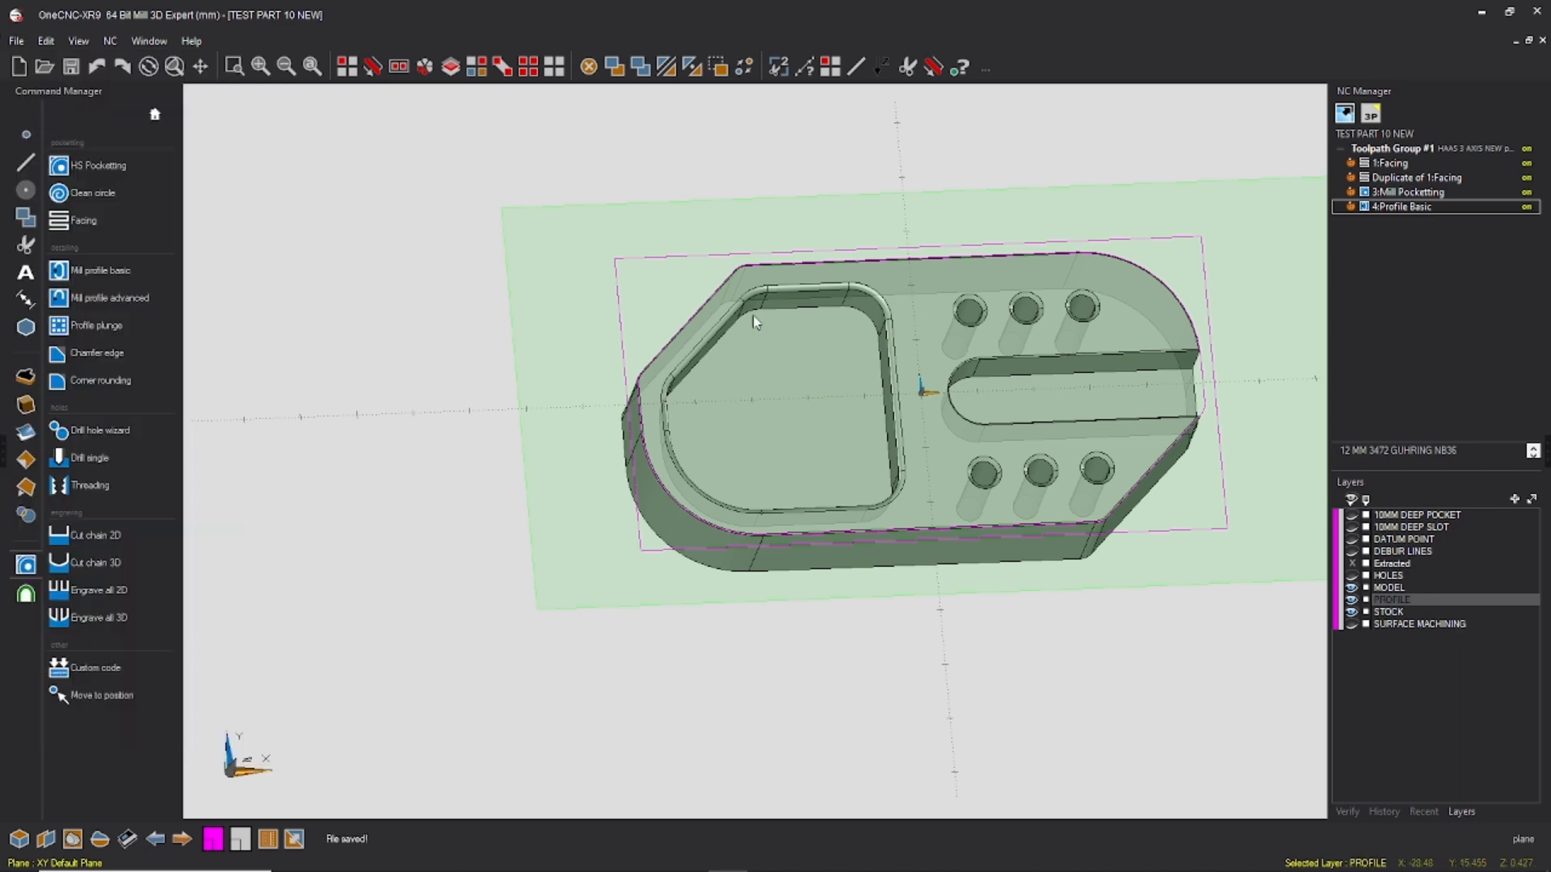
# Step: Show the 10MM DEEP POCKET and 10MM DEEP SLOT layers and hide the STOCK and PROFILE layers
pyautogui.moveTo(614, 388); pyautogui.dragTo(572, 407, button='middle')
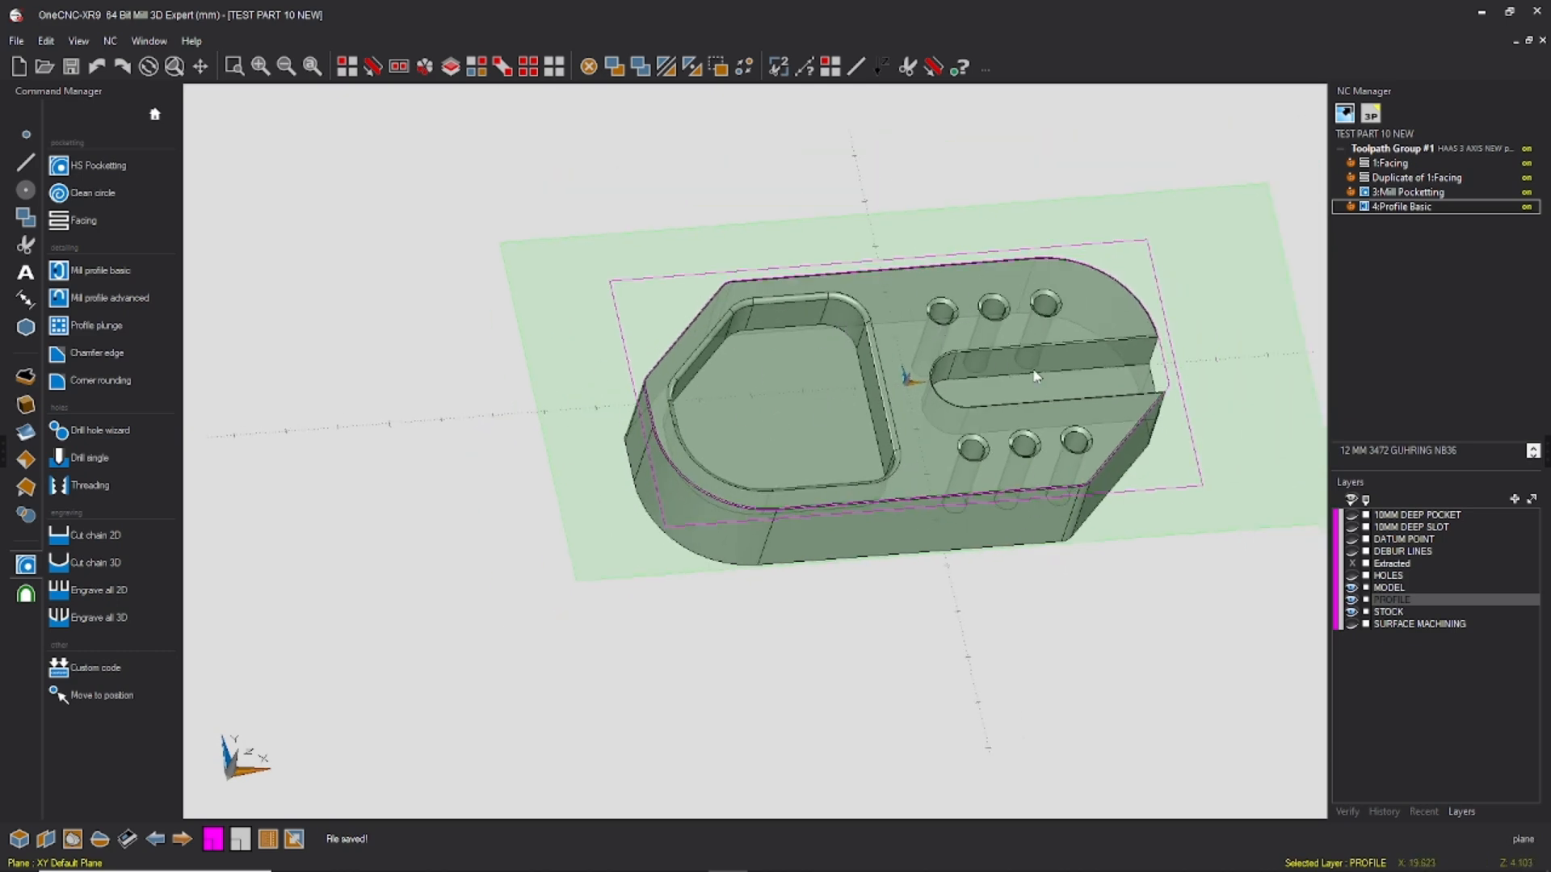
pyautogui.click(1355, 516)
pyautogui.click(1353, 527)
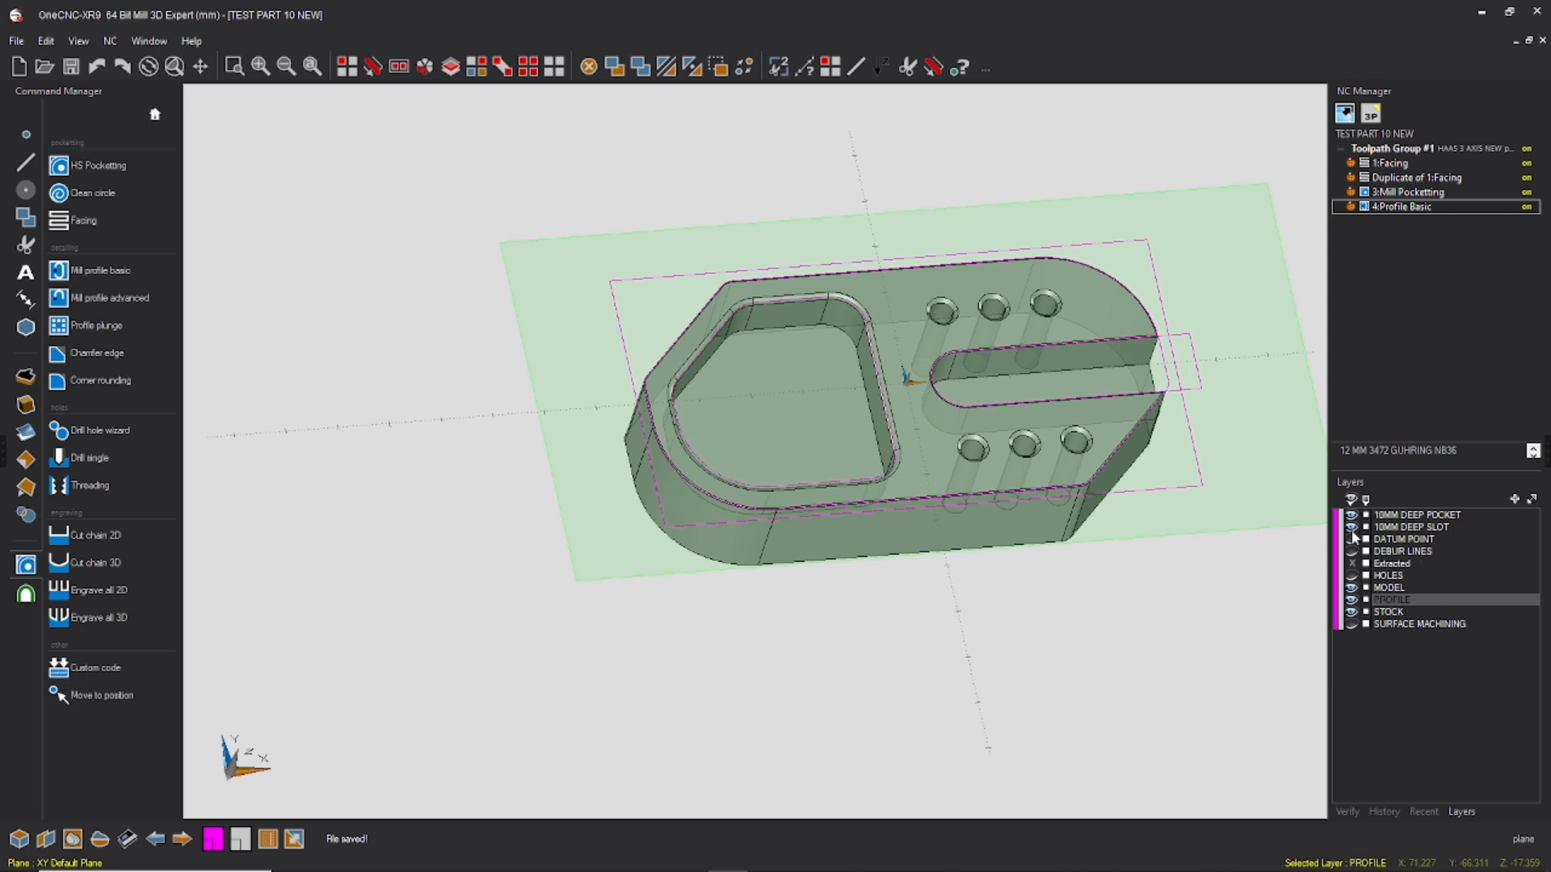
pyautogui.click(1352, 612)
pyautogui.click(1352, 600)
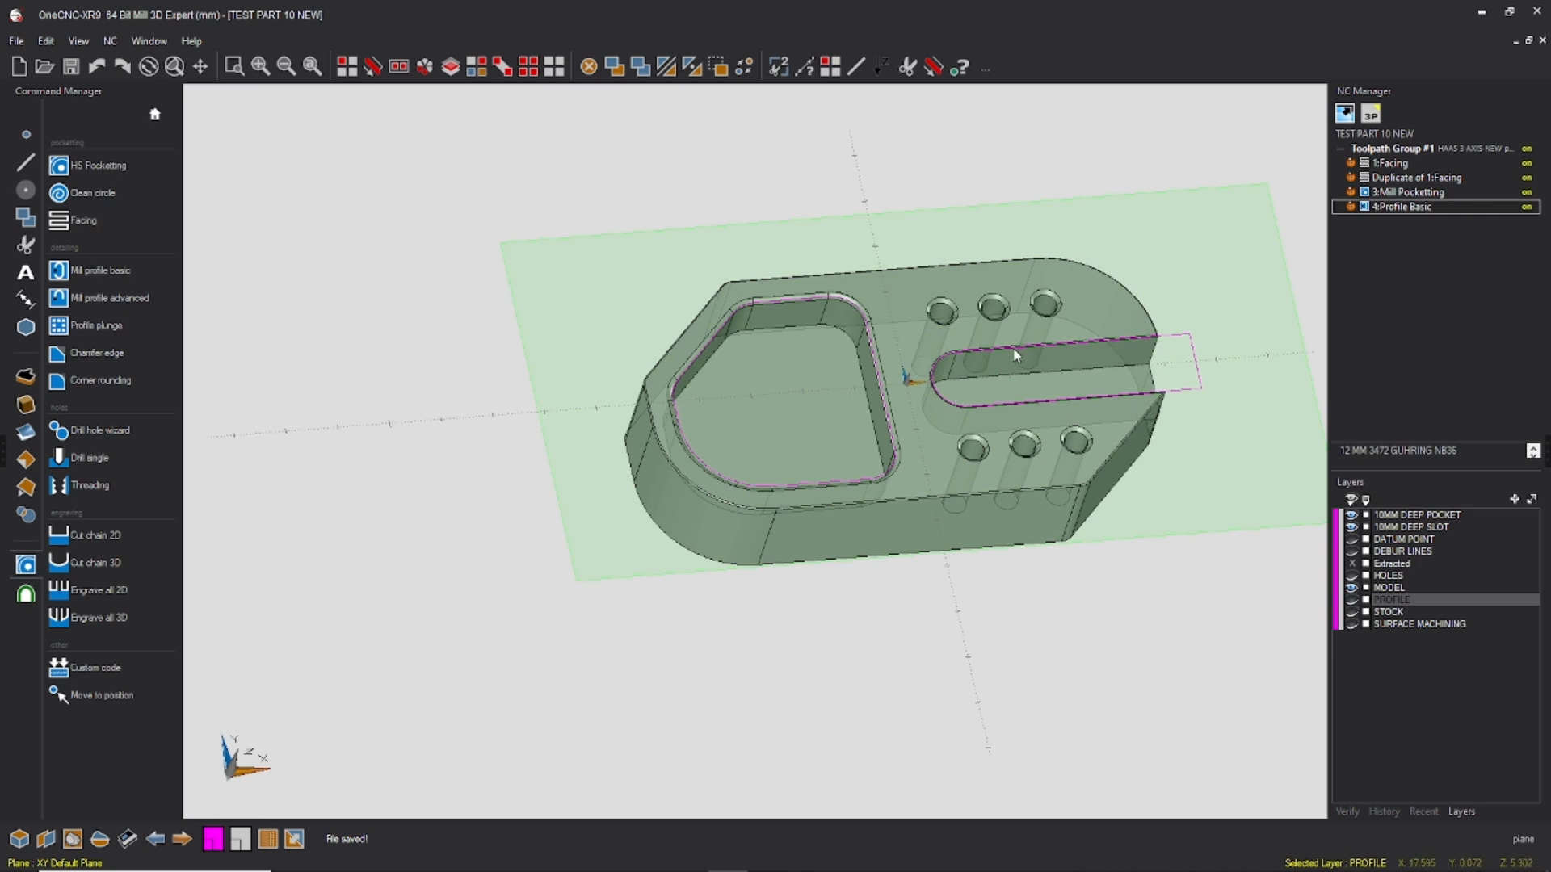
# Step: Start an HS Pocketting operation using the outline of the angled closed pocket as its boundary
pyautogui.moveTo(1152, 370)
pyautogui.mouseDown(button='middle')
pyautogui.moveTo(1150, 430)
pyautogui.moveTo(1146, 392)
pyautogui.mouseUp(button='middle')
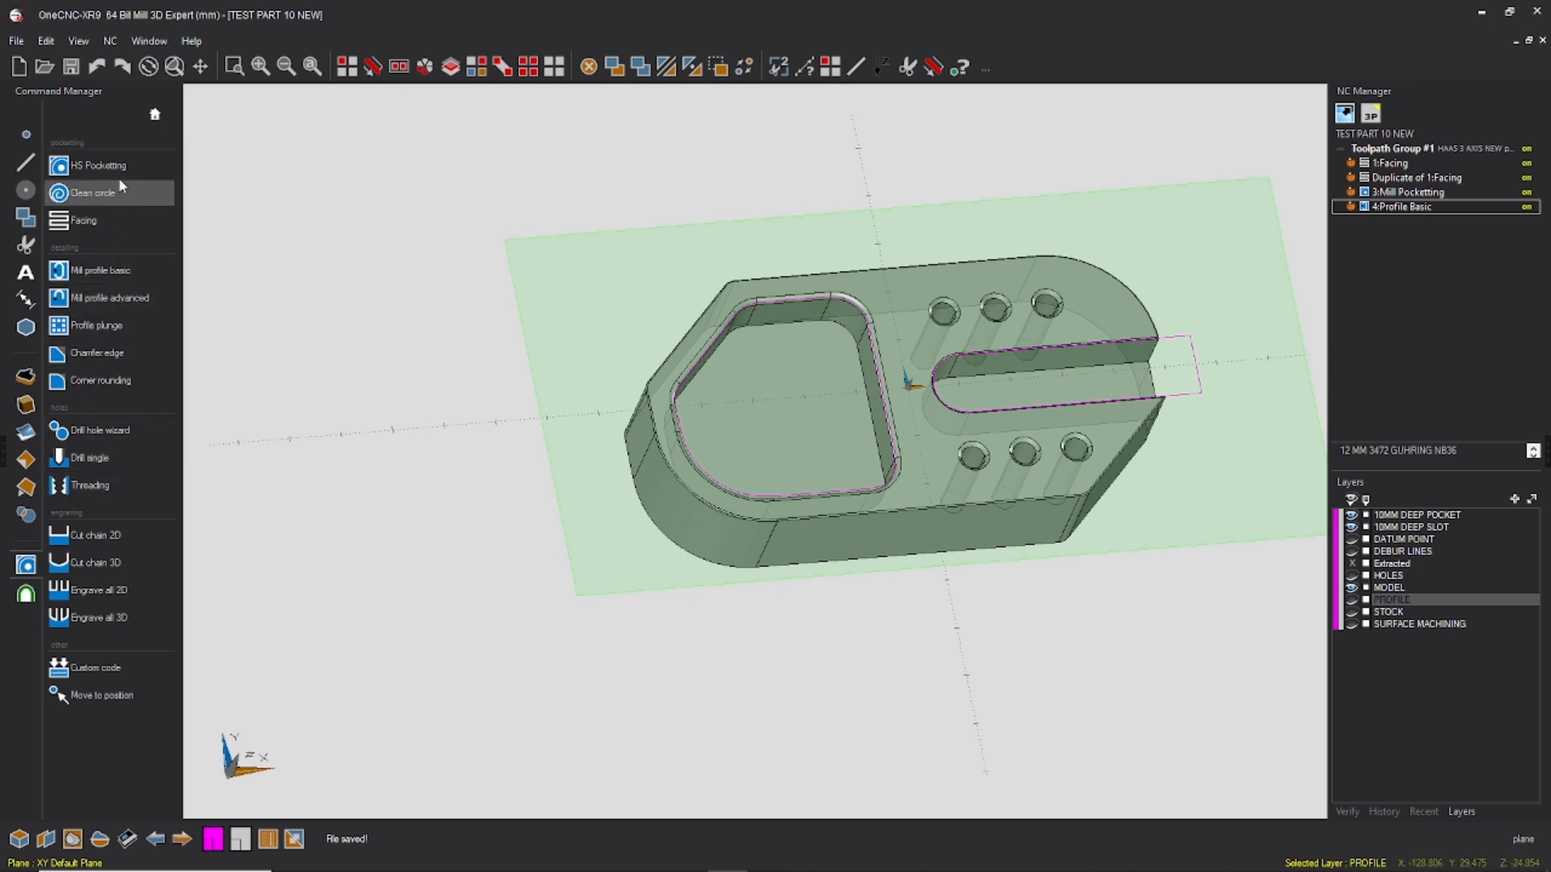
pyautogui.click(97, 164)
pyautogui.click(845, 333)
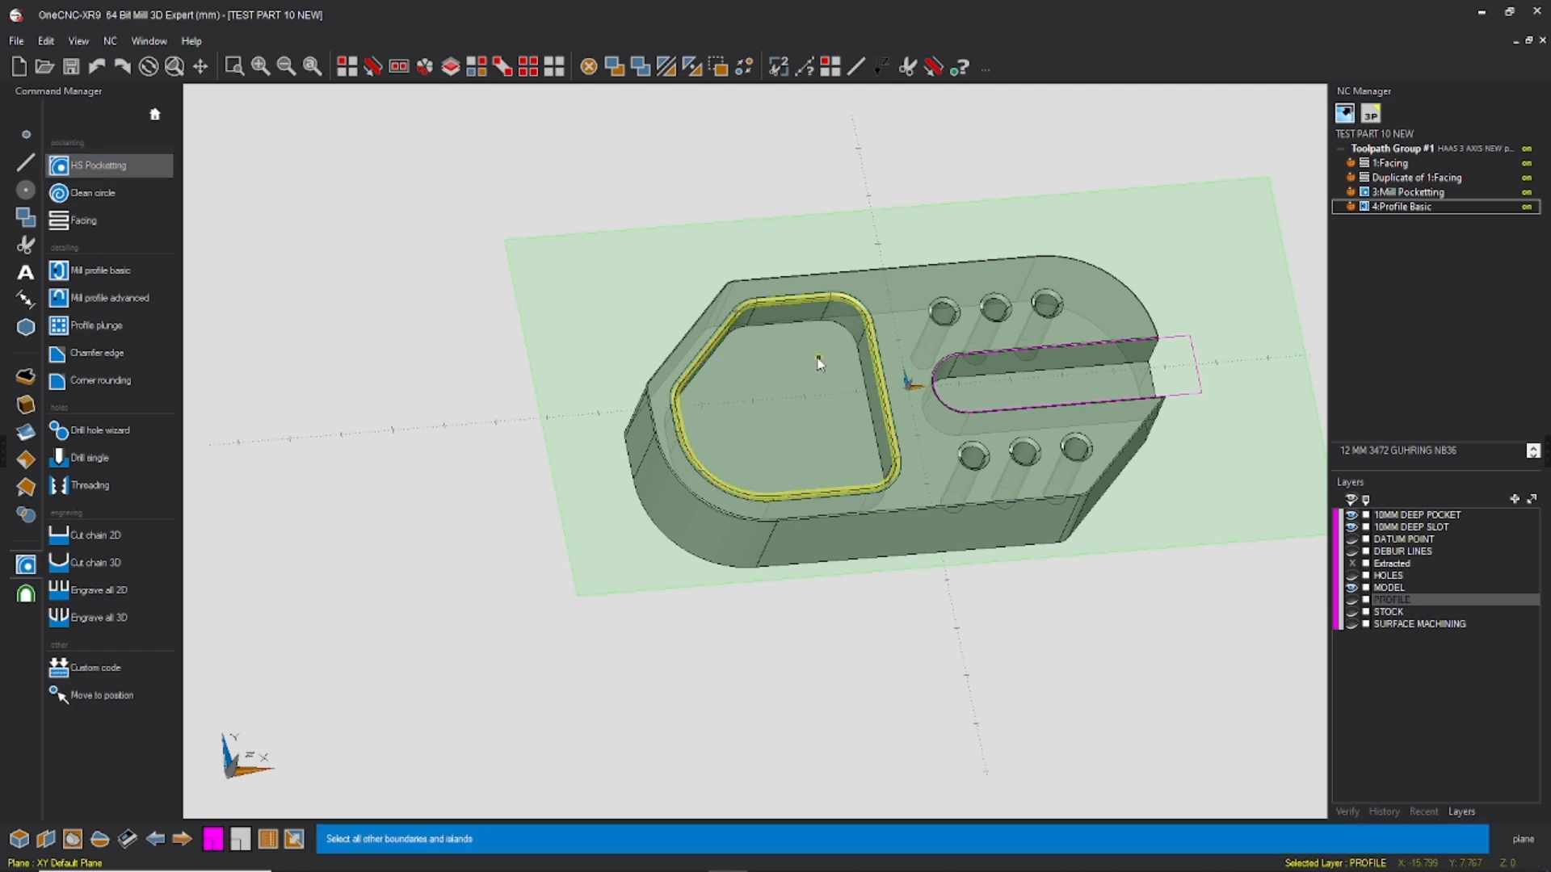
pyautogui.rightClick(818, 364)
# Step: Browse the end mills in the tool library and keep the 12 MM 3472 GUHRING NB36
pyautogui.click(1073, 466)
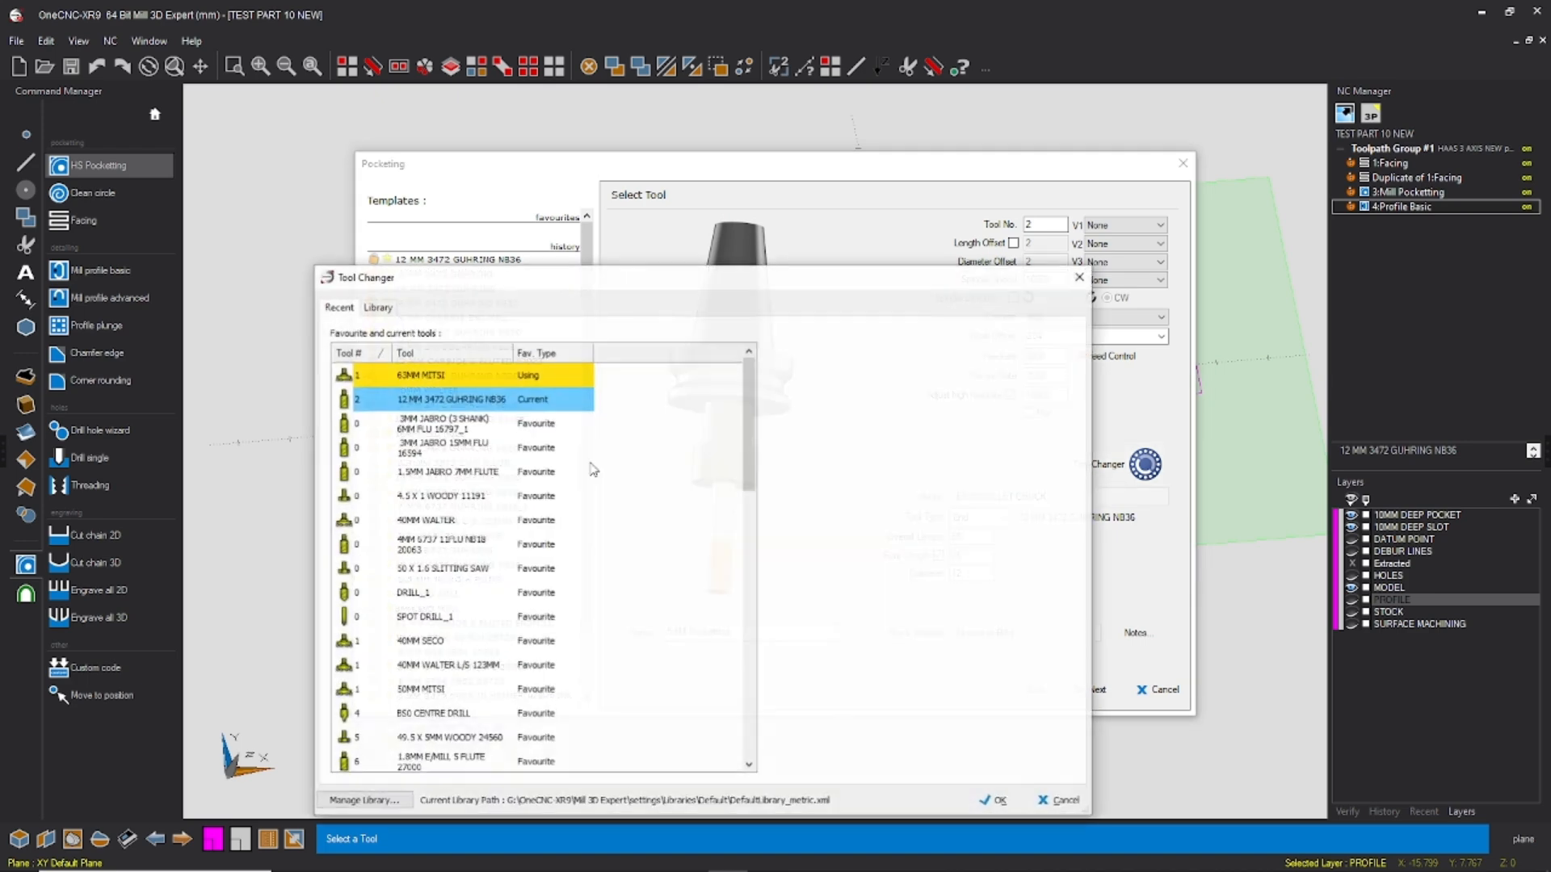
pyautogui.click(378, 307)
pyautogui.scroll(-6, 540, 525)
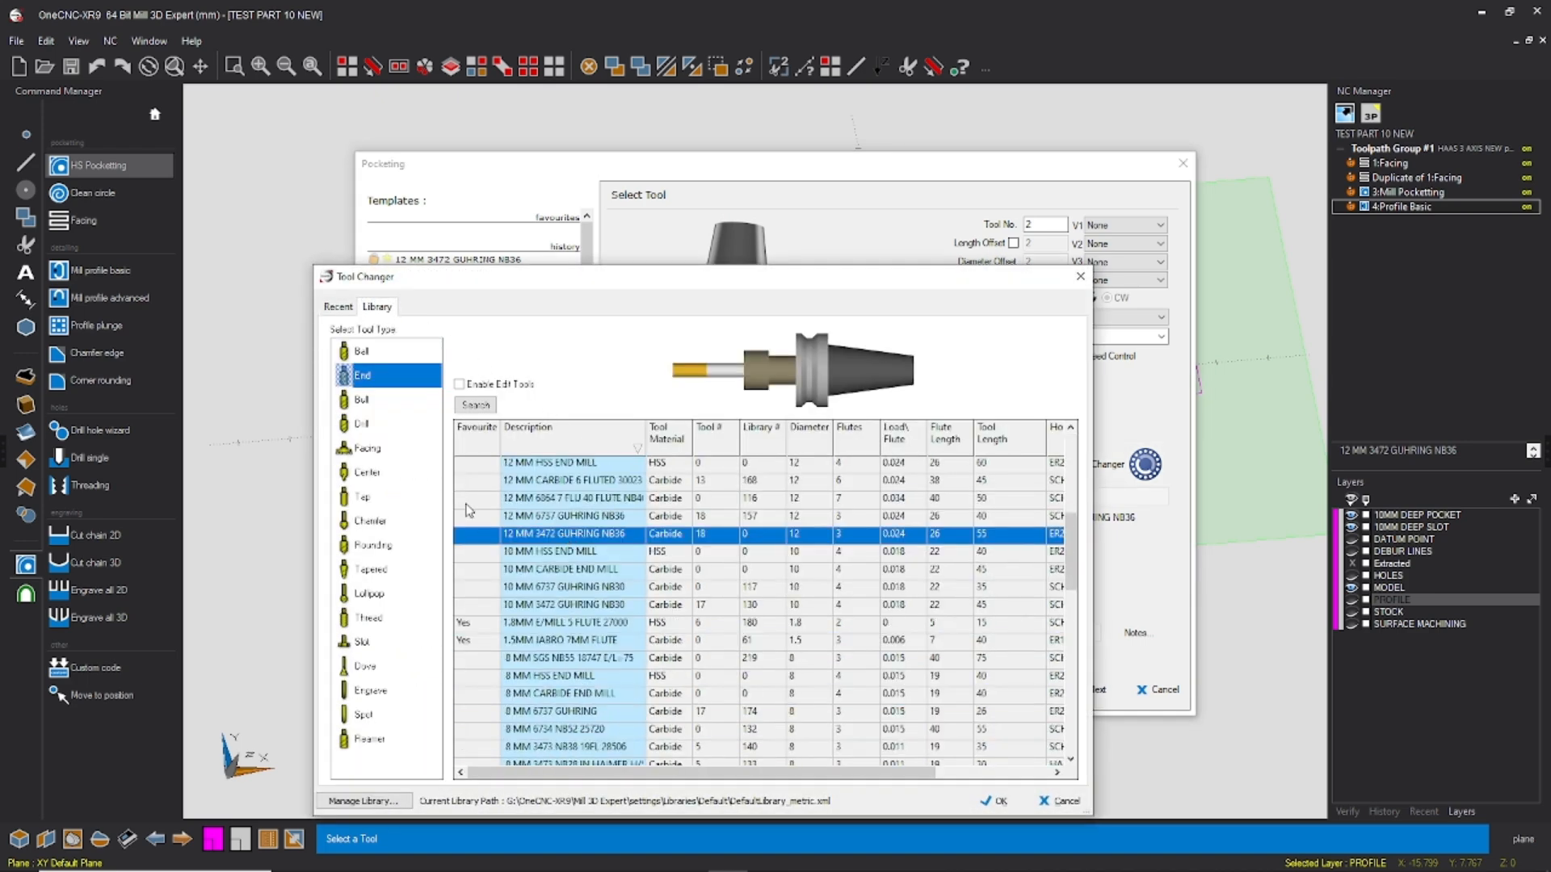
pyautogui.scroll(2, 561, 535)
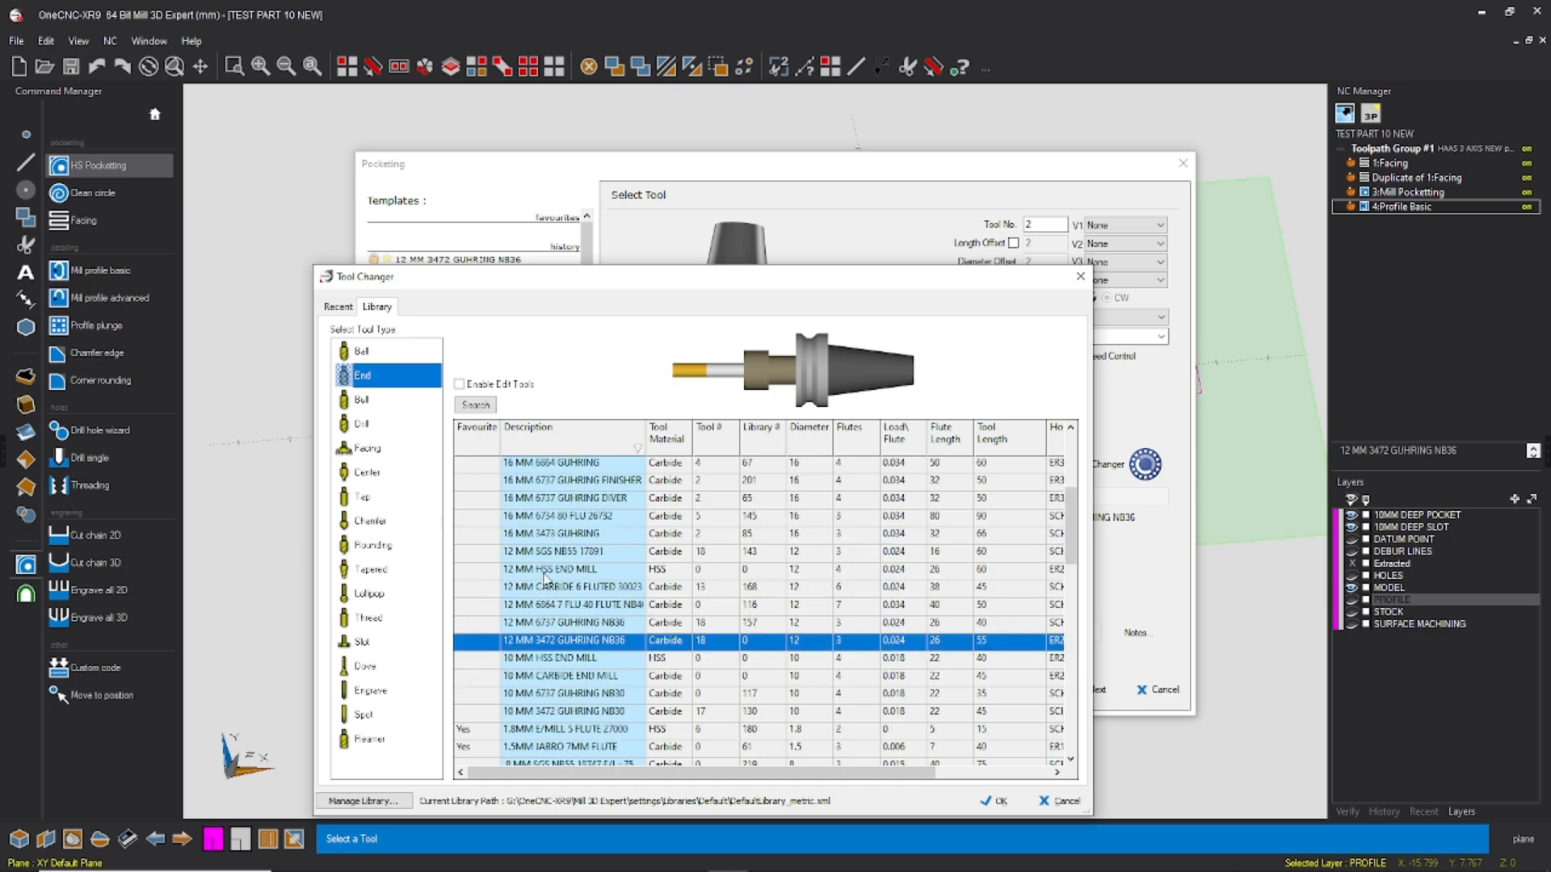
pyautogui.scroll(-1, 568, 583)
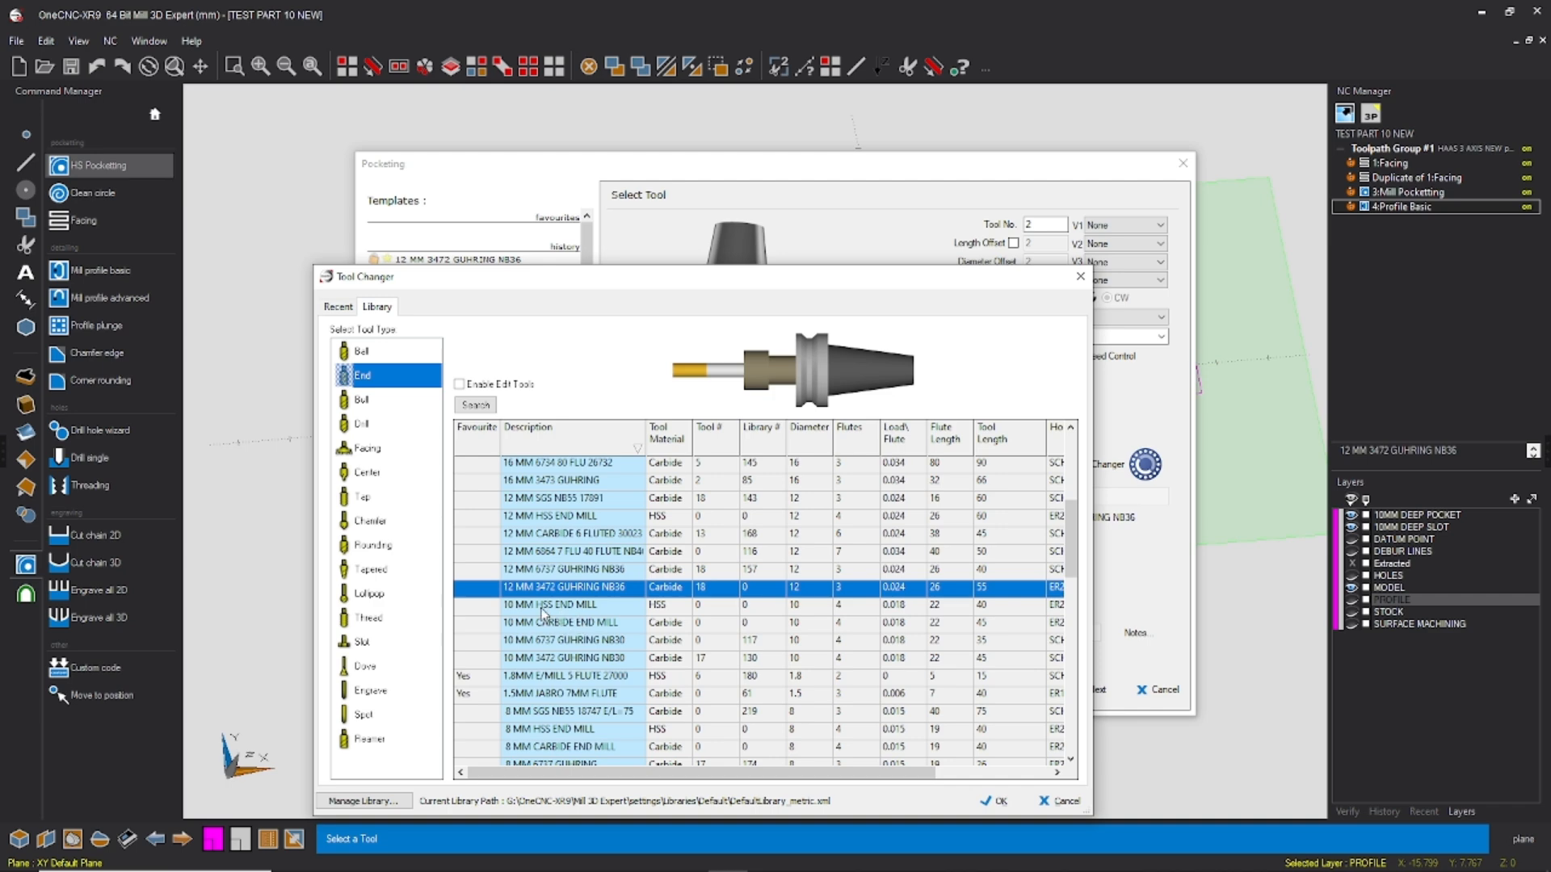
pyautogui.click(994, 802)
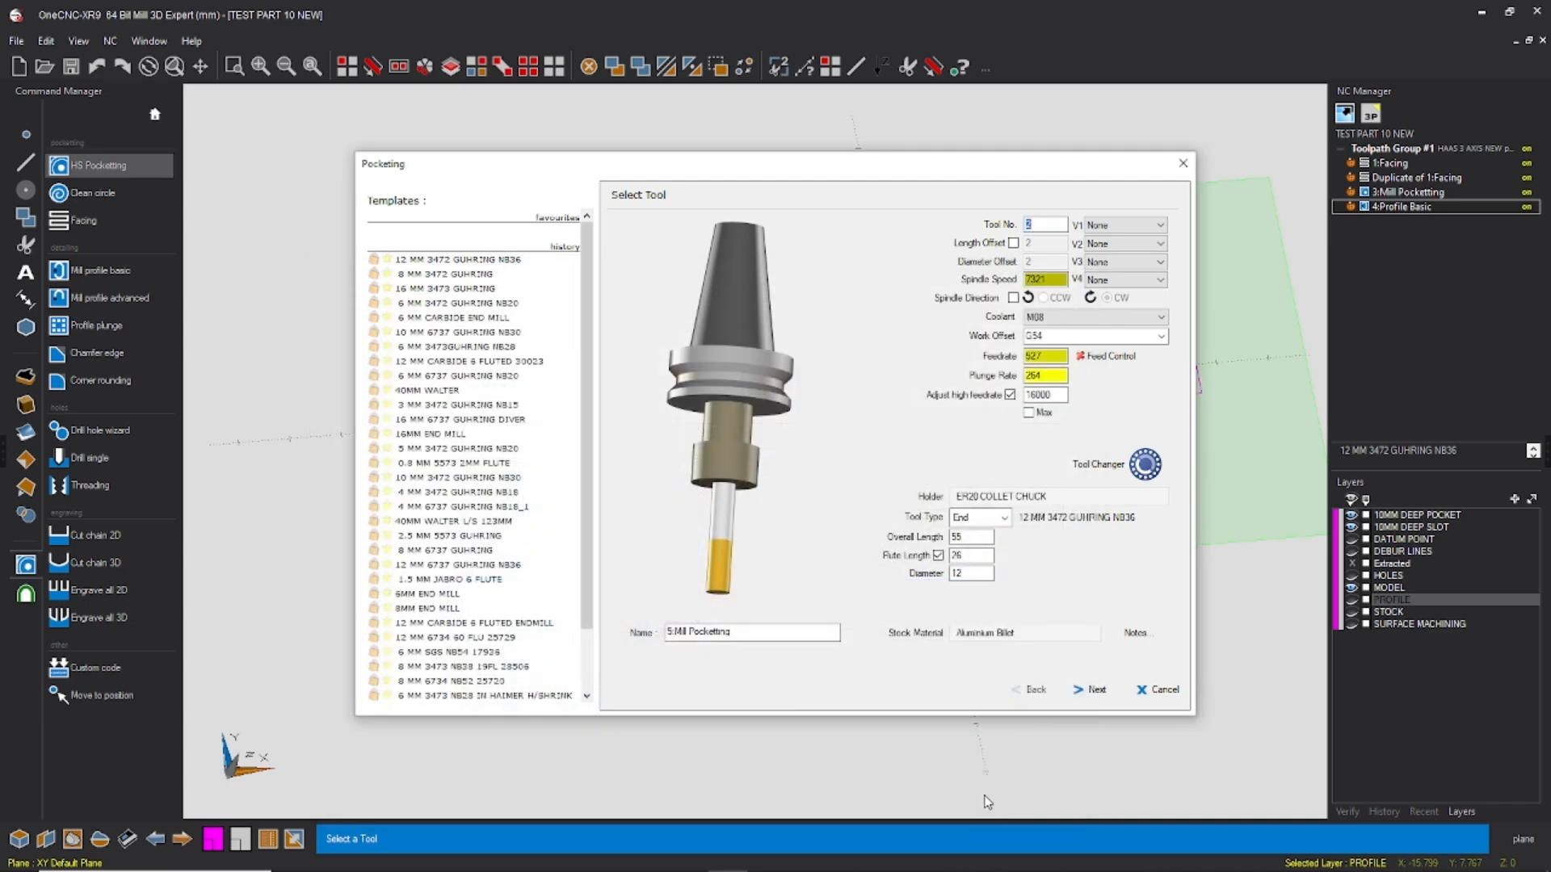
# Step: Choose the 16 MM 3473 GUHRING end mill from the tool library for the pocketing operation
pyautogui.click(1119, 475)
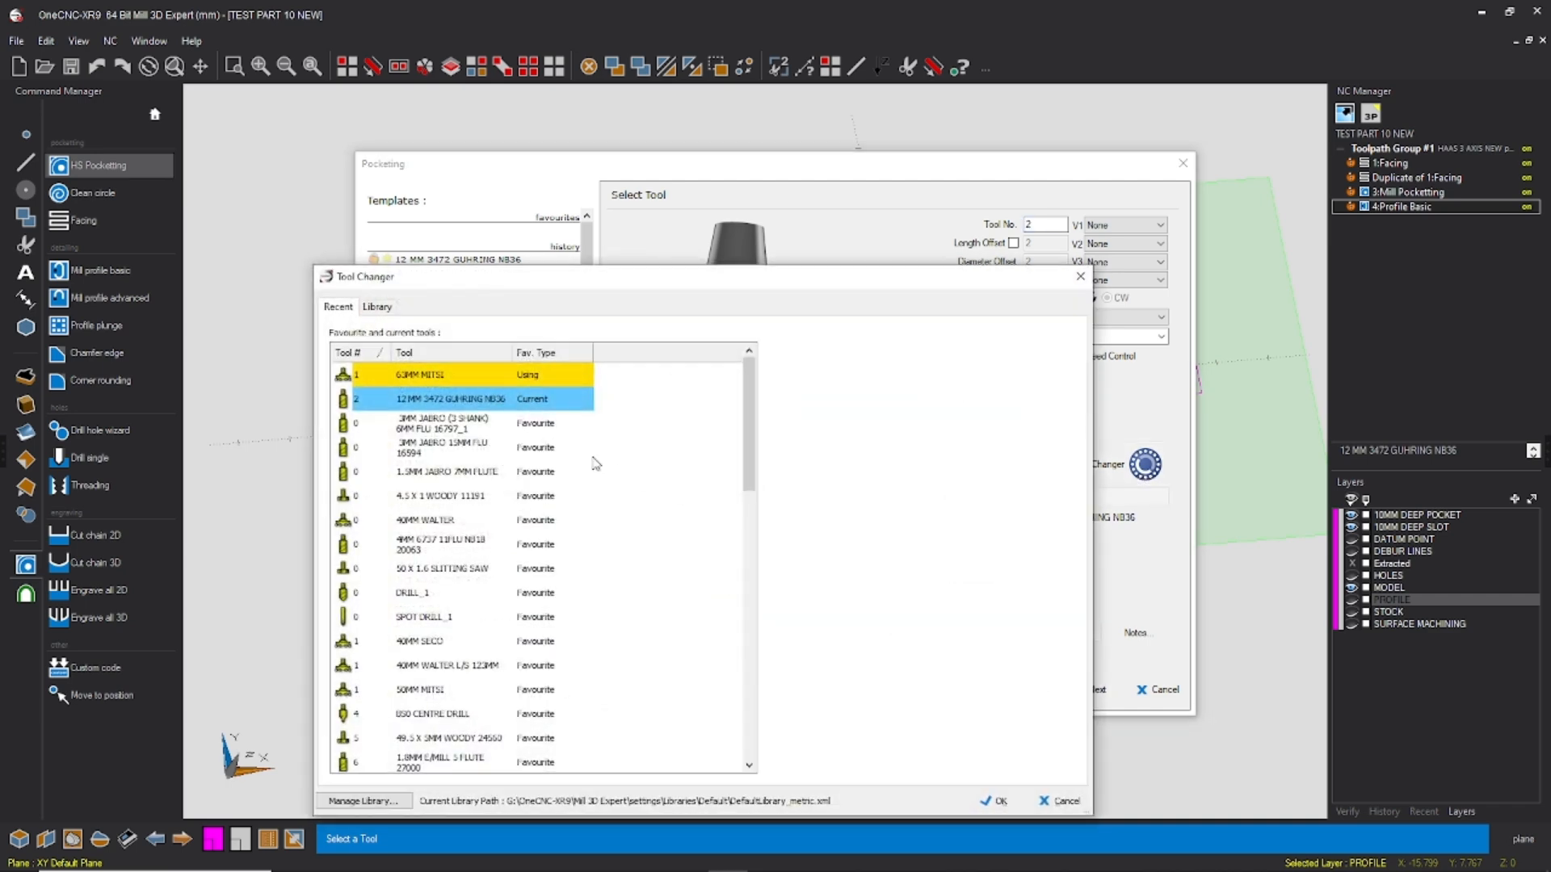
pyautogui.click(384, 312)
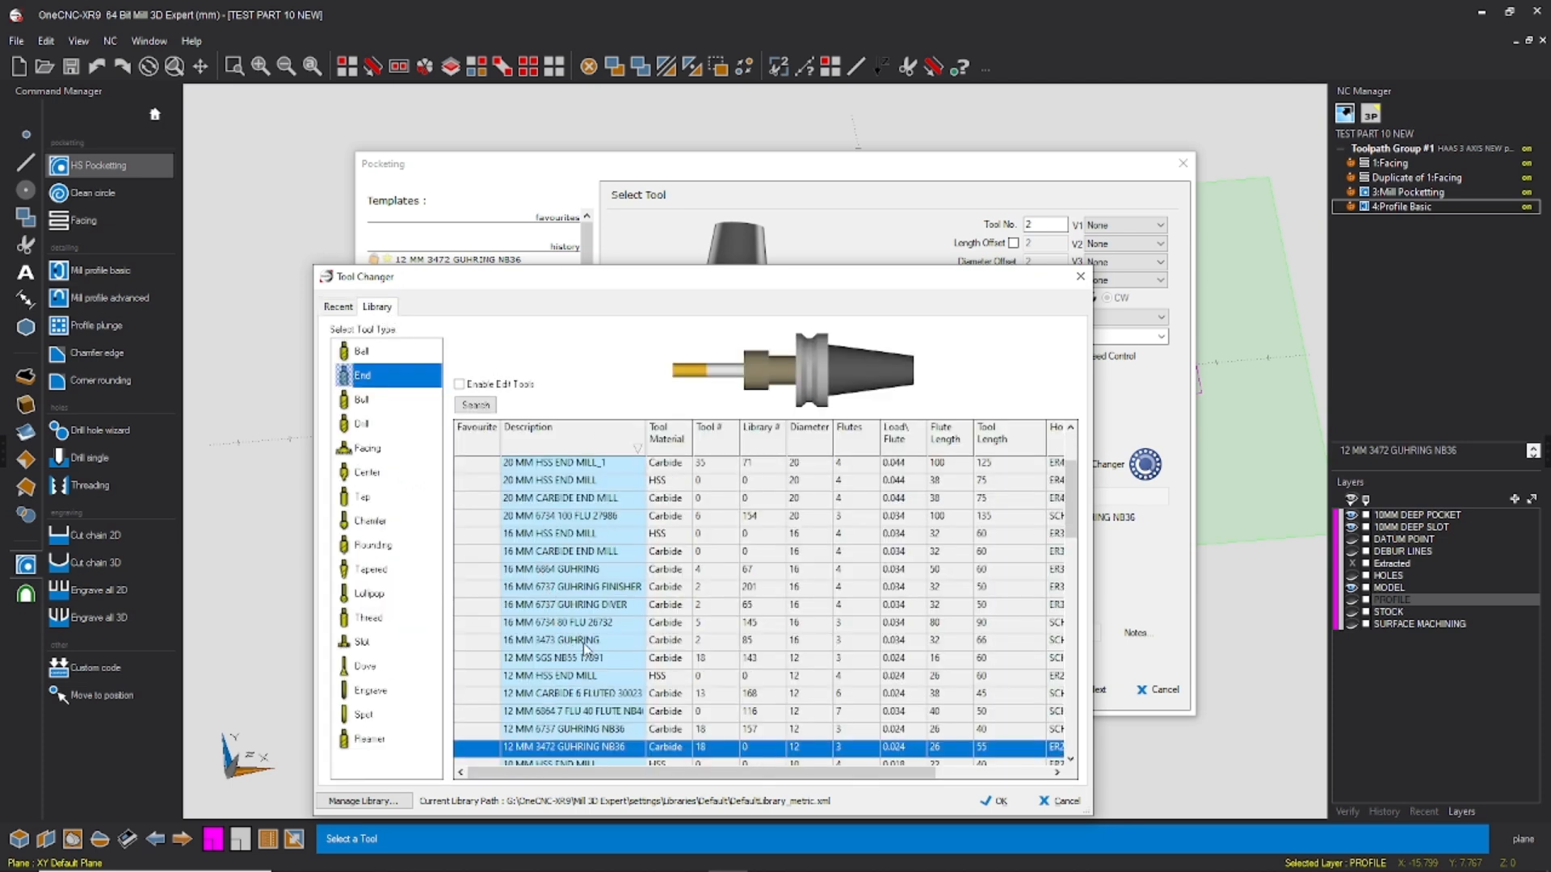
pyautogui.click(557, 643)
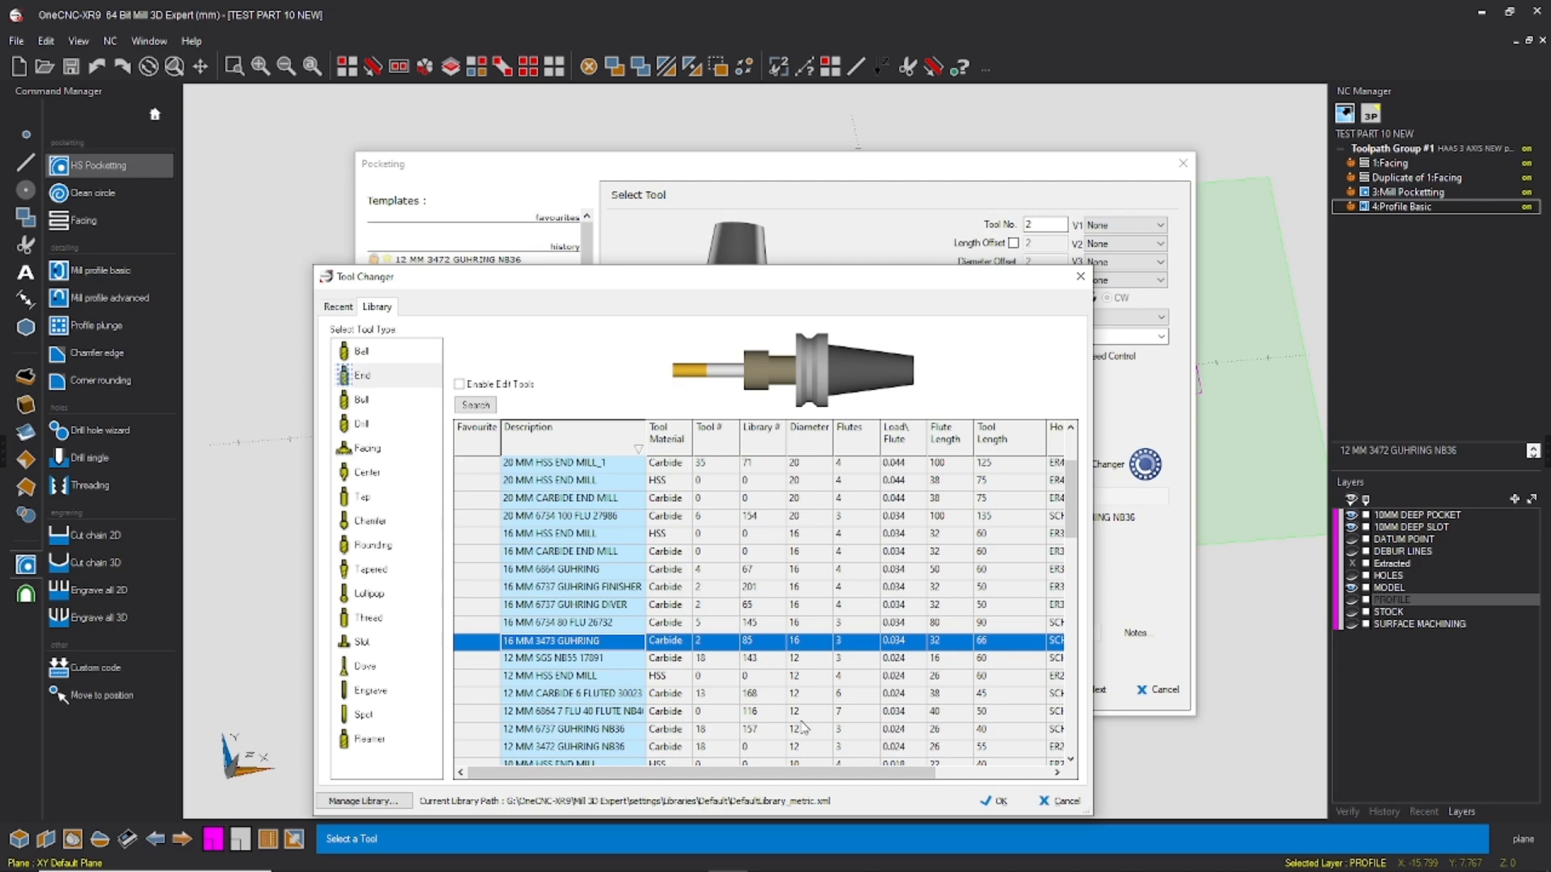
pyautogui.click(998, 802)
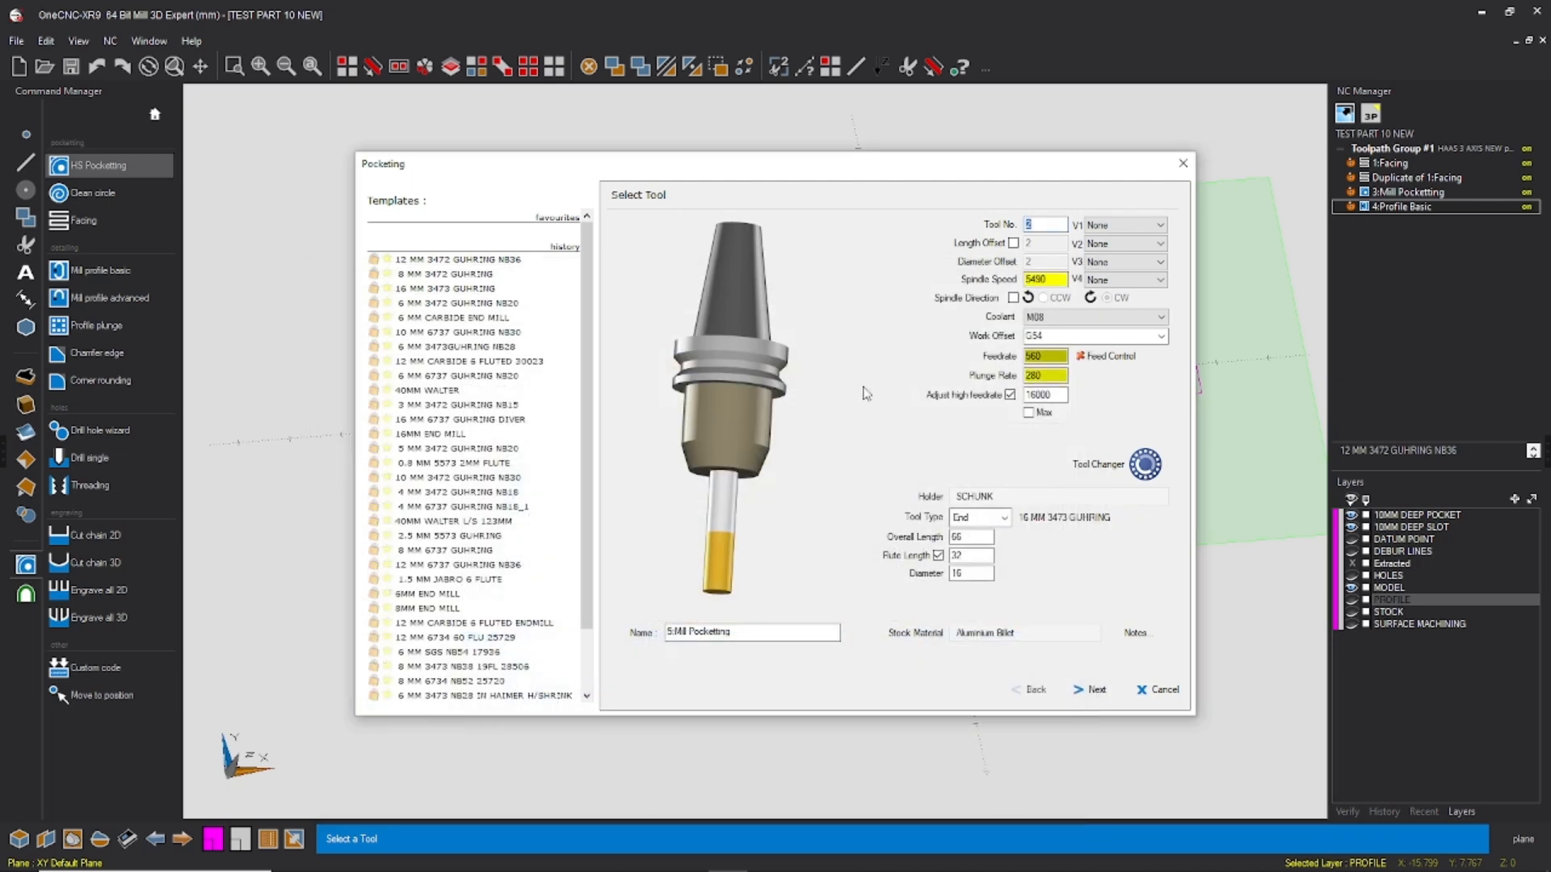
# Step: Set the spindle speed to 10000 and the feedrate to 2000 for the 16 mm end mill, and accept the tool settings
pyautogui.moveTo(1054, 281); pyautogui.dragTo(954, 307)
pyautogui.write('10000')
pyautogui.moveTo(1048, 358); pyautogui.dragTo(987, 380)
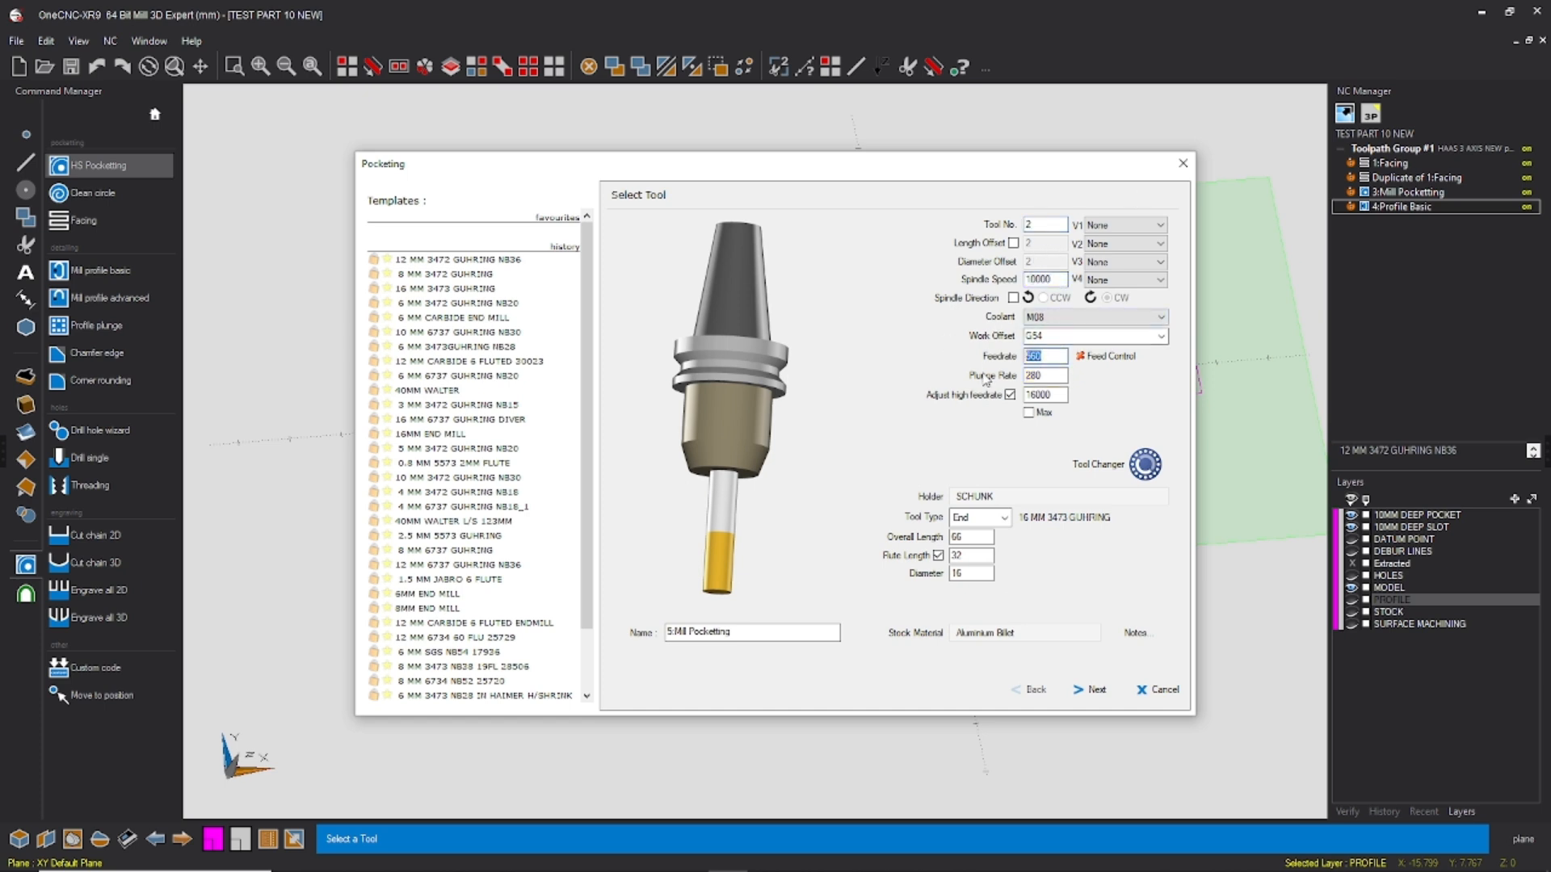
pyautogui.write('2000')
pyautogui.press('Tab')
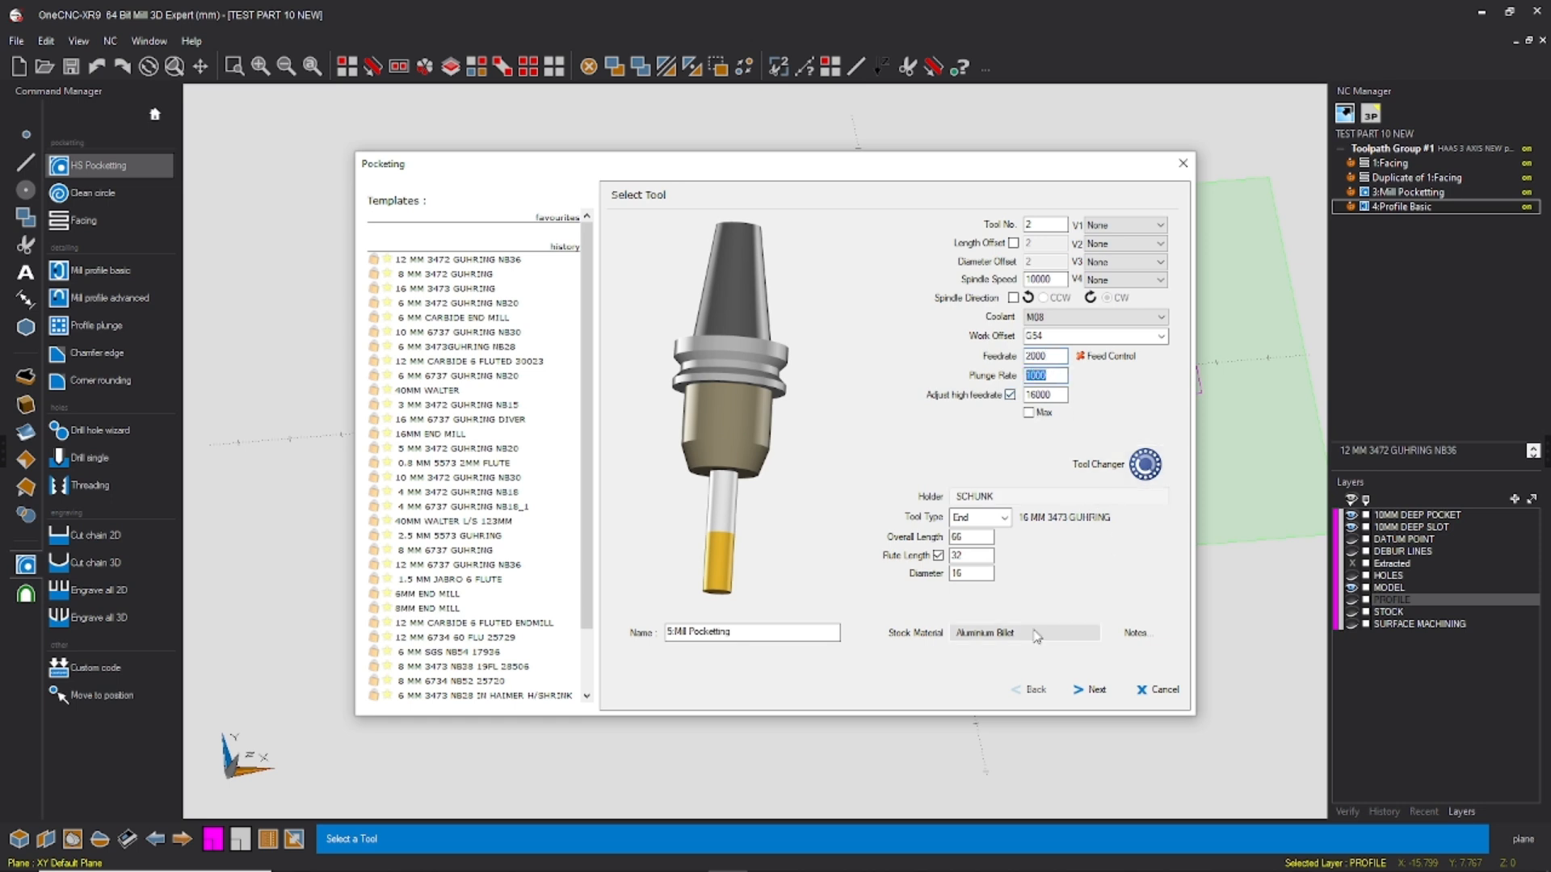
pyautogui.click(1093, 694)
# Step: Set the pocket's final Z to -9.8 and accept the clearances
pyautogui.press('Tab')
pyautogui.press('Tab')
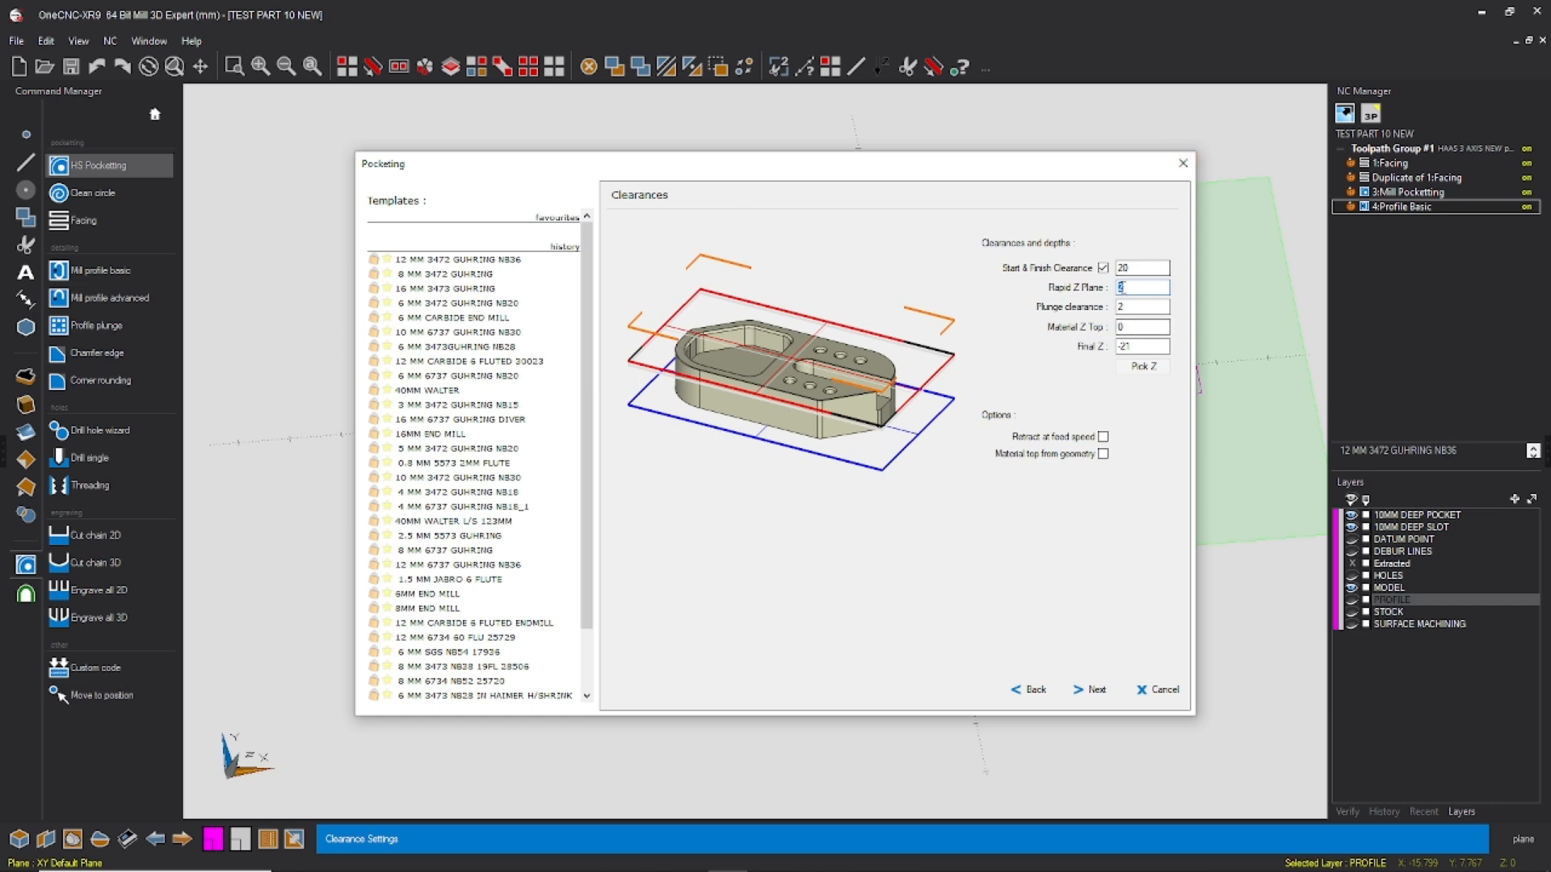
pyautogui.press('Tab')
pyautogui.write('-')
pyautogui.click(1095, 688)
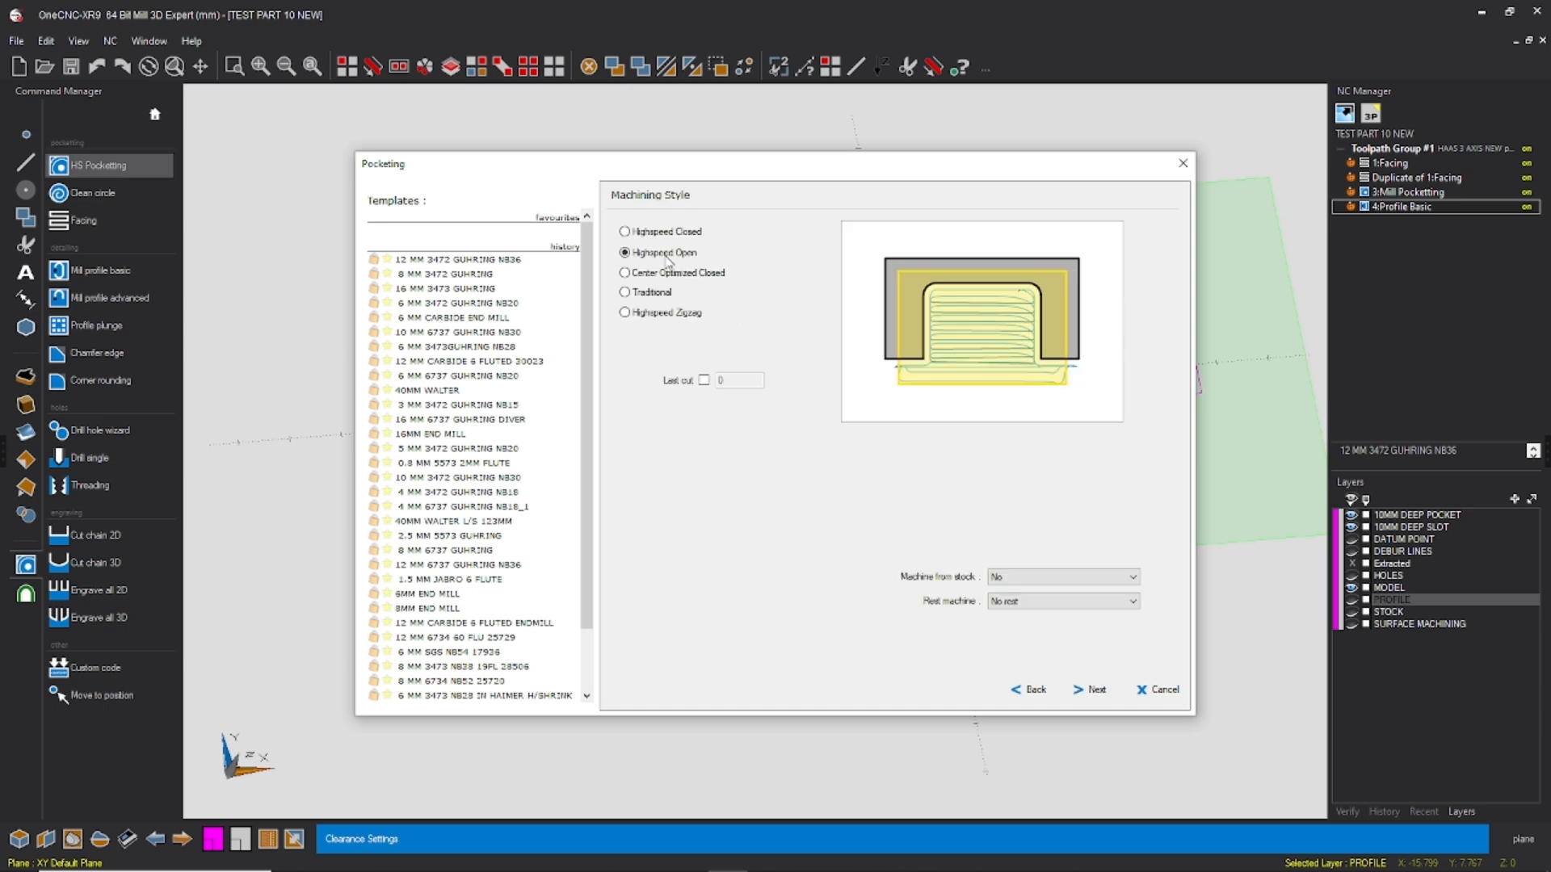
# Step: Use the Highspeed Closed machining style with a Ramp Helix approach for the pocket, and accept the entry settings
pyautogui.click(624, 231)
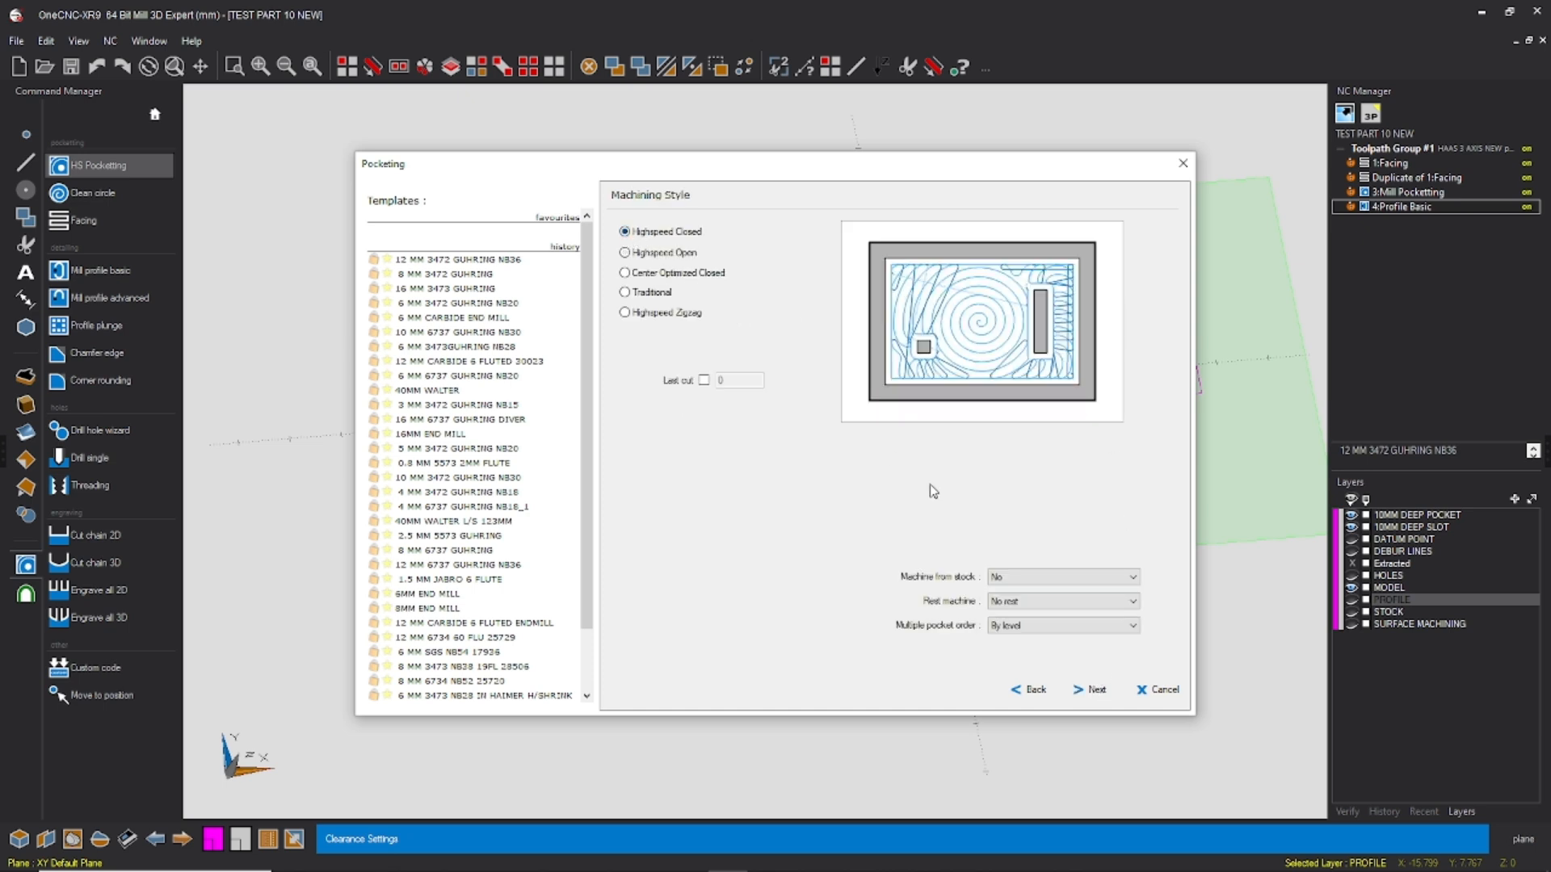
pyautogui.click(1089, 689)
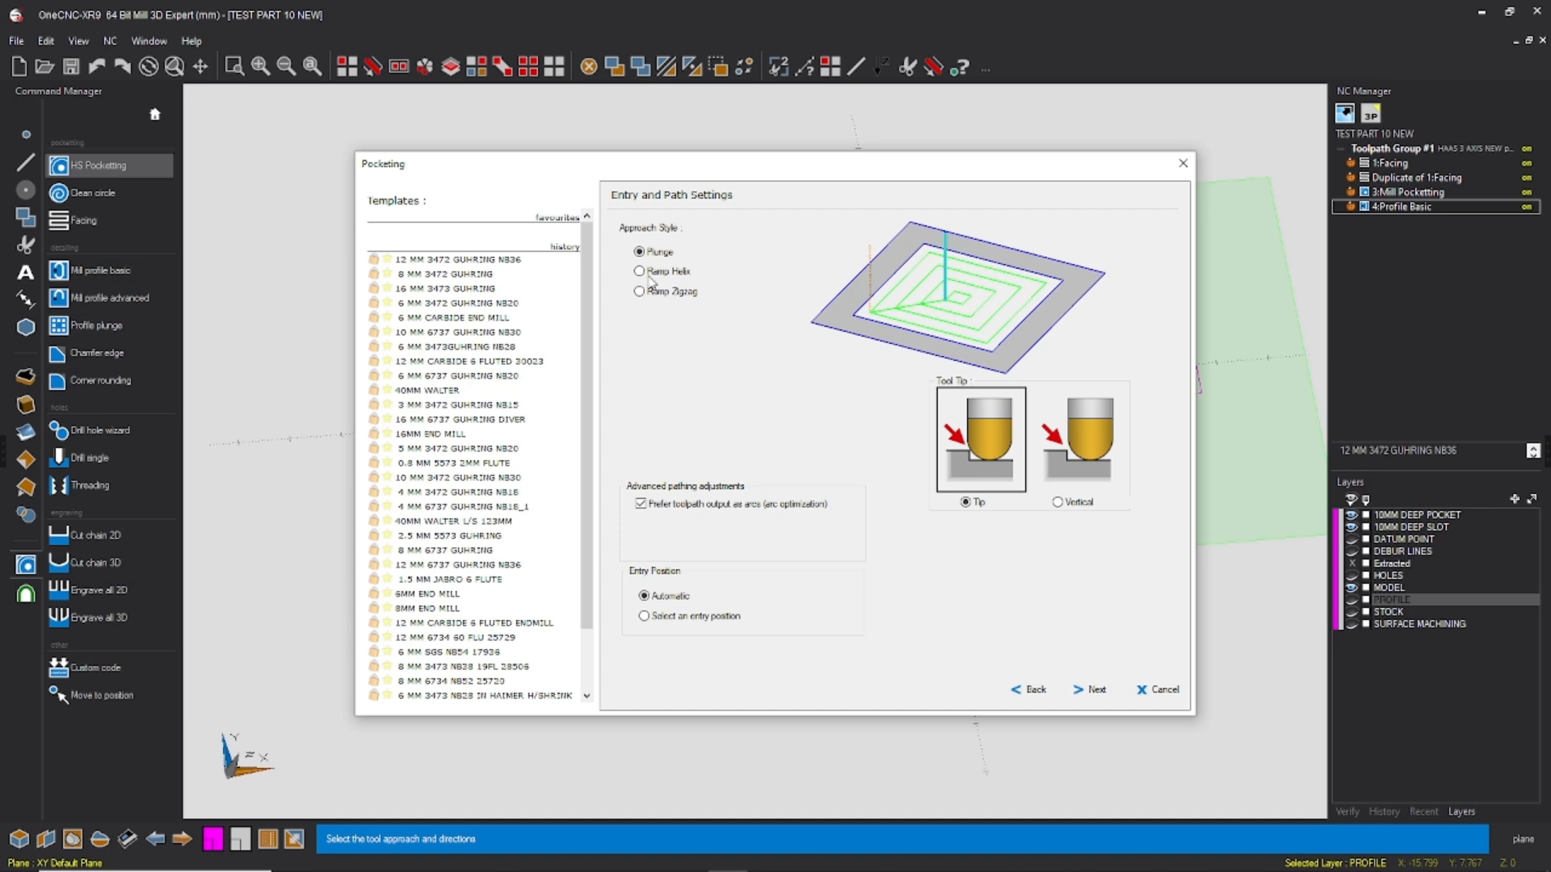
pyautogui.click(649, 272)
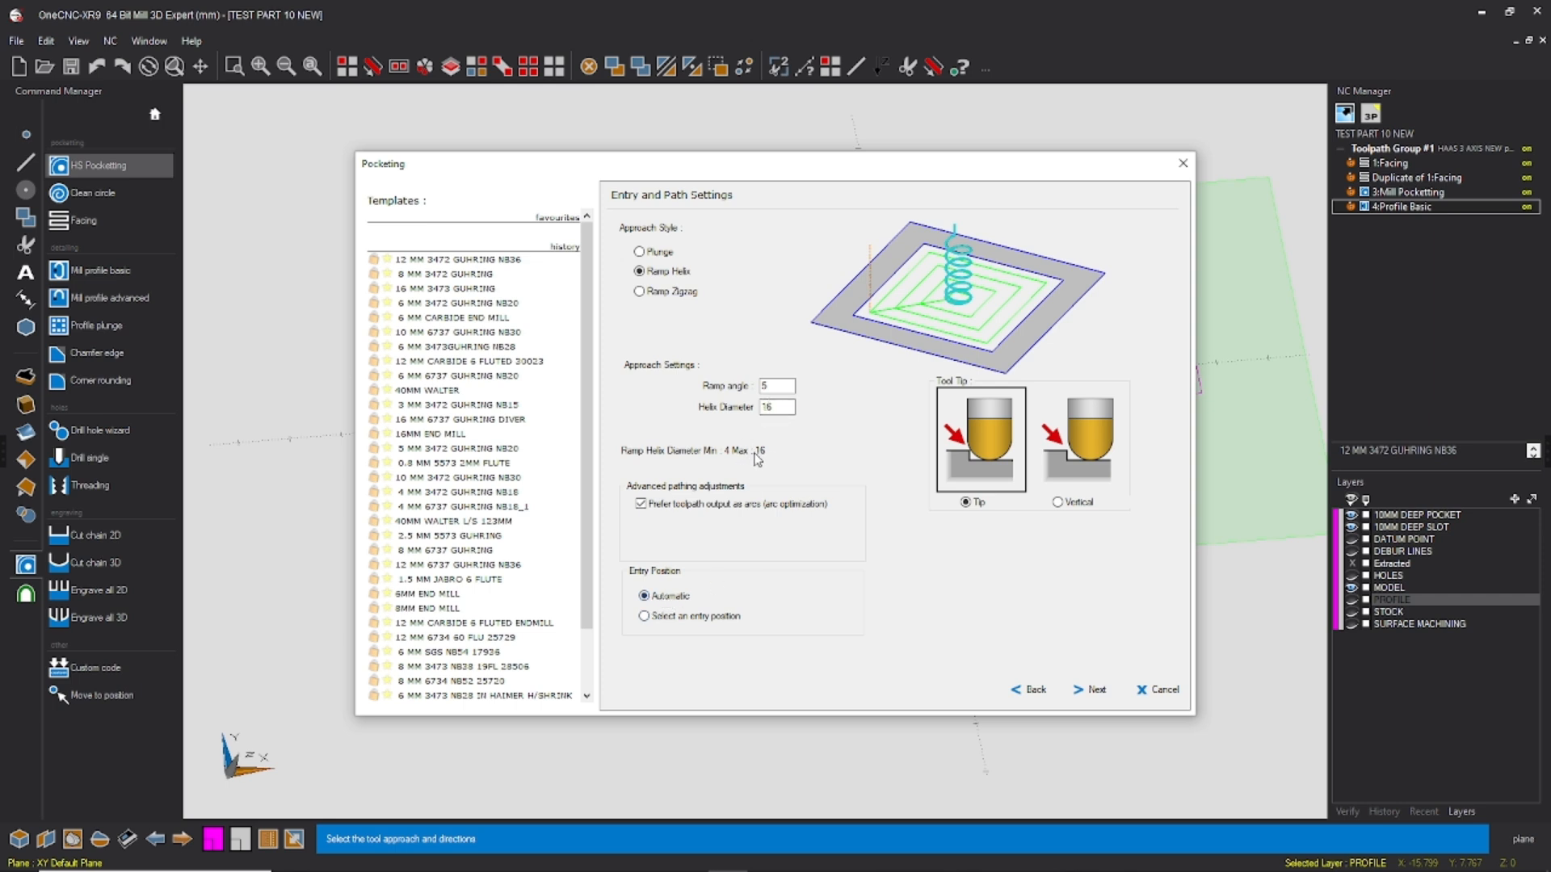
pyautogui.doubleClick(781, 410)
pyautogui.click(1096, 692)
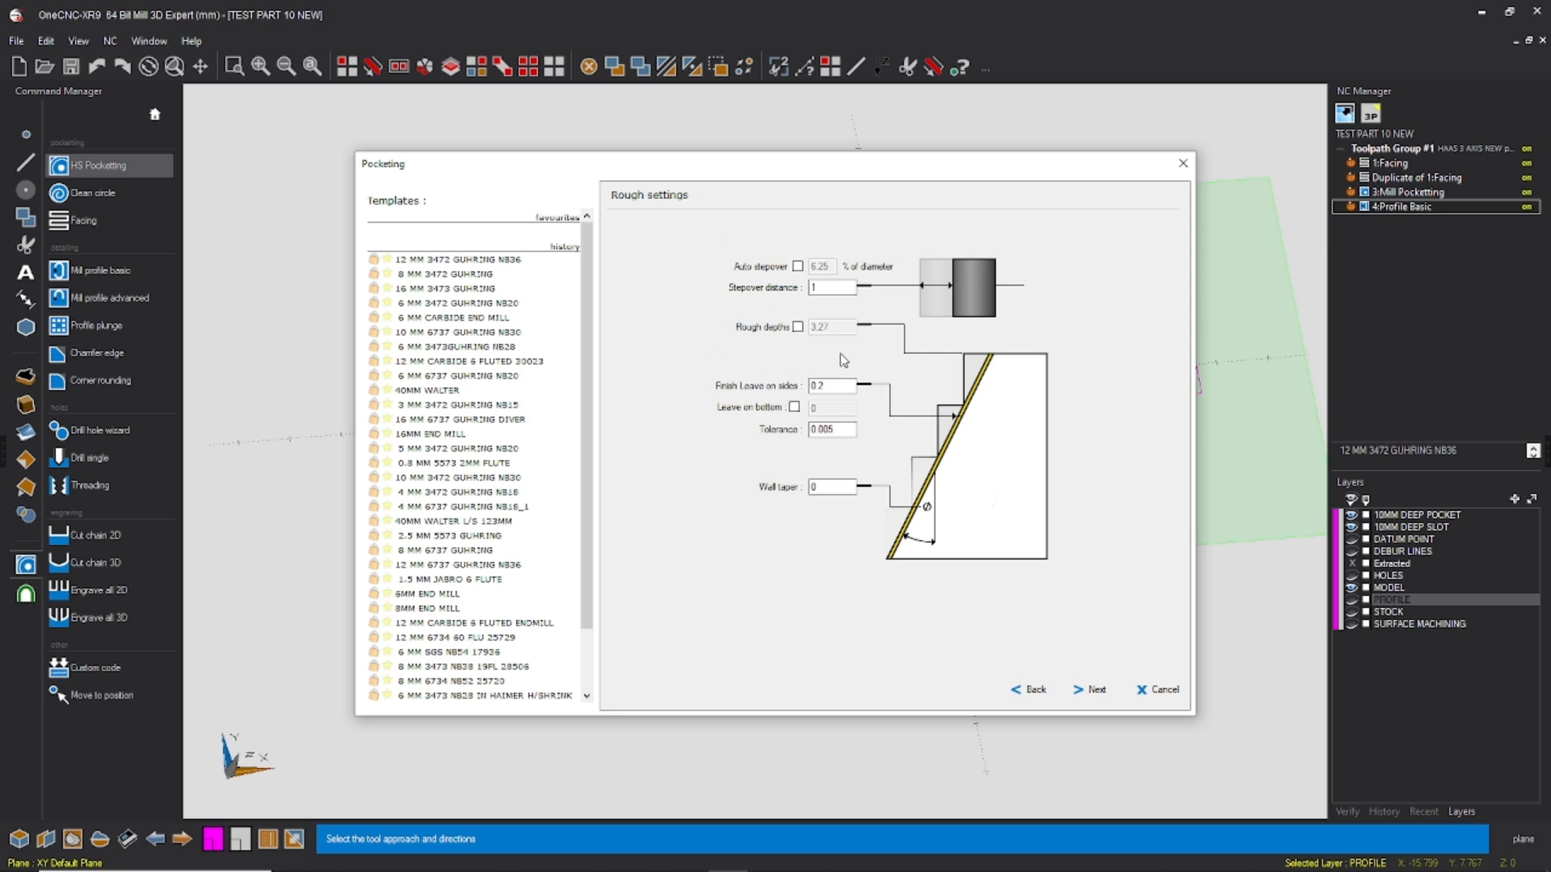
# Step: Set the stepover distance to 1, accept the rough settings and generate the pocket toolpath with no finishing
pyautogui.moveTo(842, 386); pyautogui.dragTo(653, 423)
pyautogui.doubleClick(831, 289)
pyautogui.write('2')
pyautogui.write('1')
pyautogui.click(1096, 690)
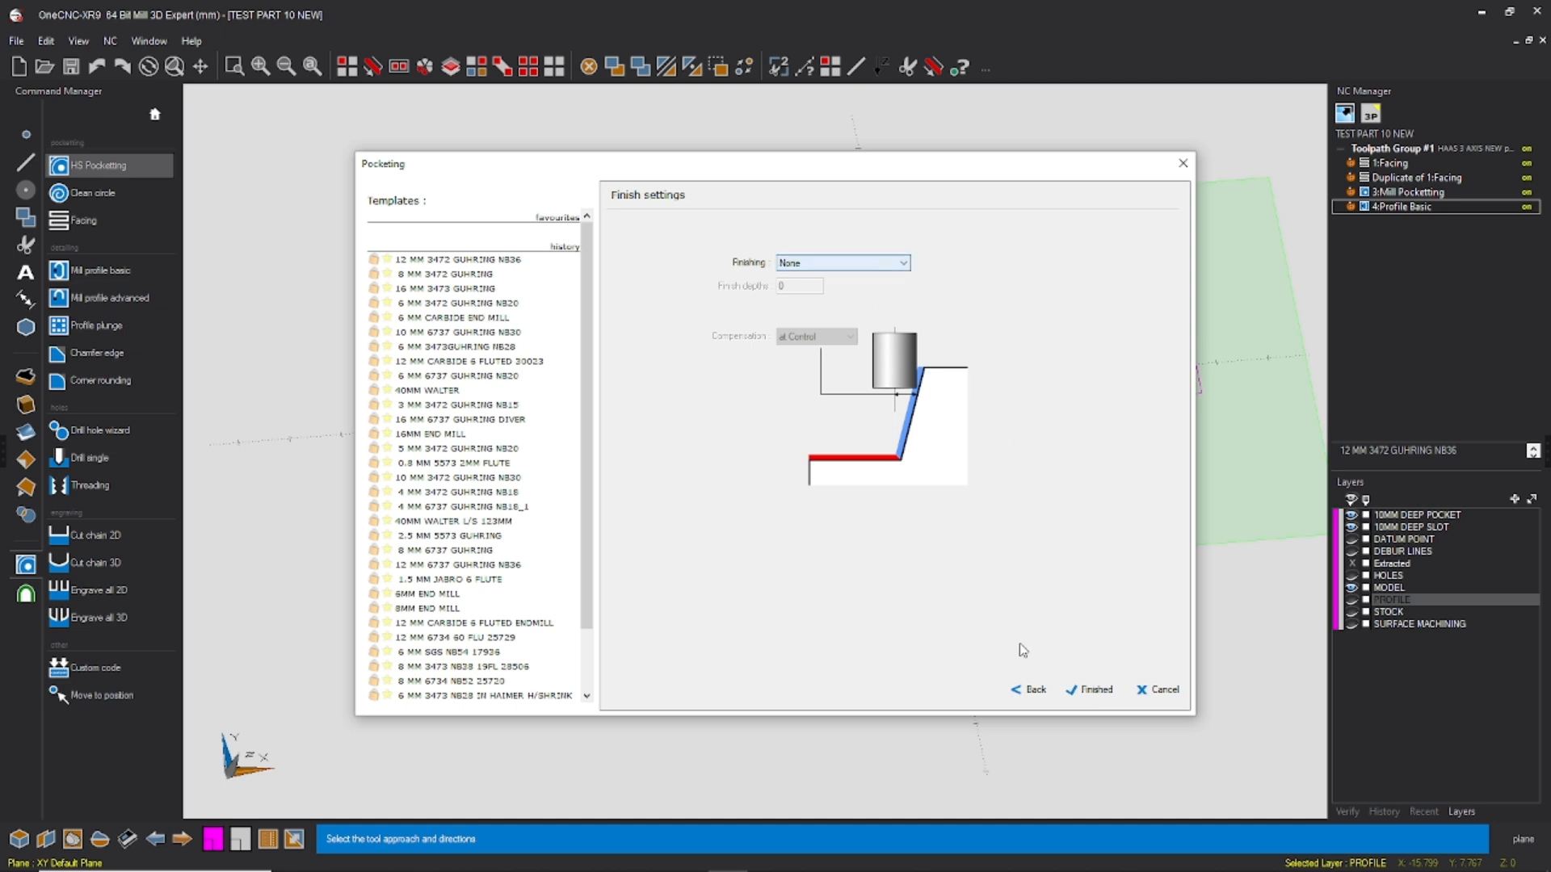
pyautogui.click(1090, 690)
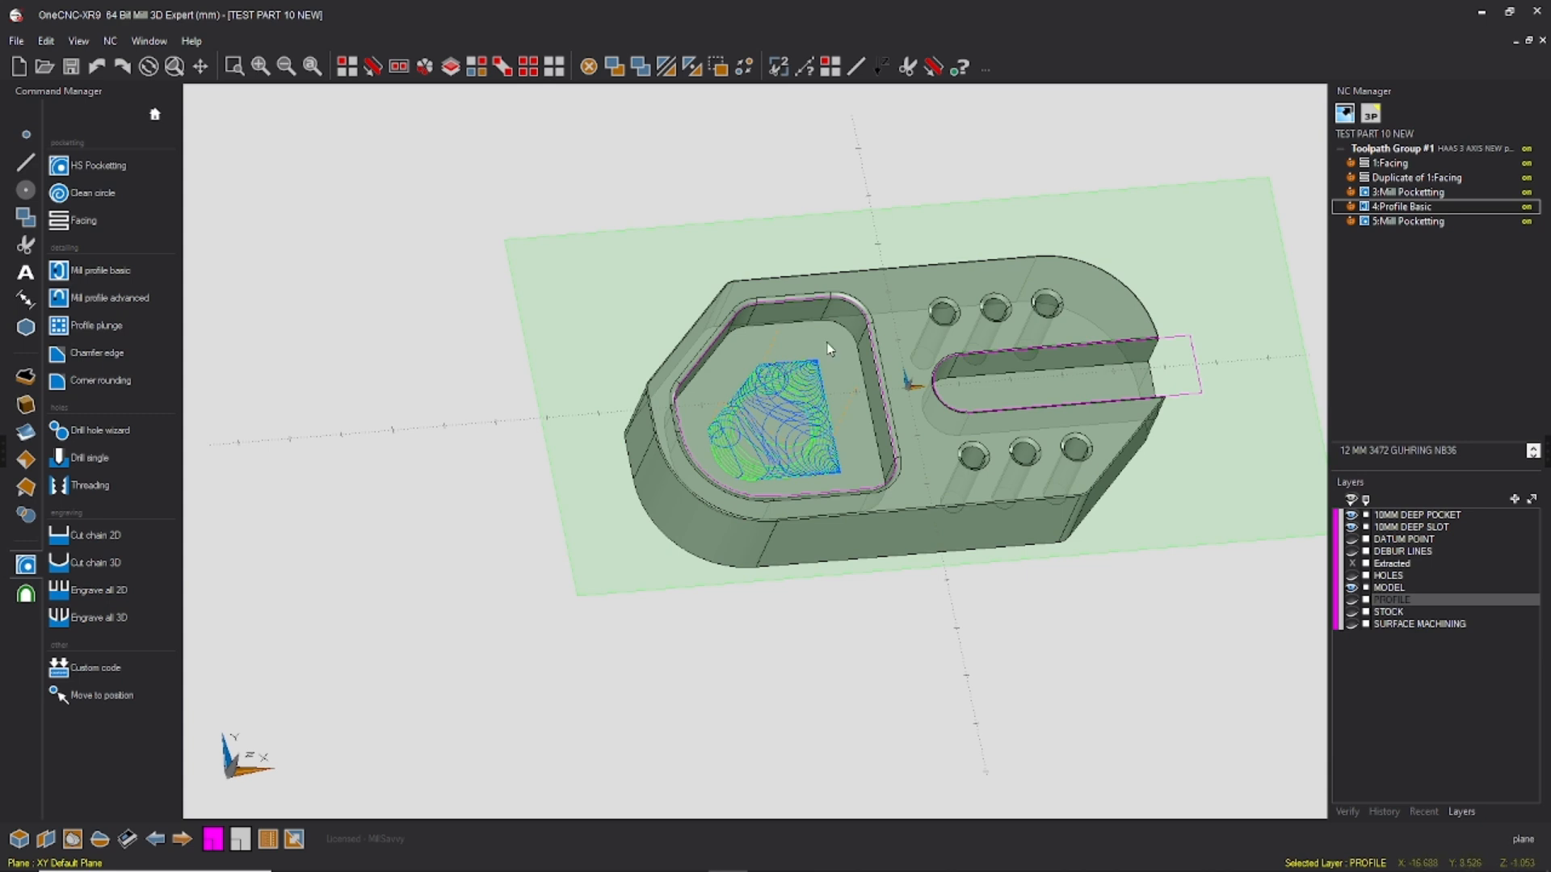
# Step: Start another HS Pocketting operation after 5:Mill Pocketting, using the same closed pocket outline
pyautogui.click(1389, 221)
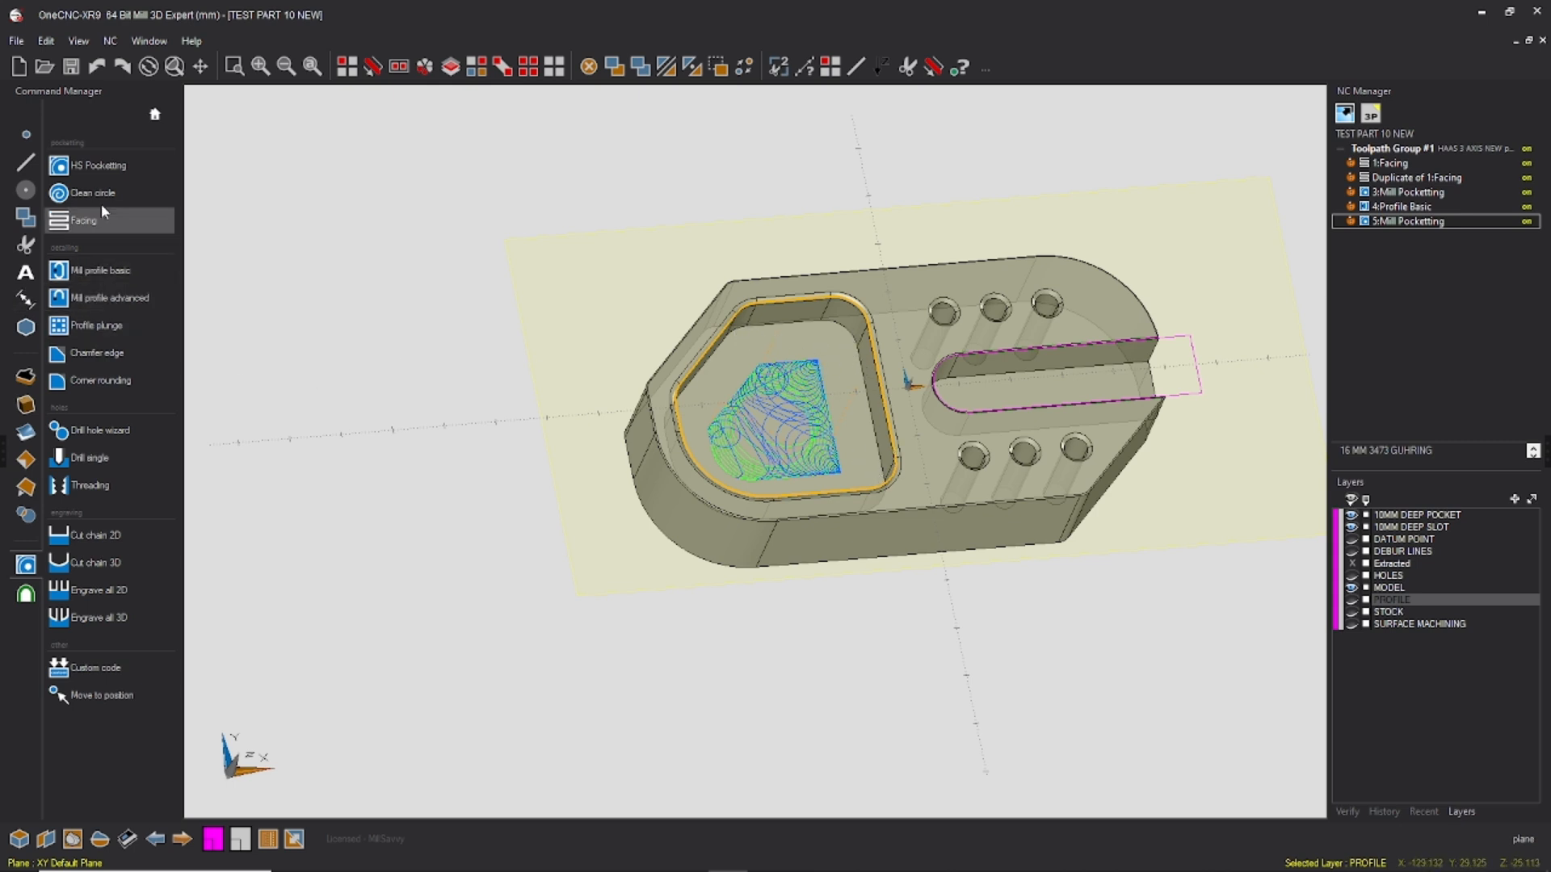
pyautogui.click(98, 164)
pyautogui.click(855, 374)
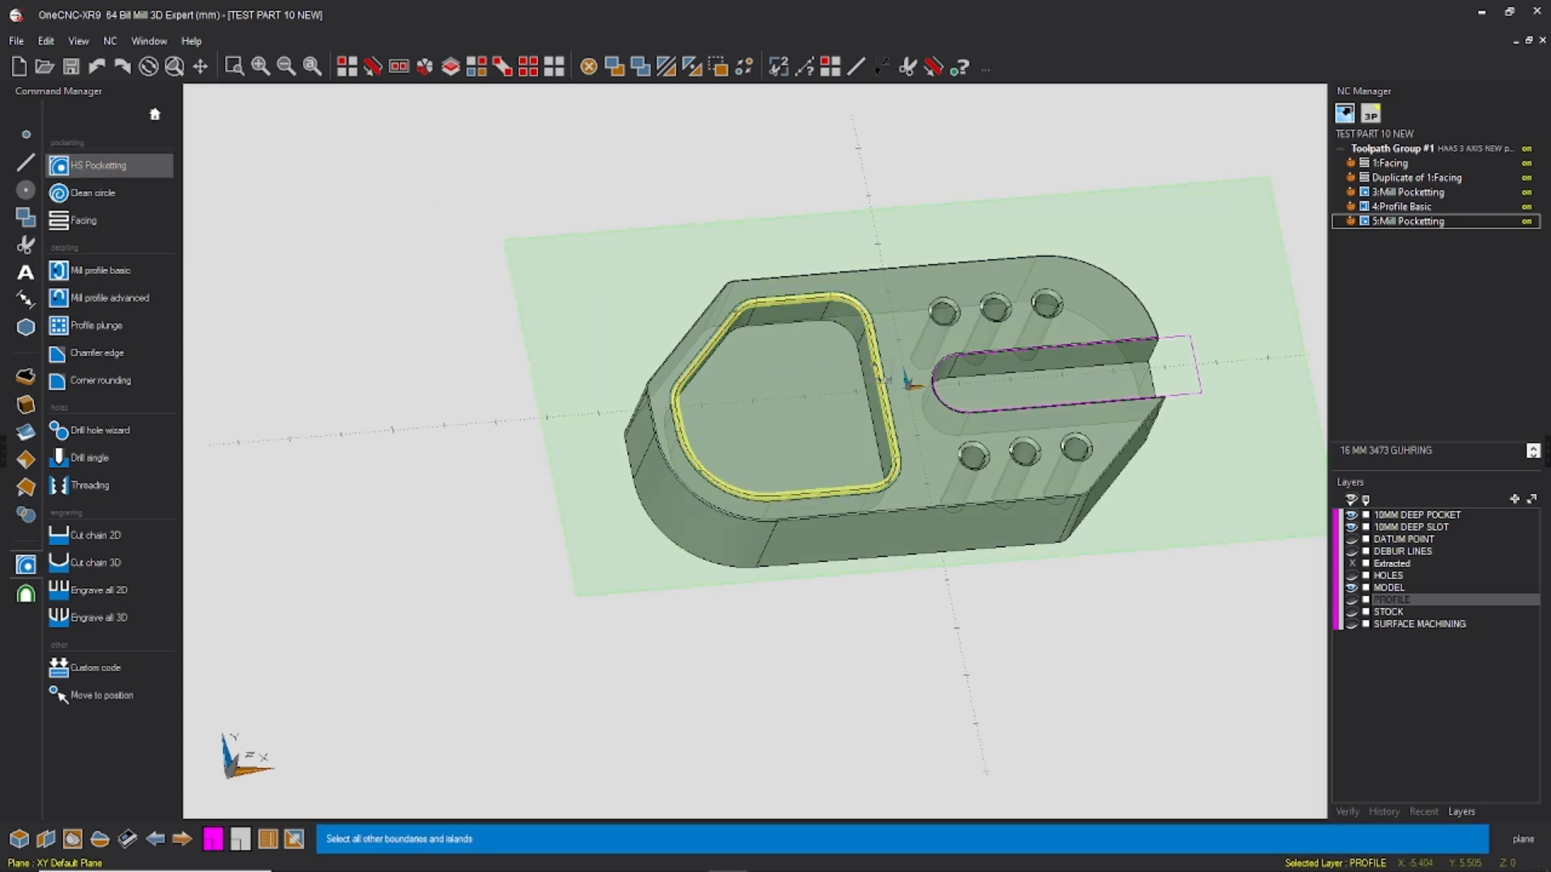
pyautogui.rightClick(809, 383)
# Step: Choose the 8 MM 3473 NB38 19FL 28506 end mill from the tool library for the second pocketing operation
pyautogui.click(1076, 459)
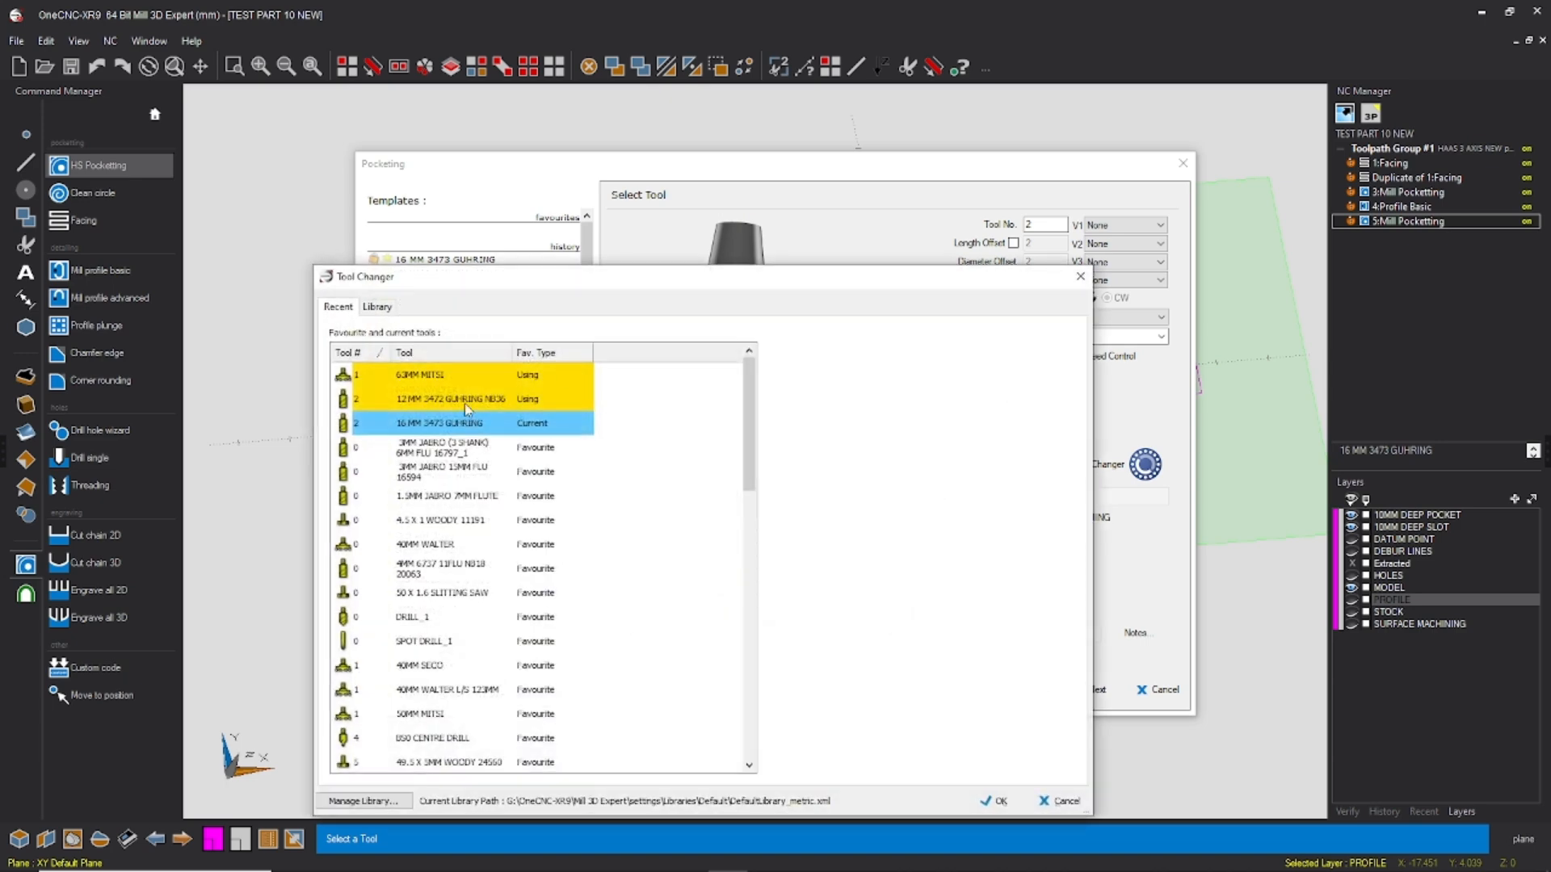
pyautogui.click(377, 307)
pyautogui.scroll(-3, 566, 622)
pyautogui.scroll(-2, 565, 626)
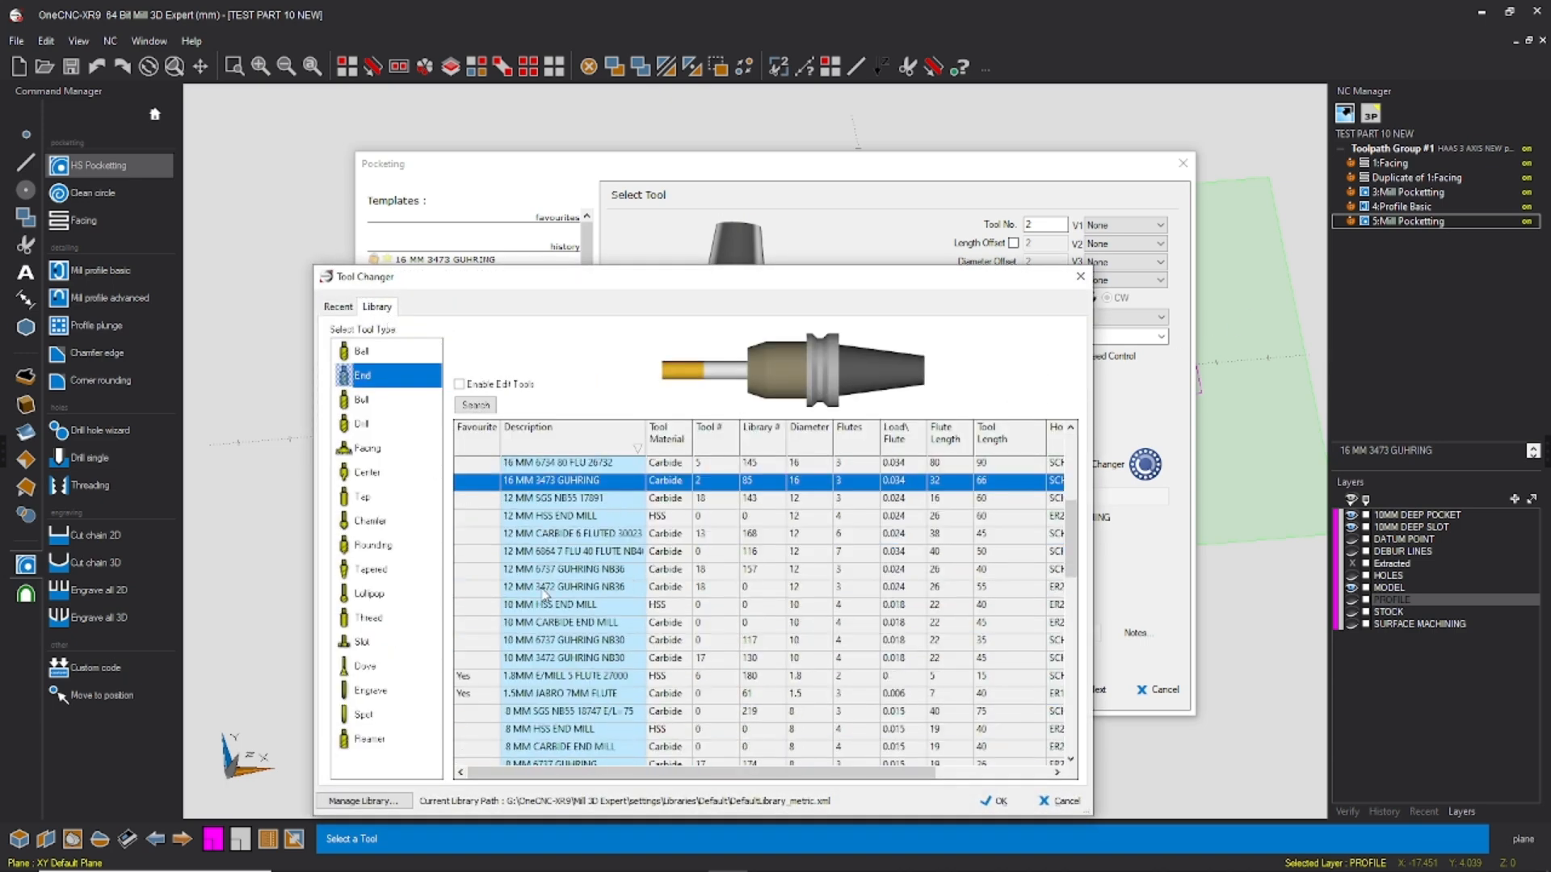
pyautogui.scroll(-1, 558, 647)
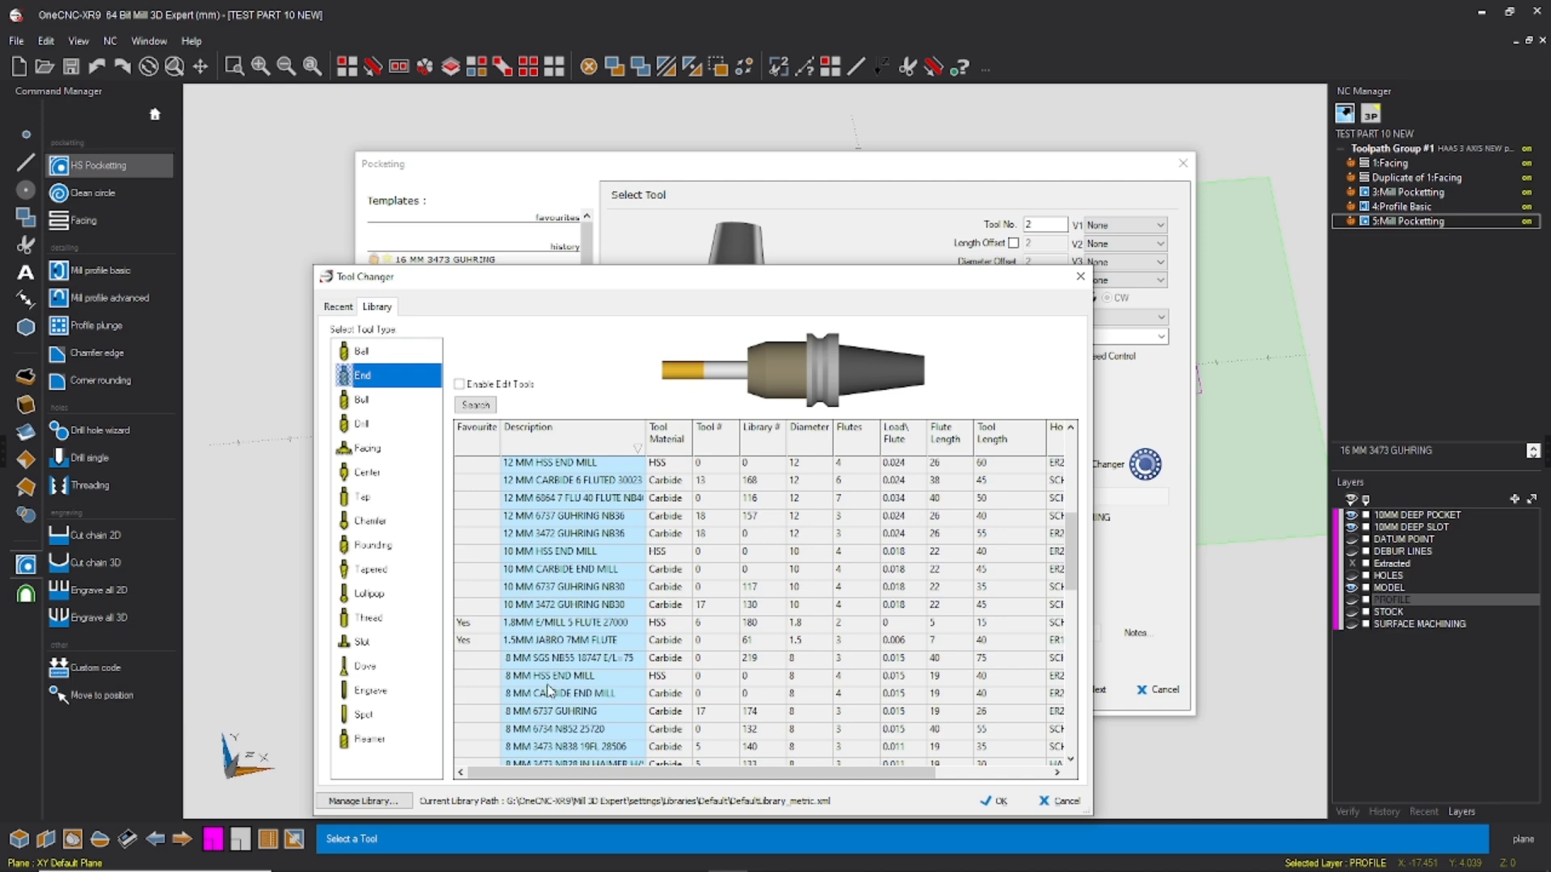
pyautogui.click(563, 748)
pyautogui.click(993, 801)
# Step: Set tool number 4, spindle speed 10000, feedrate 2000 and plunge rate 1000 for the 8 mm end mill, and accept the tool settings
pyautogui.write('4')
pyautogui.press('Tab')
pyautogui.write('10000')
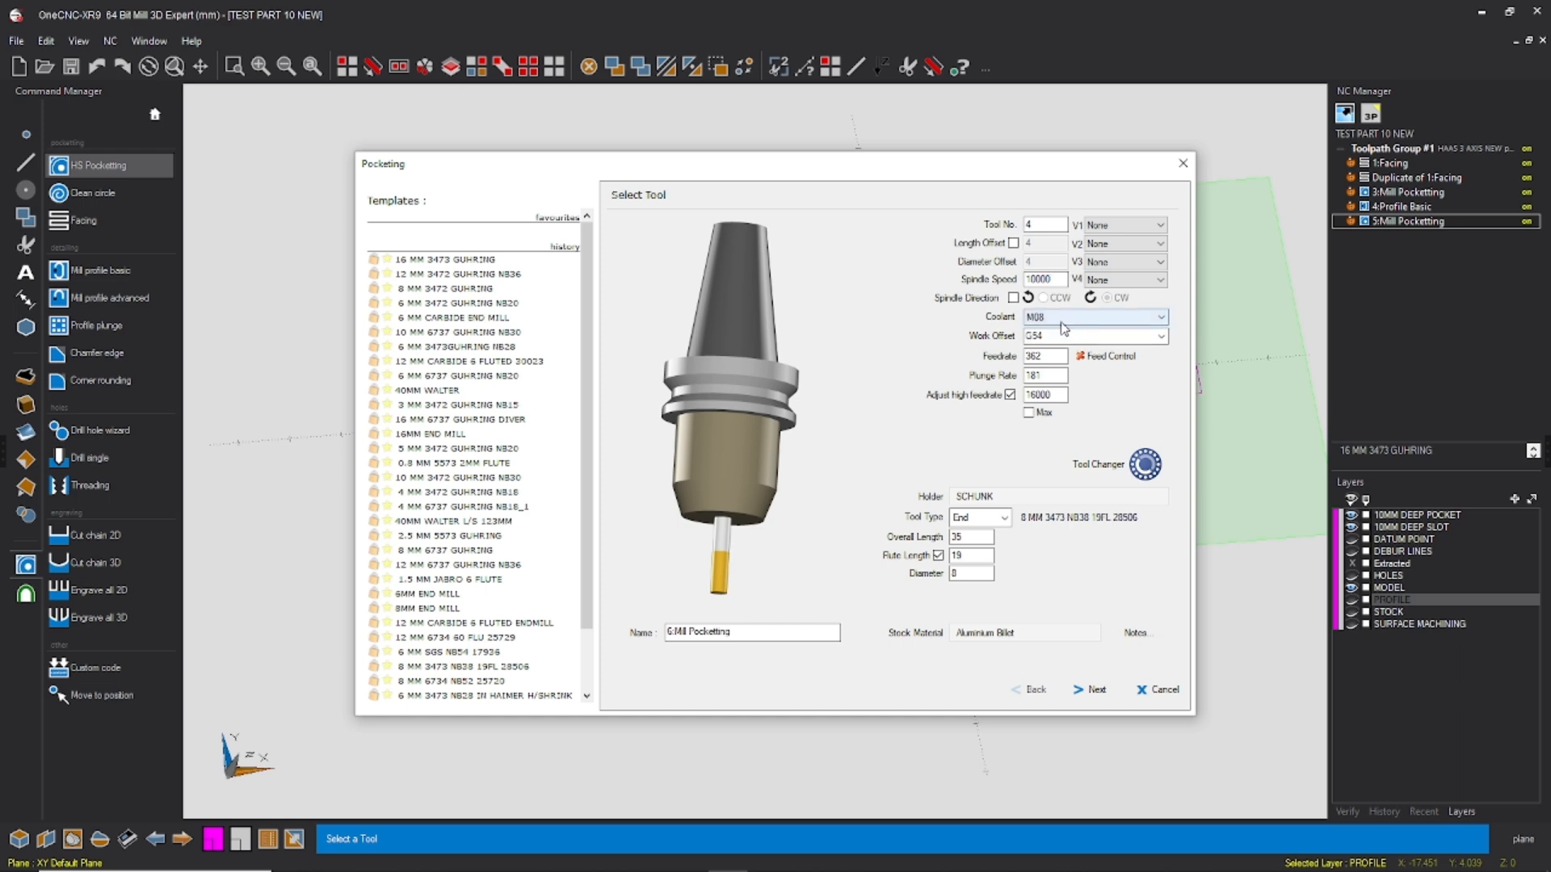
pyautogui.doubleClick(1048, 356)
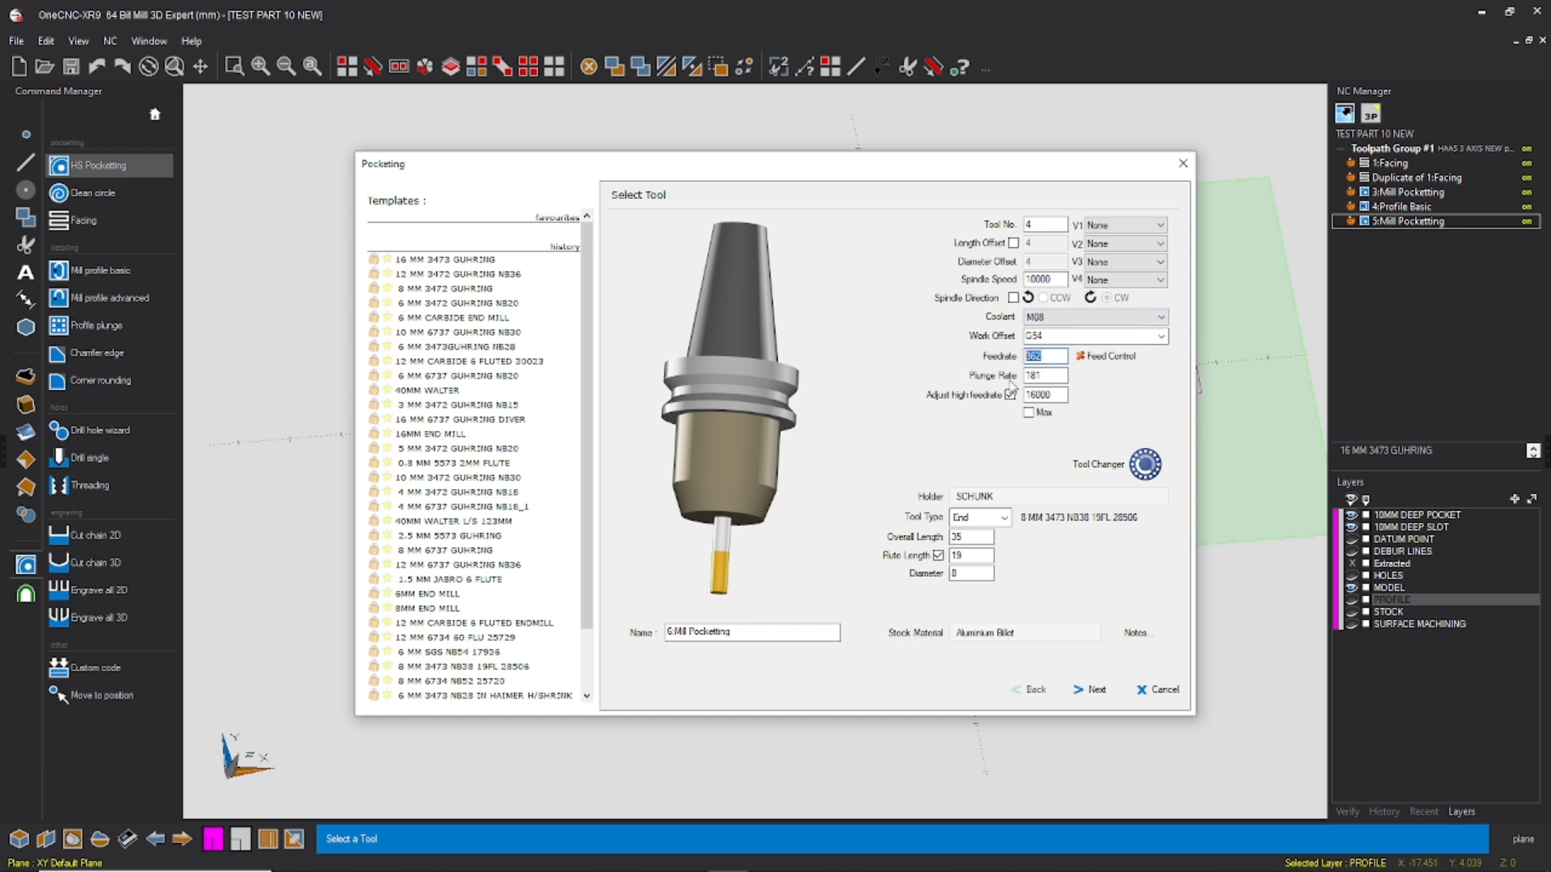
pyautogui.write('2000')
pyautogui.press('Tab')
pyautogui.write('1000')
pyautogui.click(1095, 691)
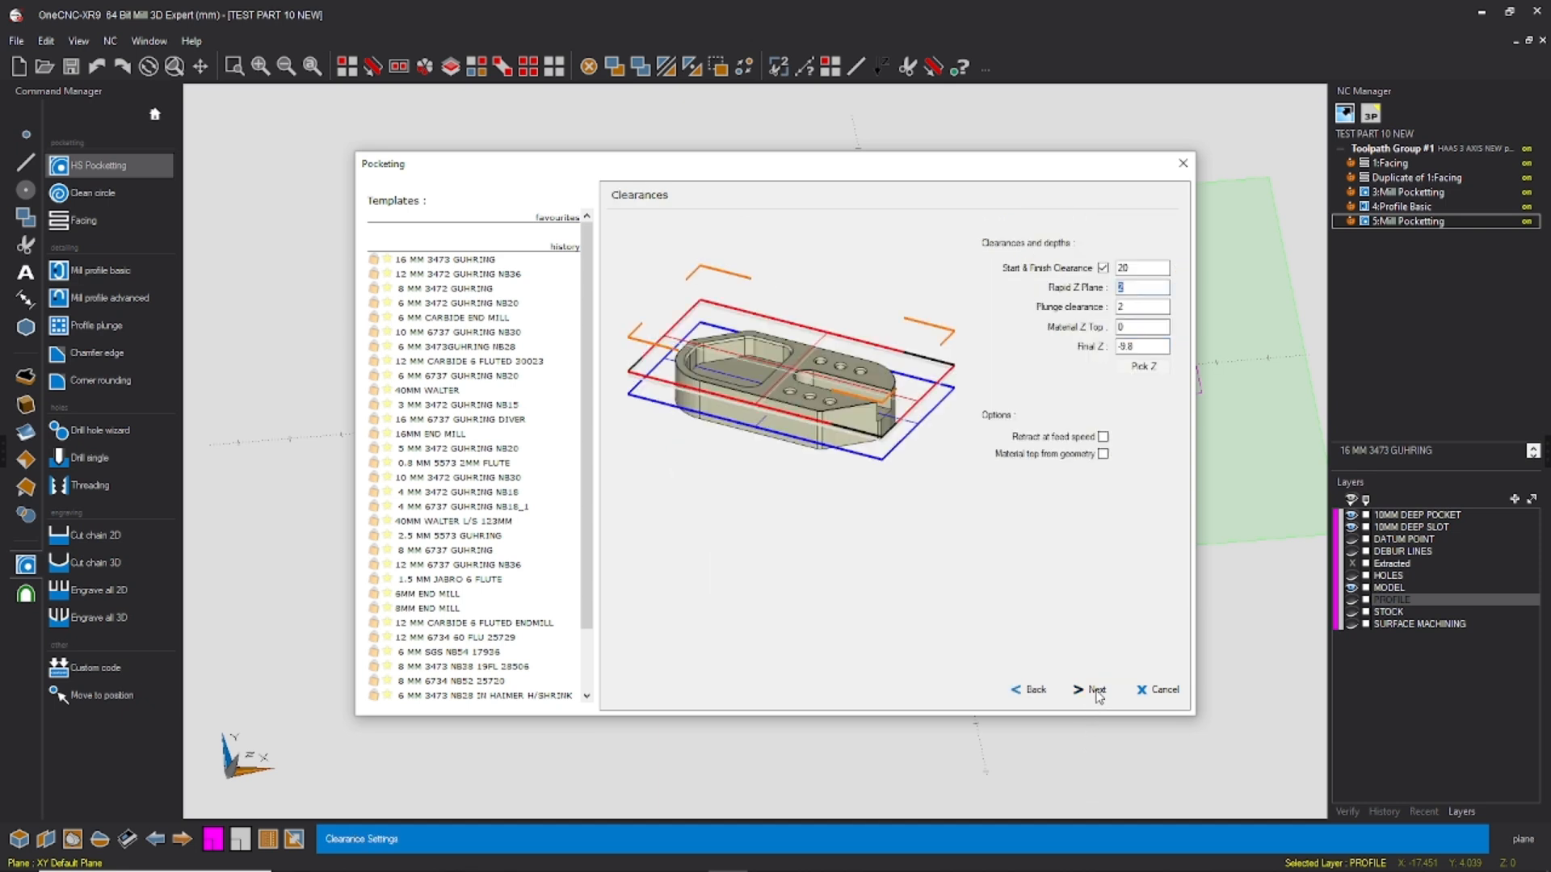
# Step: Edit the second operation's final Z, keep Highspeed Closed and choose the rest machining option
pyautogui.doubleClick(1128, 347)
pyautogui.click(1092, 691)
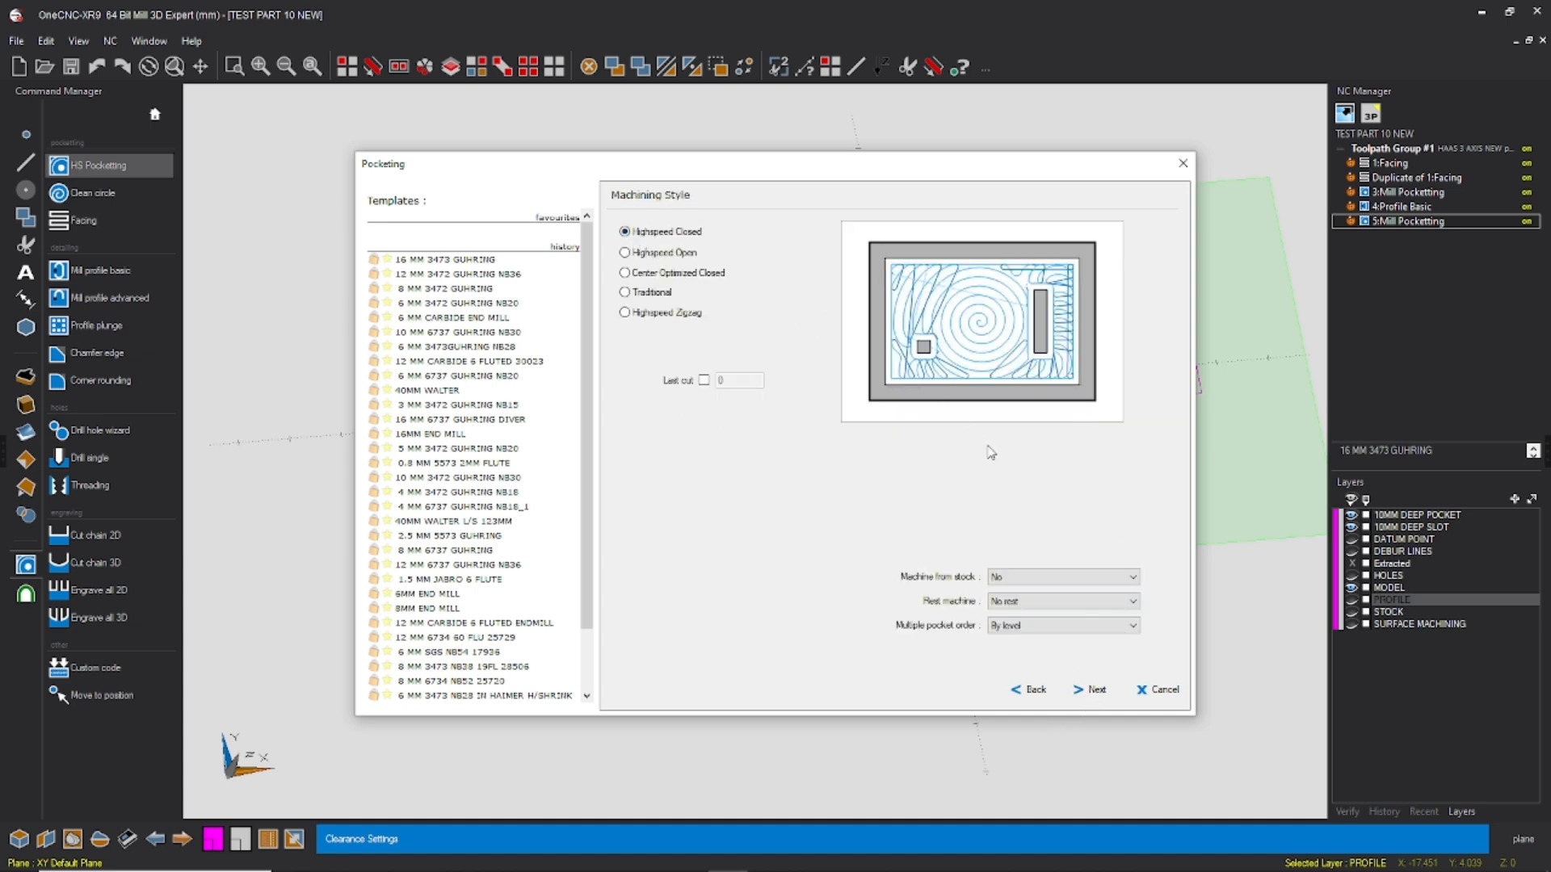
pyautogui.click(1050, 607)
pyautogui.click(1024, 639)
pyautogui.click(1092, 692)
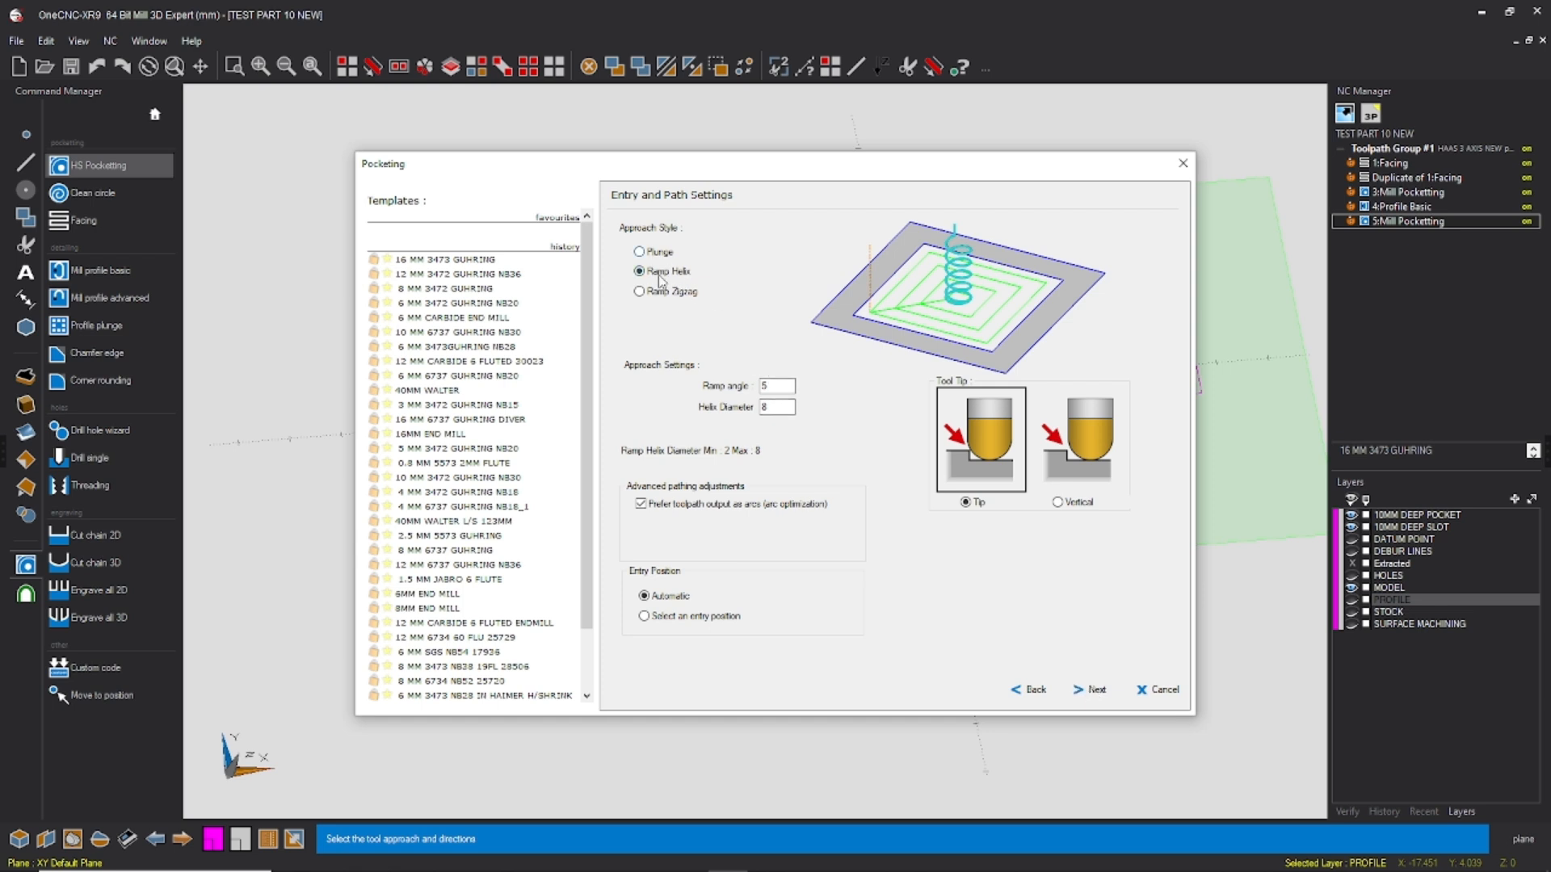
# Step: Return to the second pocketing operation's clearances and set Material Z Top to -9
pyautogui.click(1033, 690)
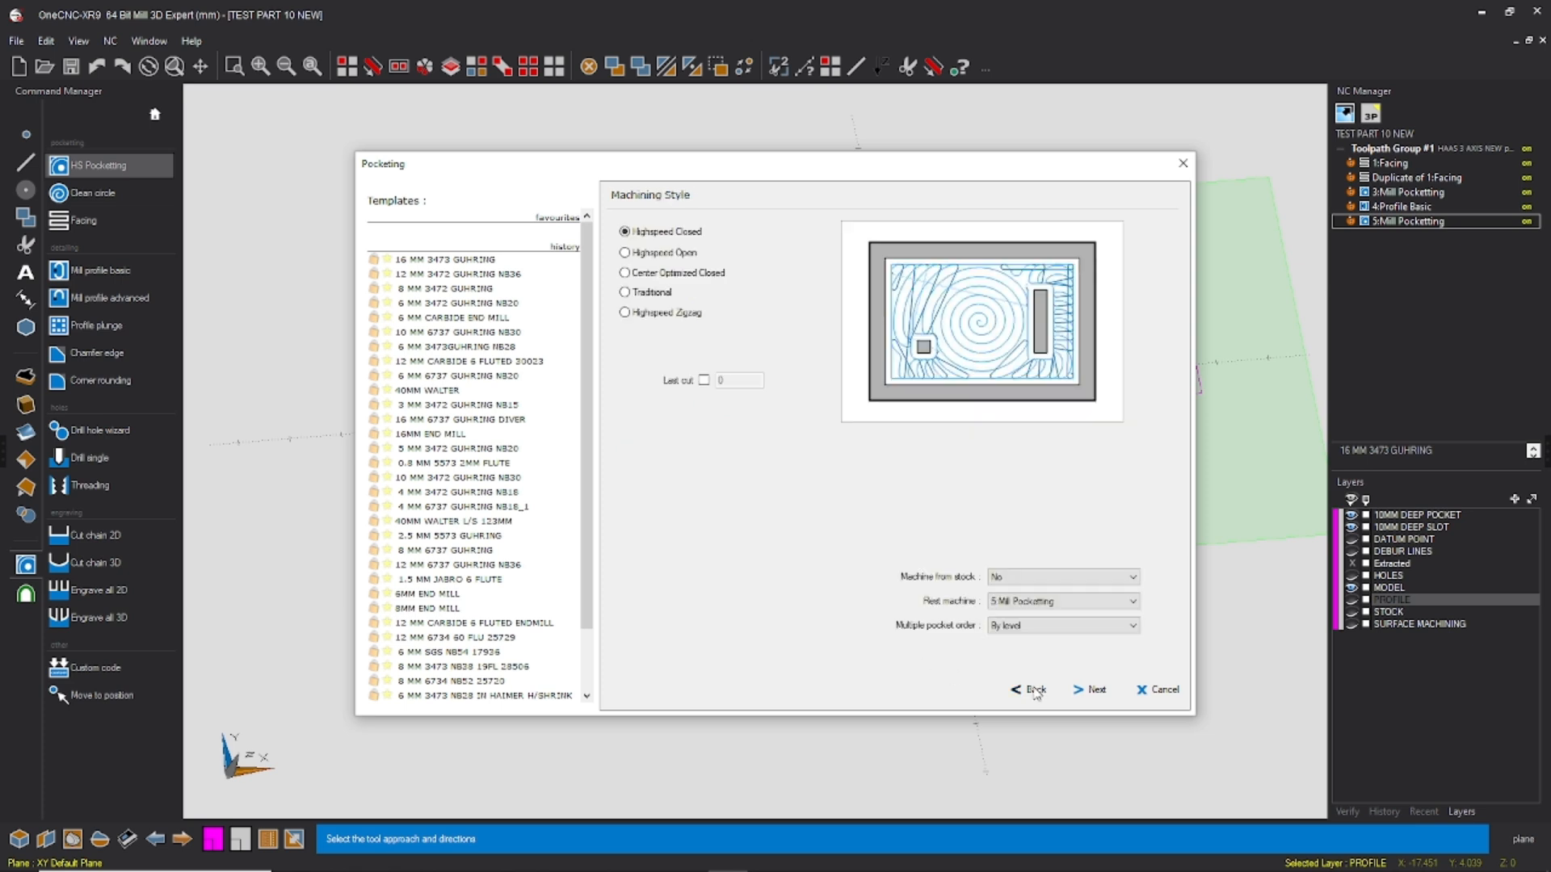
pyautogui.click(1036, 692)
pyautogui.click(1035, 692)
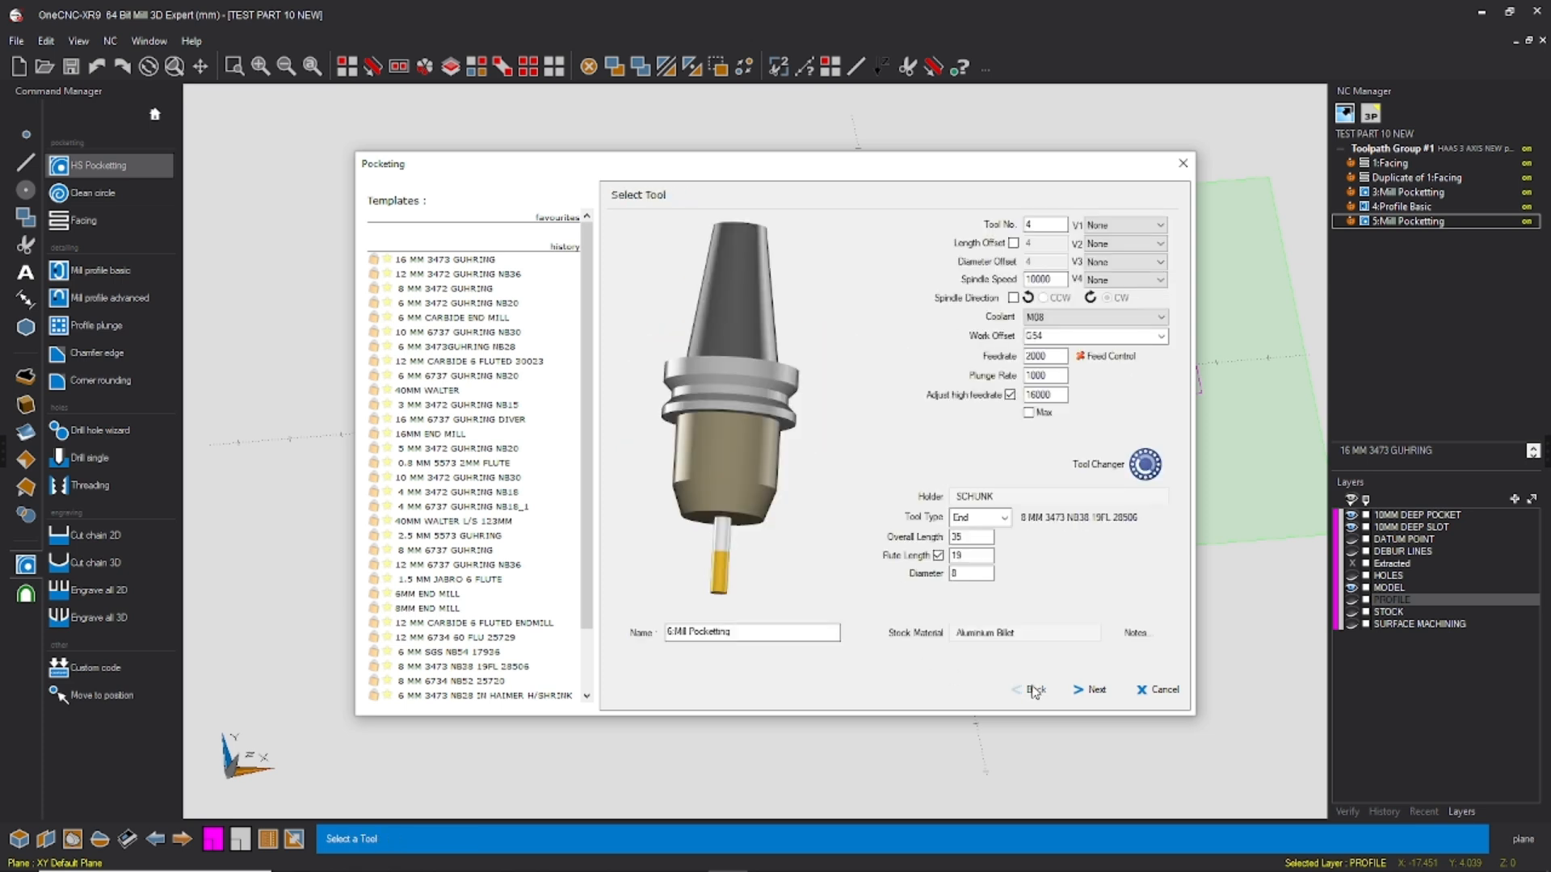
pyautogui.click(1082, 689)
pyautogui.doubleClick(1129, 328)
pyautogui.write('-9.')
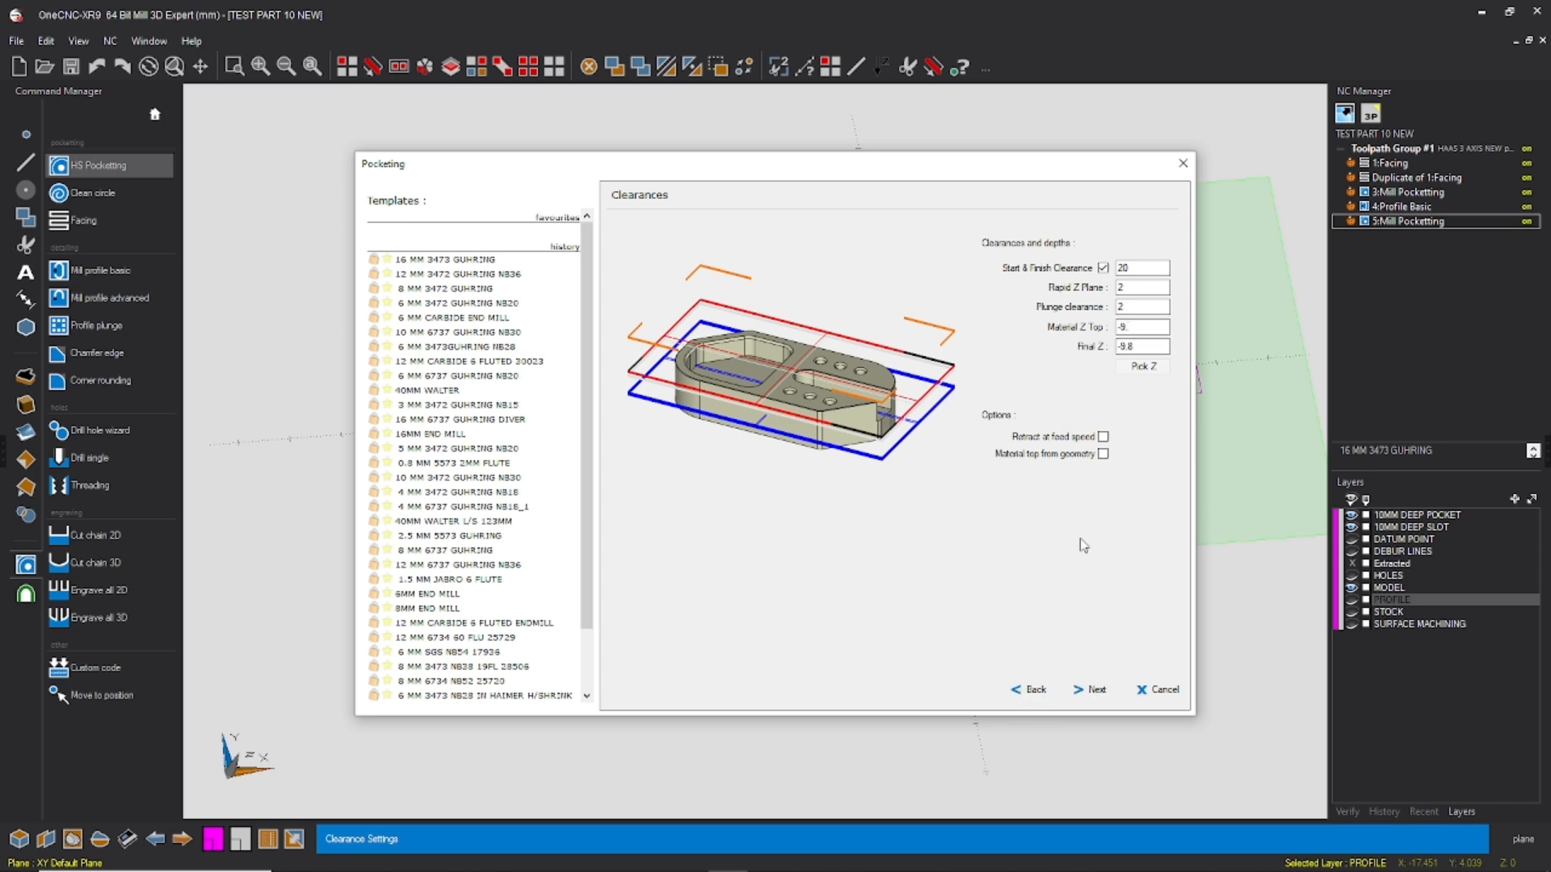
pyautogui.click(1035, 691)
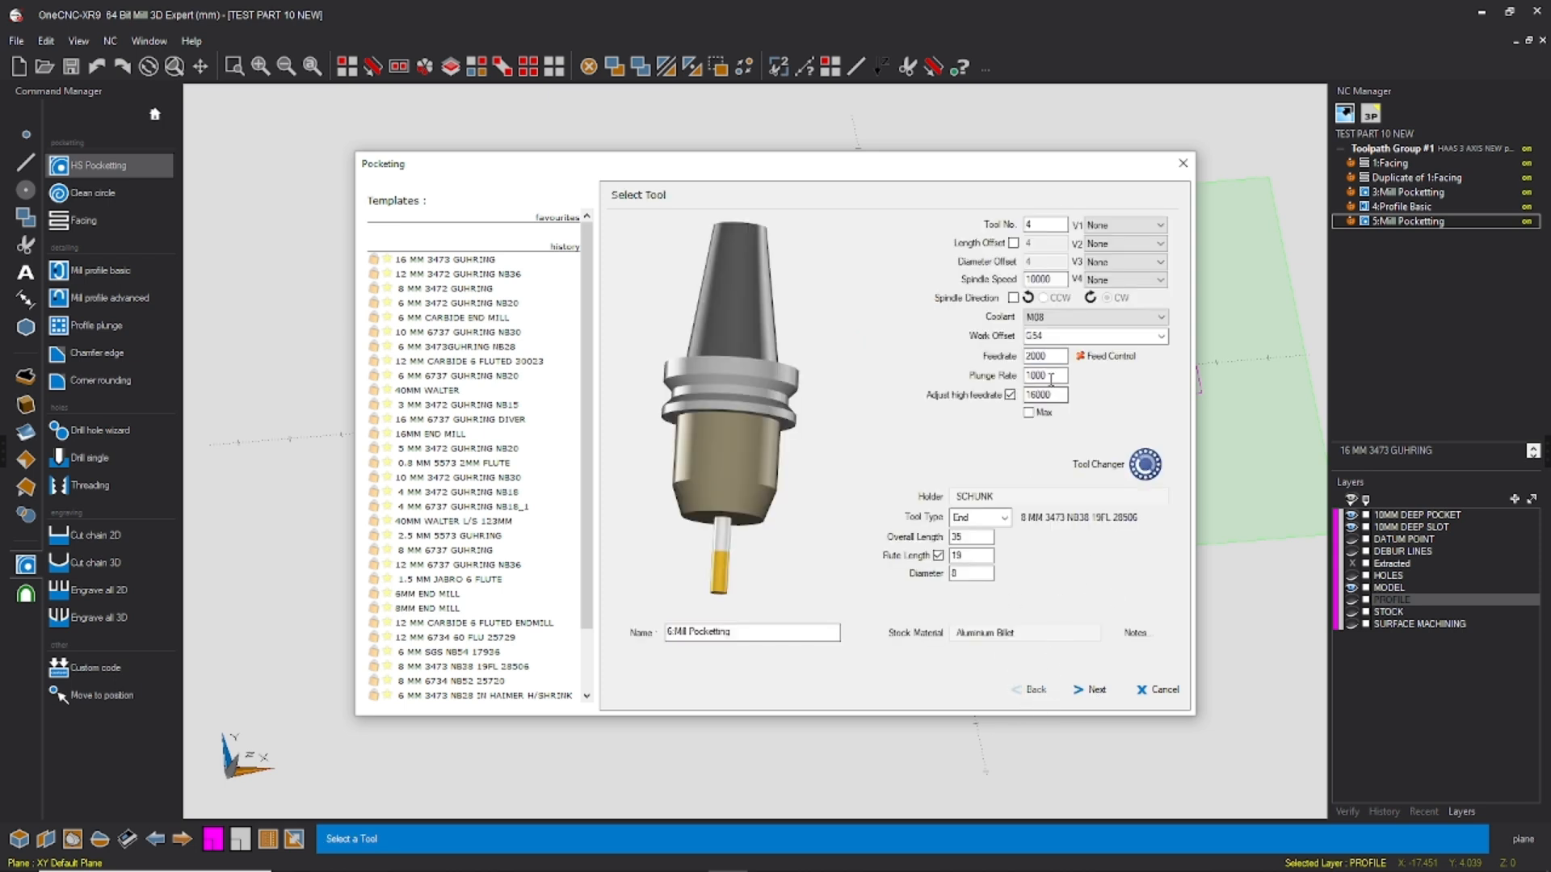
pyautogui.click(1090, 691)
pyautogui.click(1137, 327)
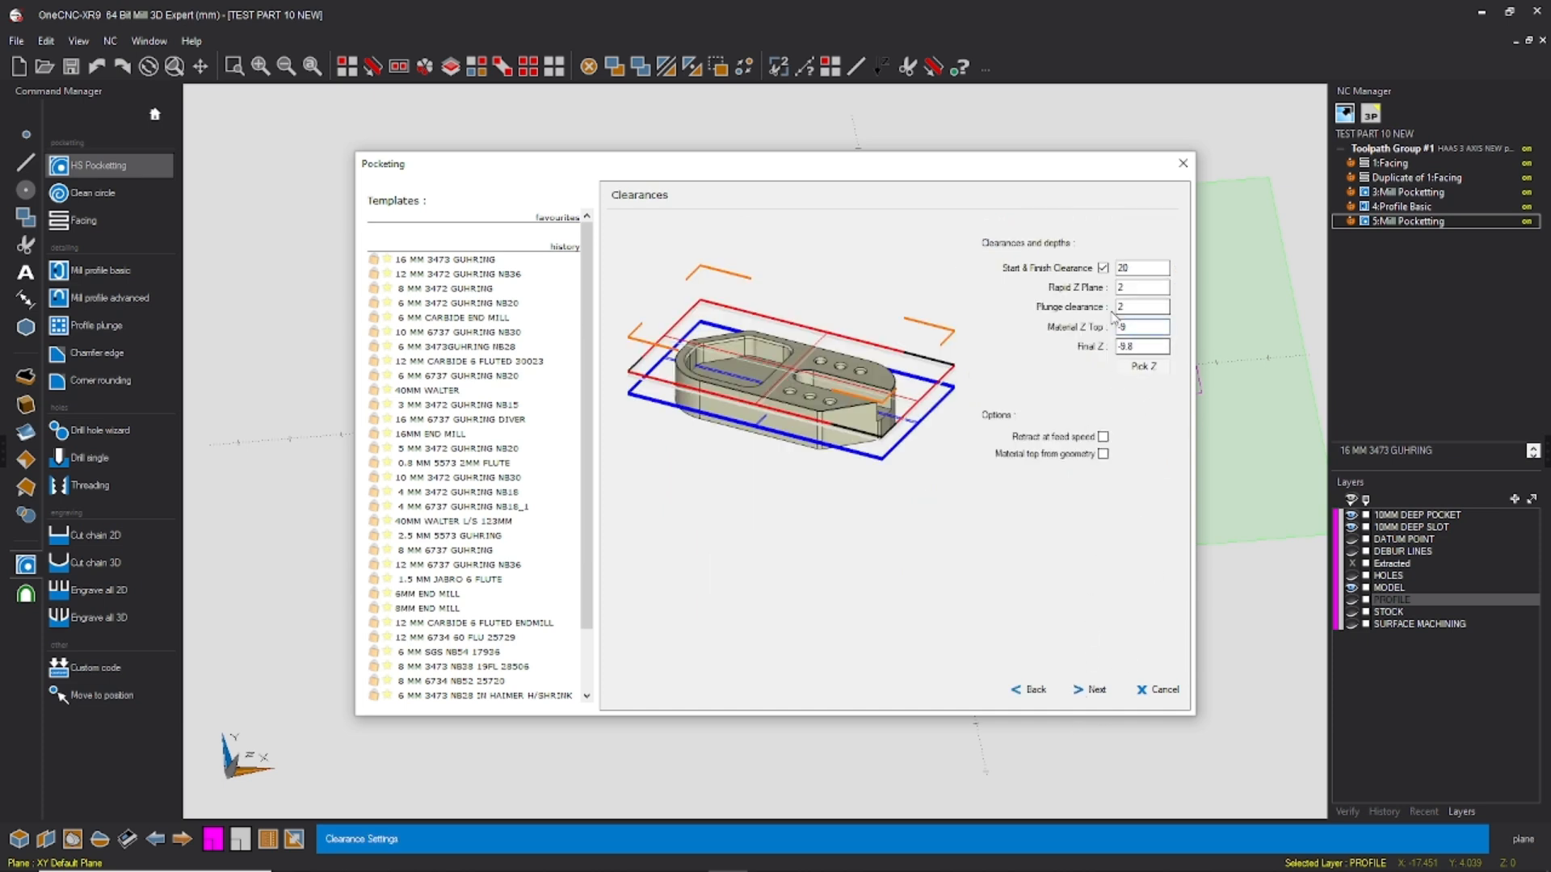
# Step: Keep the rest machining, Ramp Helix and roughing settings, set Finishing to None and generate the second pocketing toolpath
pyautogui.click(1095, 692)
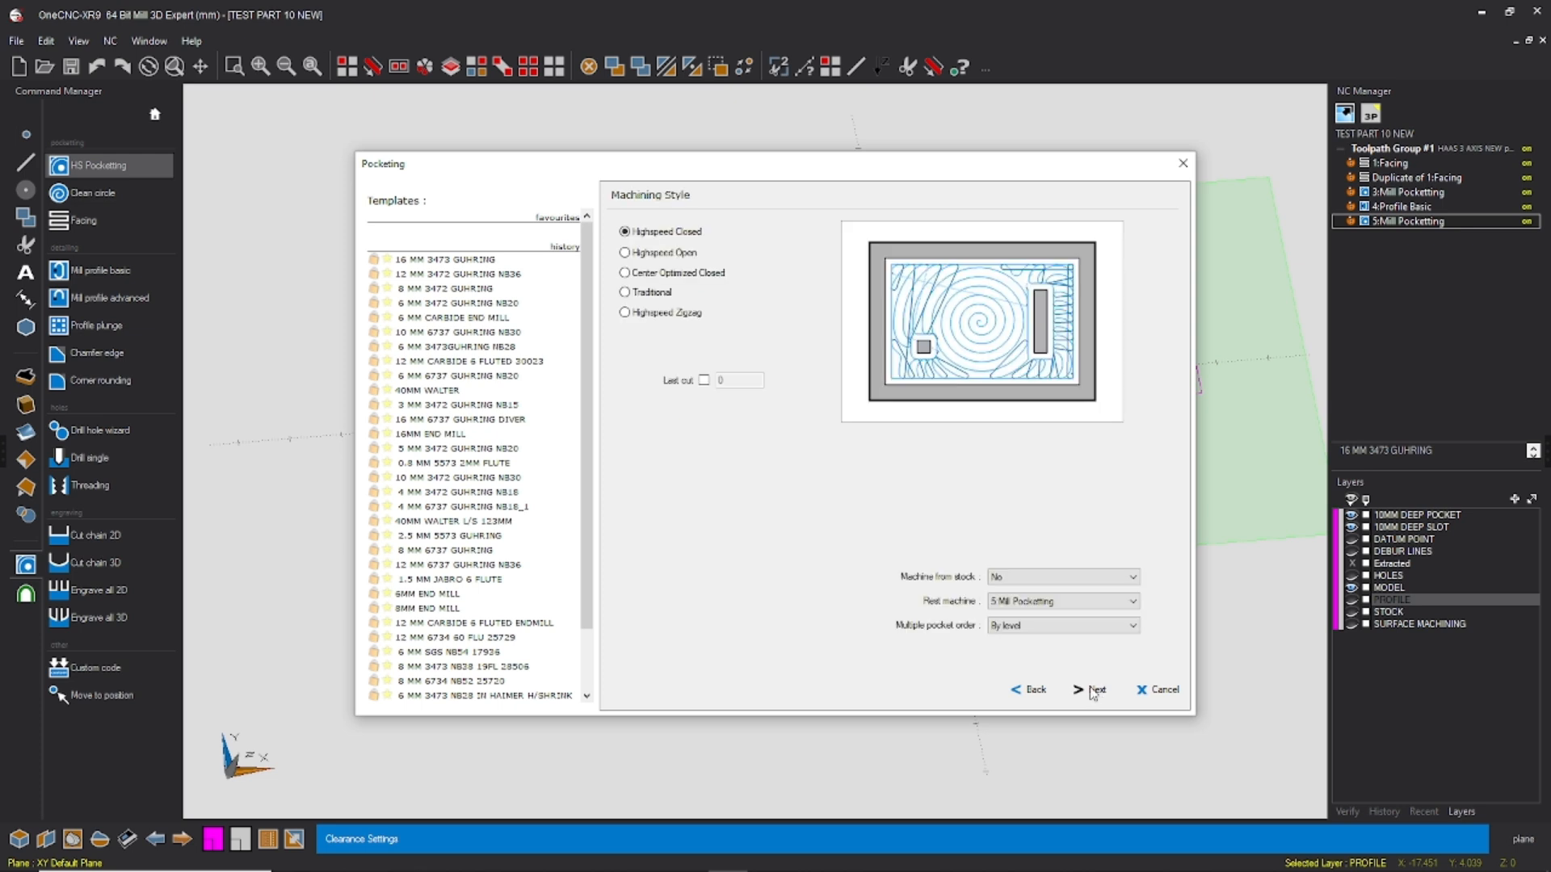
pyautogui.click(1094, 692)
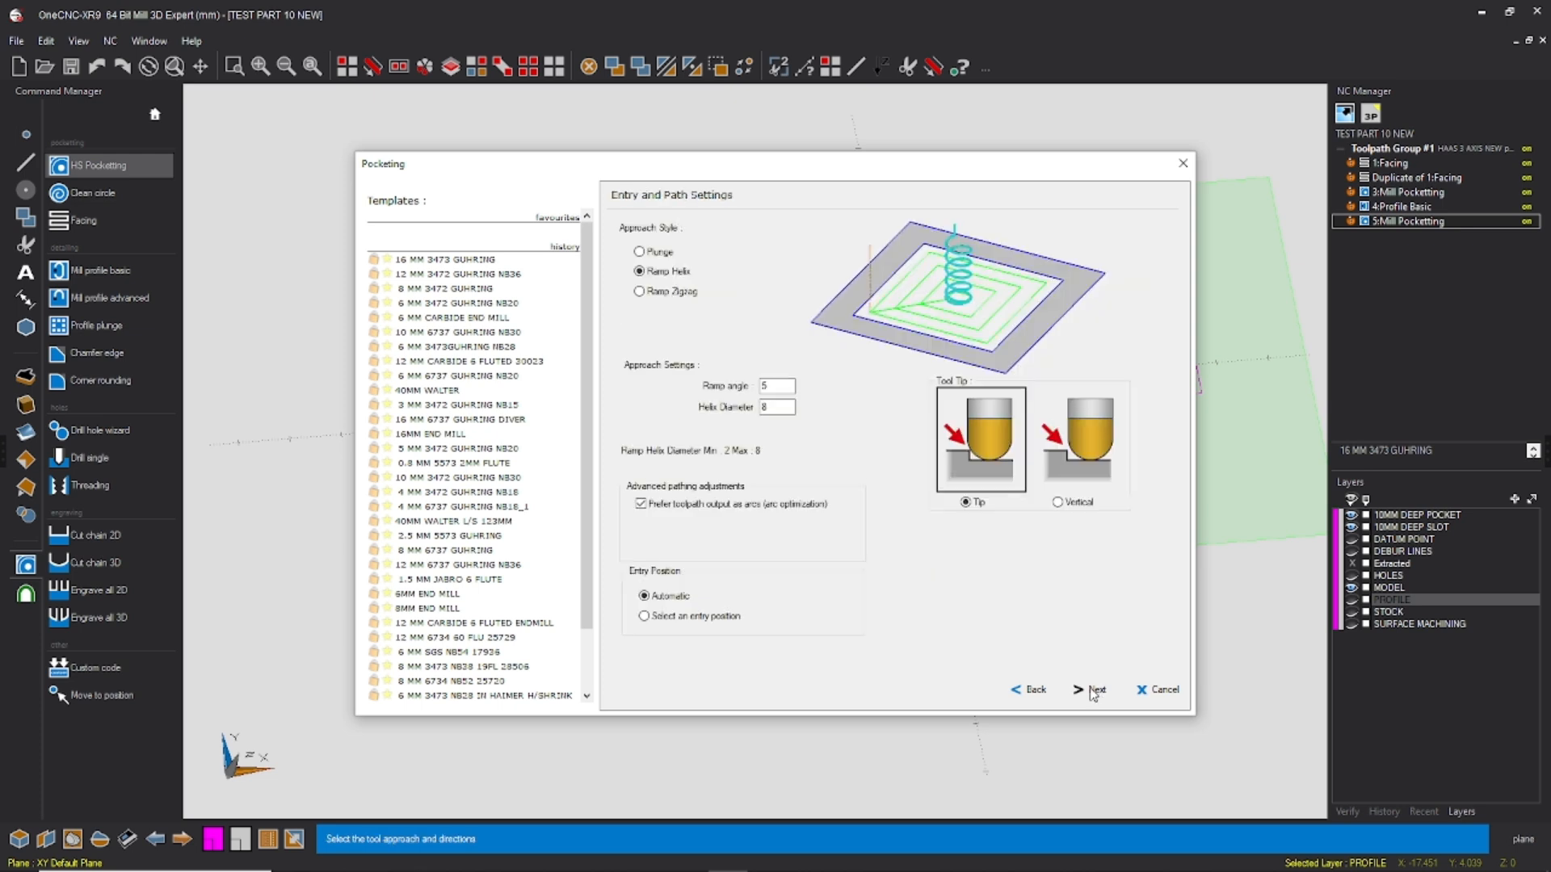
pyautogui.click(1095, 693)
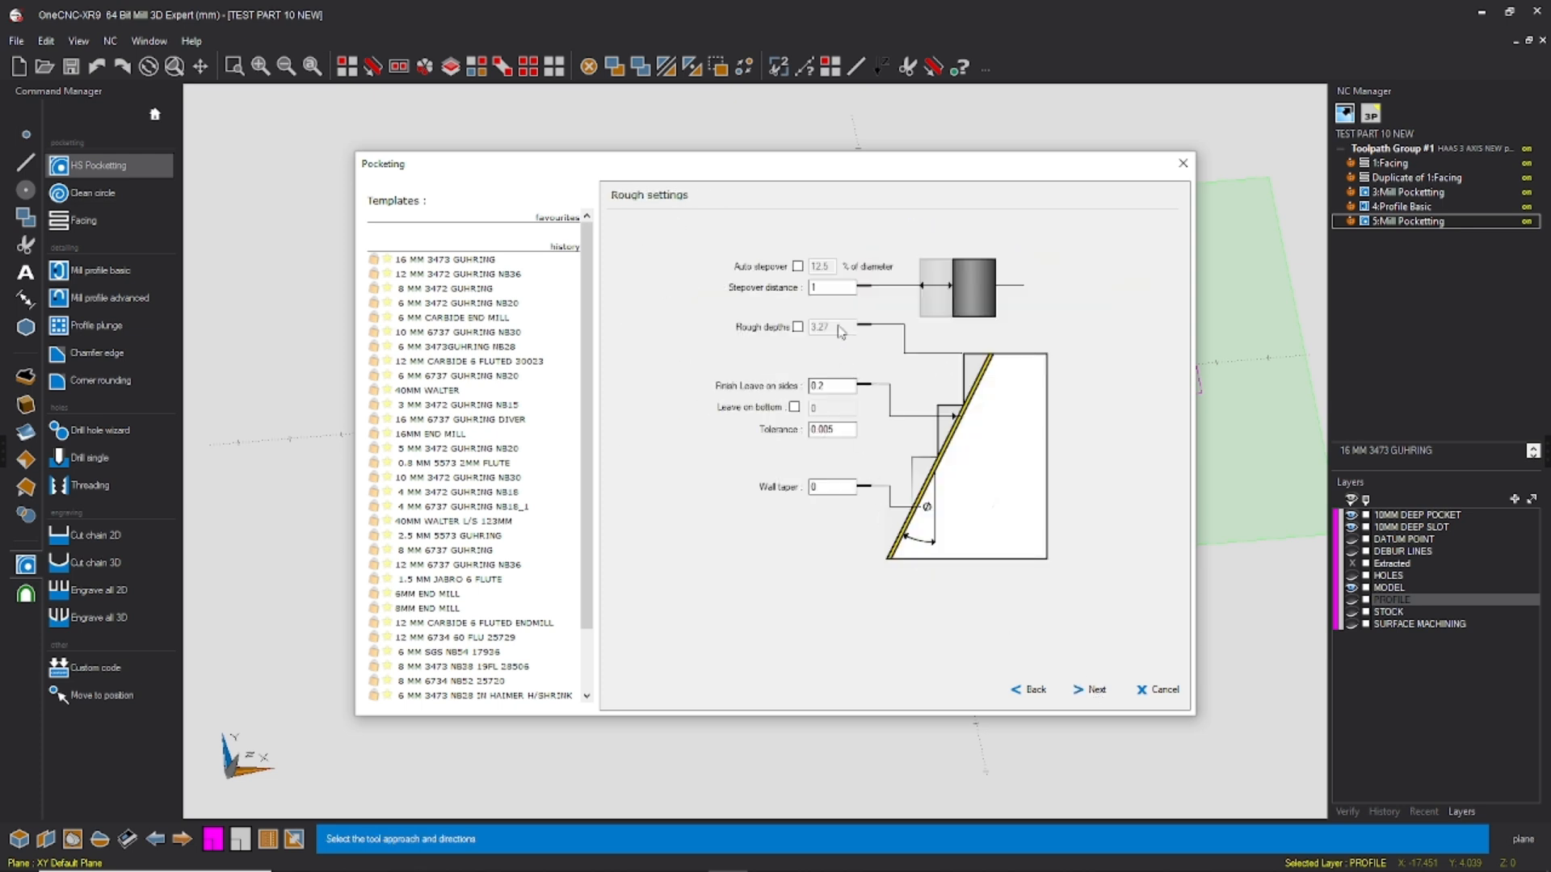
pyautogui.moveTo(825, 288); pyautogui.dragTo(747, 313)
pyautogui.click(1089, 691)
pyautogui.click(878, 267)
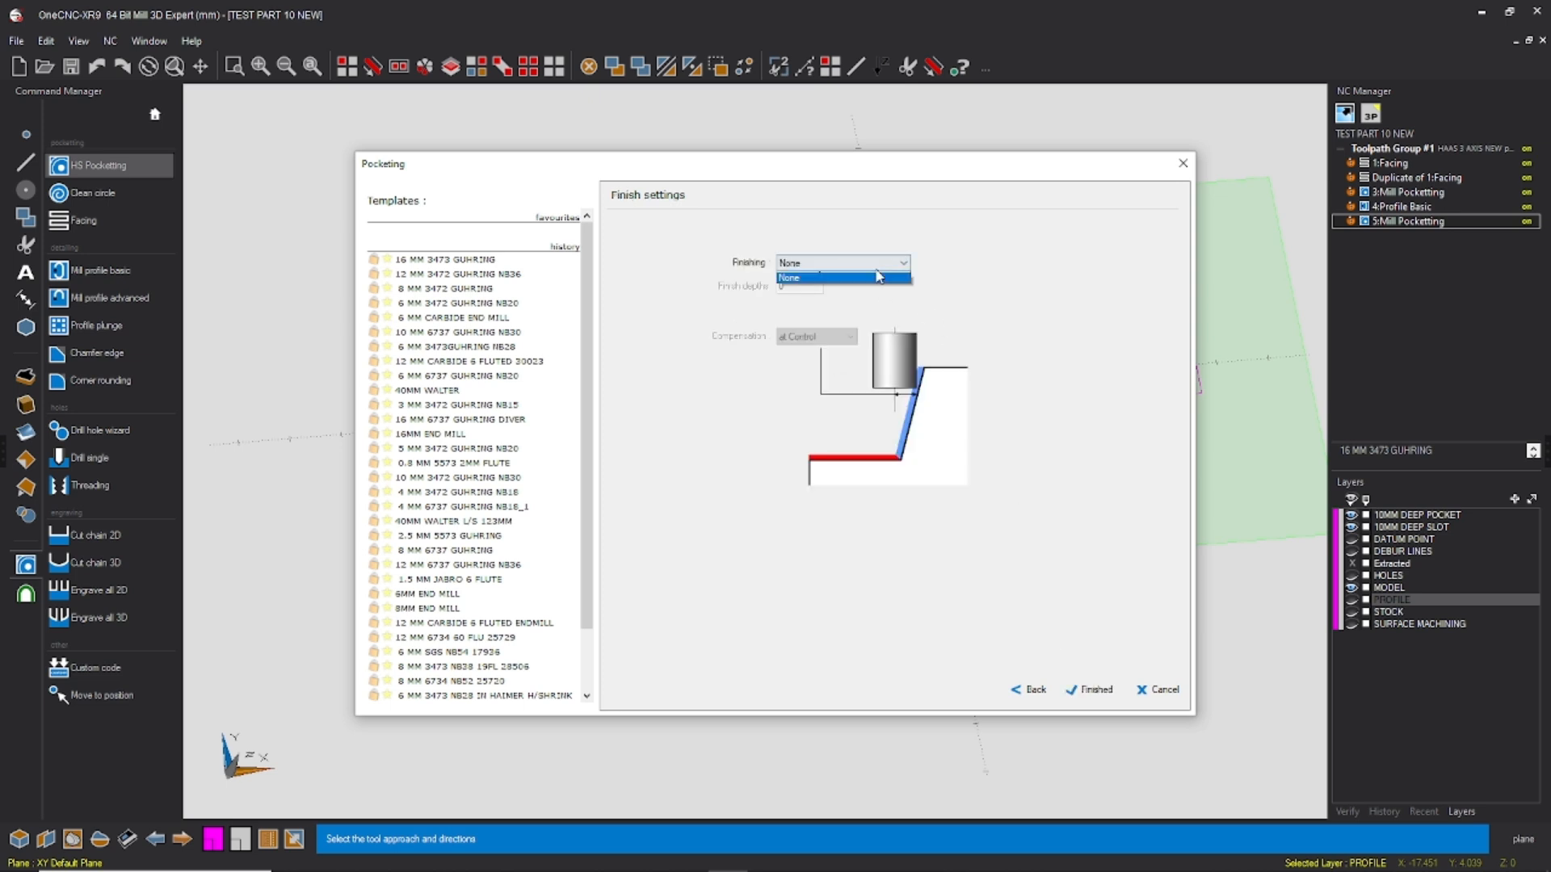
pyautogui.click(879, 277)
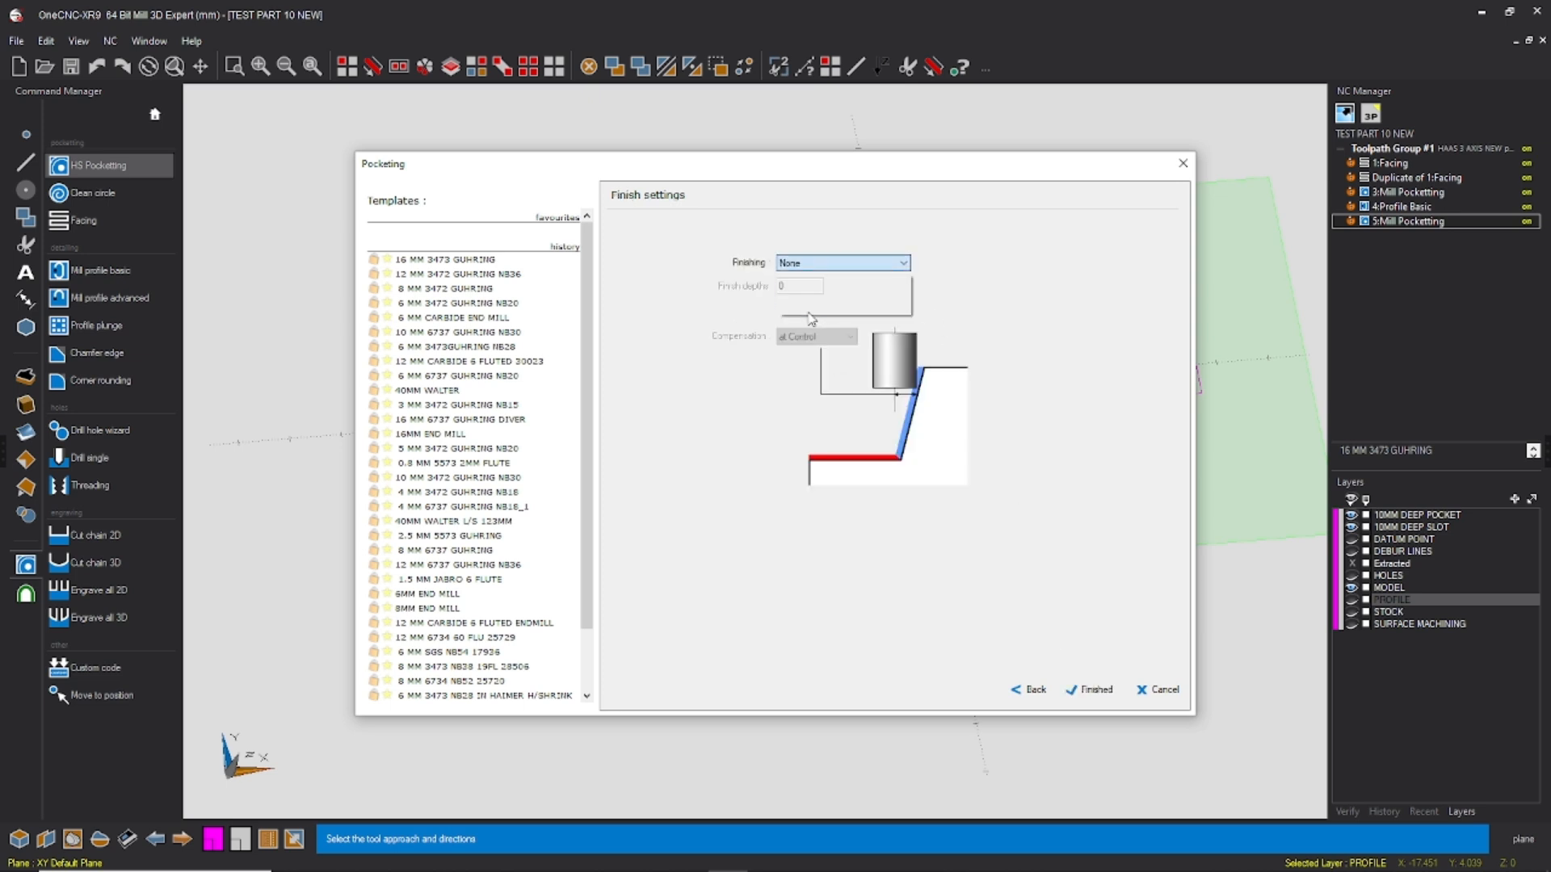
pyautogui.click(1095, 694)
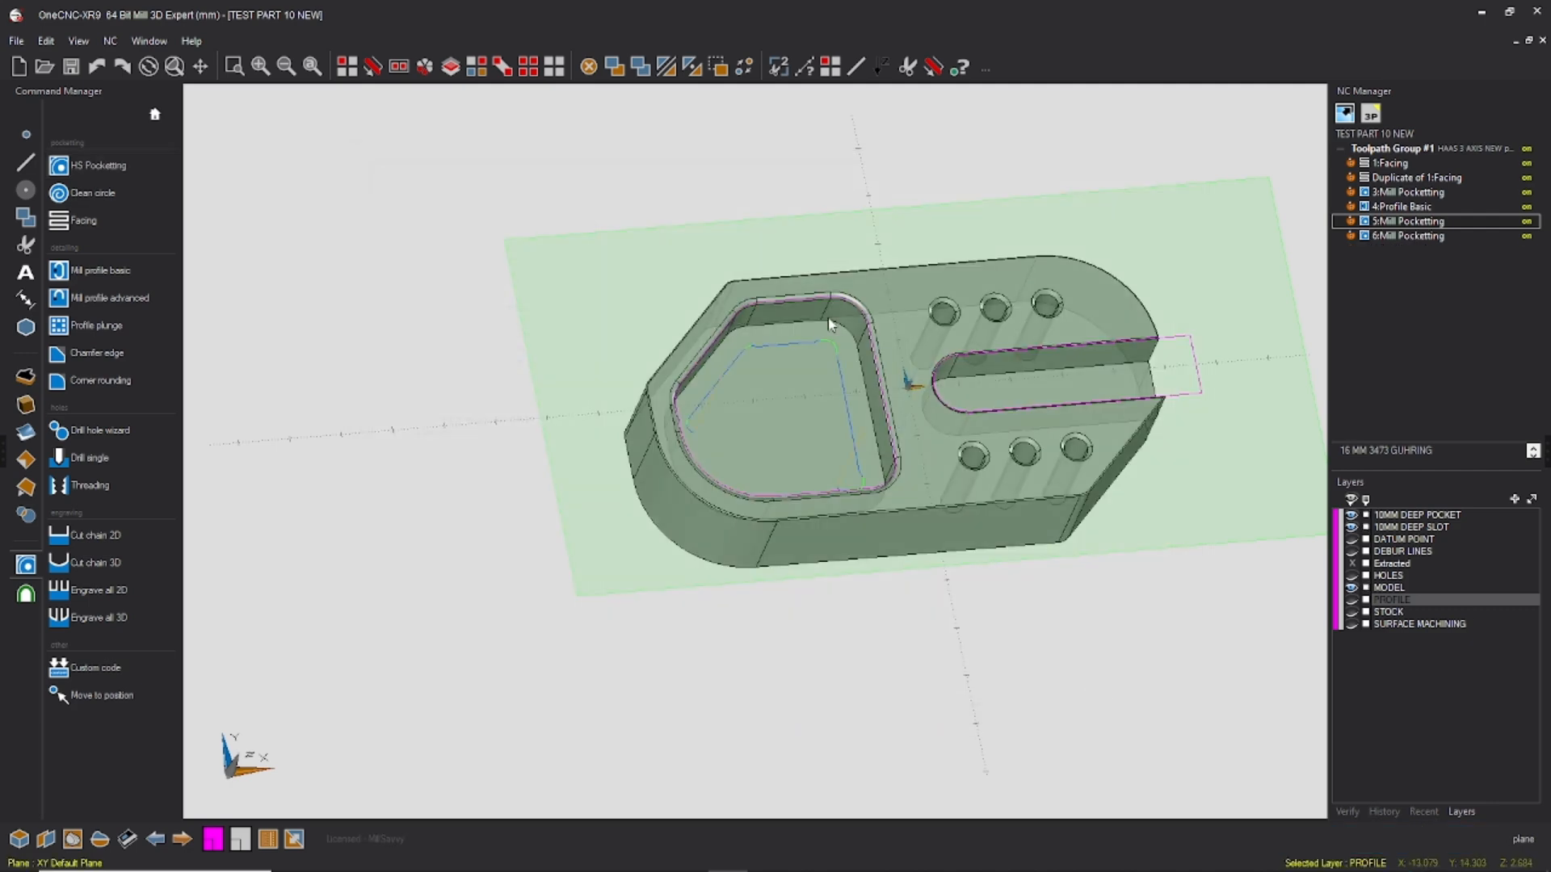
# Step: Inspect the 6:Mill Pocketting toolpath, then reopen 5:Mill Pocketting, review its tool and cutting settings, and finish without altering them
pyautogui.moveTo(852, 470); pyautogui.dragTo(872, 517, button='middle')
pyautogui.click(1406, 235)
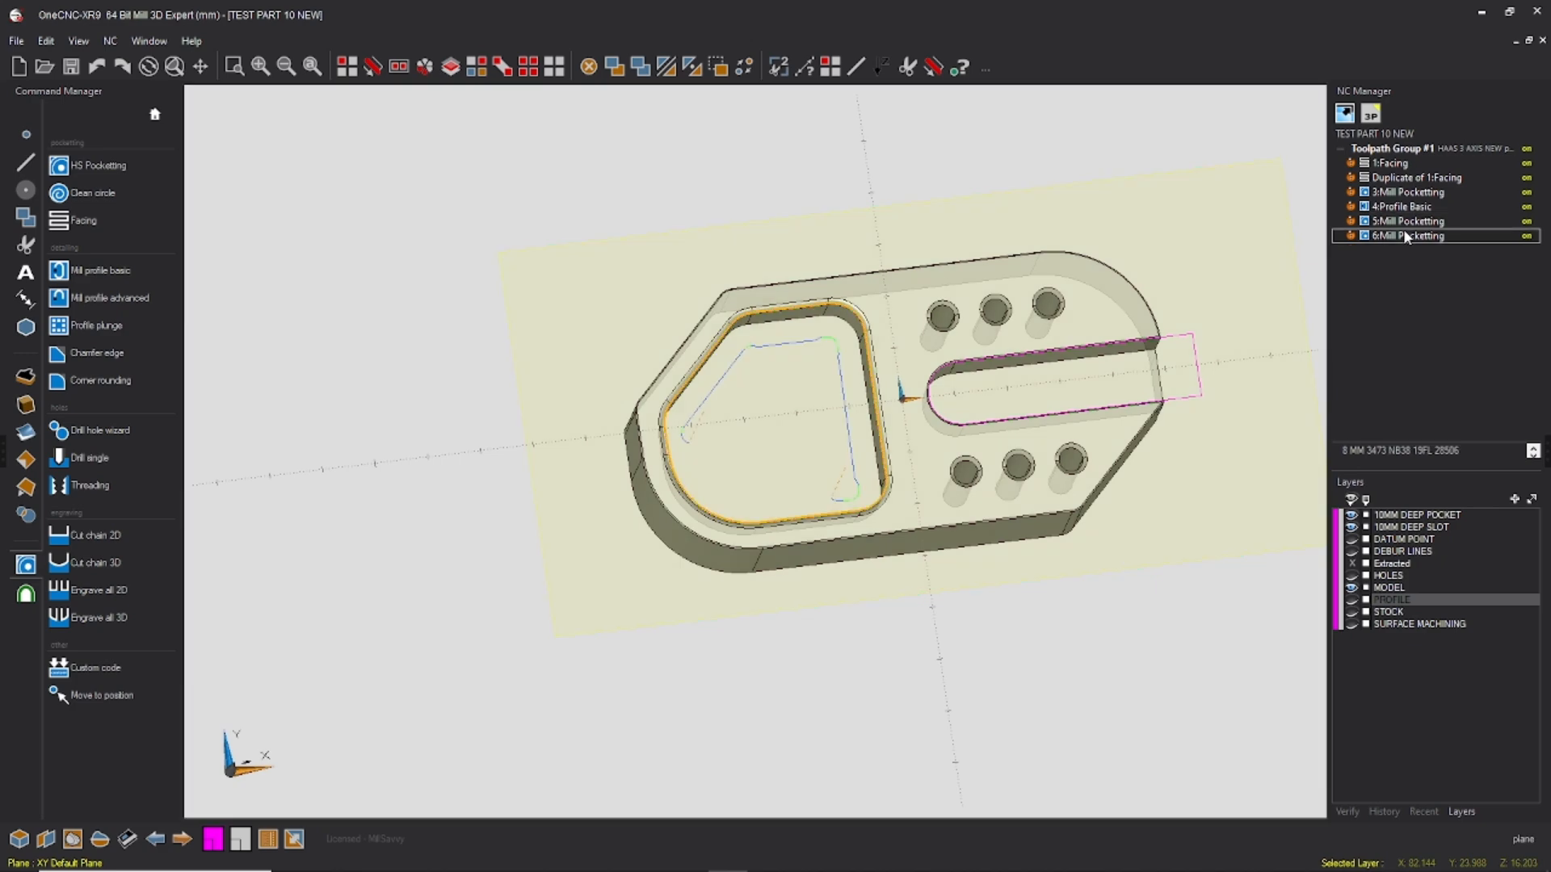
pyautogui.rightClick(1408, 223)
pyautogui.click(1444, 428)
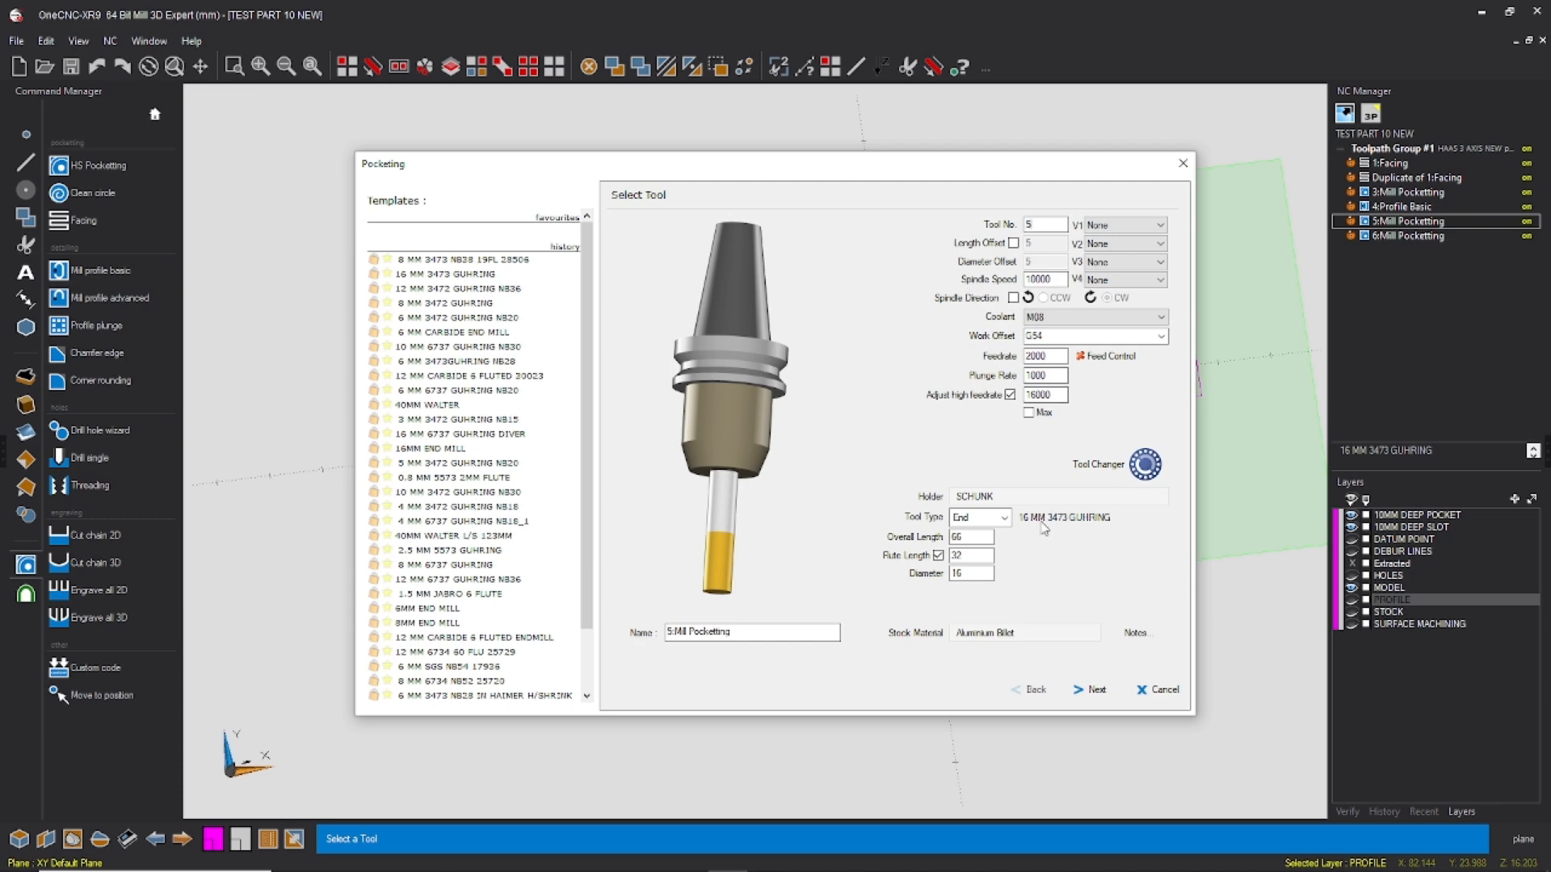
pyautogui.click(1096, 689)
pyautogui.click(1097, 690)
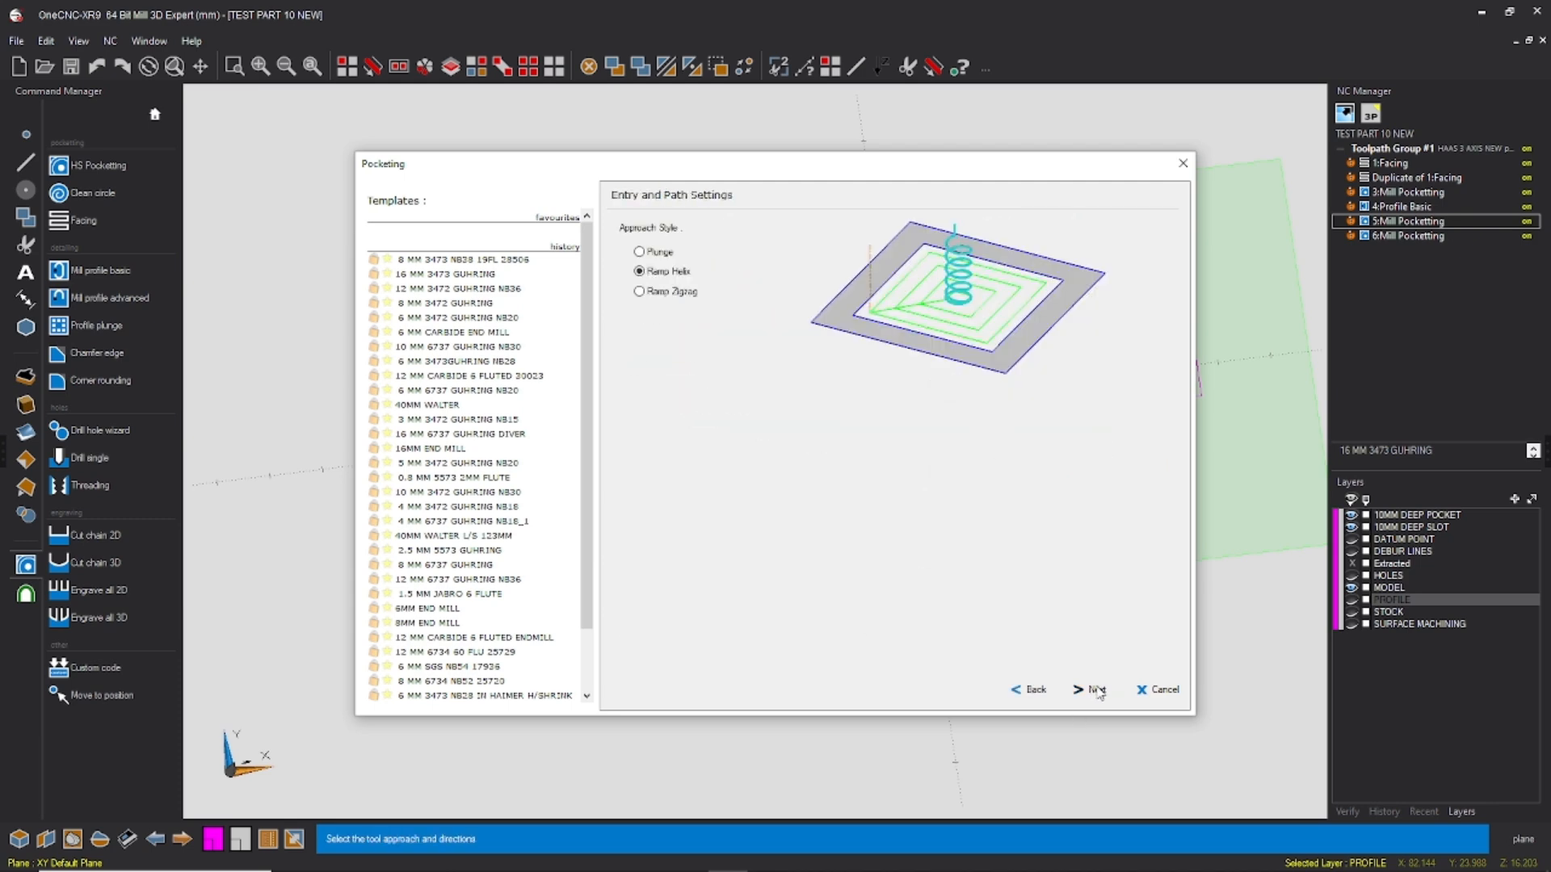
pyautogui.click(1097, 690)
pyautogui.click(1098, 691)
pyautogui.click(1098, 693)
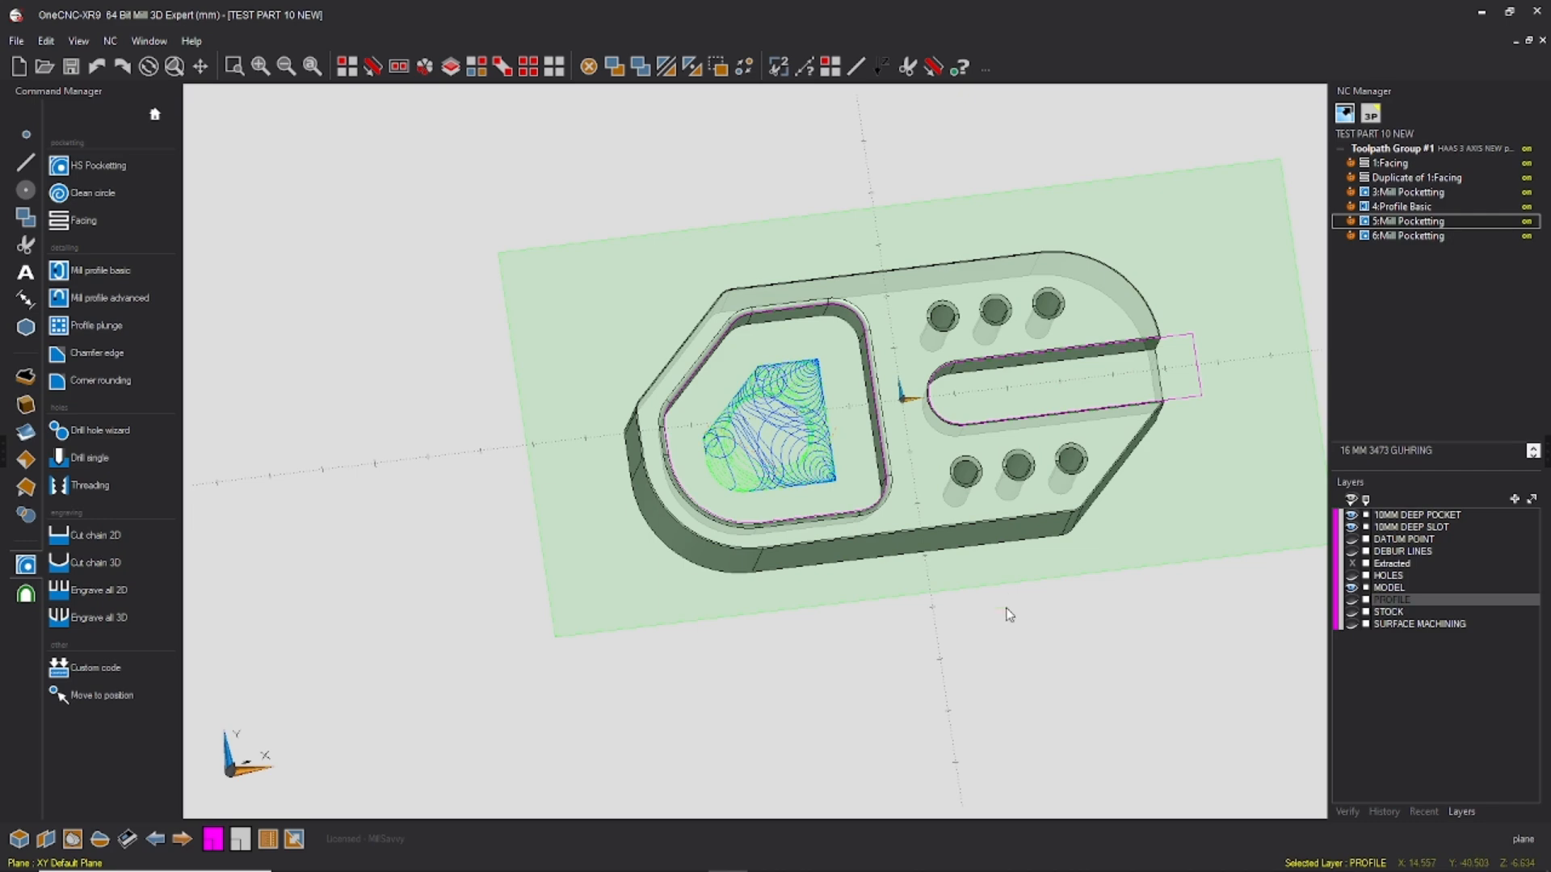
# Step: Compare the 3:Mill Pocketting and 4:Profile Basic toolpaths and expand the operation details for 4:Profile Basic
pyautogui.click(1417, 199)
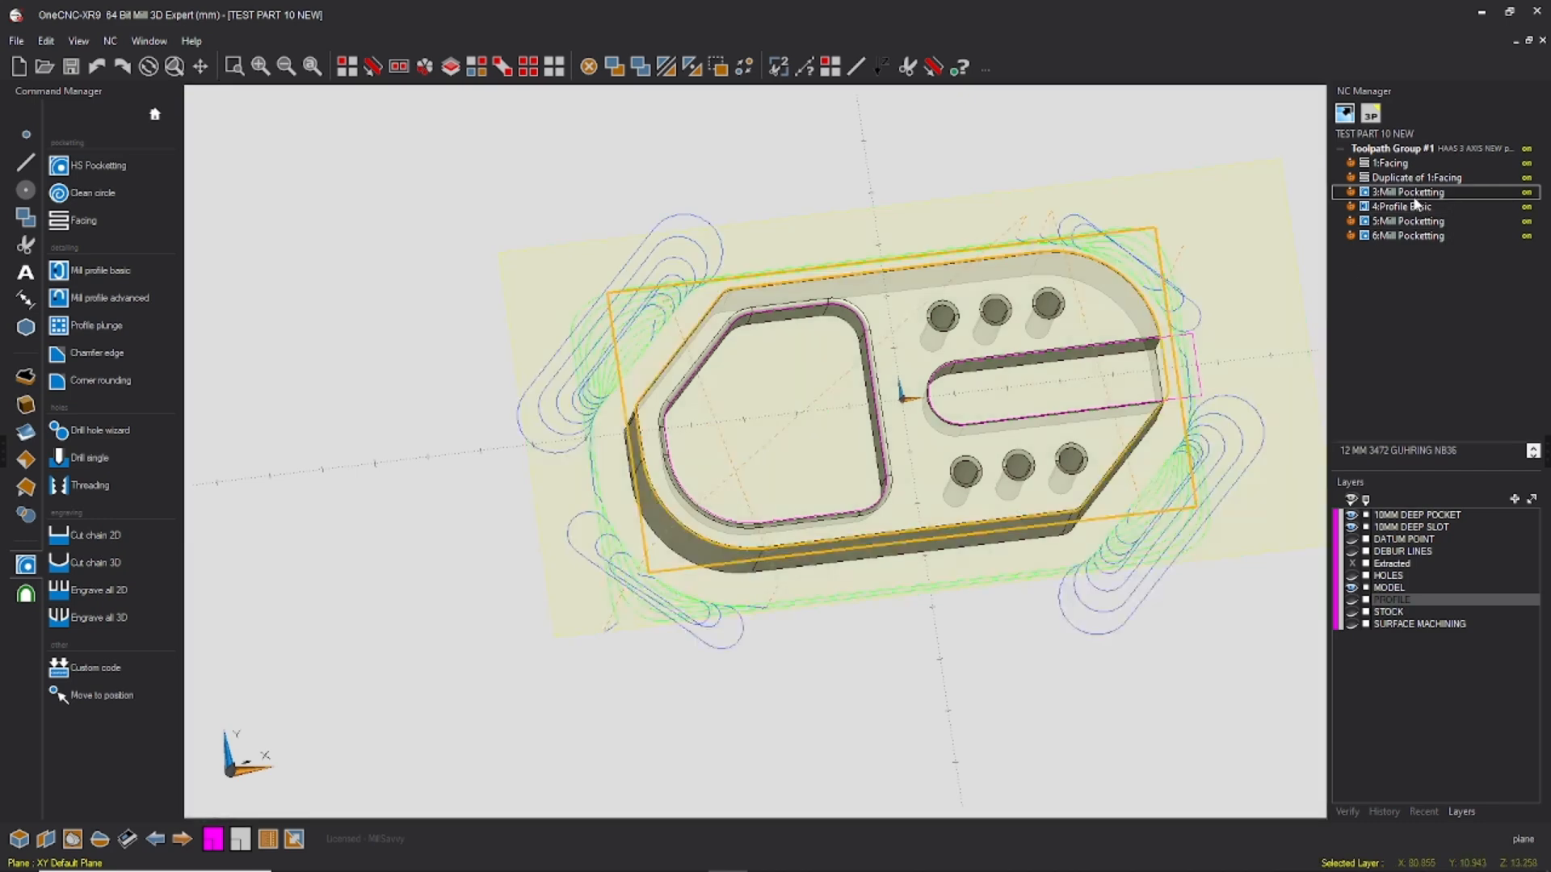
pyautogui.click(1416, 209)
pyautogui.click(1415, 195)
pyautogui.click(1413, 208)
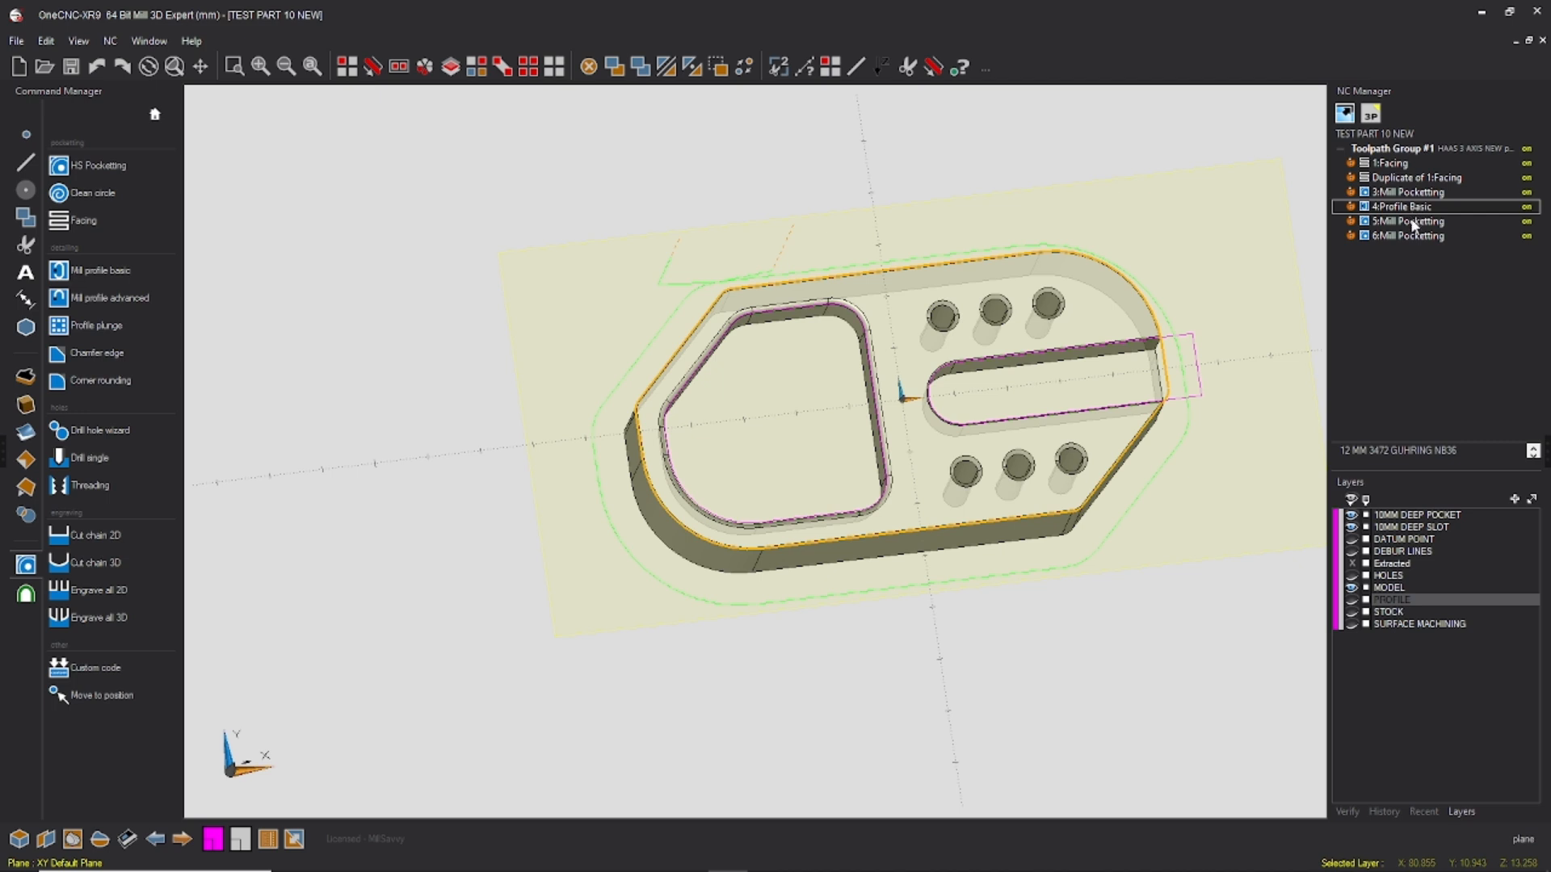
pyautogui.click(1533, 454)
pyautogui.moveTo(1496, 436); pyautogui.dragTo(1484, 289)
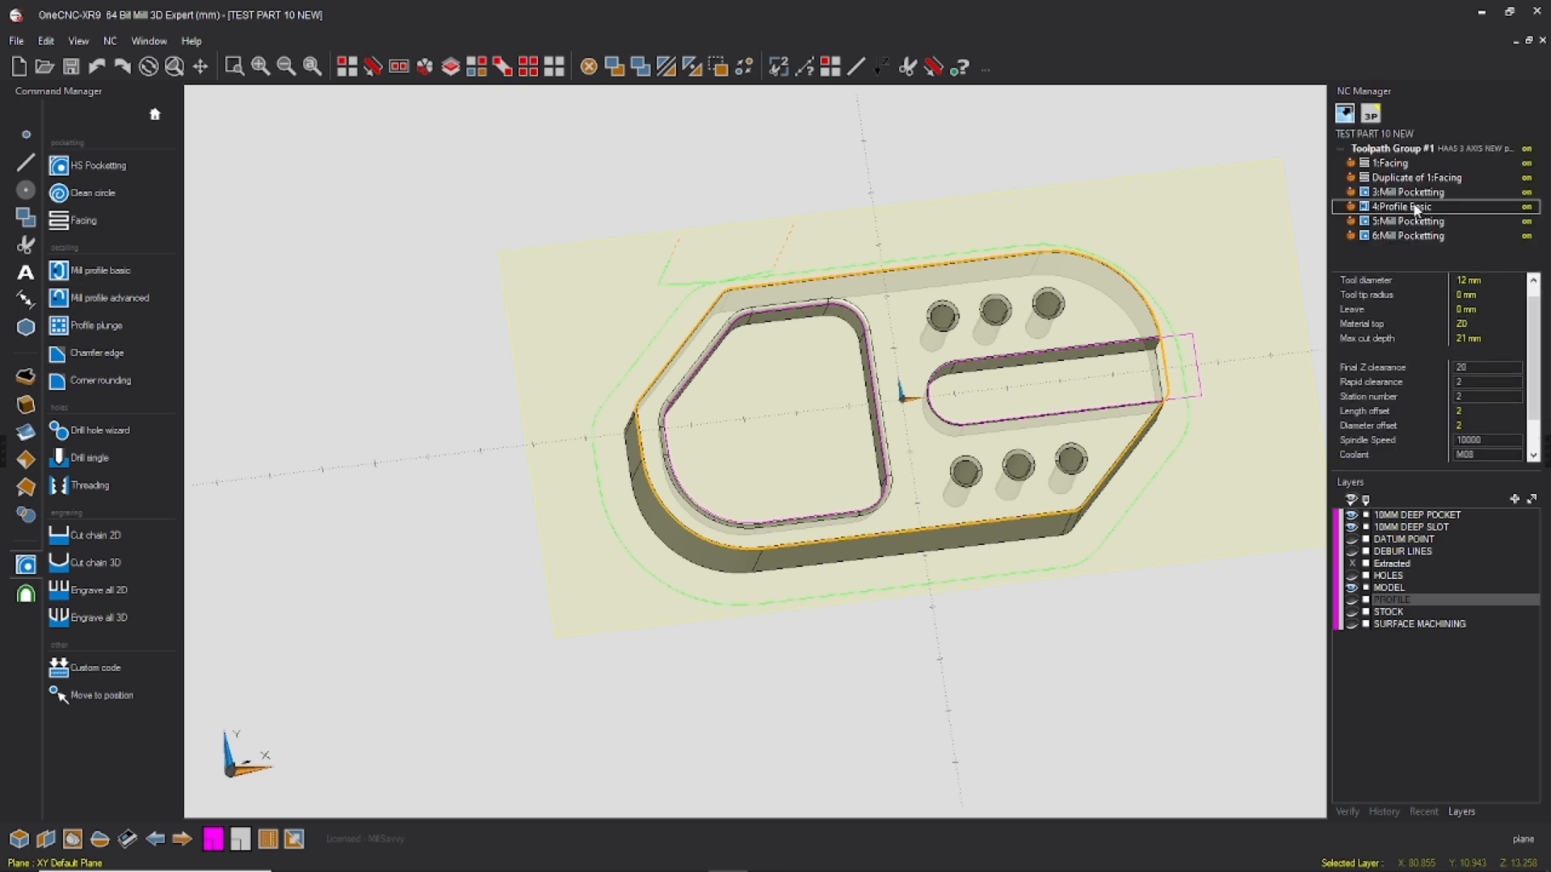
# Step: Examine the clearance, offset, speed and feed parameters of 4:Profile Basic and the tool and cutting details of 5:Mill Pocketting
pyautogui.scroll(-1, 1420, 333)
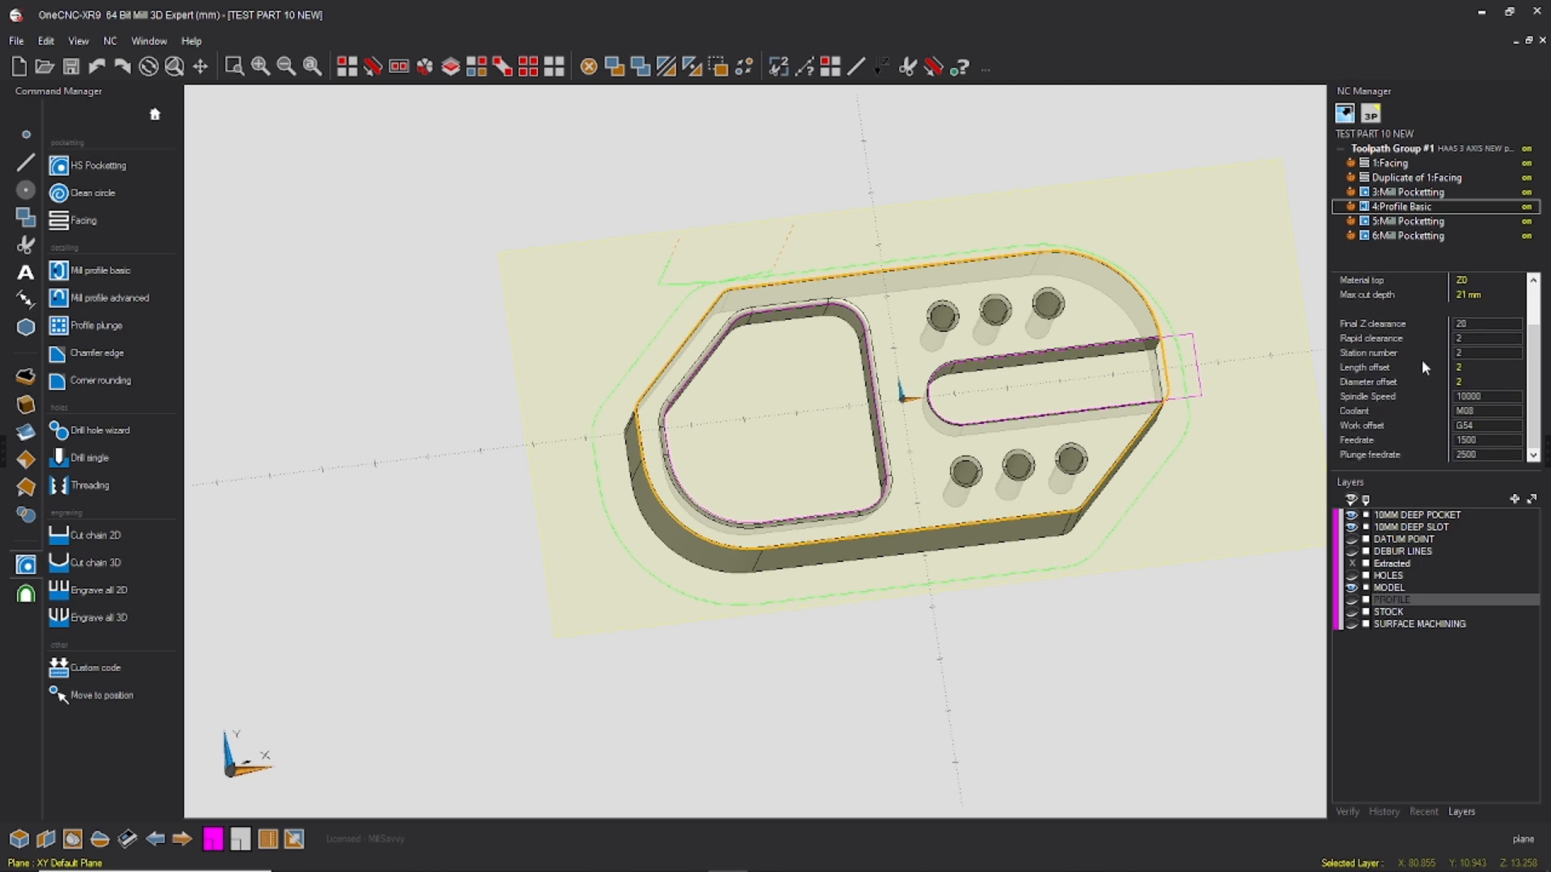
pyautogui.scroll(2, 1409, 395)
pyautogui.scroll(-2, 1403, 395)
pyautogui.click(1437, 426)
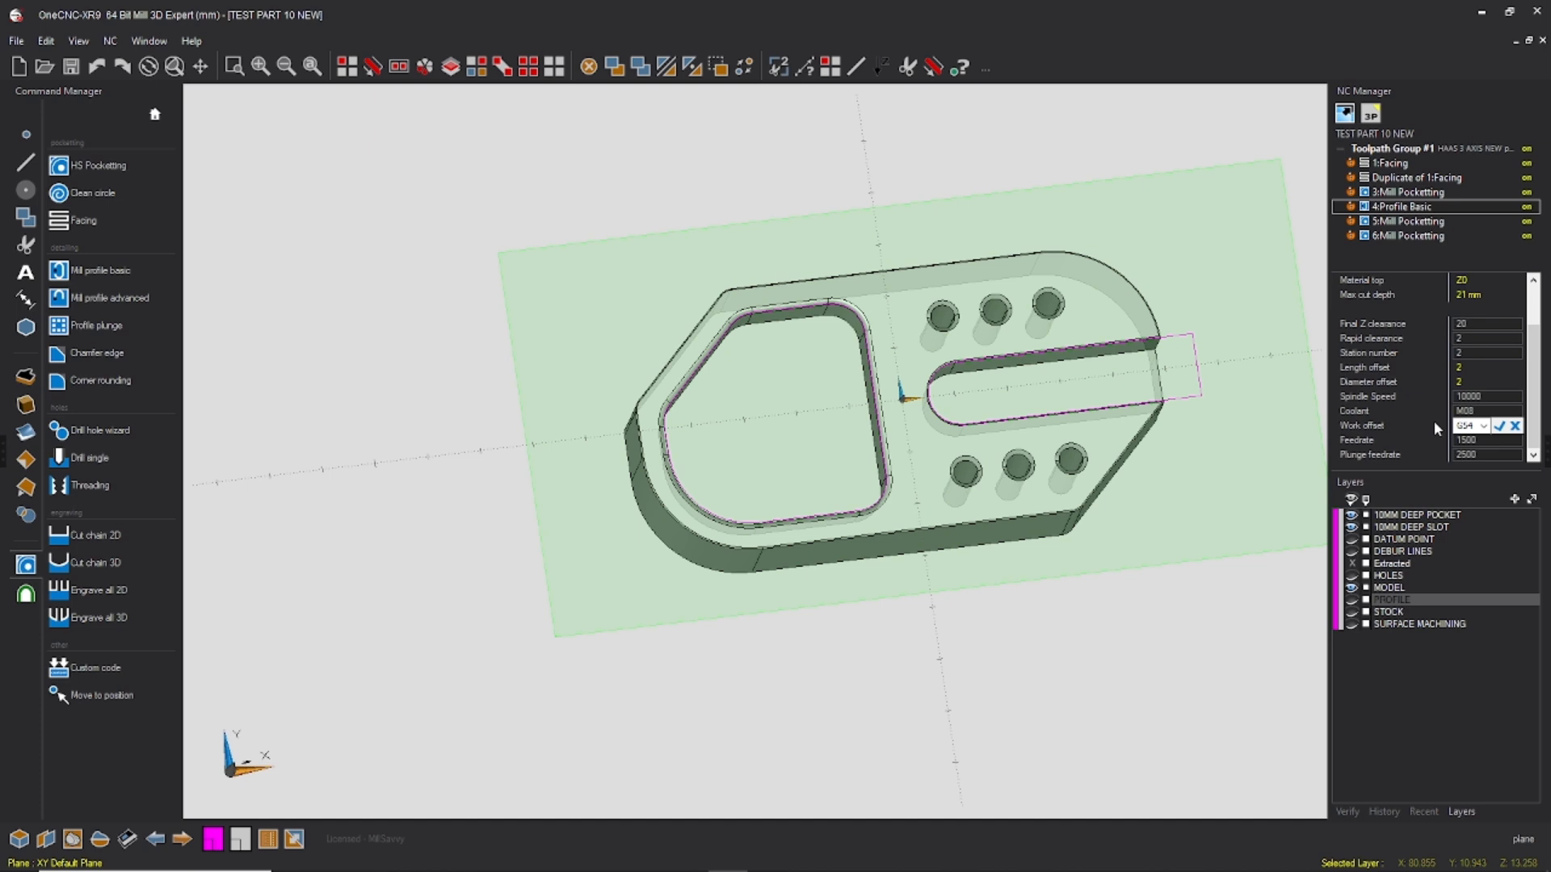
pyautogui.click(1498, 426)
pyautogui.click(1434, 223)
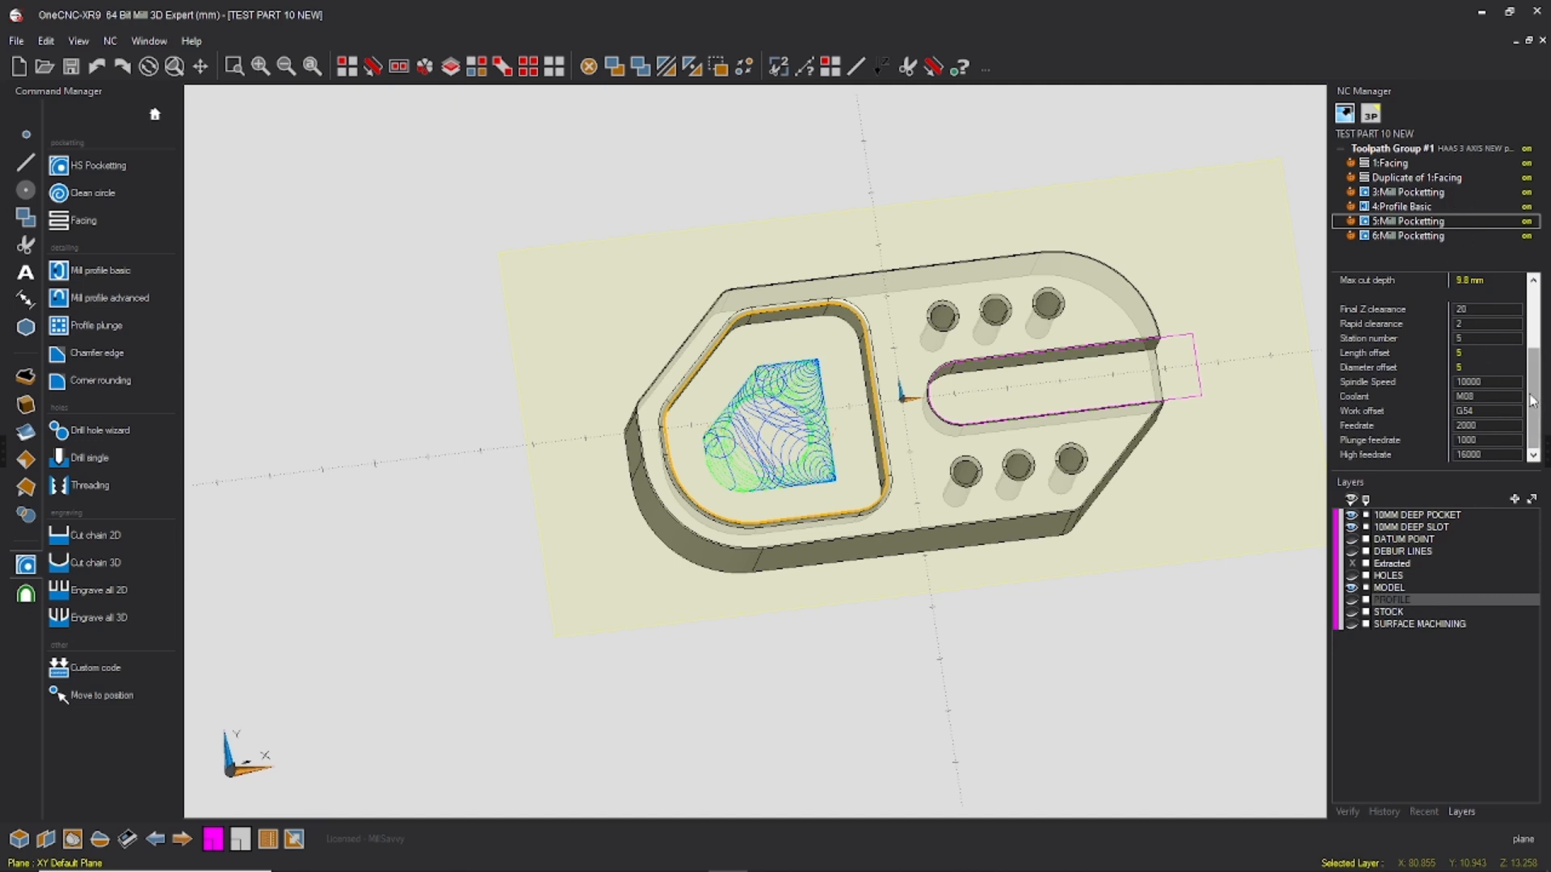
pyautogui.moveTo(1530, 412); pyautogui.dragTo(1525, 327)
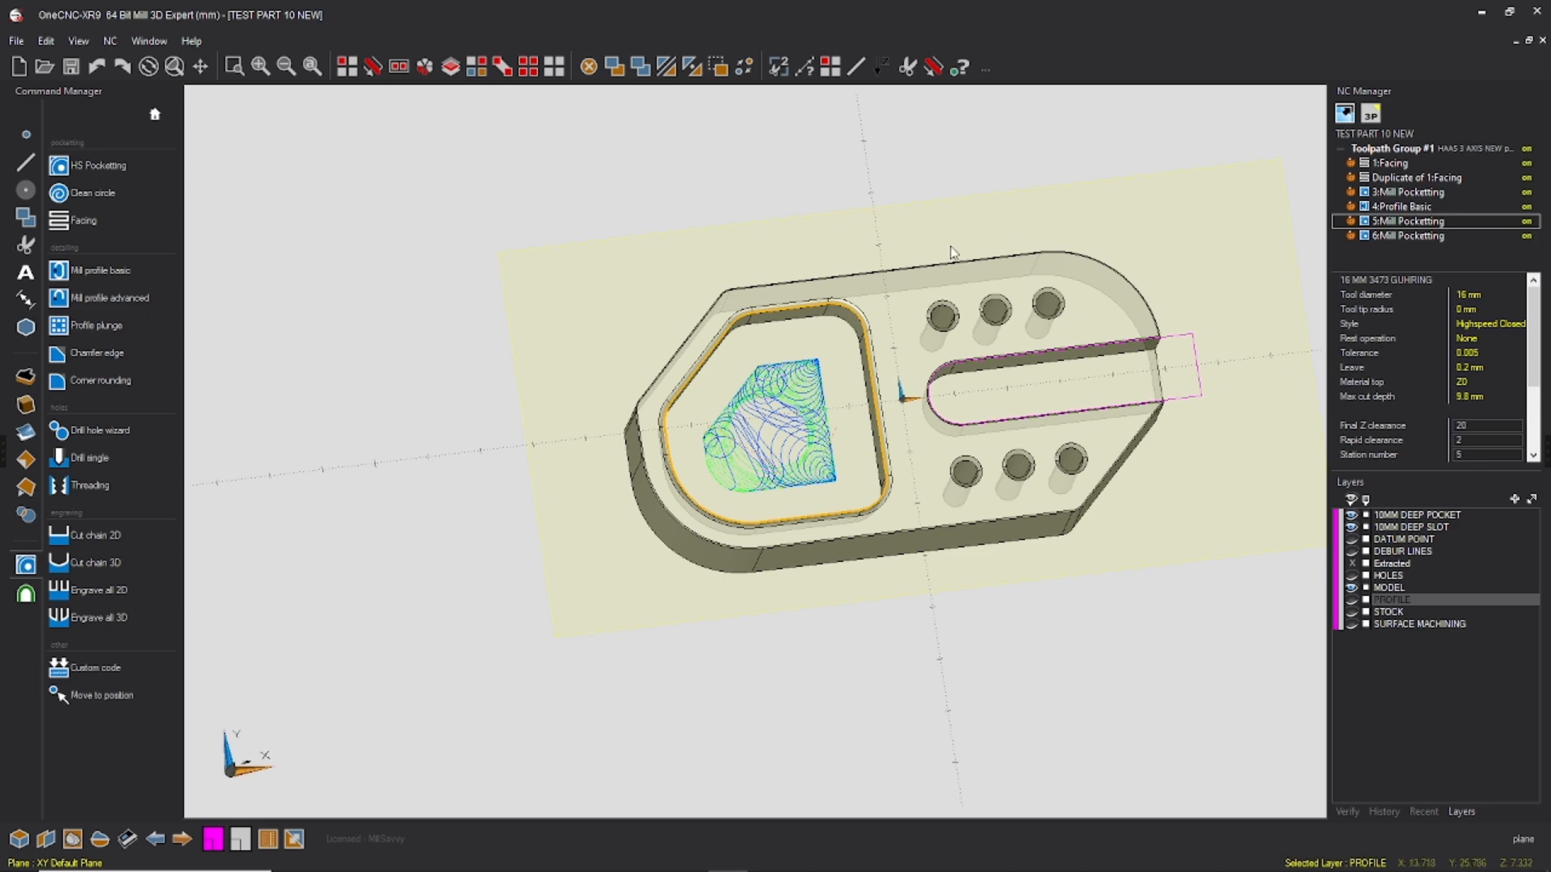
pyautogui.moveTo(808, 240); pyautogui.dragTo(803, 203, button='middle')
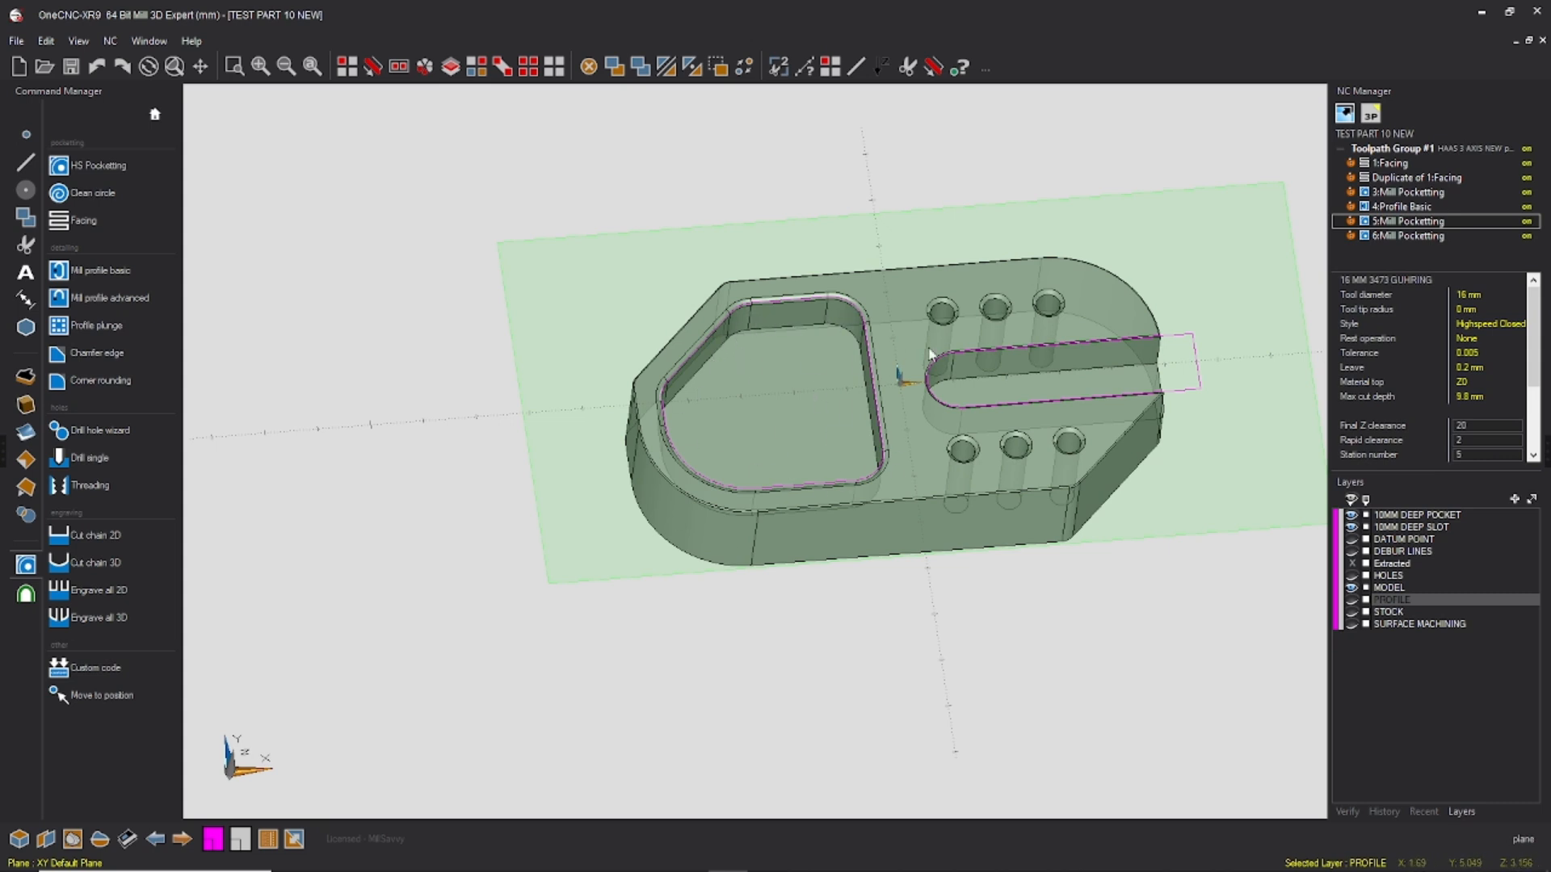
# Step: Start another HS Pocketting operation after 6:Mill Pocketting on the closed pocket outline, keeping the 8 mm end mill and its tool settings
pyautogui.click(1416, 236)
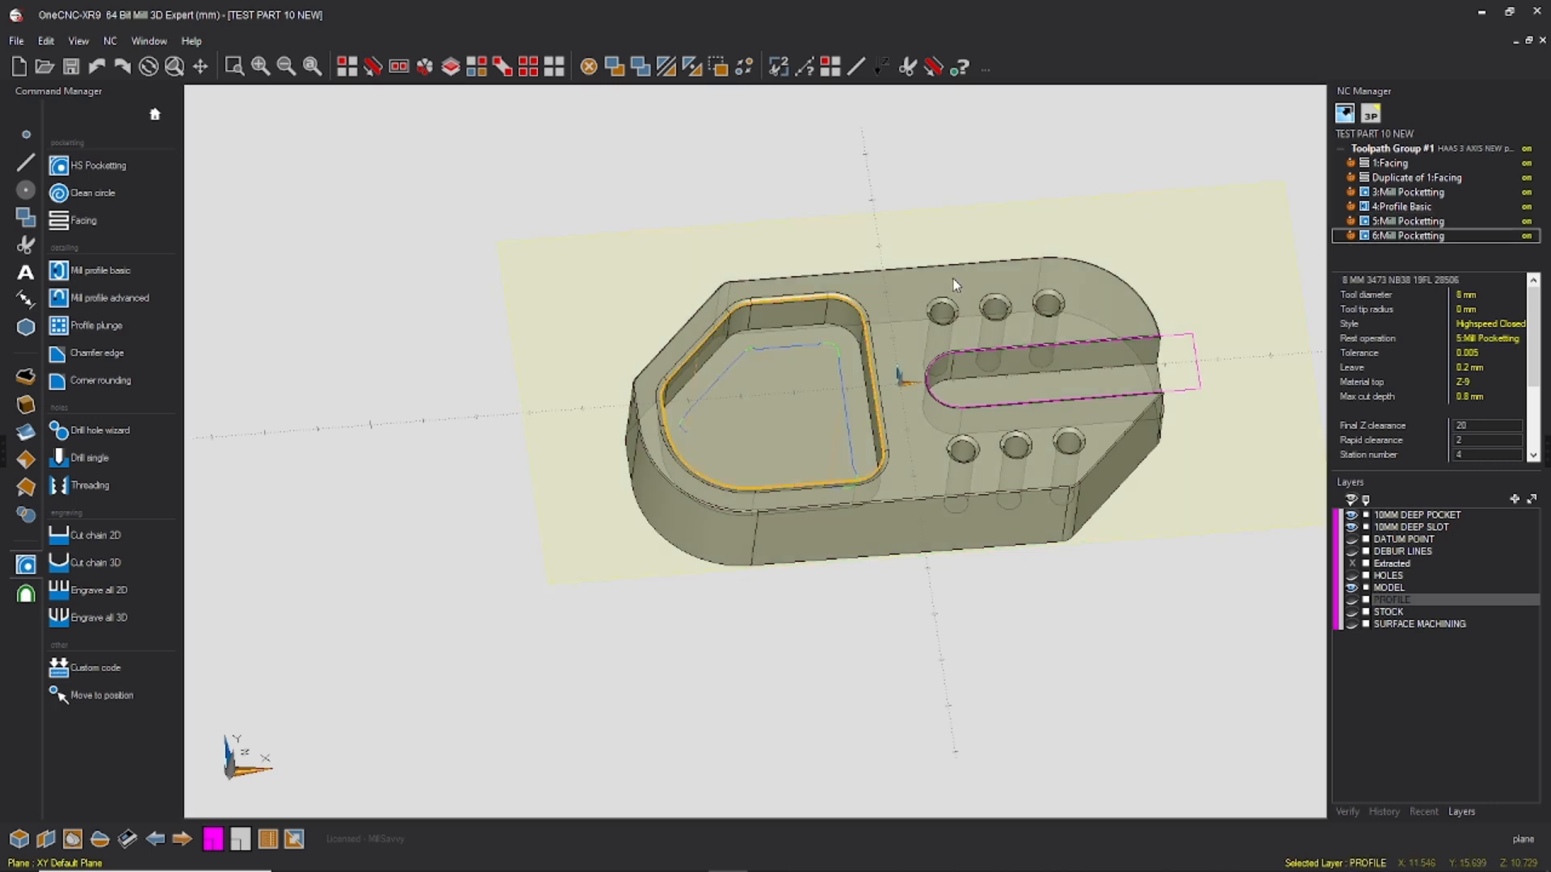
pyautogui.click(97, 165)
pyautogui.click(811, 367)
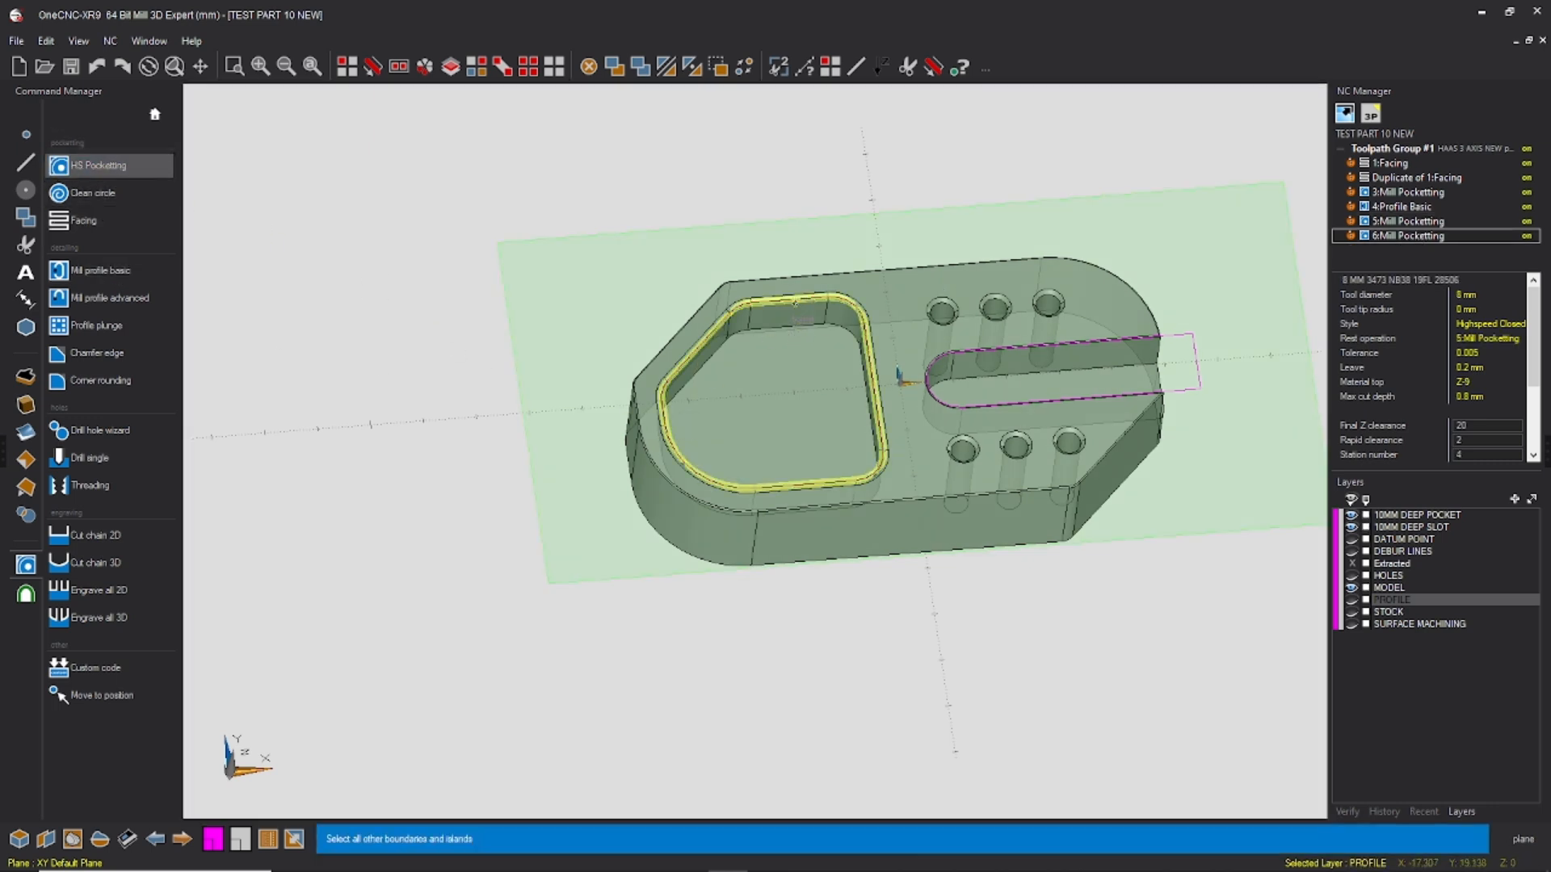
pyautogui.rightClick(843, 448)
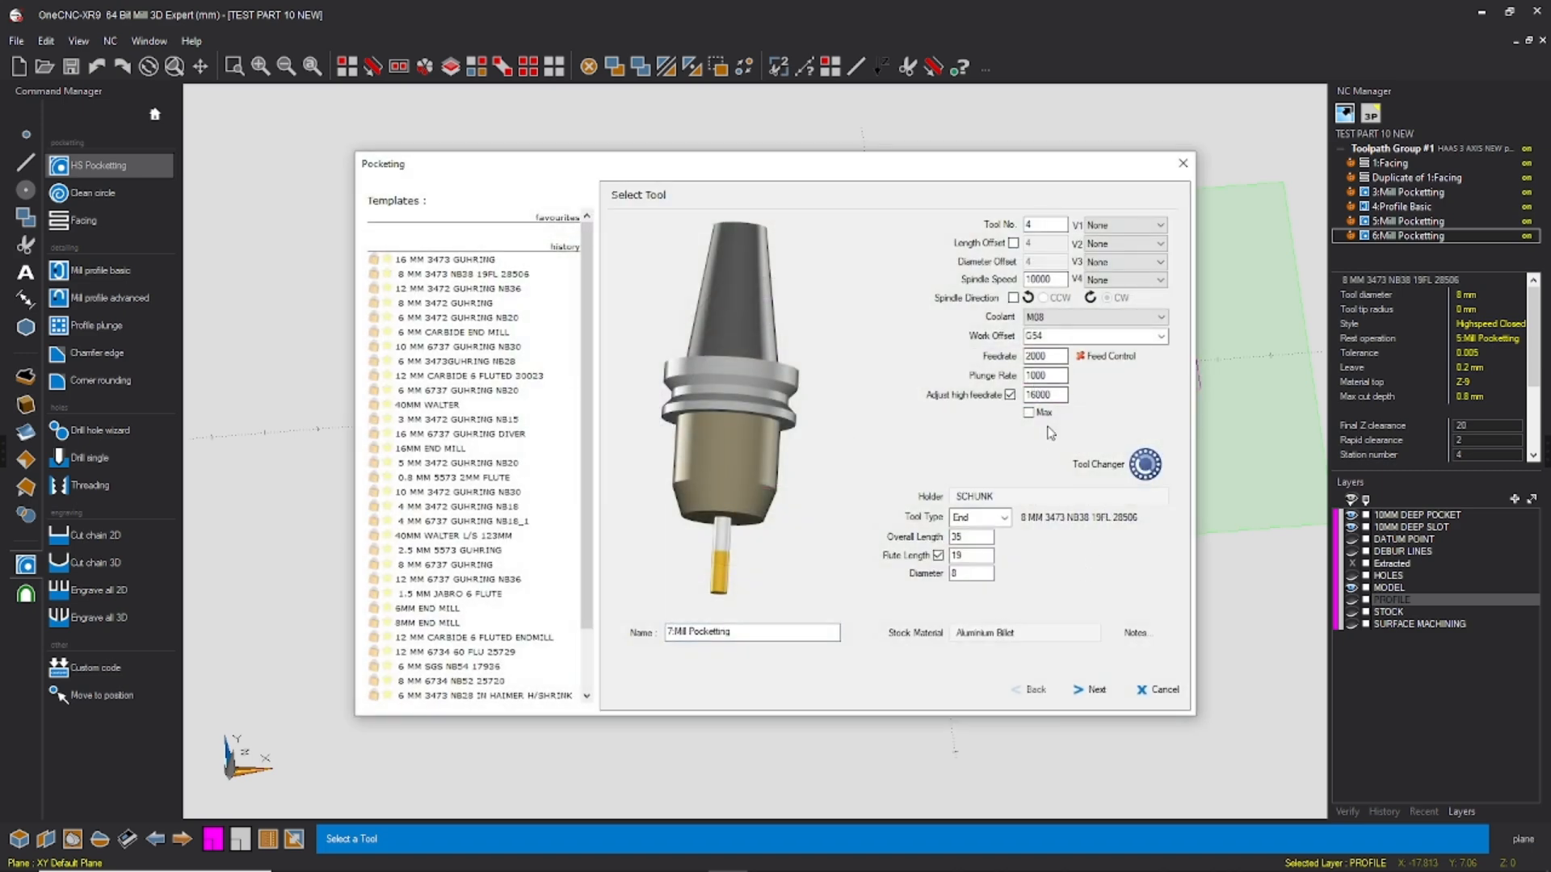
pyautogui.click(1092, 691)
# Step: Set the third pocket operation's Final Z to -10 and choose the Traditional machining style without rest machining
pyautogui.moveTo(1144, 348); pyautogui.dragTo(1070, 354)
pyautogui.write('-10')
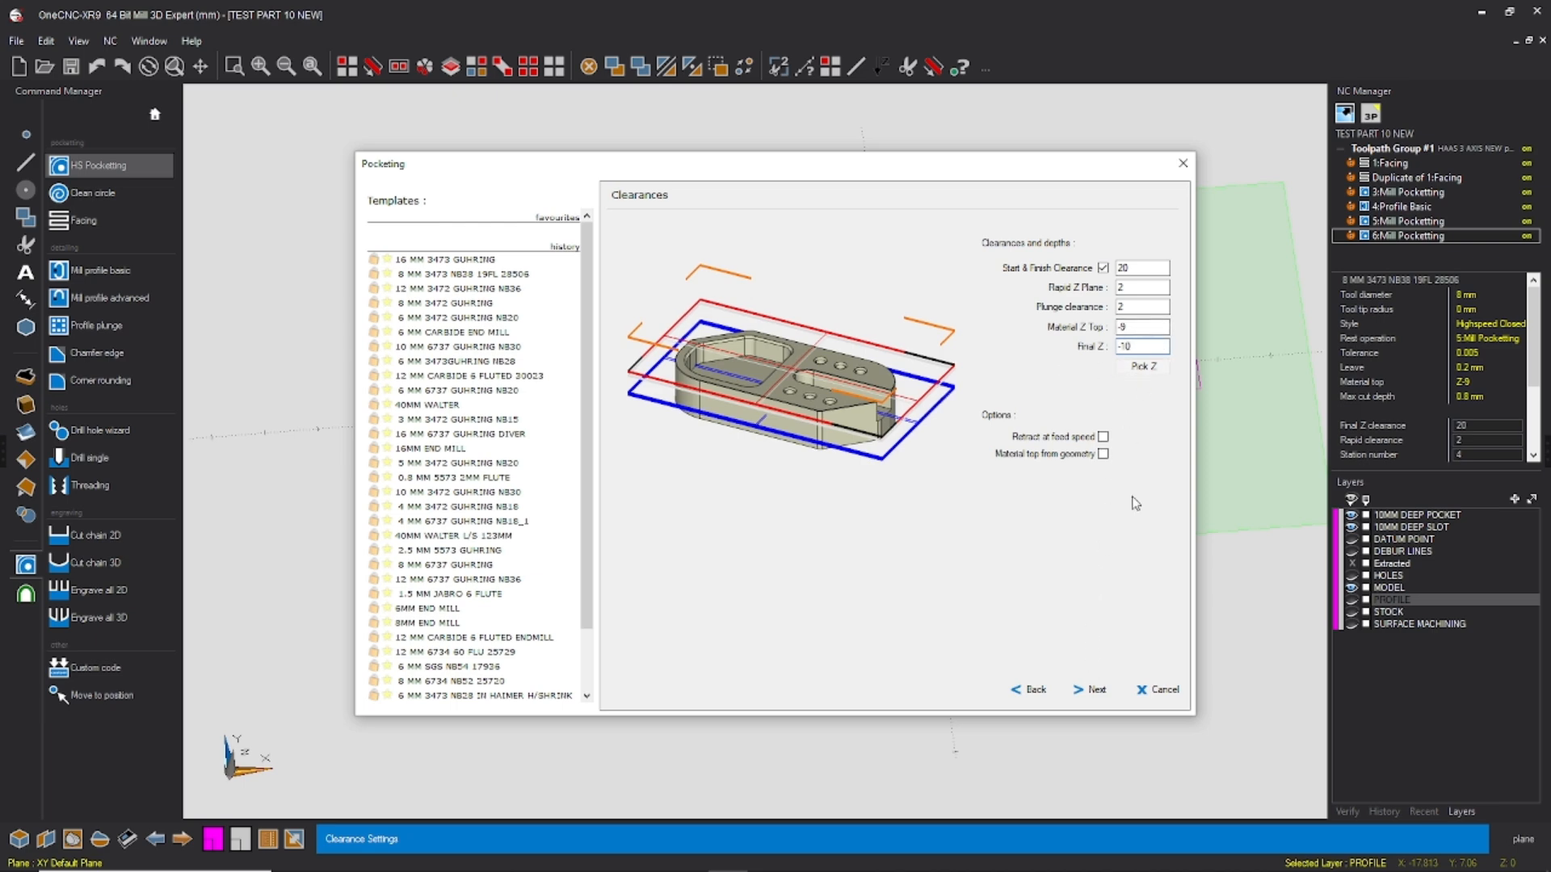
pyautogui.click(1090, 690)
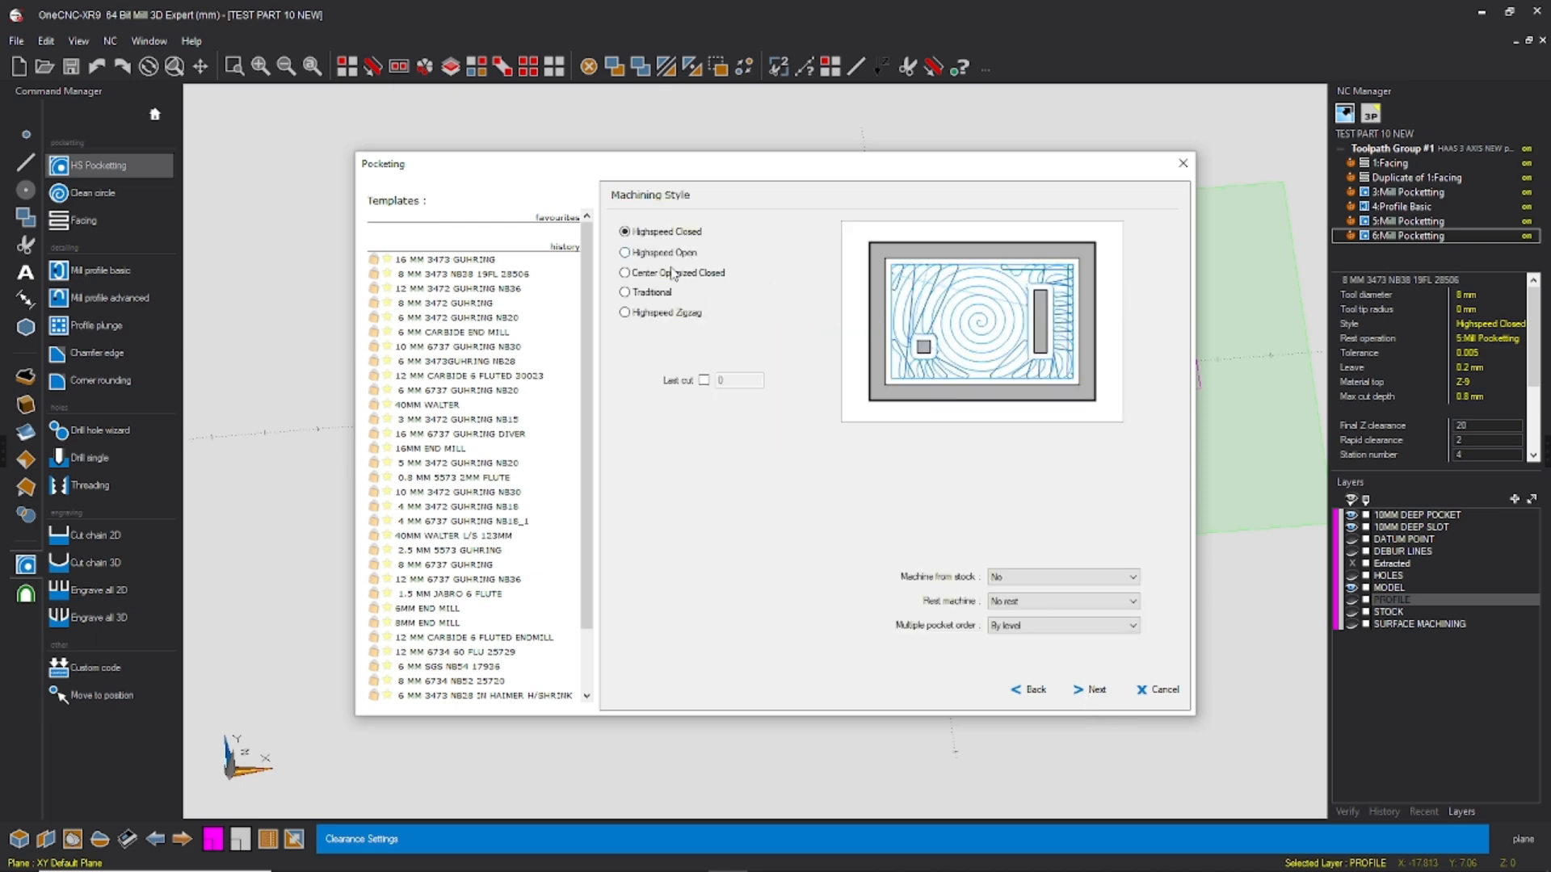
pyautogui.click(653, 293)
pyautogui.click(1089, 691)
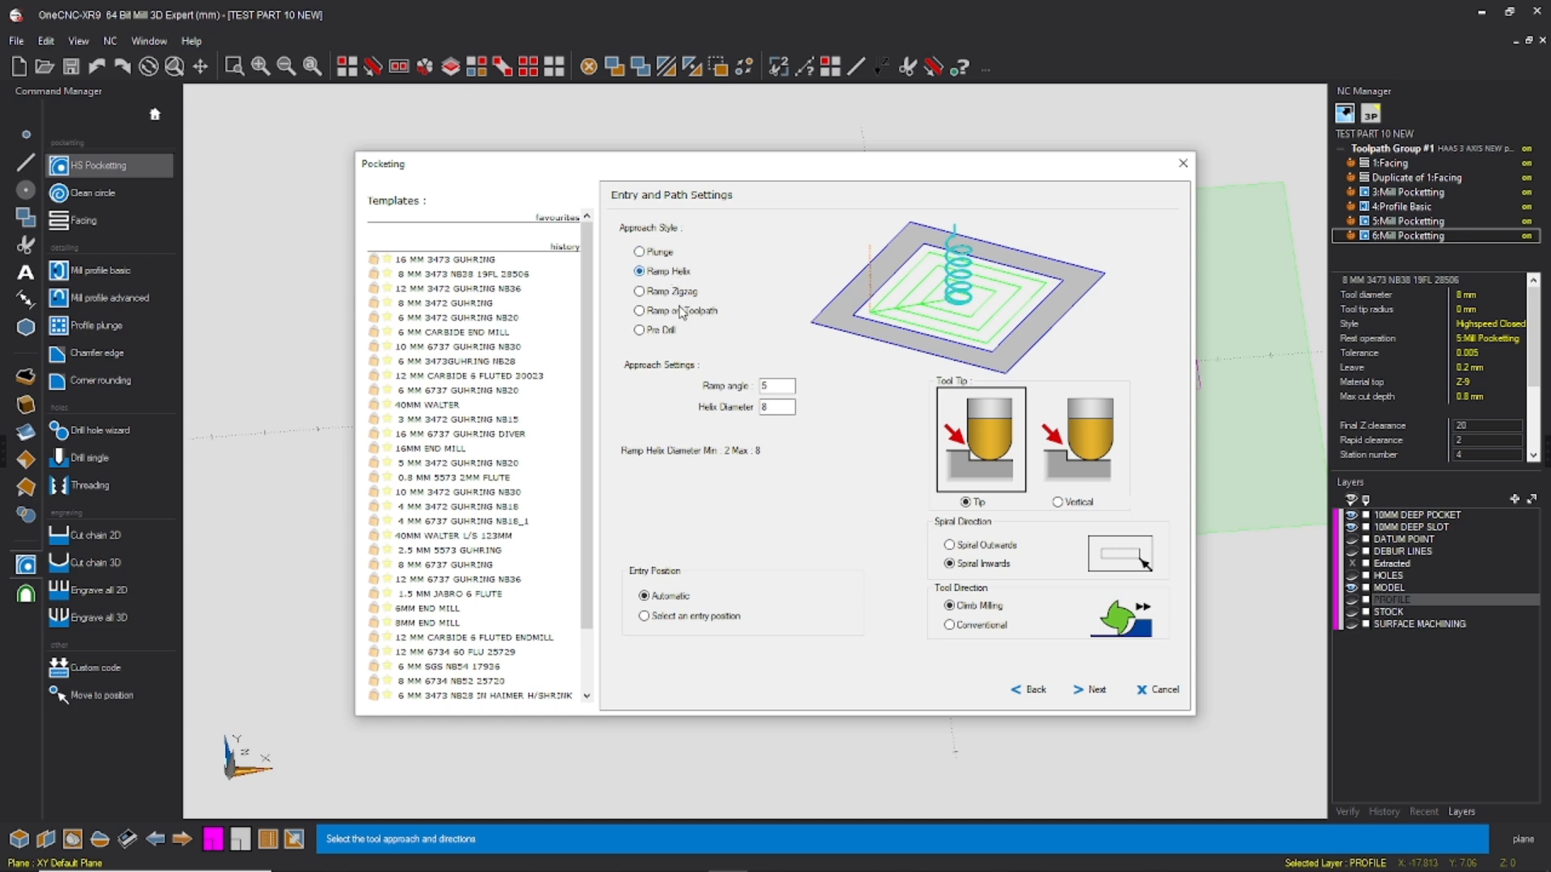
# Step: Accept the Ramp Helix entry with inward spiral climb milling and set the roughing stepover distance to 6
pyautogui.click(1090, 691)
pyautogui.moveTo(833, 288); pyautogui.dragTo(782, 286)
pyautogui.press('Tab')
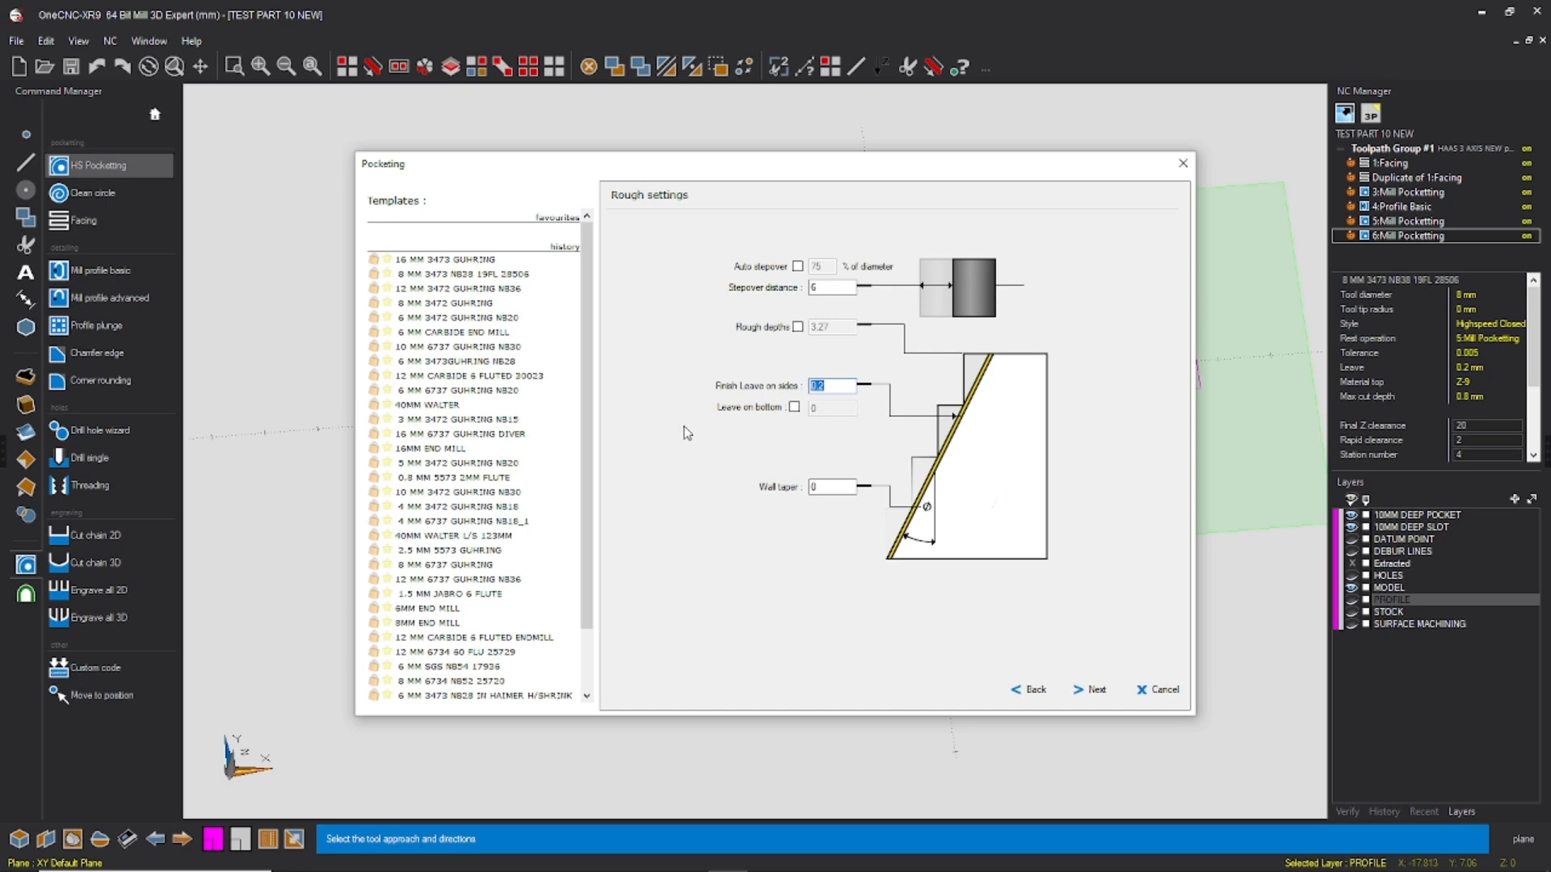
# Step: Set the third pocket operation's finishing to Bottom only, accept the default entry and exit values, and complete the operation
pyautogui.click(1091, 690)
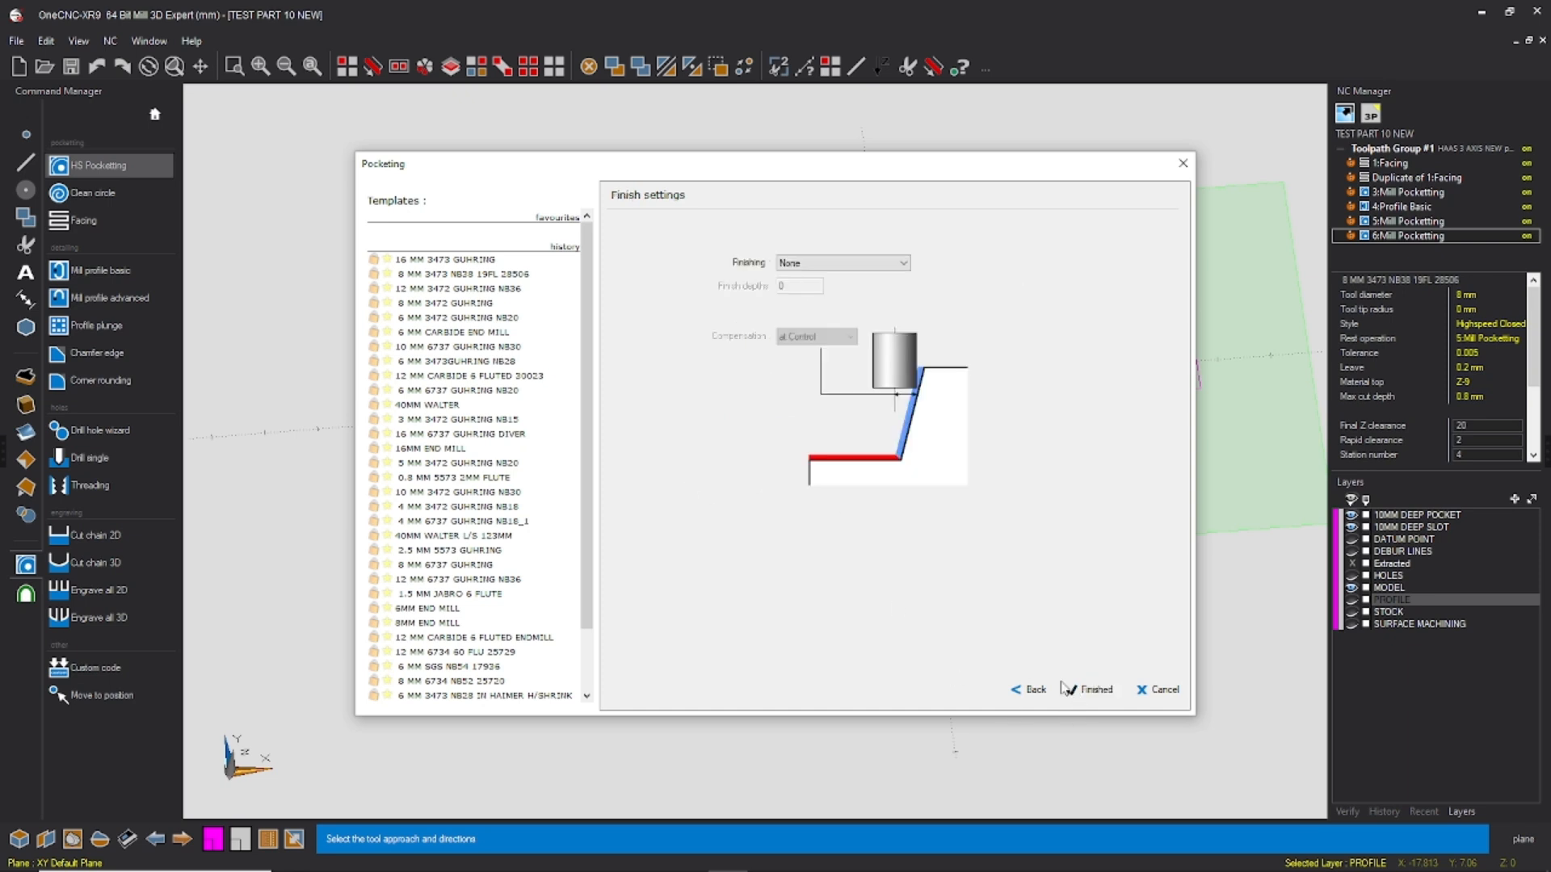
pyautogui.click(870, 267)
pyautogui.click(854, 283)
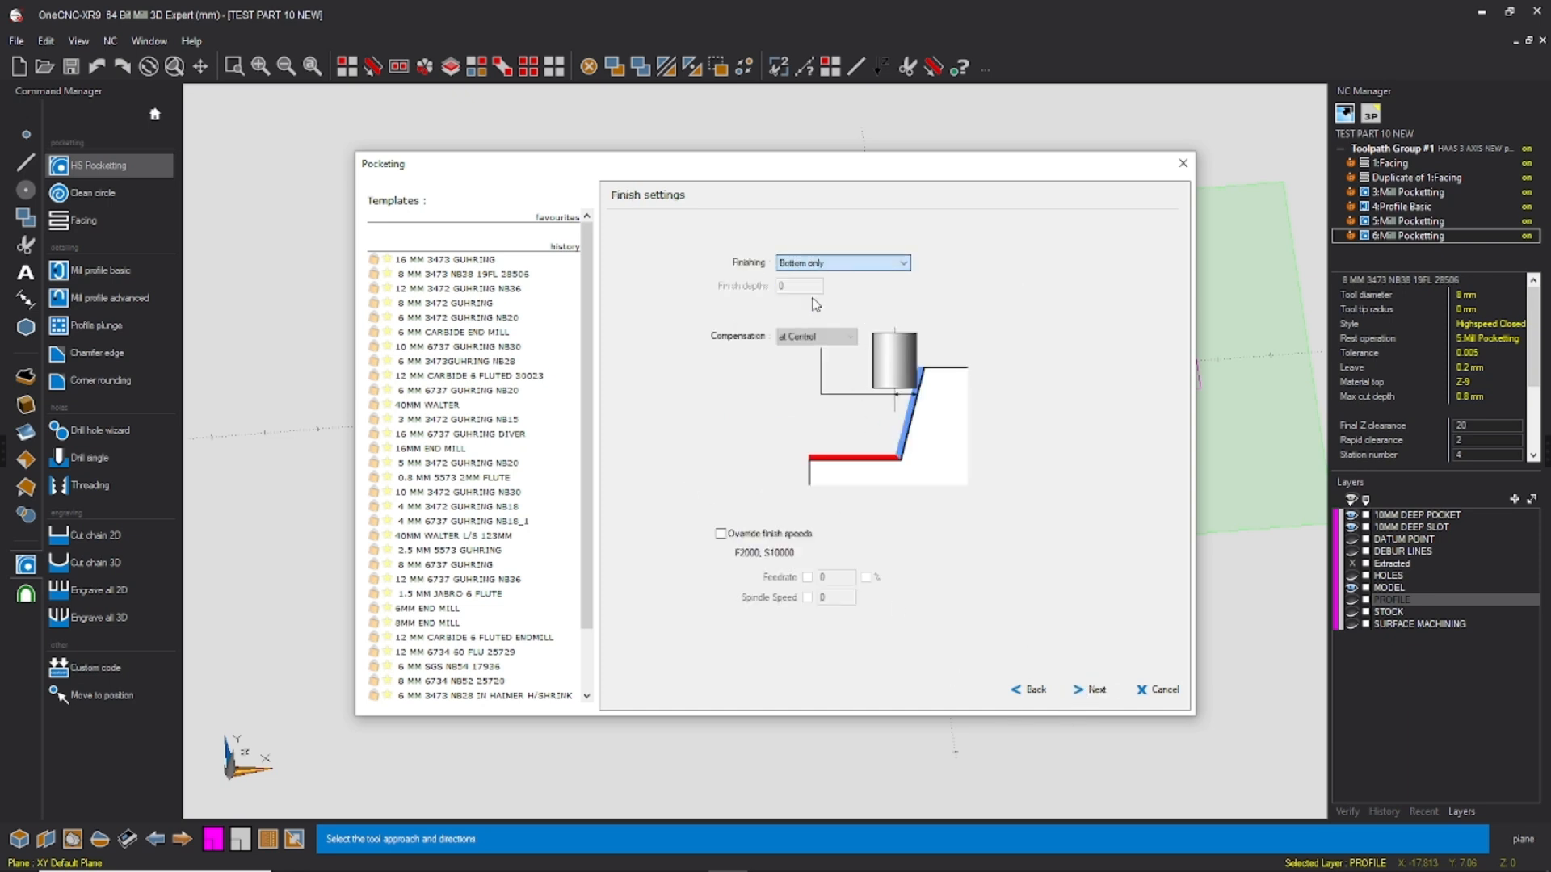
pyautogui.click(1088, 692)
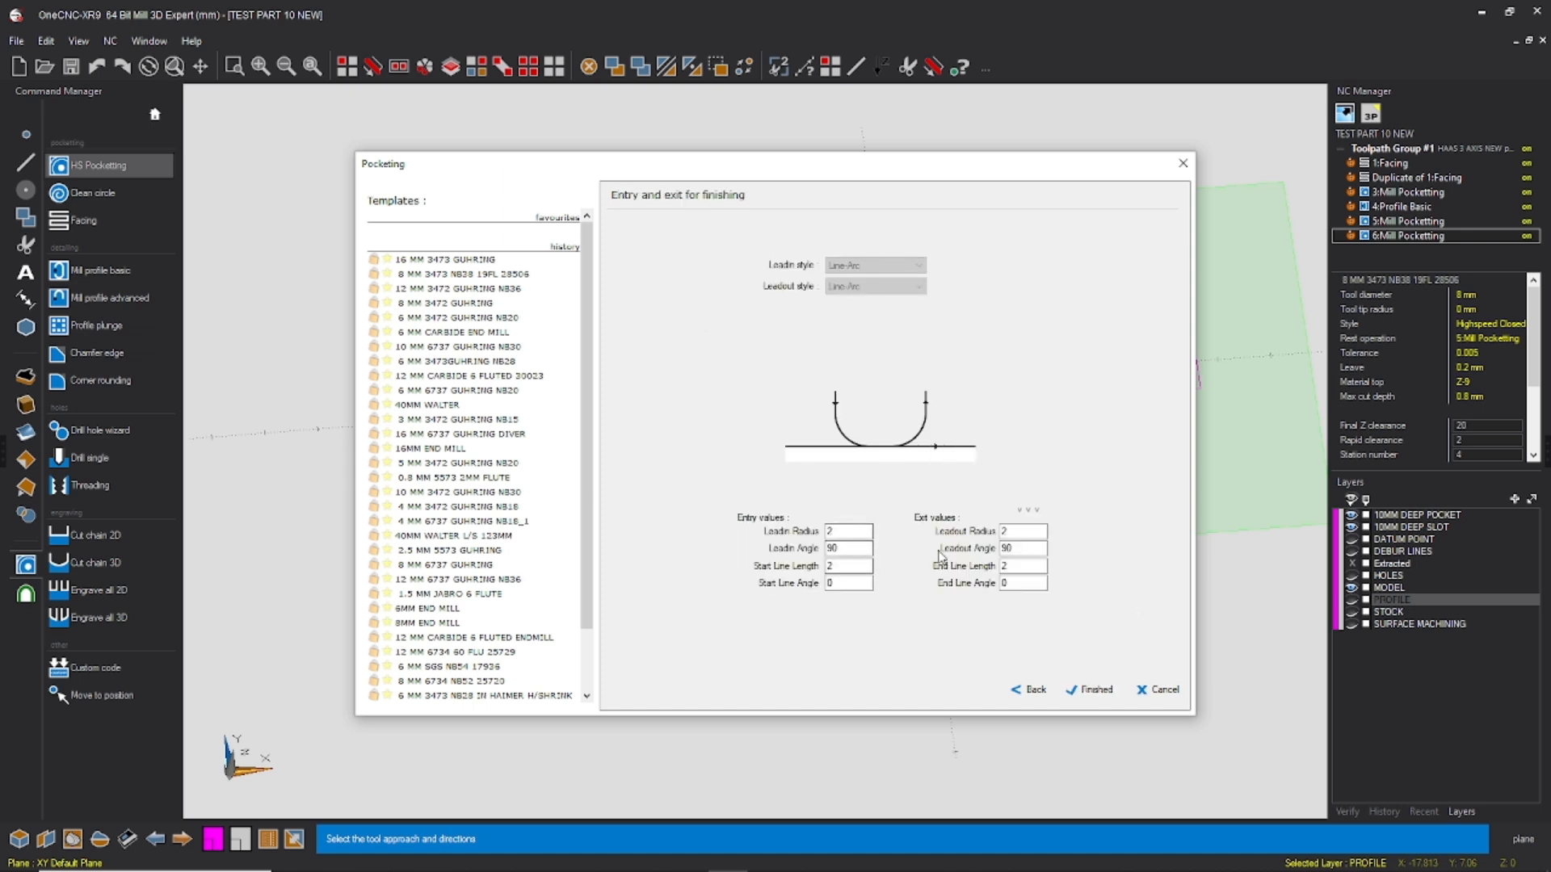
pyautogui.moveTo(873, 551); pyautogui.dragTo(798, 555)
pyautogui.click(1092, 692)
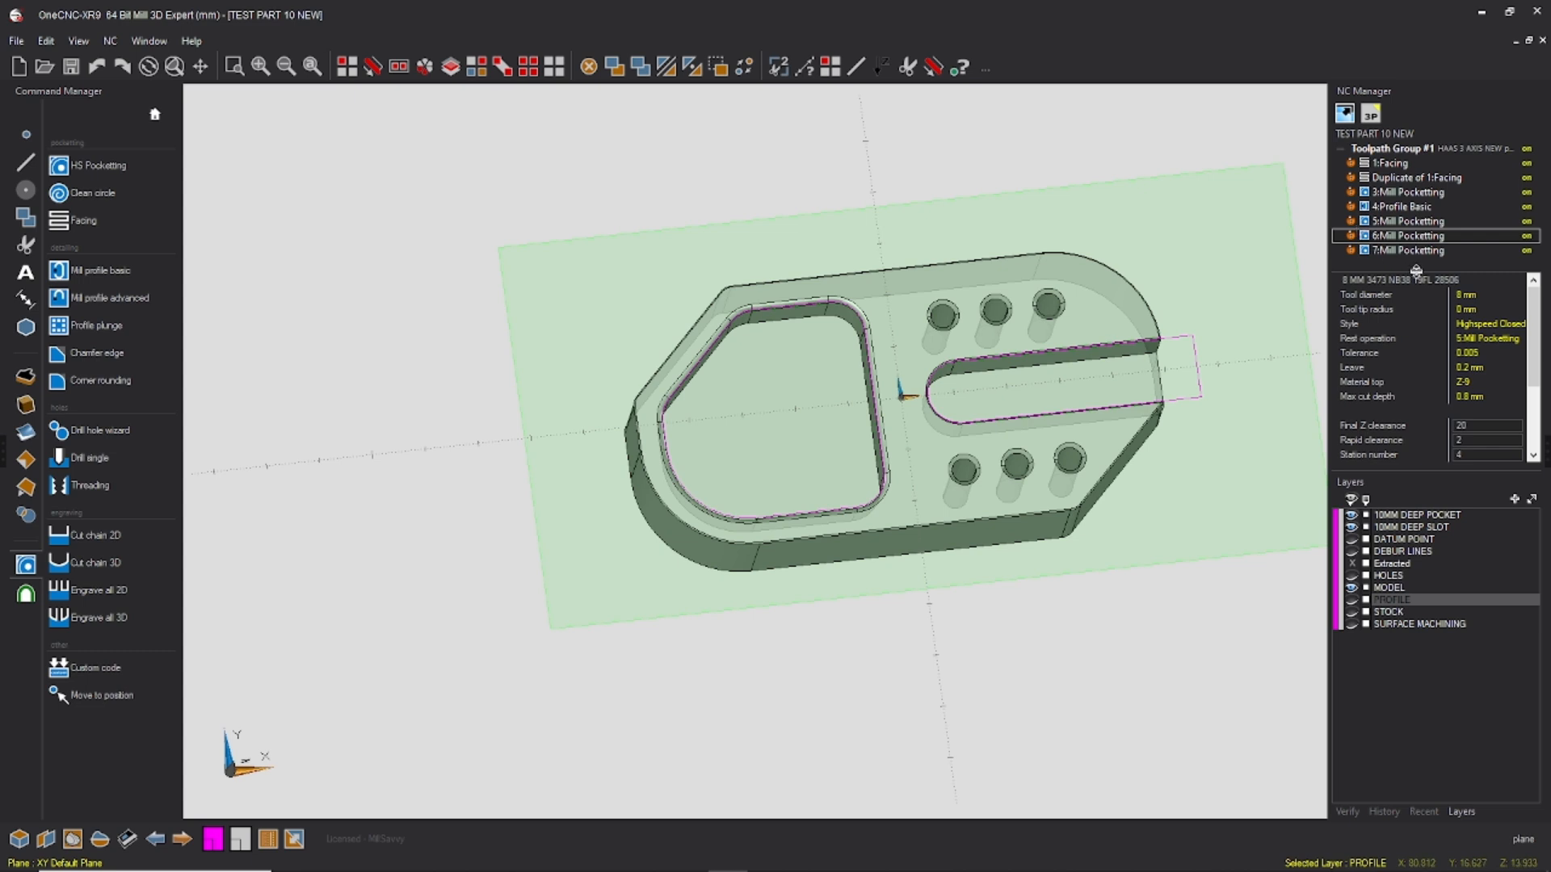
# Step: Examine the toolpath of 7:Mill Pocketting on the pocket floor and compare it with the two previous pocketing operations
pyautogui.click(1428, 251)
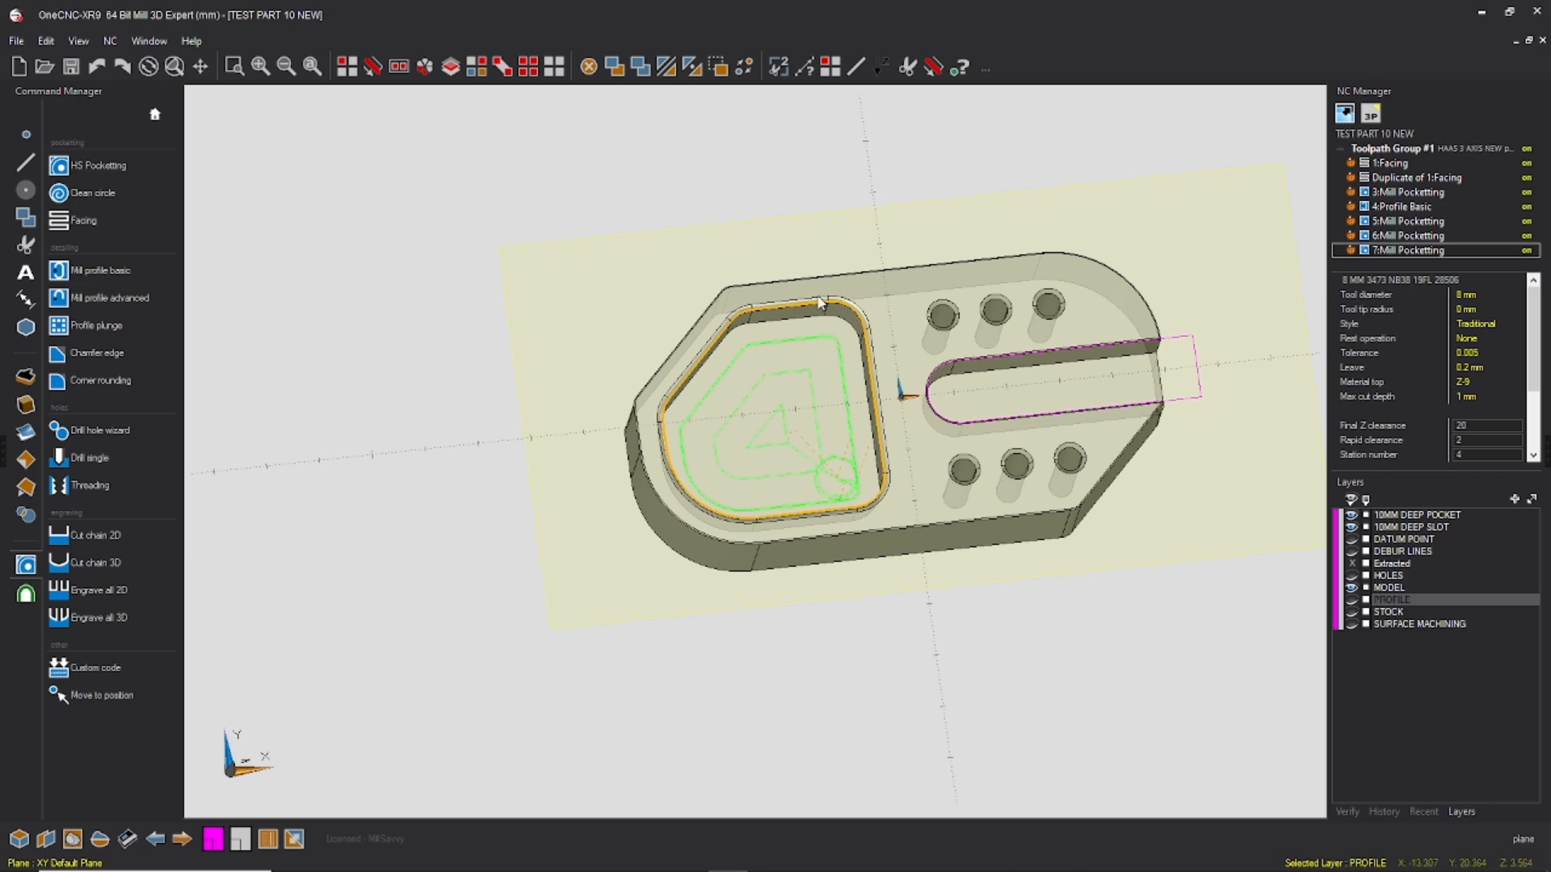
pyautogui.scroll(5, 858, 443)
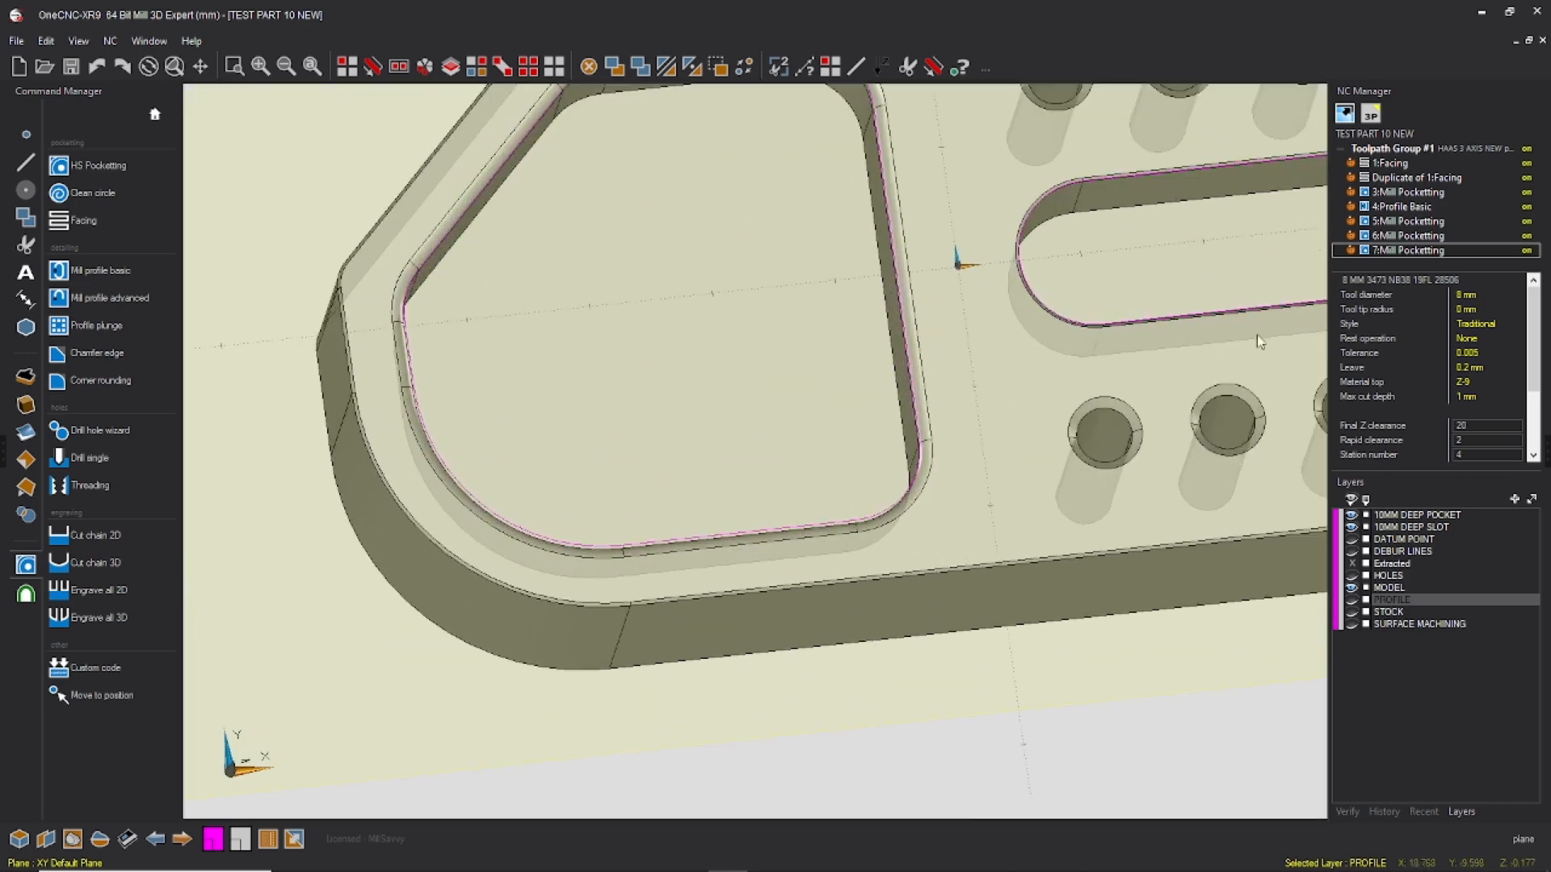
pyautogui.click(1413, 251)
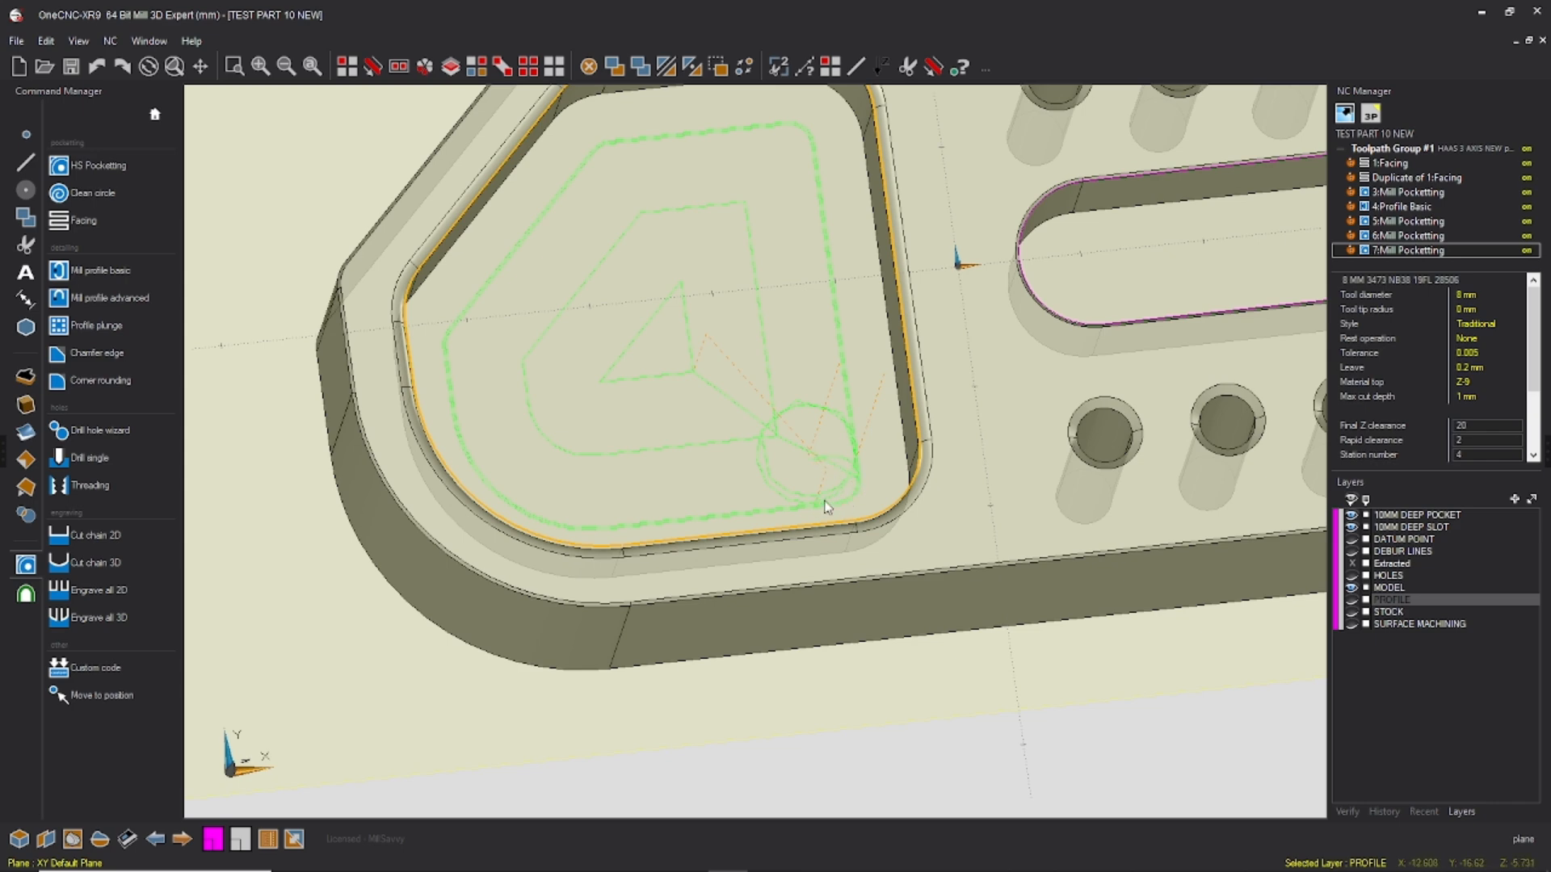
pyautogui.scroll(-5, 808, 321)
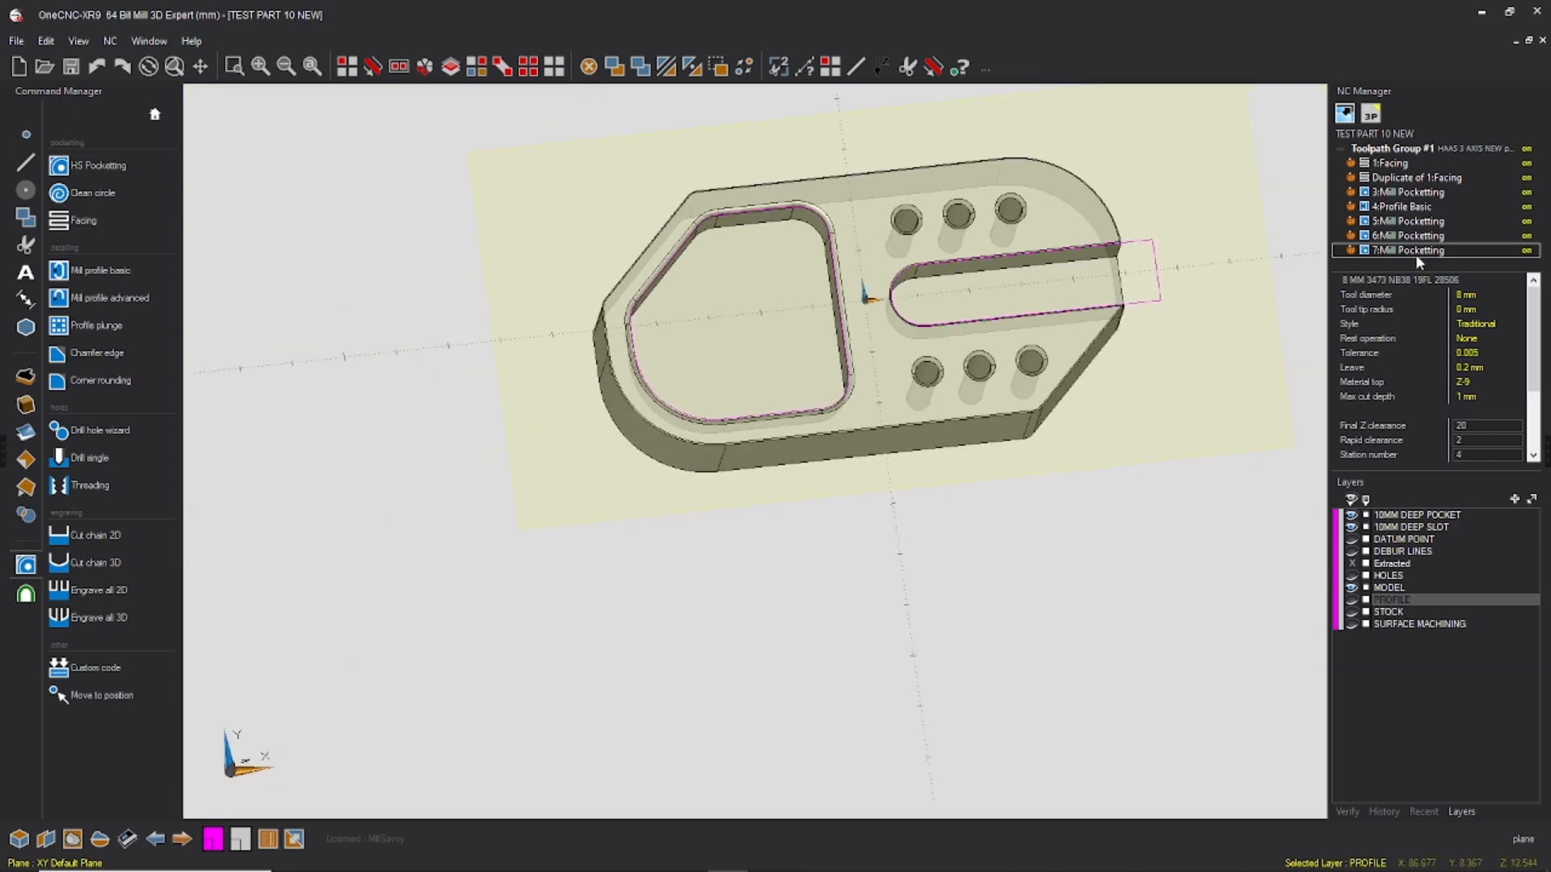
pyautogui.click(1418, 223)
pyautogui.click(1413, 236)
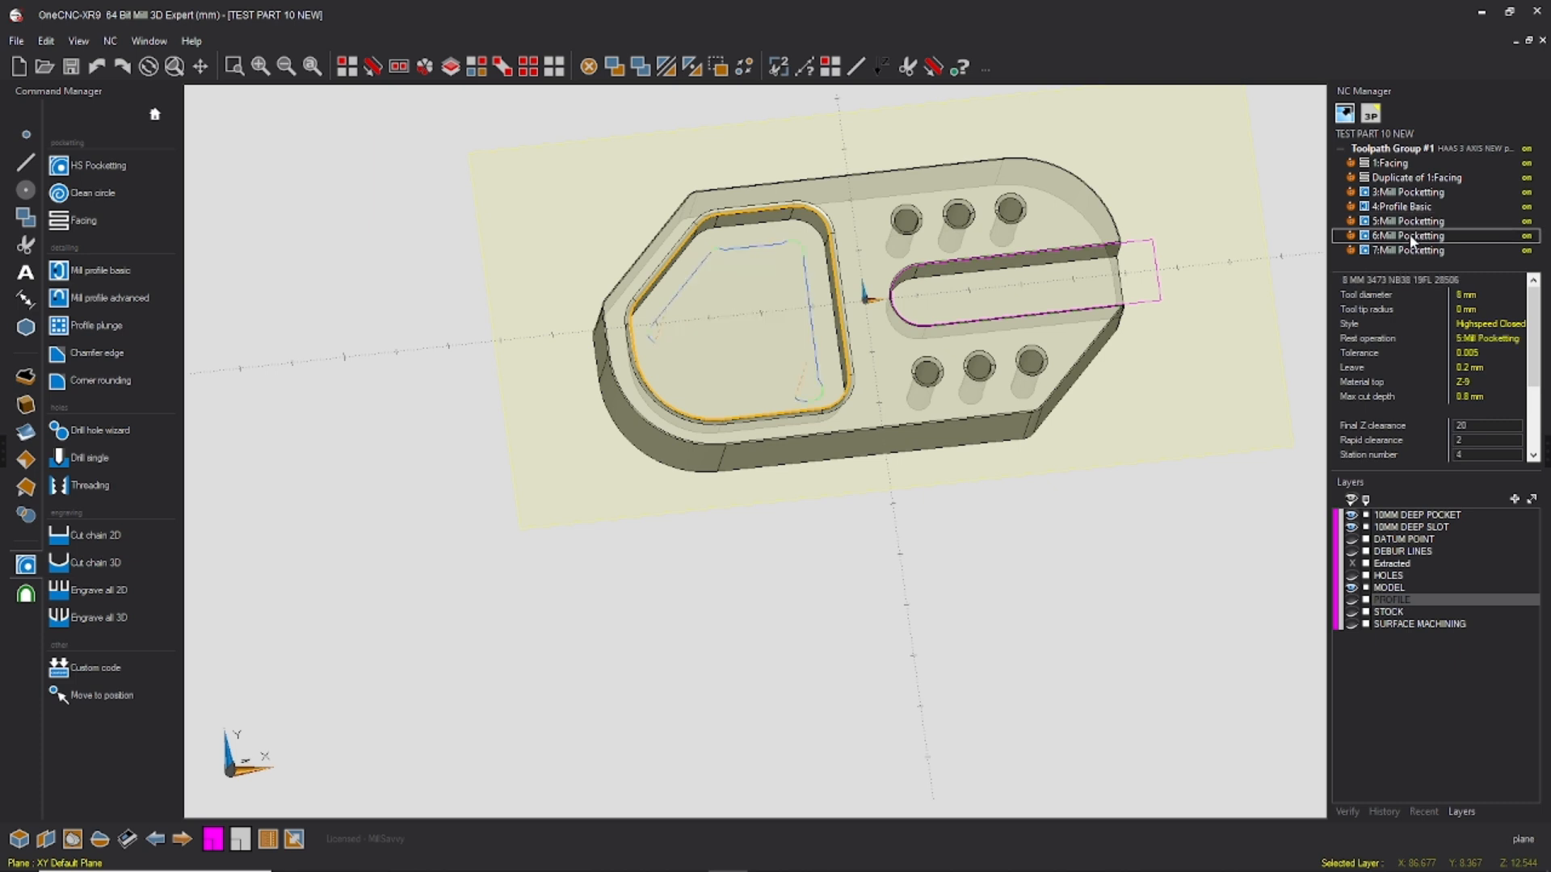
pyautogui.click(1414, 251)
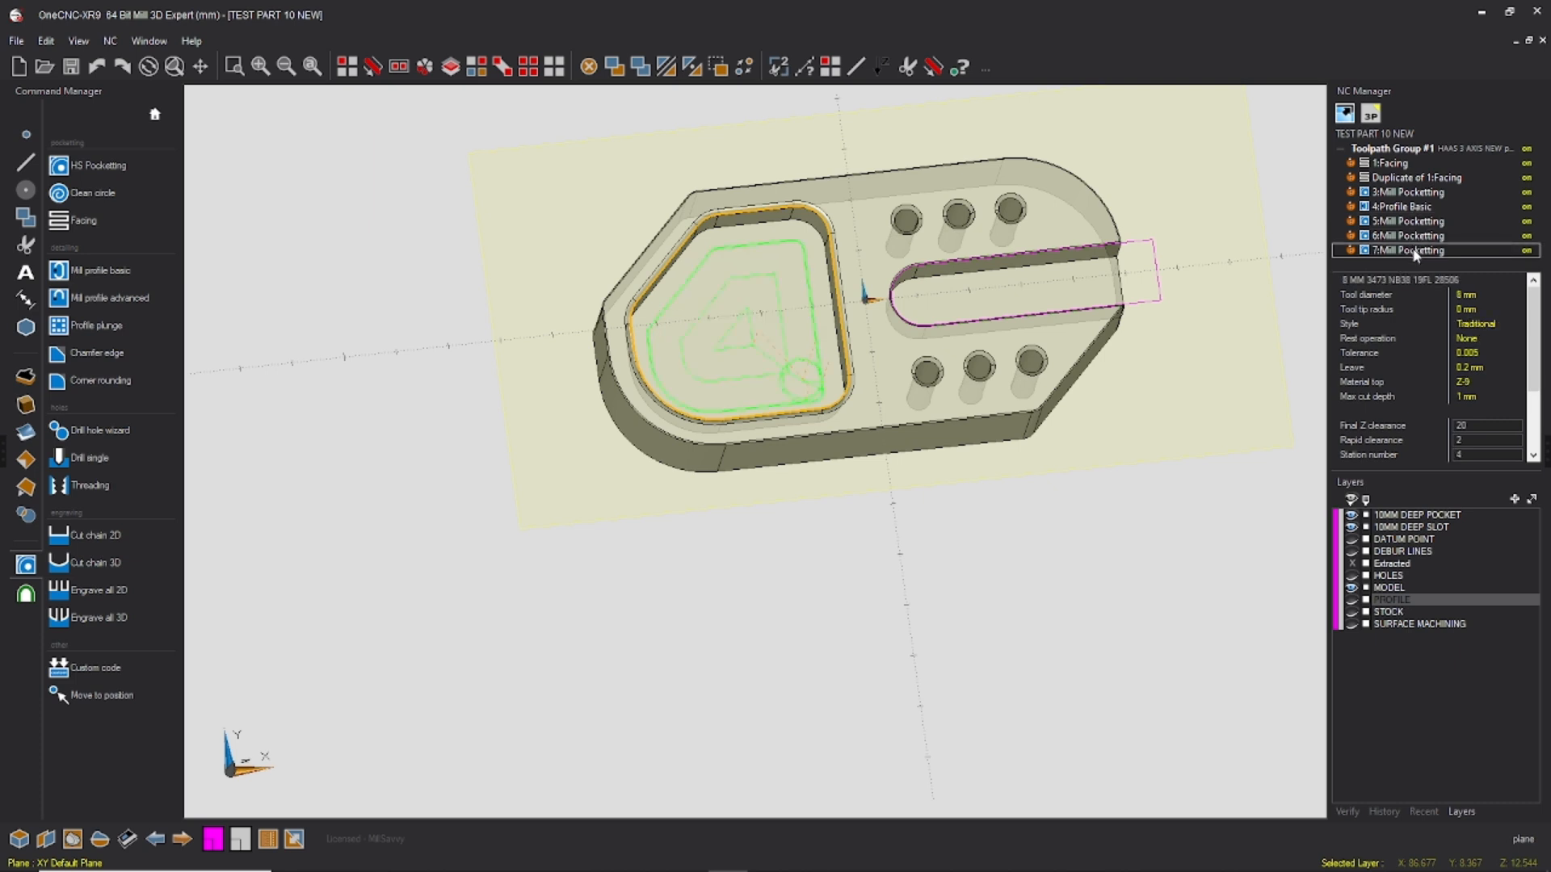
pyautogui.moveTo(1069, 315); pyautogui.dragTo(935, 274, button='middle')
pyautogui.moveTo(1087, 322)
pyautogui.mouseDown(button='middle')
pyautogui.moveTo(1092, 356)
pyautogui.moveTo(1071, 336)
pyautogui.mouseUp(button='middle')
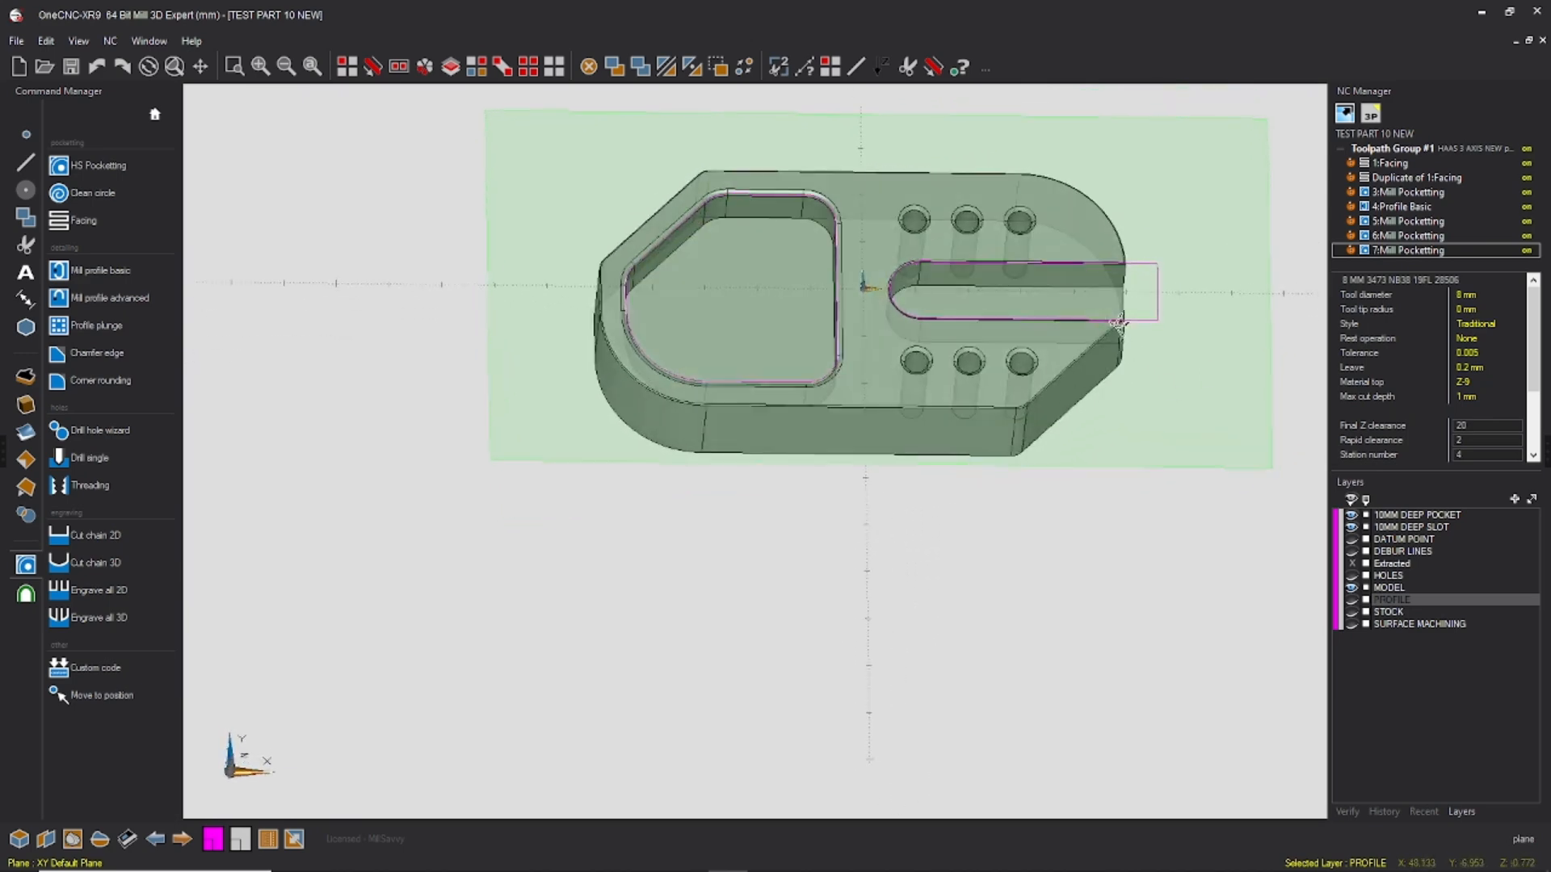
# Step: Make 10MM DEEP SLOT the current layer and draw connected lines from (50, 6) to (60, 6) and (60, -6) beyond the slot's open end
pyautogui.click(1415, 529)
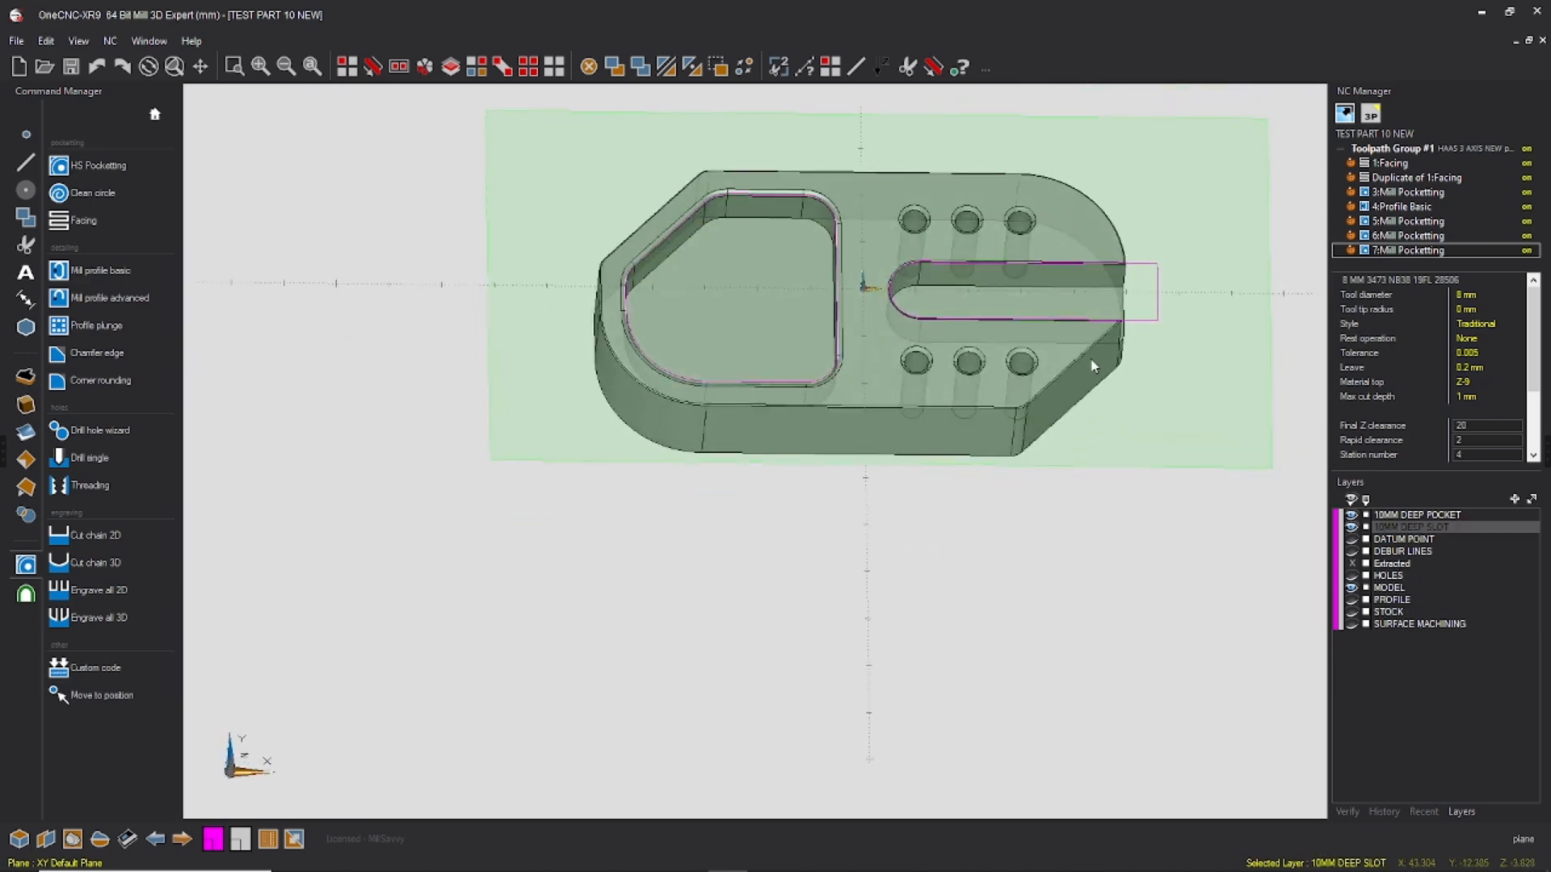
pyautogui.rightClick(1107, 428)
pyautogui.click(1107, 427)
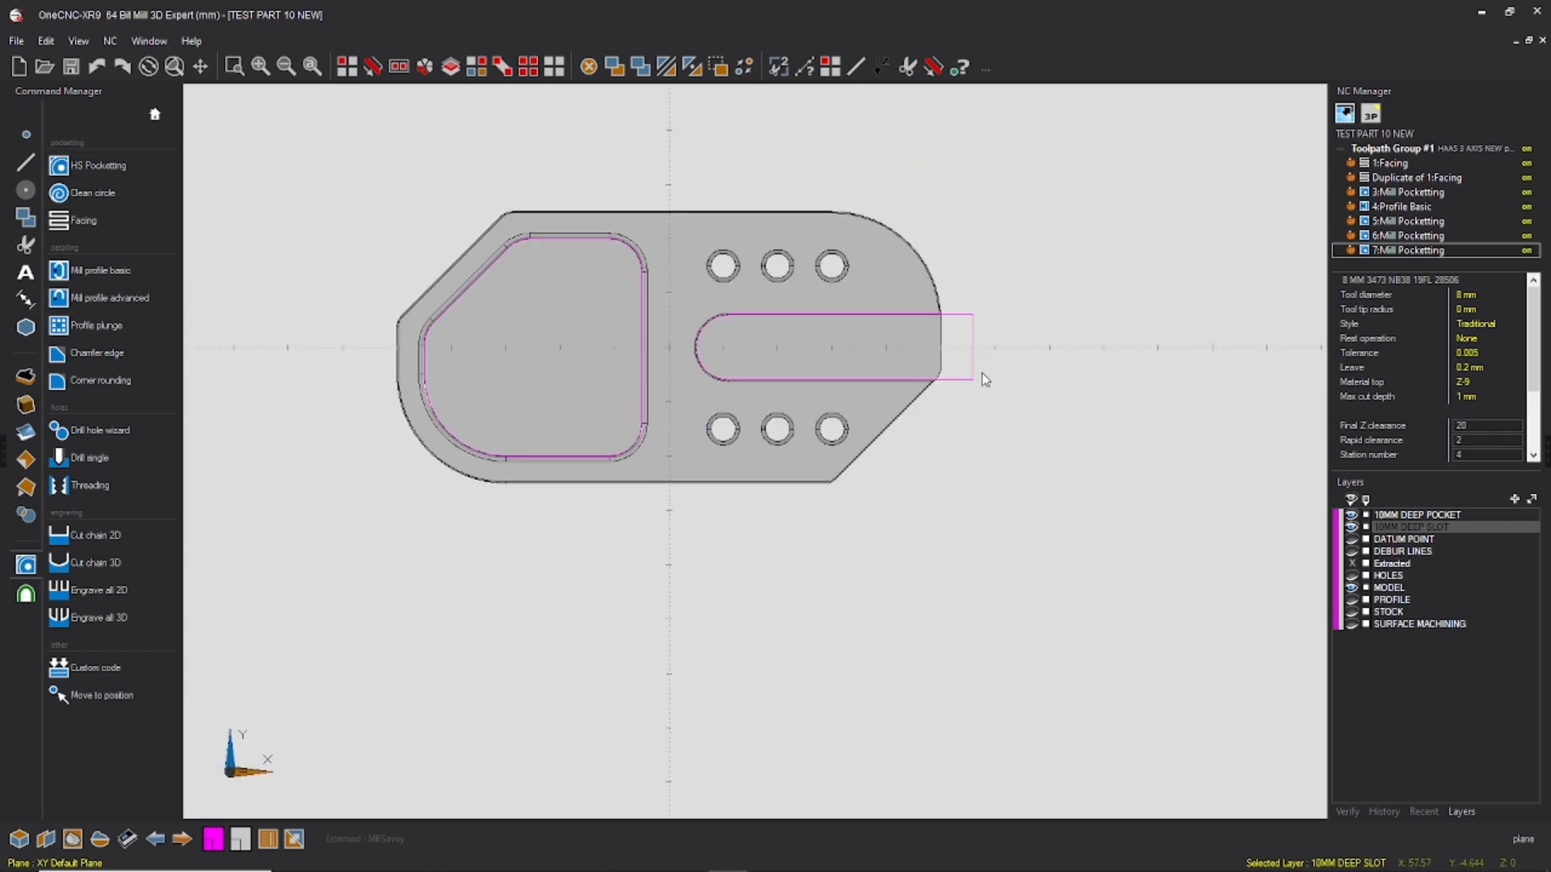
pyautogui.click(26, 162)
pyautogui.scroll(5, 942, 346)
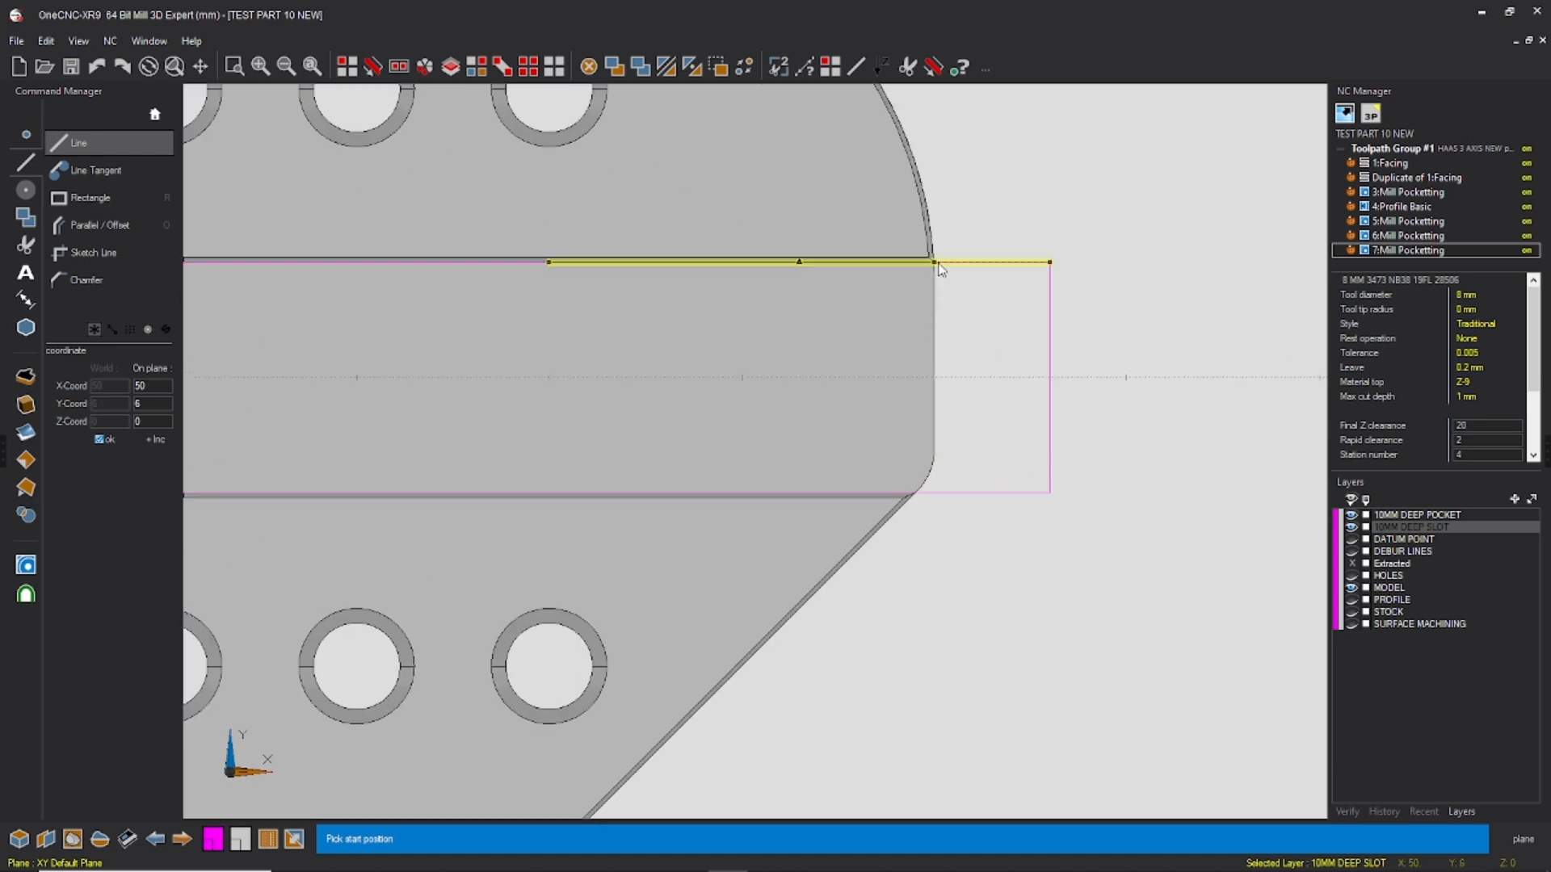
pyautogui.click(939, 267)
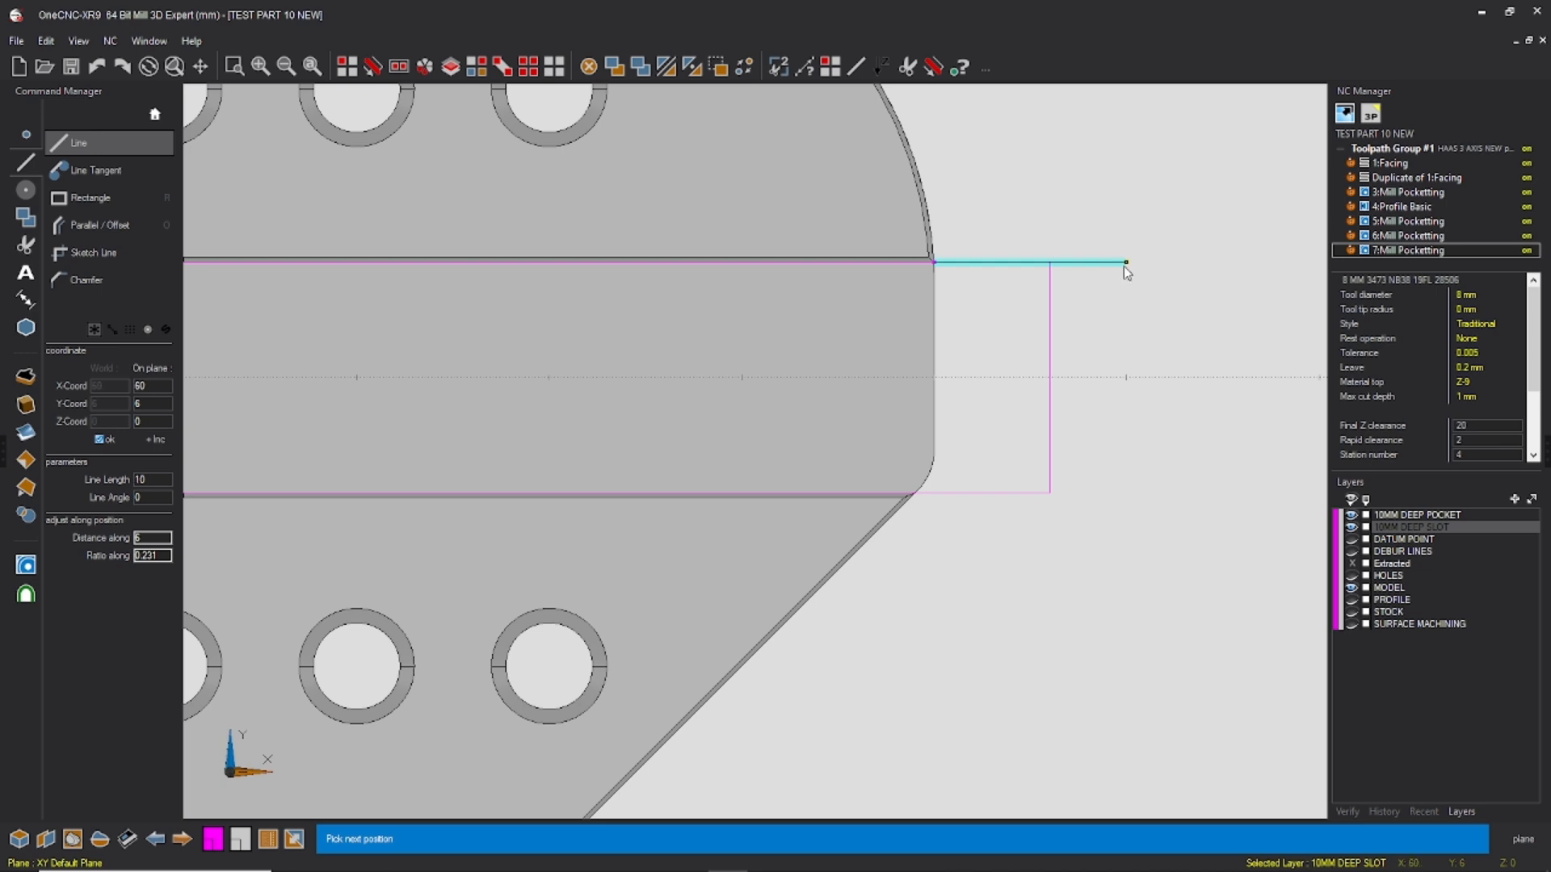
pyautogui.click(1125, 263)
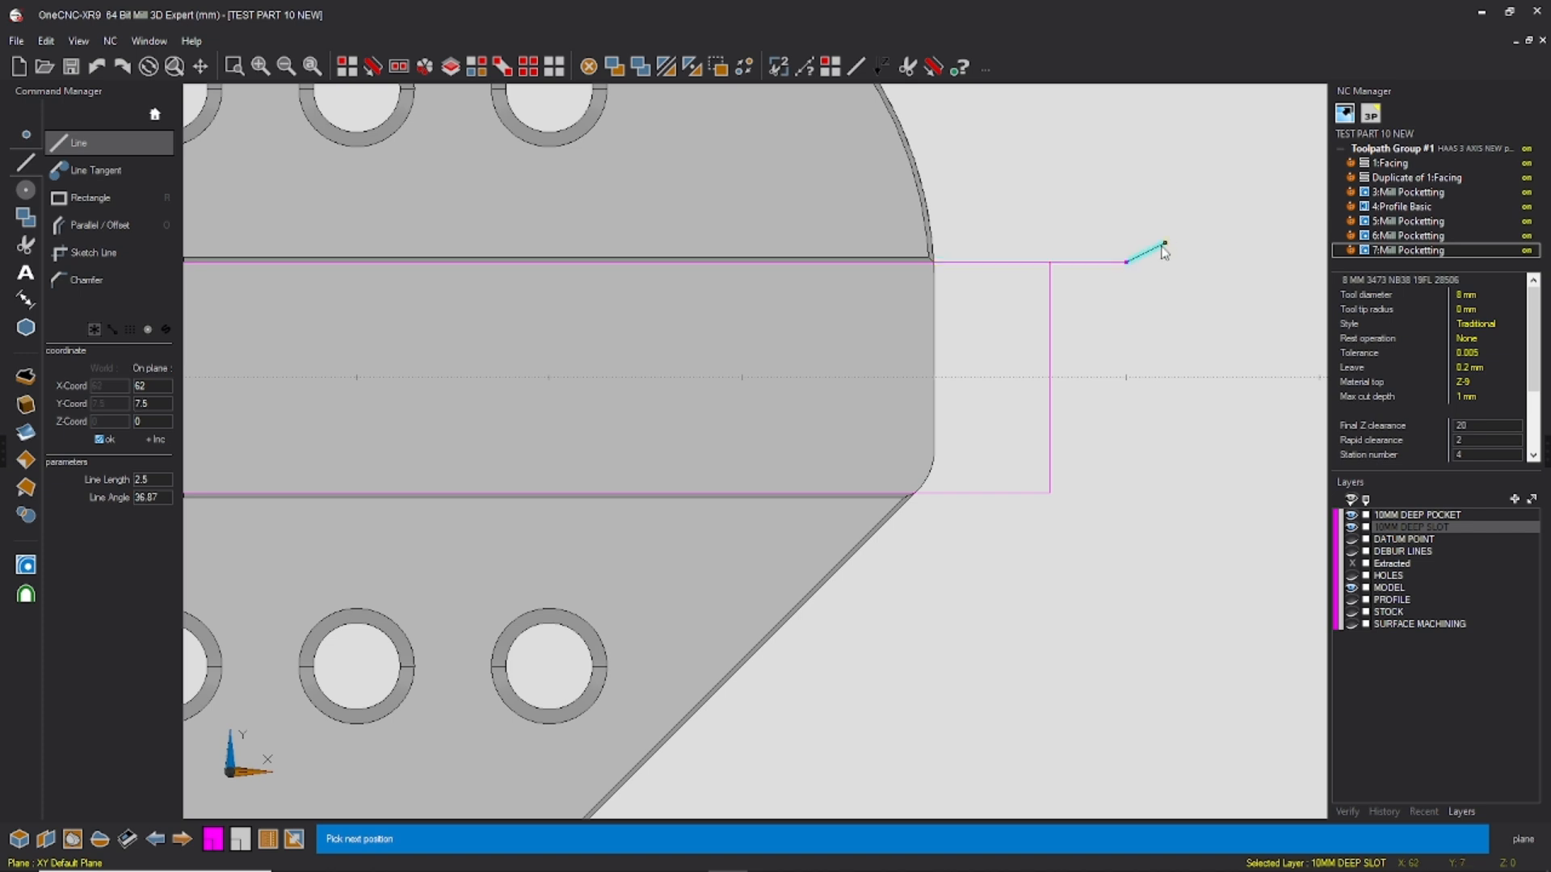
pyautogui.click(1135, 495)
pyautogui.press('Escape')
# Step: Remove the slot outline's old end line, the upper line pieces beside it and the lower side line with Scissors
pyautogui.click(909, 68)
pyautogui.click(1065, 263)
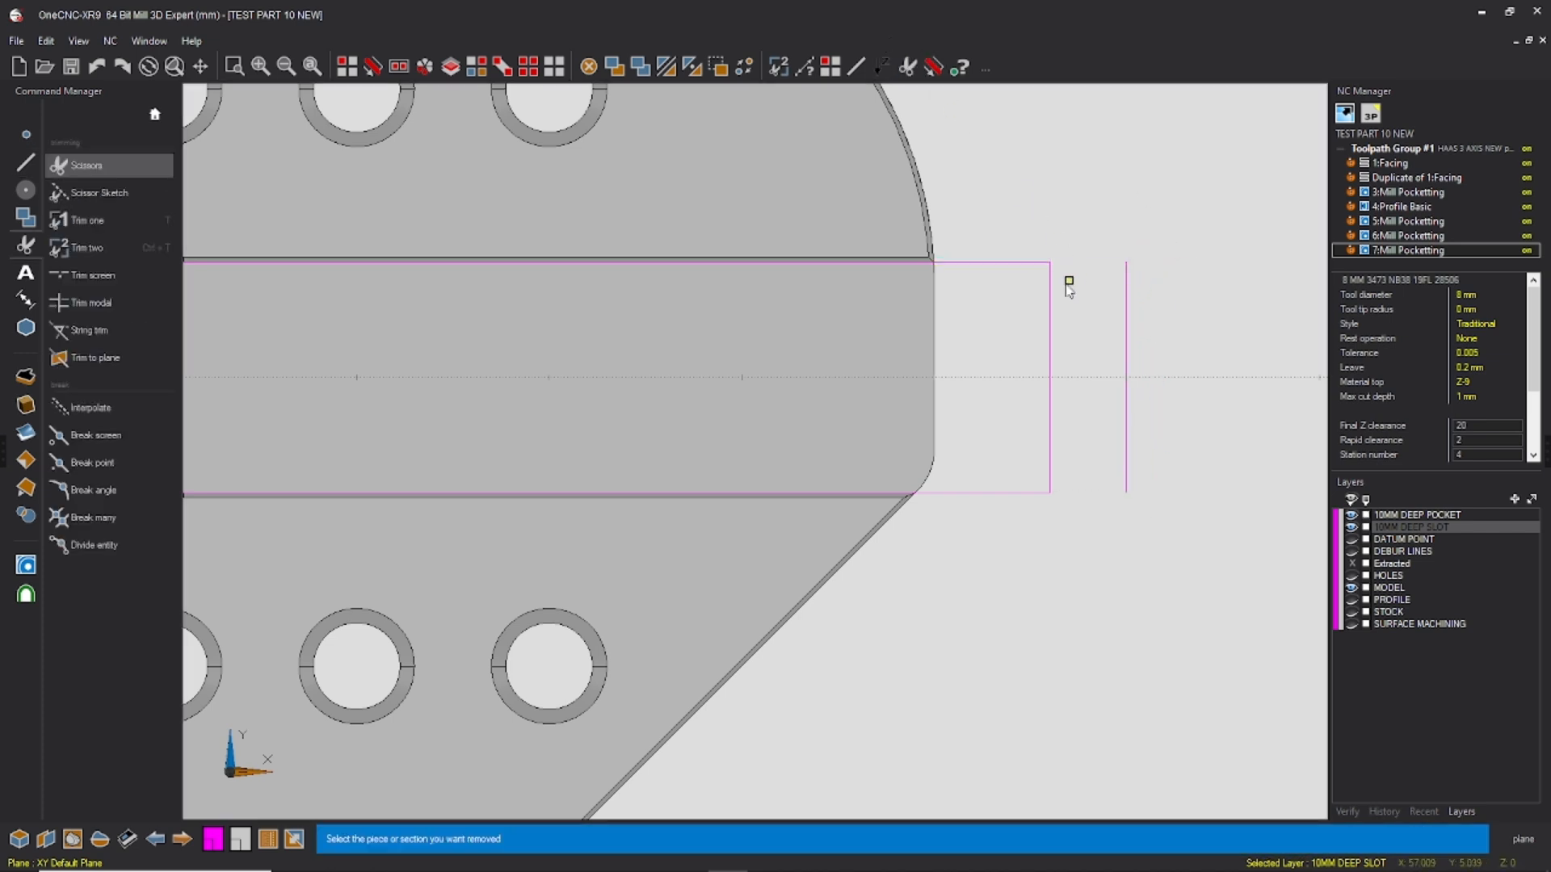
pyautogui.click(1002, 264)
pyautogui.click(1049, 410)
pyautogui.click(1026, 494)
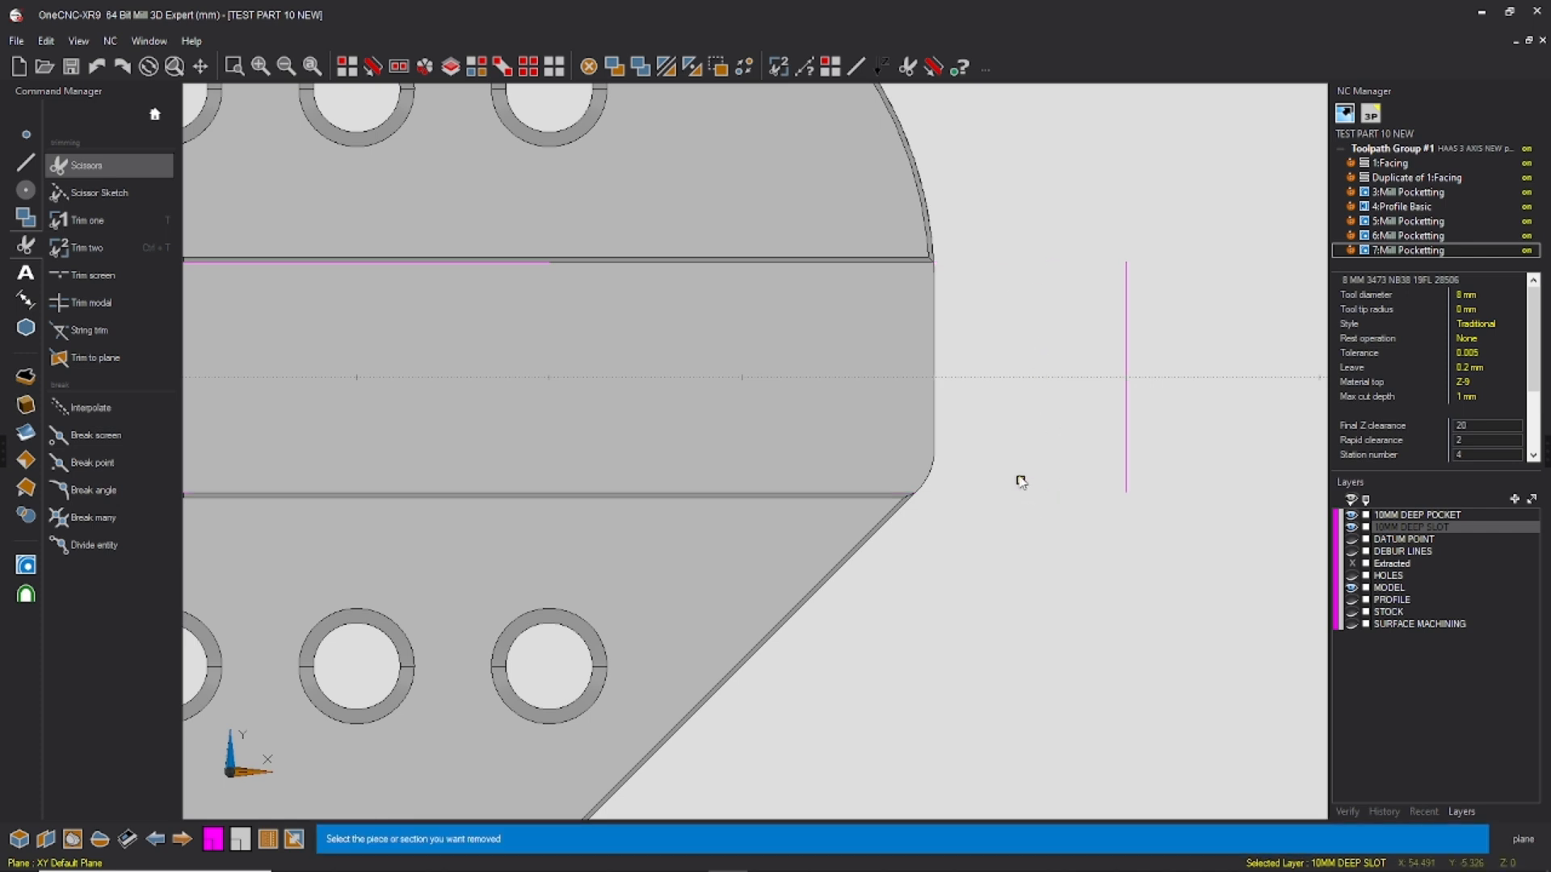
# Step: Extend the slot's remaining upper side line to meet the new vertical end line with Trim two
pyautogui.scroll(-1, 999, 297)
pyautogui.scroll(-1, 999, 297)
pyautogui.hotkey('ctrl', 't')
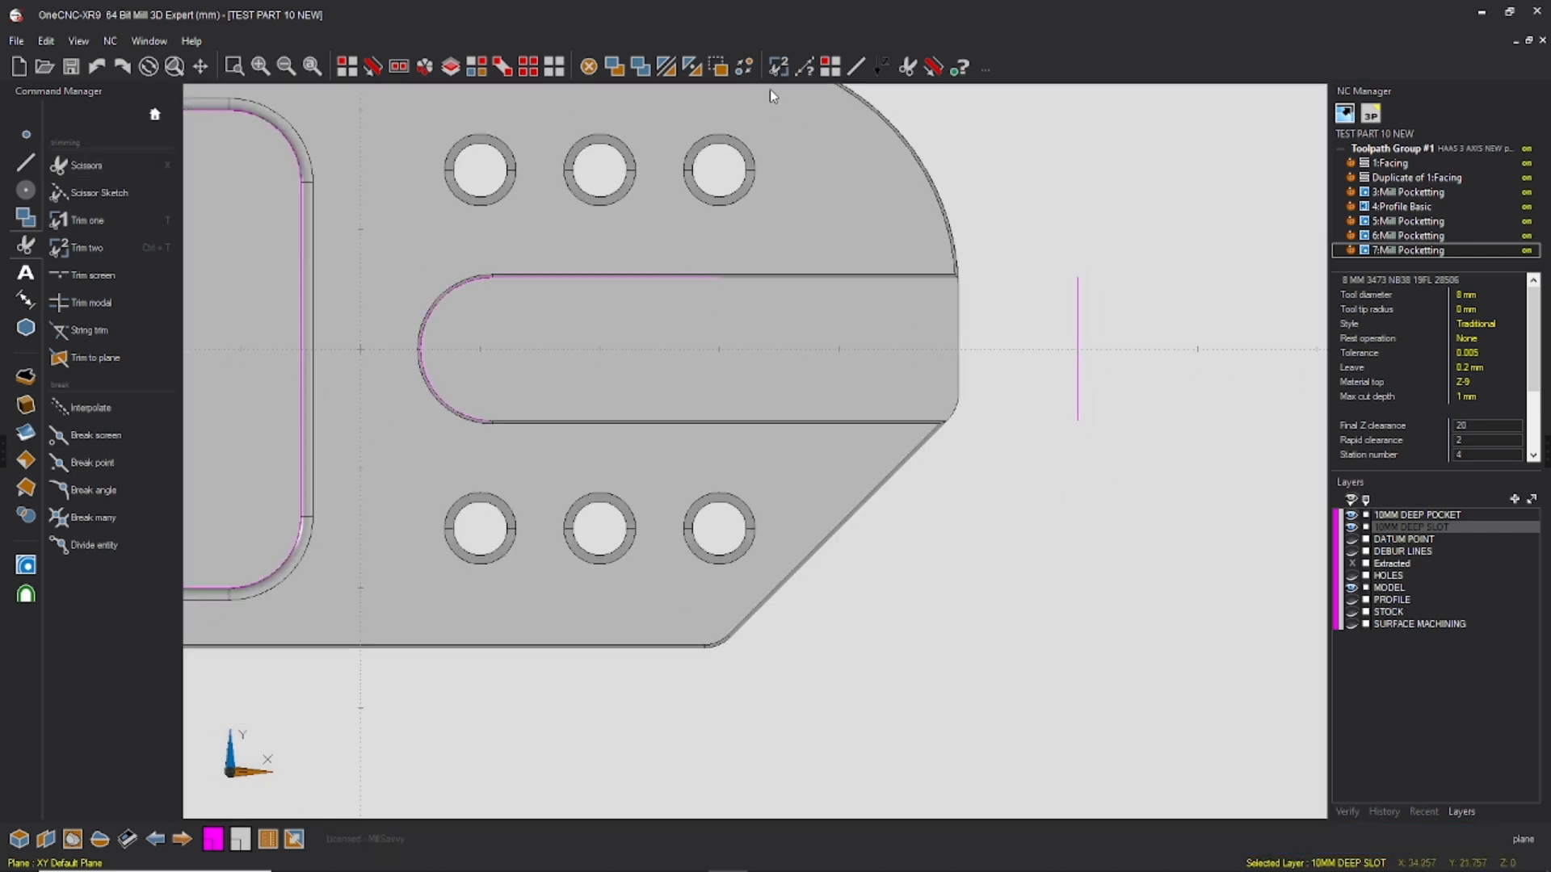
pyautogui.click(705, 278)
pyautogui.click(1076, 358)
# Step: Try to trim the vertical end line together with the slot's inner arc, and undo the trim
pyautogui.click(1074, 415)
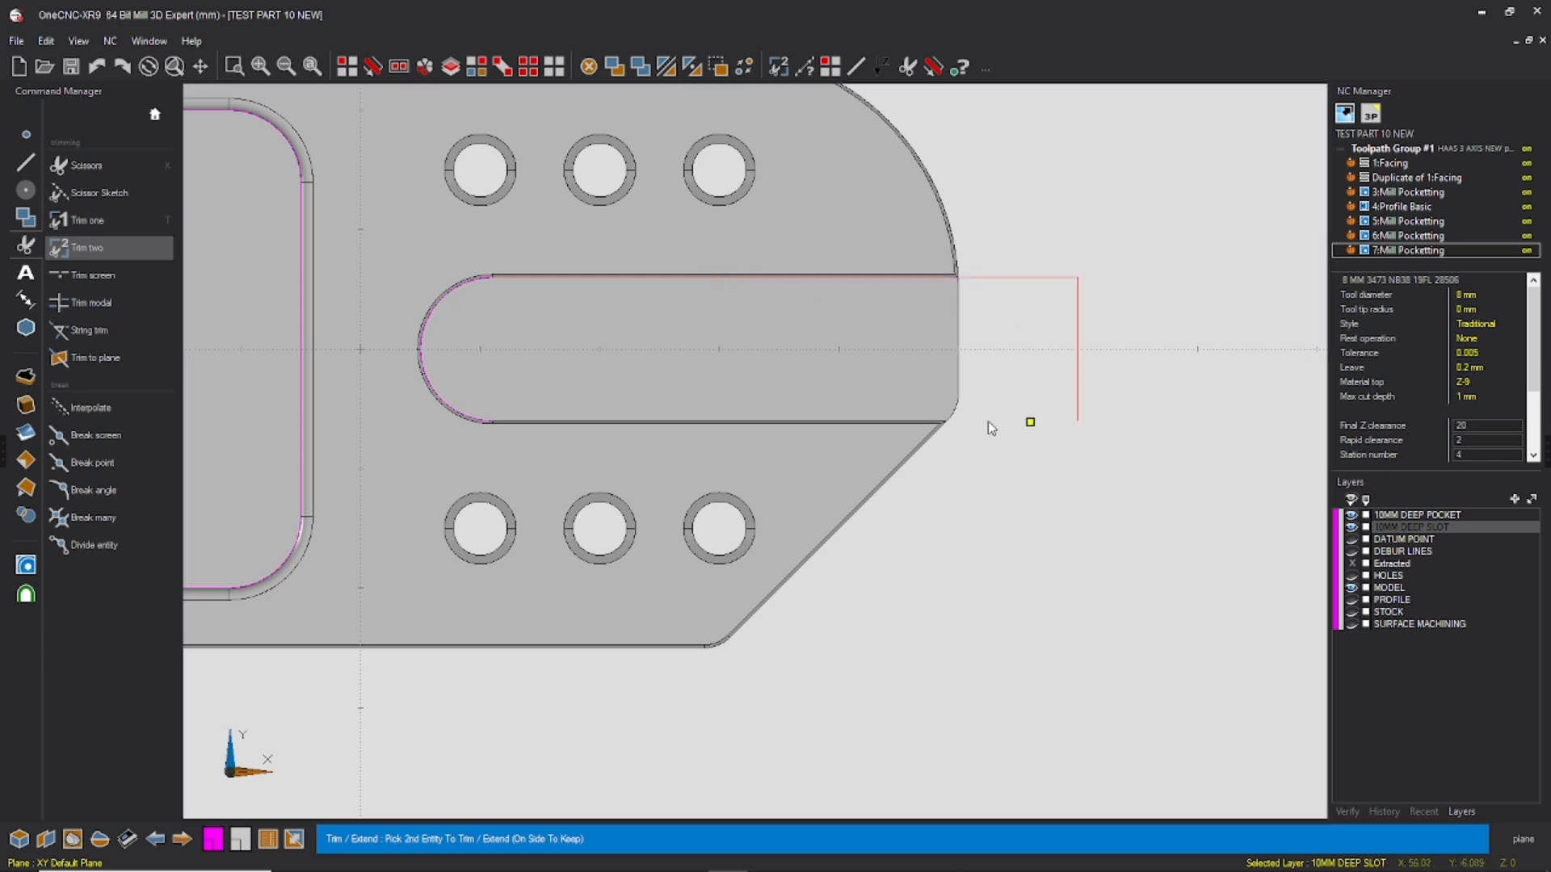
pyautogui.click(503, 422)
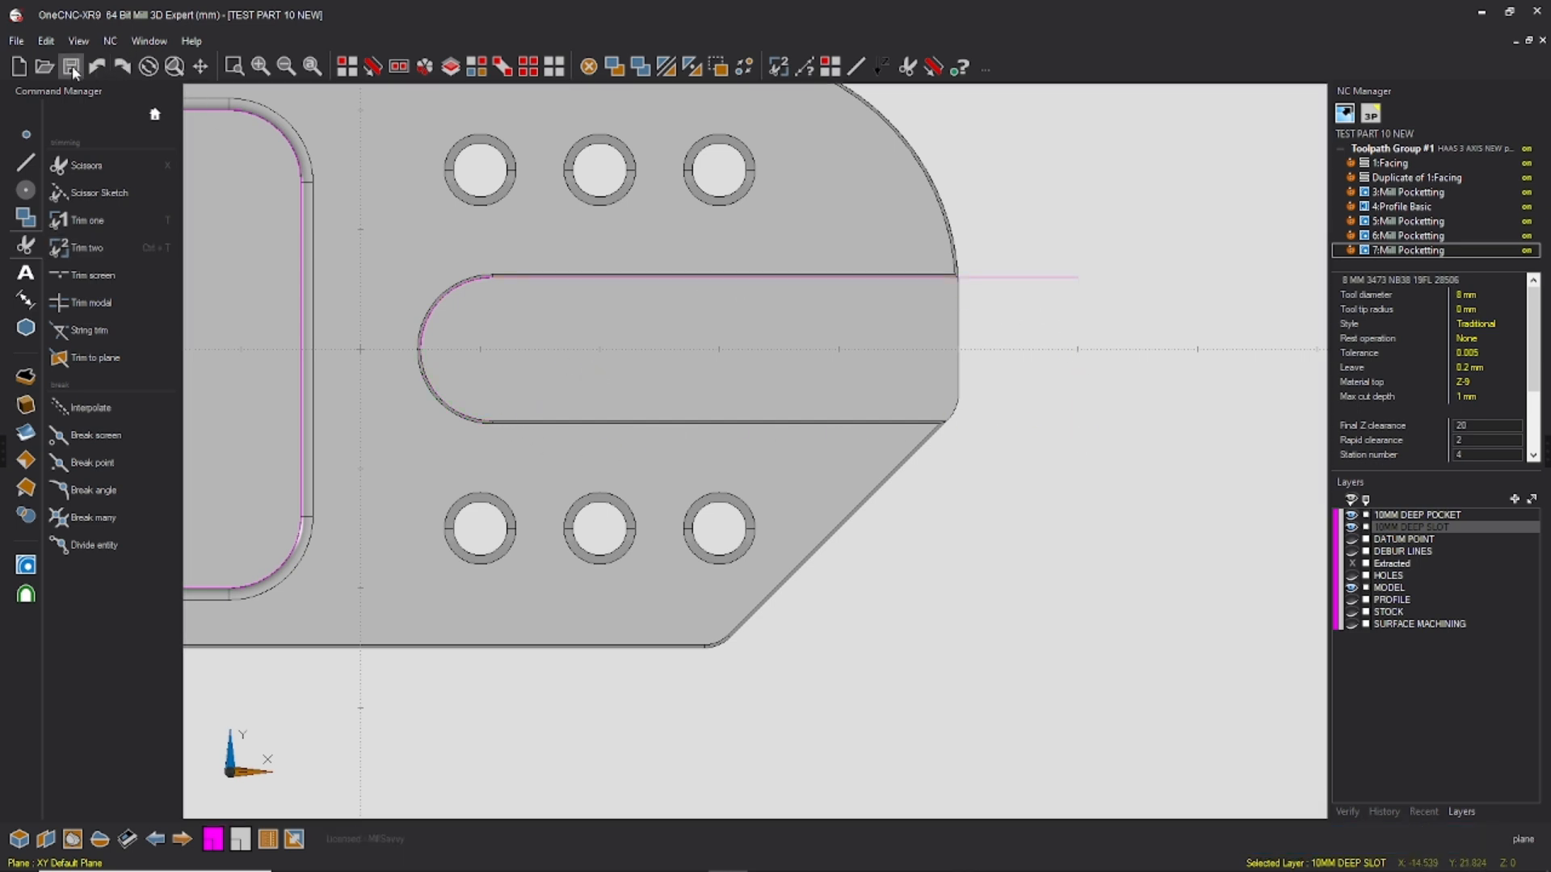
pyautogui.click(97, 71)
# Step: Draw the lower side line of the slot from the inner arc's end to the lower end of the vertical line
pyautogui.click(27, 162)
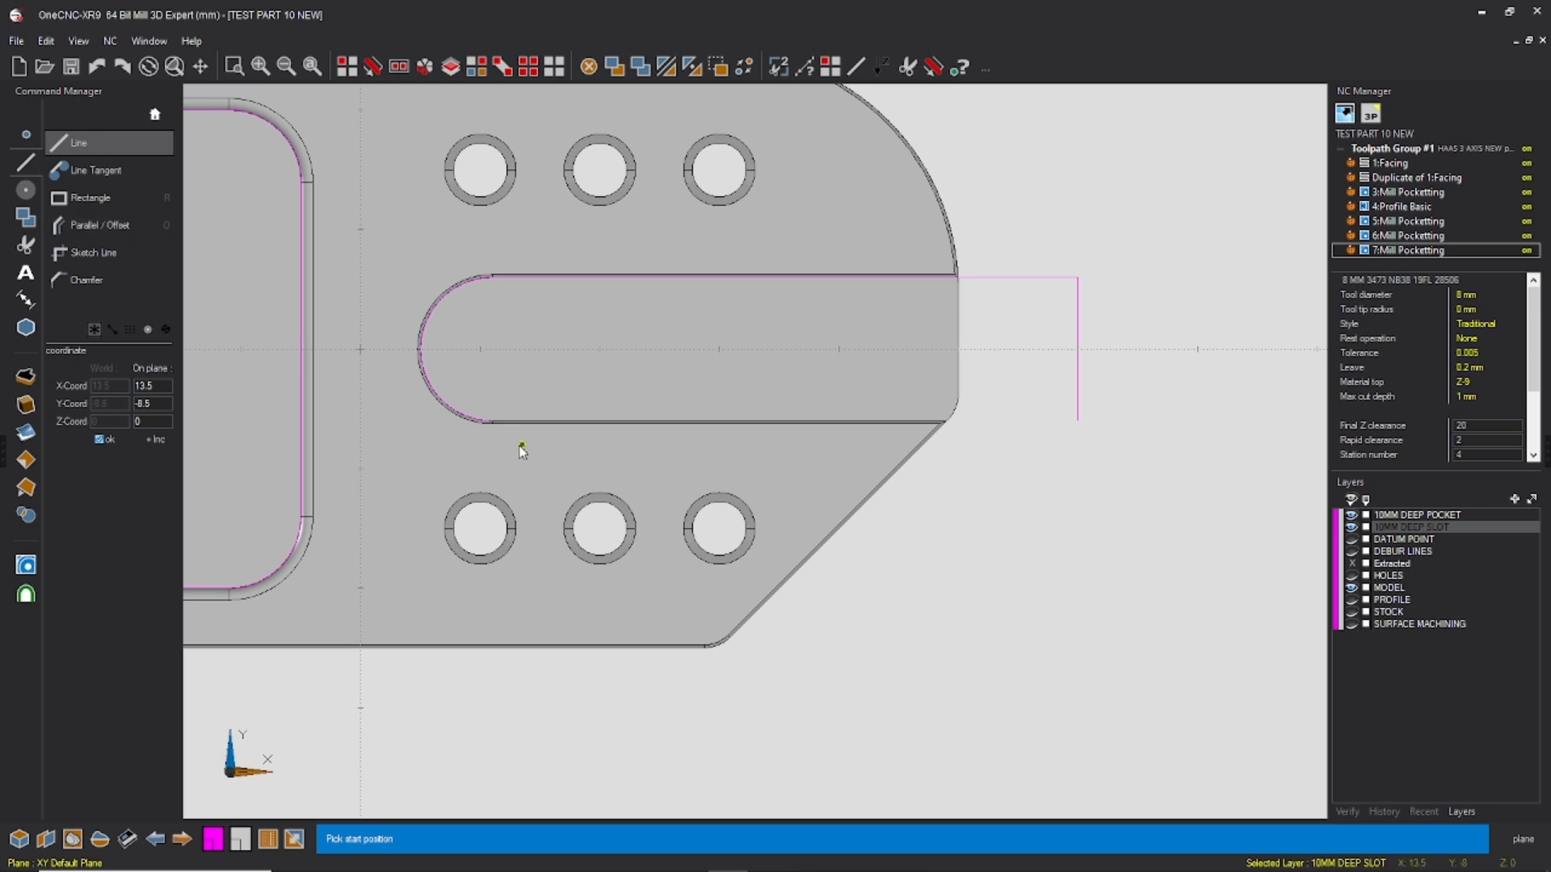
pyautogui.click(492, 421)
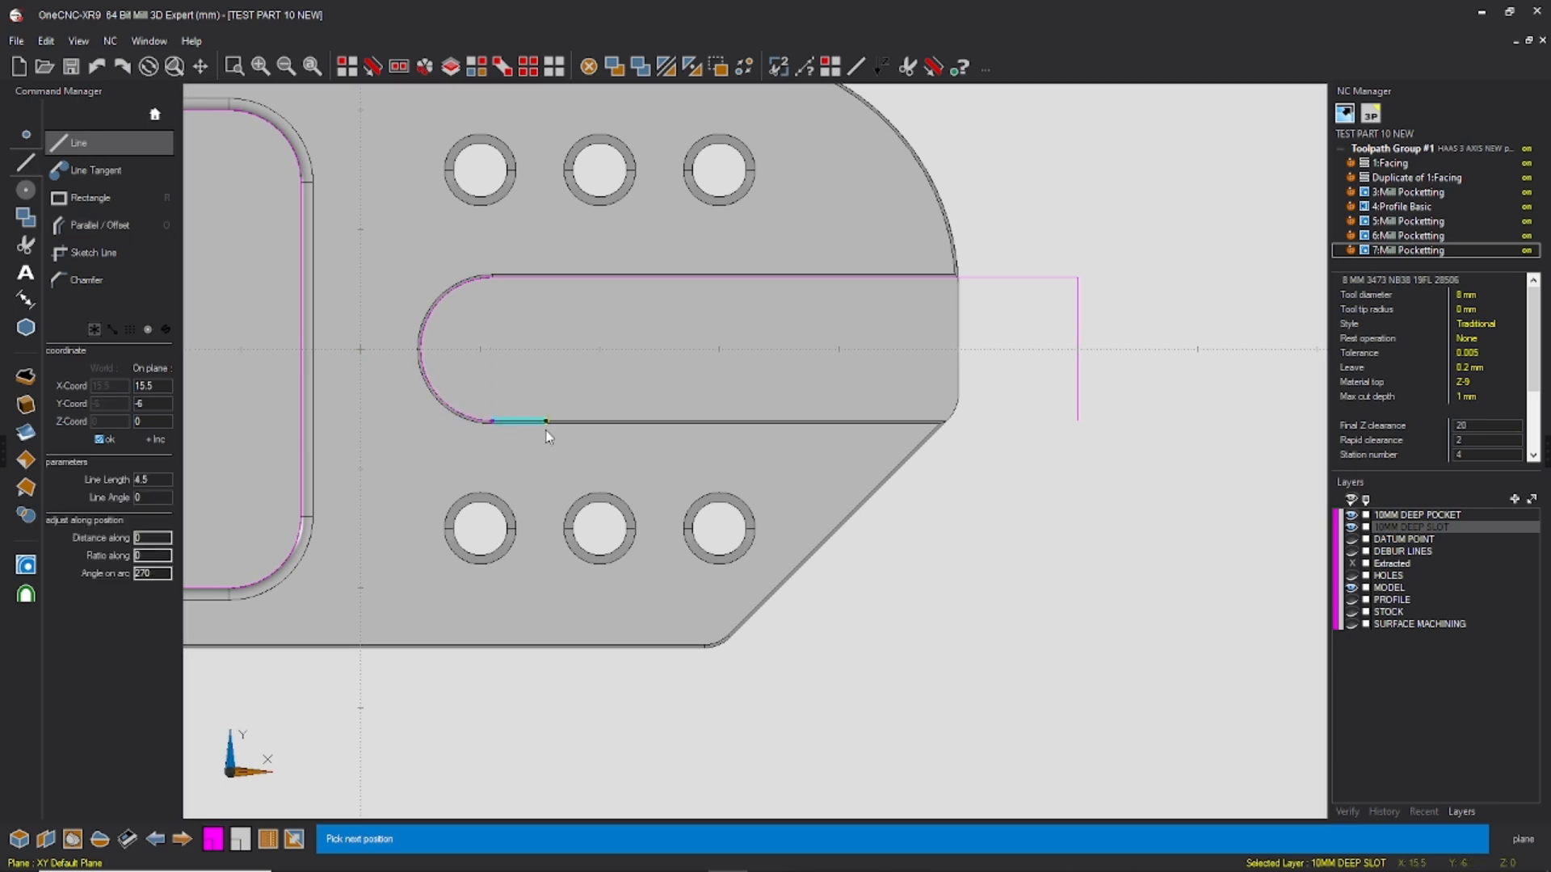
pyautogui.click(1079, 422)
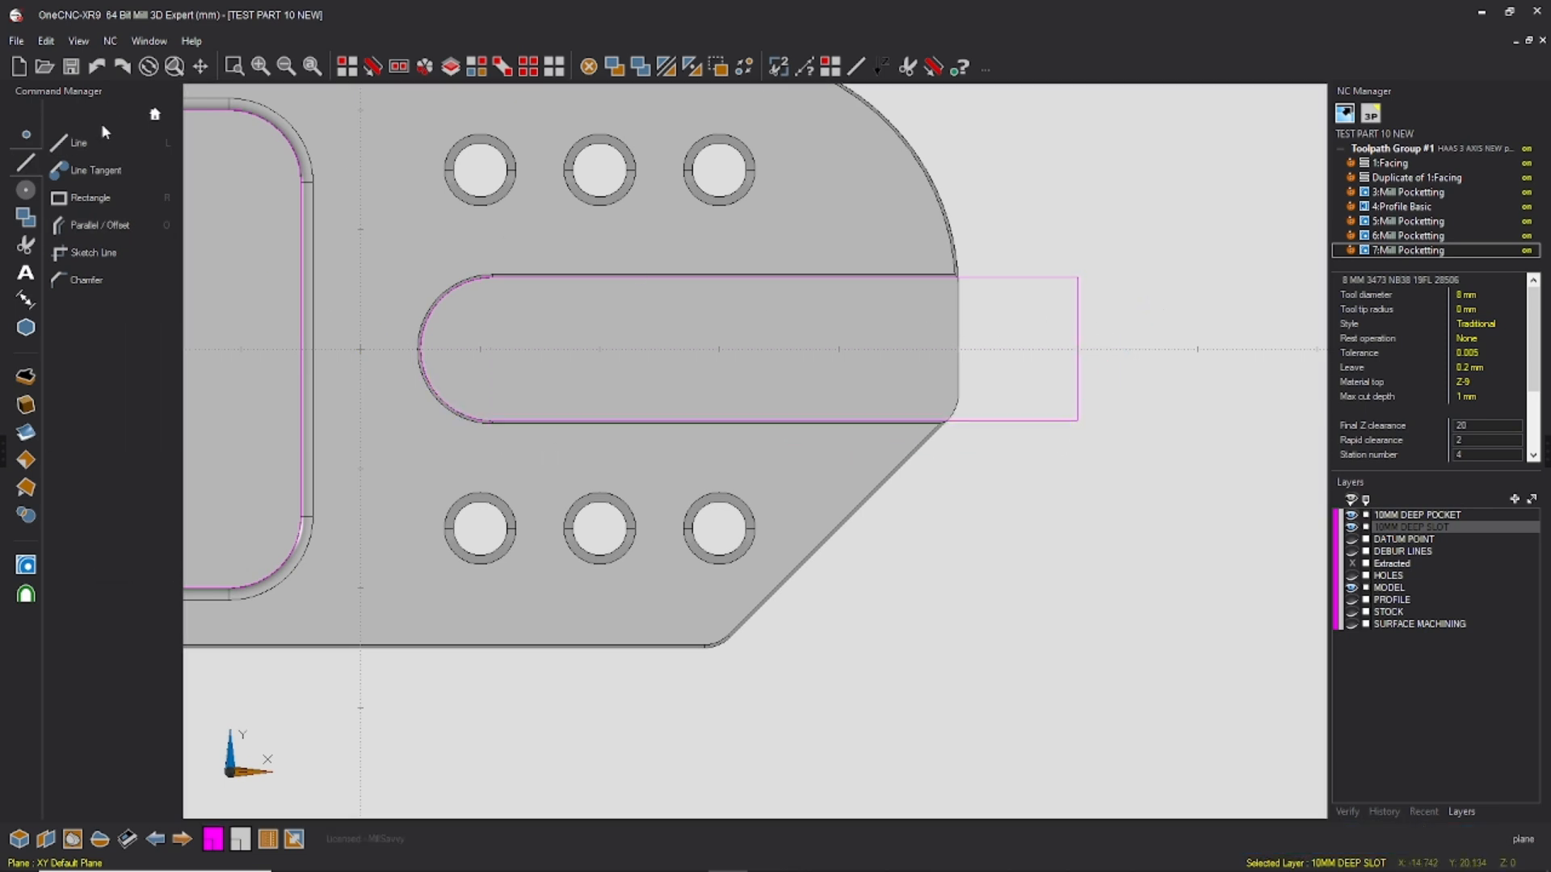
# Step: Offset the slot outline's vertical end line 4.5 mm inward
pyautogui.click(122, 227)
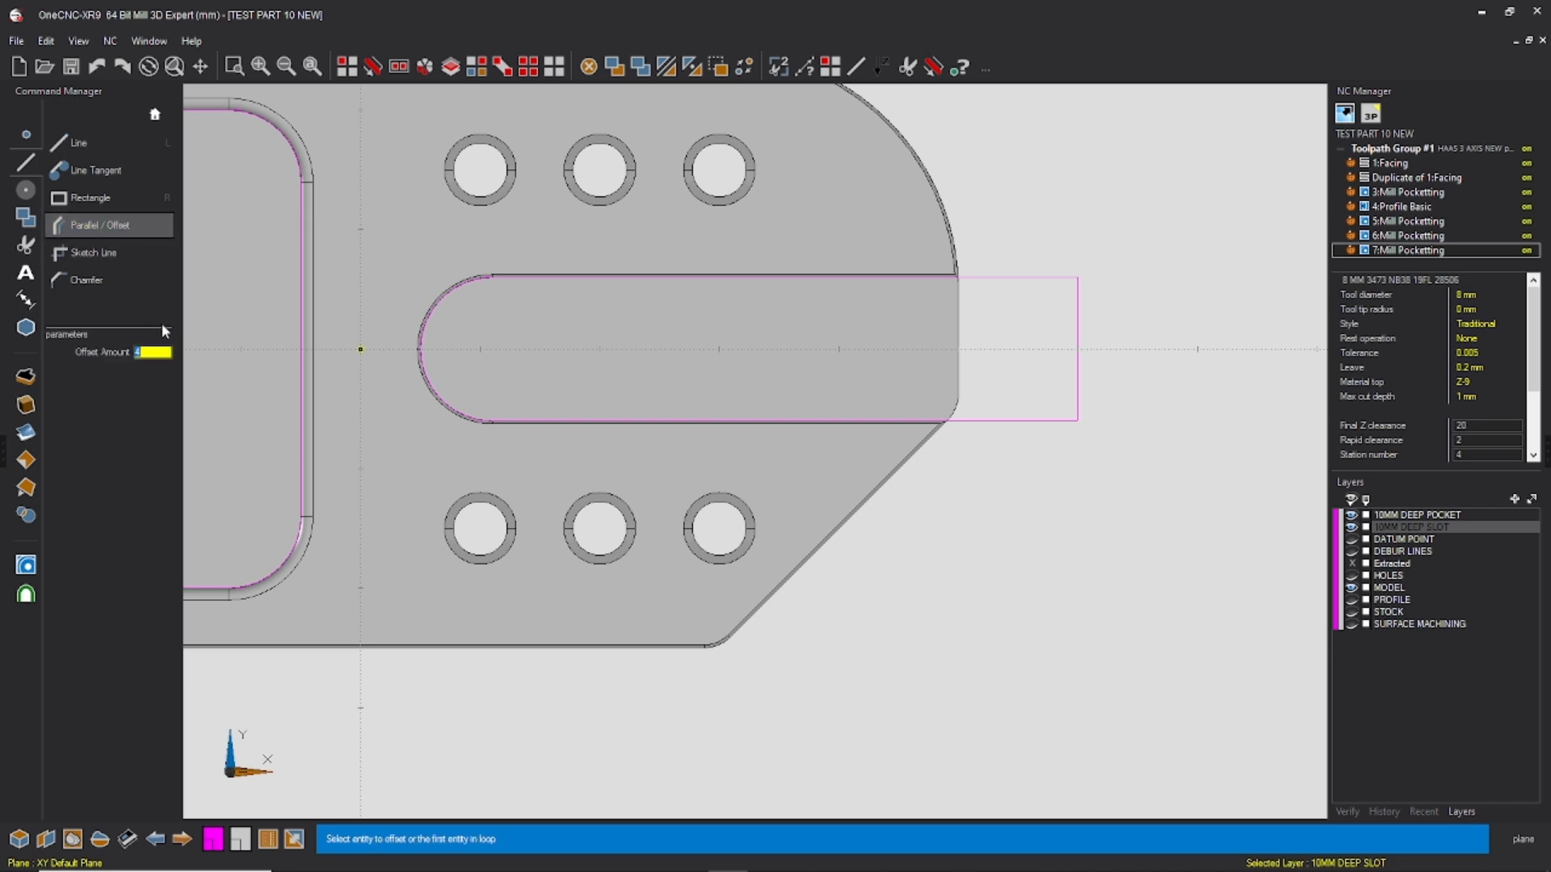
pyautogui.click(300, 369)
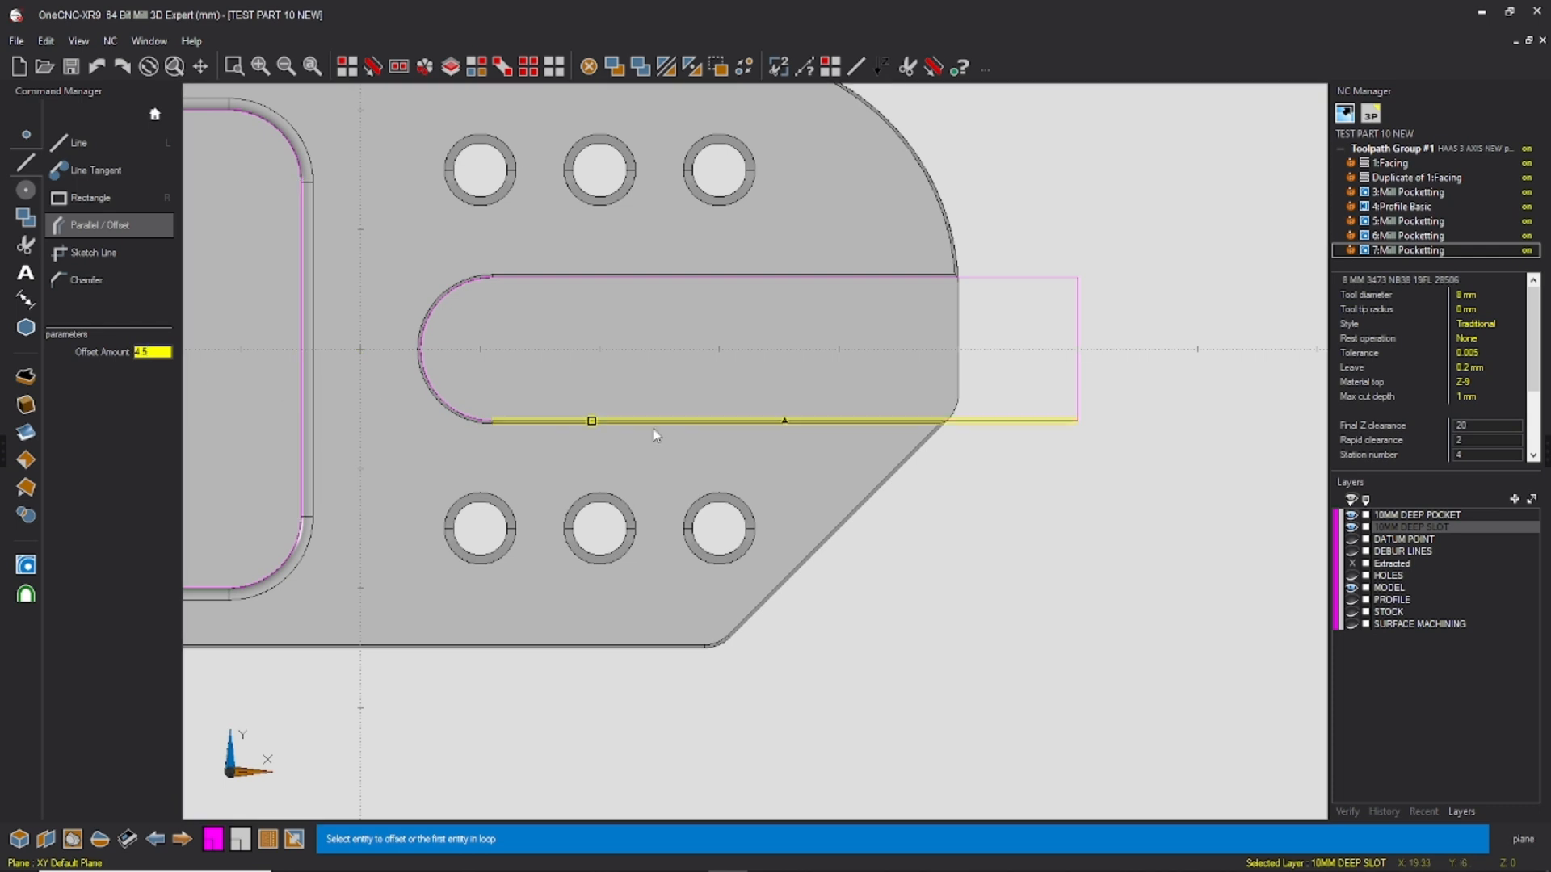
pyautogui.click(1077, 360)
pyautogui.click(1026, 361)
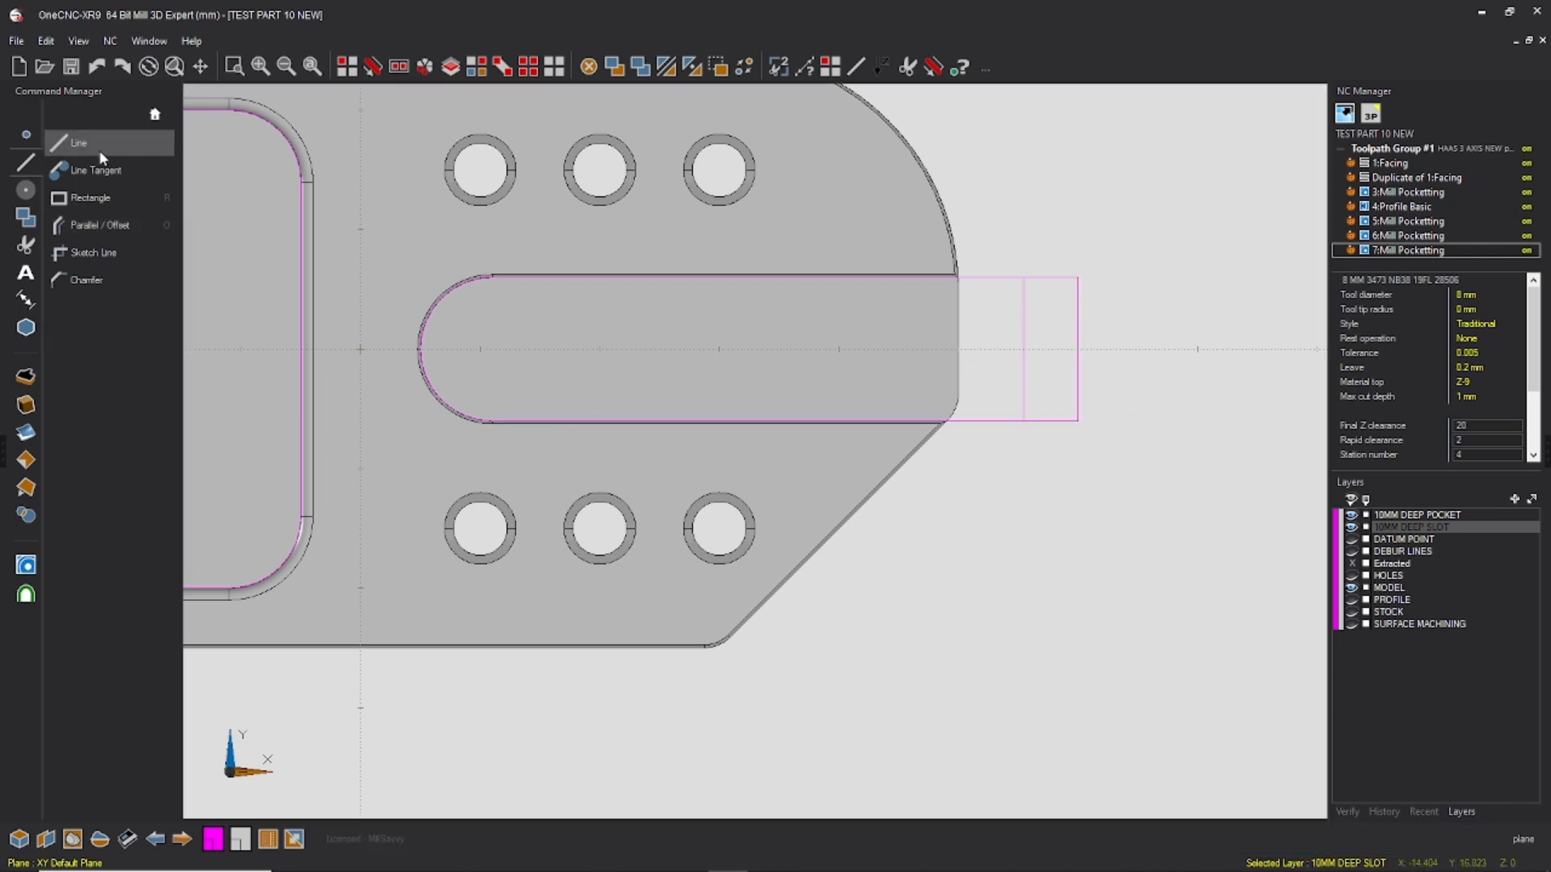
# Step: Draw an 8.5 mm diameter circle centred on the midpoint of the offset line
pyautogui.click(25, 194)
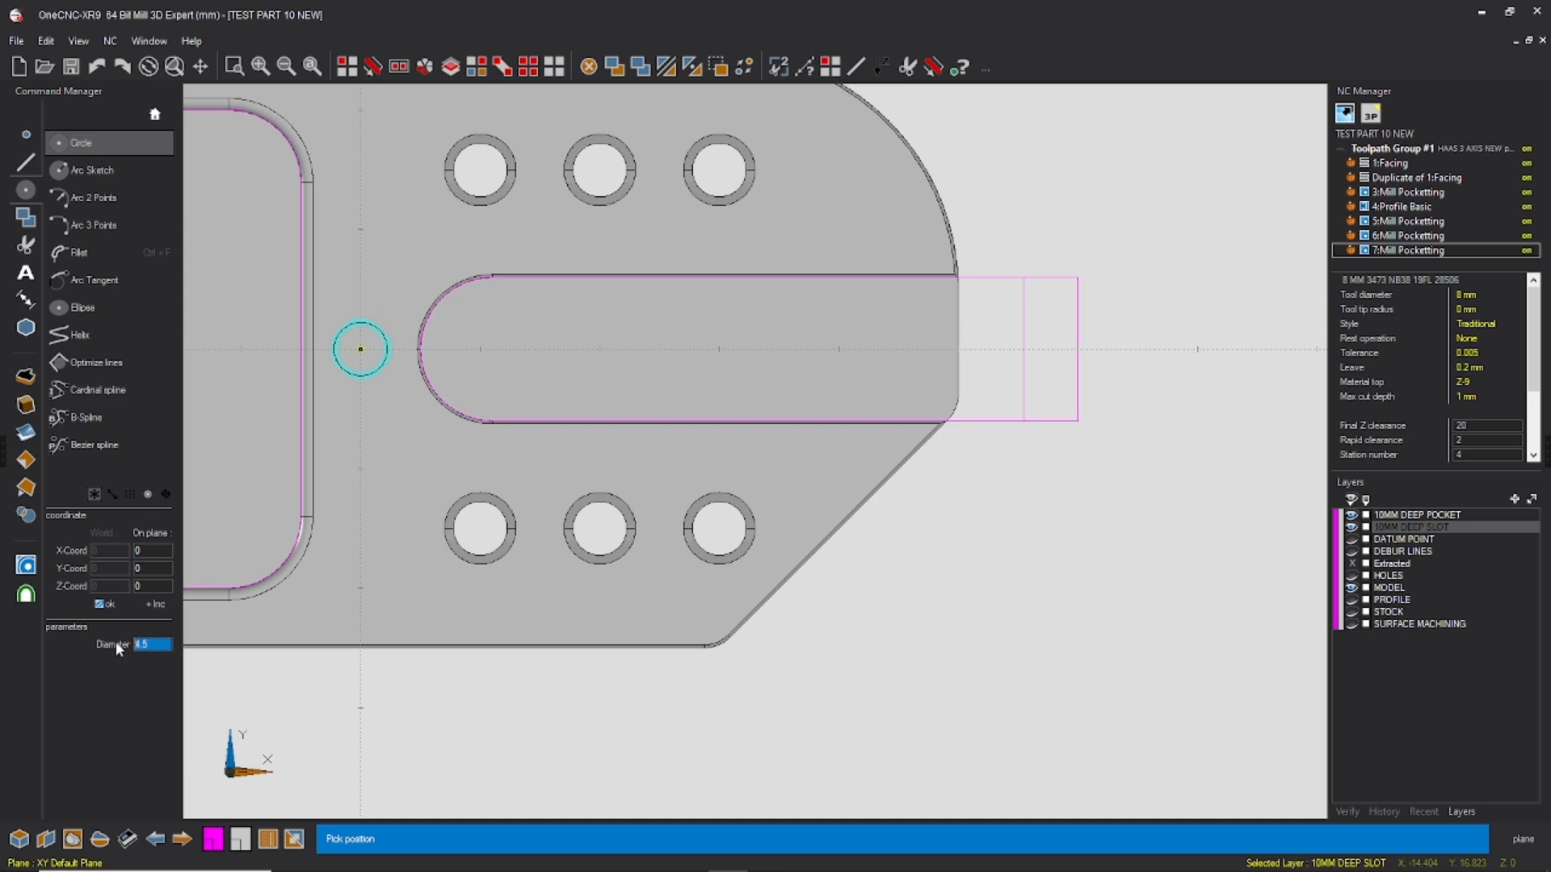
pyautogui.write('8.5')
pyautogui.press('Return')
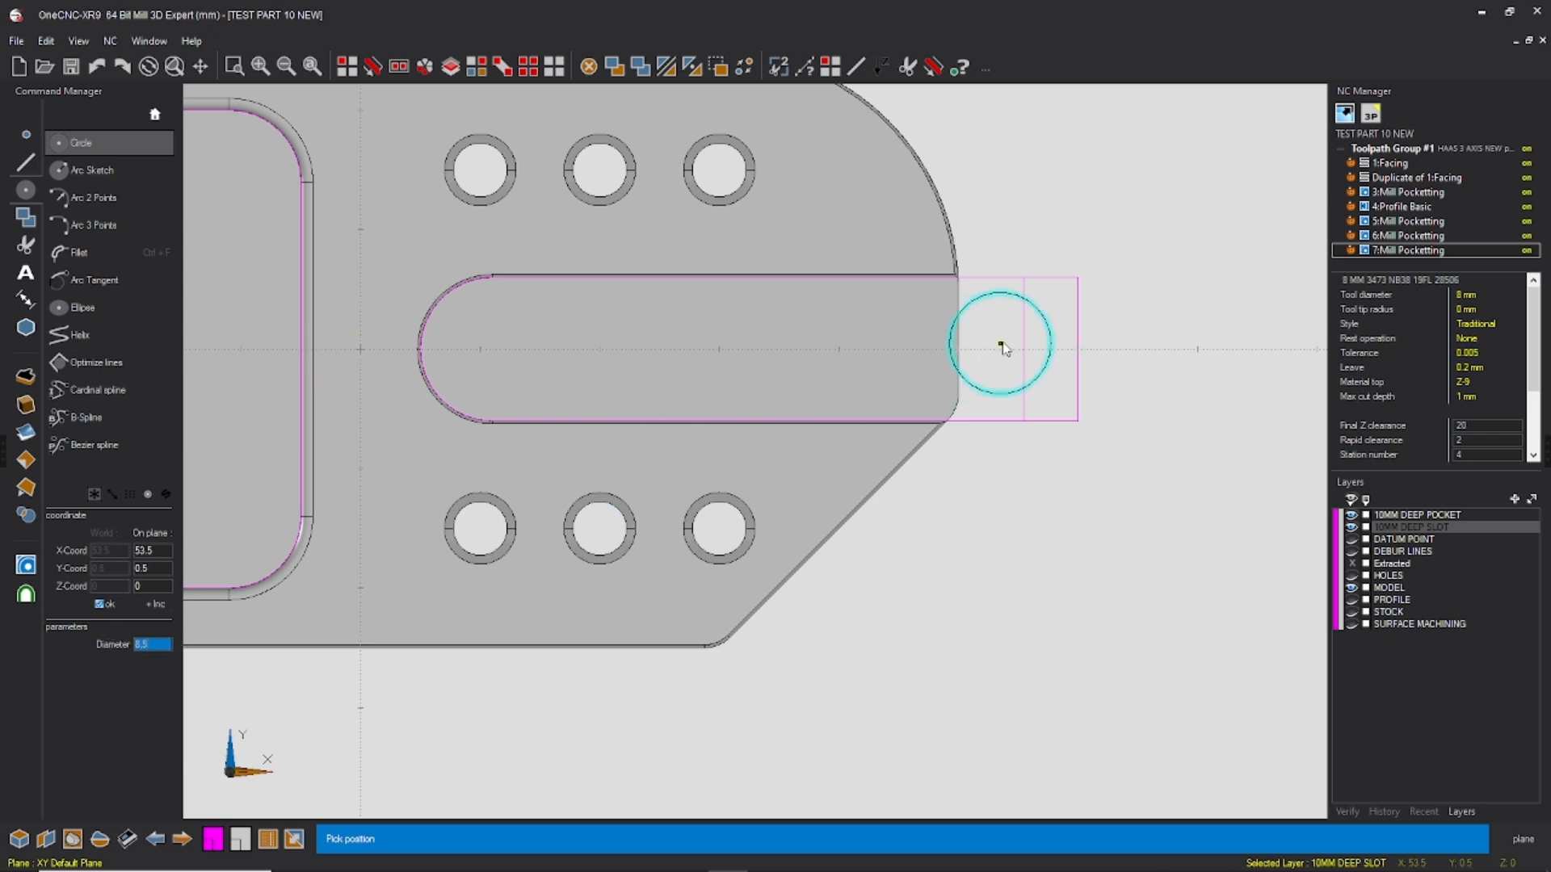
pyautogui.click(1024, 350)
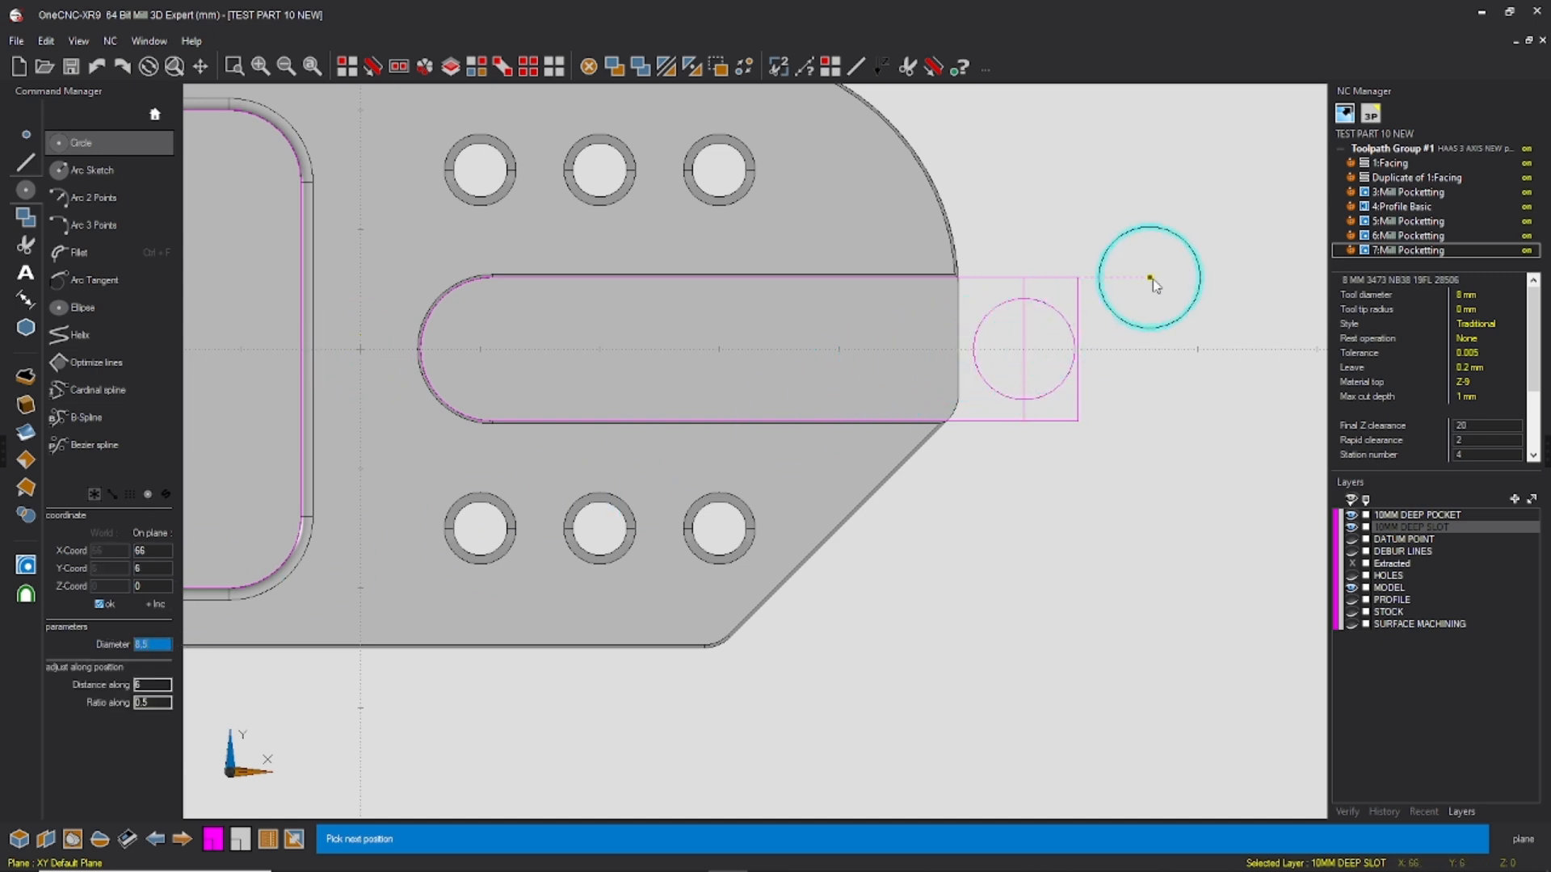
pyautogui.press('Escape')
# Step: Delete the offset line running through the circle's centre
pyautogui.click(353, 73)
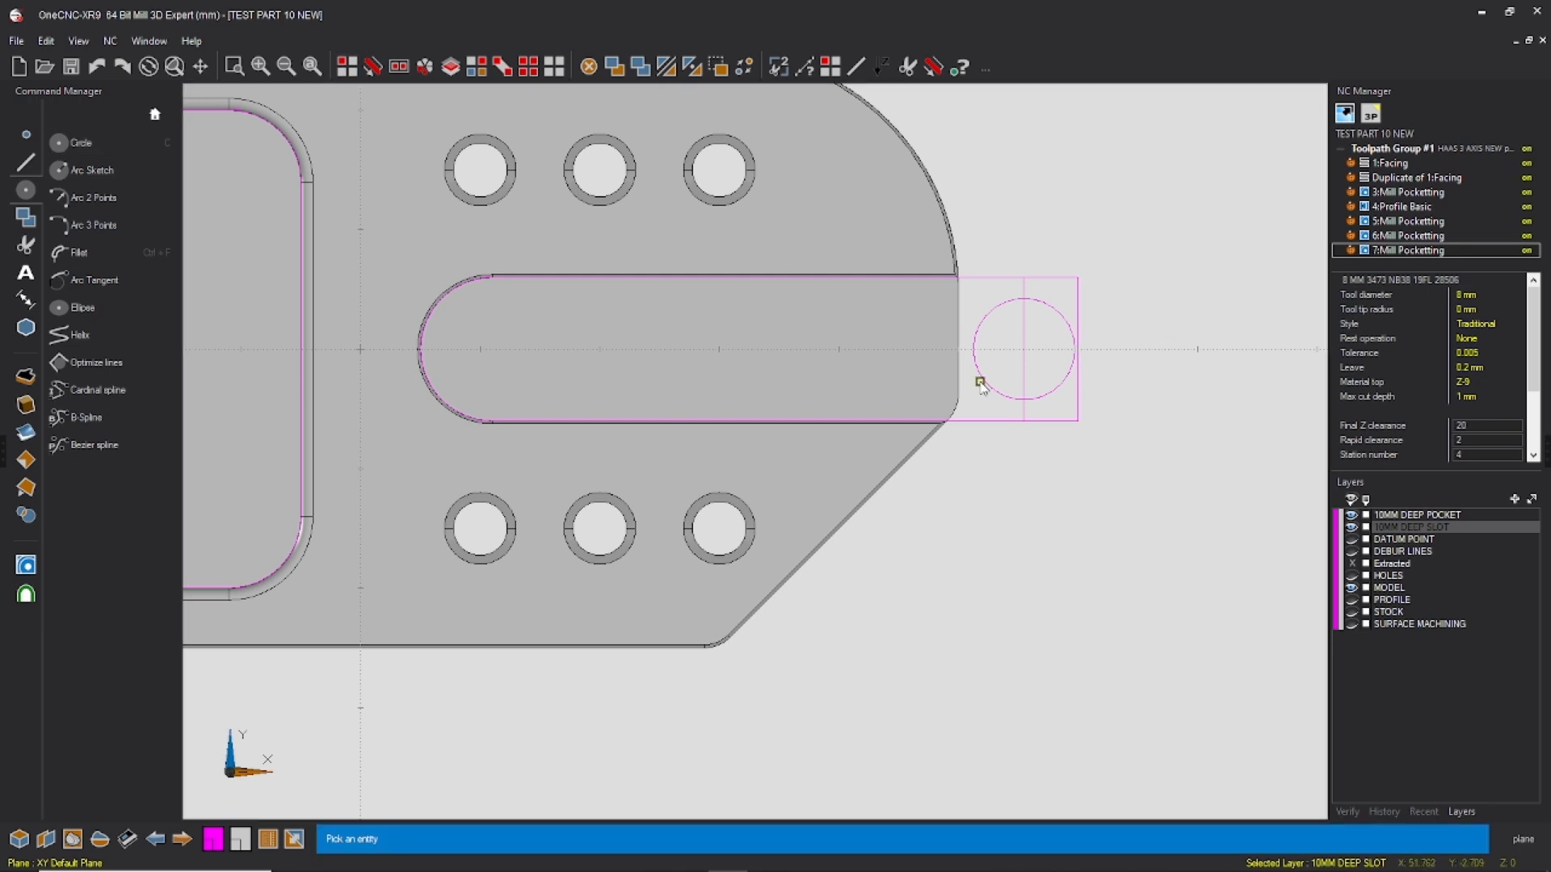
pyautogui.click(1024, 343)
pyautogui.press('Escape')
pyautogui.press('Delete')
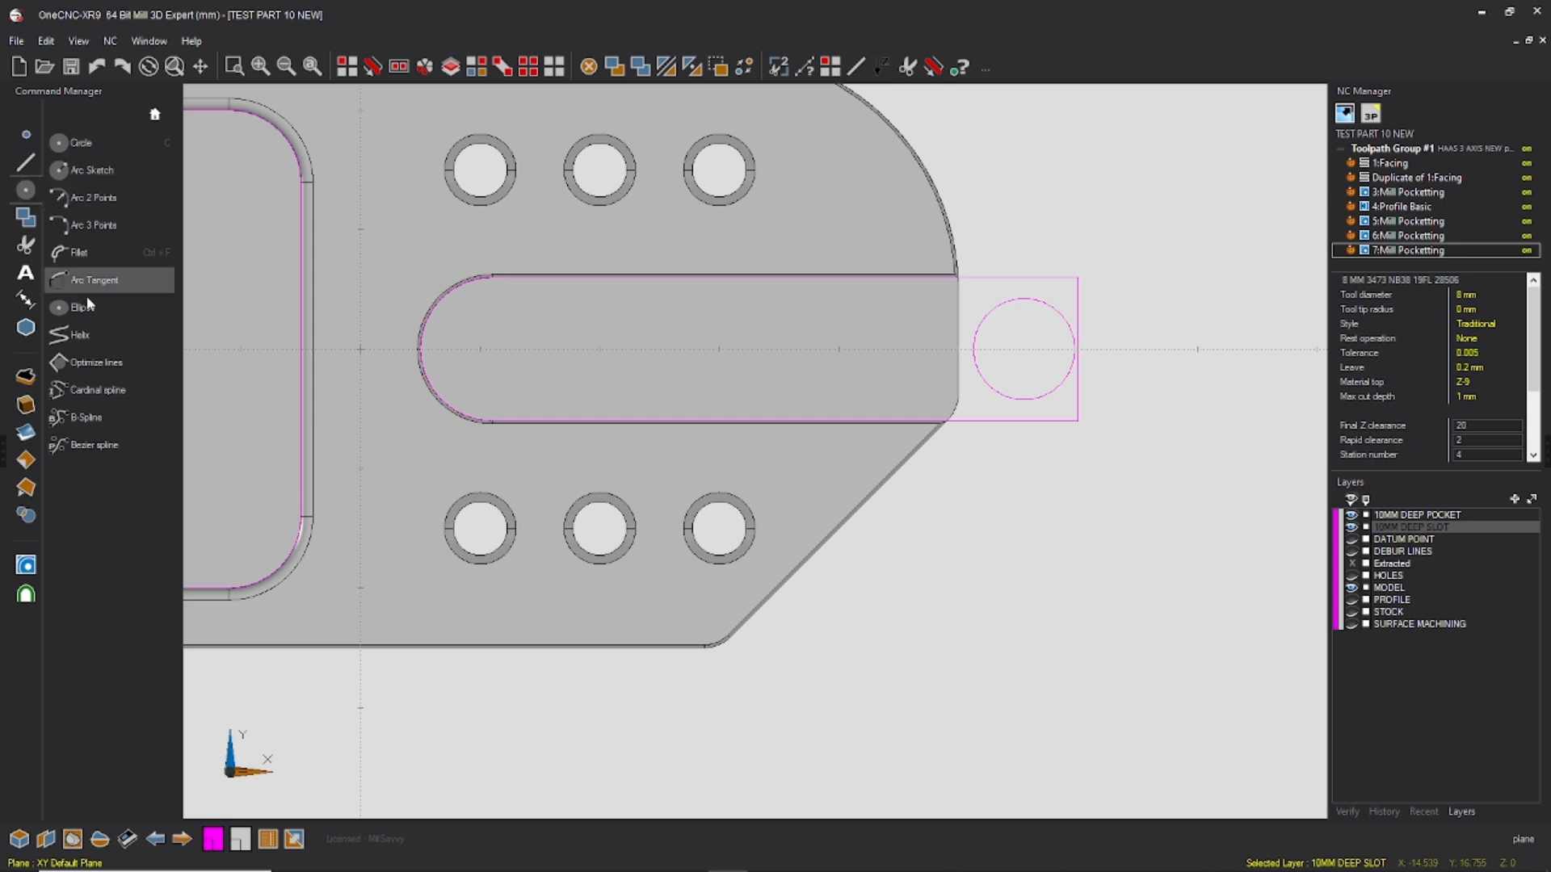
# Step: Fillet both outer corners of the extended slot outline with a 6 mm radius
pyautogui.click(79, 253)
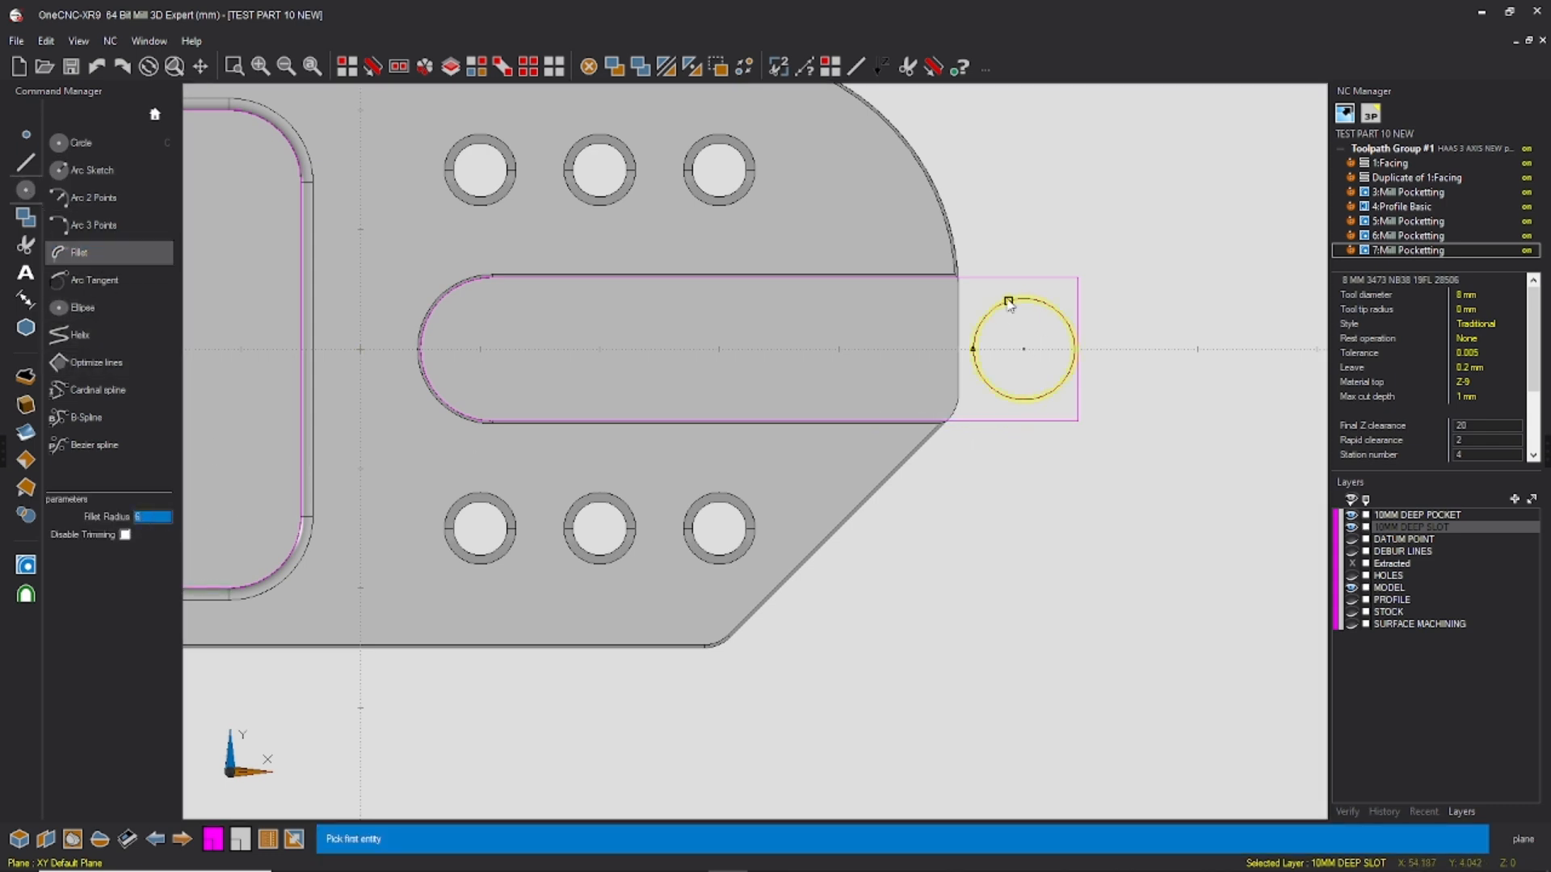
pyautogui.click(1011, 277)
pyautogui.click(1080, 313)
pyautogui.click(1078, 399)
pyautogui.click(994, 422)
pyautogui.press('Escape')
pyautogui.moveTo(777, 410); pyautogui.dragTo(773, 252, button='middle')
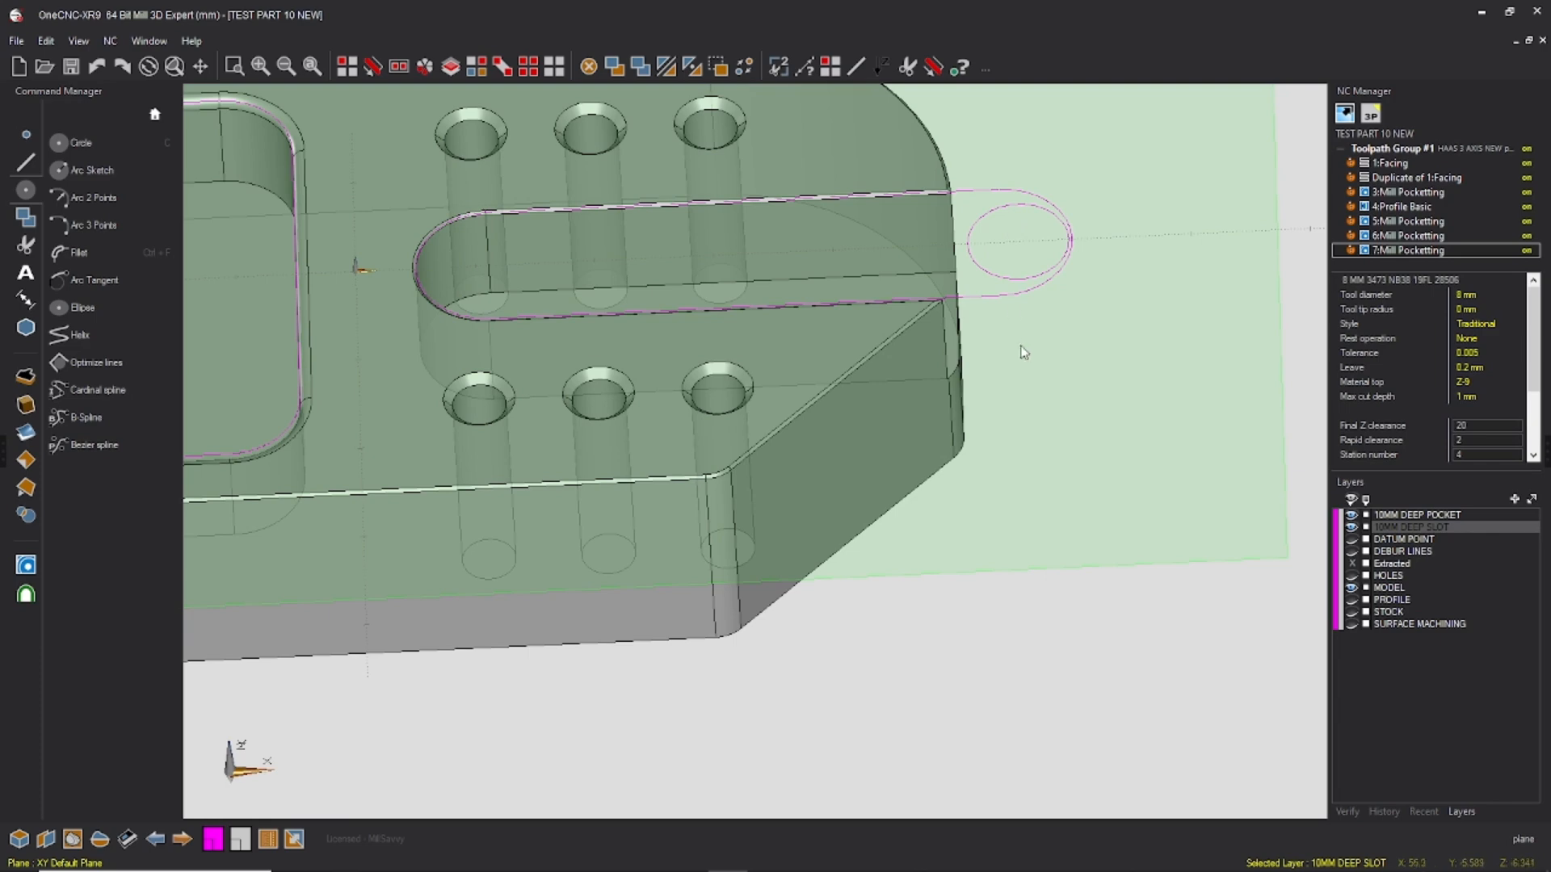
pyautogui.moveTo(1017, 350); pyautogui.dragTo(1038, 388, button='middle')
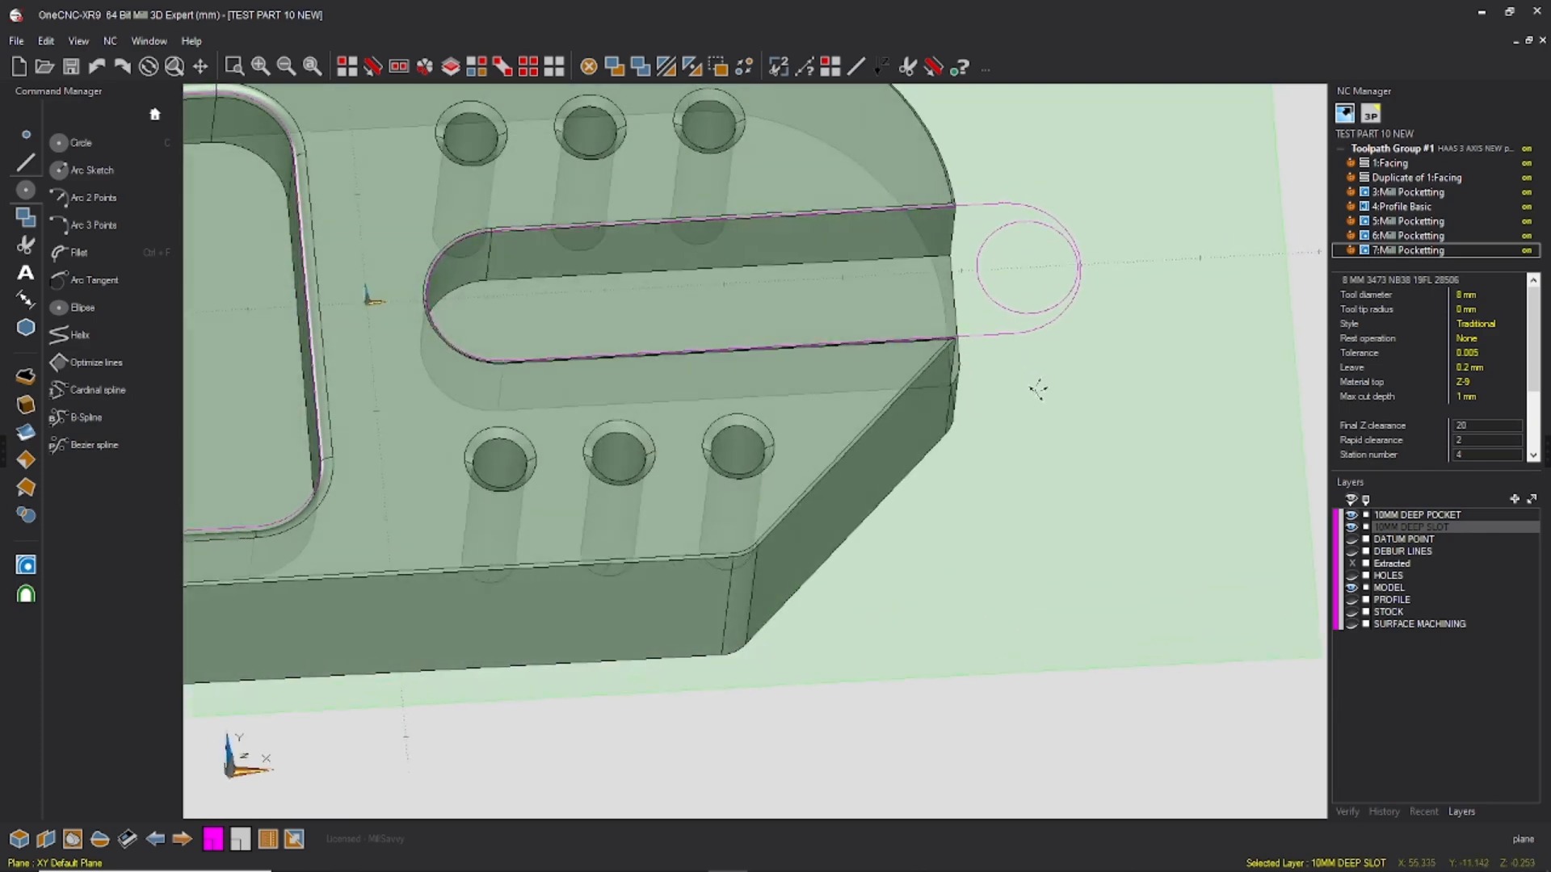
# Step: Switch to the top view of the part and save the current drawing
pyautogui.middleClick(1033, 330)
pyautogui.click(1069, 224)
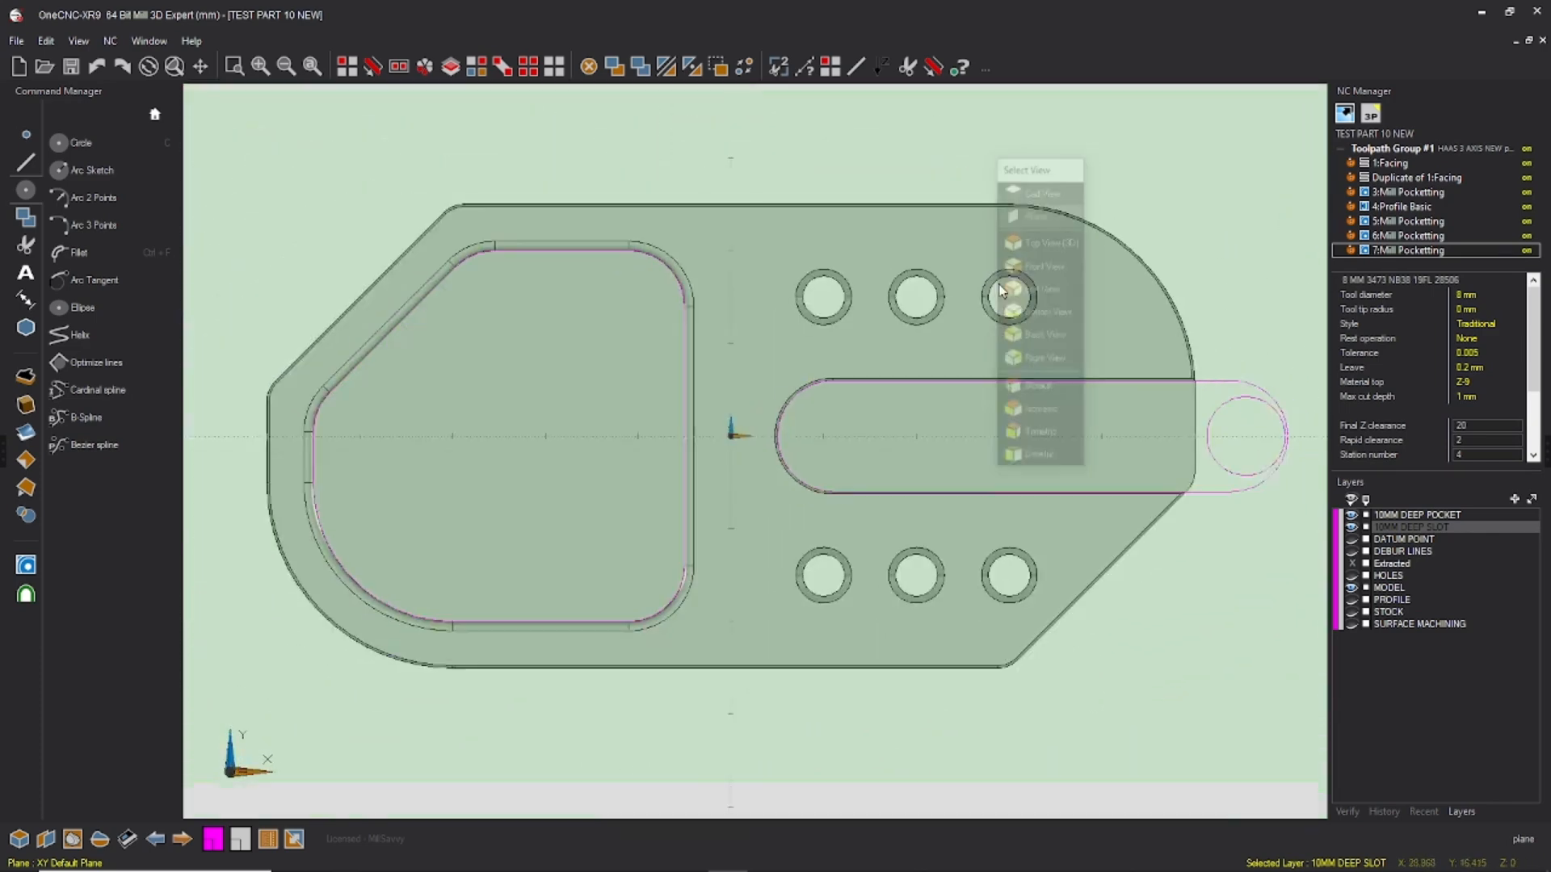
pyautogui.click(16, 41)
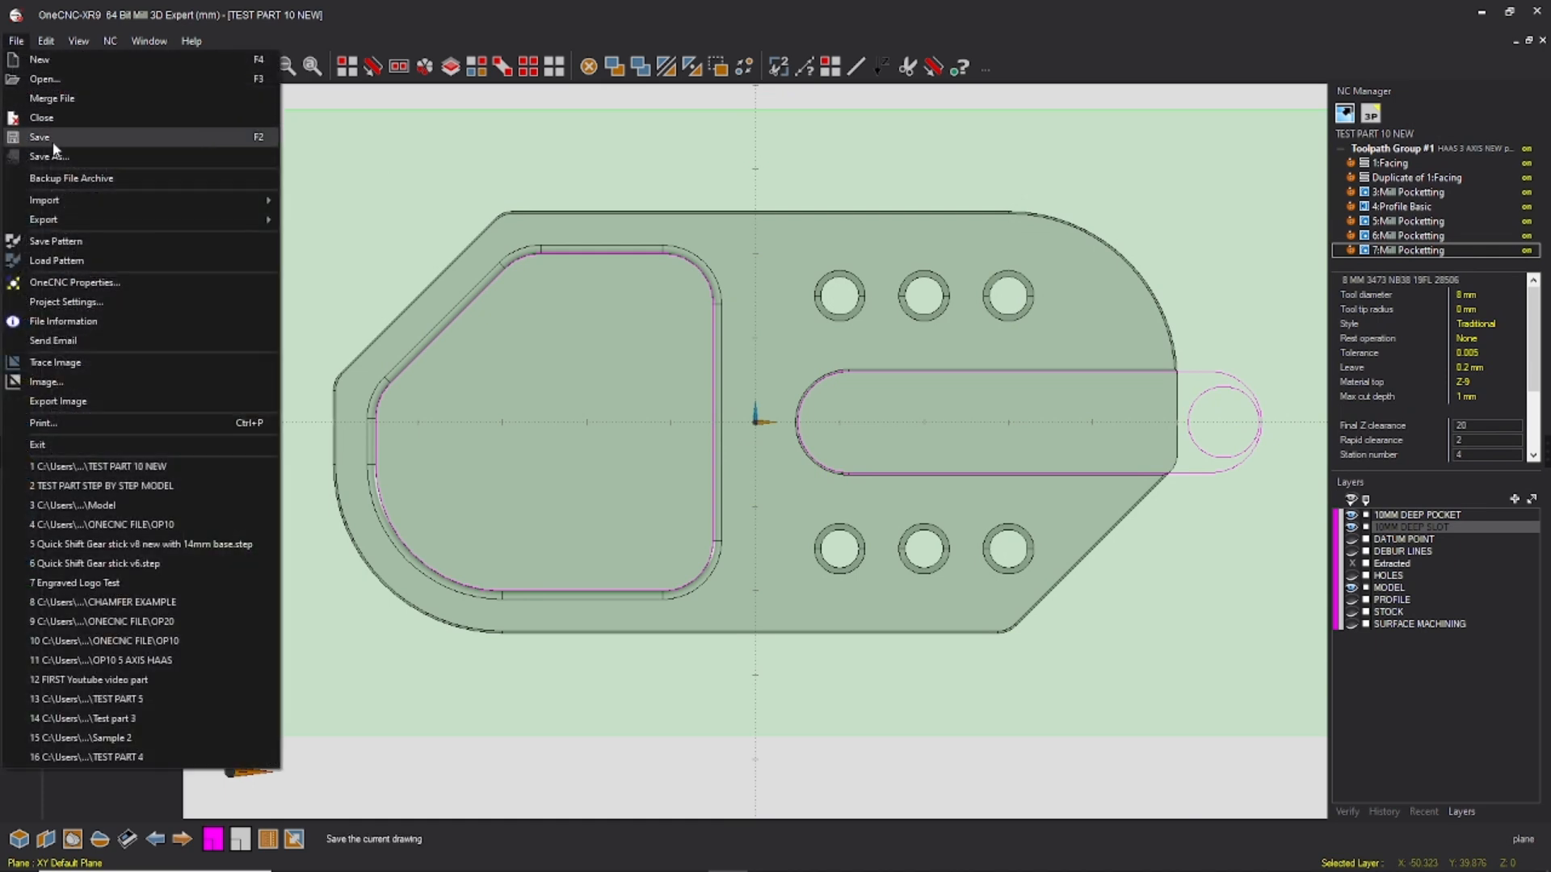
pyautogui.click(53, 142)
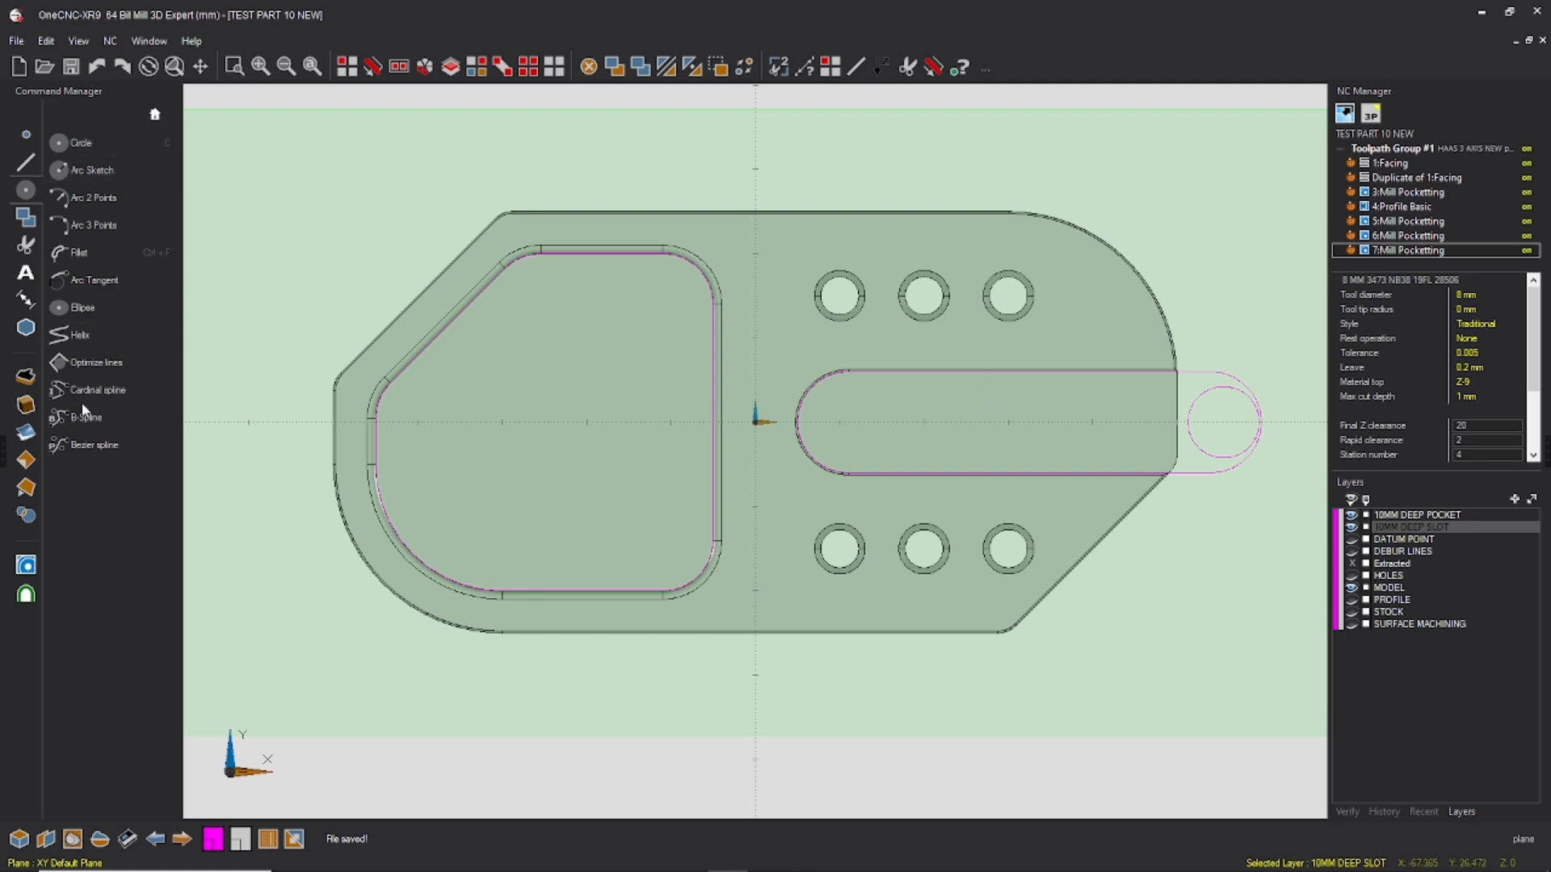
# Step: Start an HS Pocketting operation on the extended slot outline with the 8 MM 3473 NB38 19FL 28506 end mill
pyautogui.click(27, 564)
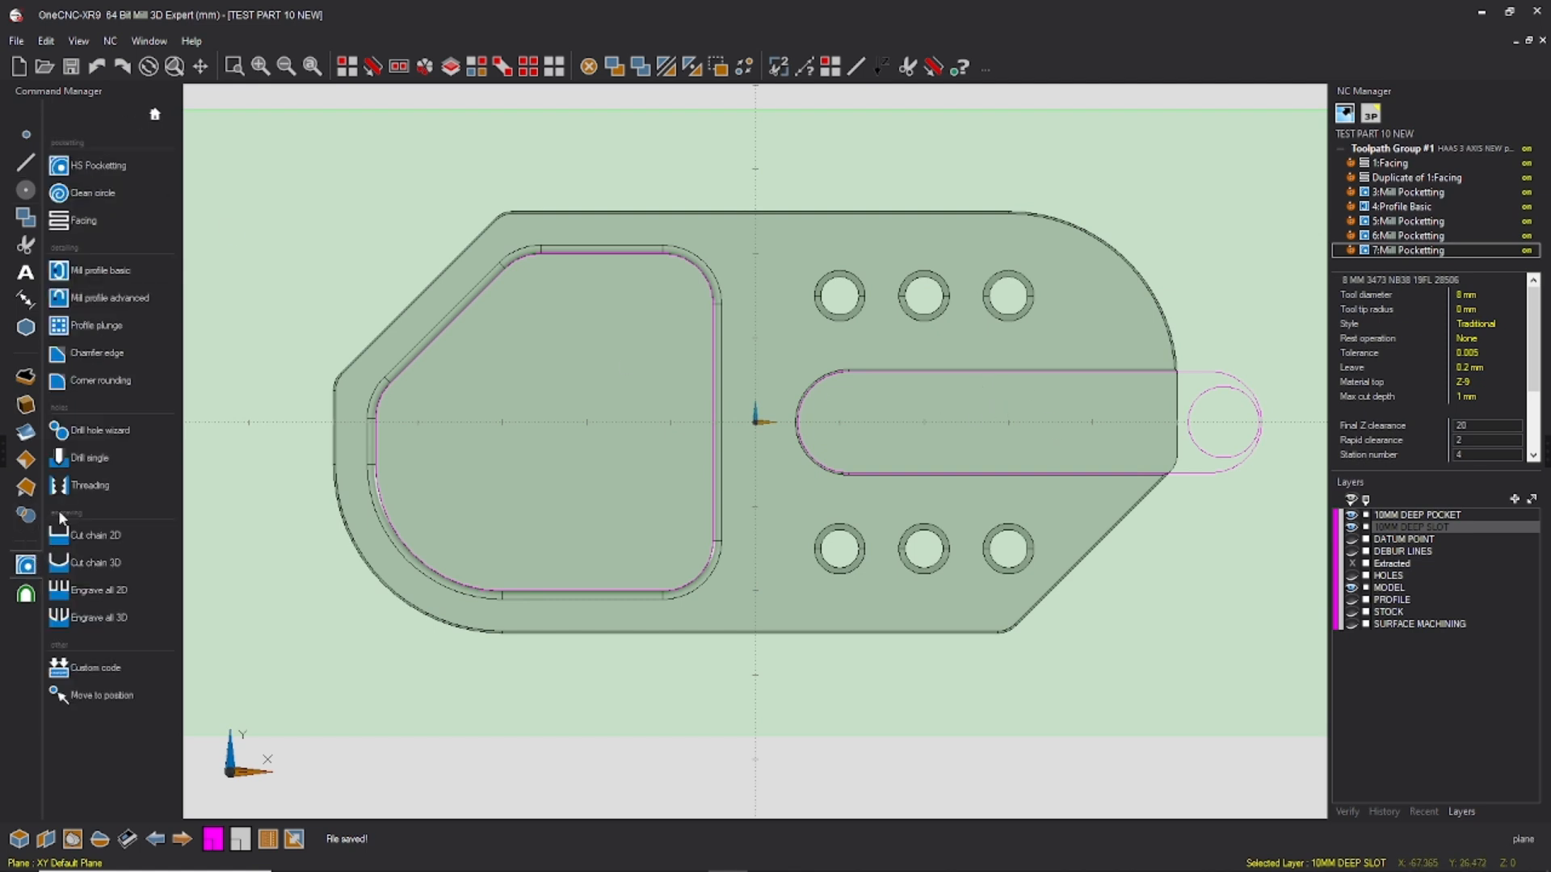
pyautogui.click(127, 171)
pyautogui.click(1095, 475)
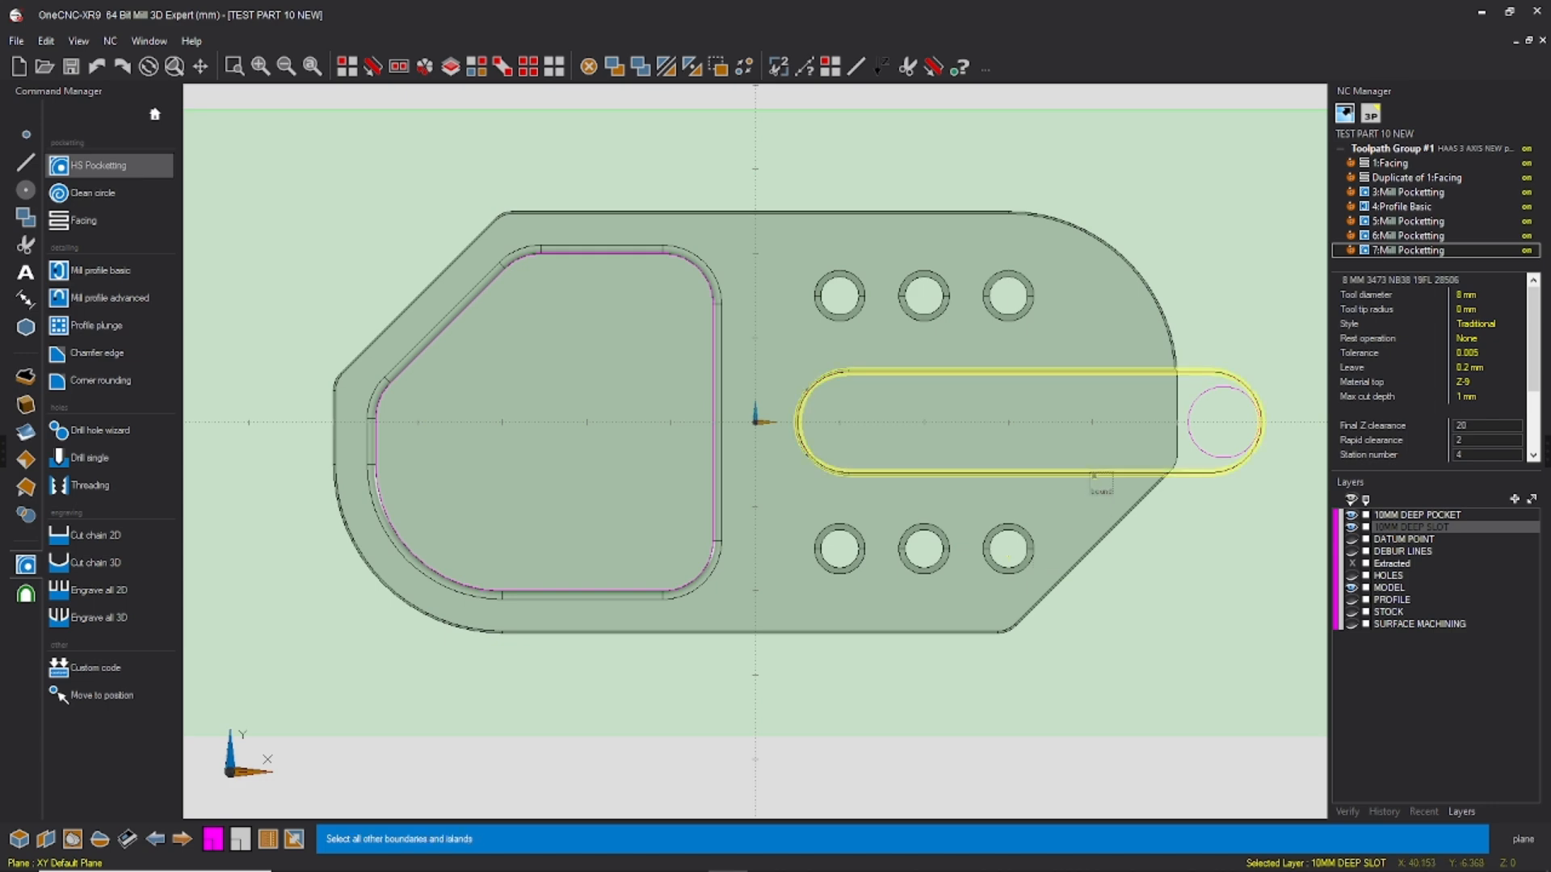
pyautogui.rightClick(1065, 441)
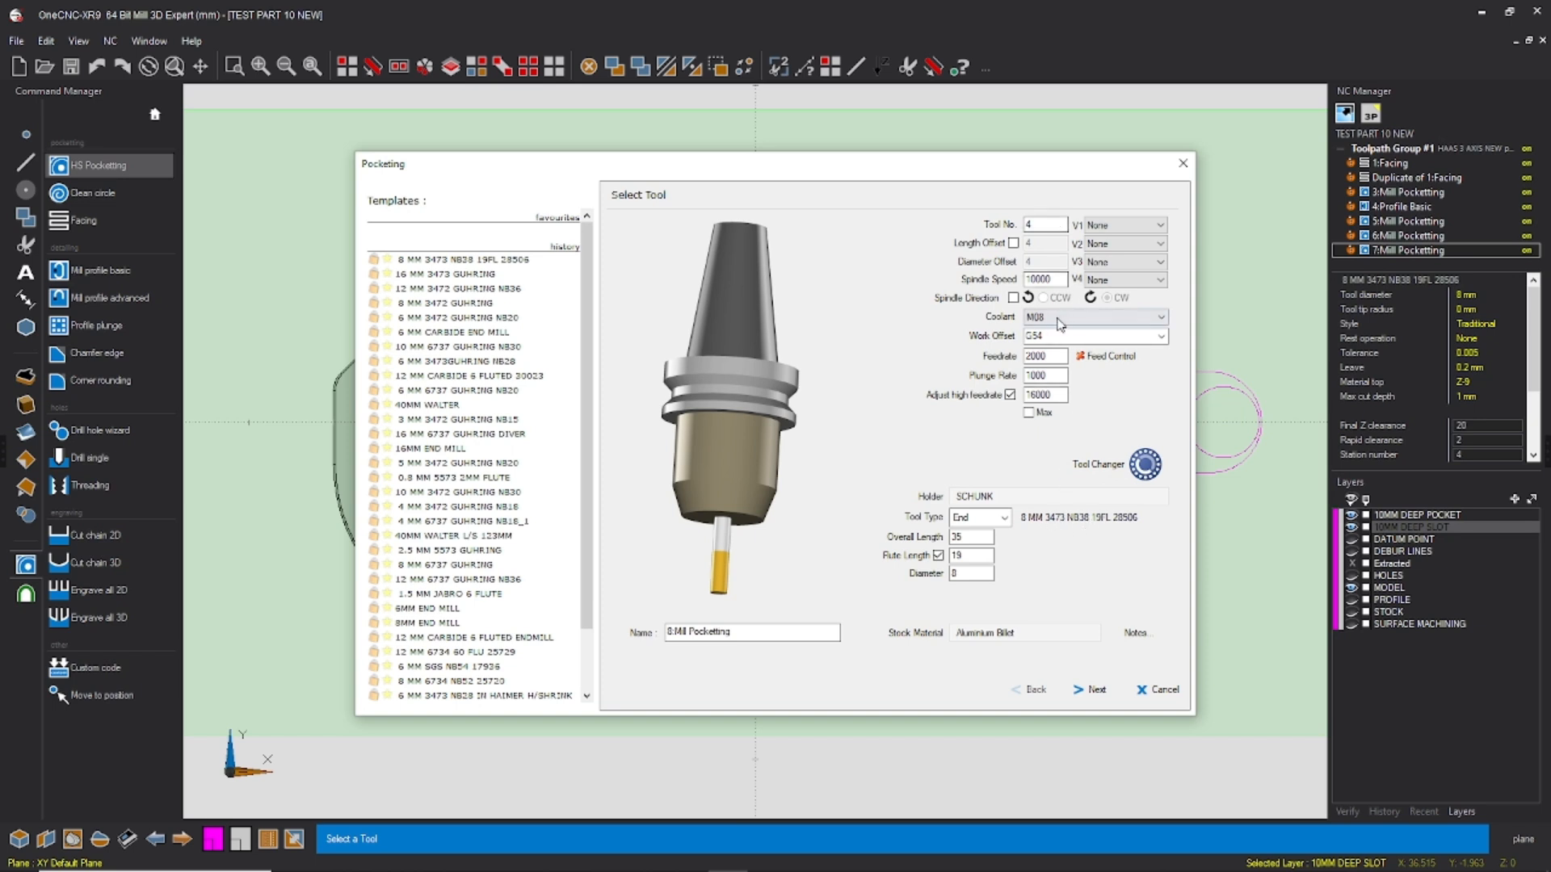
pyautogui.click(1094, 690)
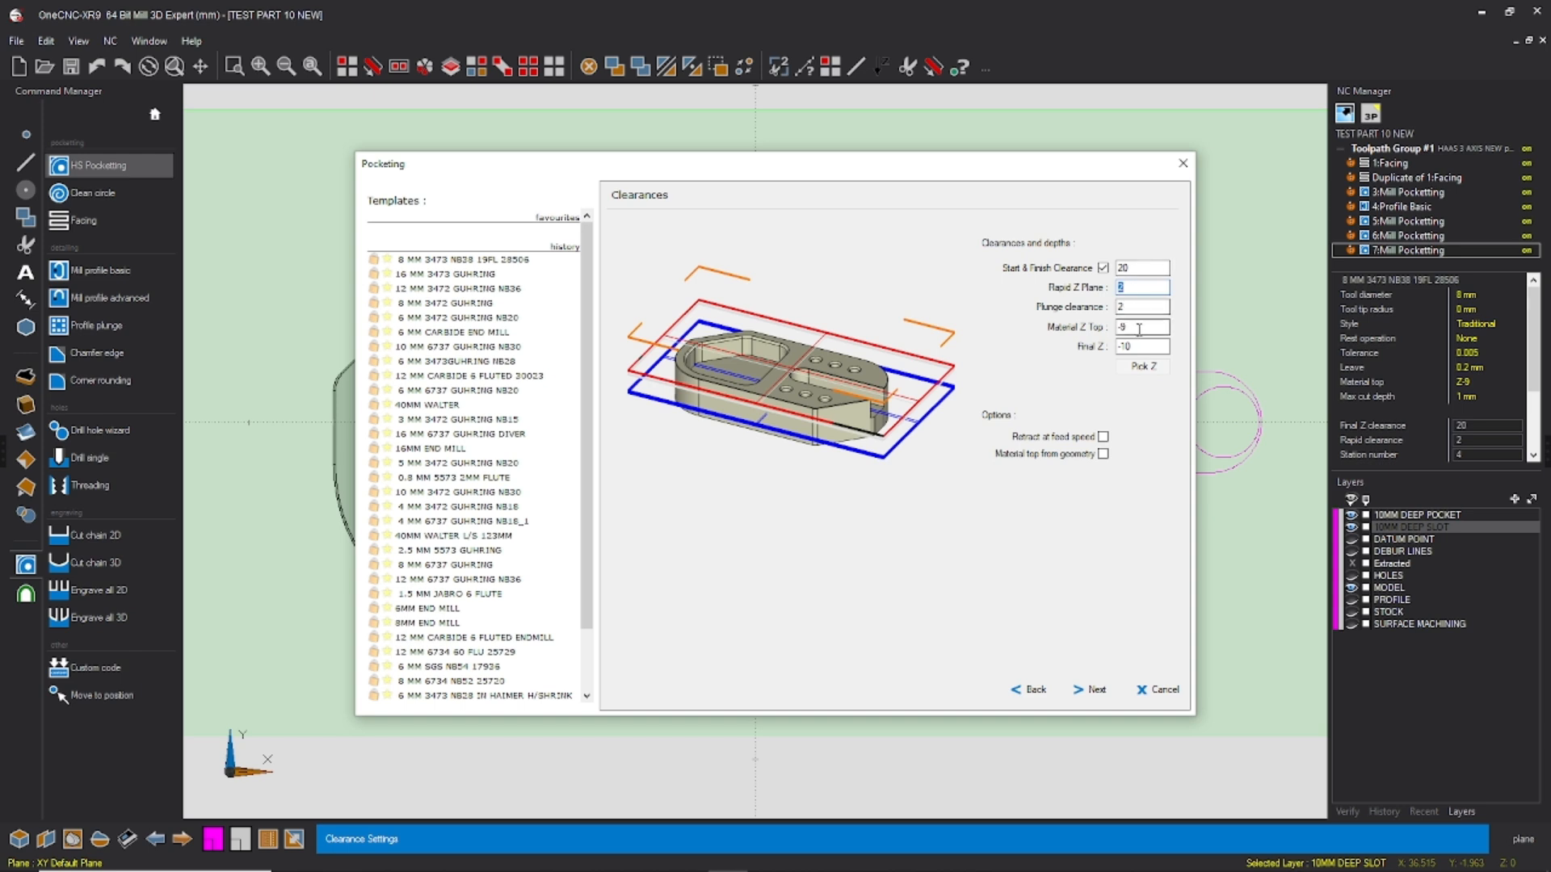
# Step: Set the slot pocket's material Z top to 0 and final Z to -9.8, keeping the Traditional machining style
pyautogui.click(1131, 329)
pyautogui.click(1134, 347)
pyautogui.write('-9.8')
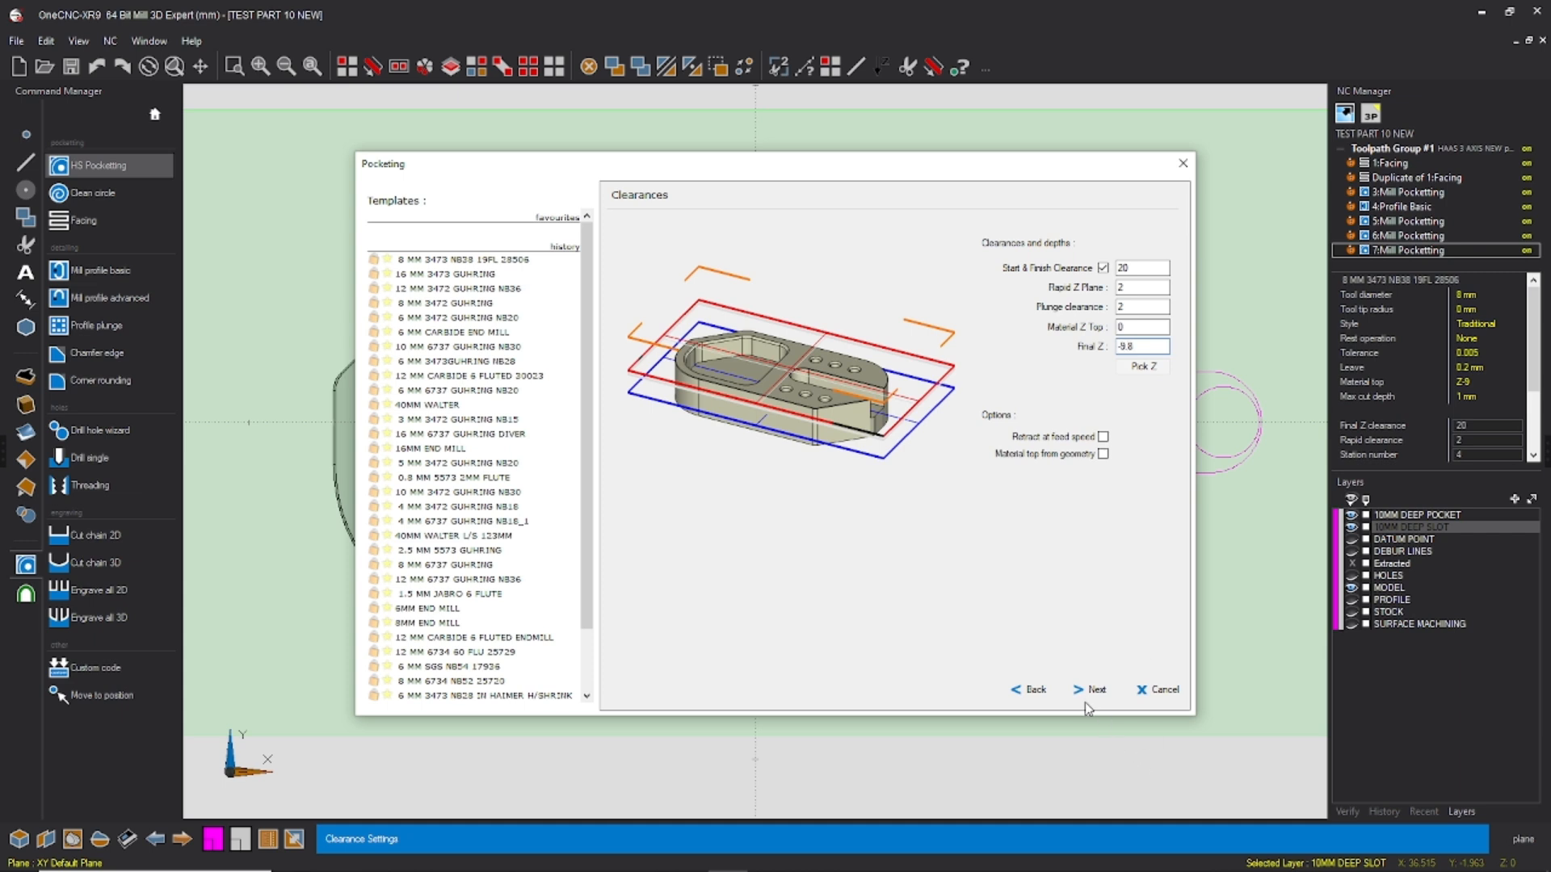
pyautogui.click(1091, 691)
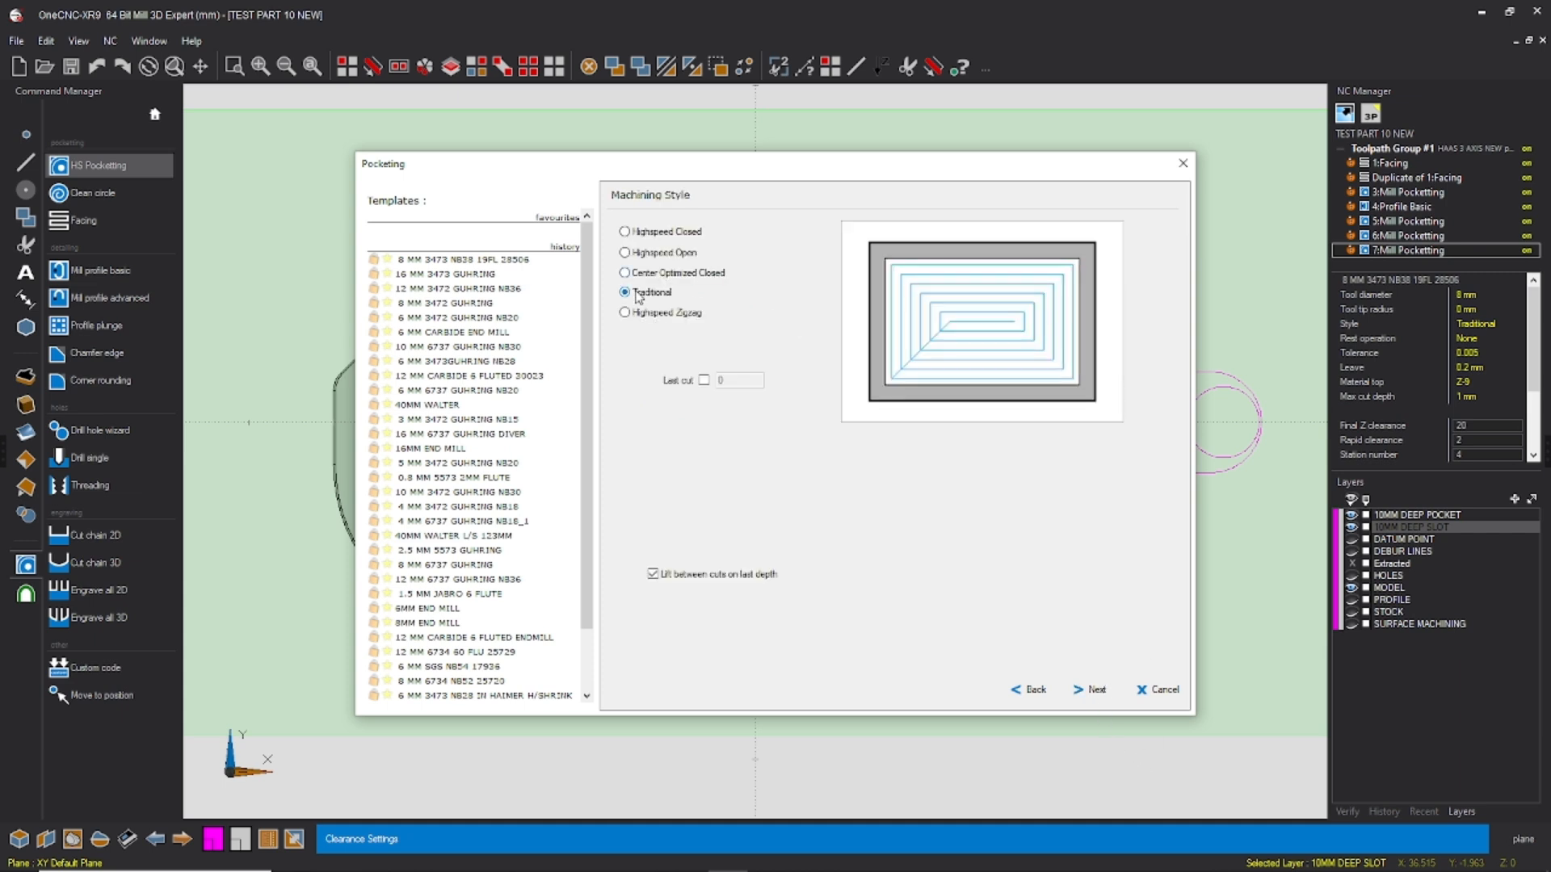
pyautogui.click(1107, 693)
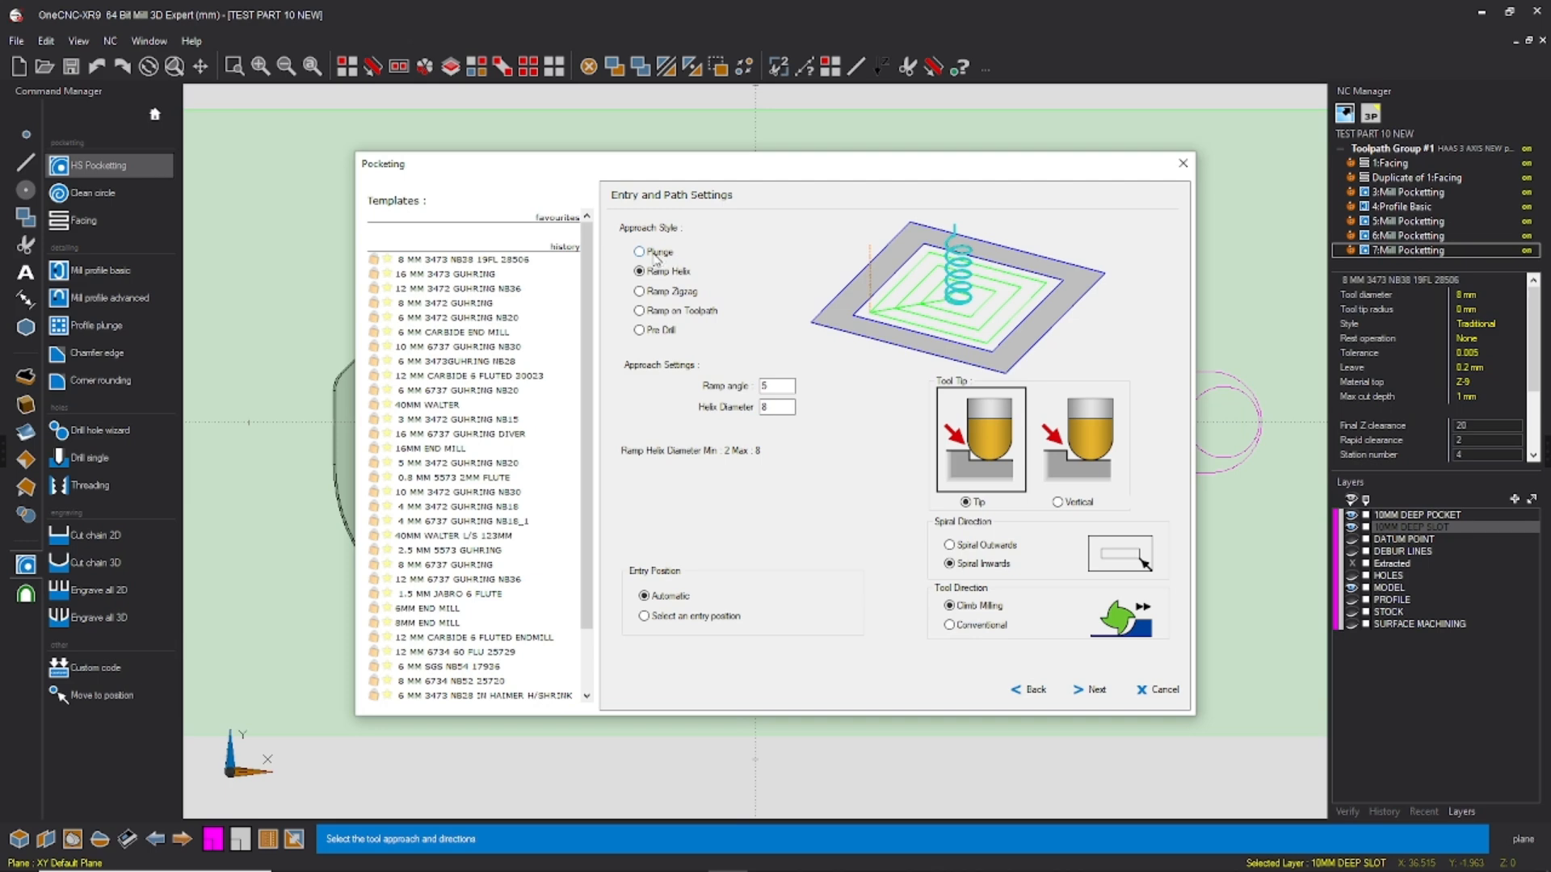
# Step: Use the Plunge approach style with a selected entry position for the slot pocketing
pyautogui.click(640, 252)
pyautogui.click(646, 617)
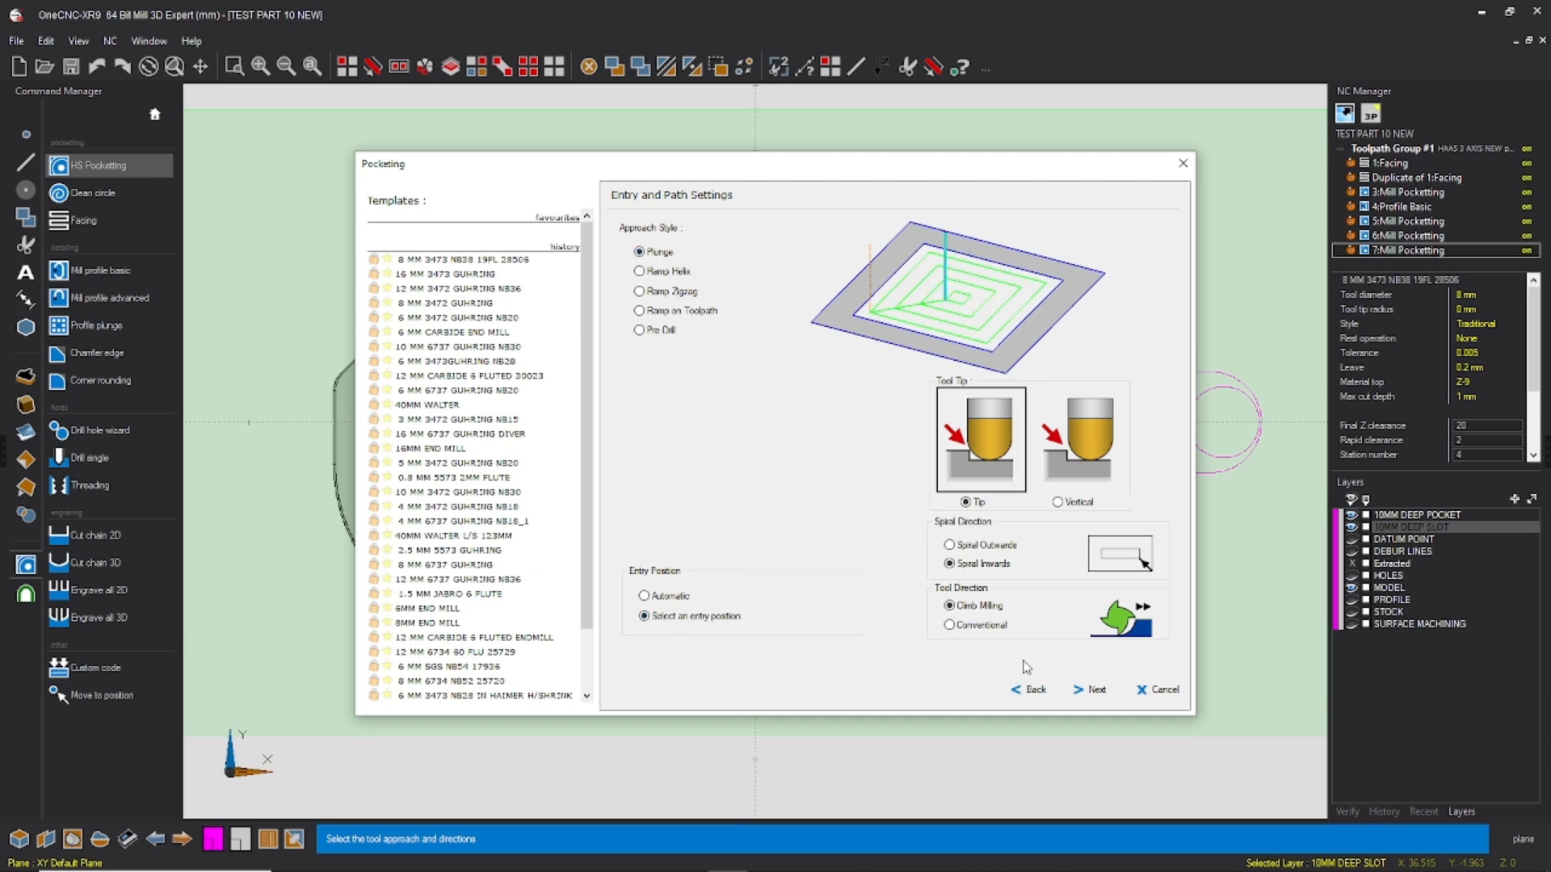
pyautogui.click(1095, 691)
# Step: Configure the slot roughing with a 6 mm stepover, 0.2 mm left on the sides and rough depths of 9.8/3
pyautogui.click(822, 288)
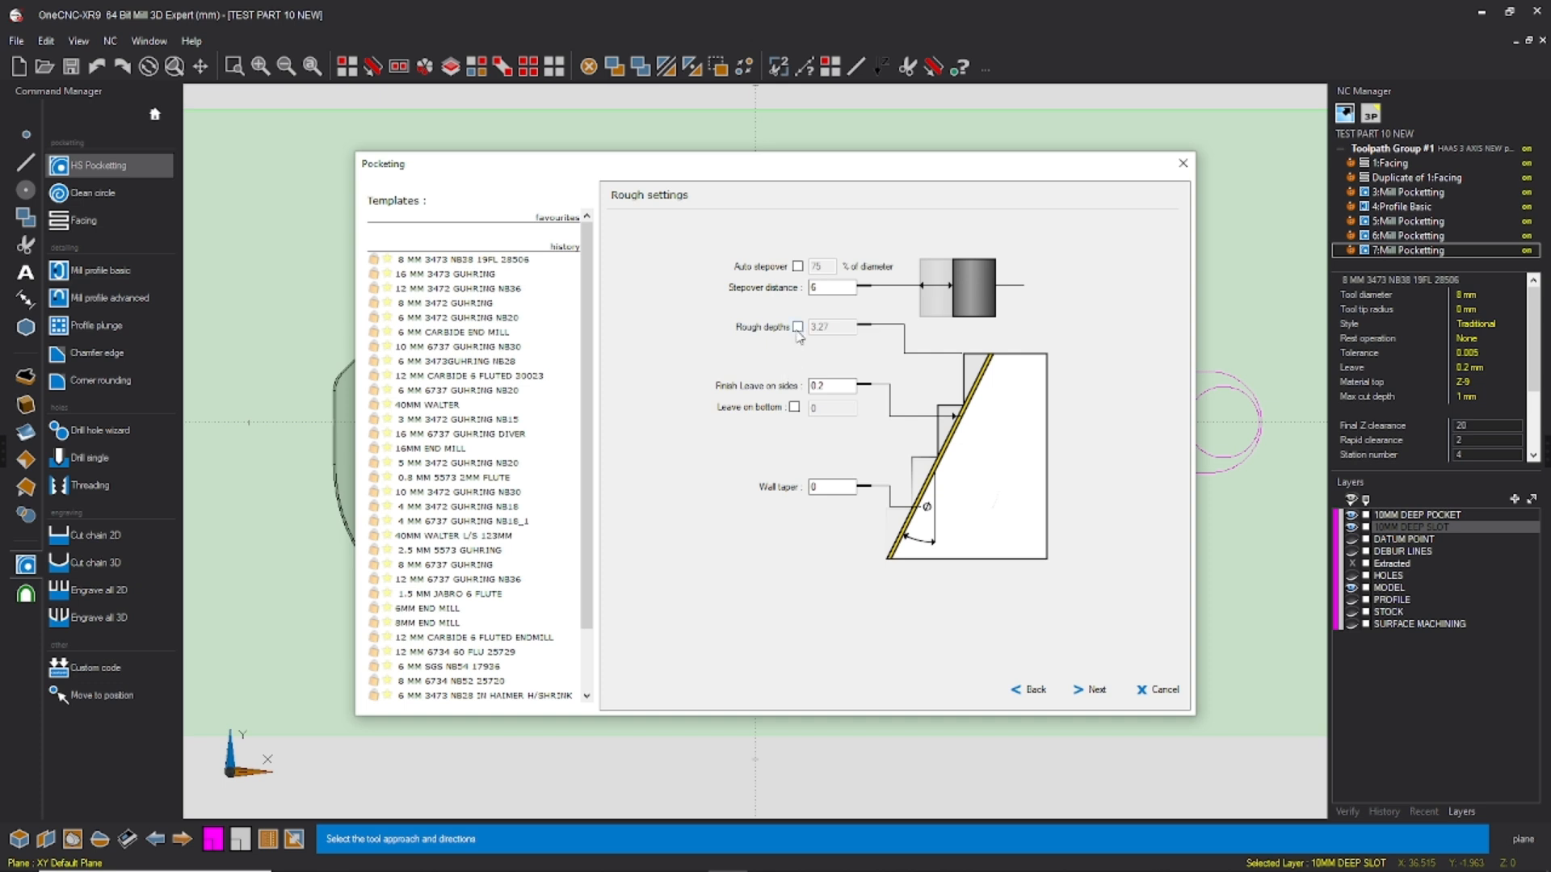
pyautogui.doubleClick(827, 289)
pyautogui.click(797, 327)
pyautogui.doubleClick(826, 327)
pyautogui.write('9.8/3')
pyautogui.press('Tab')
pyautogui.click(1092, 691)
# Step: Set finishing to None and generate the slot pocketing toolpath with the small circle as its entry point
pyautogui.click(895, 272)
pyautogui.click(829, 320)
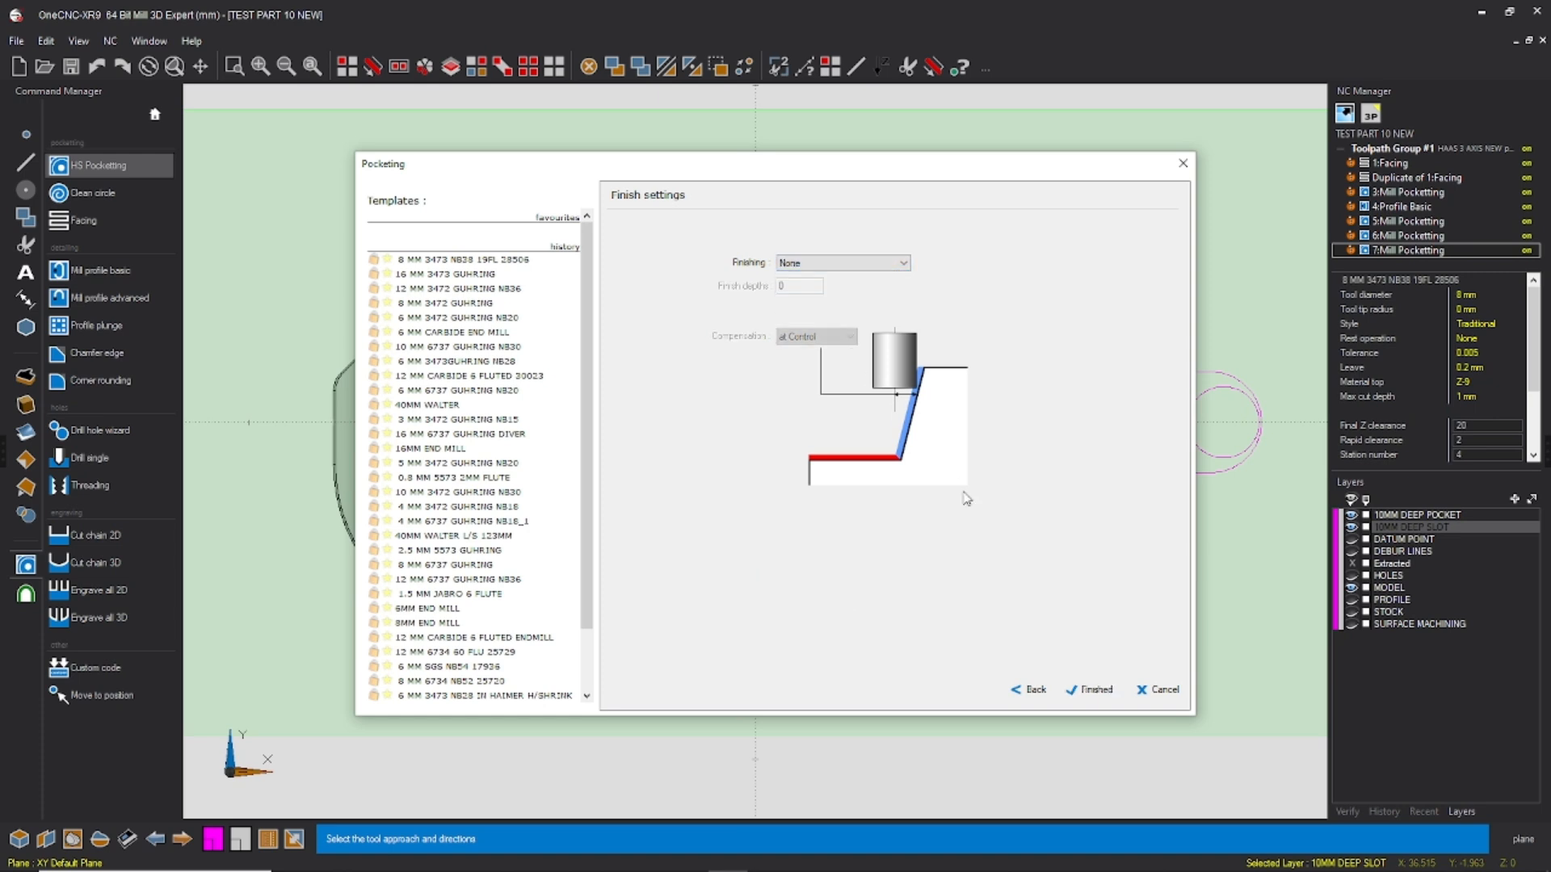
pyautogui.click(1092, 690)
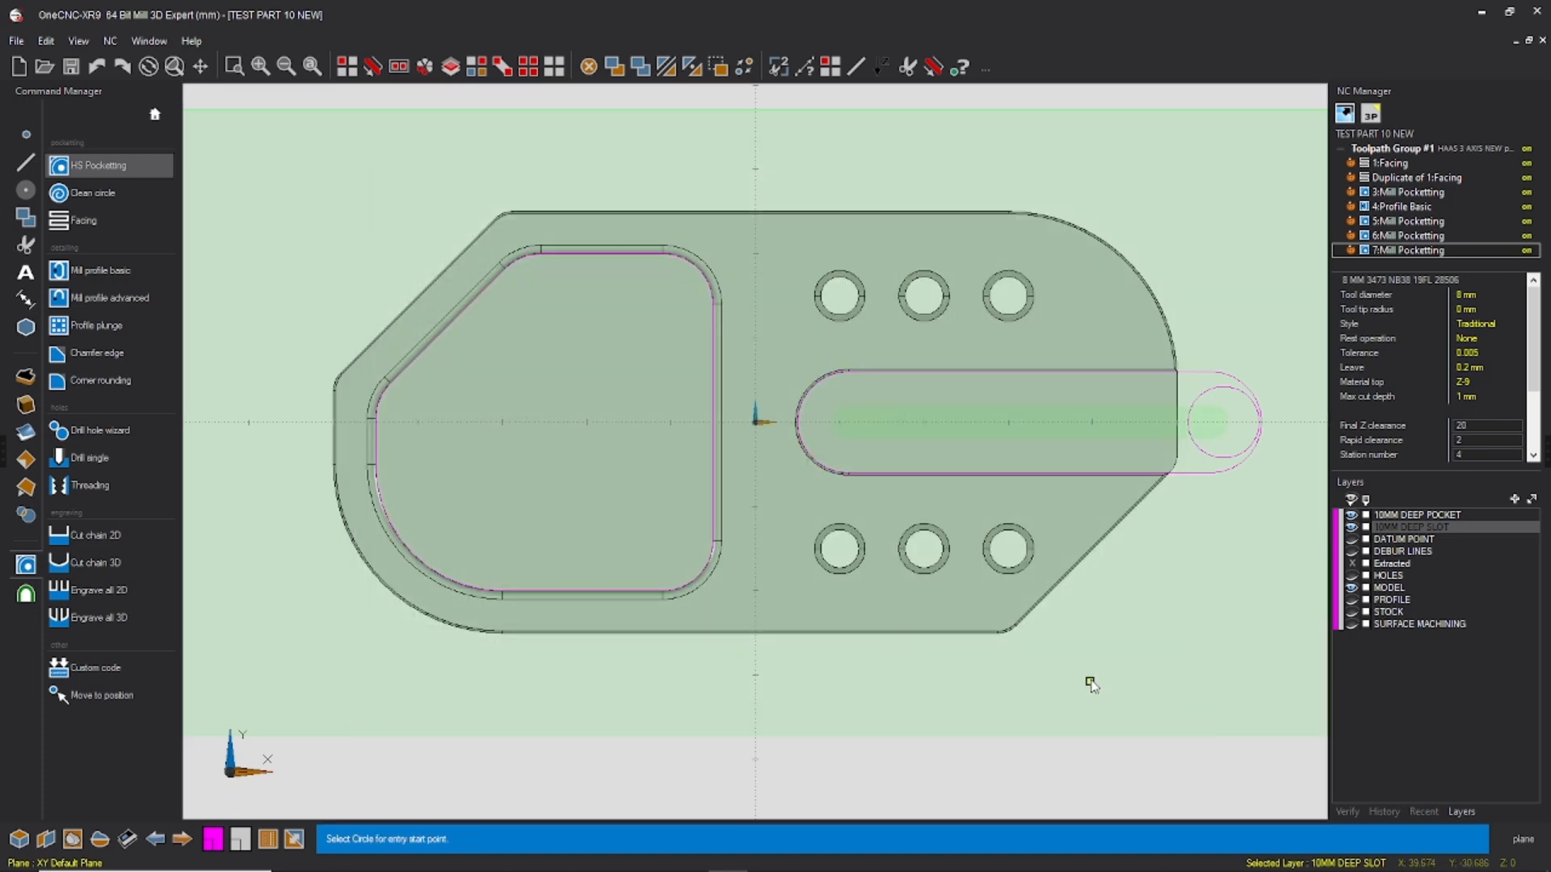
pyautogui.click(1199, 448)
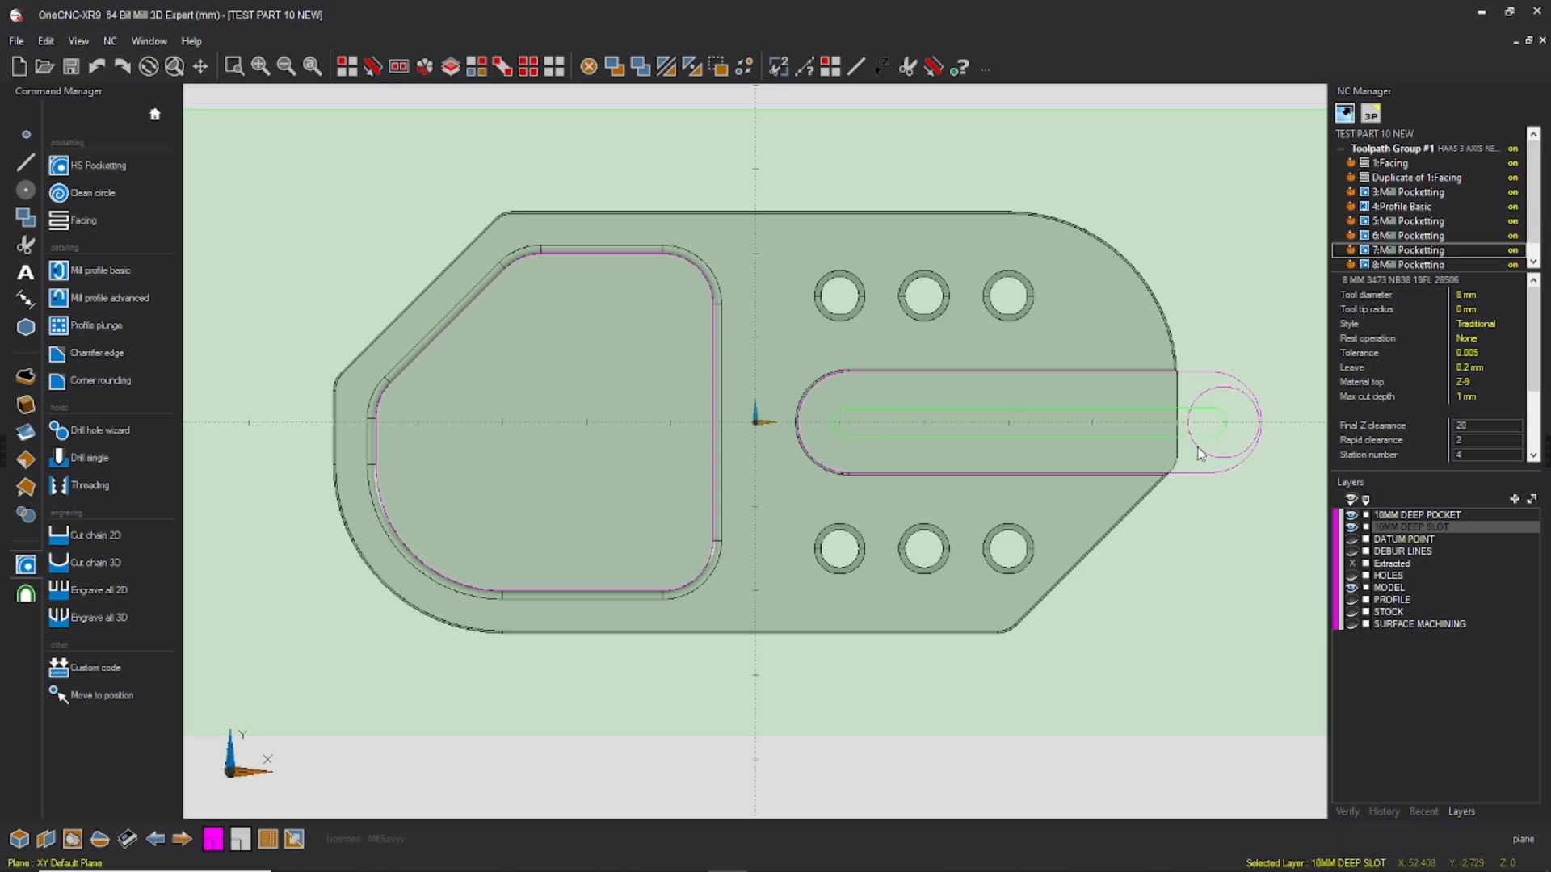
# Step: Select the new slot pocketing toolpath and examine its entry and cuts around the slot's open end
pyautogui.scroll(-1, 1394, 256)
pyautogui.moveTo(1002, 436); pyautogui.dragTo(1094, 301, button='middle')
pyautogui.scroll(-1, 1094, 301)
pyautogui.click(1389, 252)
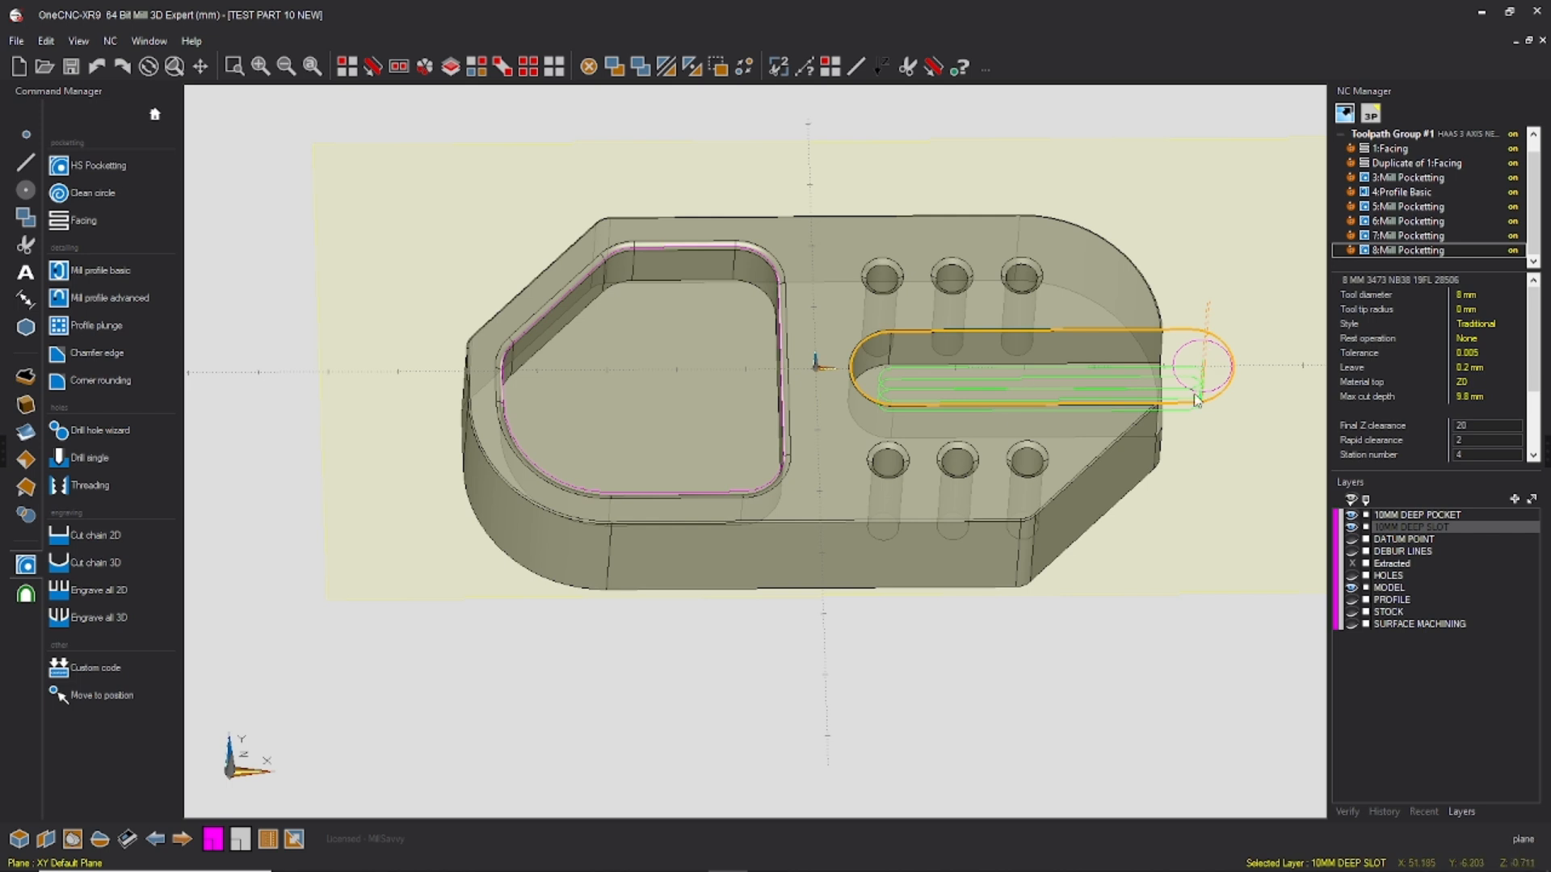
pyautogui.moveTo(1050, 449); pyautogui.dragTo(1020, 492, button='middle')
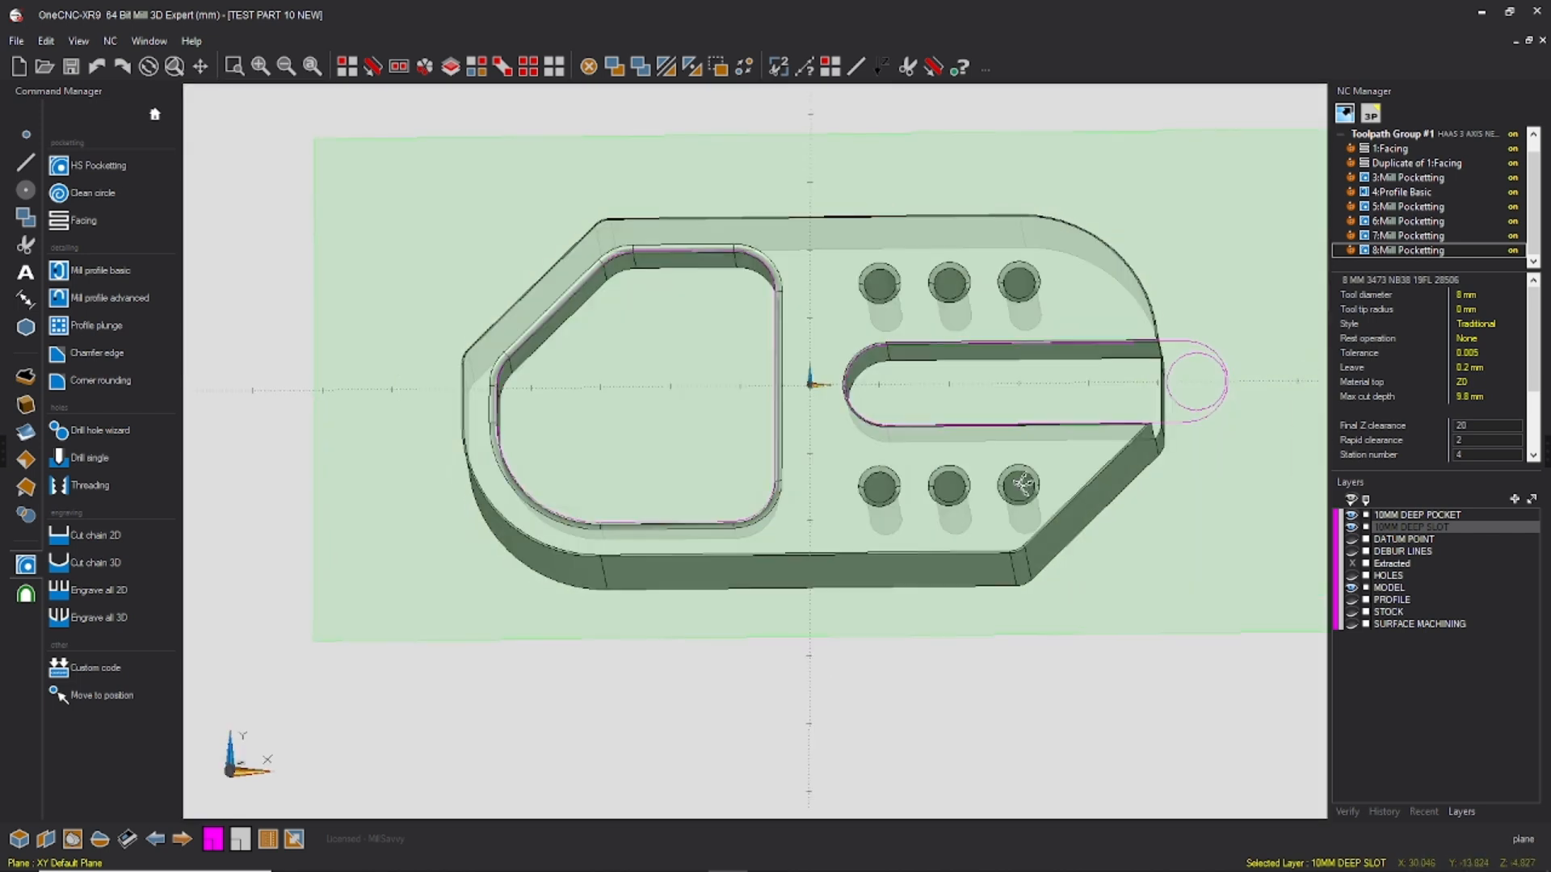
pyautogui.rightClick(1163, 404)
pyautogui.click(1171, 302)
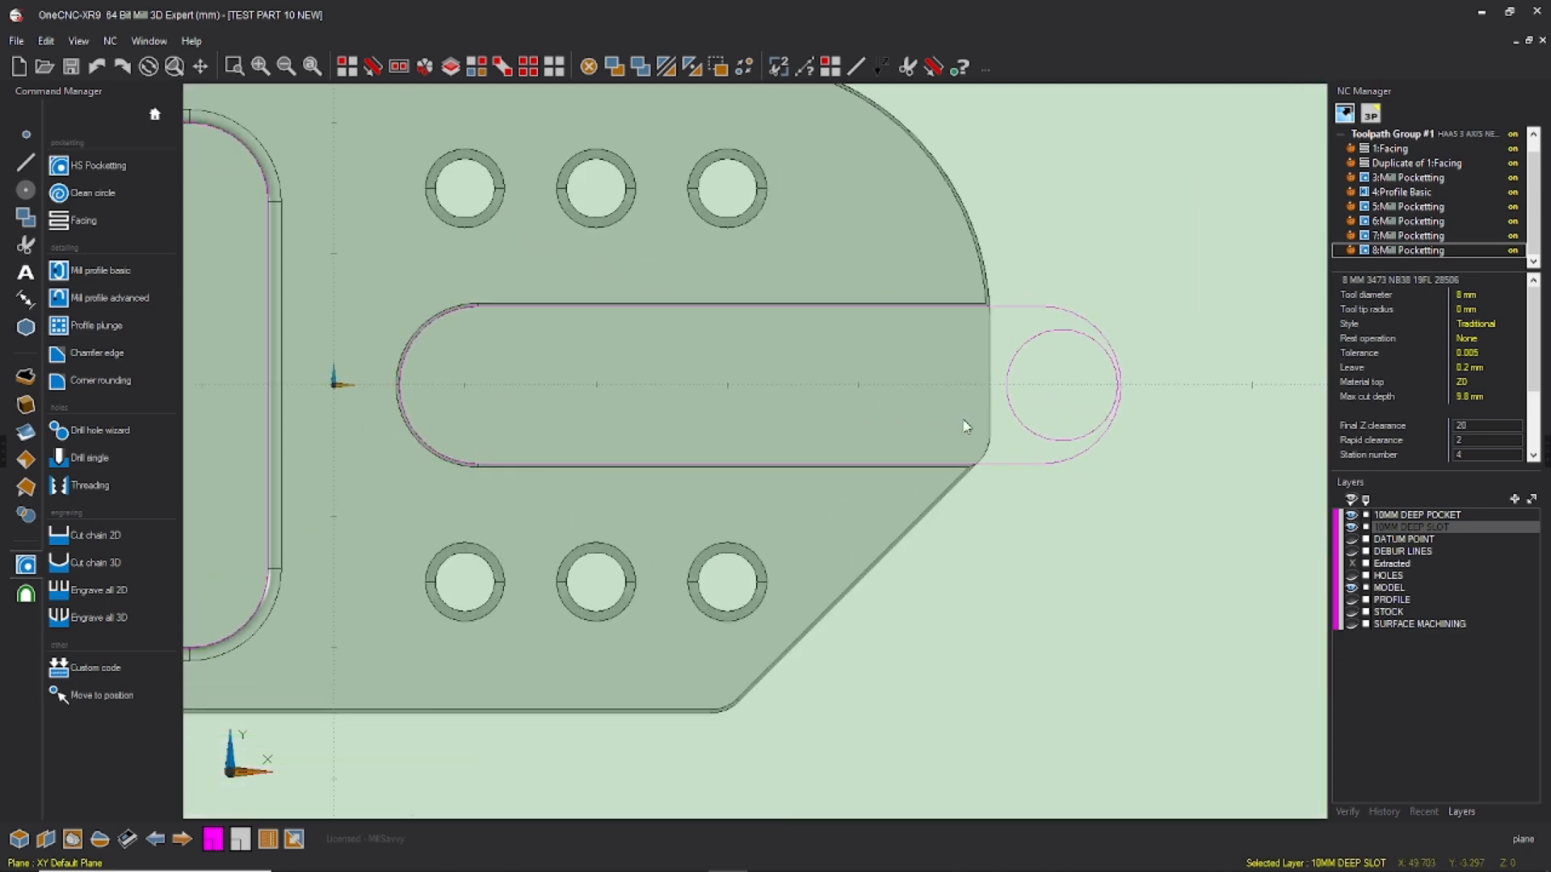
# Step: Start a Mill Profile Basic operation on the slot's two straight sides and closed end, leaving the outer end open
pyautogui.click(142, 273)
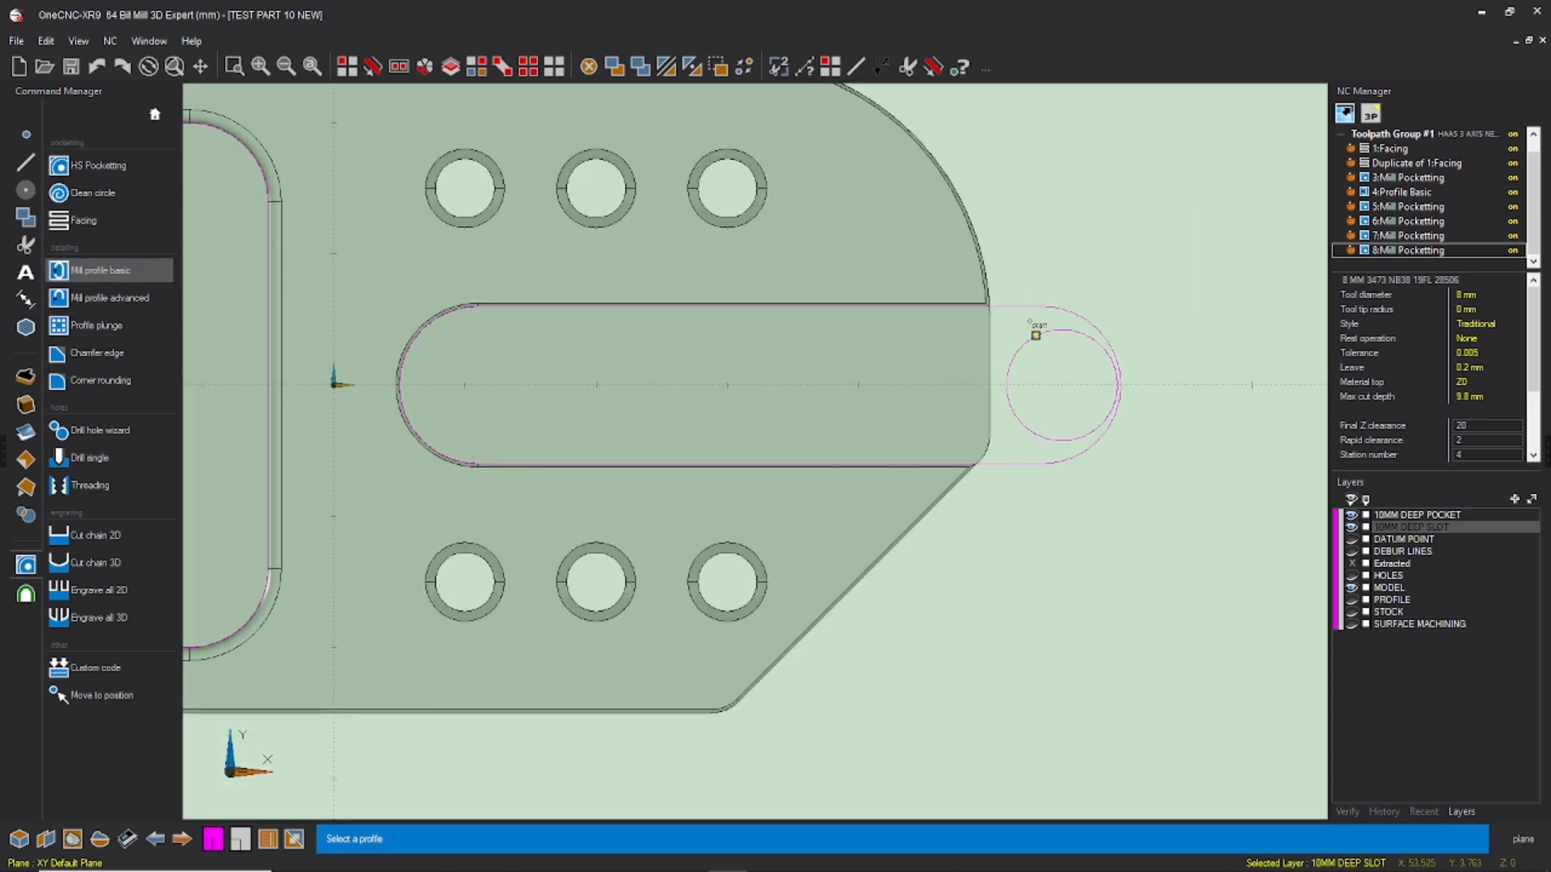
pyautogui.click(1015, 309)
pyautogui.click(1001, 323)
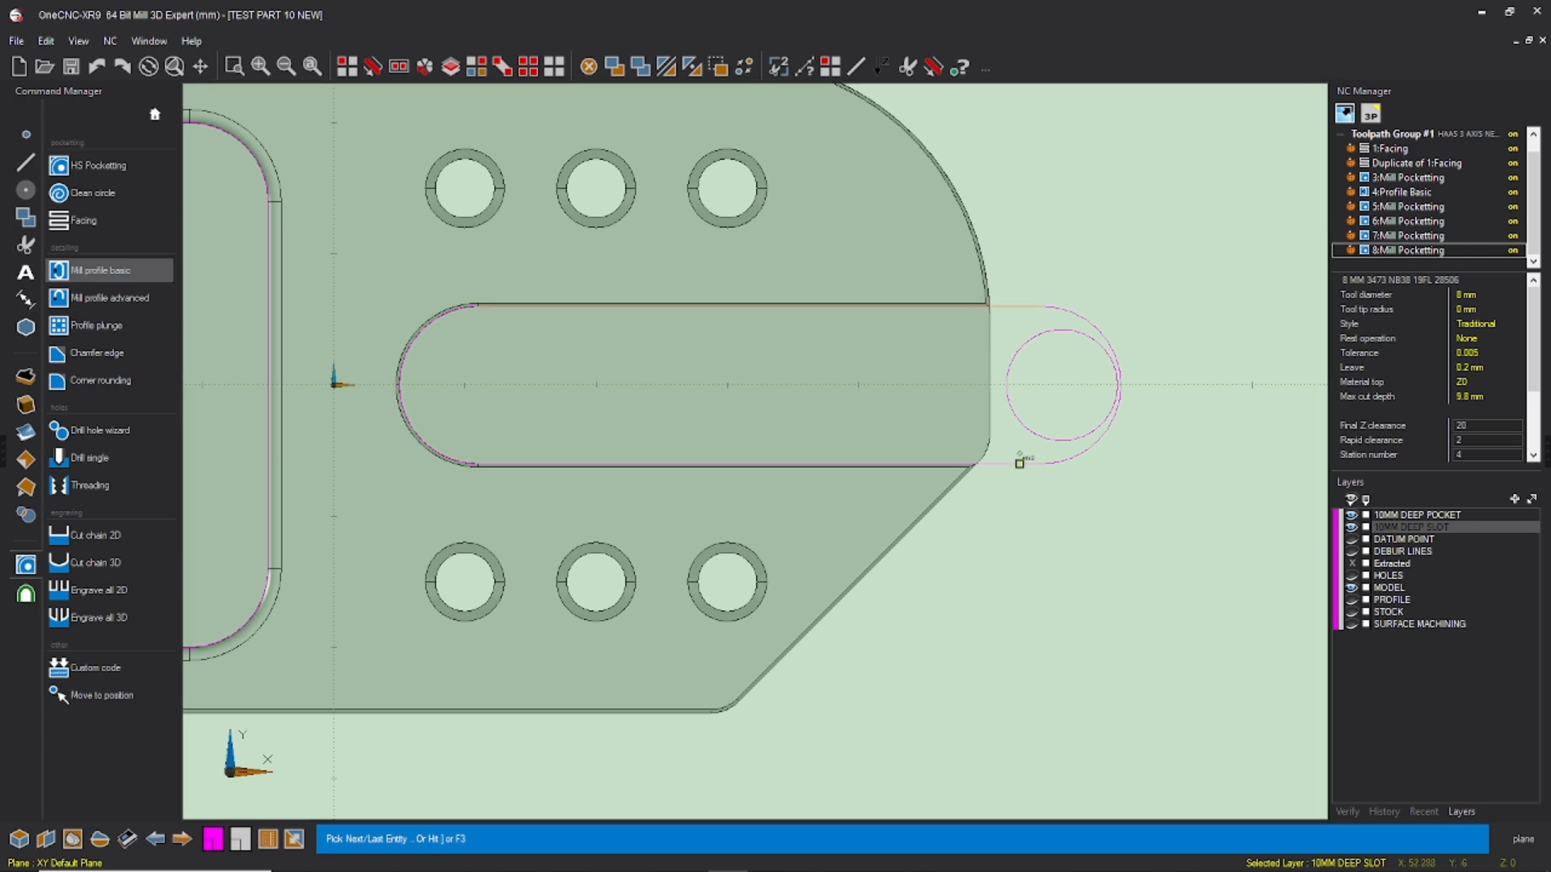
pyautogui.click(1021, 465)
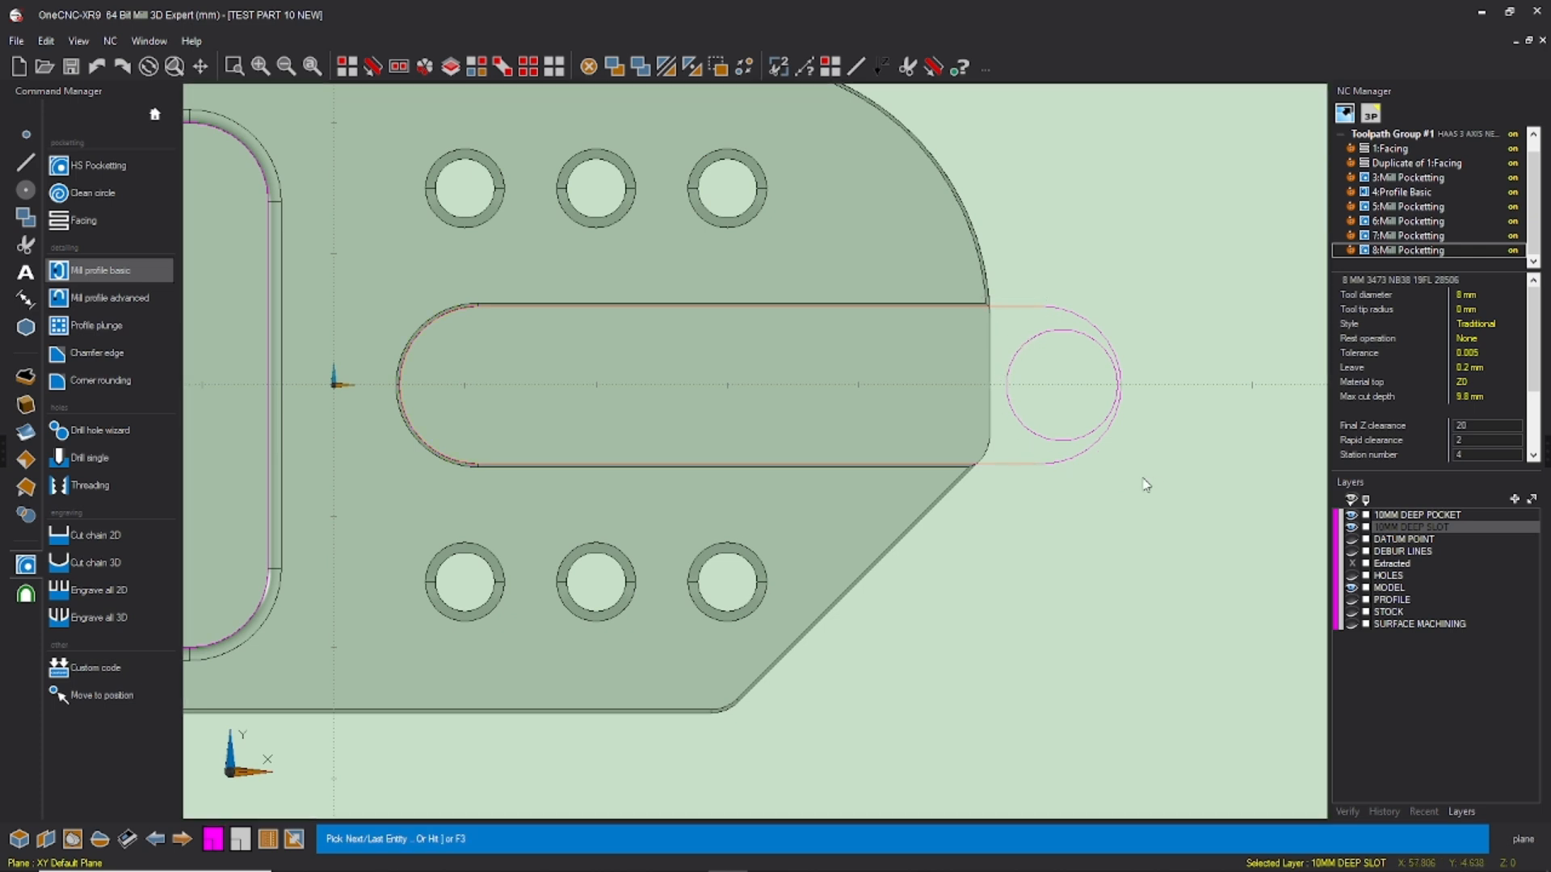
pyautogui.press('F3')
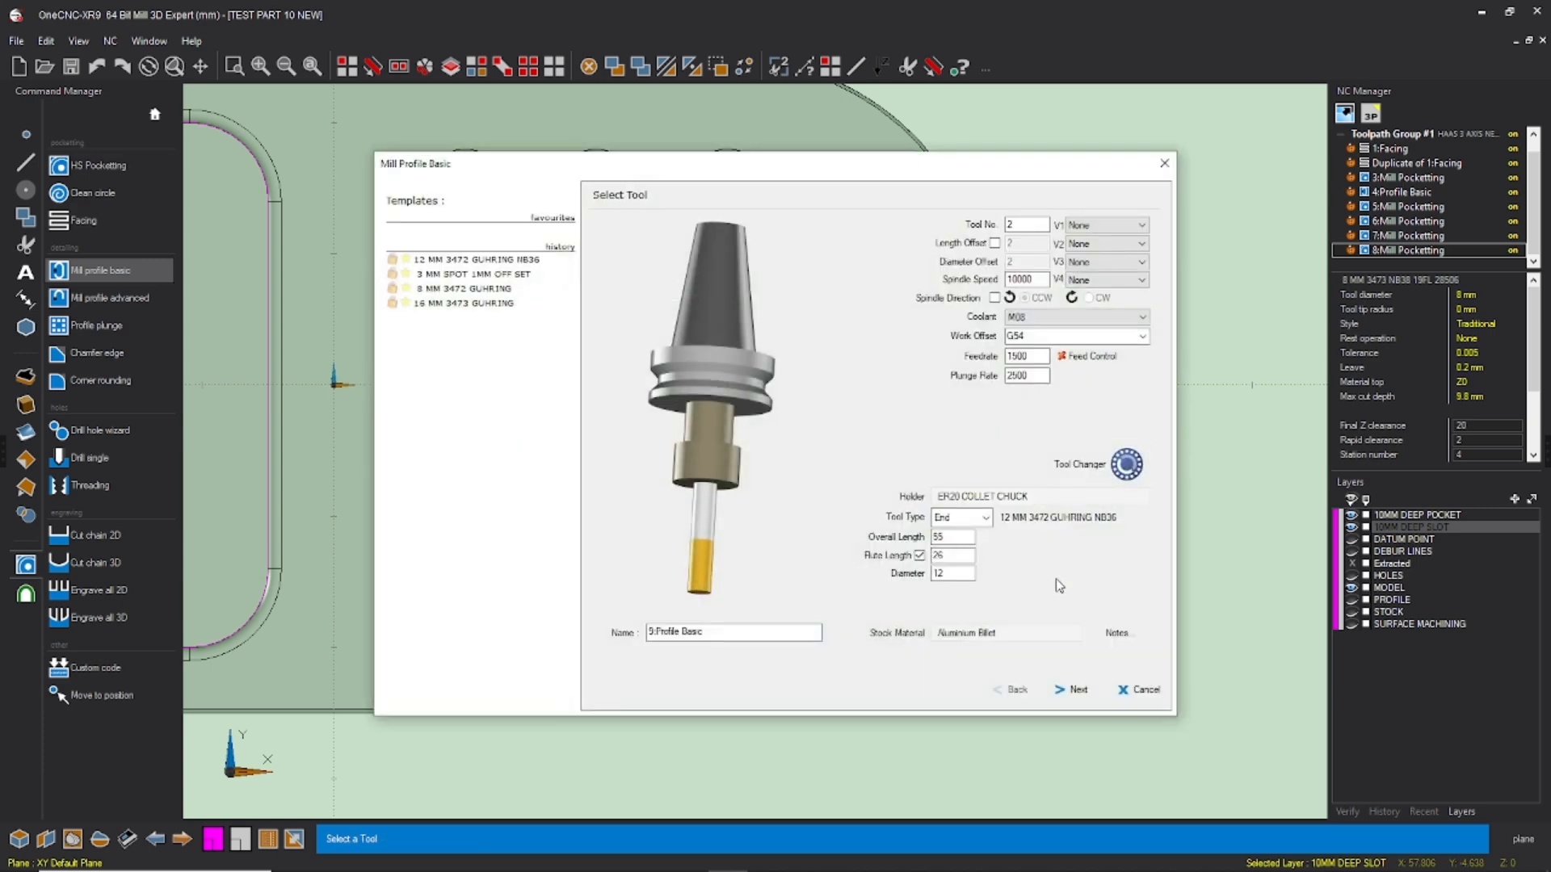
# Step: Assign the 8 MM 3473 NB38 19FL 28506 tool with spindle speed 10000, feedrate 1000 and plunge rate 2500
pyautogui.click(1110, 457)
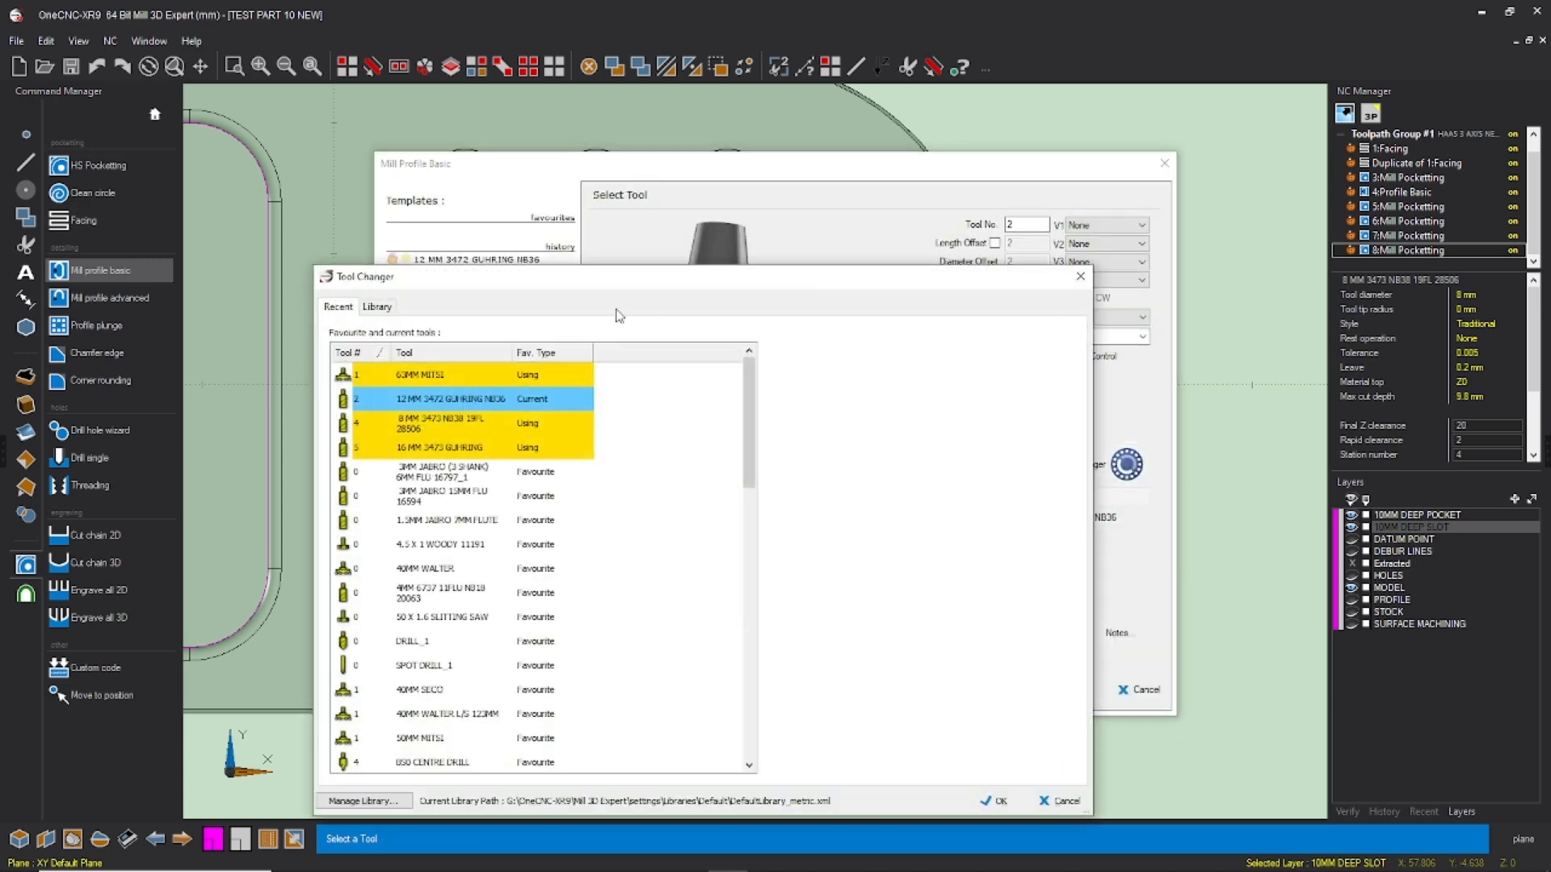
pyautogui.click(466, 430)
pyautogui.click(996, 801)
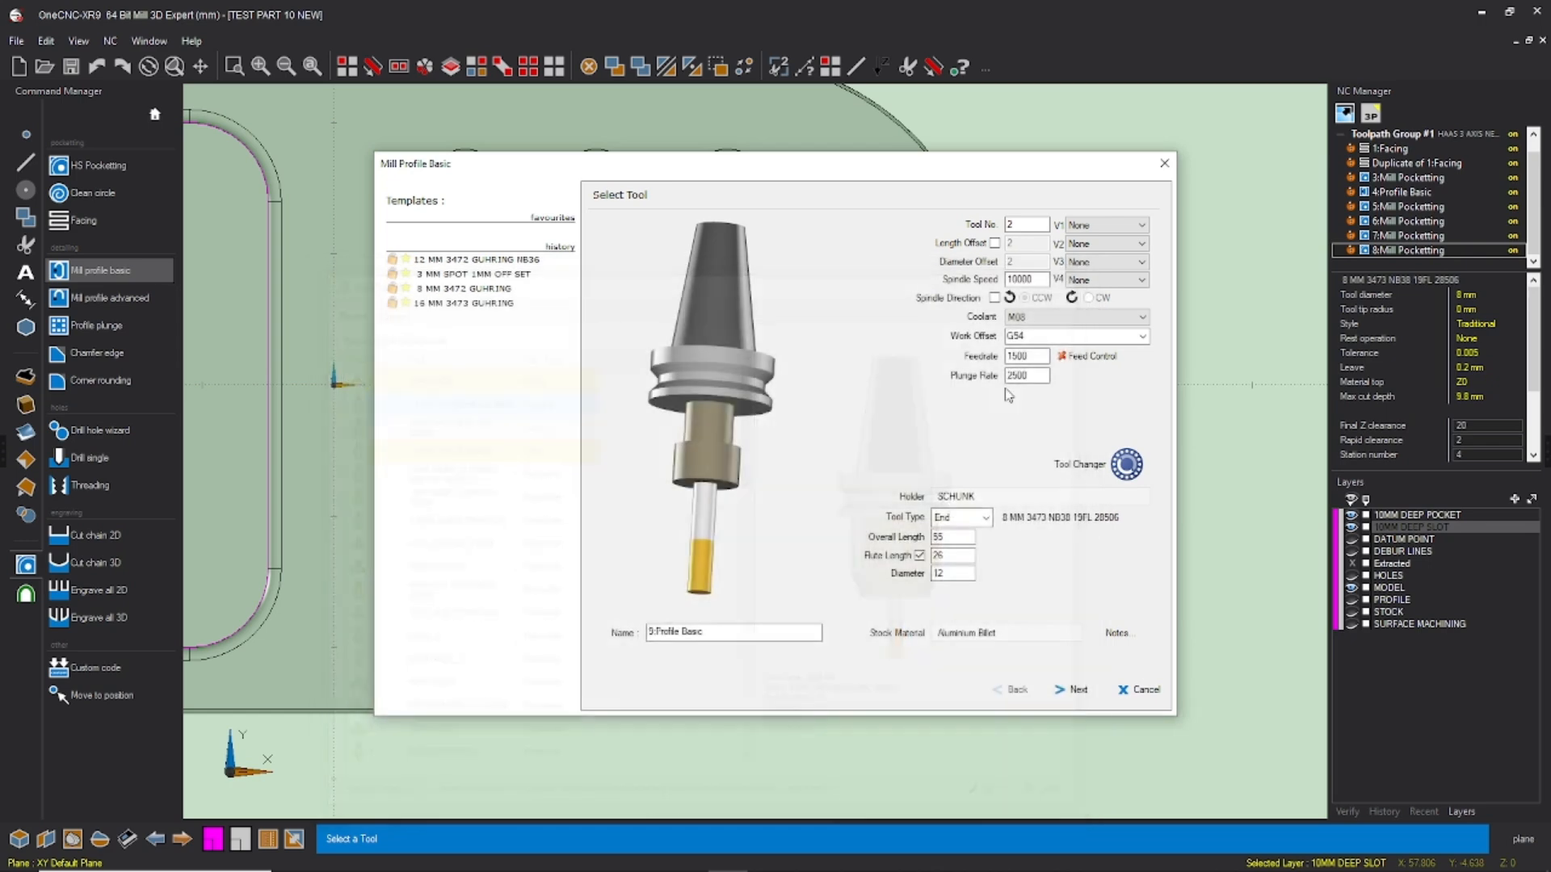
pyautogui.moveTo(1041, 280); pyautogui.dragTo(950, 267)
pyautogui.write('1000')
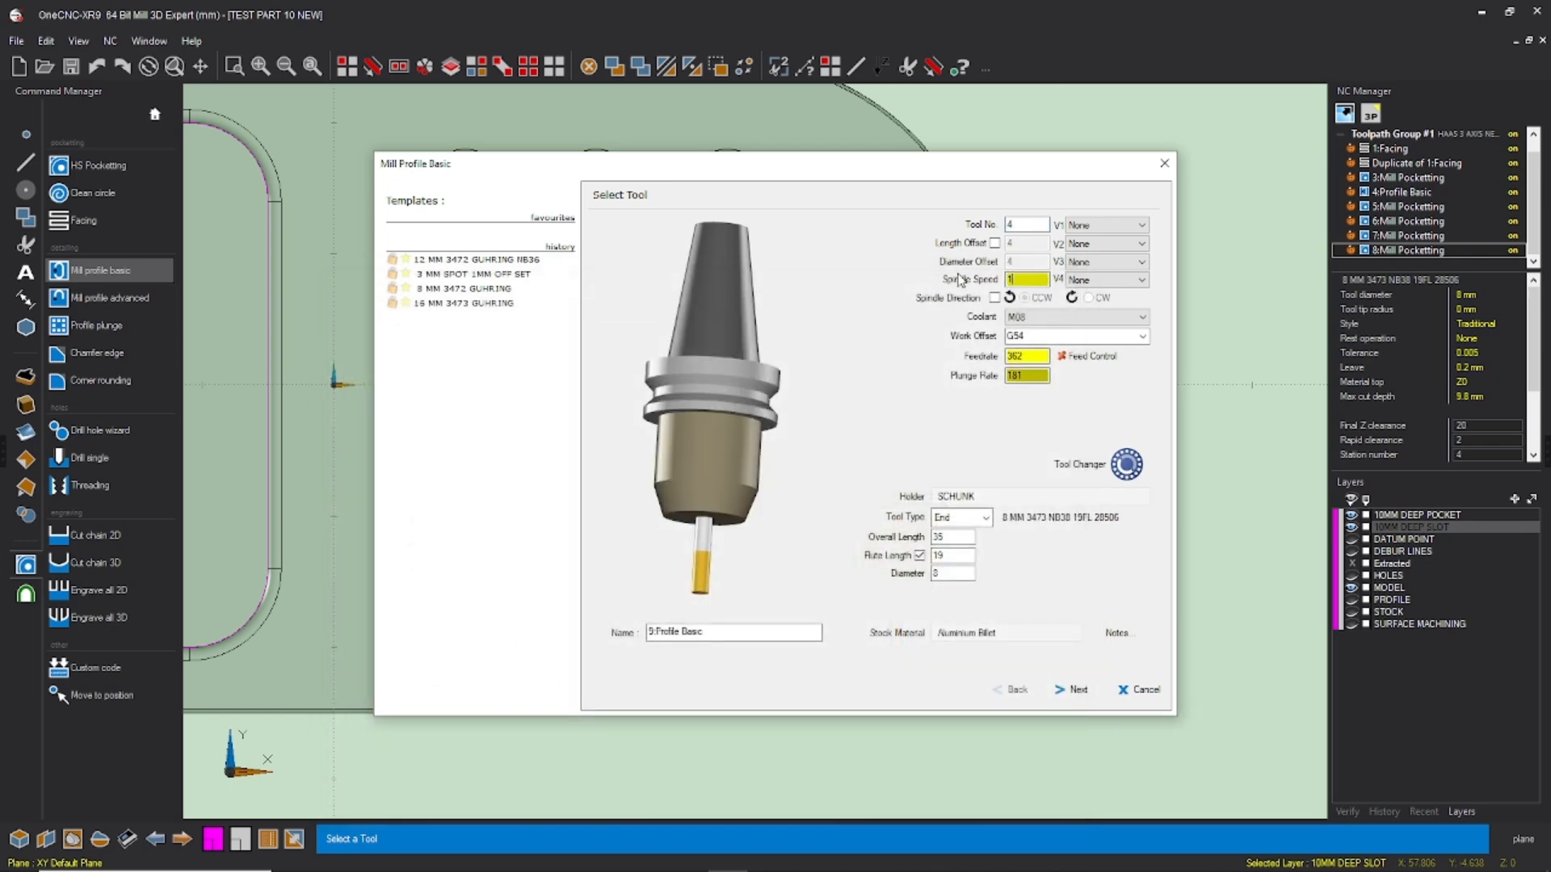
pyautogui.press('Tab')
pyautogui.press('Tab')
pyautogui.write('100')
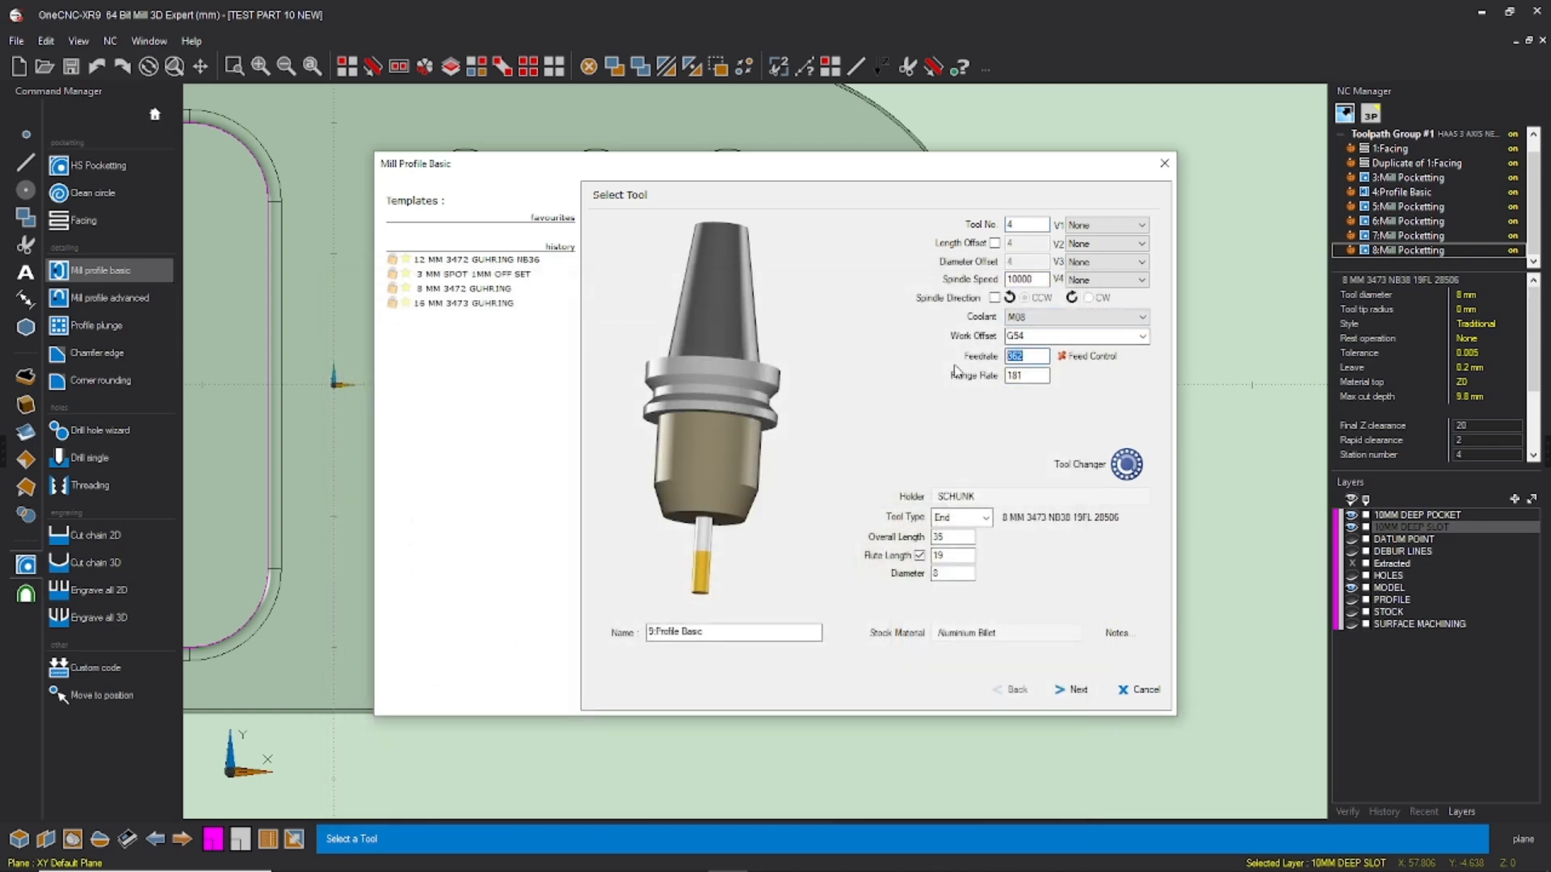
pyautogui.write('00')
pyautogui.press('Tab')
pyautogui.write('2500')
pyautogui.click(1071, 689)
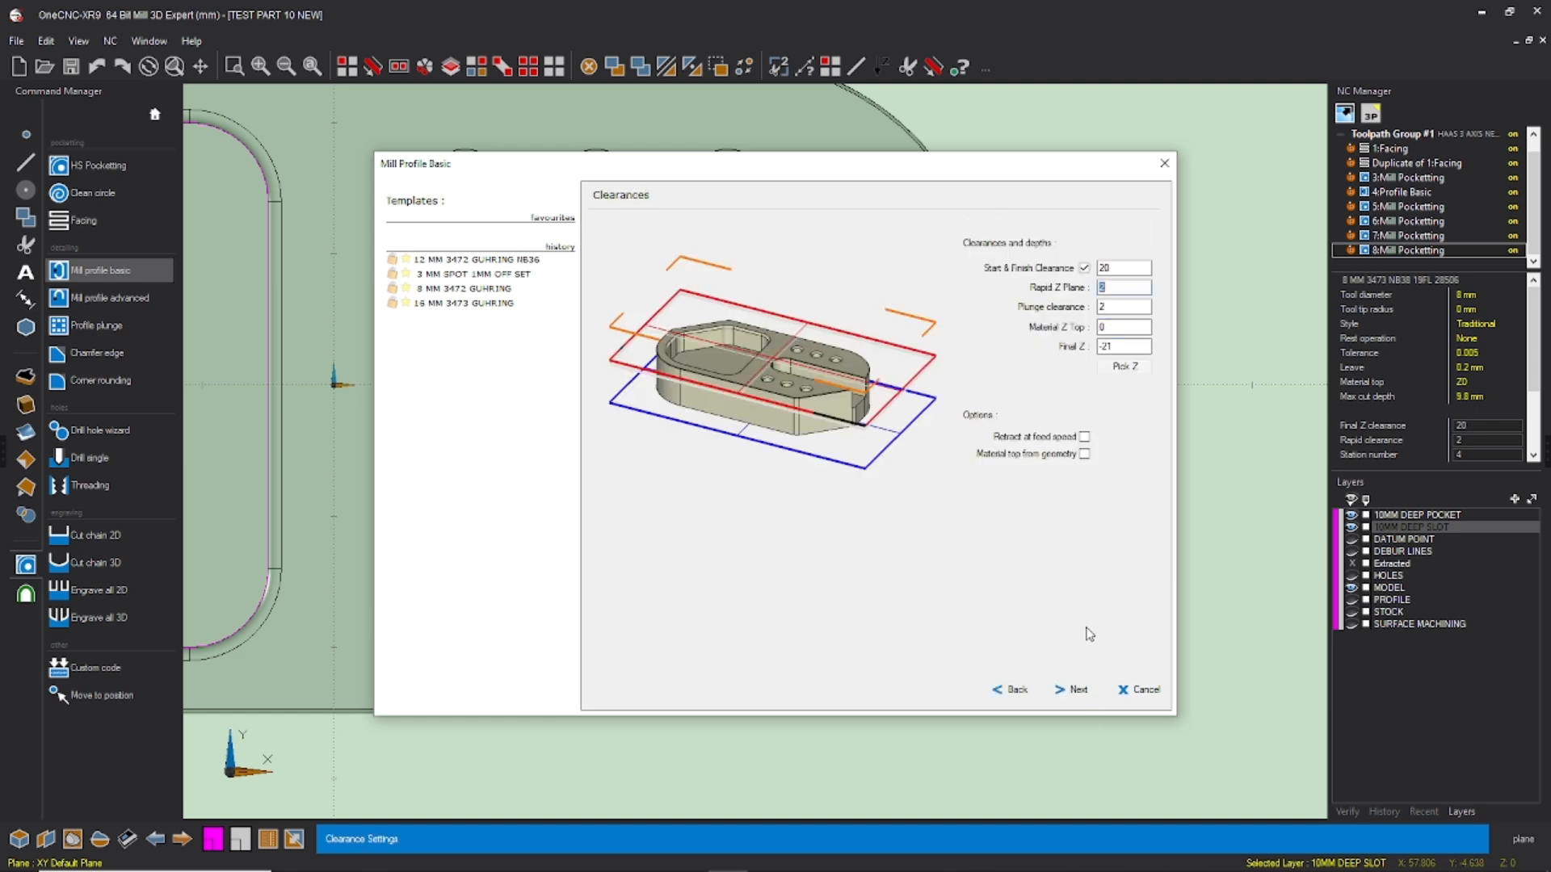
# Step: Set the slot profile's final Z to -10 and keep the Cut Levels approach style
pyautogui.moveTo(1119, 348); pyautogui.dragTo(1077, 350)
pyautogui.write('1')
pyautogui.press('BackSpace')
pyautogui.write('0')
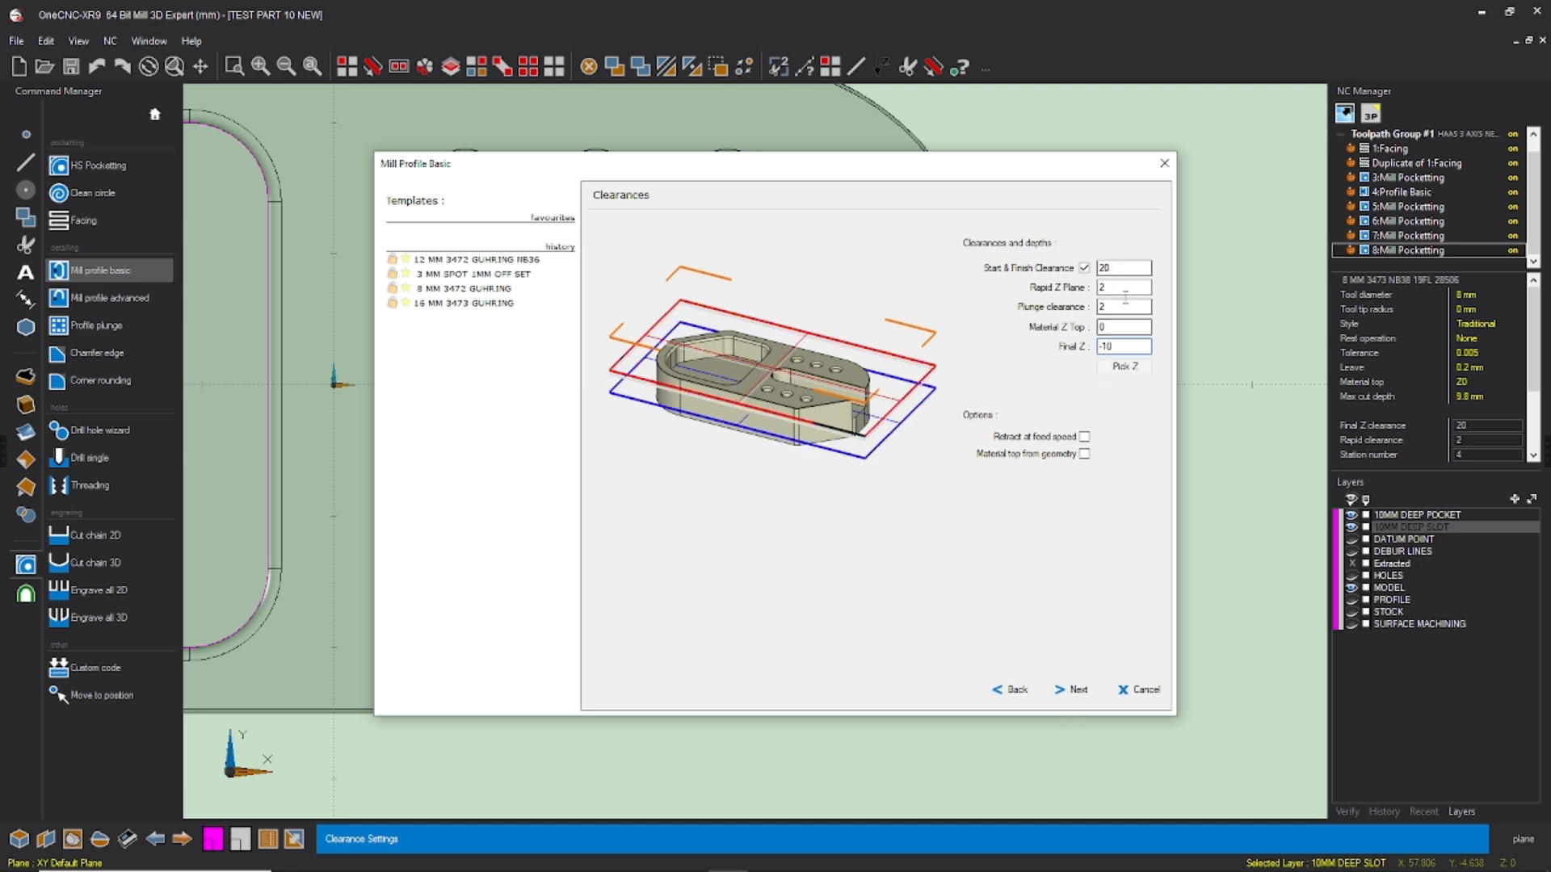
pyautogui.click(1077, 690)
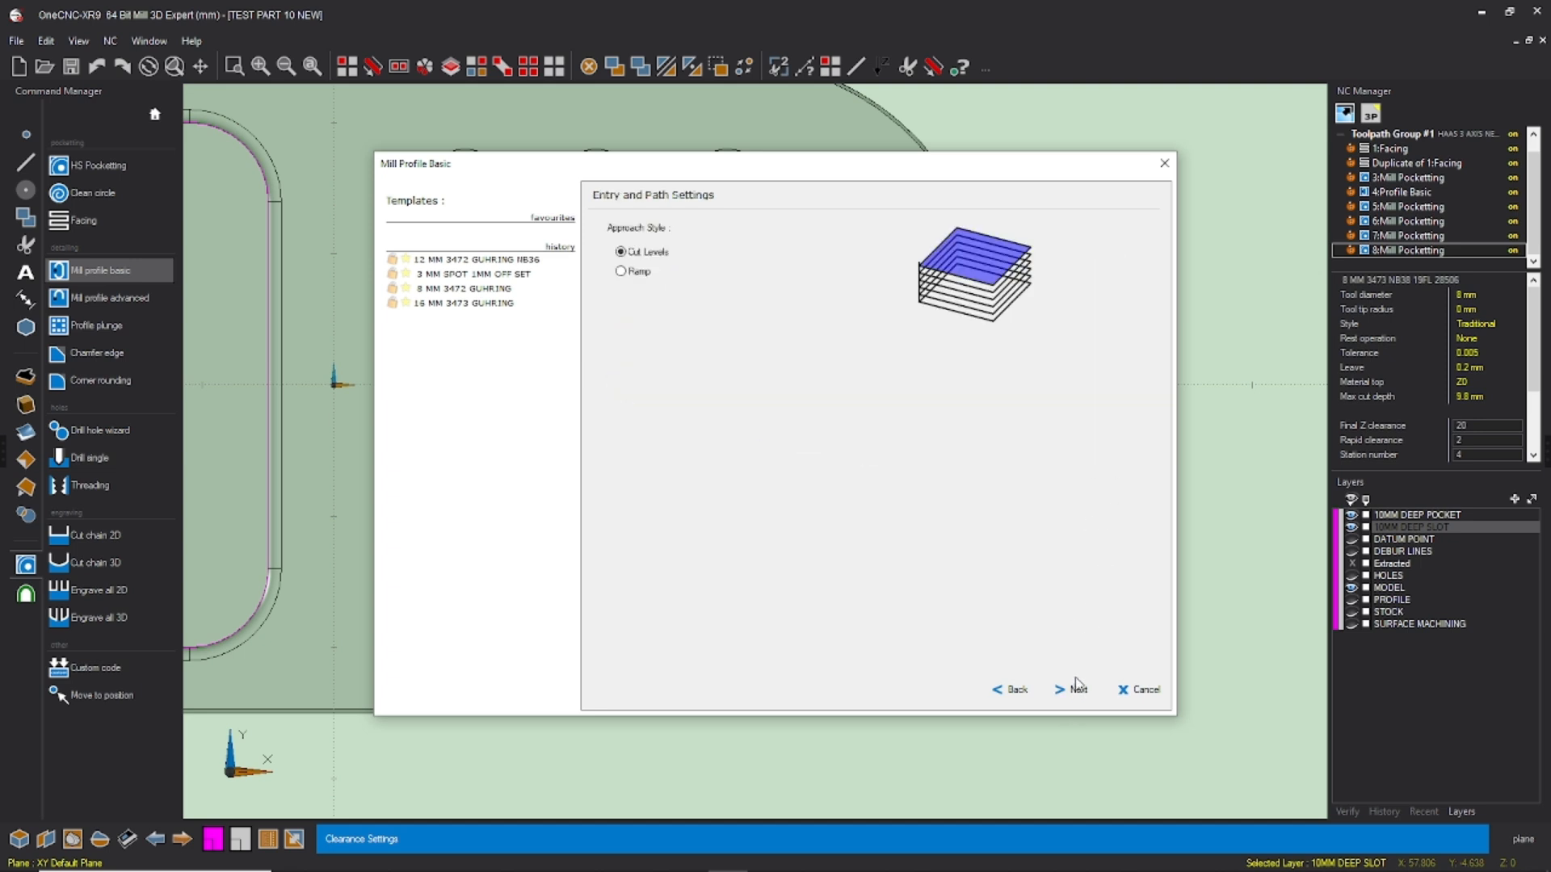
pyautogui.click(1072, 692)
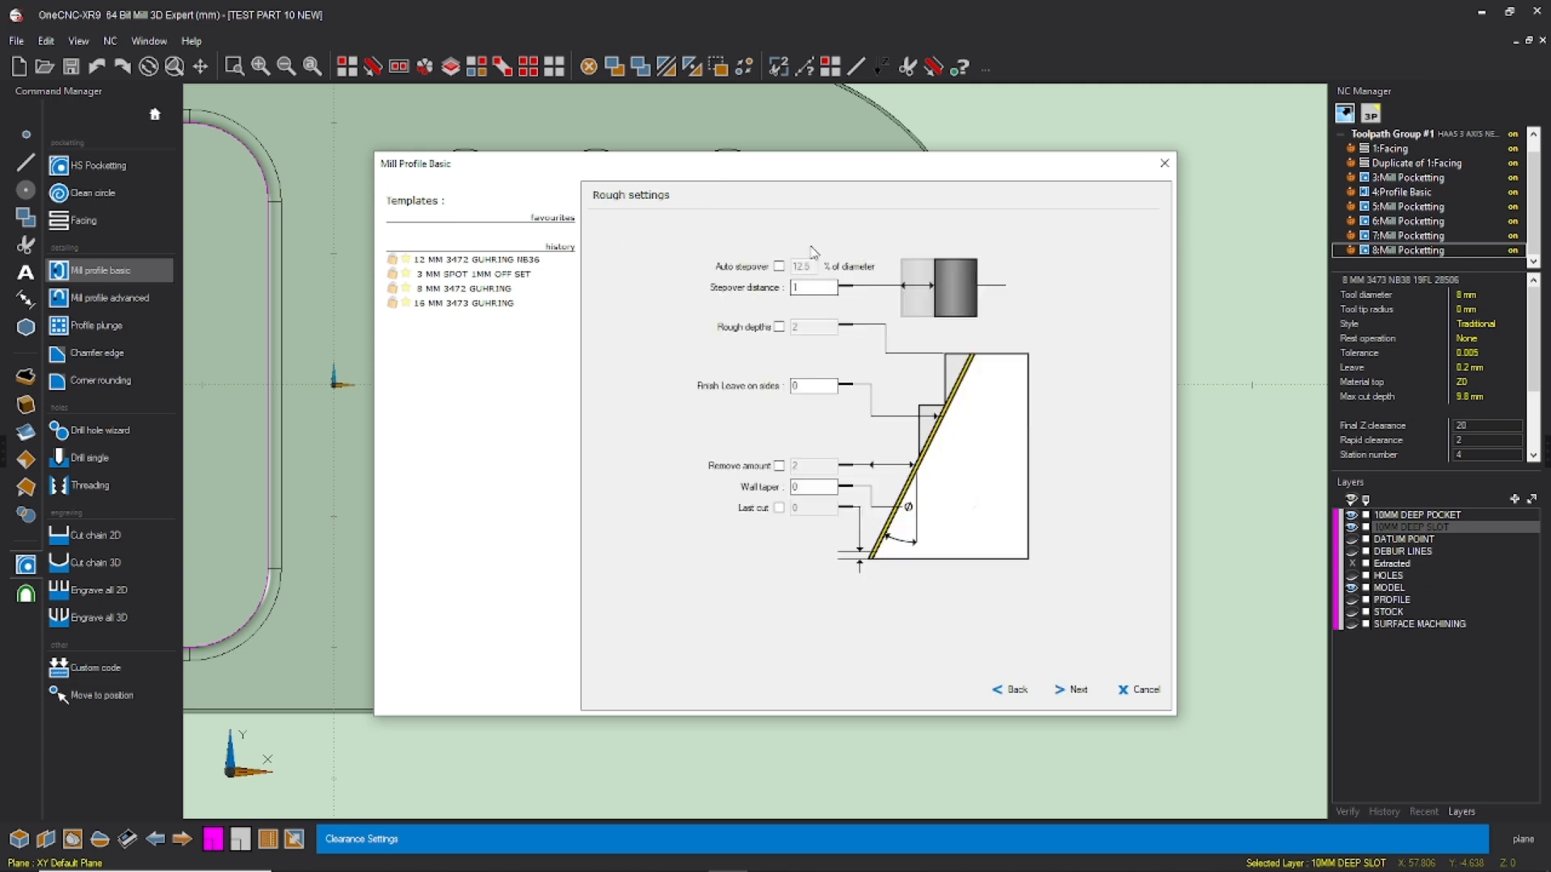
# Step: Accept a 1 mm stepover, zero leave on the sides, and bottom-only finishing with compensation at control
pyautogui.click(808, 285)
pyautogui.doubleClick(795, 289)
pyautogui.click(810, 388)
pyautogui.click(1076, 691)
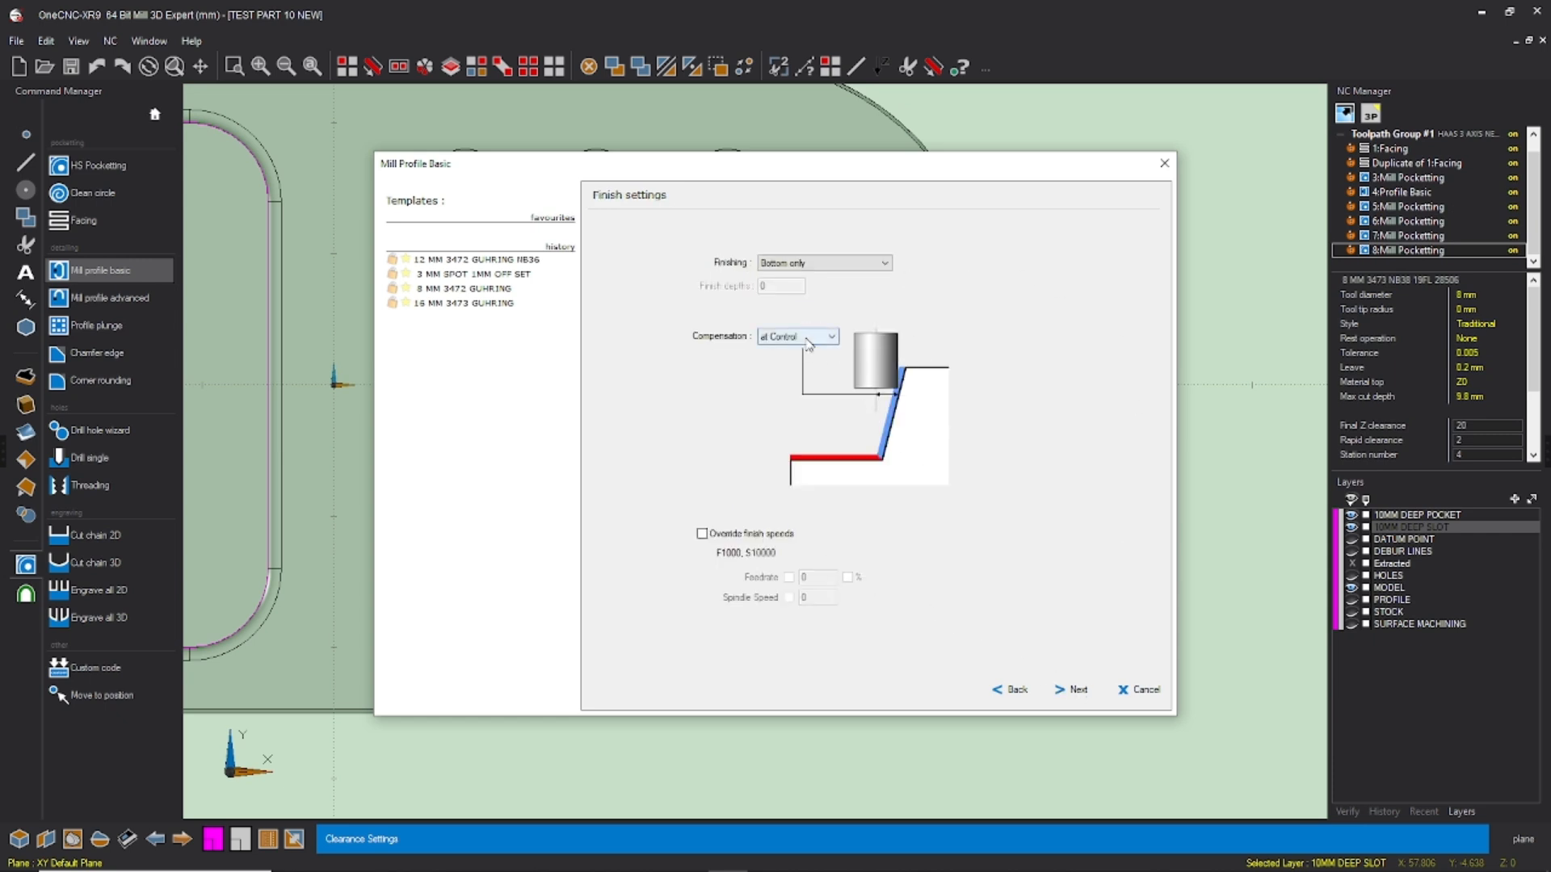
pyautogui.click(1078, 689)
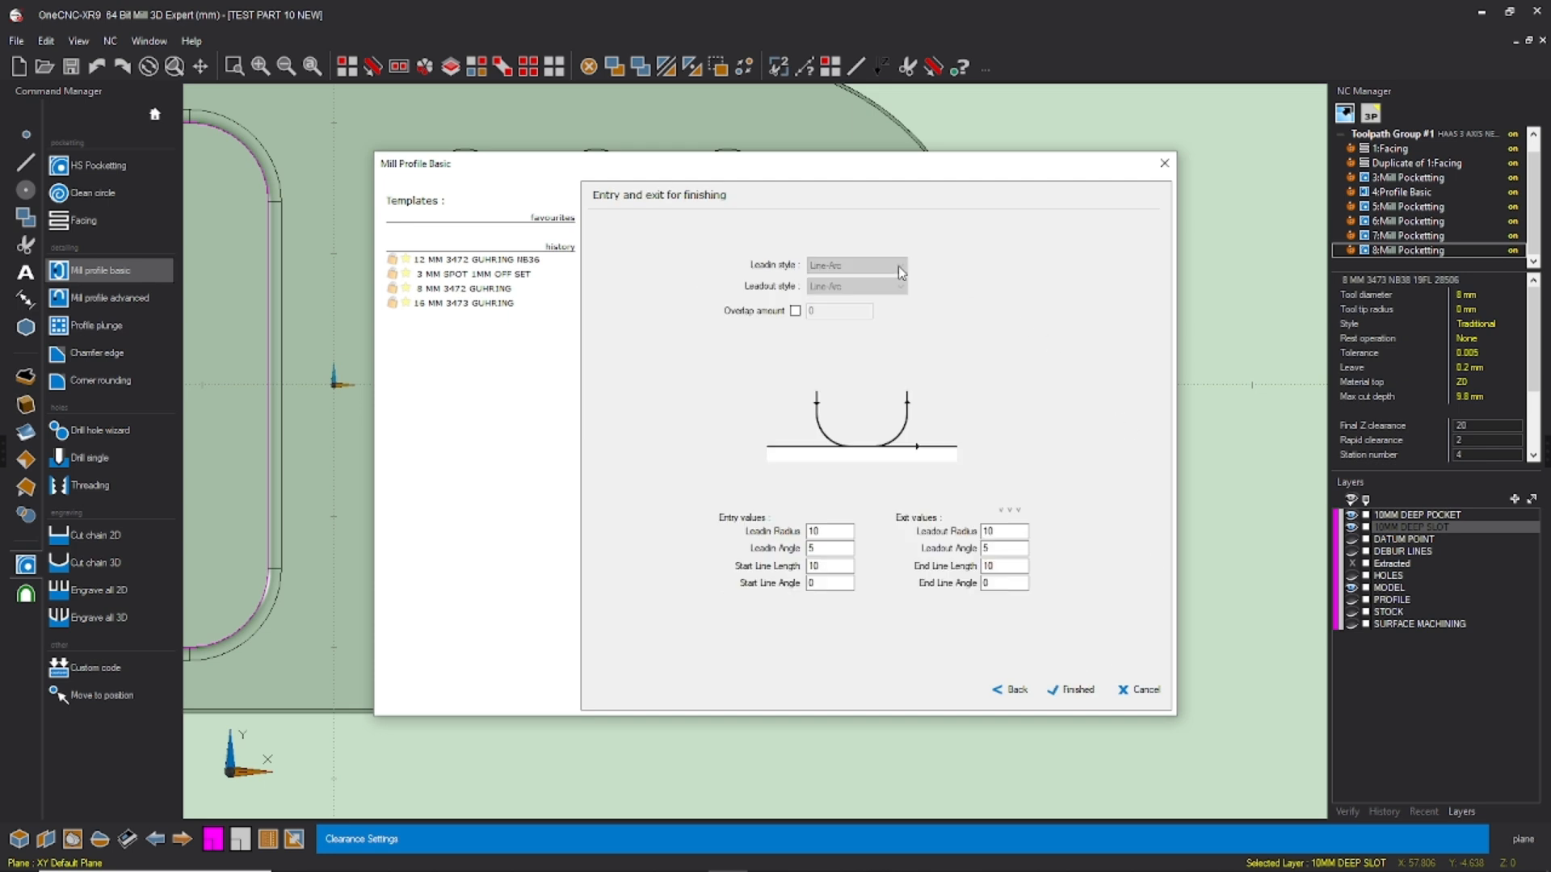
# Step: Set the lead-in radius and start line length to 5, copy the values to the lead-out, and generate the slot profile
pyautogui.doubleClick(830, 532)
pyautogui.write('5')
pyautogui.doubleClick(823, 565)
pyautogui.write('5')
pyautogui.click(1009, 510)
pyautogui.click(1086, 692)
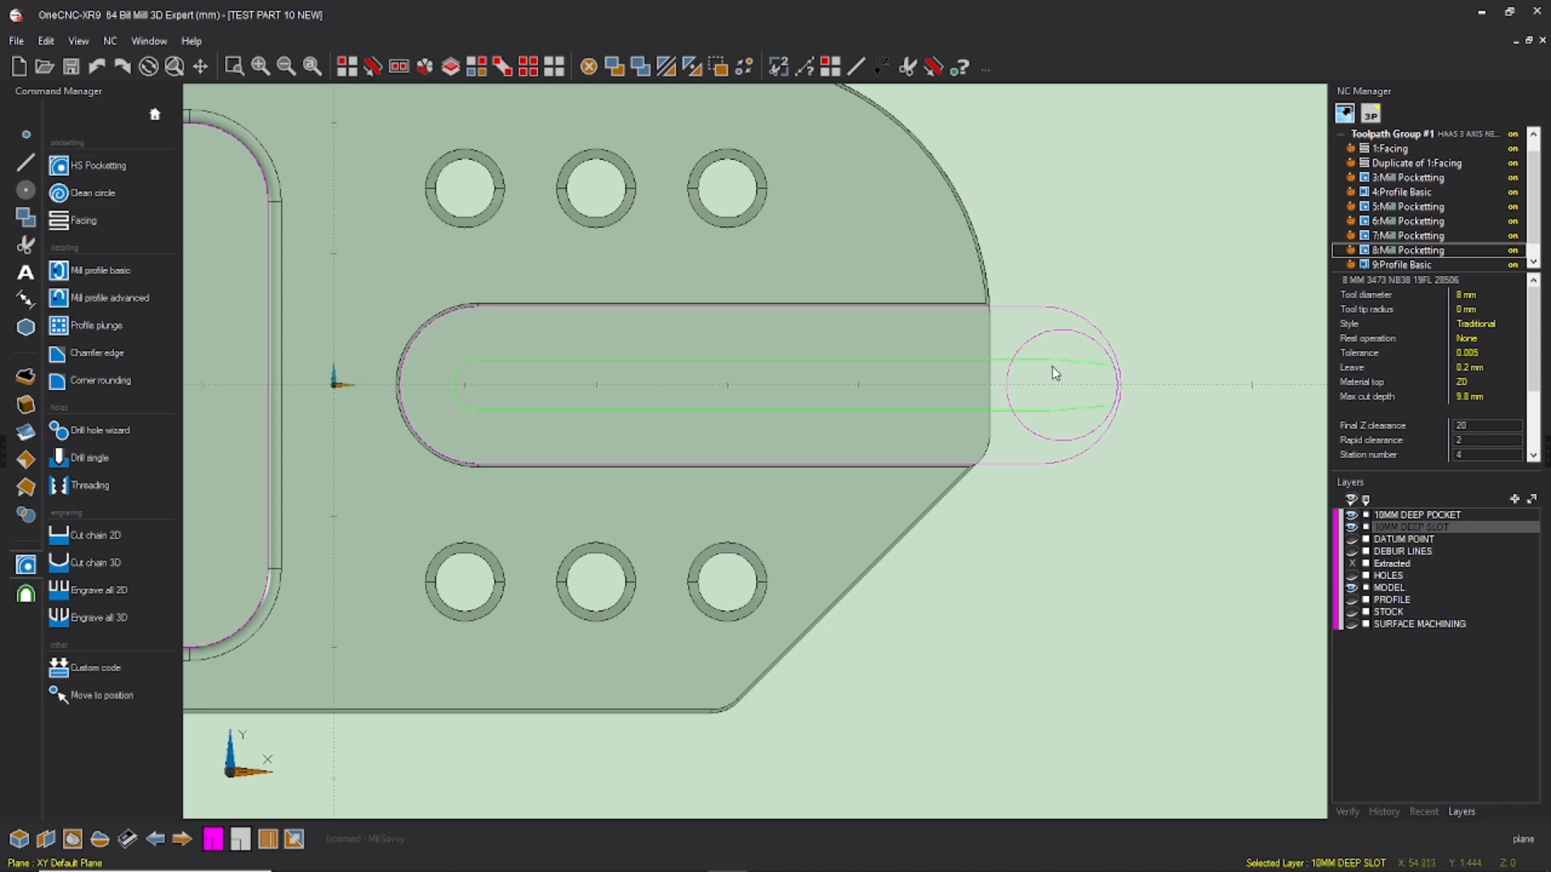
# Step: Save the drawing with the finished slot toolpaths
pyautogui.scroll(-6, 1150, 393)
pyautogui.moveTo(942, 385); pyautogui.dragTo(995, 287, button='middle')
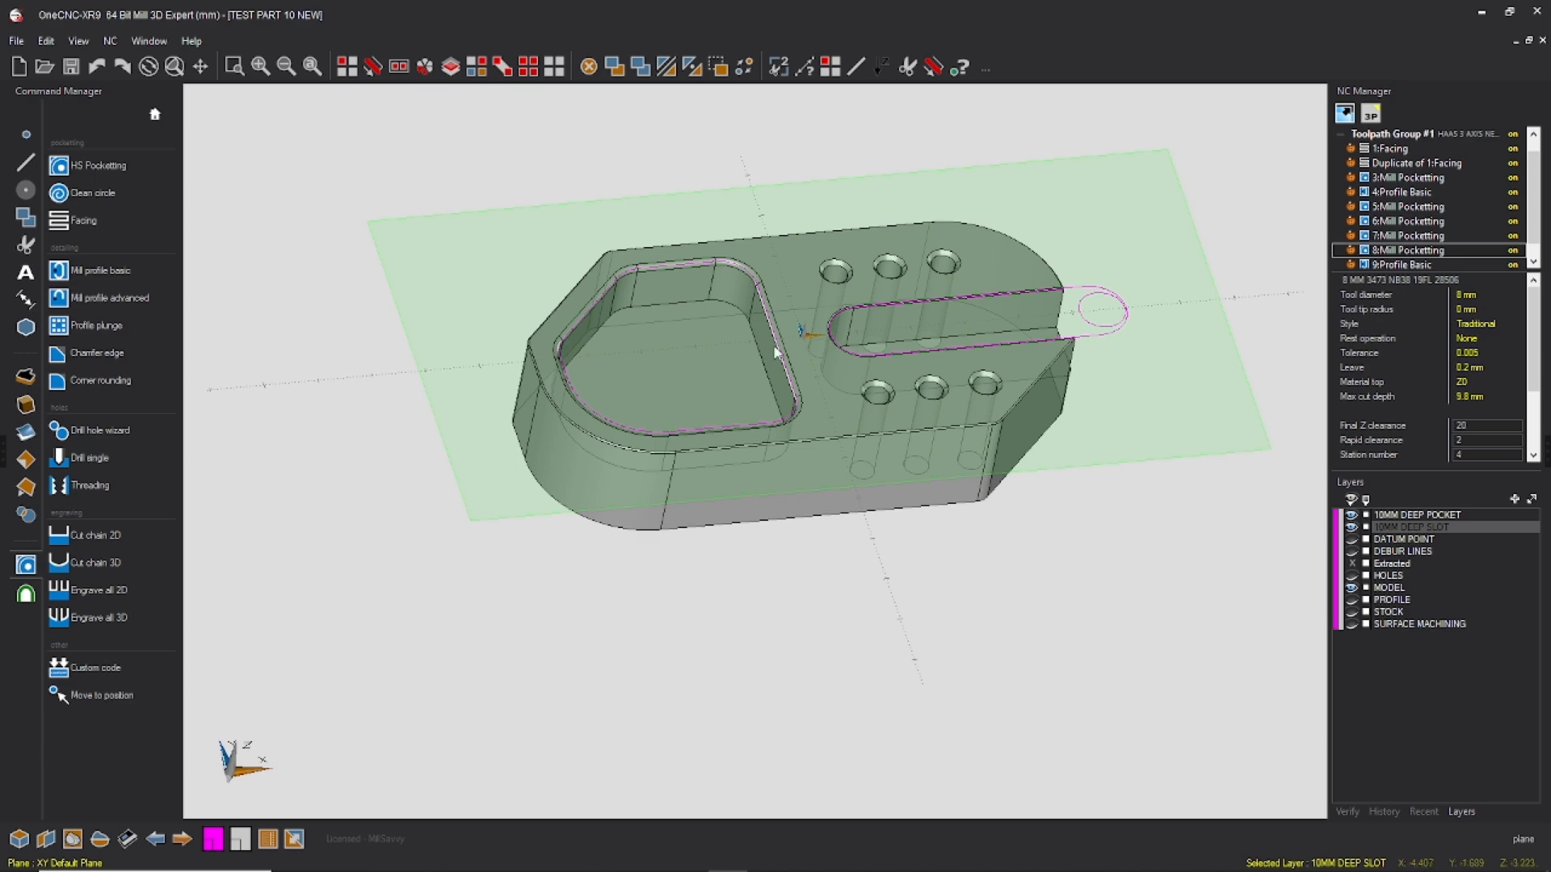
pyautogui.click(17, 41)
pyautogui.click(133, 137)
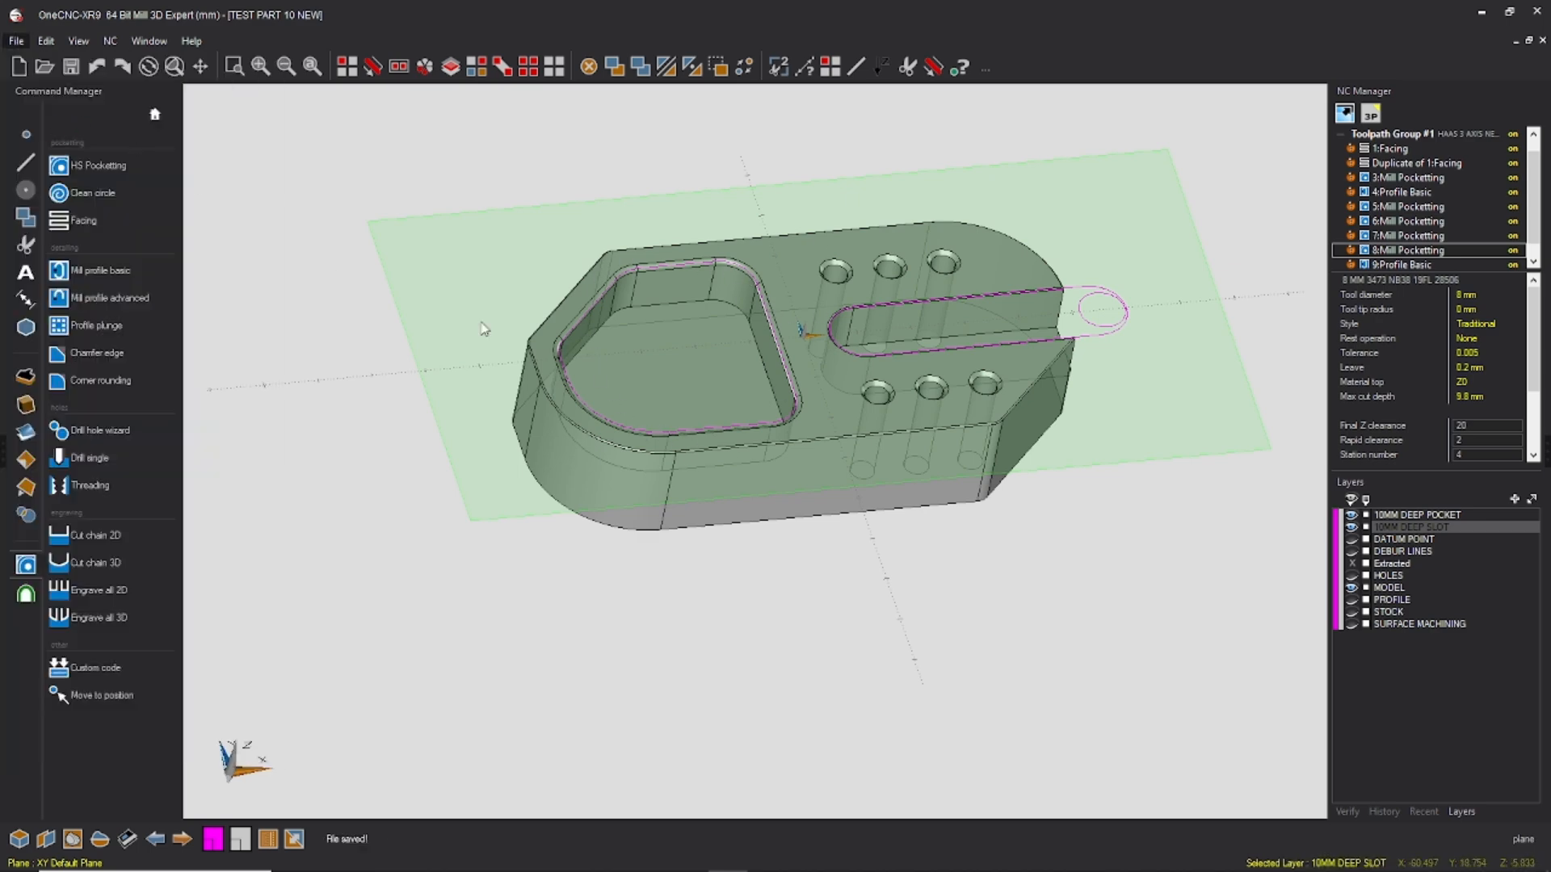
# Step: Hide the 10MM DEEP POCKET and 10MM DEEP SLOT layers and show the HOLES layer
pyautogui.scroll(-3, 991, 297)
pyautogui.moveTo(990, 297); pyautogui.dragTo(953, 288, button='middle')
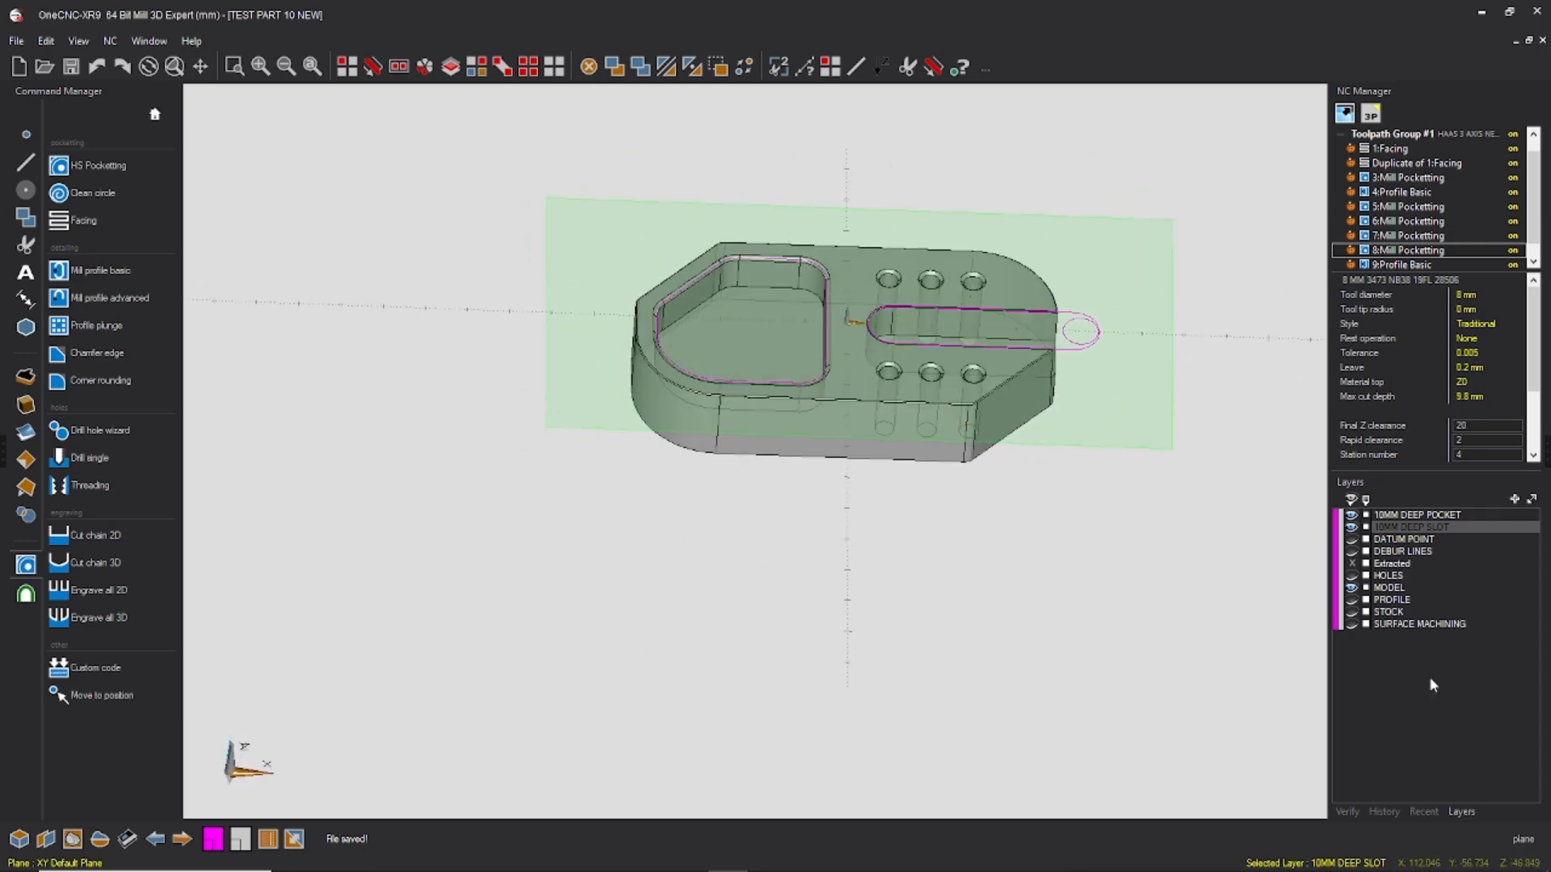
pyautogui.click(1352, 526)
pyautogui.click(1351, 515)
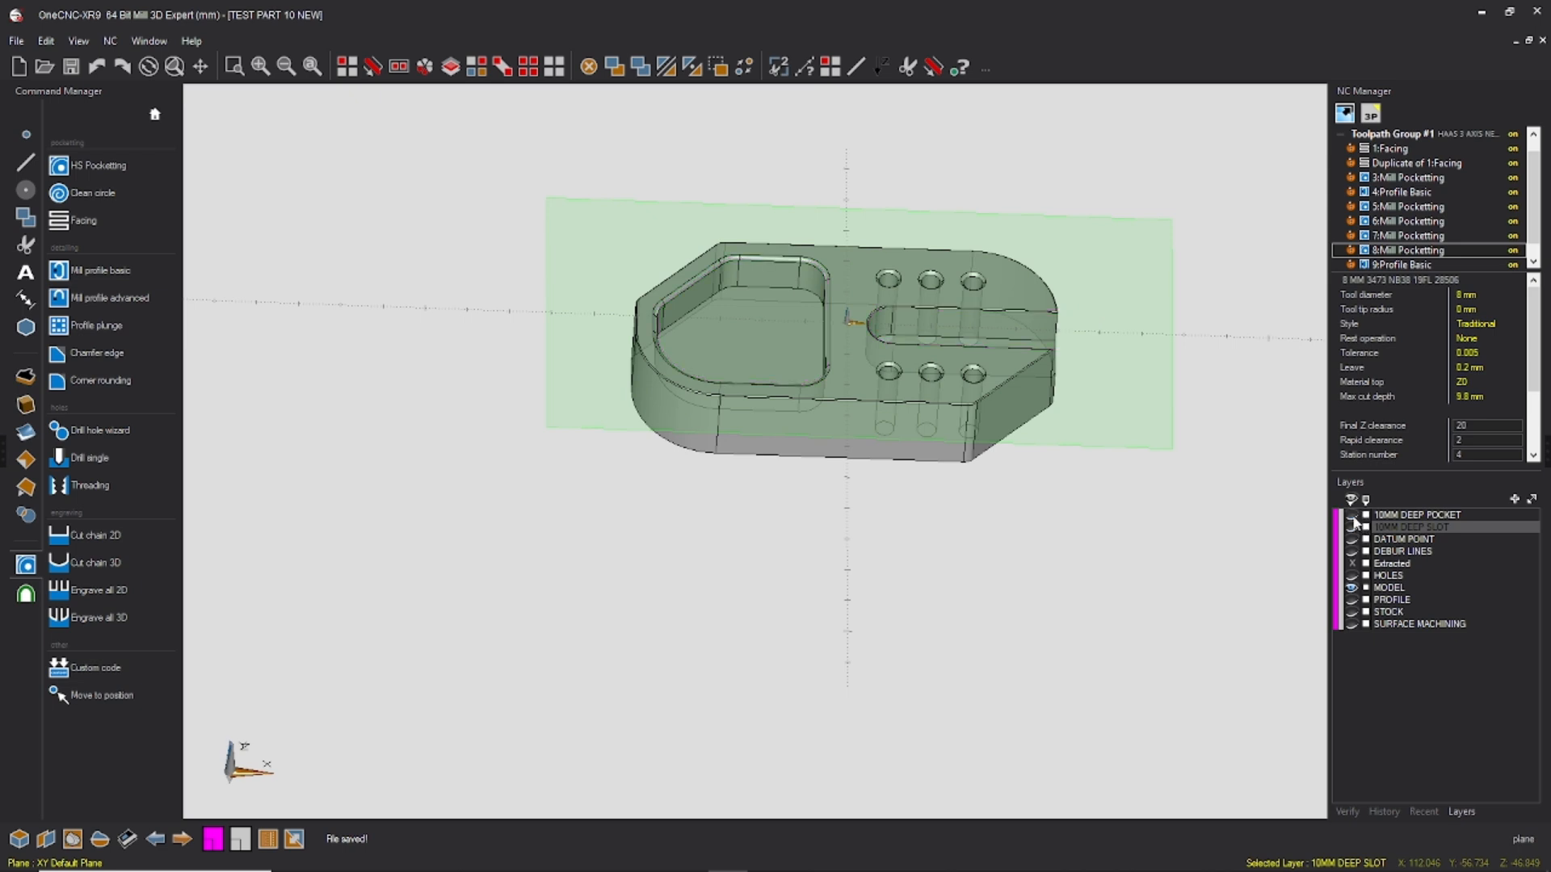
pyautogui.click(1352, 576)
pyautogui.moveTo(983, 448)
pyautogui.mouseDown(button='middle')
pyautogui.moveTo(1038, 410)
pyautogui.moveTo(1001, 440)
pyautogui.mouseUp(button='middle')
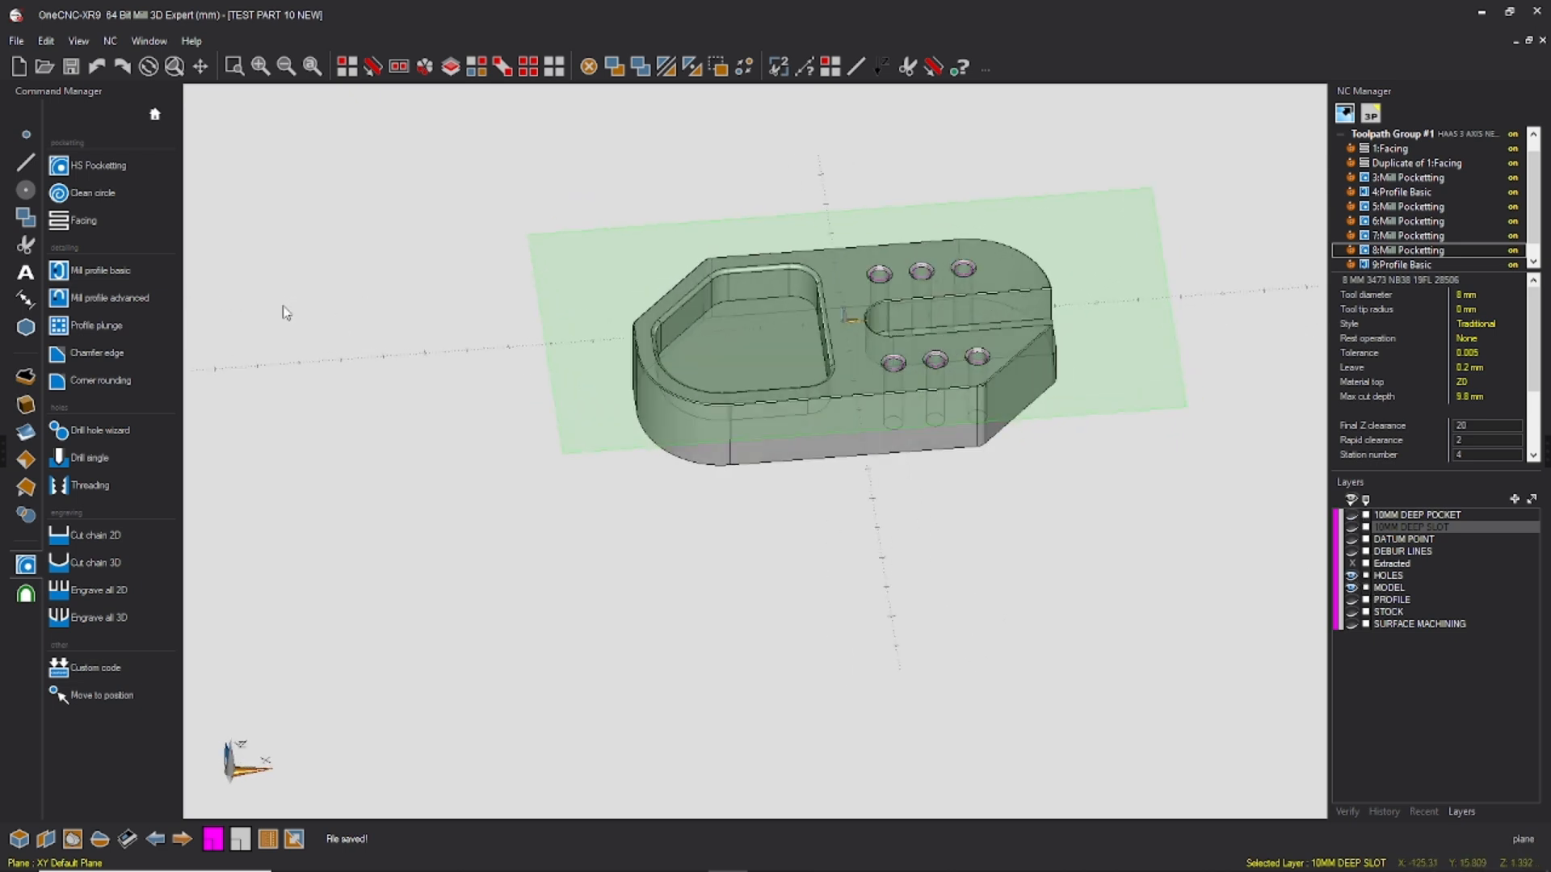
# Step: Start the drill hole wizard with all three combo hole groups selected, accepting start clearance 20, rapid plane 2, plunge clearance 2 and material top 0
pyautogui.click(95, 431)
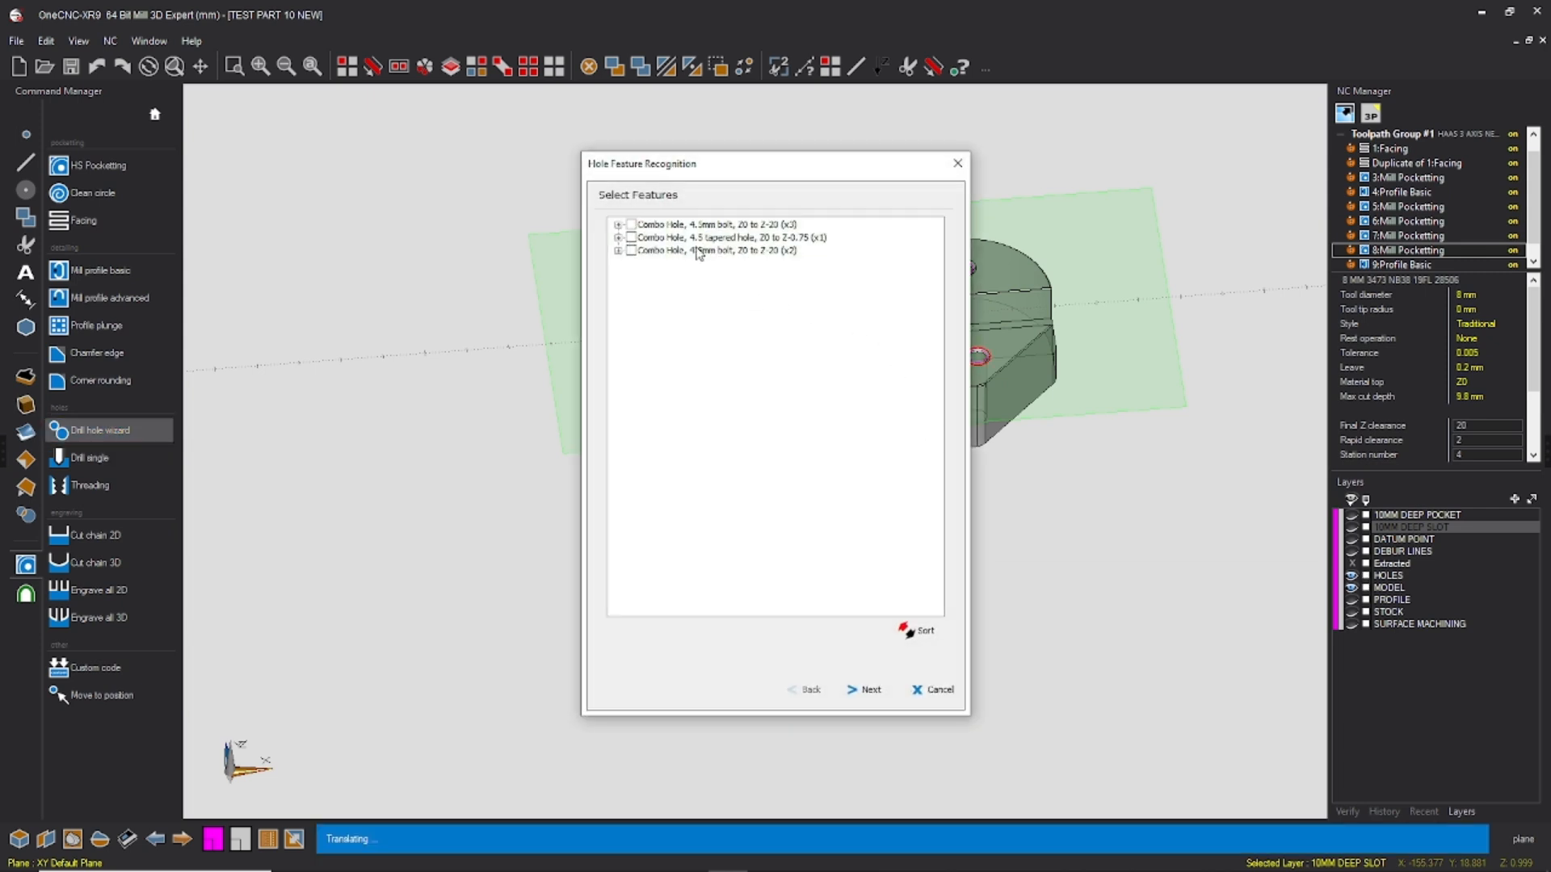
pyautogui.moveTo(894, 255); pyautogui.dragTo(1331, 285)
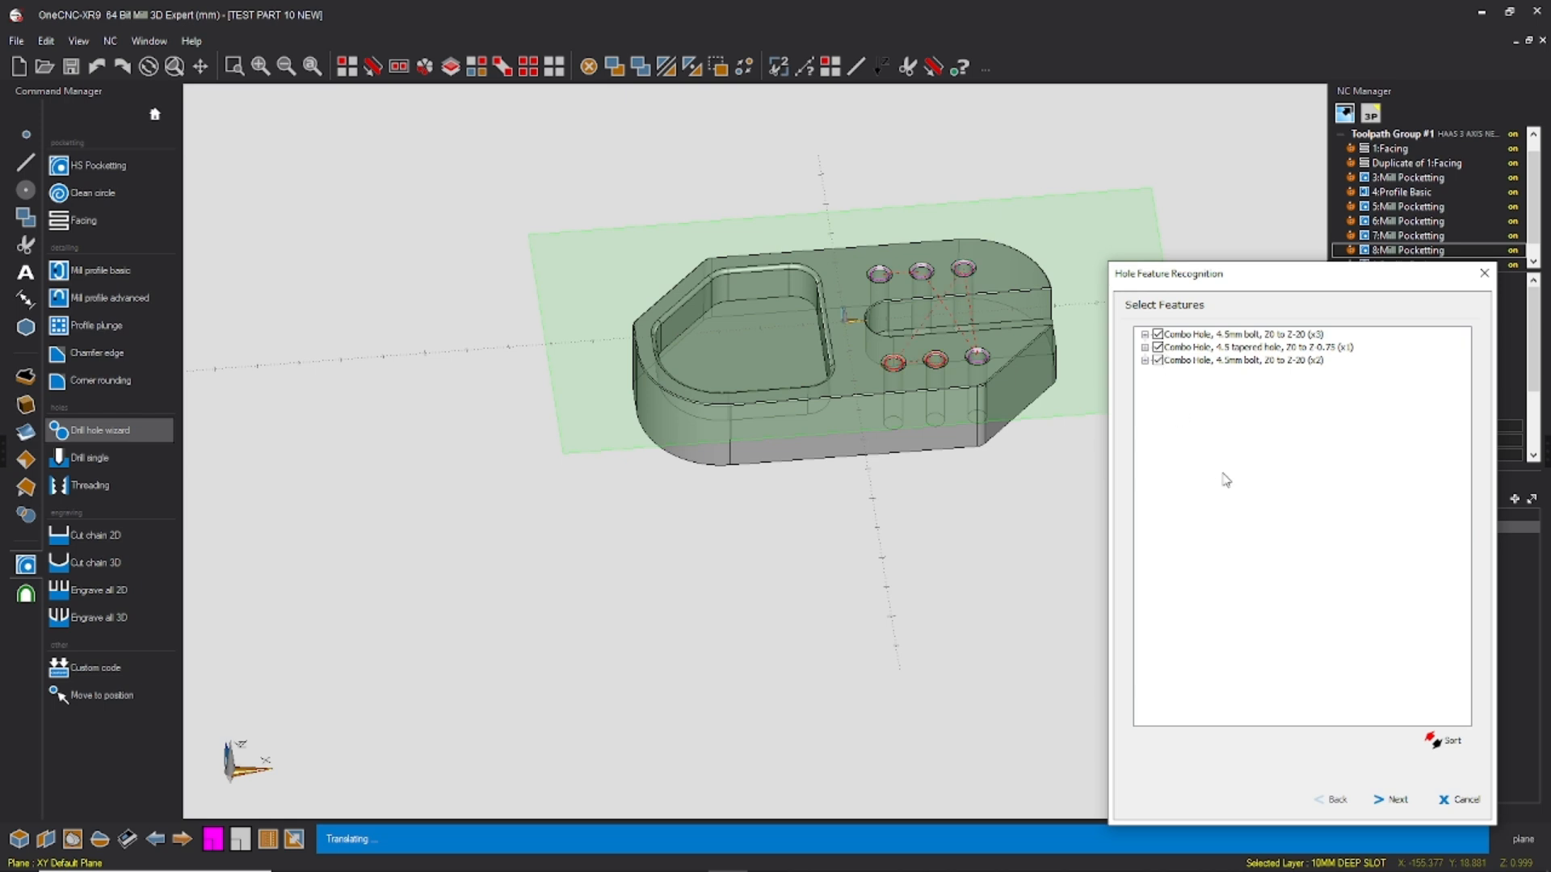
pyautogui.click(1393, 802)
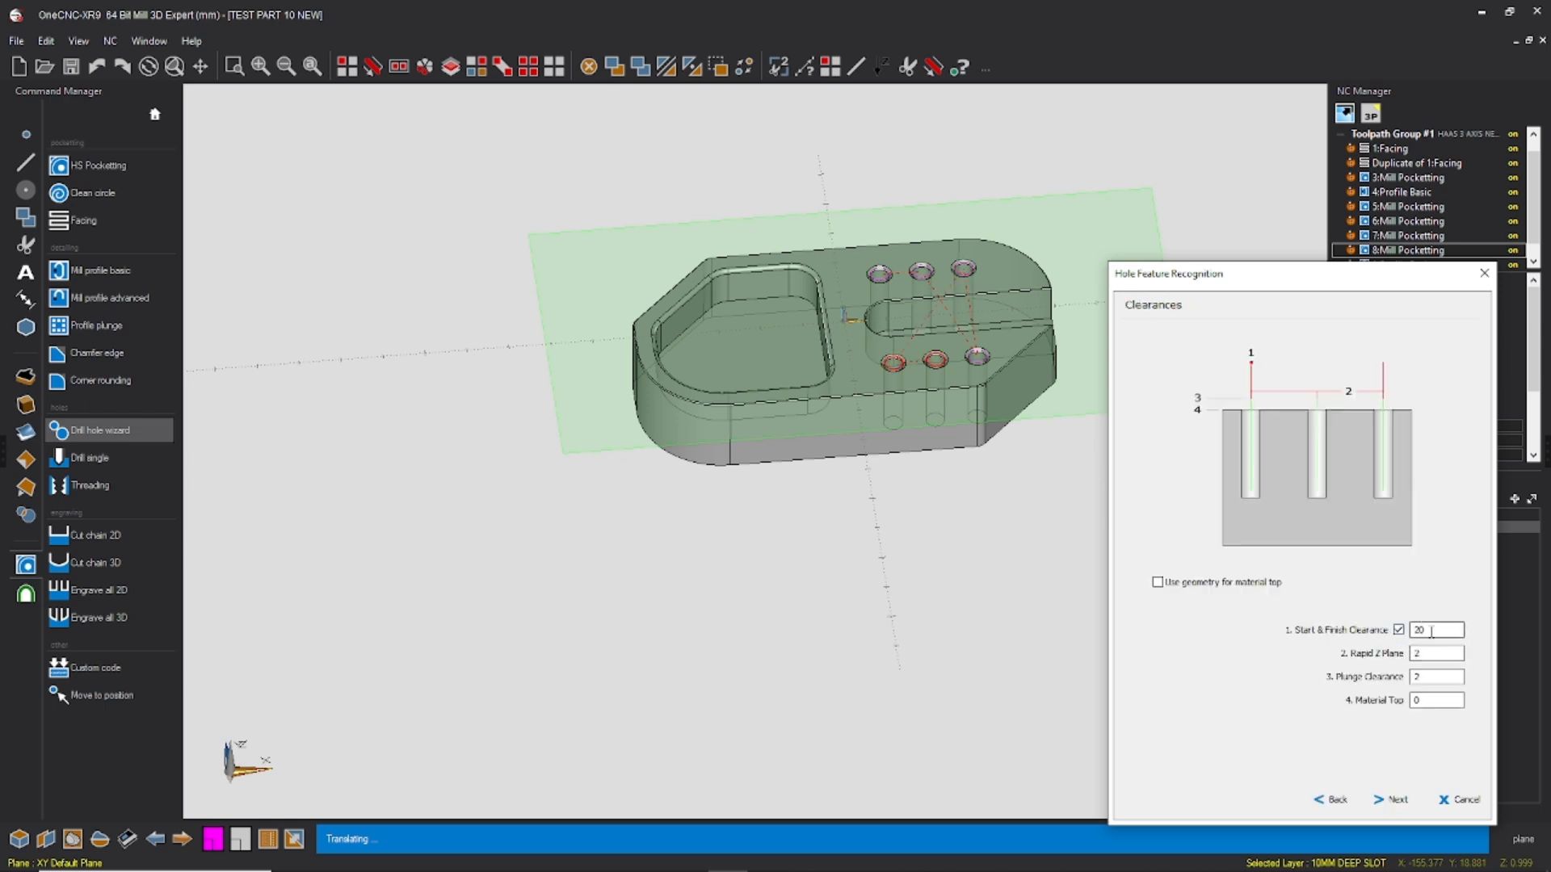
pyautogui.click(1394, 800)
# Step: Add a center drill and a drill operation to the hole definition
pyautogui.doubleClick(1269, 368)
pyautogui.doubleClick(1264, 402)
pyautogui.click(1182, 384)
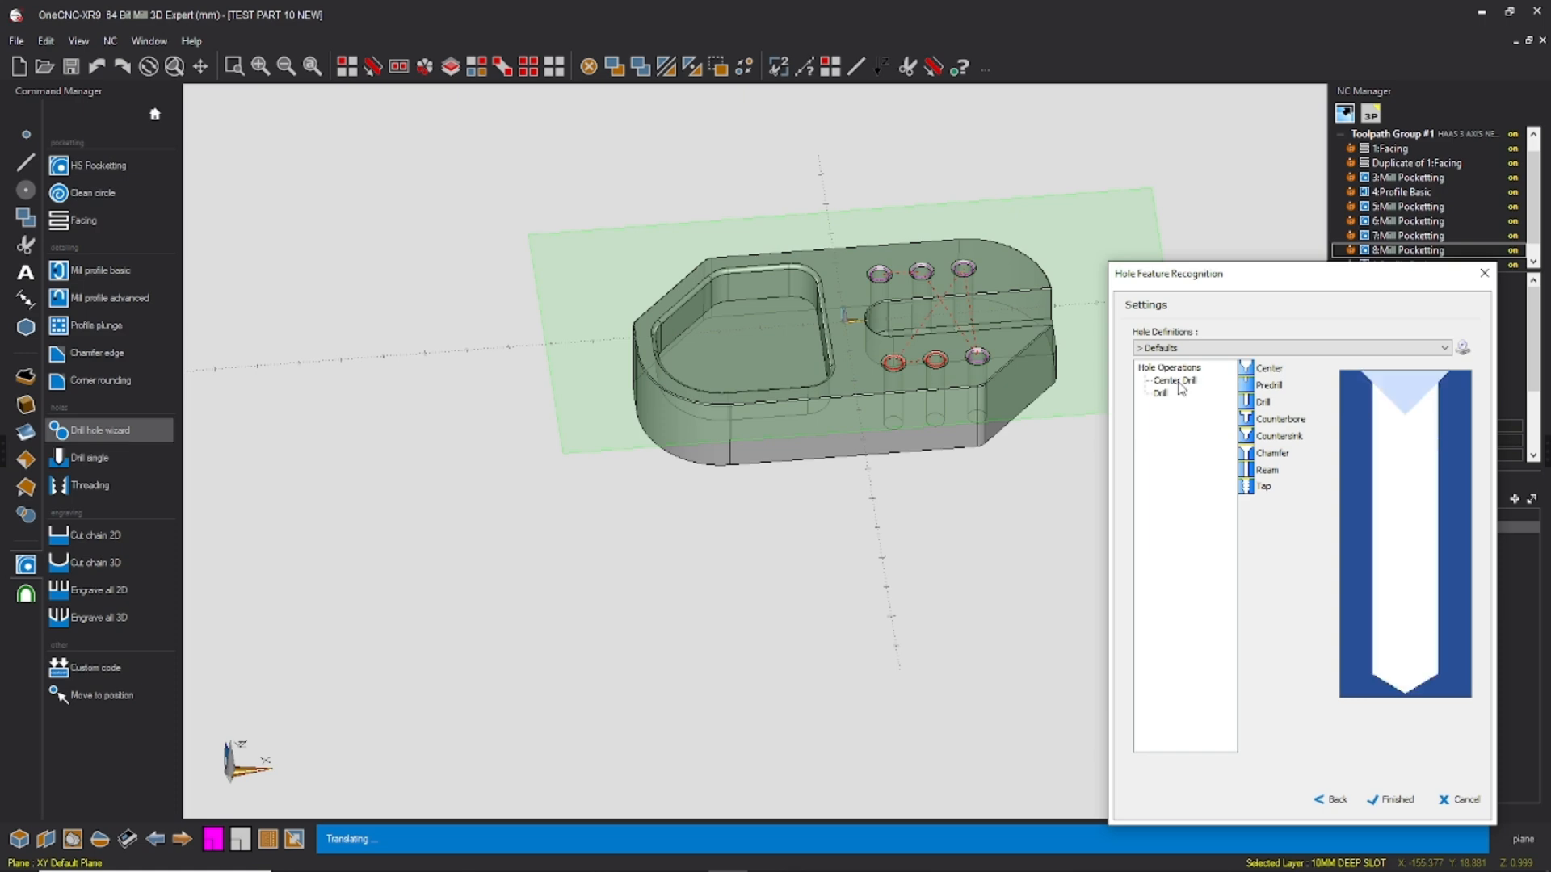
# Step: Configure the center drill operation with the 8 MM SPOT DRILL, machine cycle style, absolute depth, and G81 drilling cycle with G98 retract
pyautogui.doubleClick(1181, 386)
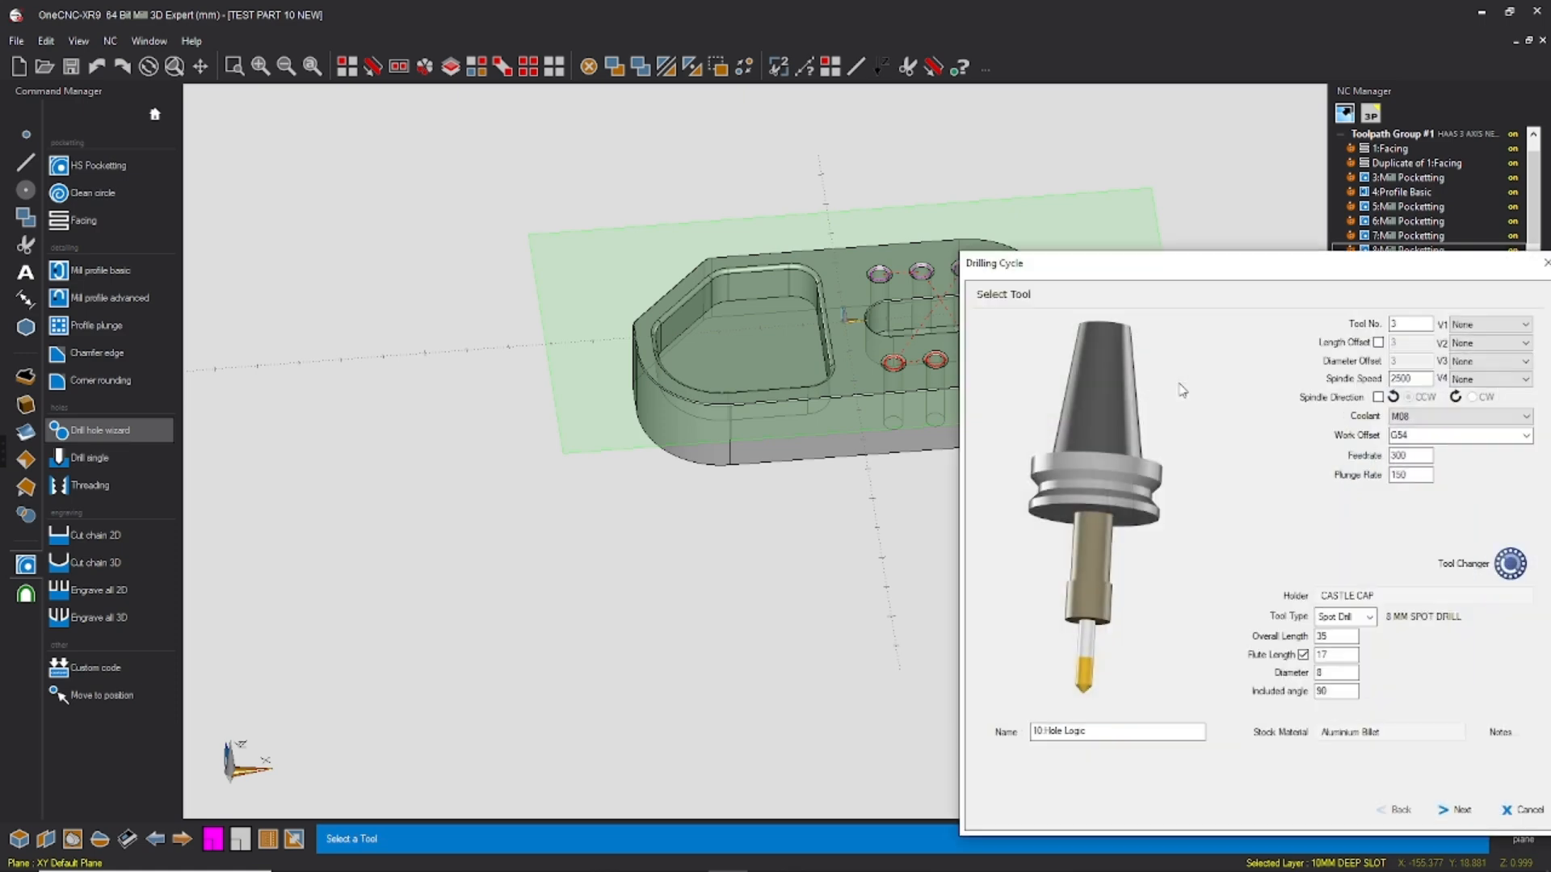
pyautogui.moveTo(1259, 266); pyautogui.dragTo(1016, 154)
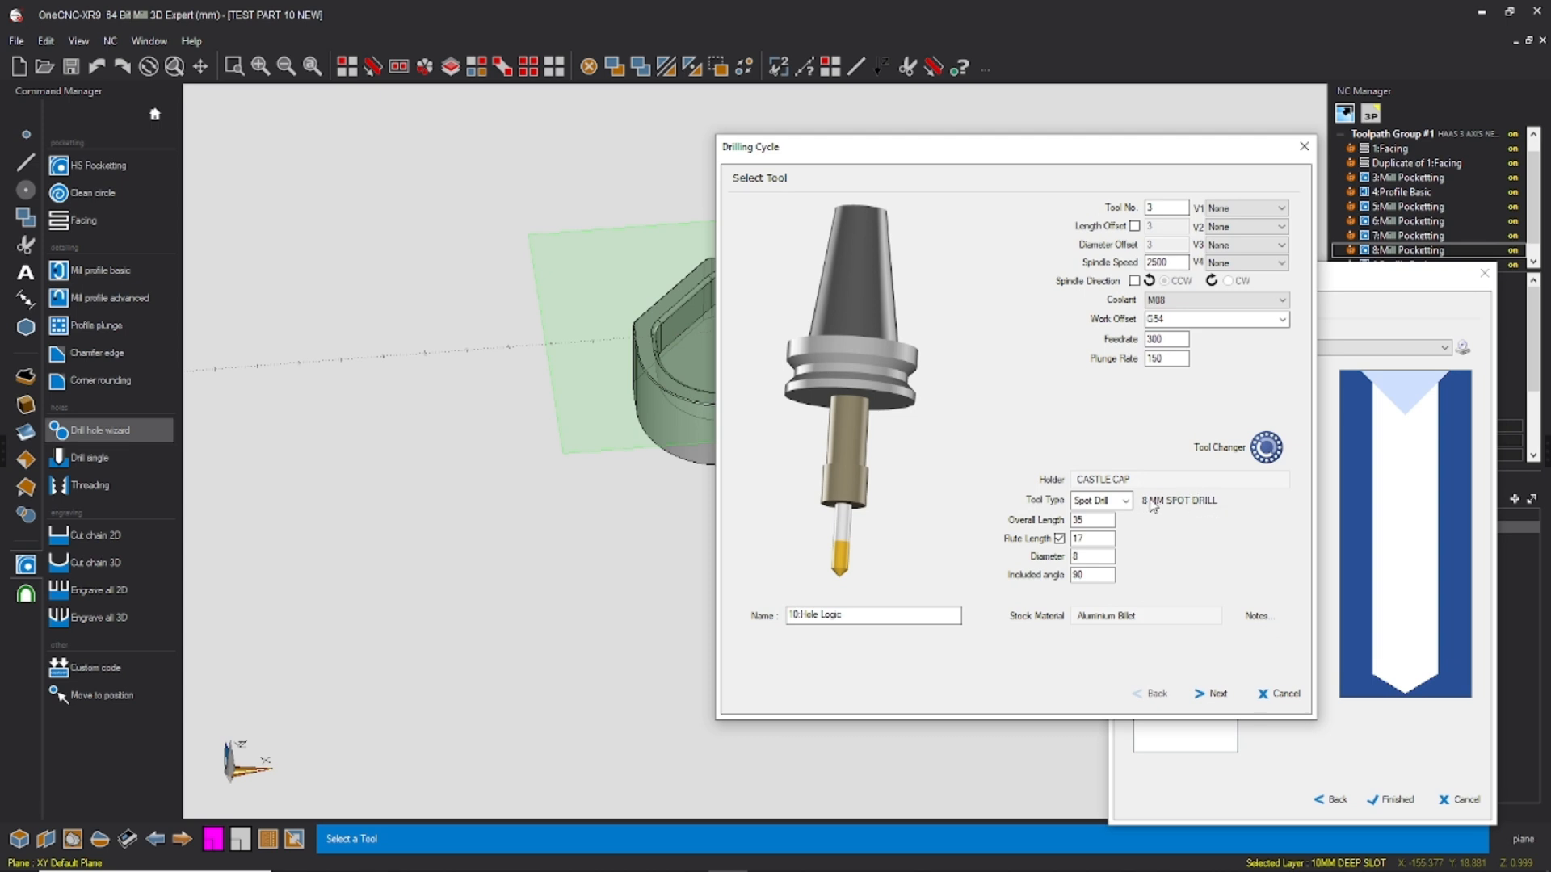
pyautogui.doubleClick(1180, 262)
pyautogui.click(1216, 694)
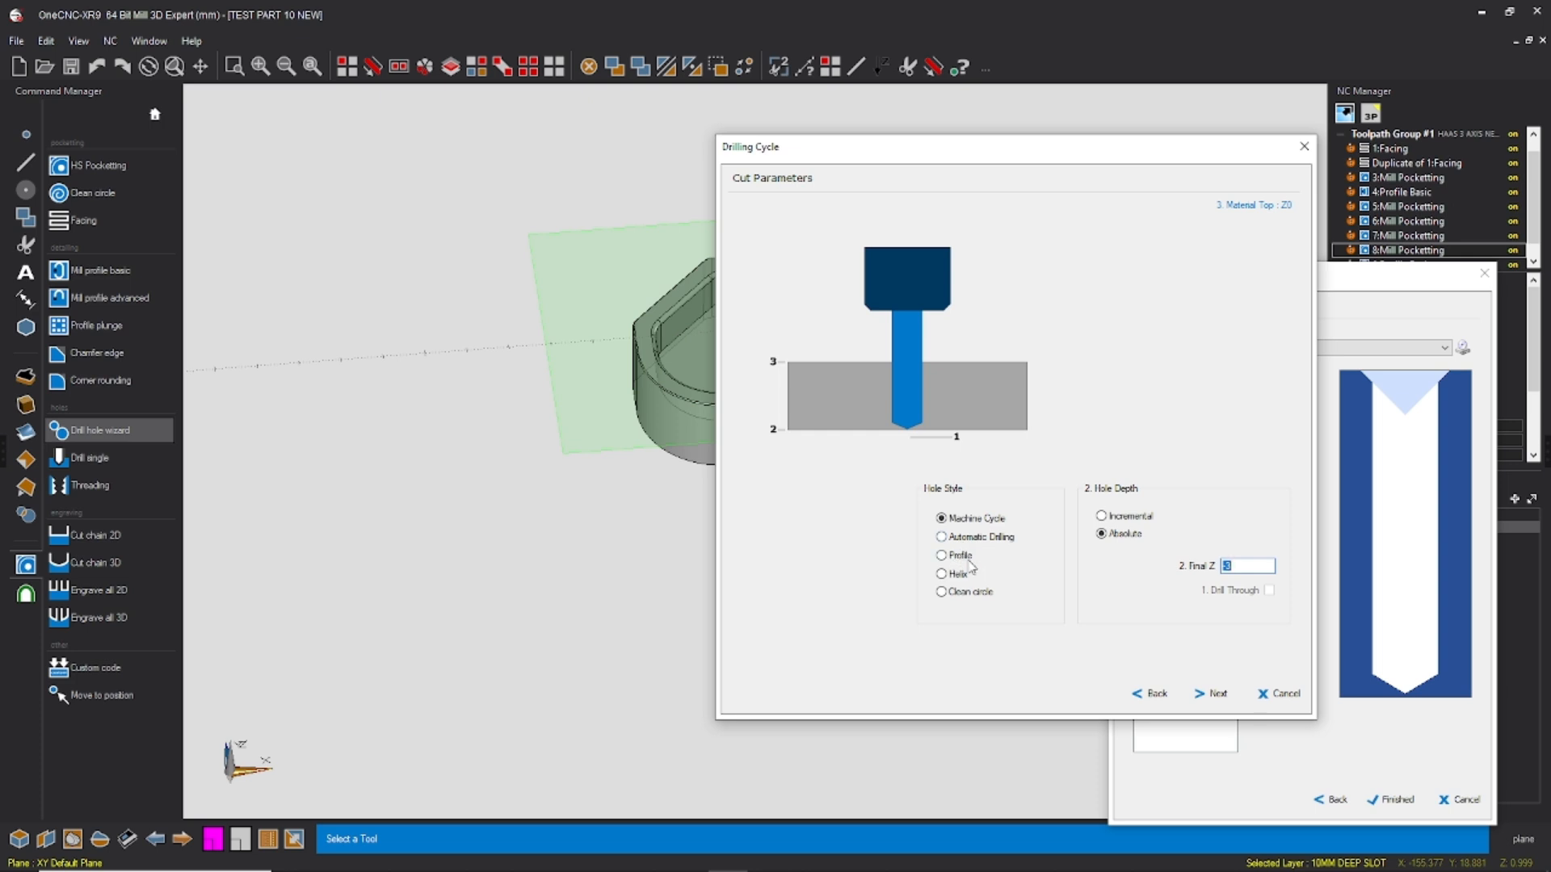
pyautogui.click(947, 538)
pyautogui.click(1212, 709)
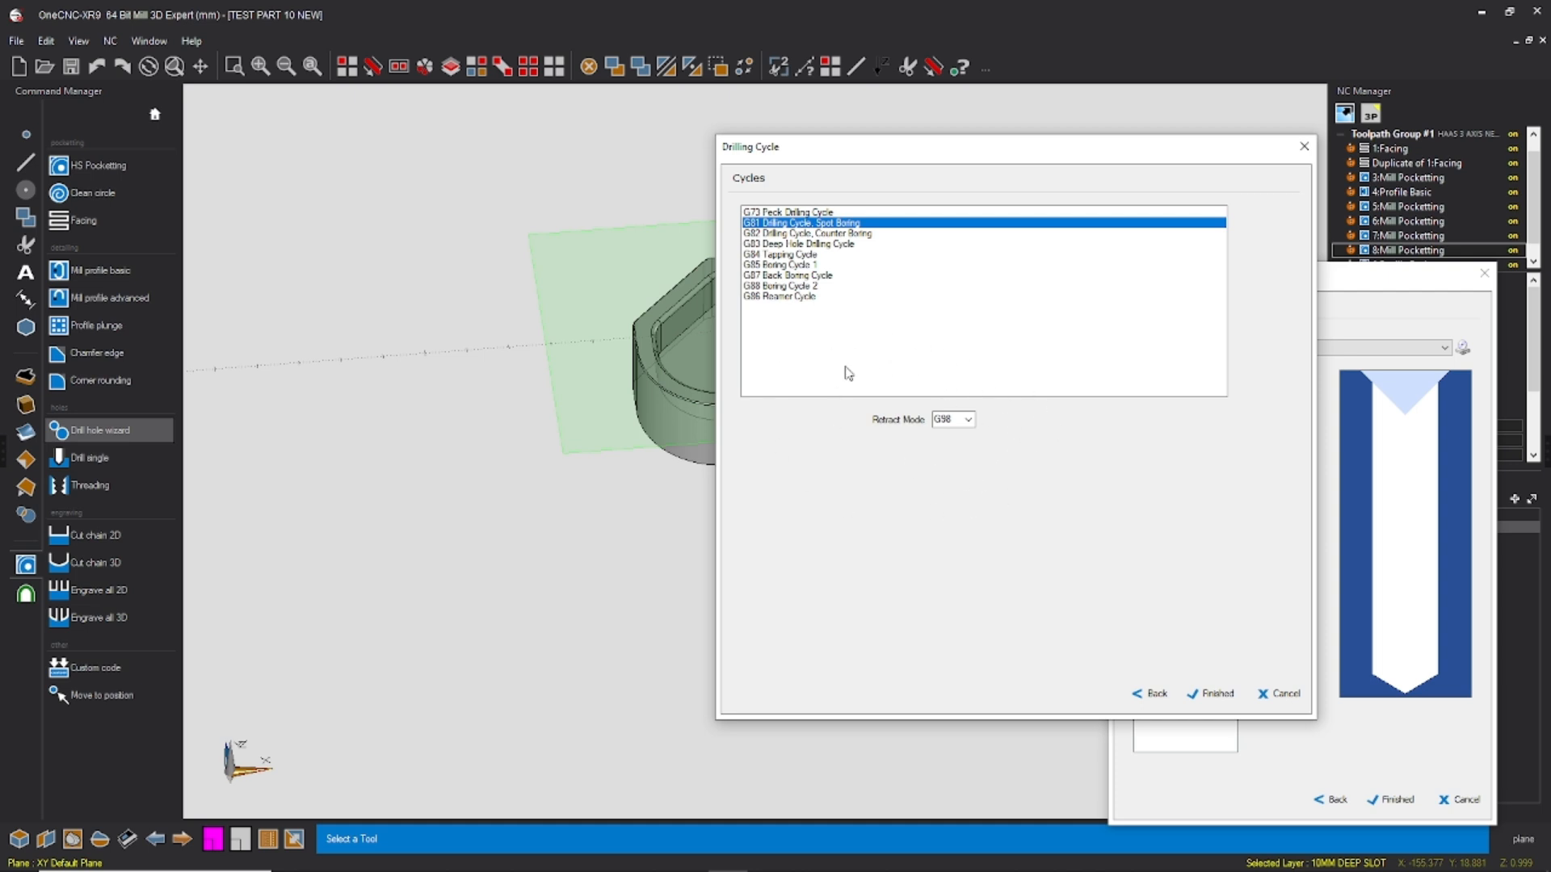
pyautogui.click(1217, 695)
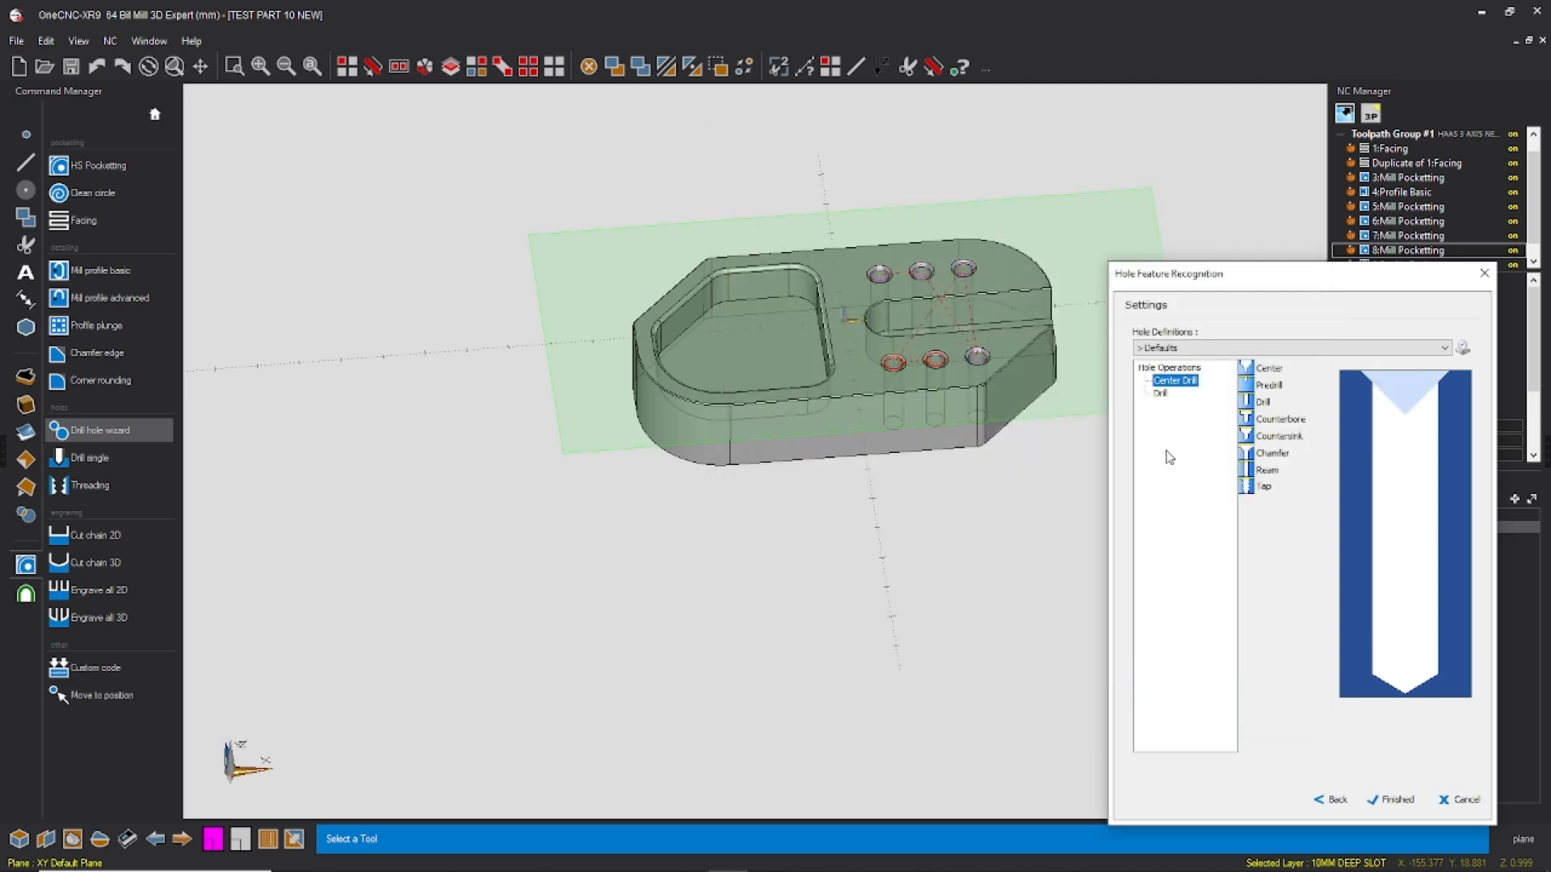
# Step: For the drill operation, enable tool editing in the drill library and clone the 4.5 MM DRILL
pyautogui.doubleClick(1161, 394)
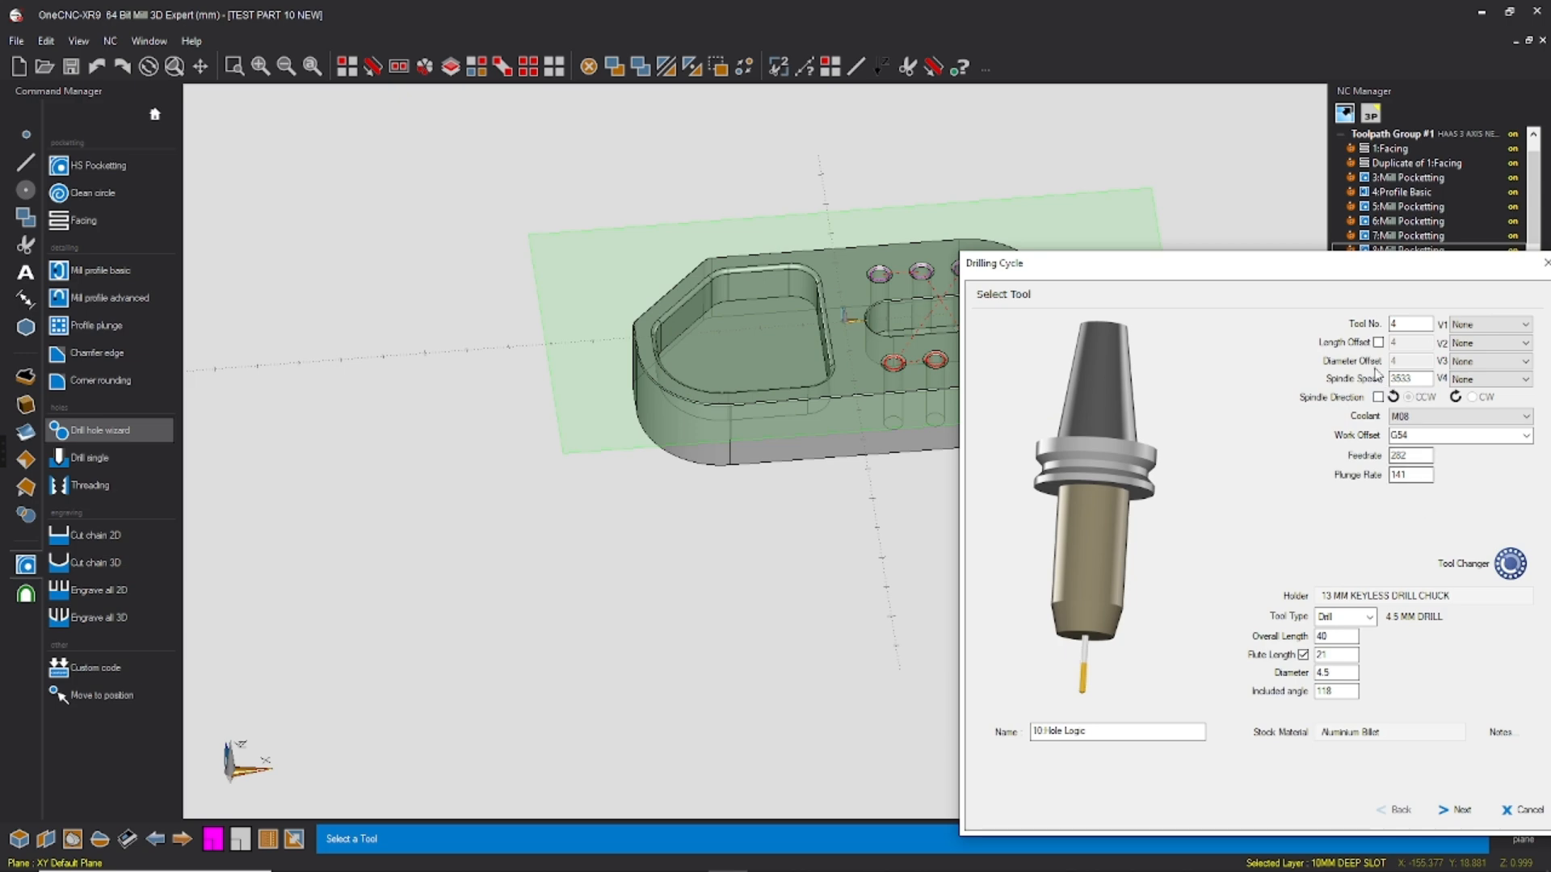
pyautogui.moveTo(1363, 283); pyautogui.dragTo(1074, 173)
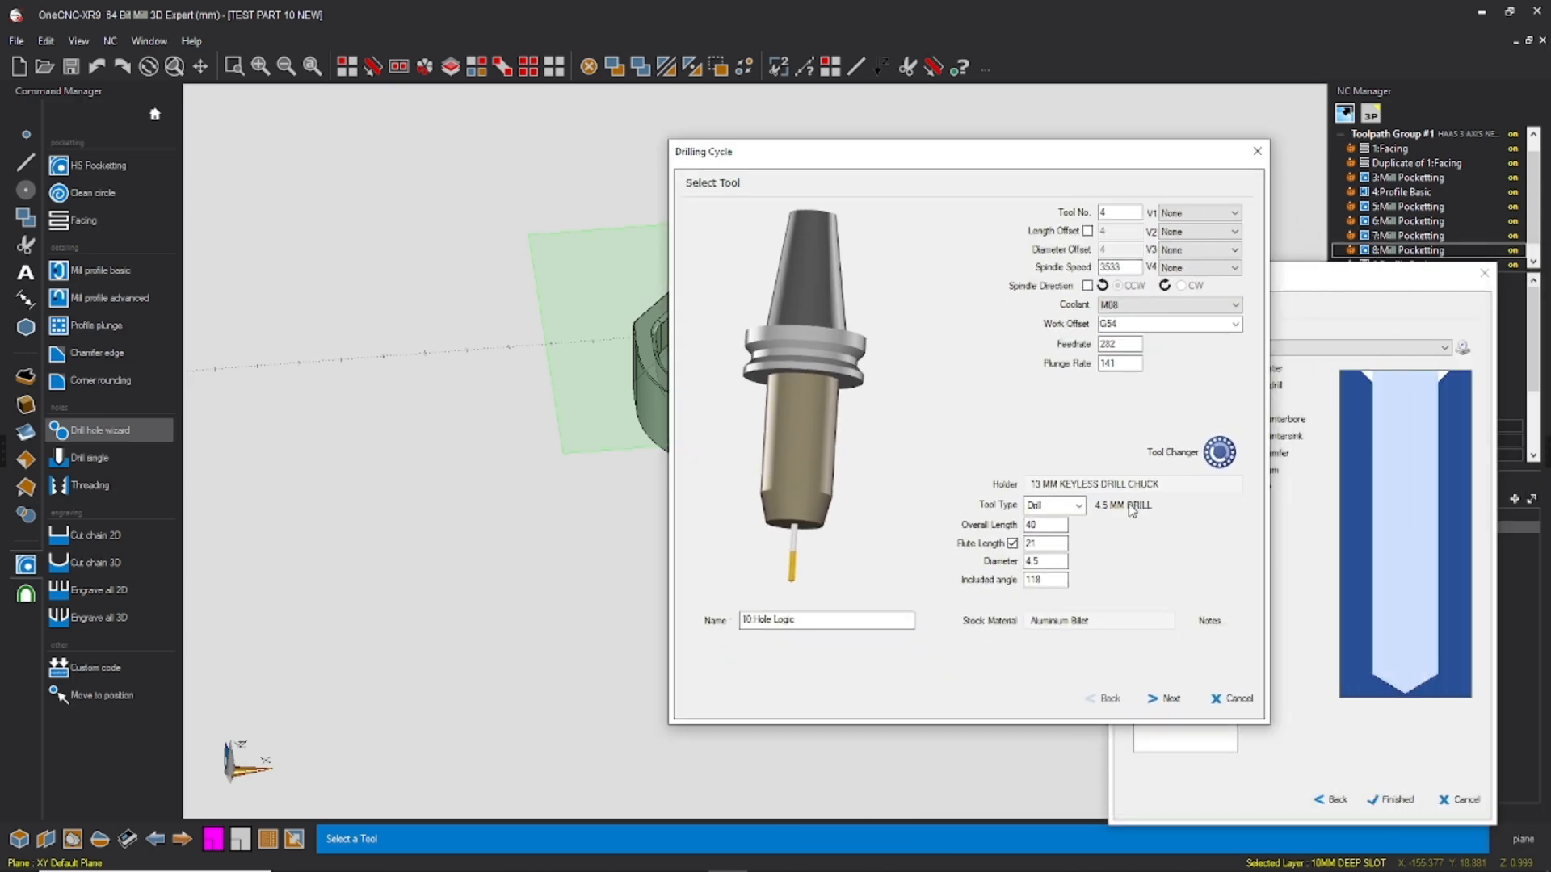
pyautogui.click(1220, 452)
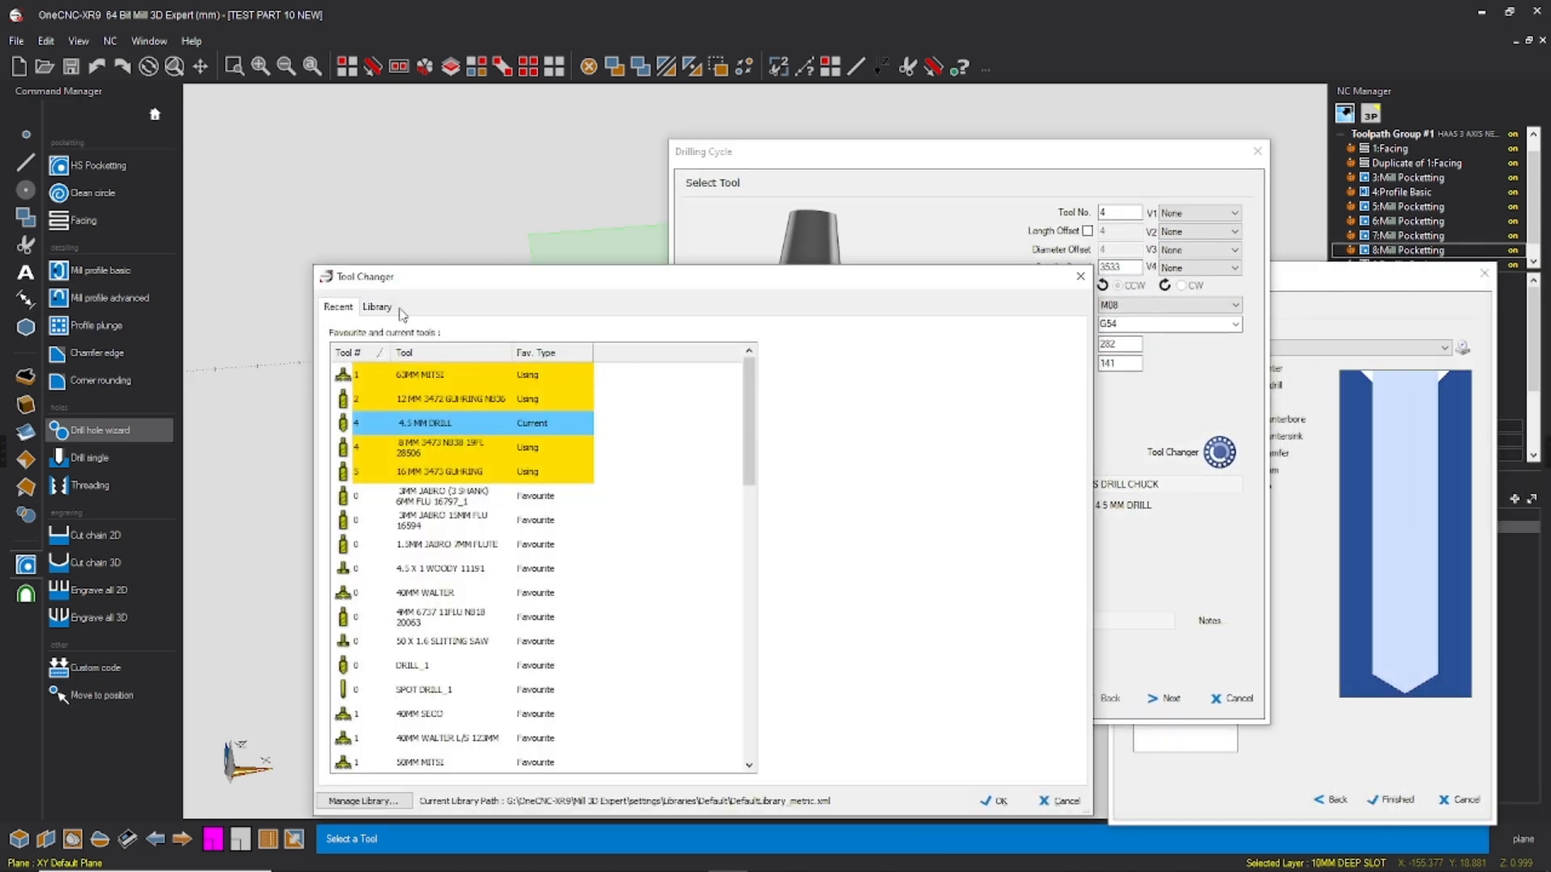
pyautogui.click(390, 311)
pyautogui.scroll(-5, 575, 679)
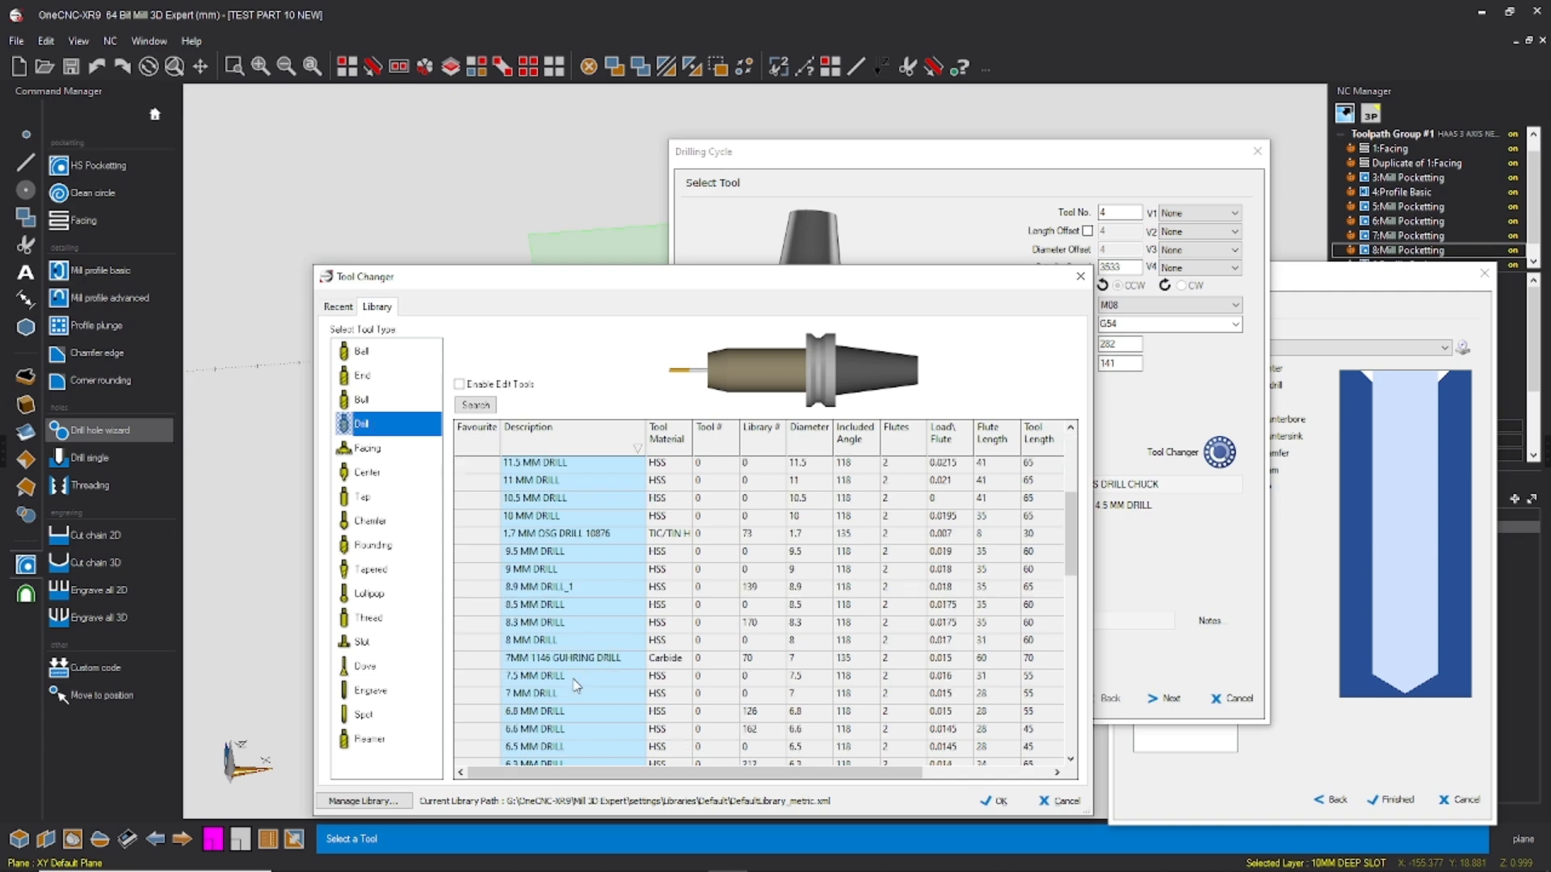
pyautogui.click(473, 386)
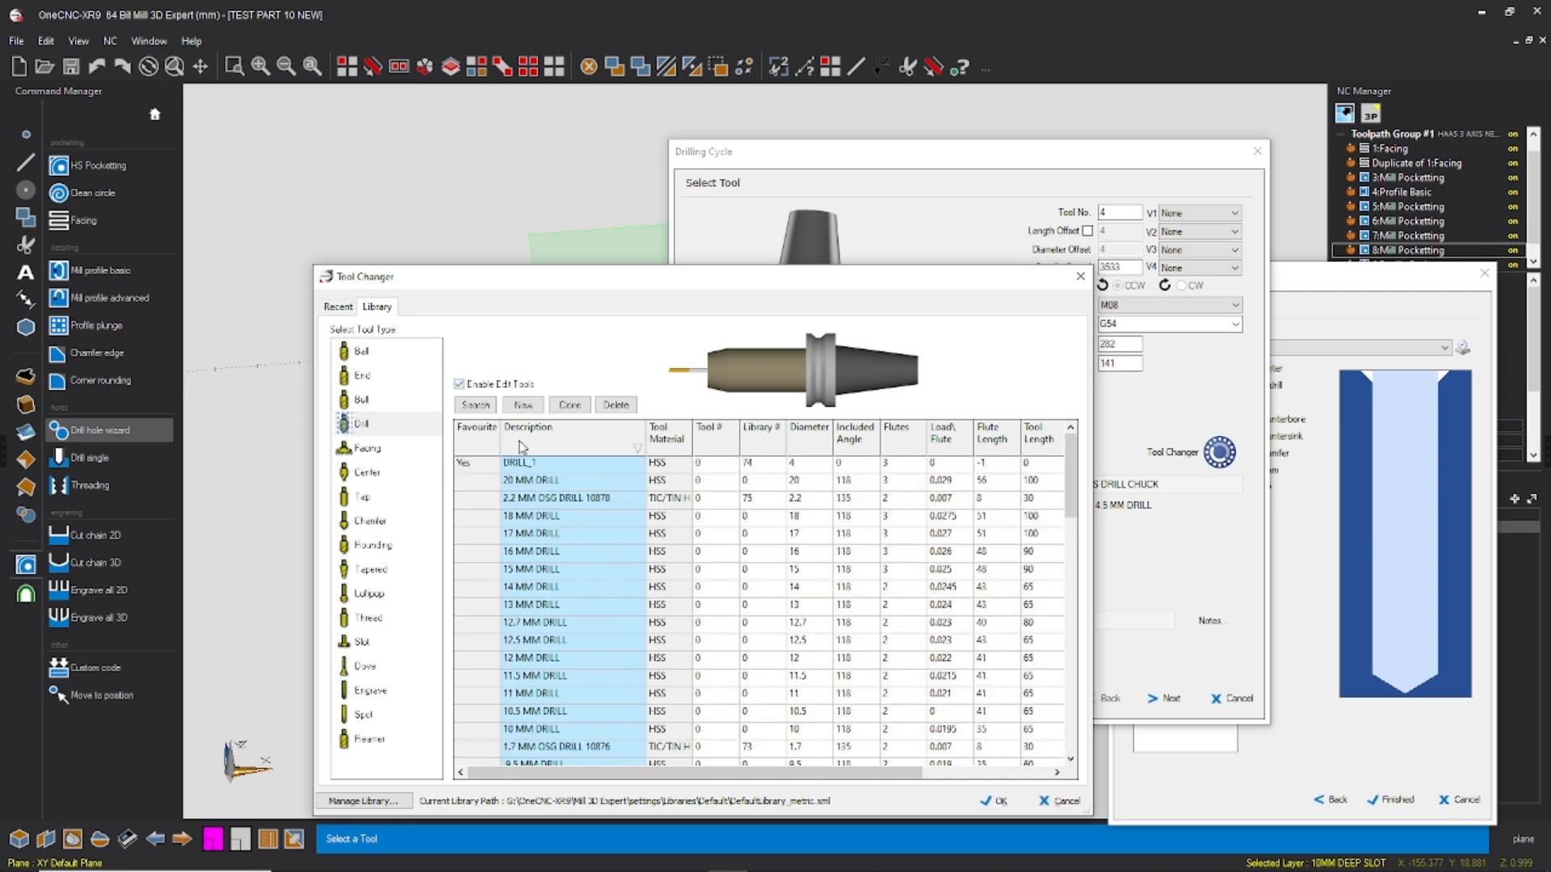
pyautogui.scroll(-10, 588, 681)
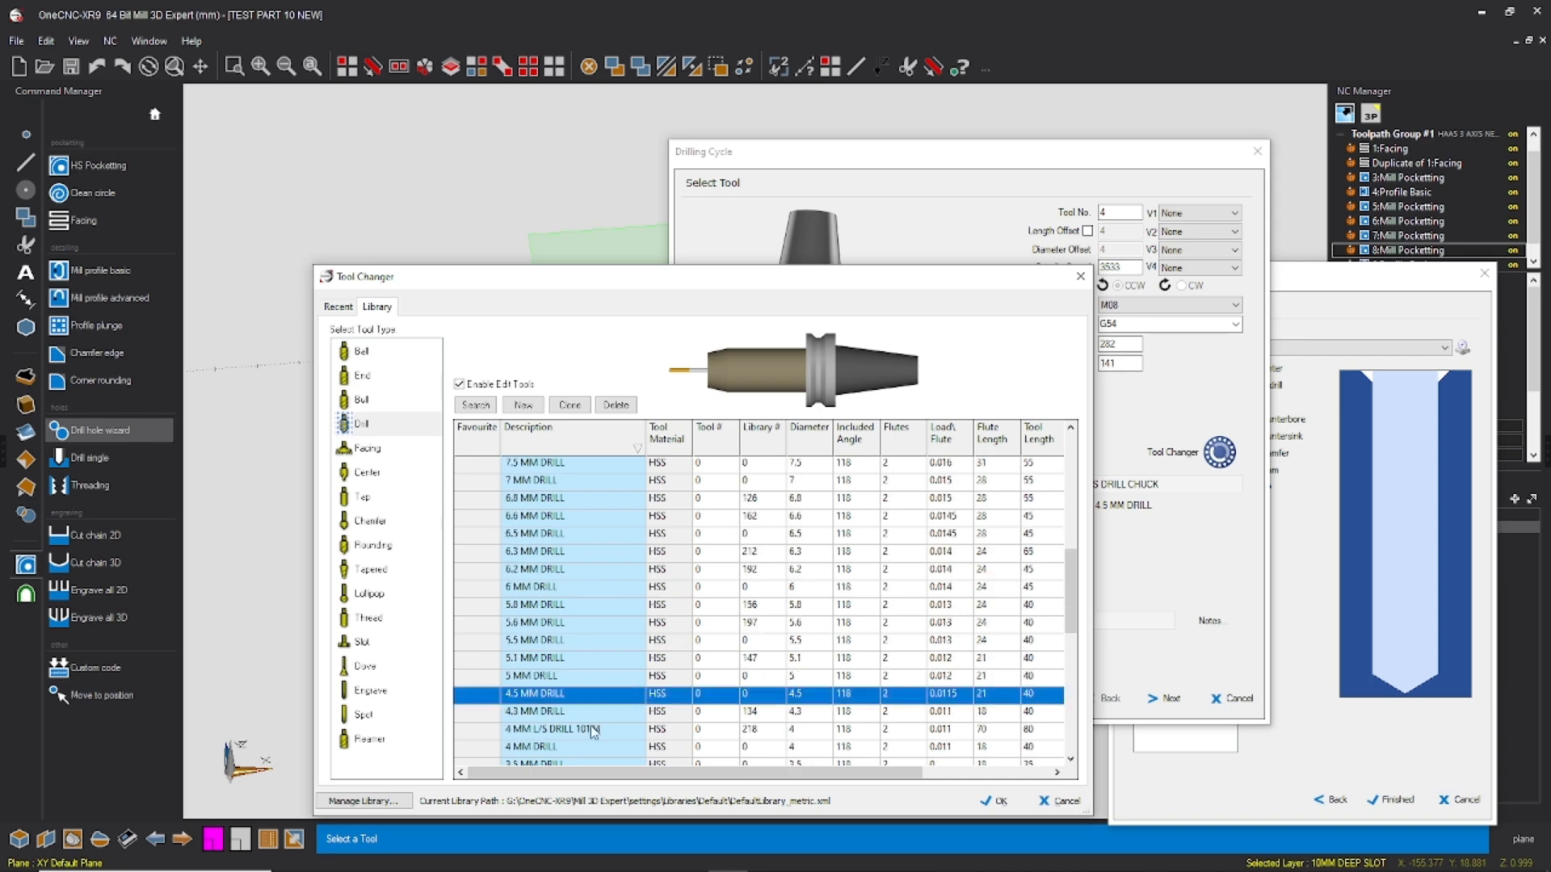
pyautogui.scroll(4, 587, 681)
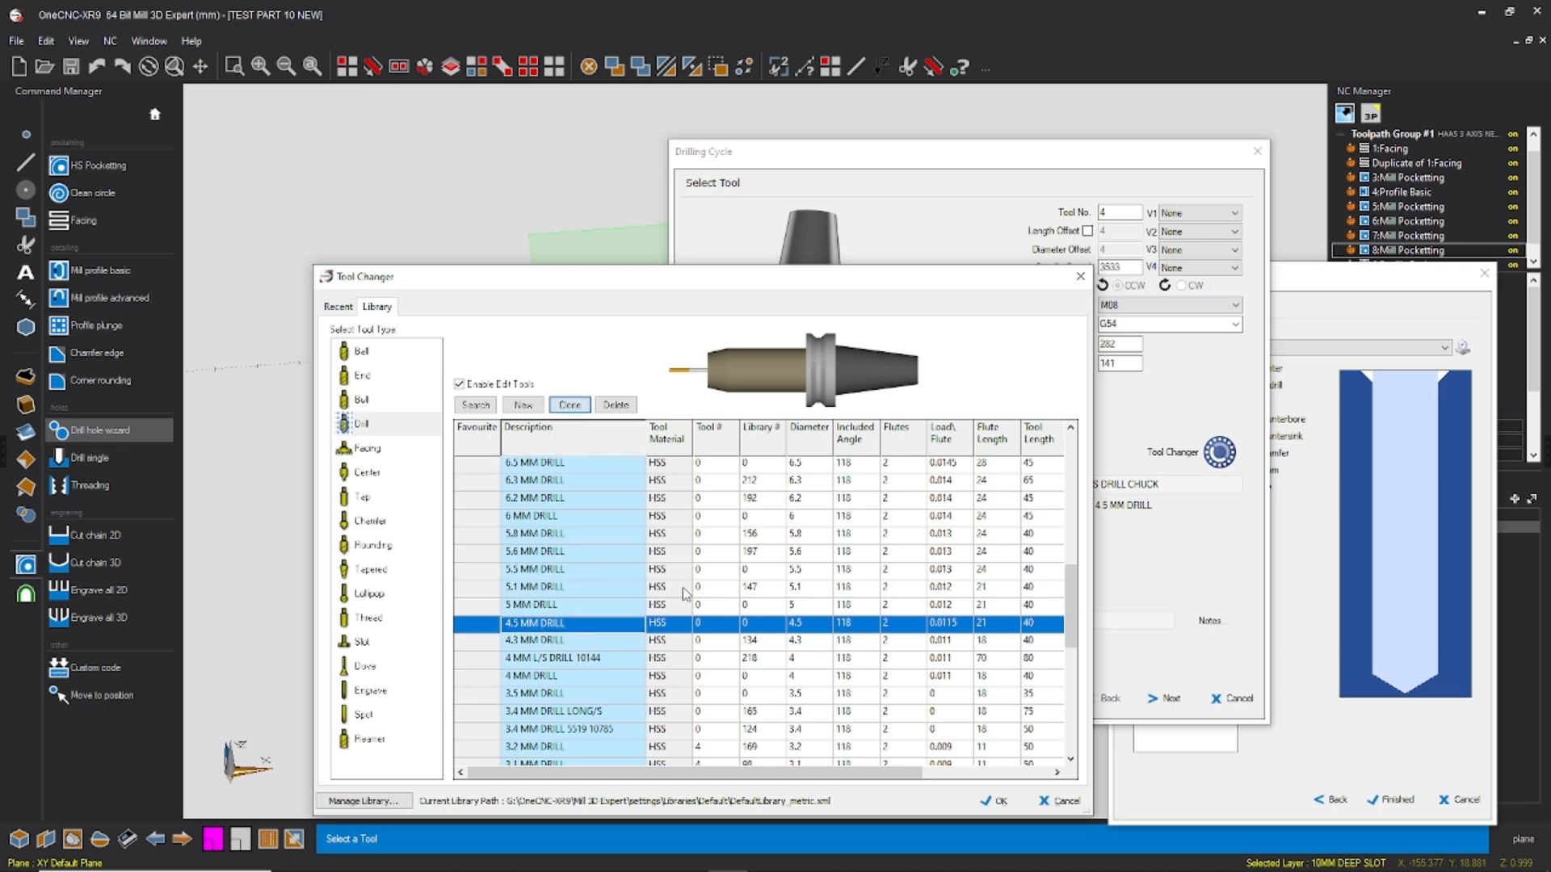
# Step: Rename the cloned drill as 4.55 MM DRILL and set its diameter to 4.55
pyautogui.doubleClick(591, 750)
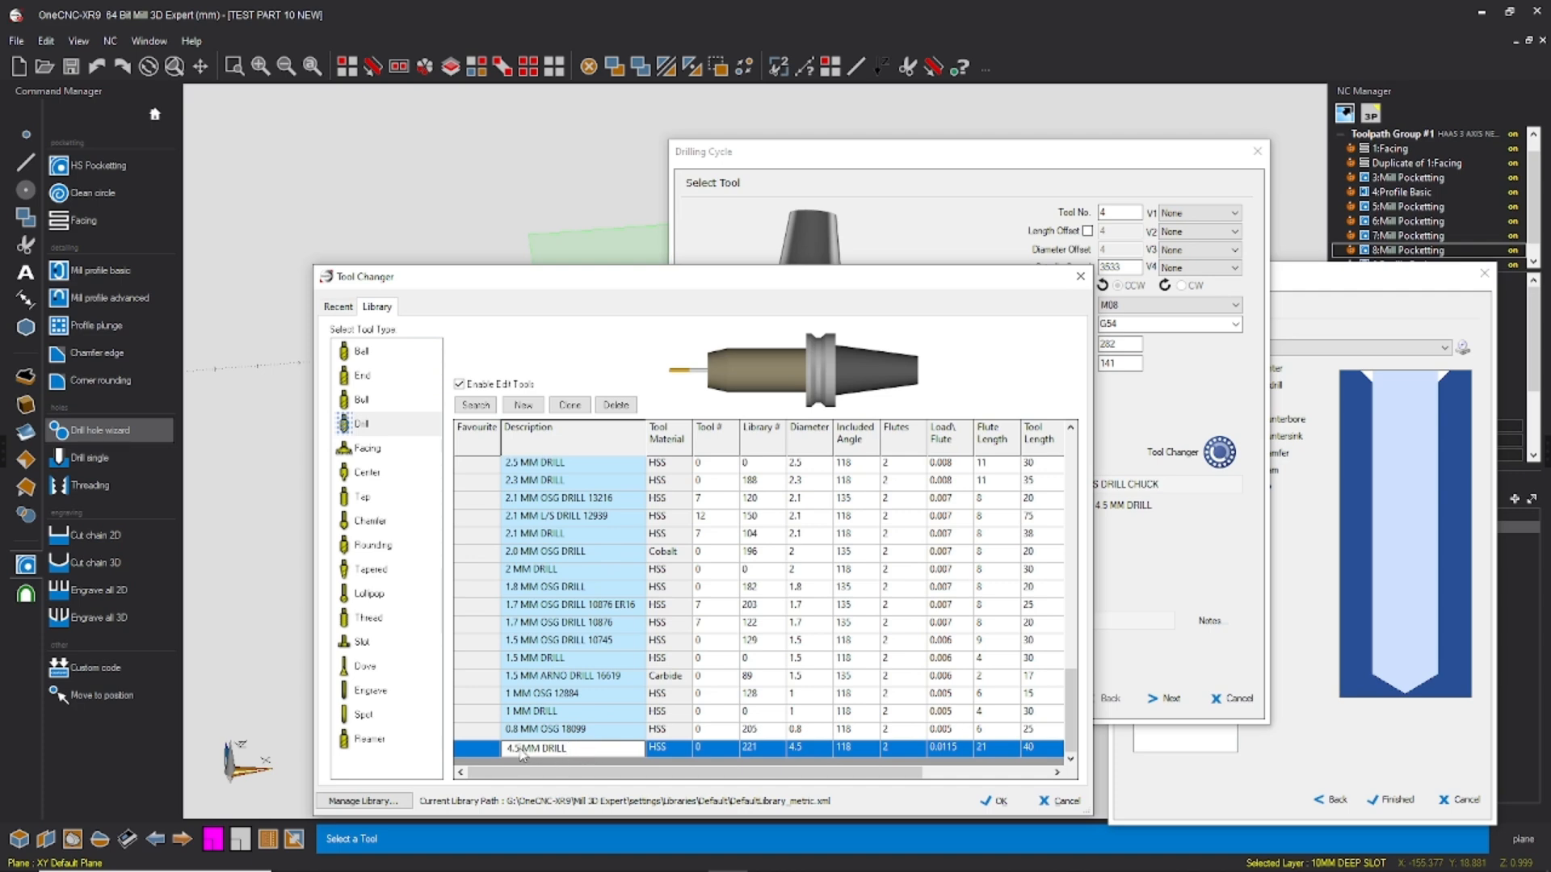
pyautogui.write('5')
pyautogui.click(810, 748)
pyautogui.click(809, 749)
pyautogui.click(810, 750)
pyautogui.click(809, 750)
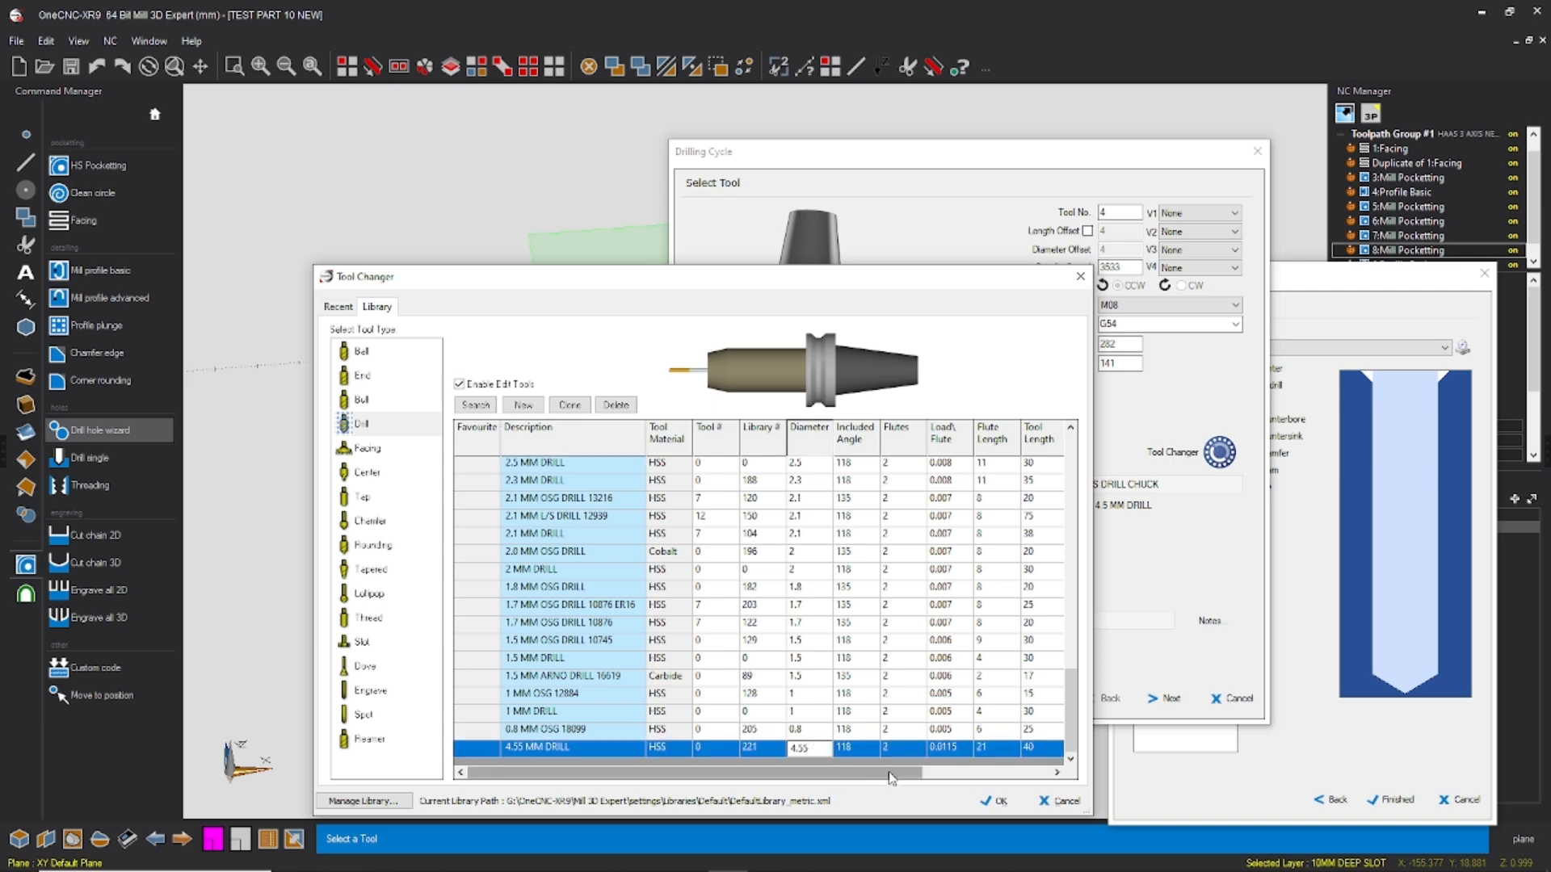
# Step: Assign the ER20 COLLET CHUCK holder to the 4.55 MM DRILL, load the tool and dismiss the notification
pyautogui.moveTo(894, 777); pyautogui.dragTo(941, 777)
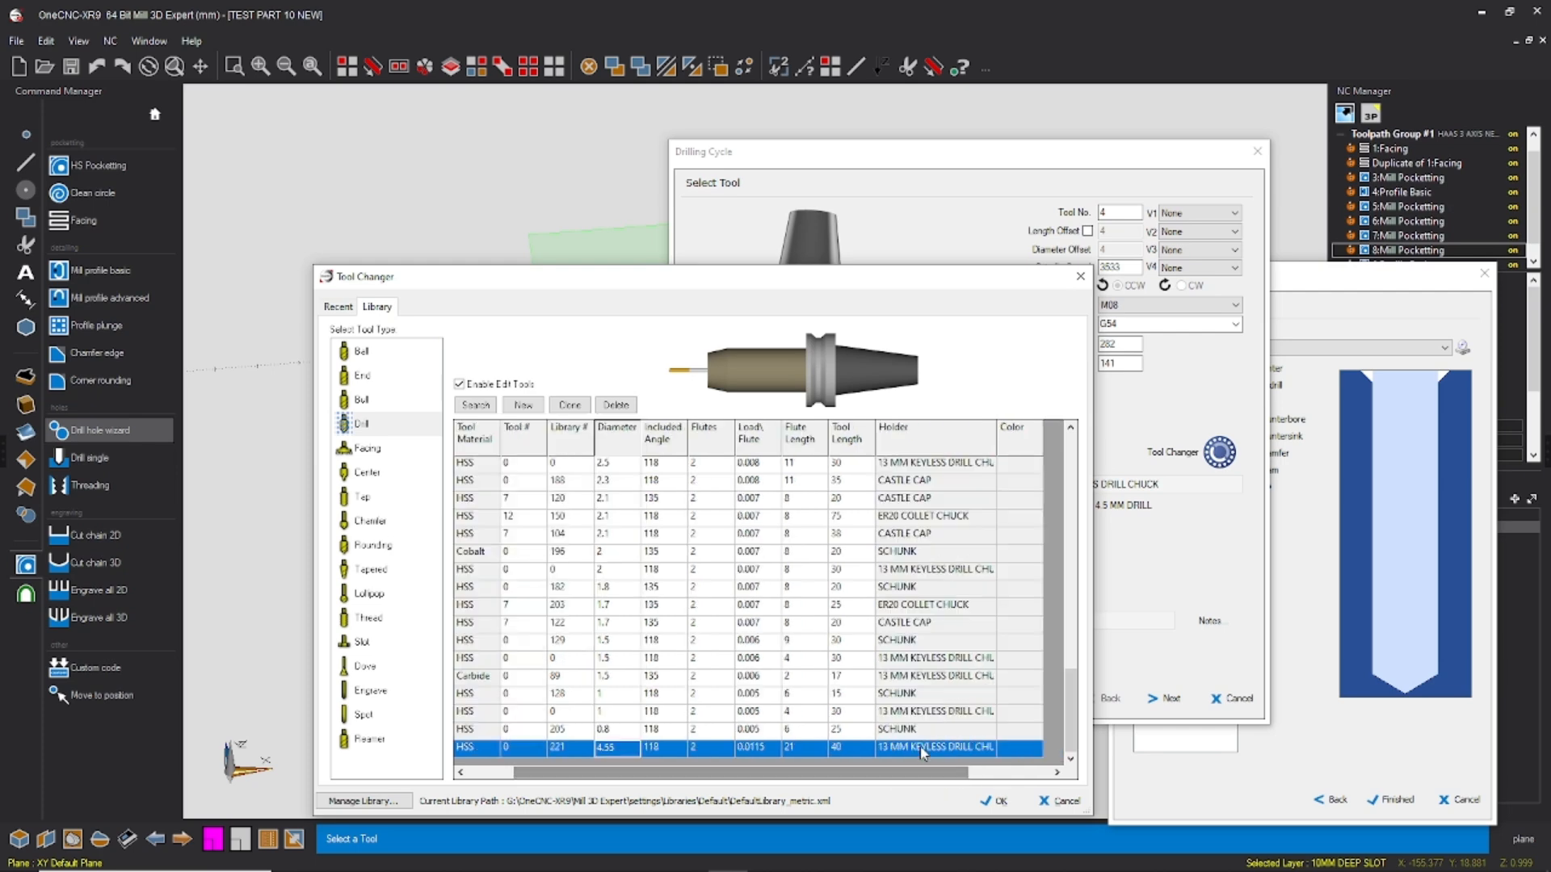
pyautogui.doubleClick(929, 748)
pyautogui.scroll(3, 799, 379)
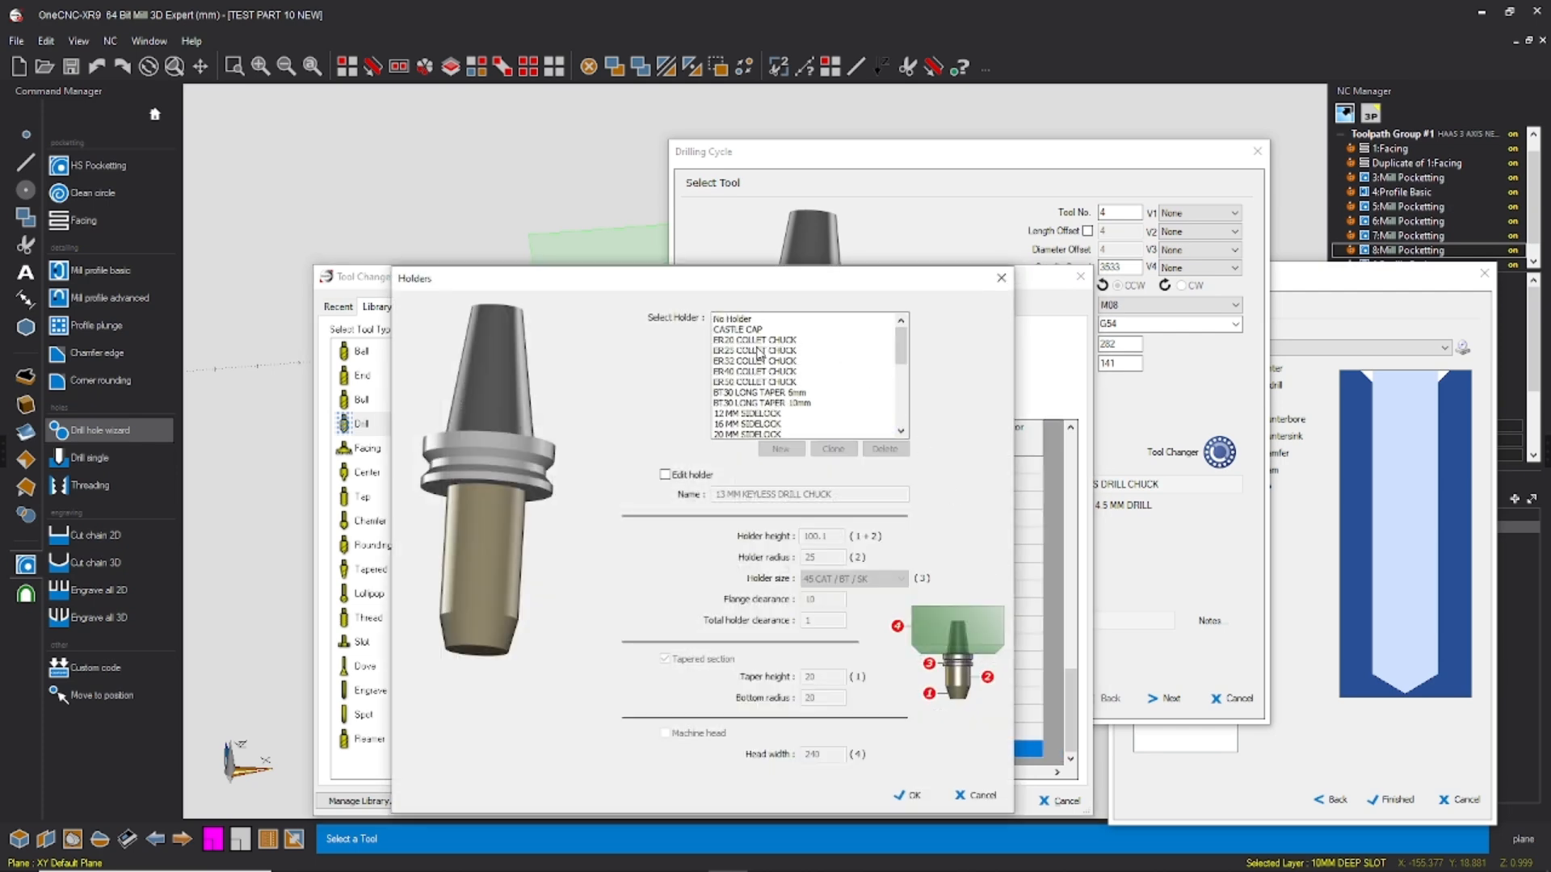
pyautogui.click(761, 340)
pyautogui.click(907, 796)
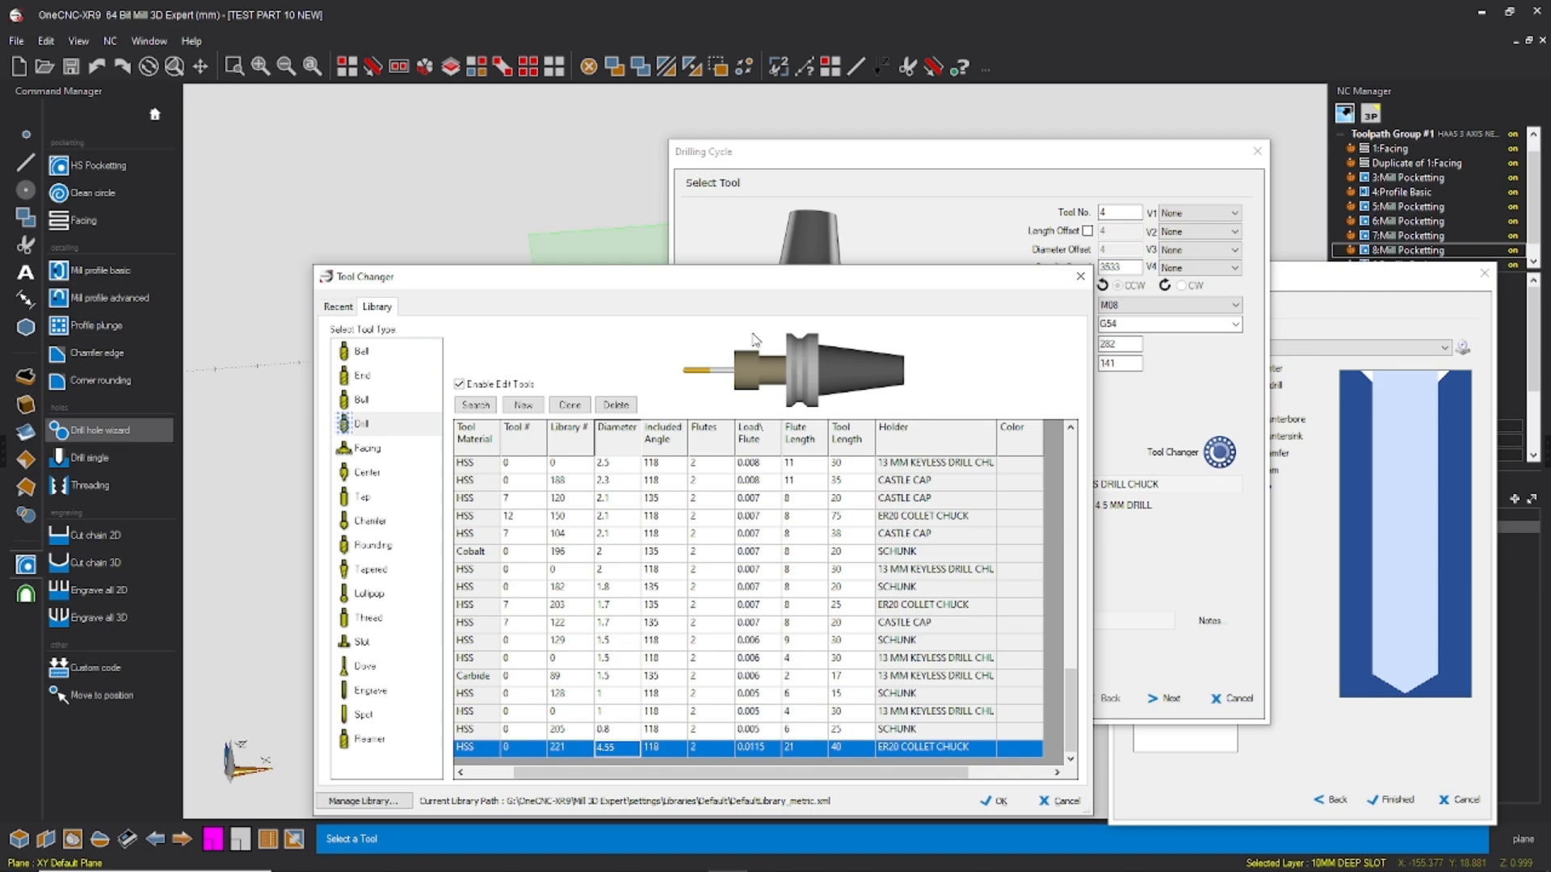
pyautogui.click(999, 802)
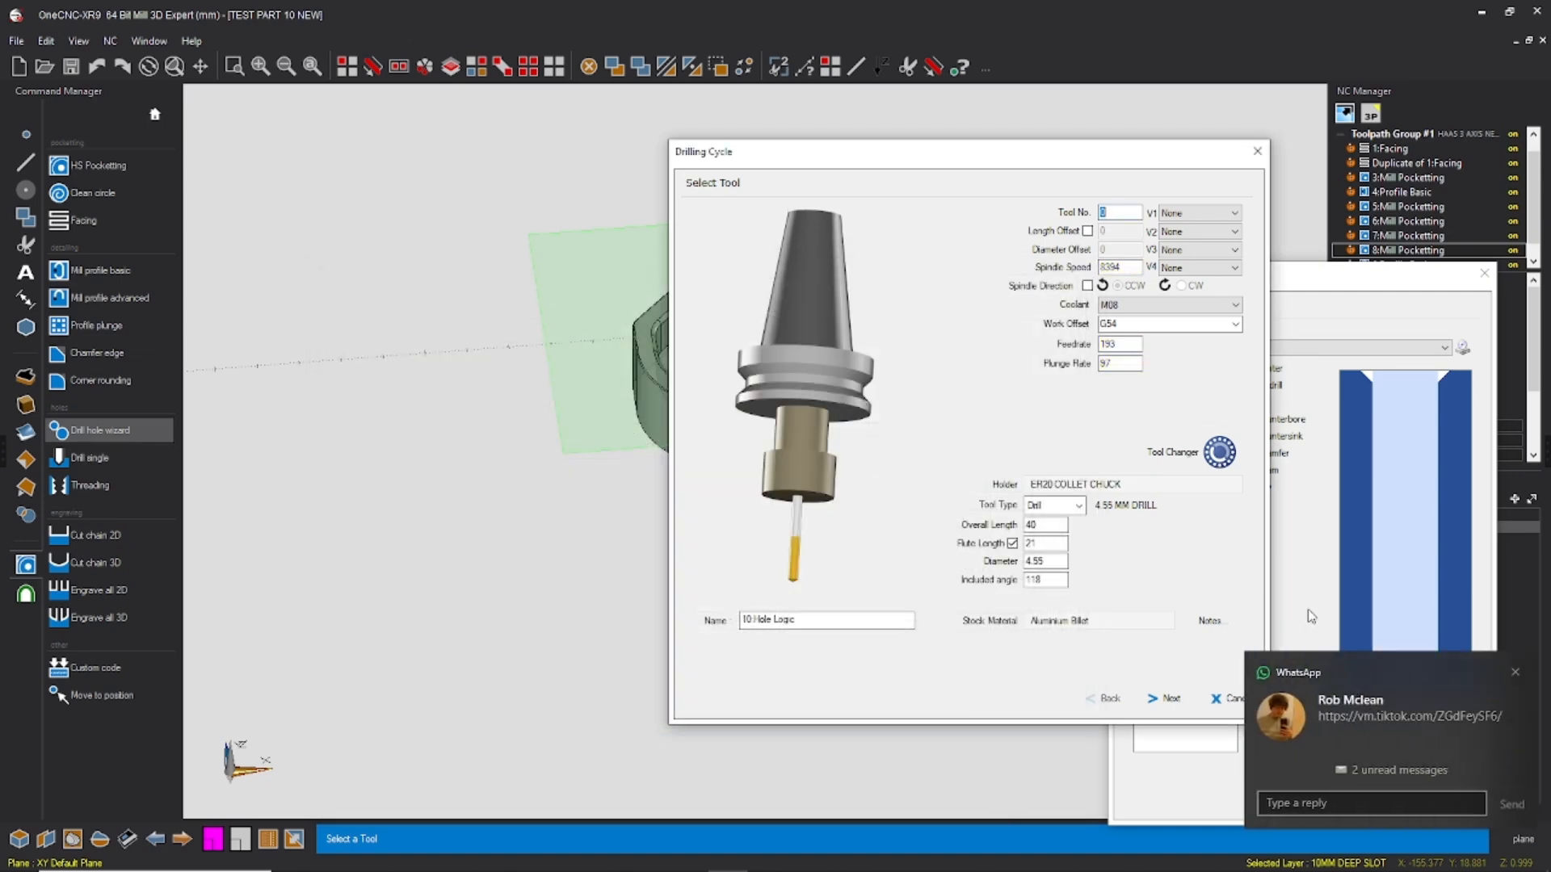
pyautogui.click(1515, 672)
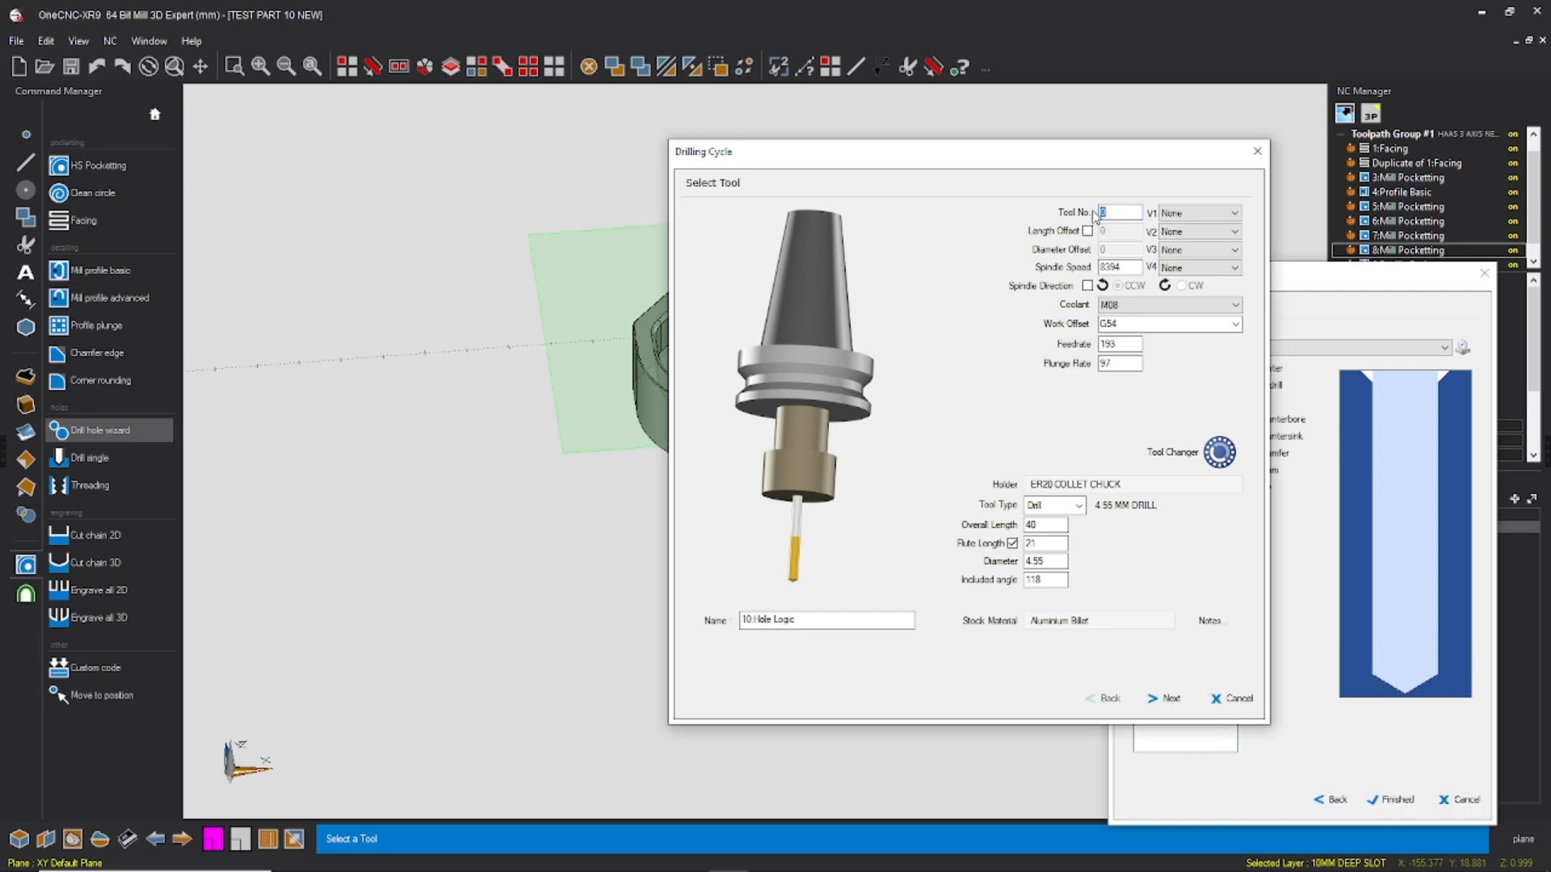
# Step: Replace the drill operation's tool with the 4.5 MM DRILL from the library
pyautogui.click(1219, 452)
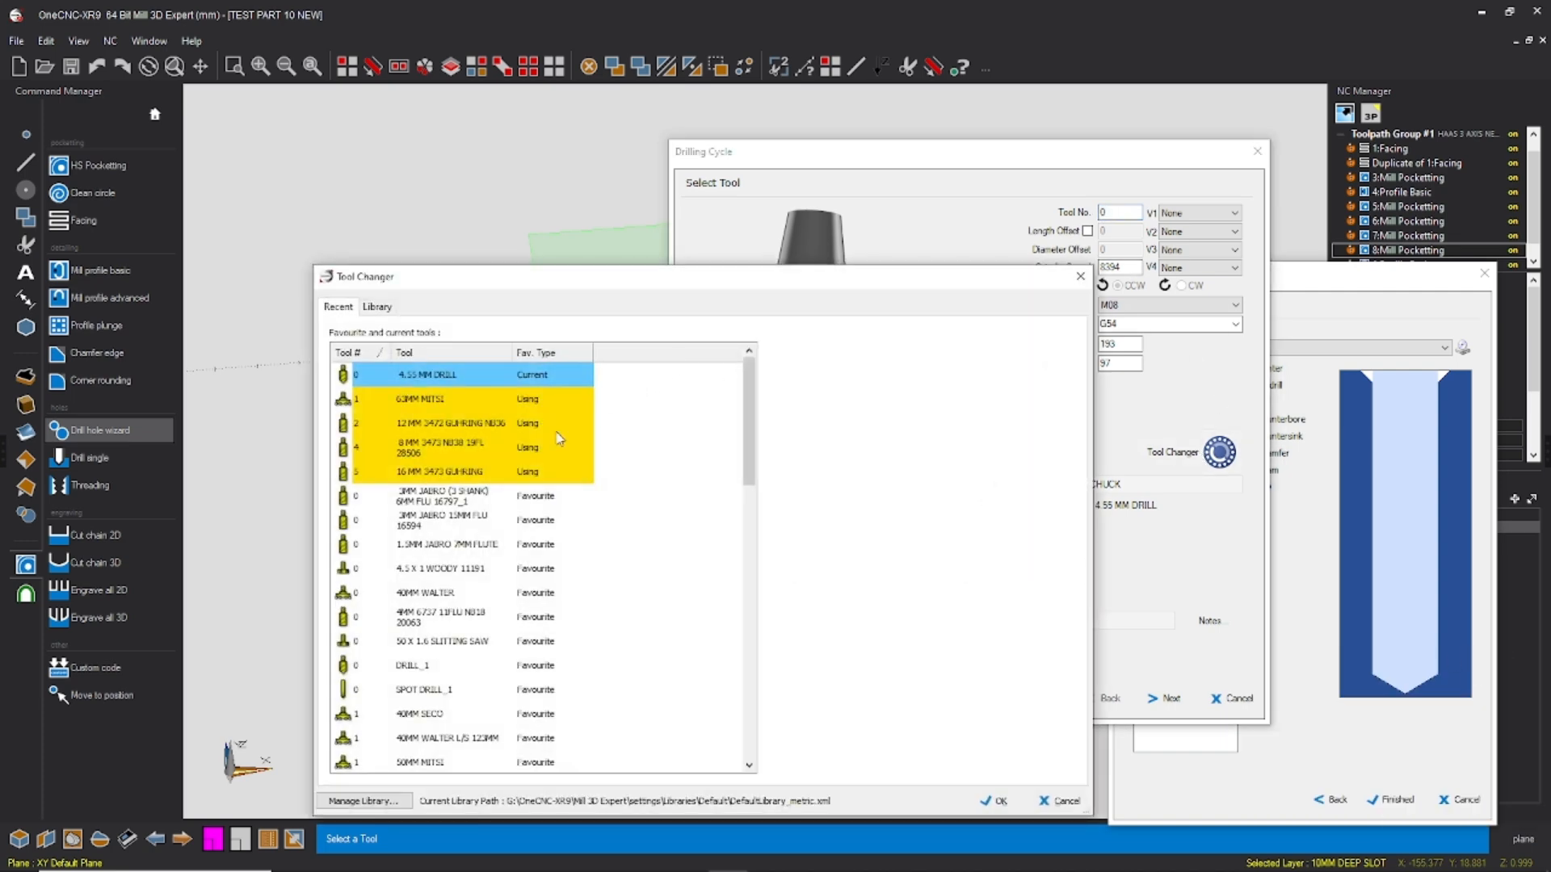
pyautogui.click(378, 307)
pyautogui.scroll(-4, 545, 656)
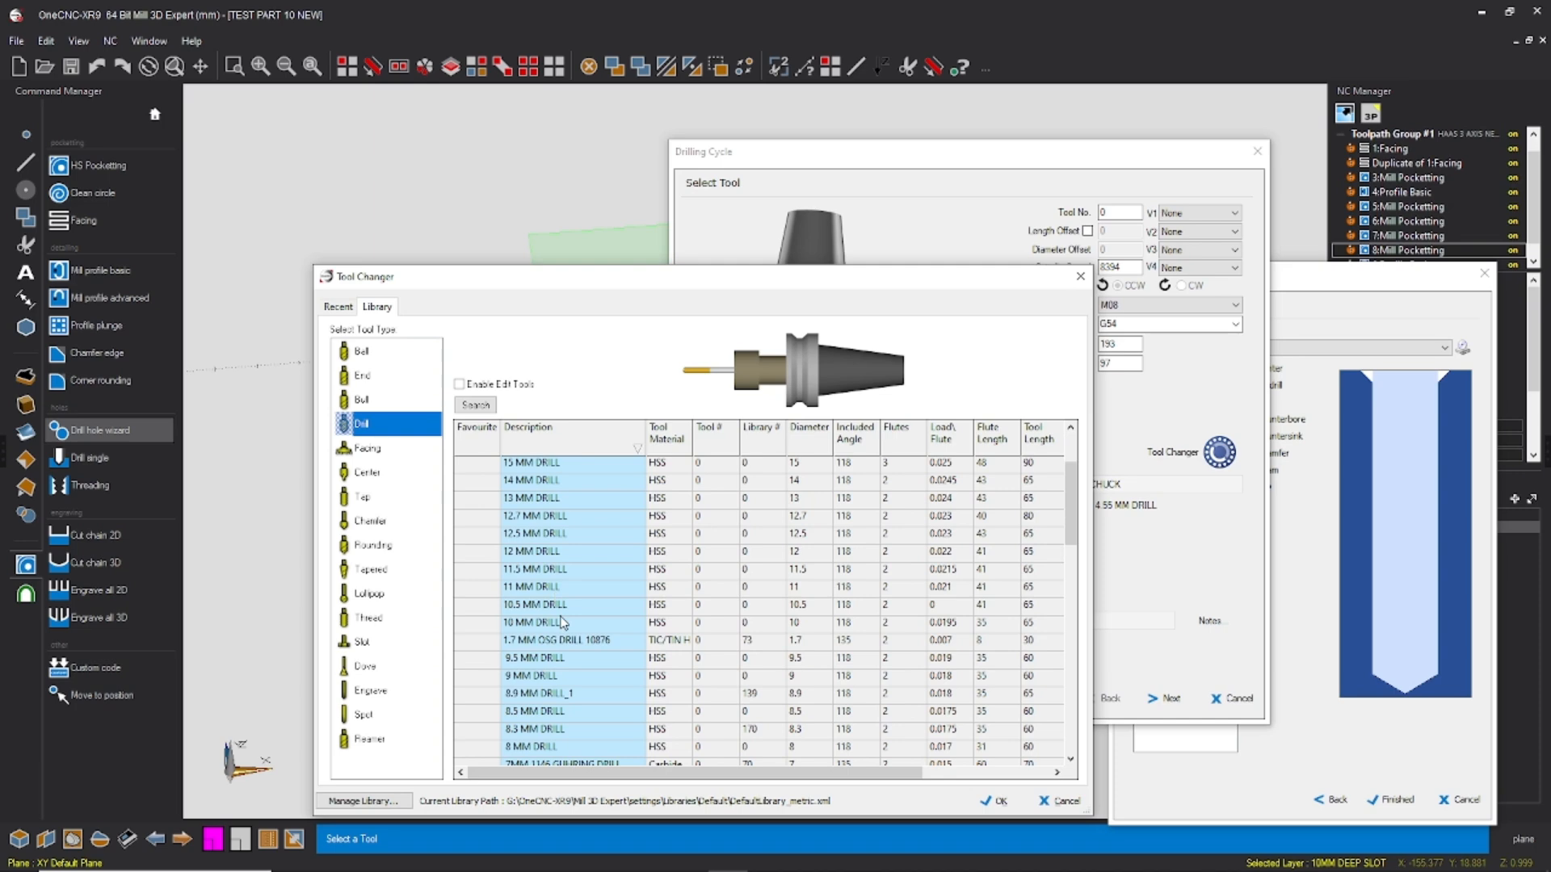
pyautogui.scroll(-2, 548, 678)
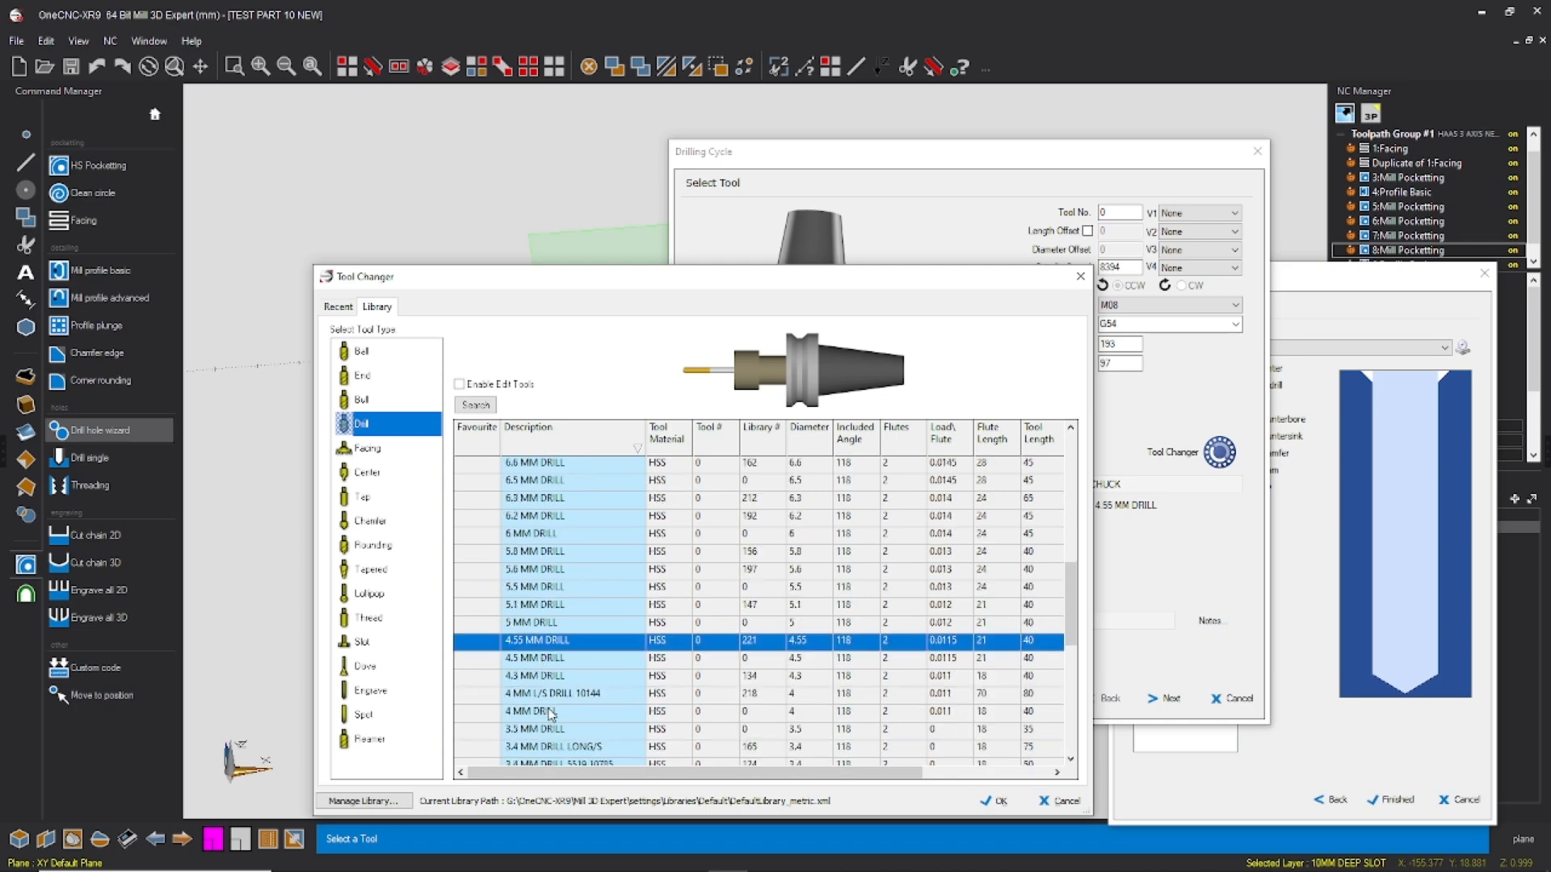
pyautogui.click(554, 658)
pyautogui.click(995, 800)
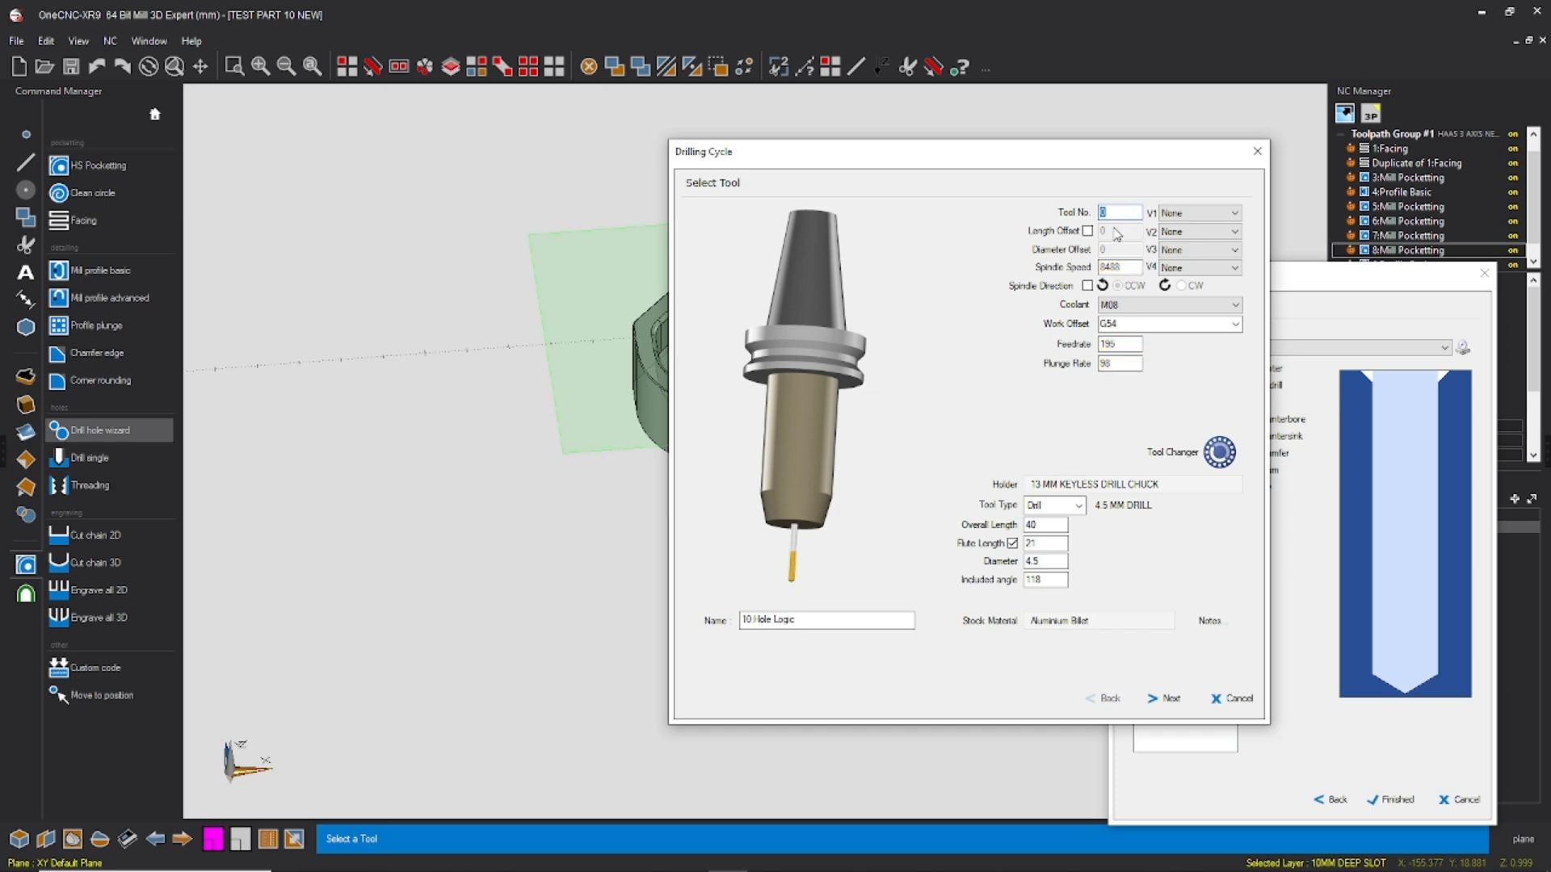
# Step: Set the 4.5 mm drill to tool number 6, spindle speed 3533, feedrate 282.64 and plunge rate 141.32, dismissing the notification
pyautogui.moveTo(1123, 268); pyautogui.dragTo(1071, 268)
pyautogui.write('318')
pyautogui.moveTo(1136, 345); pyautogui.dragTo(1092, 332)
pyautogui.write('3533*0.0')
pyautogui.press('Tab')
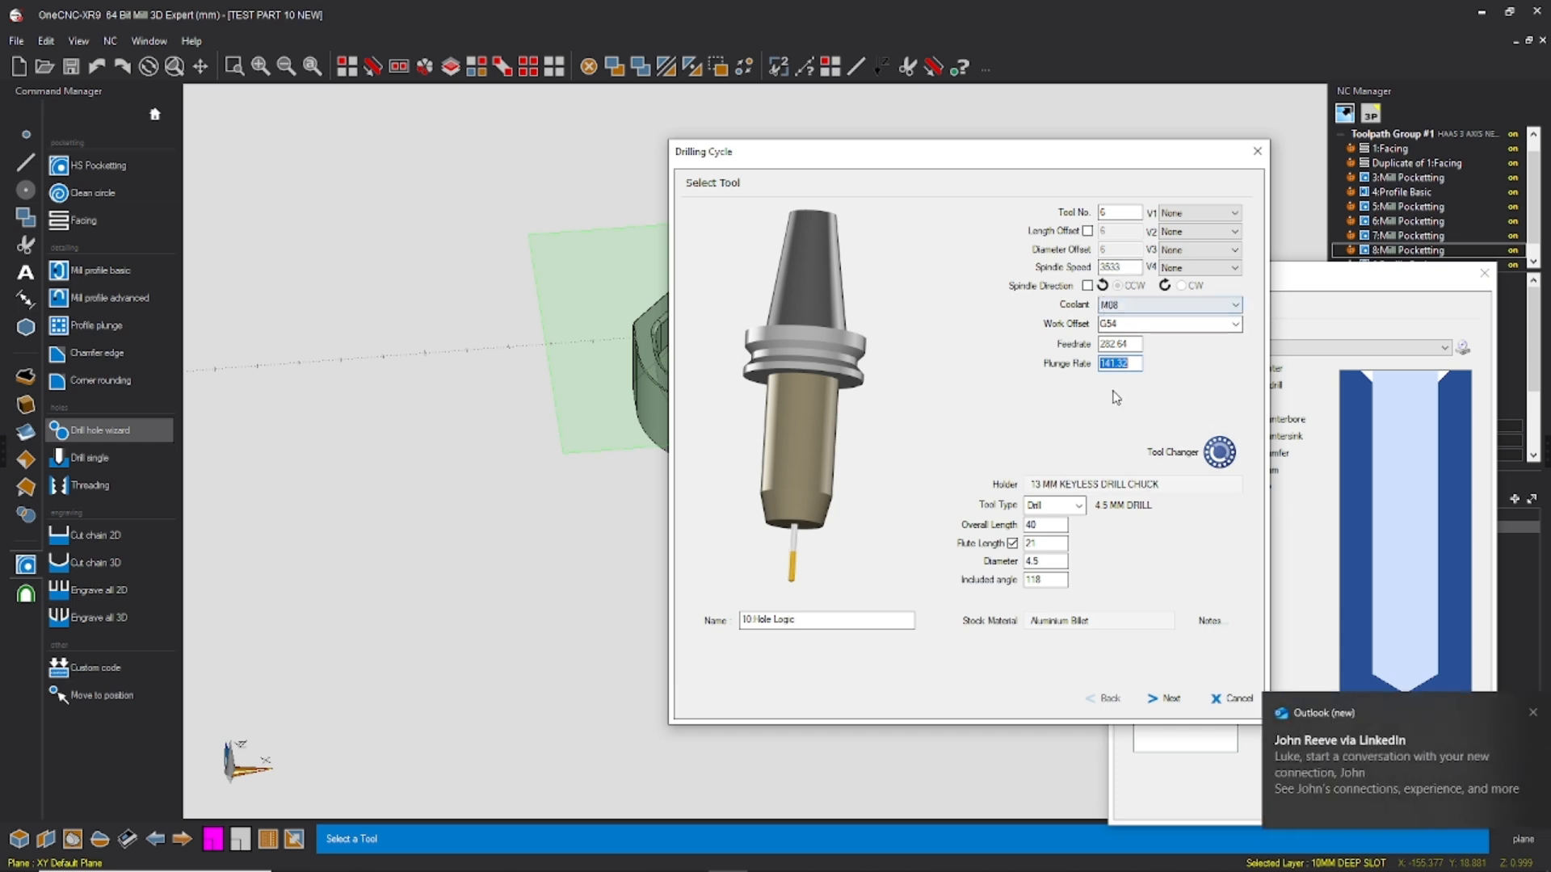
pyautogui.click(1515, 713)
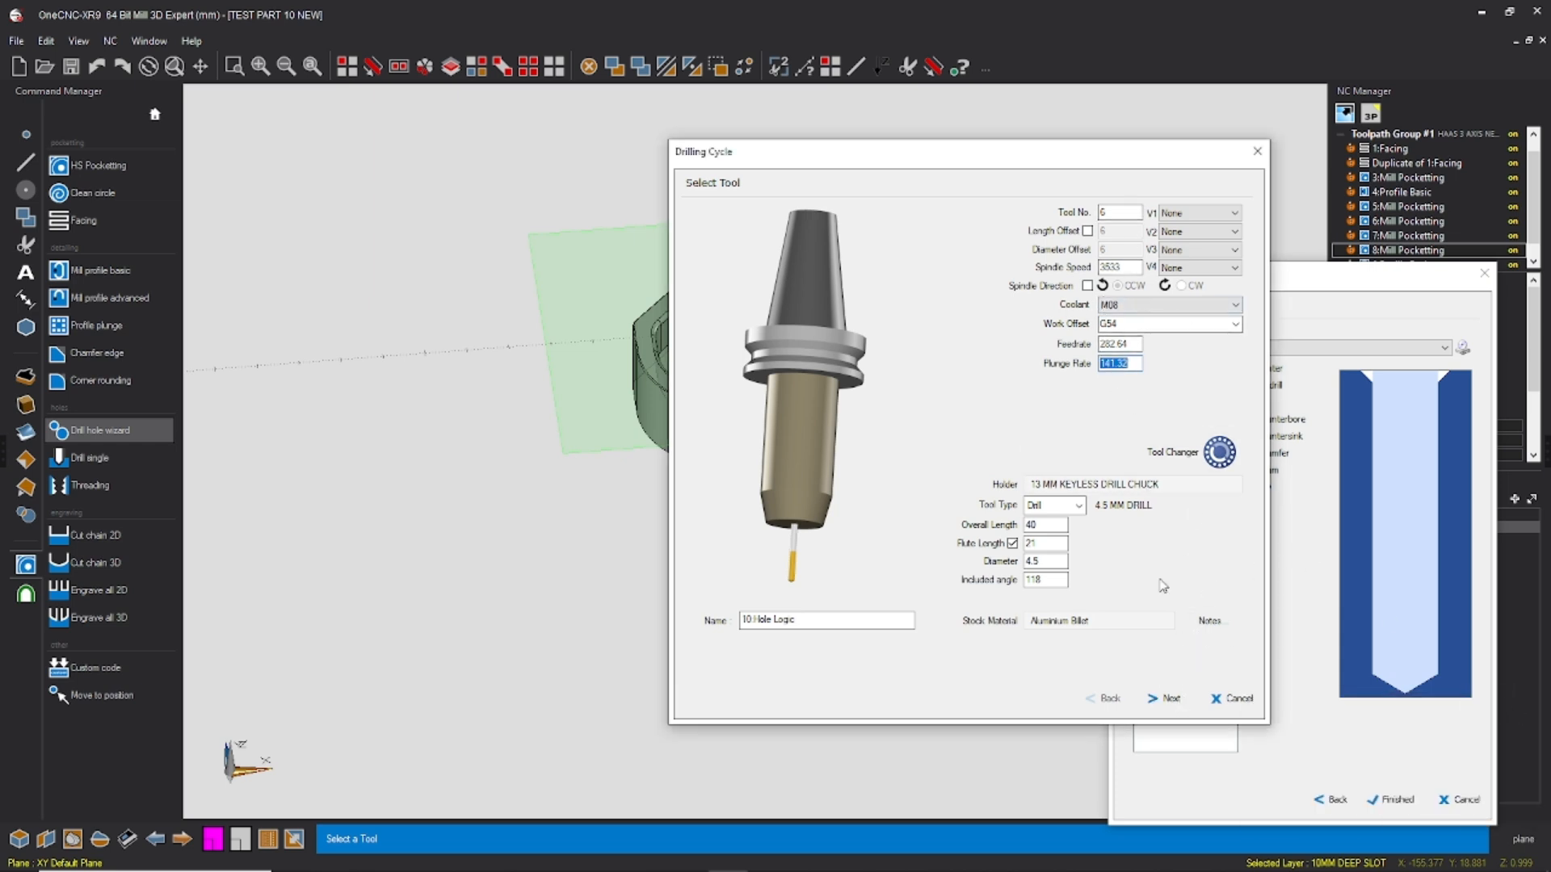
# Step: Set the drill's absolute final Z to -22 and finish with the G83 Deep Hole Drilling Cycle and G98 retract mode
pyautogui.click(1165, 700)
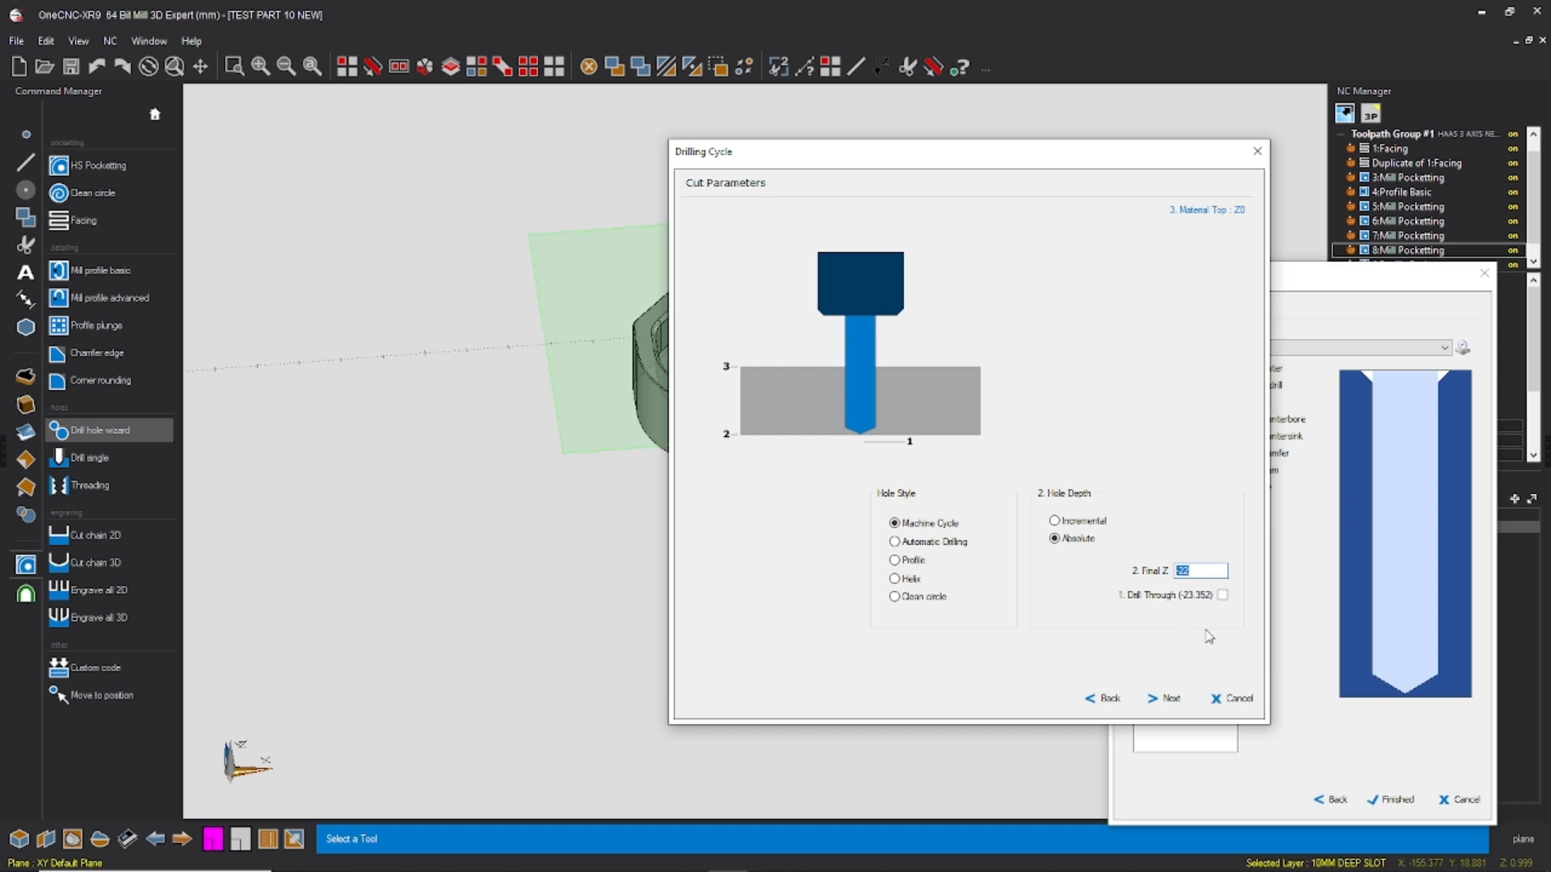
pyautogui.write('-20')
pyautogui.press('BackSpace')
pyautogui.write('2')
pyautogui.click(1181, 698)
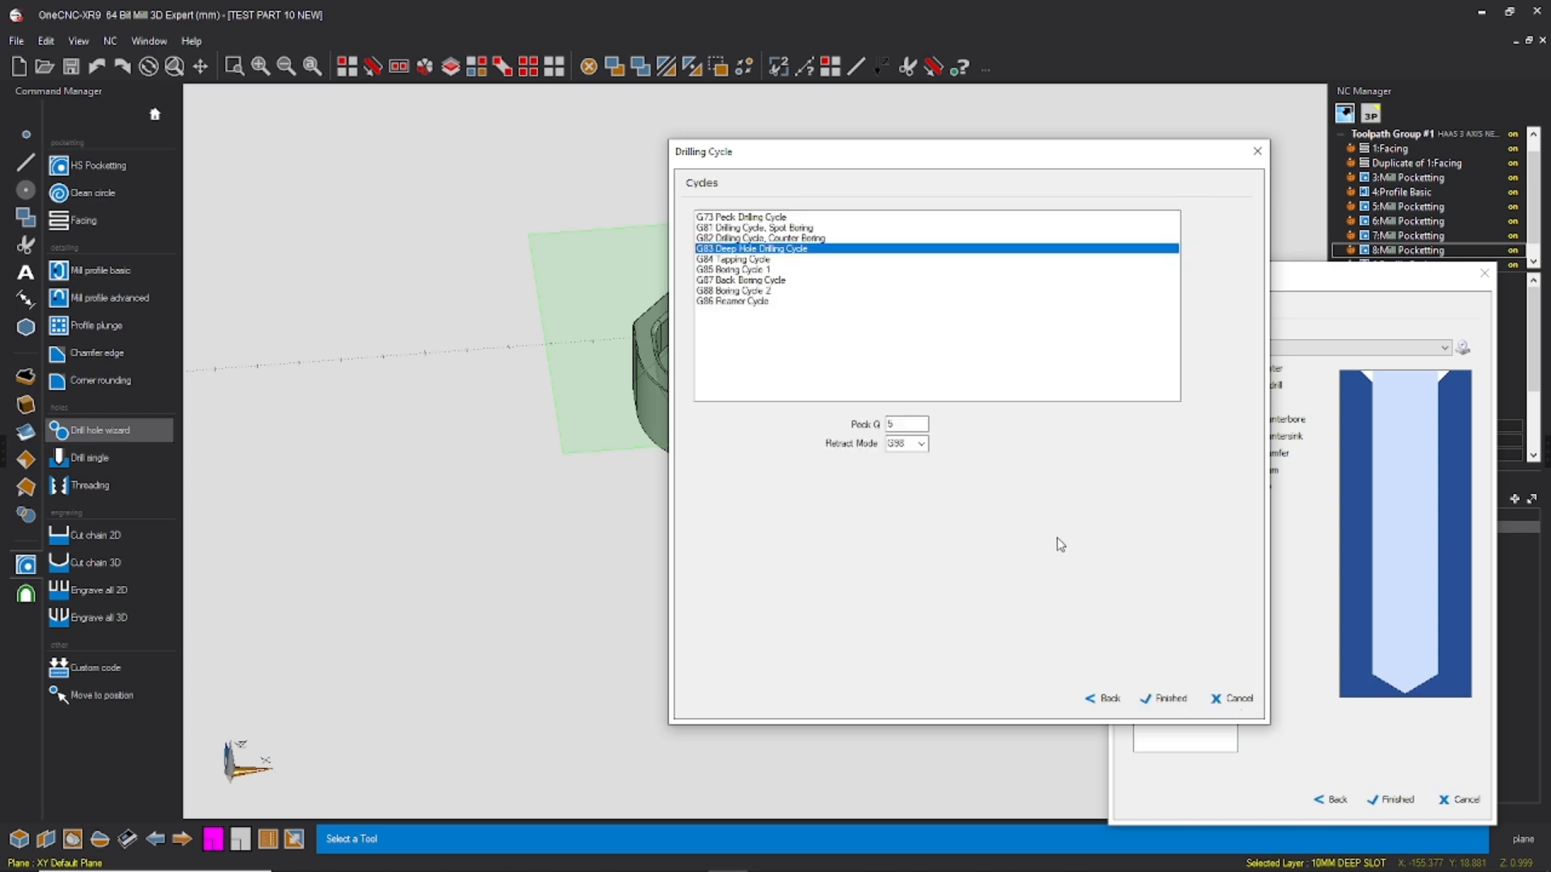
pyautogui.doubleClick(918, 425)
pyautogui.click(1162, 699)
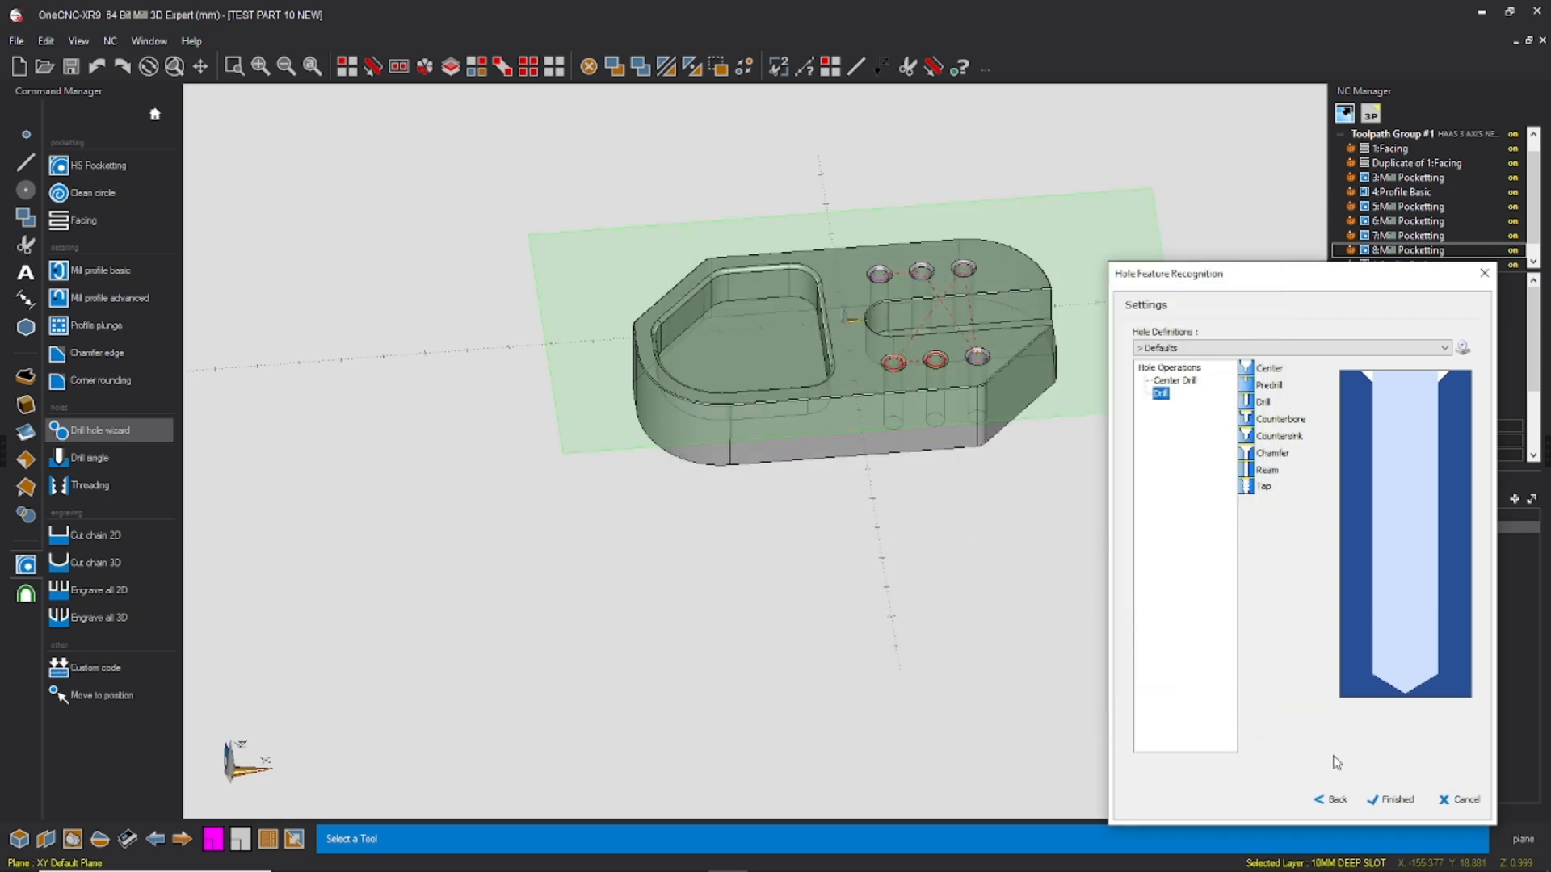
# Step: Finish the hole drilling operation, select the new combo hole toolpath to check it, and save the file
pyautogui.click(1391, 800)
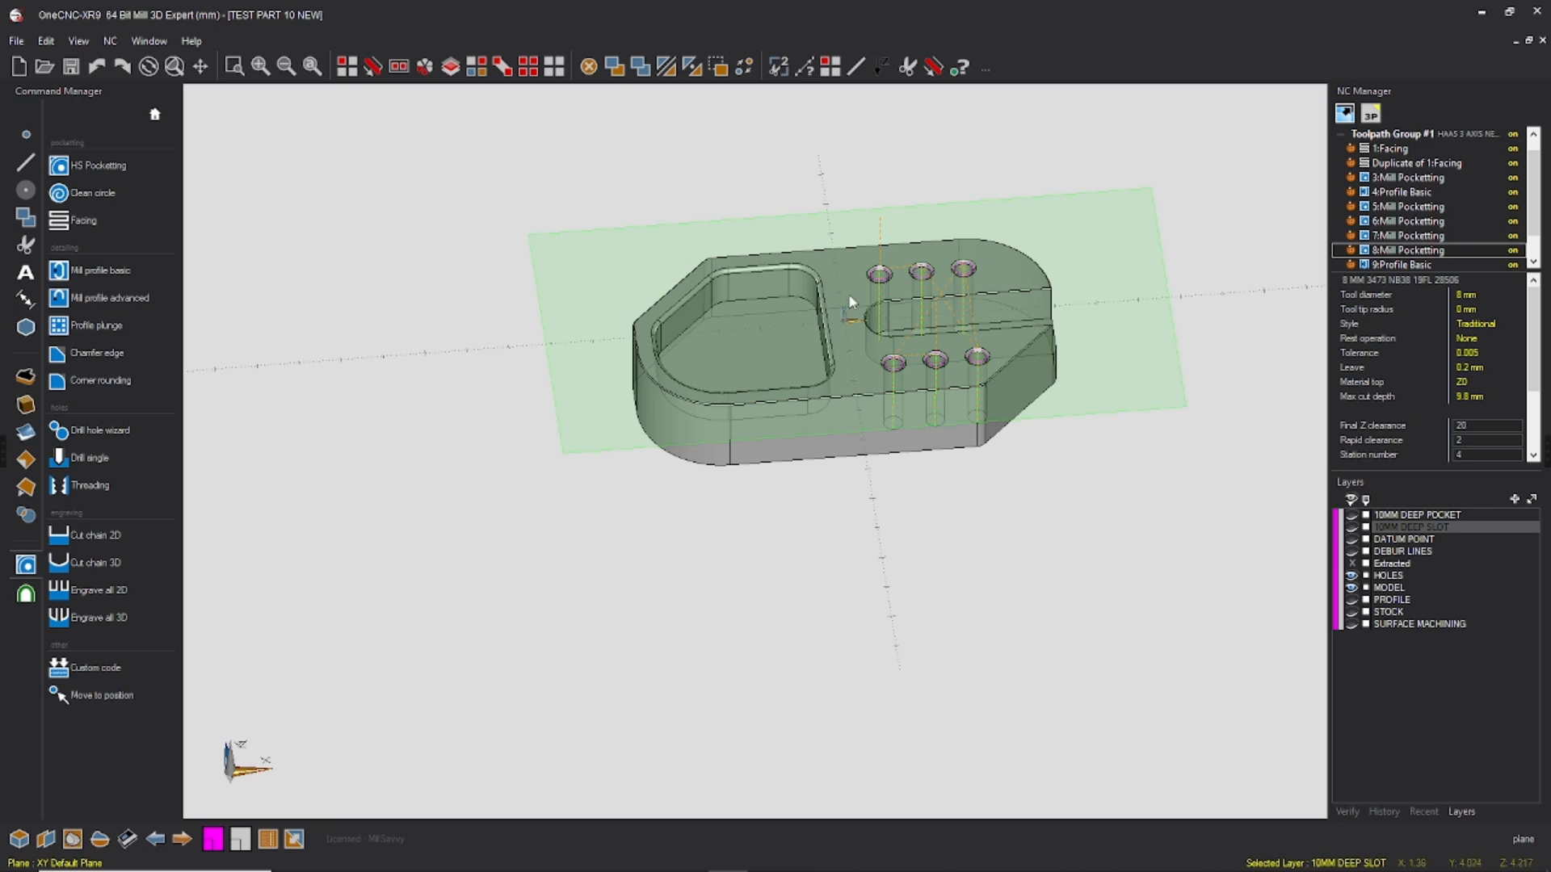
pyautogui.scroll(-1, 1407, 252)
pyautogui.click(1409, 252)
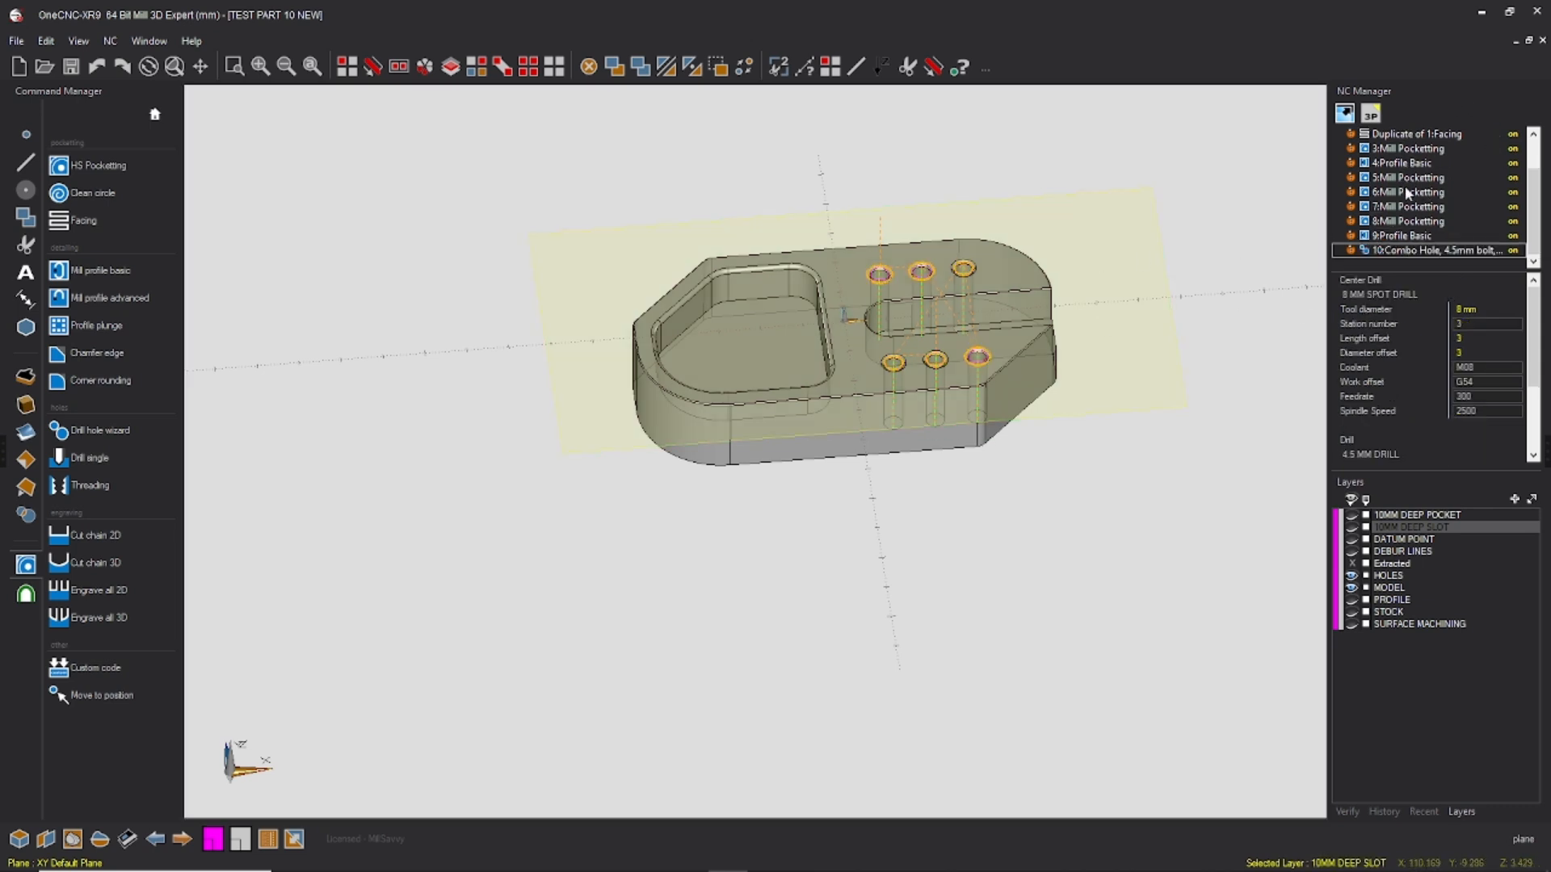
pyautogui.click(16, 40)
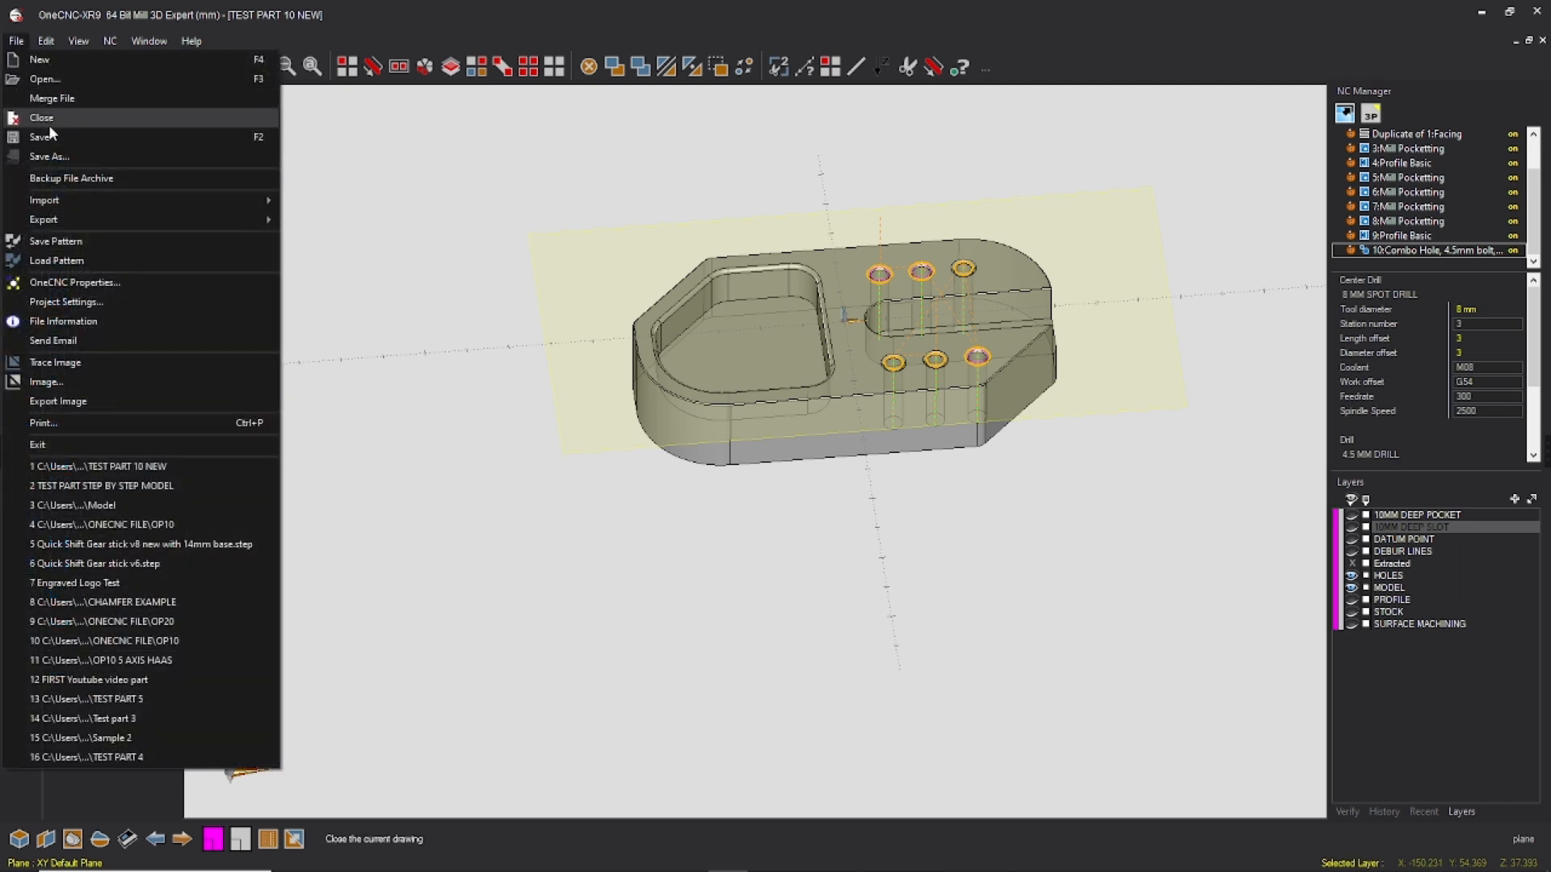
pyautogui.click(49, 122)
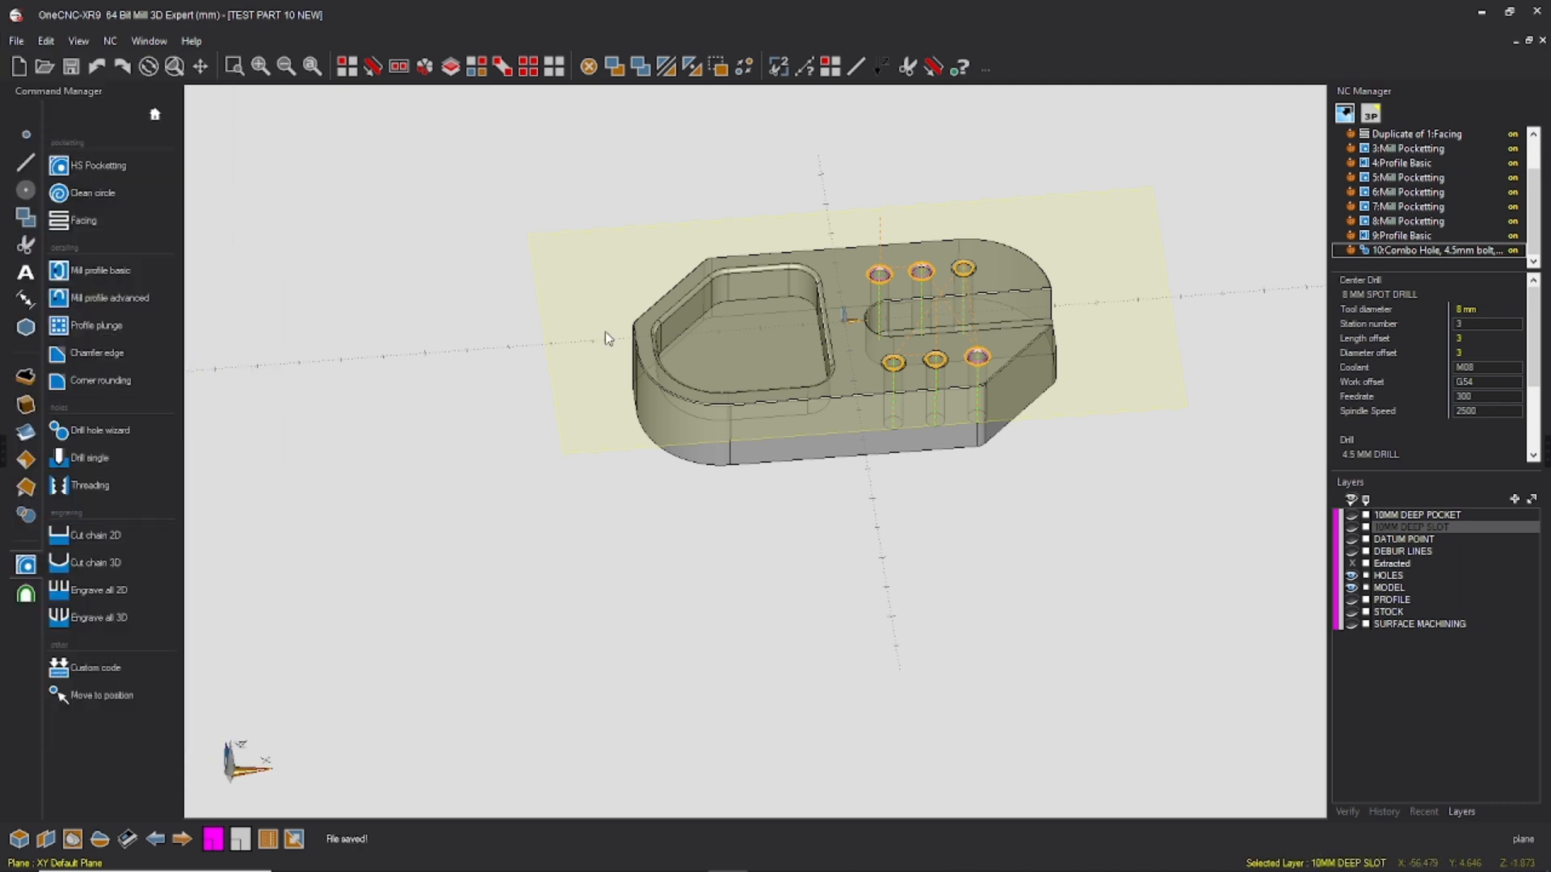
# Step: Show the DEBUR LINES layer on the part
pyautogui.moveTo(980, 372); pyautogui.dragTo(876, 349, button='middle')
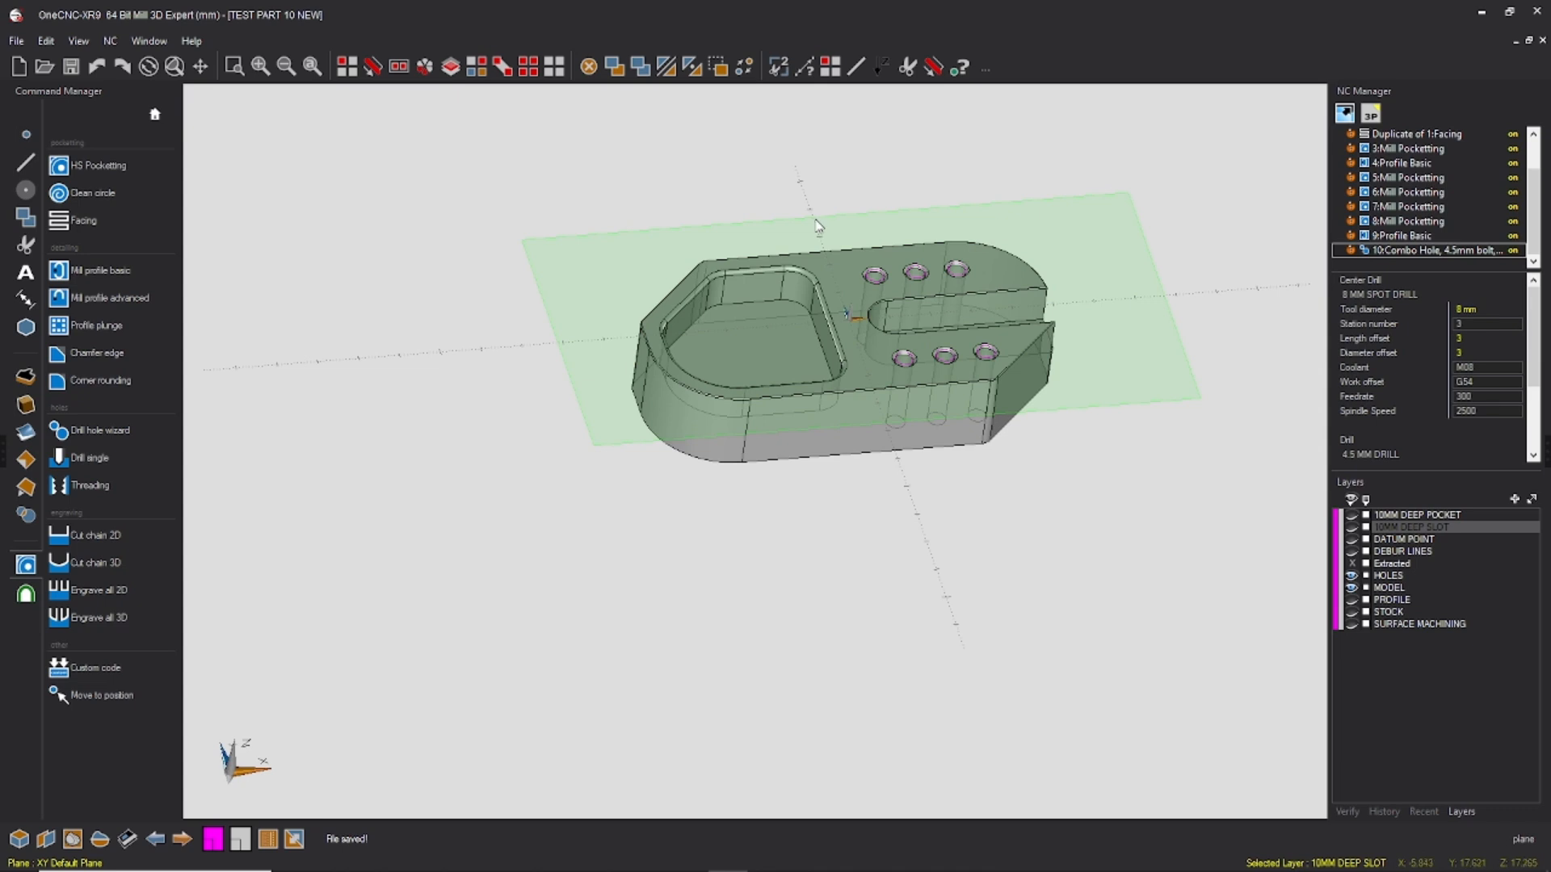
pyautogui.moveTo(989, 350); pyautogui.dragTo(818, 295, button='middle')
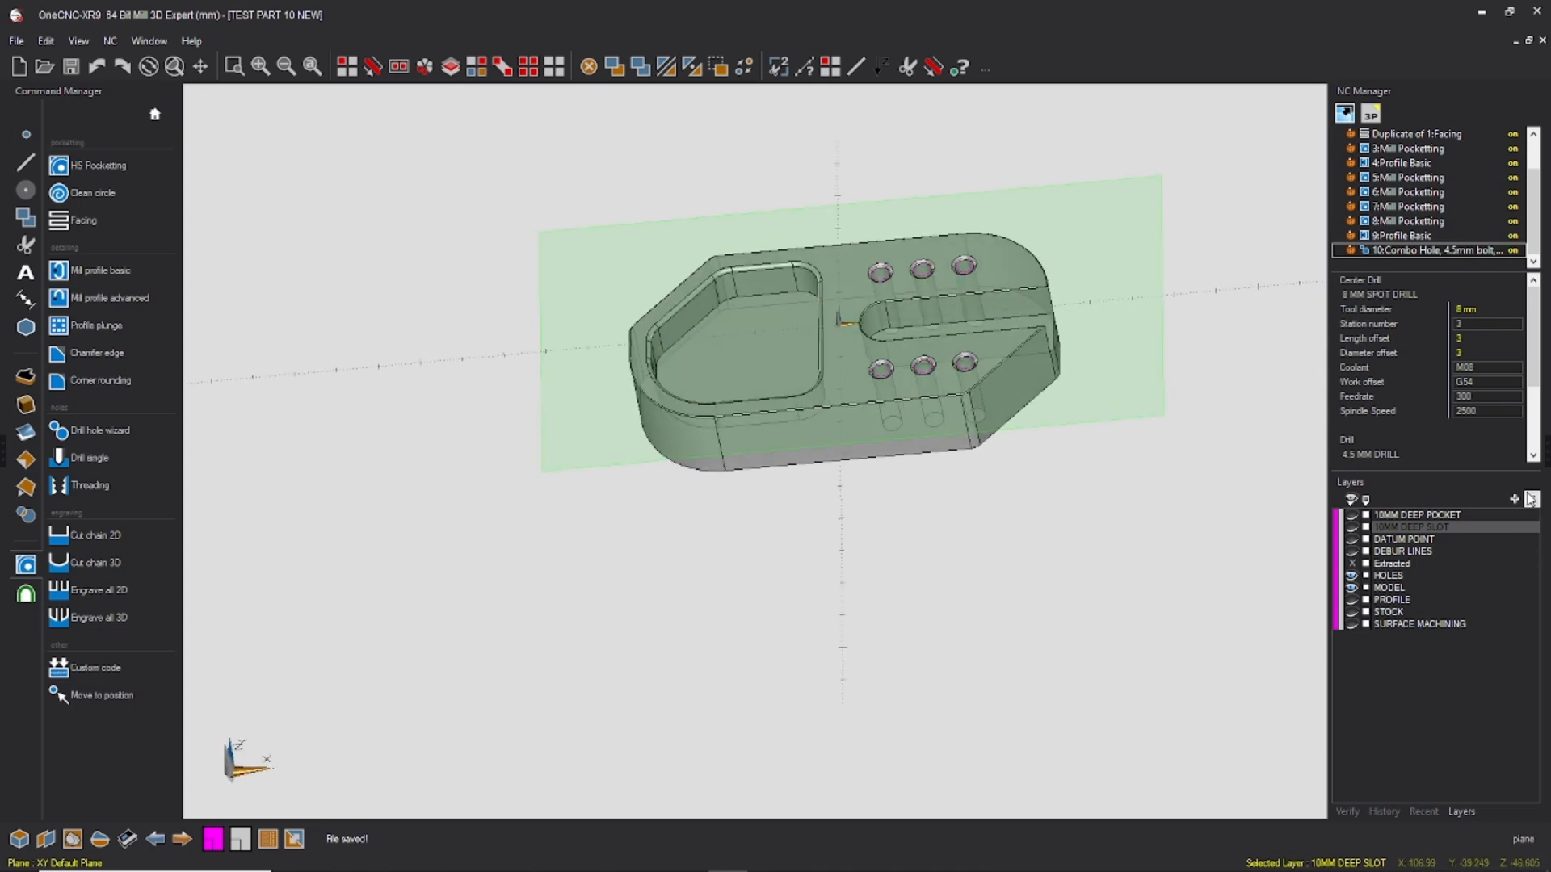
pyautogui.click(1353, 552)
pyautogui.moveTo(909, 281); pyautogui.dragTo(907, 317, button='middle')
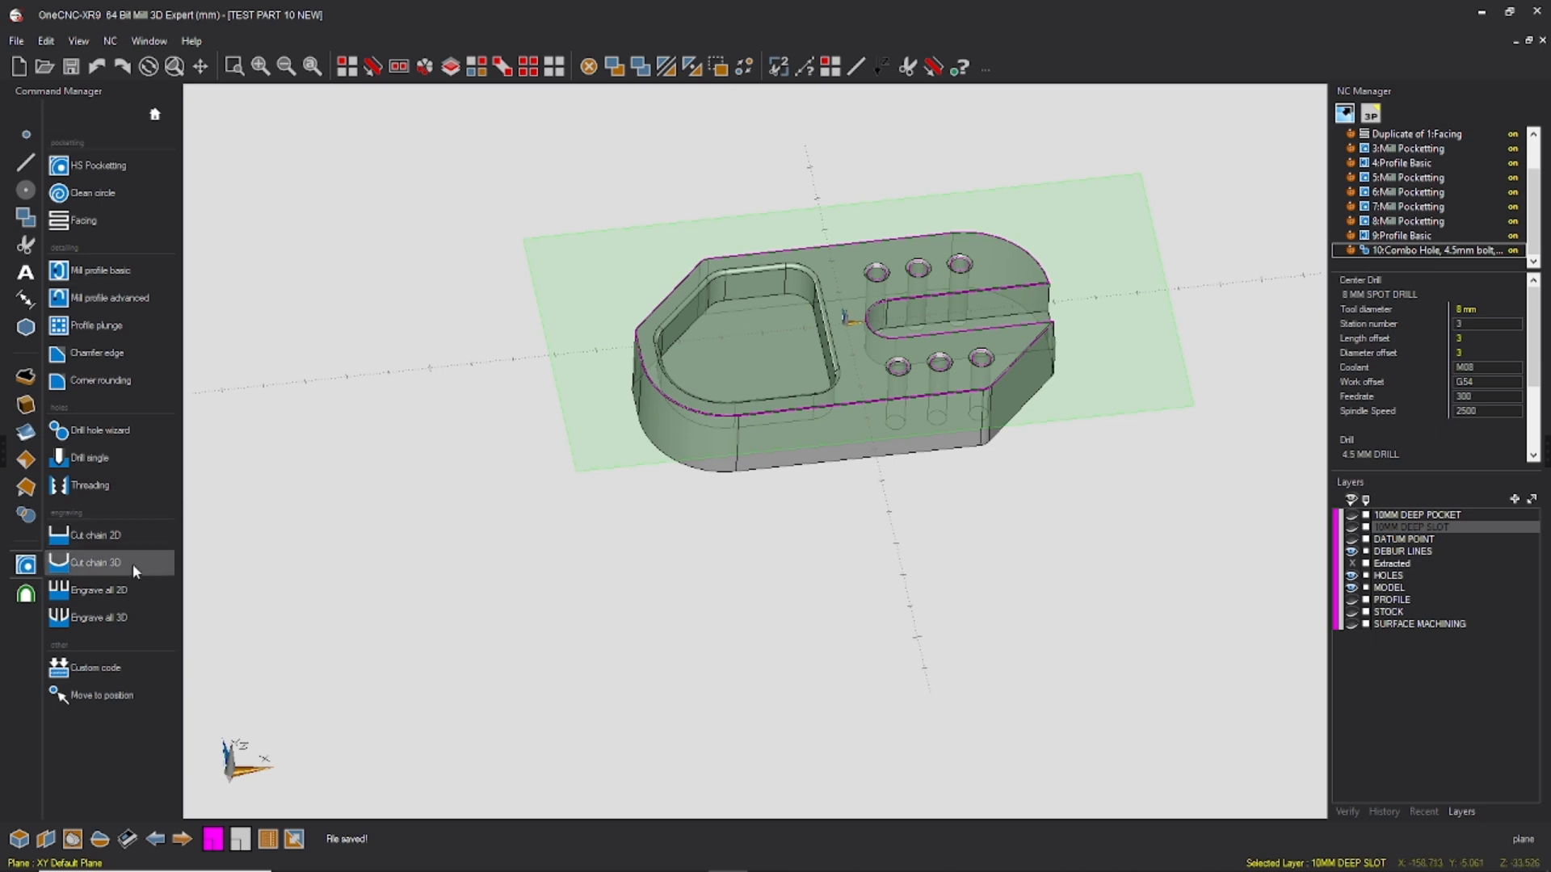
pyautogui.click(27, 595)
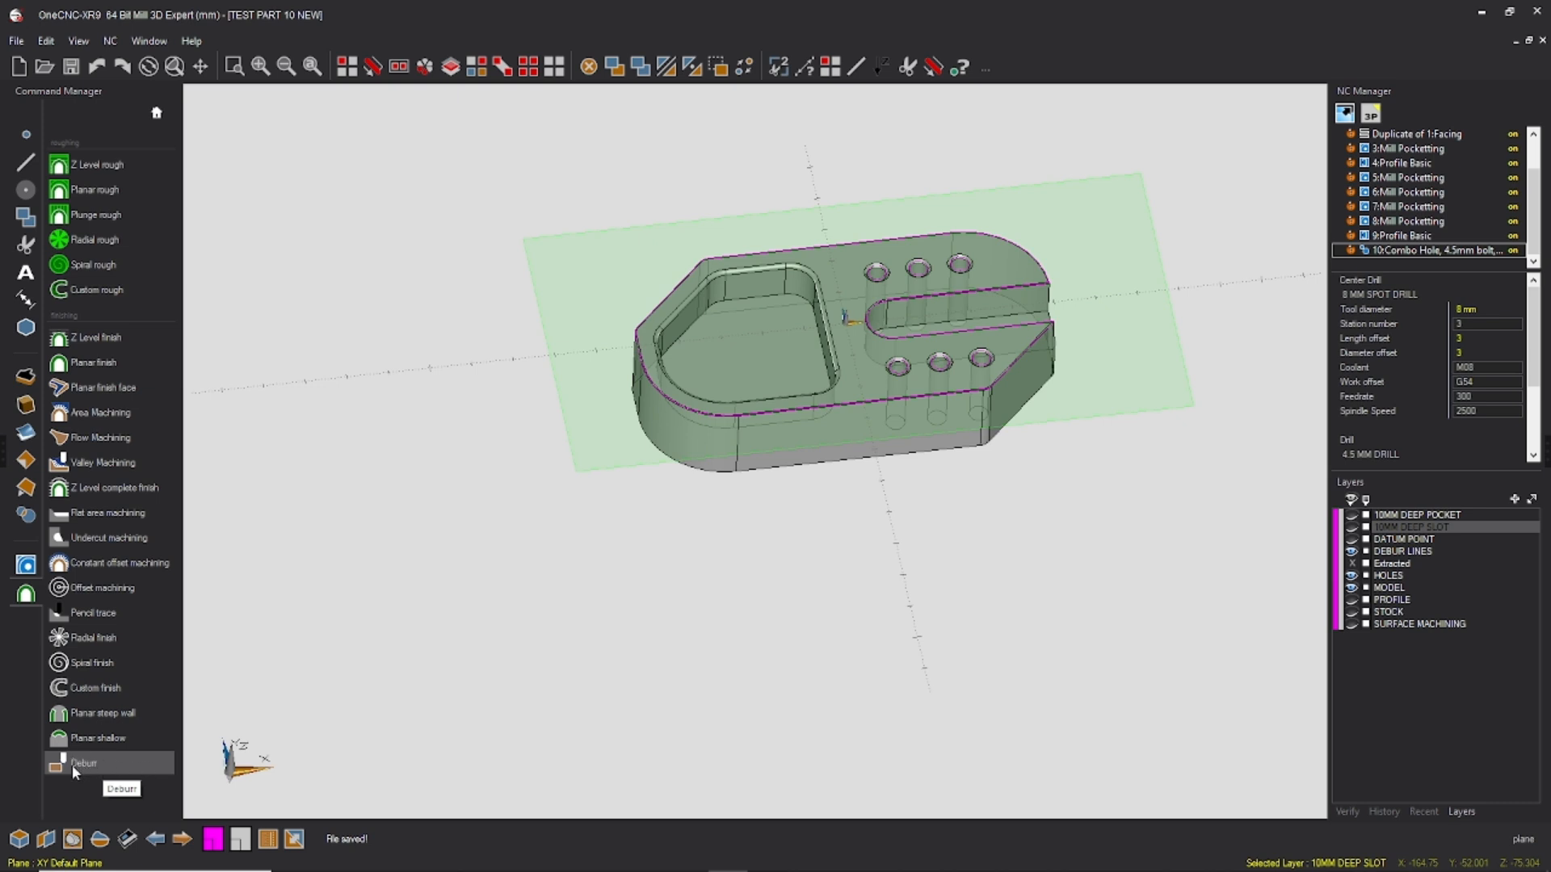
pyautogui.click(26, 564)
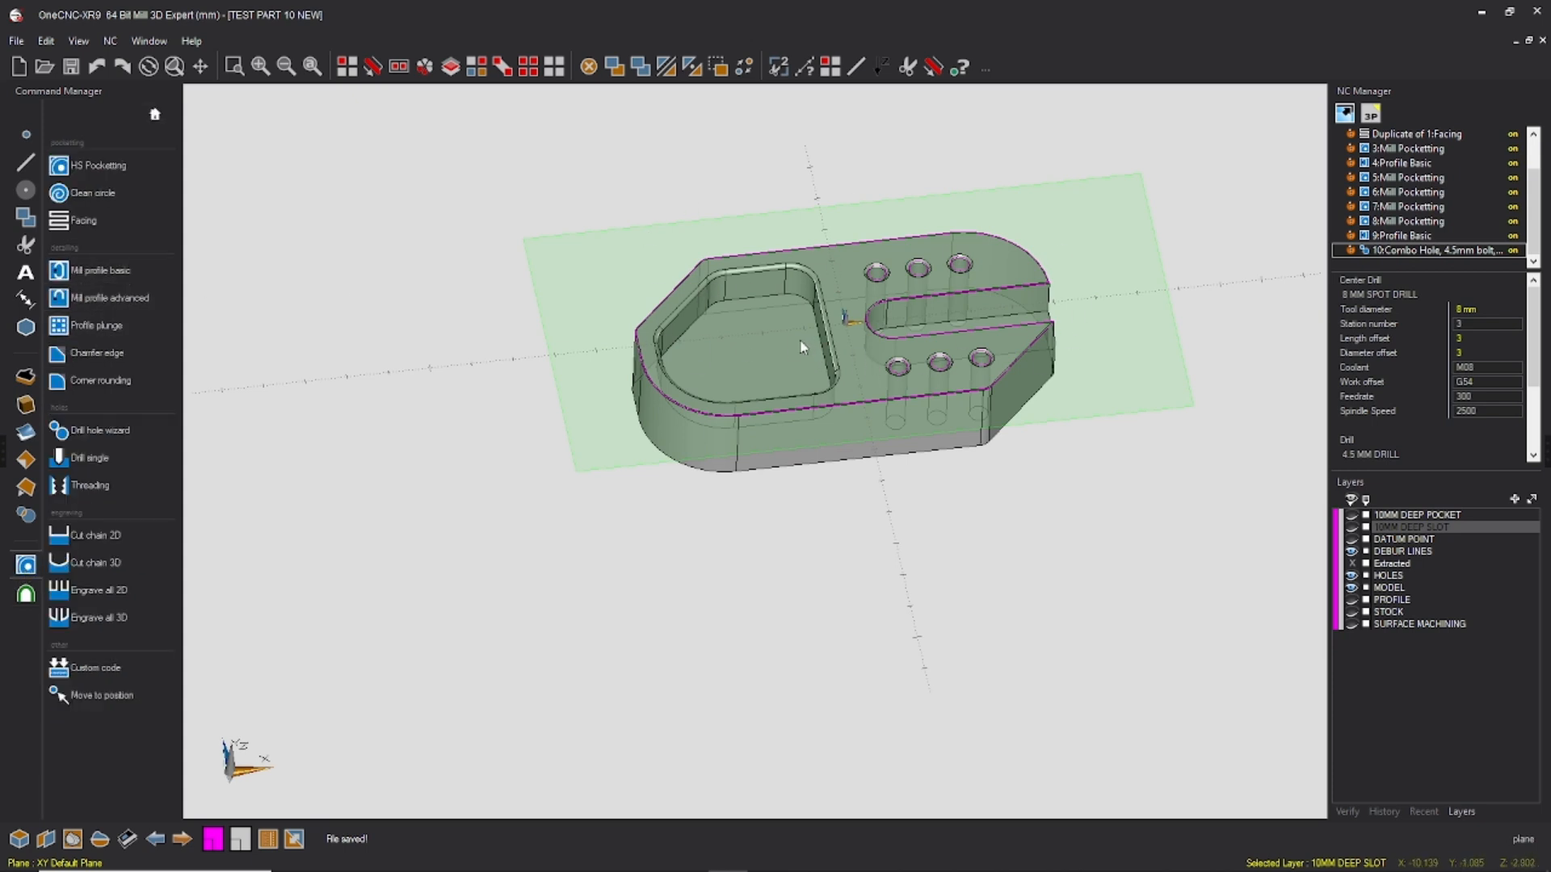
pyautogui.click(124, 280)
pyautogui.moveTo(733, 254); pyautogui.dragTo(756, 349, button='middle')
pyautogui.scroll(6, 755, 315)
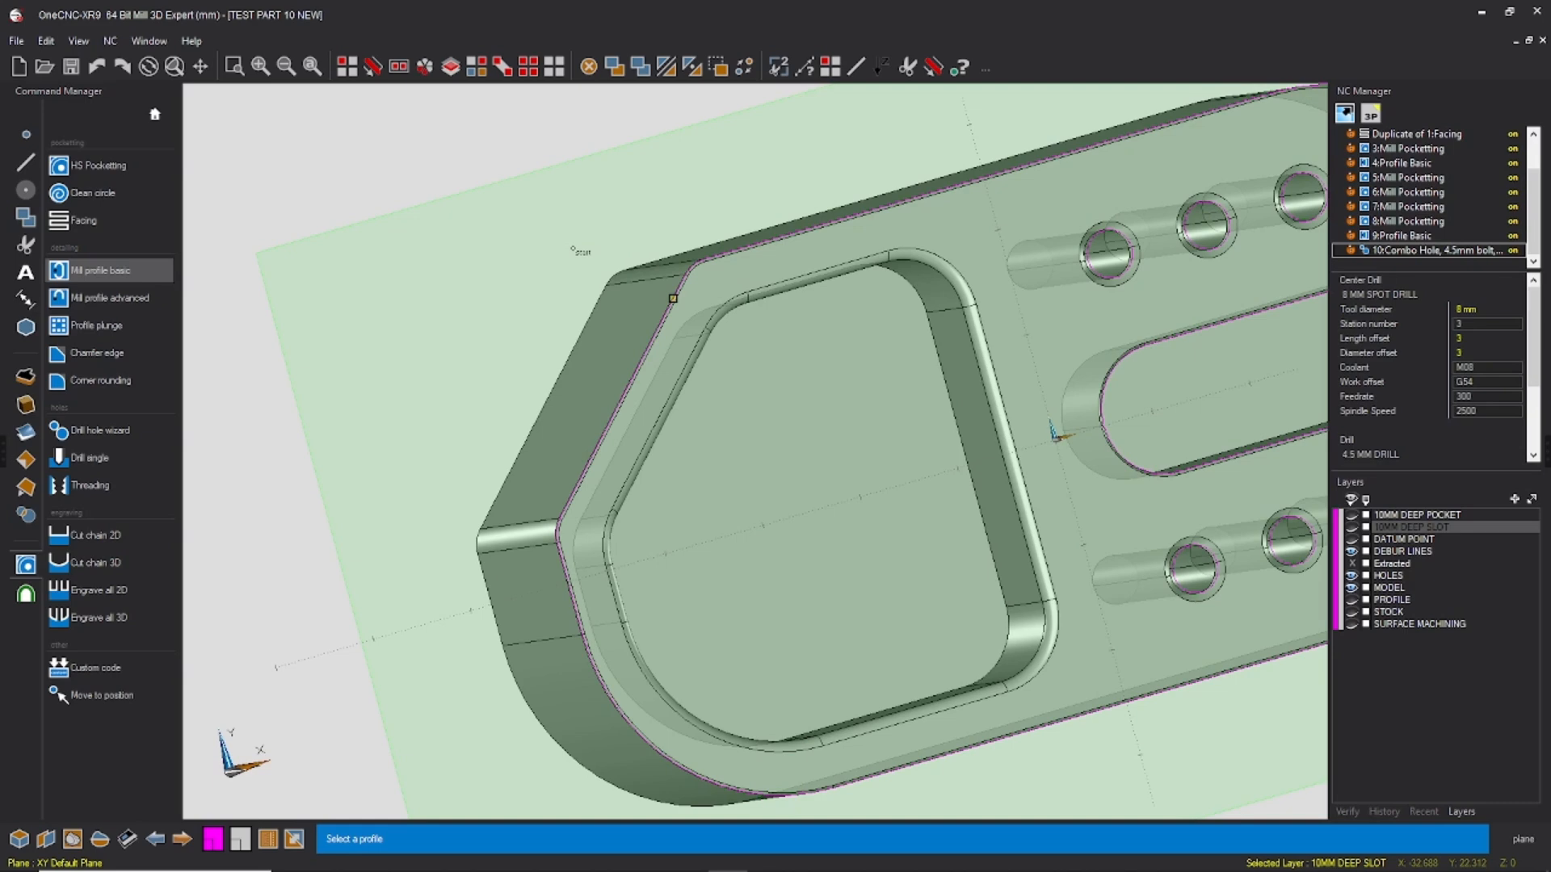
pyautogui.press('Escape')
pyautogui.scroll(2, 1419, 216)
pyautogui.scroll(-2, 1428, 198)
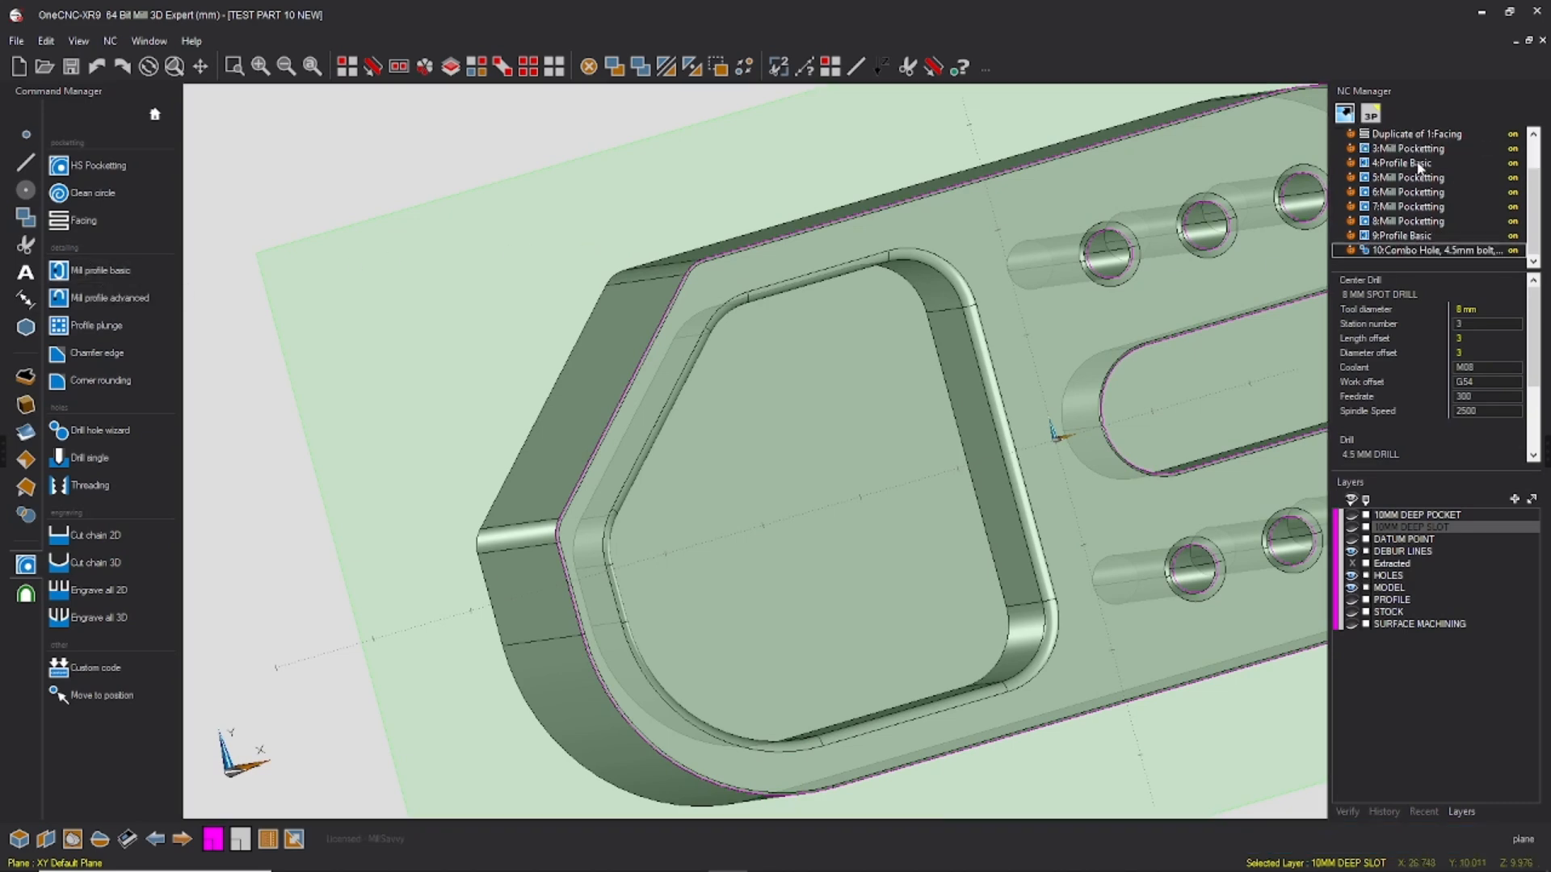
pyautogui.scroll(-4, 385, 315)
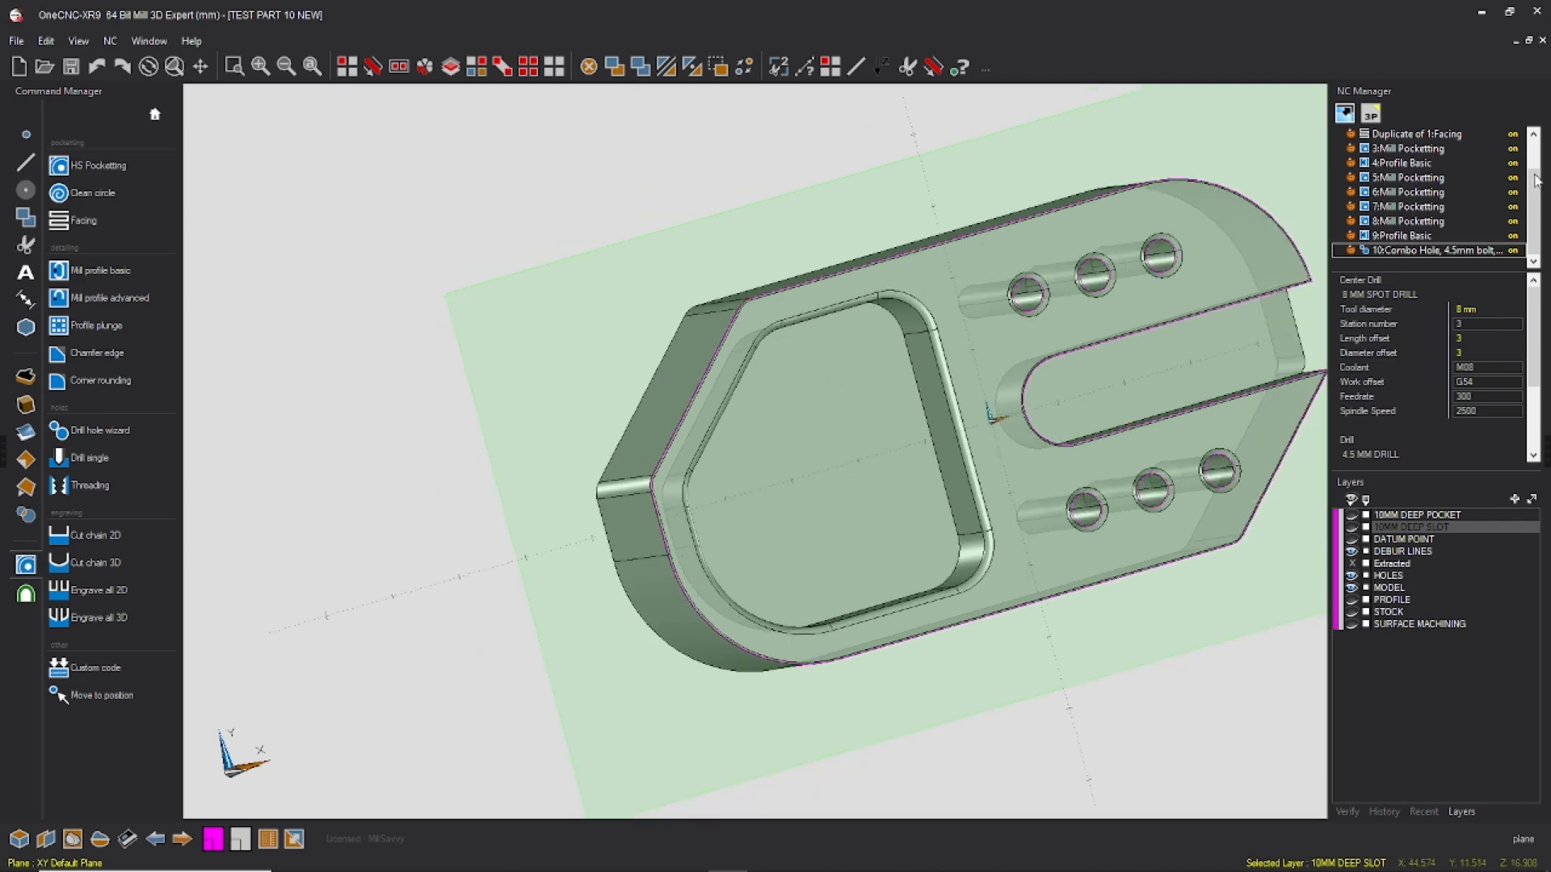
# Step: Start a Mill Profile Basic operation and chain the part's outer debur line, setting direction and side from the angled corner near the pocket
pyautogui.click(100, 271)
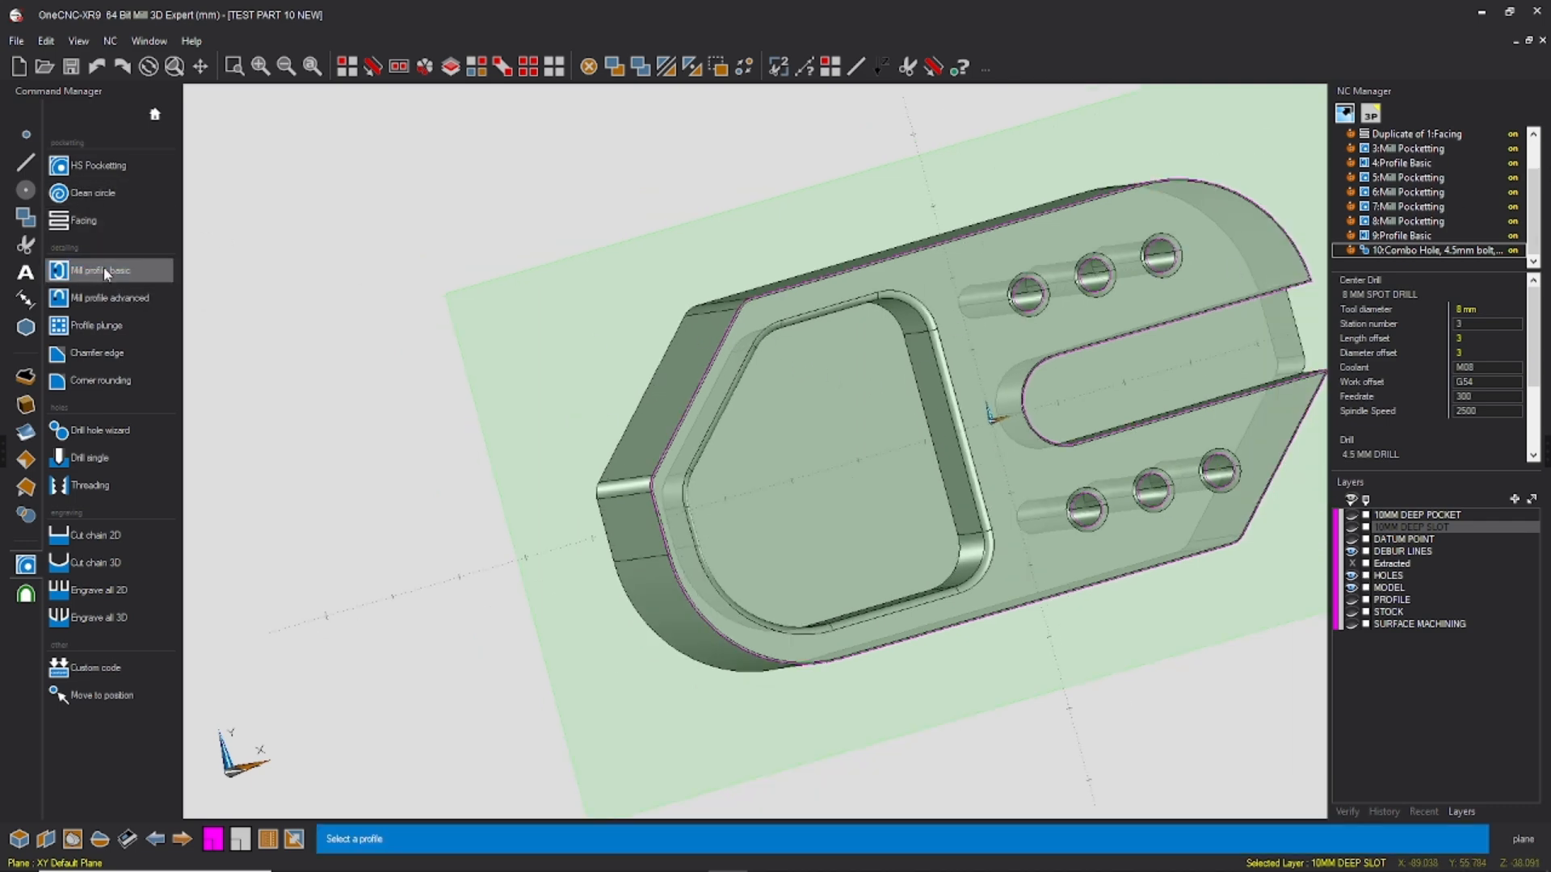
pyautogui.scroll(3, 755, 292)
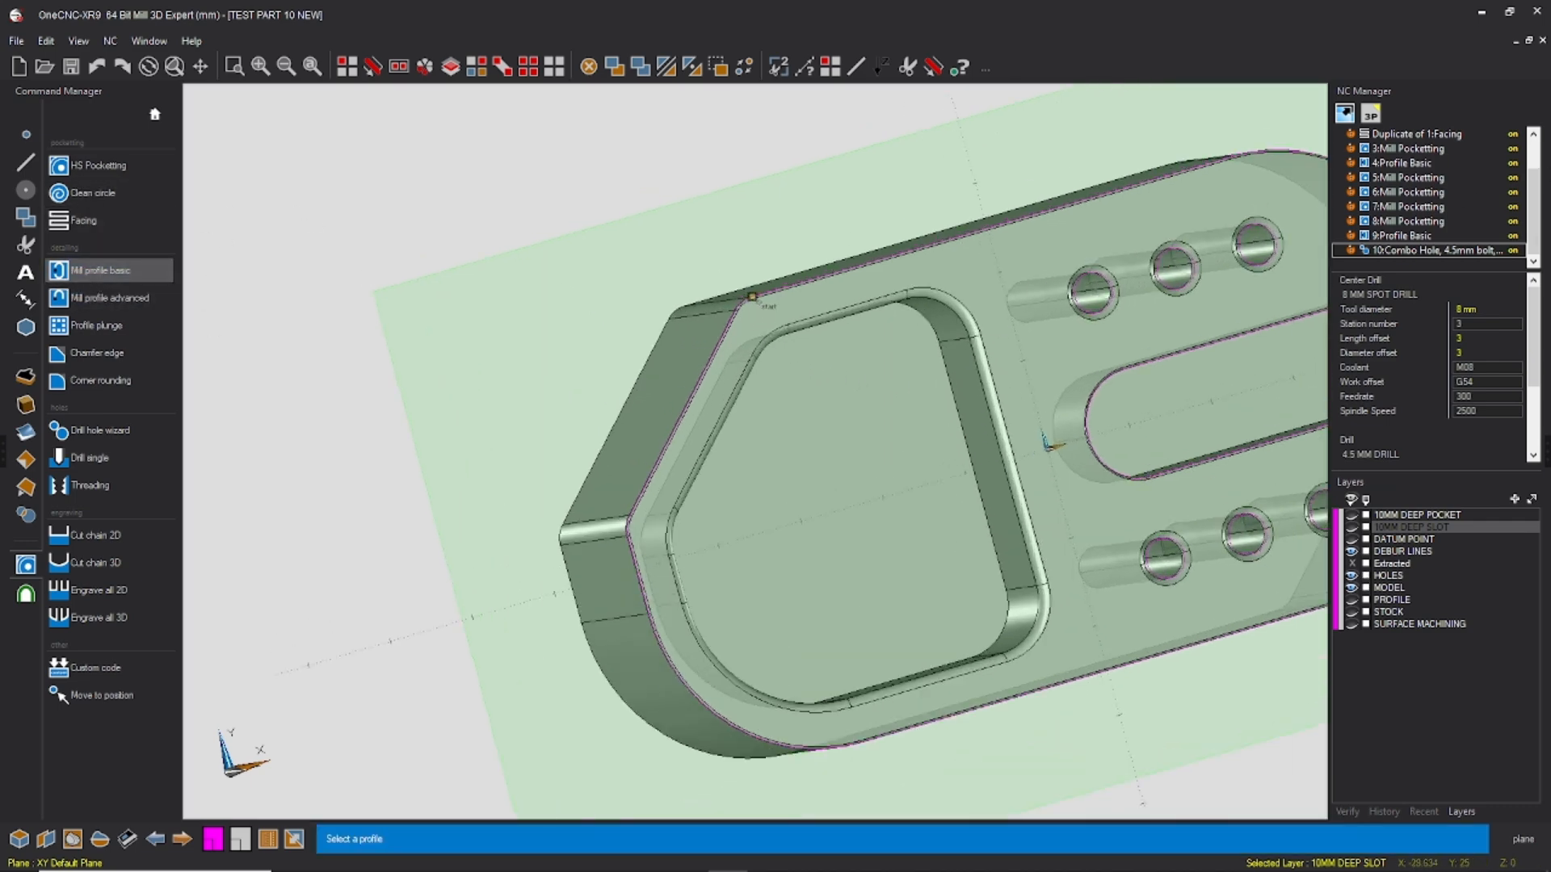
pyautogui.scroll(1, 755, 292)
pyautogui.click(760, 285)
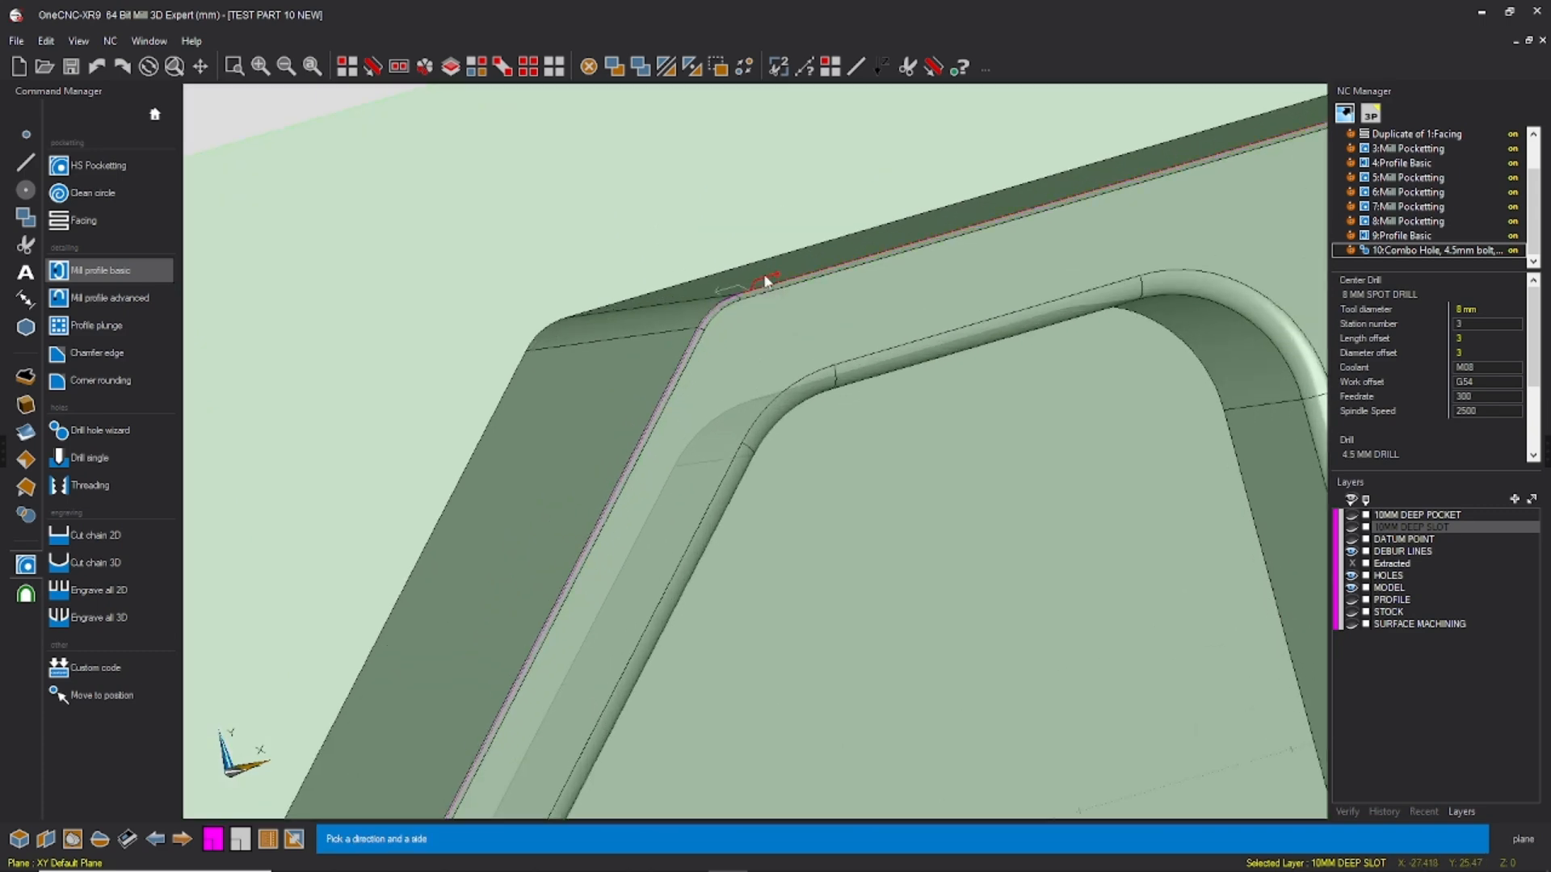
pyautogui.click(766, 281)
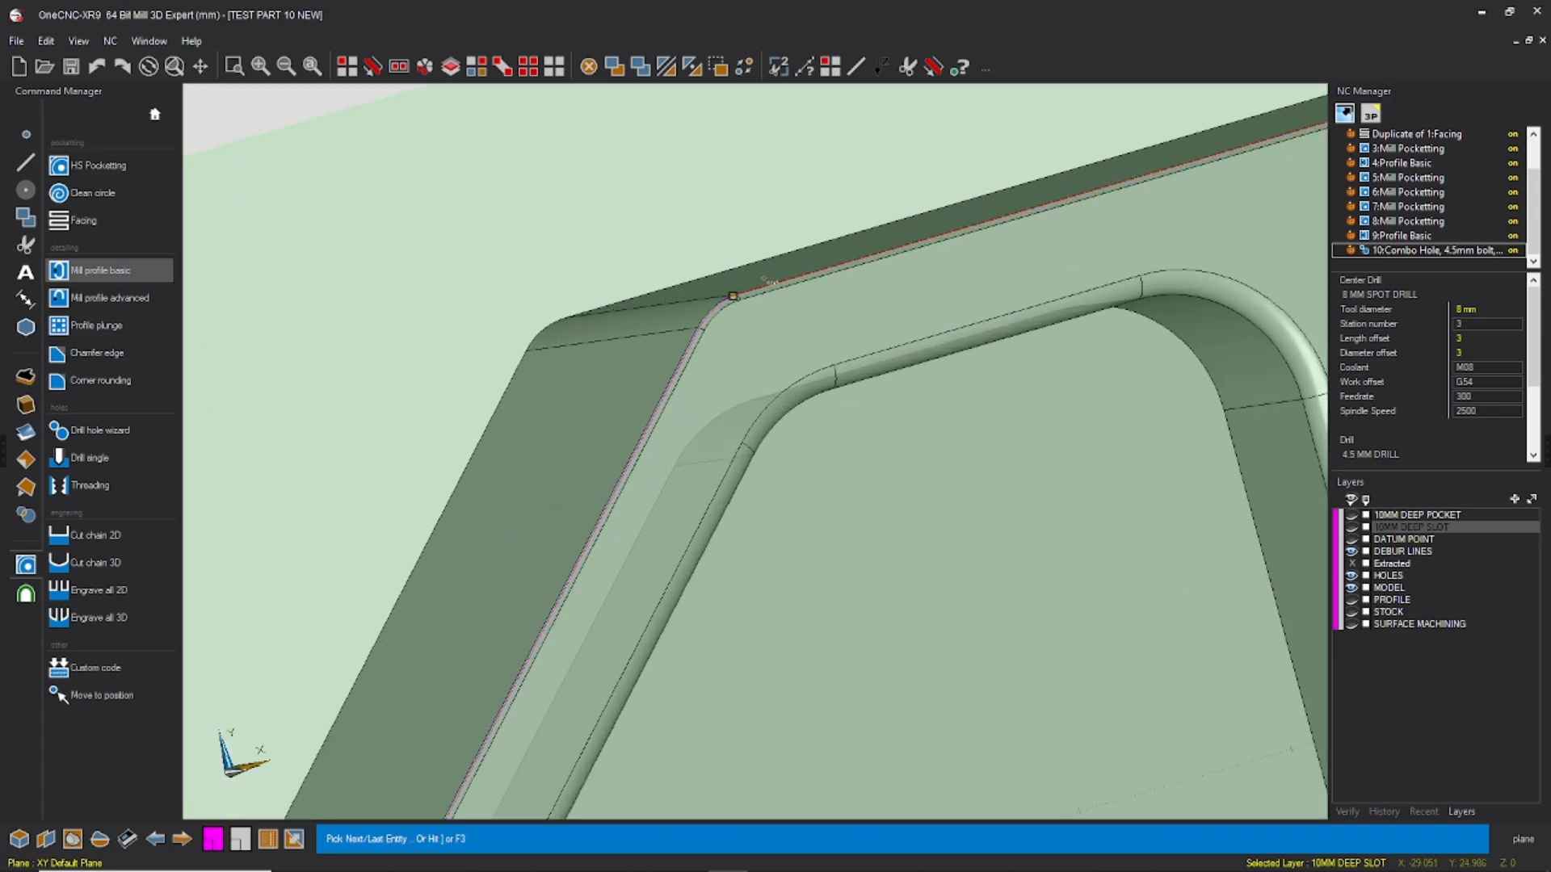
pyautogui.press('F3')
pyautogui.scroll(-5, 611, 269)
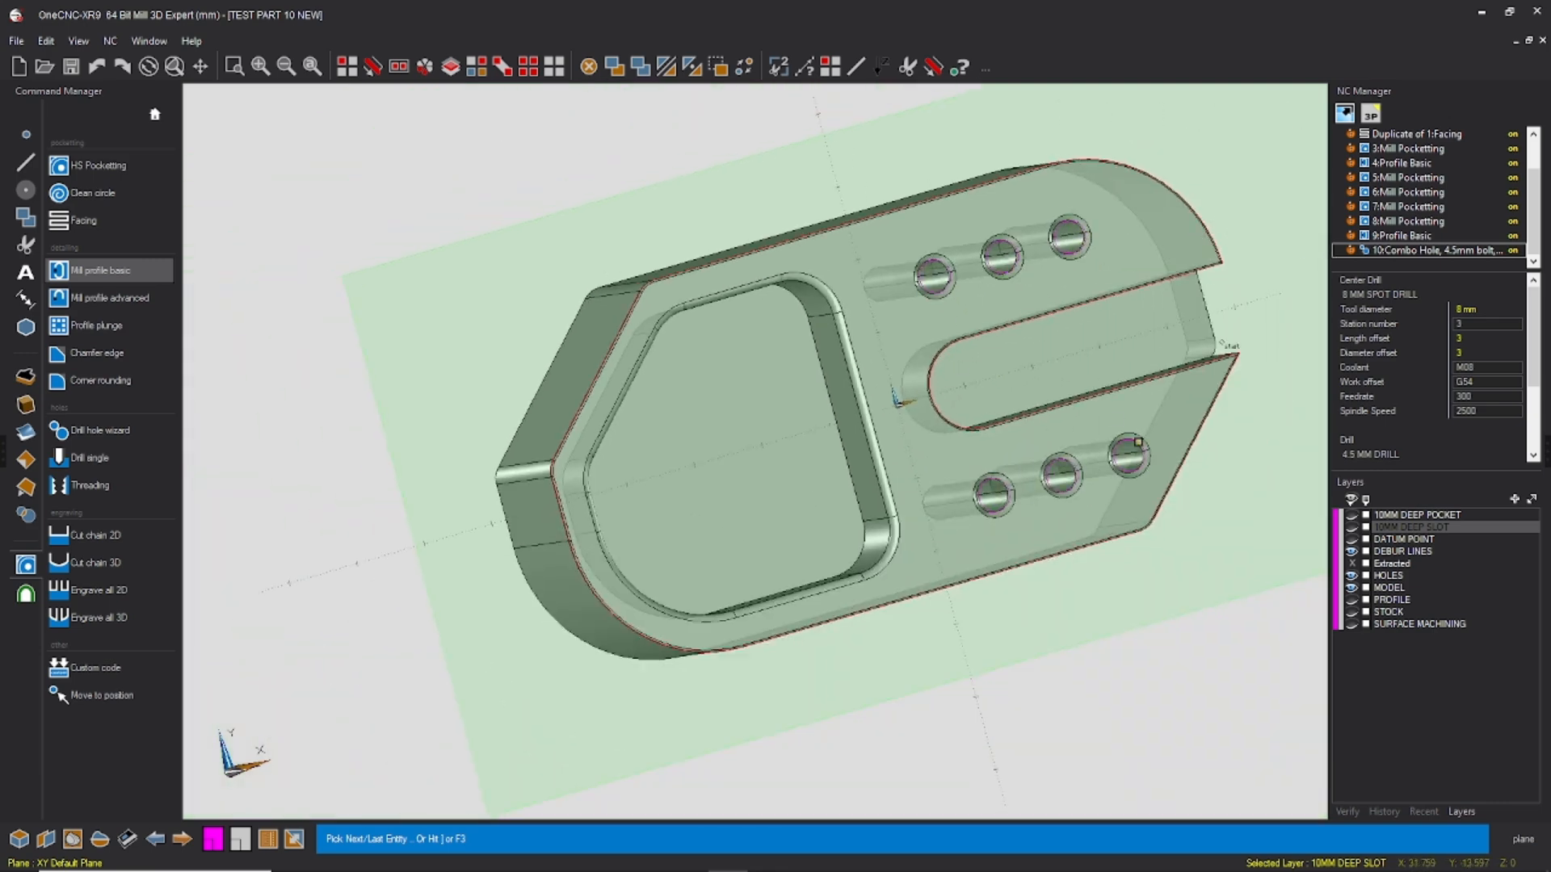
pyautogui.click(1239, 363)
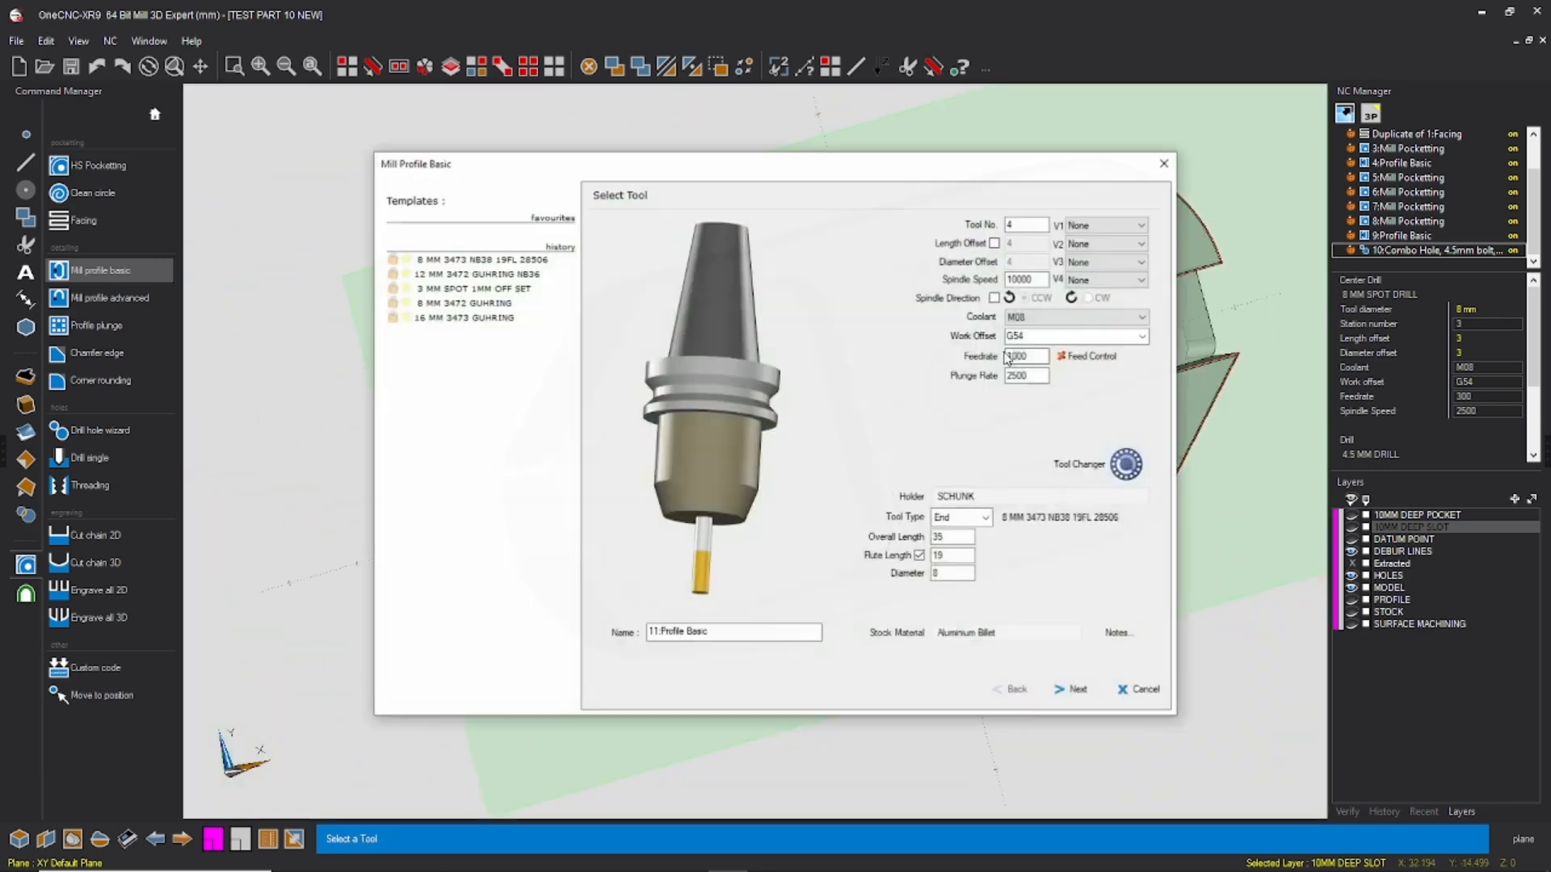
# Step: Choose the 3 MM SPOT 1MM OFF SET spot tool from the tool library for the profile, with tool editing enabled
pyautogui.click(1097, 457)
pyautogui.click(377, 307)
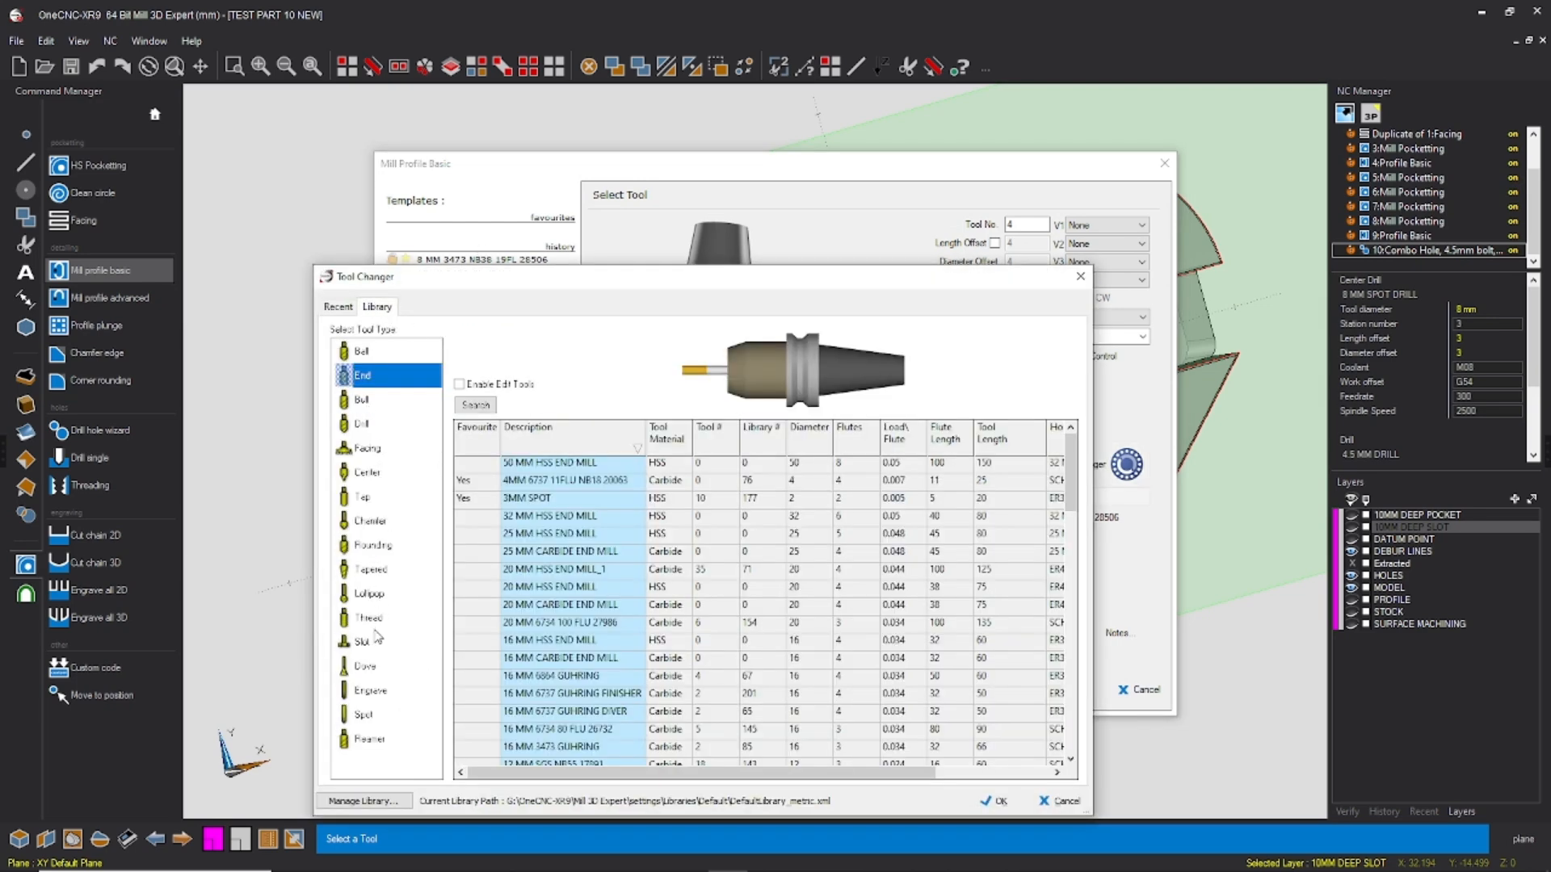
pyautogui.click(383, 716)
pyautogui.scroll(-3, 574, 662)
pyautogui.click(546, 437)
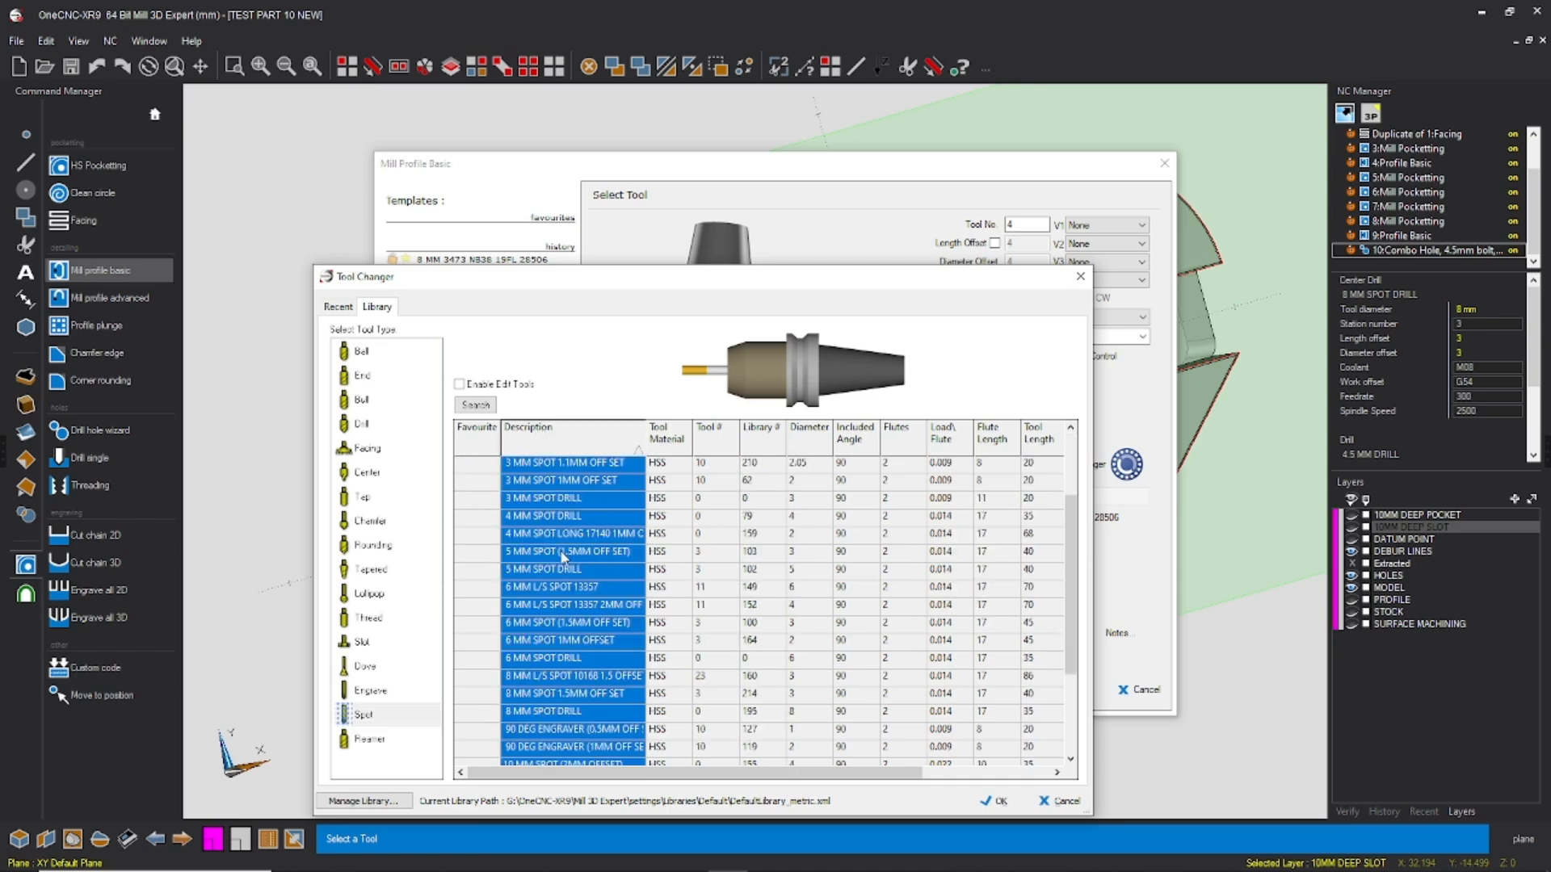
pyautogui.scroll(2, 571, 559)
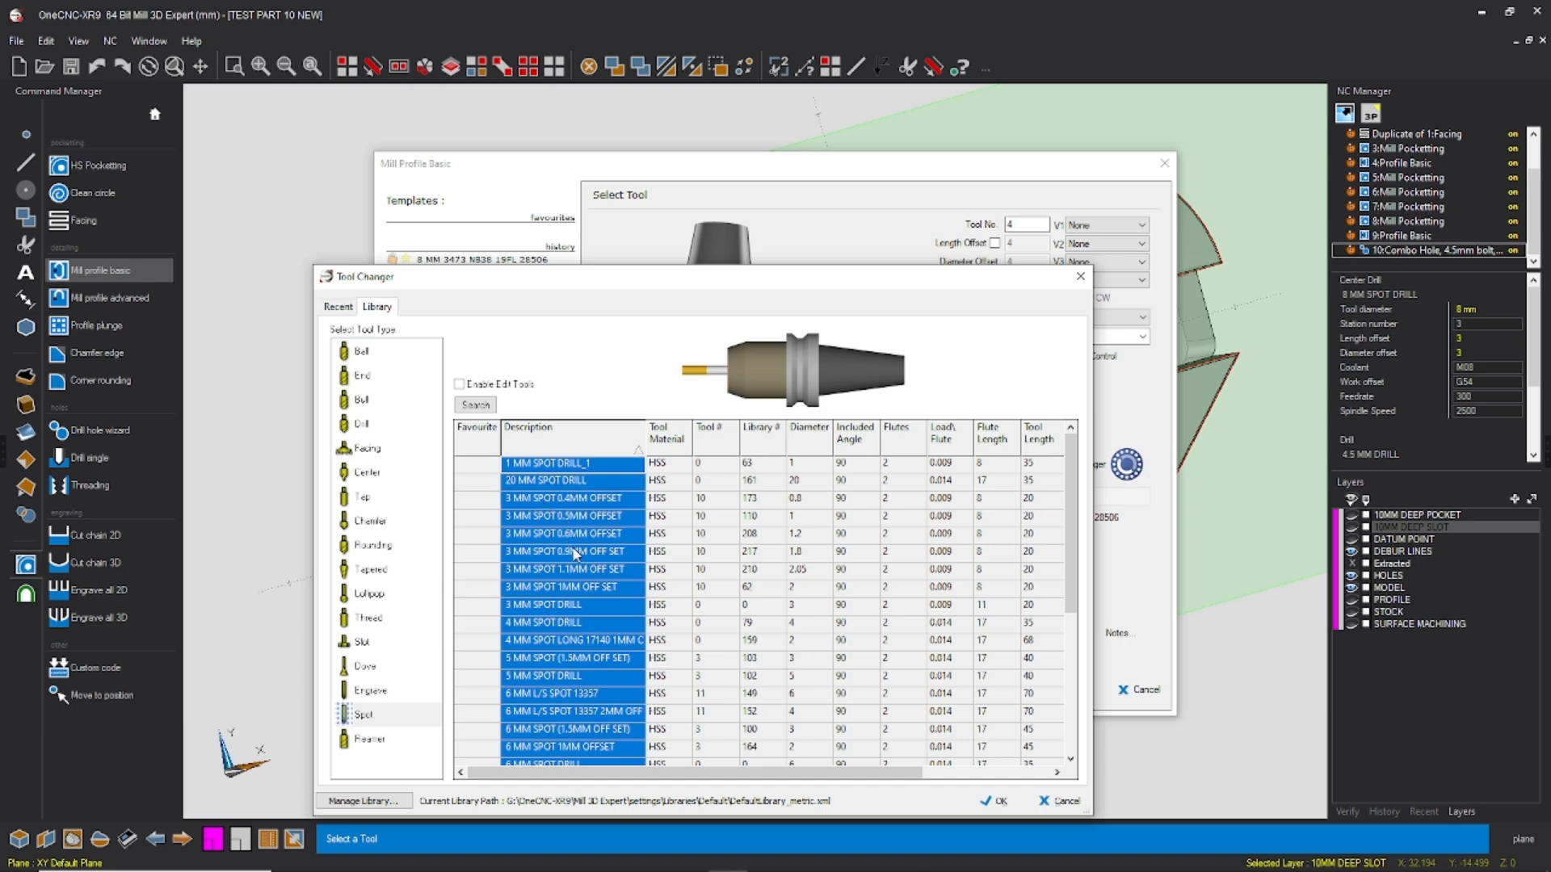
pyautogui.click(570, 587)
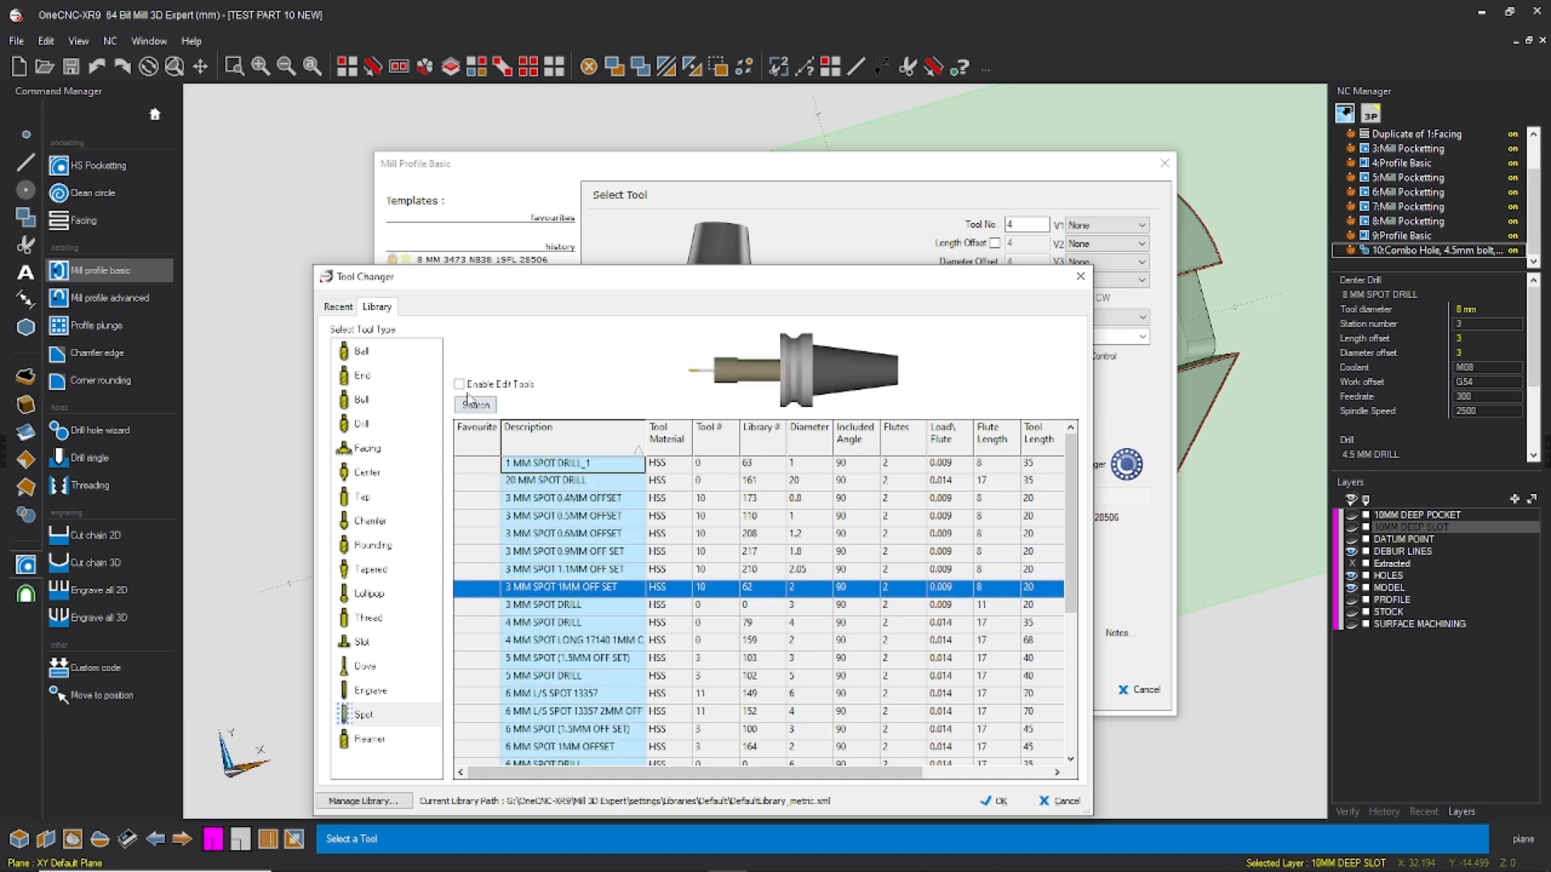
pyautogui.click(460, 385)
pyautogui.click(607, 588)
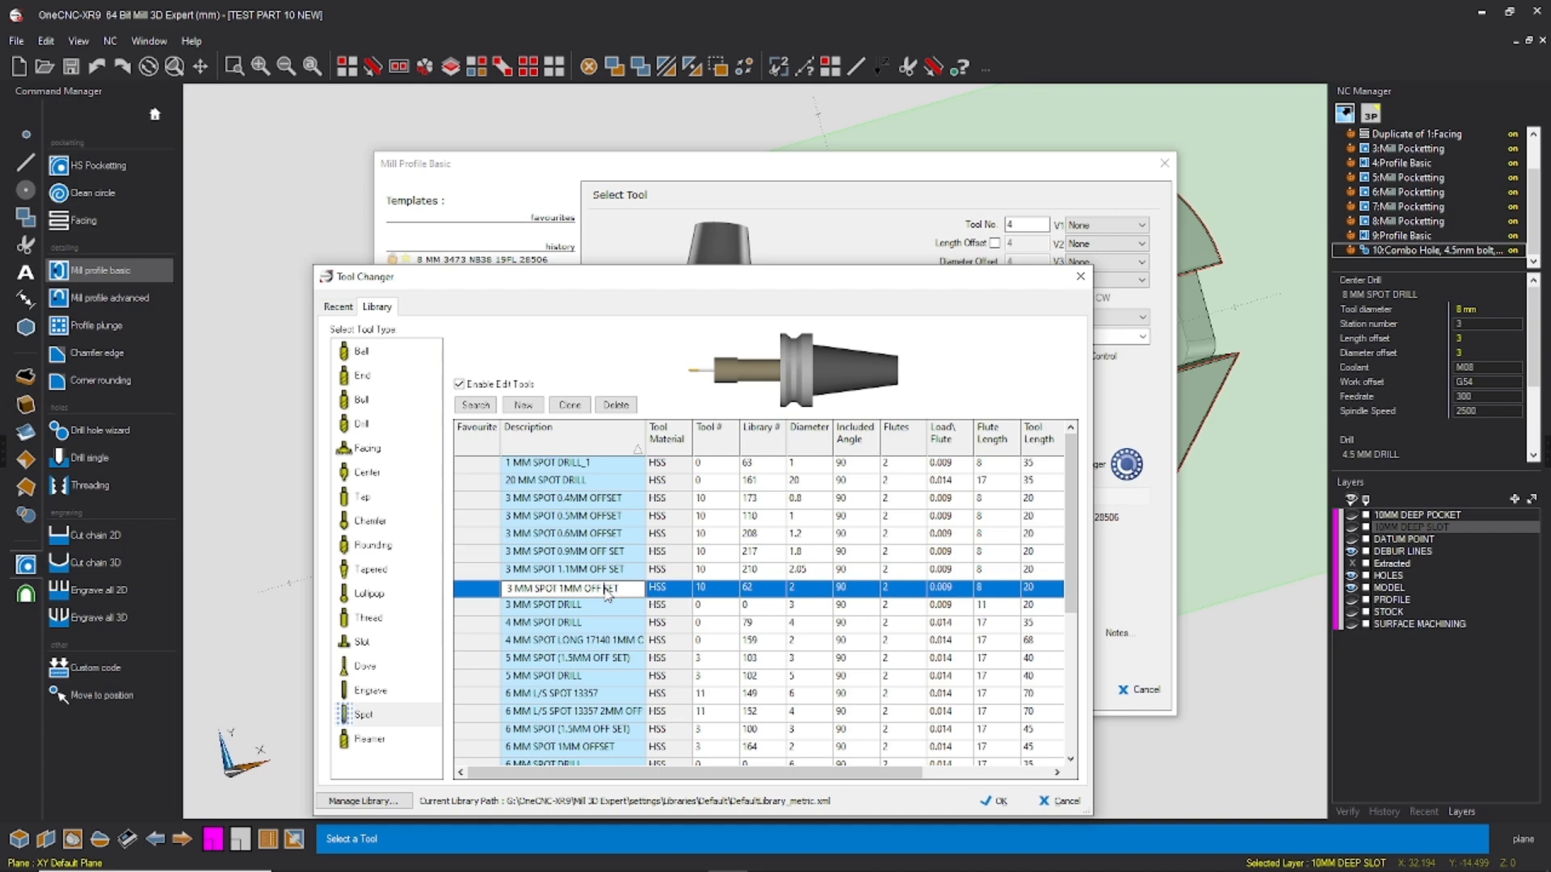
pyautogui.click(993, 801)
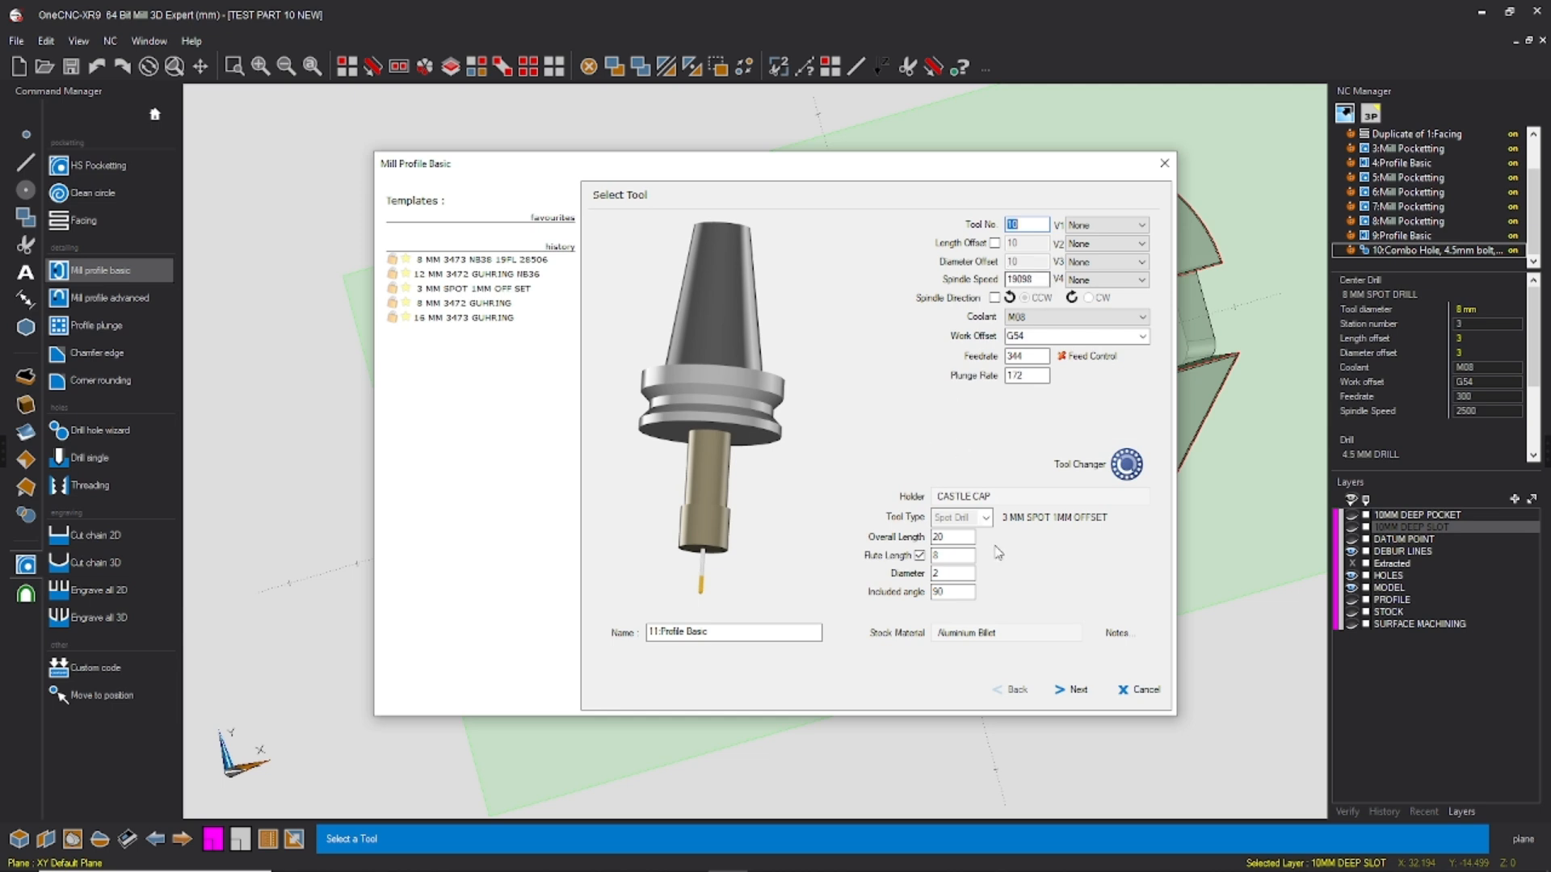
# Step: Set the spot tool's spindle speed to 10000 and feedrate to 1000, adjust its plunge rate, and continue to the clearances
pyautogui.doubleClick(951, 572)
pyautogui.click(1024, 279)
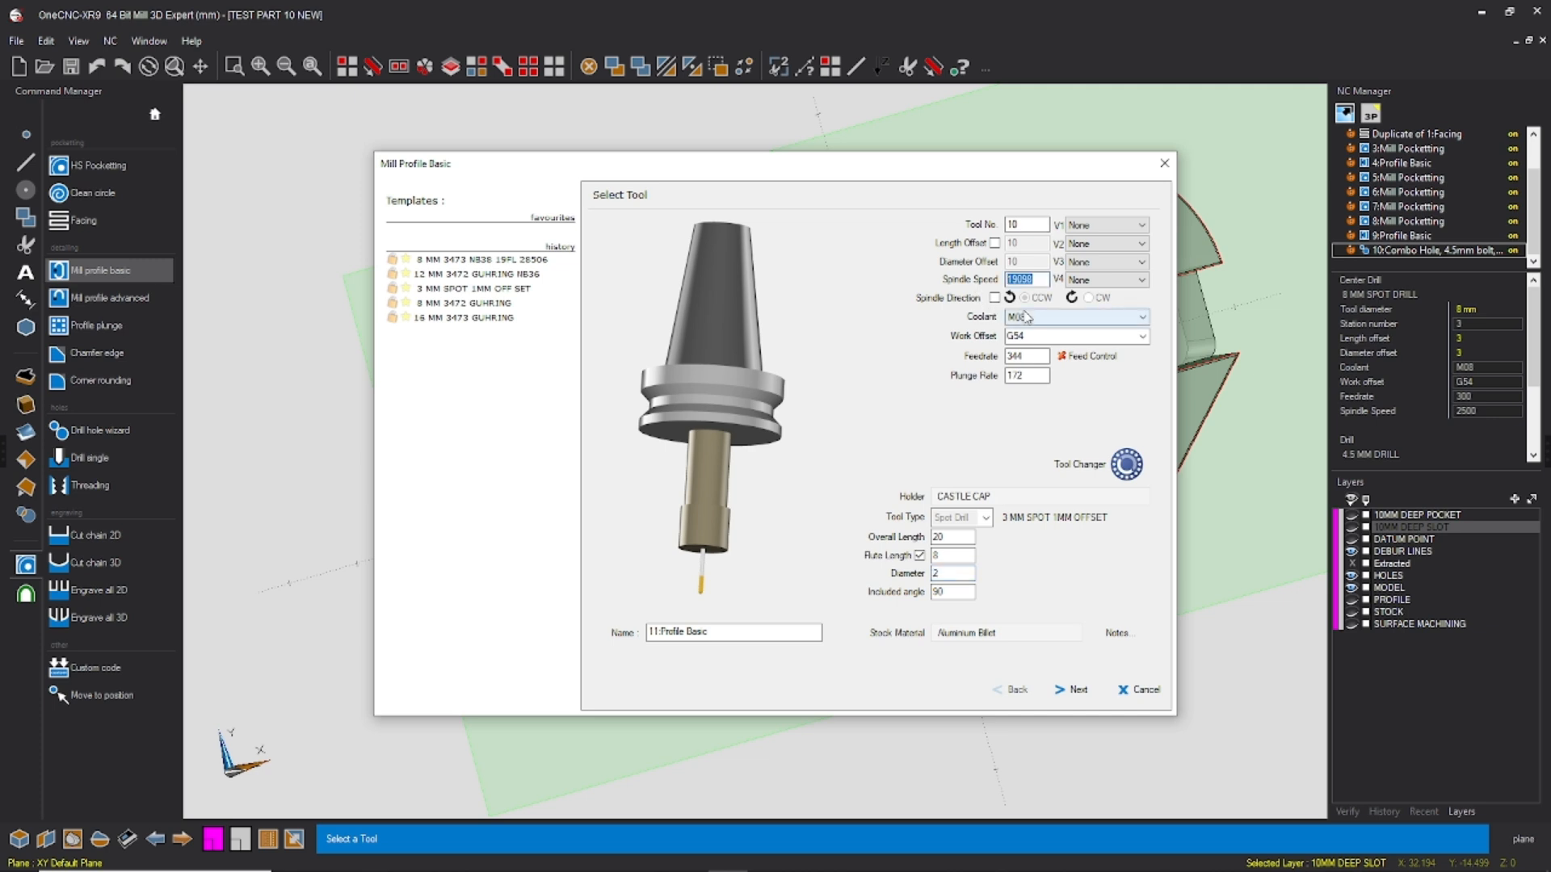
pyautogui.write('10000')
pyautogui.click(1042, 355)
pyautogui.write('100')
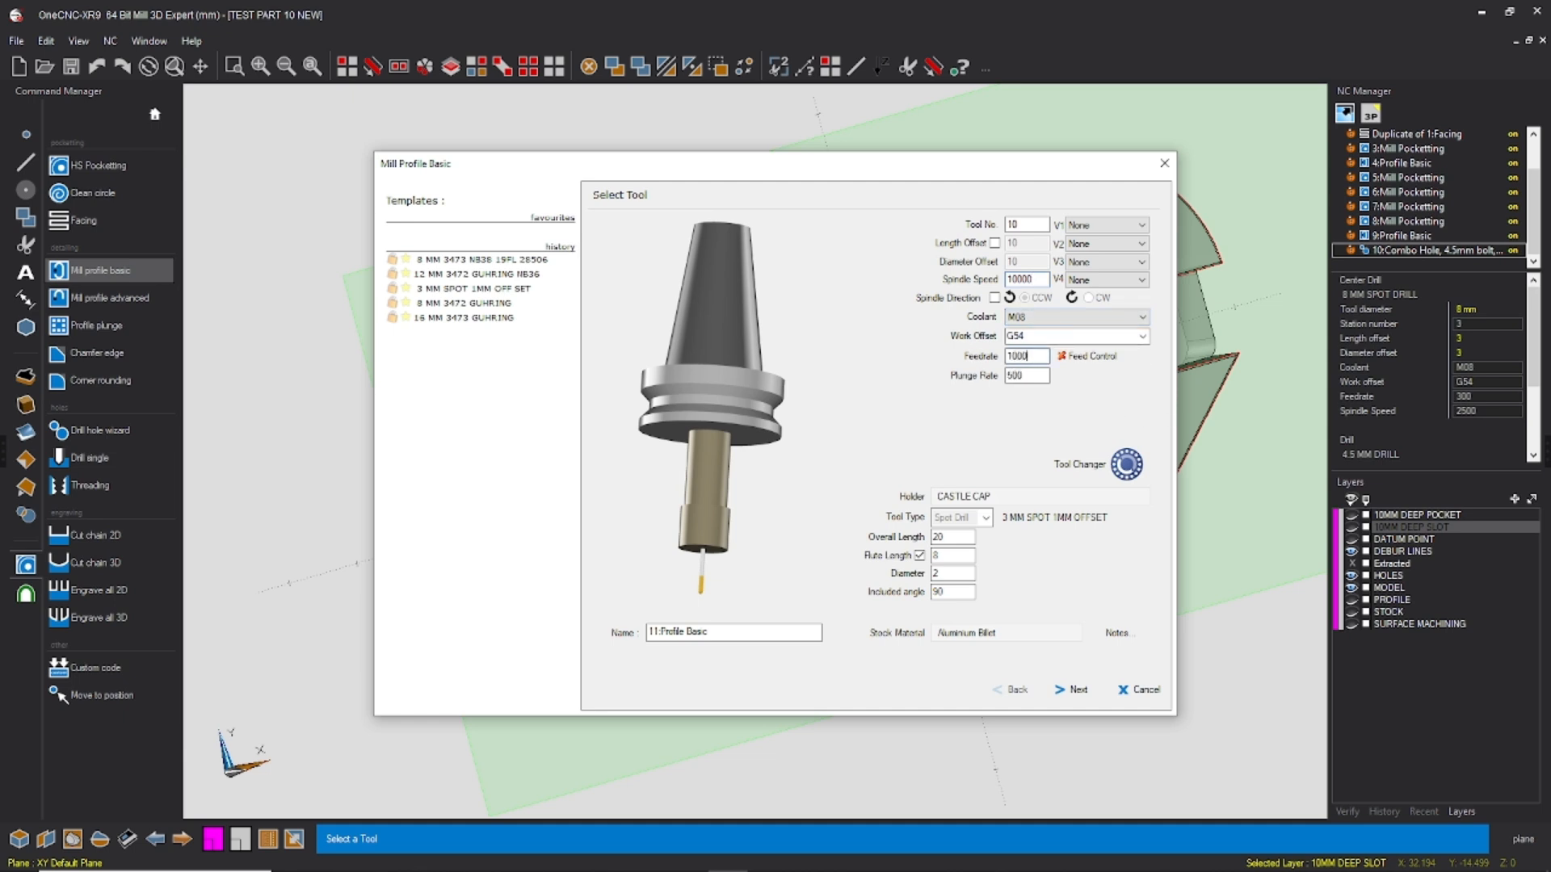
pyautogui.click(1039, 376)
pyautogui.write('2')
pyautogui.click(1073, 690)
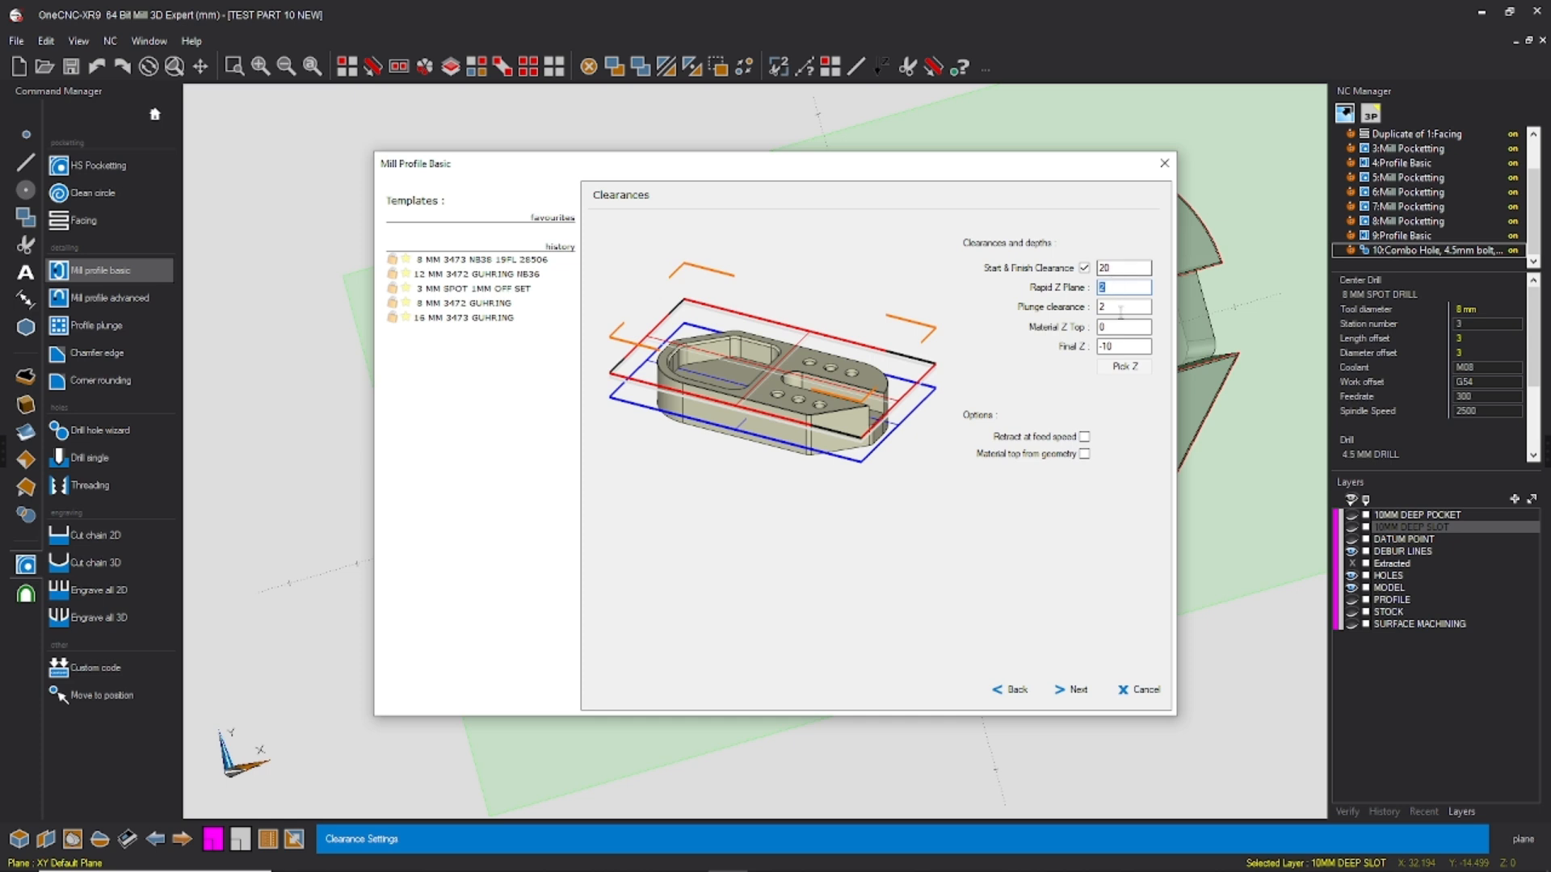
# Step: Set the debur profile's rapid Z plane to 2 and final Z to -1.25
pyautogui.write('0')
pyautogui.click(1100, 348)
pyautogui.write('-')
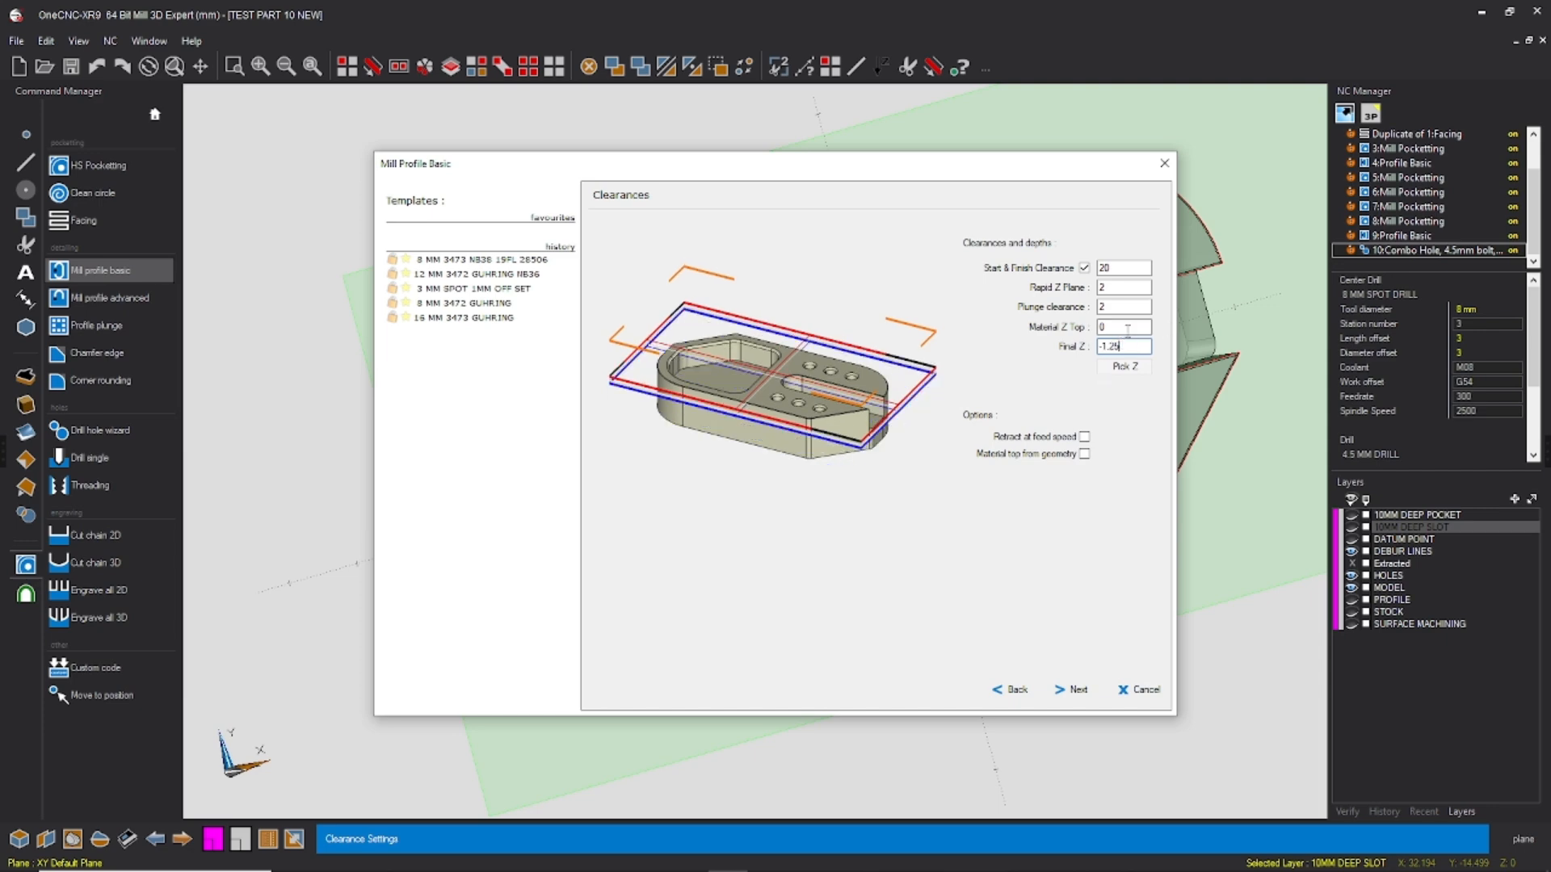
pyautogui.moveTo(1029, 173); pyautogui.dragTo(1390, 127)
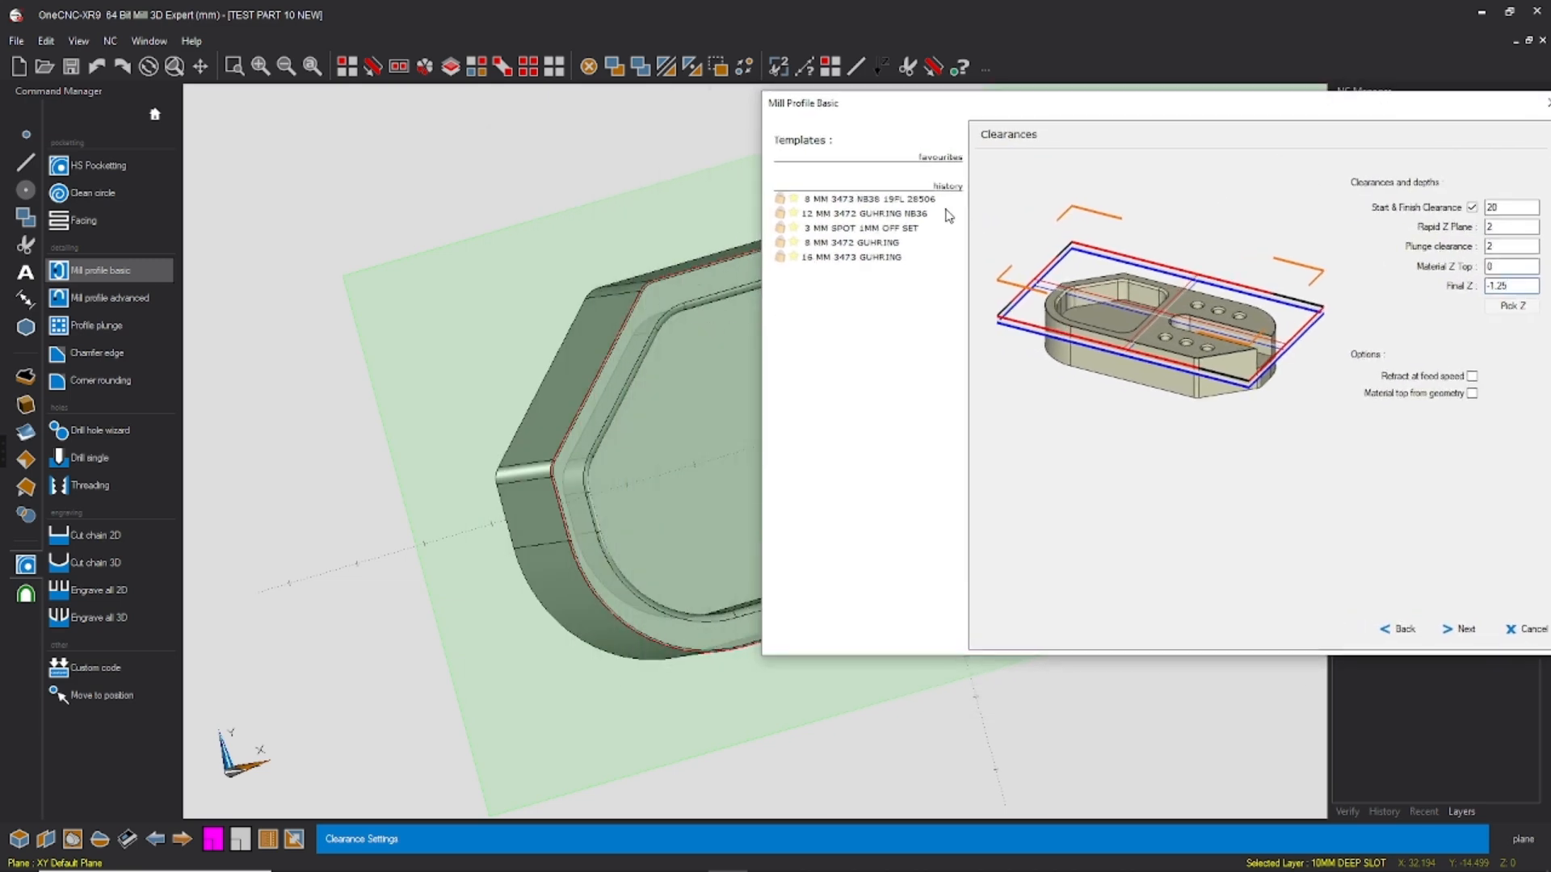
pyautogui.moveTo(1107, 102); pyautogui.dragTo(1007, 127)
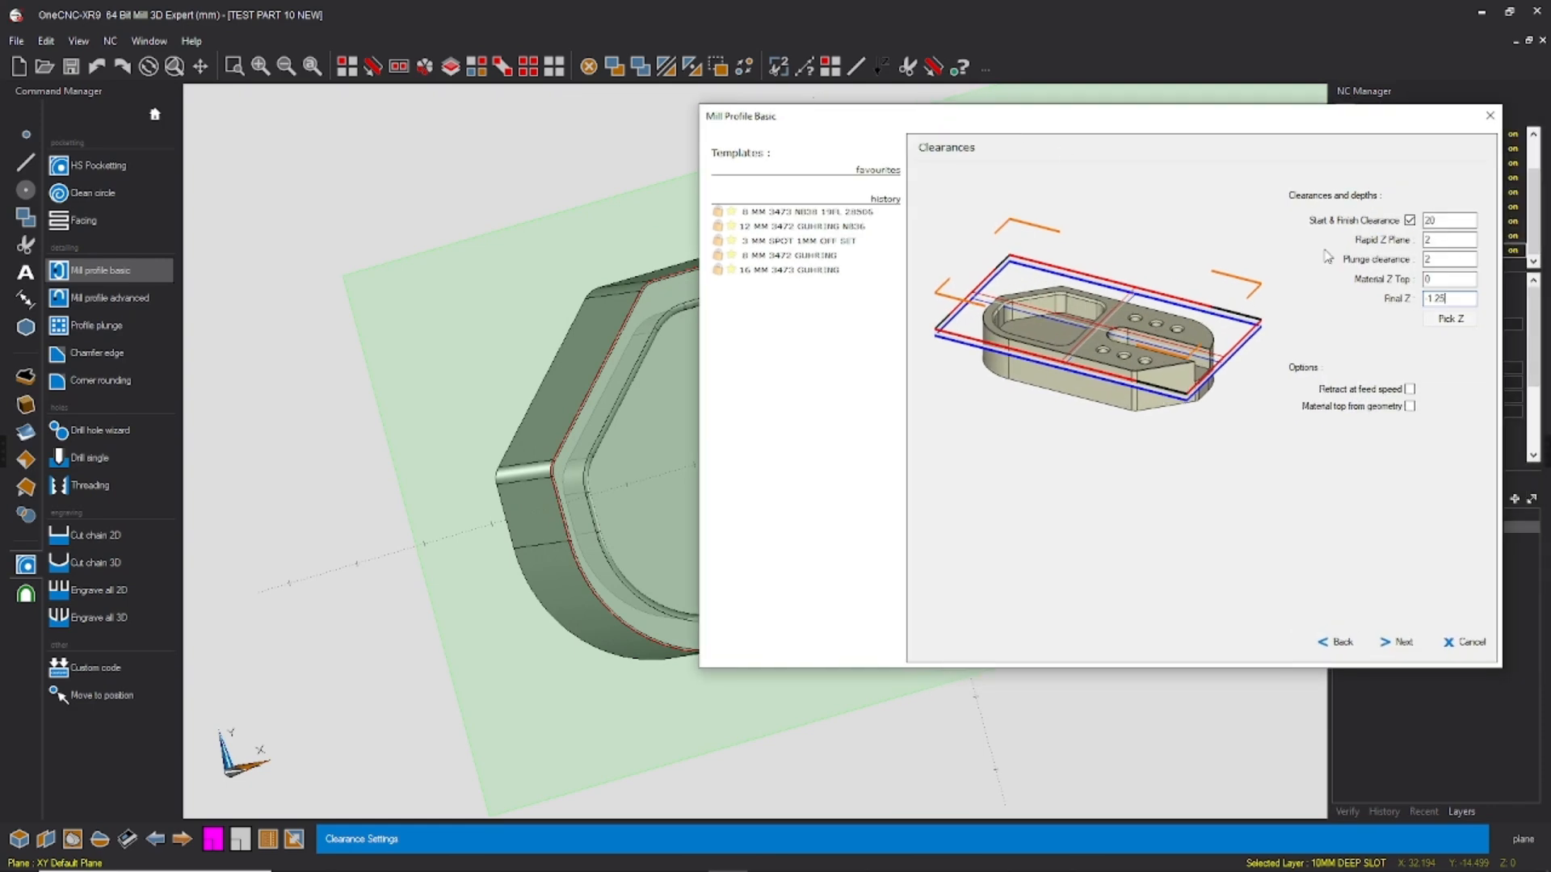
pyautogui.moveTo(1107, 128); pyautogui.dragTo(761, 114)
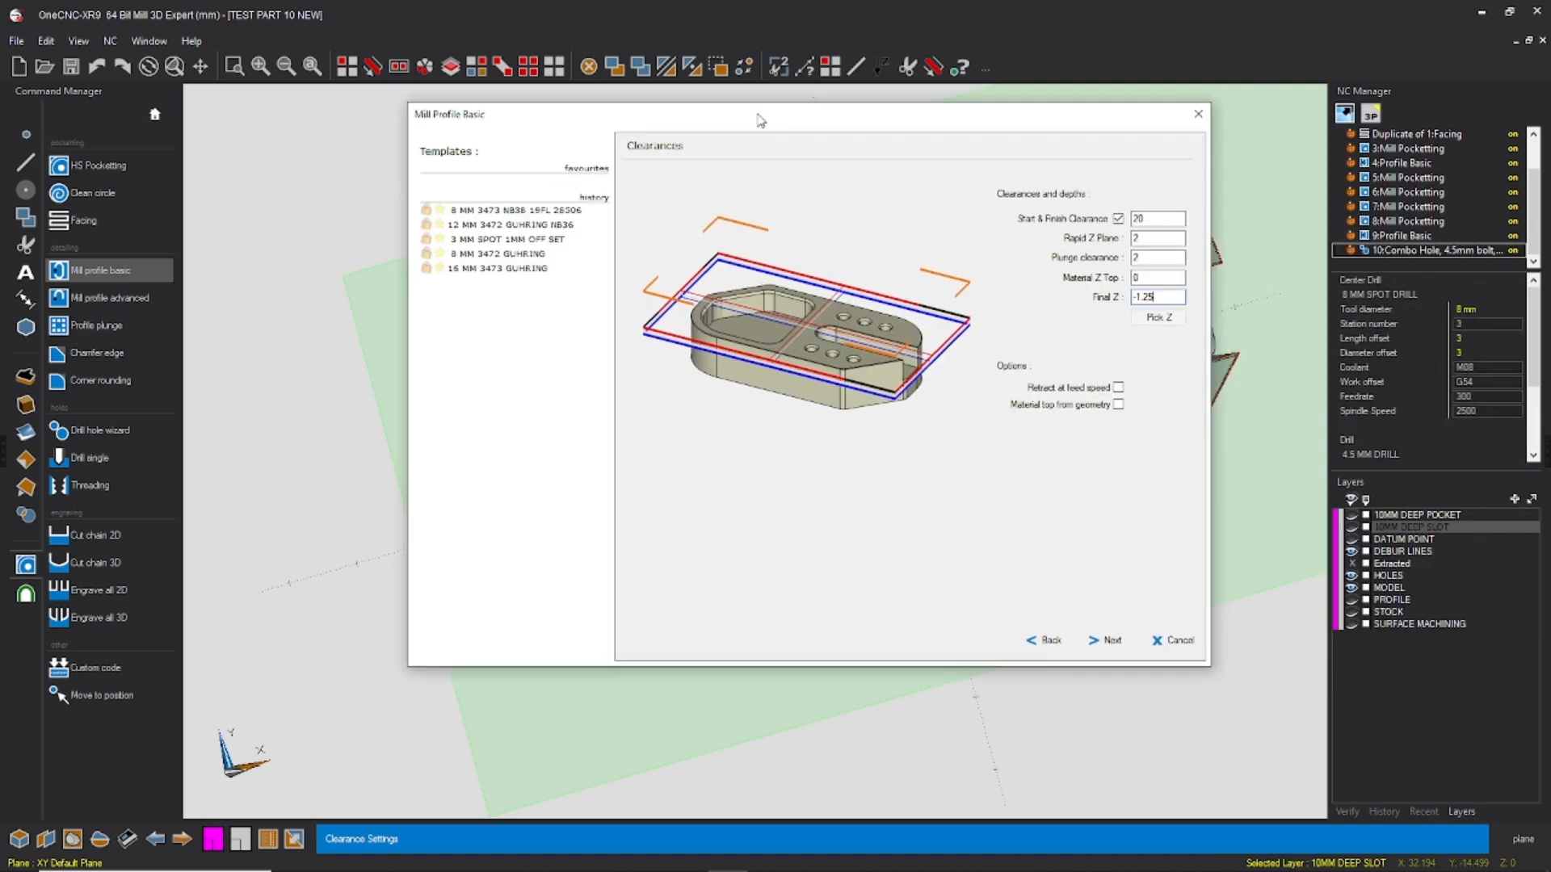
# Step: Accept the Cut Levels approach, the rough settings, and Bottom only finishing with compensation at Control, continuing to the finishing entry and exit values
pyautogui.click(1105, 640)
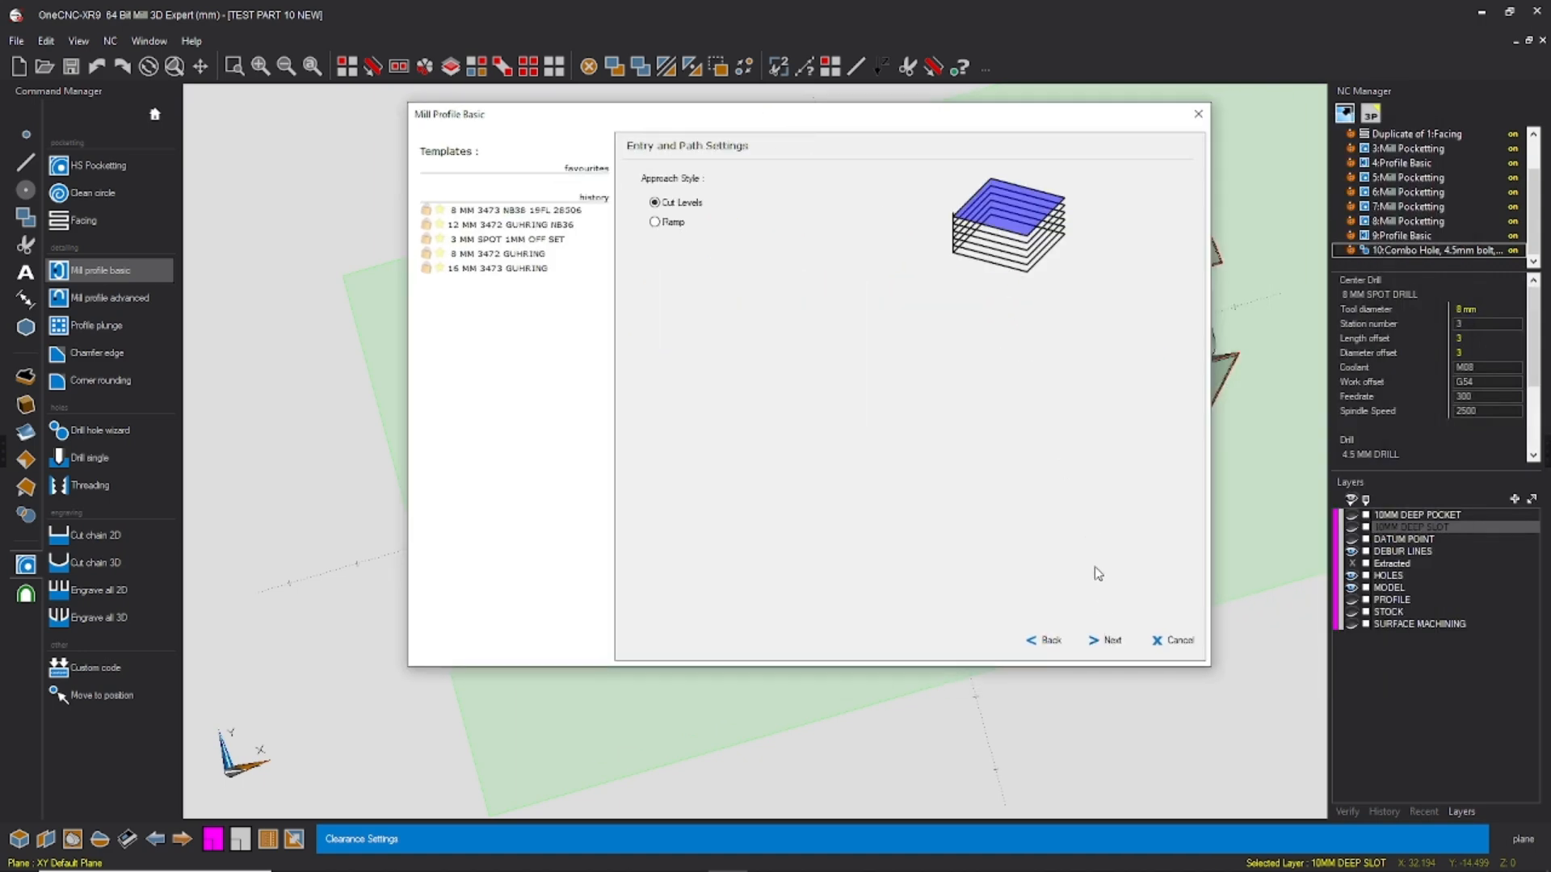
pyautogui.click(1104, 642)
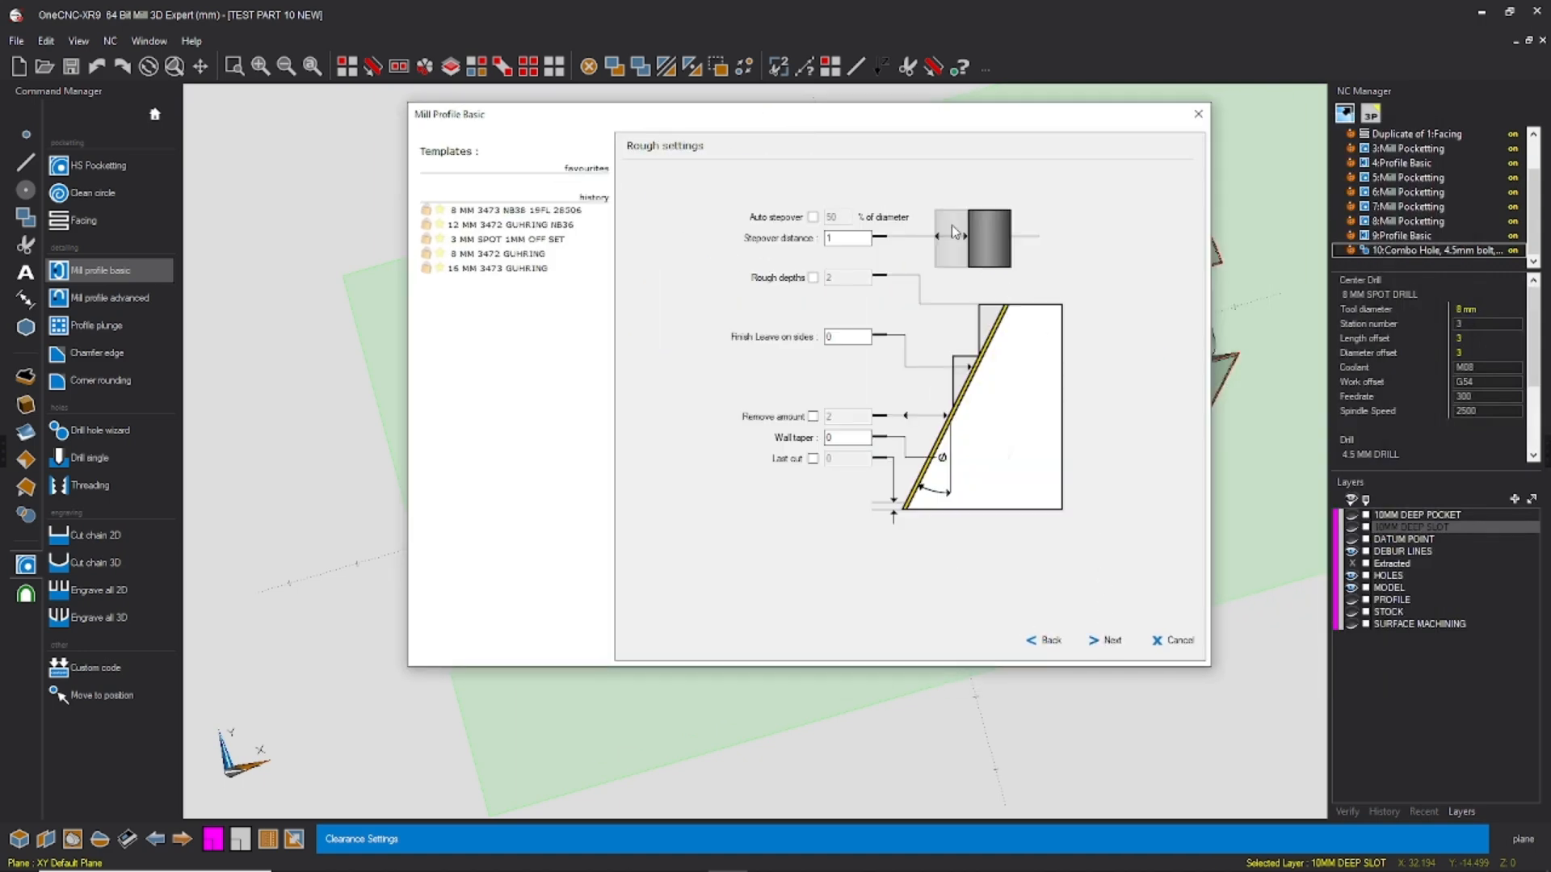
pyautogui.doubleClick(848, 336)
pyautogui.click(1108, 642)
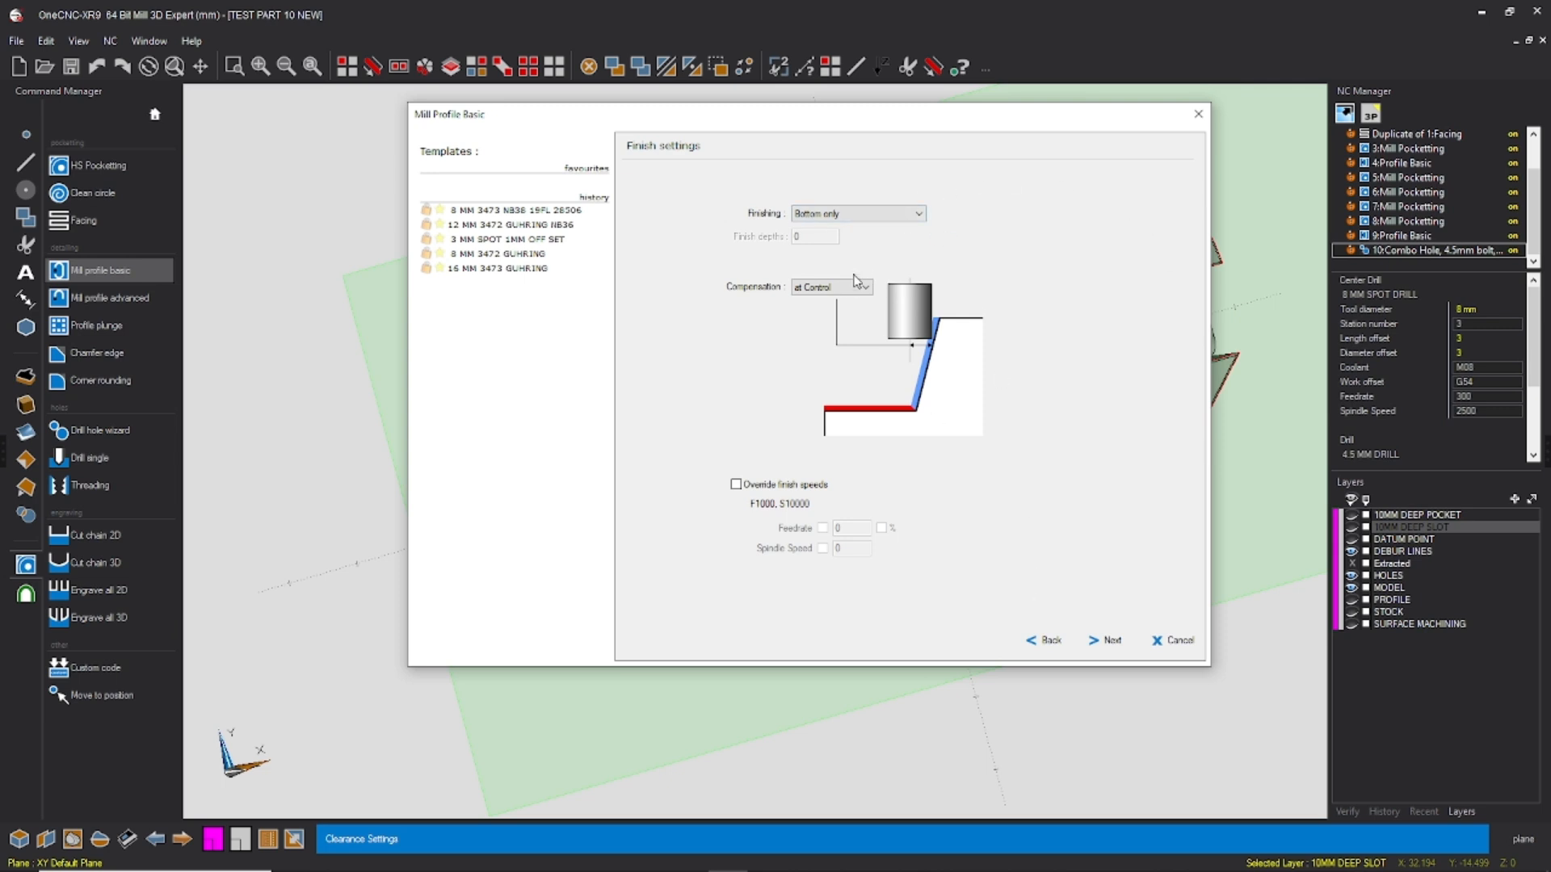
pyautogui.click(1111, 643)
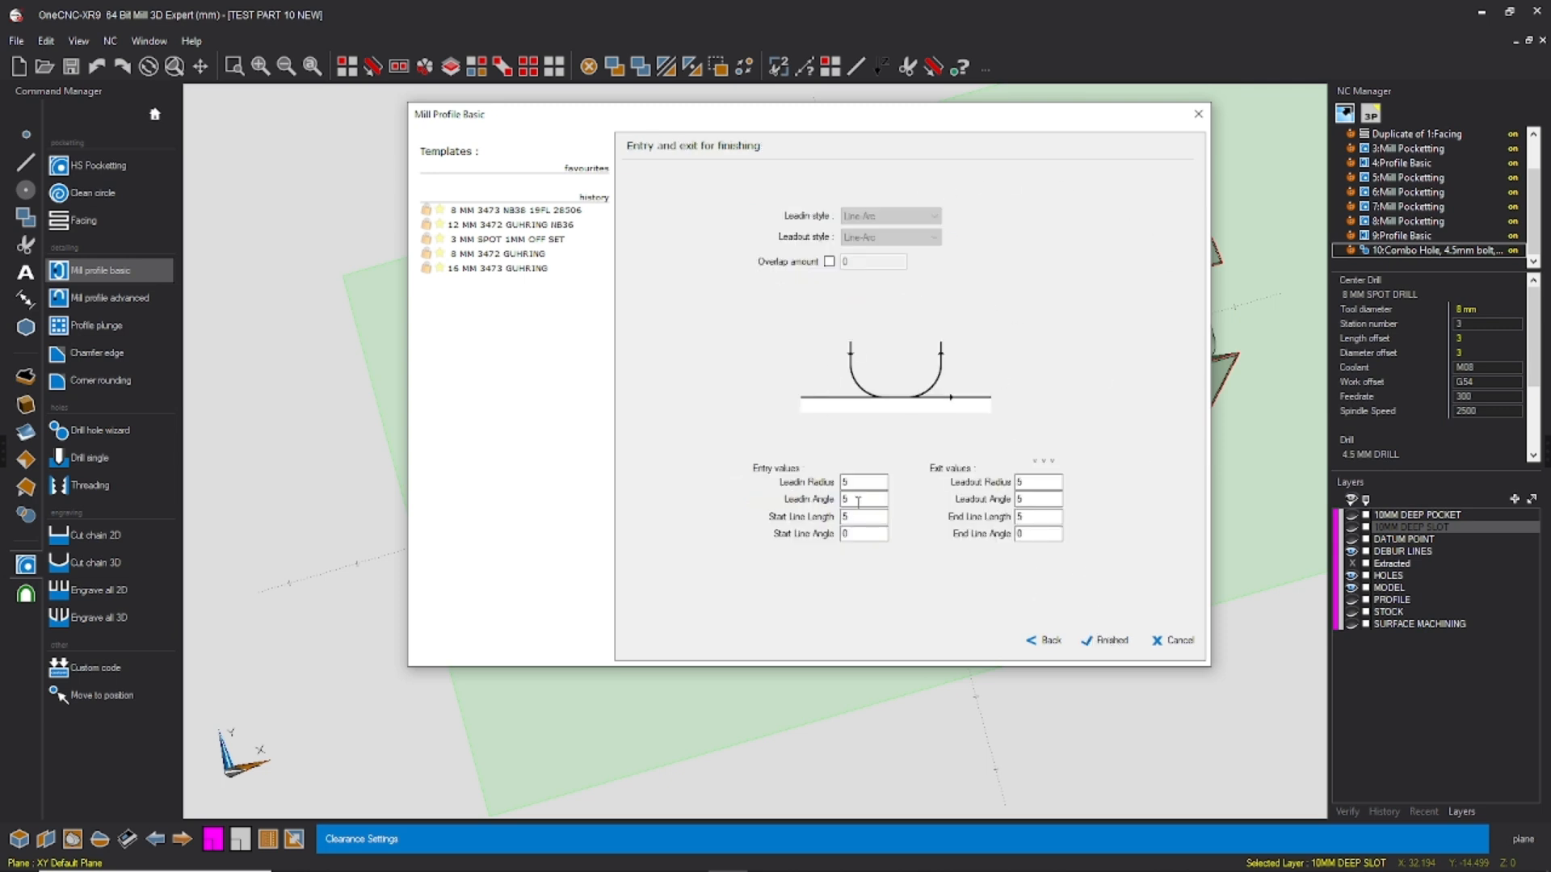
# Step: Finish the debur profile with its current entry and exit values and save the part file
pyautogui.click(1112, 641)
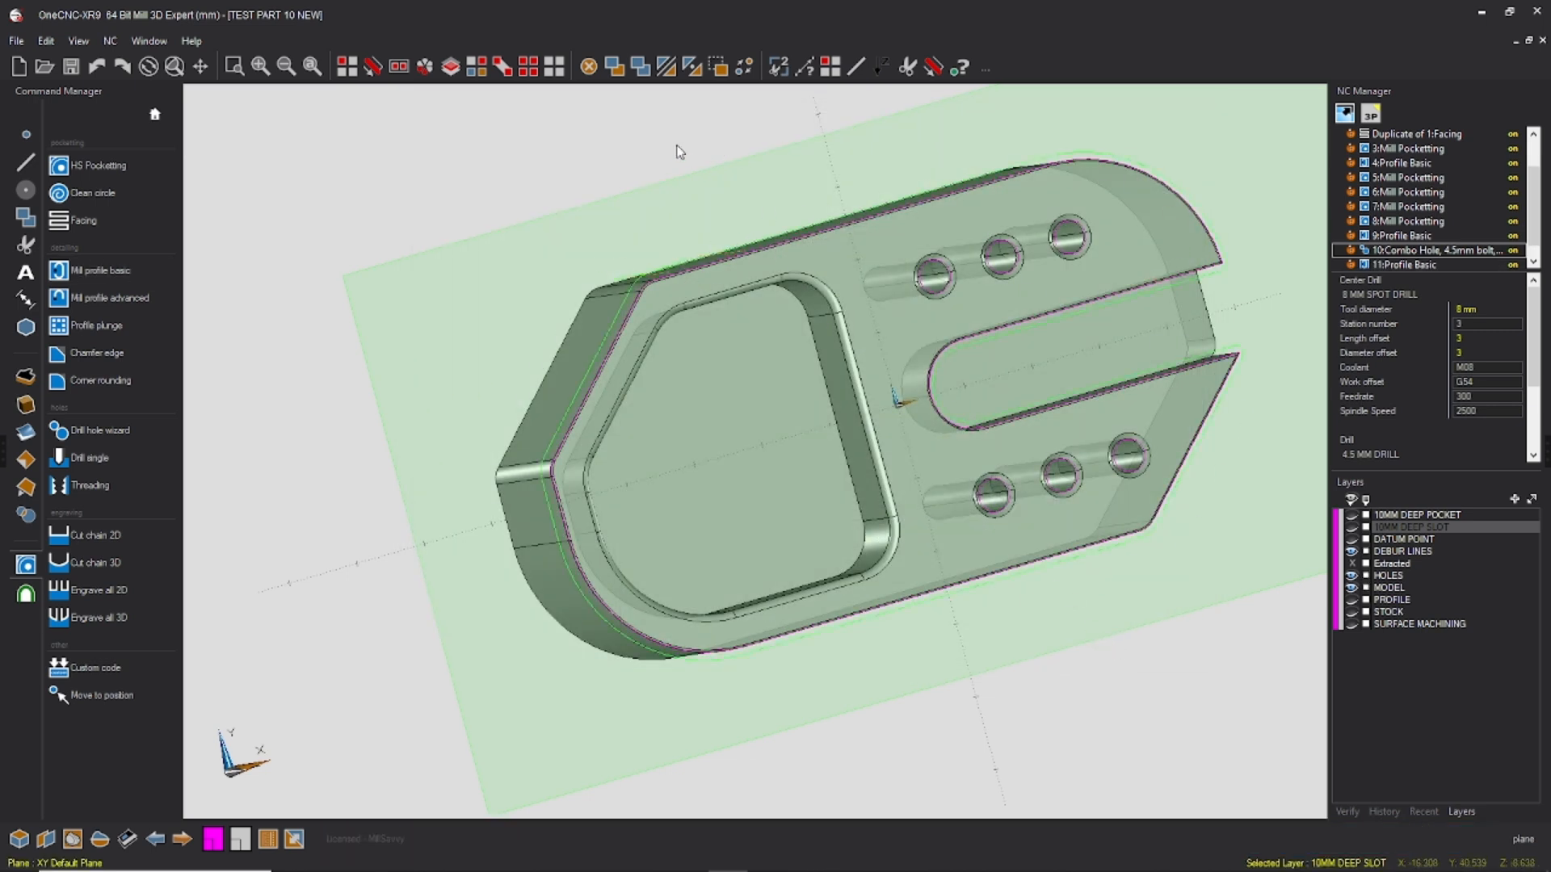
pyautogui.click(18, 40)
pyautogui.click(76, 134)
# Step: Show the SURFACE MACHINING layer and hide the HOLES and DEBUR LINES layers
pyautogui.moveTo(1016, 268); pyautogui.dragTo(1038, 291, button='middle')
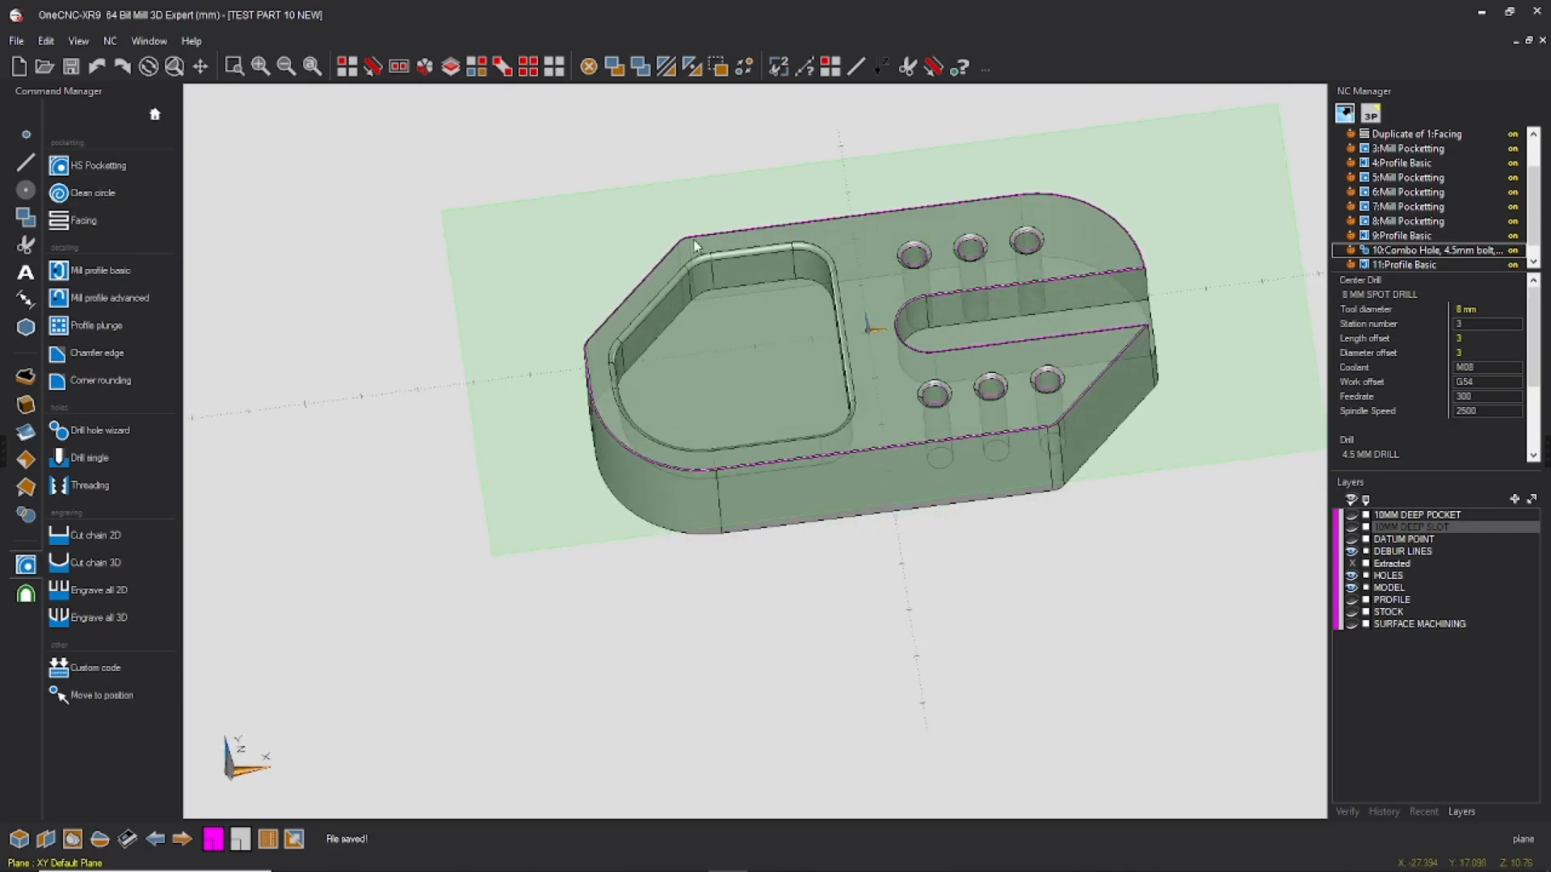
pyautogui.click(1352, 624)
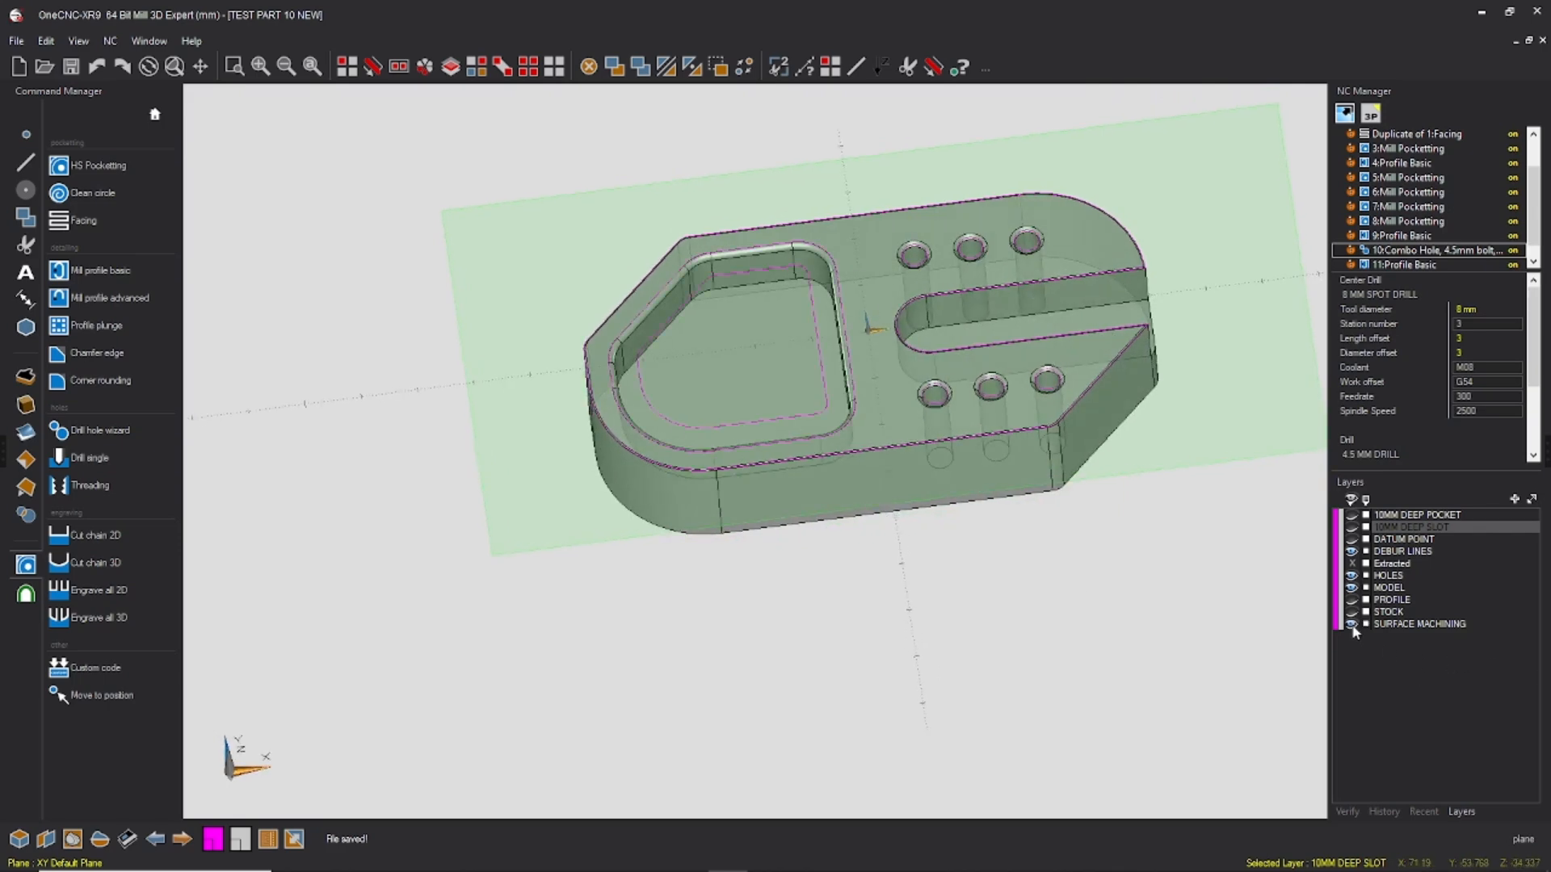
pyautogui.click(1352, 576)
pyautogui.click(1352, 553)
pyautogui.moveTo(962, 541); pyautogui.dragTo(967, 572, button='middle')
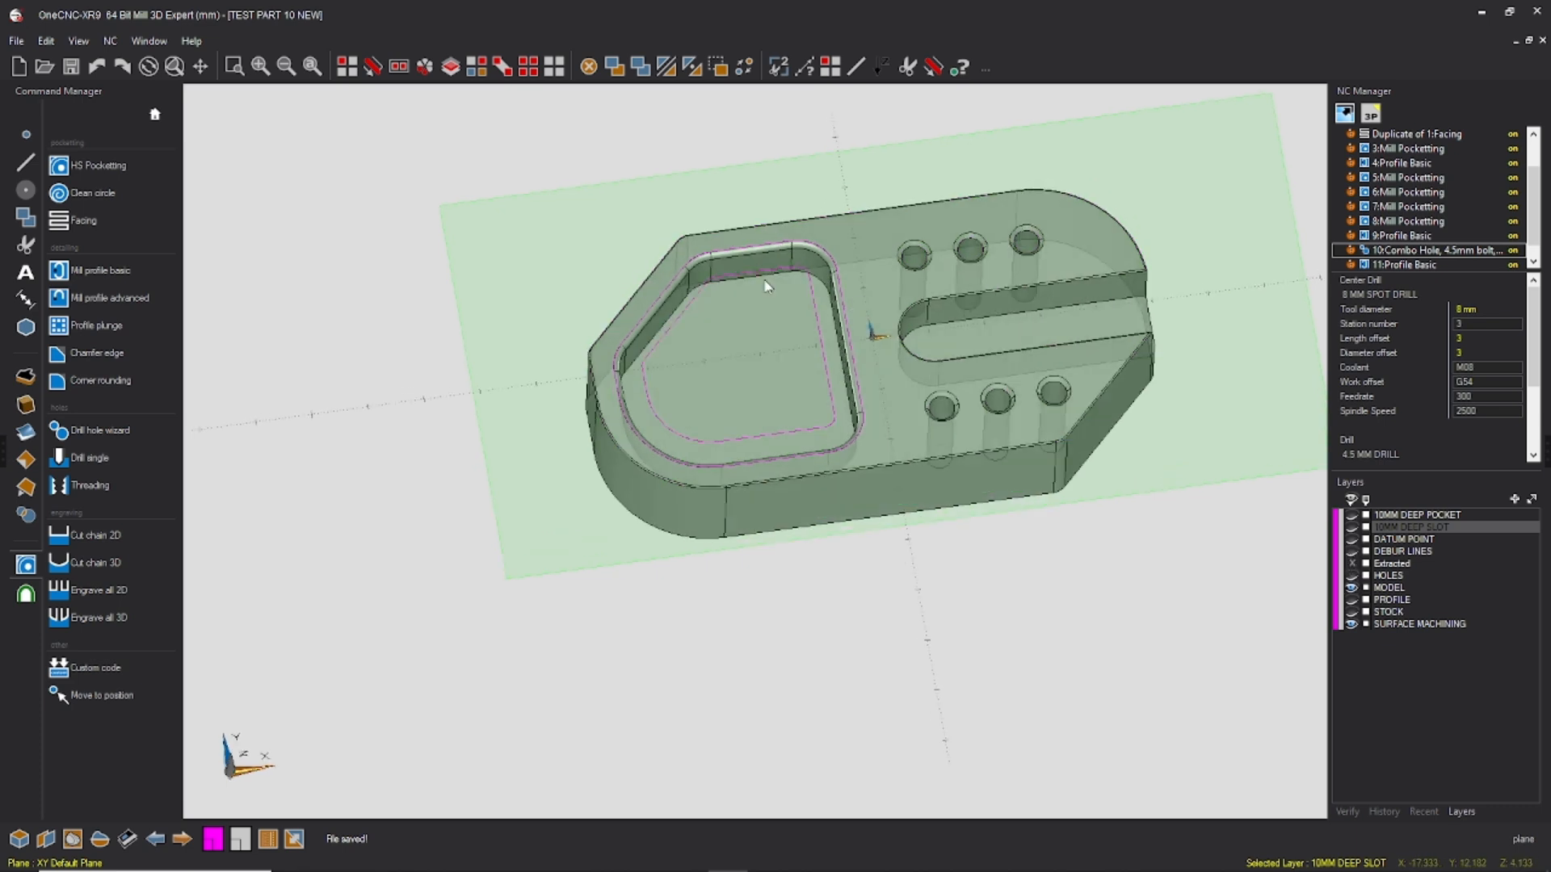
# Step: Start a Z Level finish with the 3 MM 3472 GUHRING NB15 tool as number 25, accepting spindle speed 10000, feedrate 1500 and plunge rate 1000
pyautogui.click(25, 594)
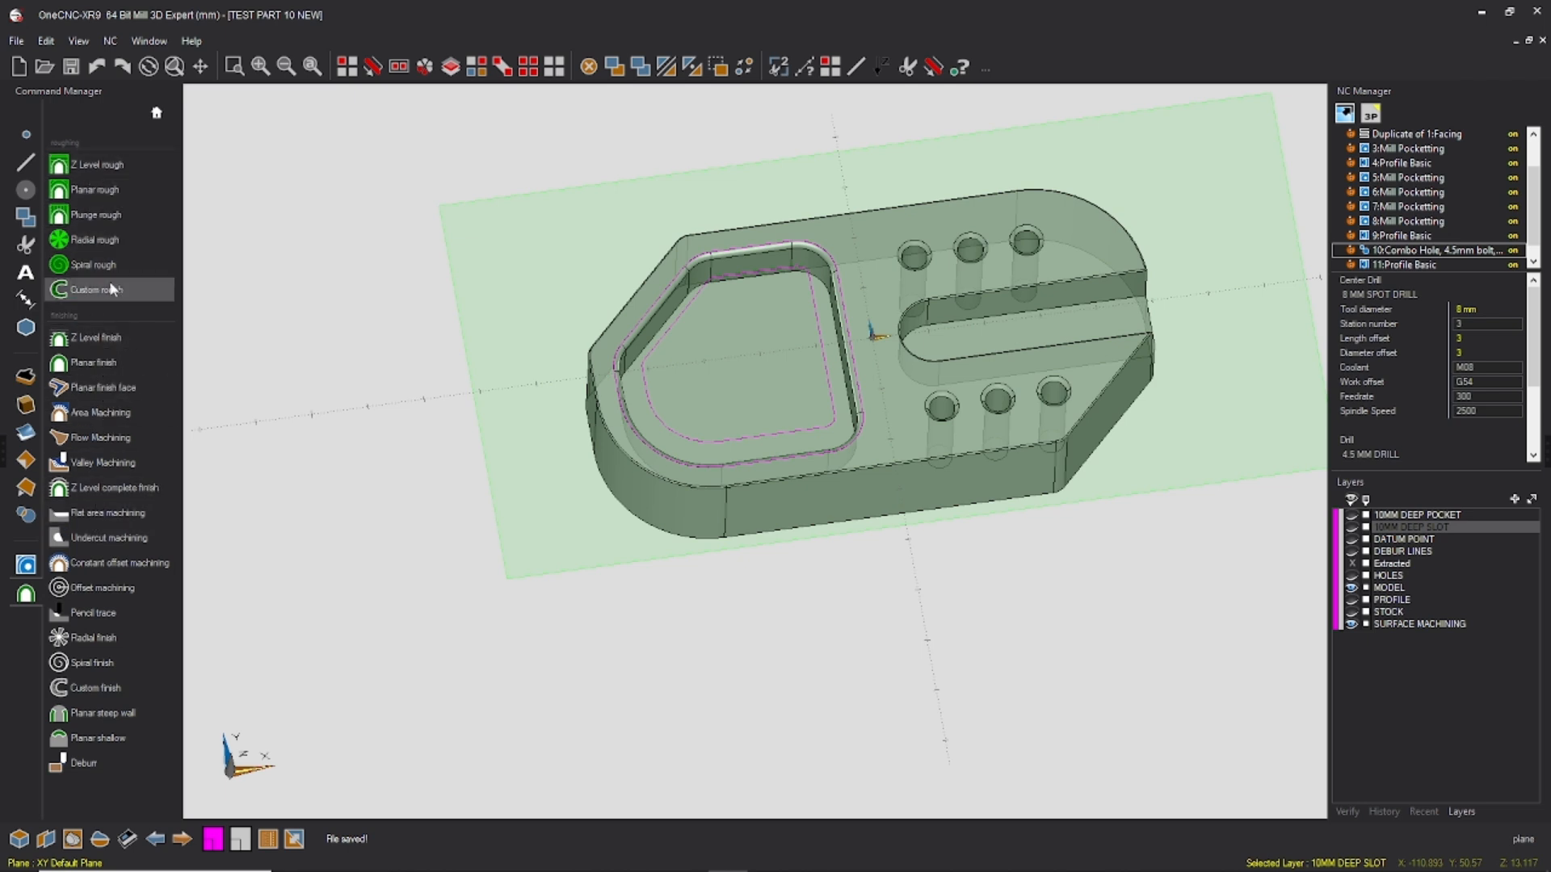
pyautogui.click(90, 415)
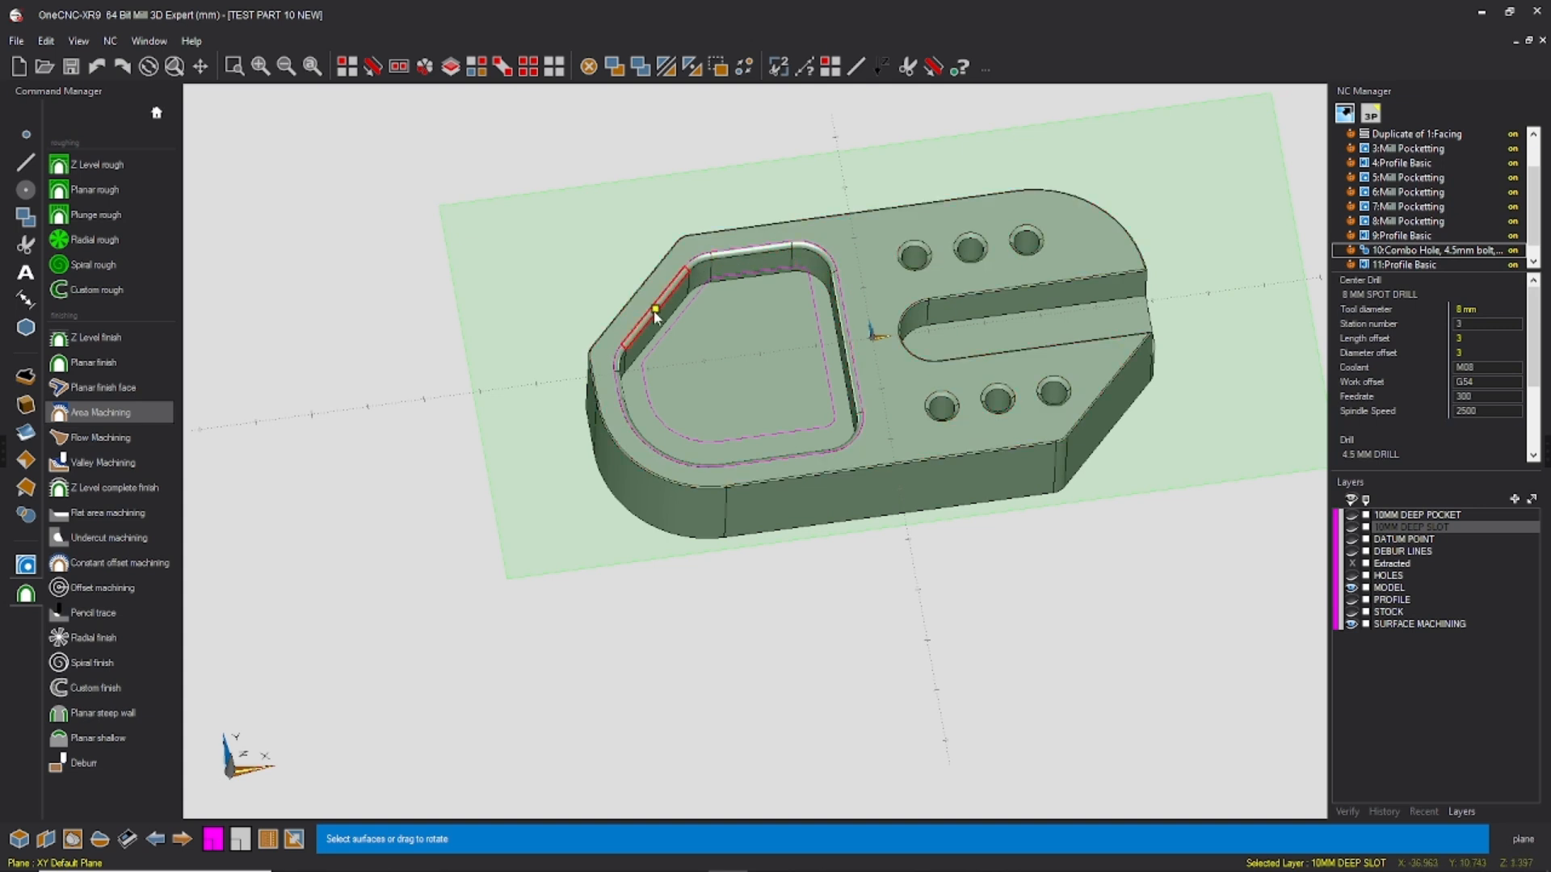
pyautogui.press('Escape')
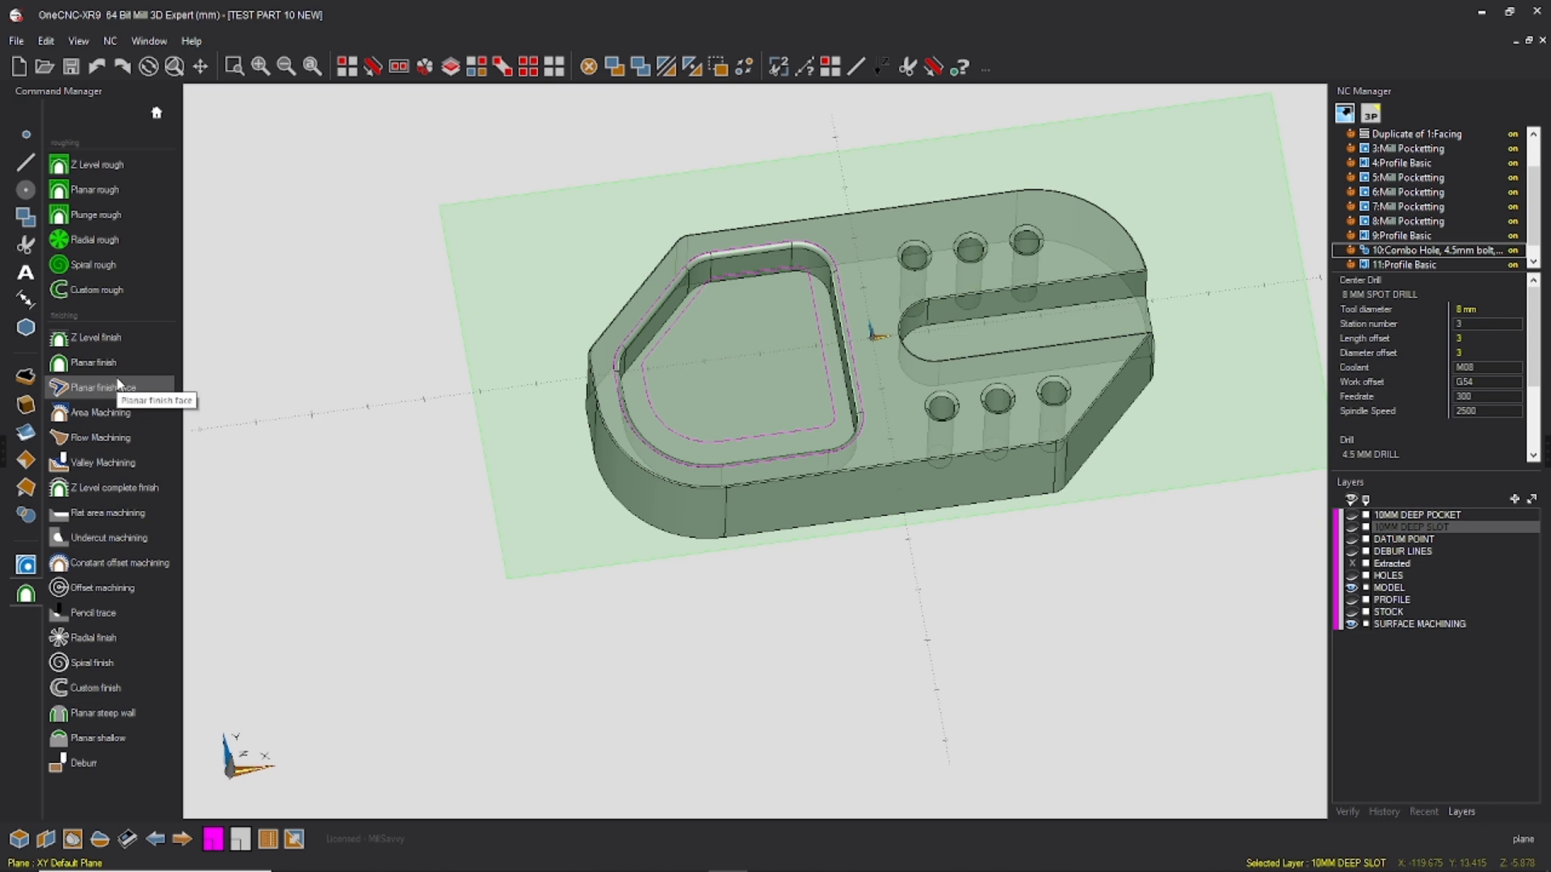
pyautogui.click(104, 337)
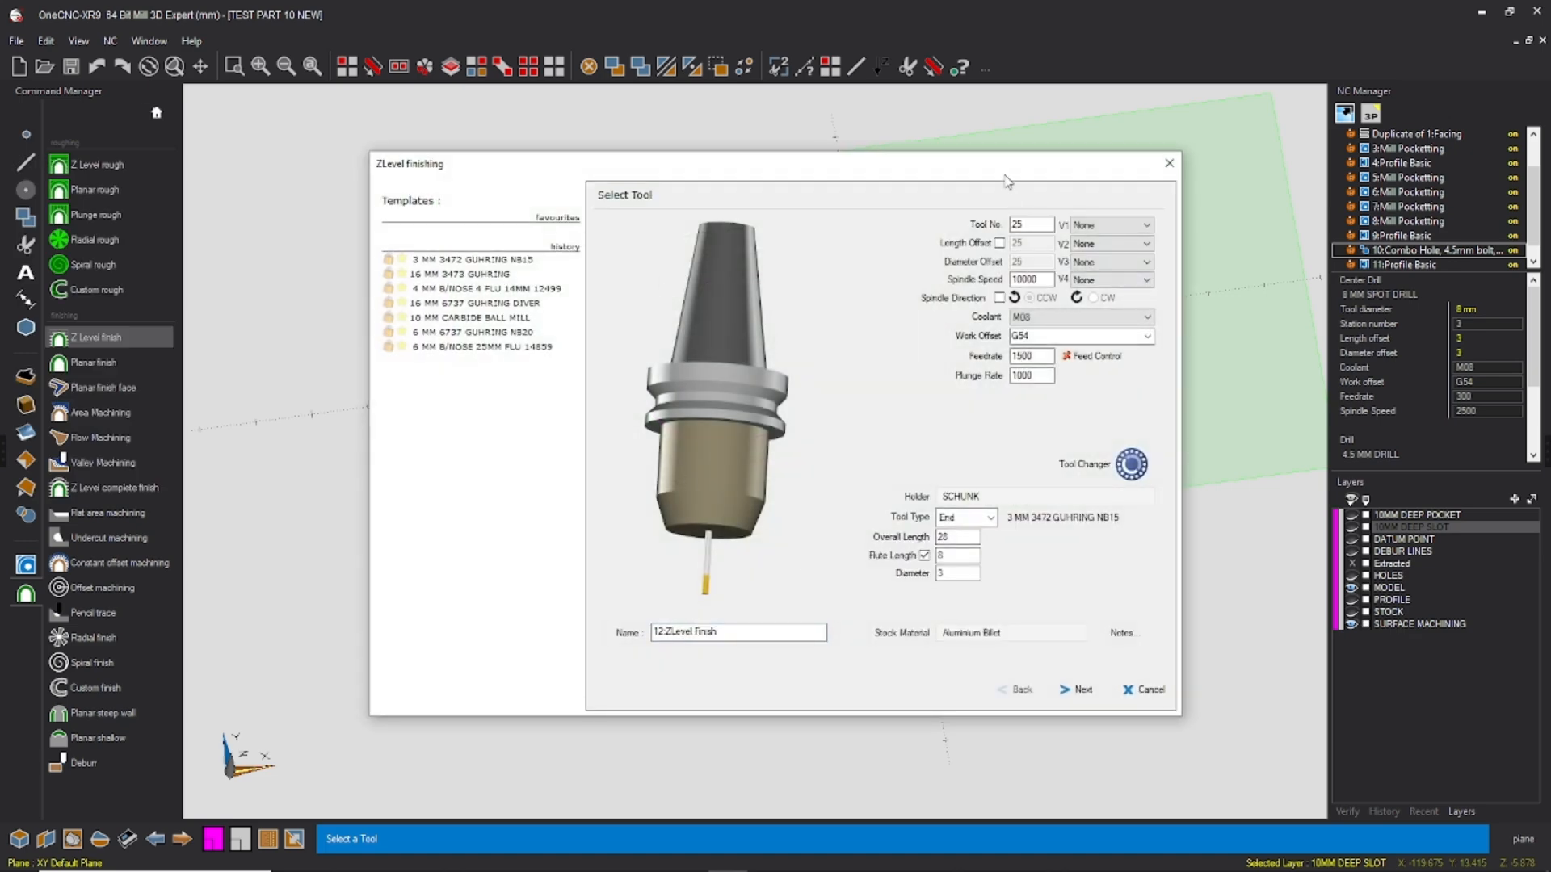
pyautogui.moveTo(937, 178); pyautogui.dragTo(1059, 488)
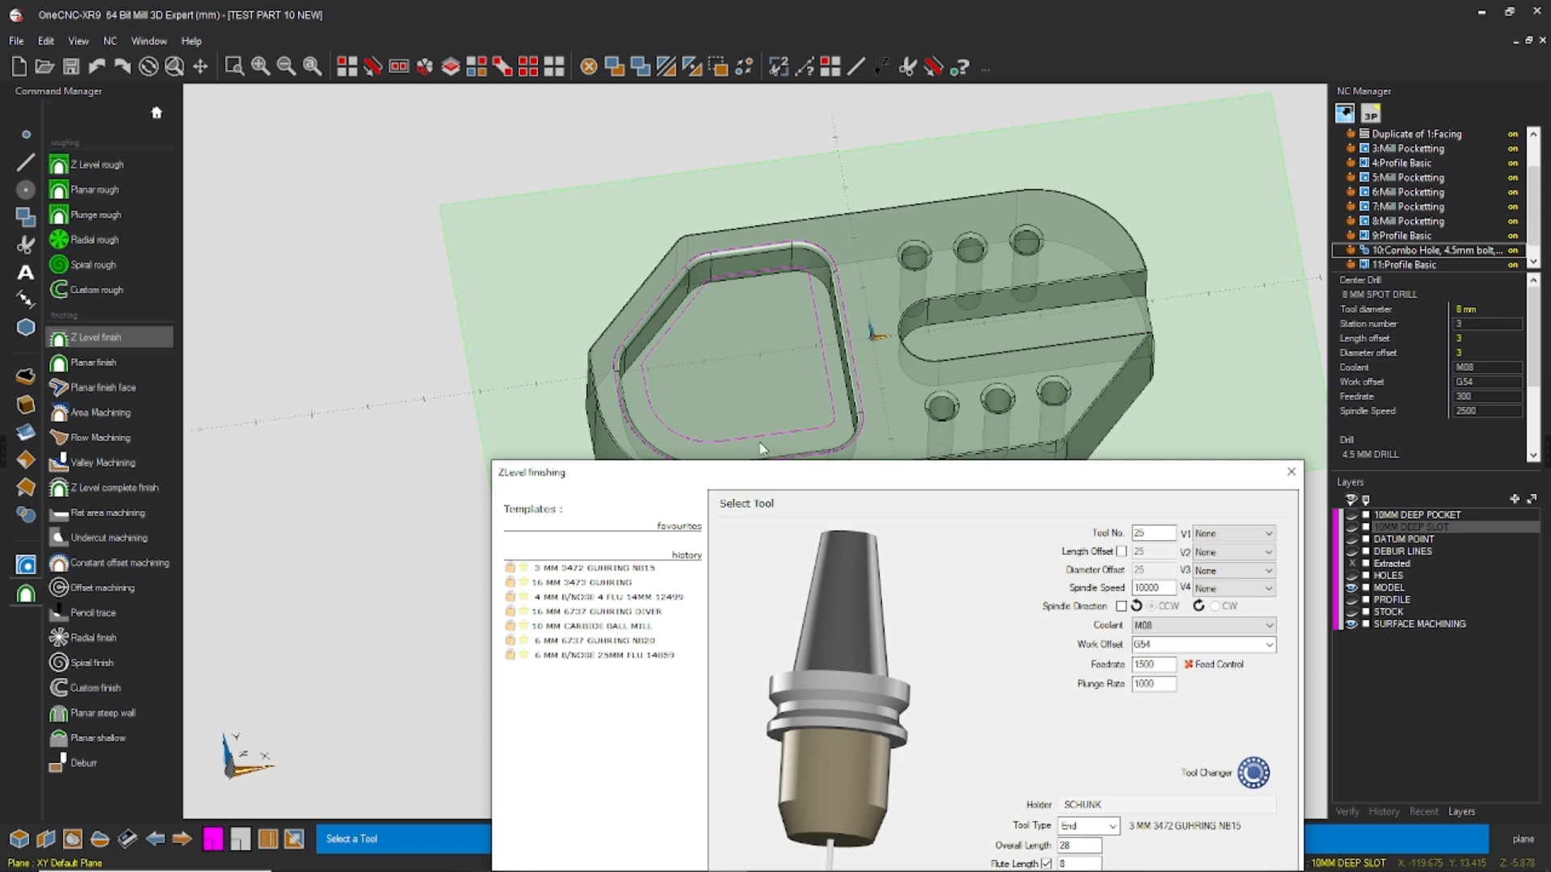
pyautogui.moveTo(952, 487); pyautogui.dragTo(833, 148)
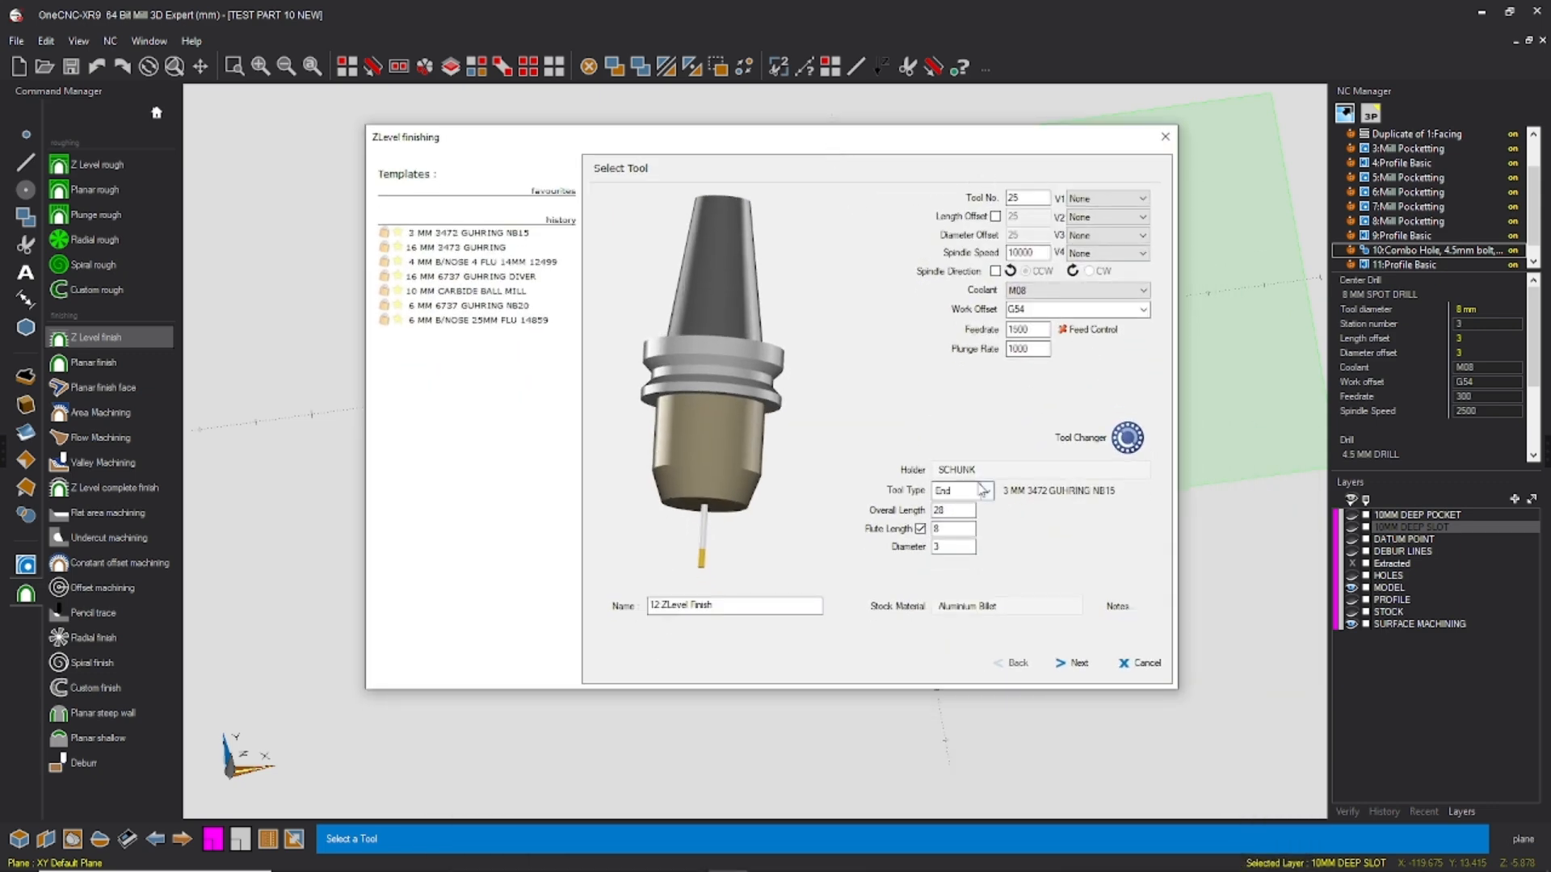
pyautogui.doubleClick(1017, 198)
pyautogui.doubleClick(1022, 253)
pyautogui.moveTo(1034, 314); pyautogui.dragTo(968, 357)
pyautogui.click(1080, 665)
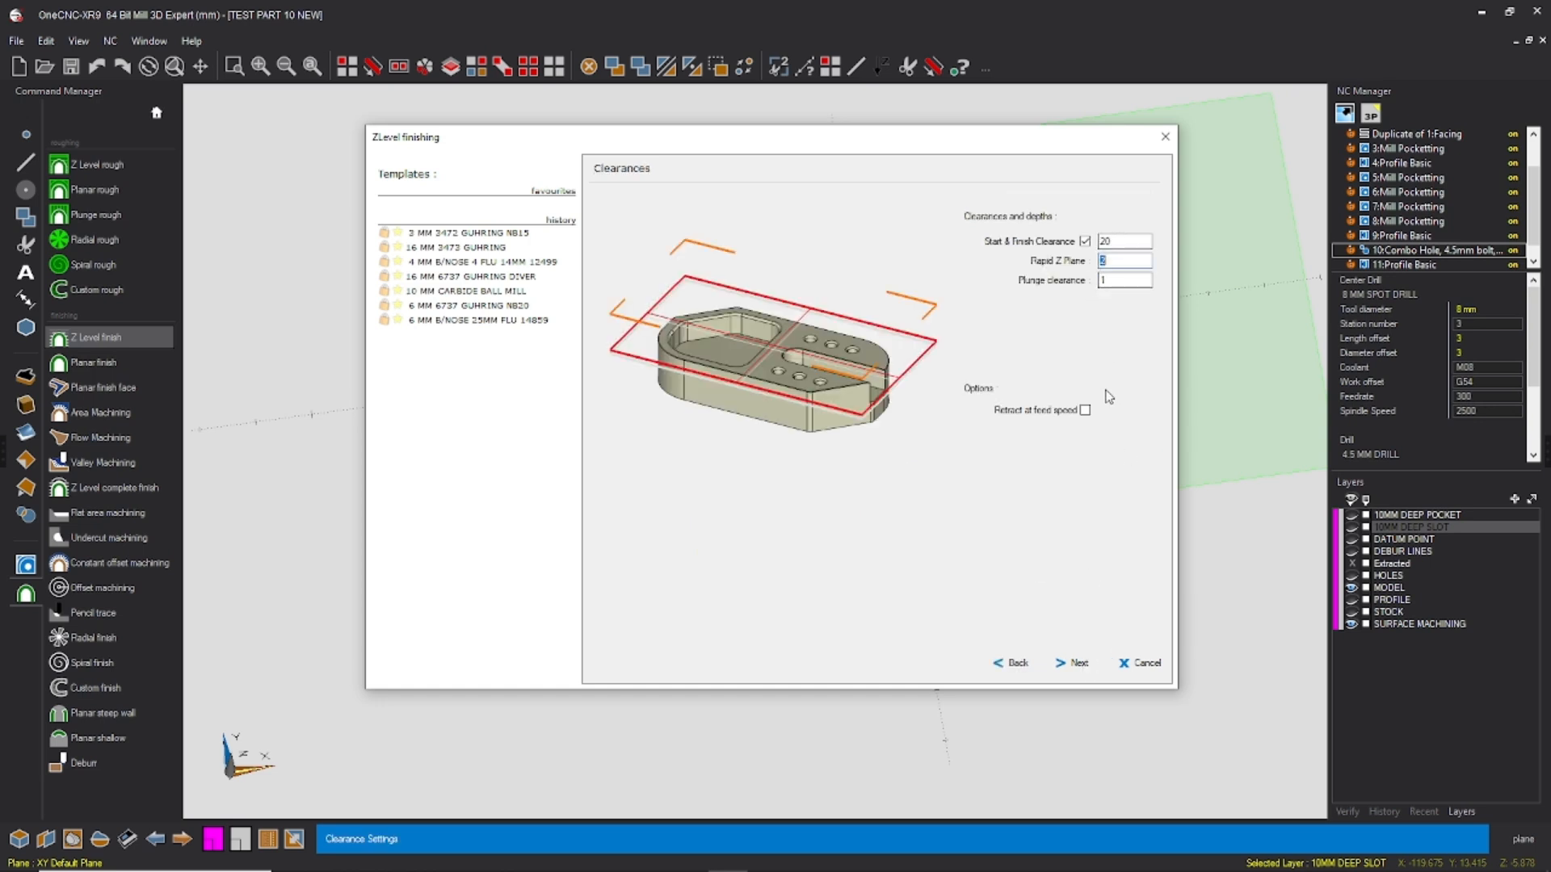
# Step: Accept the clearances, Ramp Boundary approach at angle 5, constant 0.25 depth of cut leaving 0.1 for finish, and no extra depths
pyautogui.click(1077, 664)
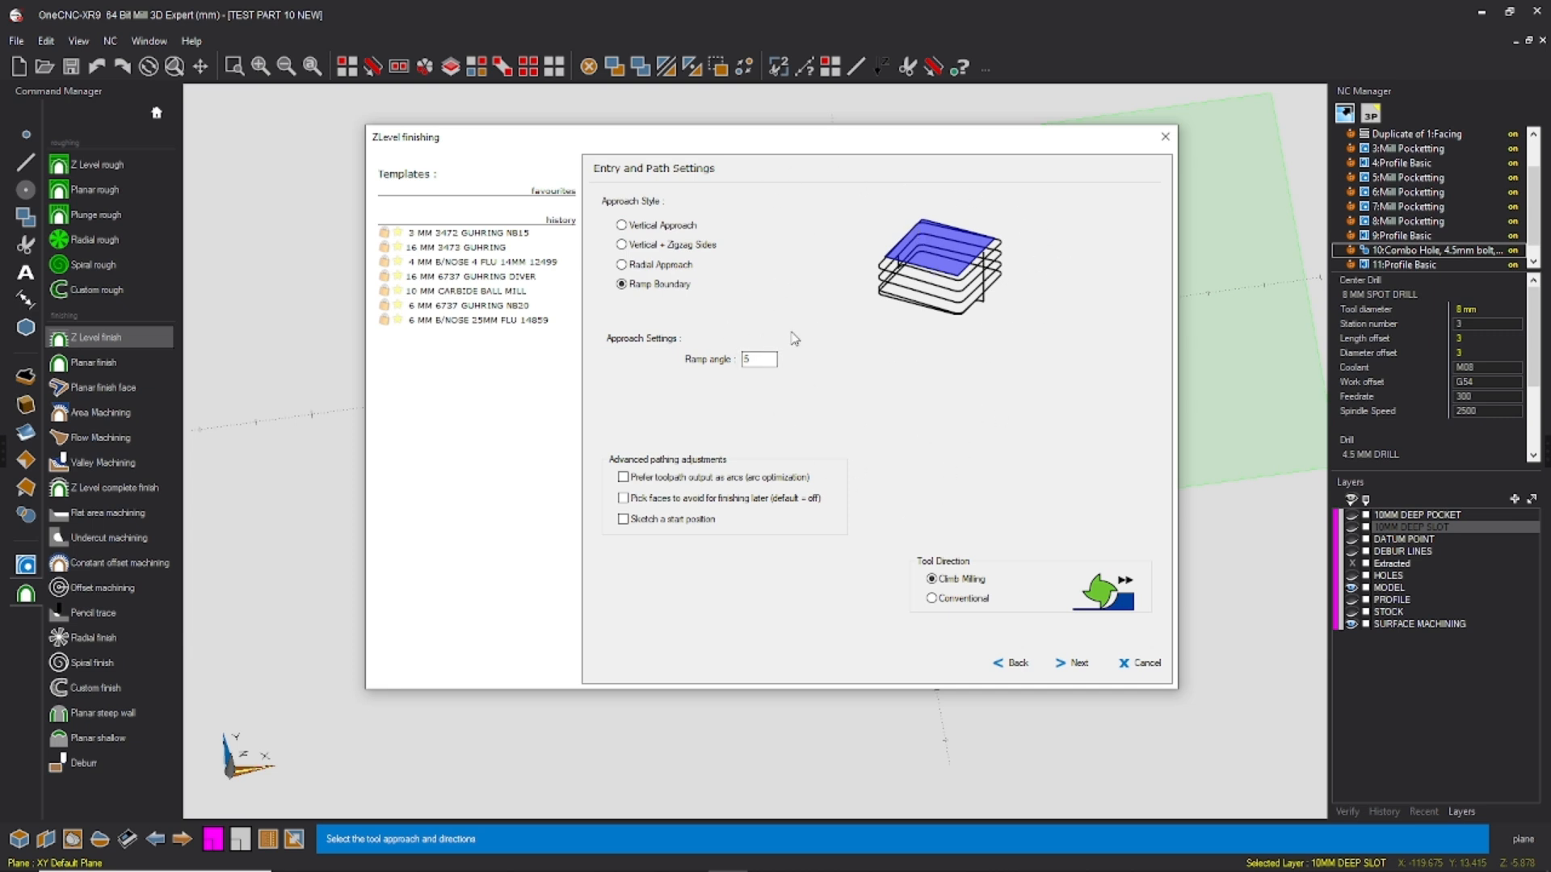
pyautogui.click(1076, 664)
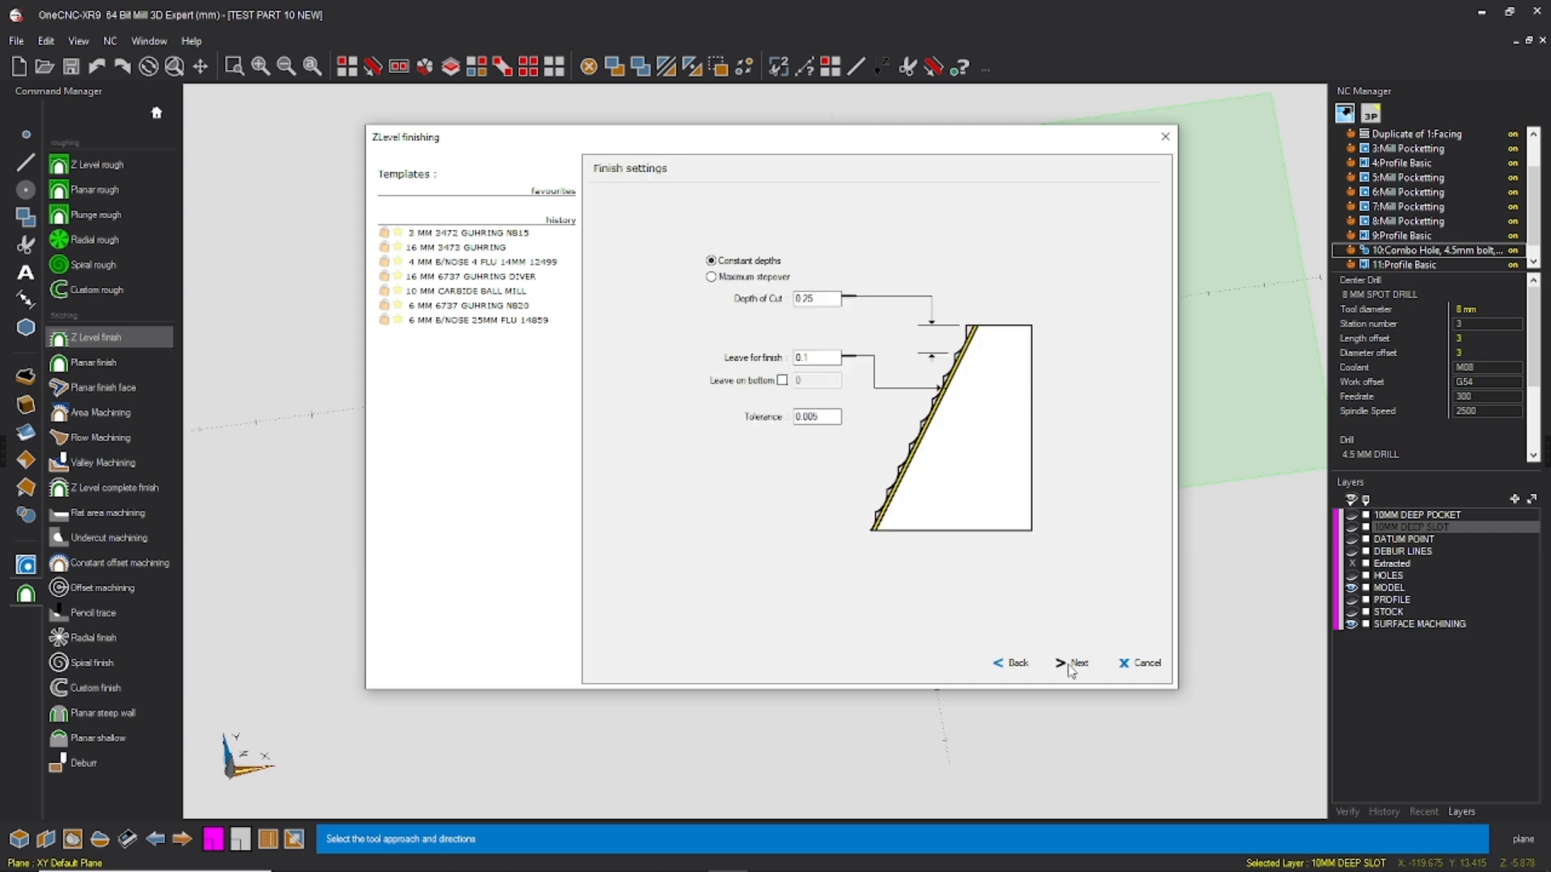
pyautogui.click(820, 299)
pyautogui.click(832, 360)
pyautogui.click(1079, 663)
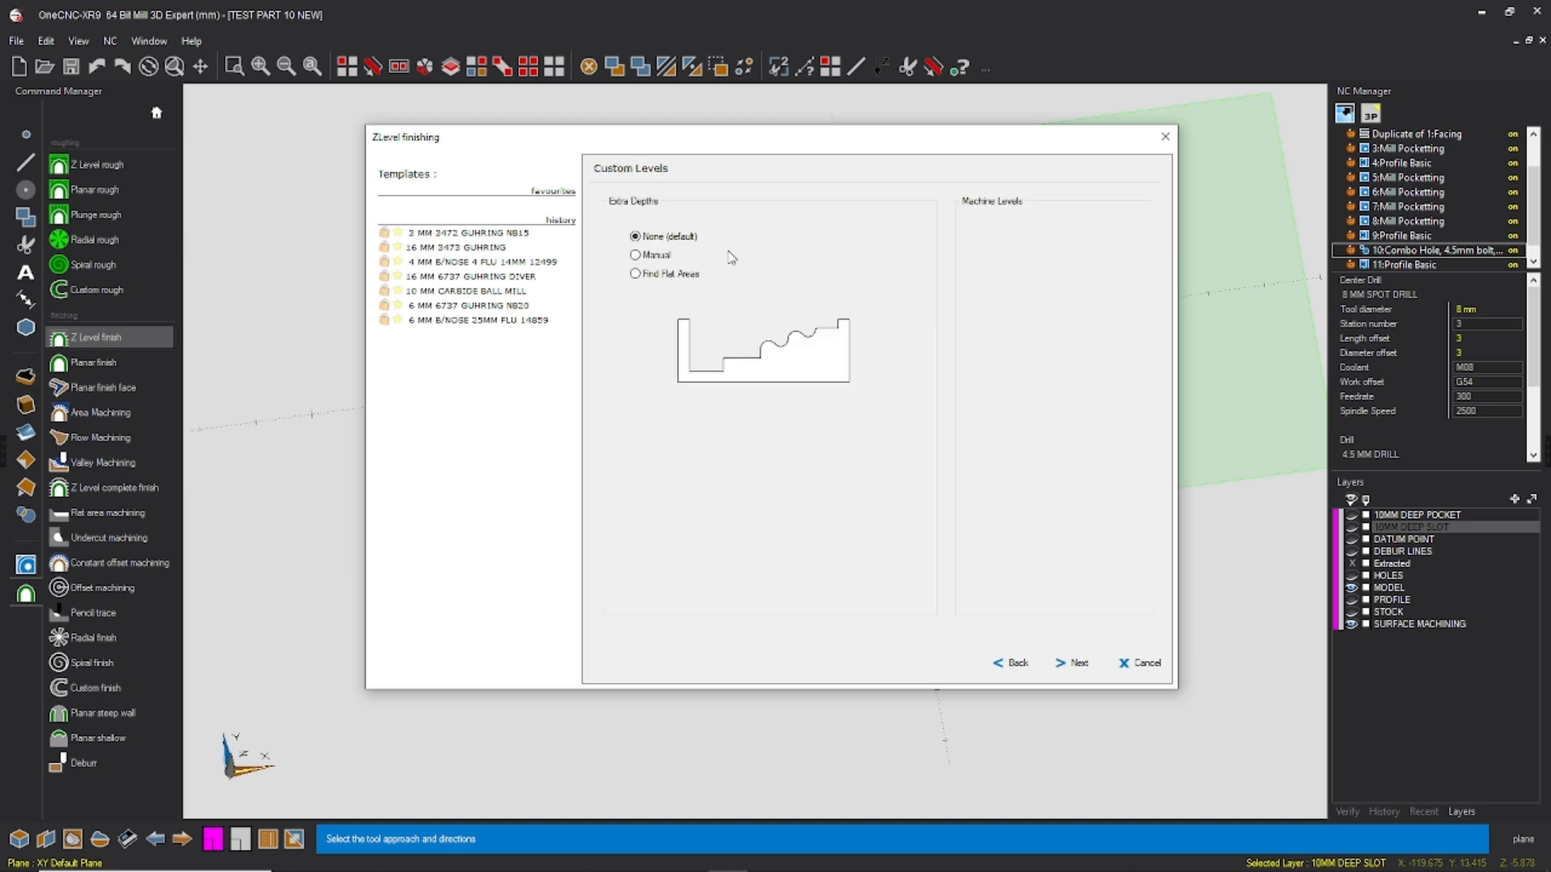
pyautogui.click(1067, 664)
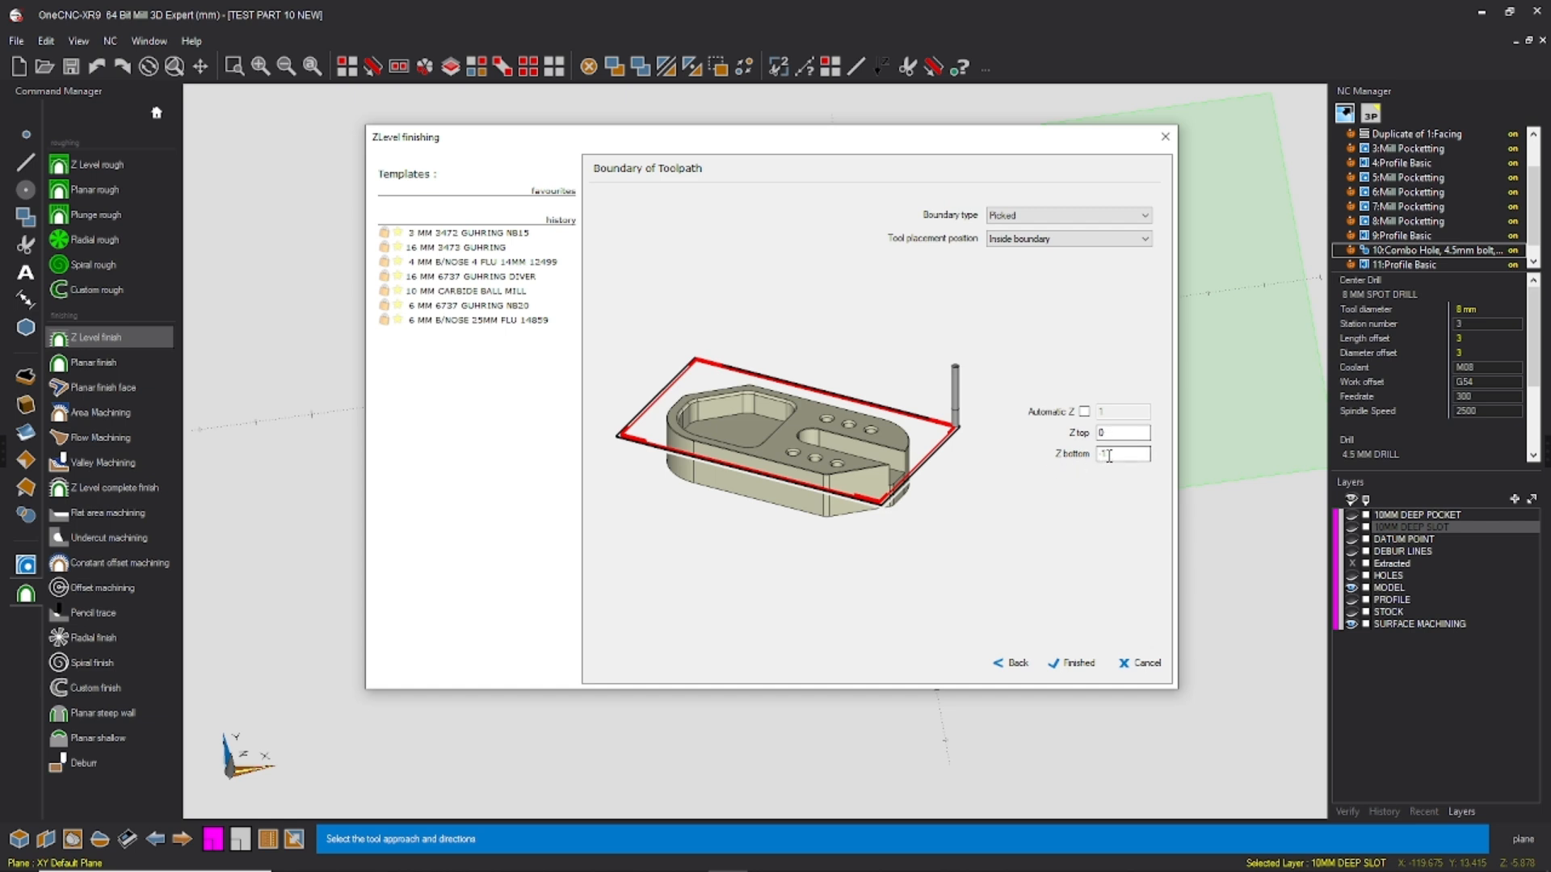
# Step: Generate the Z Level finish inside the picked boundary formed by the two dashed outlines around the pocket wall
pyautogui.click(1077, 663)
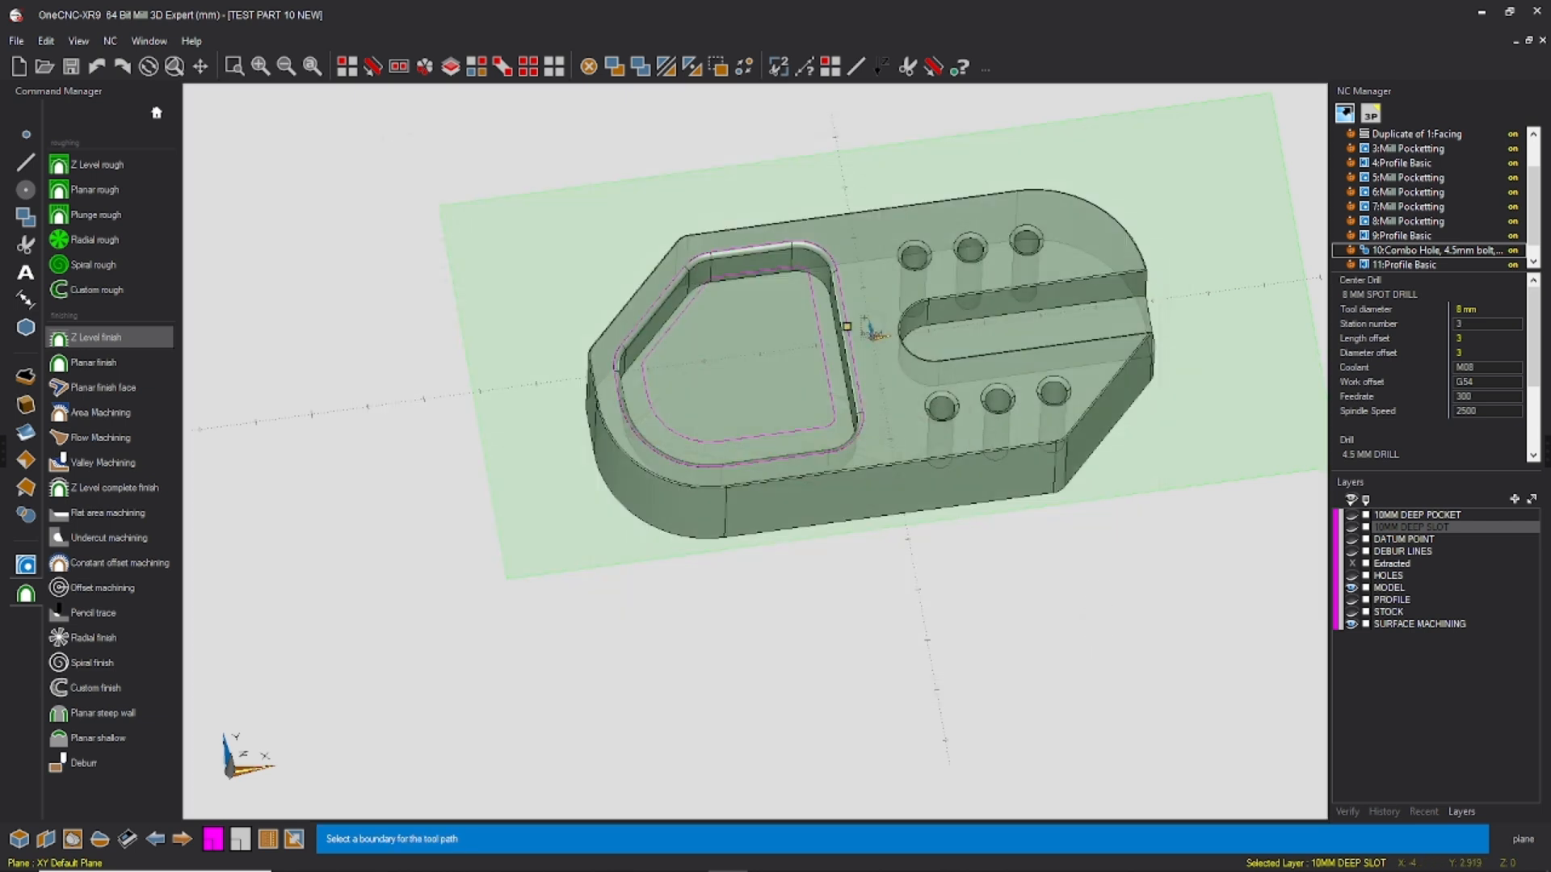
pyautogui.click(845, 322)
pyautogui.click(813, 300)
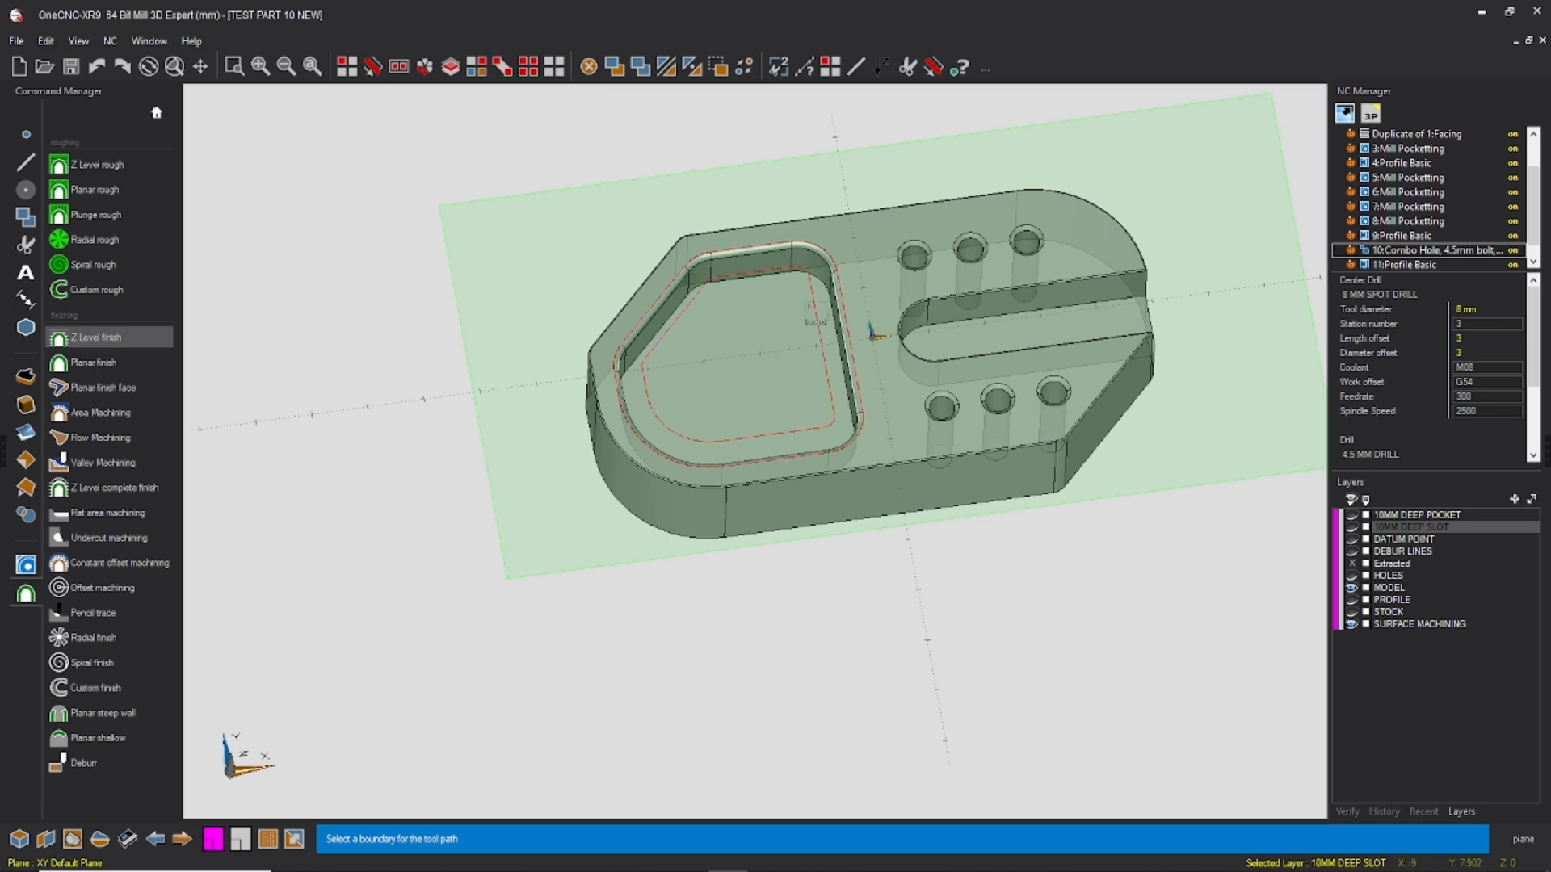
pyautogui.rightClick(808, 307)
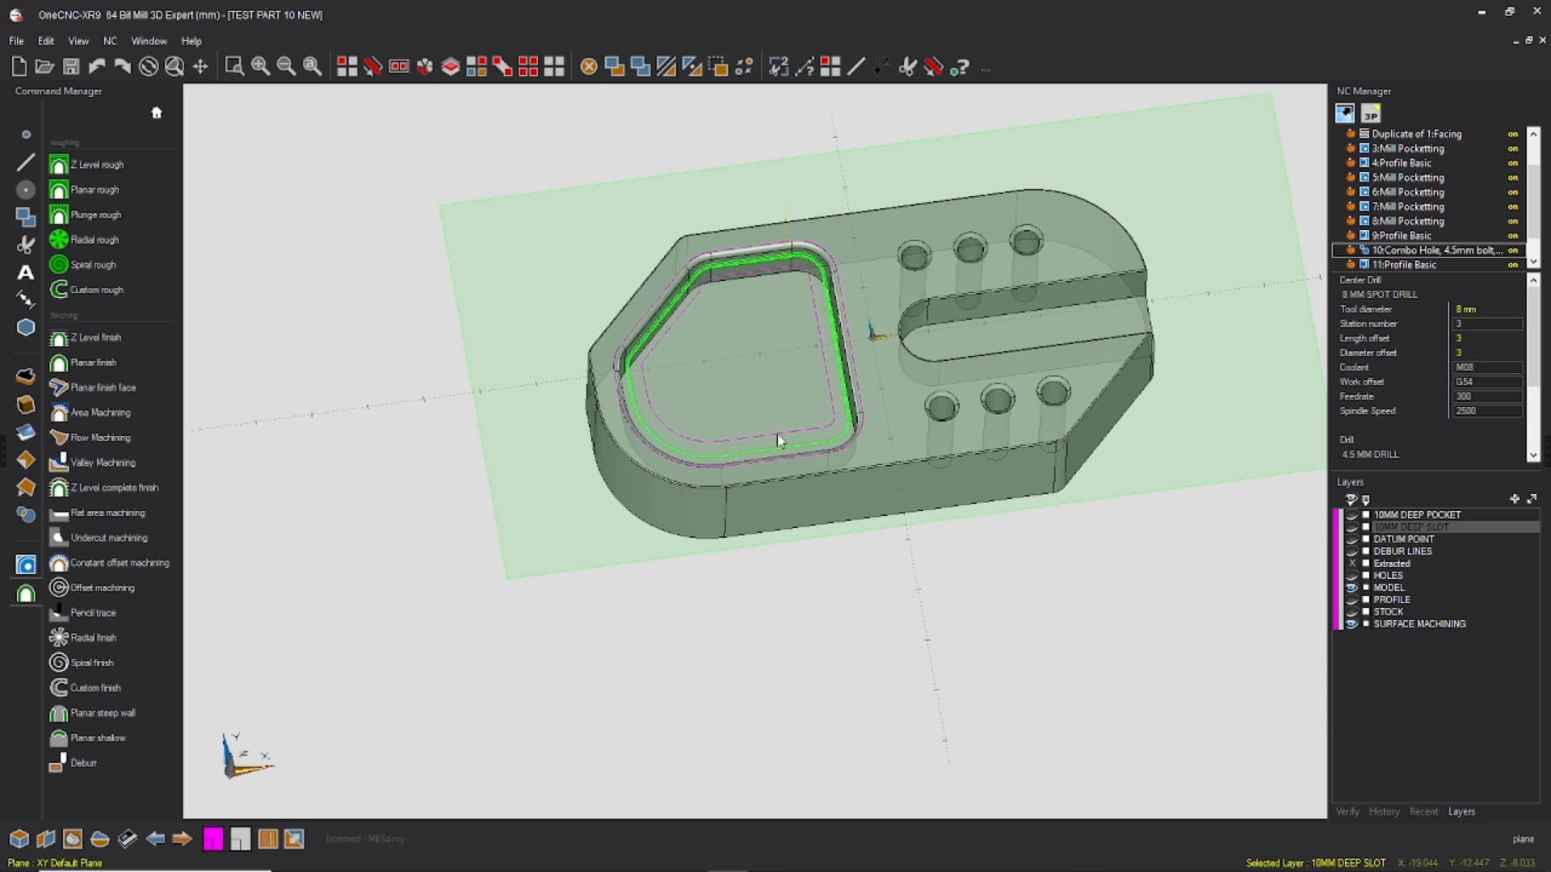
pyautogui.scroll(-1, 1401, 241)
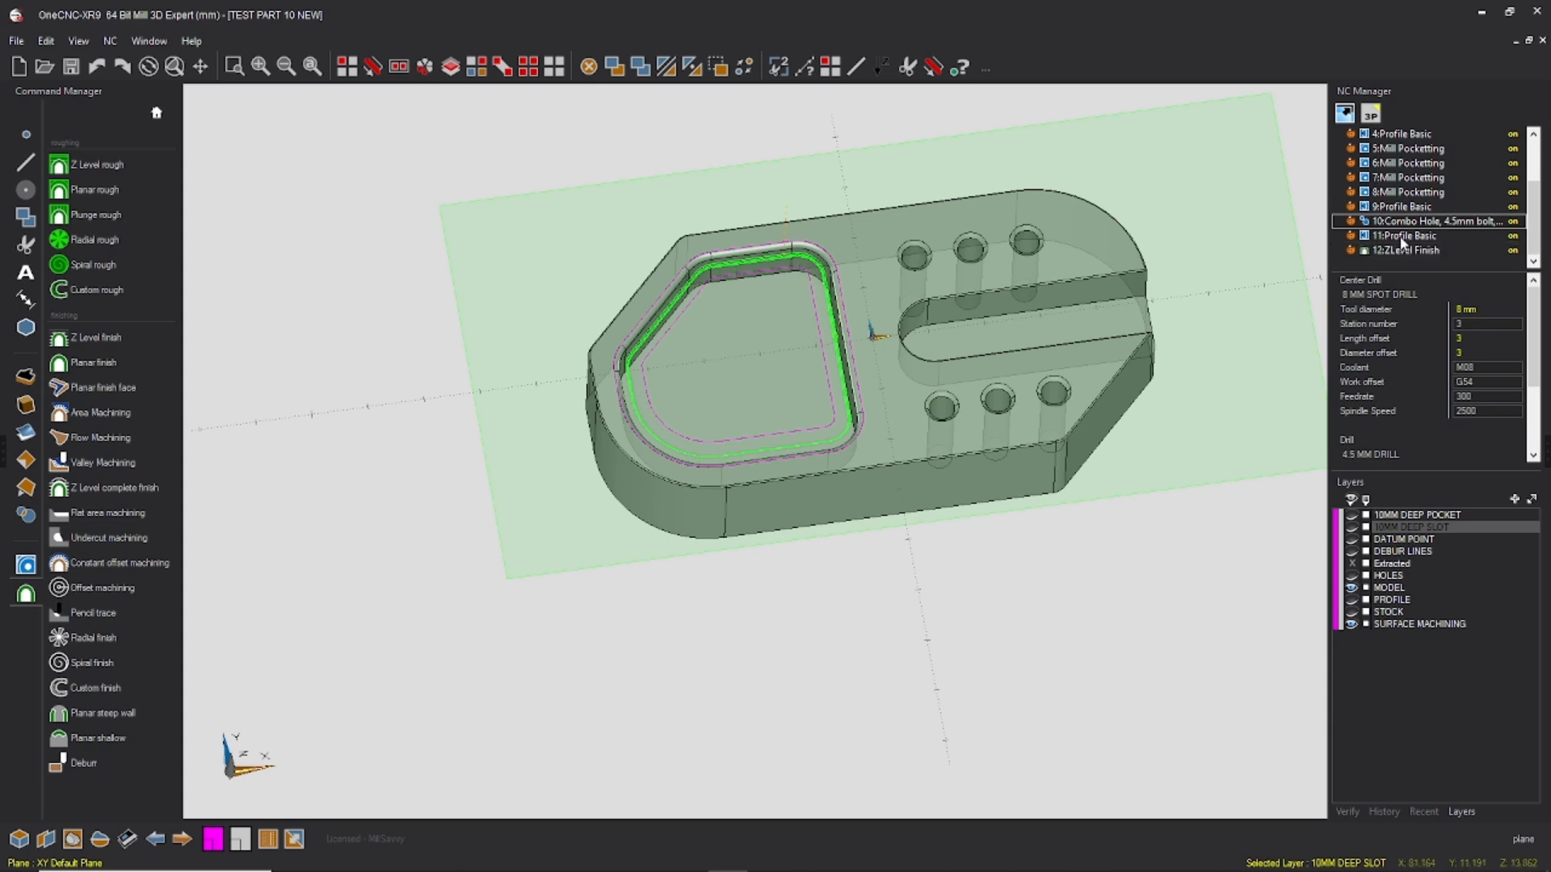
# Step: Start Area Machining and select all the rounded surfaces around the pocket's top edge
pyautogui.click(129, 410)
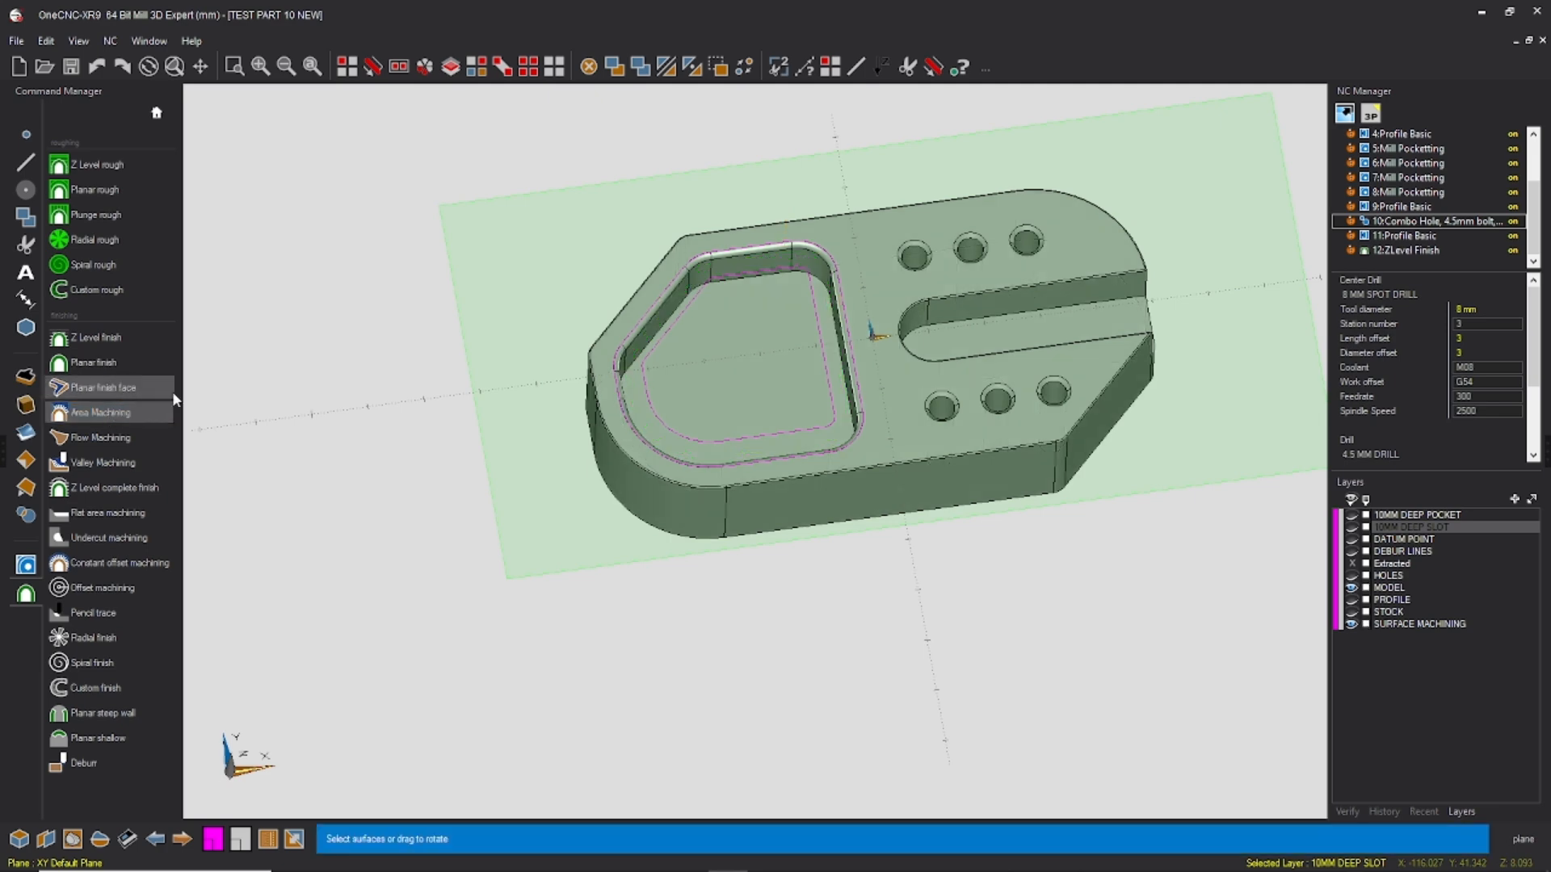
pyautogui.scroll(5, 856, 339)
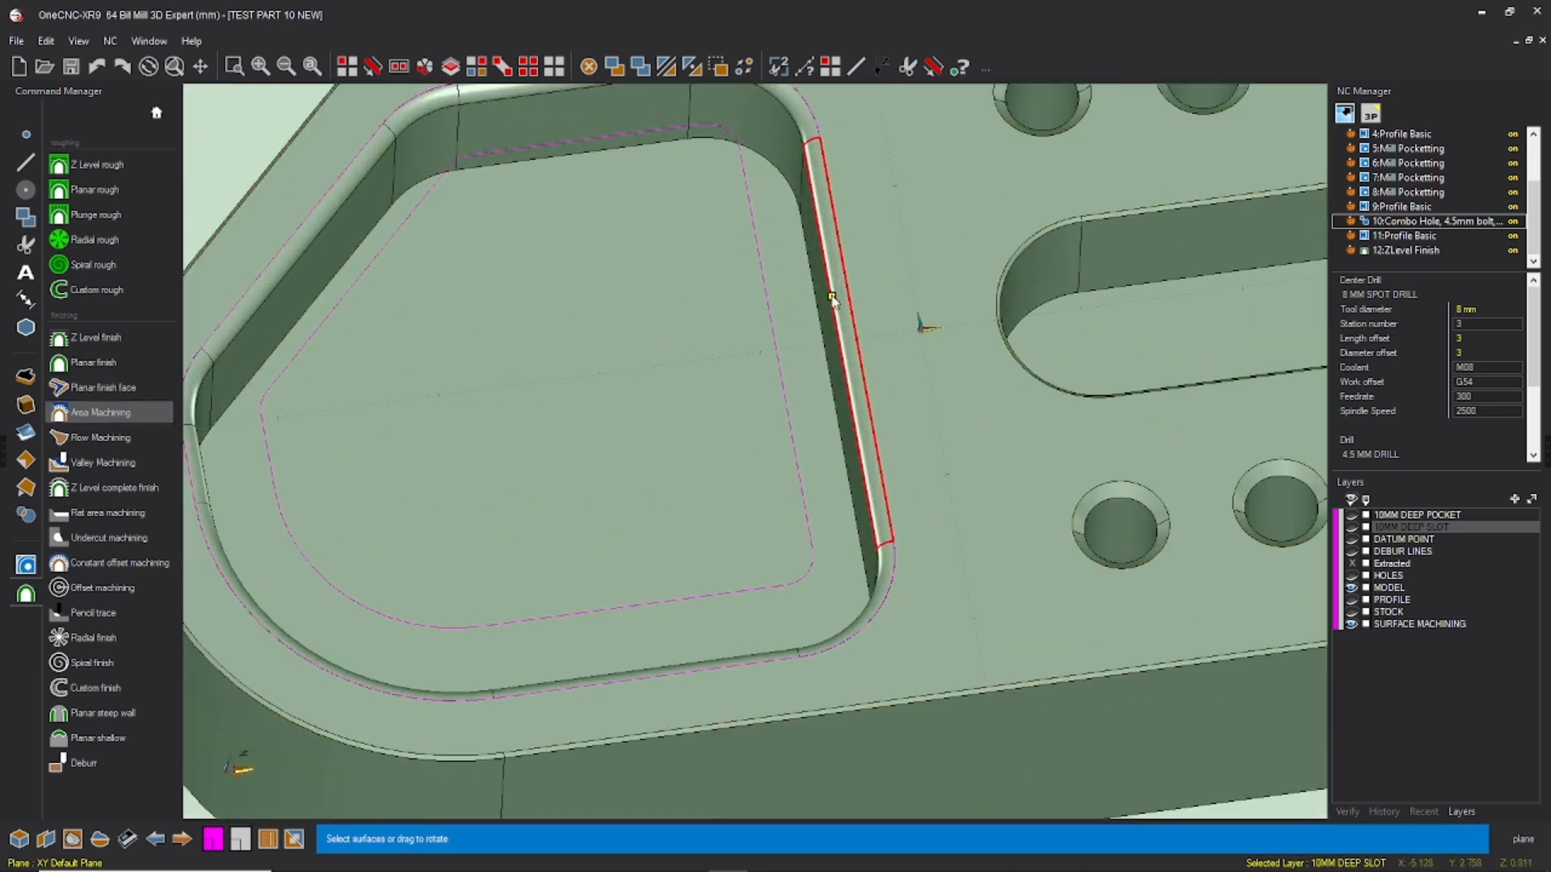
pyautogui.scroll(-1, 836, 298)
pyautogui.click(832, 284)
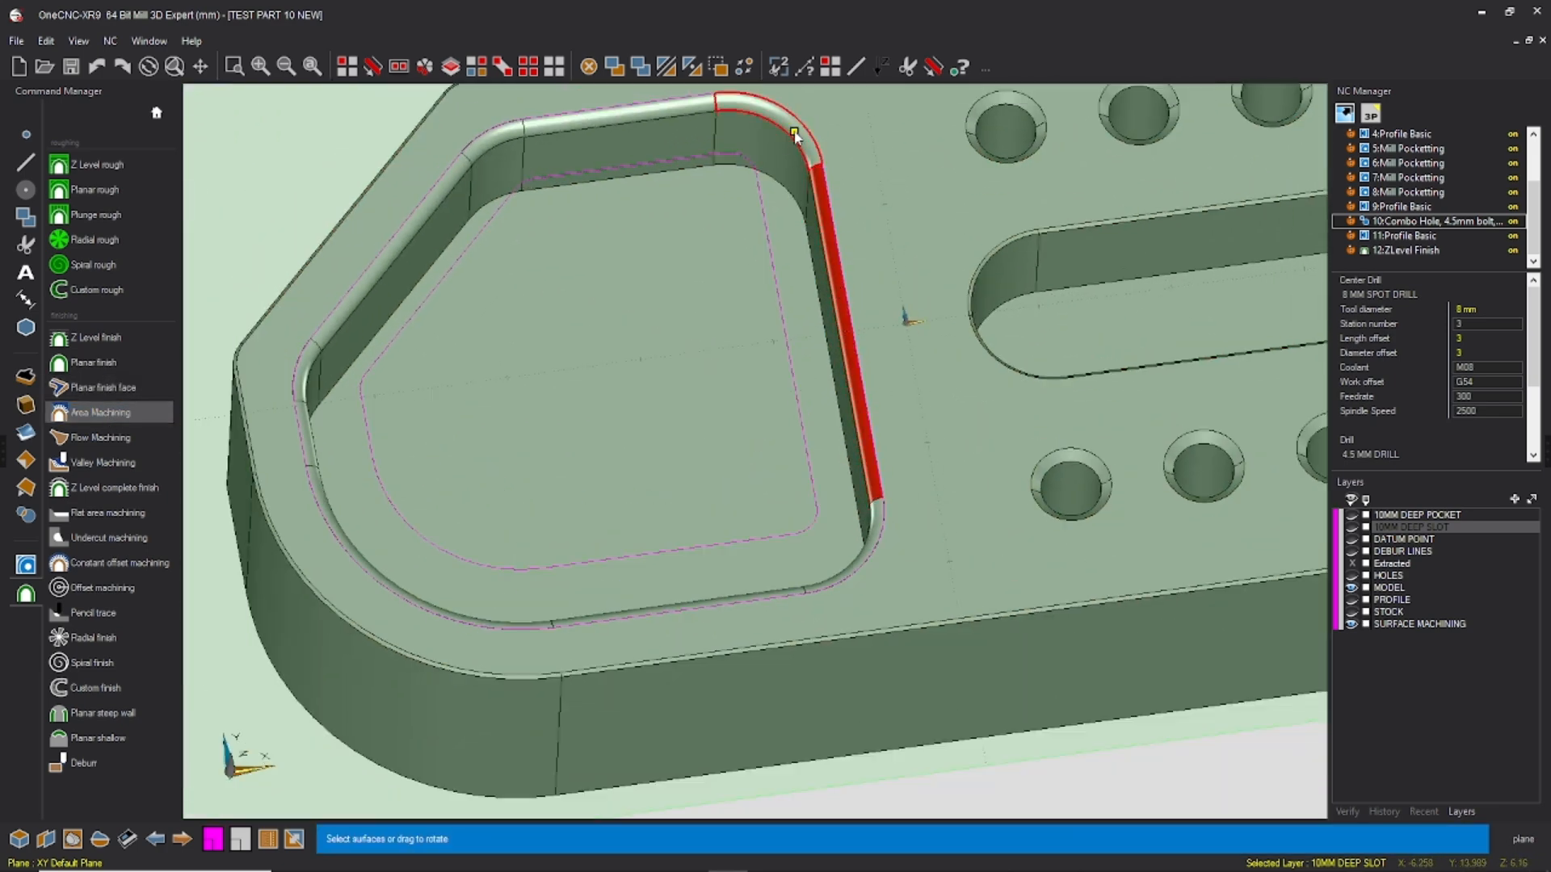
pyautogui.click(685, 108)
pyautogui.click(483, 147)
pyautogui.click(474, 176)
pyautogui.click(380, 291)
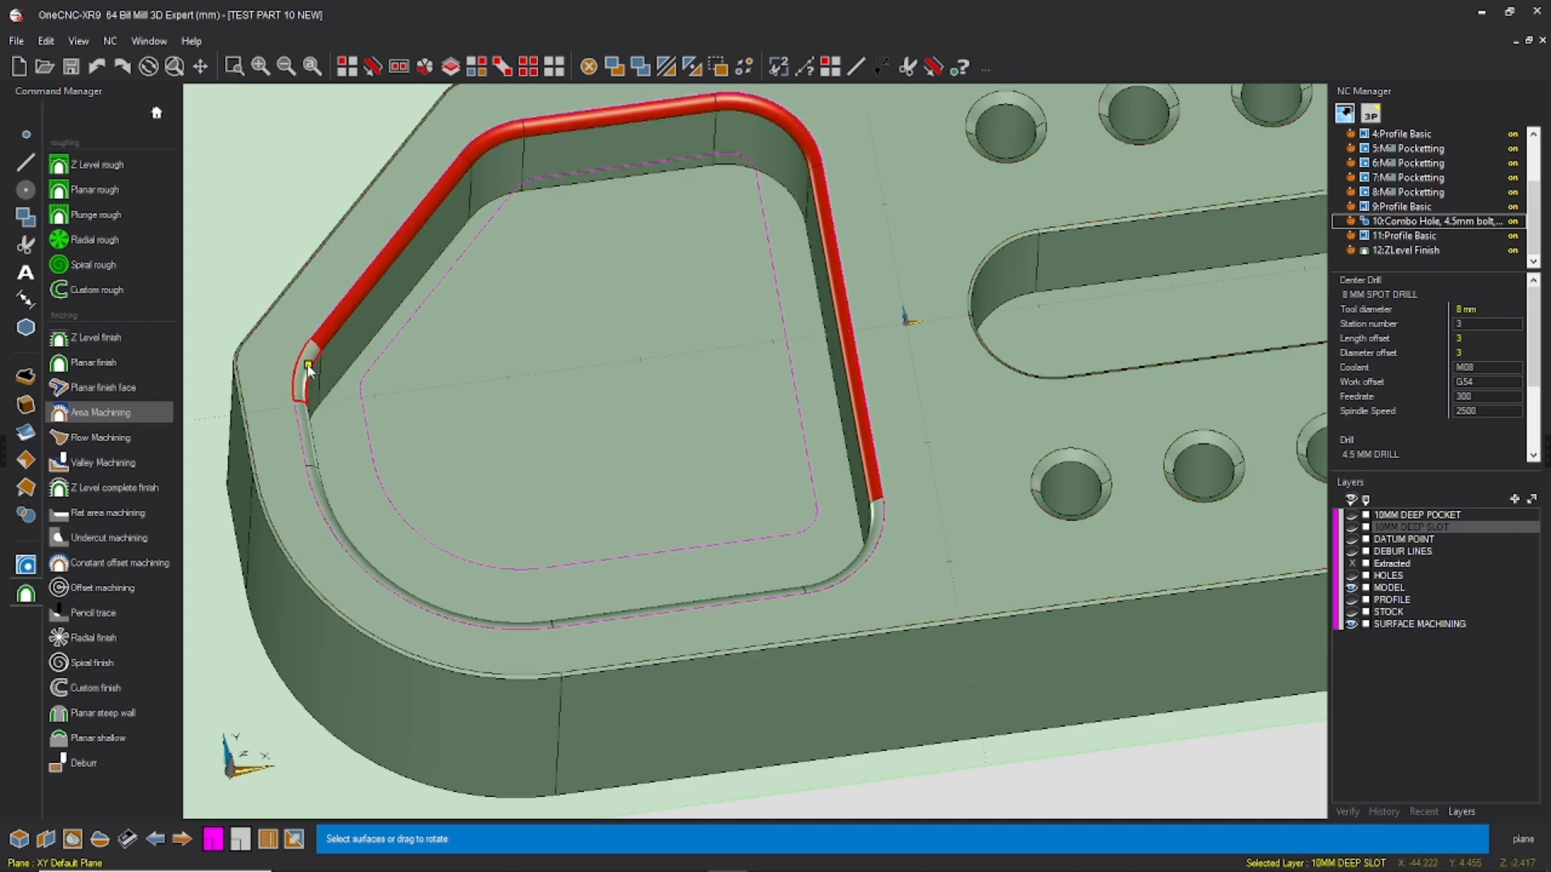
pyautogui.click(313, 402)
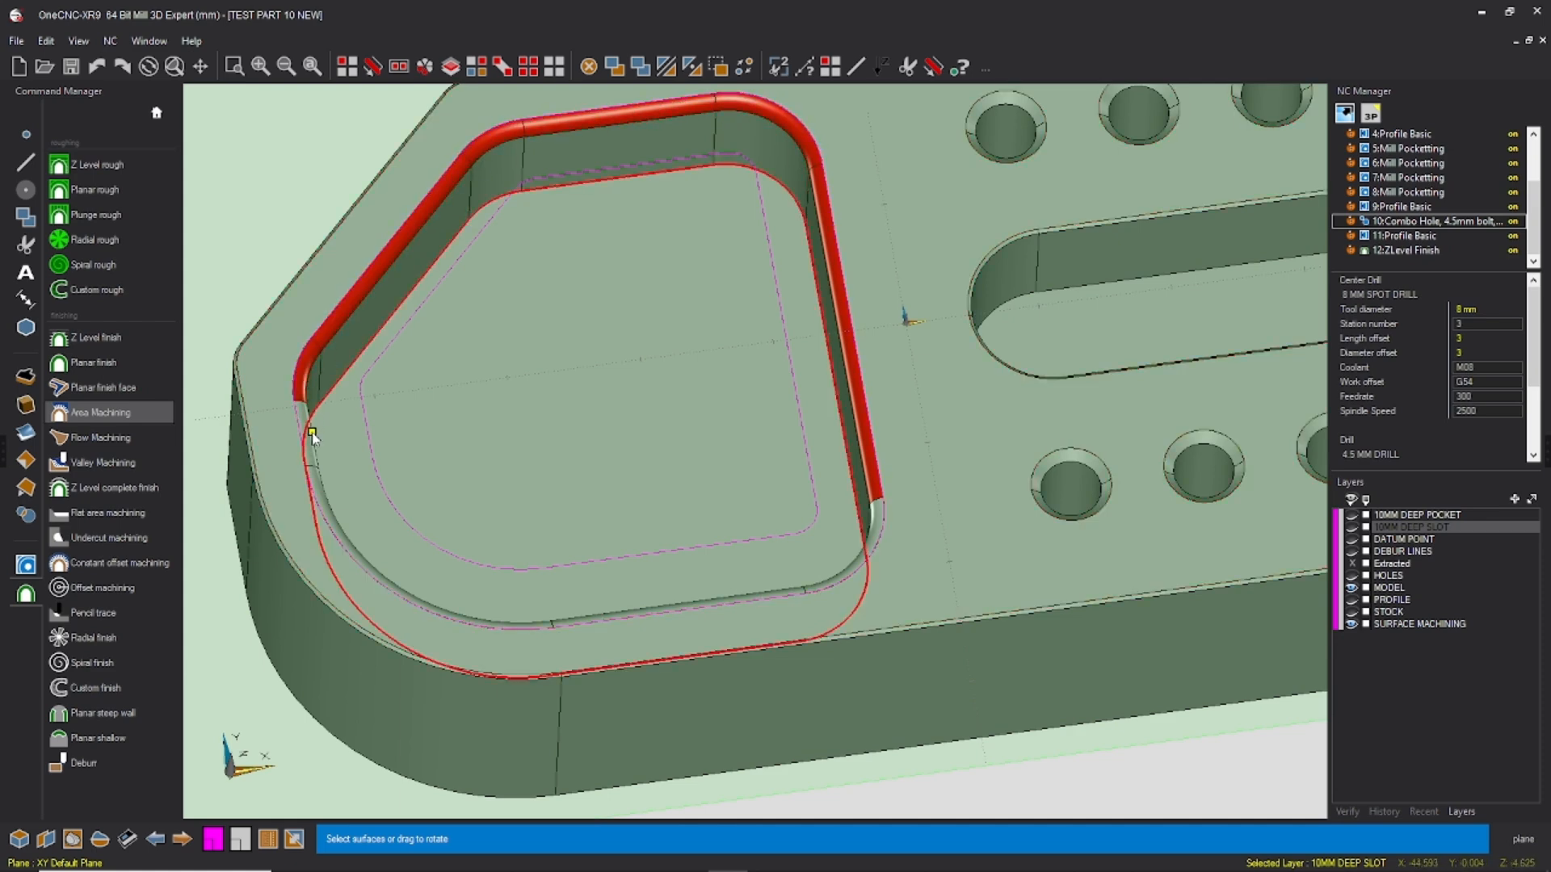
pyautogui.click(328, 505)
pyautogui.click(801, 588)
pyautogui.click(808, 585)
pyautogui.moveTo(817, 589); pyautogui.dragTo(883, 571)
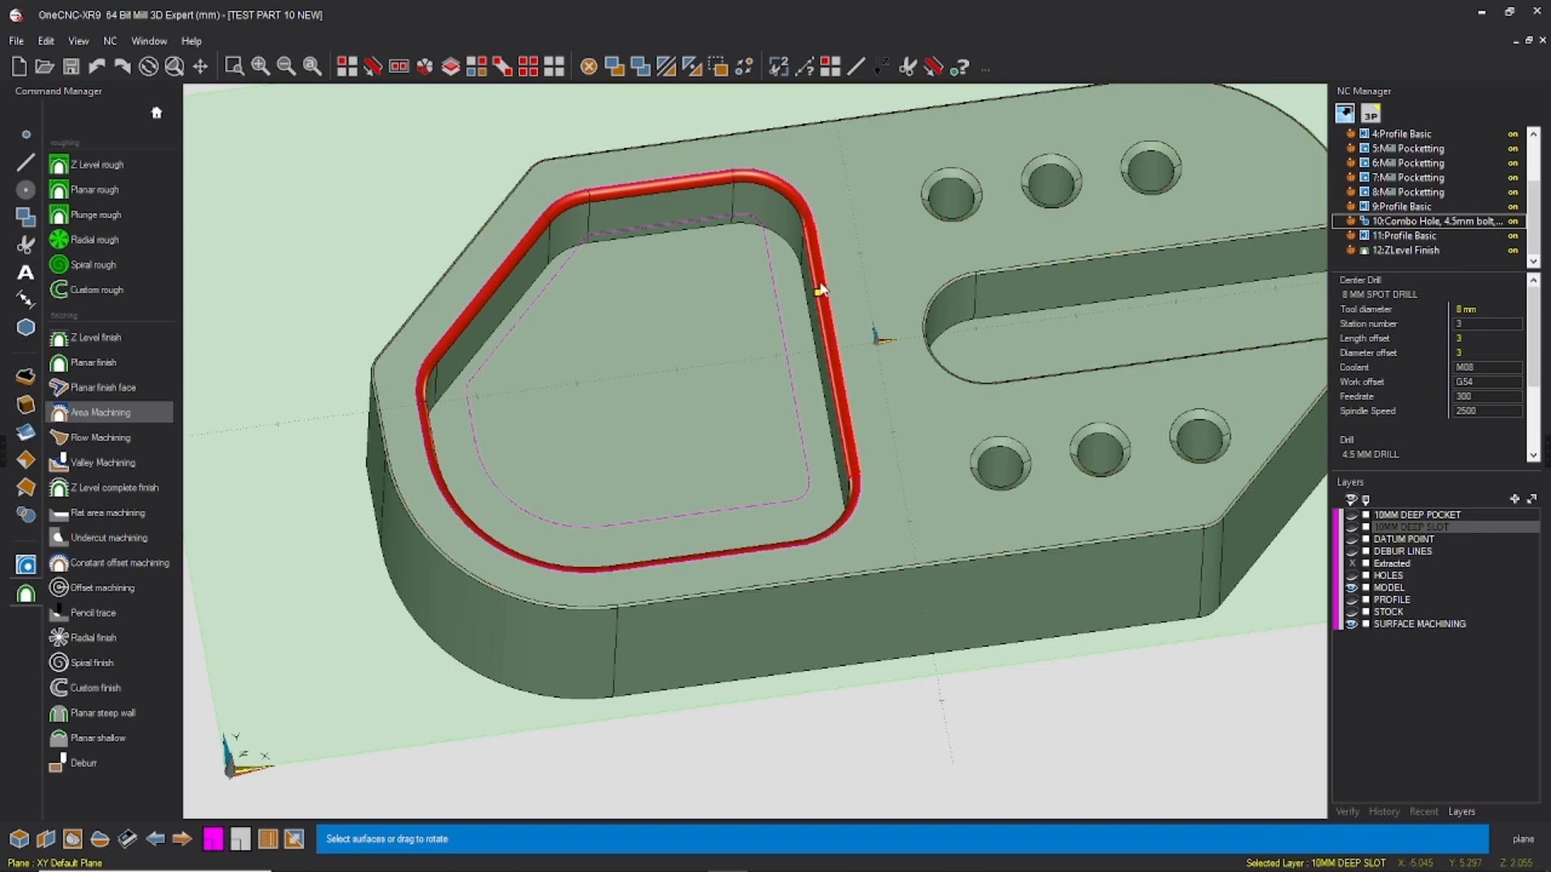
pyautogui.rightClick(667, 313)
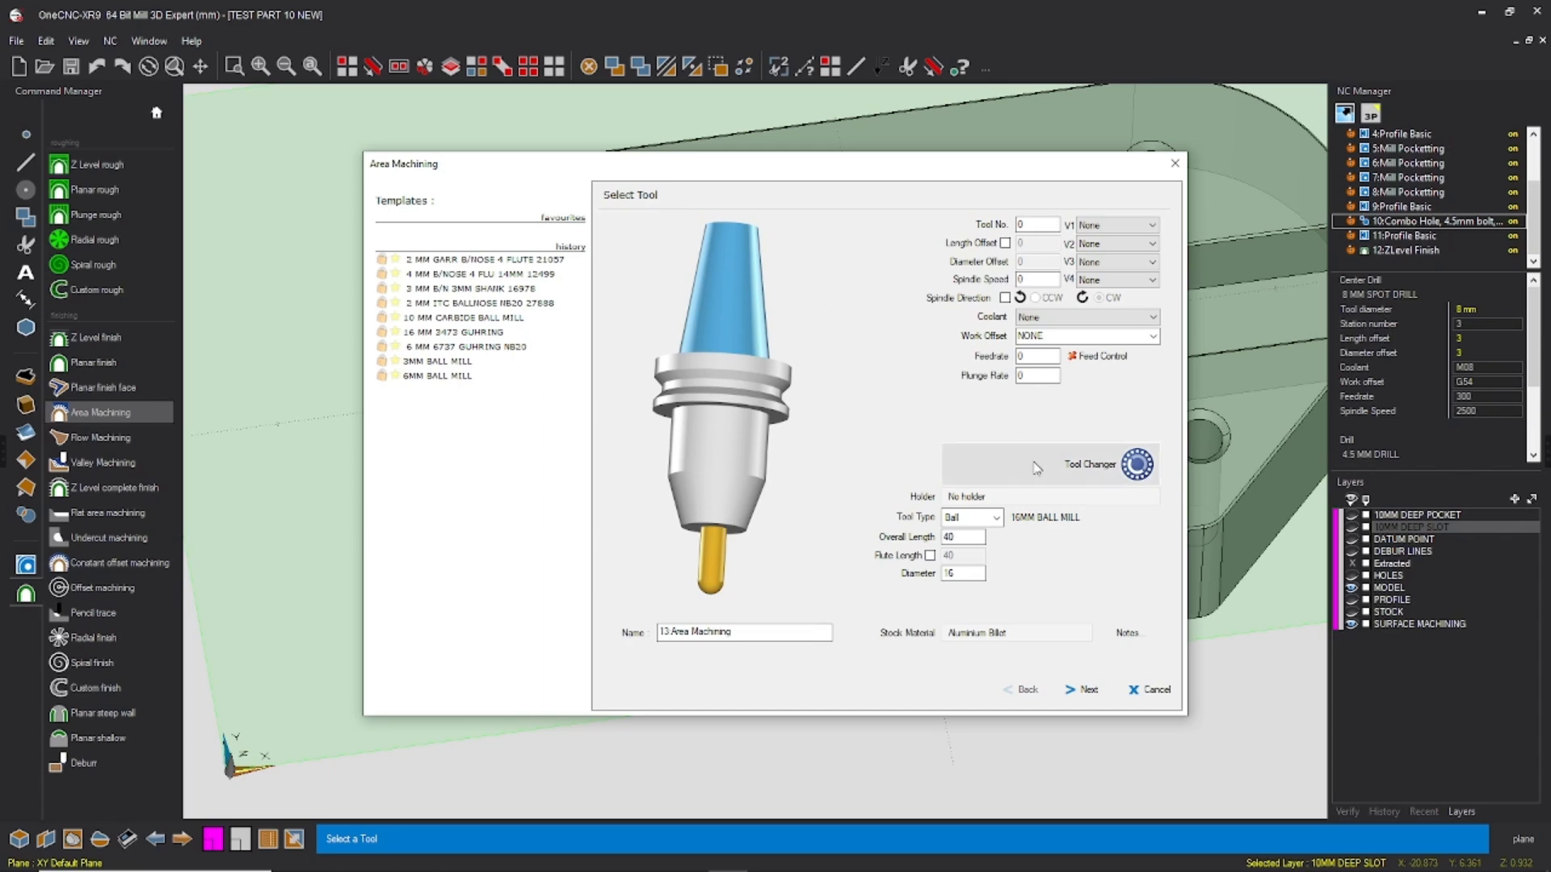
# Step: Choose the 2 MM GARR B/NOSE 4 FLUTE 21057 ball tool from the tool library for the area machining
pyautogui.click(1114, 477)
pyautogui.click(386, 308)
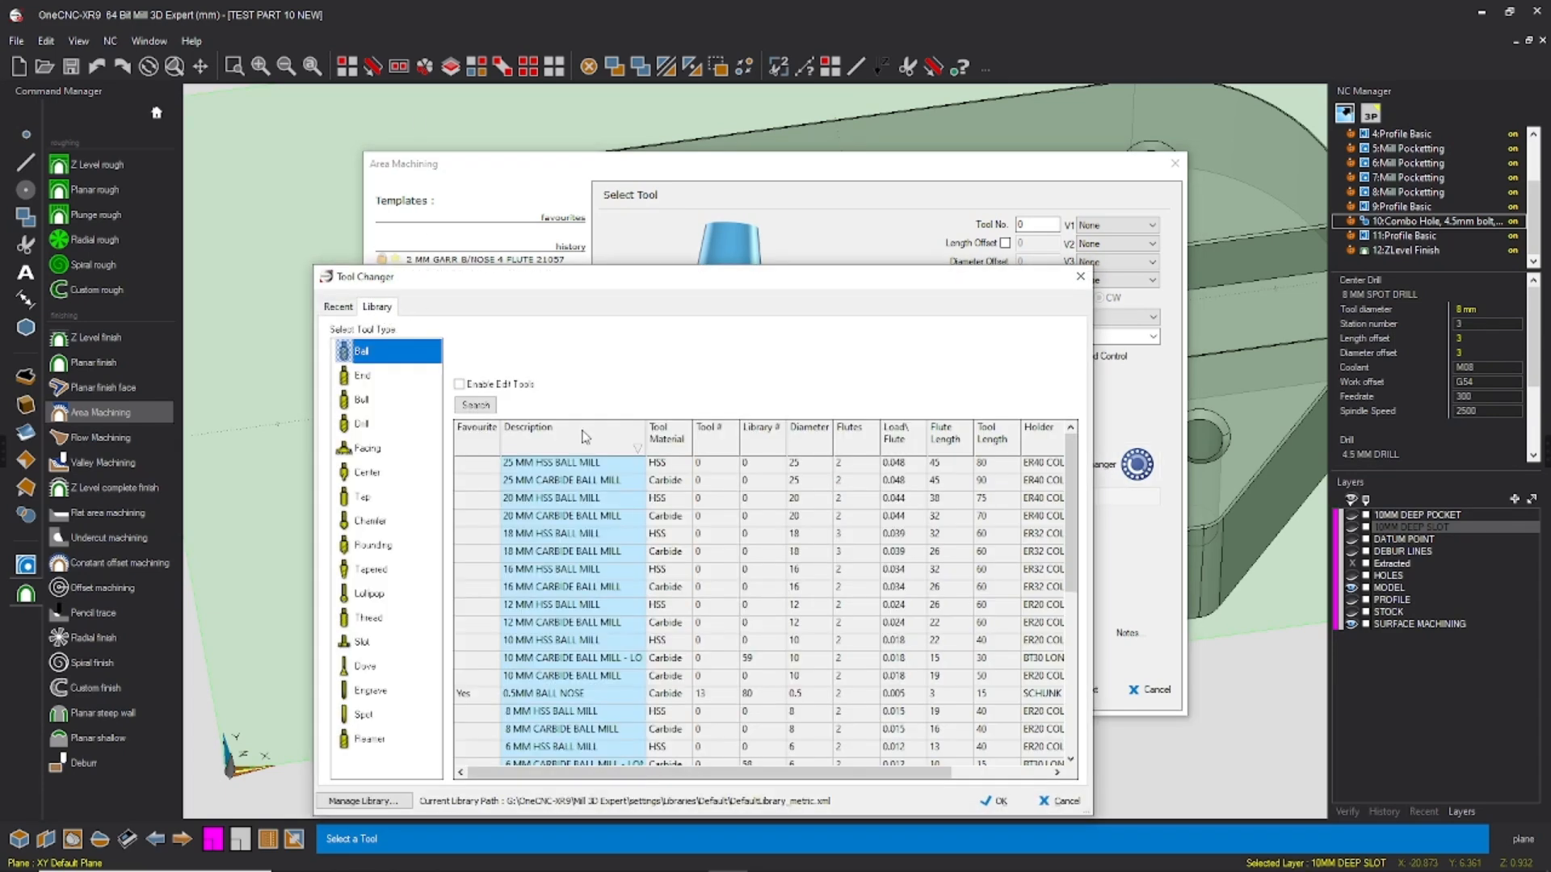
pyautogui.moveTo(699, 276); pyautogui.dragTo(742, 85)
pyautogui.scroll(-2, 642, 523)
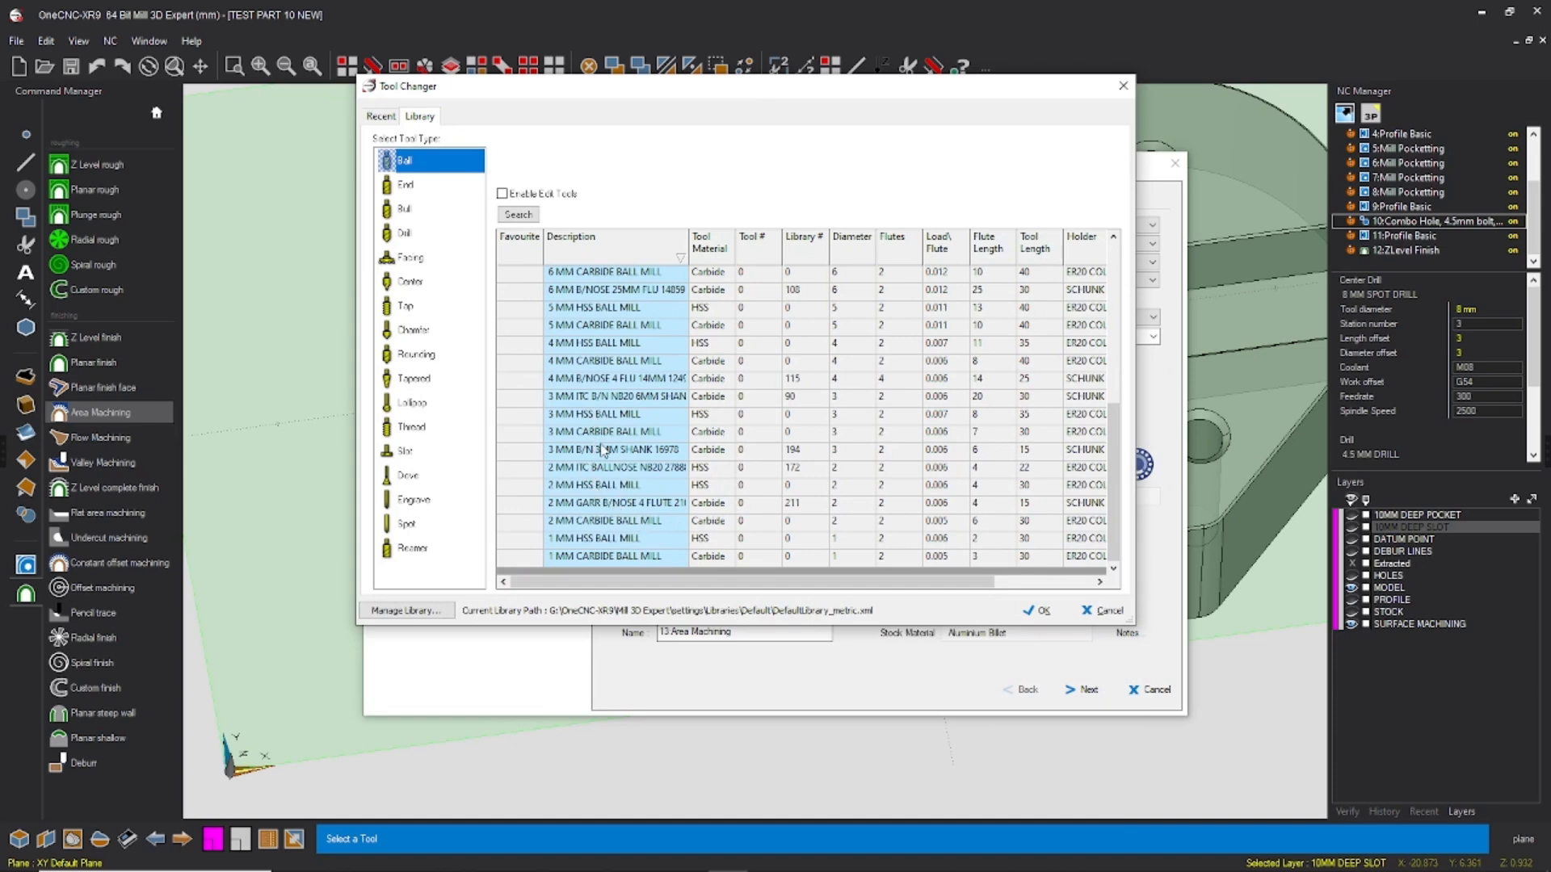
pyautogui.click(618, 506)
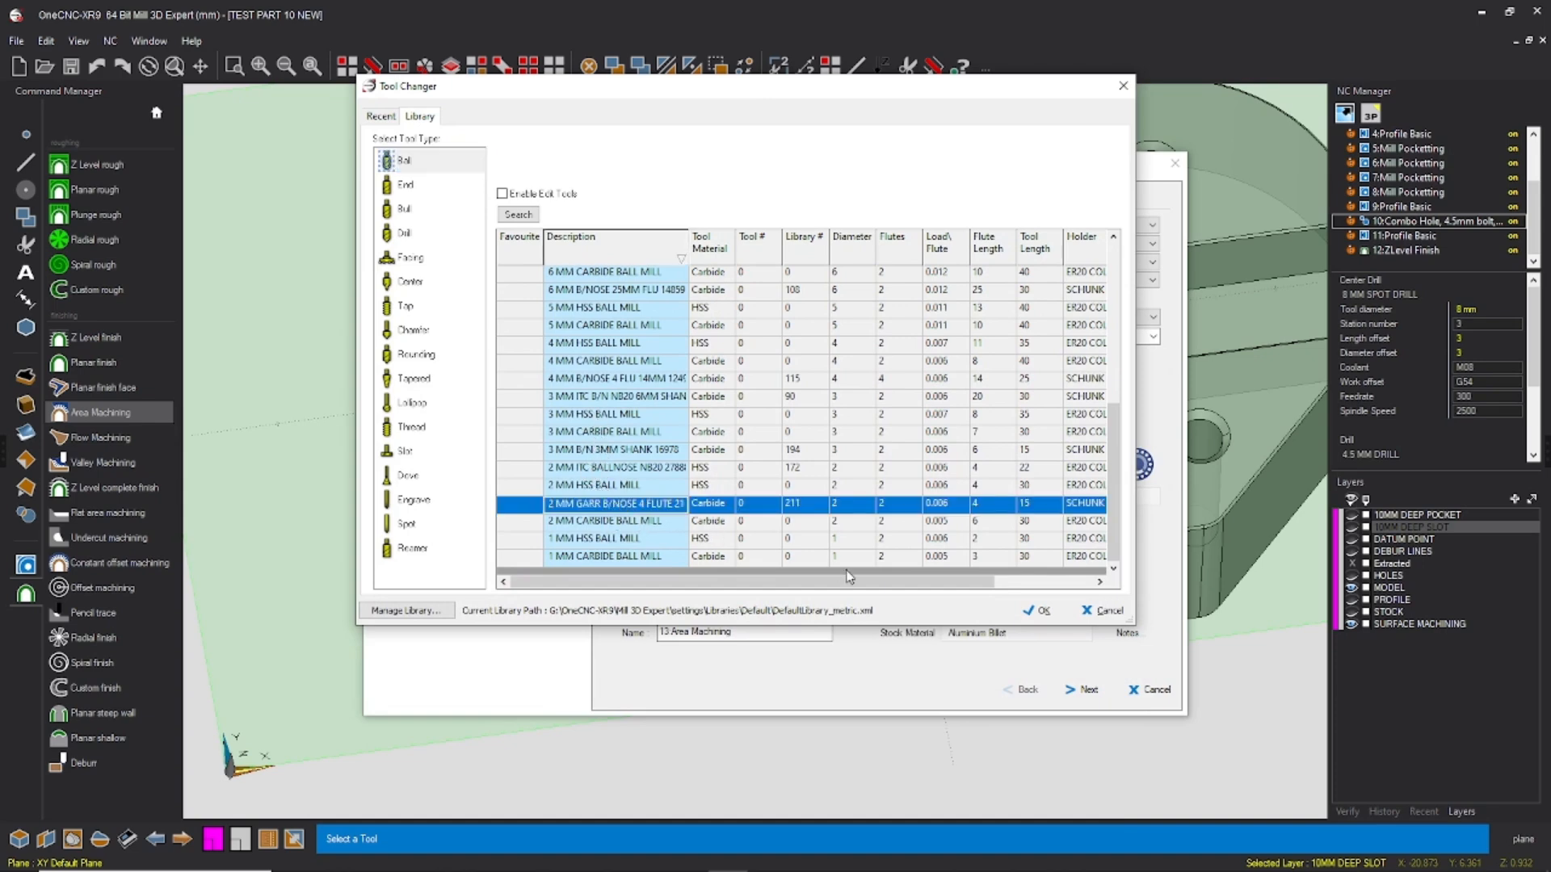
pyautogui.click(1036, 611)
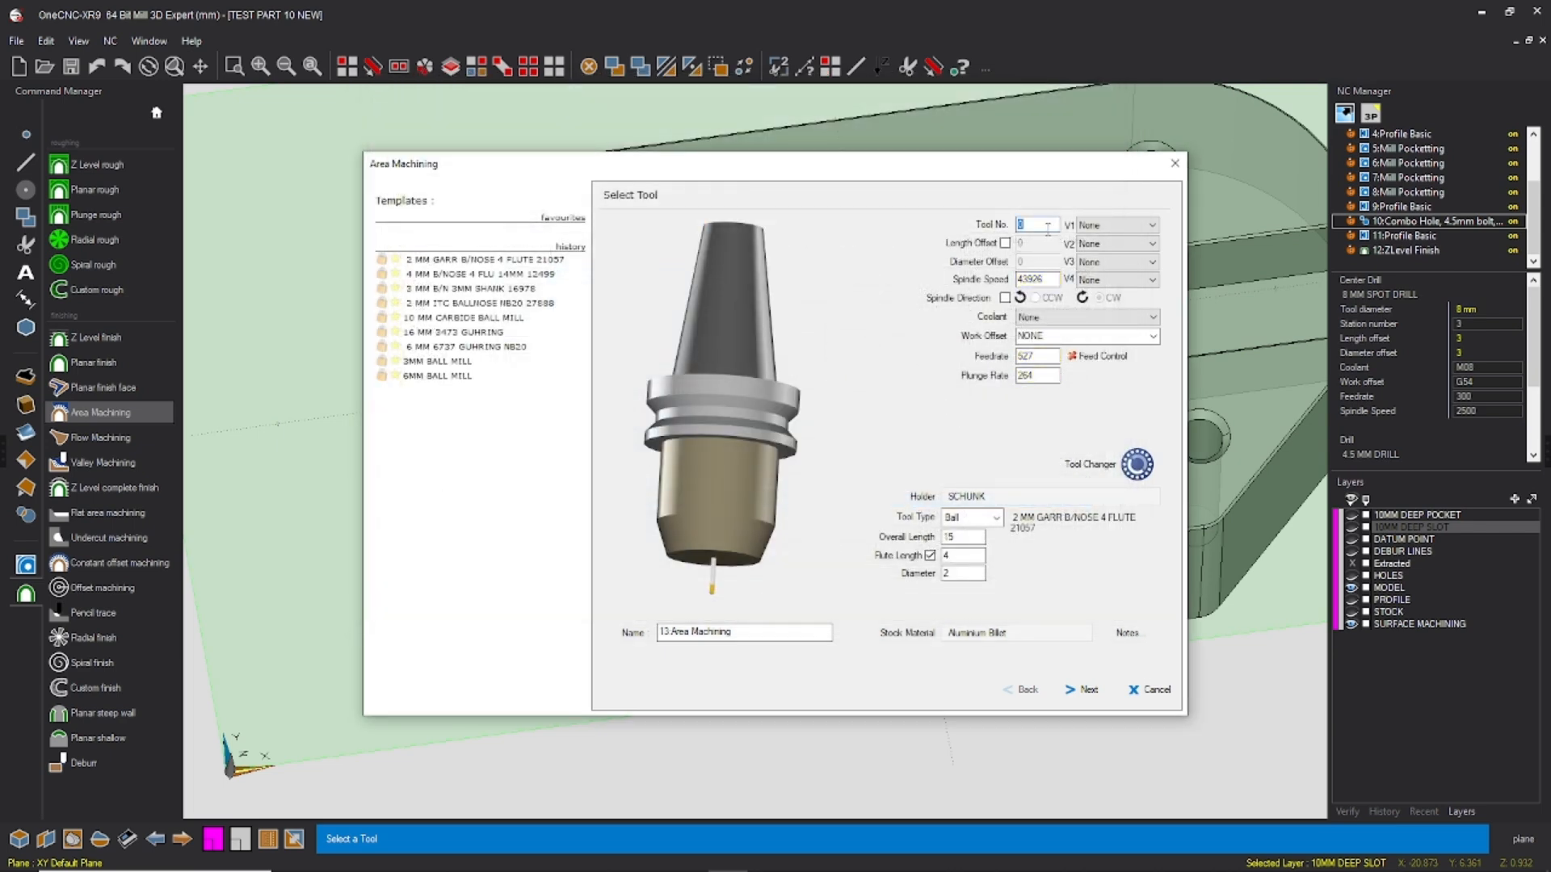
# Step: Set the ball tool's number to 7, spindle speed to 10000 and plunge rate to 500, adjust coolant, work offset and feedrate, and continue
pyautogui.write('7')
pyautogui.moveTo(1052, 279); pyautogui.dragTo(983, 295)
pyautogui.write('10000')
pyautogui.click(1050, 318)
pyautogui.click(1043, 343)
pyautogui.click(1151, 337)
pyautogui.click(1042, 362)
pyautogui.moveTo(1050, 358); pyautogui.dragTo(941, 357)
pyautogui.write('6')
pyautogui.press('Tab')
pyautogui.write('500')
pyautogui.click(1084, 690)
# Step: Enable a start and finish clearance of 20 for the area machining and set the rapid Z plane to 2
pyautogui.click(1095, 268)
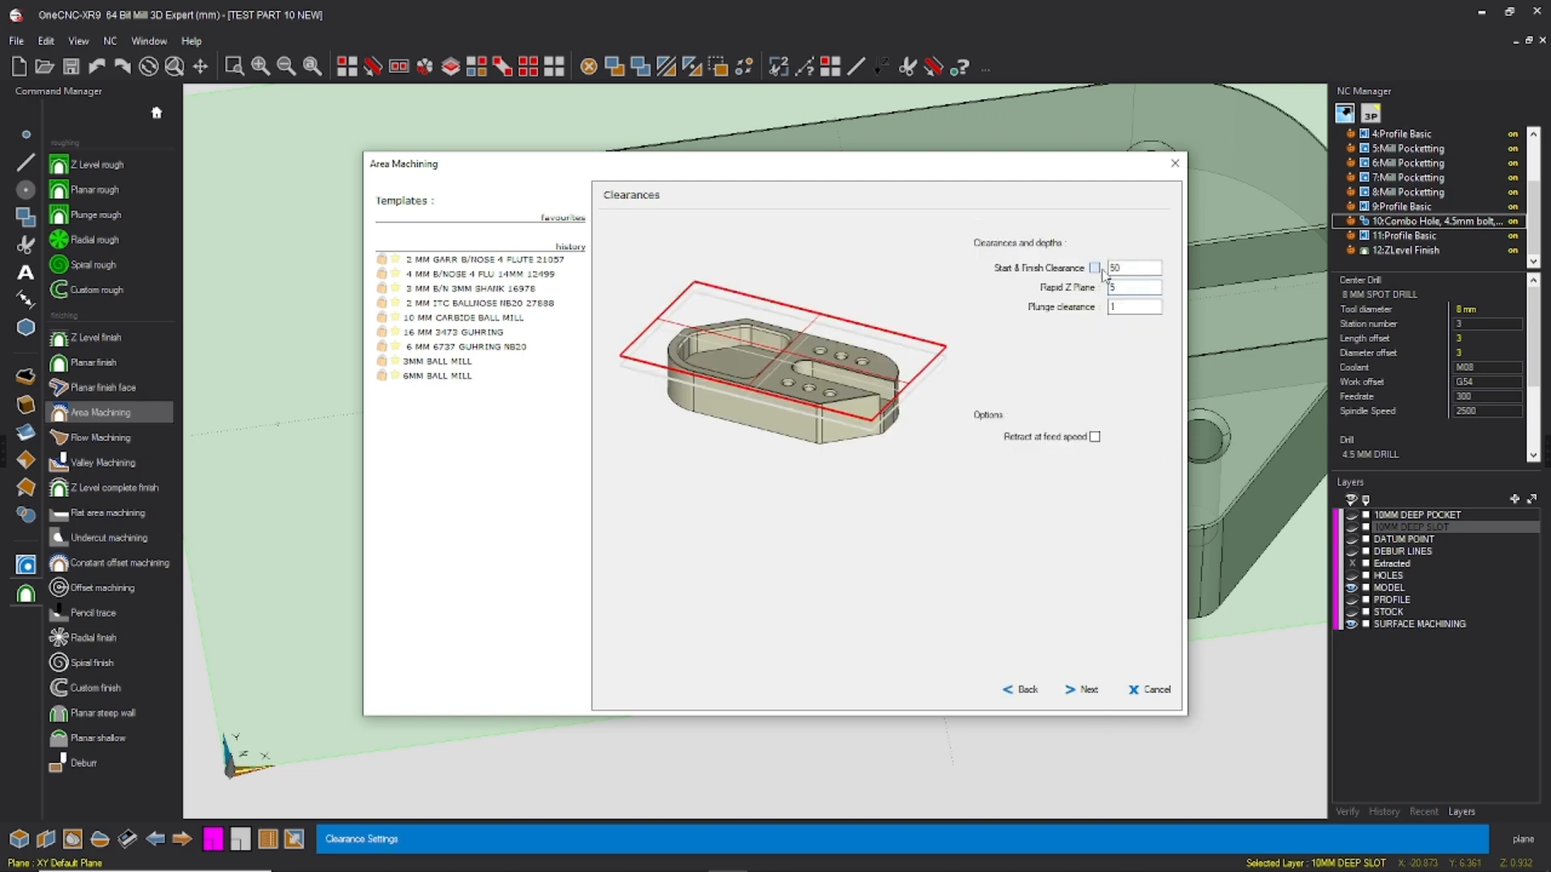
pyautogui.click(1095, 268)
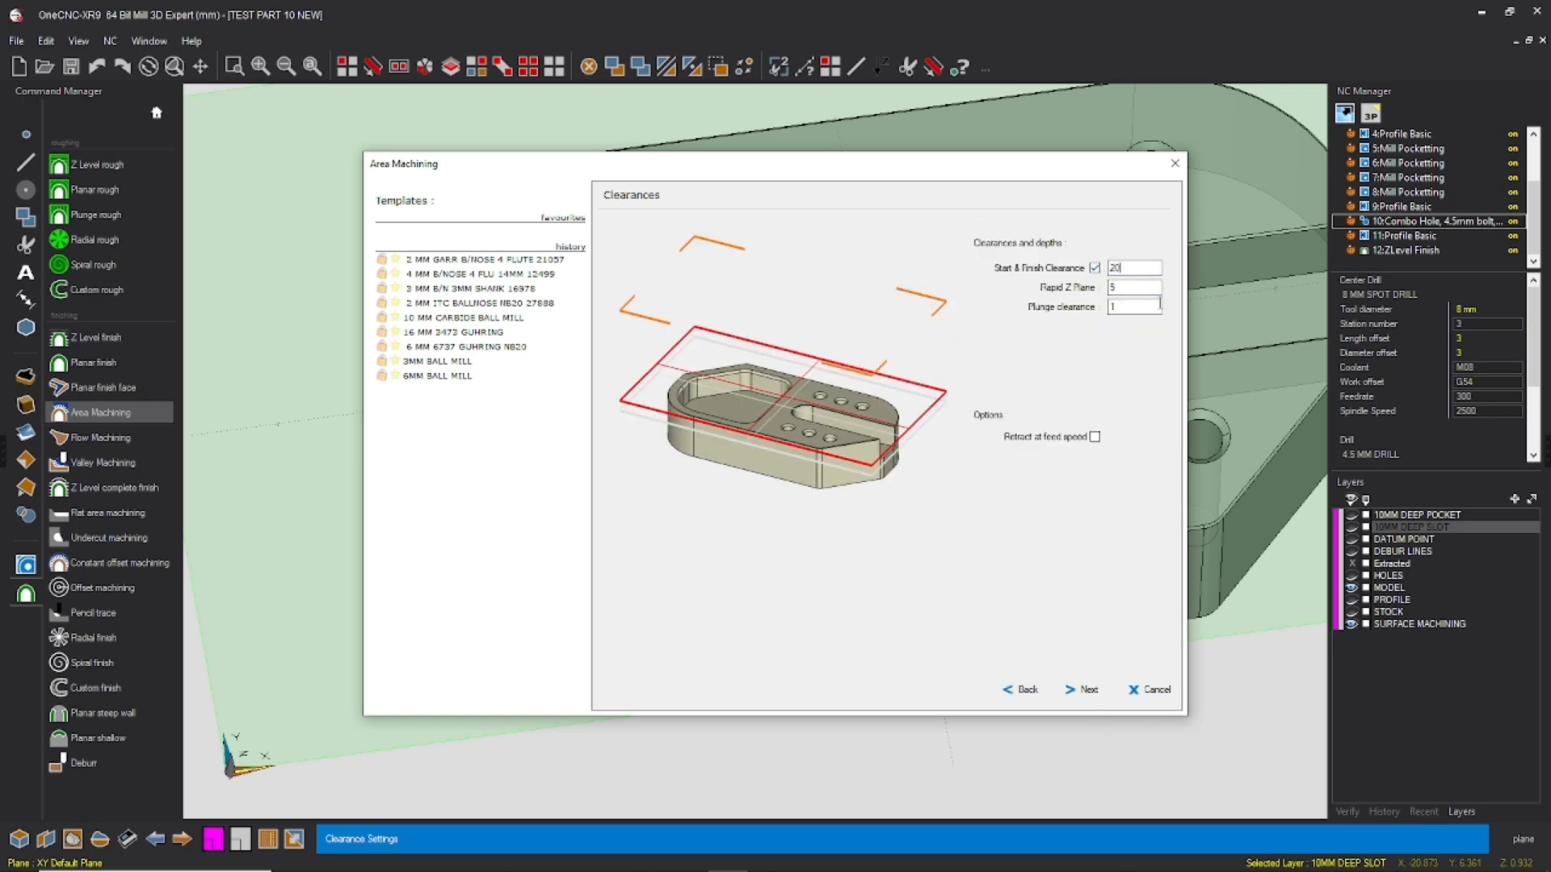
pyautogui.press('Tab')
pyautogui.write('2')
pyautogui.press('Tab')
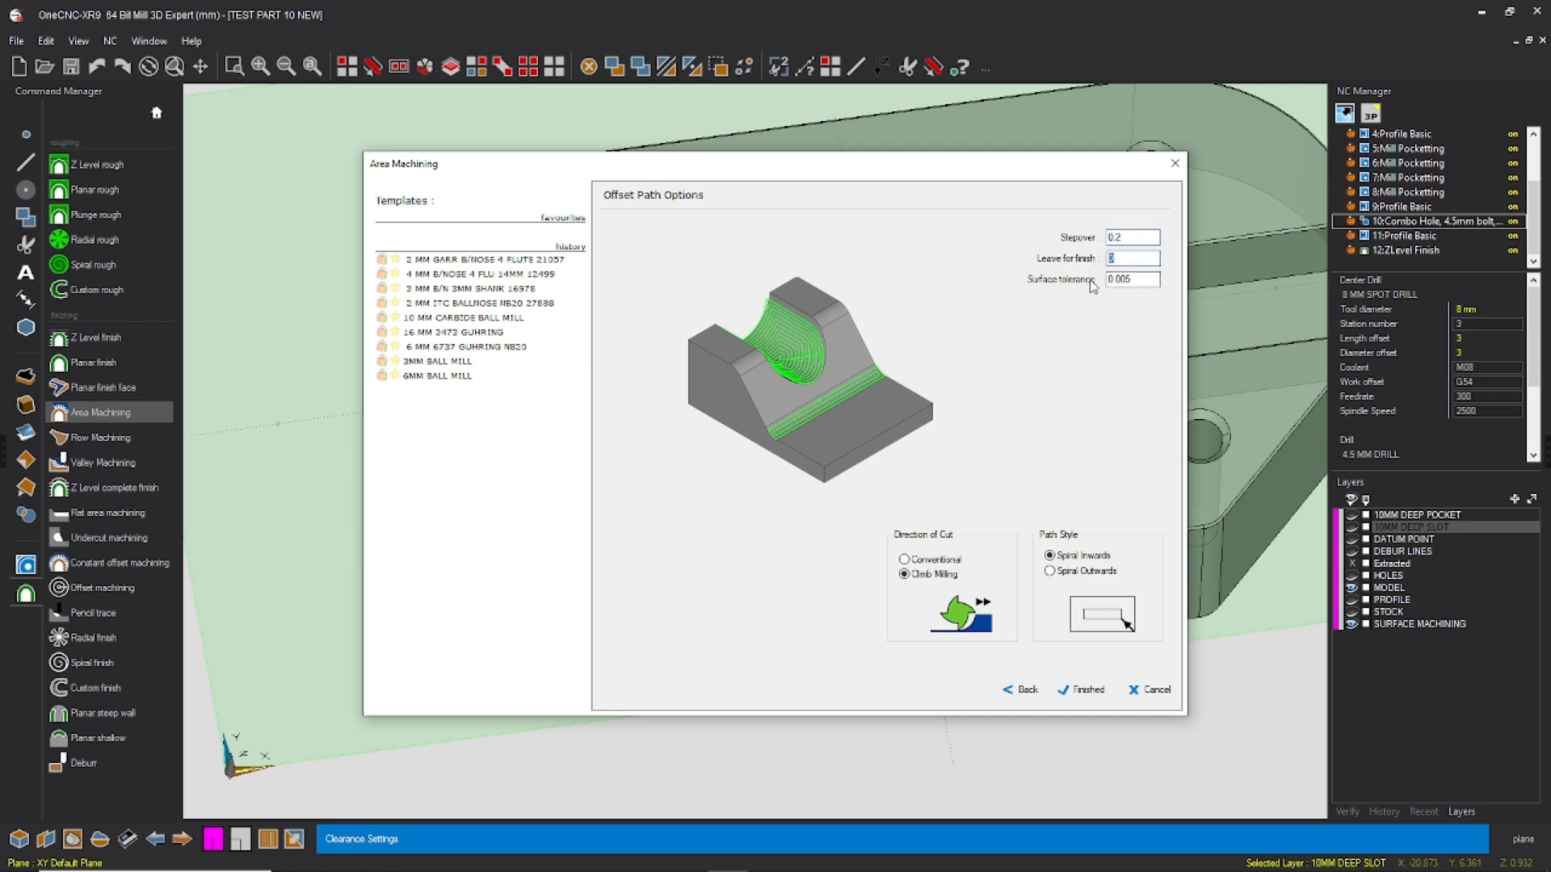
# Step: Generate the area machining with 0.2 stepover, 0.005 surface tolerance, climb milling and Spiral Inwards, and save the part file
pyautogui.click(1083, 690)
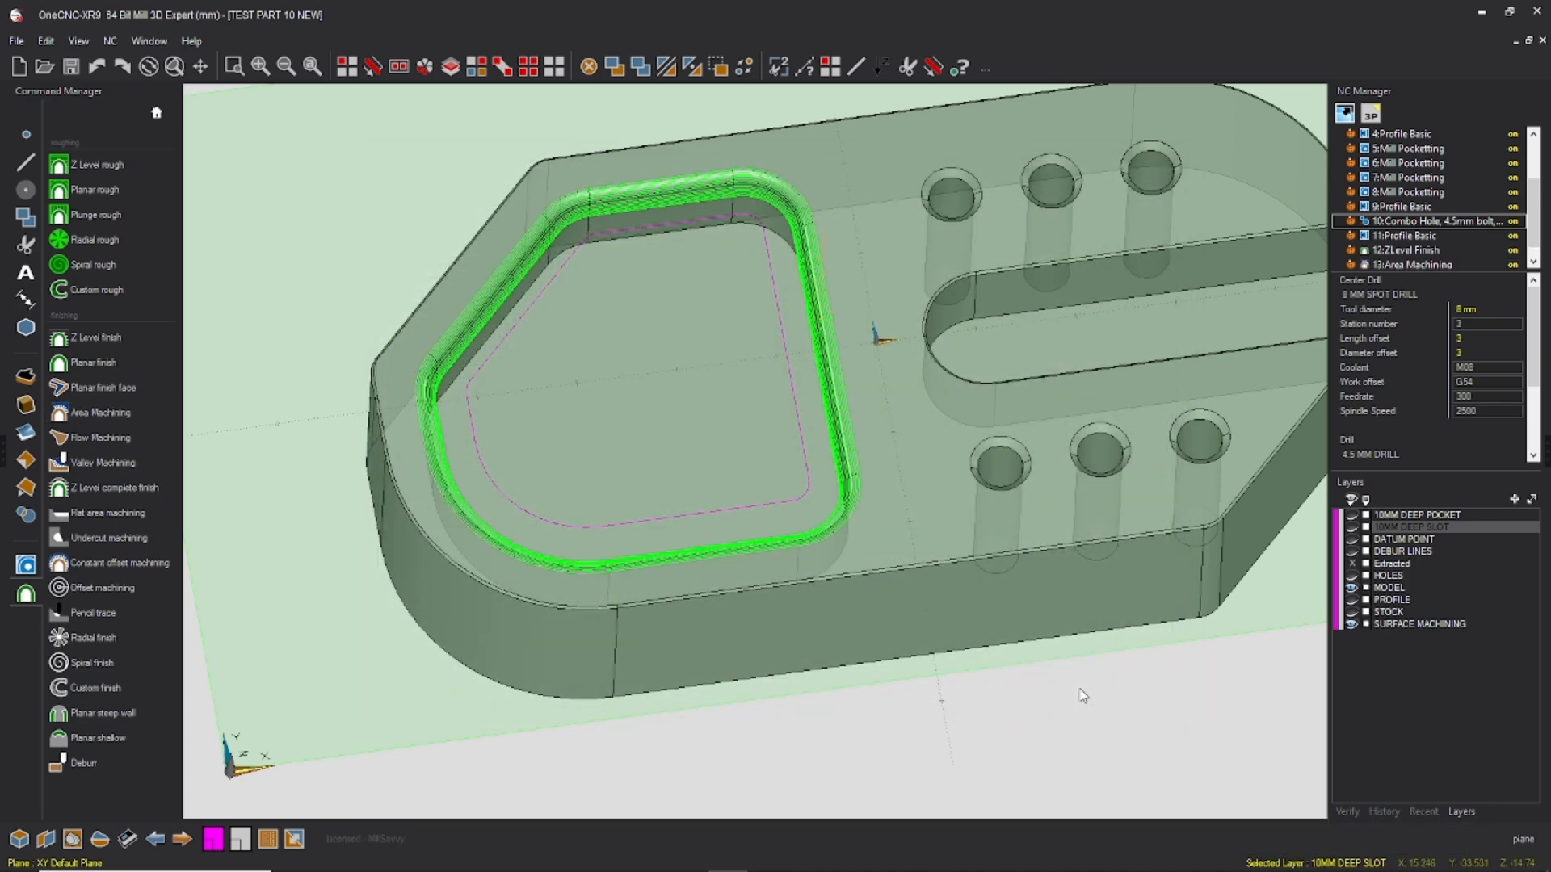
pyautogui.click(15, 45)
pyautogui.click(68, 145)
pyautogui.scroll(-2, 897, 341)
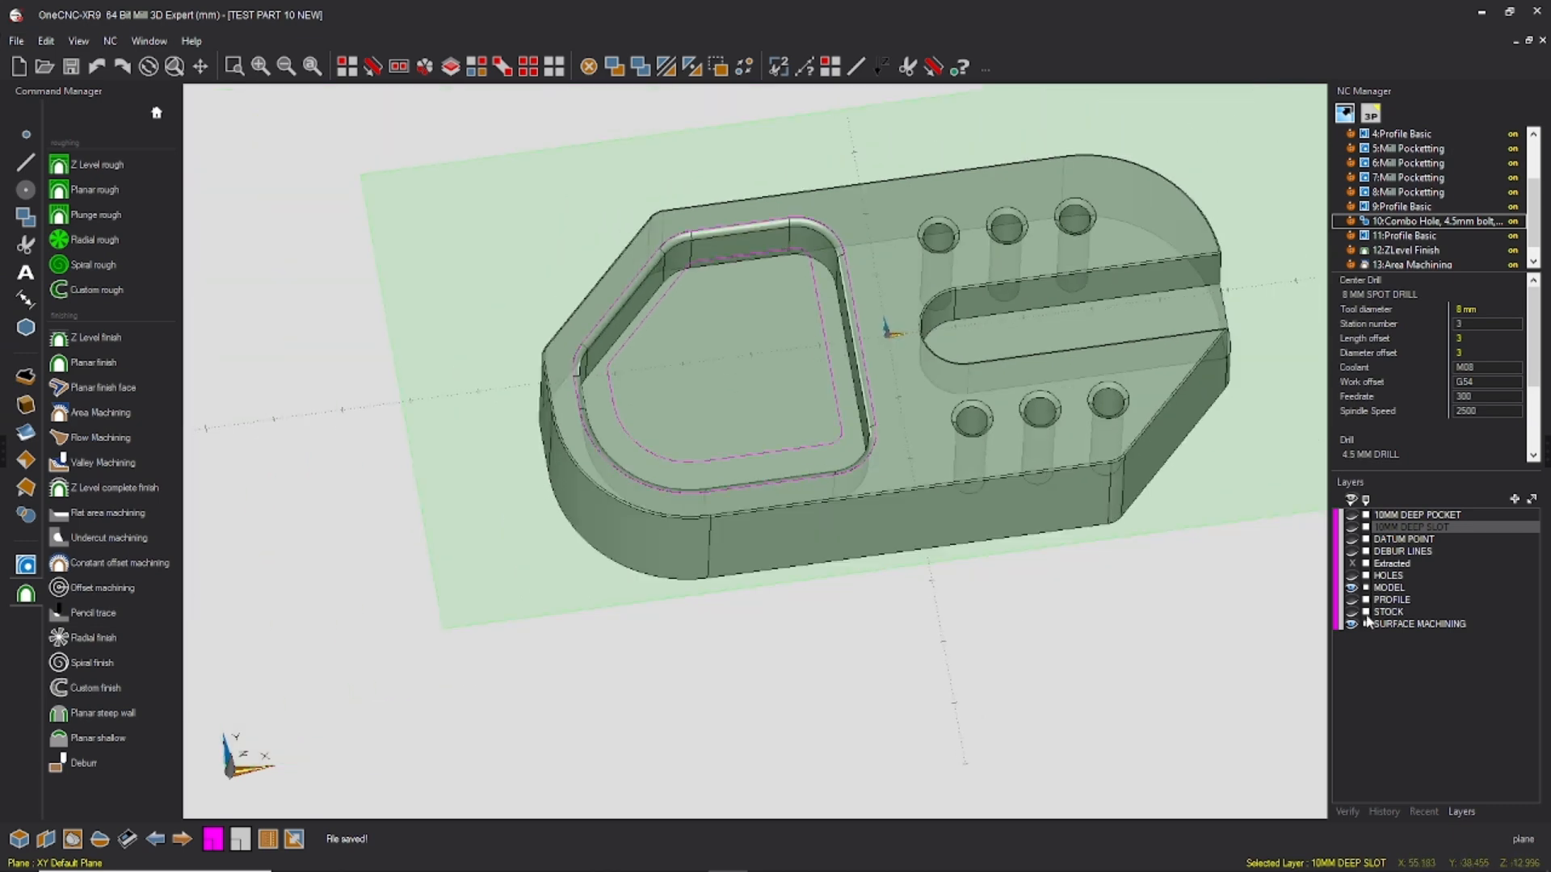
# Step: Show the STOCK layer and start a solid simulation of the whole toolpath group, using a picked boundary as the stock
pyautogui.scroll(-2, 799, 311)
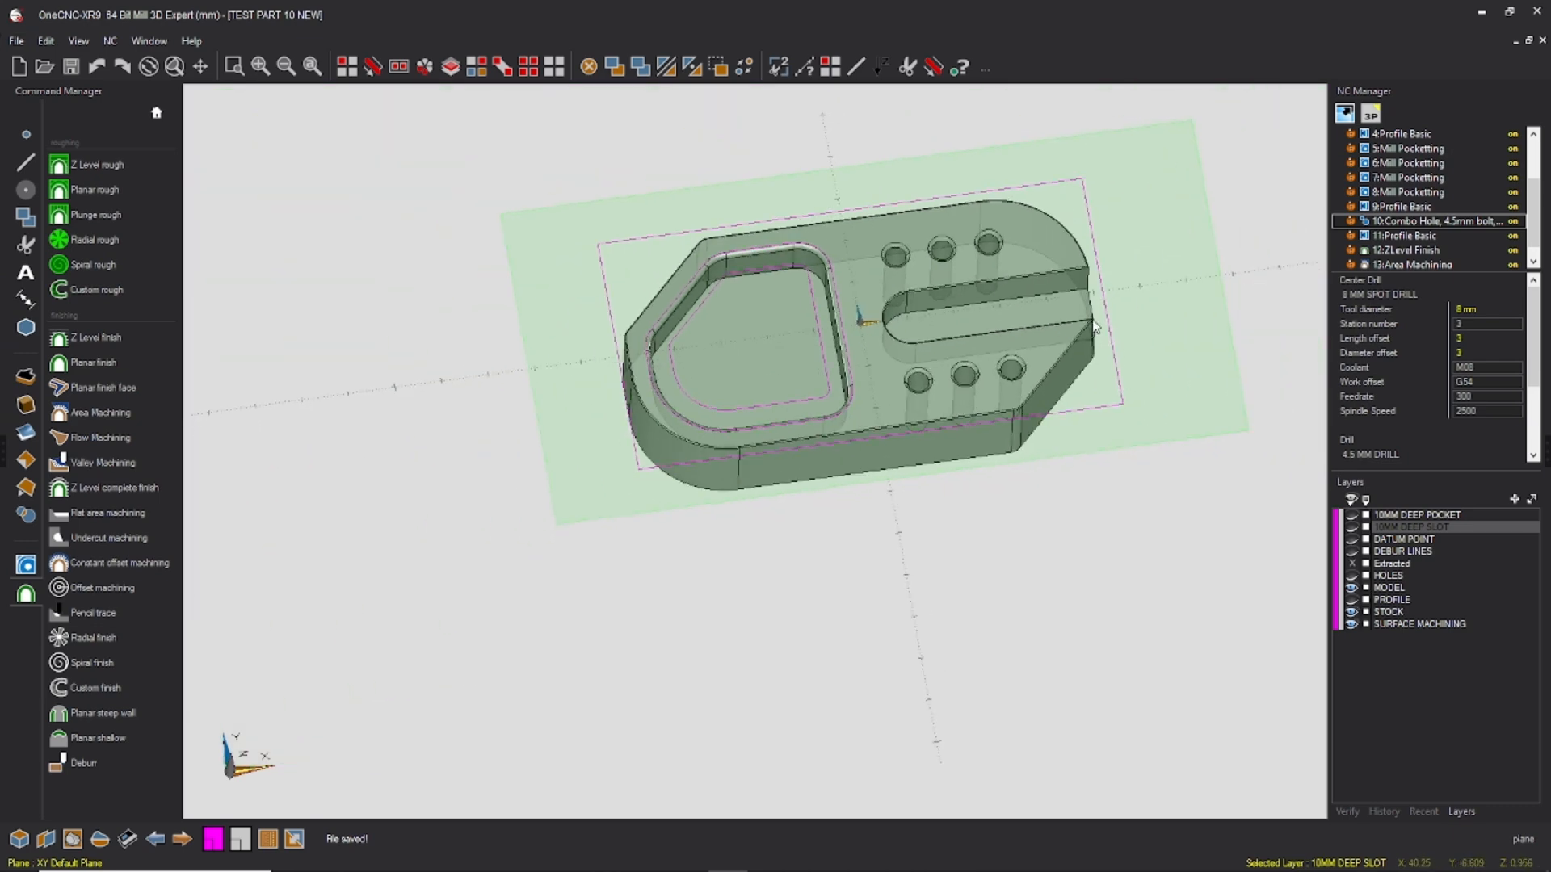
pyautogui.rightClick(1398, 148)
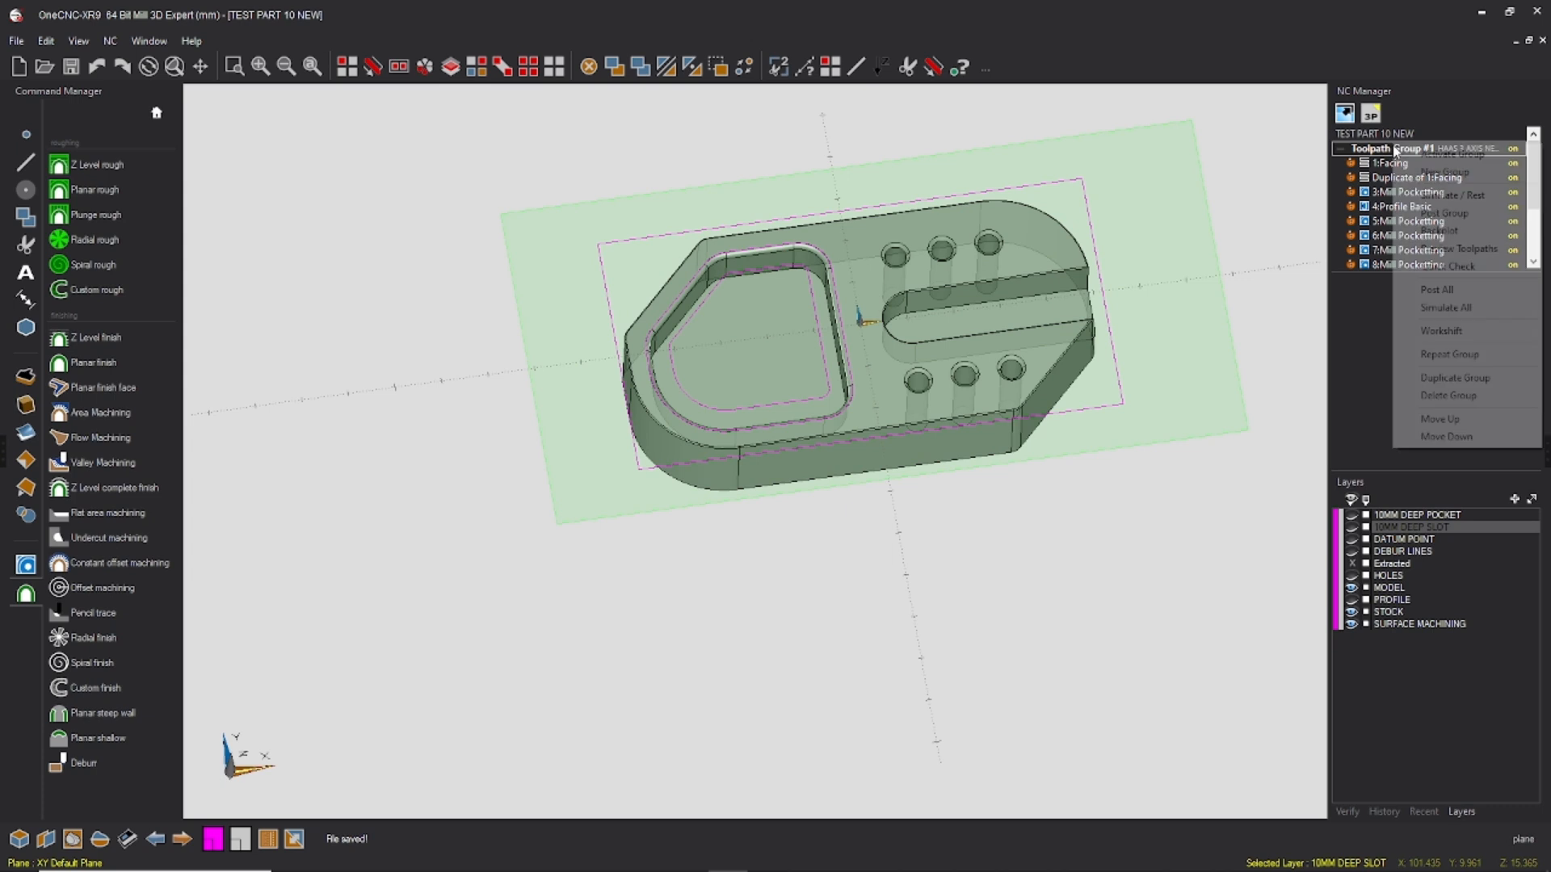
pyautogui.click(1446, 197)
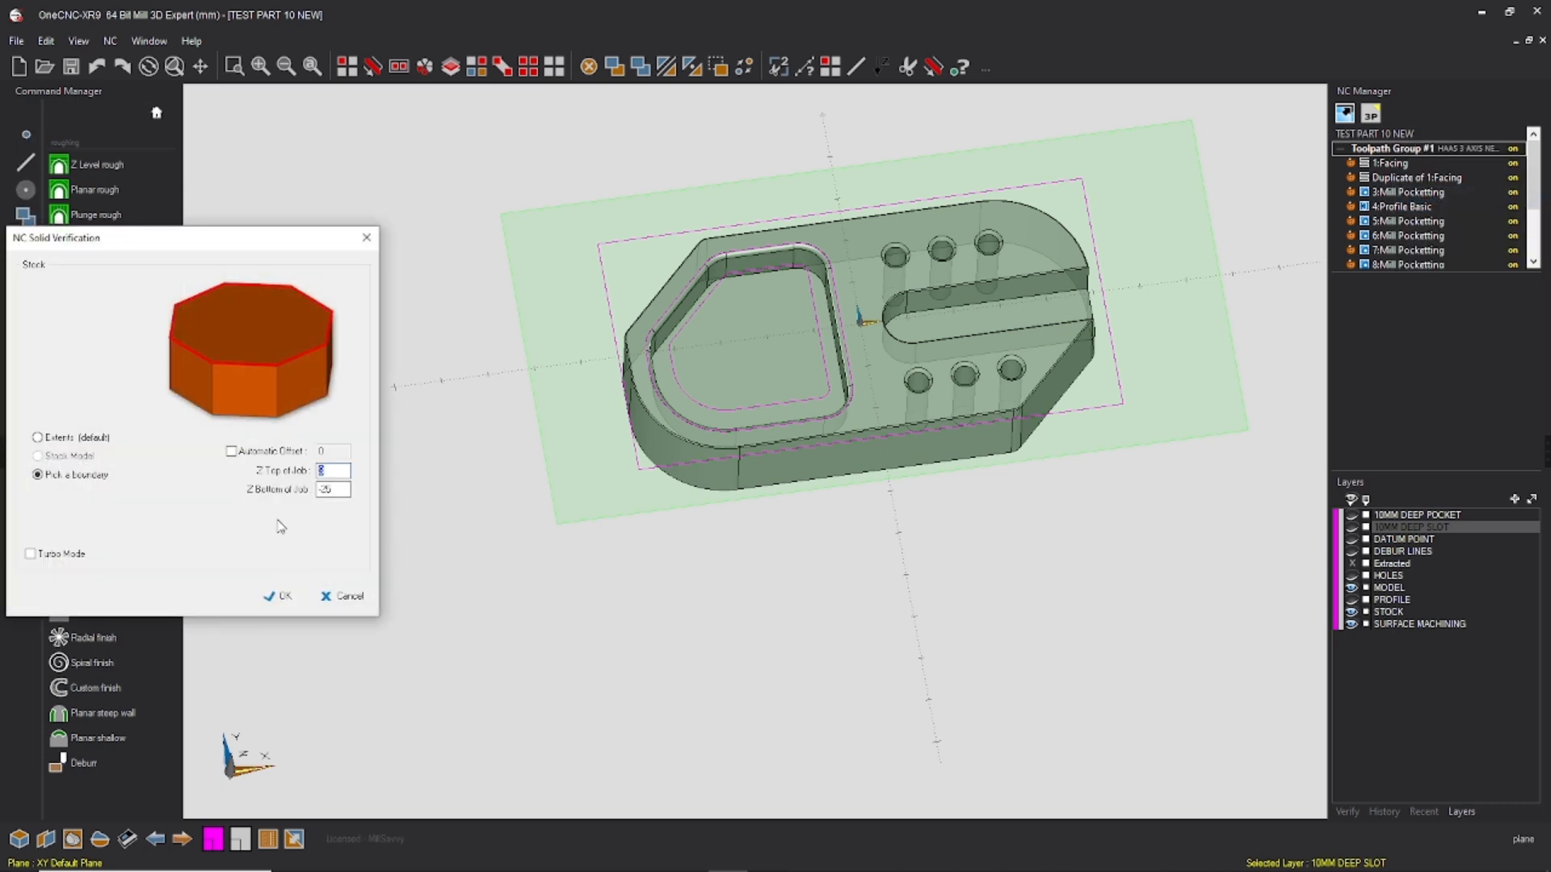
pyautogui.click(288, 599)
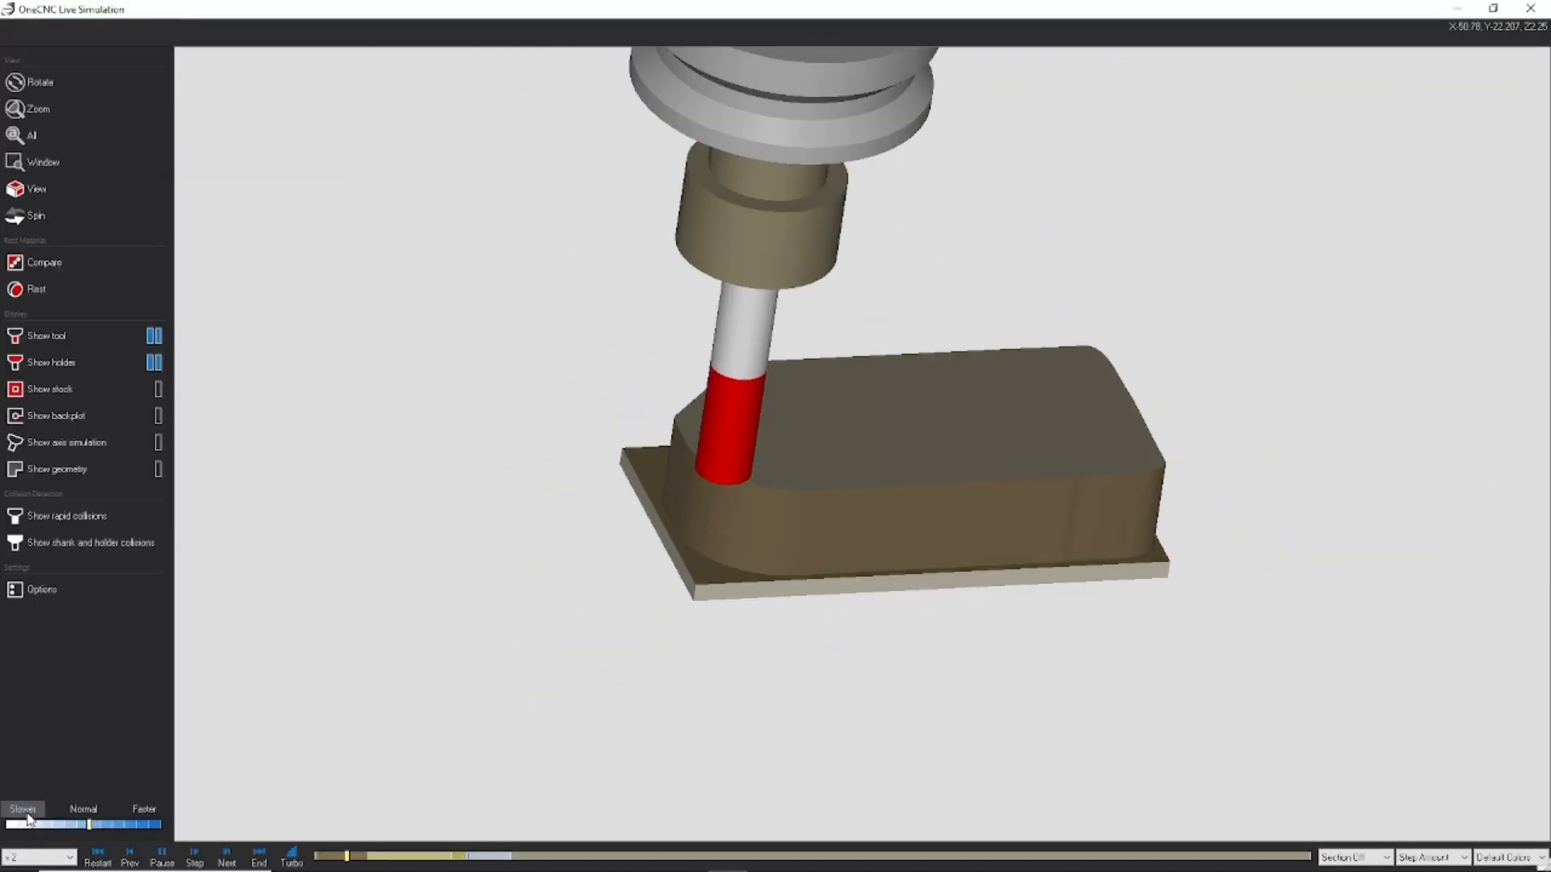
# Step: Restart the machining simulation from the beginning and set its playback speed to /2
pyautogui.click(44, 824)
pyautogui.click(98, 858)
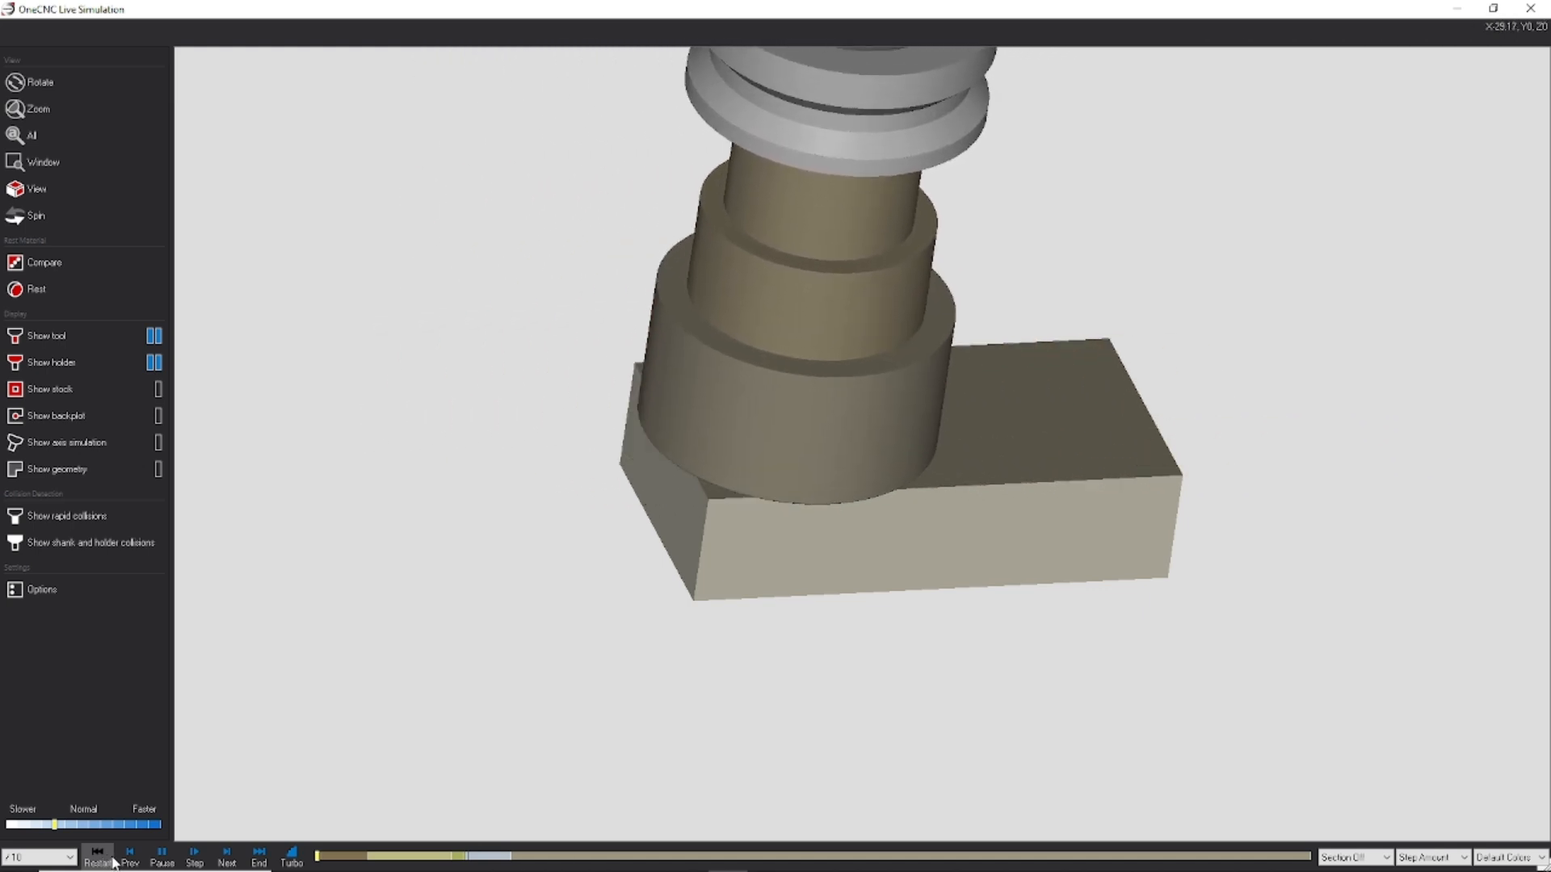
pyautogui.click(147, 810)
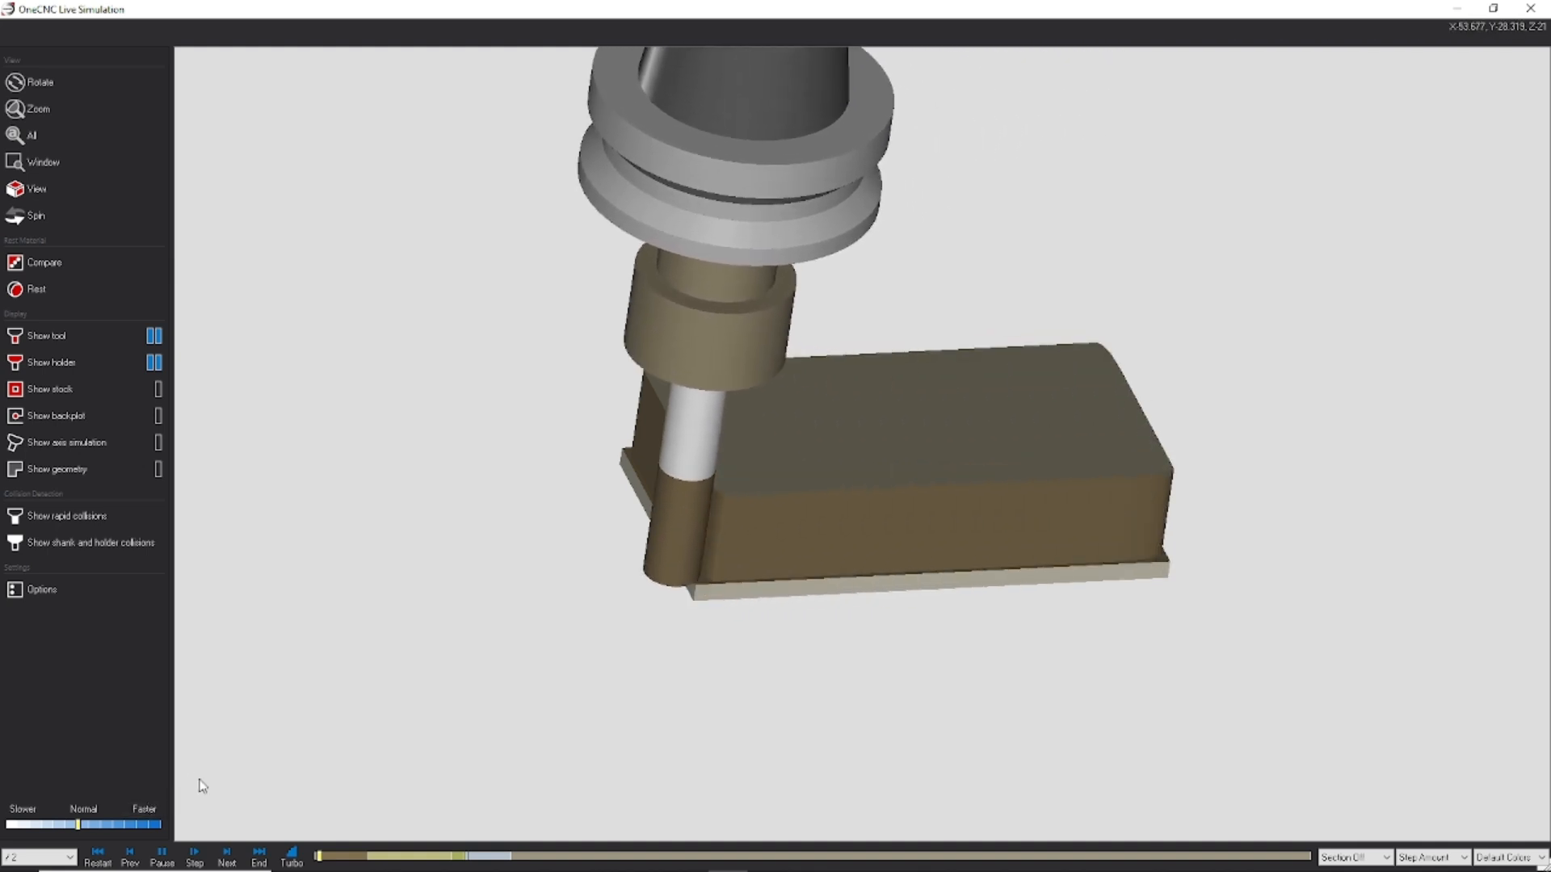
# Step: Try hiding the tool holder in the simulation, and set it to translucent so the cut remains visible
pyautogui.moveTo(690, 507); pyautogui.dragTo(751, 429, button='middle')
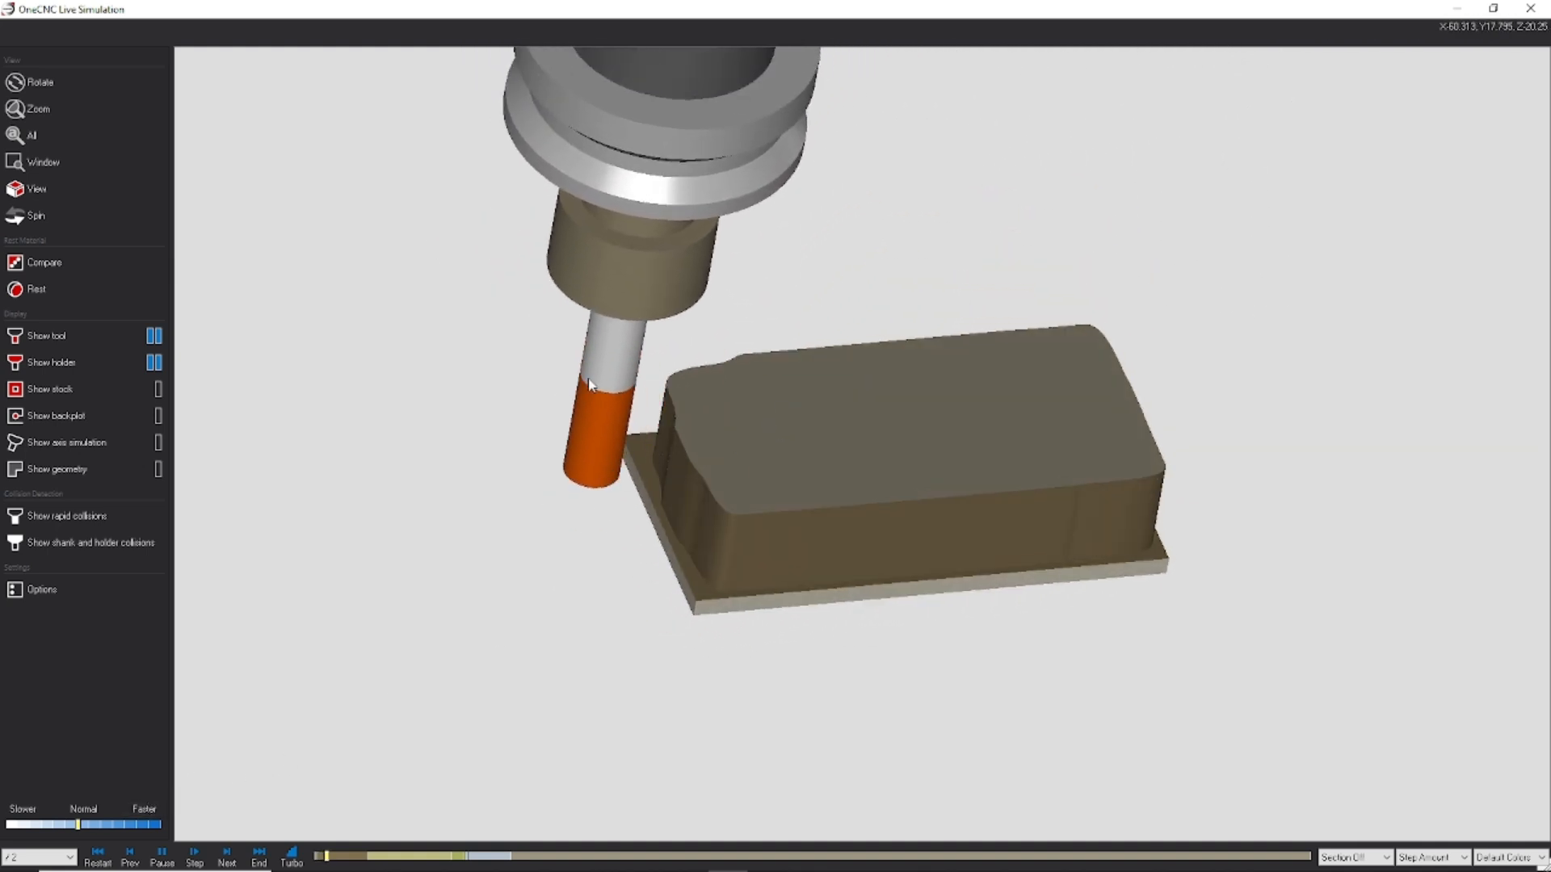
pyautogui.moveTo(816, 64); pyautogui.dragTo(695, 267, button='middle')
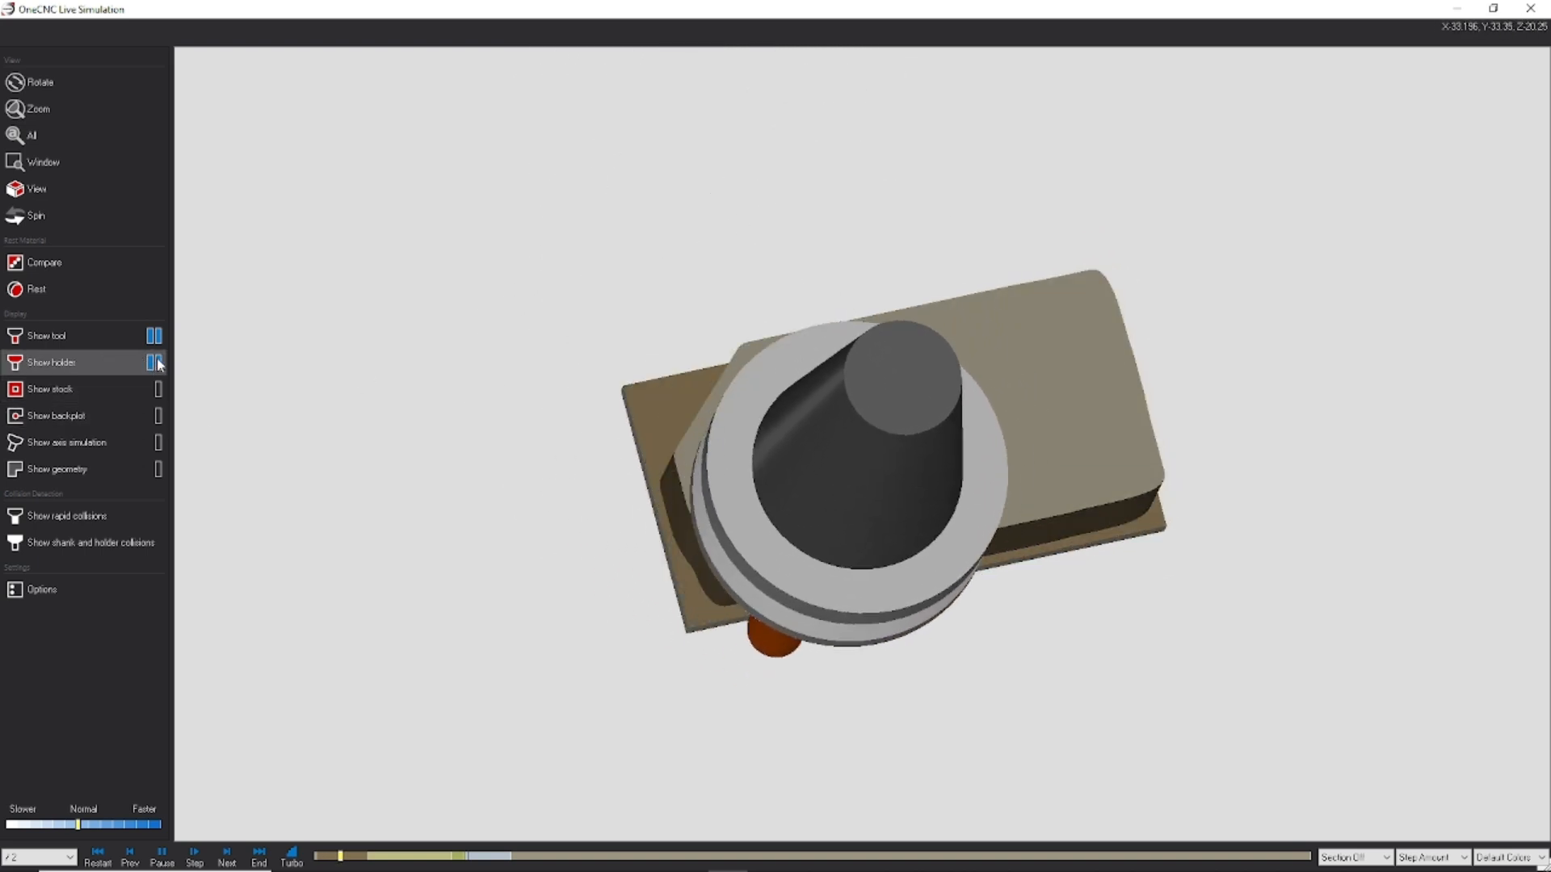
pyautogui.click(157, 363)
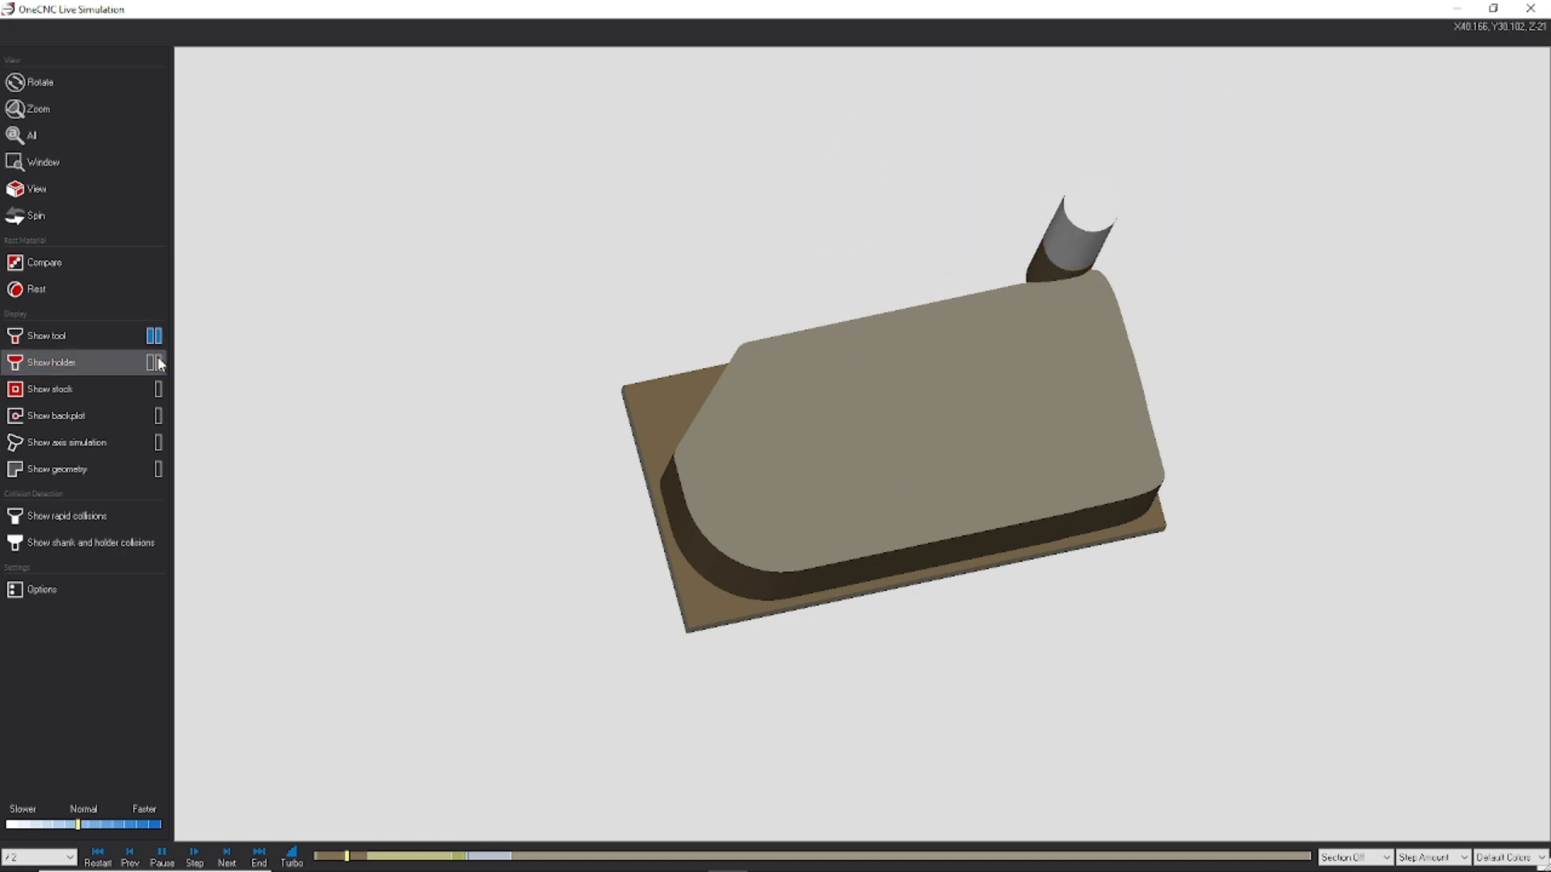
pyautogui.click(159, 364)
pyautogui.click(159, 364)
pyautogui.moveTo(998, 323); pyautogui.dragTo(1010, 288, button='middle')
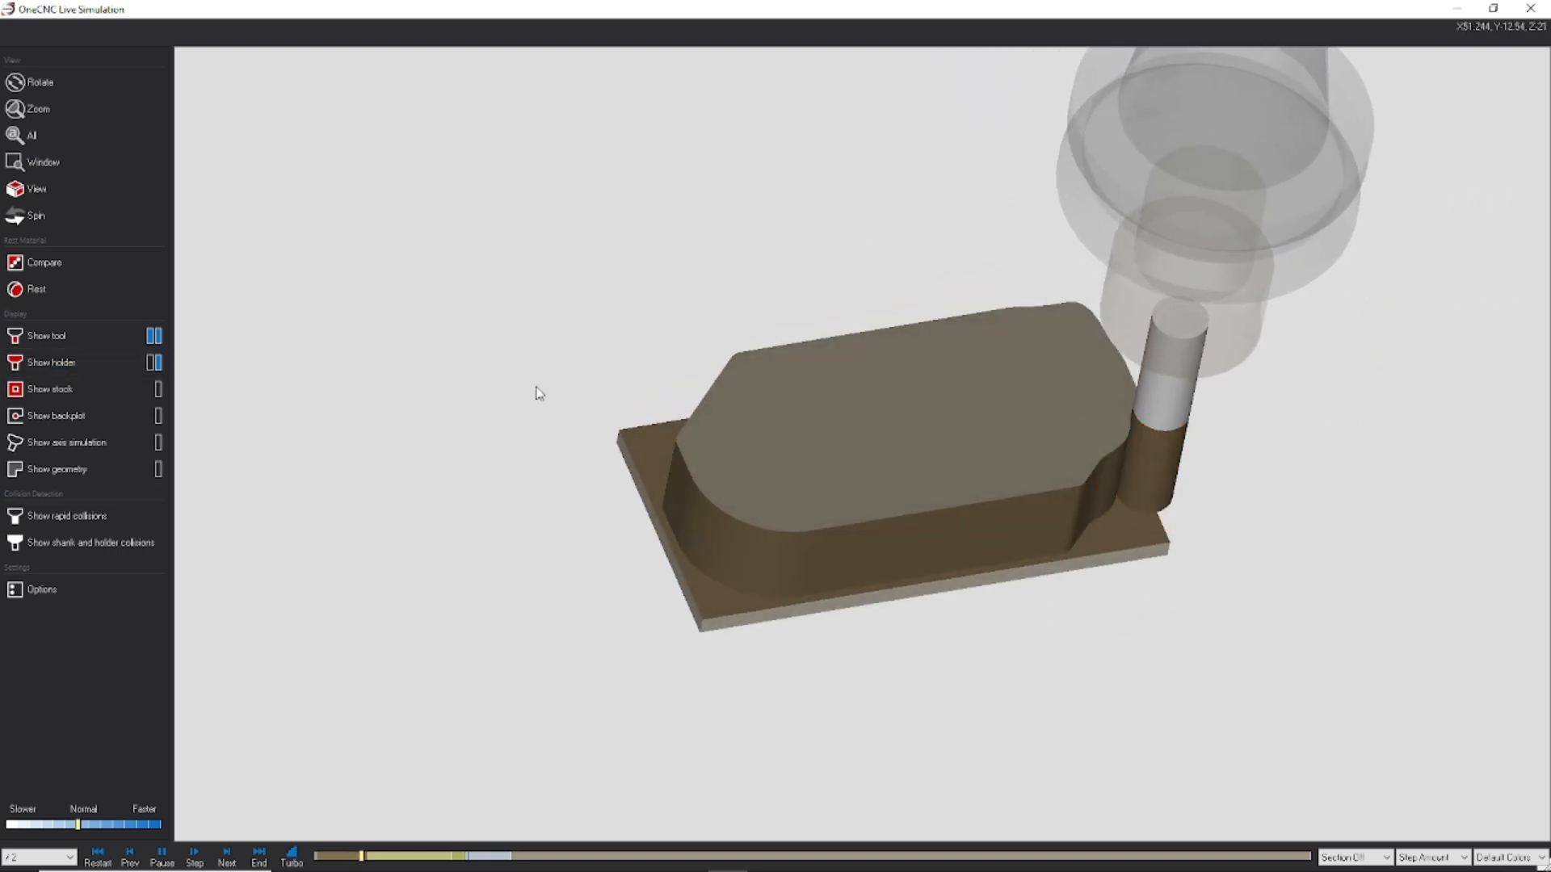
# Step: Cycle the cutting tool's display through its translucent and hidden states and return it to solid
pyautogui.click(153, 336)
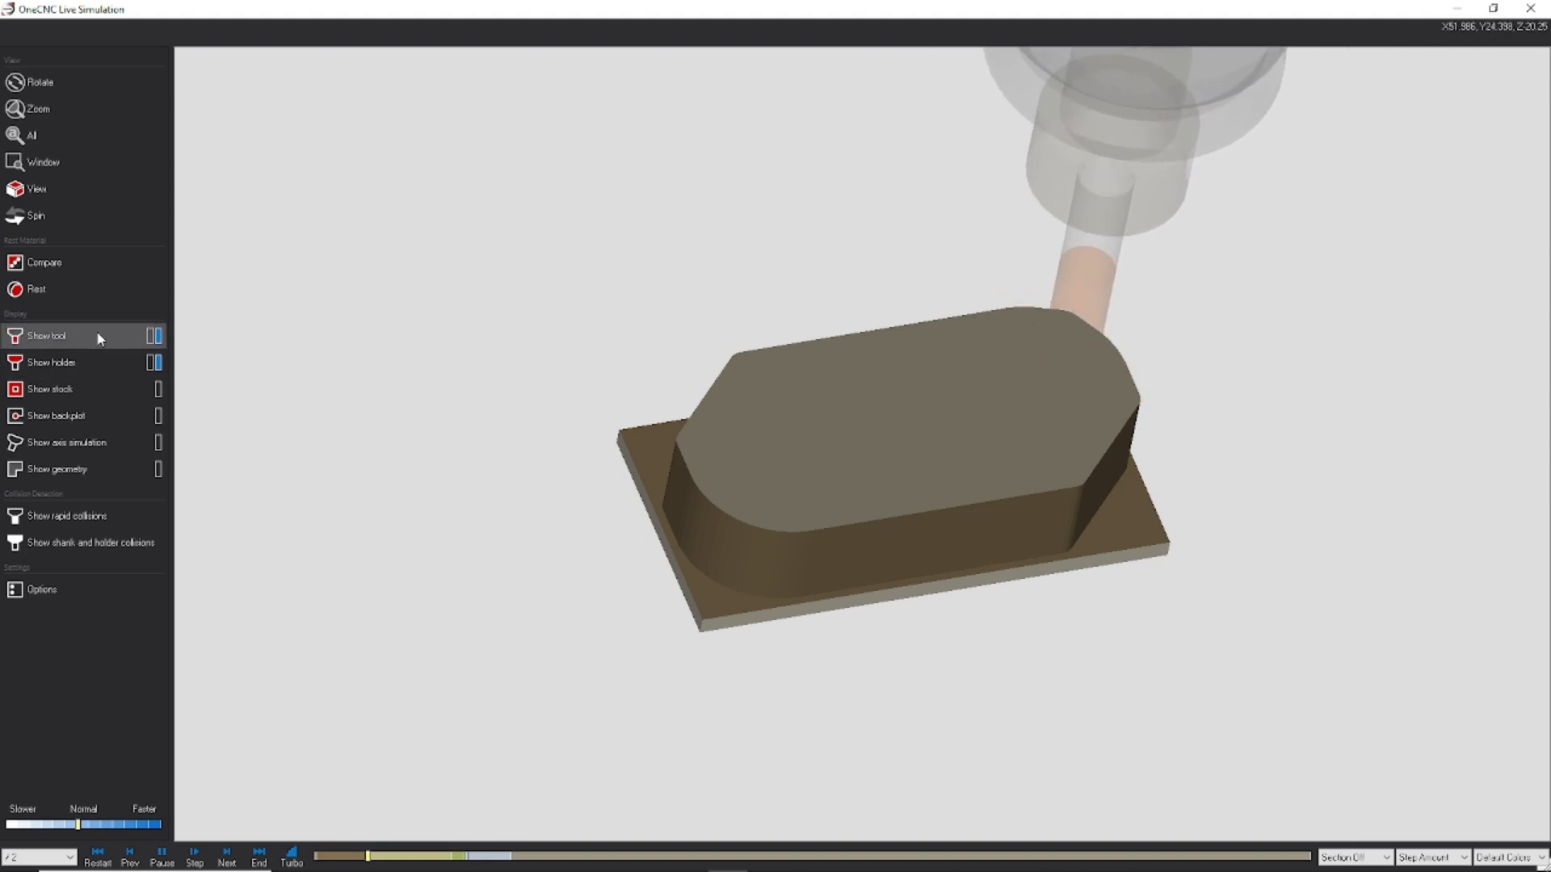
pyautogui.click(153, 337)
pyautogui.click(151, 338)
pyautogui.click(151, 338)
pyautogui.click(151, 338)
pyautogui.click(153, 338)
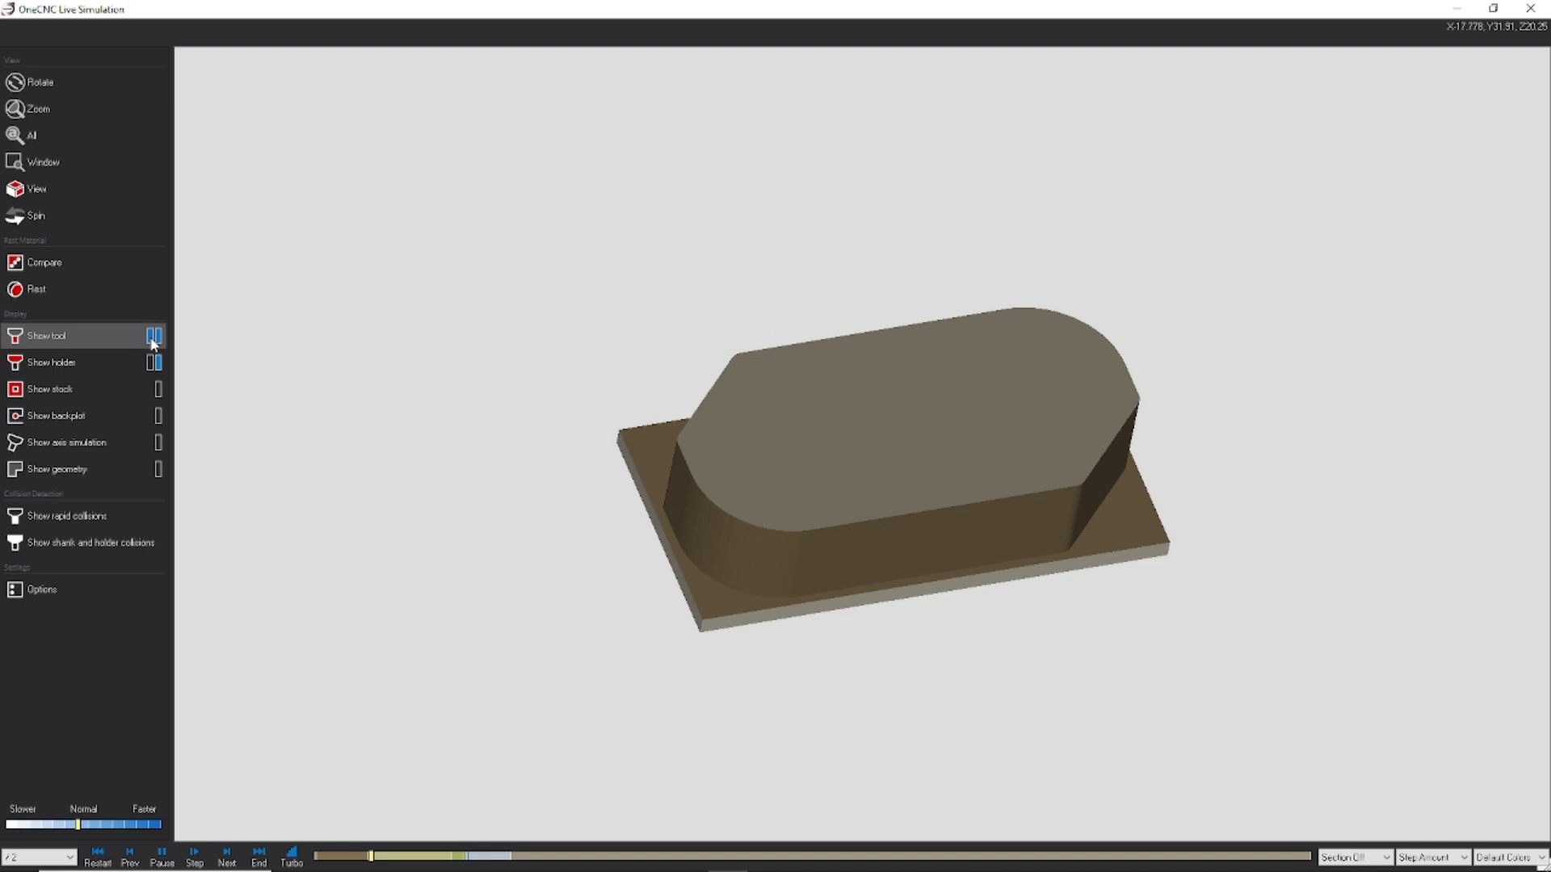
# Step: Slow the simulation to /10 to examine the pocket milling up close
pyautogui.scroll(2, 704, 432)
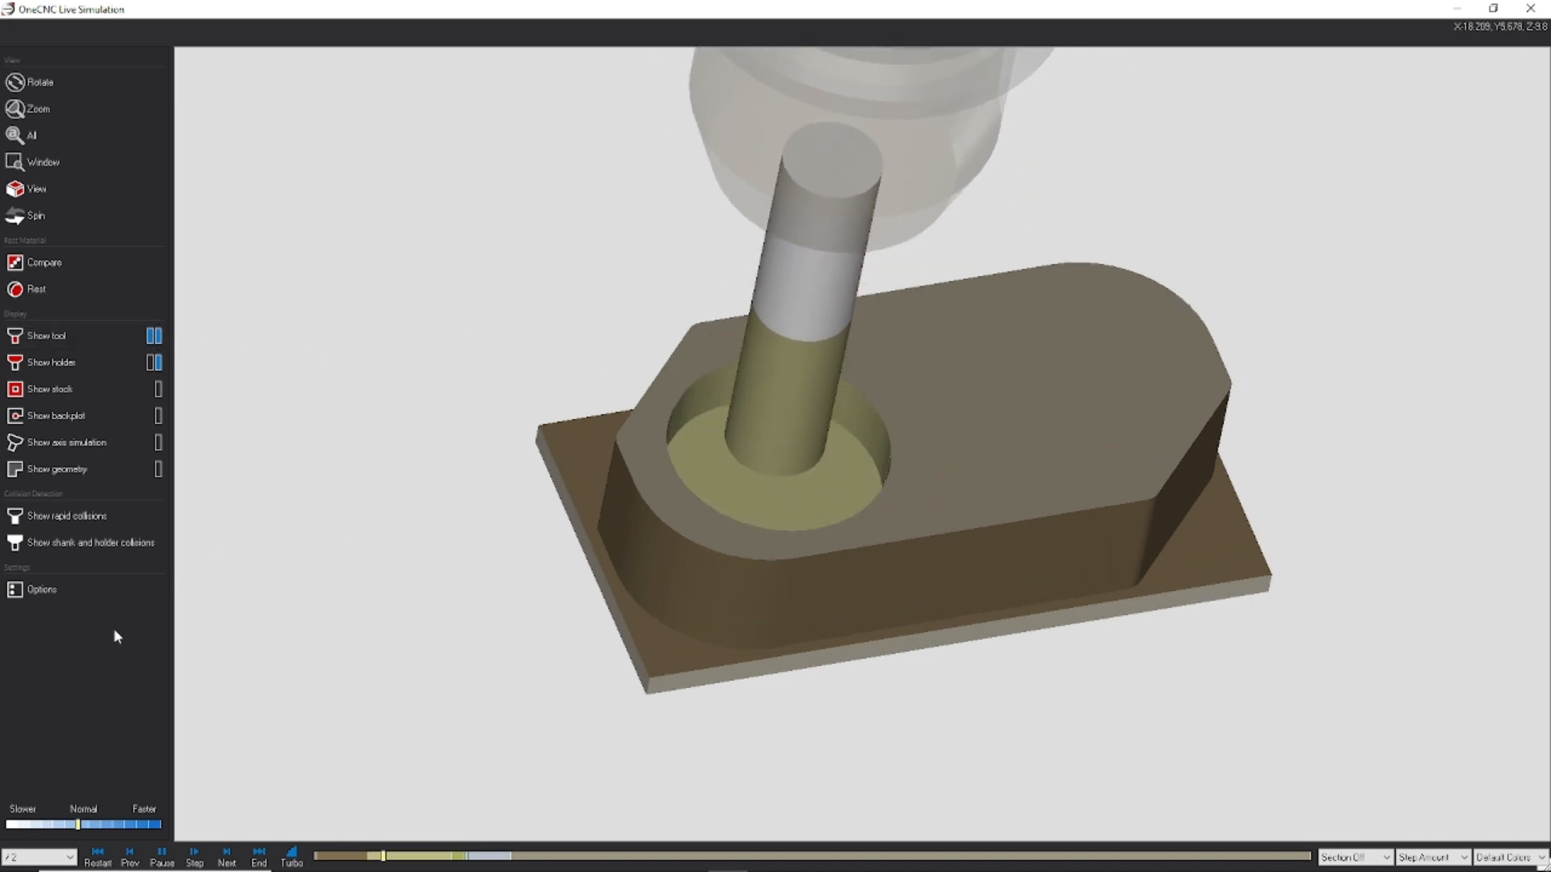
pyautogui.click(23, 811)
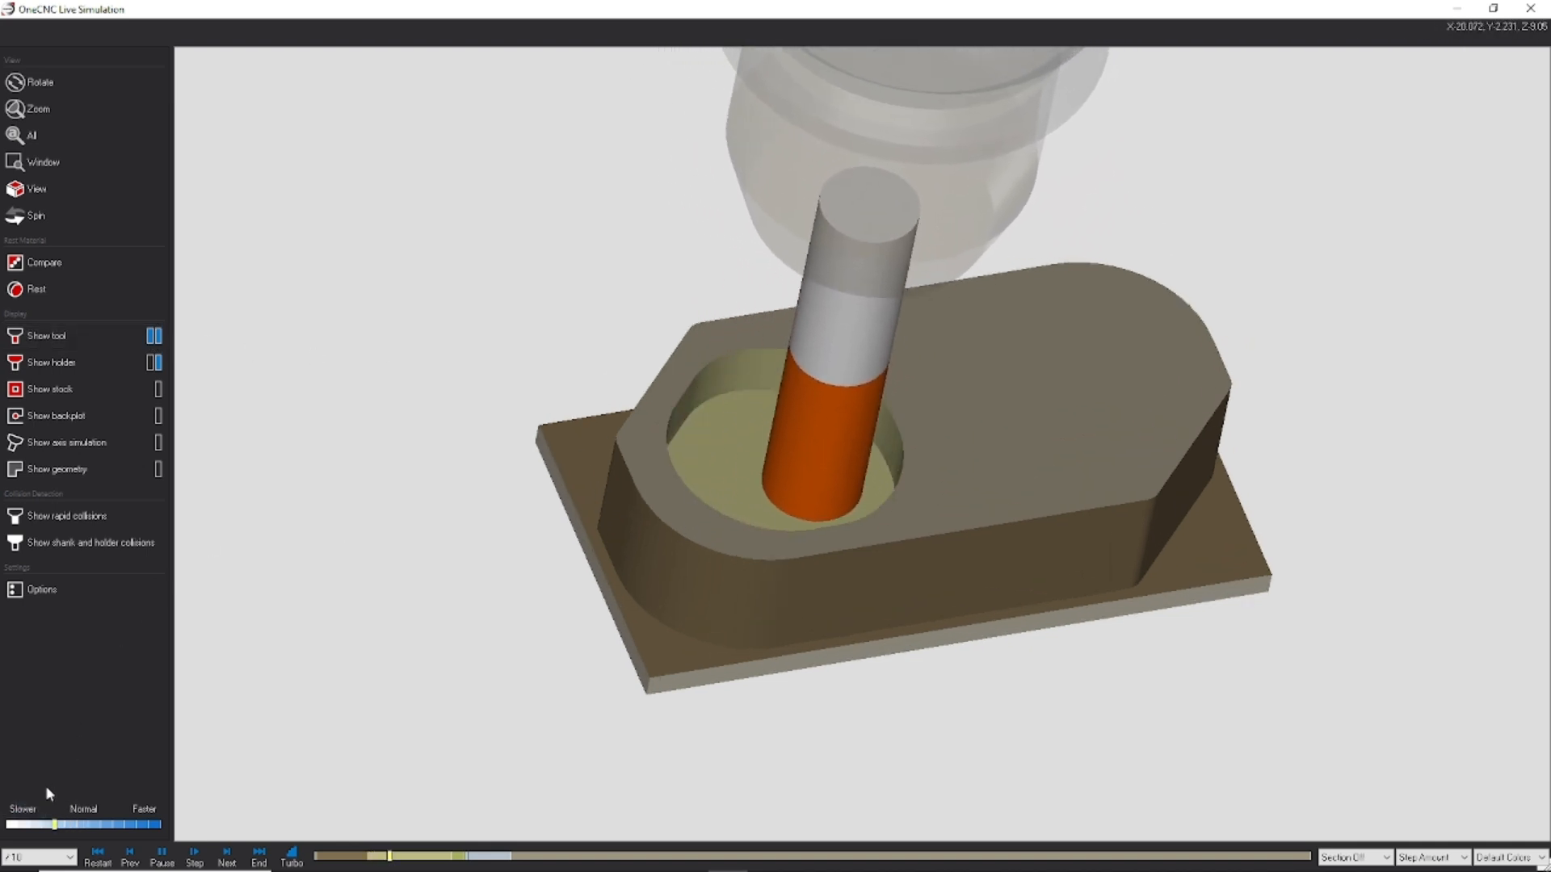
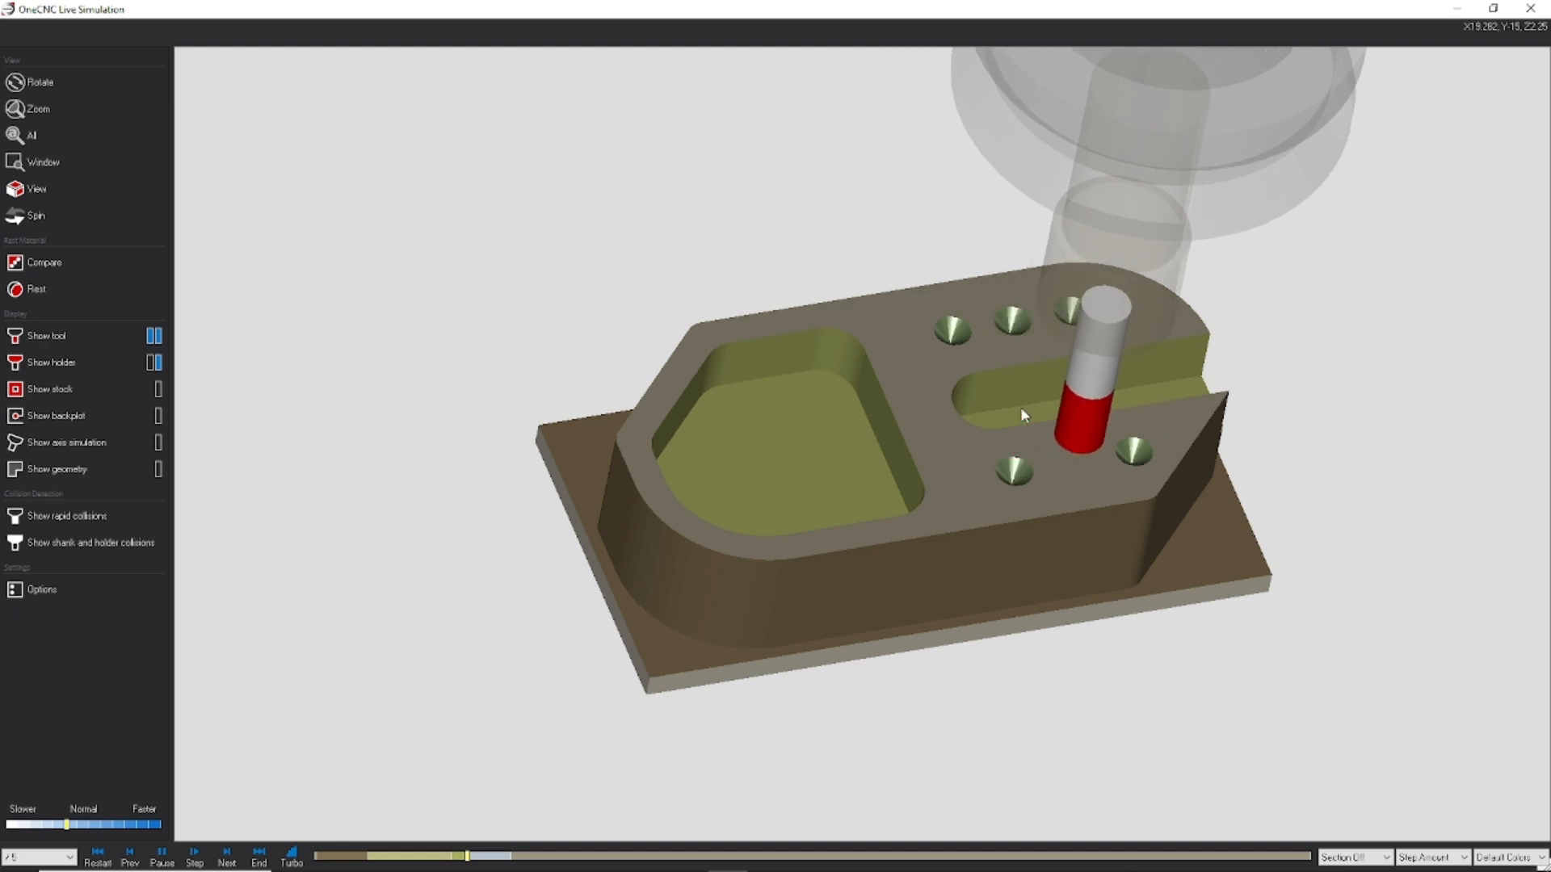
# Step: Raise the simulation playback to Default Speed and then to x2 to watch the remaining operations up close
pyautogui.click(148, 808)
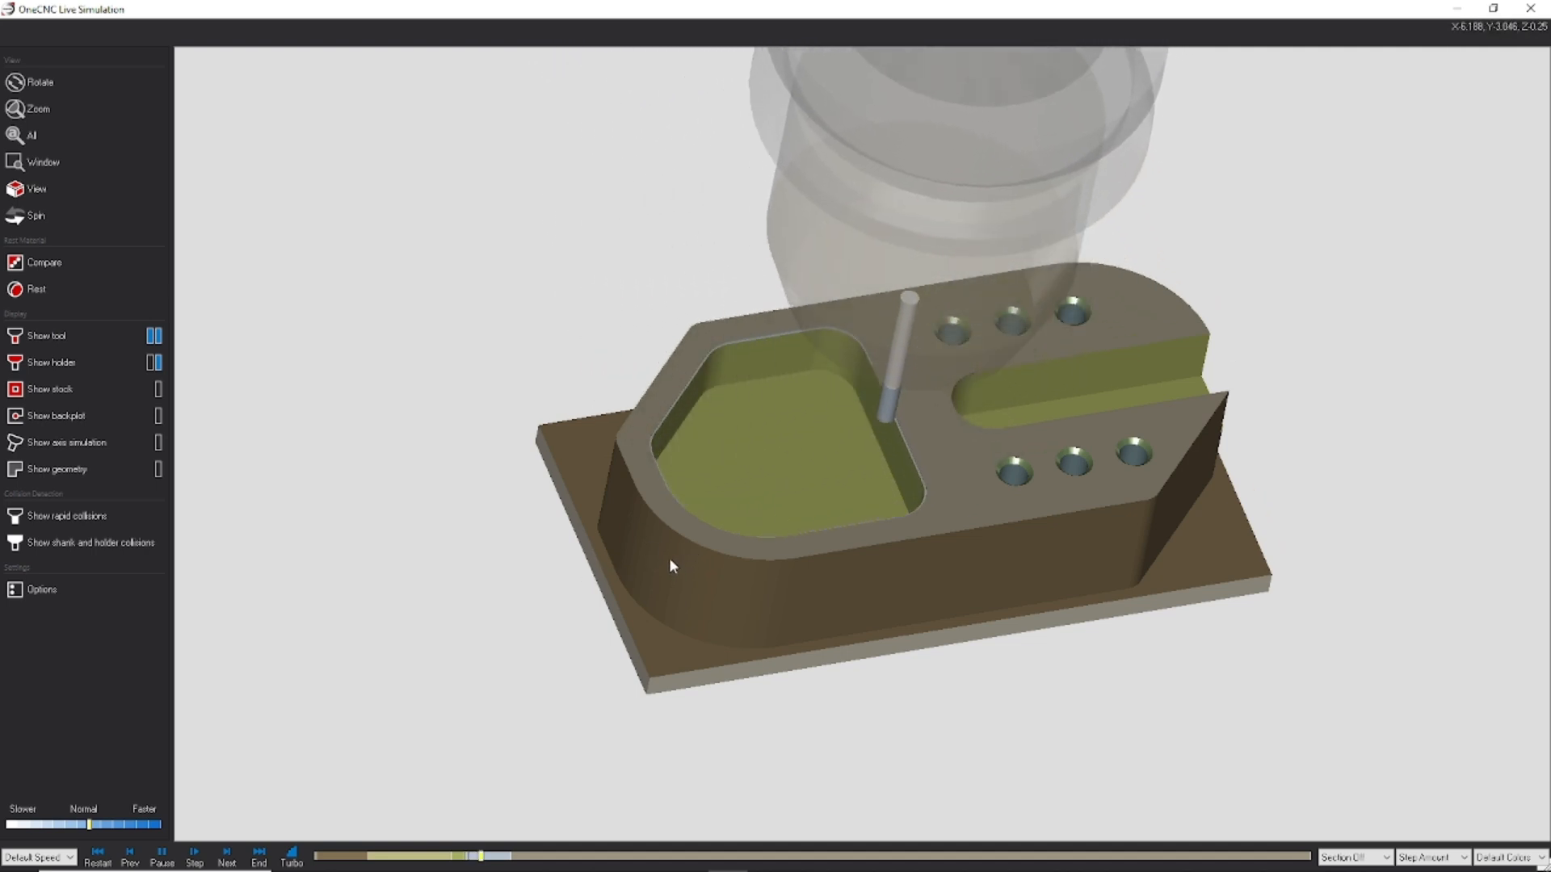
pyautogui.scroll(5, 811, 484)
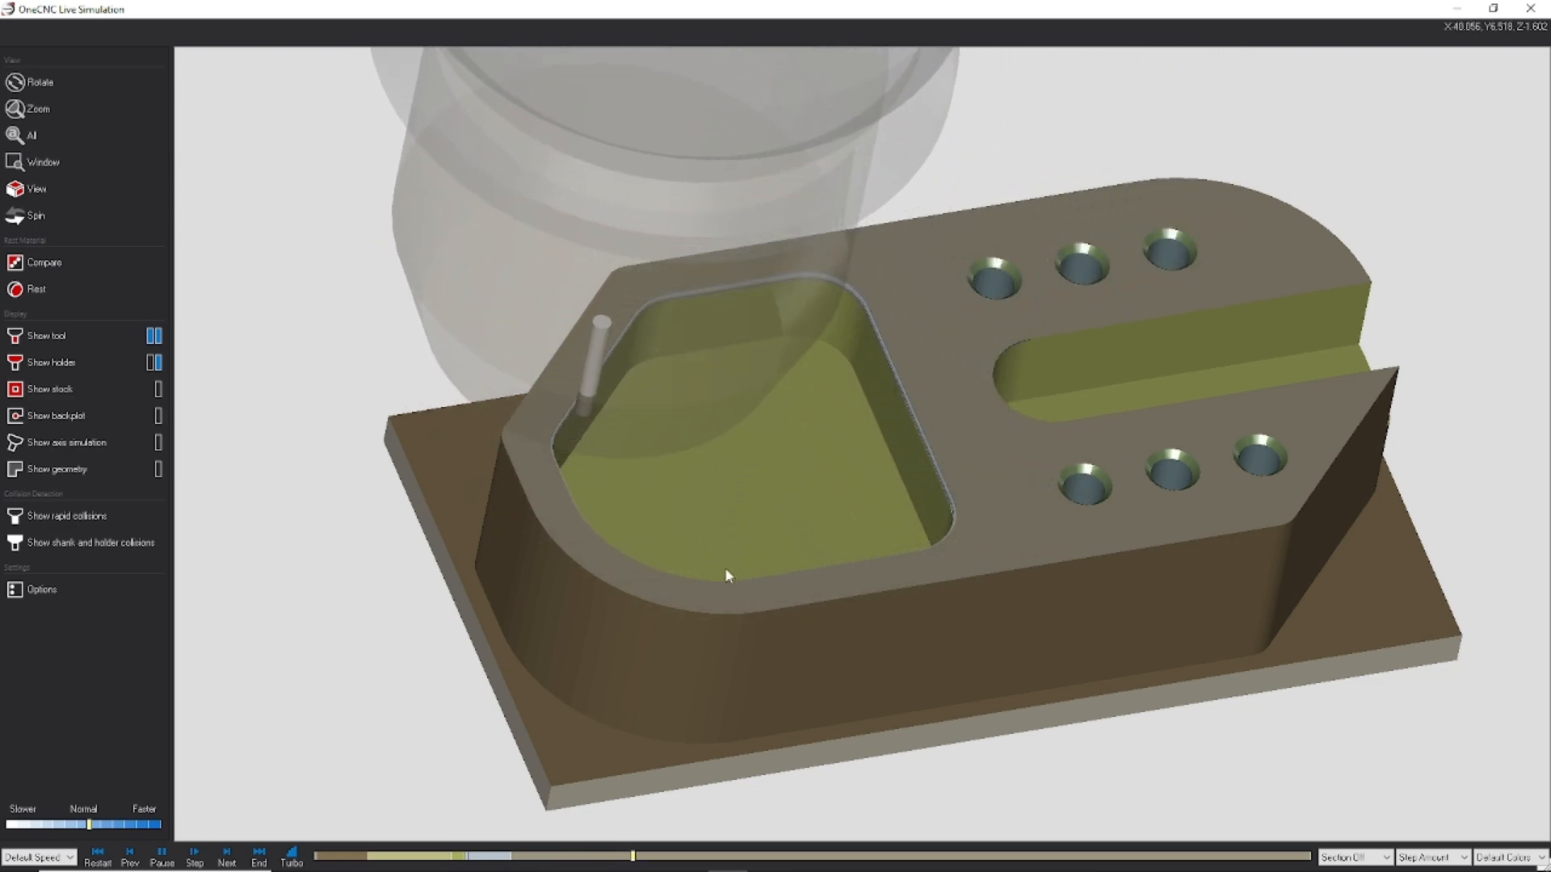
pyautogui.click(143, 810)
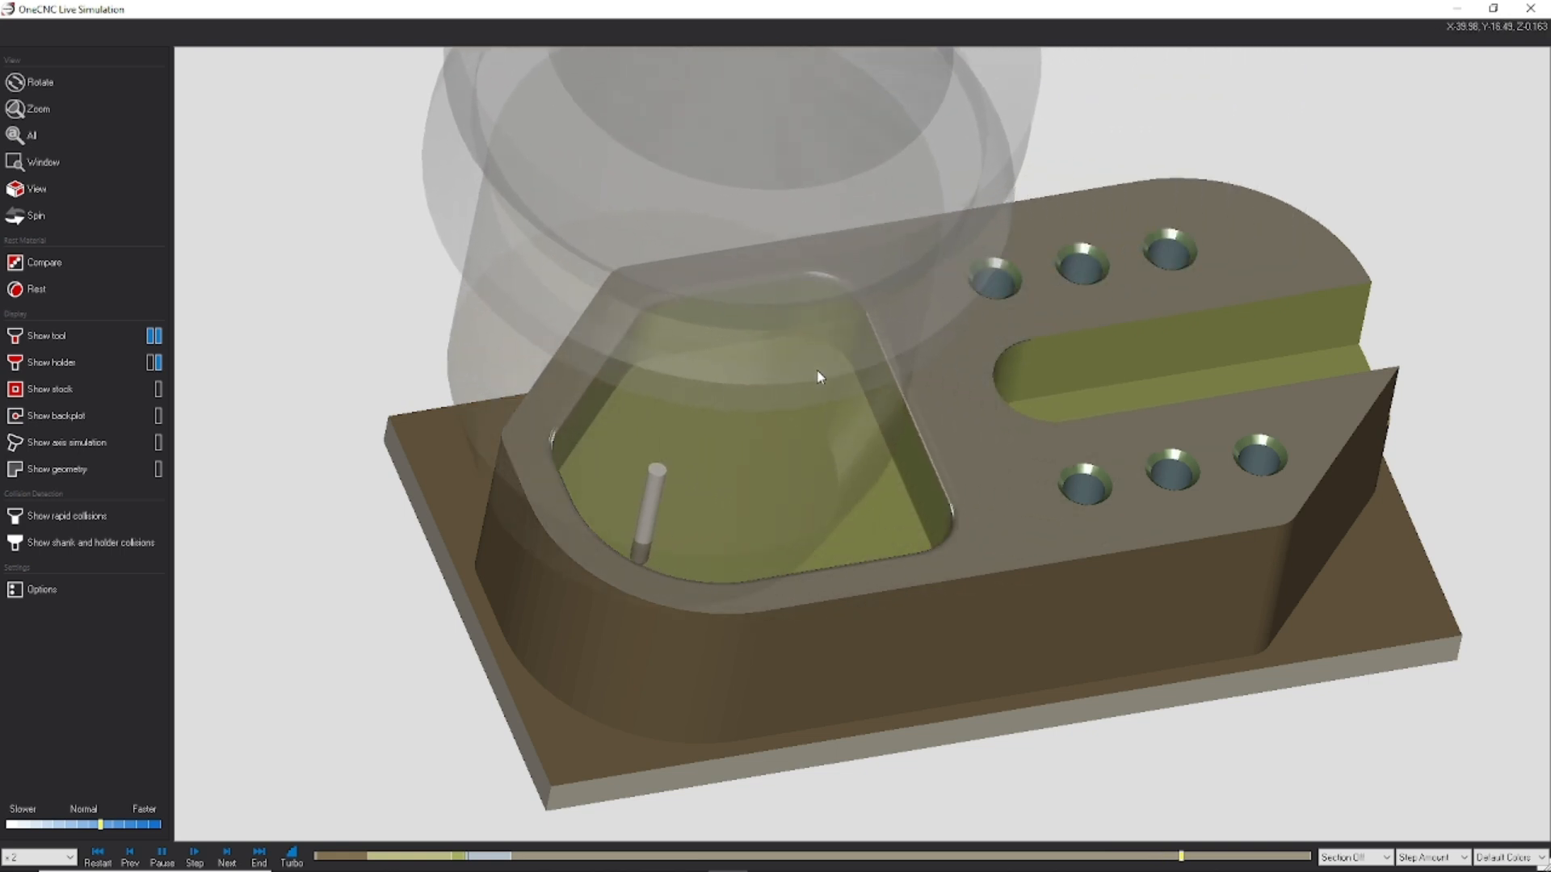
pyautogui.moveTo(674, 419); pyautogui.dragTo(684, 463, button='middle')
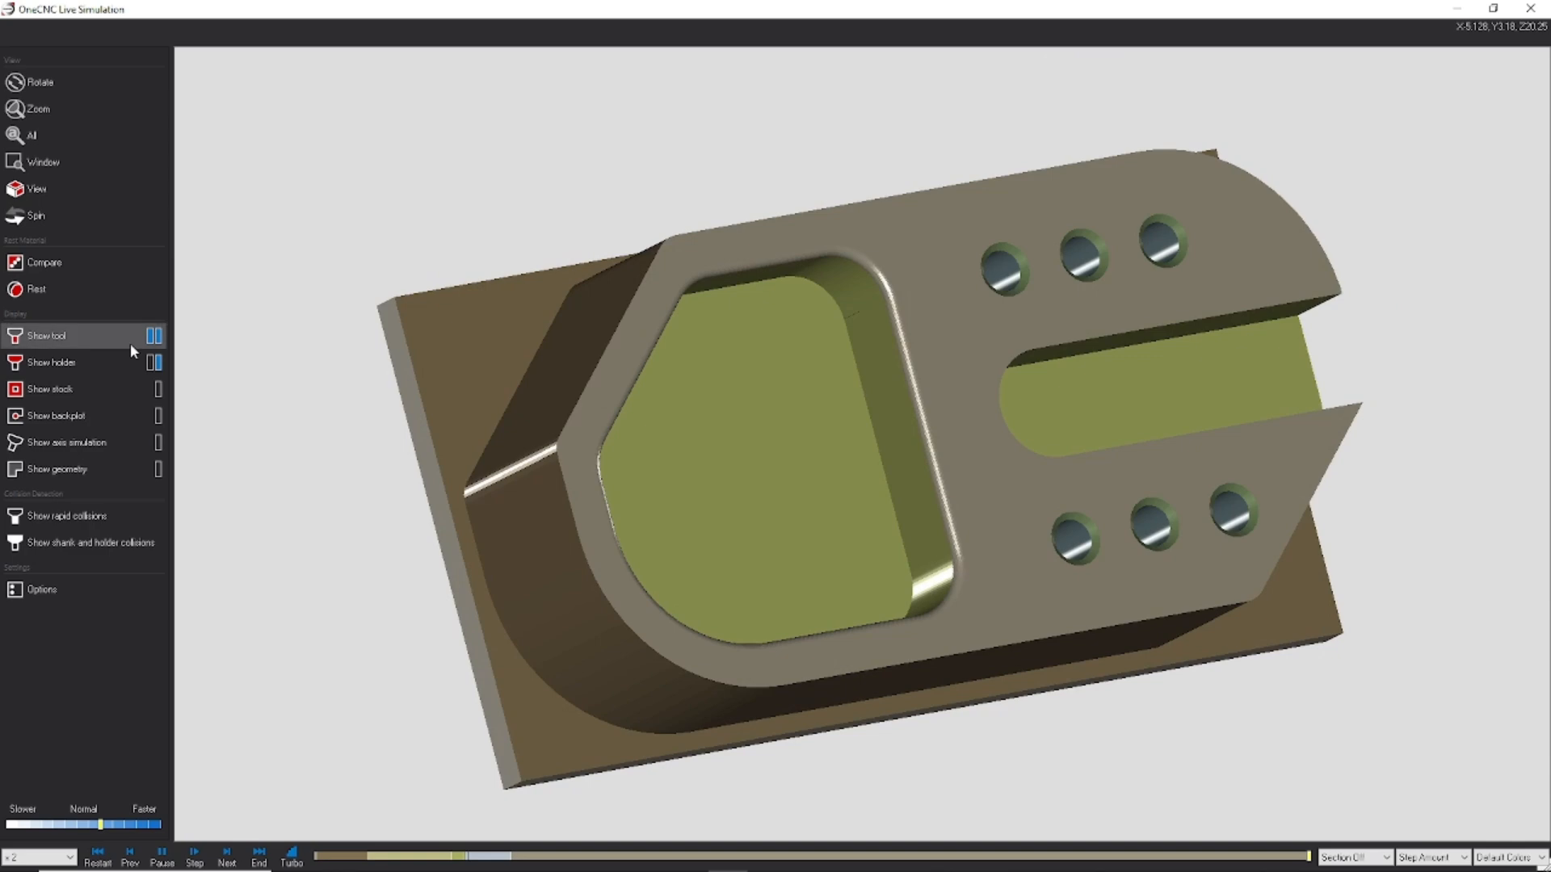
# Step: Run the rest material display and examine the leftover stock and finished part from several sides
pyautogui.click(25, 289)
pyautogui.click(1509, 611)
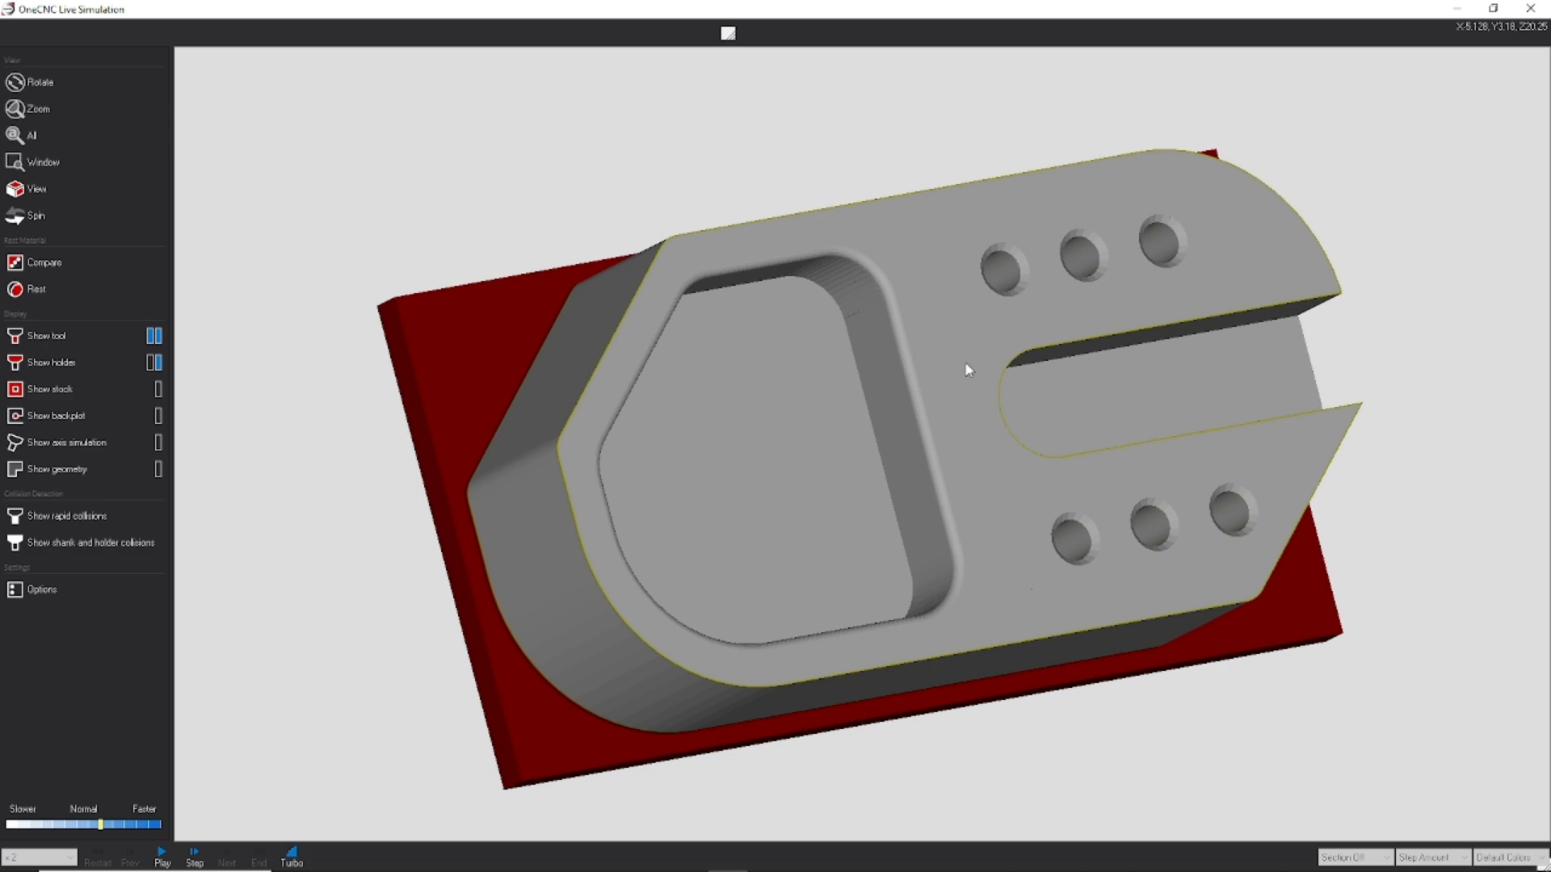
pyautogui.moveTo(969, 370); pyautogui.dragTo(725, 256, button='middle')
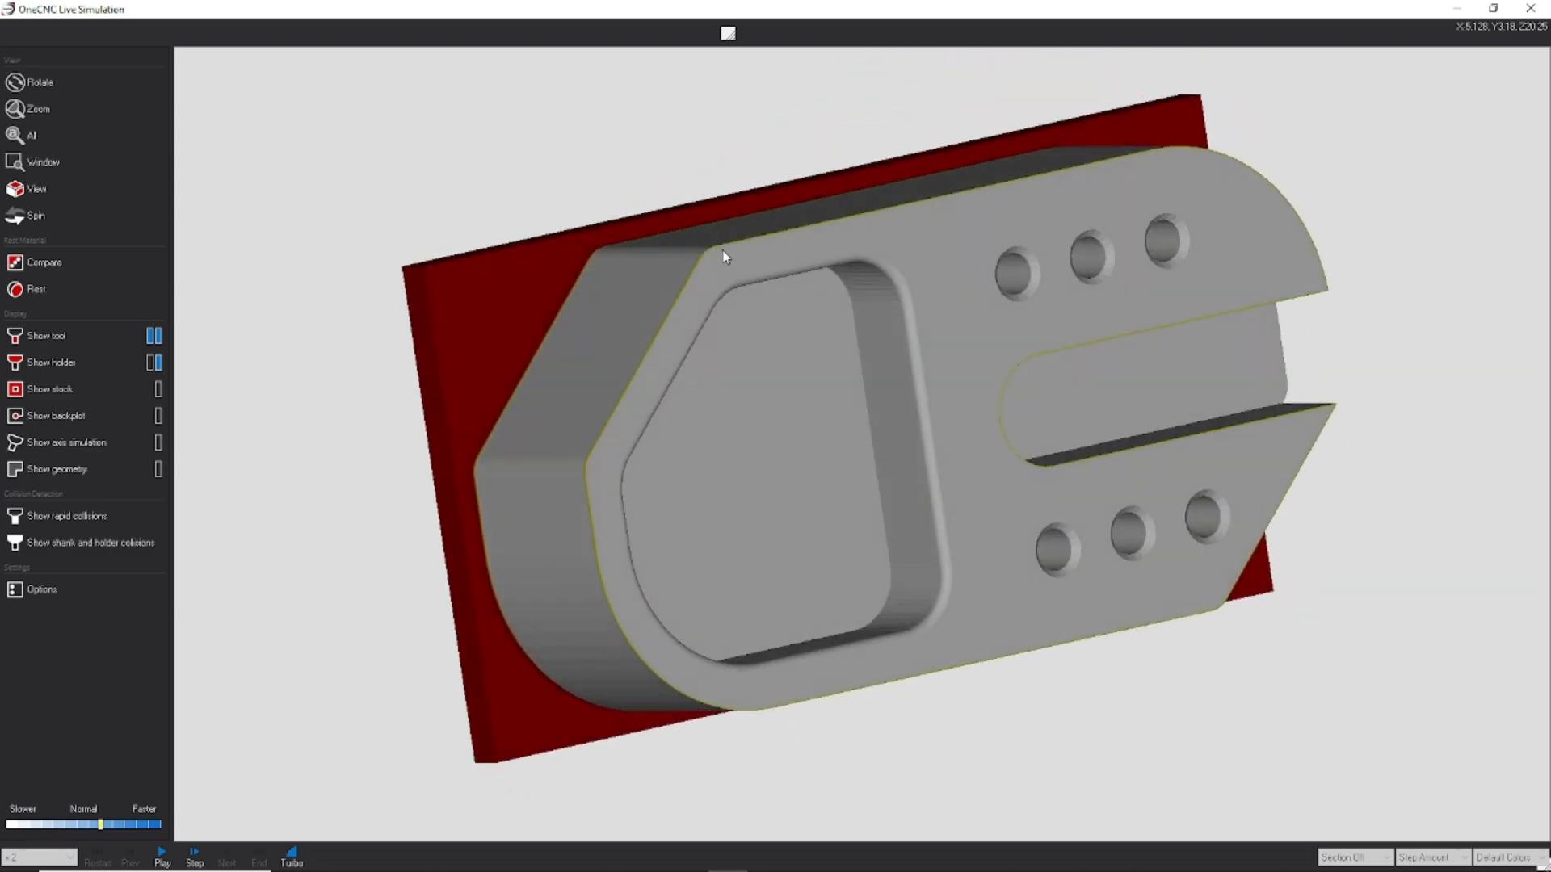
pyautogui.moveTo(833, 261); pyautogui.dragTo(917, 295, button='middle')
pyautogui.moveTo(923, 332); pyautogui.dragTo(814, 325)
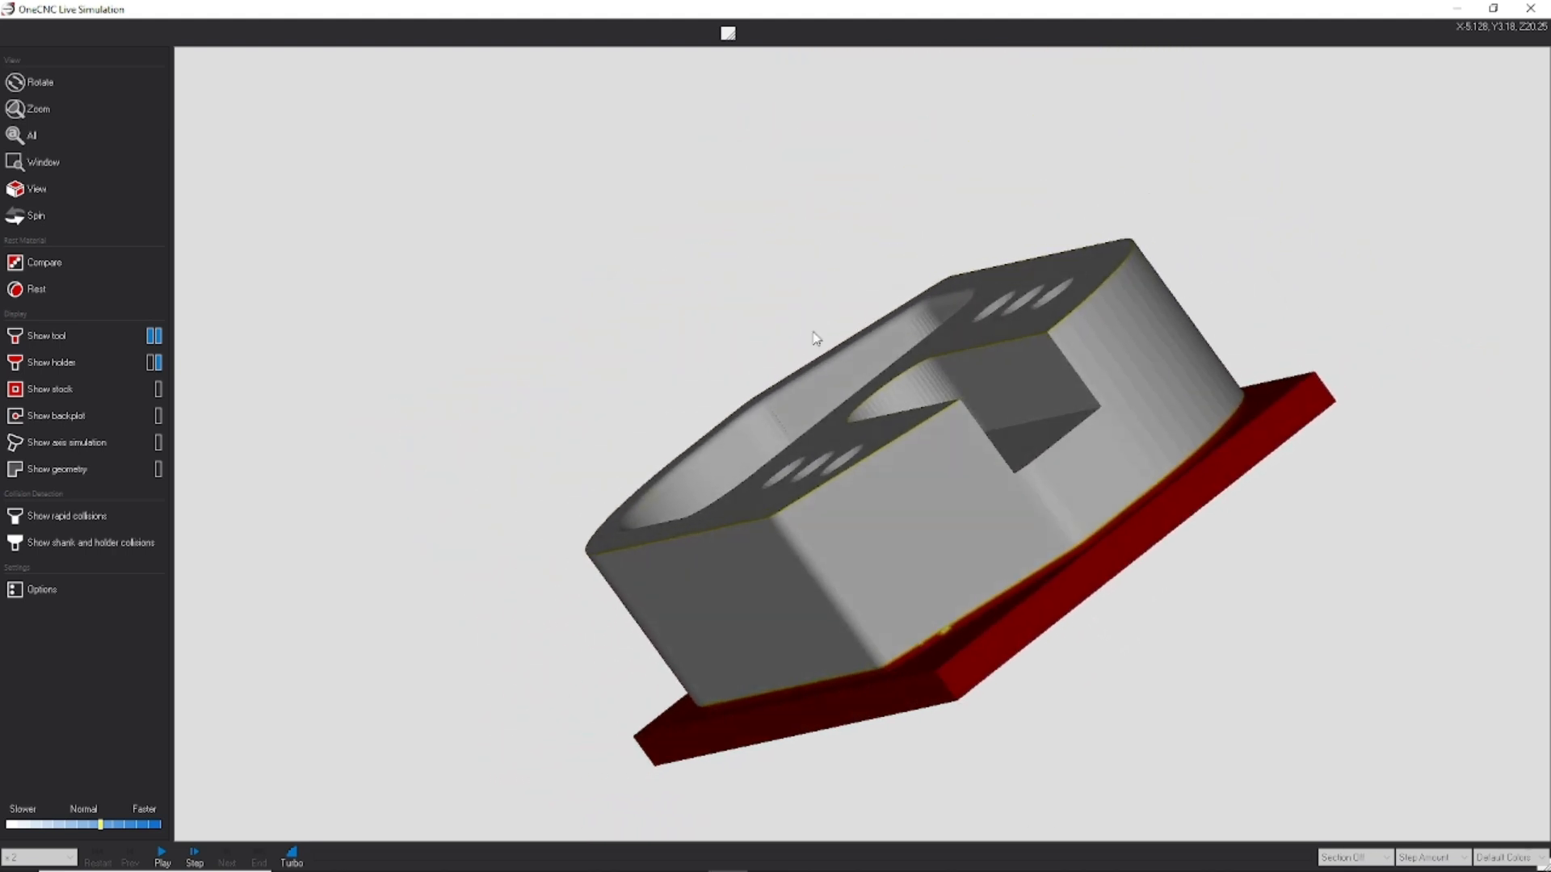
pyautogui.moveTo(1107, 358); pyautogui.dragTo(986, 349)
pyautogui.moveTo(643, 505); pyautogui.dragTo(774, 517)
pyautogui.moveTo(616, 464)
pyautogui.mouseDown()
pyautogui.moveTo(657, 512)
pyautogui.moveTo(720, 433)
pyautogui.moveTo(619, 429)
pyautogui.moveTo(604, 444)
pyautogui.mouseUp()
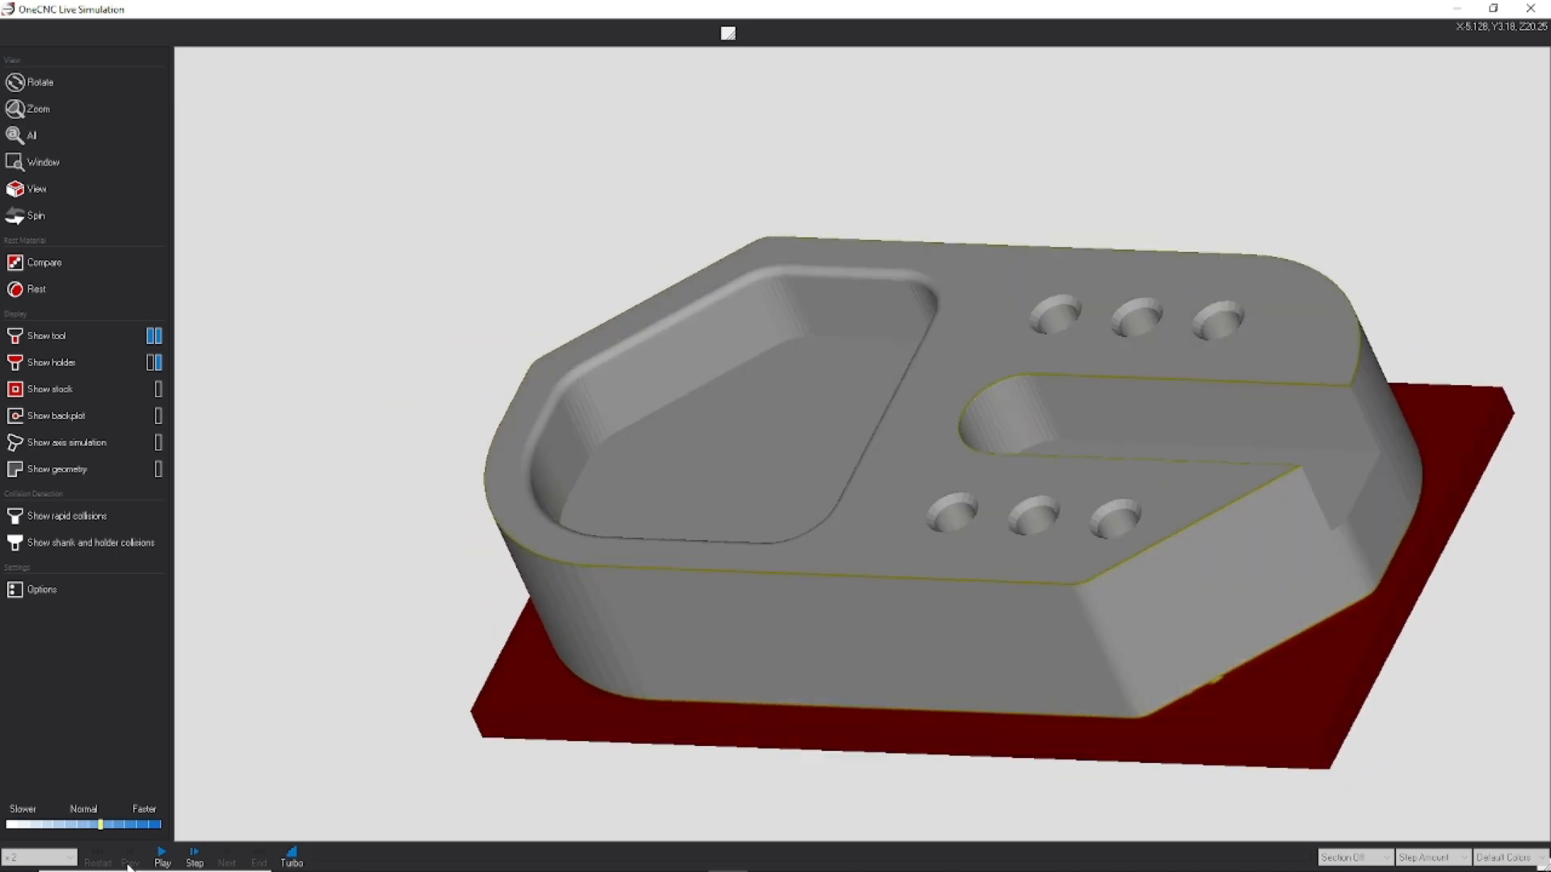
pyautogui.click(15, 809)
pyautogui.click(15, 810)
pyautogui.click(15, 810)
pyautogui.click(15, 809)
pyautogui.click(15, 810)
pyautogui.moveTo(557, 482); pyautogui.dragTo(823, 269)
# Step: Close the machining simulation and save the part file
pyautogui.click(1529, 9)
pyautogui.click(15, 42)
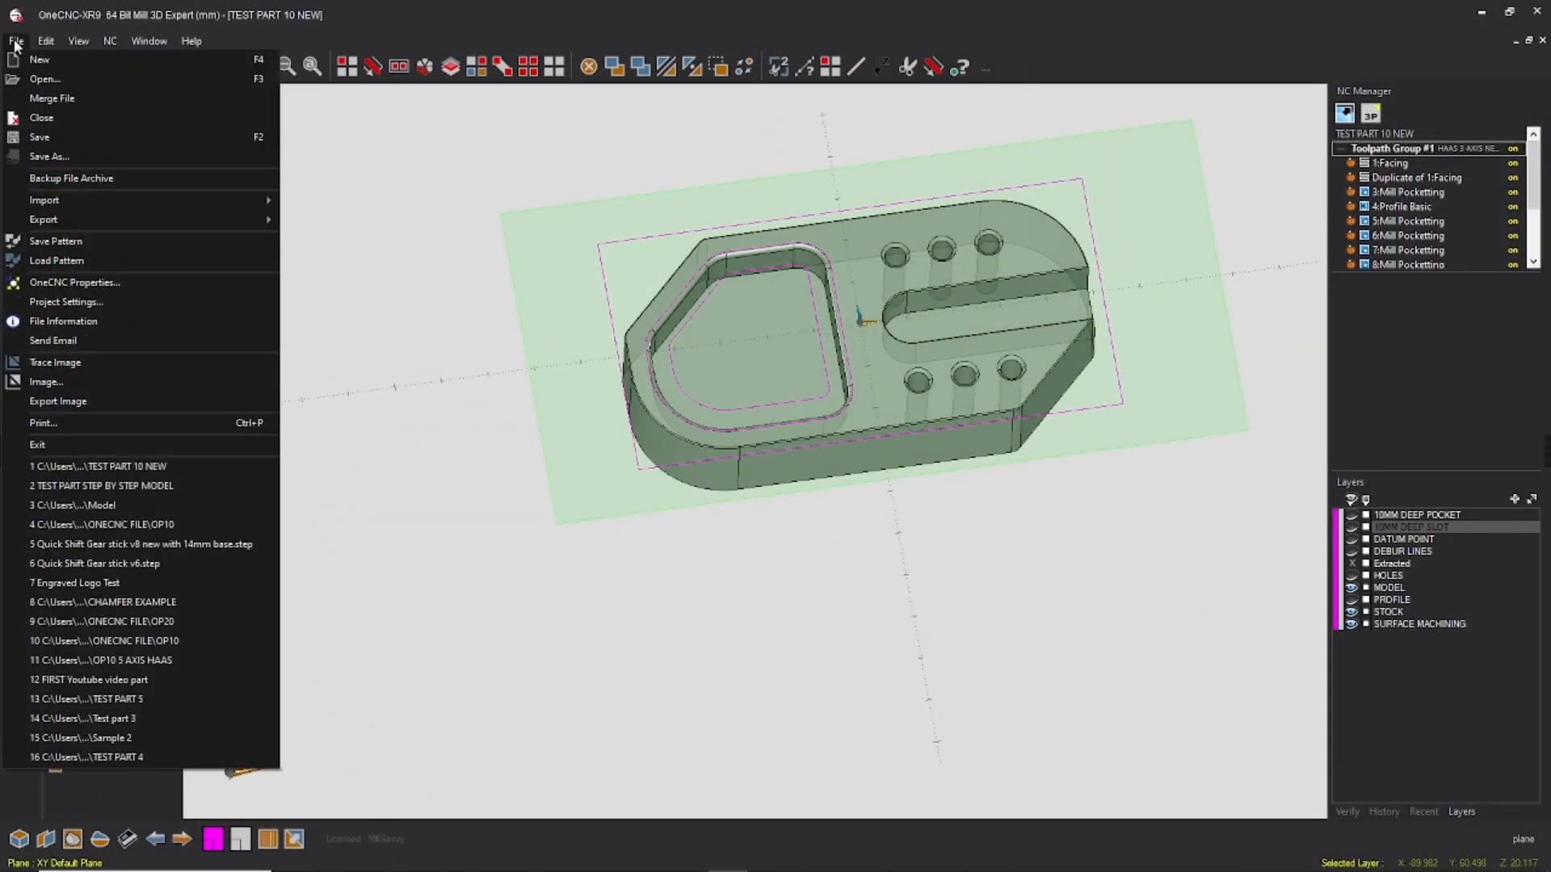
pyautogui.click(51, 134)
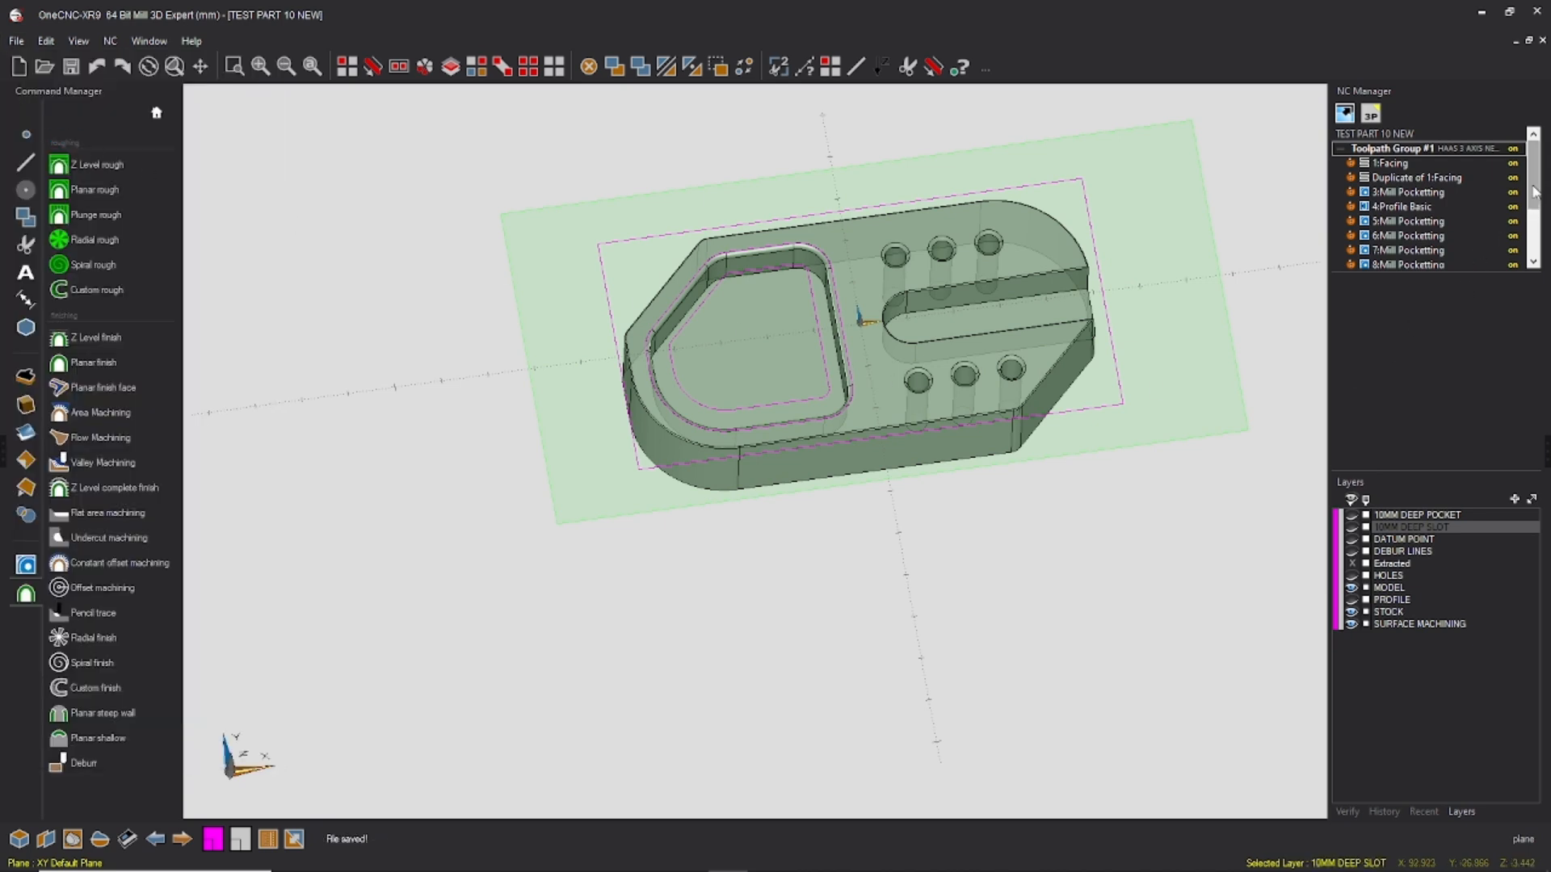
# Step: Add a new toolpath group after the Area Machining operation and make it the active group
pyautogui.scroll(-3, 1530, 194)
pyautogui.moveTo(1448, 273); pyautogui.dragTo(1440, 365)
pyautogui.rightClick(1415, 350)
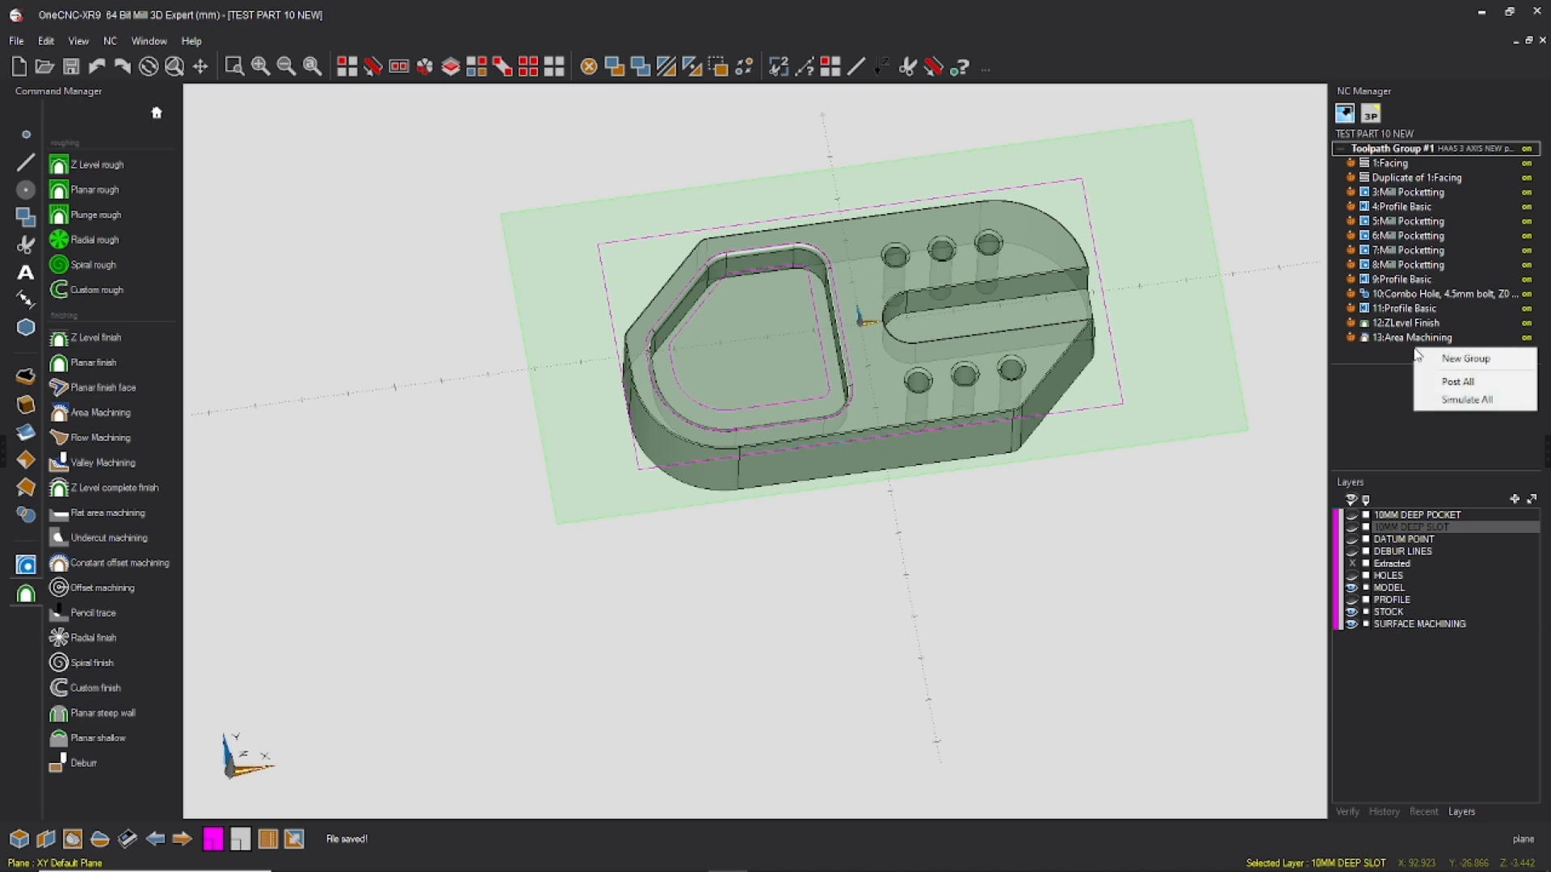
pyautogui.click(1463, 363)
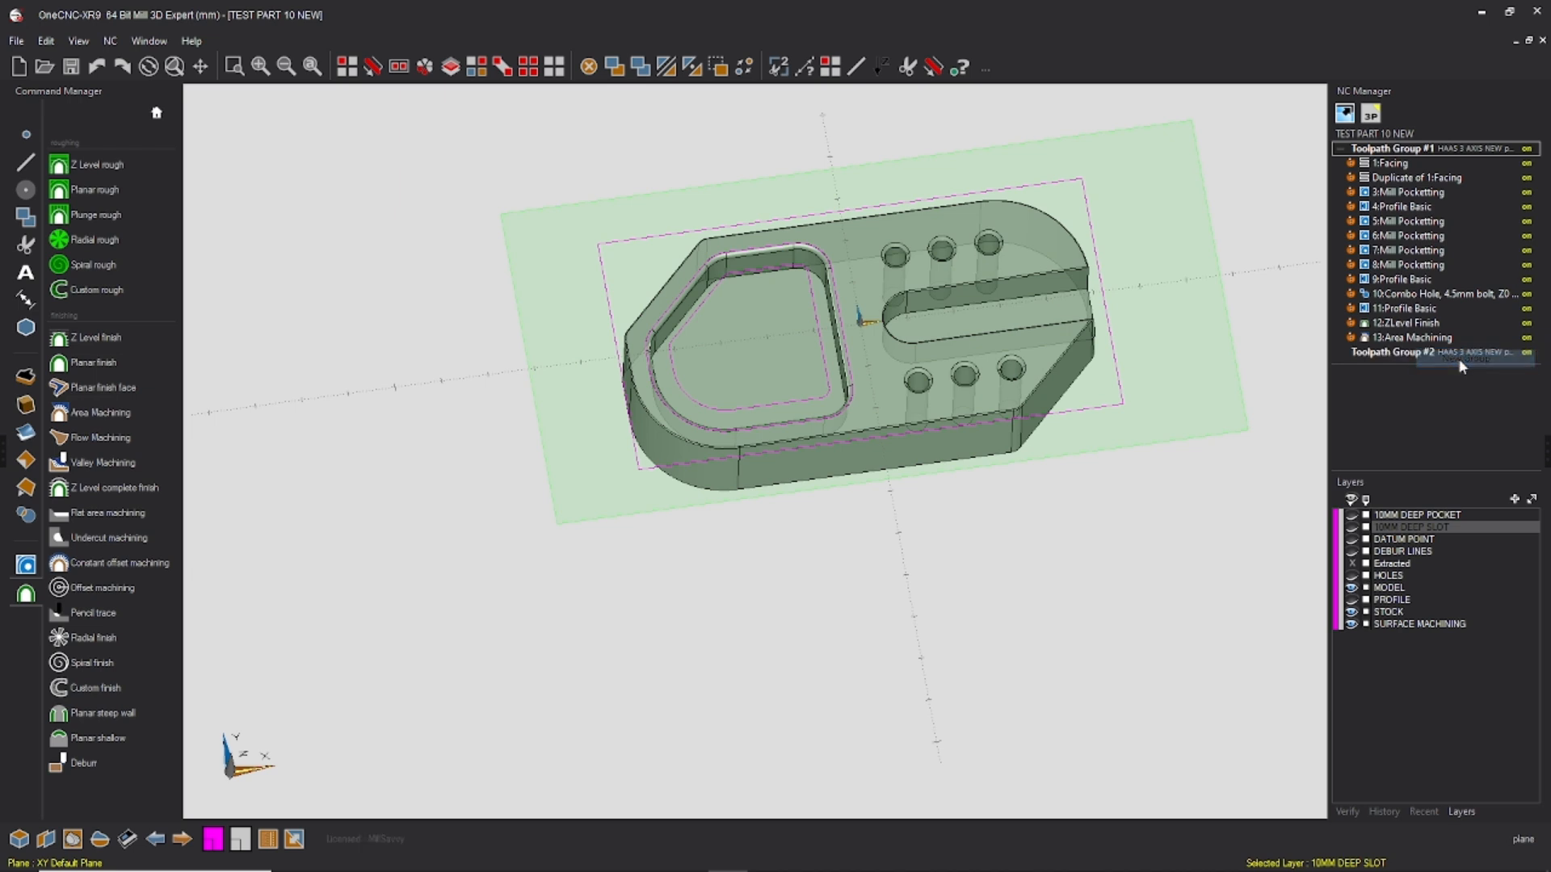
pyautogui.click(1415, 356)
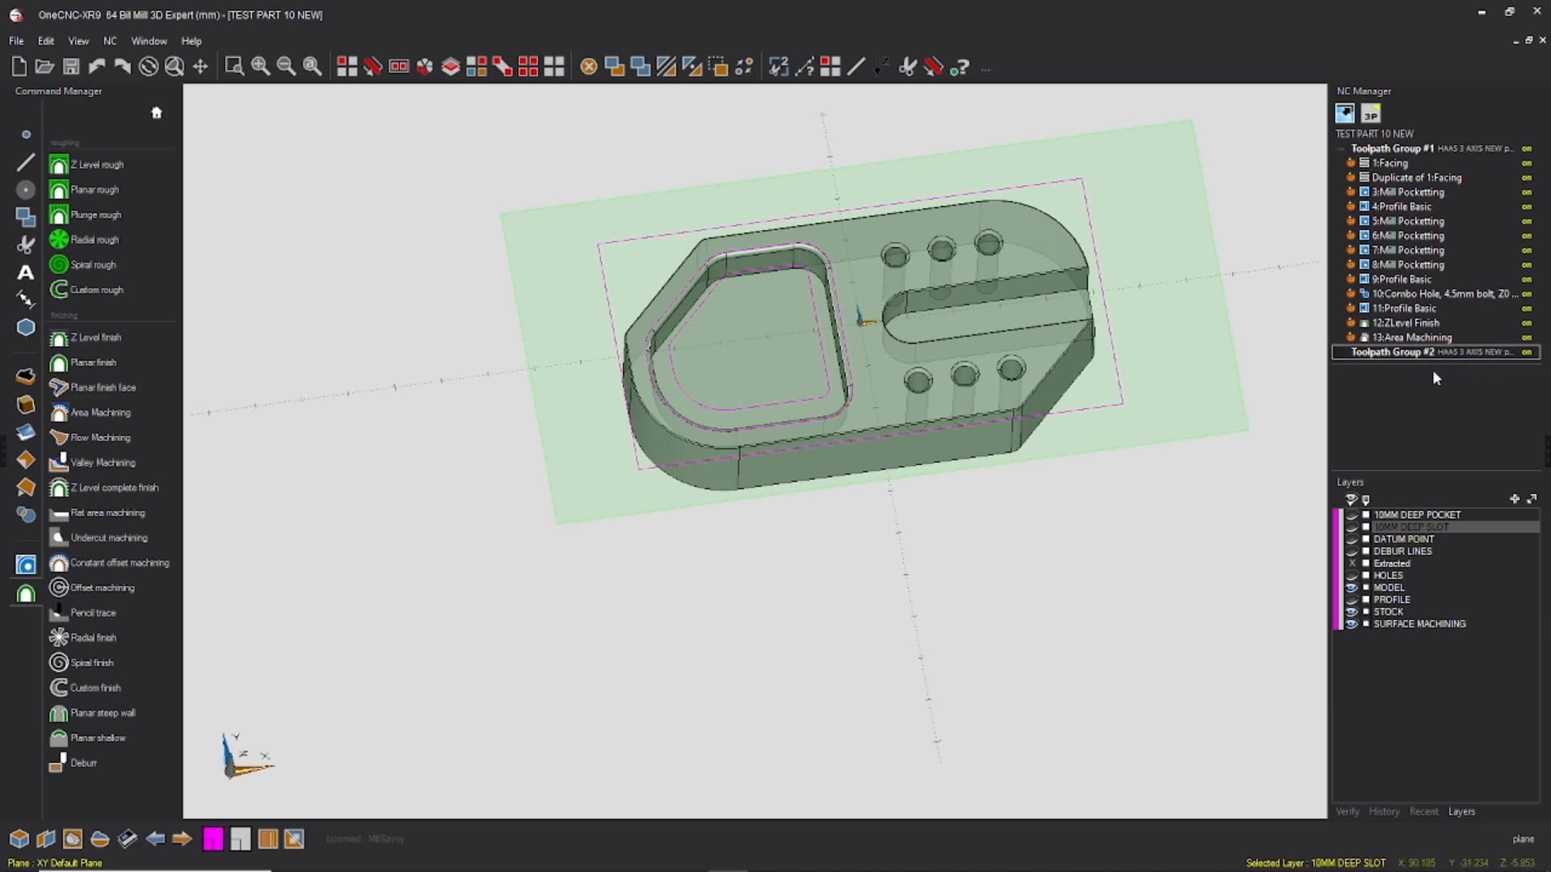
pyautogui.rightClick(1425, 354)
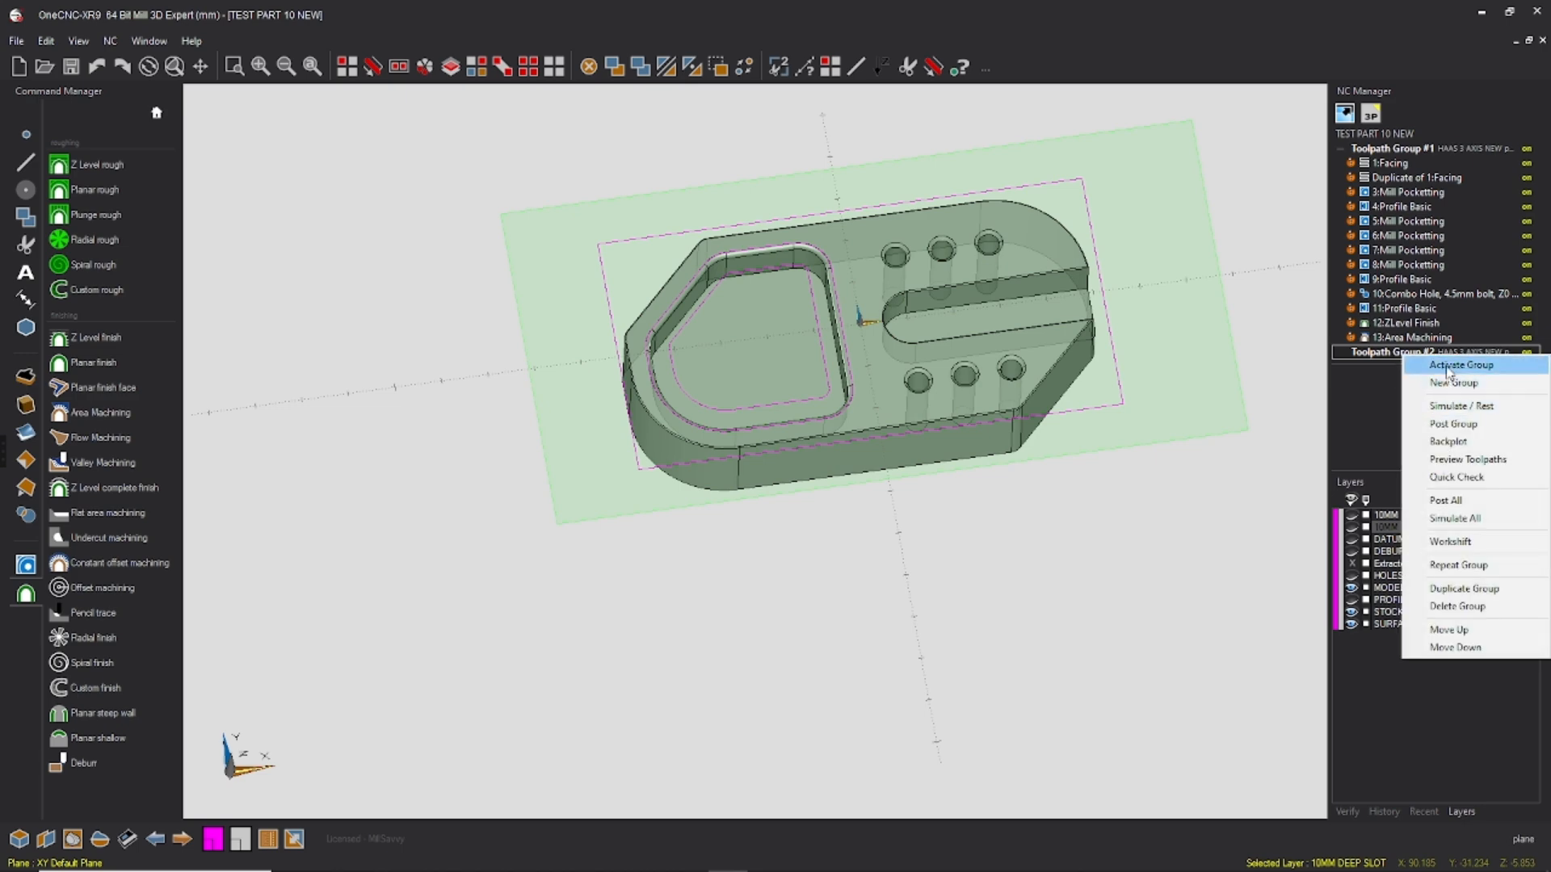
pyautogui.click(1446, 365)
# Step: Hide the STOCK and SURFACE MACHINING layers and show the DATUM POINT layer, viewing the part's underside
pyautogui.moveTo(905, 328); pyautogui.dragTo(759, 310, button='middle')
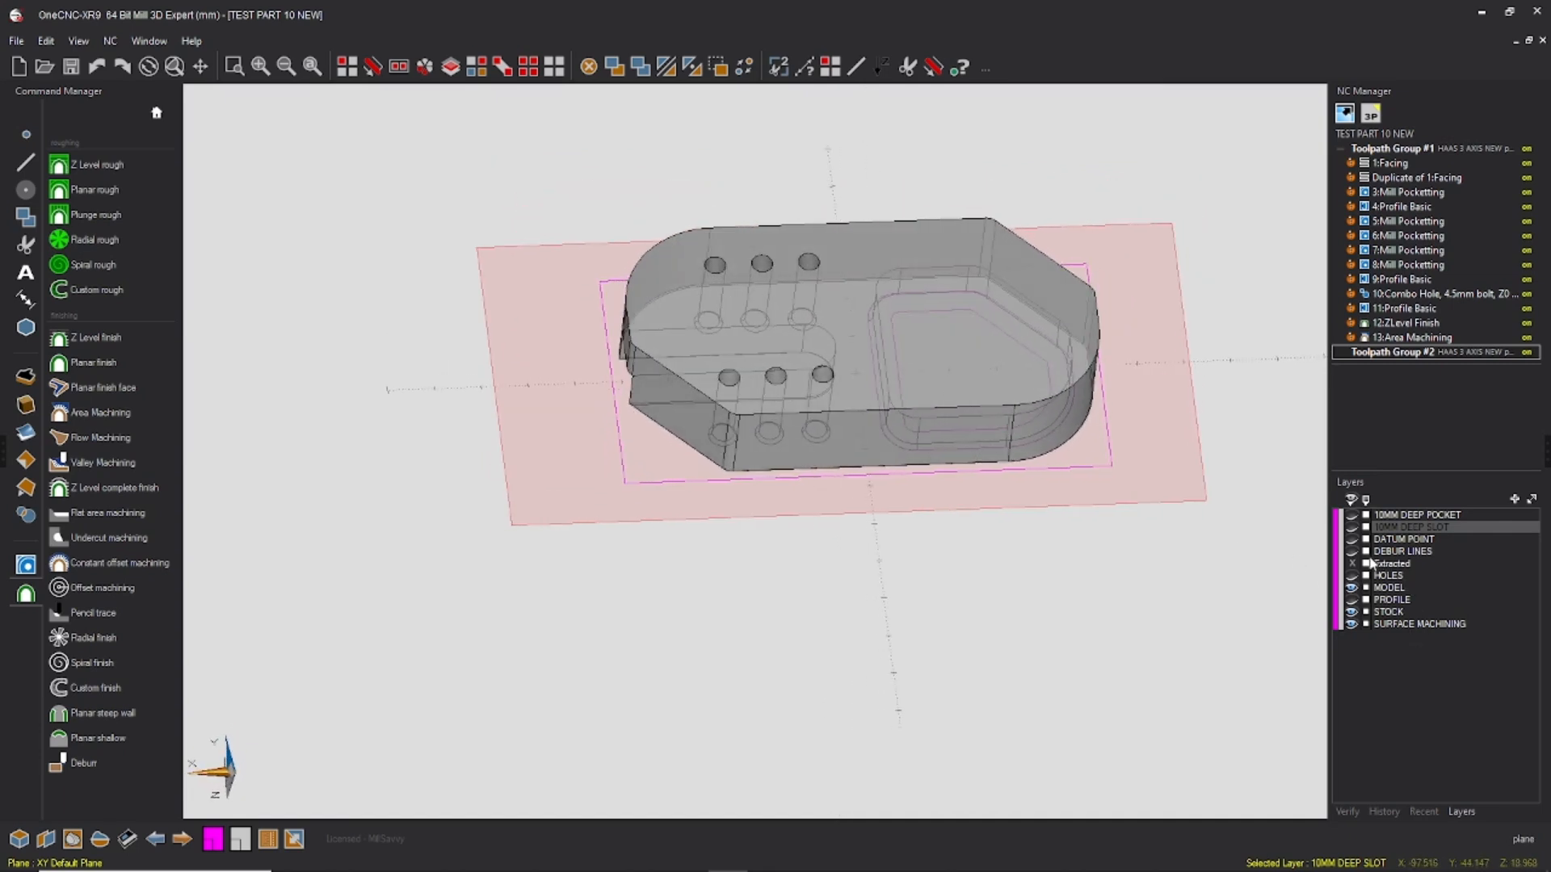
pyautogui.click(1352, 612)
pyautogui.click(1351, 624)
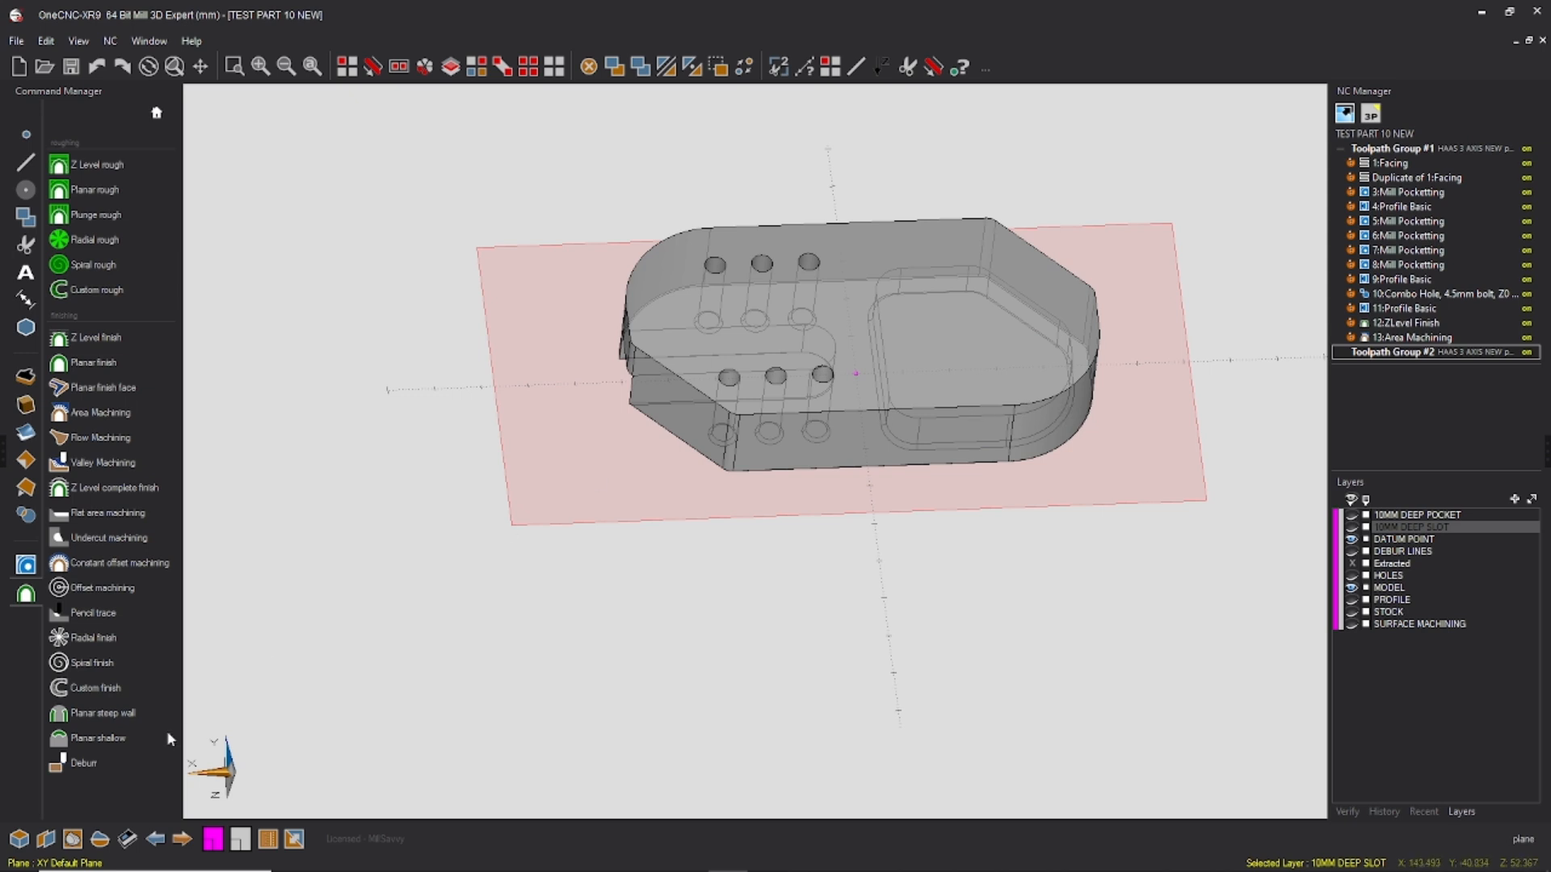
# Step: Align the working plane to the flat underside face of the part
pyautogui.click(45, 839)
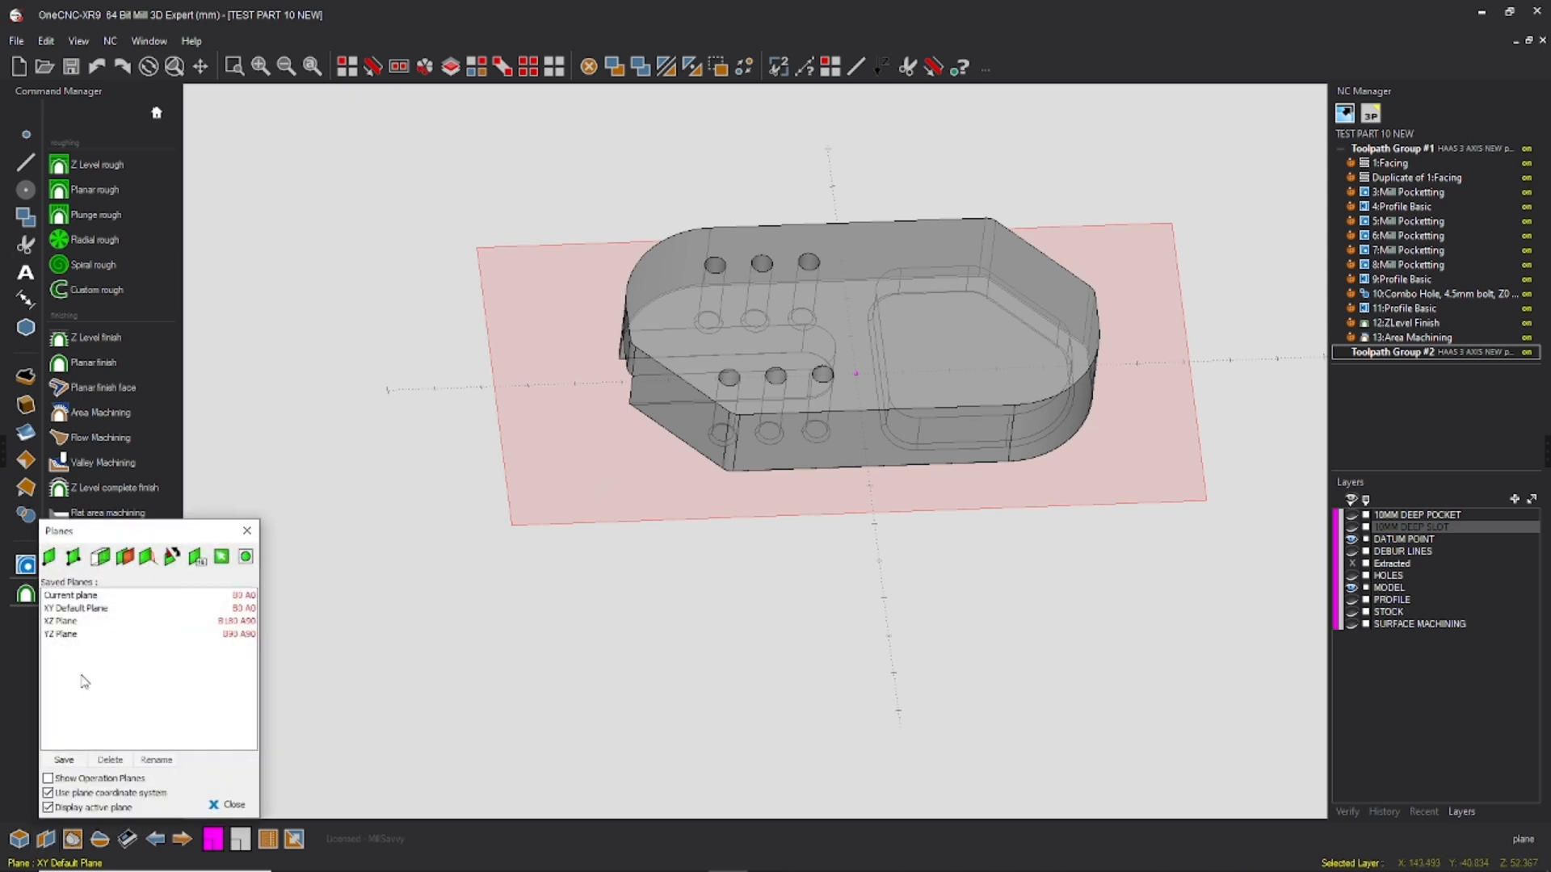
pyautogui.click(103, 562)
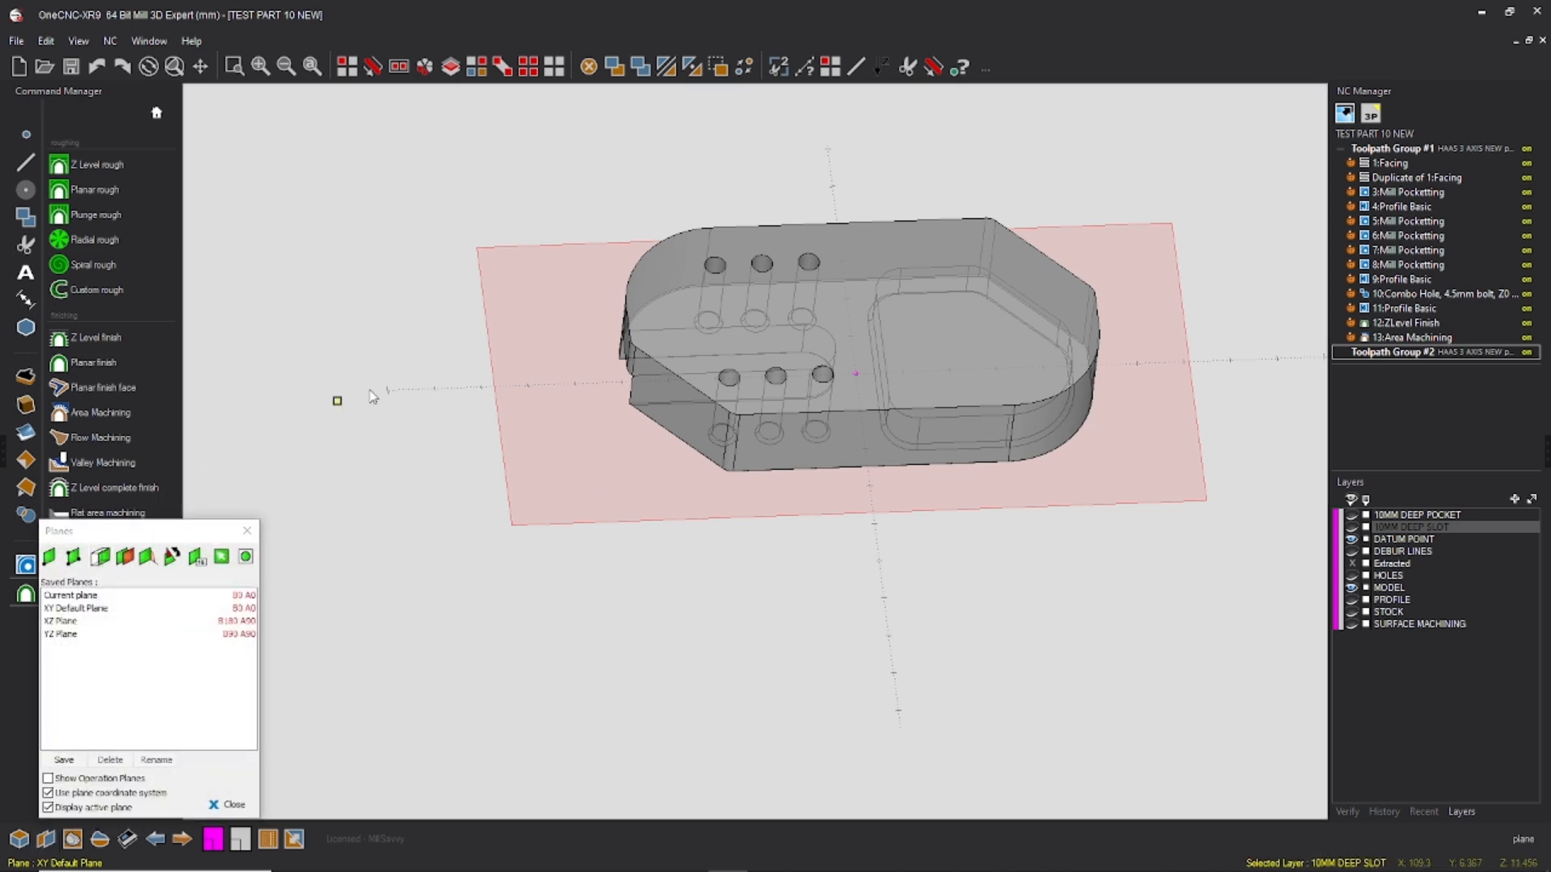
pyautogui.click(867, 324)
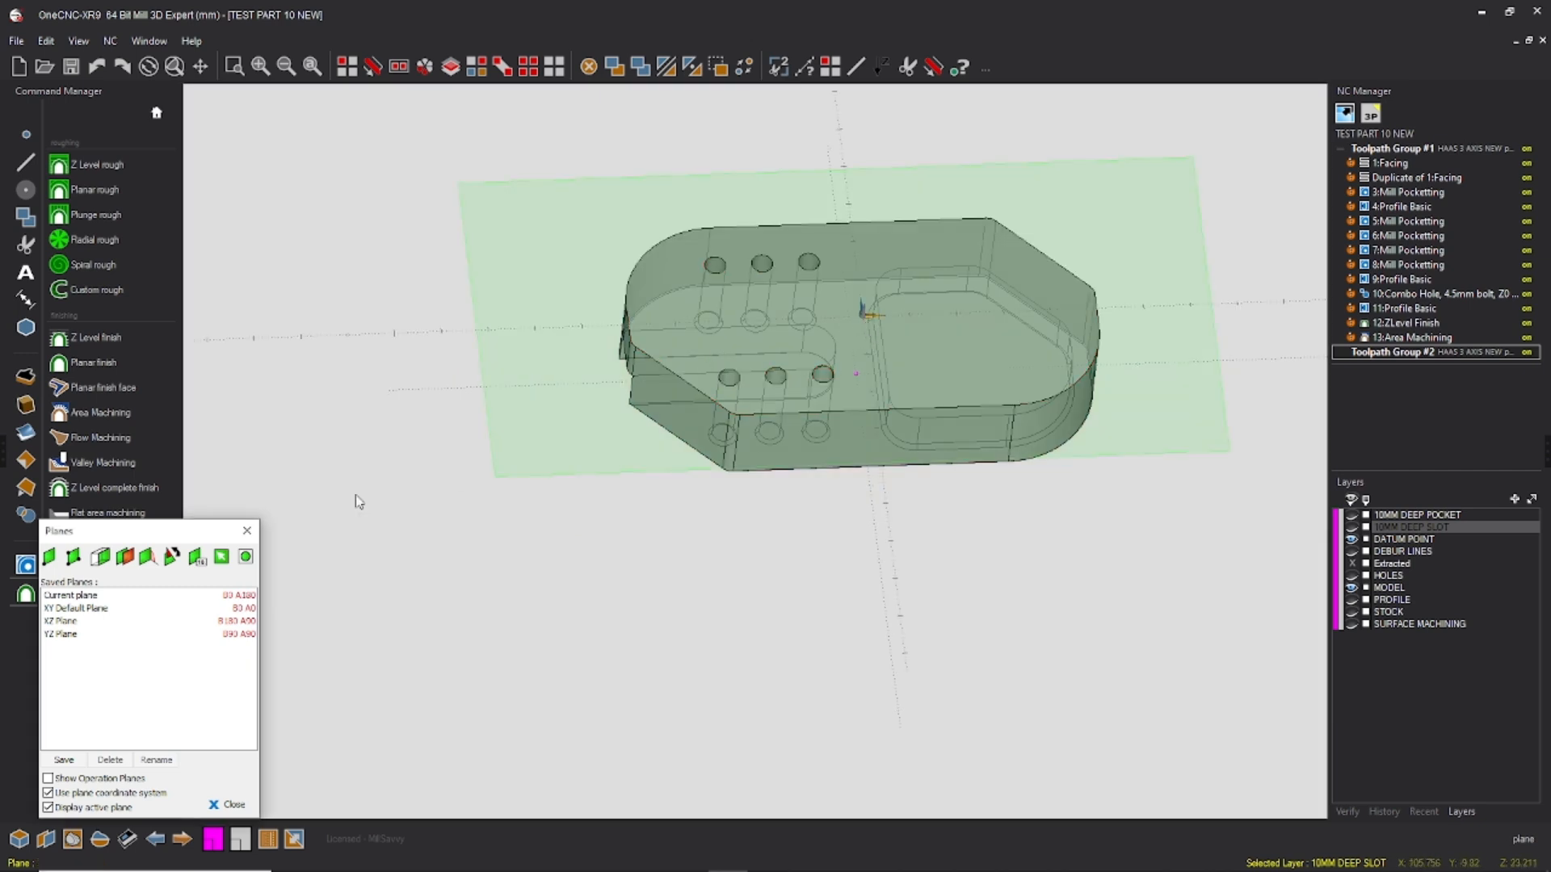
# Step: Project the datum point onto the underside plane with Smart Project, leaving Make as copy off
pyautogui.click(348, 67)
pyautogui.click(857, 378)
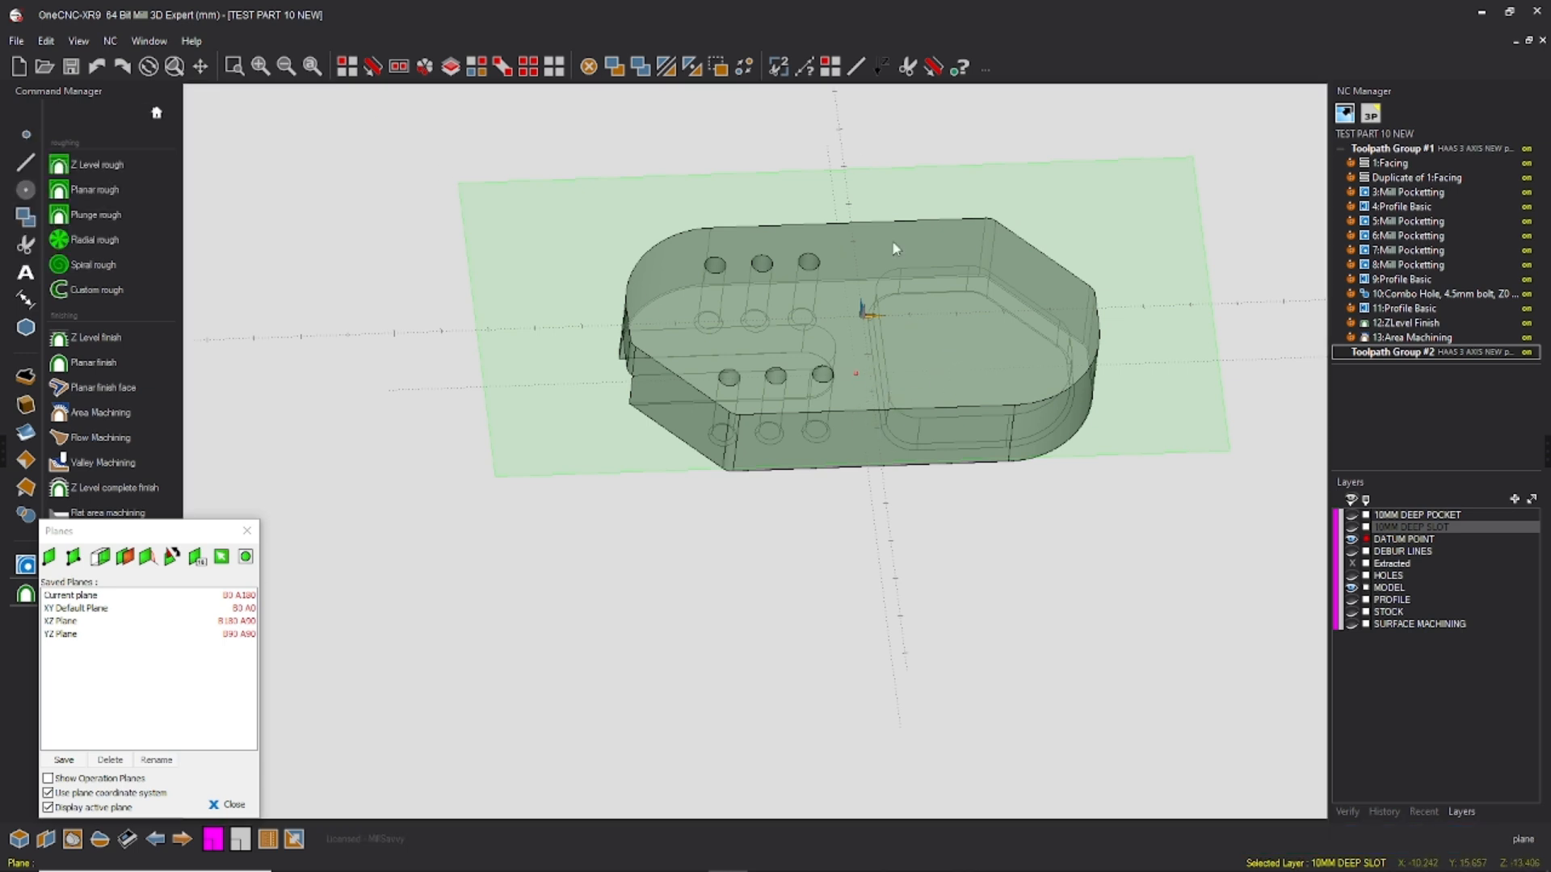
pyautogui.click(883, 66)
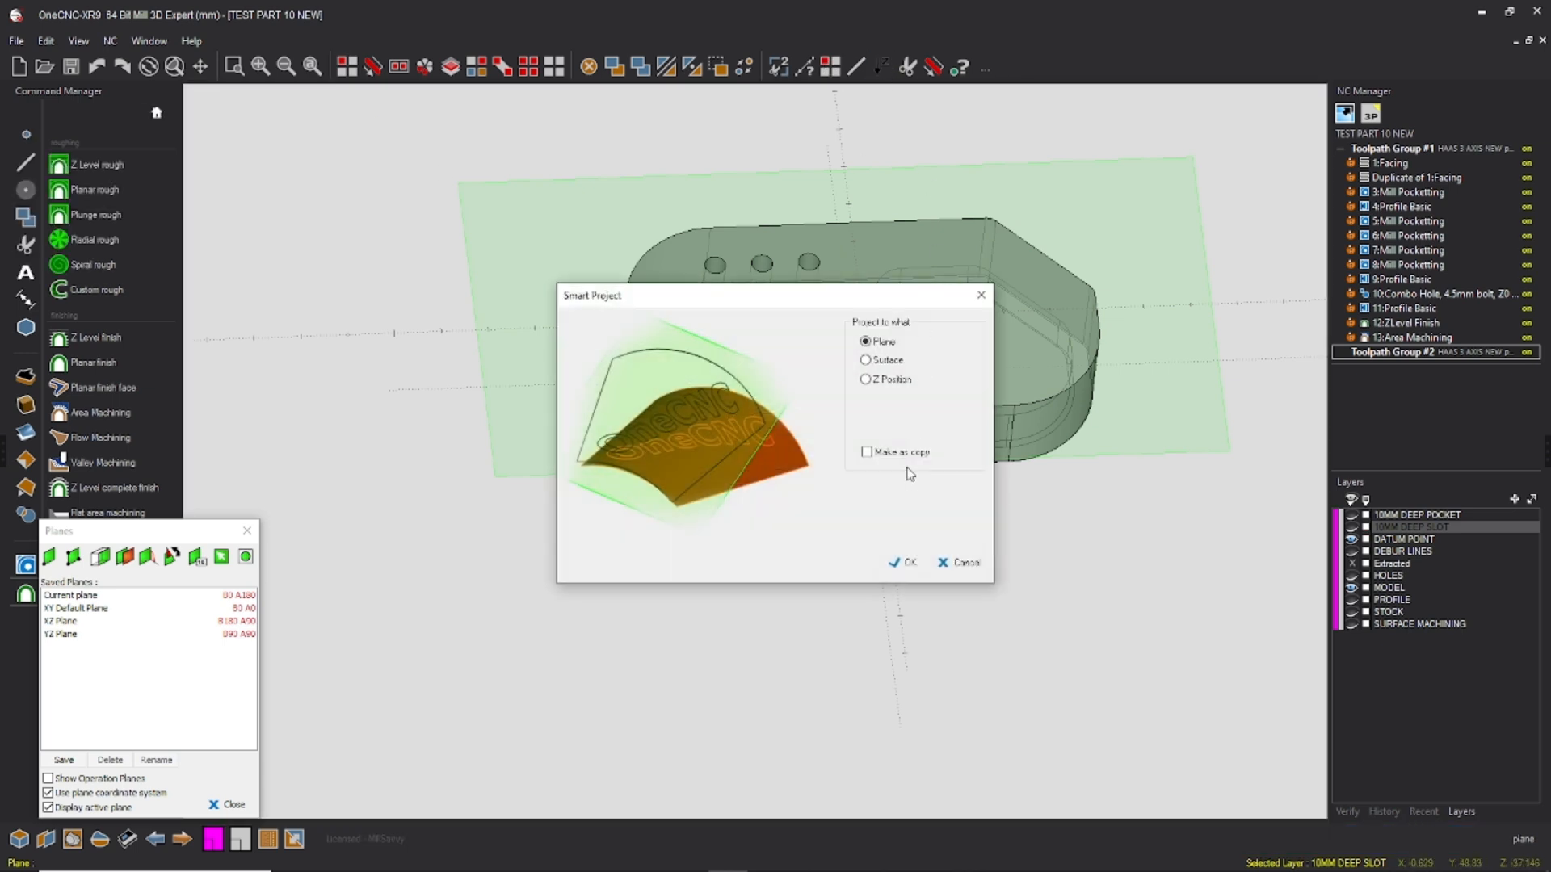
pyautogui.click(904, 562)
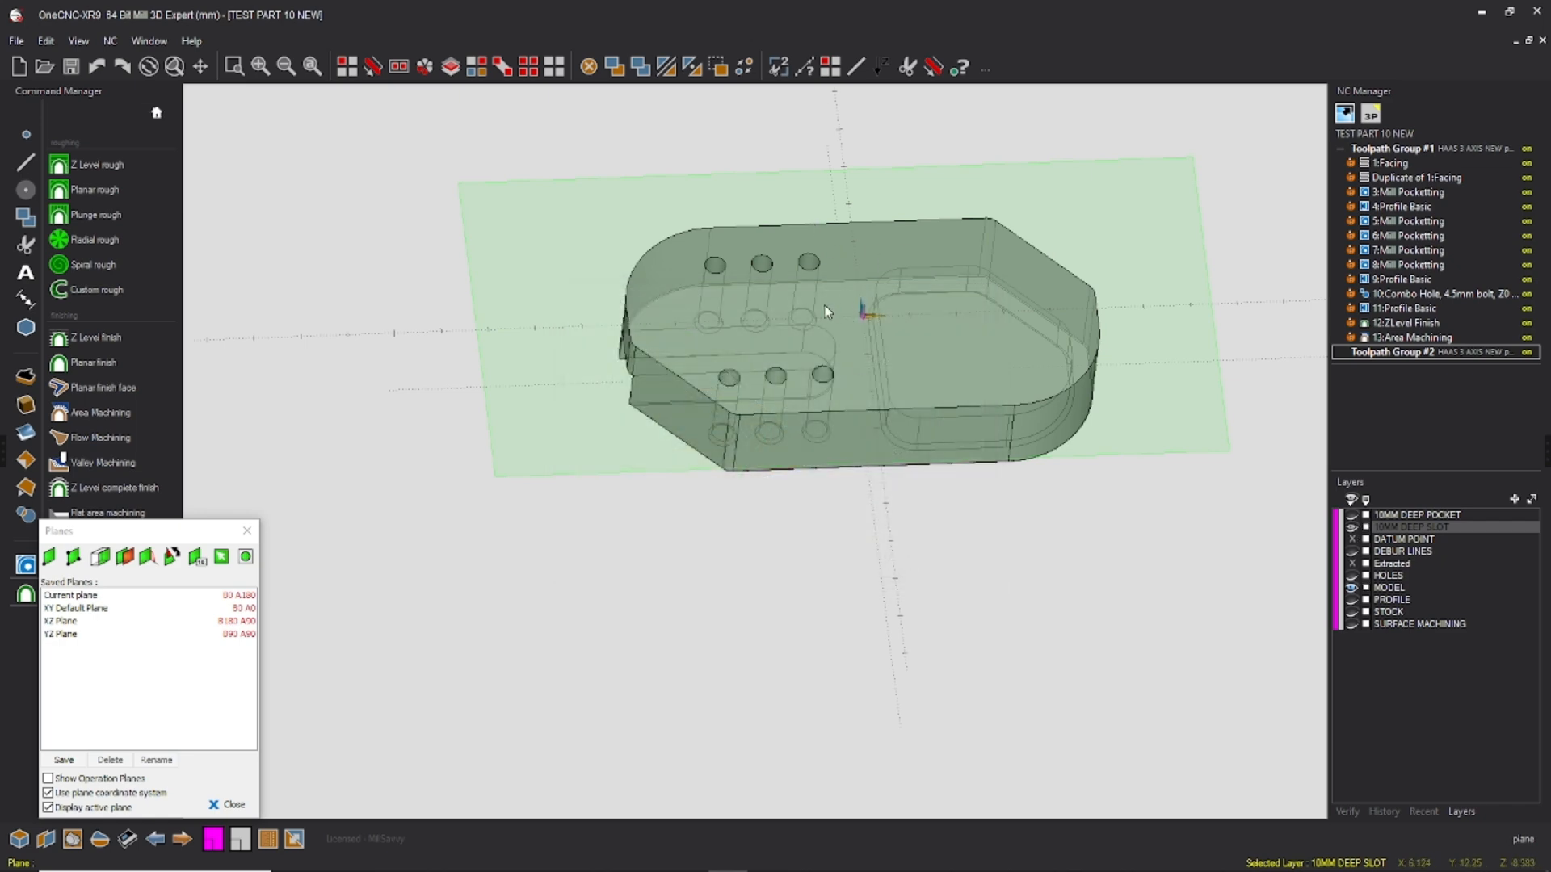
# Step: Position the plane's origin on the projected datum point of the underside face
pyautogui.scroll(10, 868, 320)
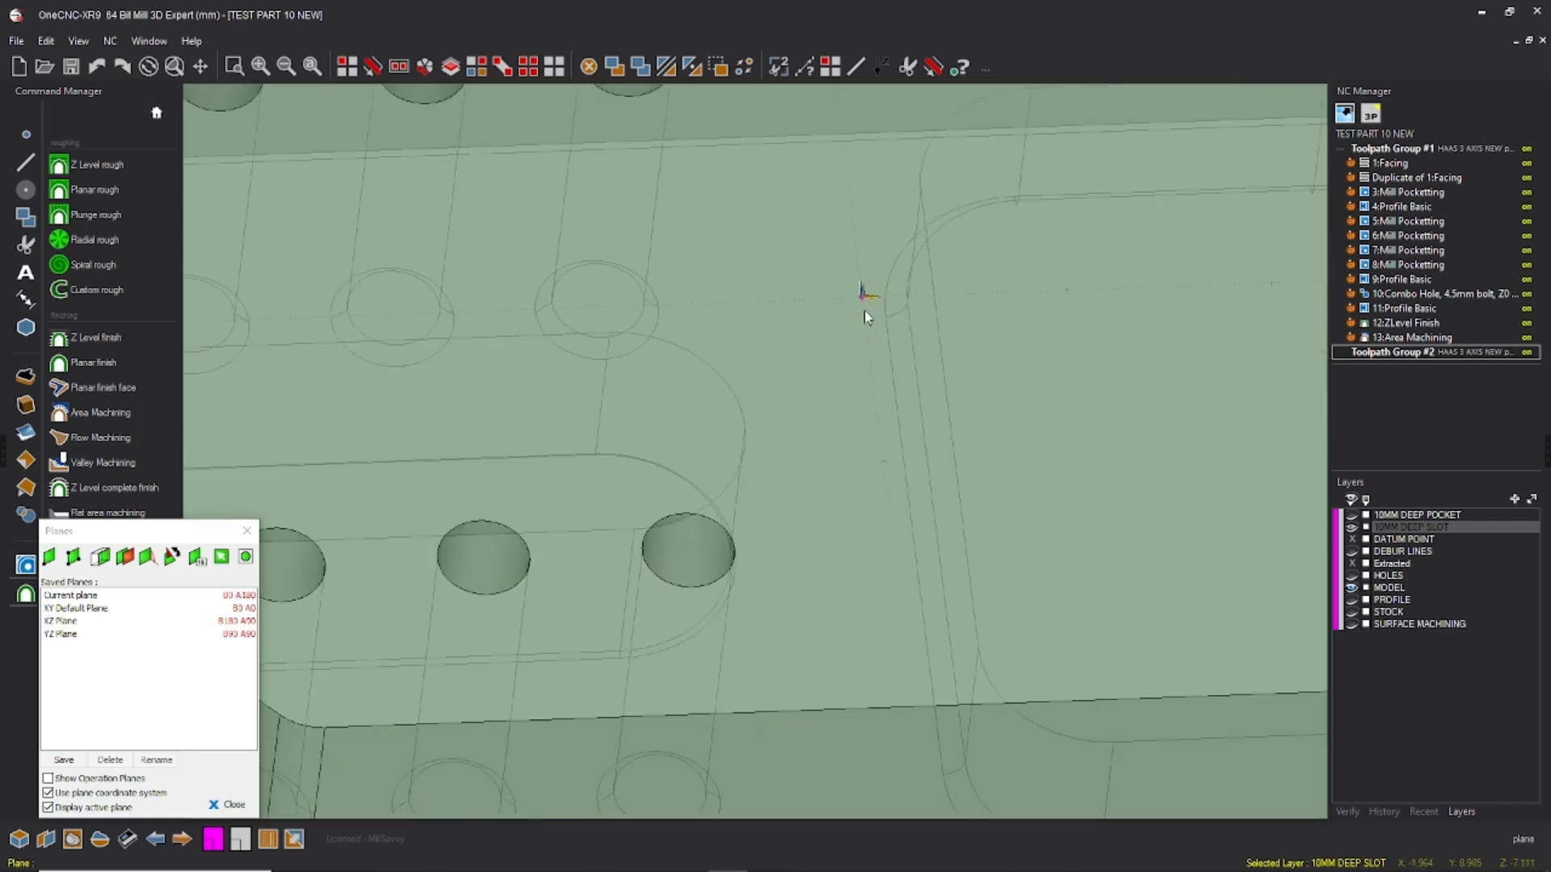
pyautogui.scroll(-3, 861, 305)
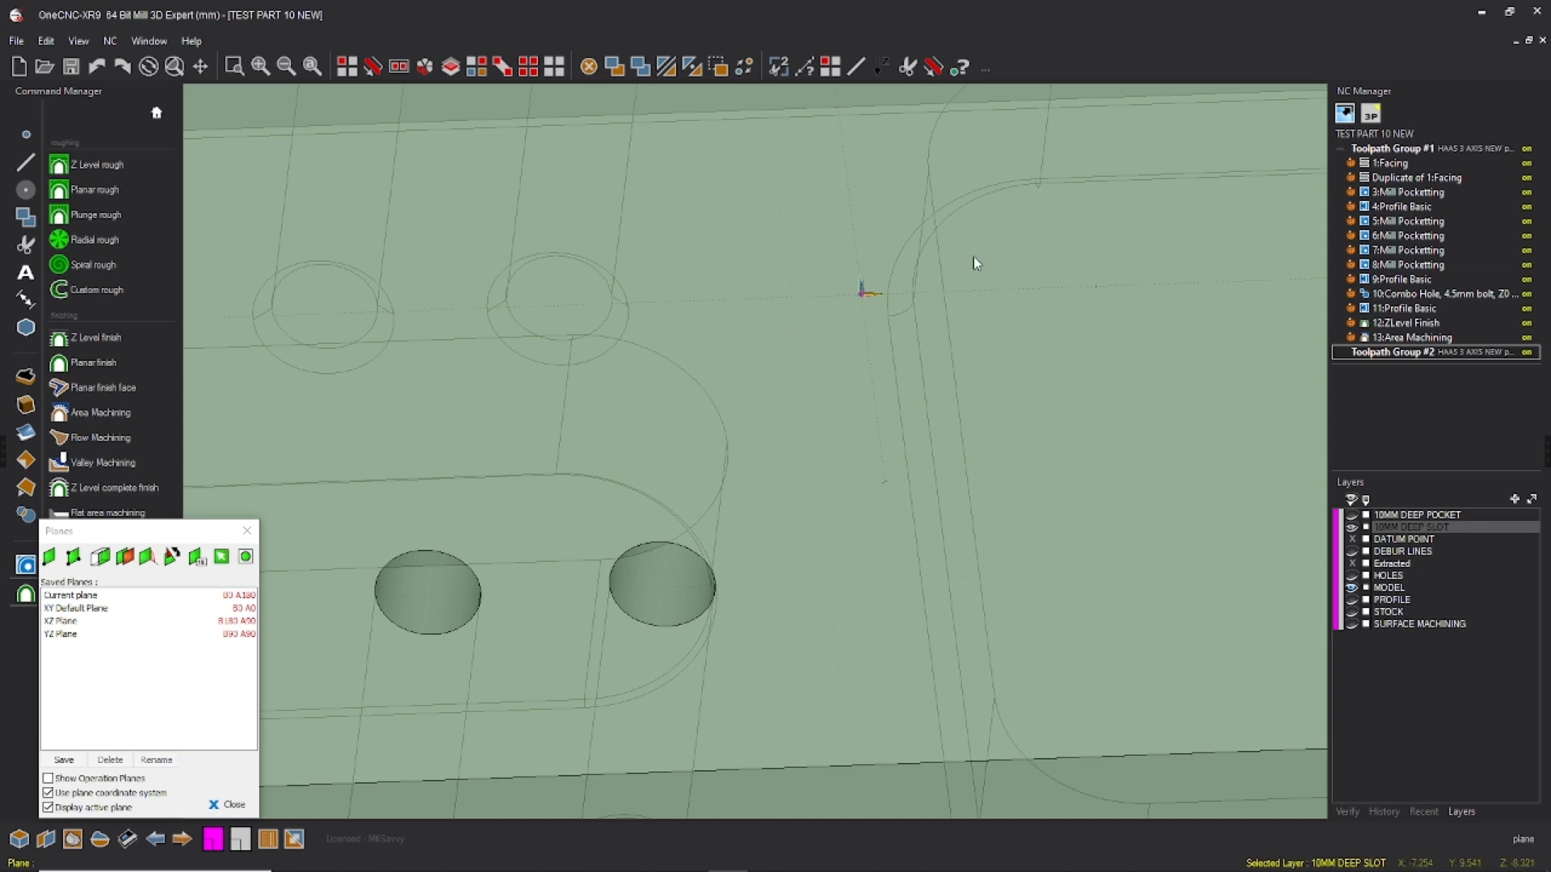
pyautogui.click(50, 557)
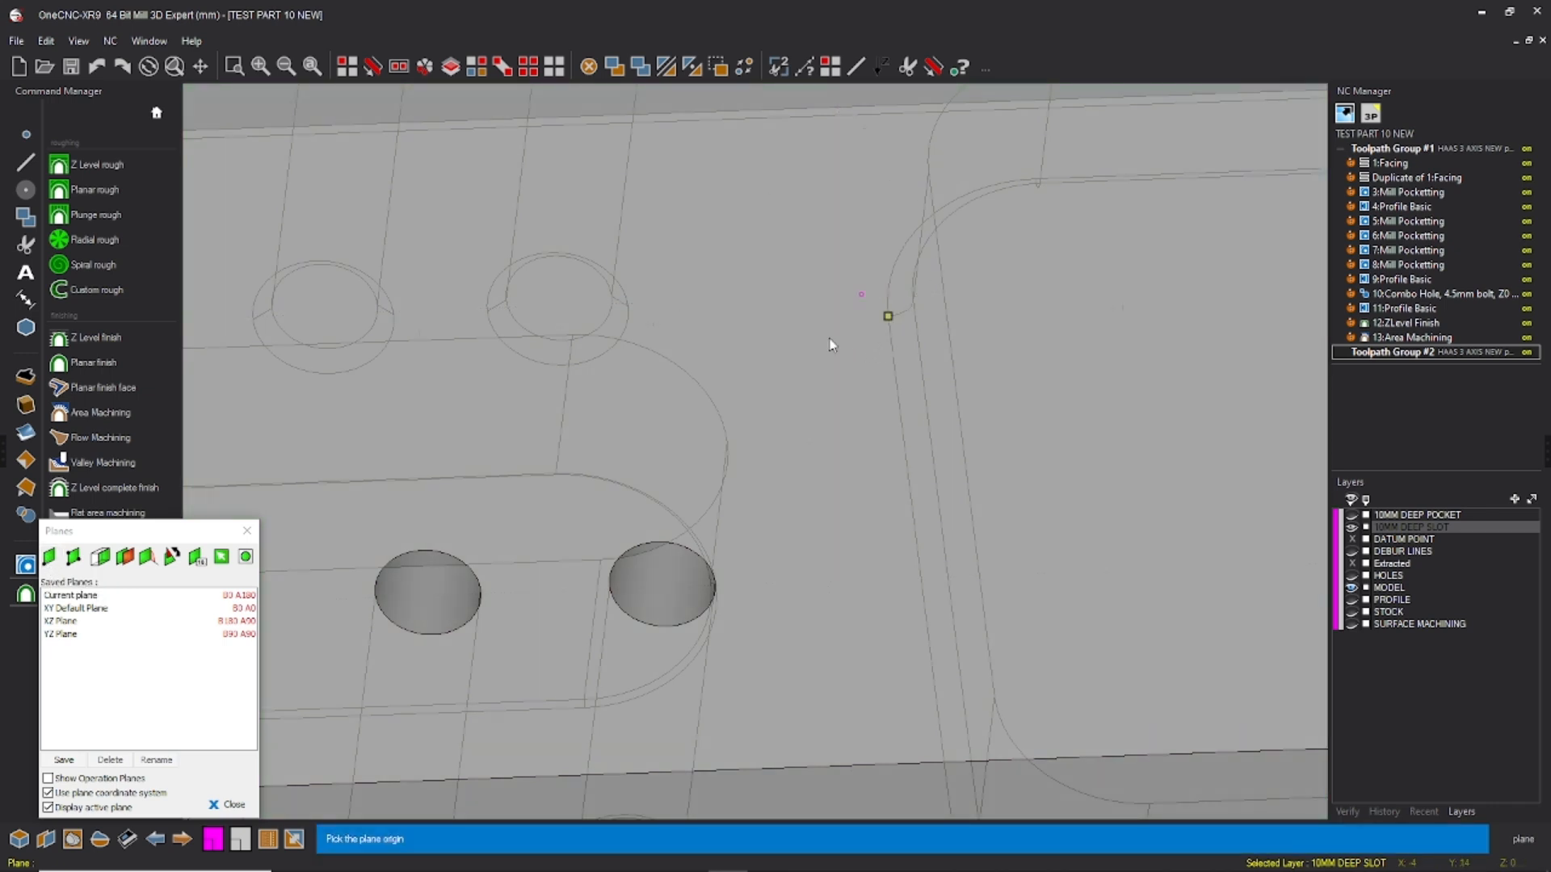
pyautogui.click(863, 293)
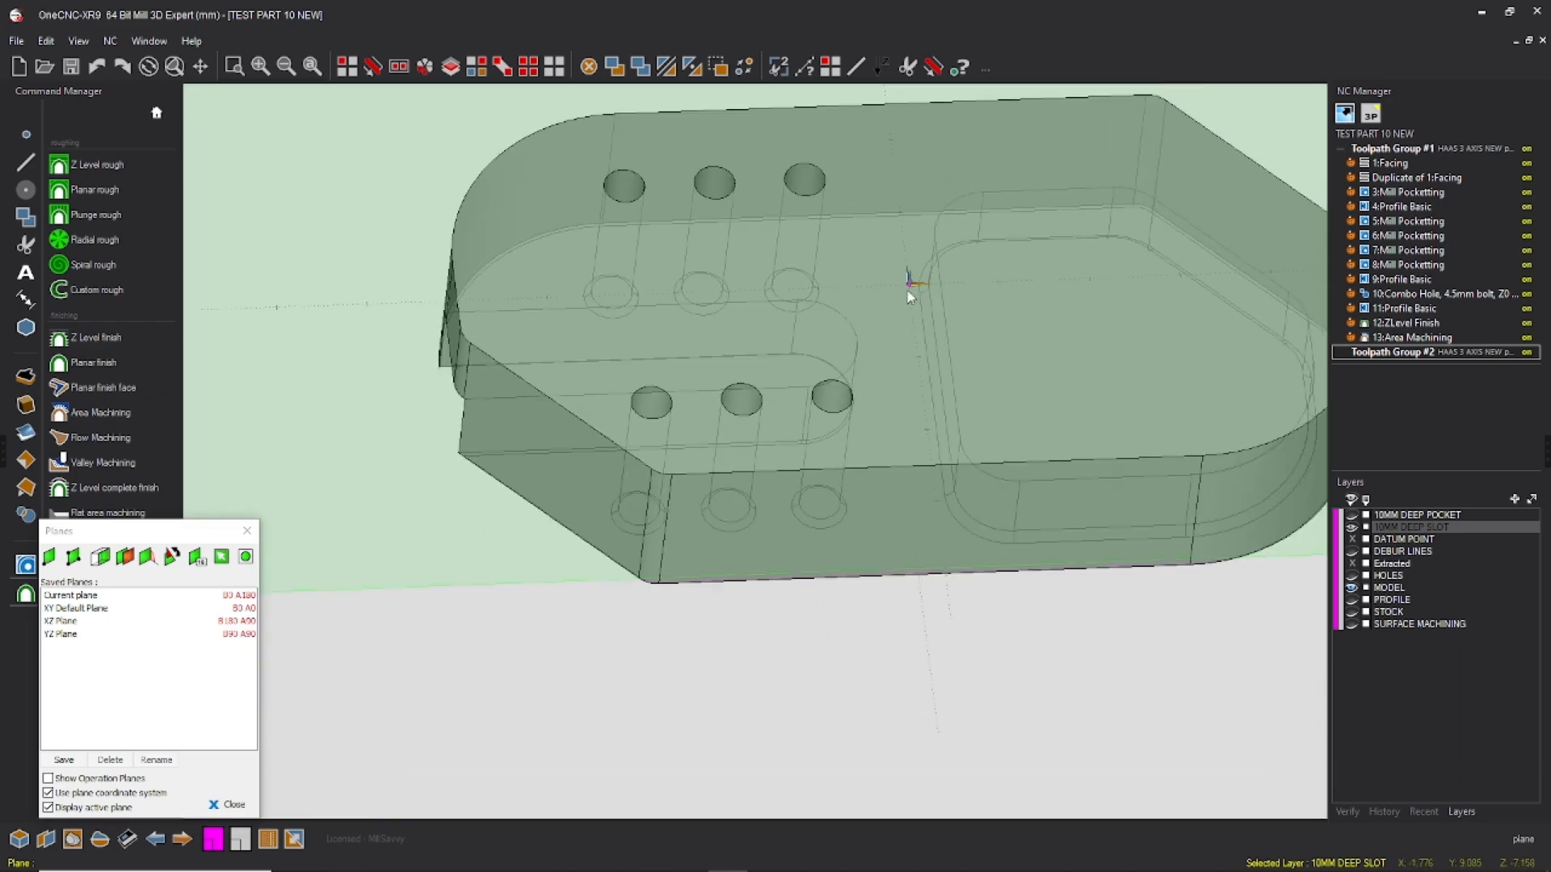
pyautogui.scroll(-3, 911, 284)
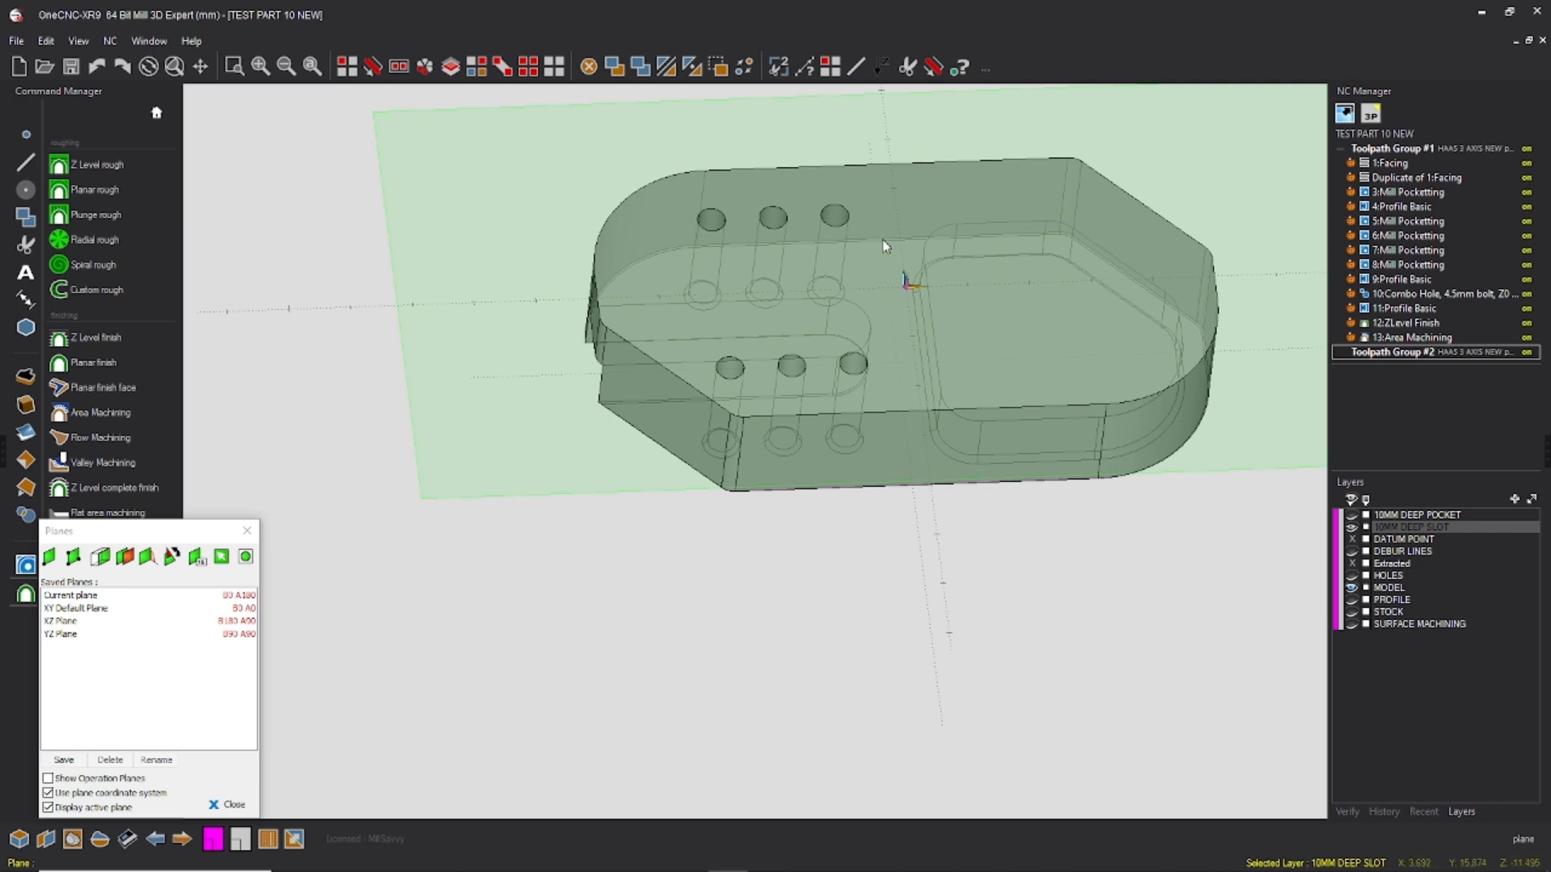
# Step: Save the underside working plane under the name G55 PLANE
pyautogui.click(64, 761)
pyautogui.write('G55 PLANE')
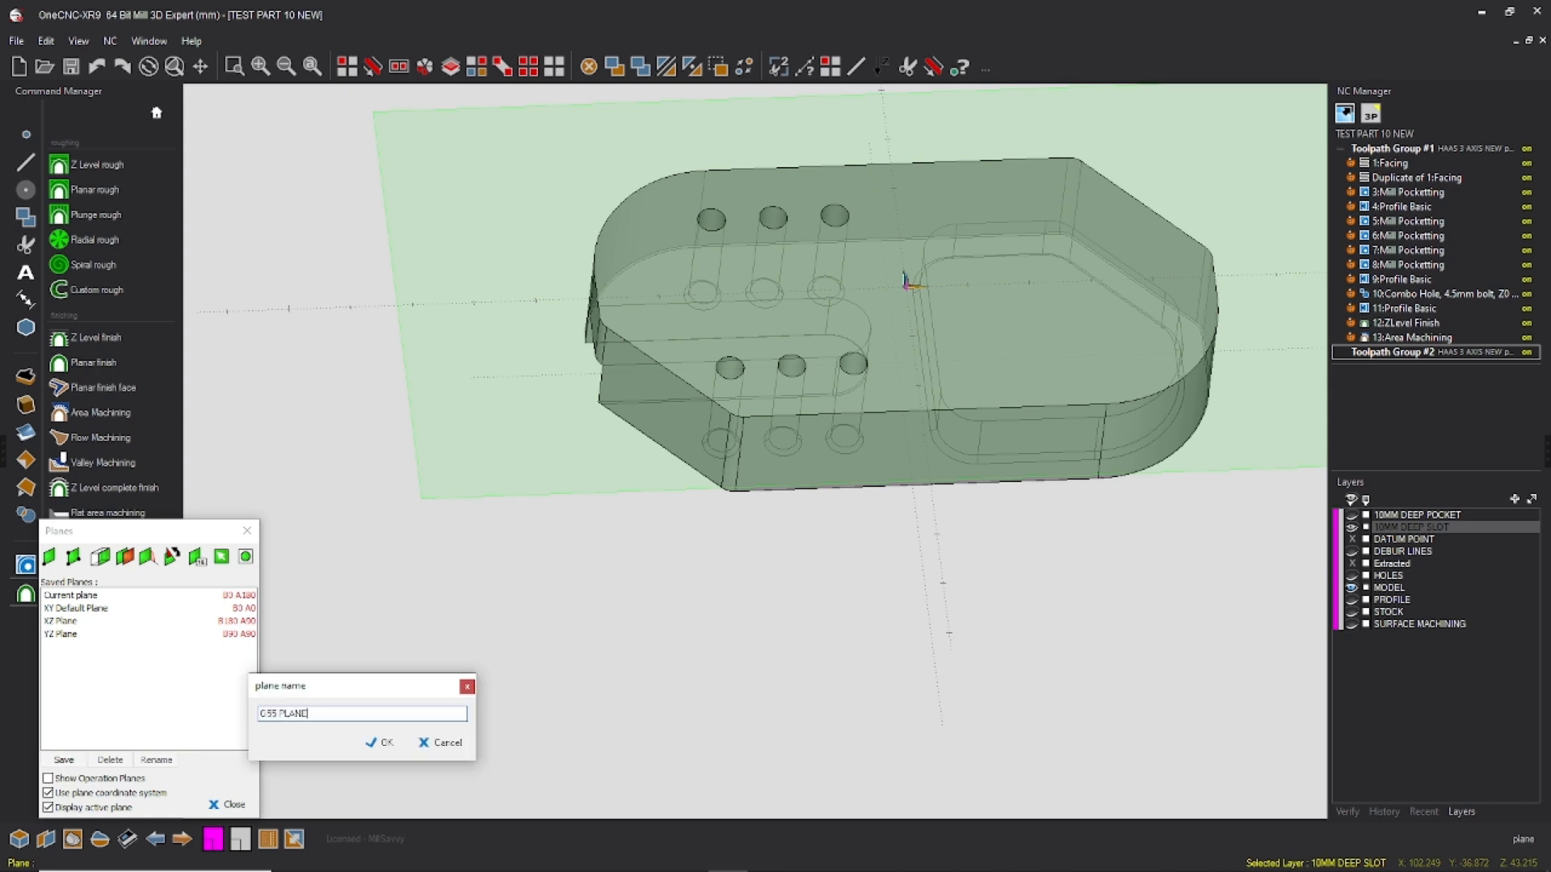
pyautogui.click(381, 743)
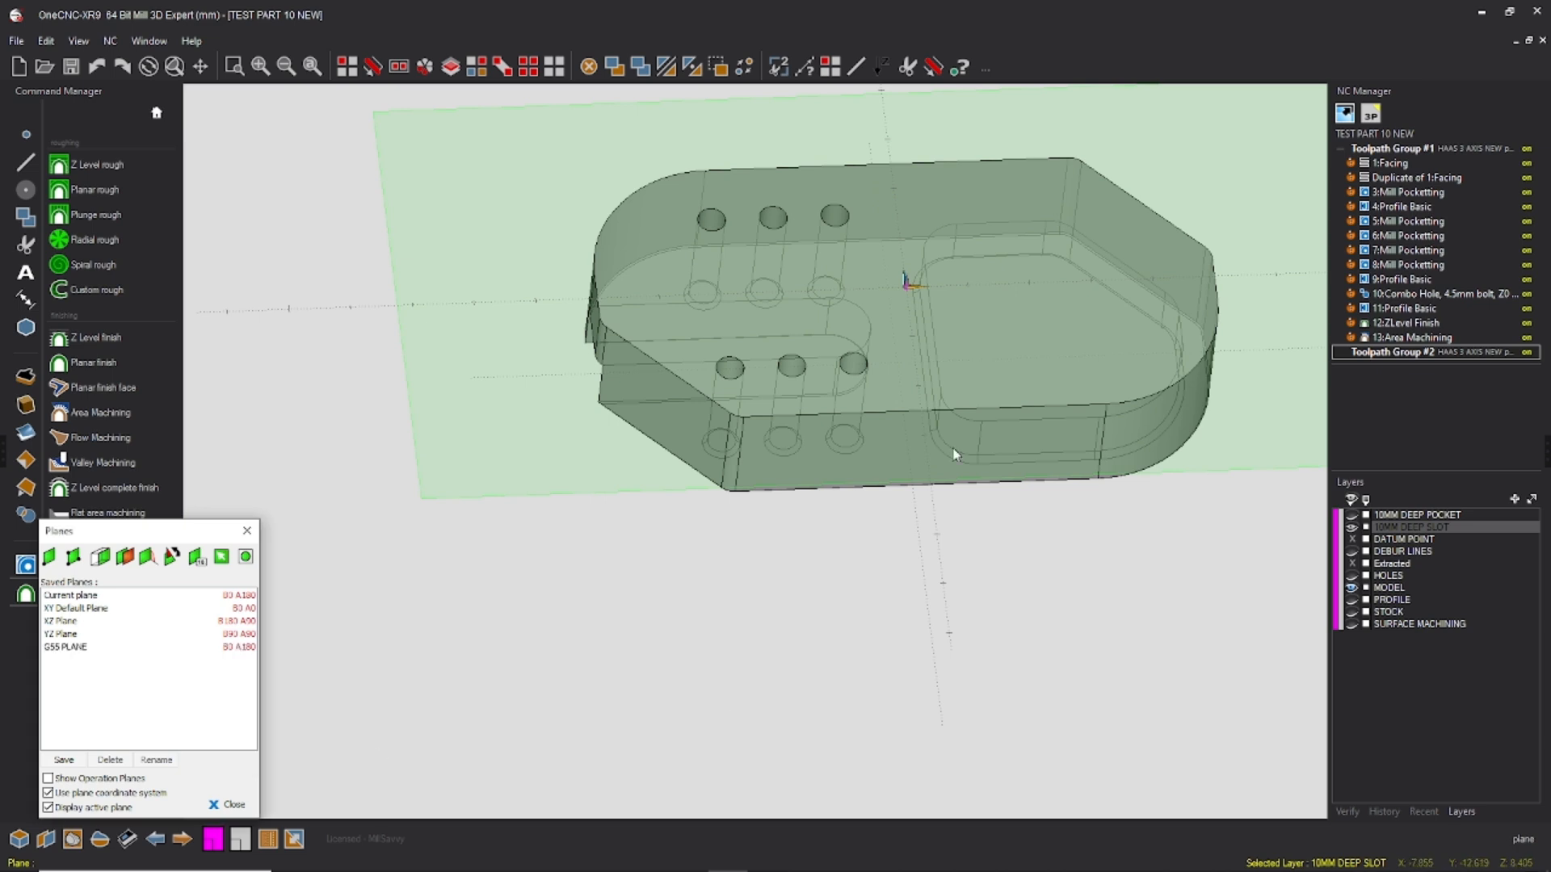
pyautogui.moveTo(891, 361); pyautogui.dragTo(881, 375, button='middle')
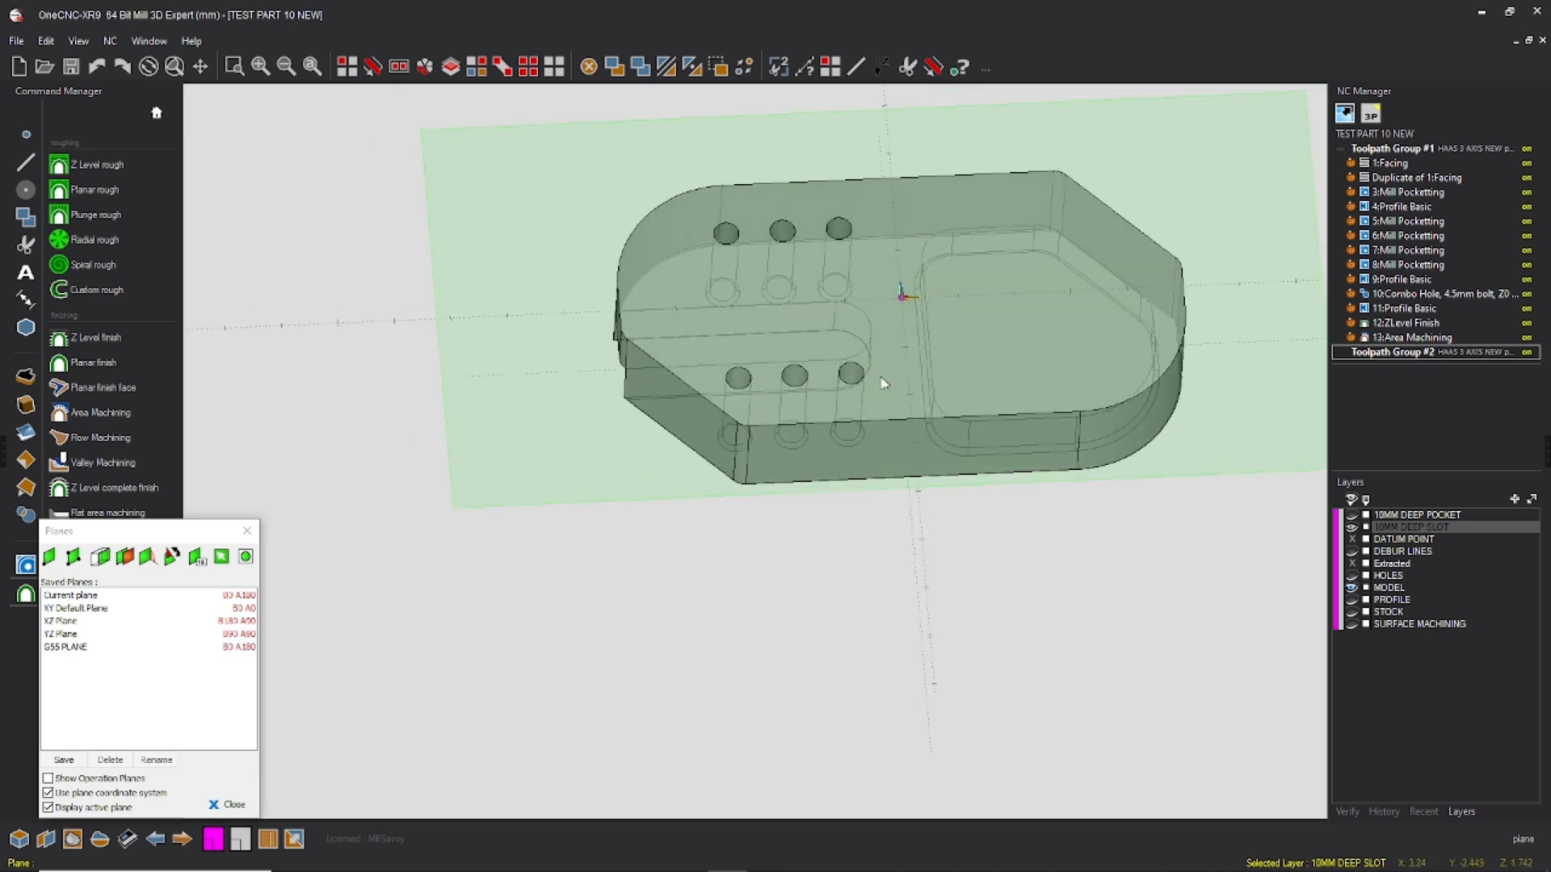
pyautogui.moveTo(1131, 288); pyautogui.dragTo(1123, 334, button='middle')
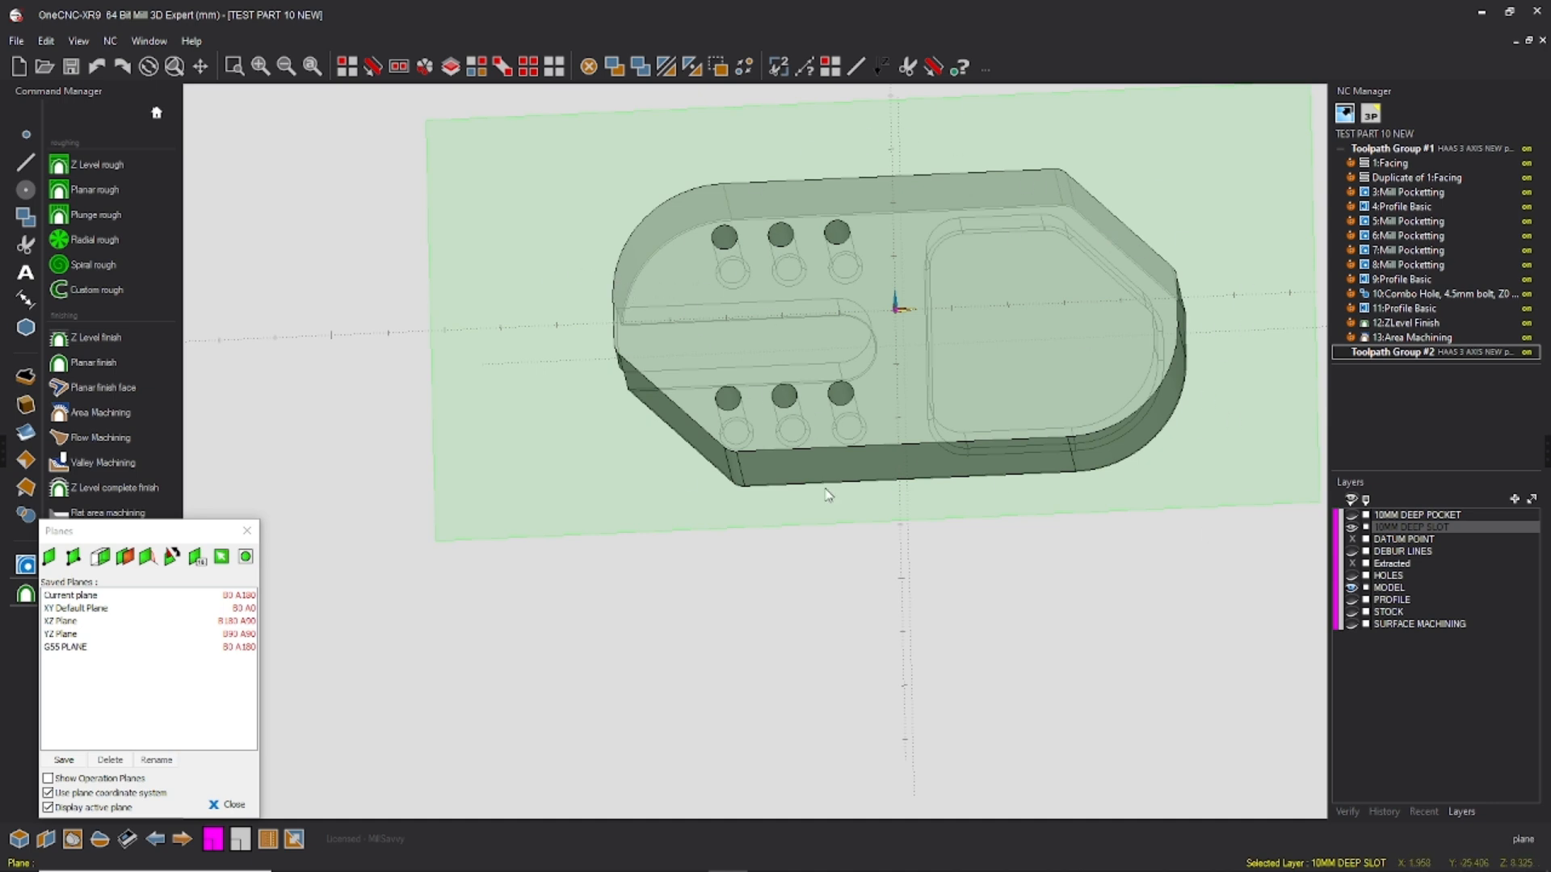
pyautogui.moveTo(874, 242); pyautogui.dragTo(877, 360, button='middle')
# Step: Show the STOCK layer again, and replace the plane settings with the 2D milling operations that include Facing
pyautogui.click(1351, 613)
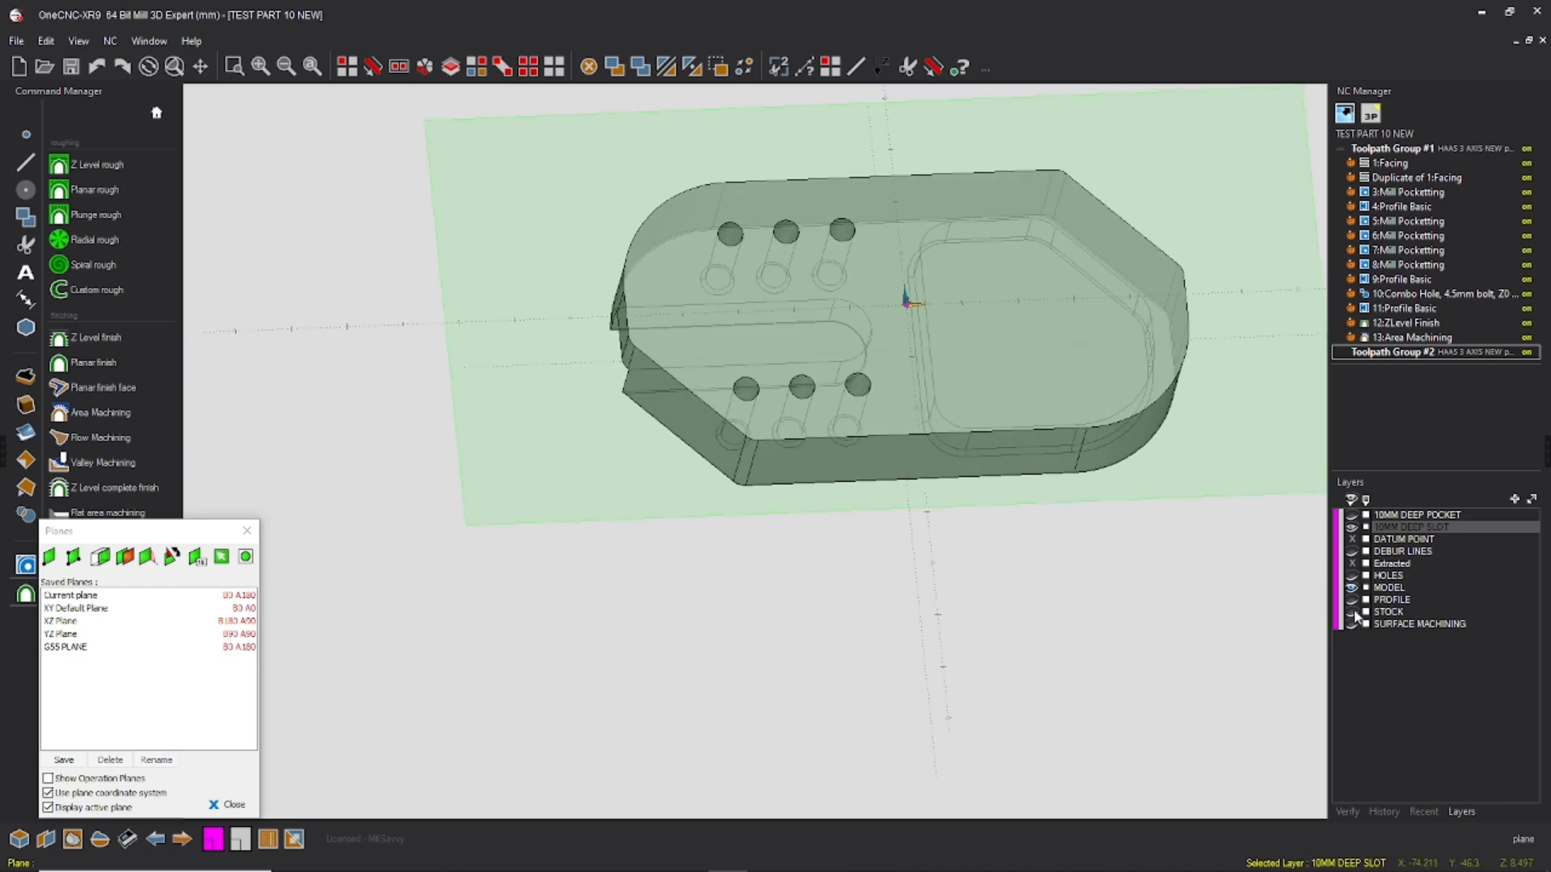
pyautogui.moveTo(975, 408); pyautogui.dragTo(979, 347, button='middle')
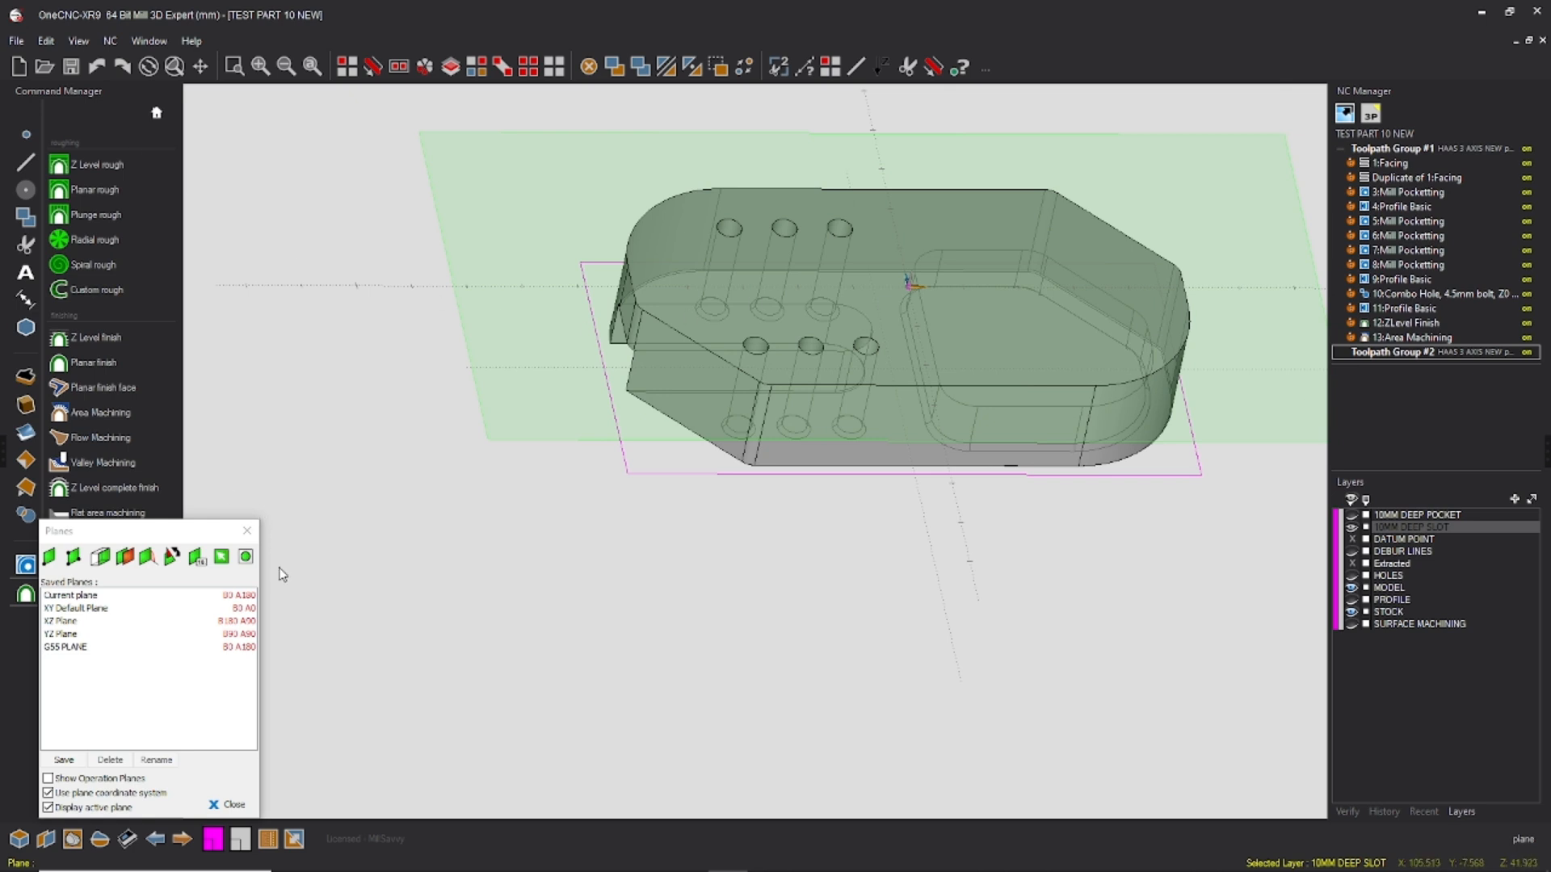
pyautogui.click(247, 531)
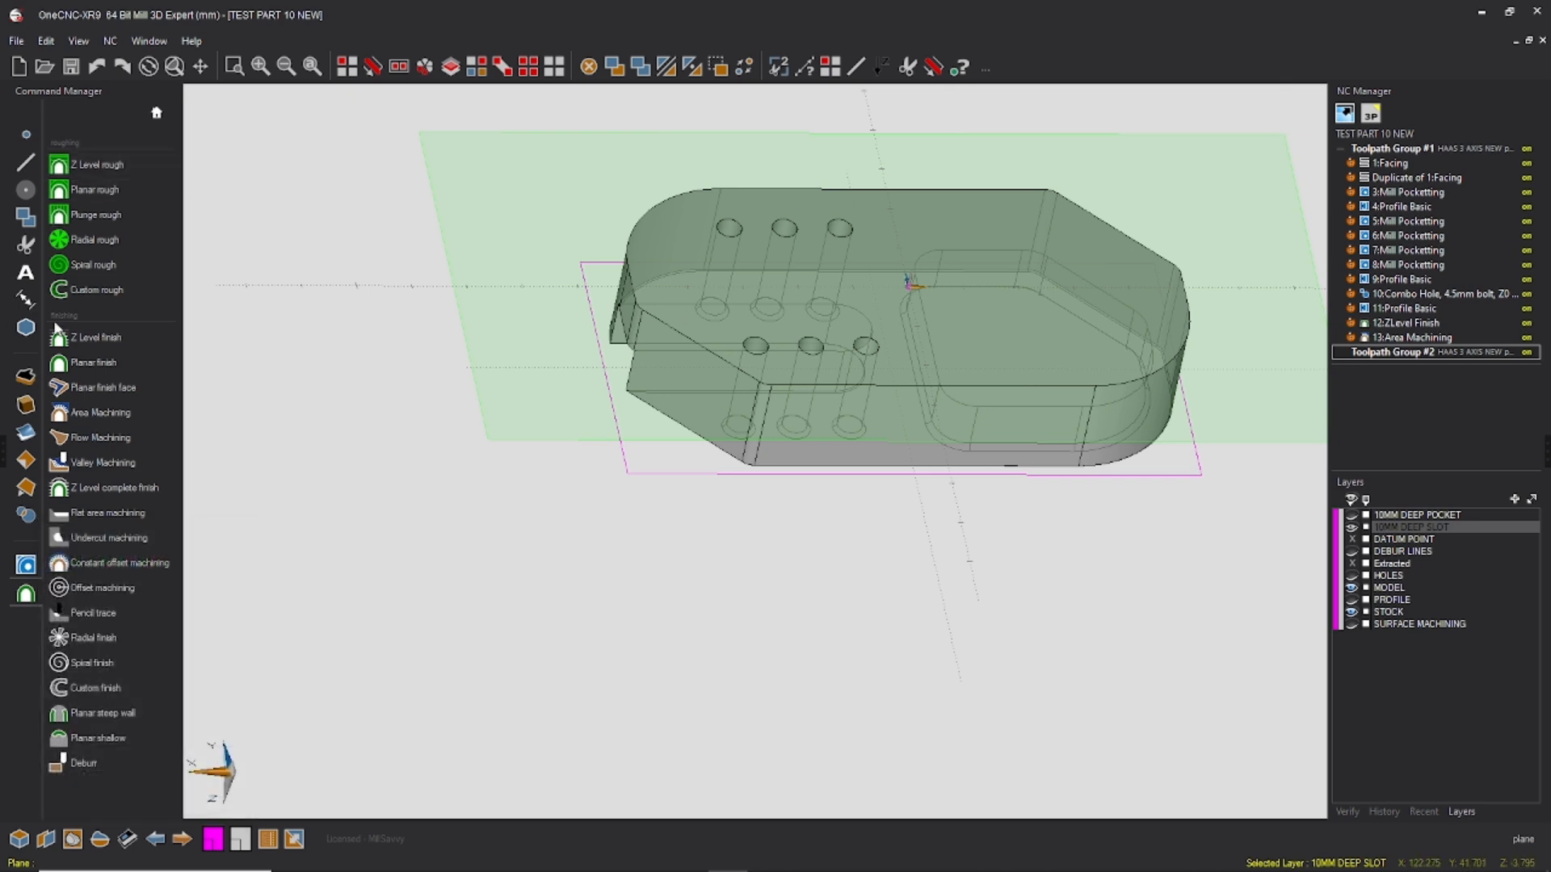
pyautogui.click(31, 566)
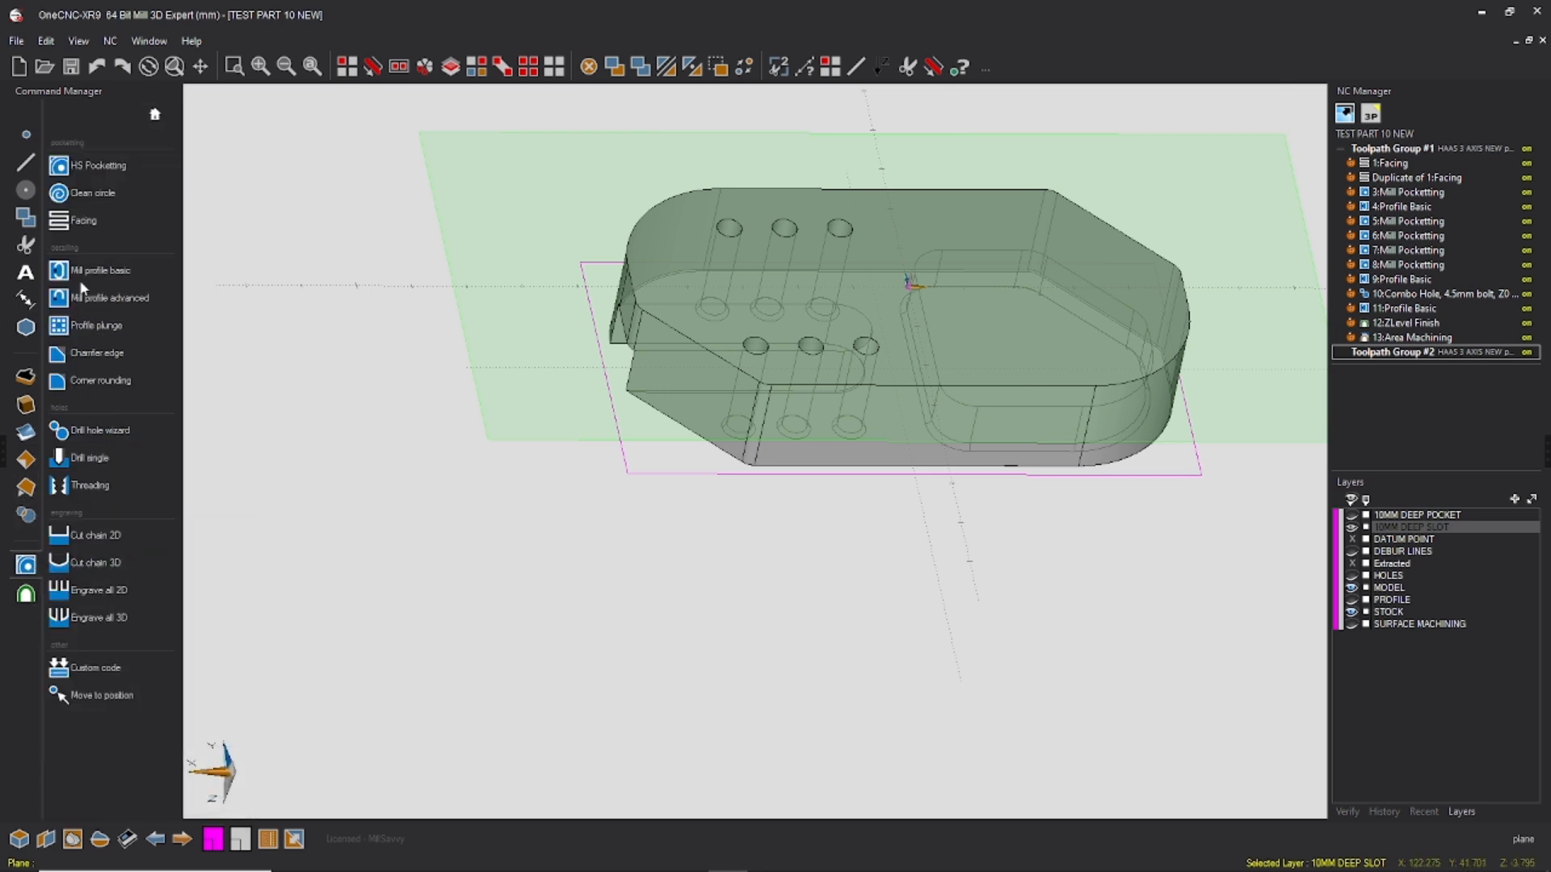
# Step: Start a Facing operation with the 63MM MITSI face mill and set its work offset to G55
pyautogui.click(96, 221)
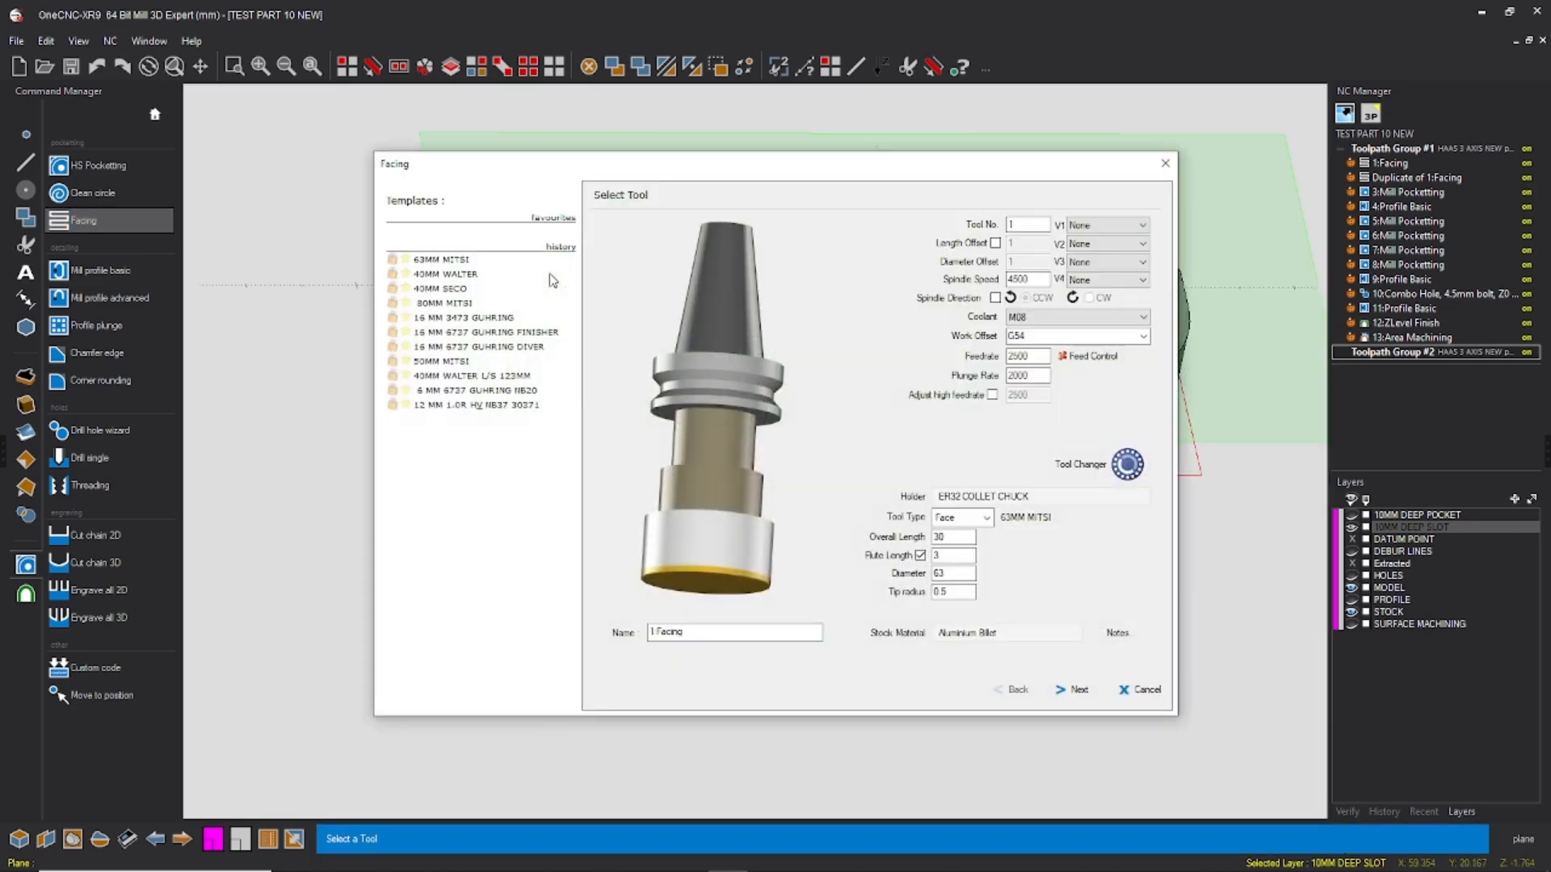
pyautogui.moveTo(1039, 336); pyautogui.dragTo(947, 351)
pyautogui.write('G')
pyautogui.click(1073, 690)
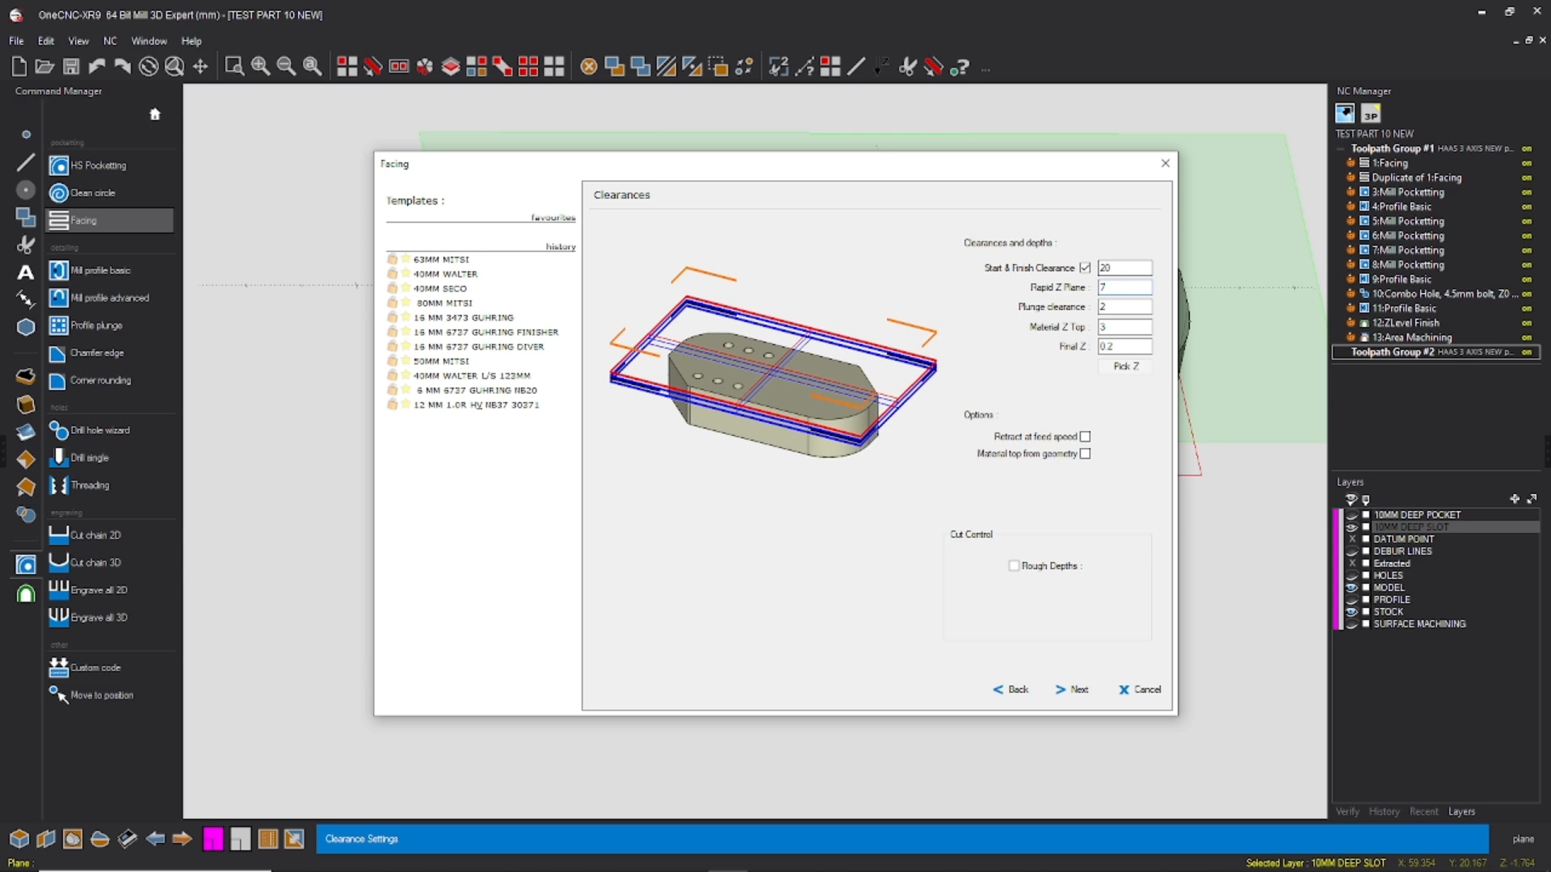
# Step: Set the facing operation's Material Z Top to 5, keep Final Z at 0.2, and enable Rough Depths of 2
pyautogui.click(1120, 326)
pyautogui.doubleClick(1122, 326)
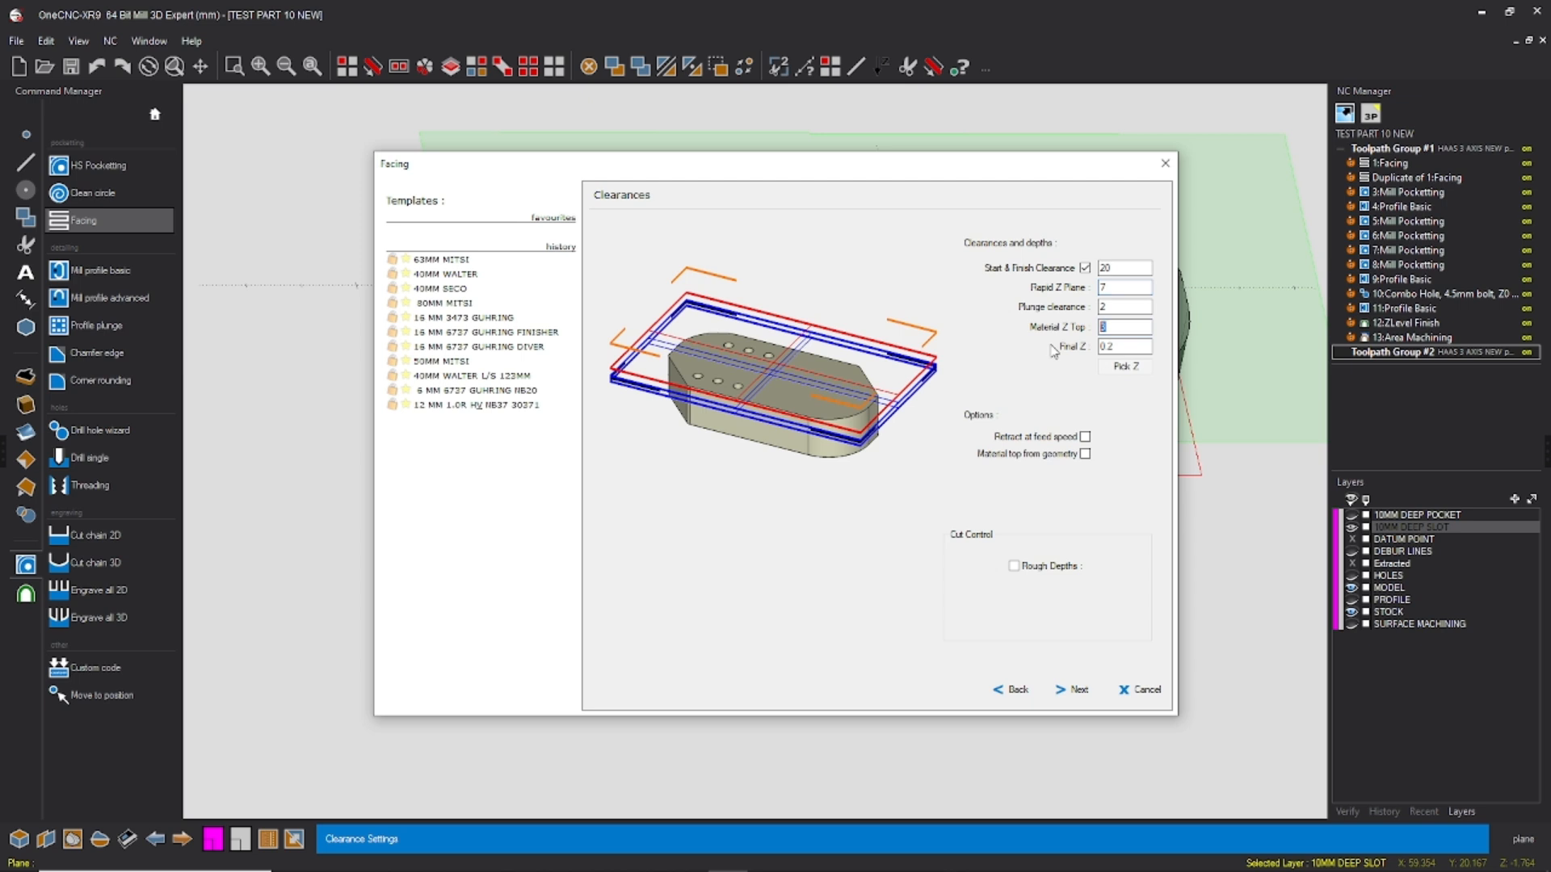
pyautogui.click(1127, 346)
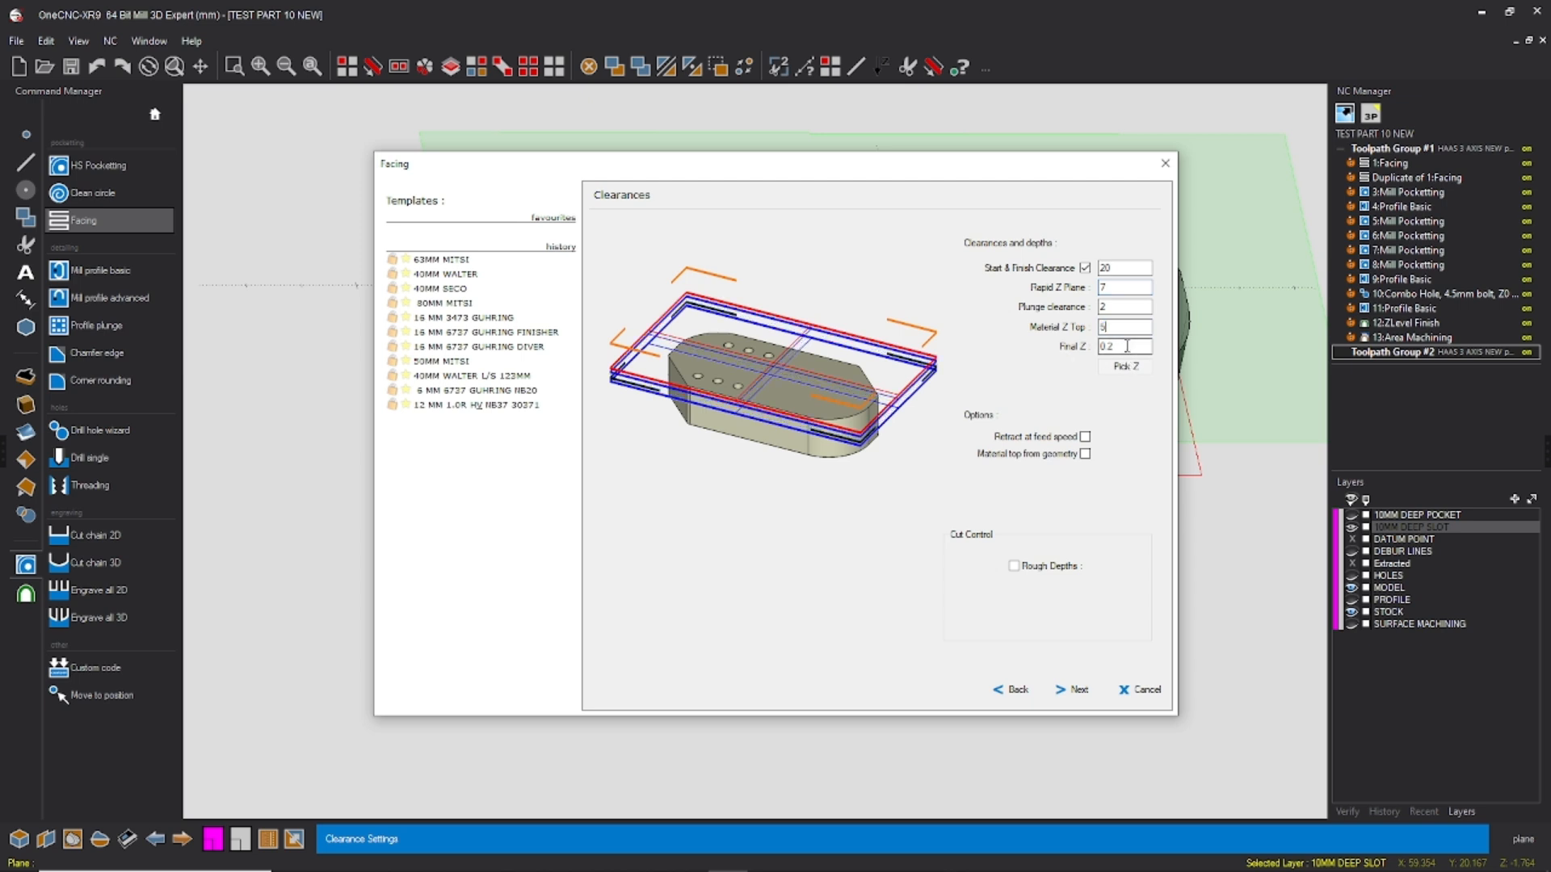
pyautogui.click(1080, 691)
pyautogui.click(1002, 691)
pyautogui.click(1014, 565)
pyautogui.doubleClick(1103, 570)
pyautogui.write('2')
pyautogui.click(1079, 689)
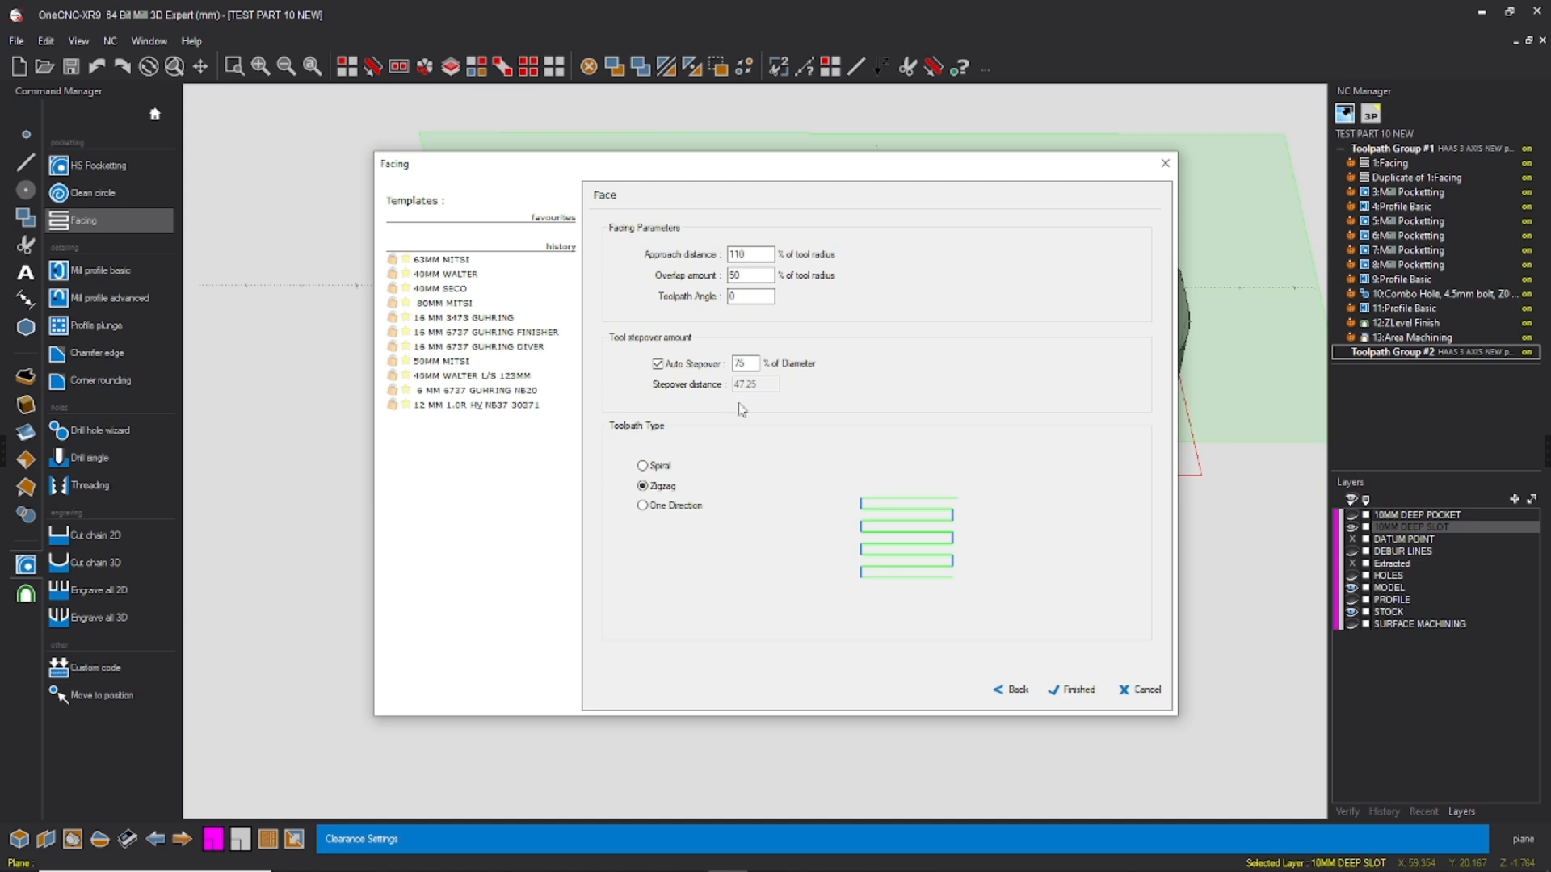
# Step: Set the facing auto stepover to 90% of diameter with the Zigzag toolpath type, and generate the toolpath
pyautogui.doubleClick(751, 363)
pyautogui.write('90')
pyautogui.click(1059, 692)
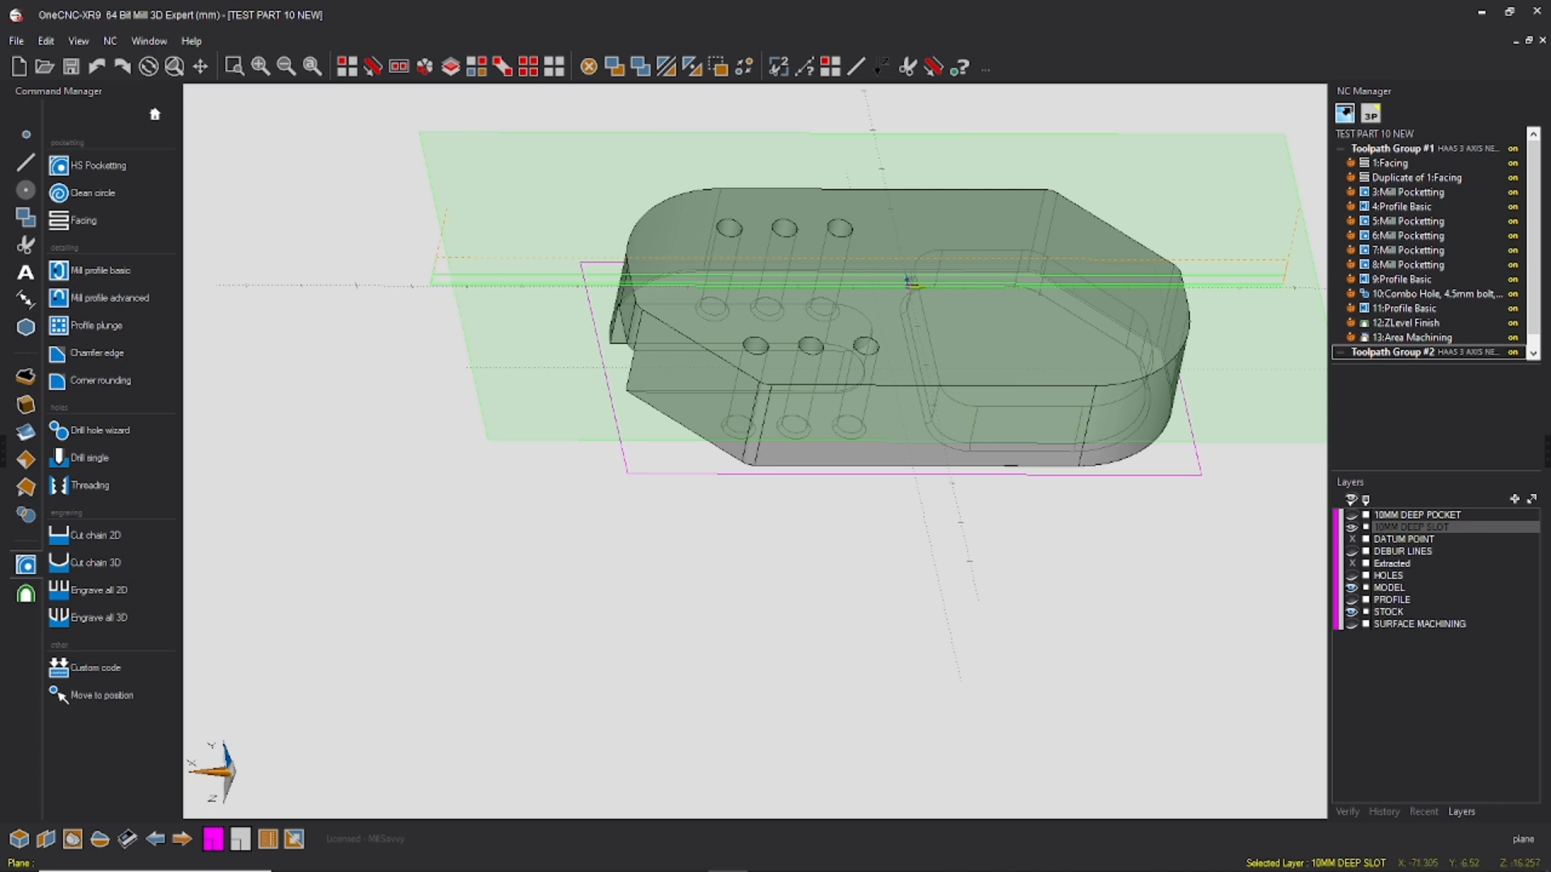
# Step: Duplicate the facing operation in Toolpath Group #2
pyautogui.scroll(-3, 1434, 303)
pyautogui.rightClick(1407, 353)
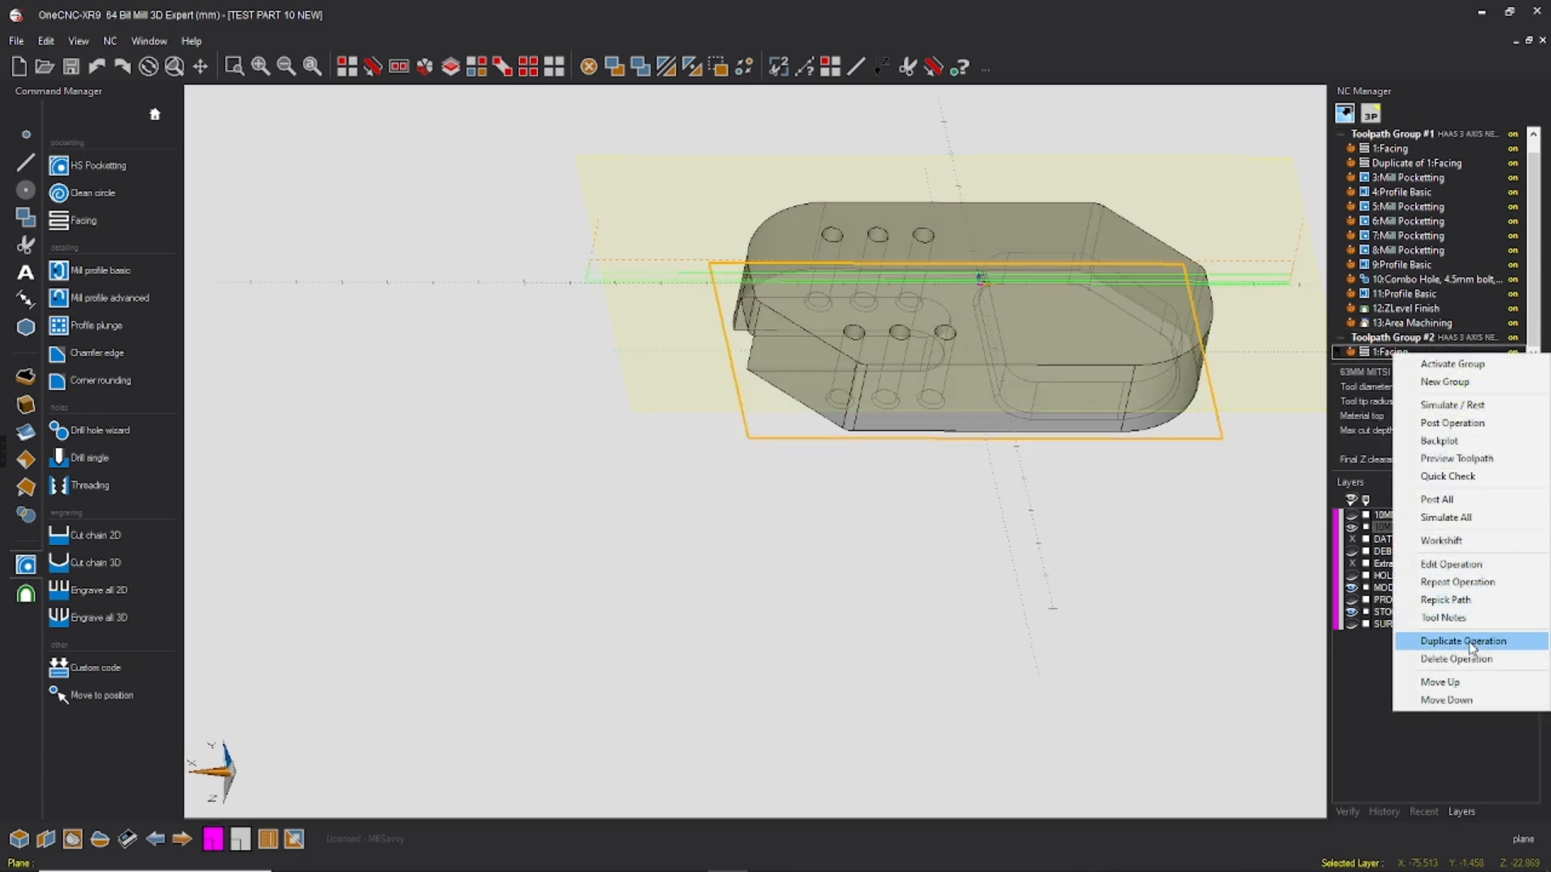
pyautogui.click(1470, 643)
# Step: Edit the duplicated facing operation in Toolpath Group #2, setting its feedrate to 1500 and plunge rate to 2500
pyautogui.click(1398, 353)
pyautogui.rightClick(1399, 352)
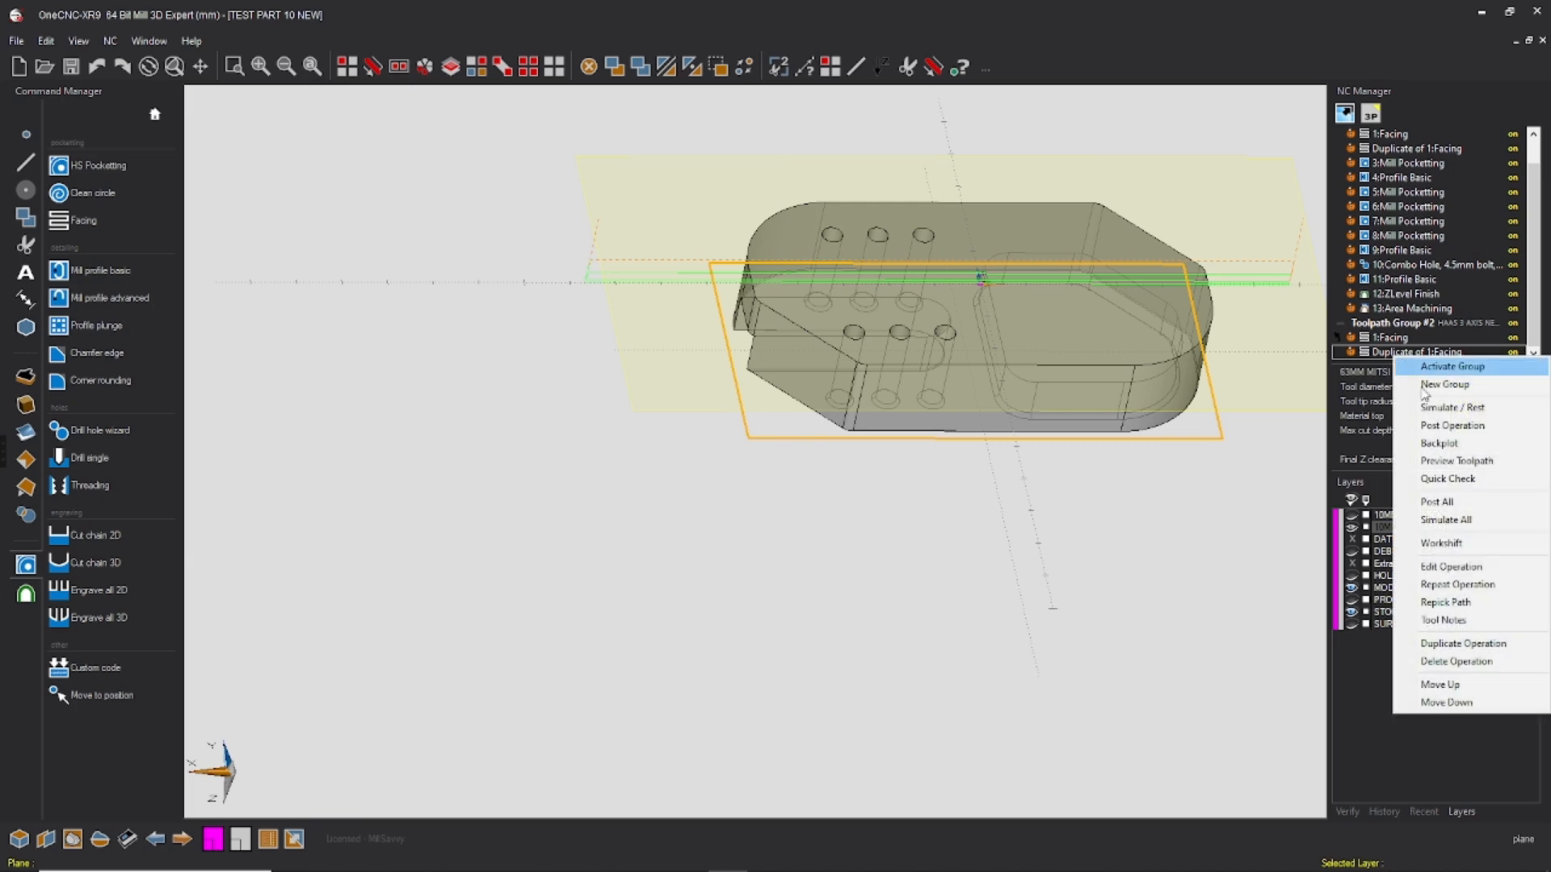
pyautogui.click(1453, 564)
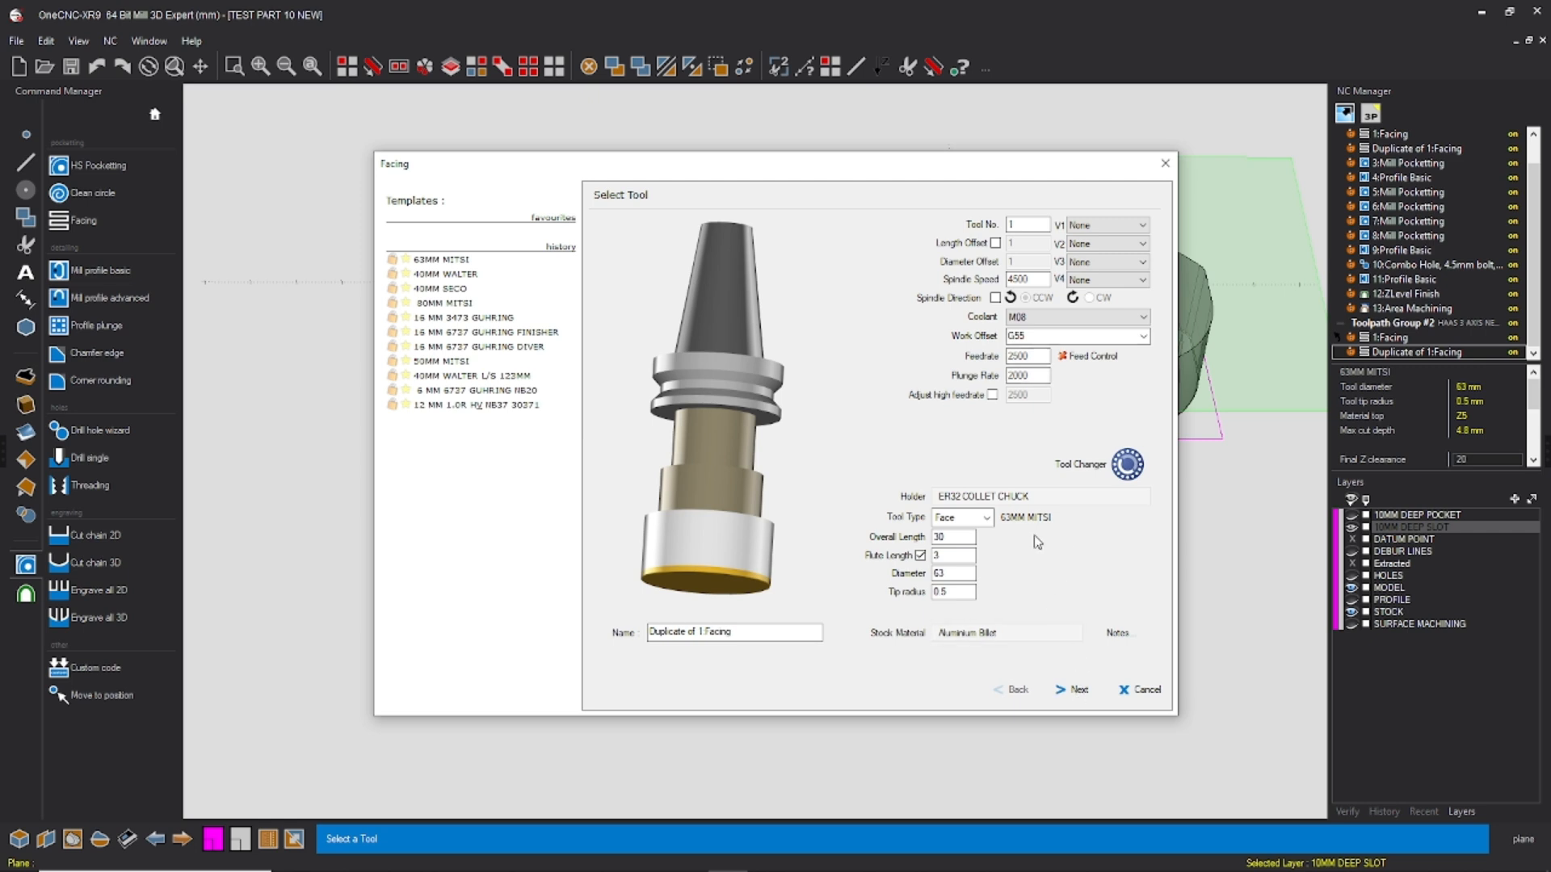
pyautogui.moveTo(1033, 357); pyautogui.dragTo(957, 364)
pyautogui.write('1500')
pyautogui.write('2500')
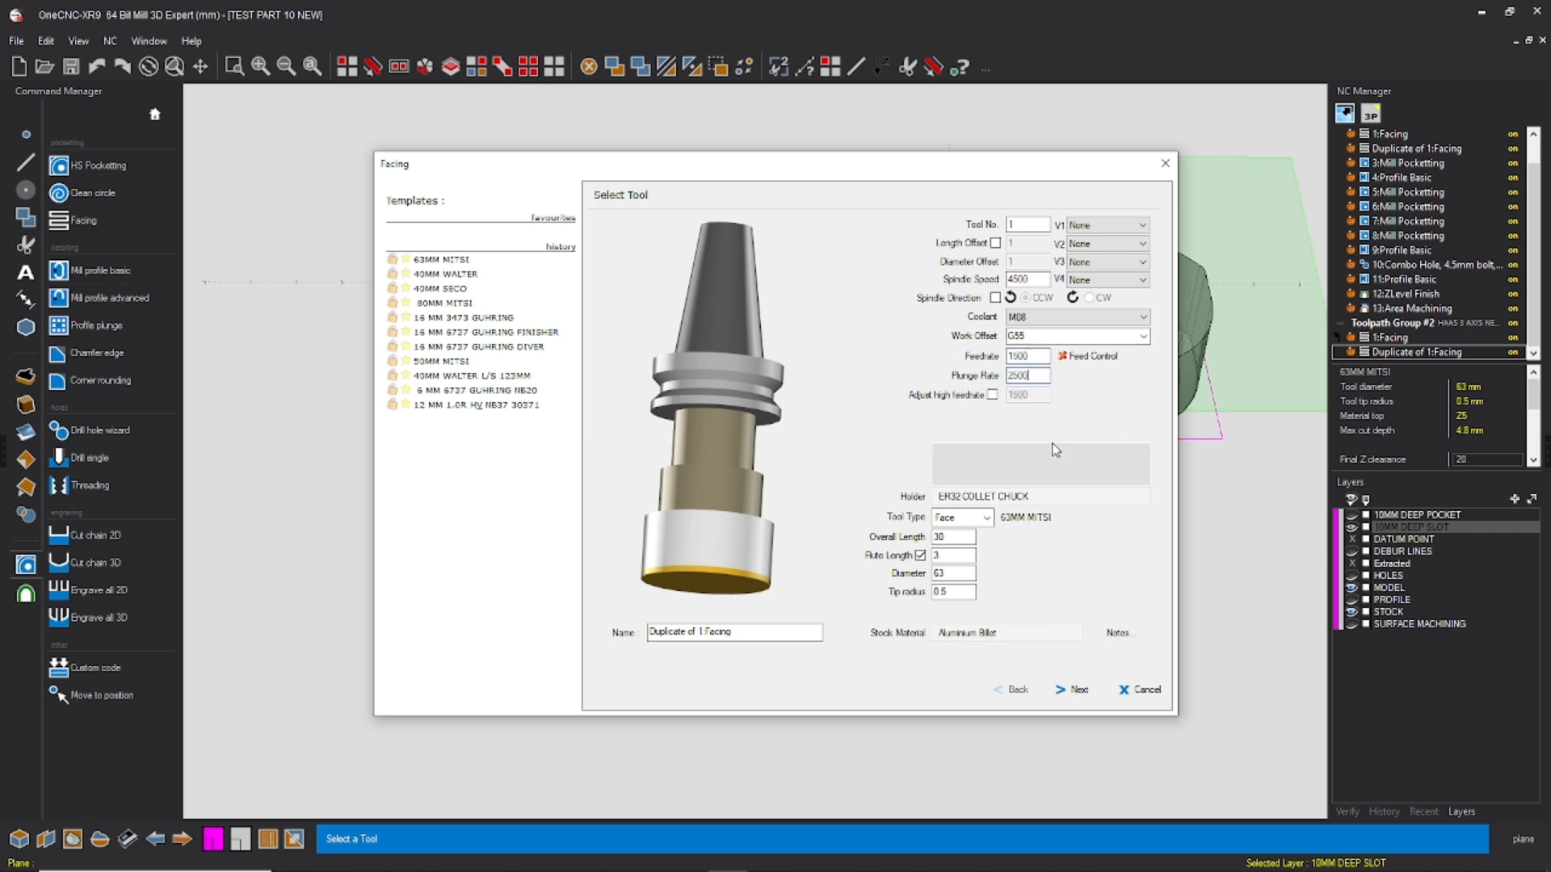
pyautogui.click(1076, 690)
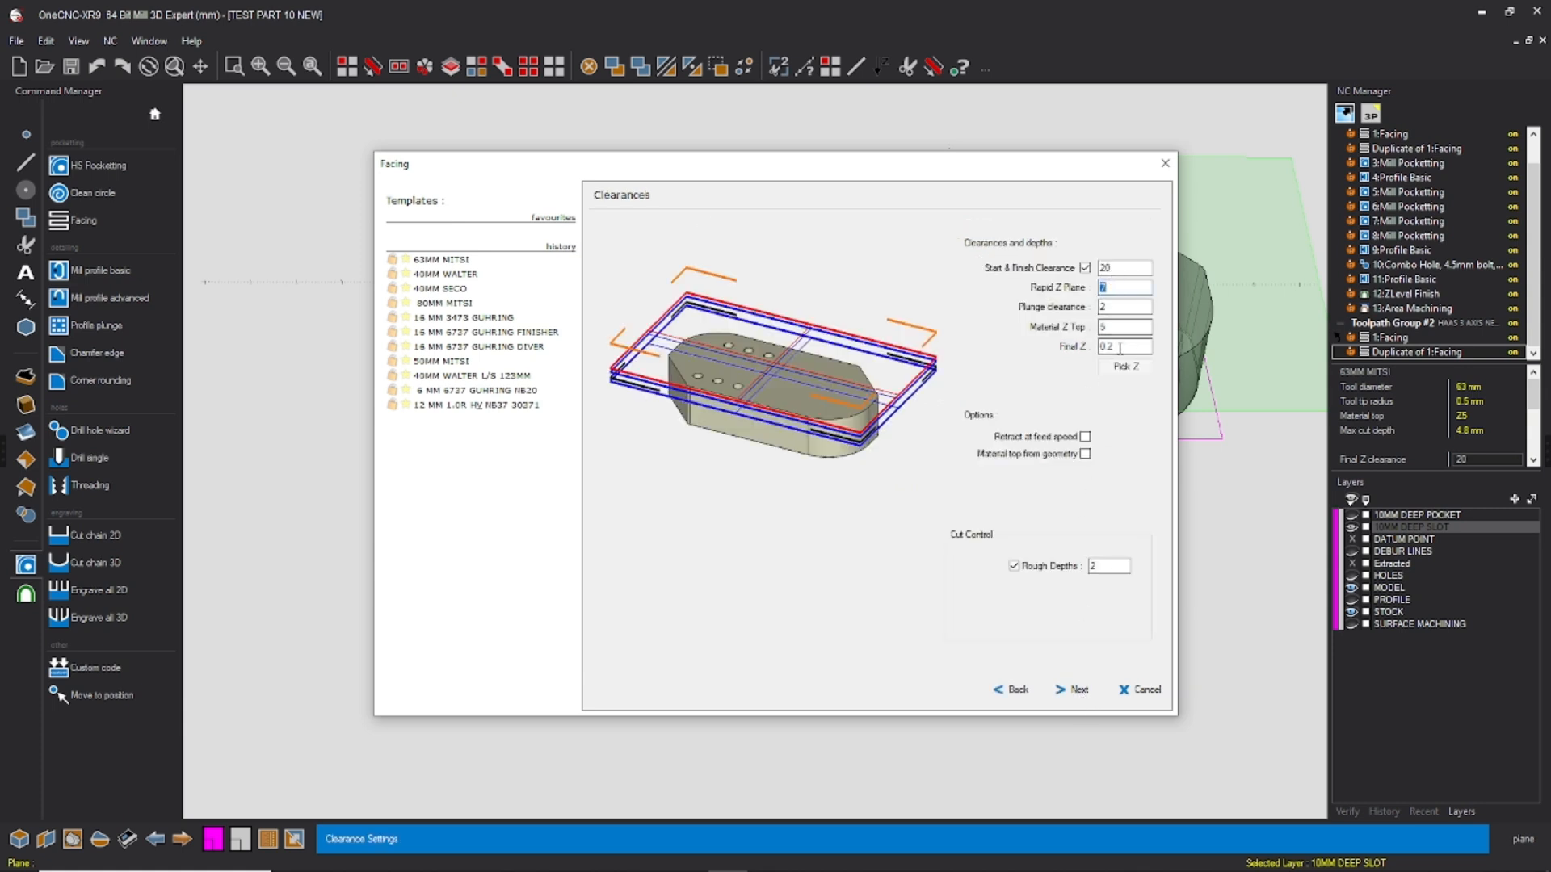
# Step: Make the duplicate a finishing pass with Rapid Z Plane 2, Material Z Top 0.2, Final Z 0 and Rough Depths off
pyautogui.moveTo(1128, 348); pyautogui.dragTo(1093, 354)
pyautogui.moveTo(1105, 327); pyautogui.dragTo(1086, 353)
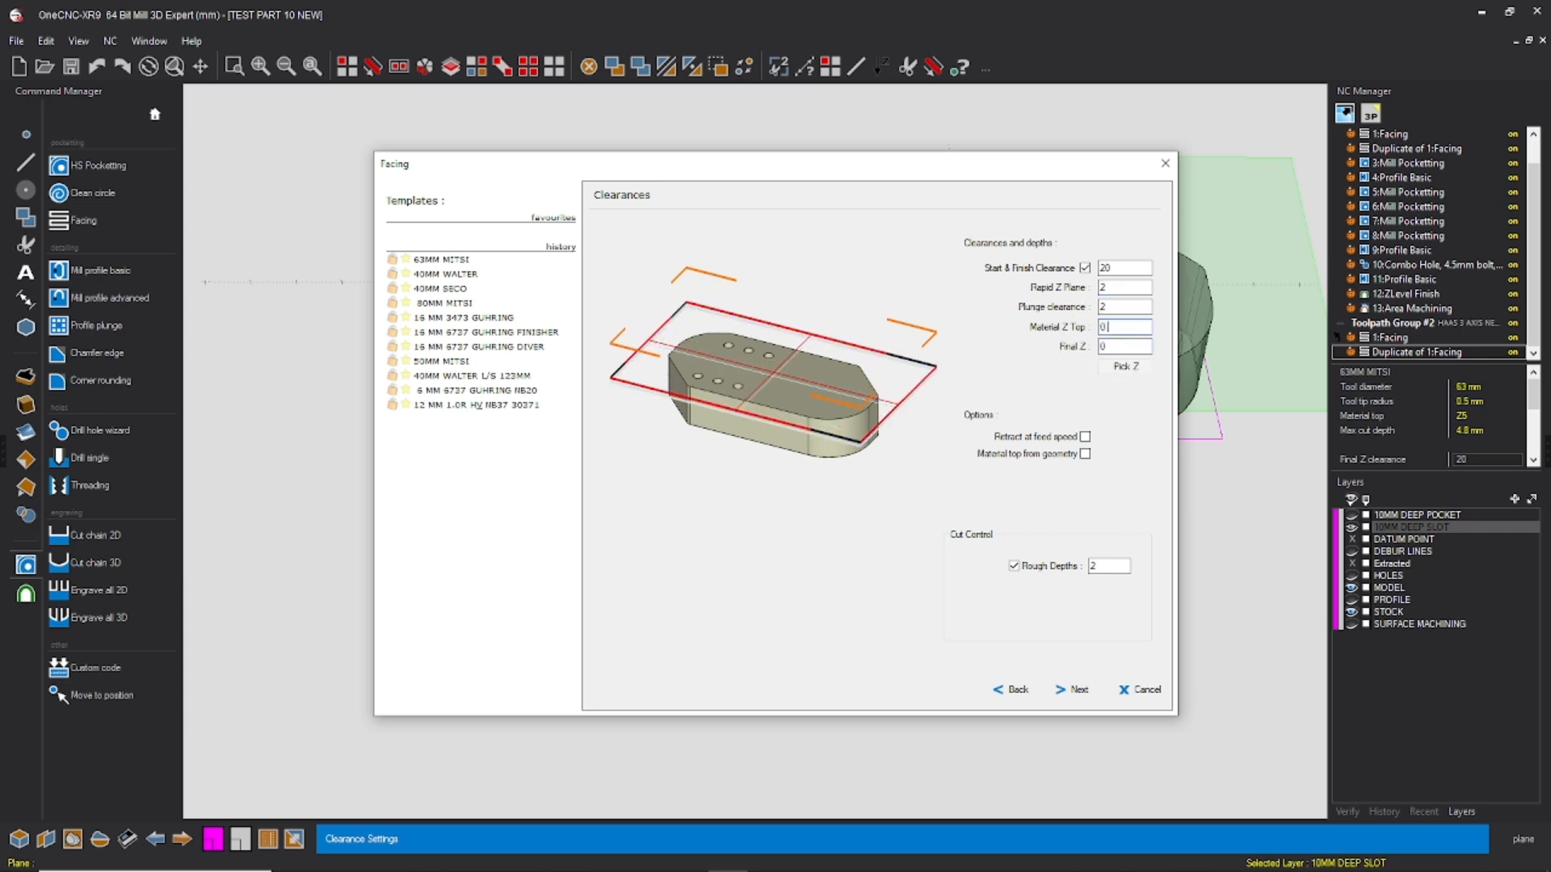
pyautogui.click(1014, 565)
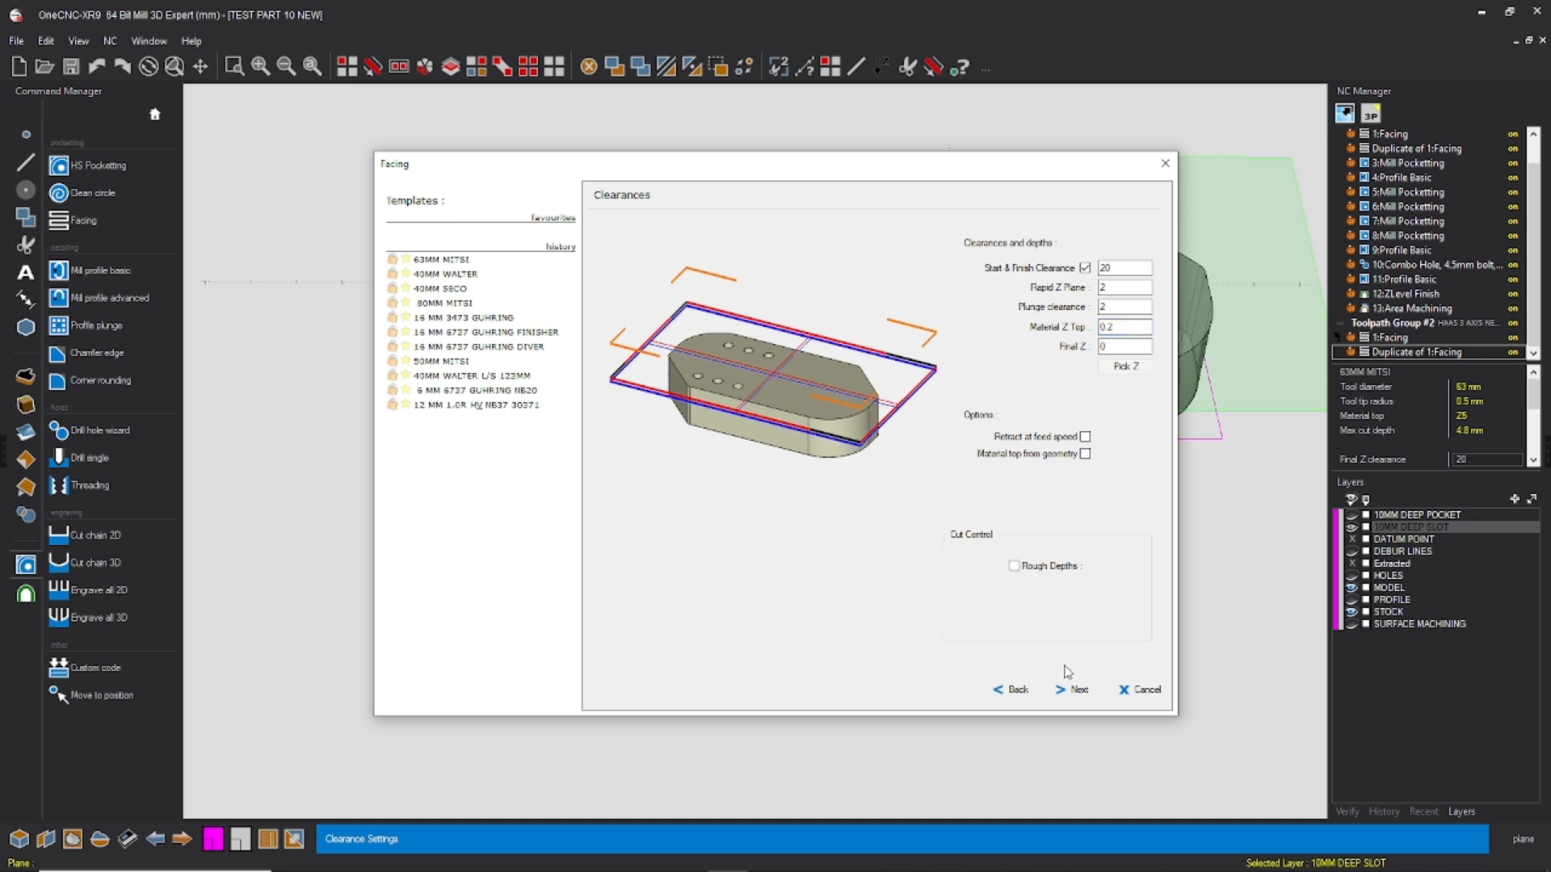
pyautogui.click(1071, 689)
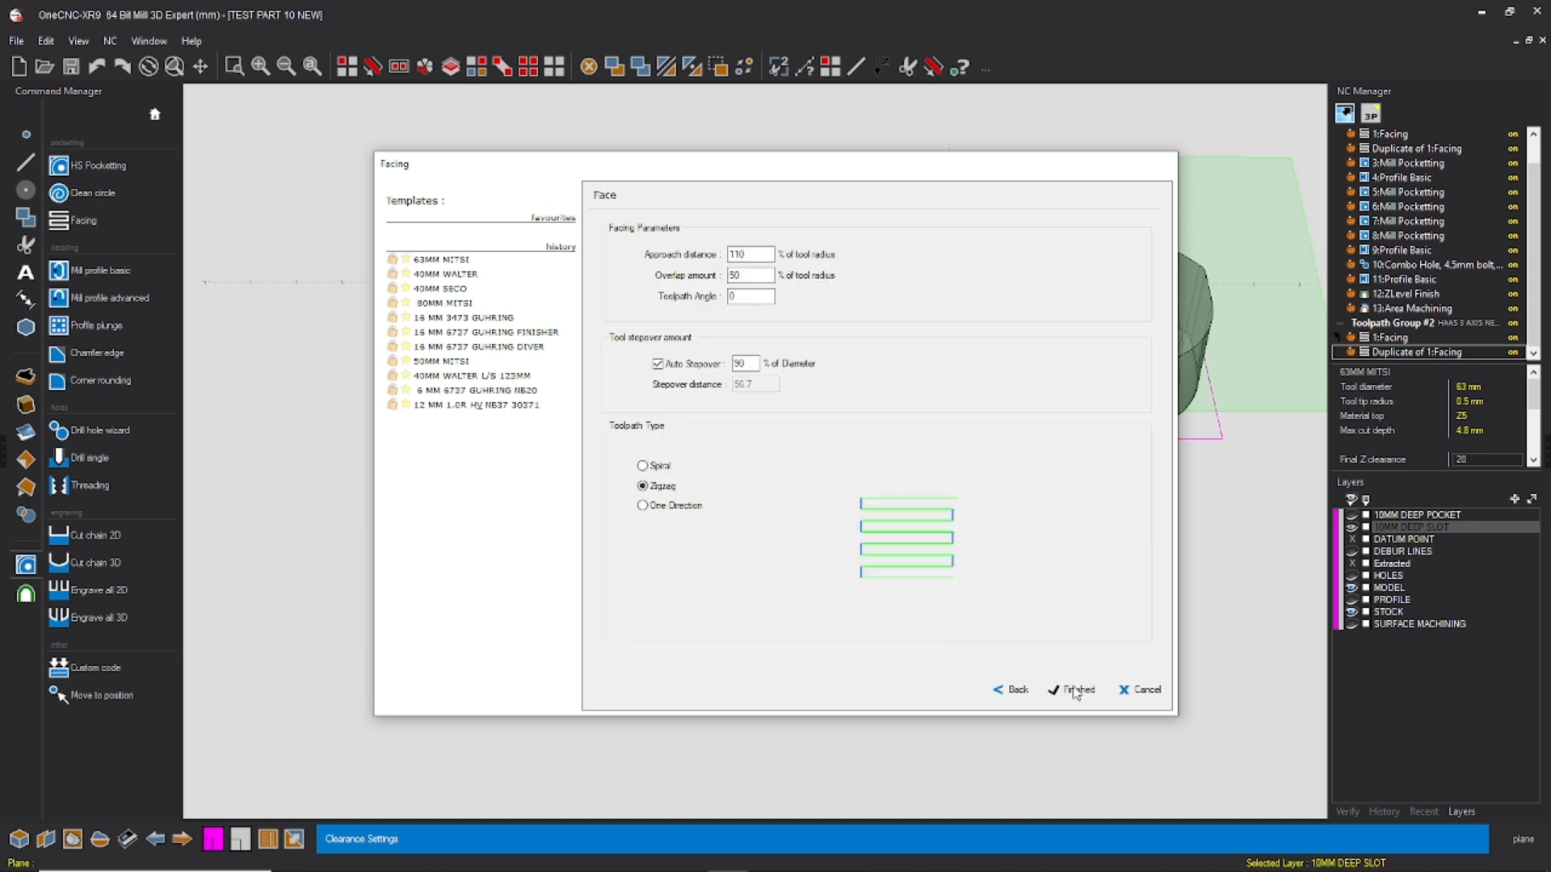
pyautogui.click(1076, 691)
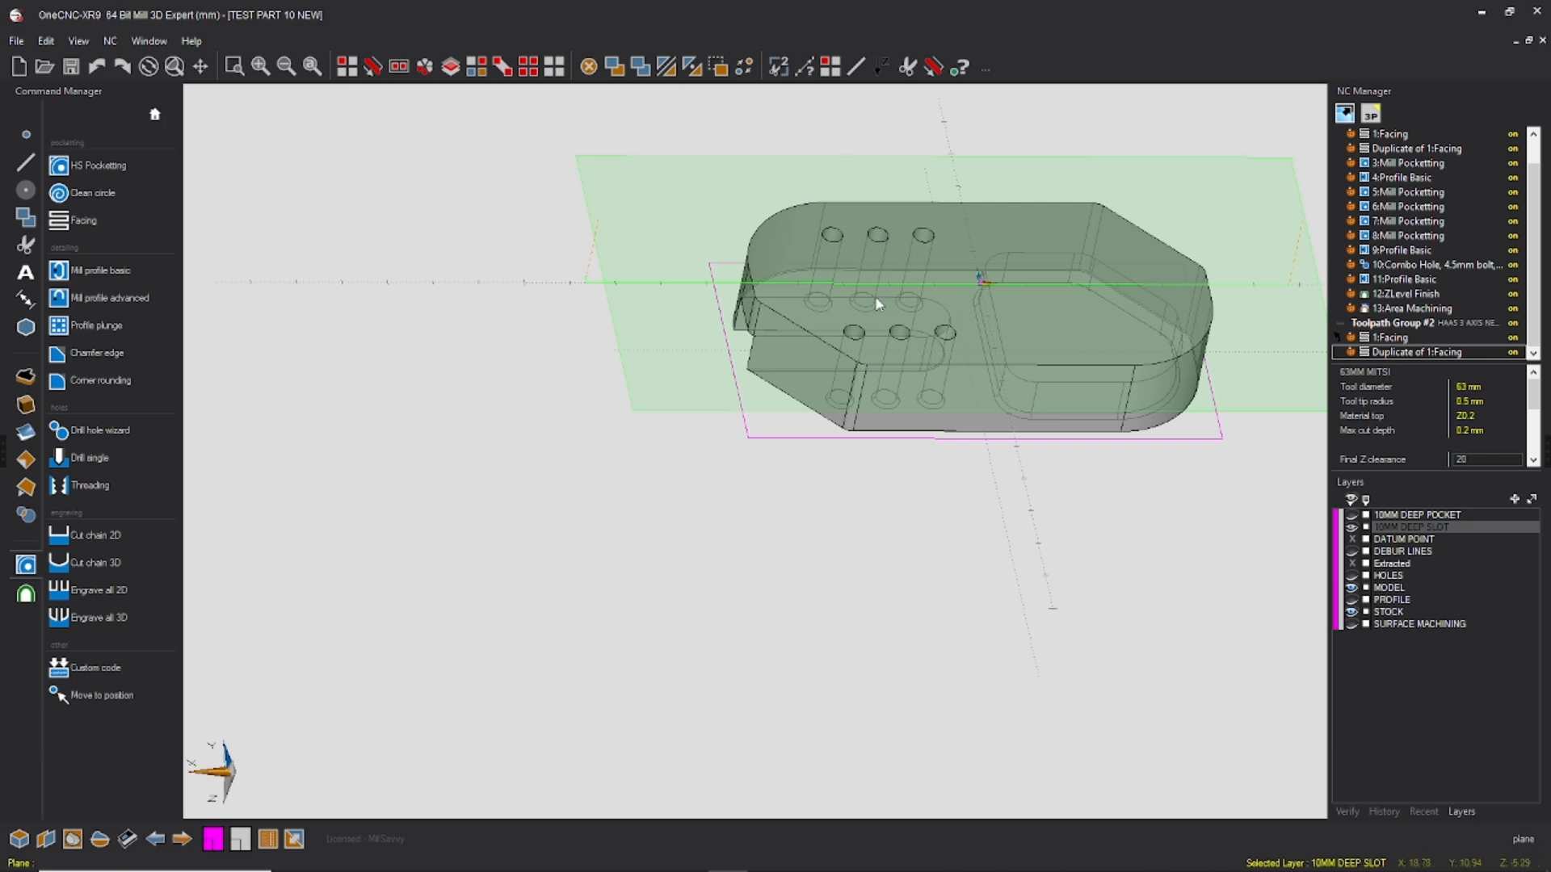
# Step: Show the PROFILE layer and start a basic mill profile operation on the part's outer profile
pyautogui.moveTo(877, 303); pyautogui.dragTo(860, 323, button='middle')
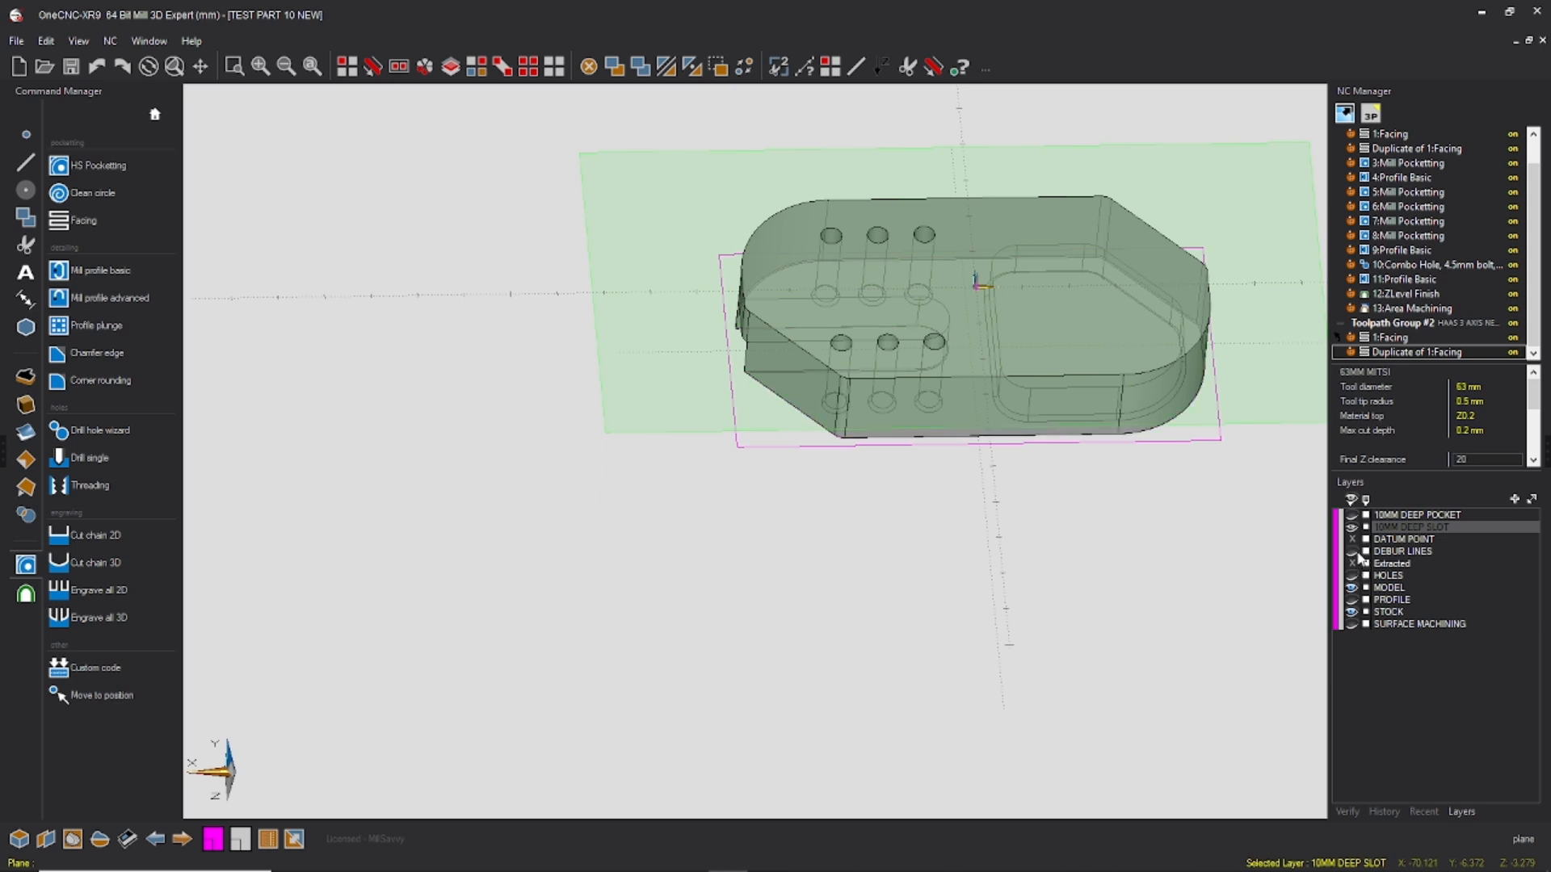
pyautogui.click(1354, 601)
pyautogui.moveTo(1142, 507); pyautogui.dragTo(683, 414, button='middle')
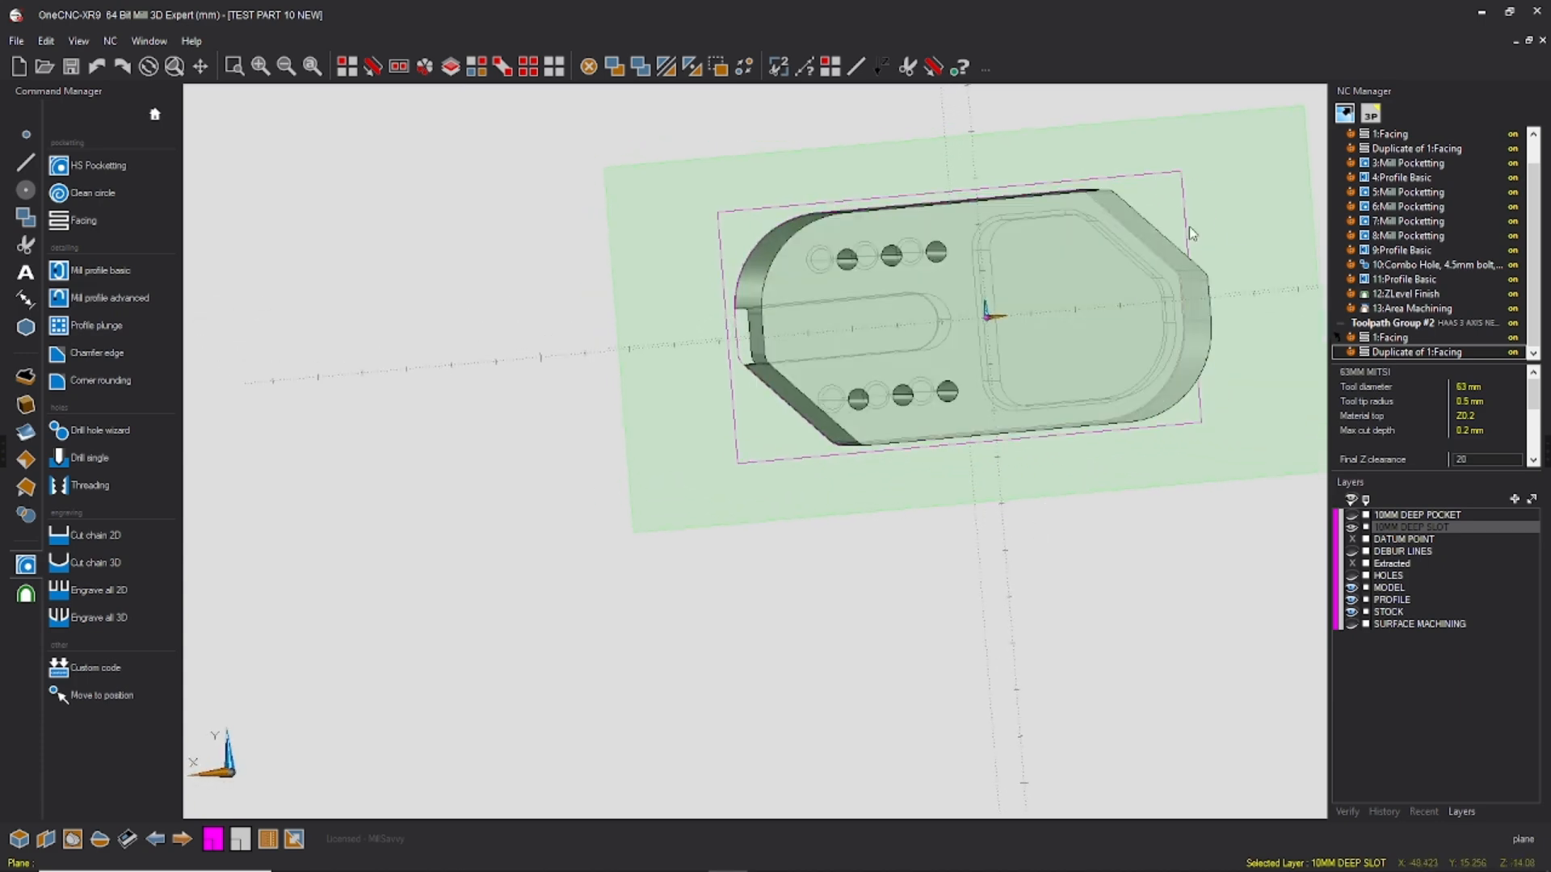
pyautogui.click(100, 270)
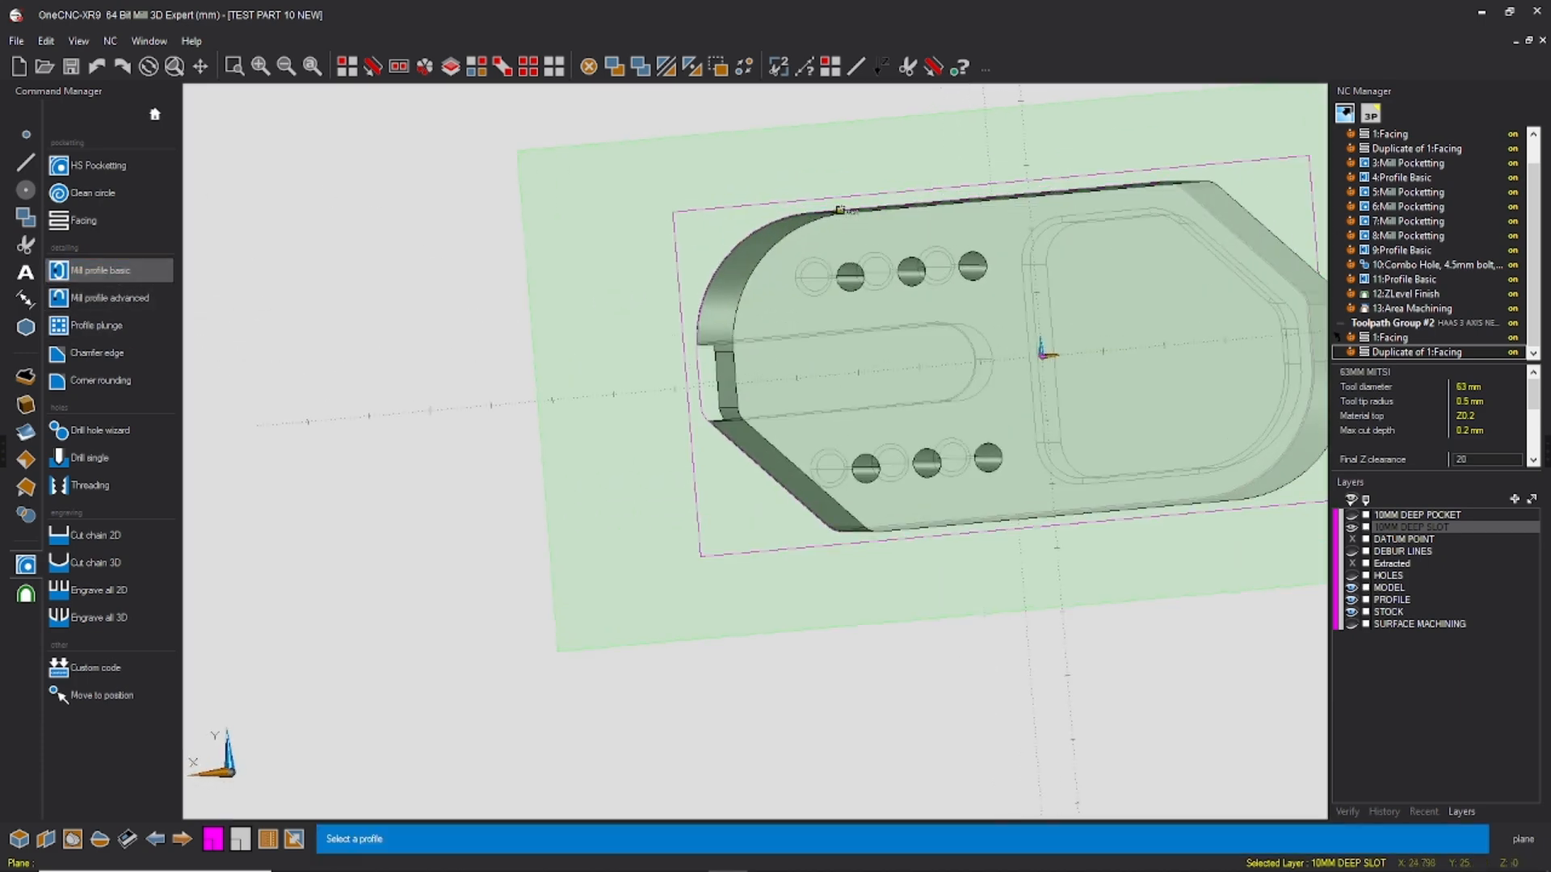
pyautogui.scroll(1, 819, 208)
pyautogui.moveTo(819, 207); pyautogui.dragTo(847, 212, button='middle')
pyautogui.click(829, 214)
pyautogui.click(837, 209)
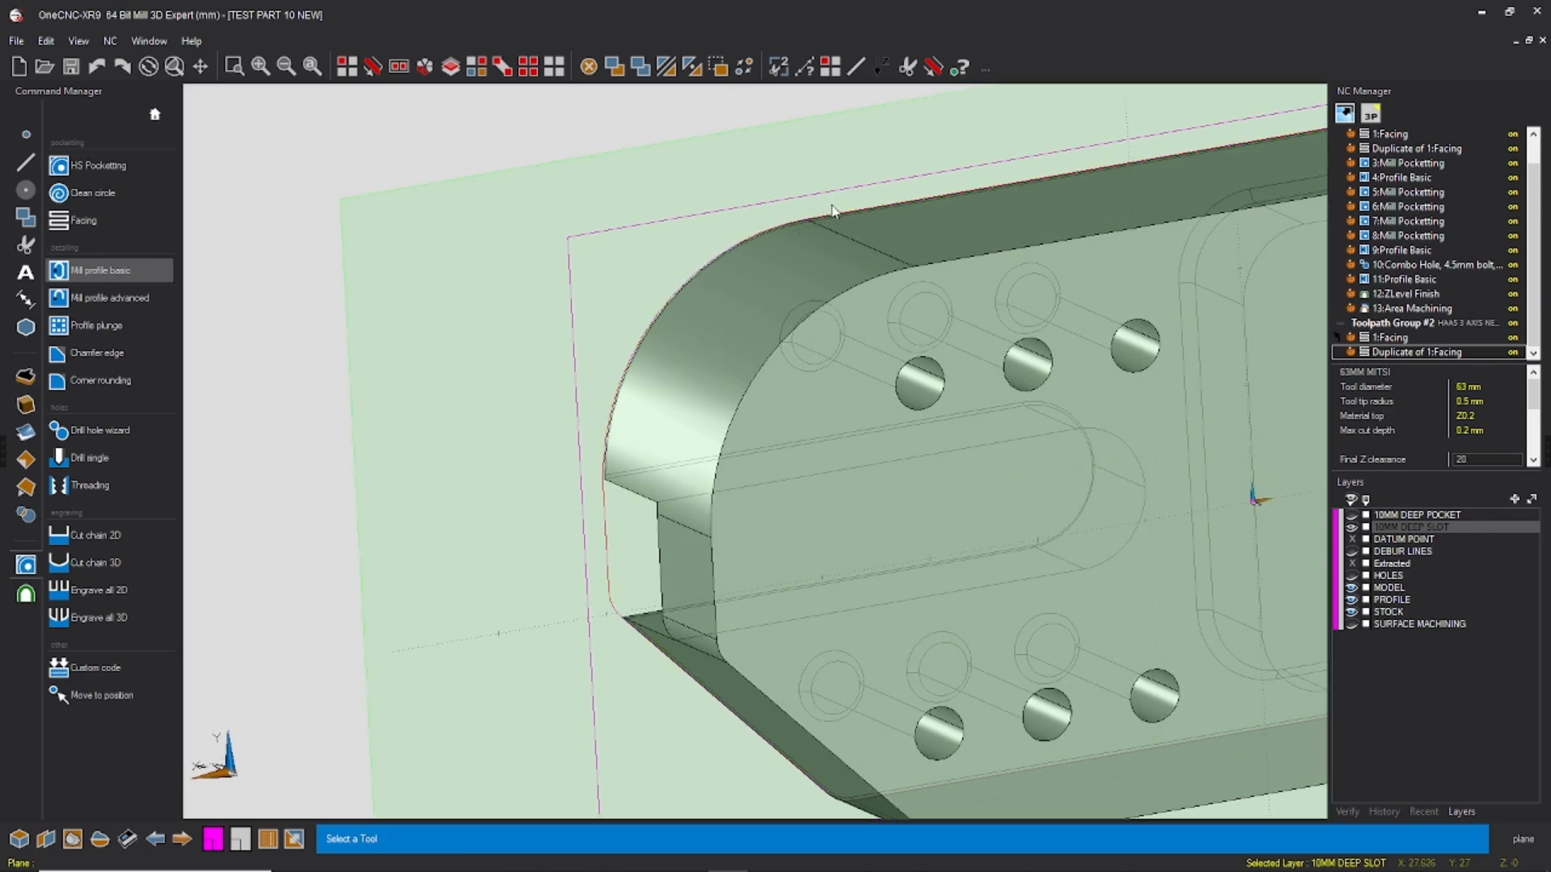
pyautogui.click(834, 207)
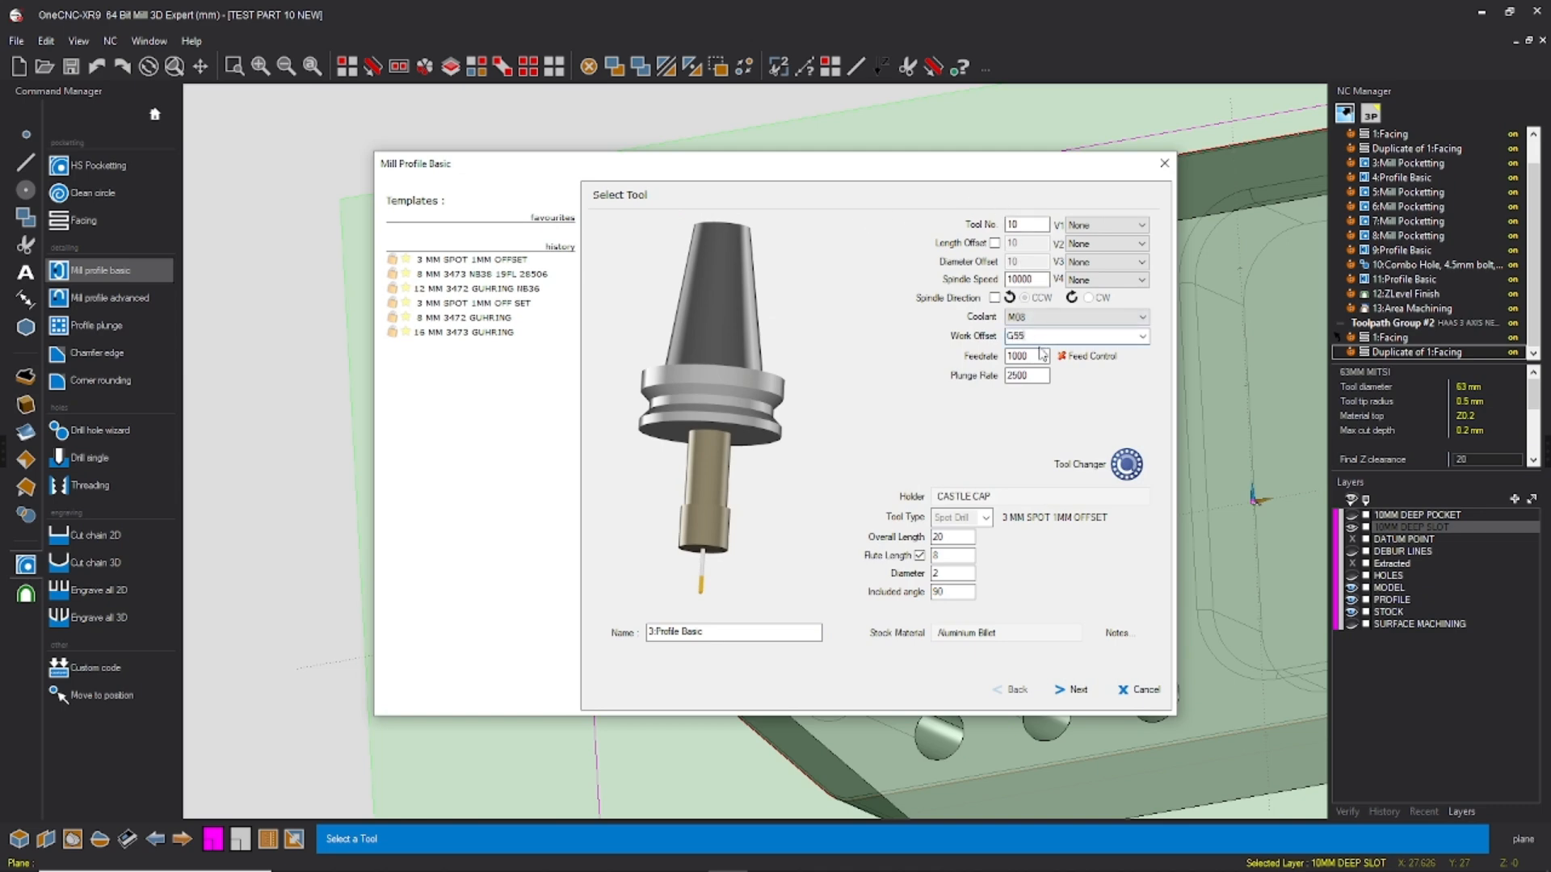
# Step: Generate the profile toolpath with the 3 MM SPOT 1MM OFFSET tool, work offset G55, Final Z -1.0 and bottom-only finishing
pyautogui.click(1075, 692)
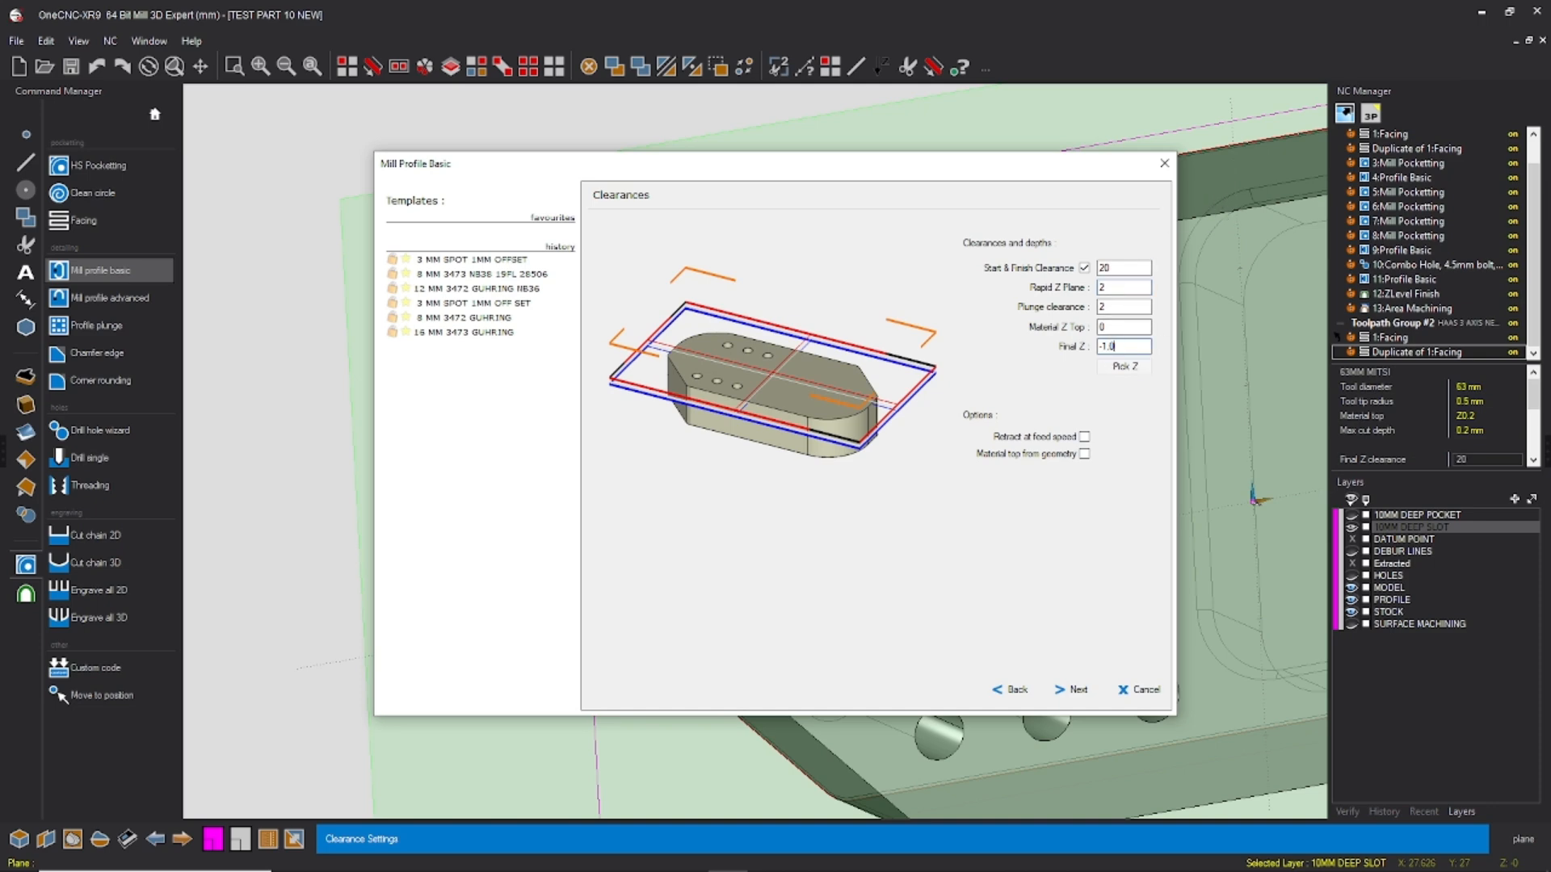
pyautogui.click(1069, 692)
pyautogui.click(1070, 691)
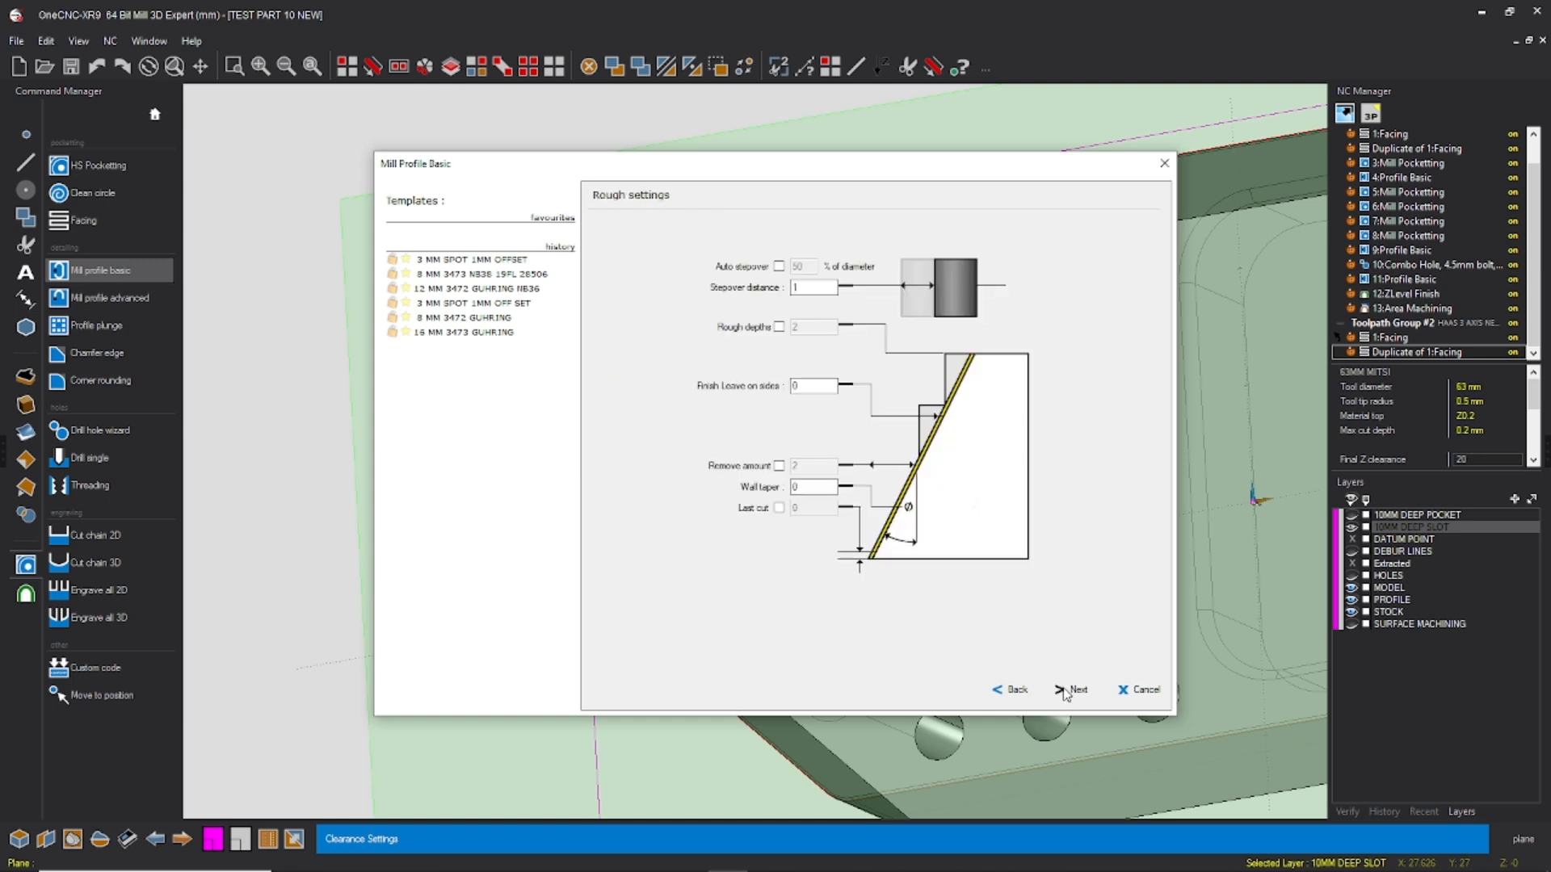
pyautogui.click(1066, 692)
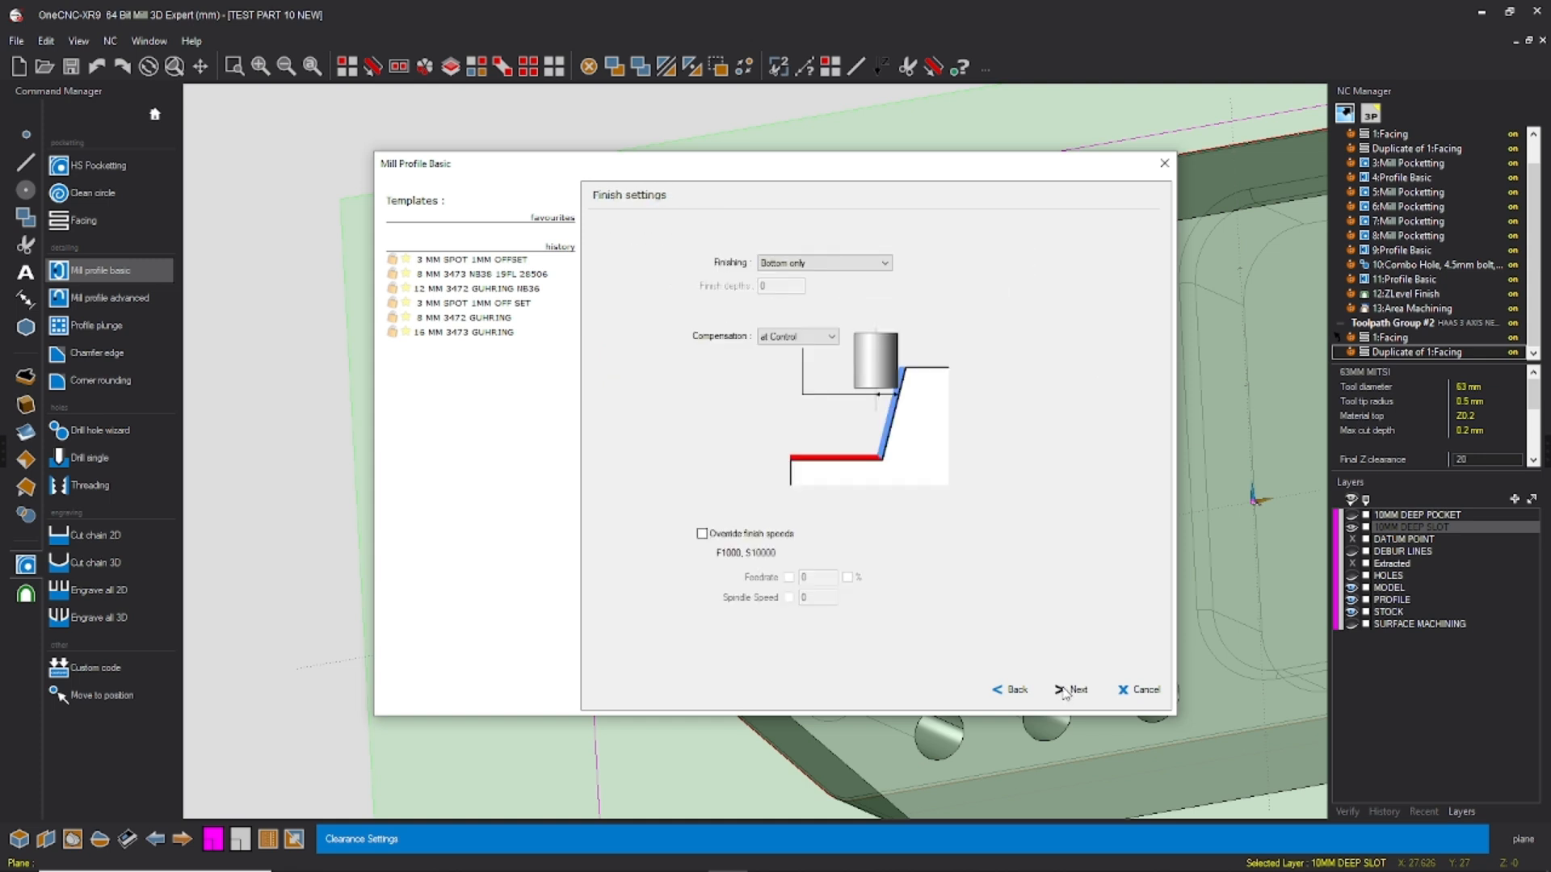
pyautogui.click(1066, 692)
pyautogui.click(1066, 692)
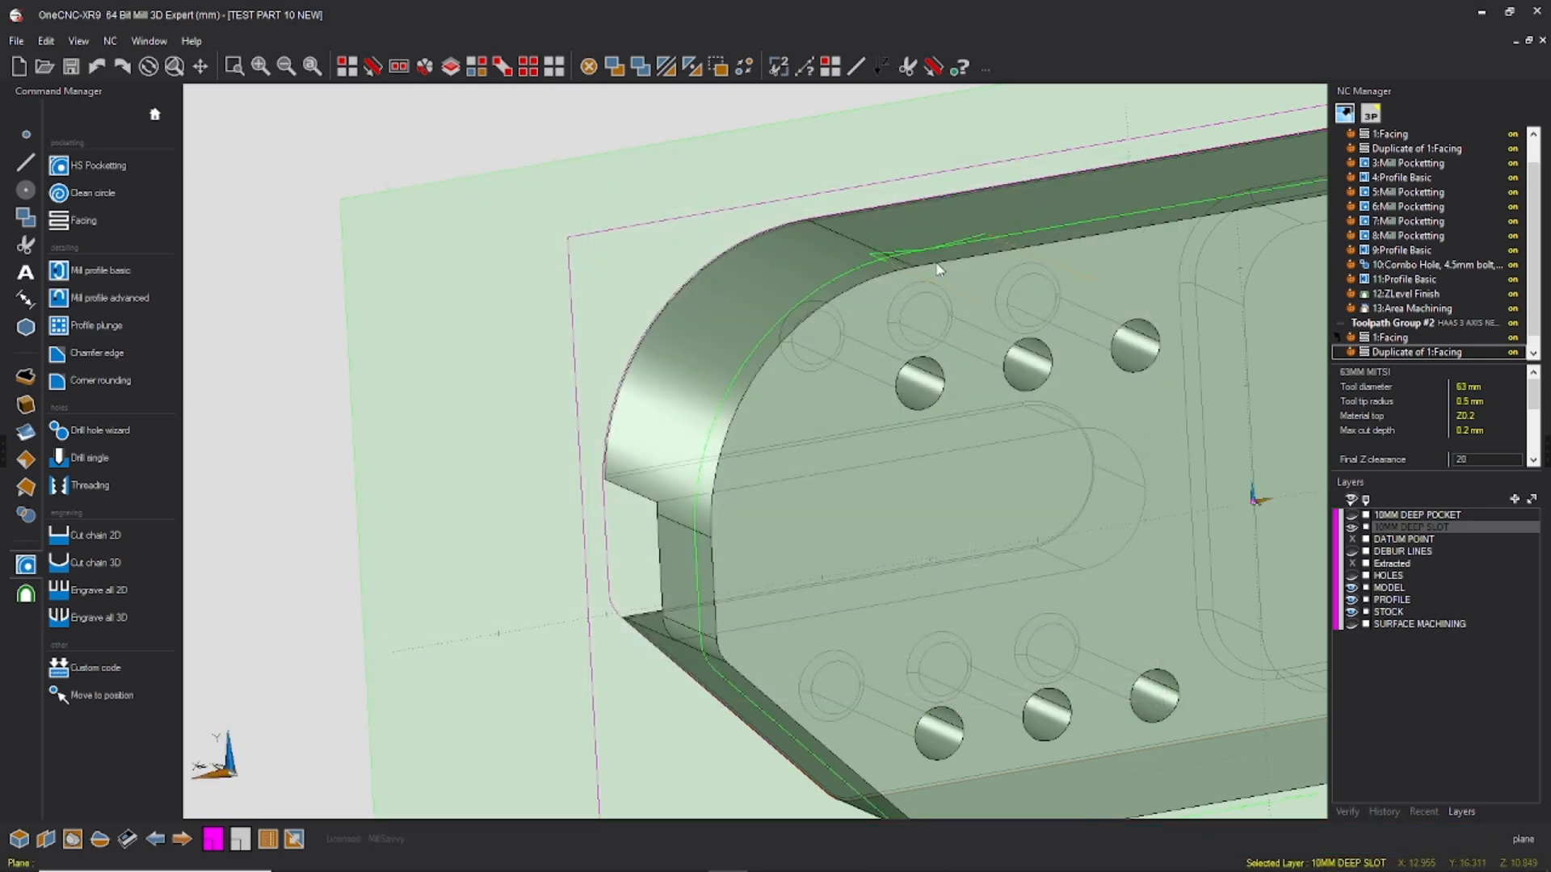
# Step: Save the part file with the new underside profile toolpath
pyautogui.scroll(-3, 1016, 339)
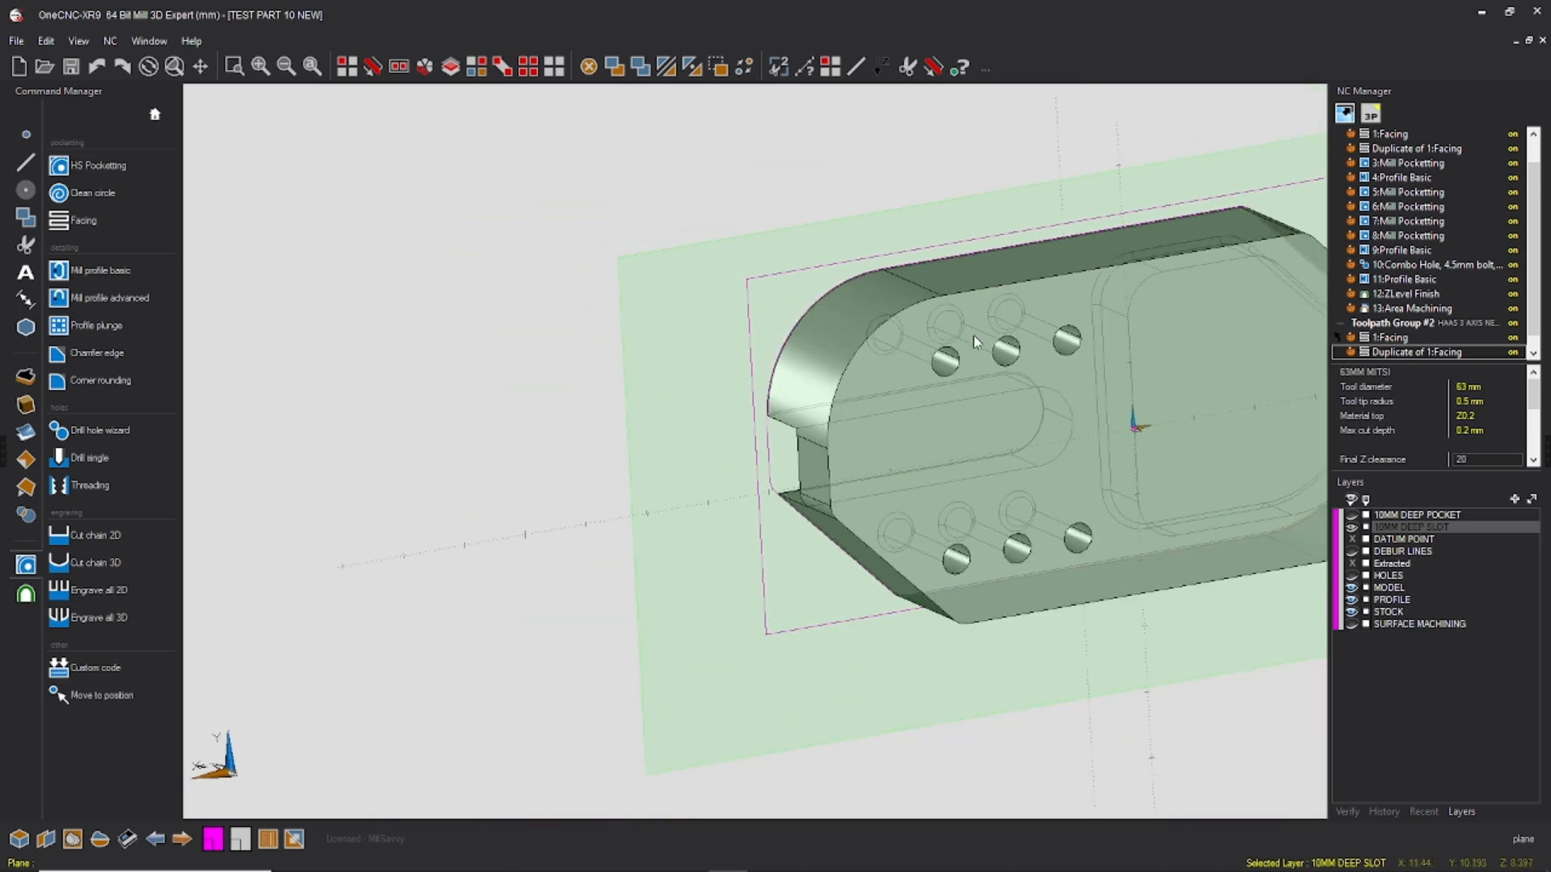
pyautogui.click(17, 40)
pyautogui.click(45, 136)
# Step: Show the HOLES layer and hide the PROFILE and STOCK layers
pyautogui.click(1353, 600)
pyautogui.click(1353, 612)
pyautogui.scroll(-1, 1104, 451)
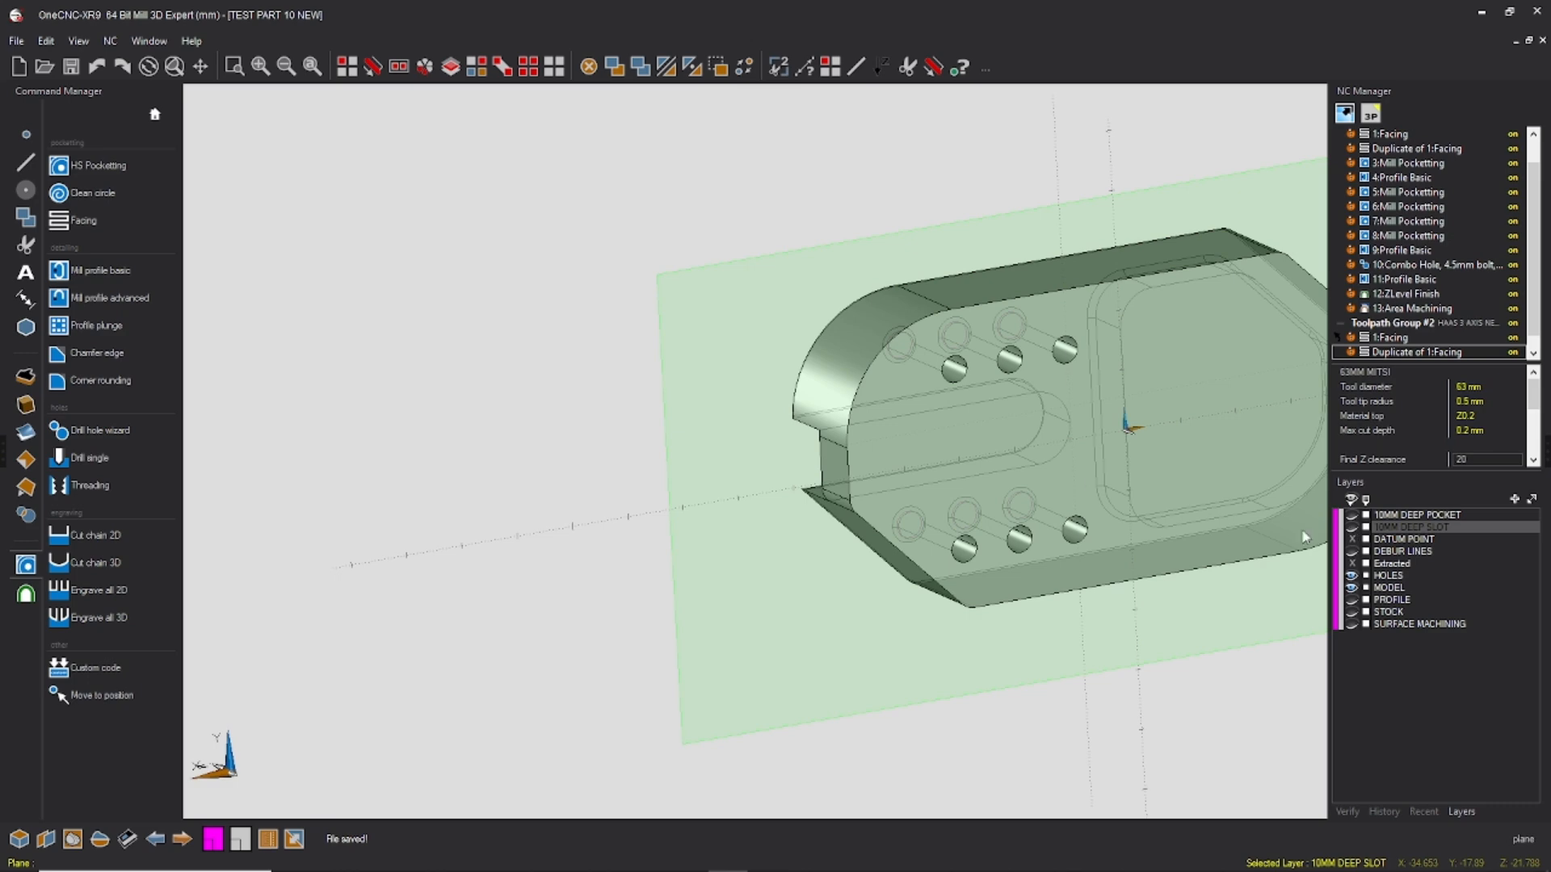
pyautogui.moveTo(753, 415); pyautogui.dragTo(704, 365, button='middle')
pyautogui.scroll(-1, 618, 394)
pyautogui.moveTo(759, 479); pyautogui.dragTo(800, 430, button='middle')
# Step: Run the drill hole wizard on both 4.5mm bolt combo hole features with Material Top 0, and add a center drill operation
pyautogui.click(98, 430)
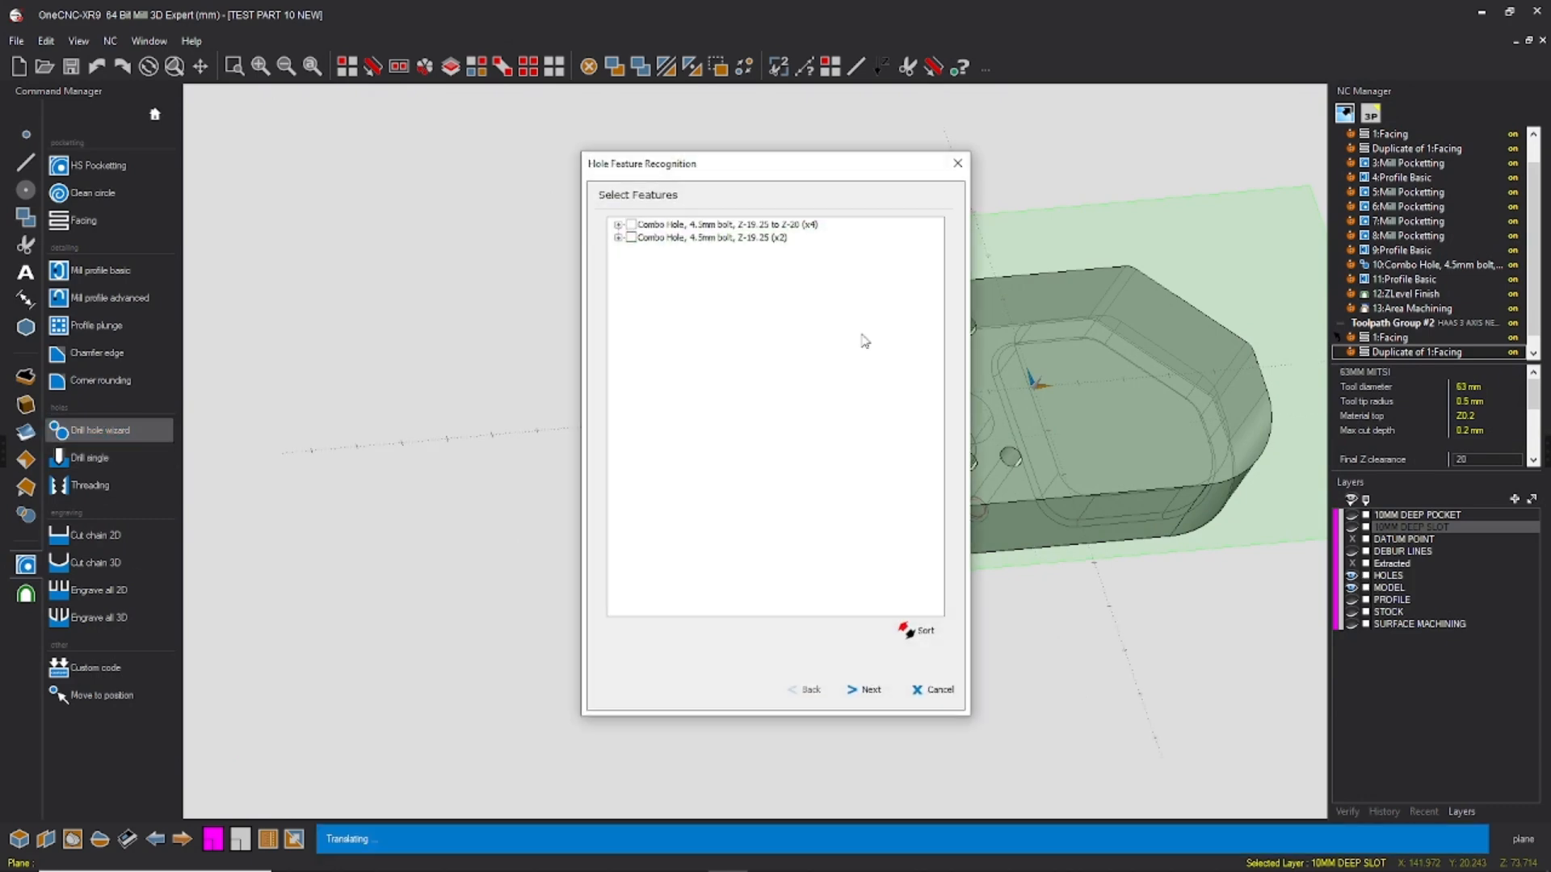
pyautogui.click(870, 691)
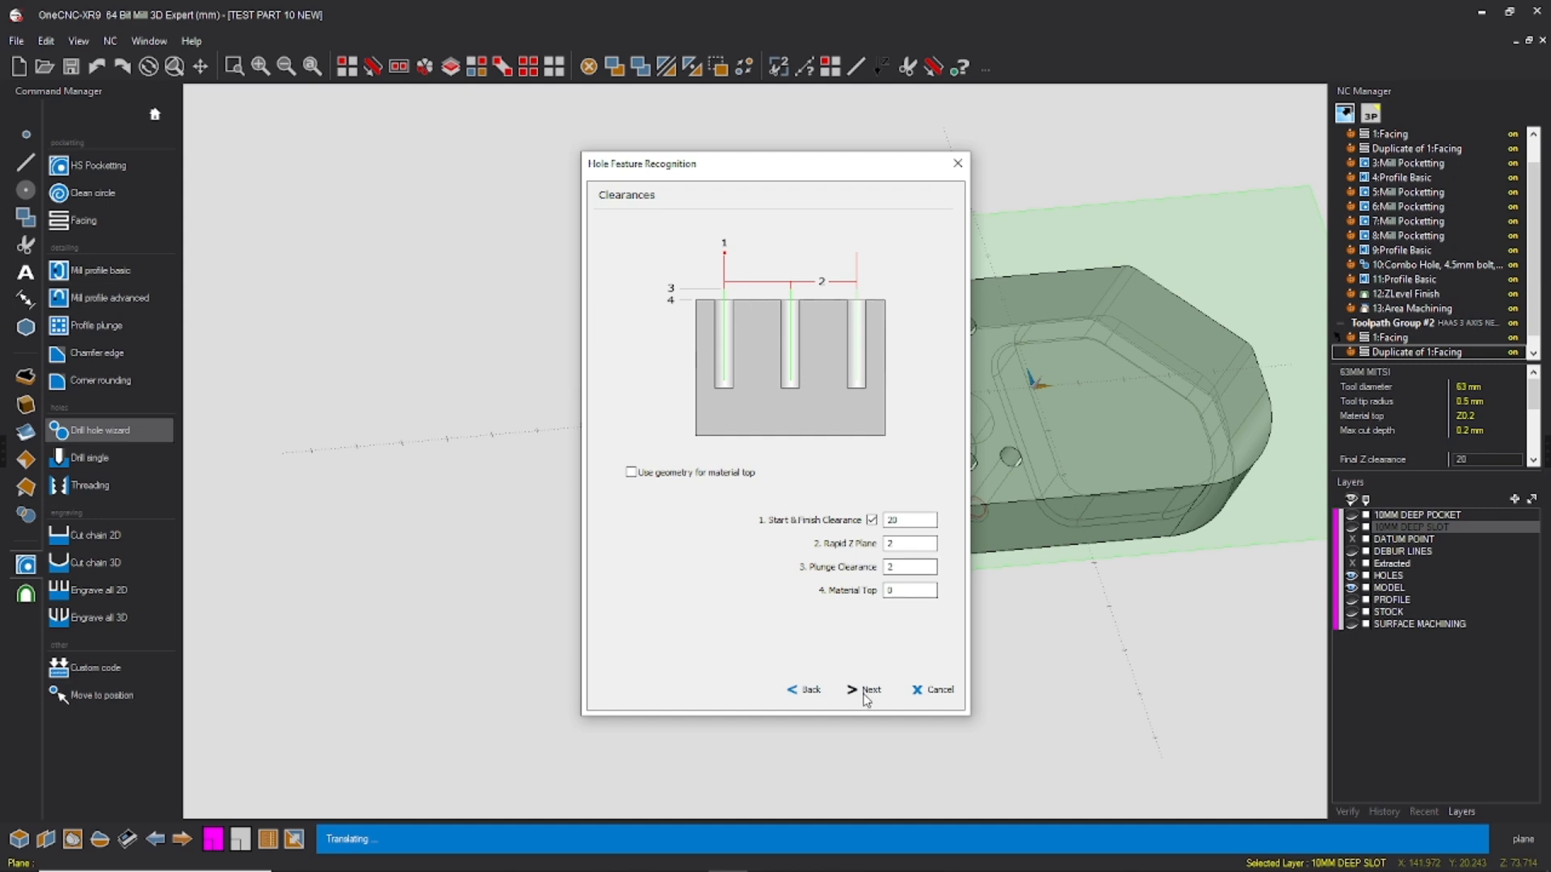
pyautogui.click(867, 693)
pyautogui.click(763, 260)
# Step: Configure the center drill with the 8 MM SPOT DRILL, its work offset, an absolute Final Z of 3 and the G81 spot boring cycle
pyautogui.doubleClick(659, 274)
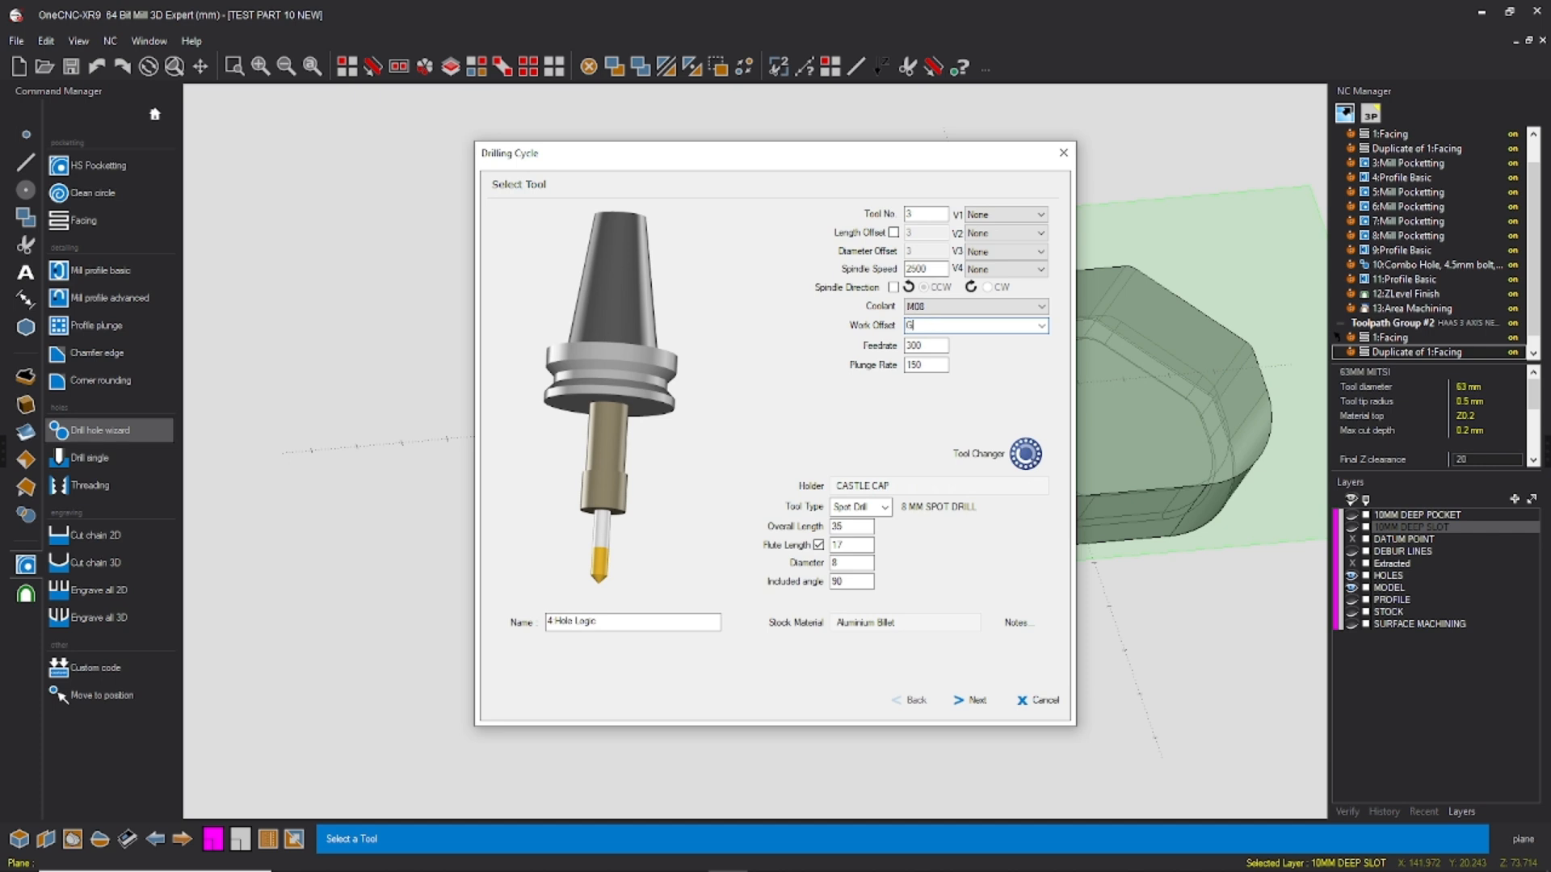
pyautogui.click(972, 708)
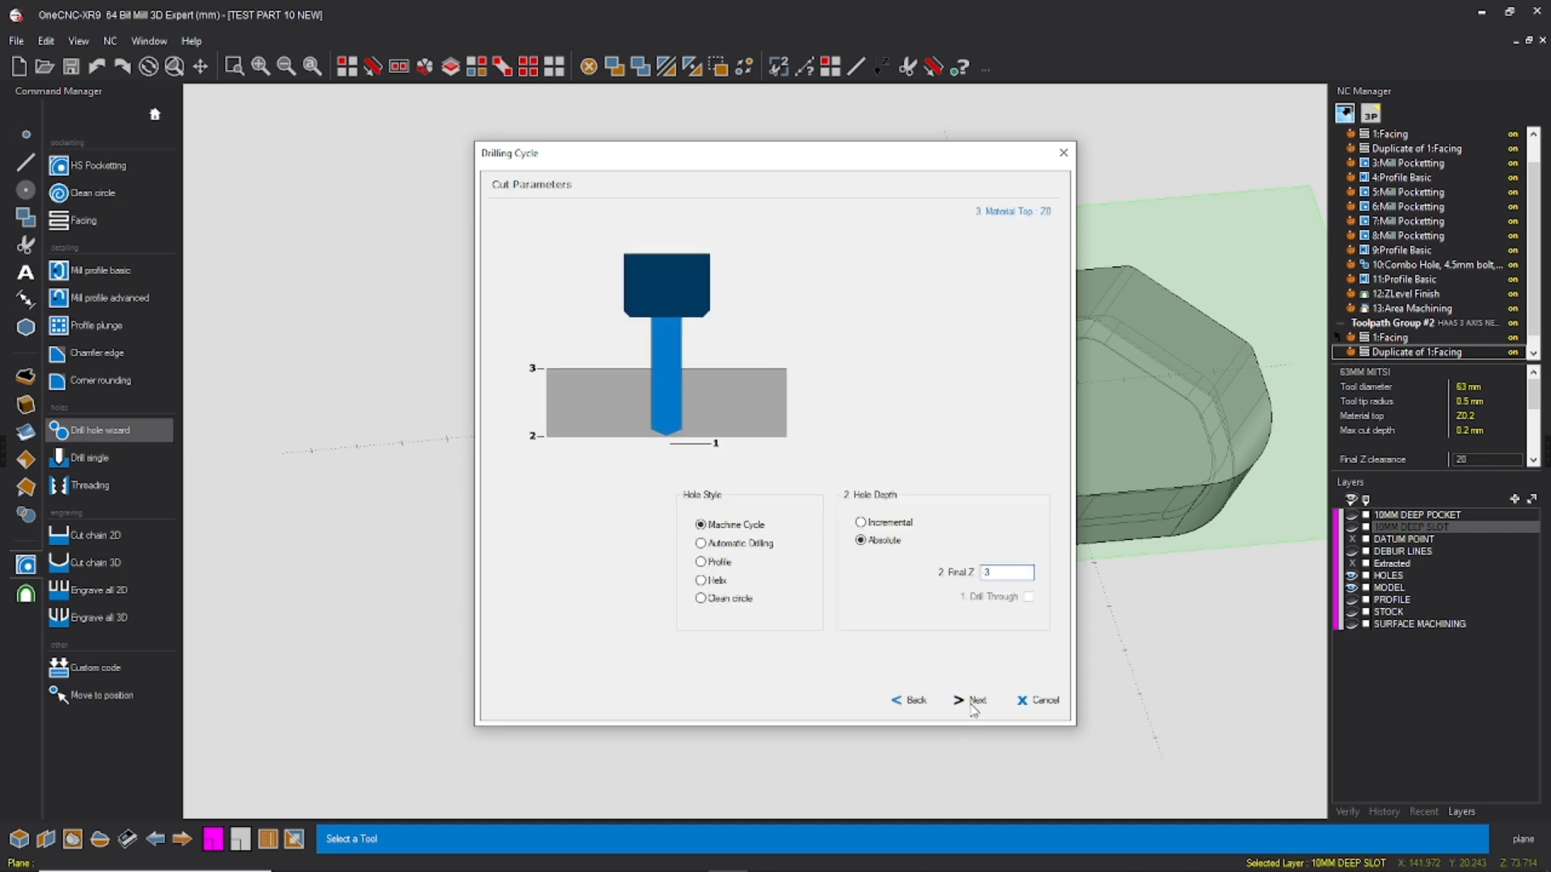
pyautogui.click(974, 705)
pyautogui.click(913, 709)
pyautogui.click(979, 705)
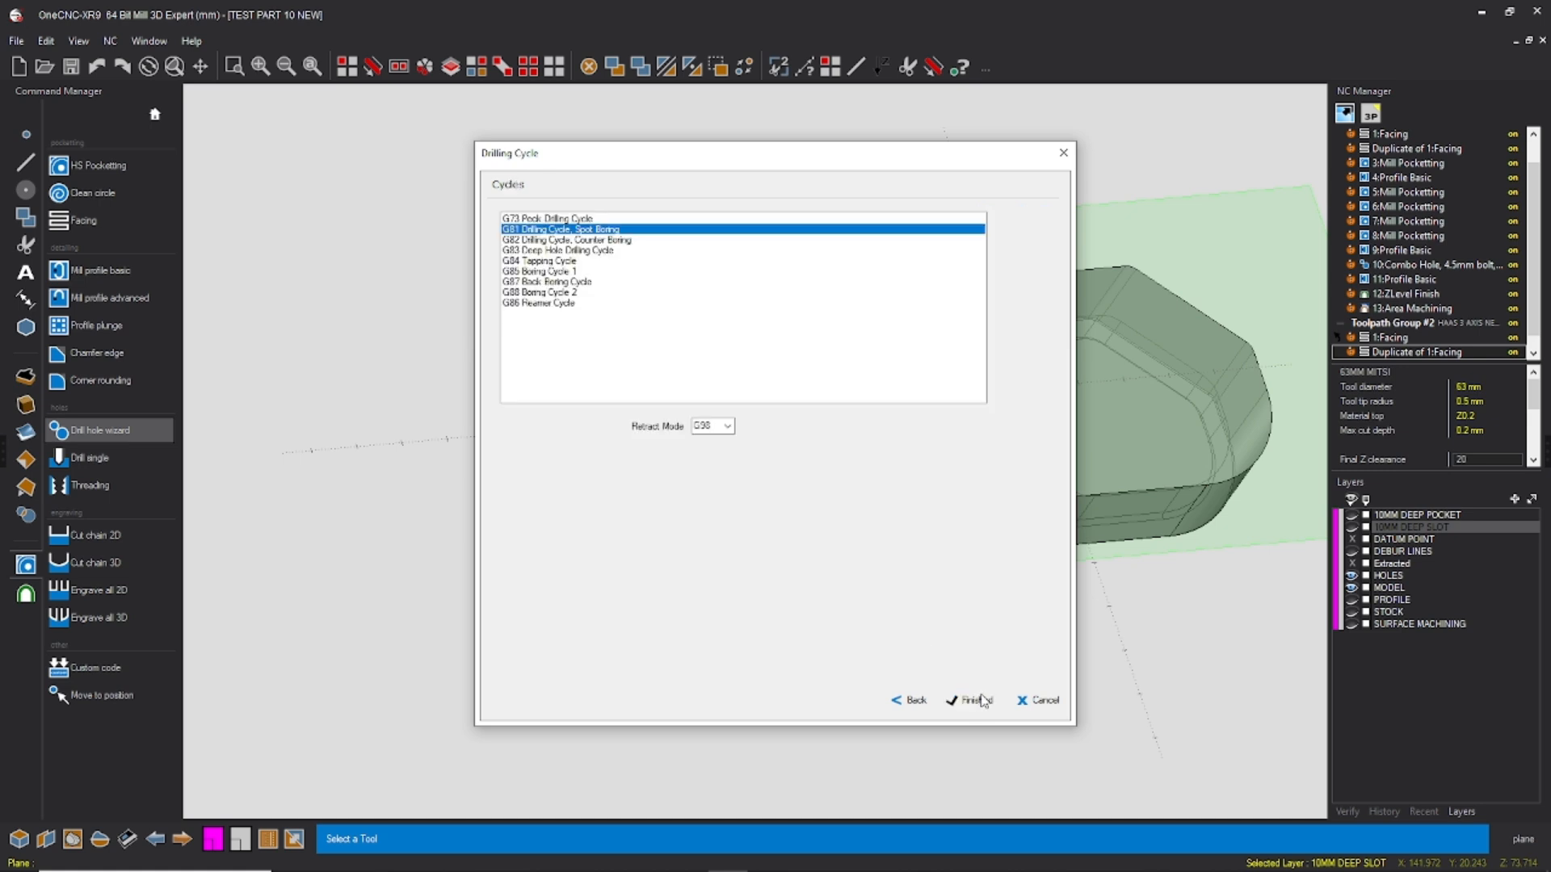
pyautogui.click(979, 701)
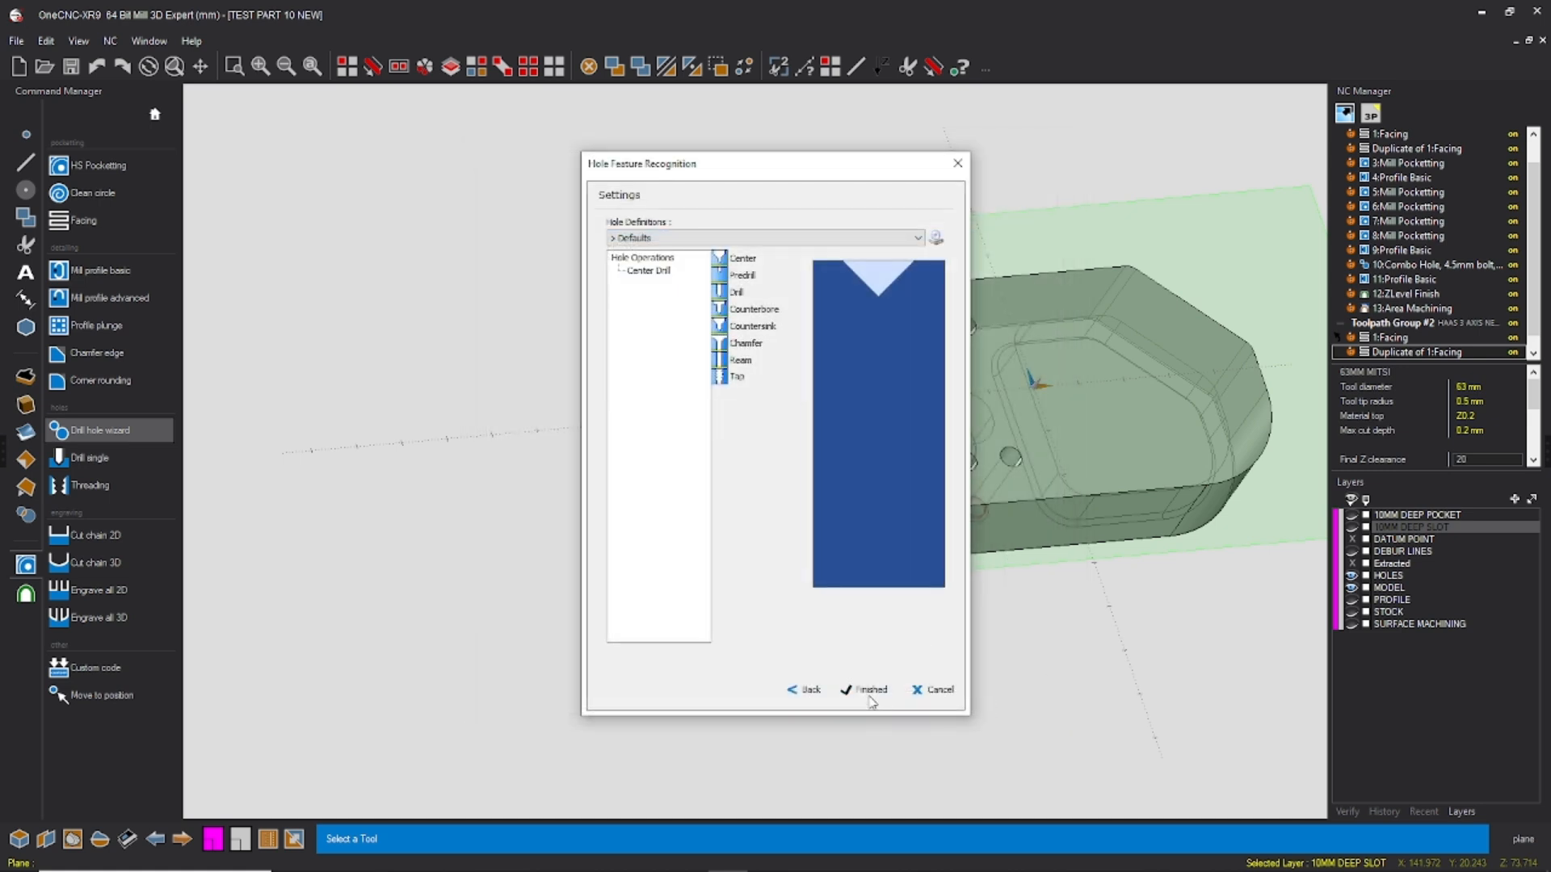
# Step: Generate the center-drilling operation for the holes and save the part file
pyautogui.click(871, 693)
pyautogui.click(16, 41)
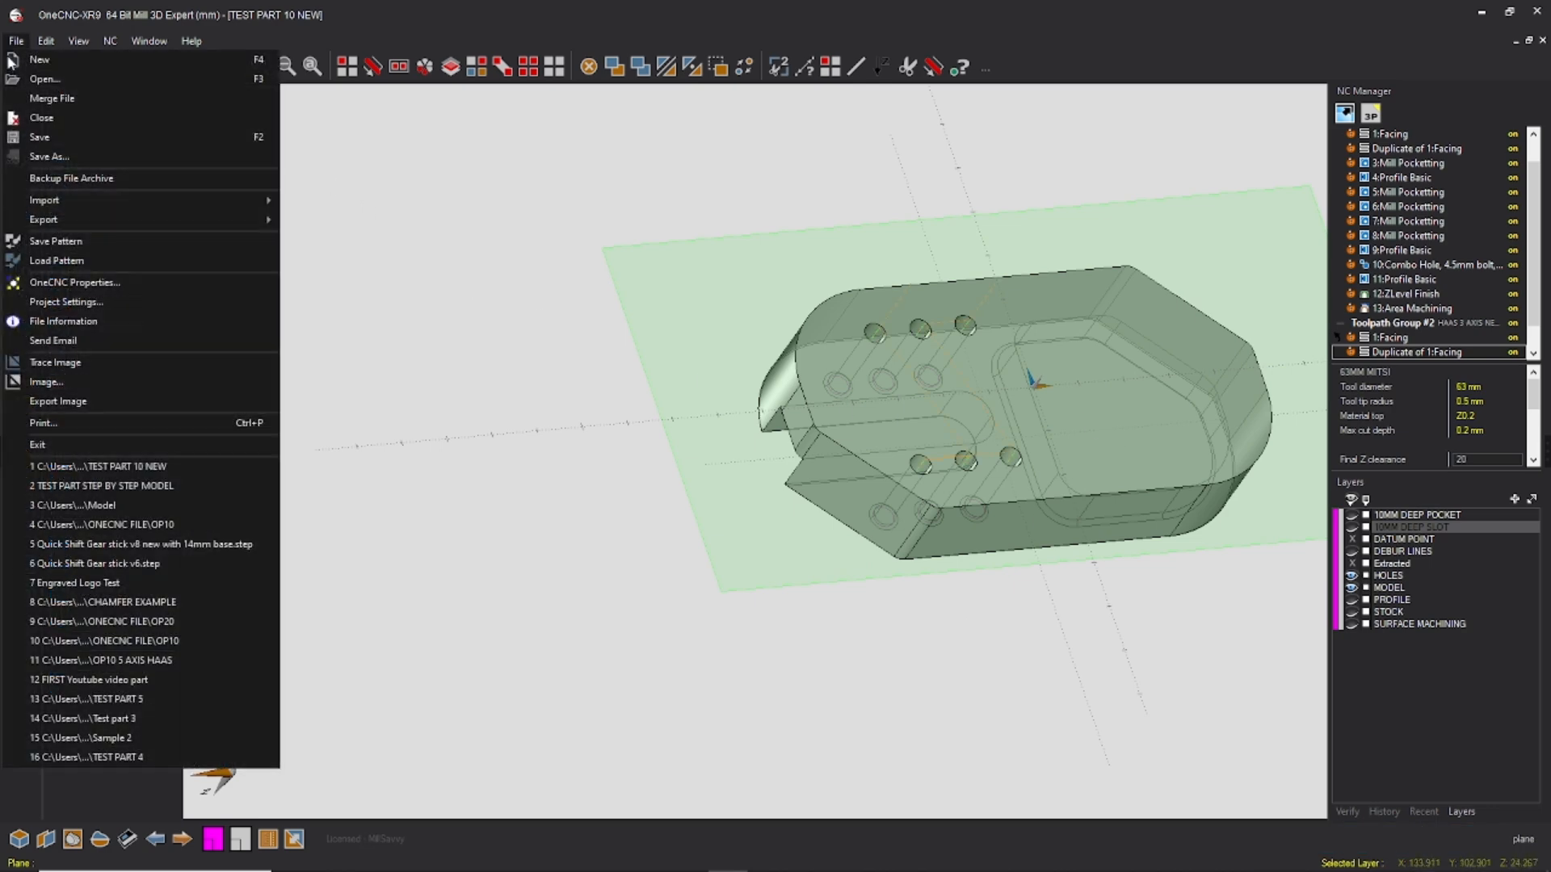
pyautogui.click(48, 123)
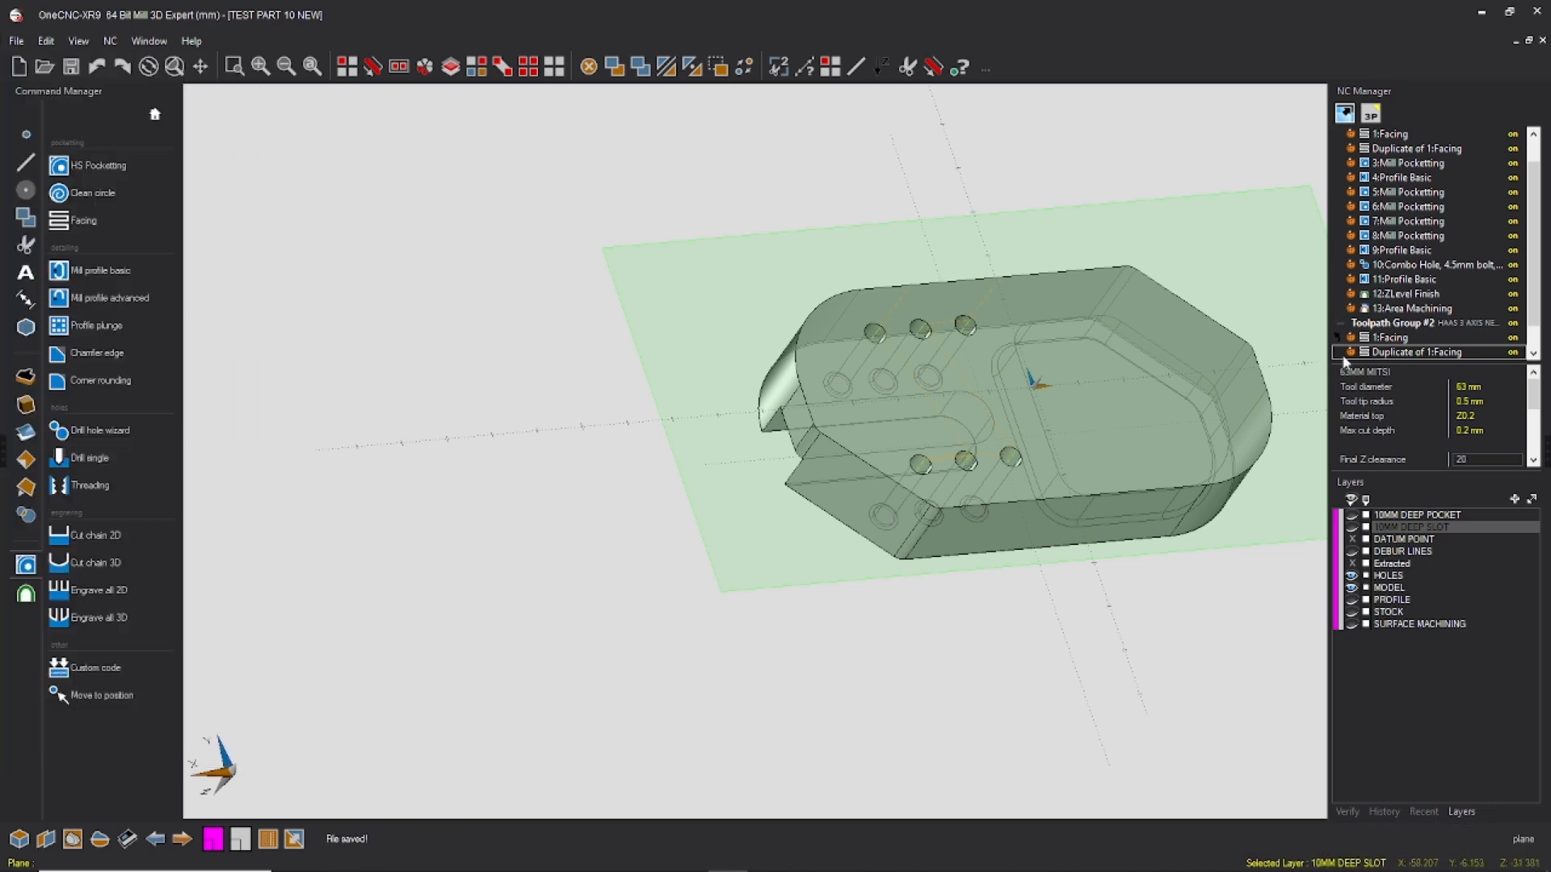
# Step: Activate Toolpath Group #1 and make XY Default Plane the current plane, shown in the default 3D view
pyautogui.scroll(1, 1424, 215)
pyautogui.rightClick(1402, 147)
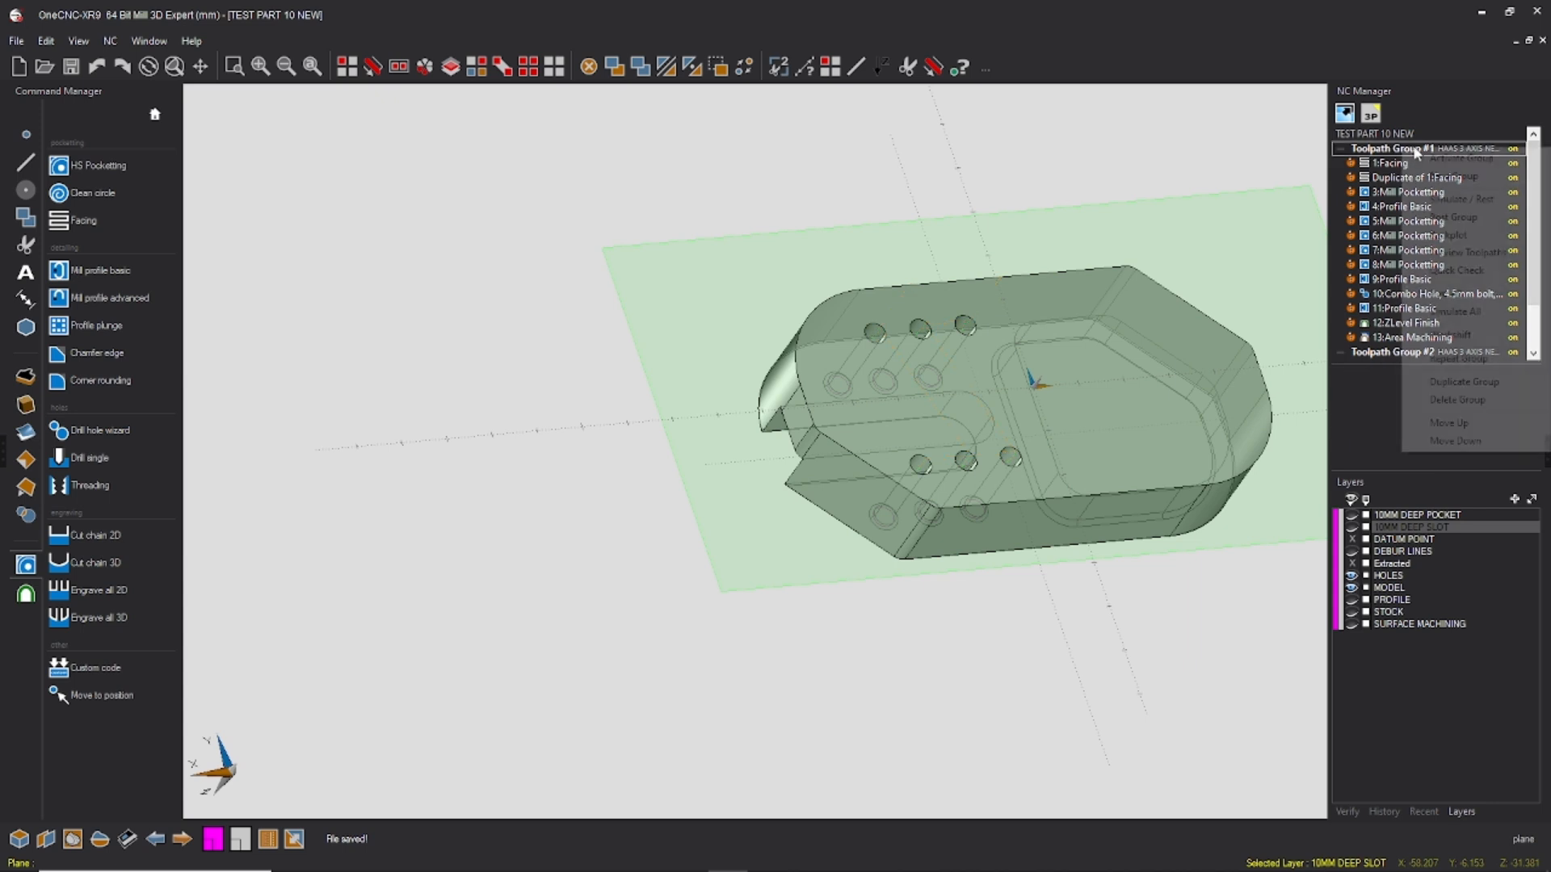
pyautogui.click(1430, 158)
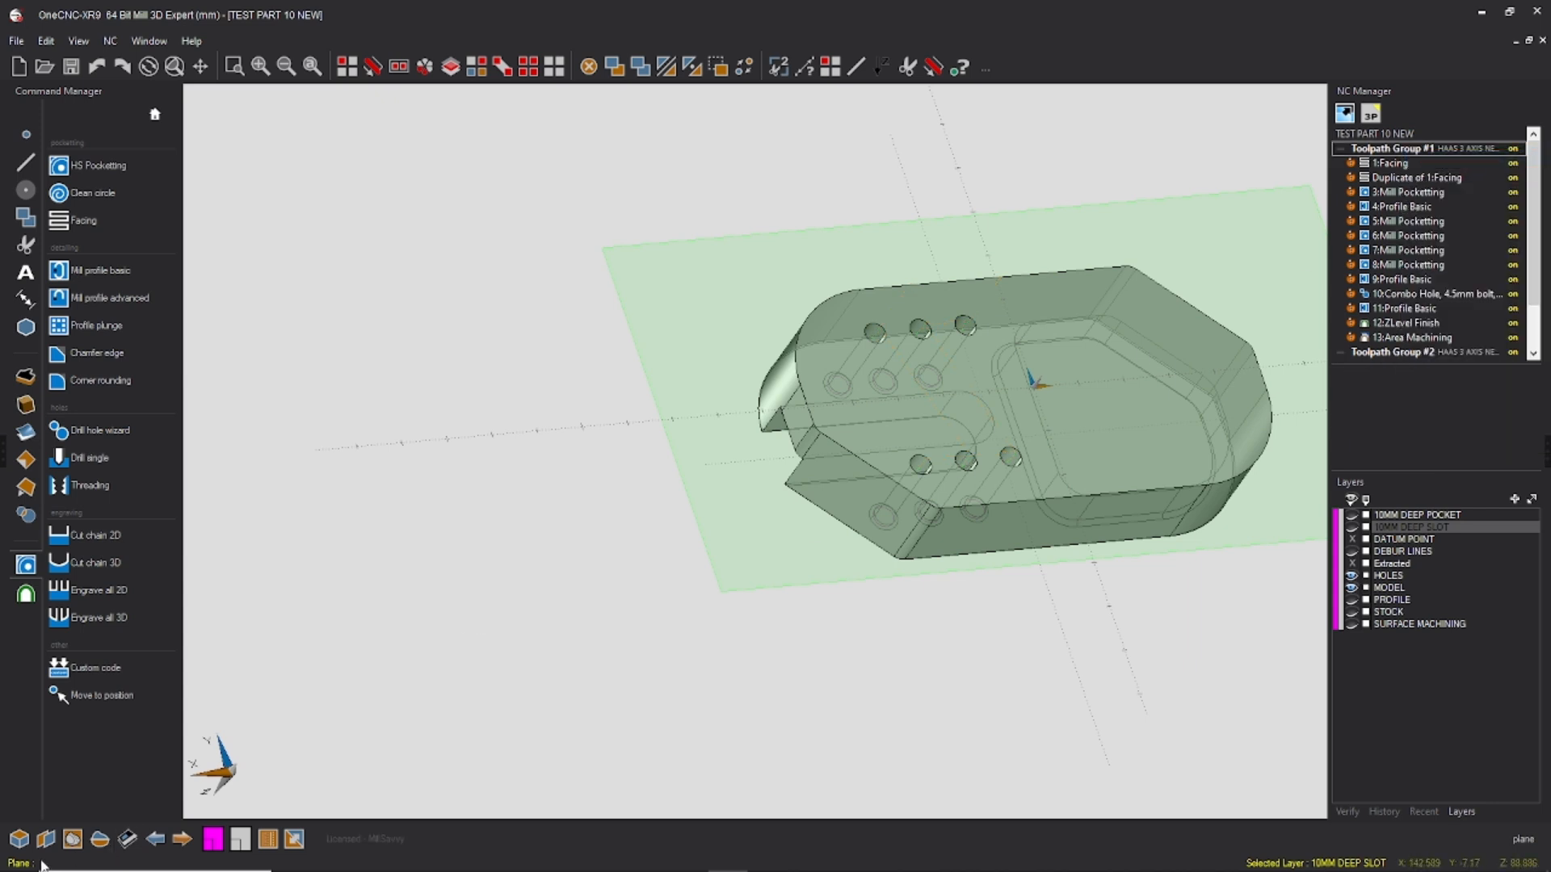
pyautogui.click(45, 839)
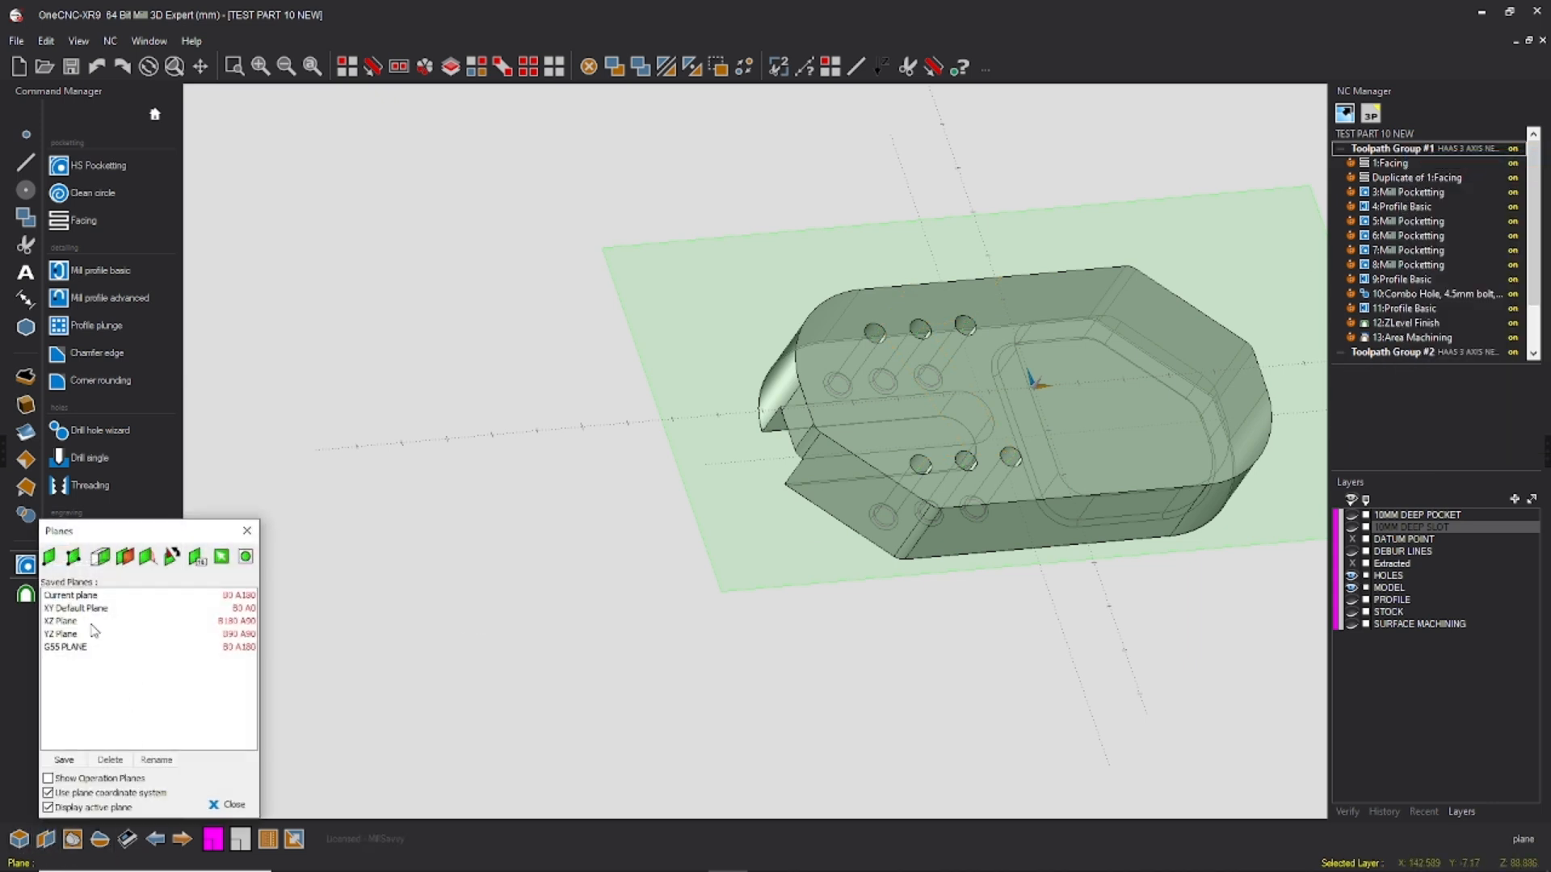
pyautogui.click(89, 607)
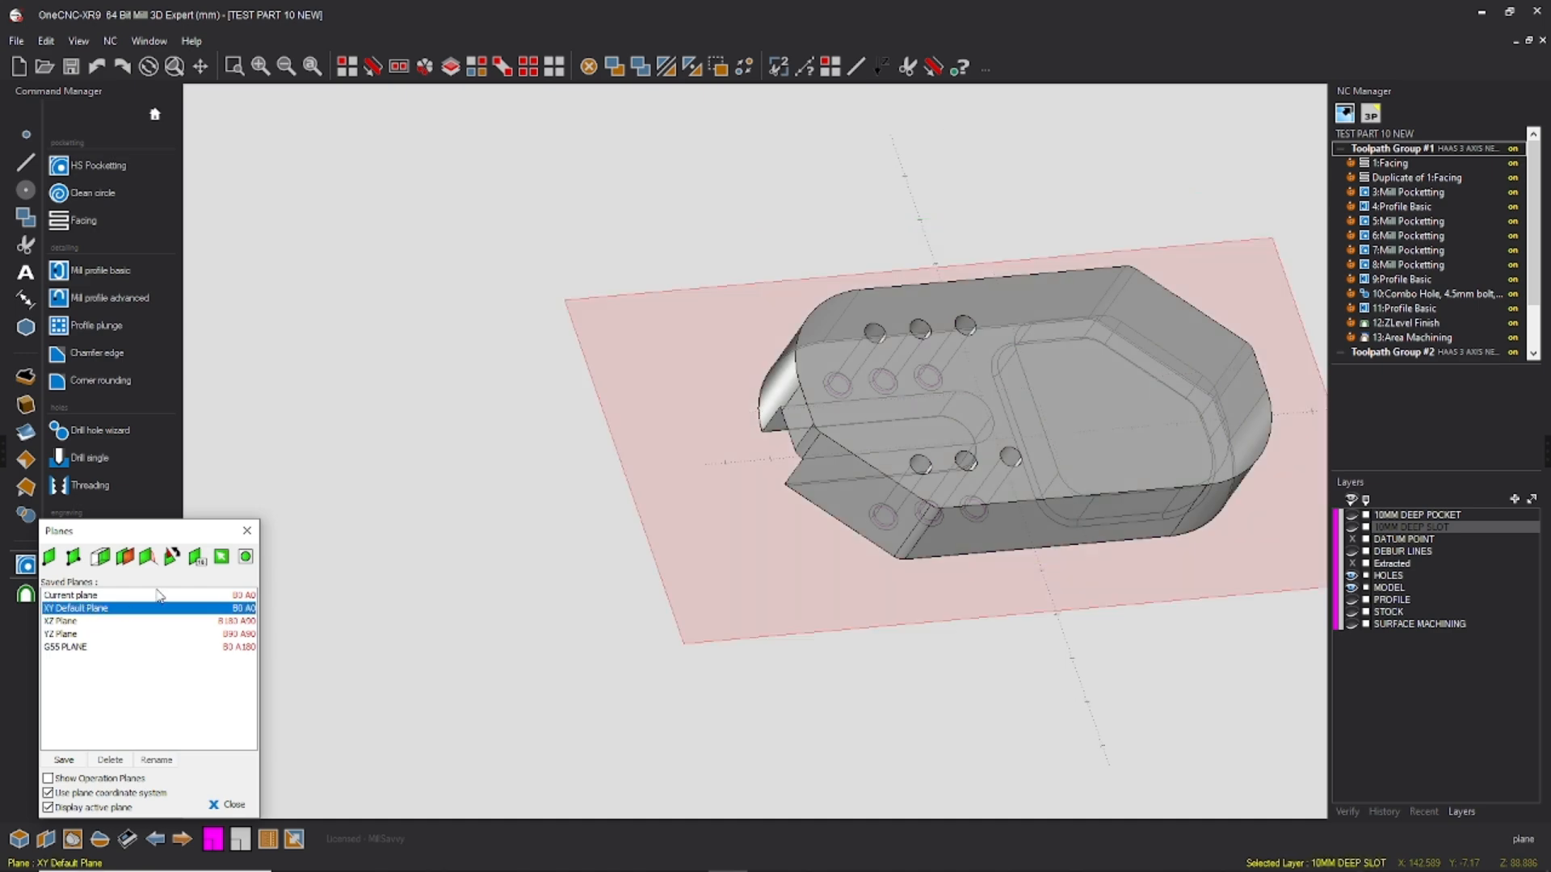
pyautogui.click(244, 531)
pyautogui.rightClick(434, 397)
pyautogui.click(434, 392)
pyautogui.rightClick(721, 495)
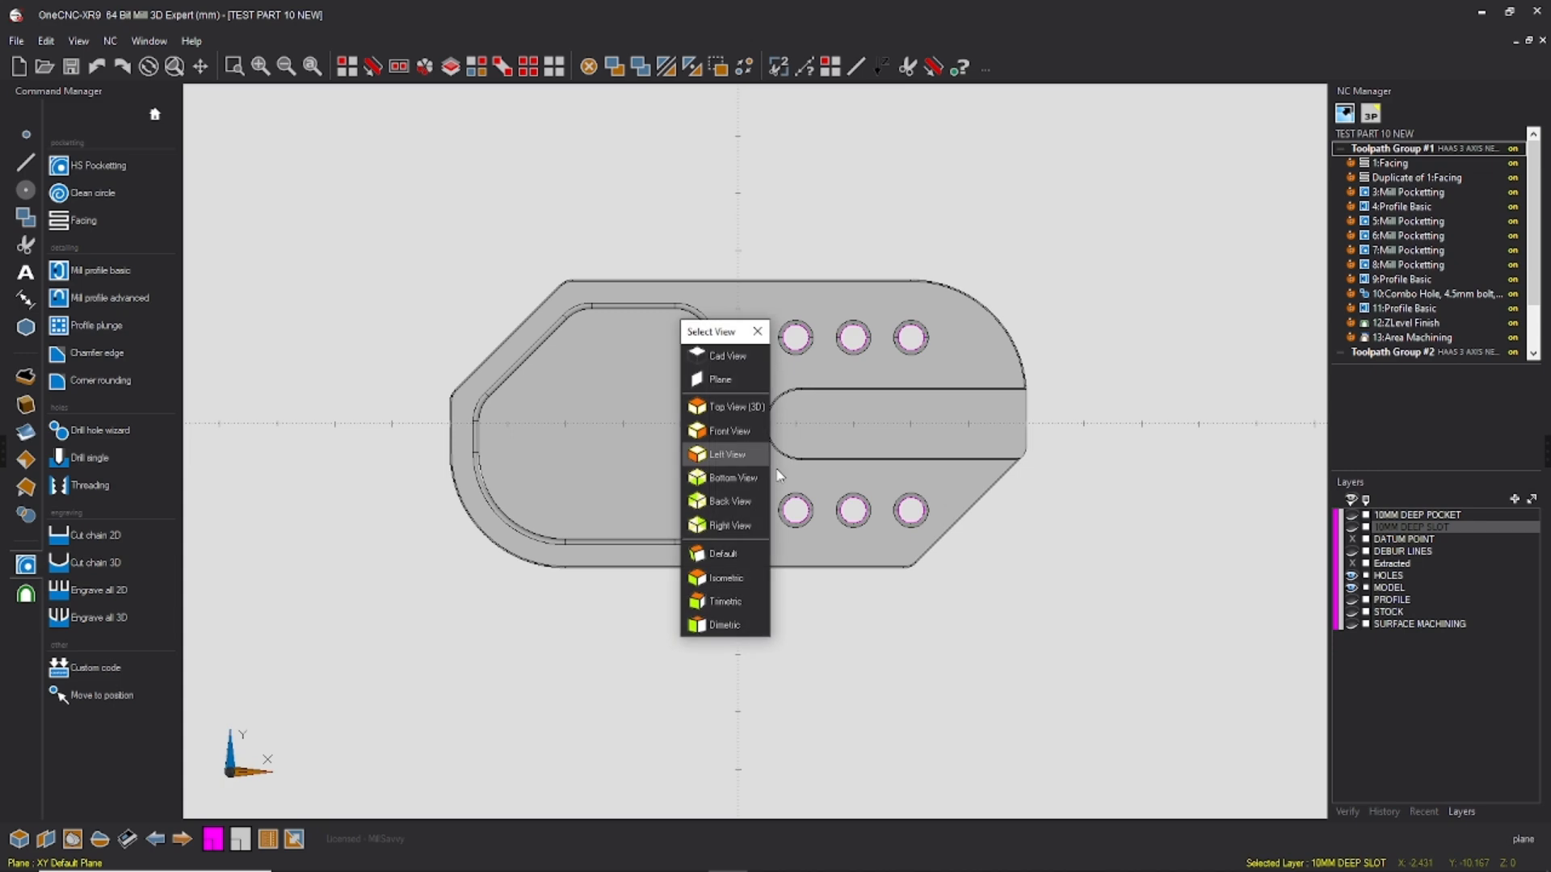
pyautogui.click(736, 559)
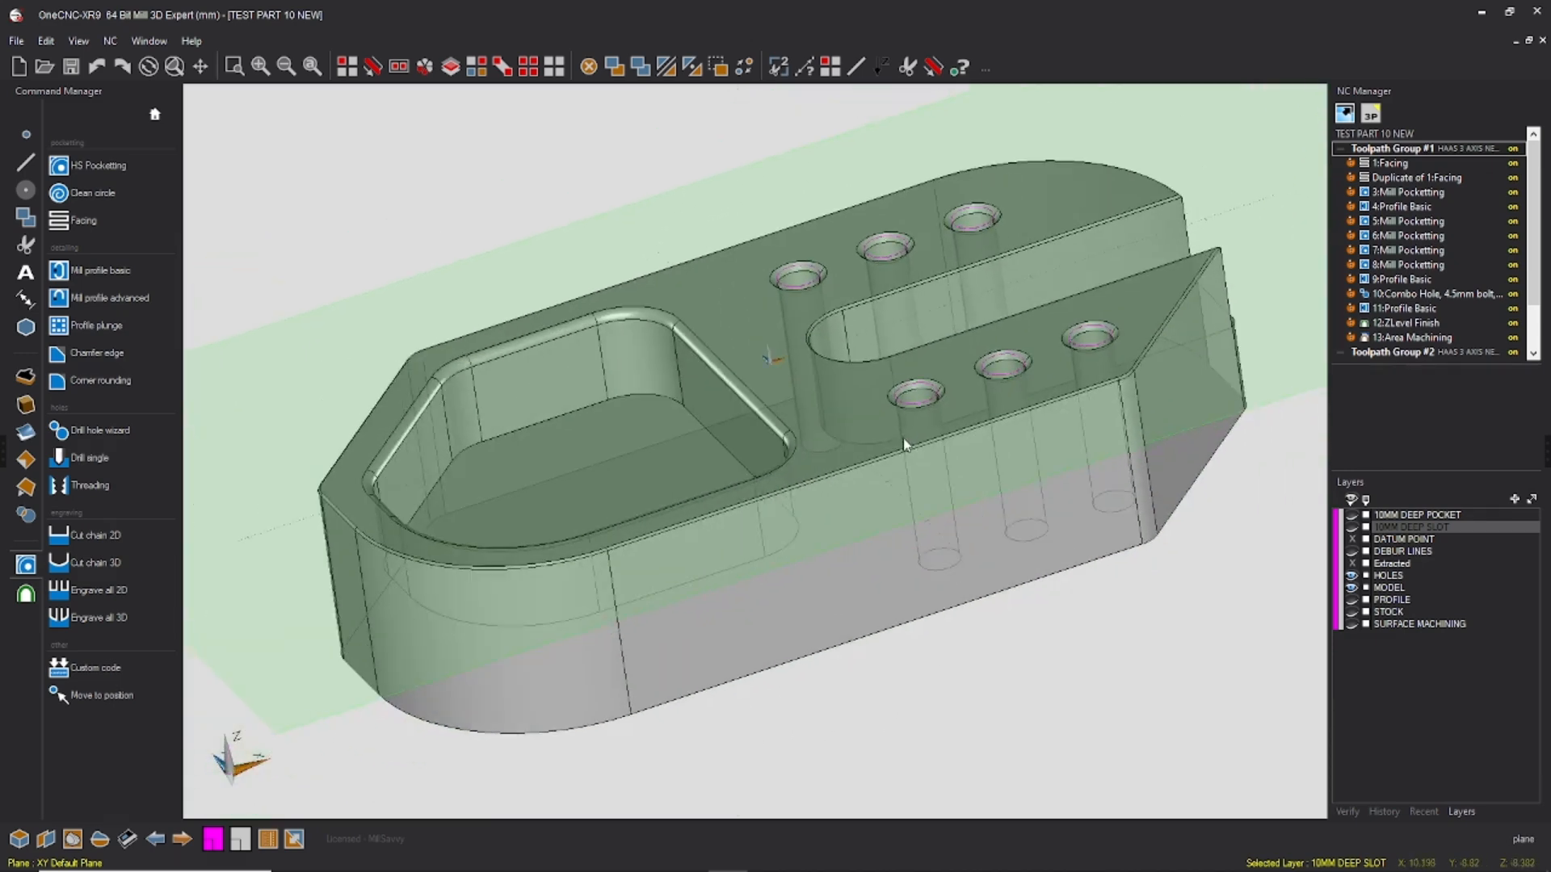
pyautogui.rightClick(1423, 152)
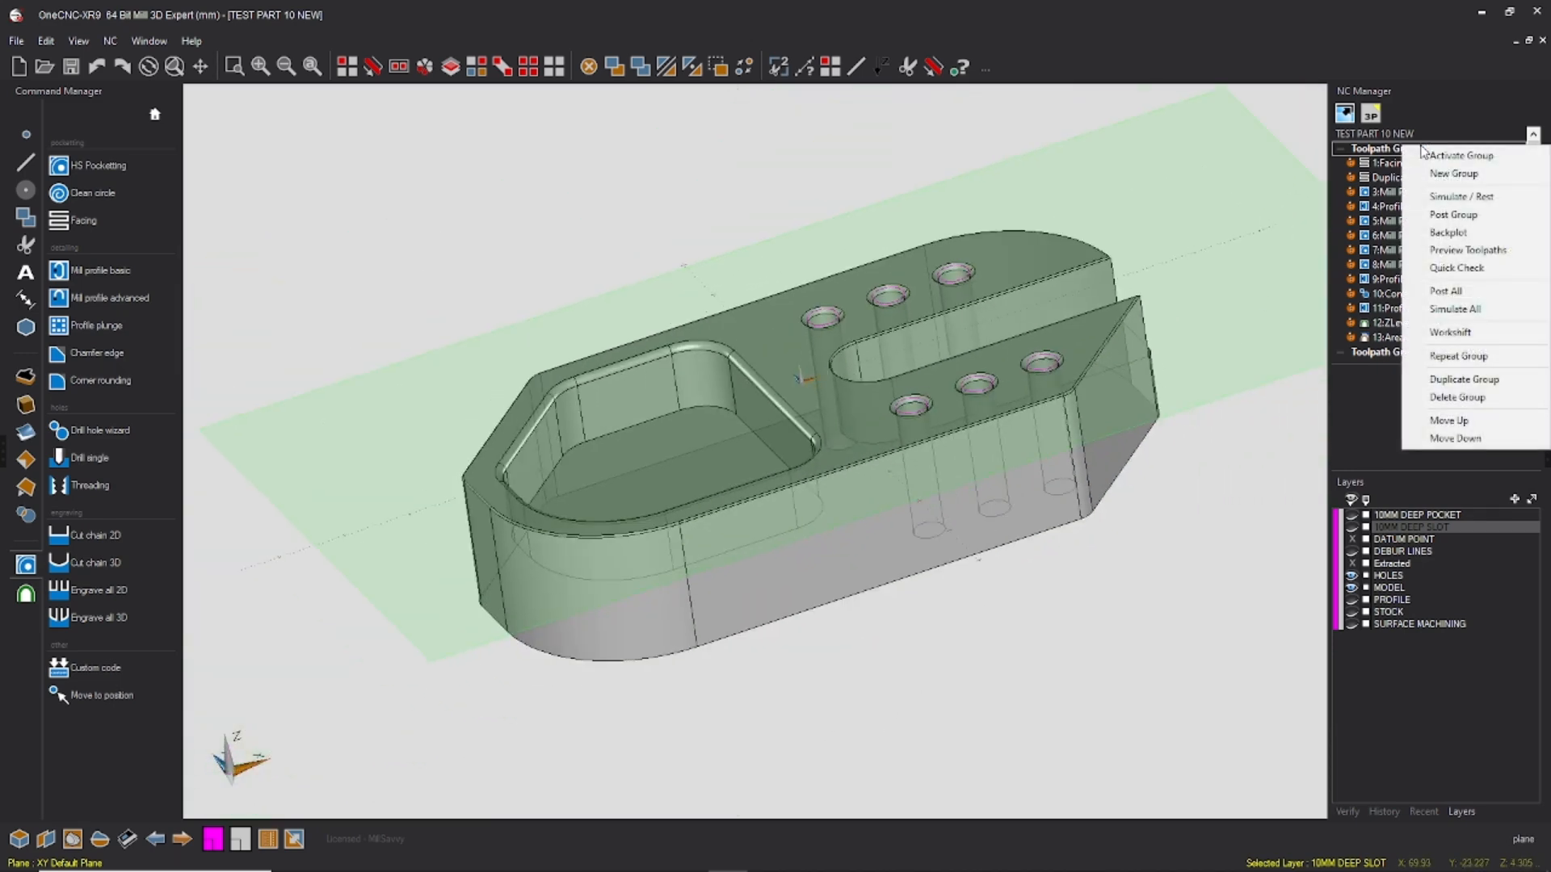
pyautogui.click(1455, 310)
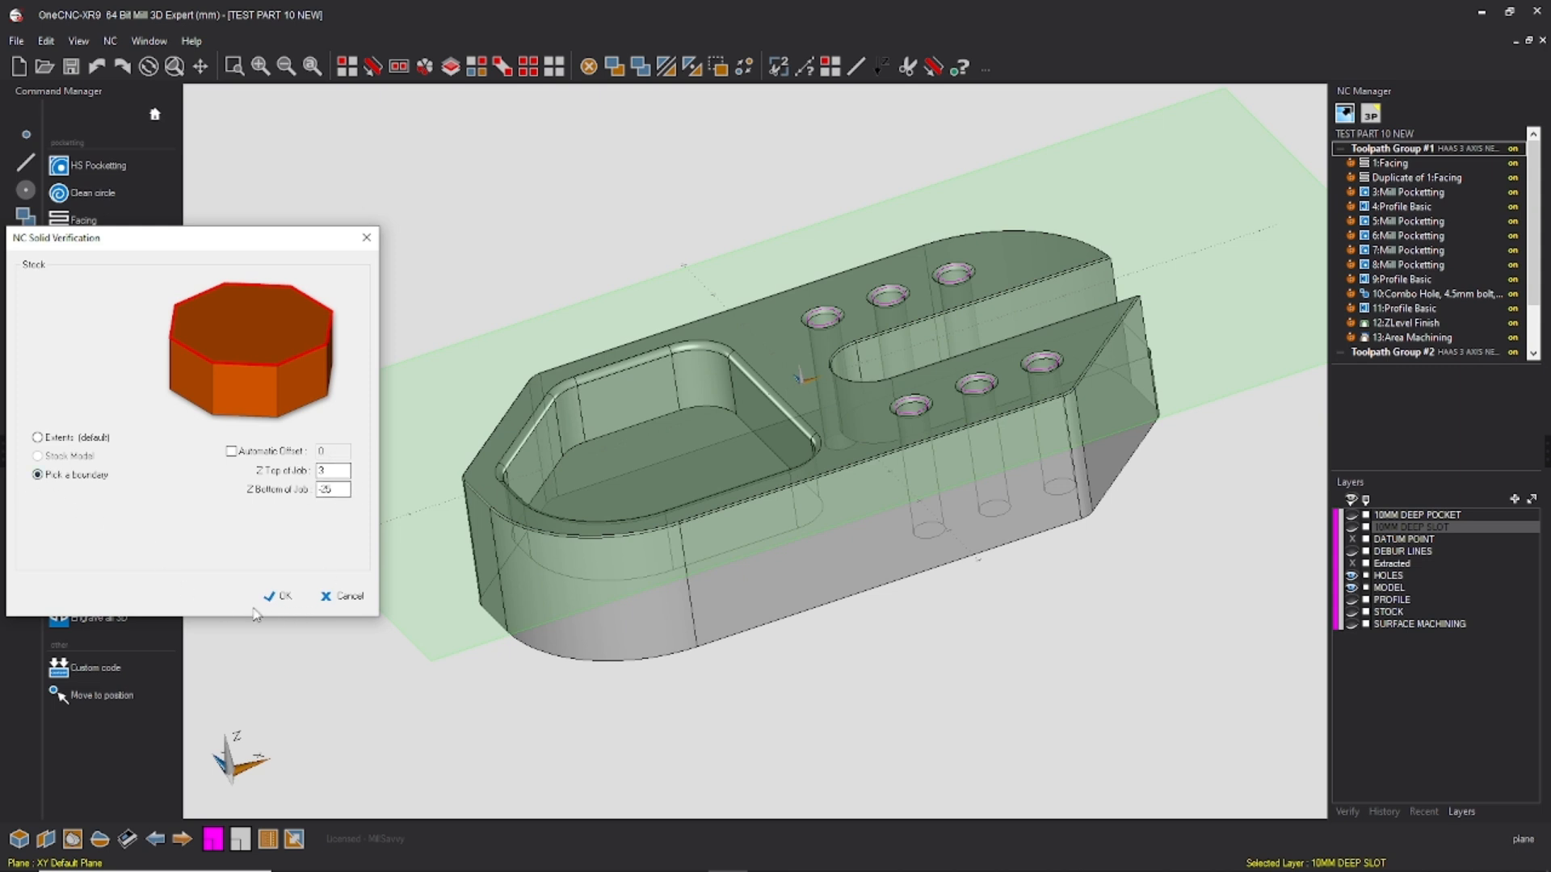
pyautogui.click(358, 599)
# Step: Show the STOCK layer and simulate all toolpath groups with the stock rectangle as boundary, Z top 3 and Z bottom -25
pyautogui.click(1354, 612)
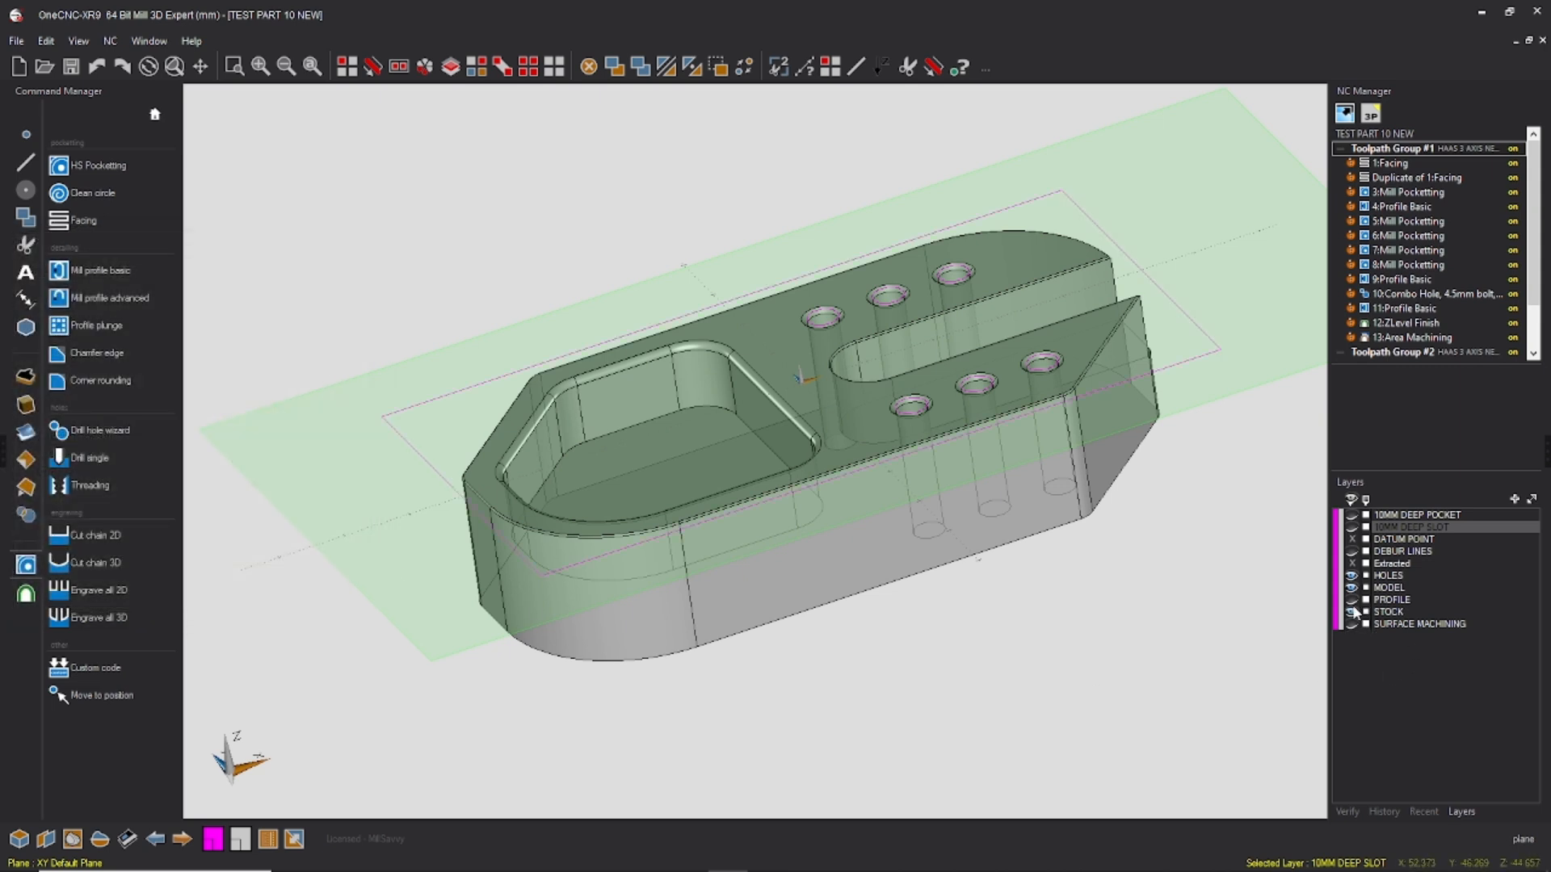
pyautogui.rightClick(1445, 169)
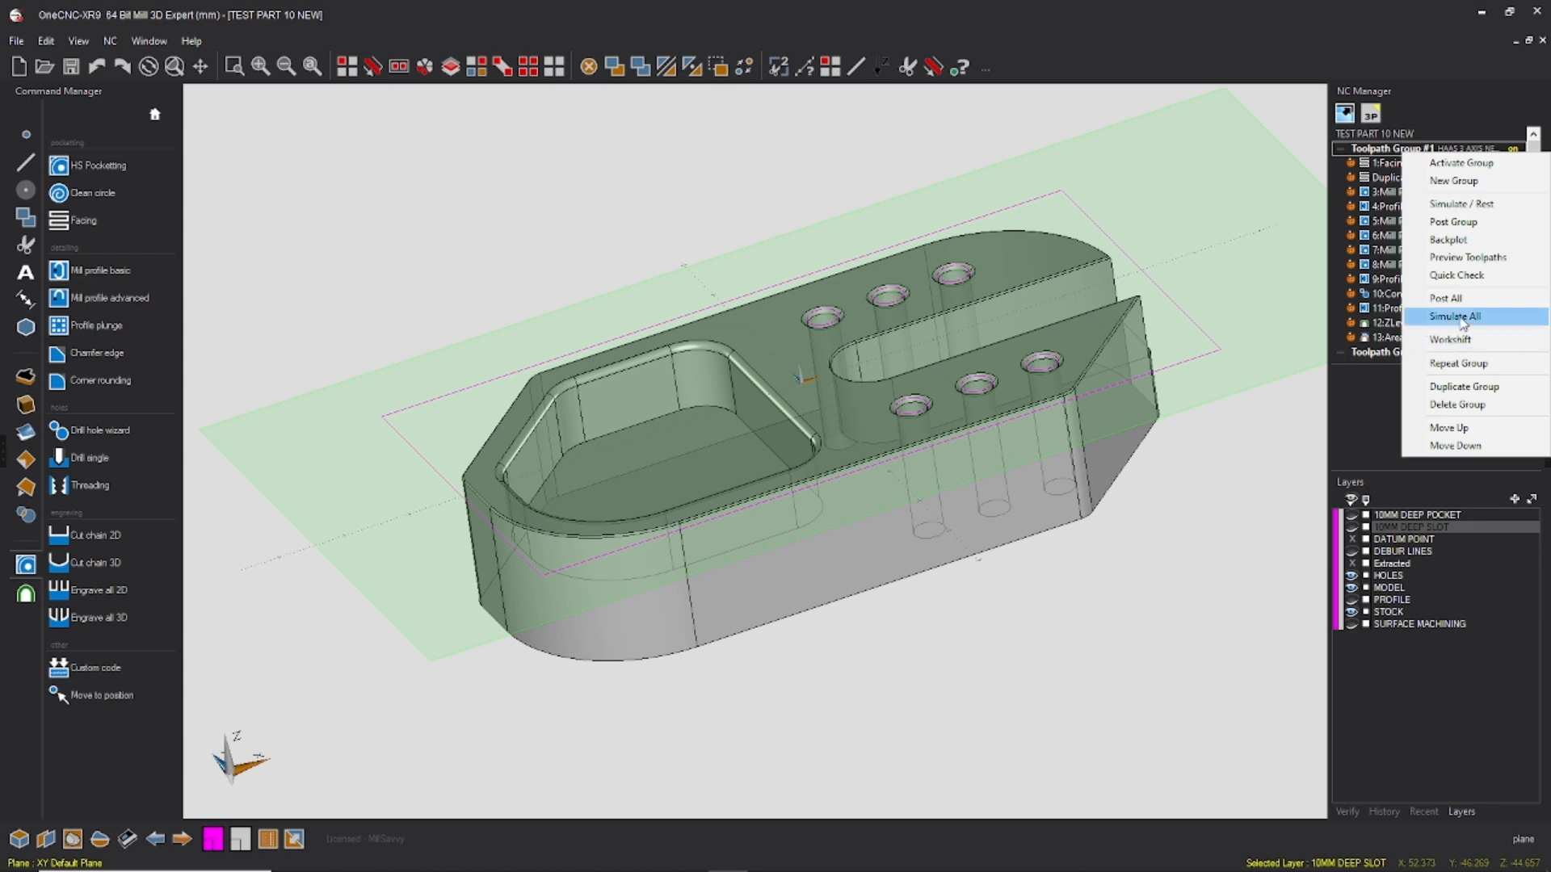
pyautogui.click(1455, 311)
pyautogui.click(278, 598)
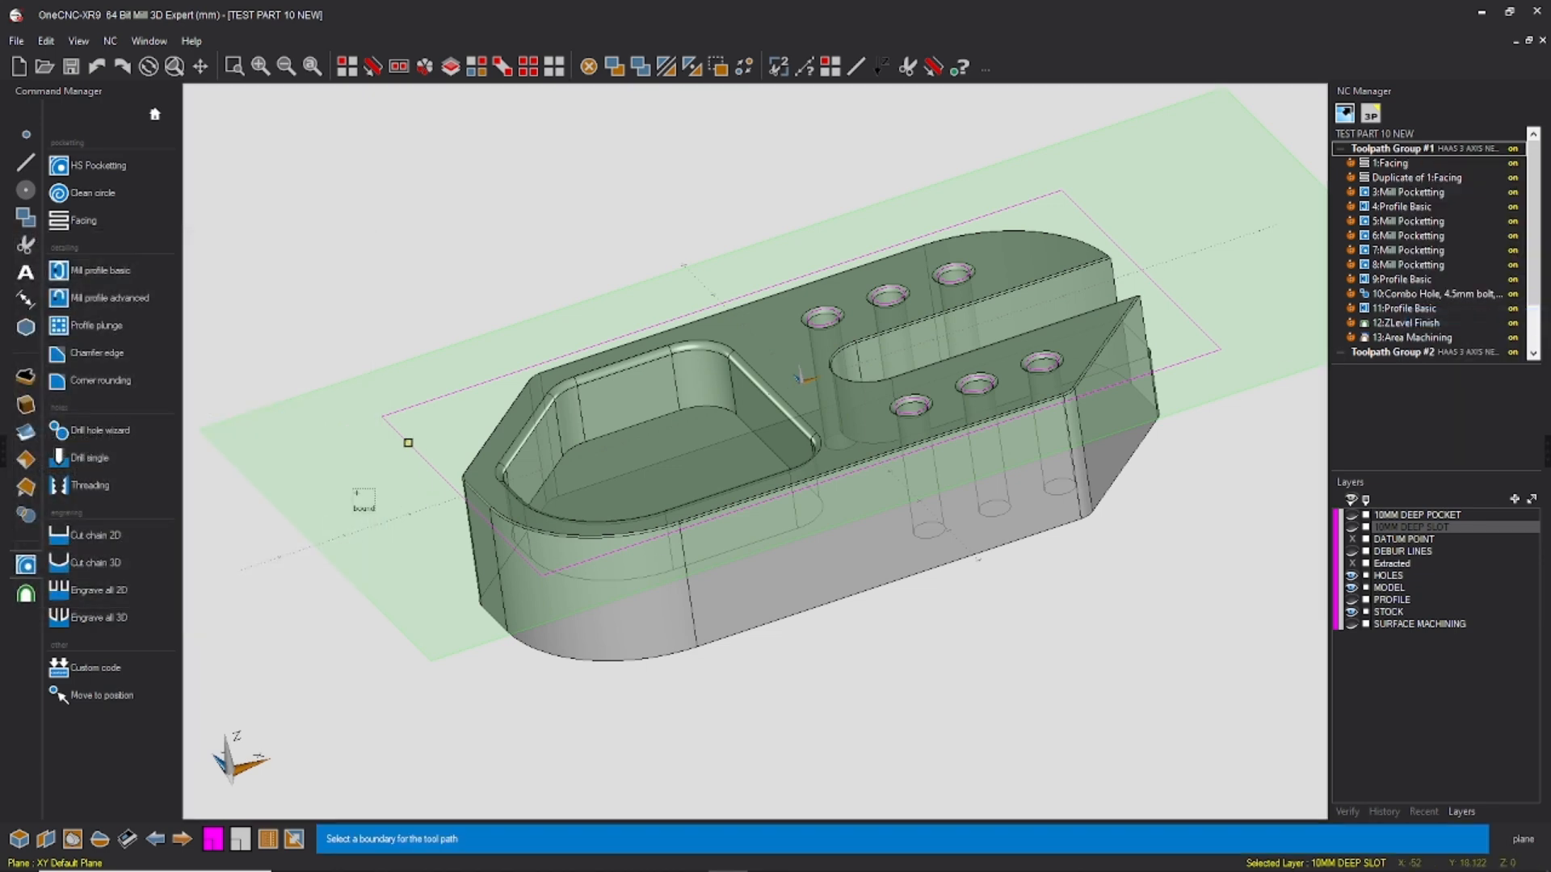
pyautogui.click(393, 427)
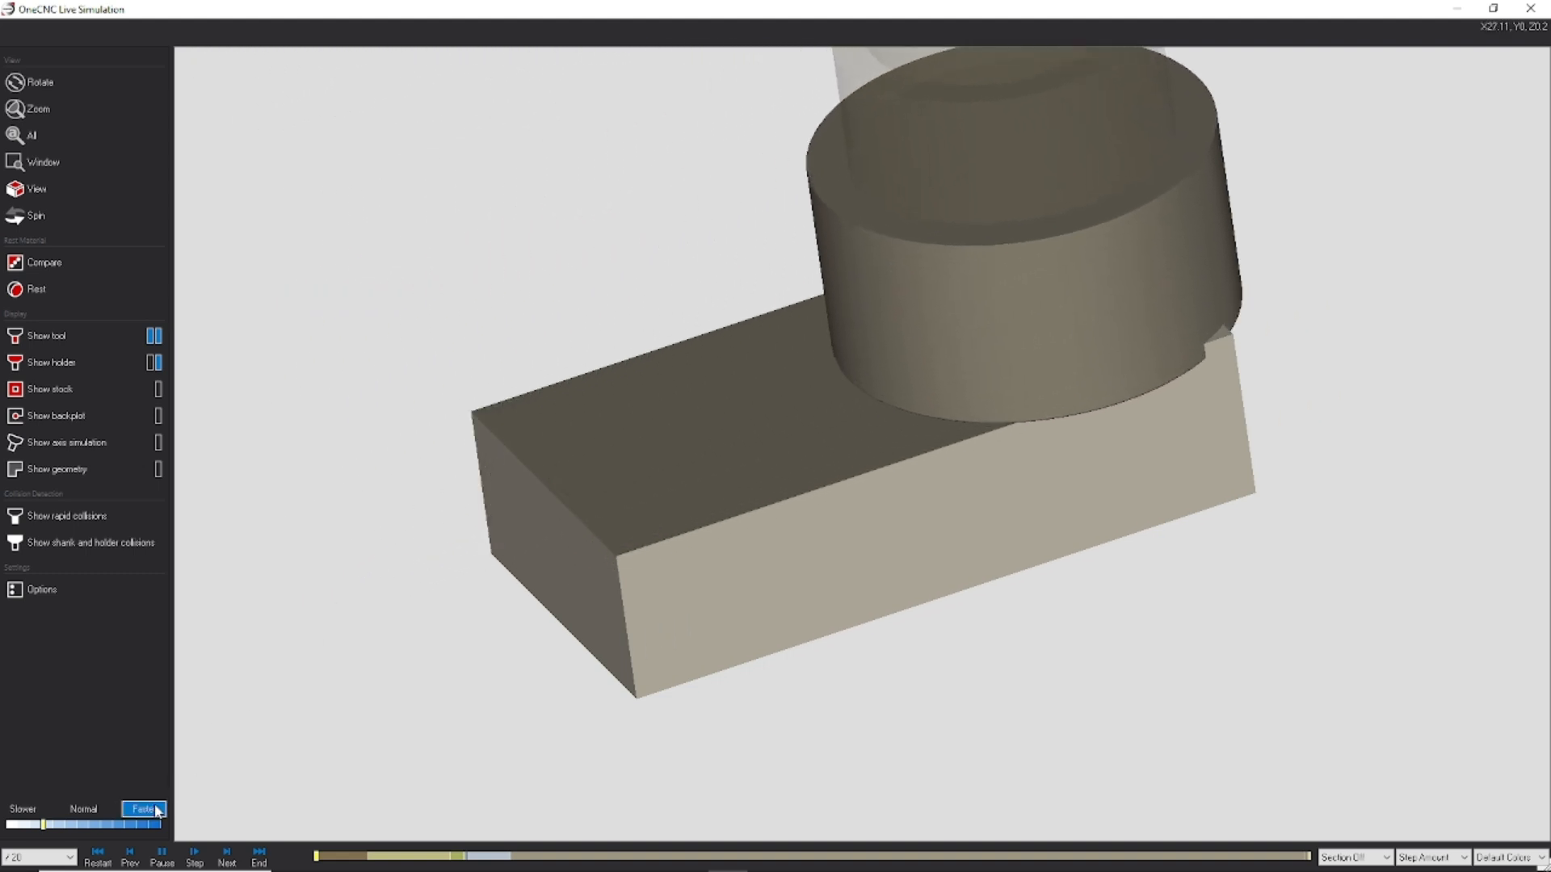
# Step: Play the full machining simulation, speeding through the first side and slowing down to watch the underside operations
pyautogui.click(155, 808)
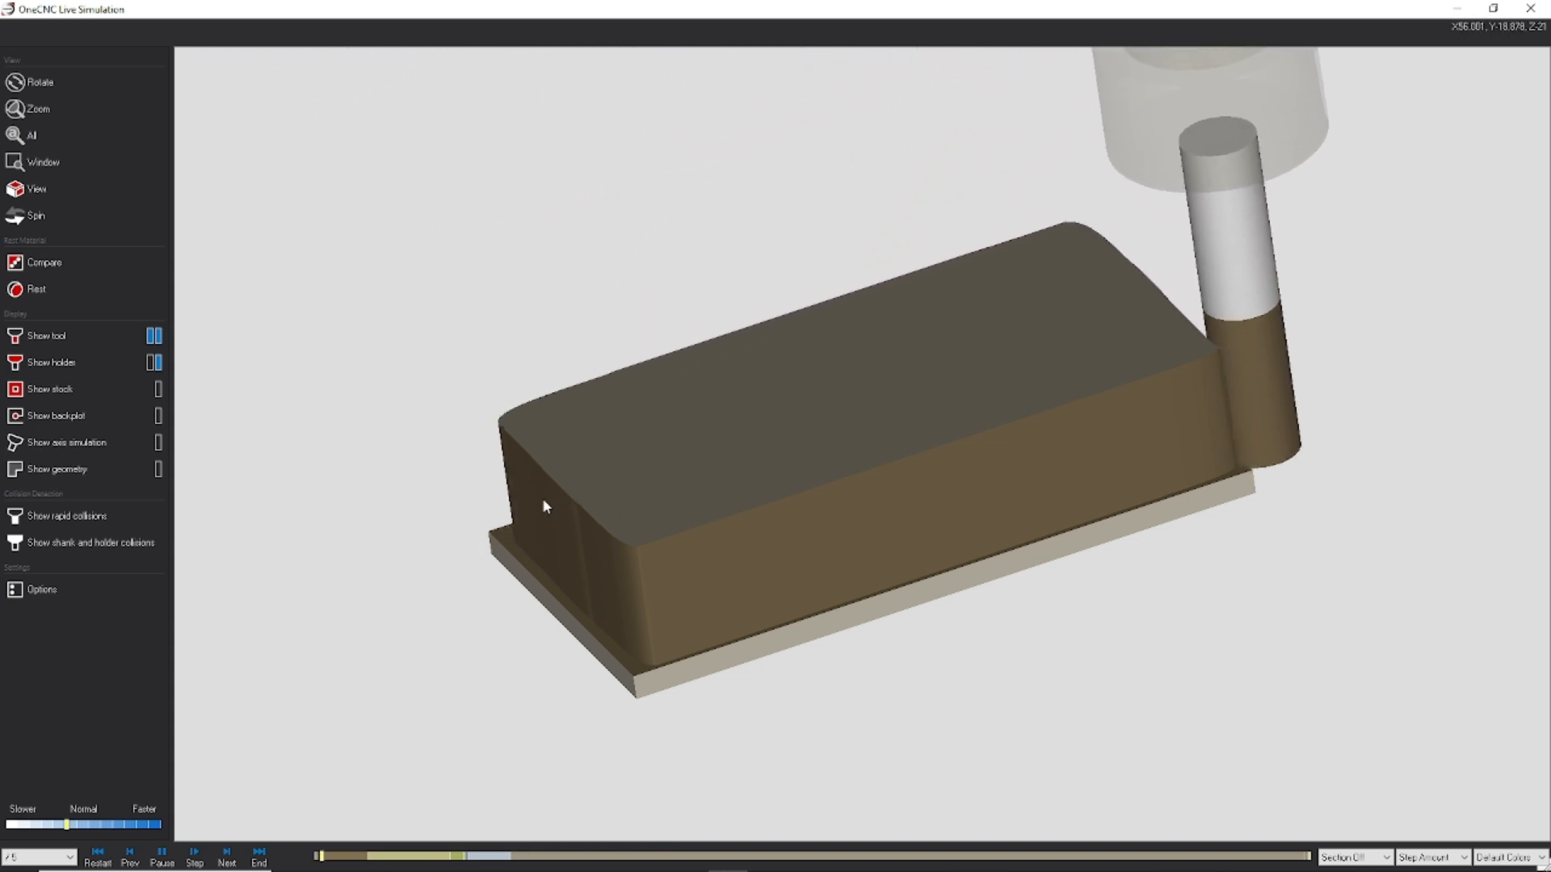
pyautogui.click(145, 810)
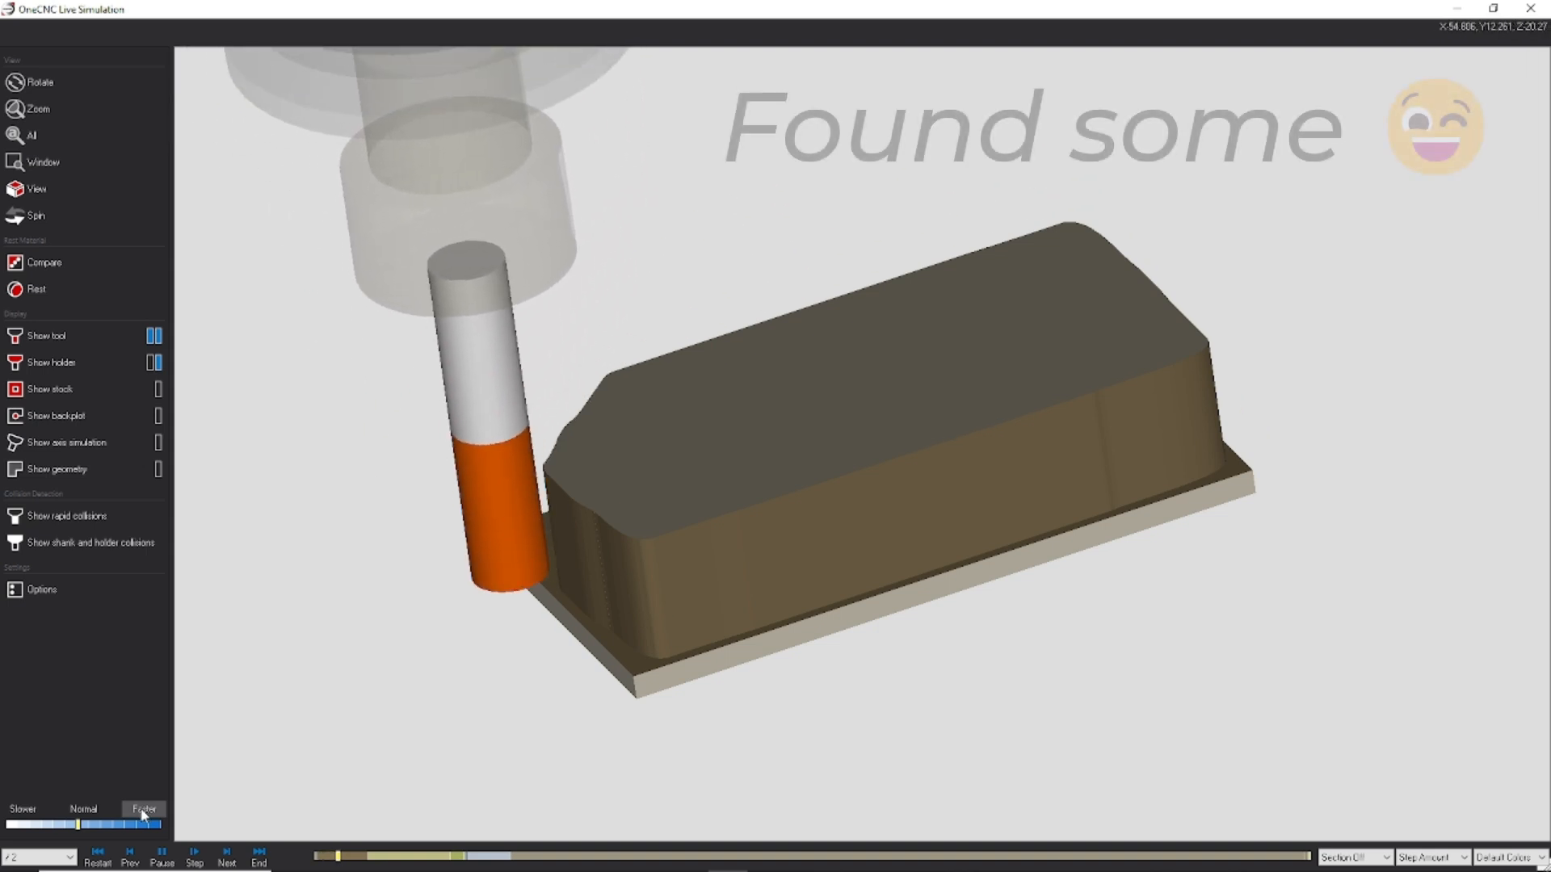
pyautogui.click(142, 811)
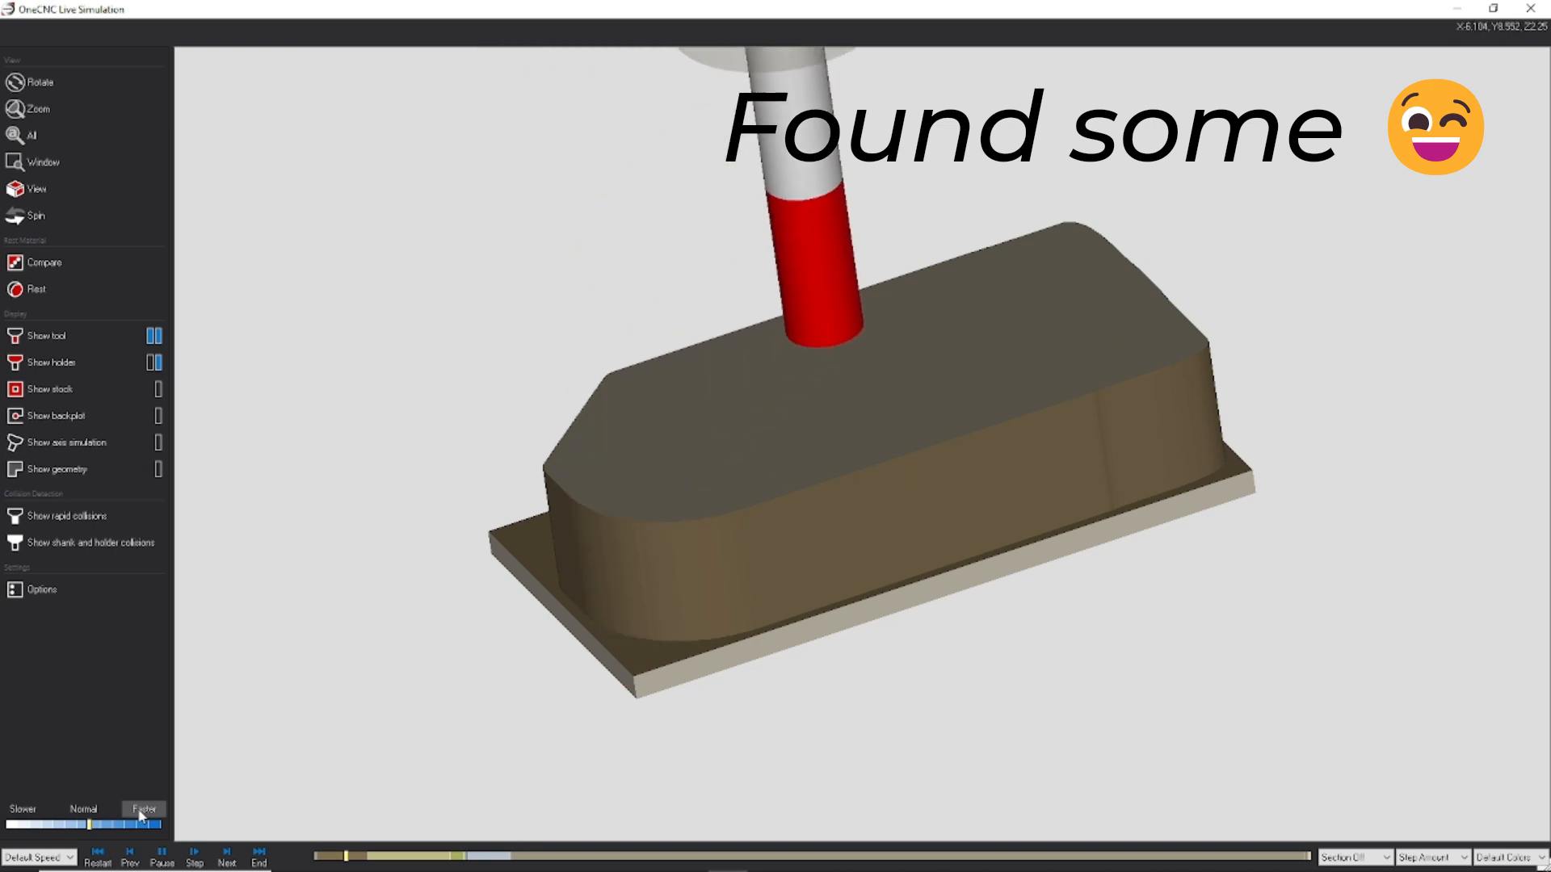
pyautogui.click(141, 811)
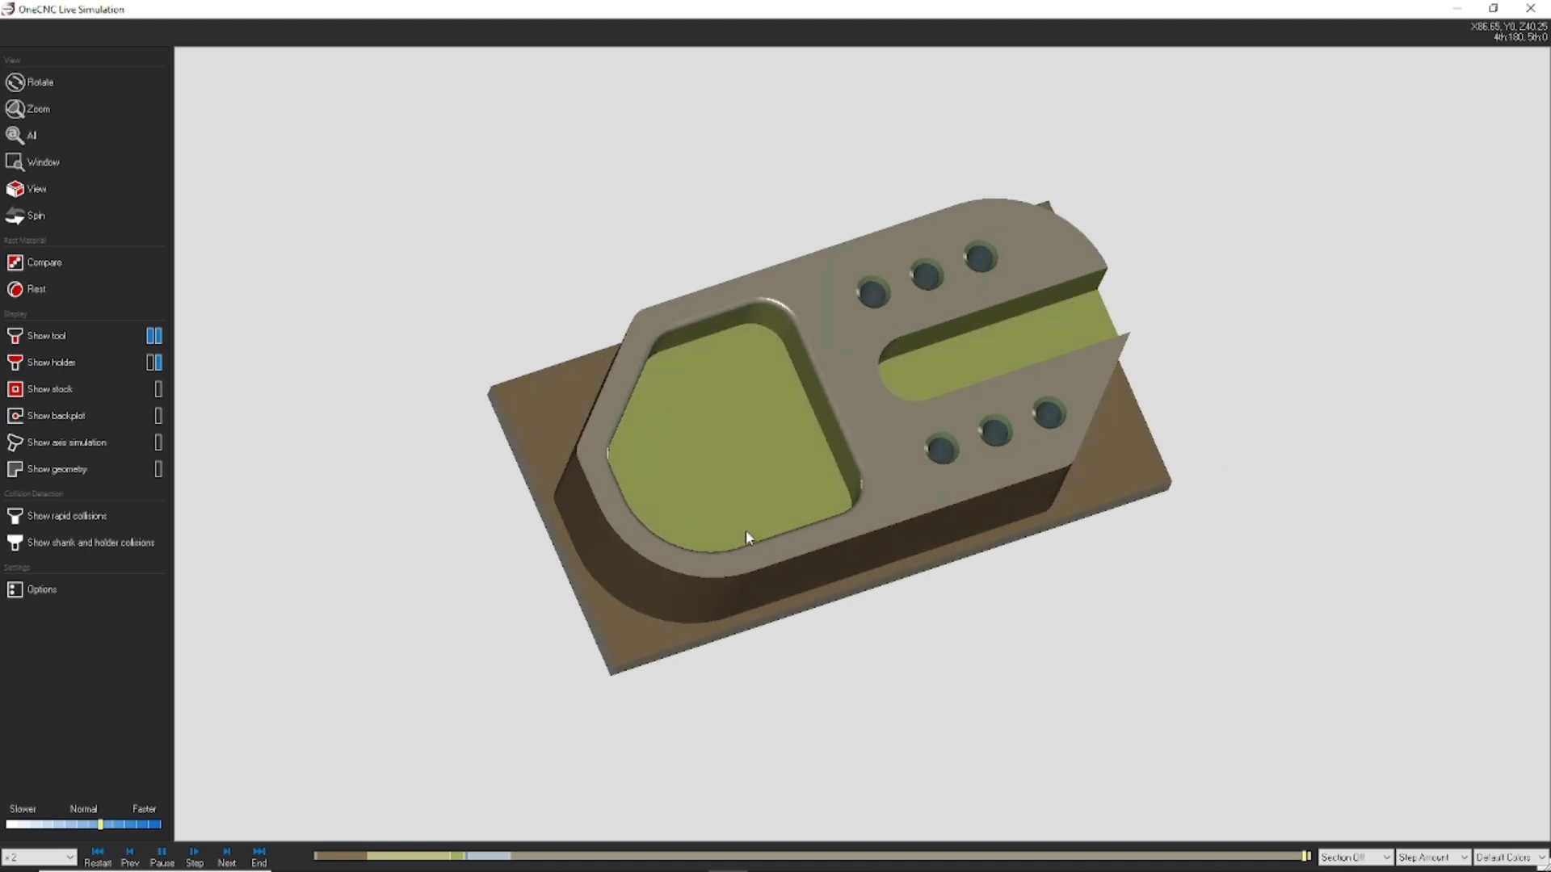
pyautogui.click(13, 815)
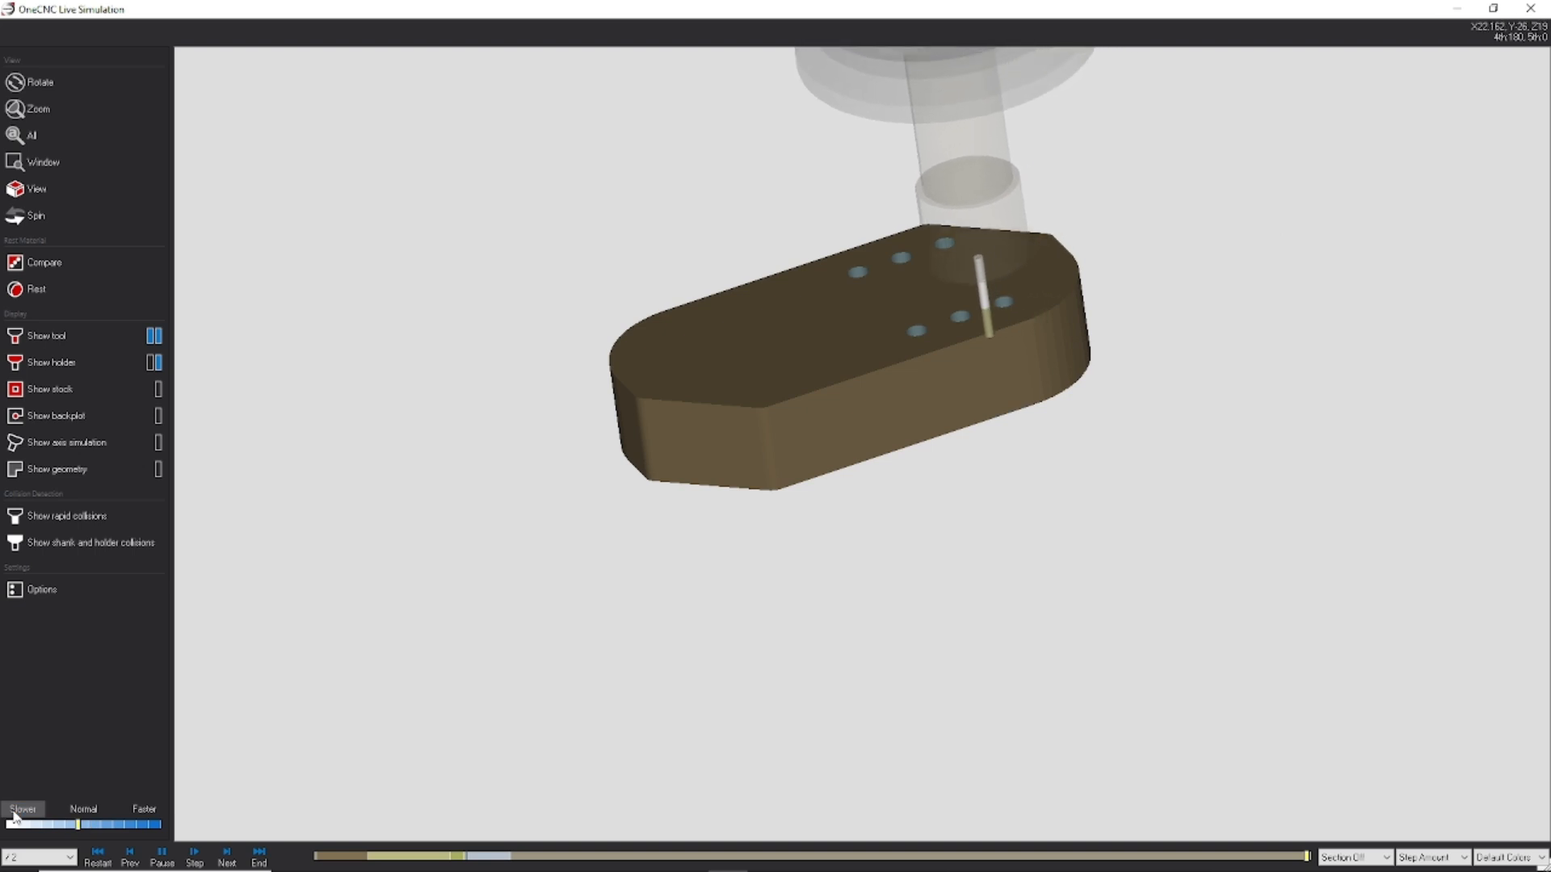
pyautogui.click(147, 813)
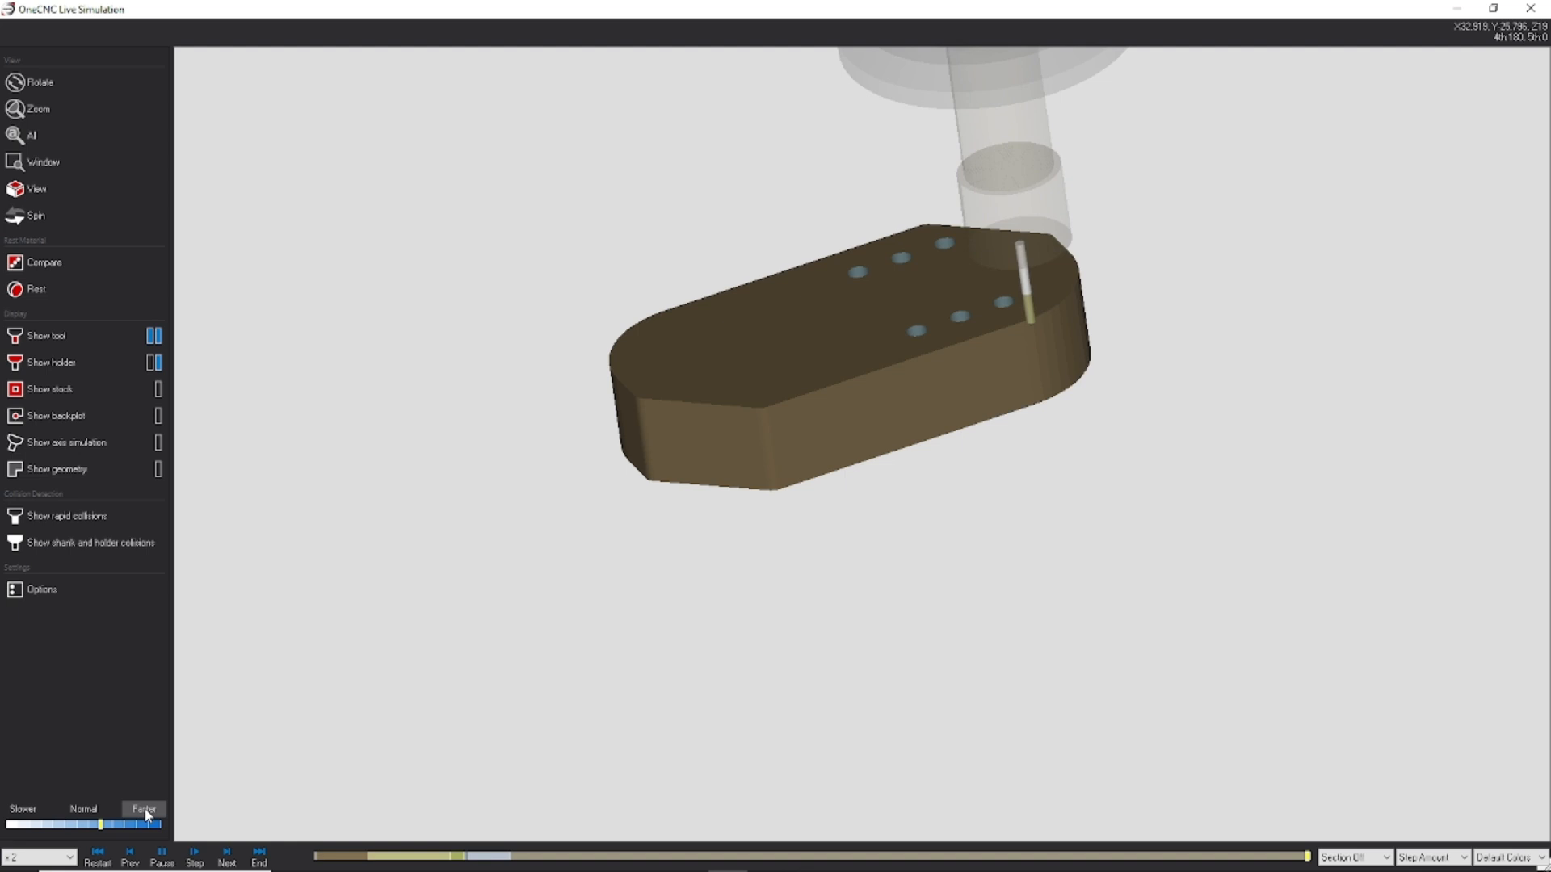
# Step: Run the Rest material check on the fully simulated part
pyautogui.moveTo(820, 426); pyautogui.dragTo(869, 429, button='middle')
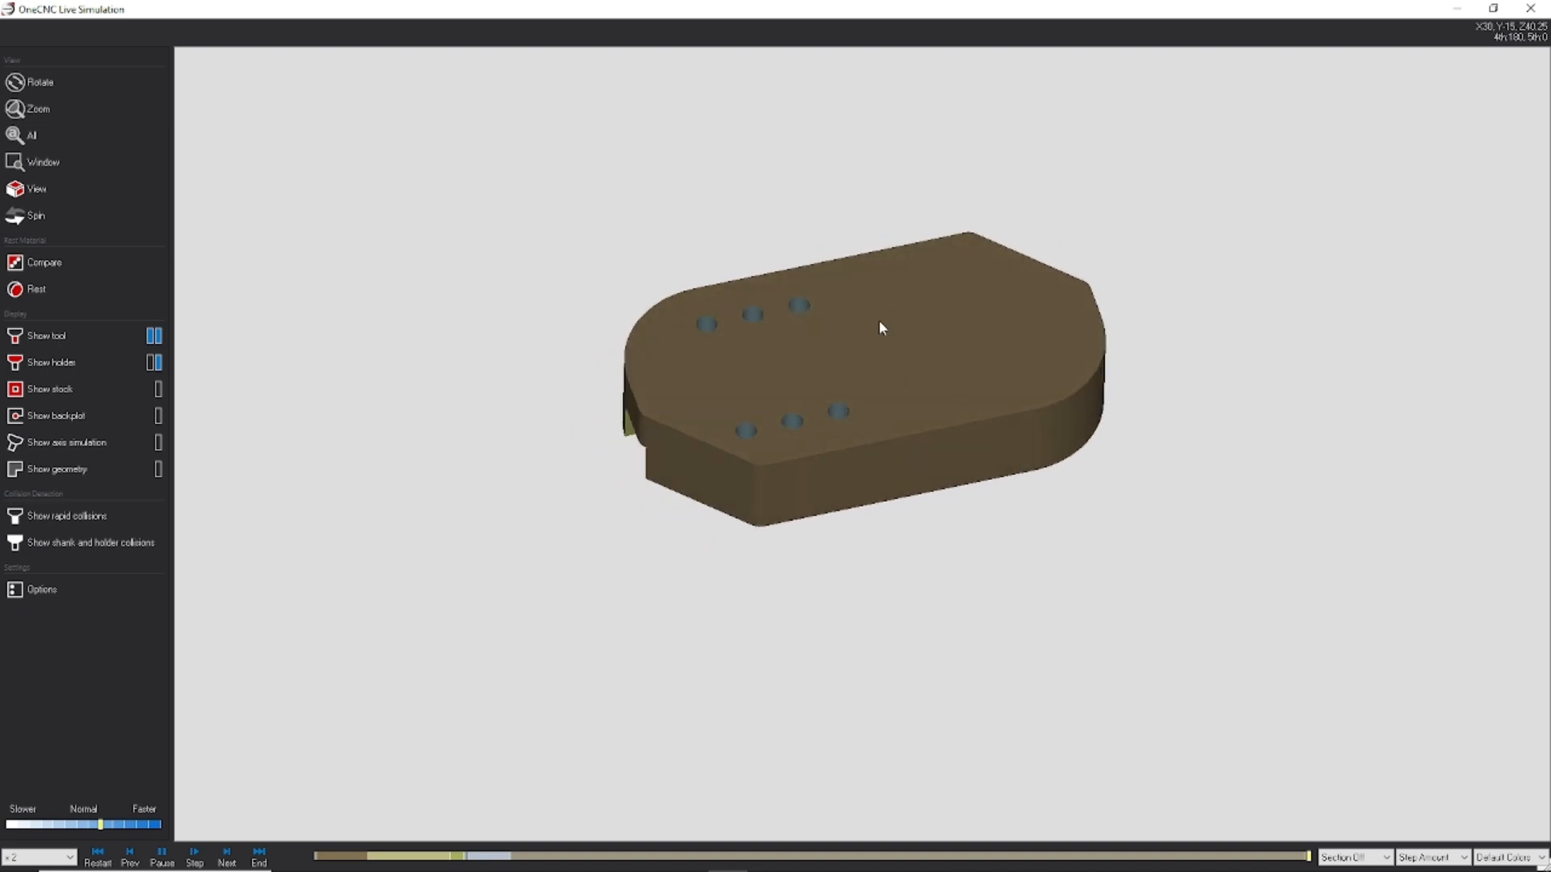
pyautogui.moveTo(827, 286); pyautogui.dragTo(687, 295, button='middle')
pyautogui.click(76, 291)
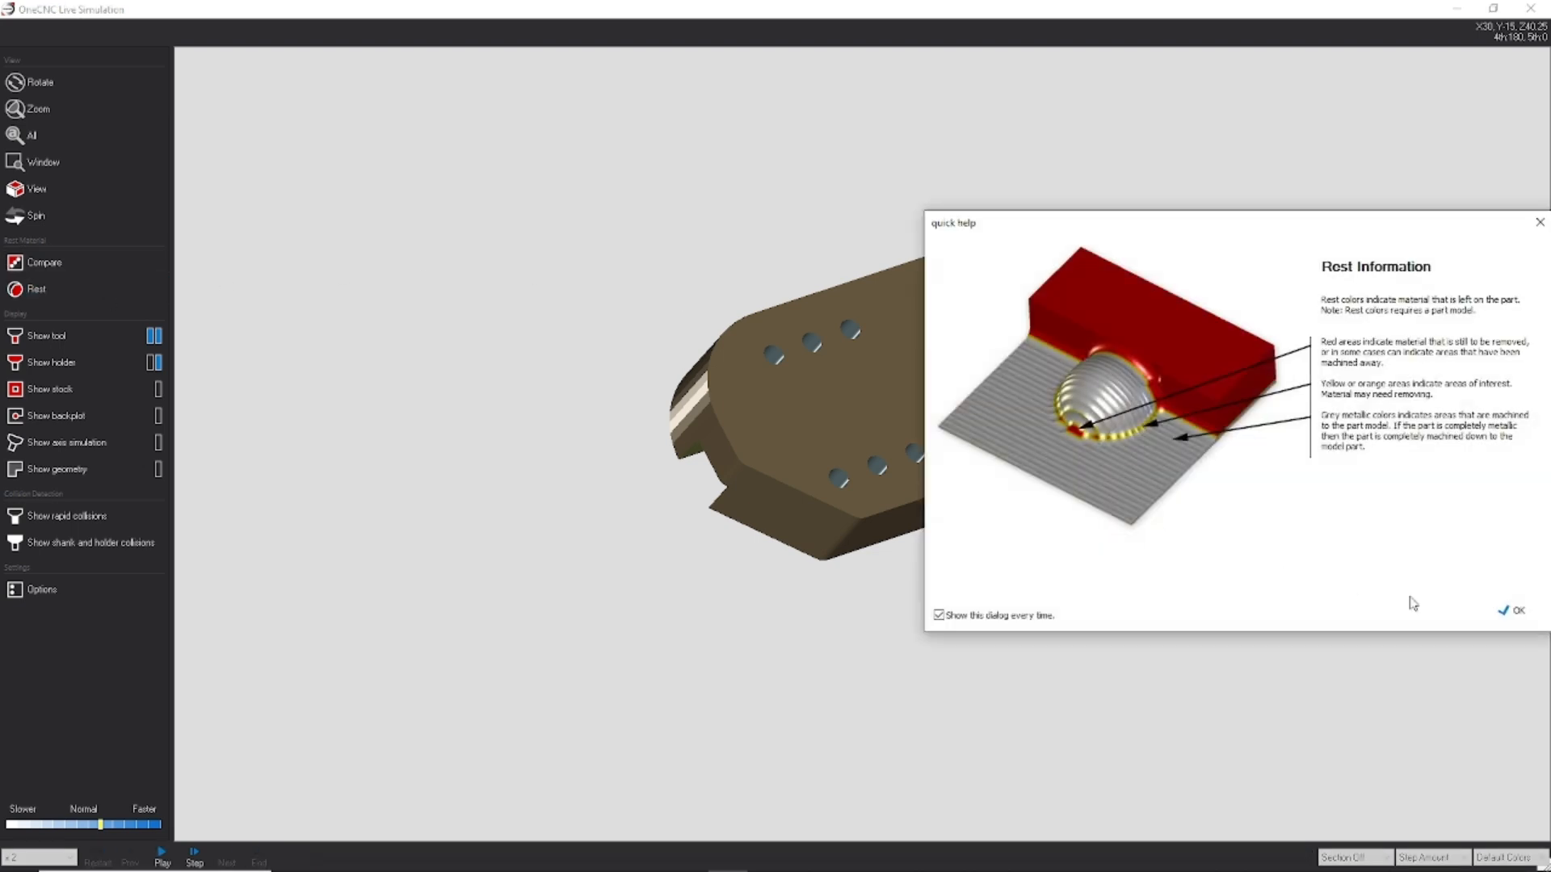
pyautogui.click(1504, 616)
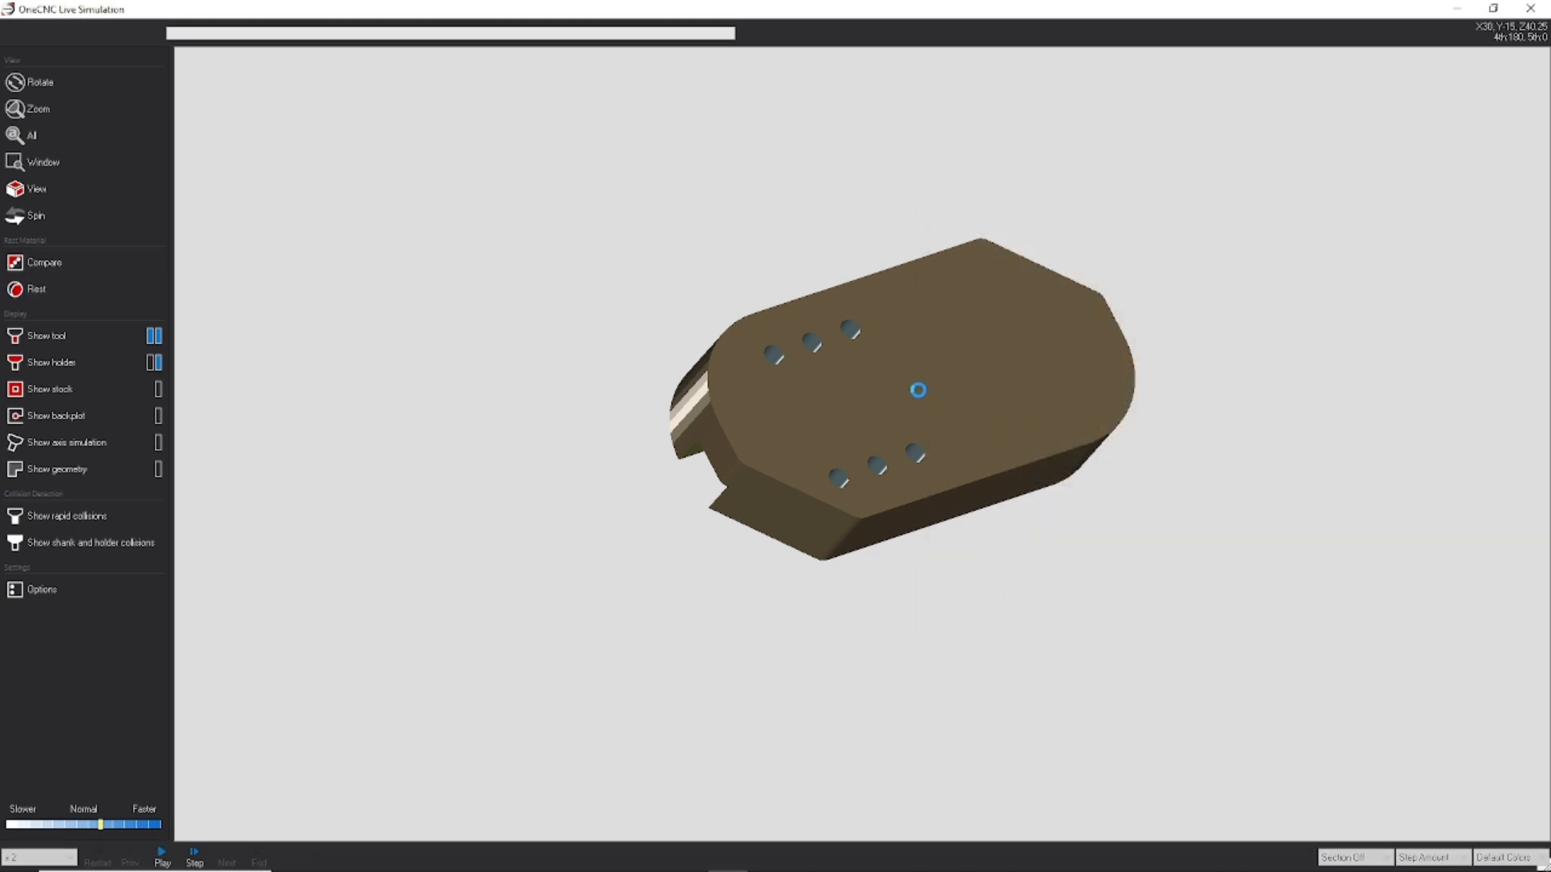
# Step: Examine the rest-material colours on the part's holes, pocket, slot and outer walls from several angles, and close the simulation
pyautogui.moveTo(857, 405); pyautogui.dragTo(1125, 393, button='middle')
pyautogui.moveTo(1005, 404); pyautogui.dragTo(1051, 435, button='middle')
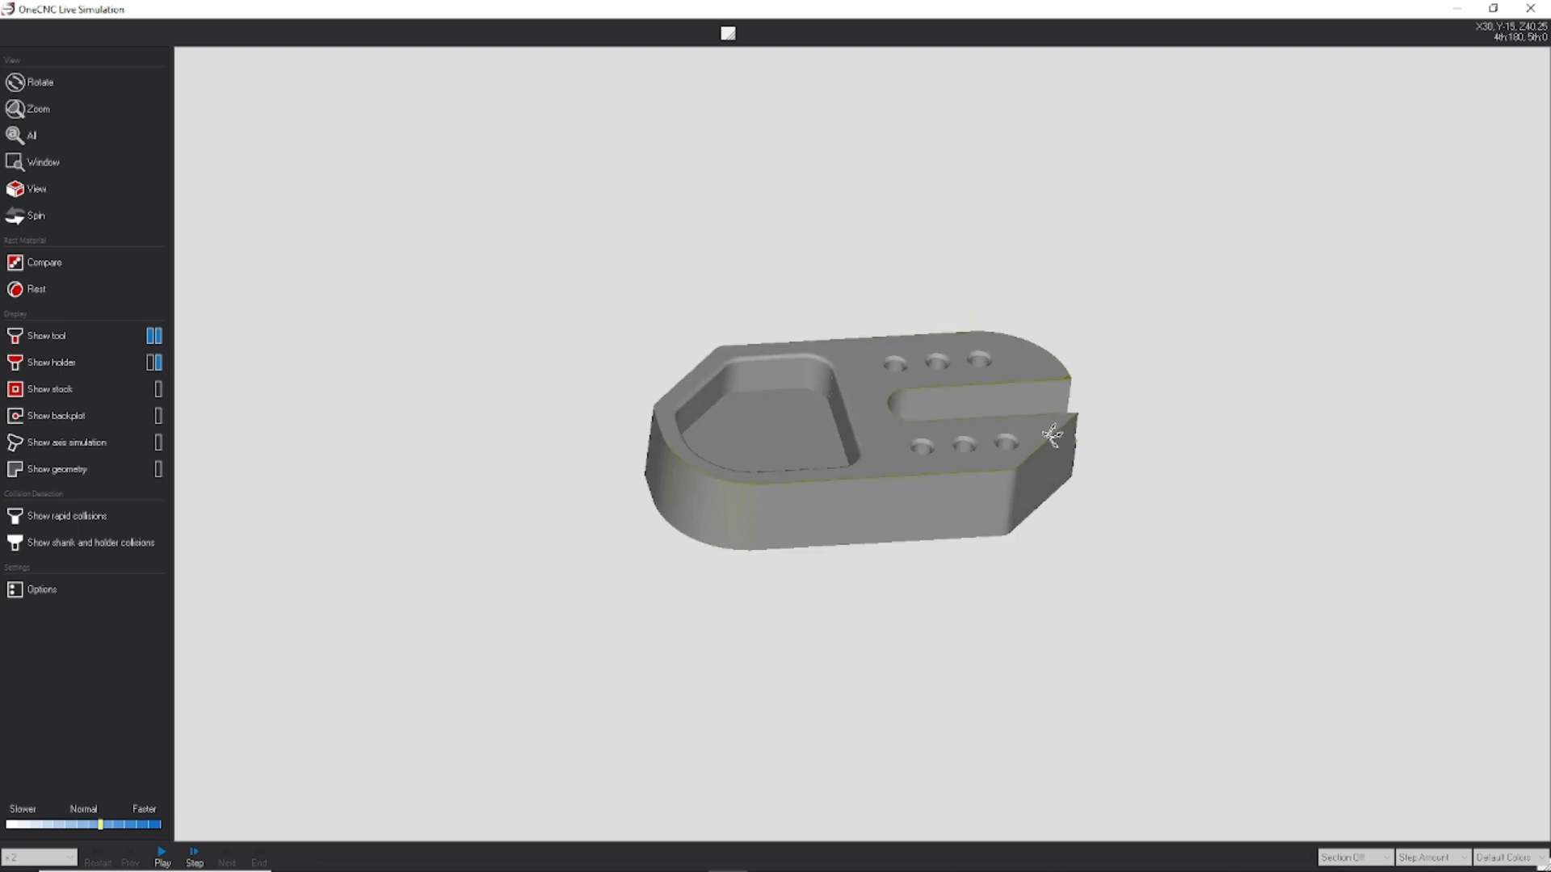
pyautogui.moveTo(777, 458); pyautogui.dragTo(691, 335, button='middle')
pyautogui.moveTo(941, 349); pyautogui.dragTo(1329, 242, button='middle')
pyautogui.moveTo(1341, 381); pyautogui.dragTo(912, 158, button='middle')
pyautogui.moveTo(1039, 376)
pyautogui.mouseDown(button='middle')
pyautogui.moveTo(993, 315)
pyautogui.moveTo(1029, 395)
pyautogui.mouseUp(button='middle')
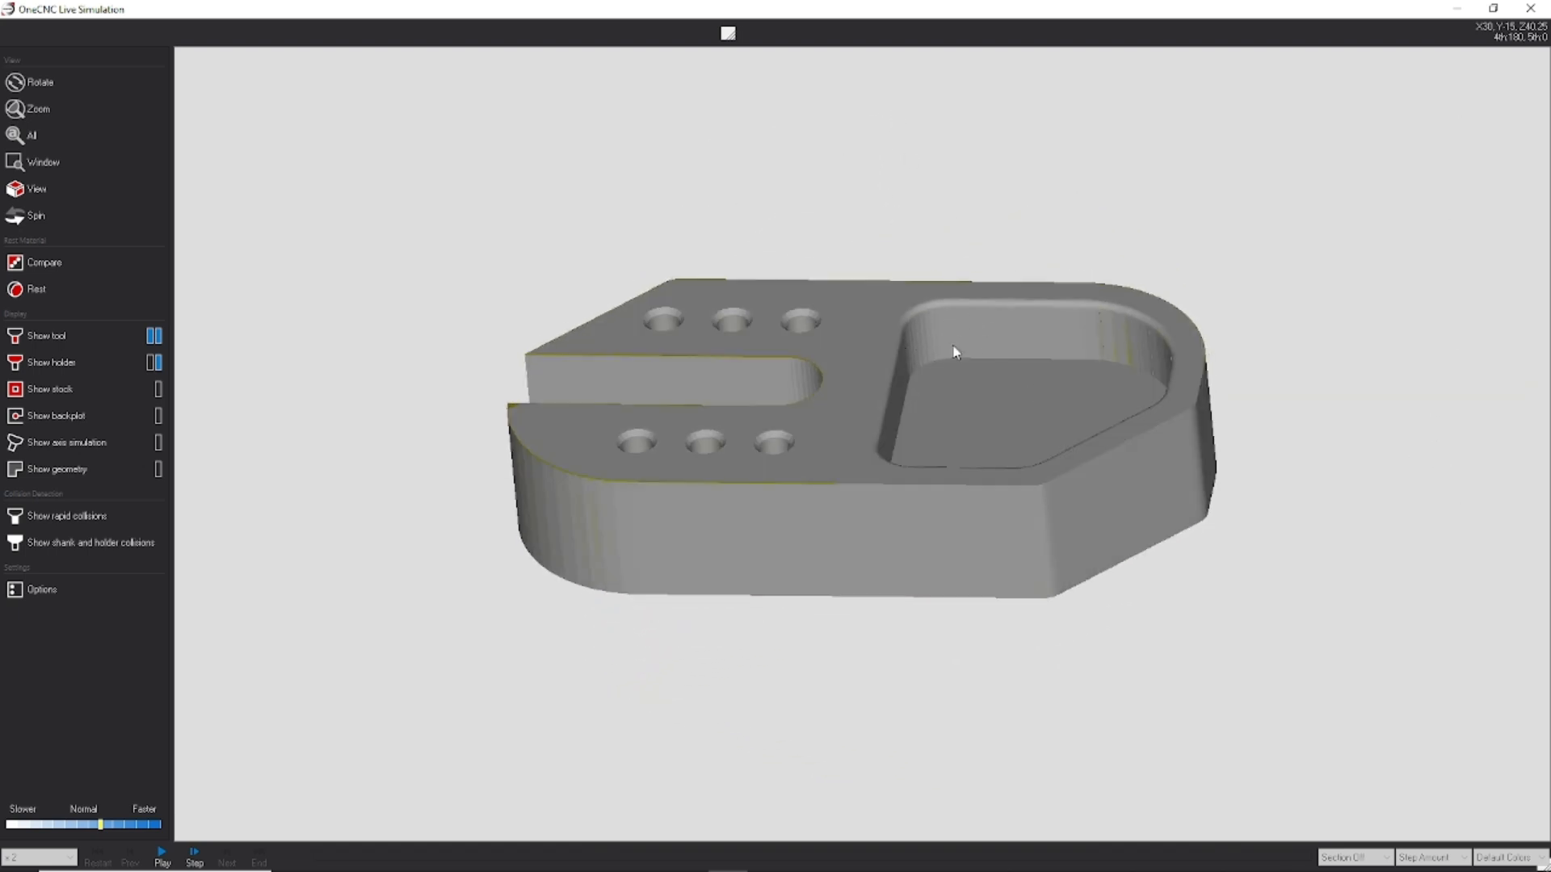
pyautogui.moveTo(1020, 466); pyautogui.dragTo(454, 514, button='middle')
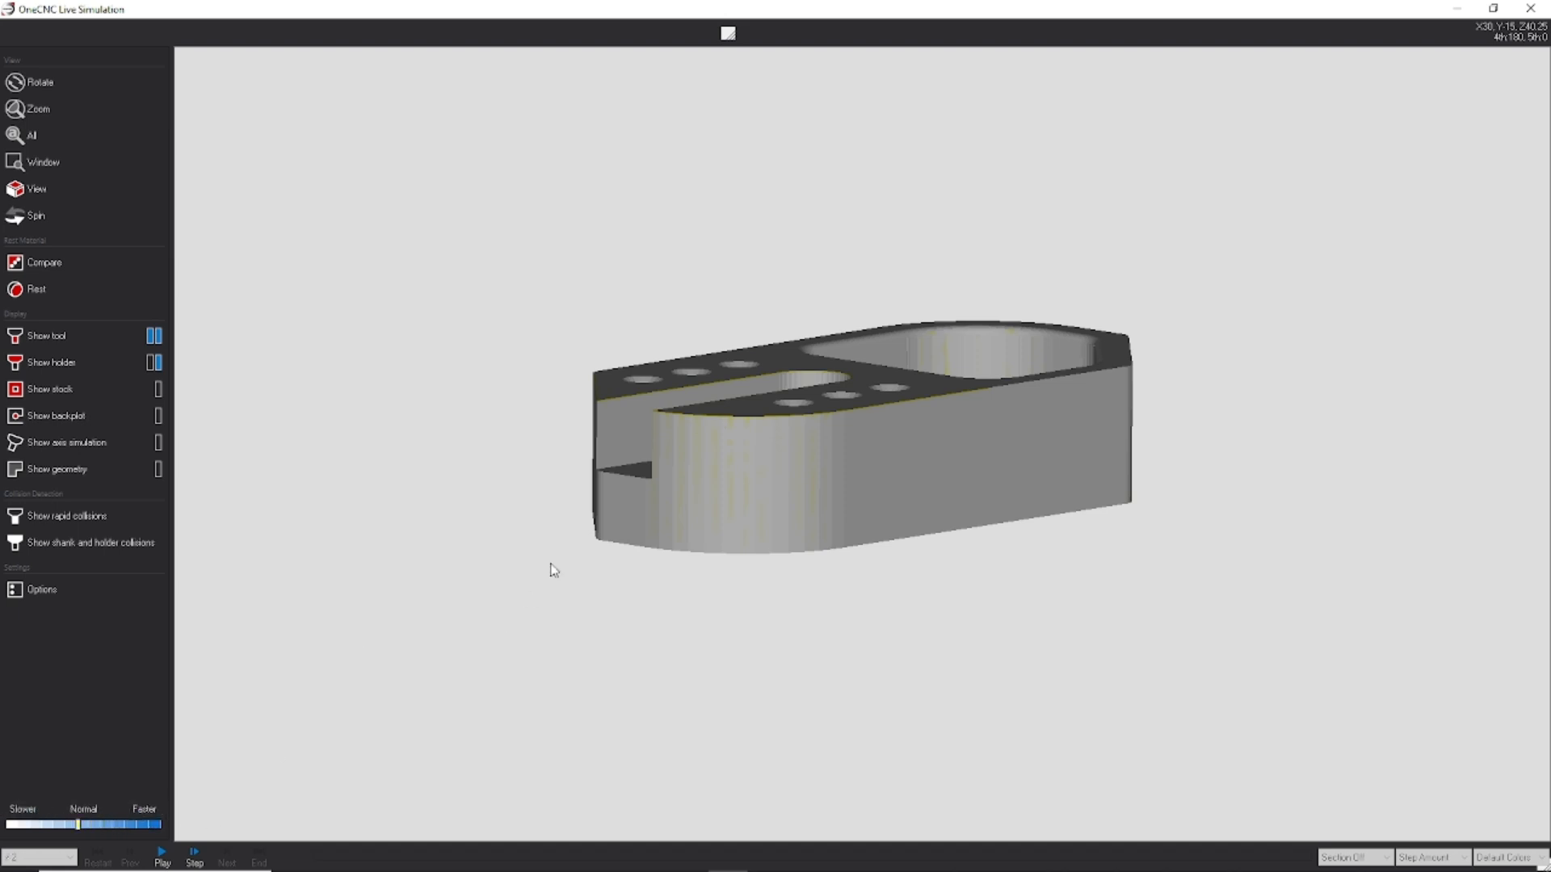
pyautogui.moveTo(527, 598); pyautogui.dragTo(719, 513, button='middle')
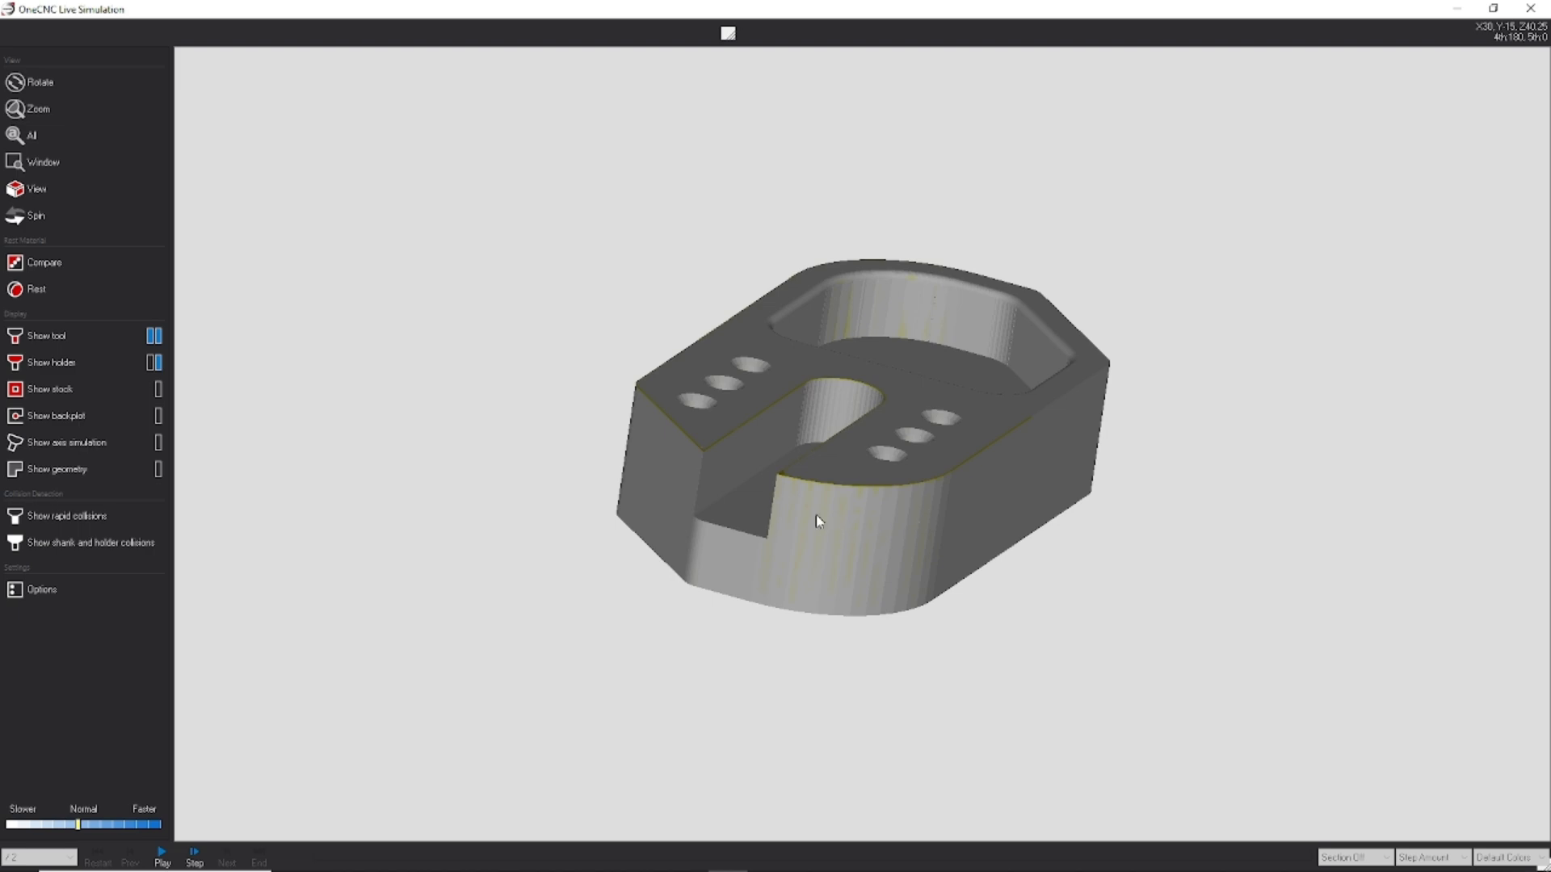
pyautogui.moveTo(1058, 480); pyautogui.dragTo(1231, 318, button='middle')
pyautogui.click(1534, 18)
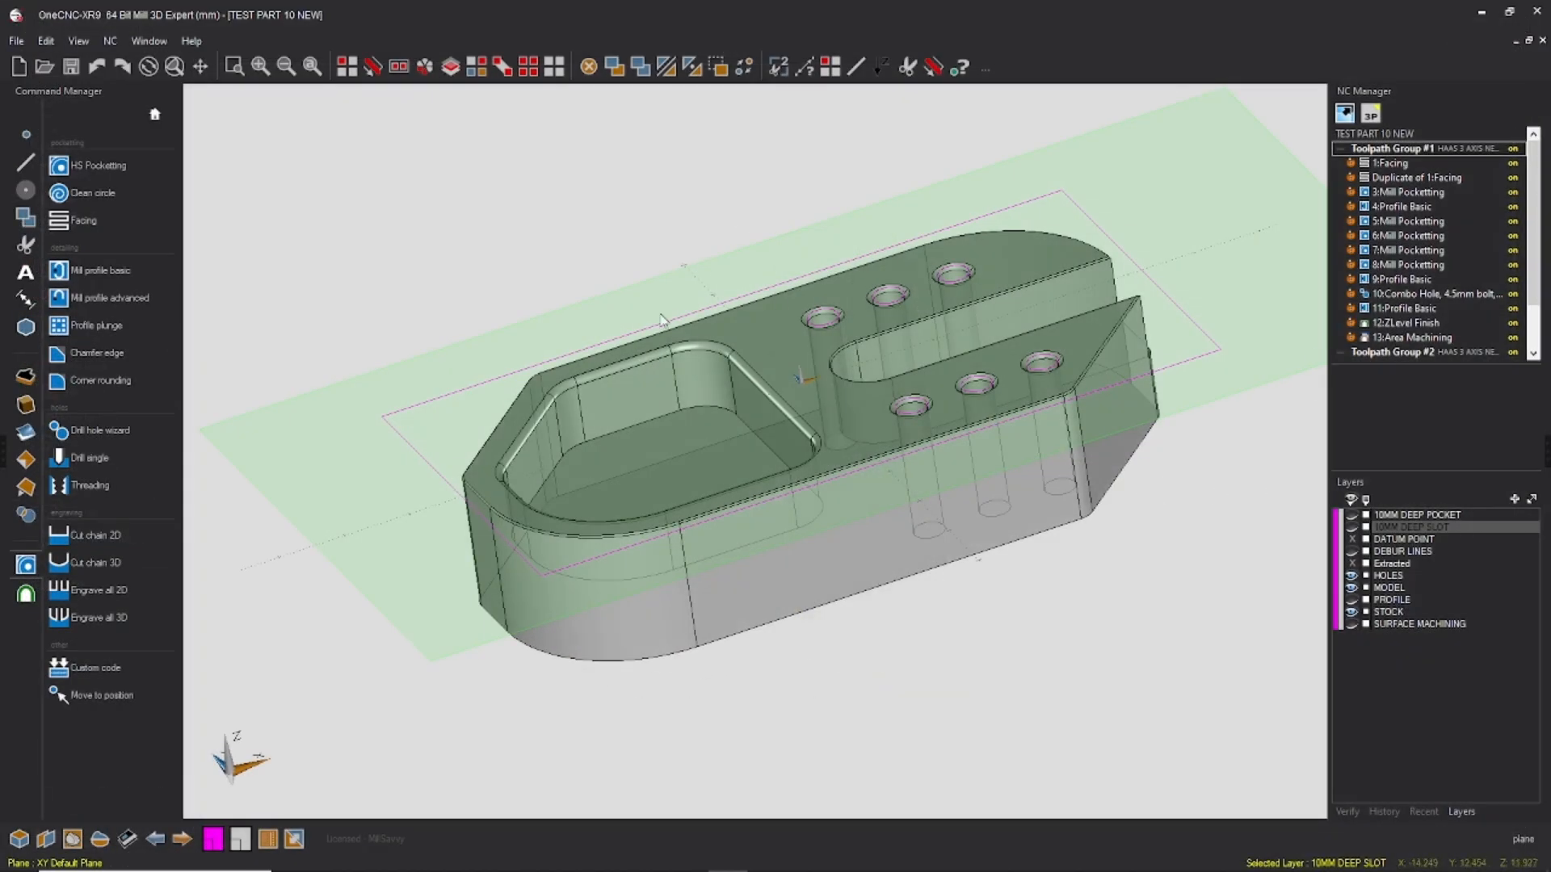
# Step: Save the part file, keeping it open
pyautogui.moveTo(845, 318); pyautogui.dragTo(774, 282, button='middle')
pyautogui.click(16, 40)
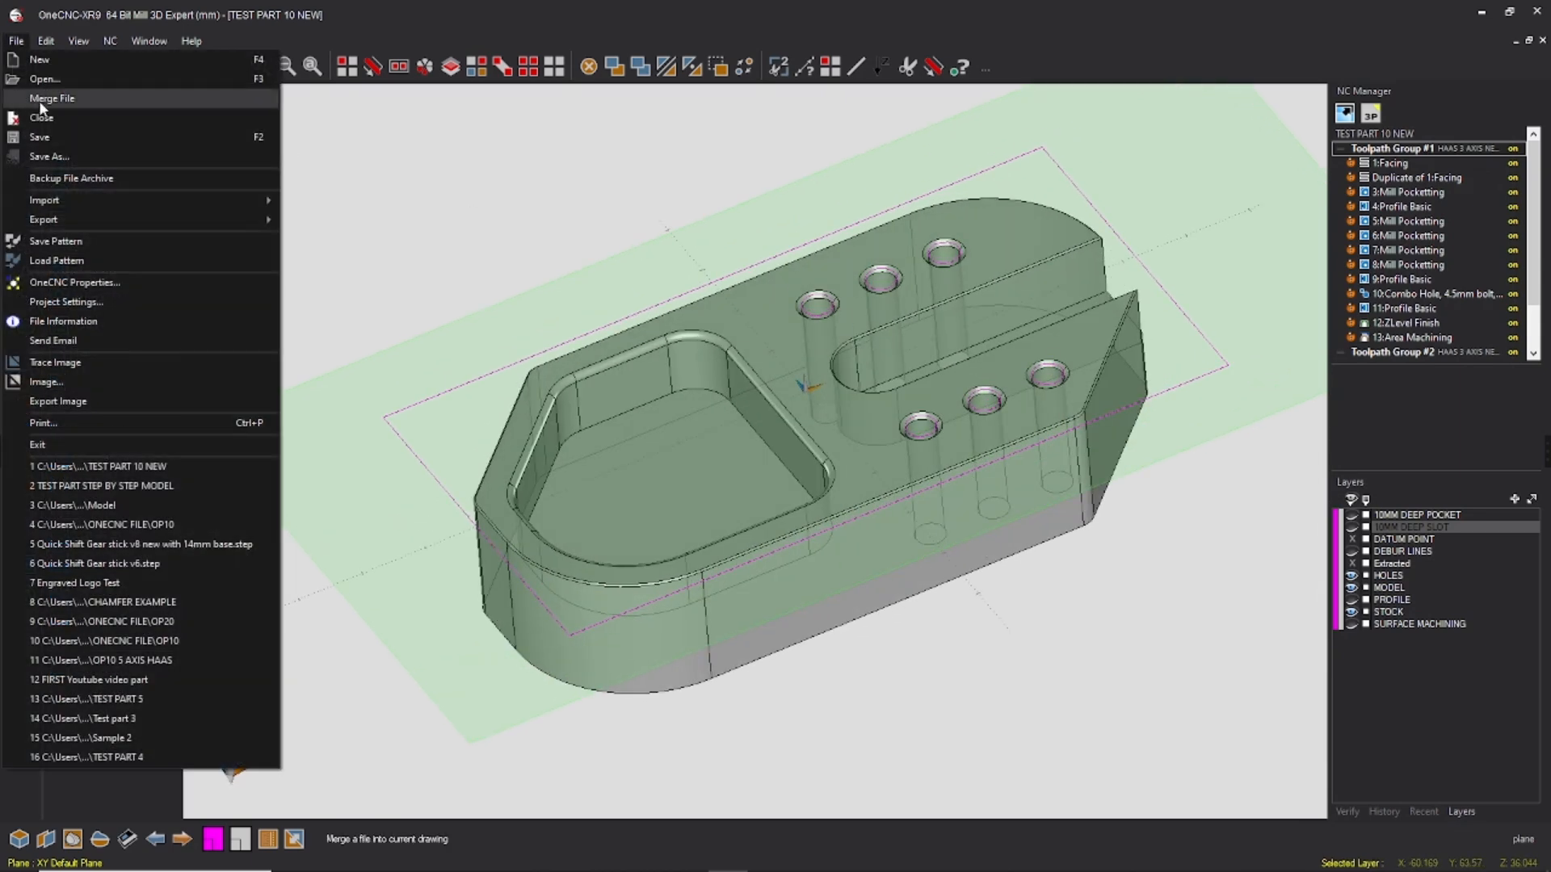
pyautogui.click(50, 125)
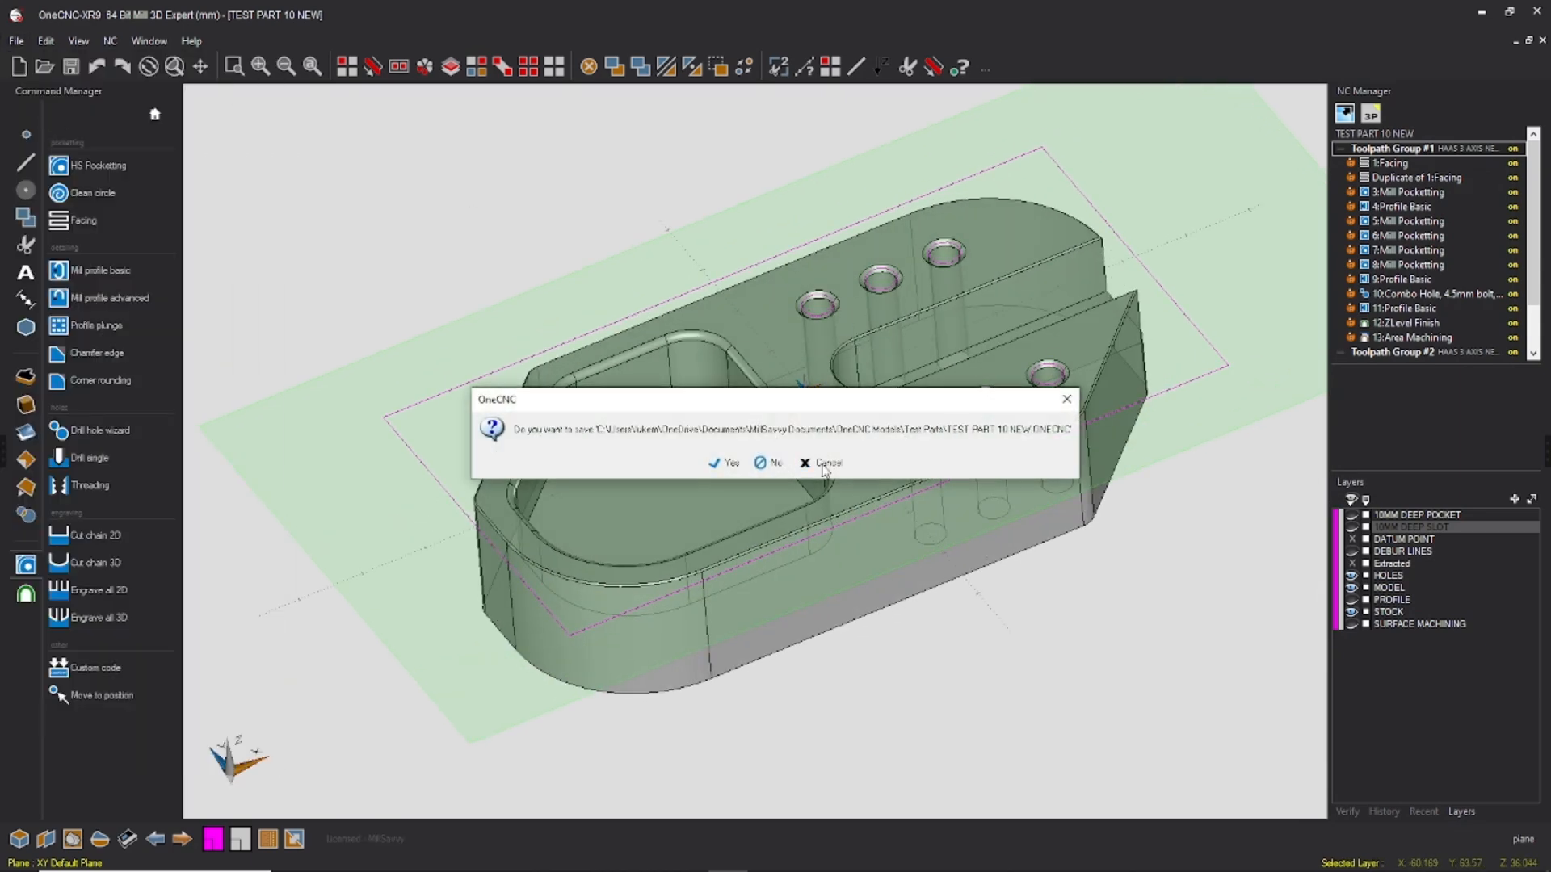
pyautogui.click(824, 464)
pyautogui.click(17, 41)
pyautogui.click(58, 138)
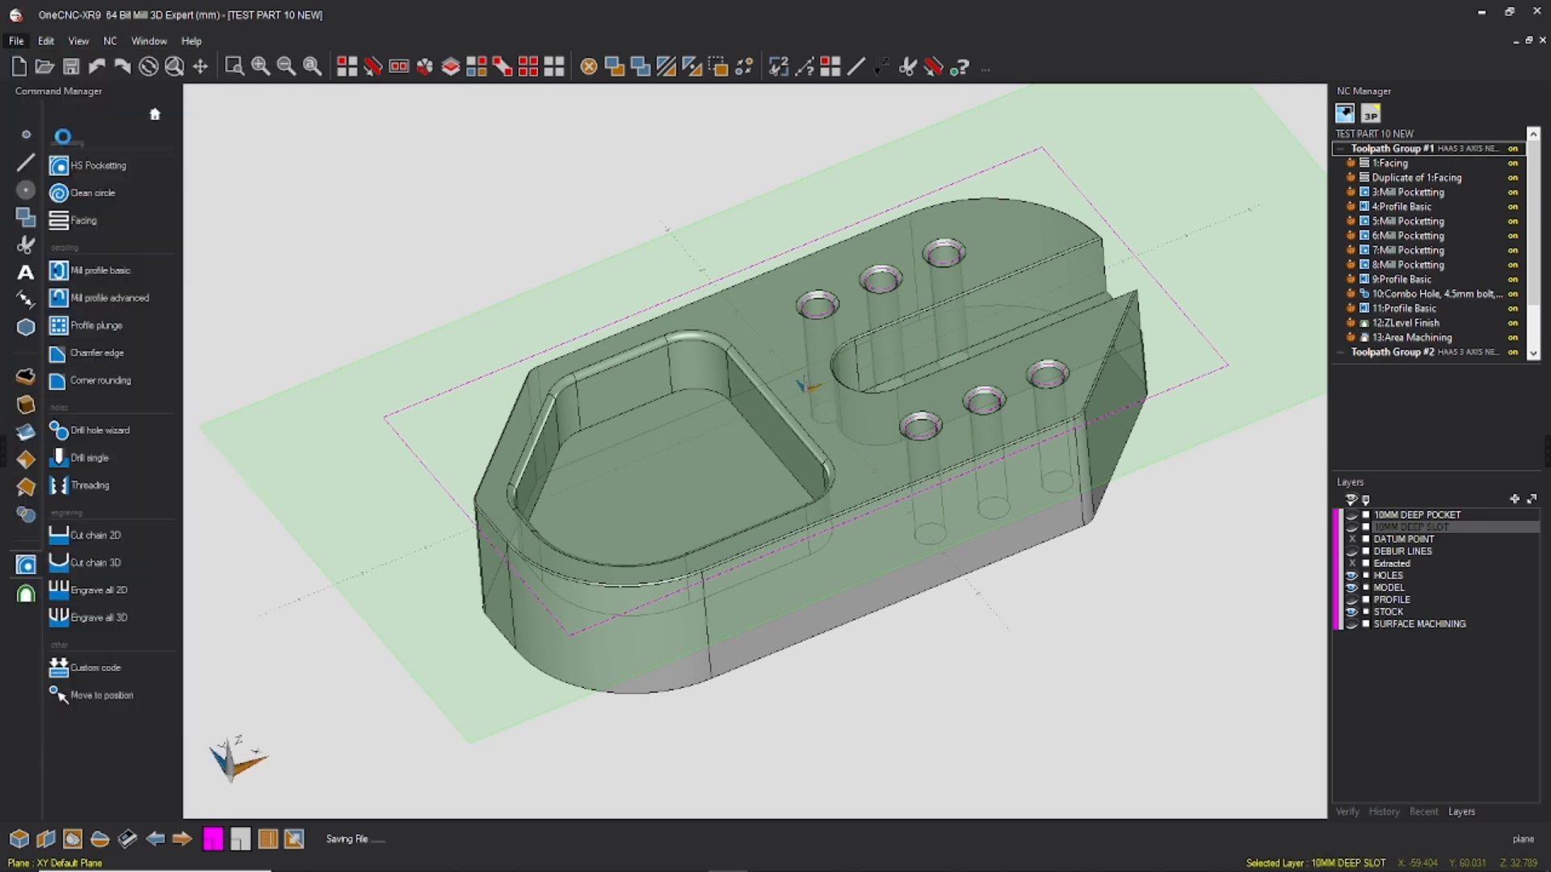
# Step: Review the multiaxis machining type and keep it on 3 Axis Repositioned
pyautogui.scroll(-2, 754, 337)
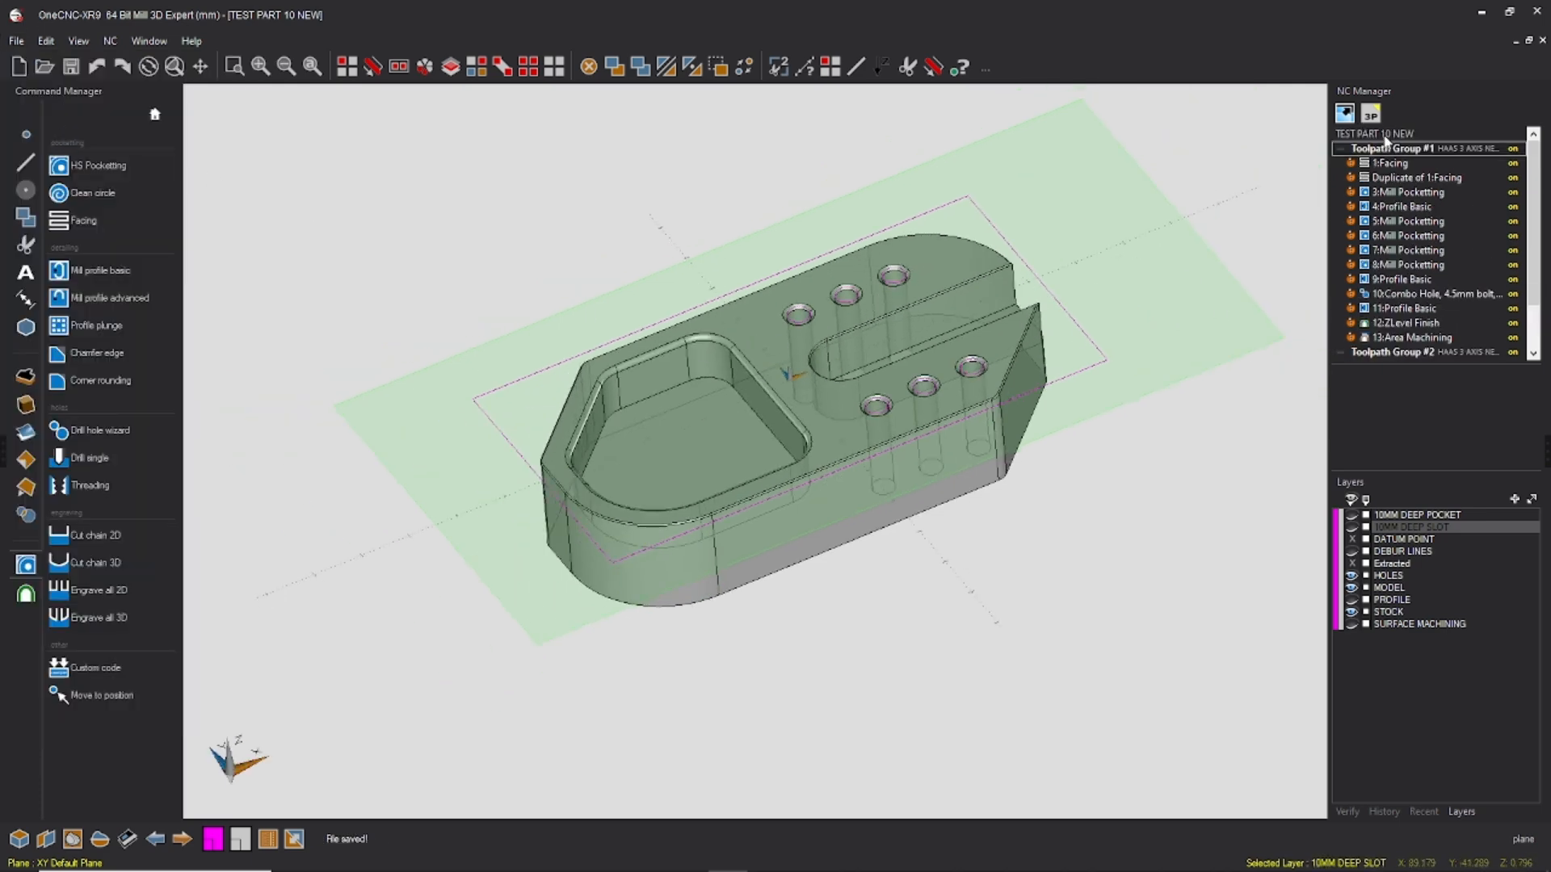
pyautogui.click(1371, 115)
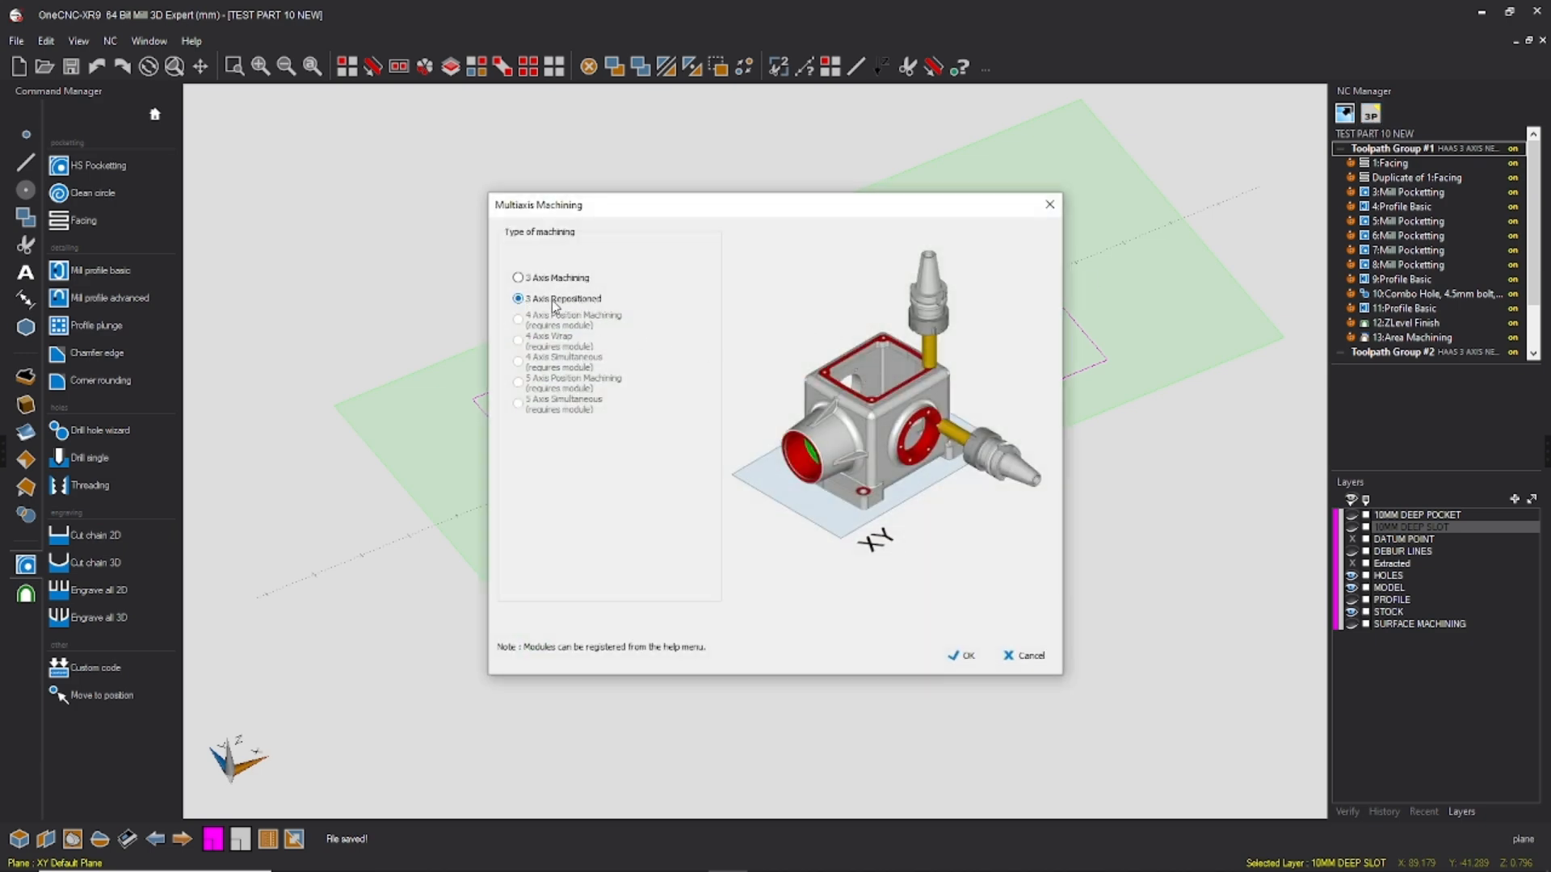
pyautogui.click(961, 657)
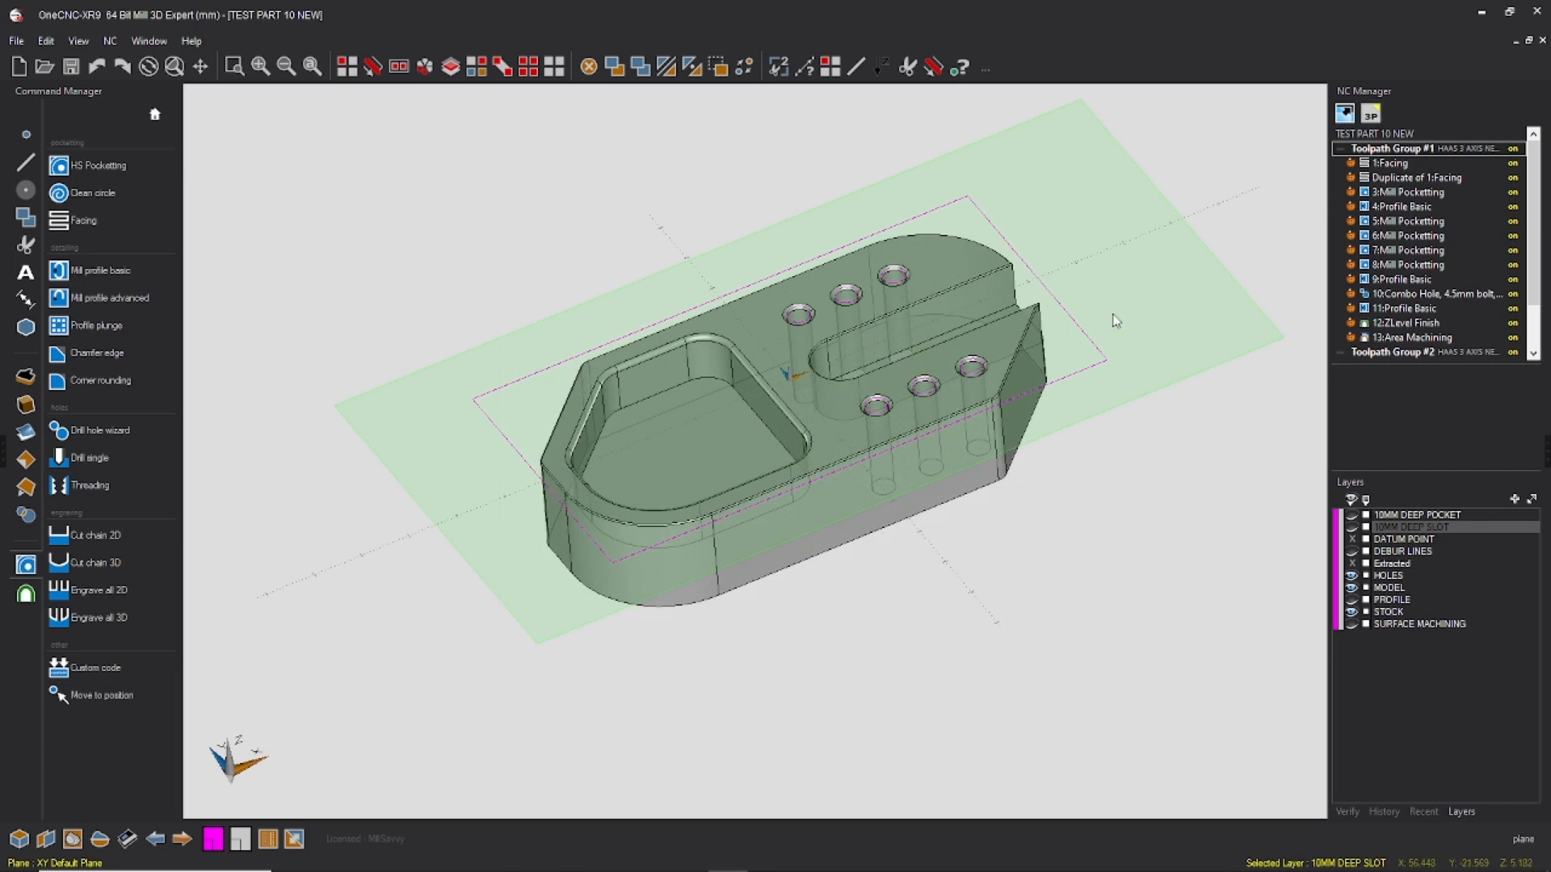
# Step: Open the NC processing settings of Toolpath Group #2 and browse the available post processors, keeping HAAS 3 AXIS NEW
pyautogui.scroll(-1, 921, 339)
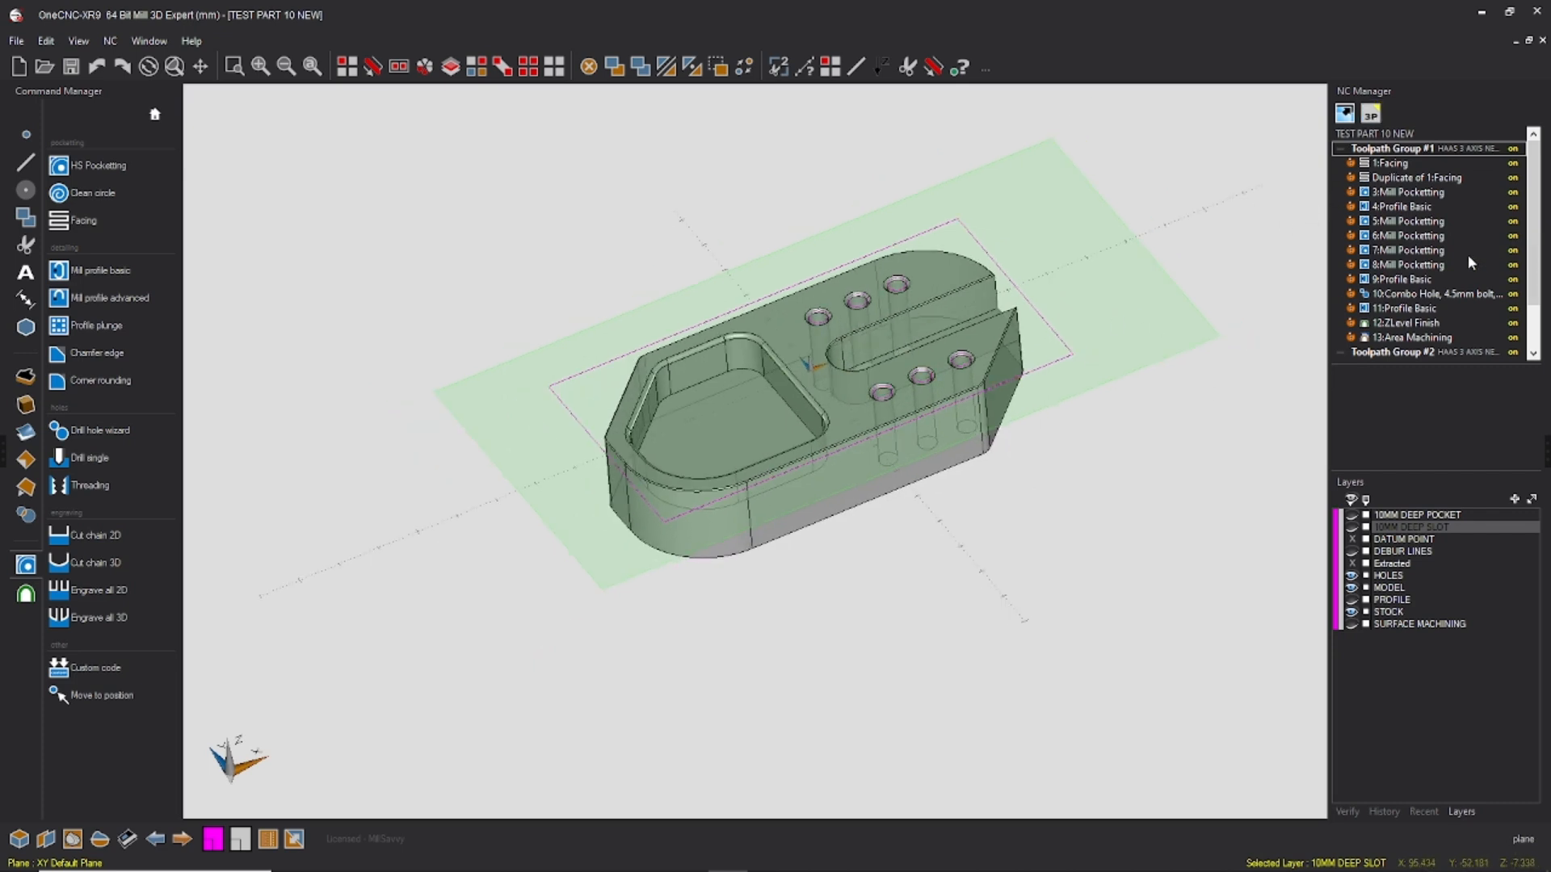
pyautogui.scroll(-2, 1387, 248)
pyautogui.scroll(2, 1402, 297)
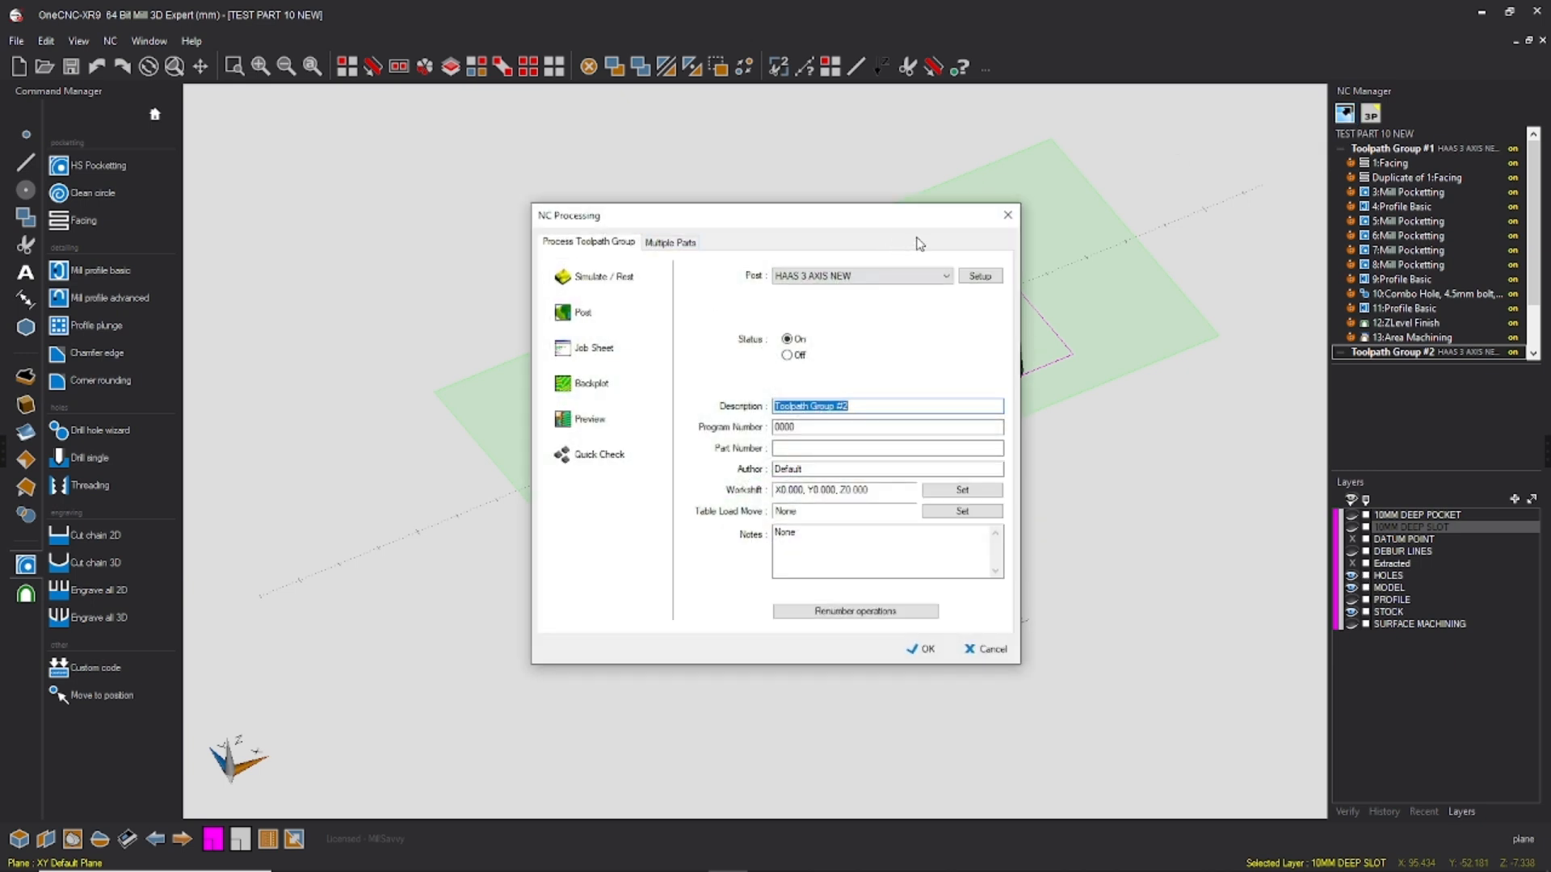
pyautogui.click(812, 279)
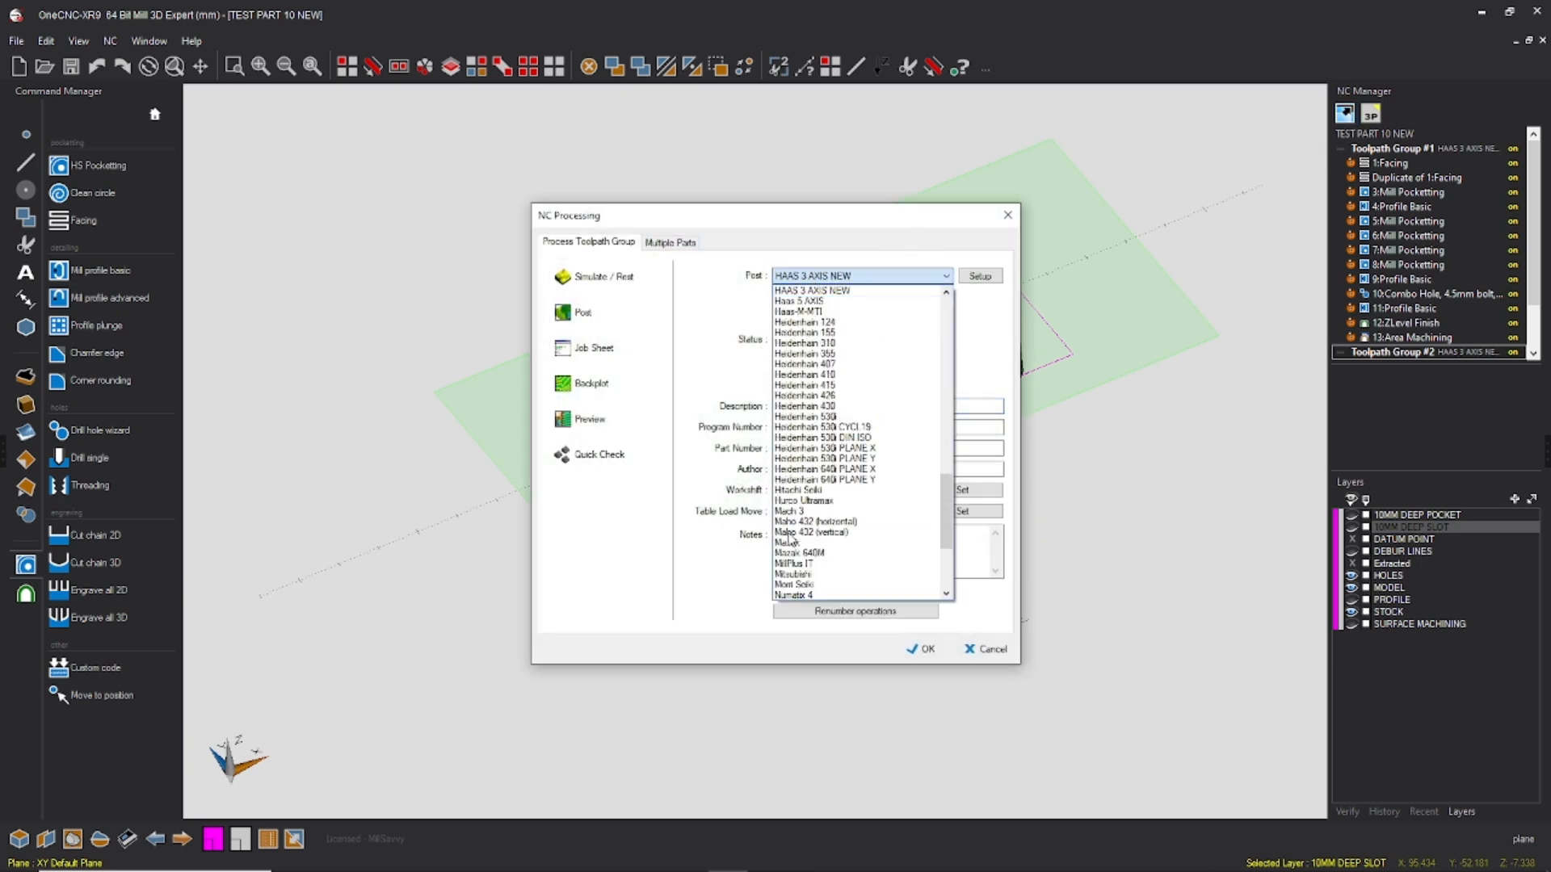
pyautogui.scroll(3, 829, 353)
pyautogui.scroll(-3, 830, 333)
pyautogui.click(1010, 222)
# Step: Generate the job sheet for Toolpath Group #2 and dismiss the choice of PDF application
pyautogui.click(794, 425)
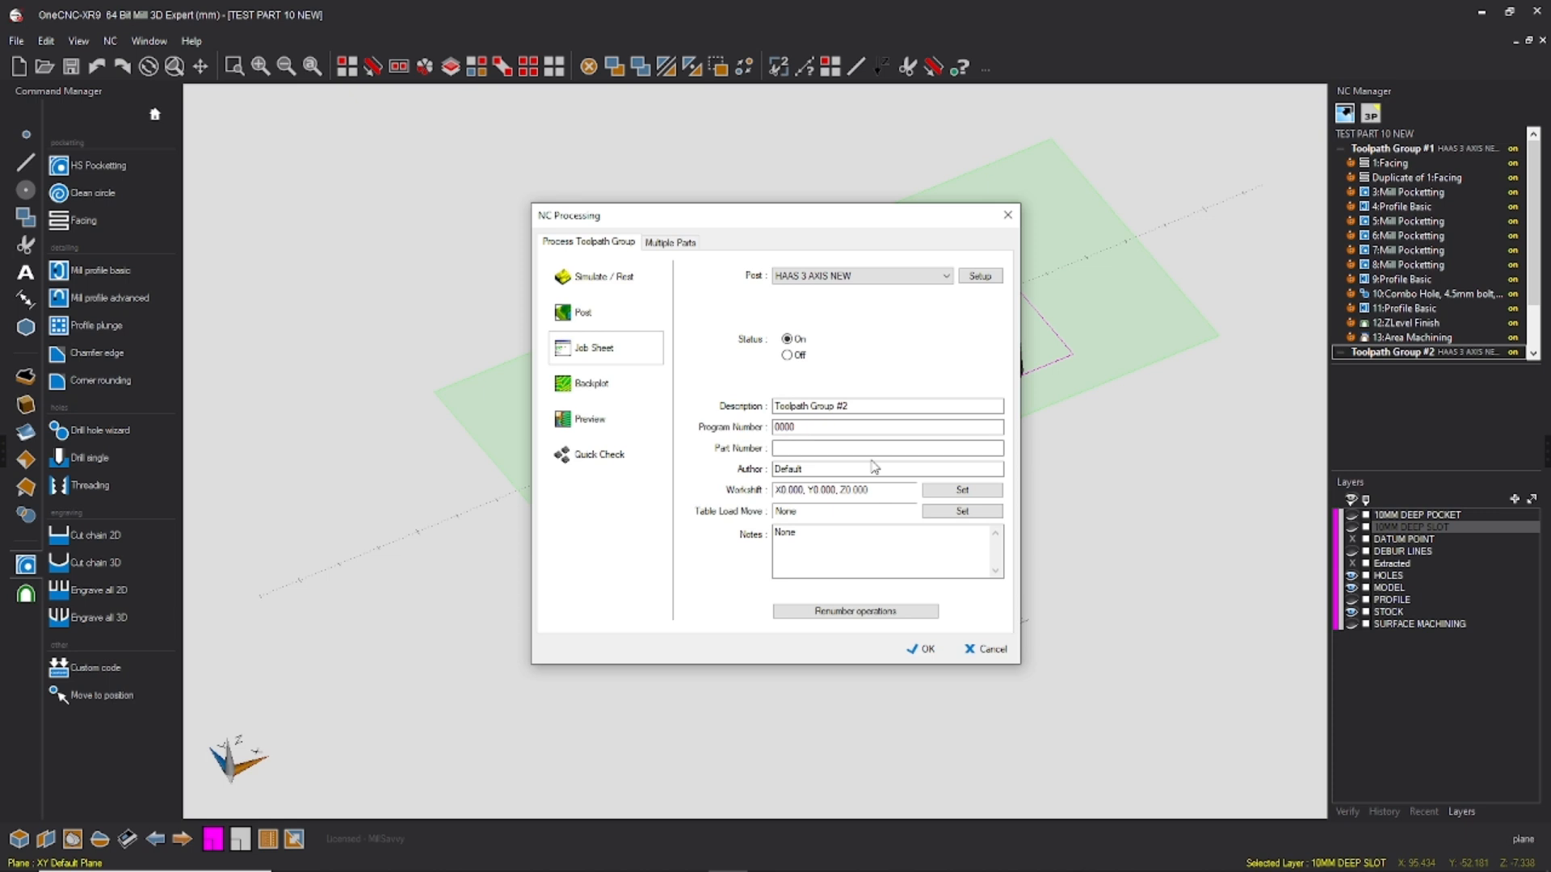
pyautogui.scroll(-1, 731, 462)
pyautogui.scroll(1, 731, 462)
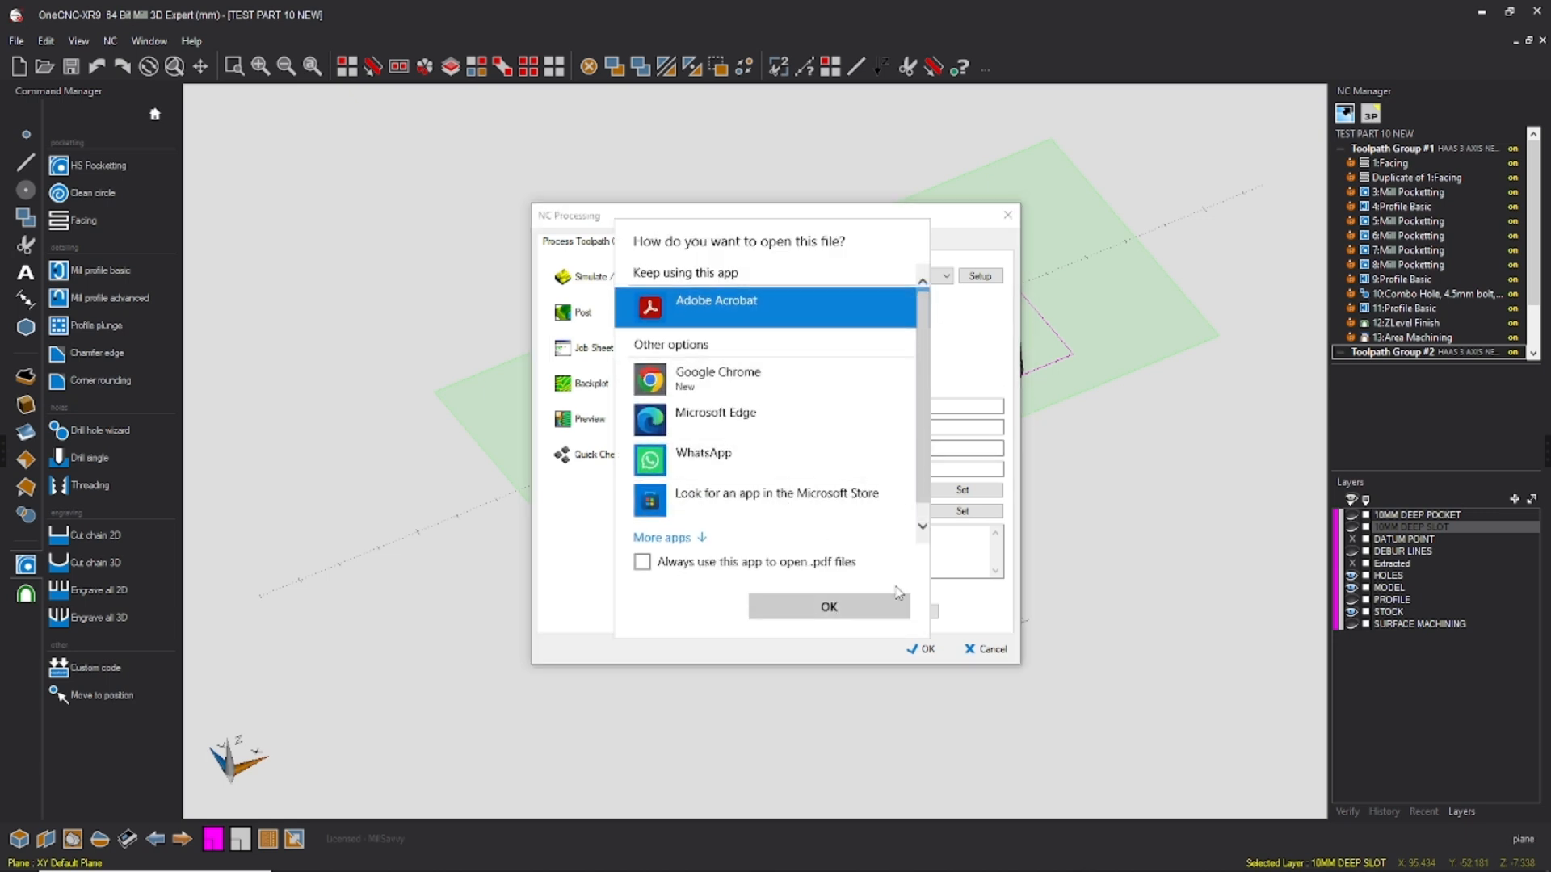
pyautogui.click(990, 655)
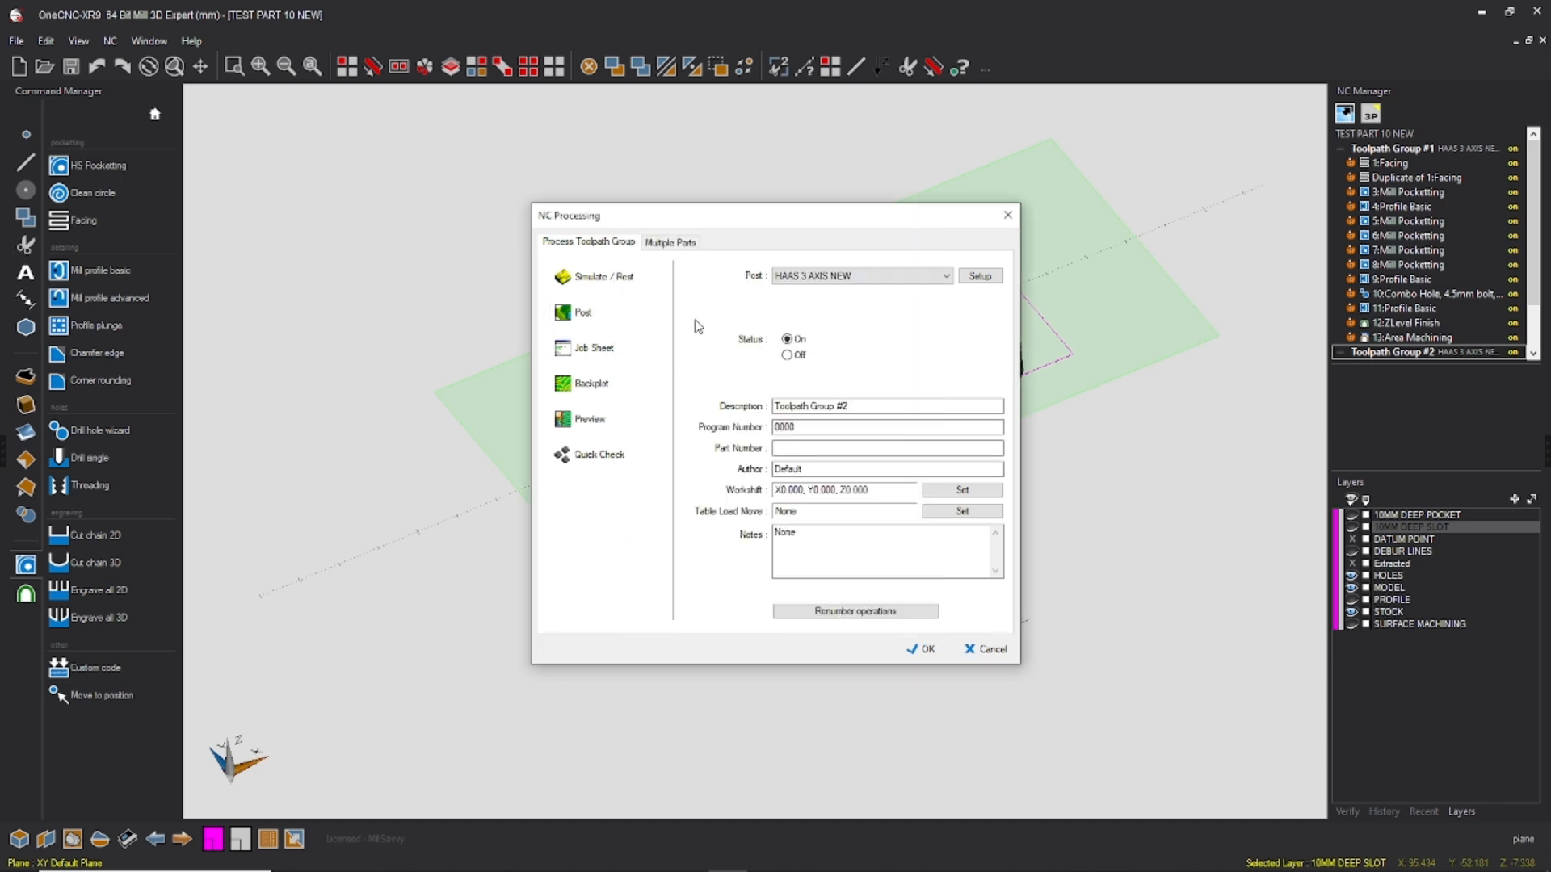